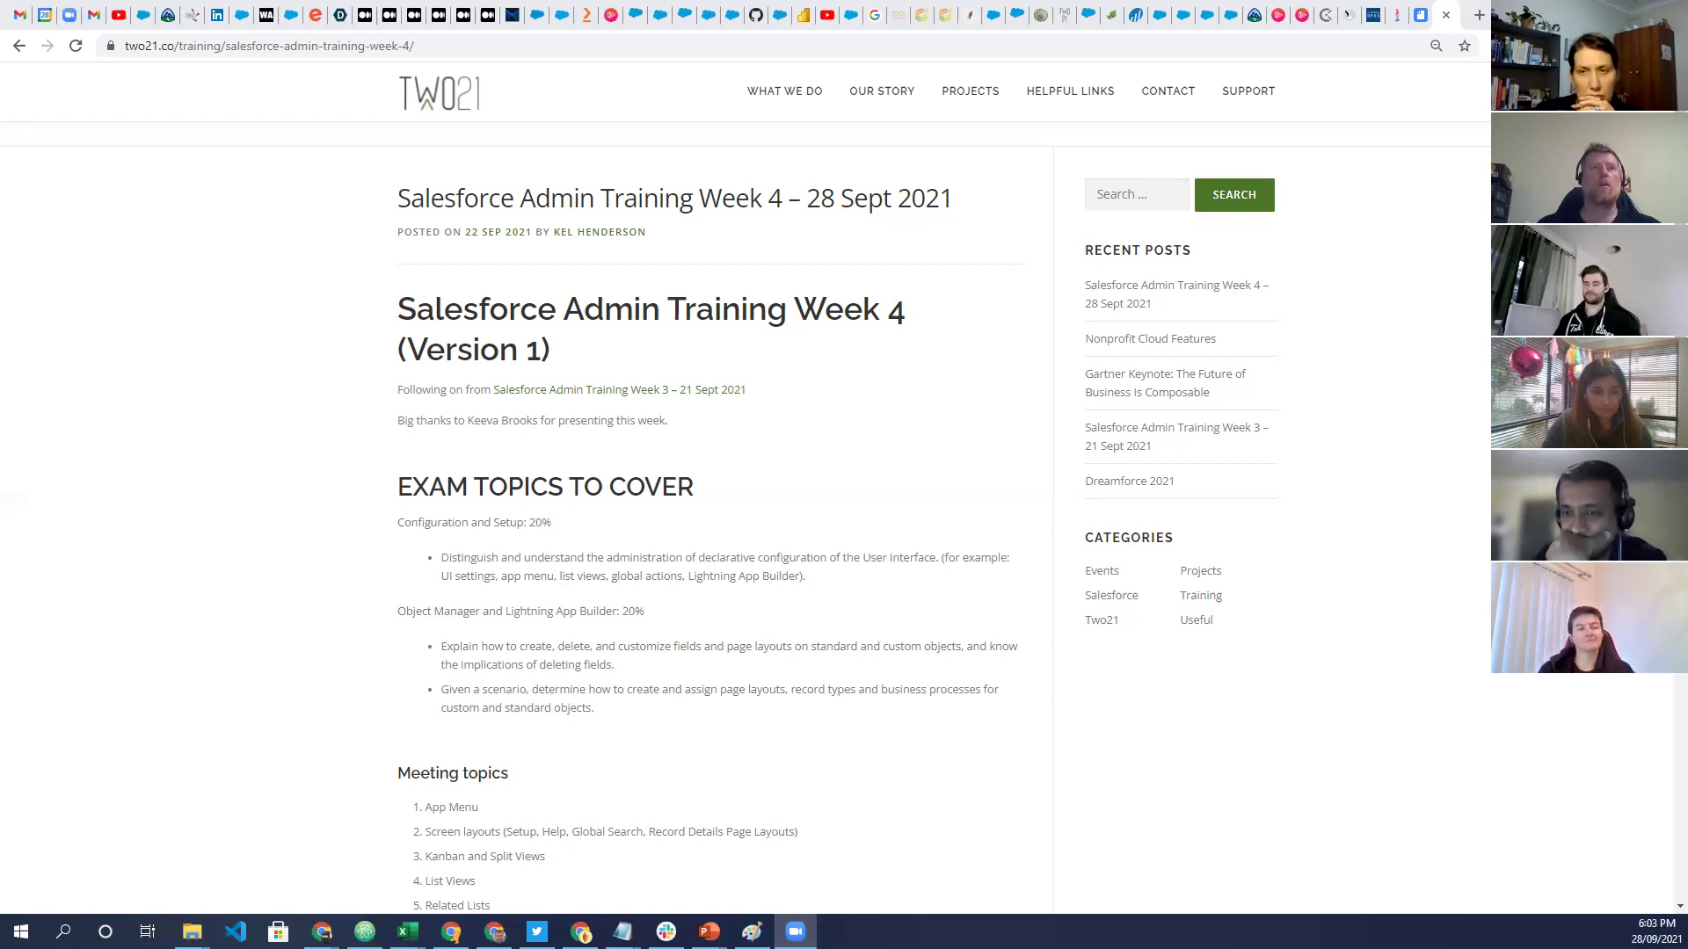
Review the Week 4 training page's exam topics, meeting topics and resource links
mouse_move(407, 930)
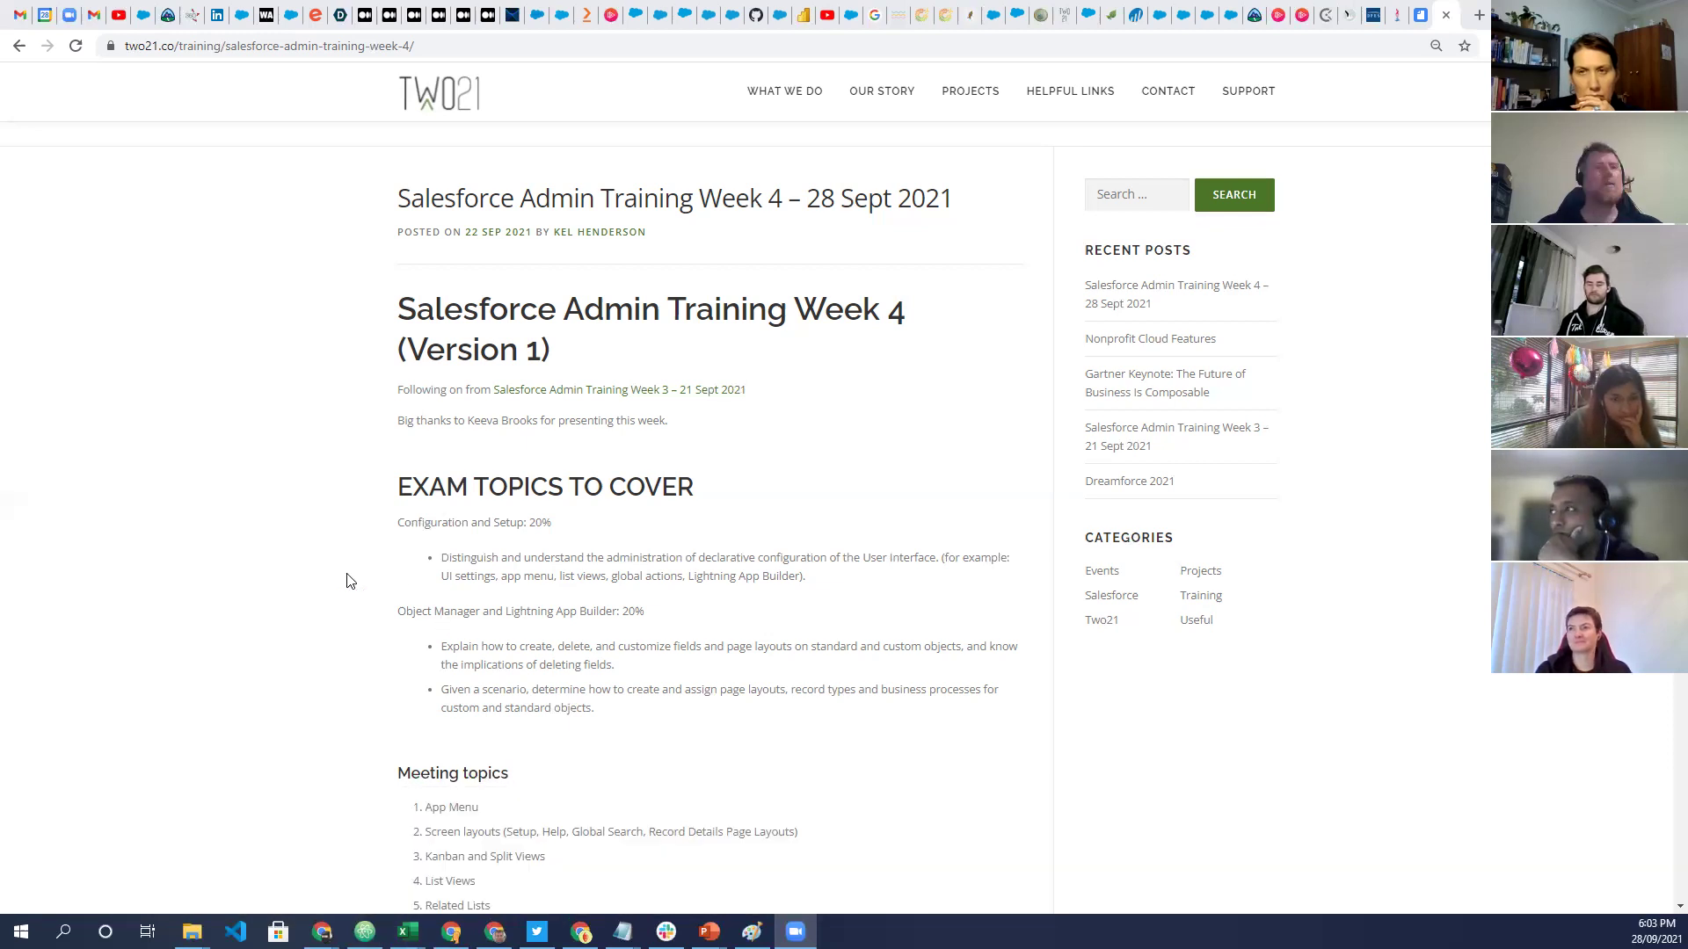
scroll(352, 582, "down", 1)
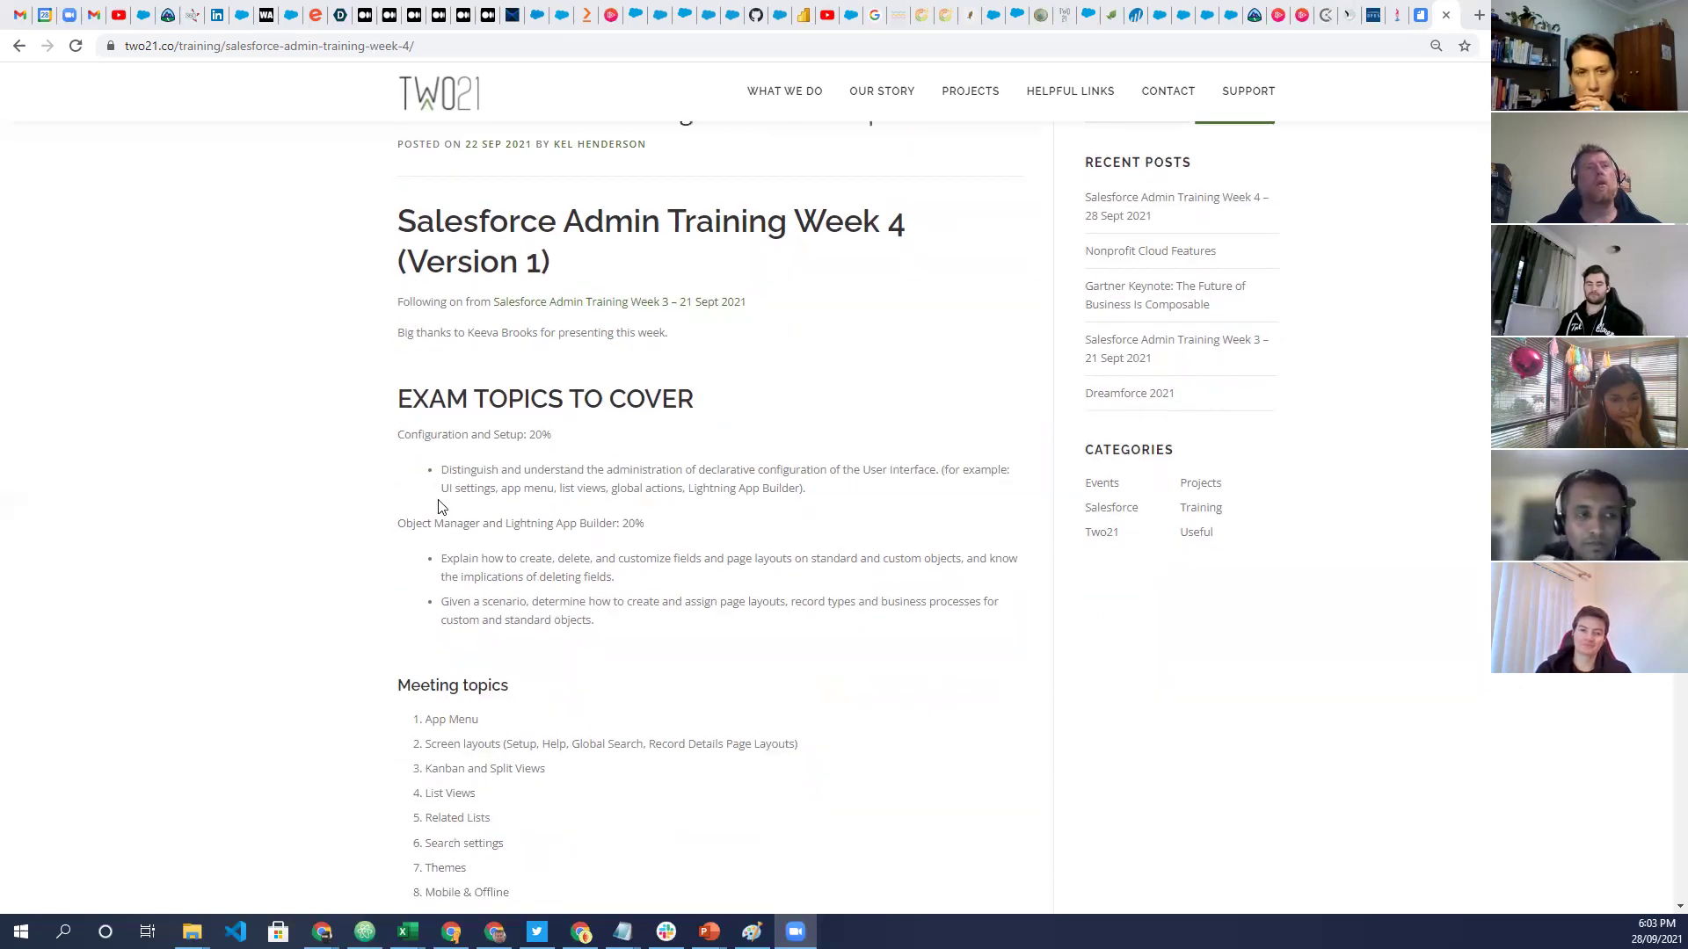
scroll(434, 627, "down", 1)
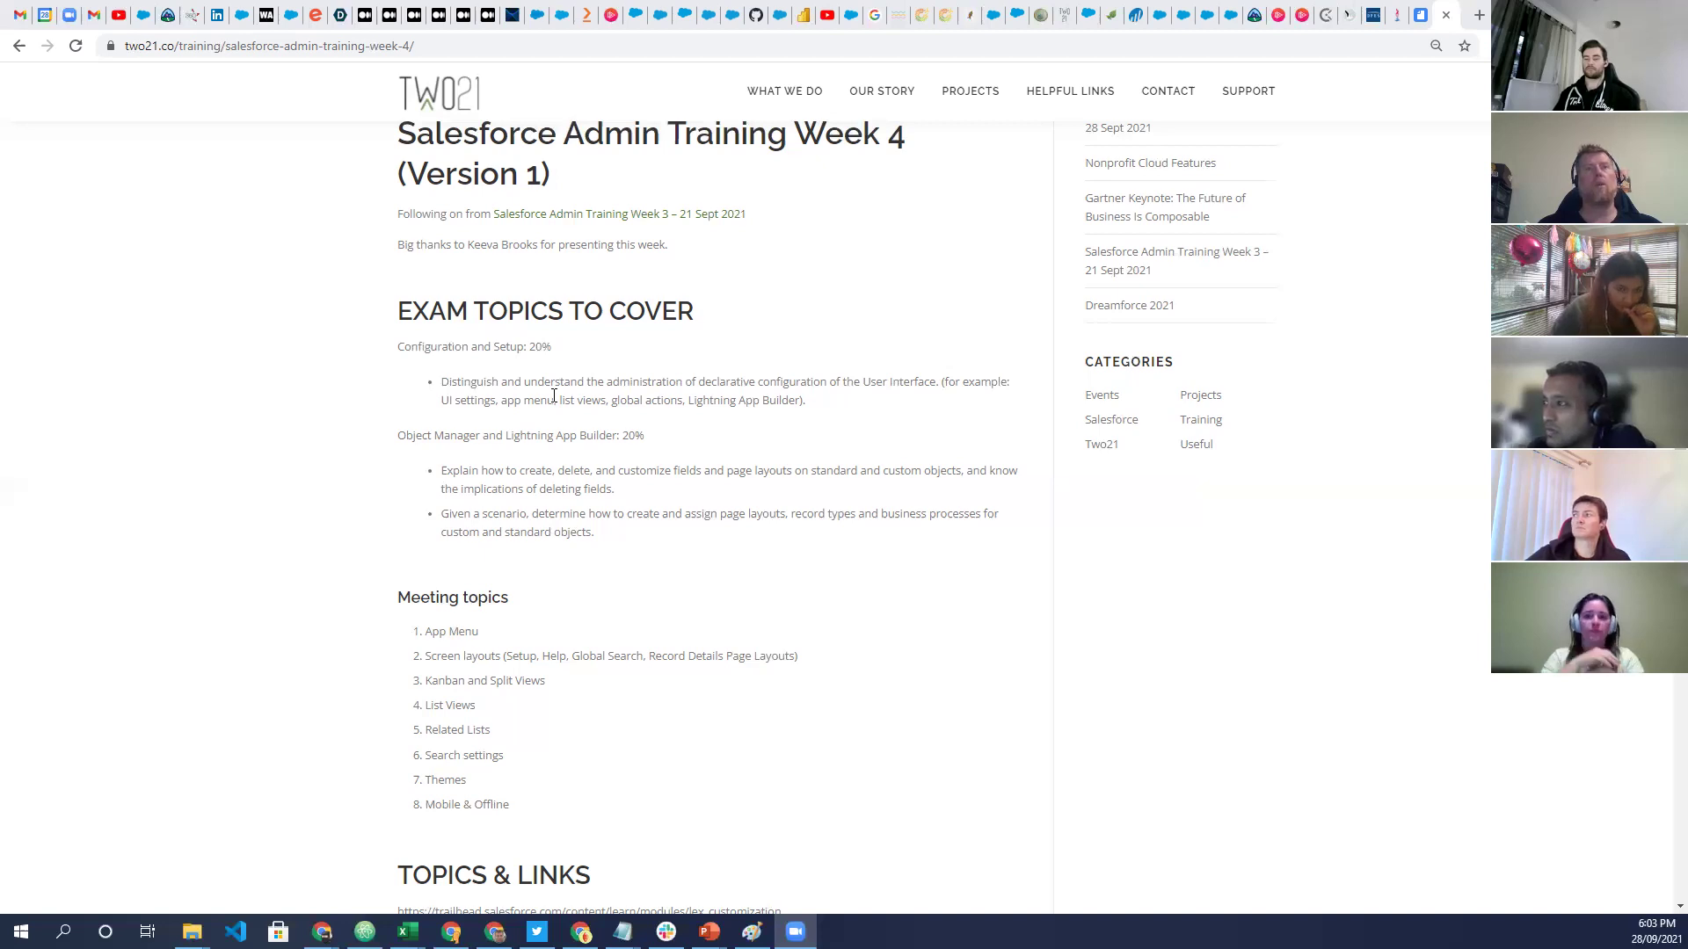
scroll(562, 421, "down", 1)
scroll(565, 422, "down", 2)
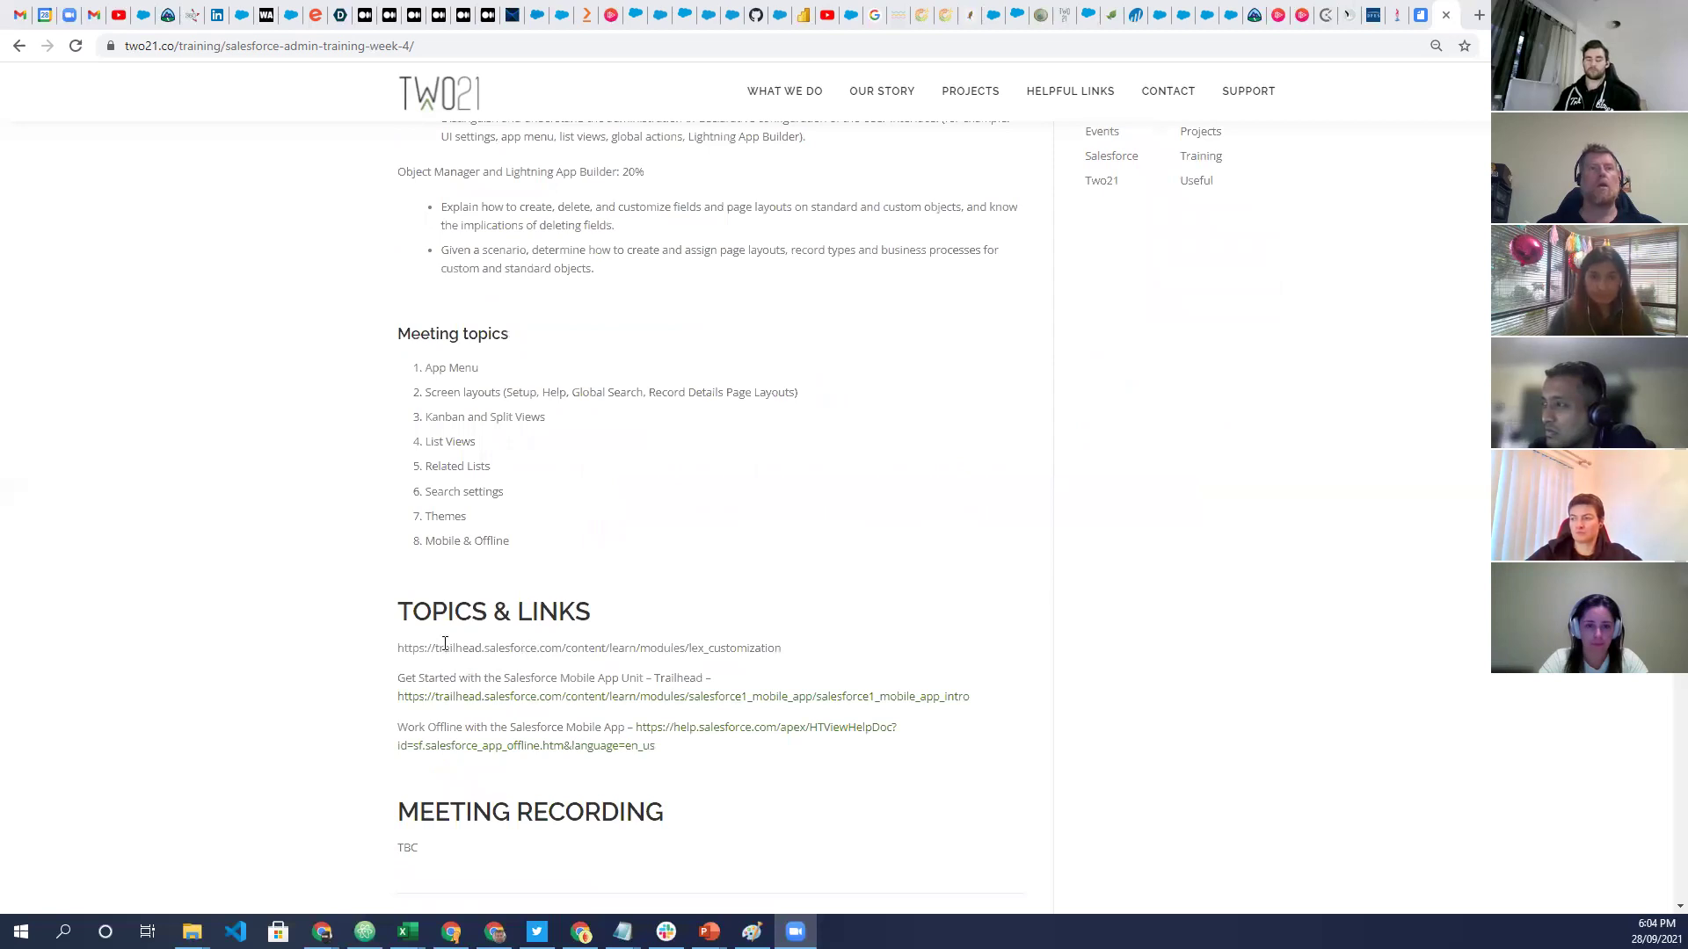
scroll(494, 683, "down", 1)
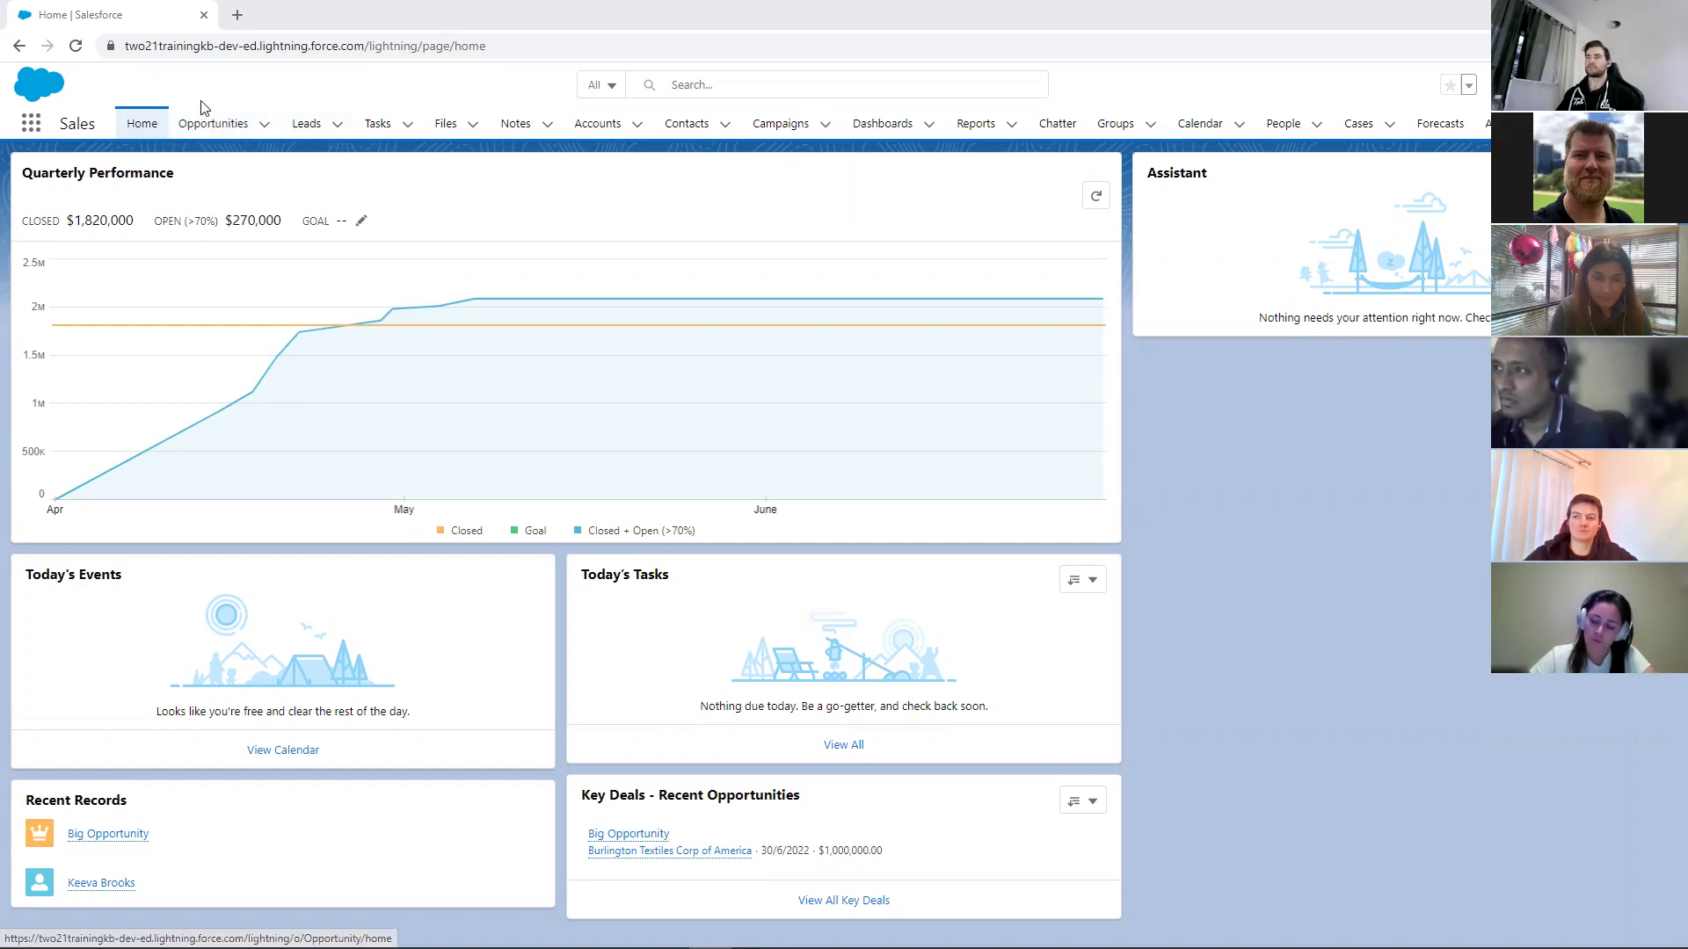
Look through all apps and all items in the full App Launcher and close it
left_click(30, 125)
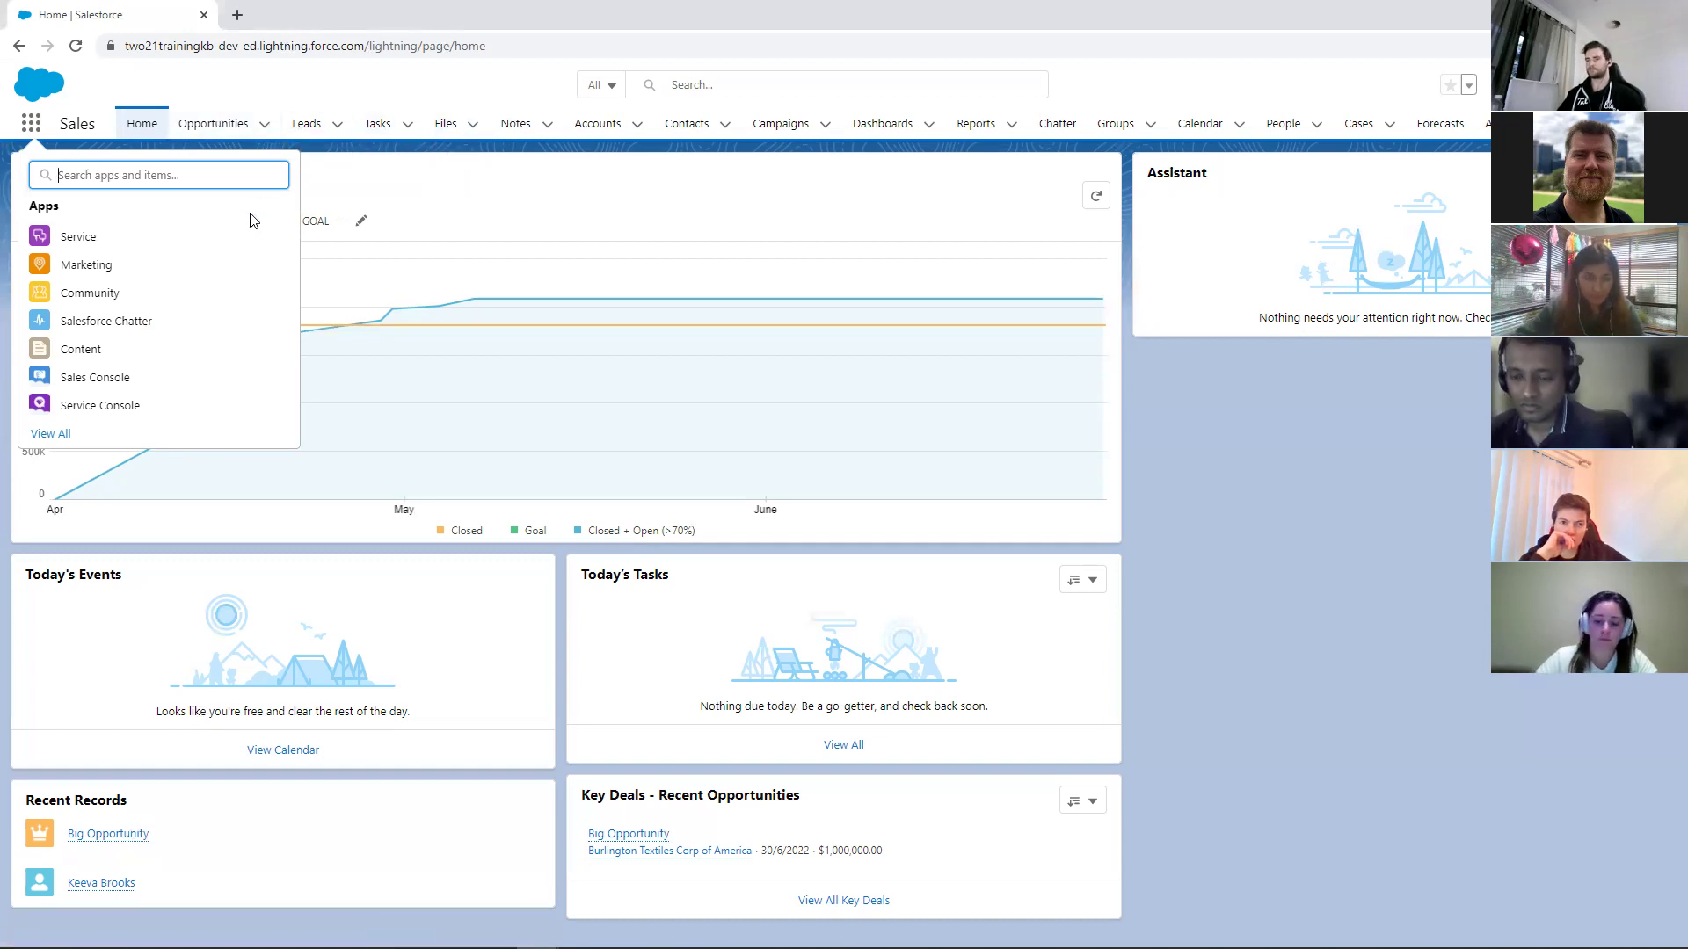
left_click(60, 434)
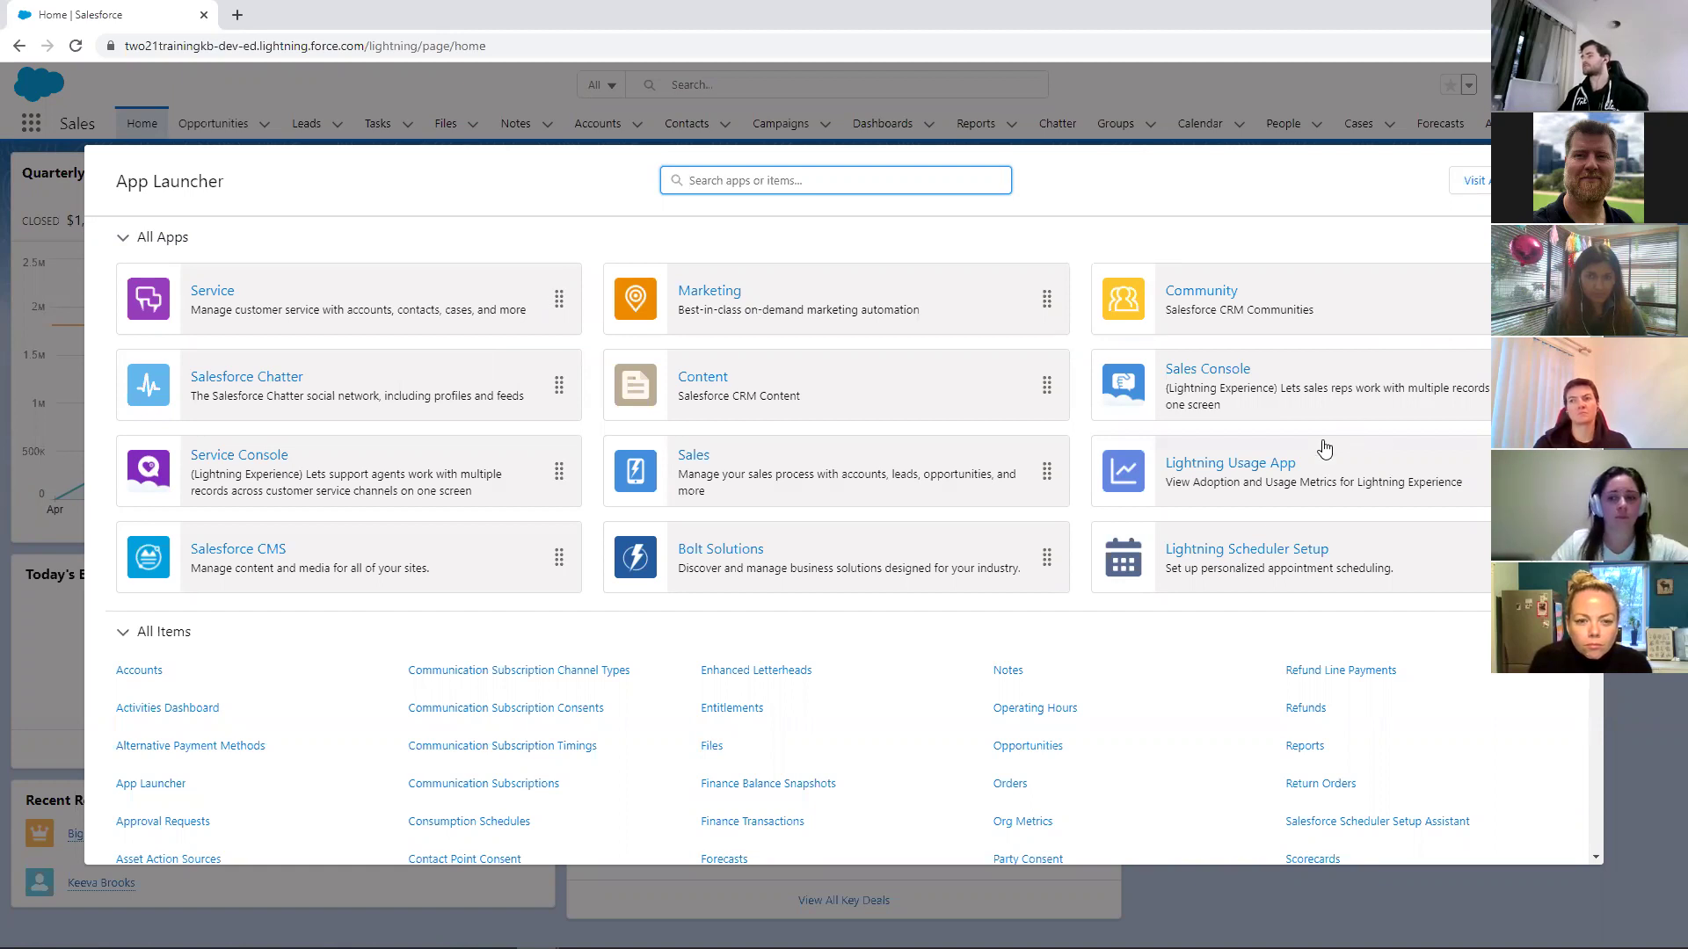
scroll(1140, 703, "down", 1)
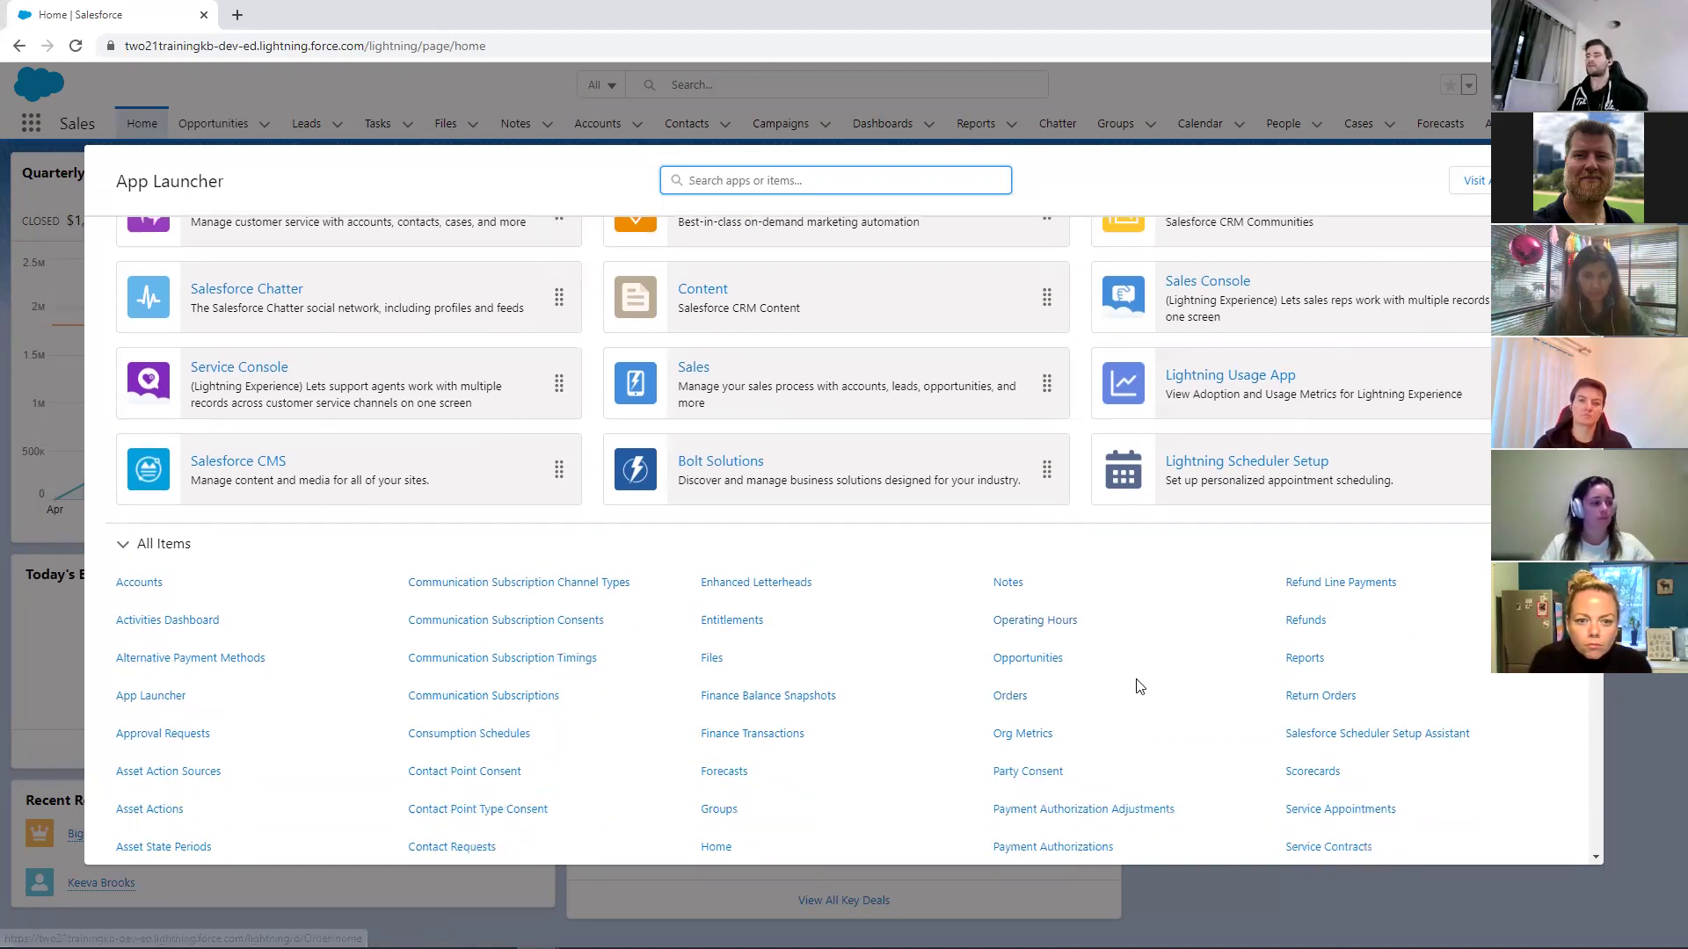
scroll(1138, 695, "down", 2)
scroll(703, 563, "down", 1)
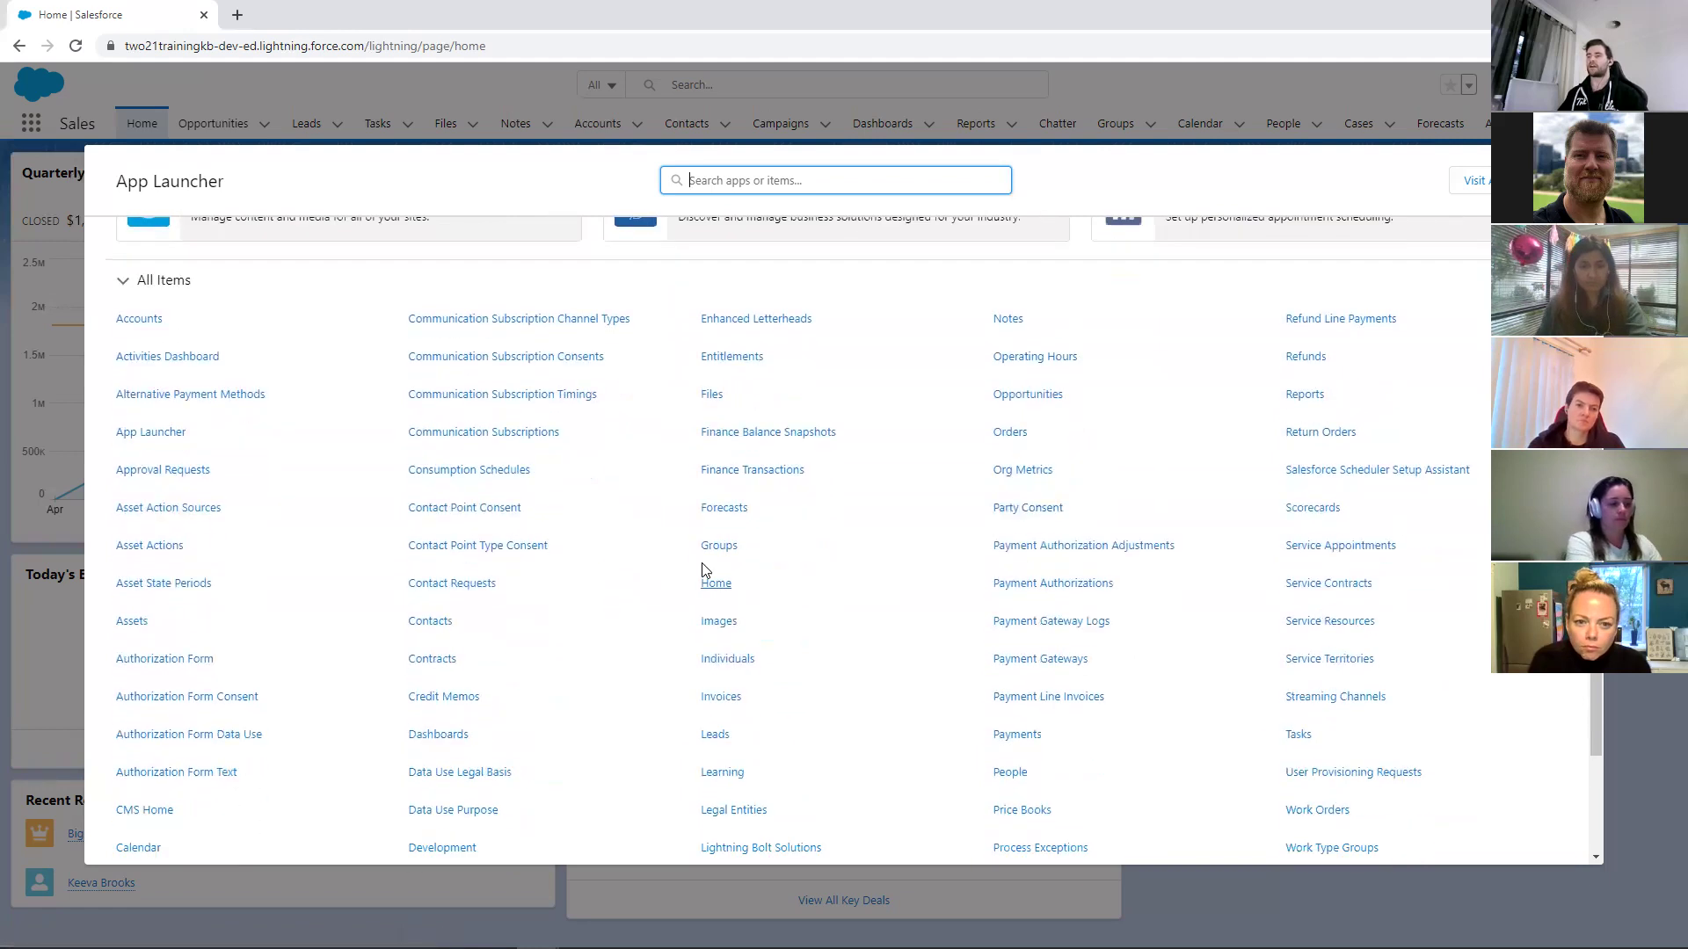
scroll(186, 453, "down", 1)
scroll(186, 453, "down", 1)
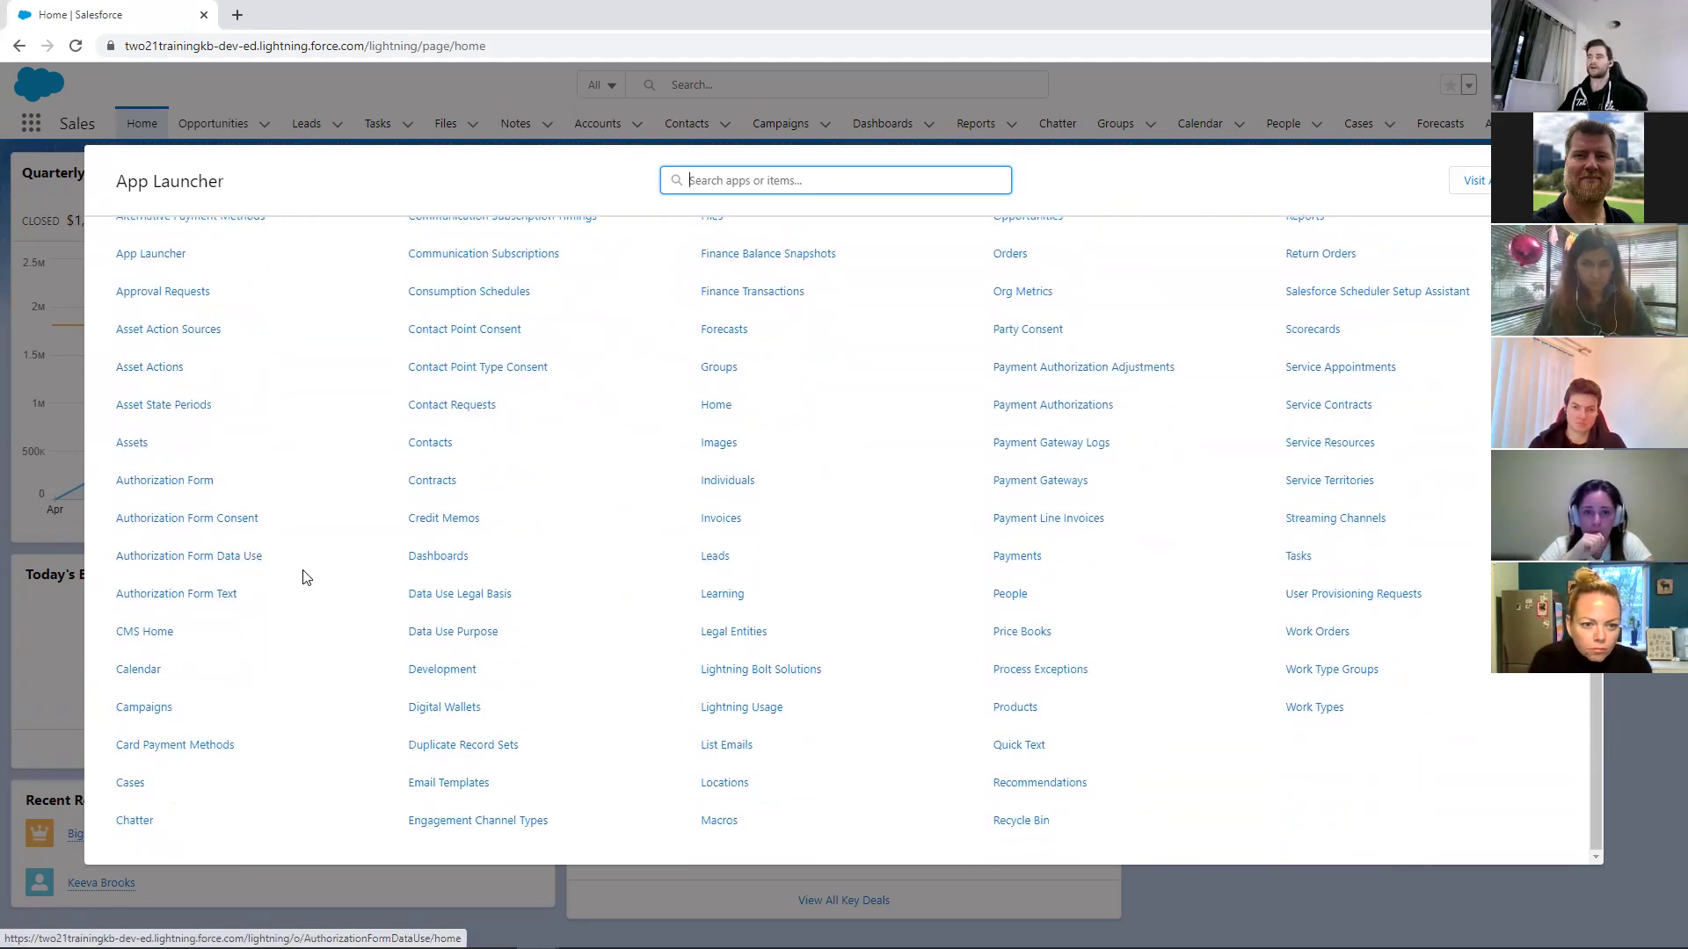
scroll(374, 607, "up", 1)
scroll(376, 609, "up", 1)
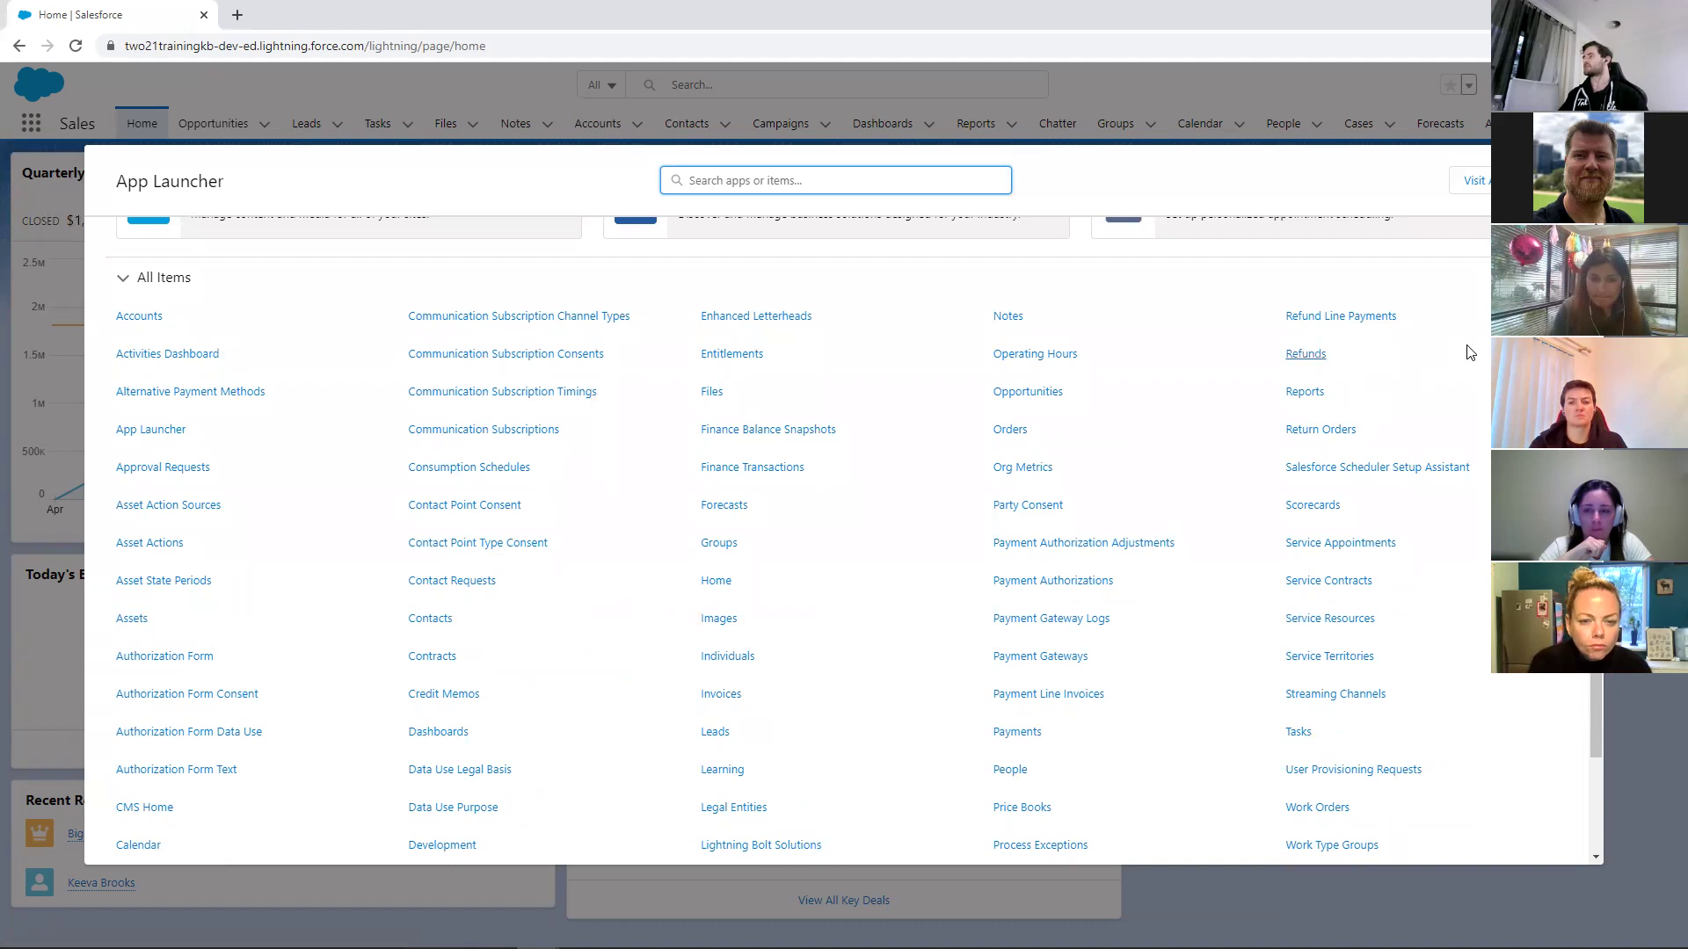
scroll(1474, 369, "up", 1)
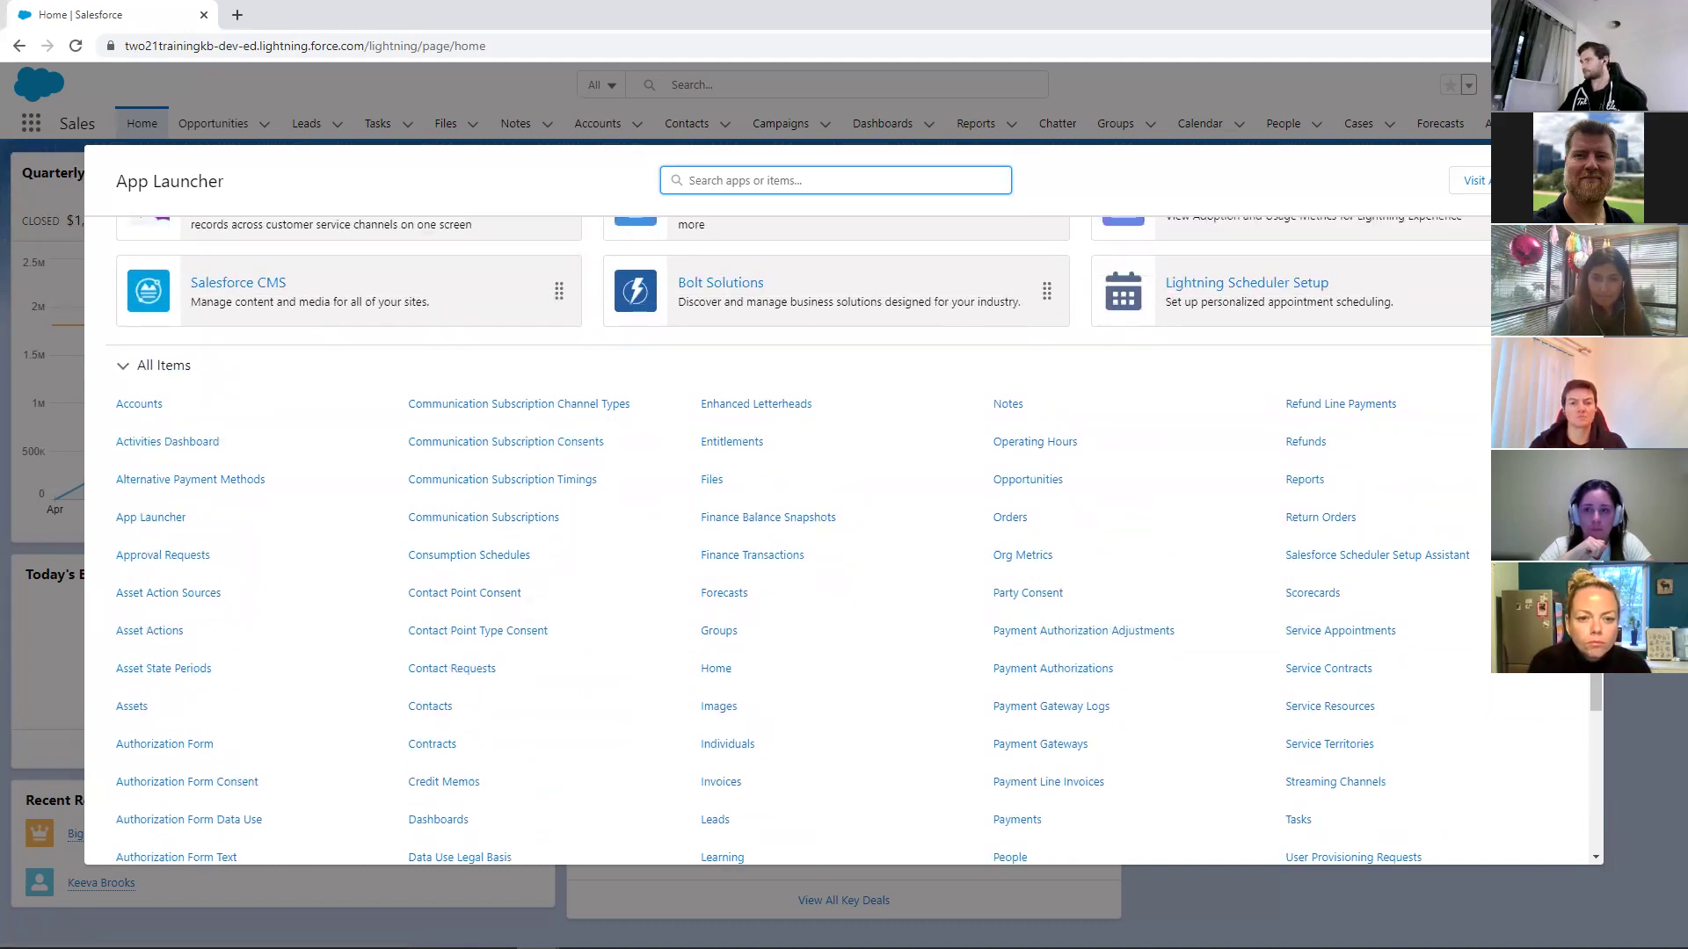
key("Escape")
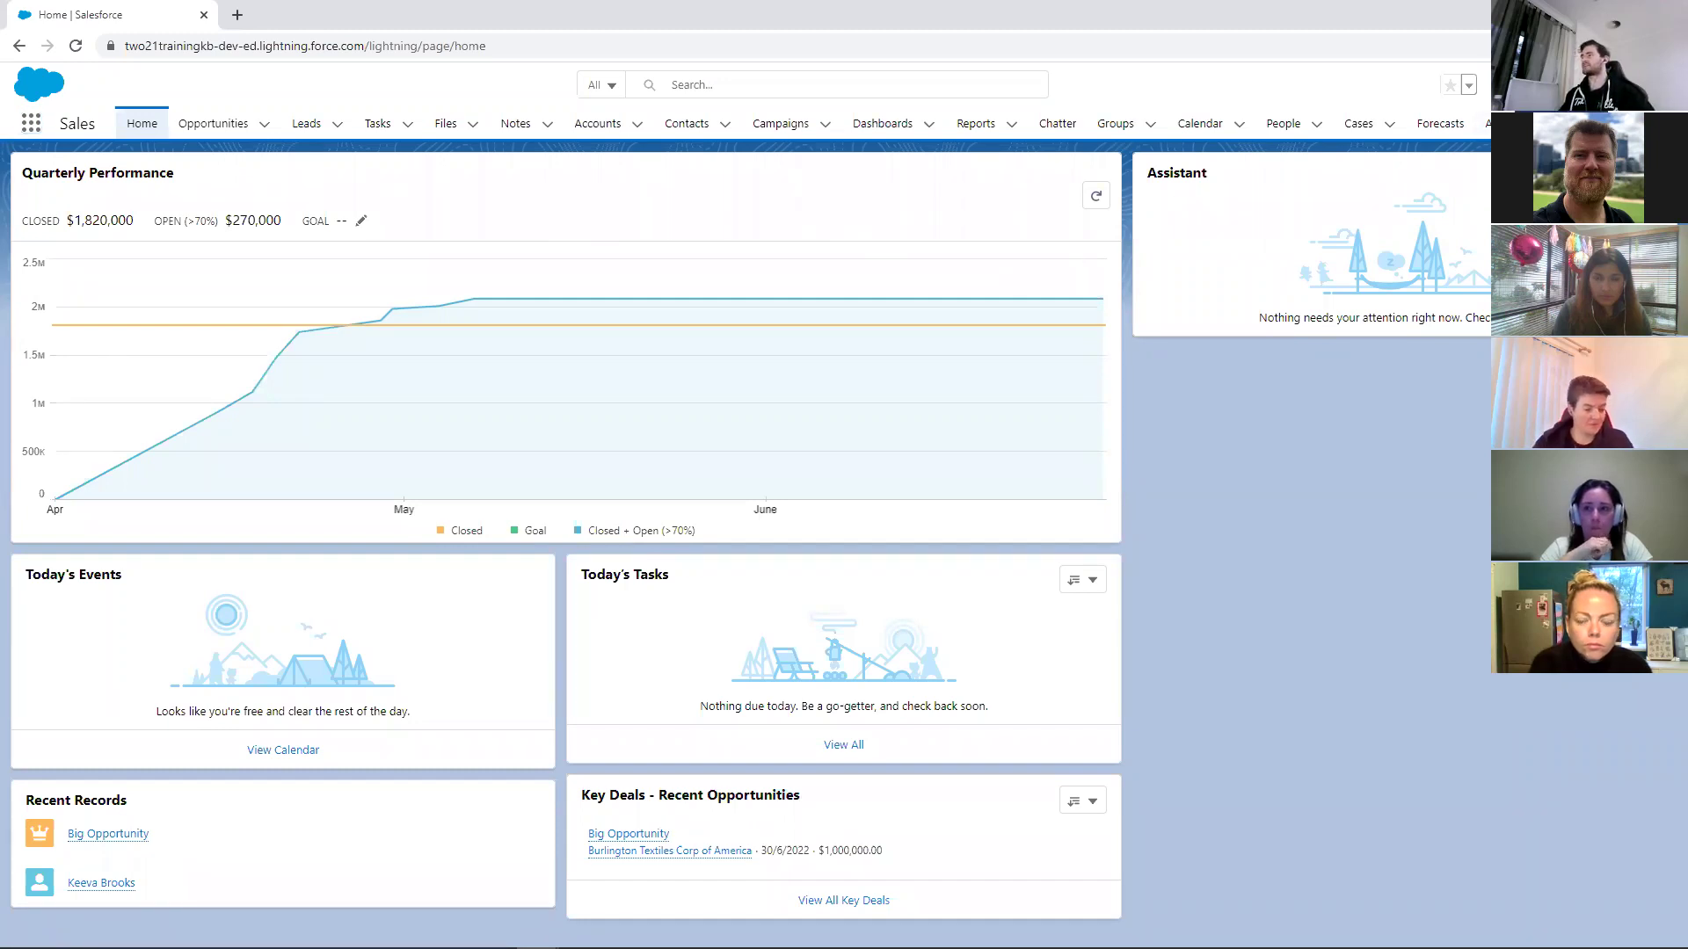
Open Setup and find the App Menu settings page by searching for "app menu"
left_click(1558, 85)
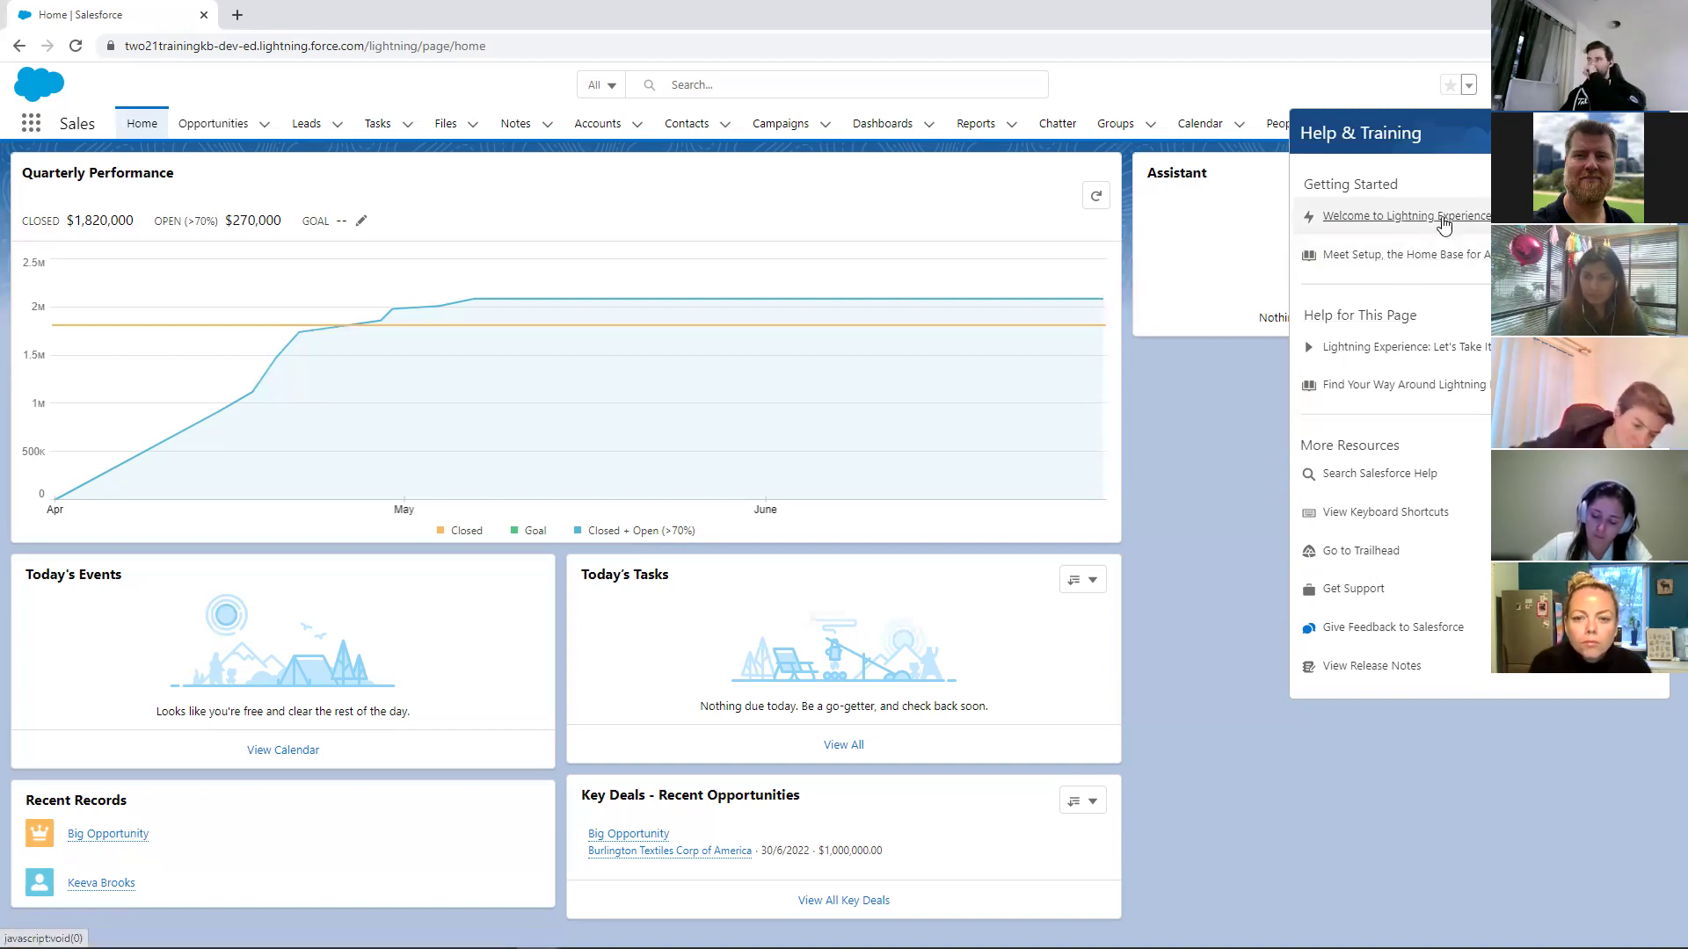
left_click(1377, 88)
left_click(1583, 85)
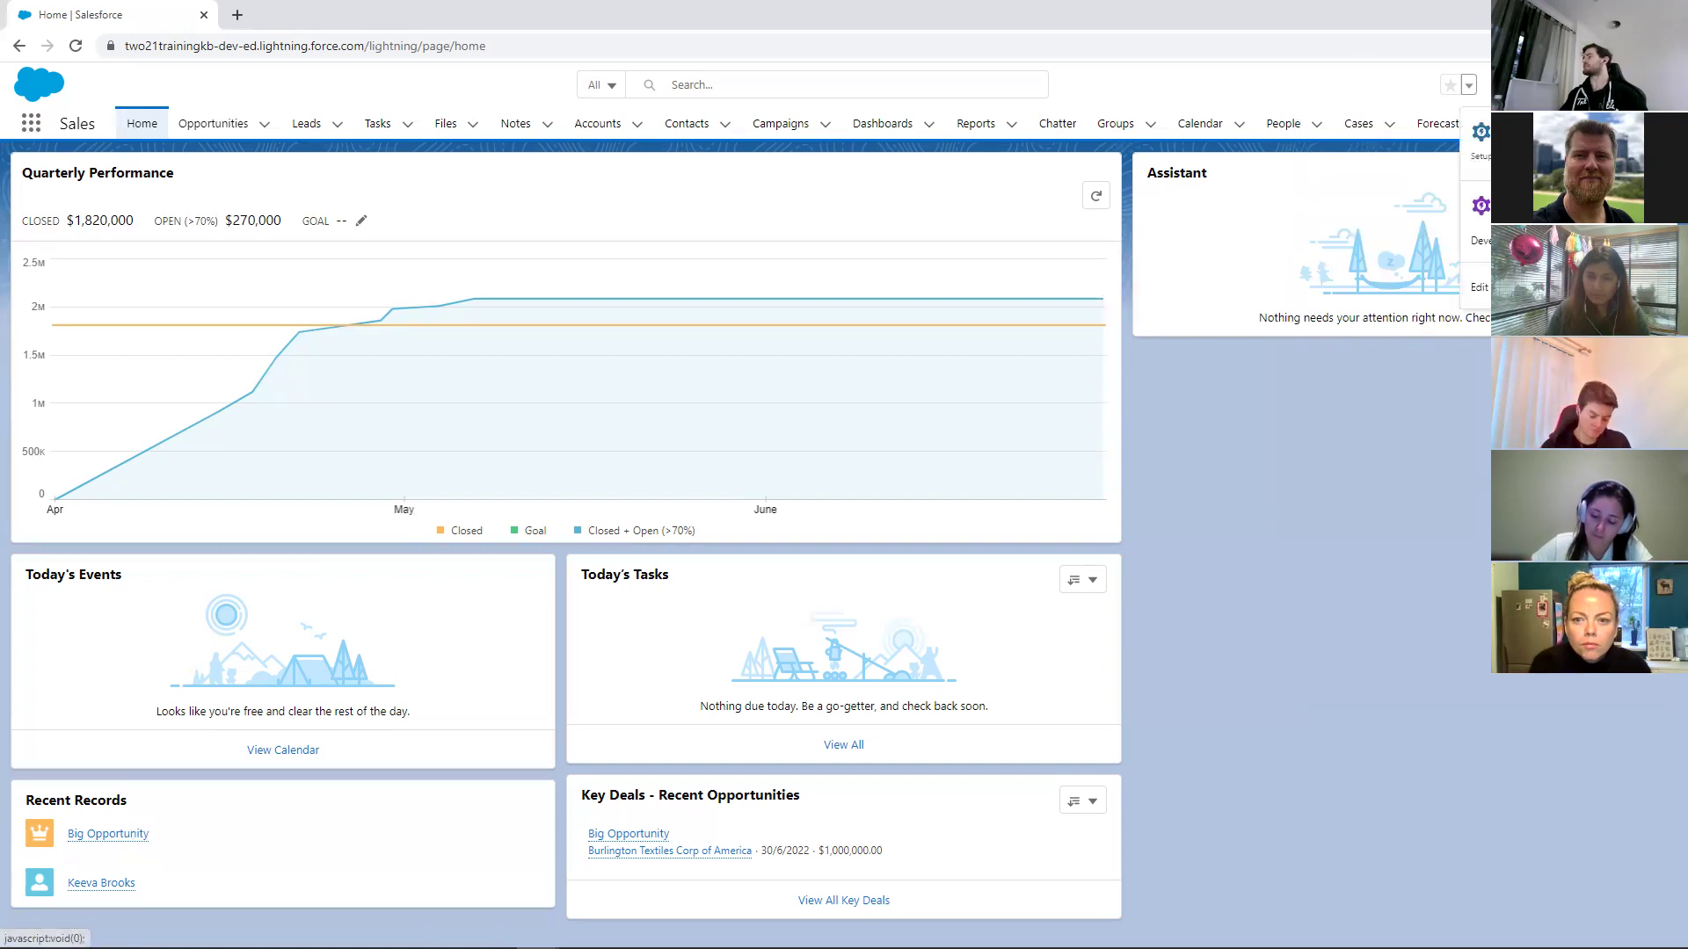
left_click(1477, 145)
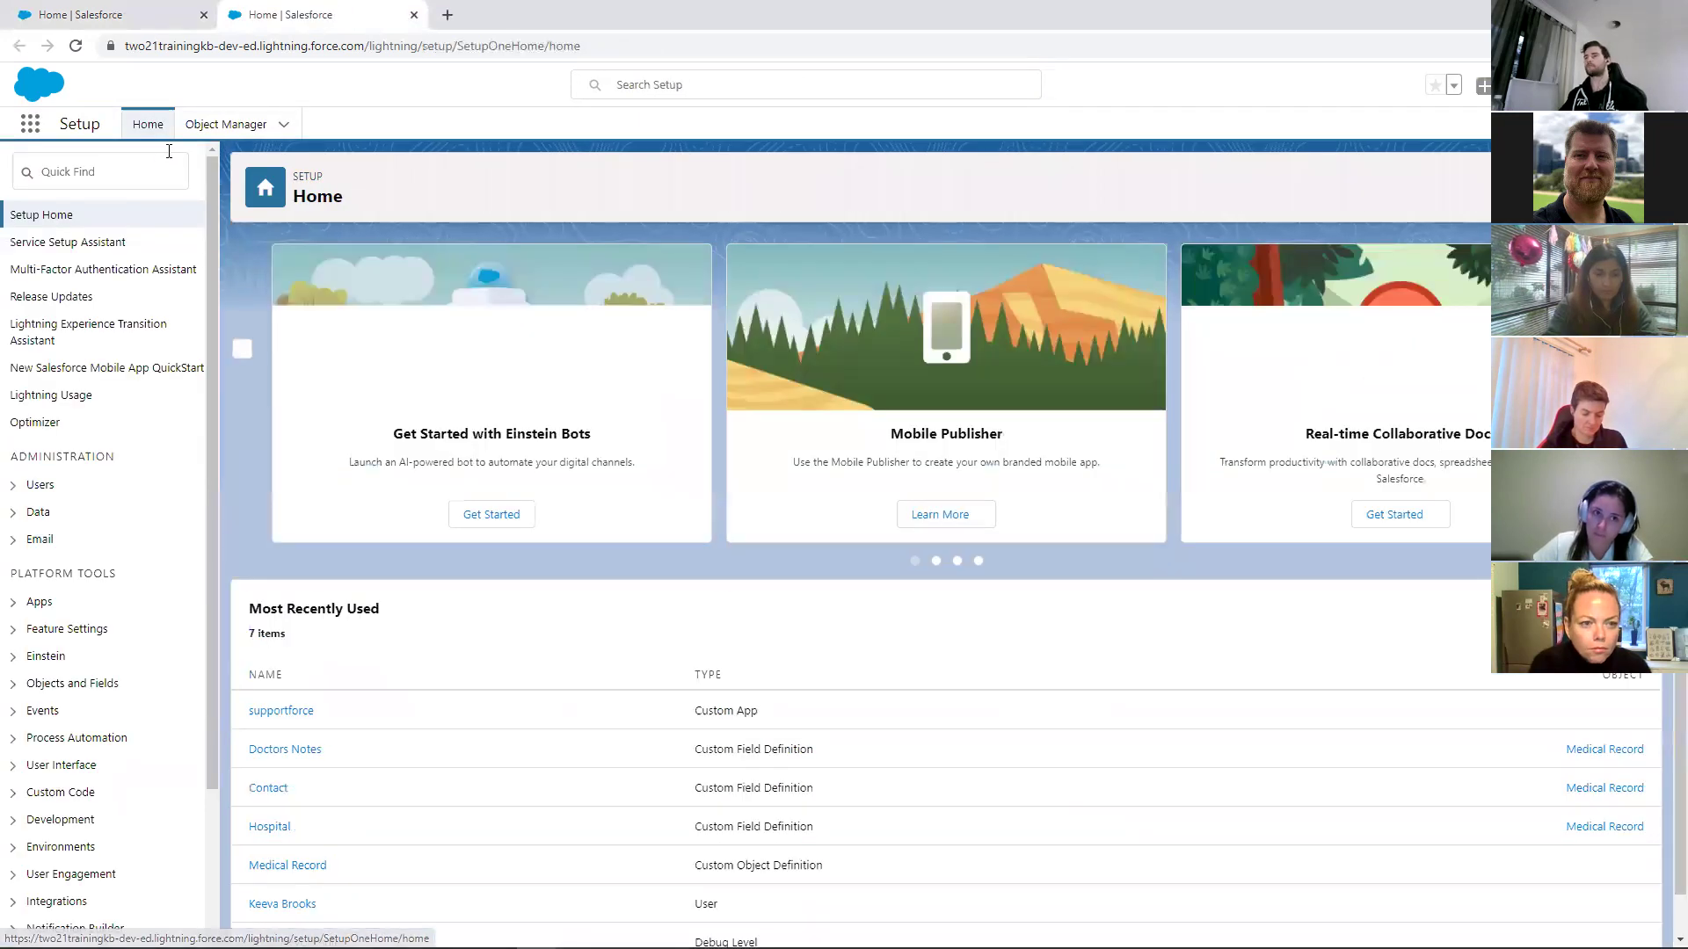
left_click(168, 151)
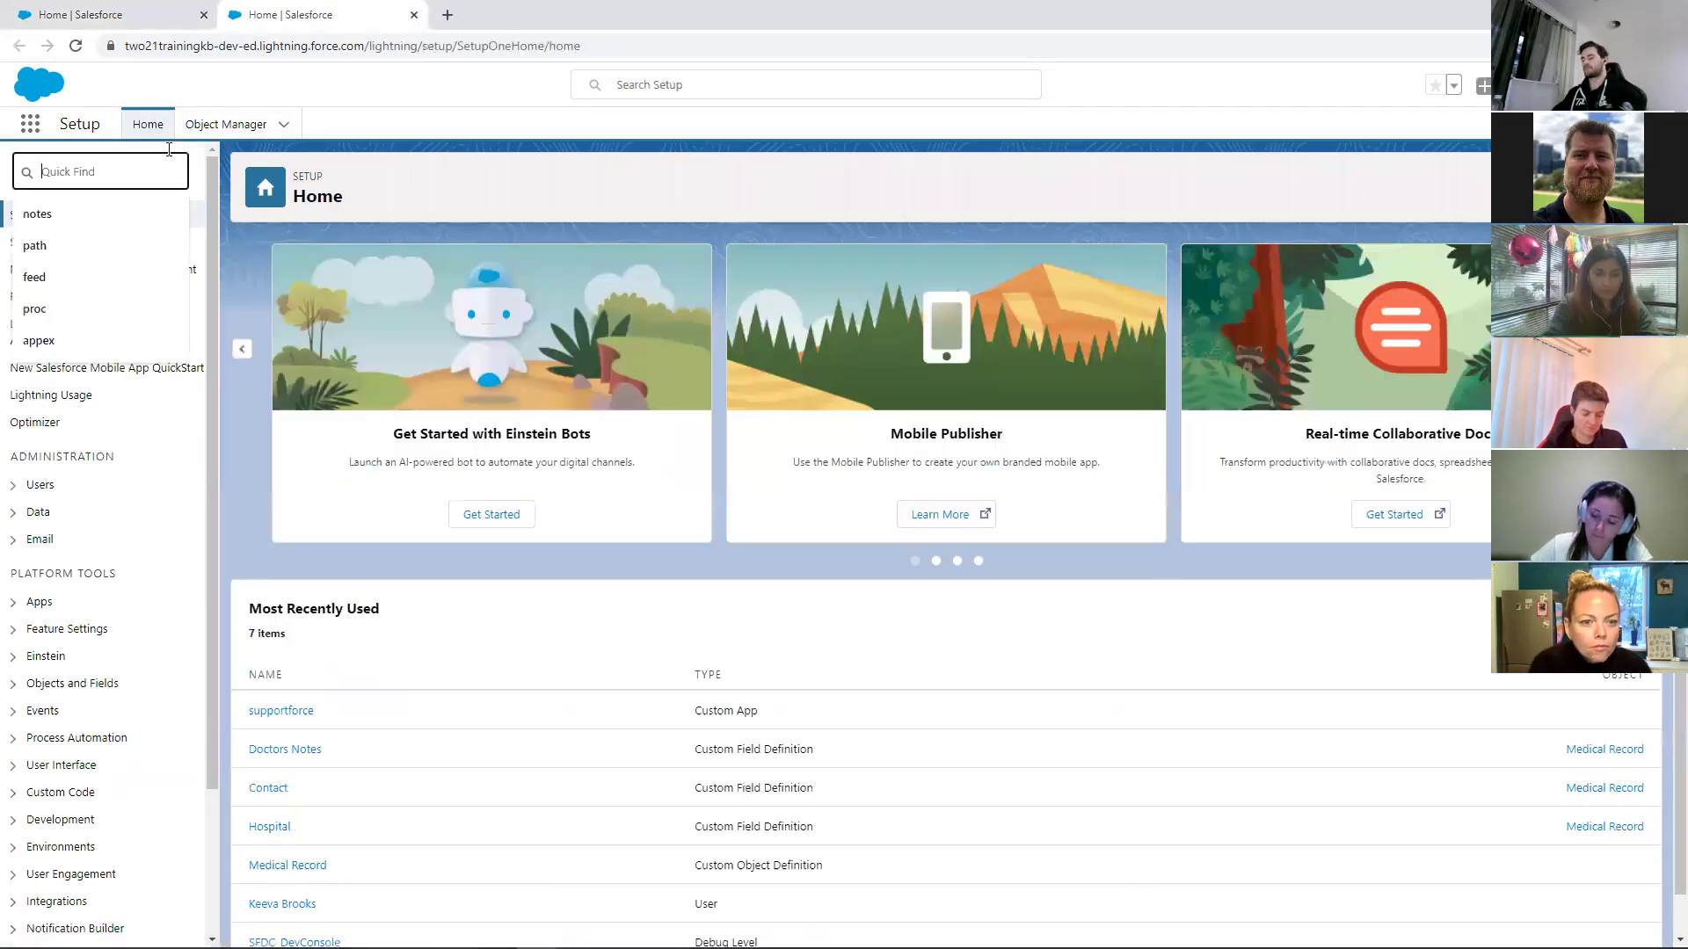
type("app menu")
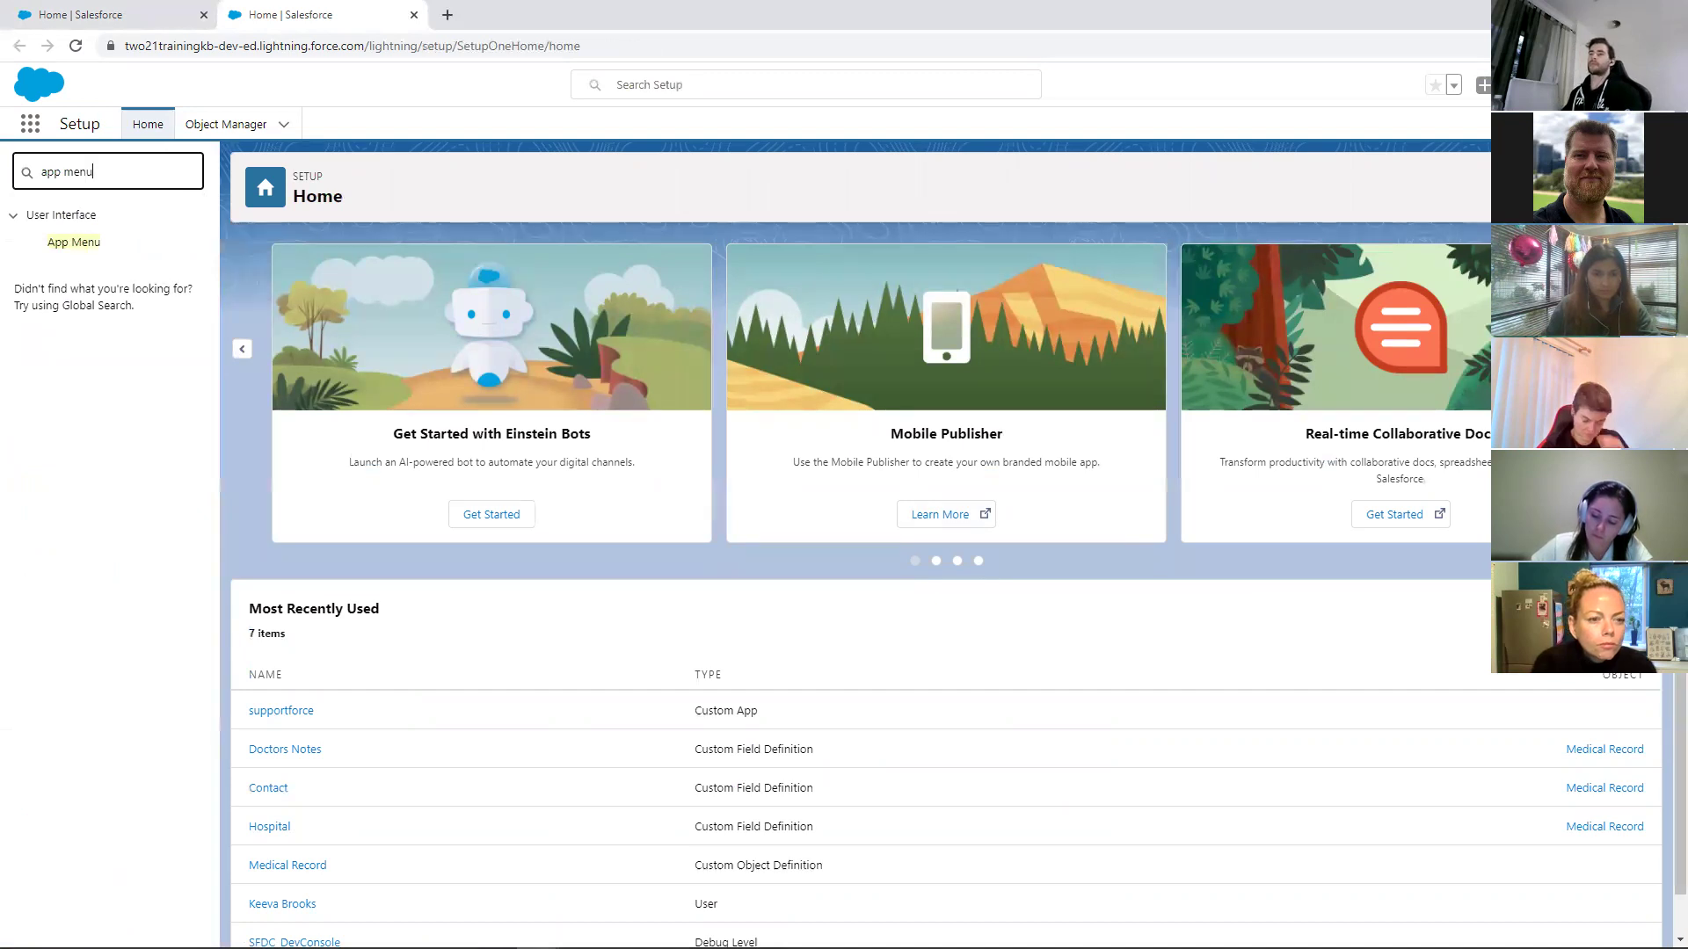
left_click(47, 248)
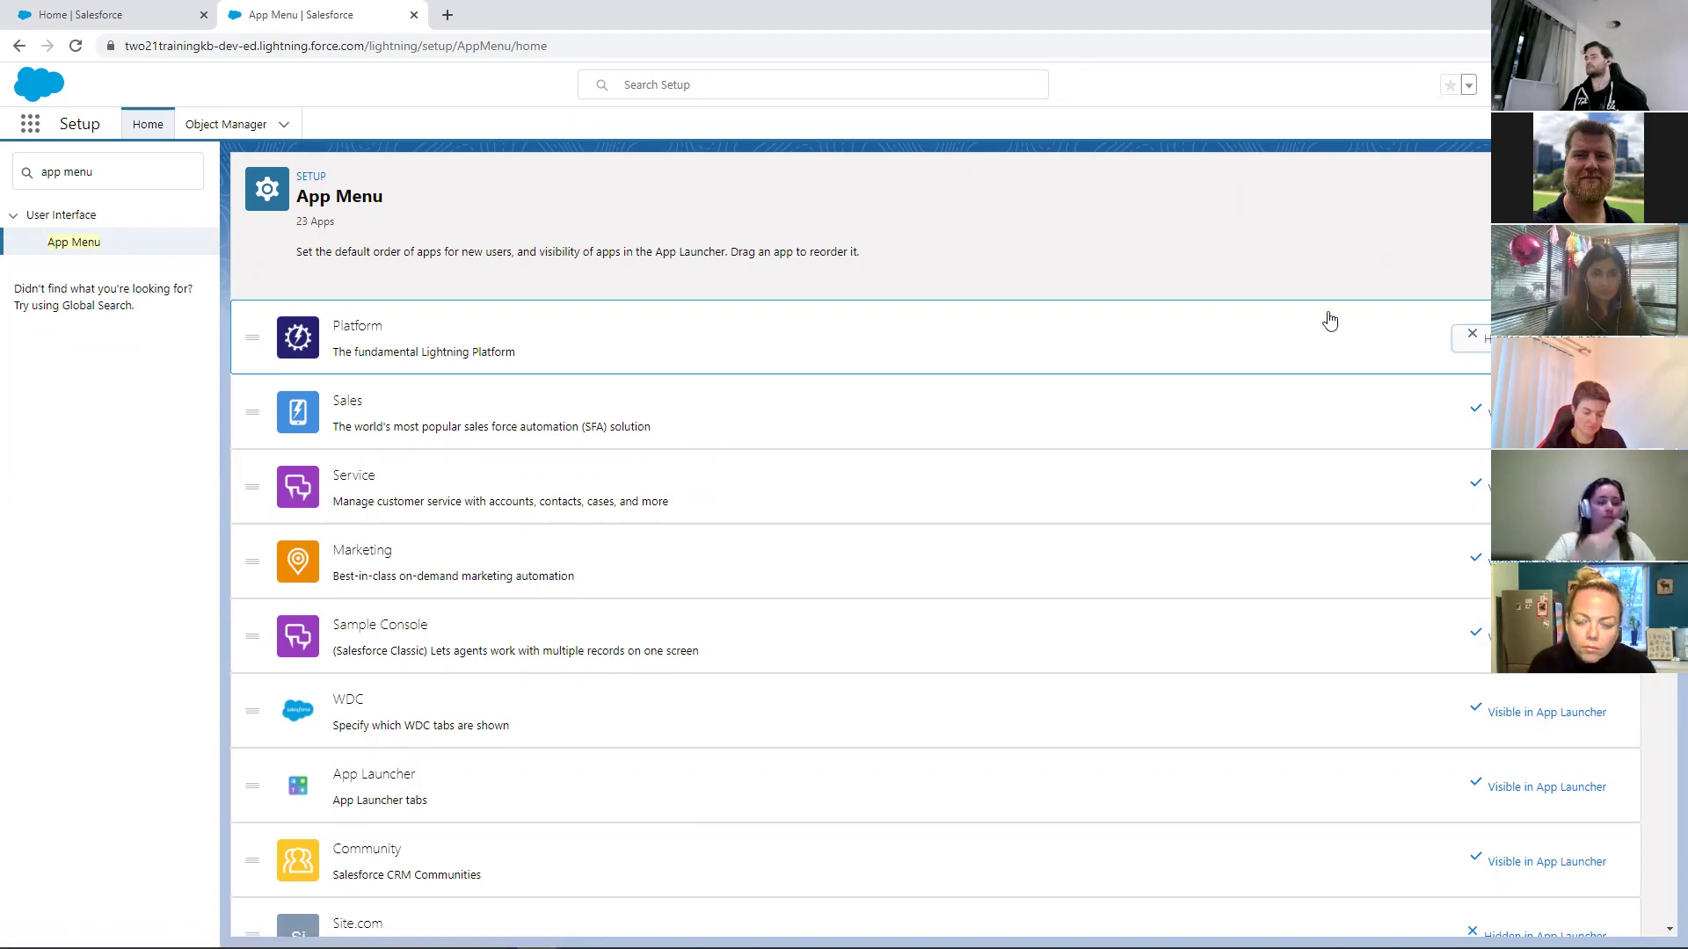
Hide the Service, Marketing, Sample Console, WDC, App Launcher, Community, Salesforce Chatter and Content apps in the App Launcher
scroll(1330, 322, "down", 1)
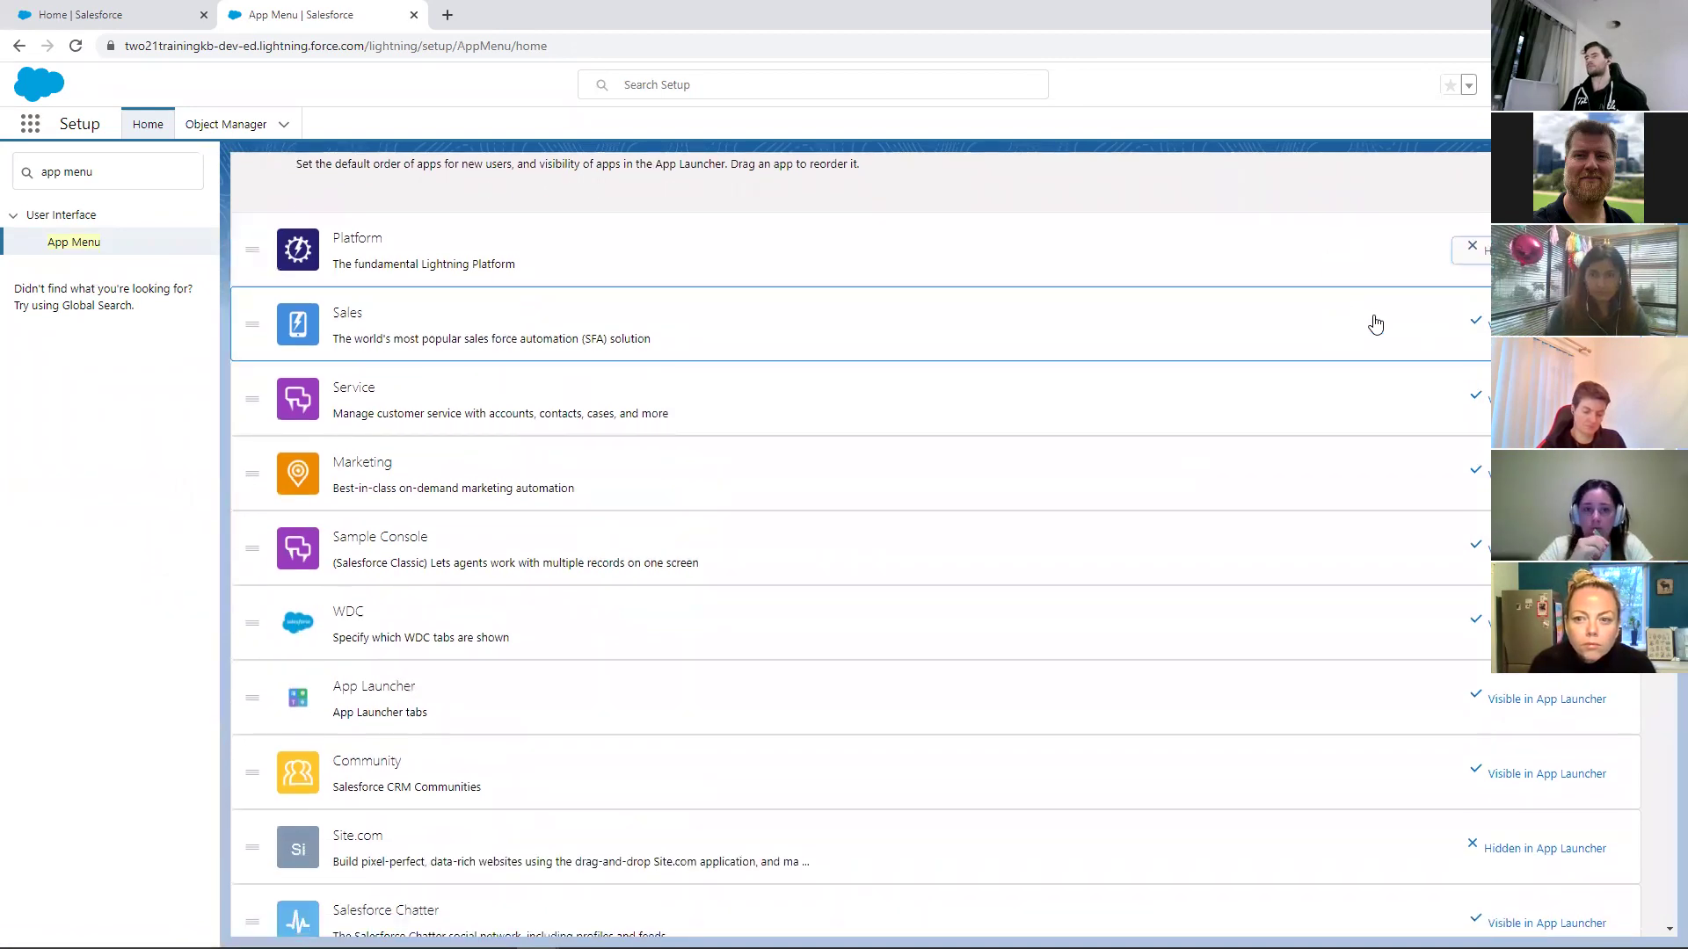
left_click(1538, 401)
left_click(1538, 474)
left_click(1539, 550)
left_click(1534, 624)
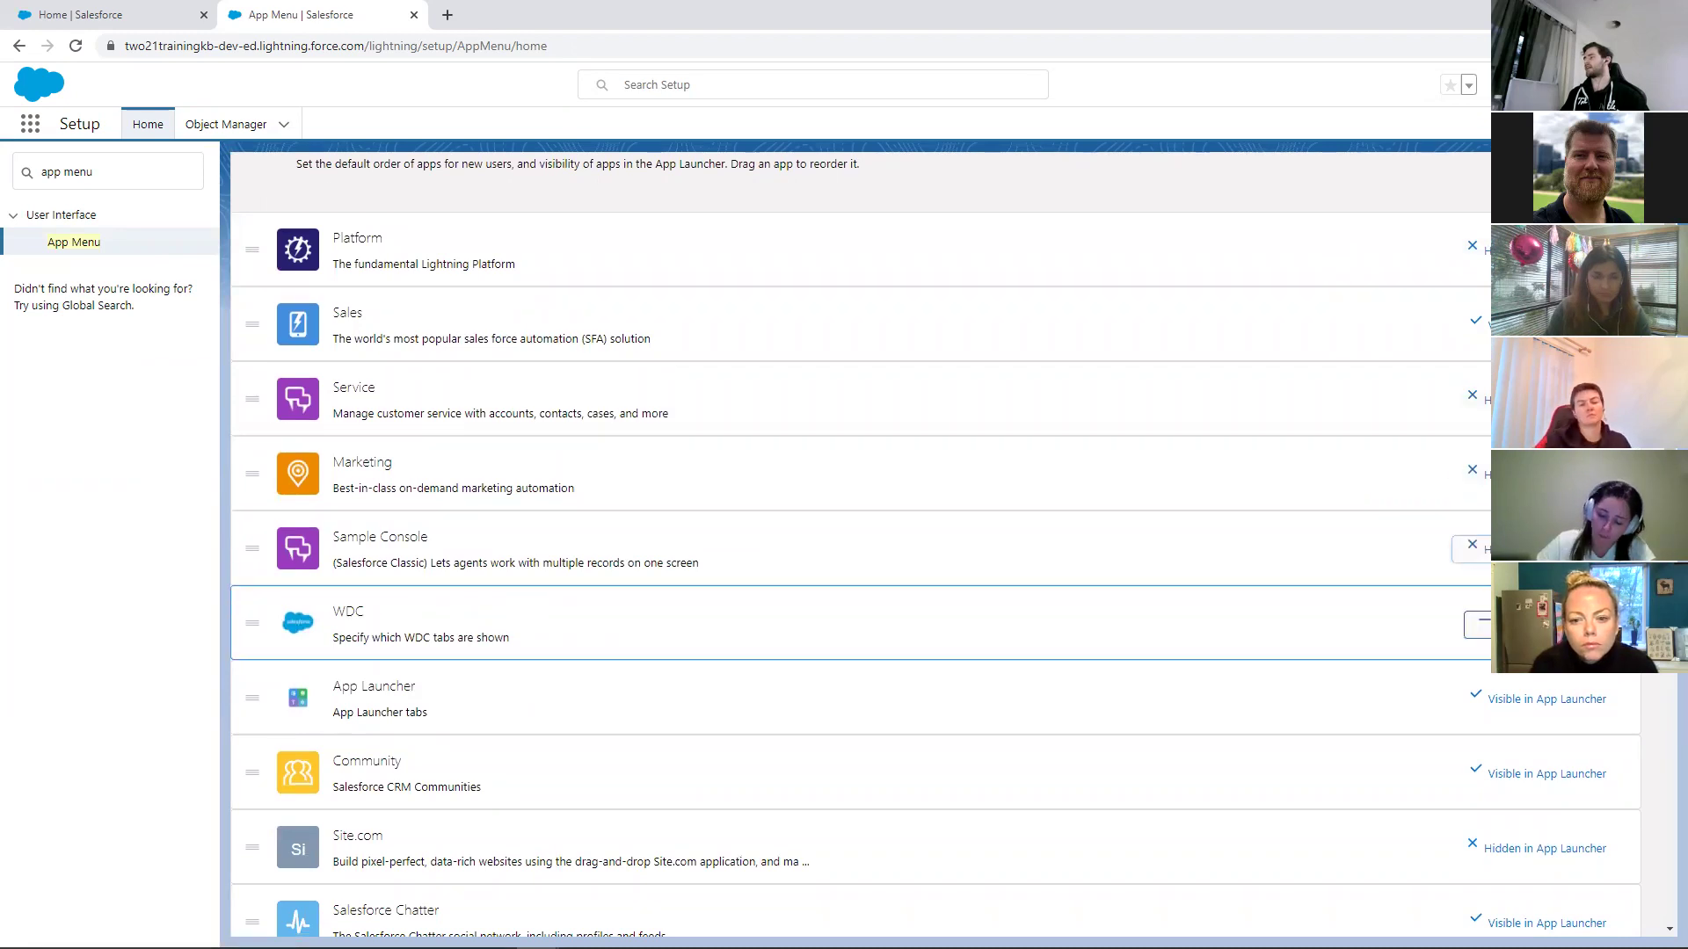
left_click(1521, 703)
left_click(1525, 771)
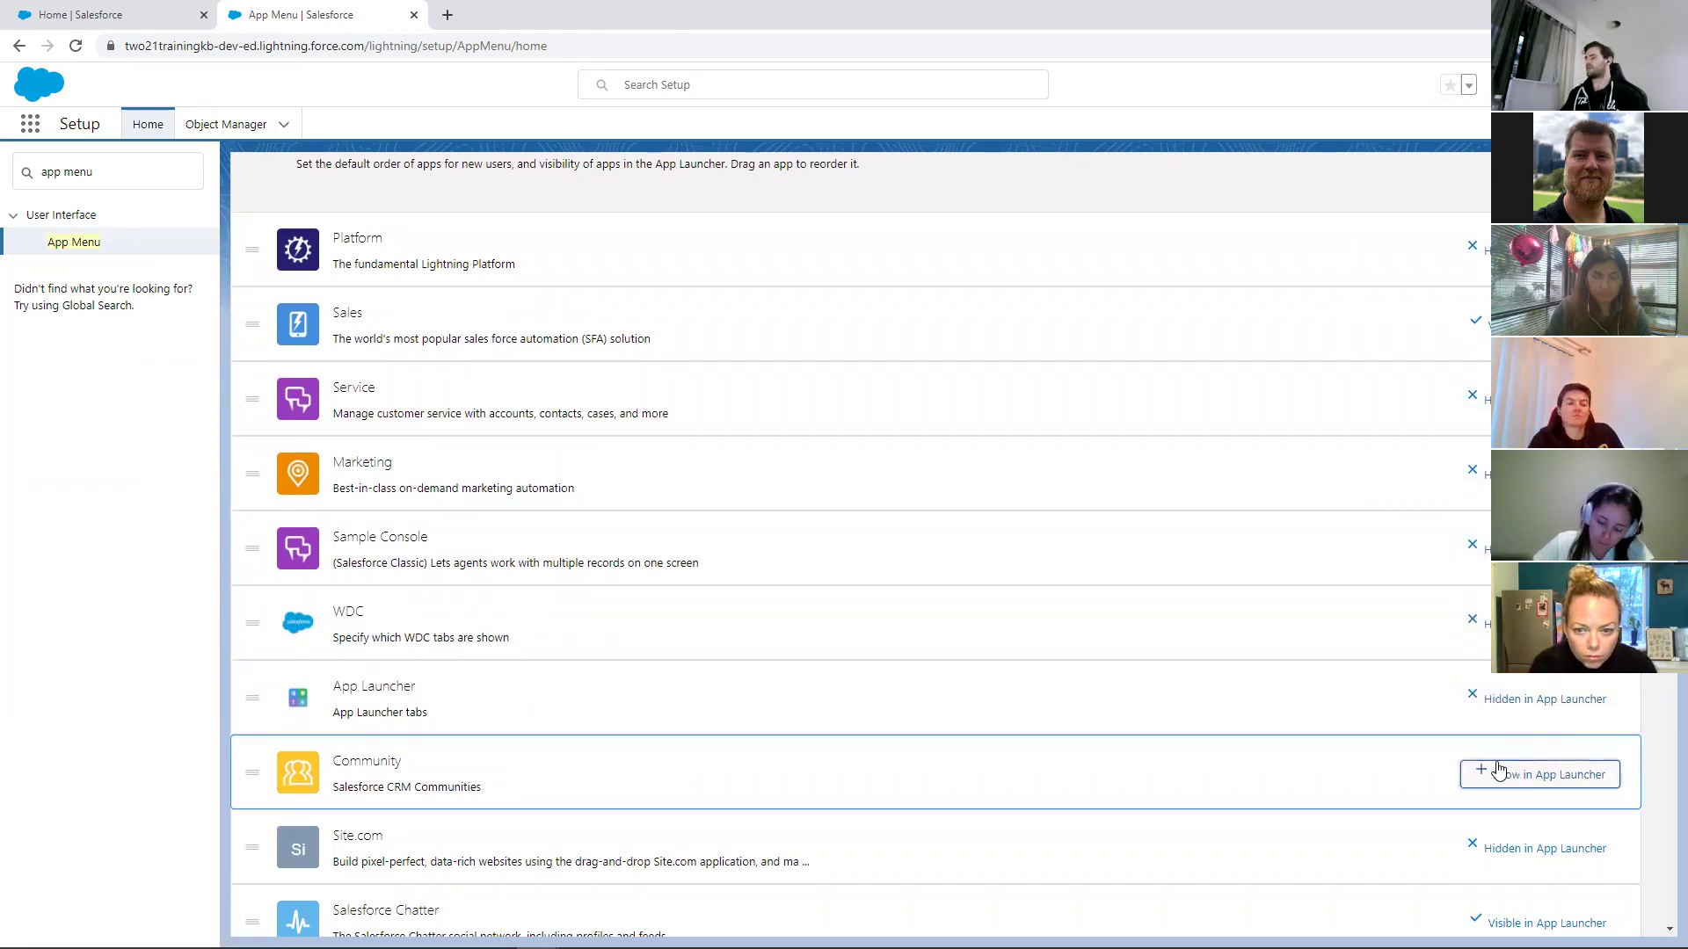
scroll(1534, 796, "down", 1)
left_click(1463, 839)
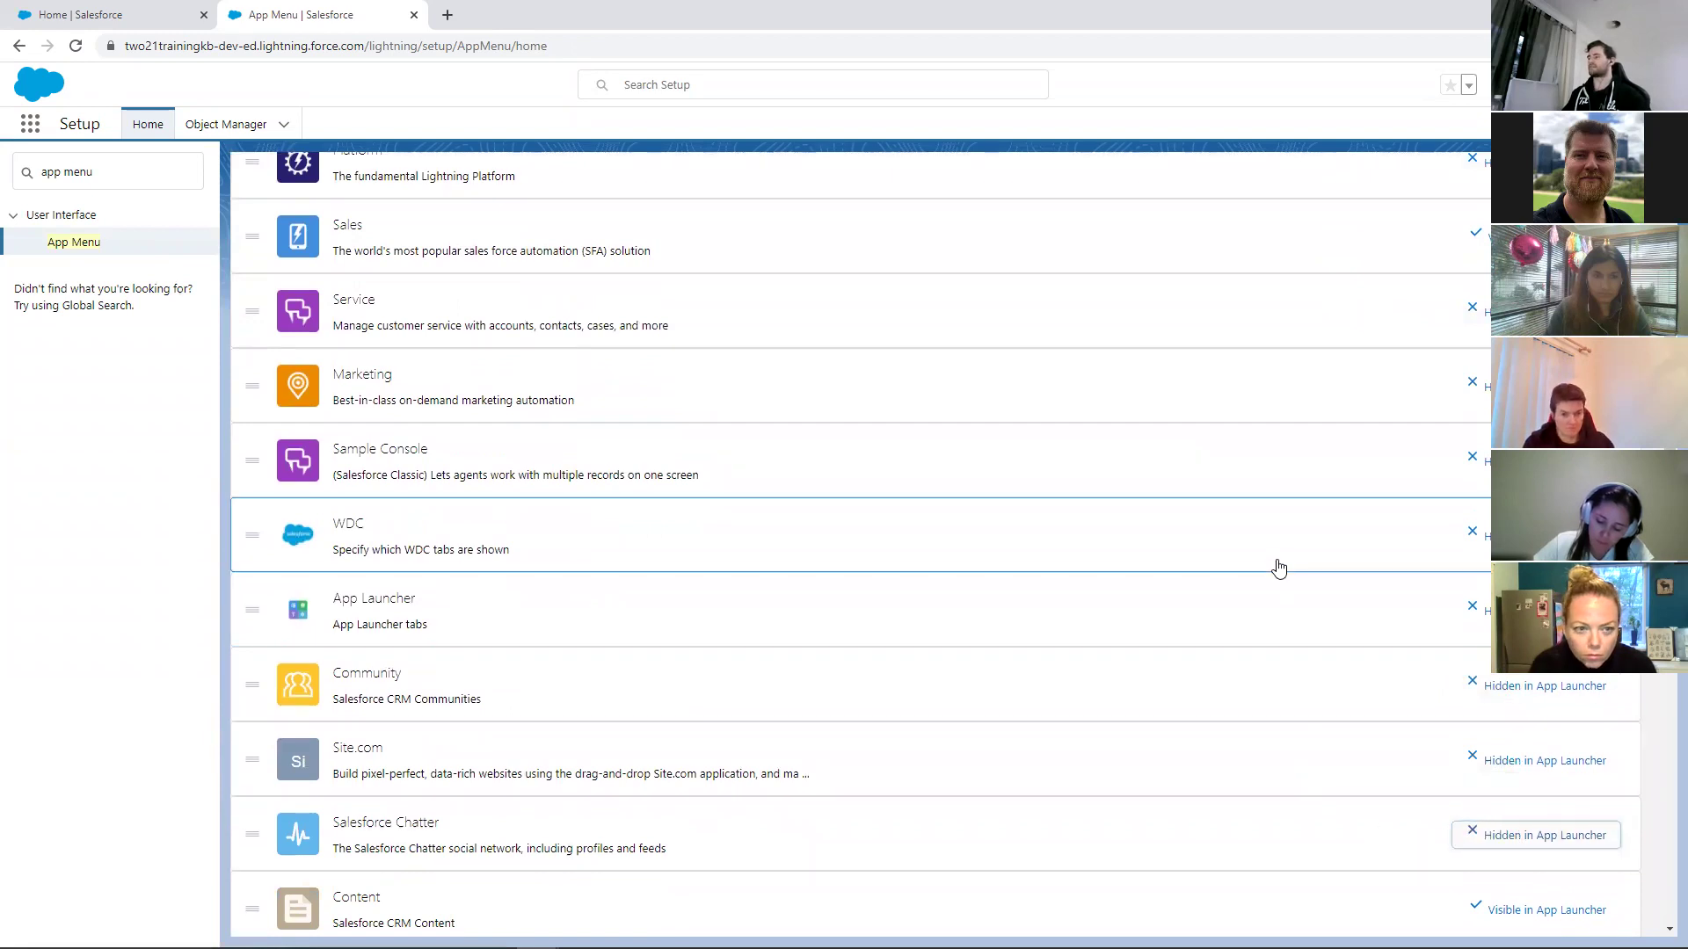
scroll(1274, 565, "down", 2)
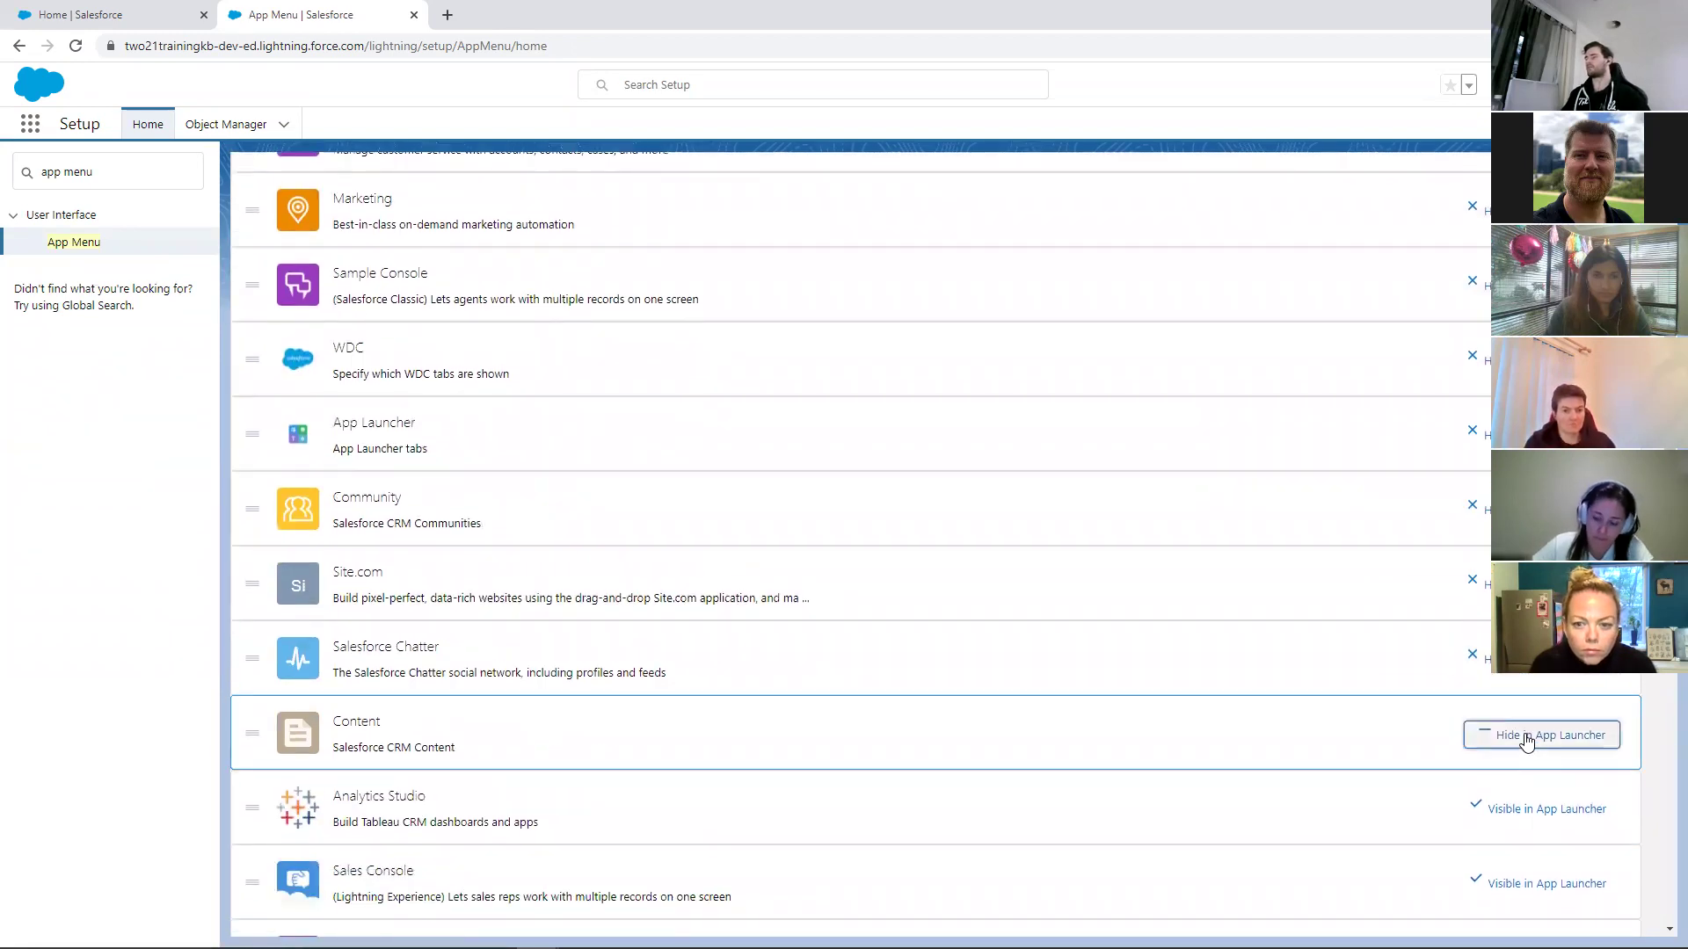
Move Sales Console to the first position in the default app order, above Platform
scroll(1033, 693, "up", 4)
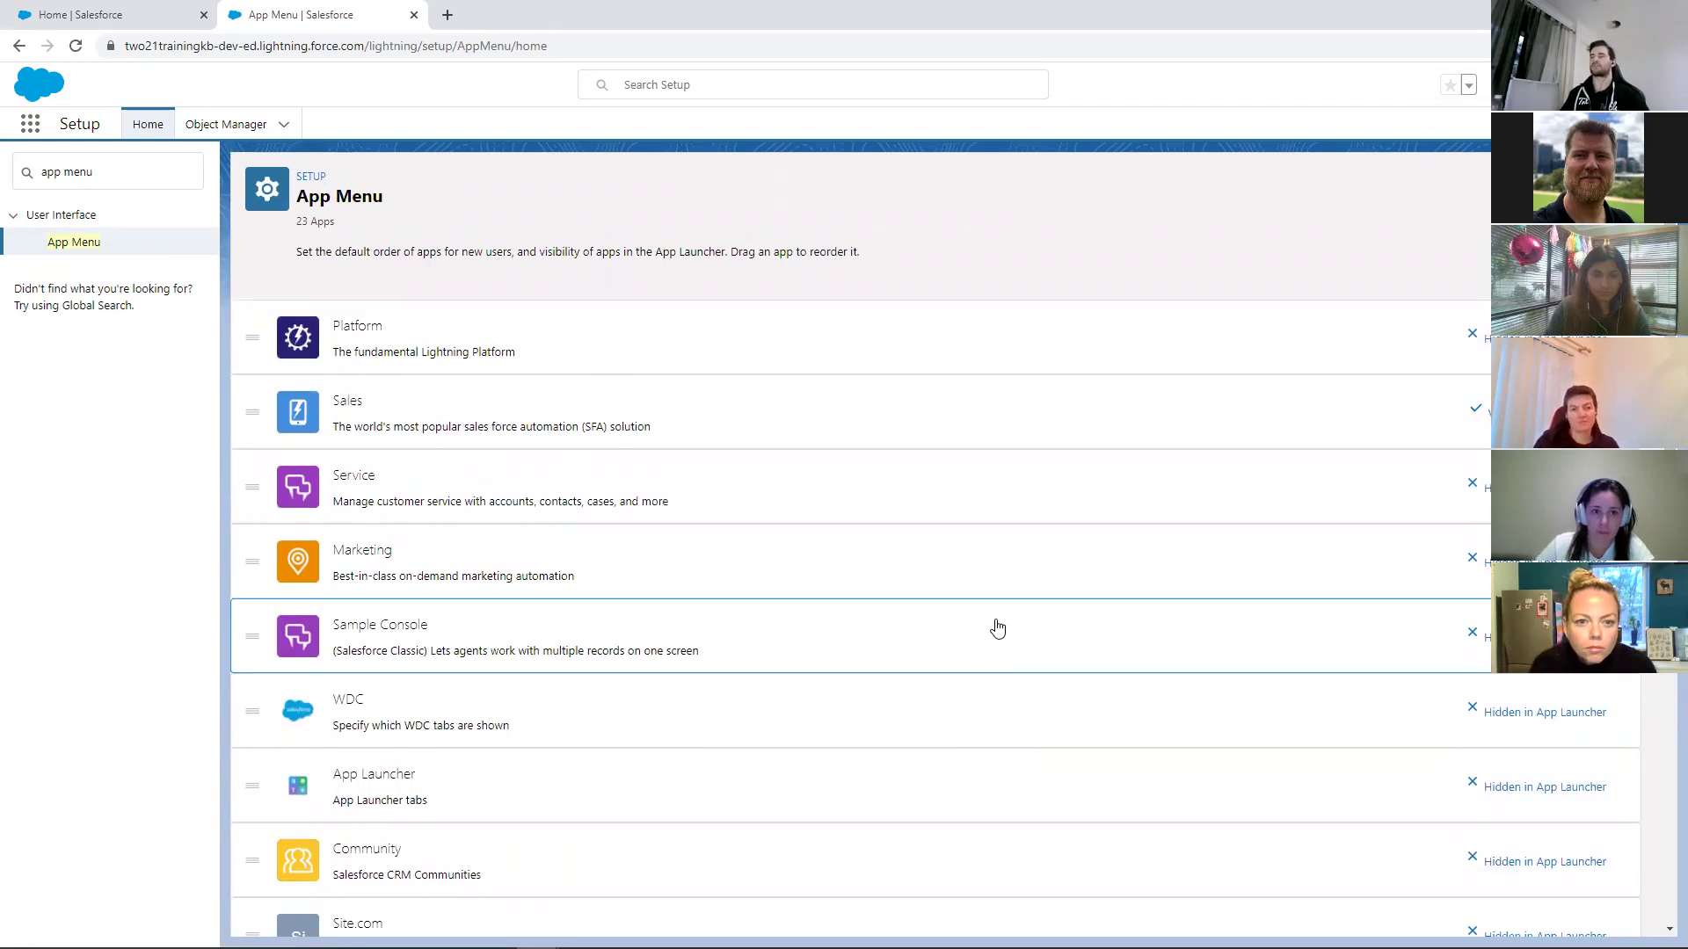
scroll(997, 627, "down", 10)
scroll(976, 610, "down", 3)
scroll(937, 591, "up", 6)
scroll(905, 591, "up", 4)
scroll(260, 675, "down", 4)
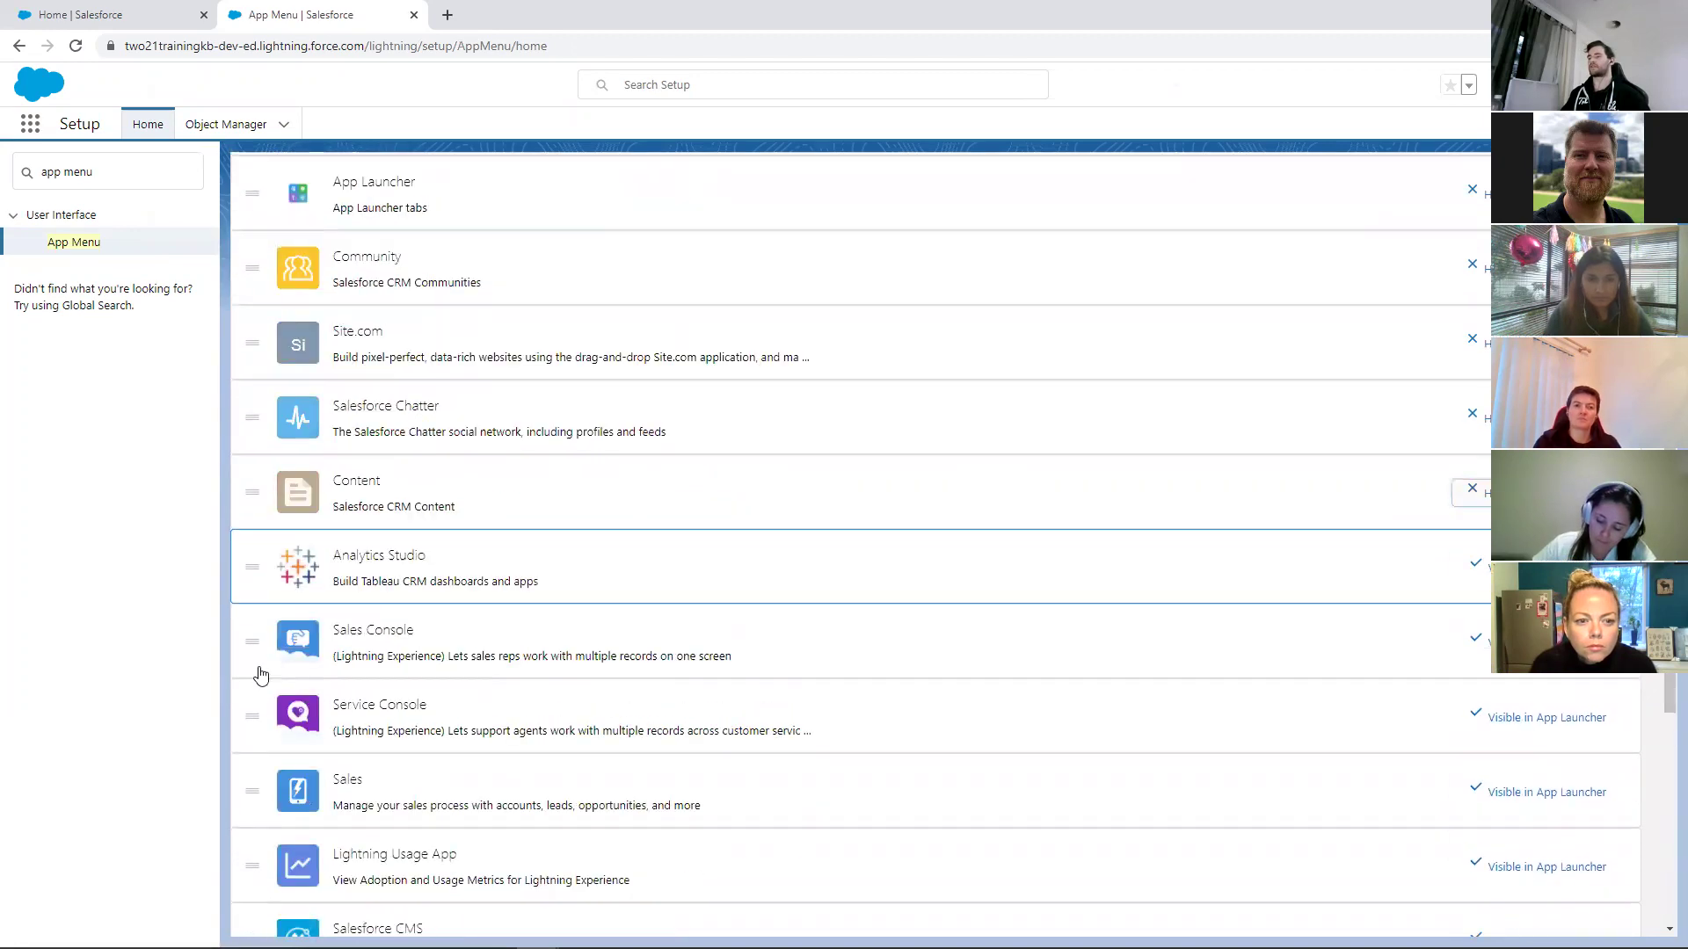
left_click_drag(246, 656, 283, 196)
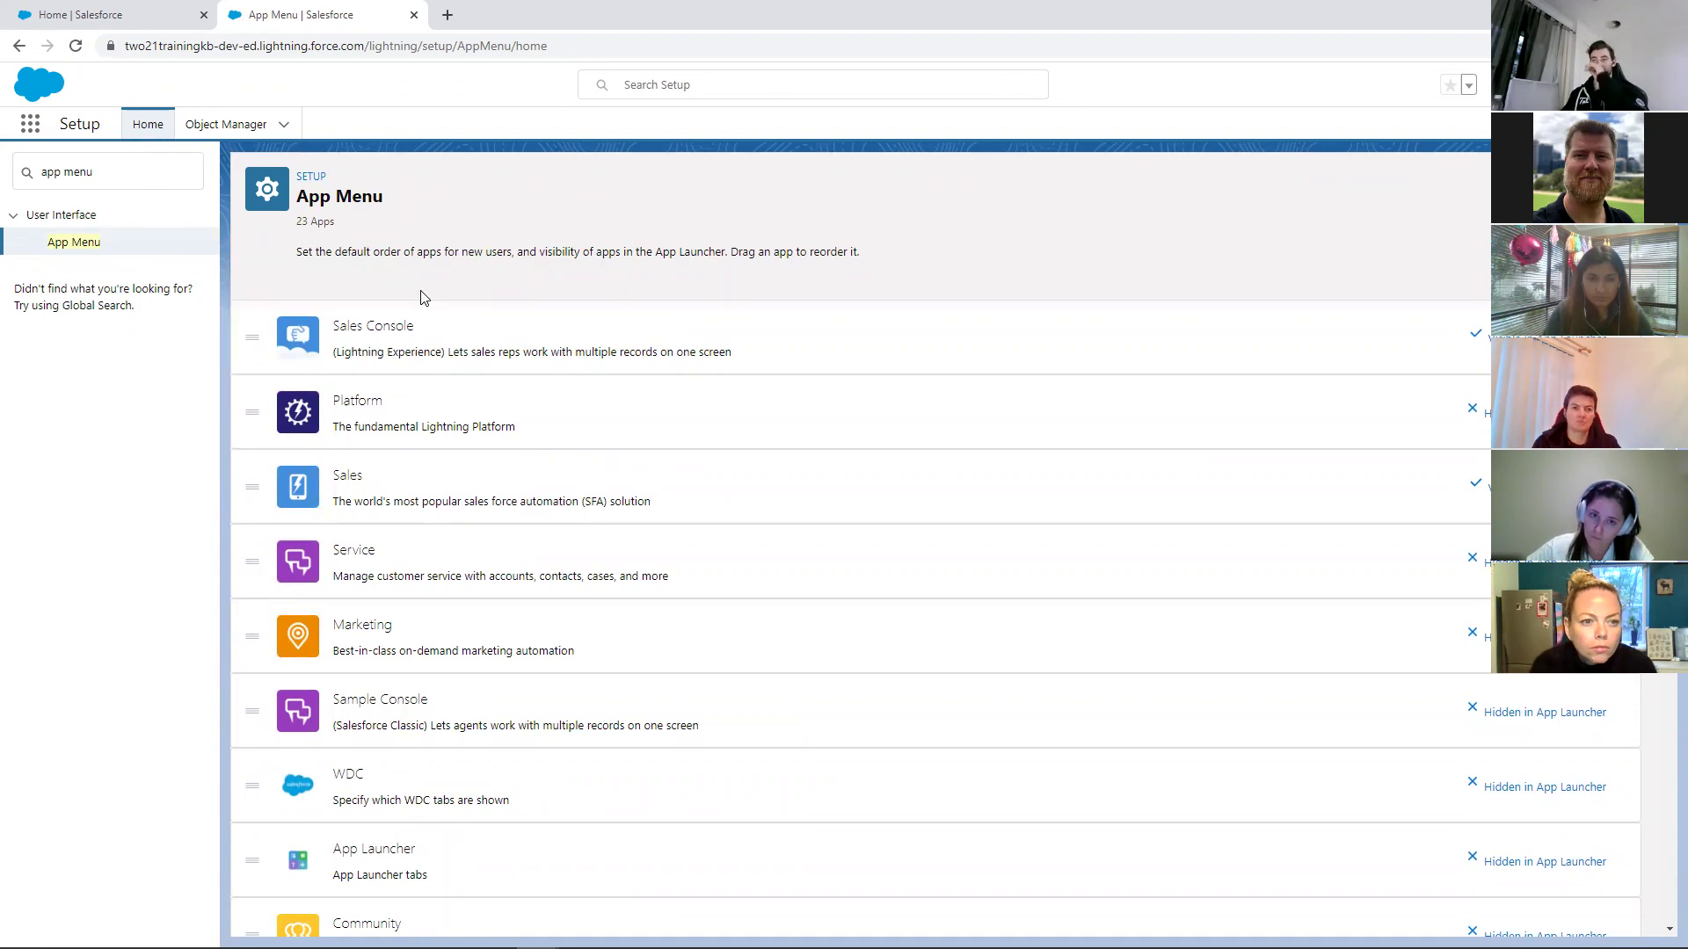
Return to Setup Home and check the order and visibility of apps in the App Launcher
left_click(309, 177)
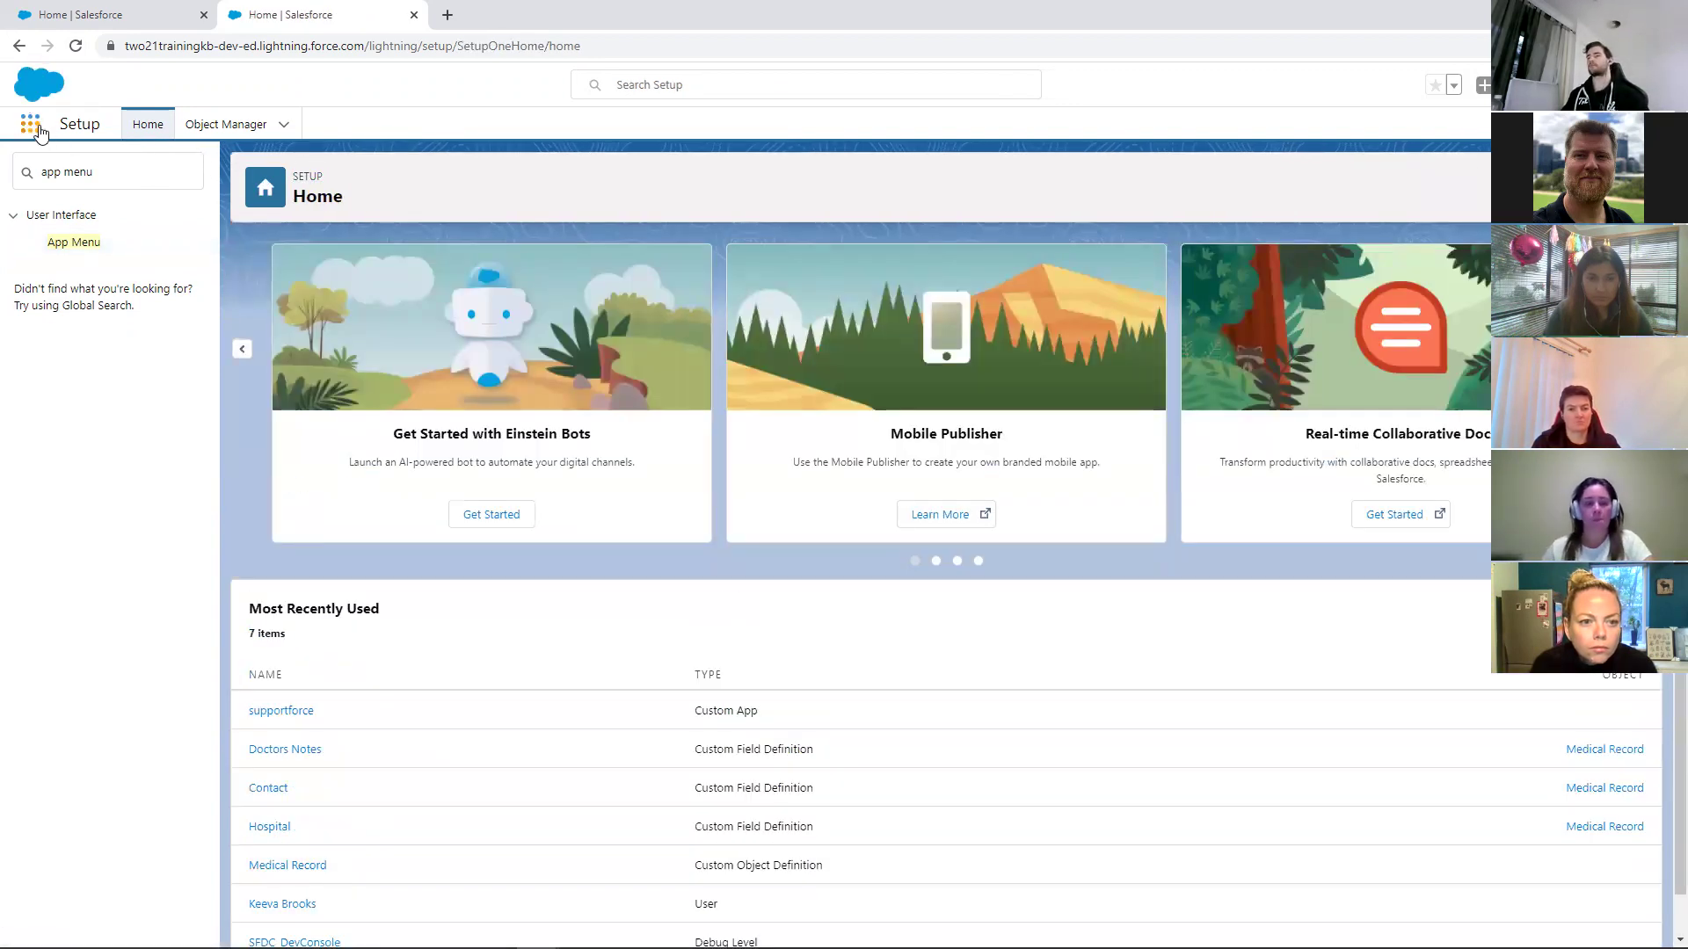
left_click(34, 126)
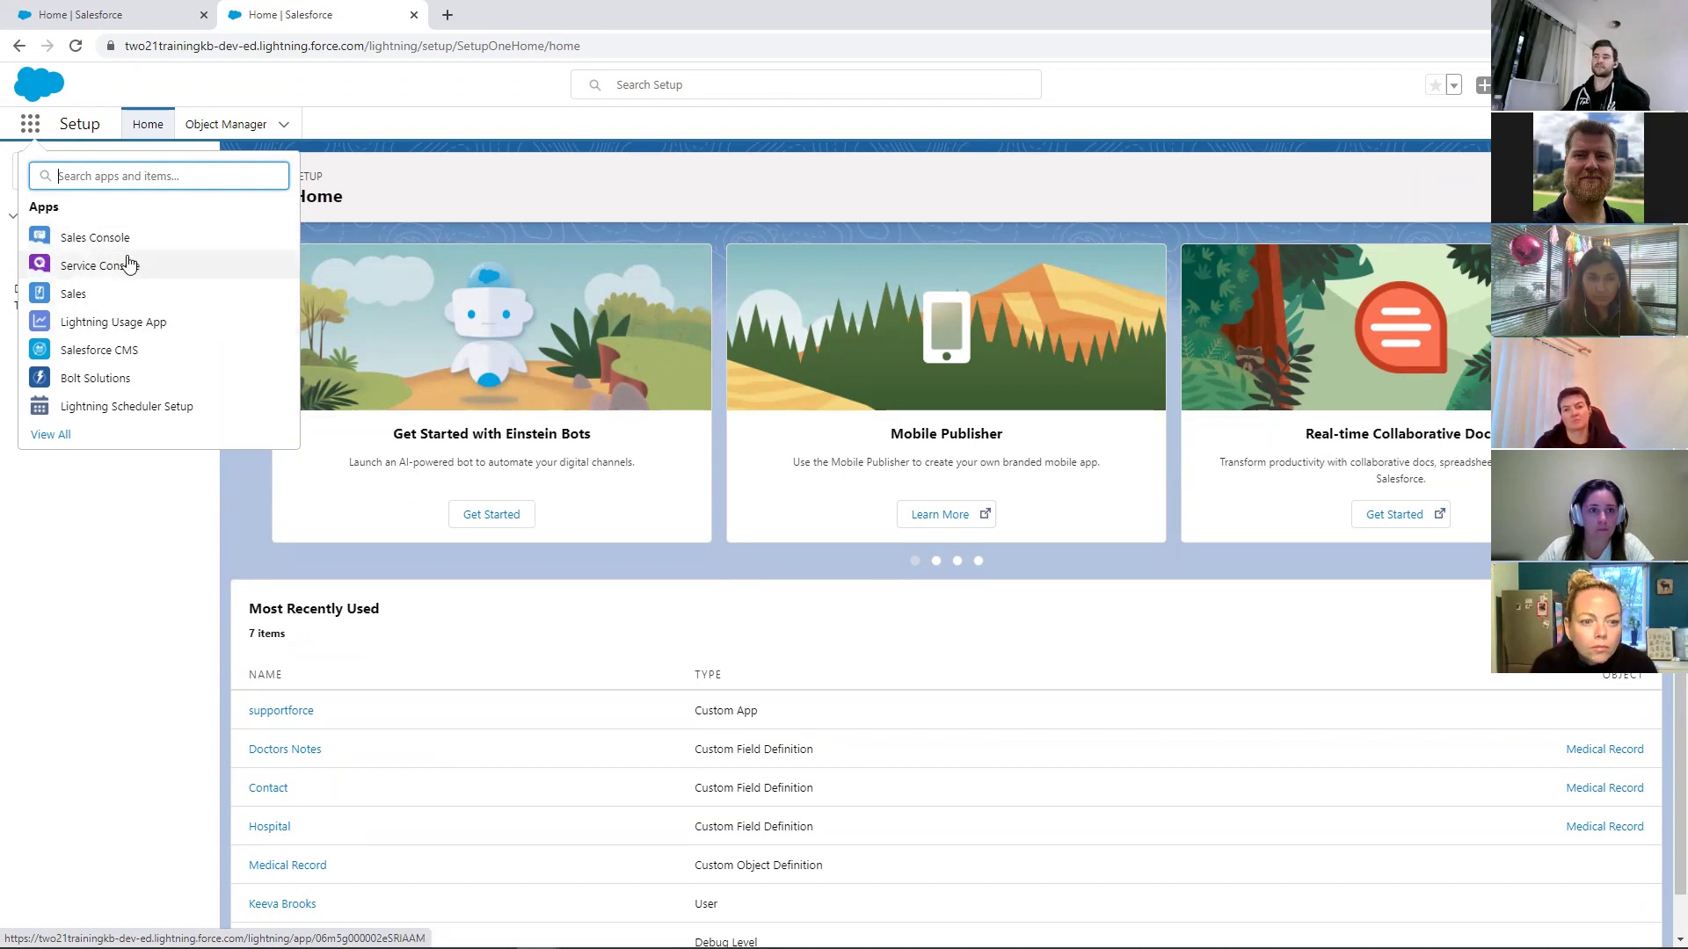
left_click(132, 509)
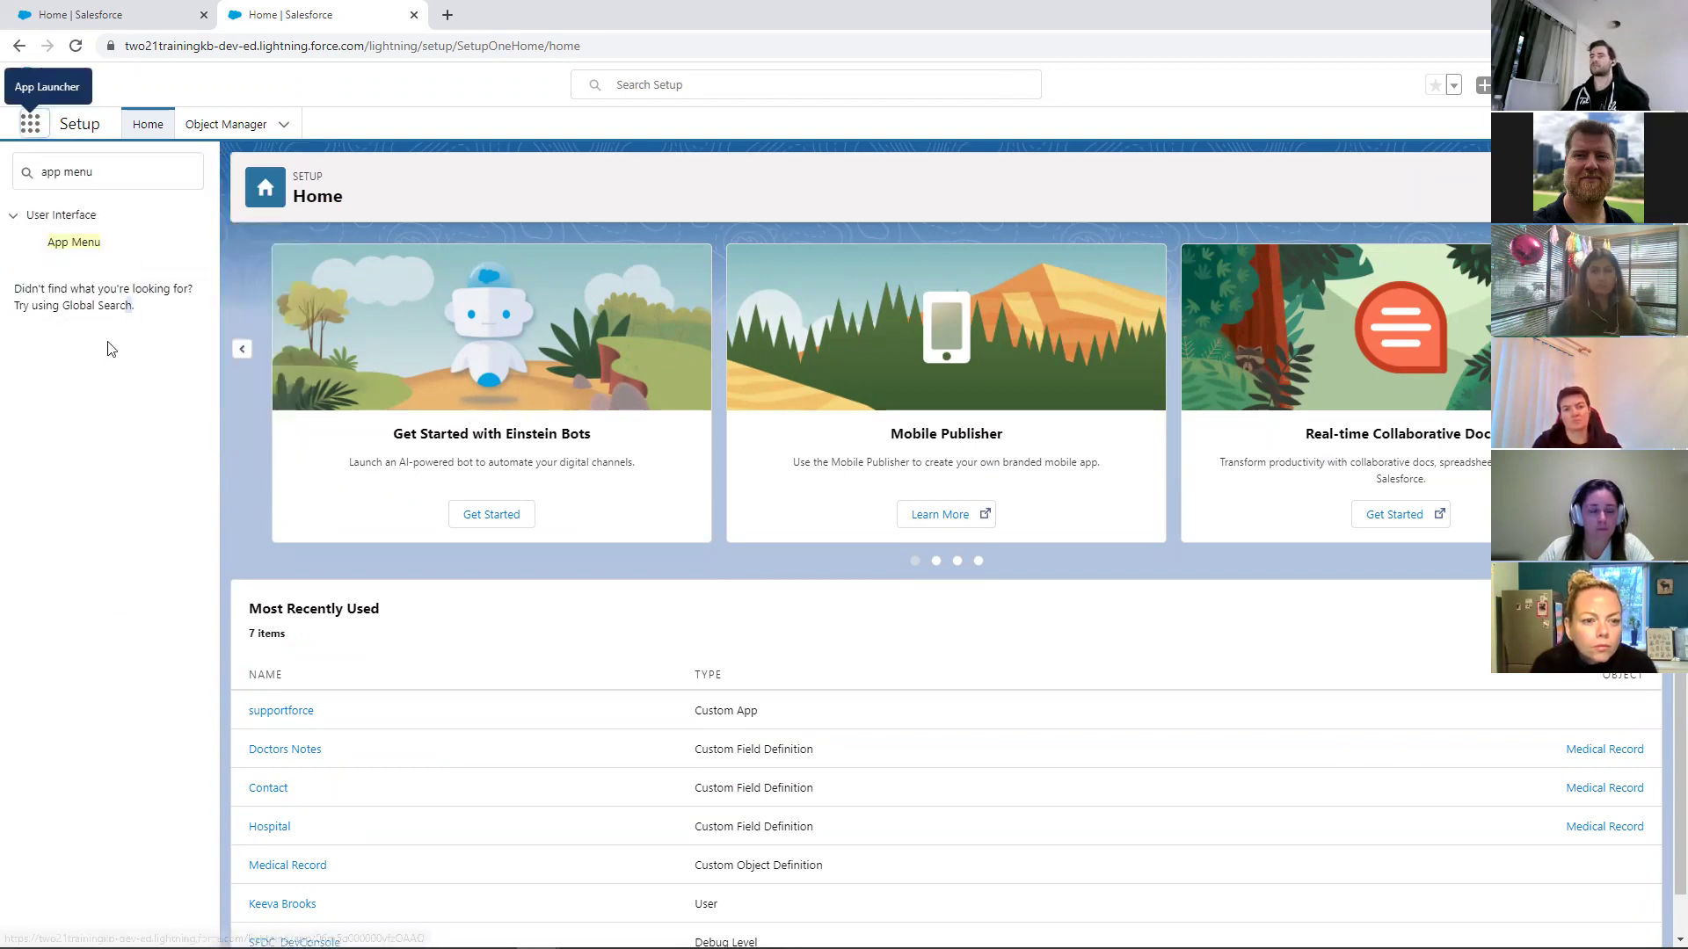
Reopen the App Menu settings and hide Analytics Studio, Service Console, the Lightning Sales app and Lightning Usage App in the App Launcher
left_click(76, 245)
scroll(1405, 528, "down", 2)
scroll(1452, 513, "down", 3)
left_click(1544, 815)
scroll(1503, 765, "down", 2)
left_click(1526, 697)
left_click(1530, 767)
left_click(1517, 839)
Hide Salesforce CMS, Bolt Solutions, Threat Detection, Lightning Scheduler Setup, All Tabs and Security Center in the App Launcher
scroll(1512, 835, "down", 5)
left_click(1530, 479)
left_click(1529, 554)
left_click(1529, 629)
left_click(1527, 707)
left_click(1526, 778)
scroll(1521, 783, "down", 2)
left_click(1521, 788)
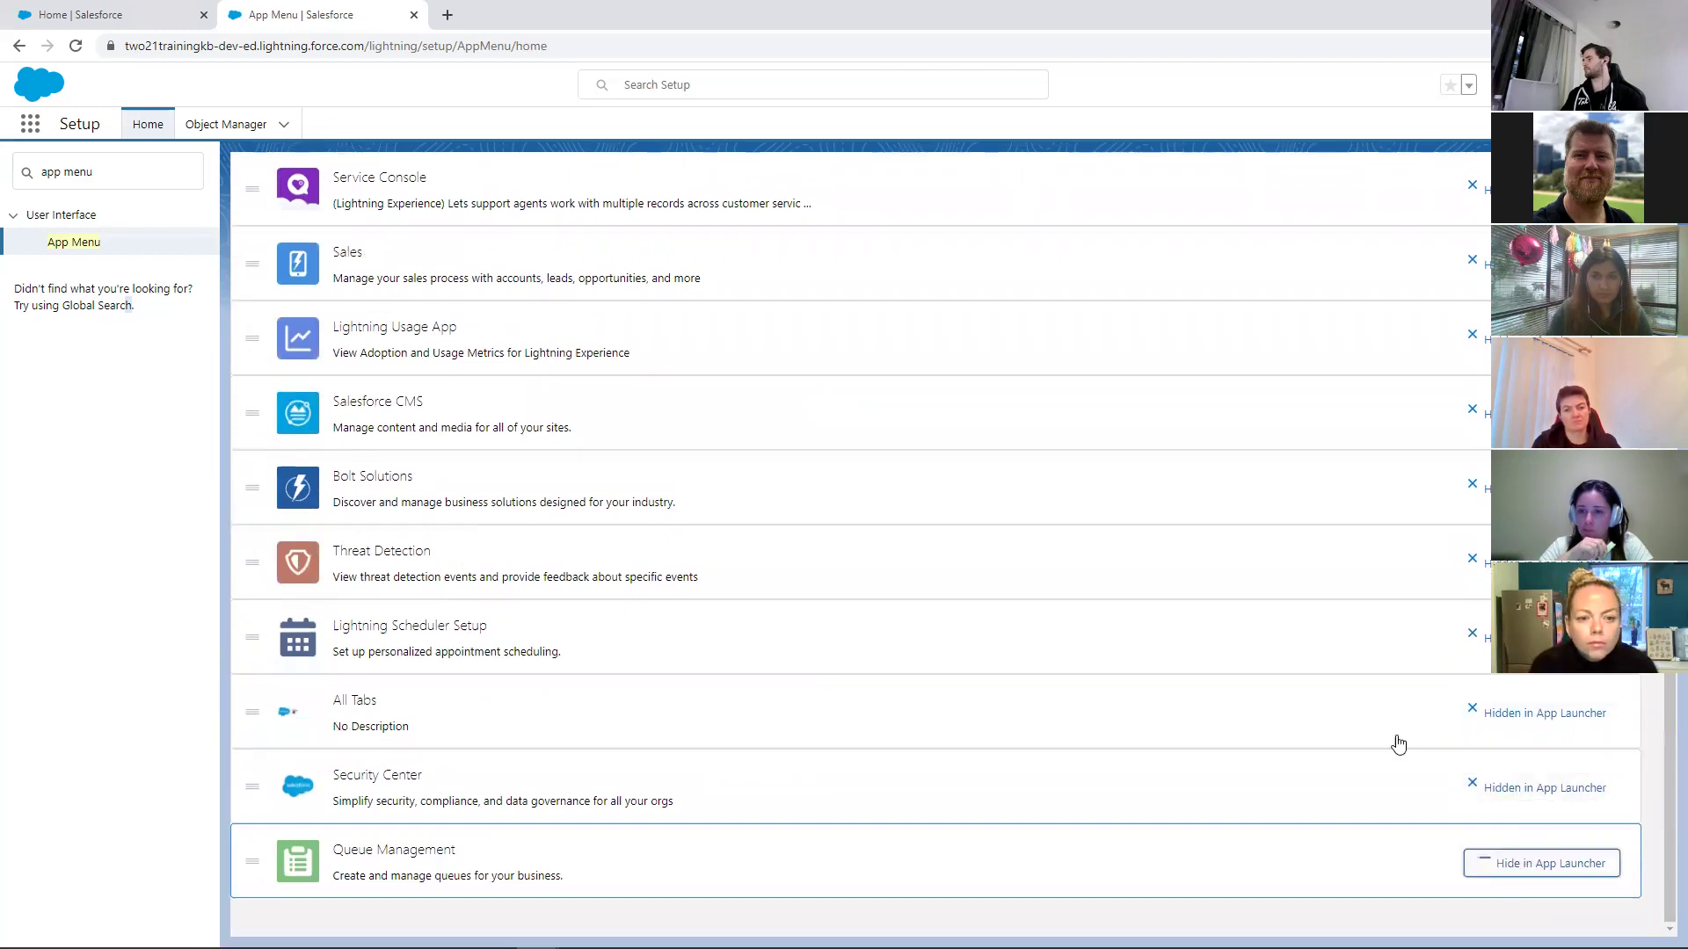
Open the Sales Console app from the App Launcher and display its list of navigation items
scroll(528, 244, "up", 5)
left_click(30, 125)
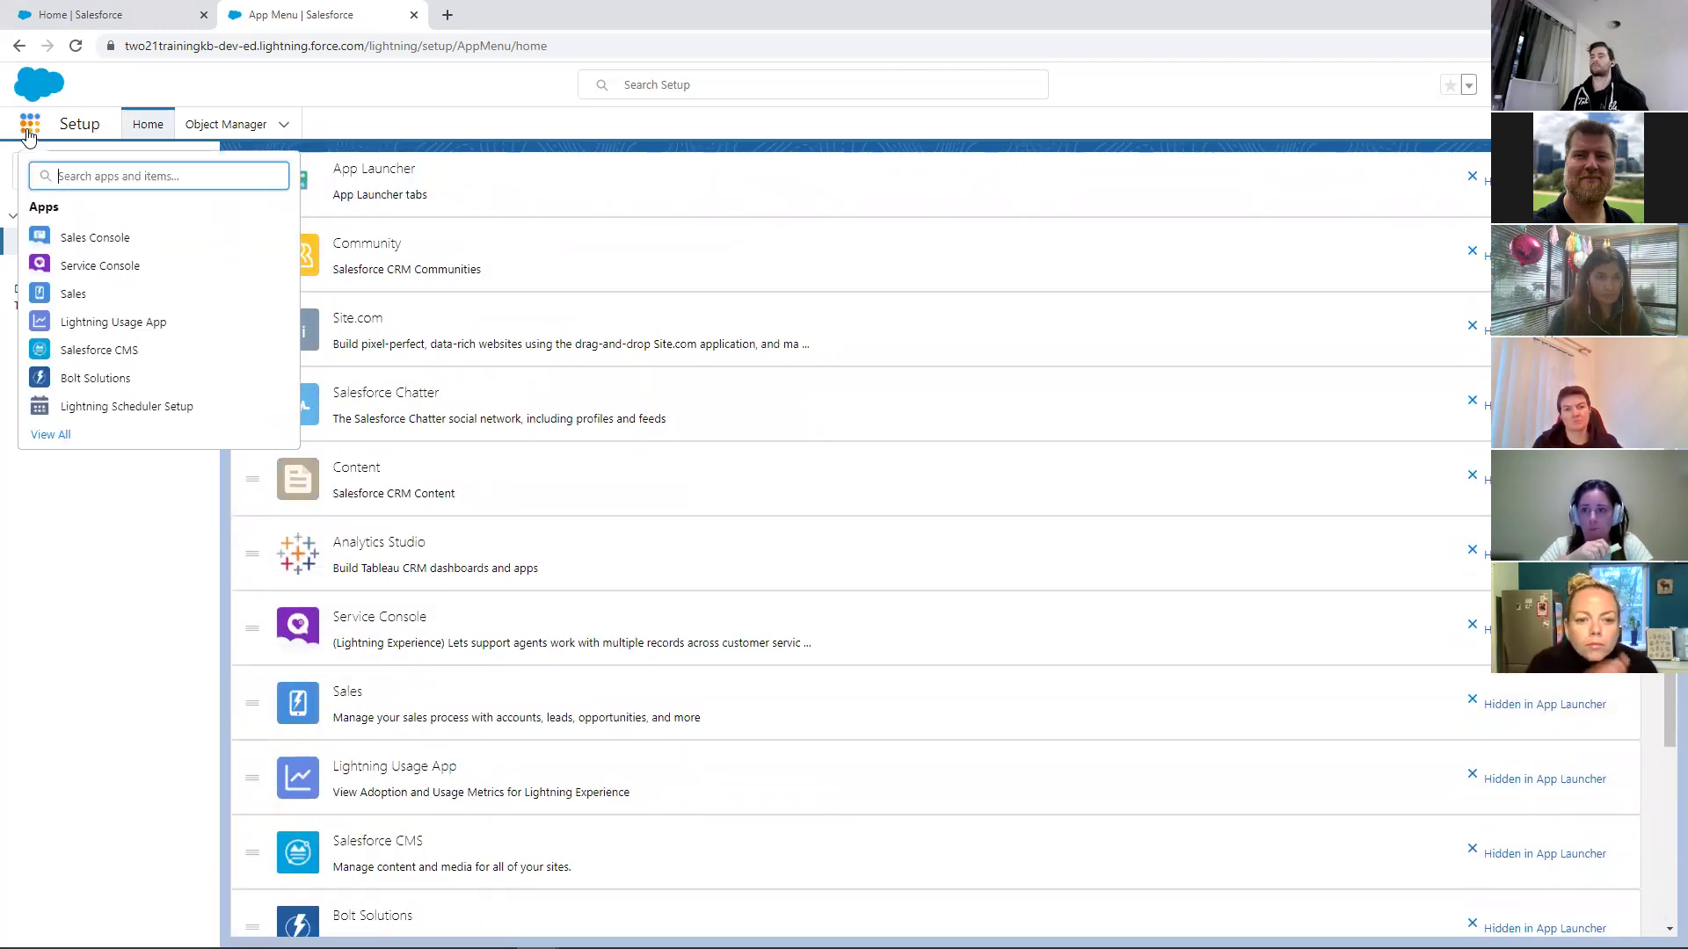
scroll(319, 318, "up", 4)
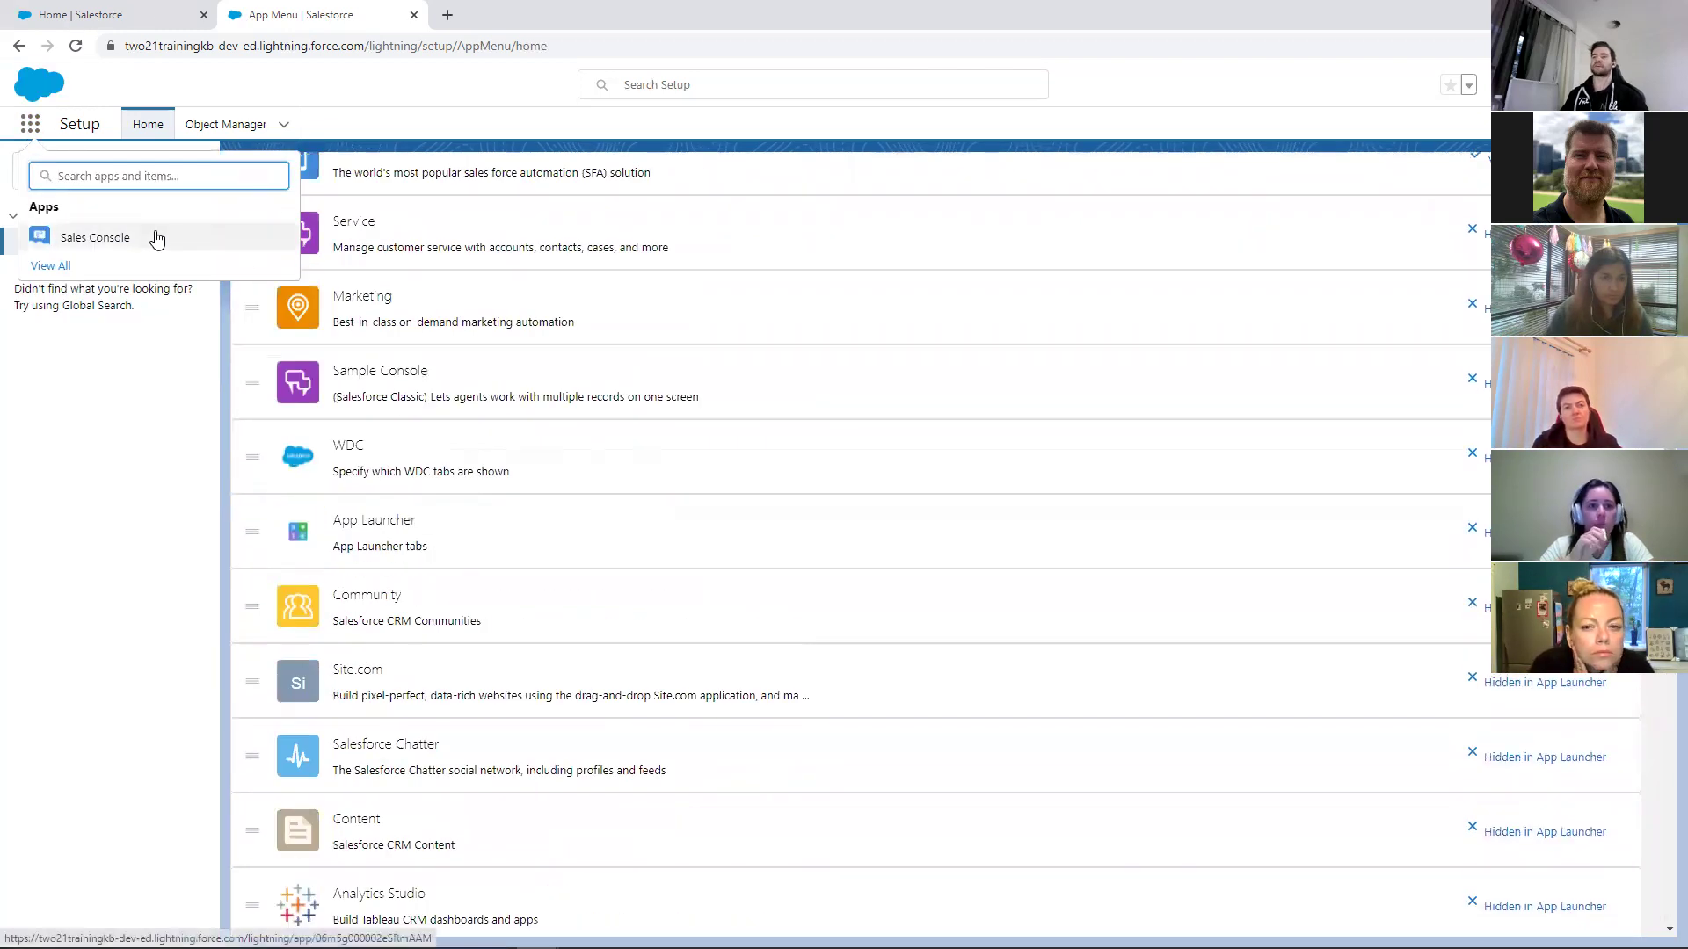
left_click(112, 240)
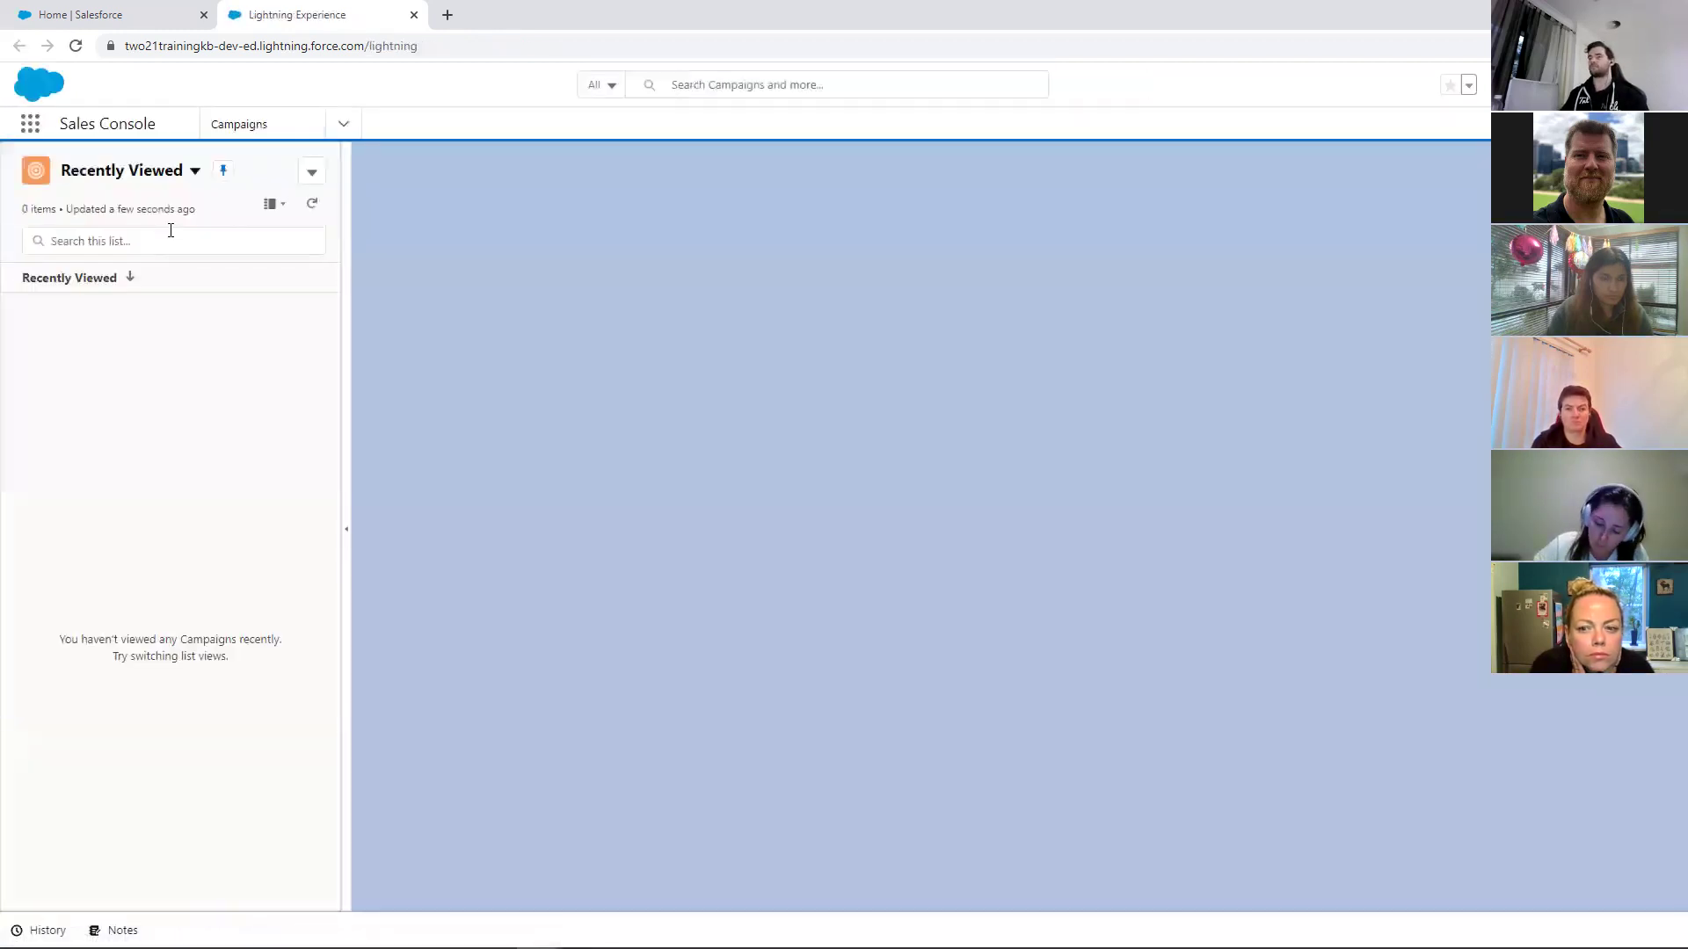
left_click(340, 124)
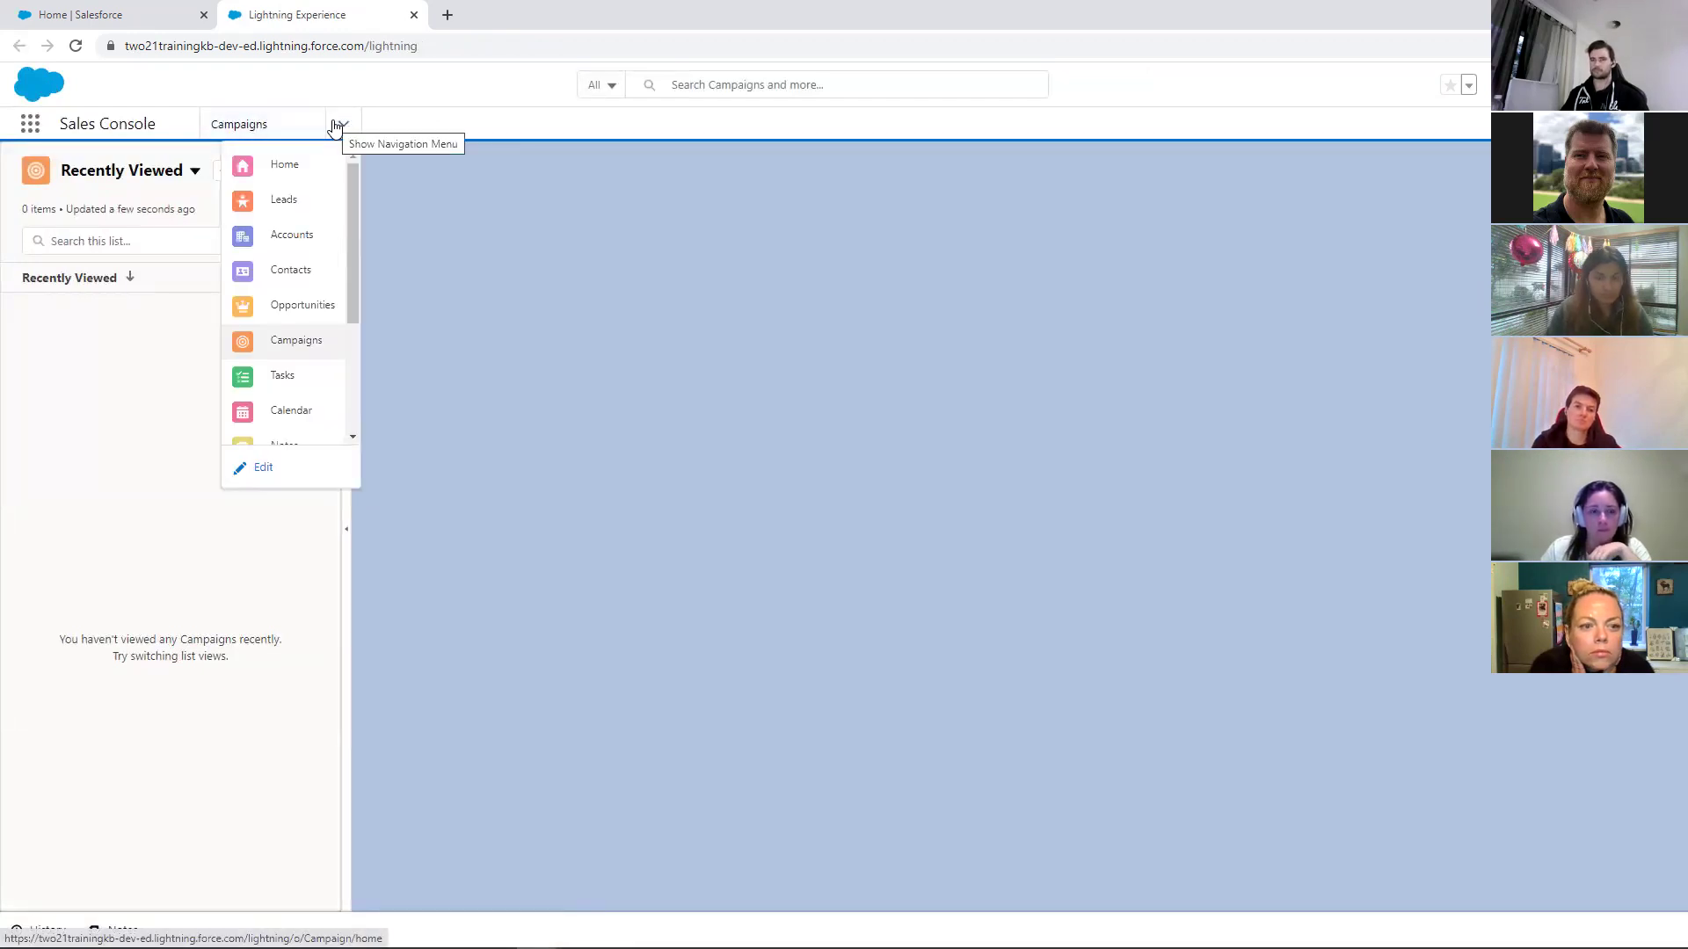
Close the navigation list and run a global search across all records for a contact's first name
left_click(400, 84)
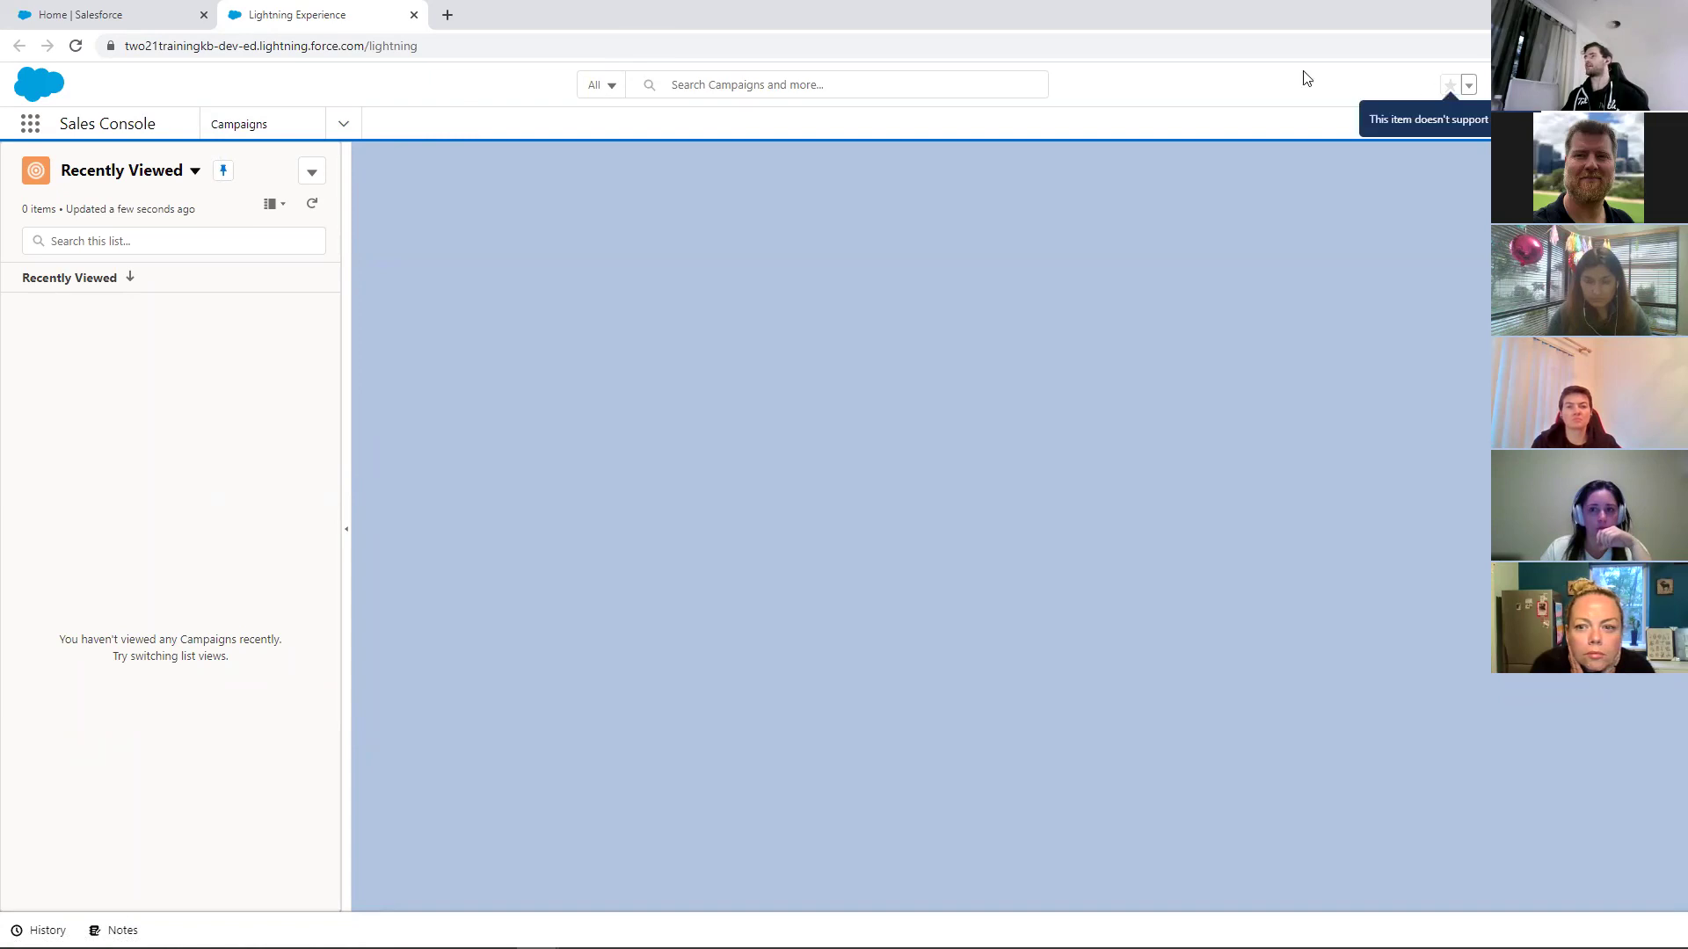
left_click(809, 85)
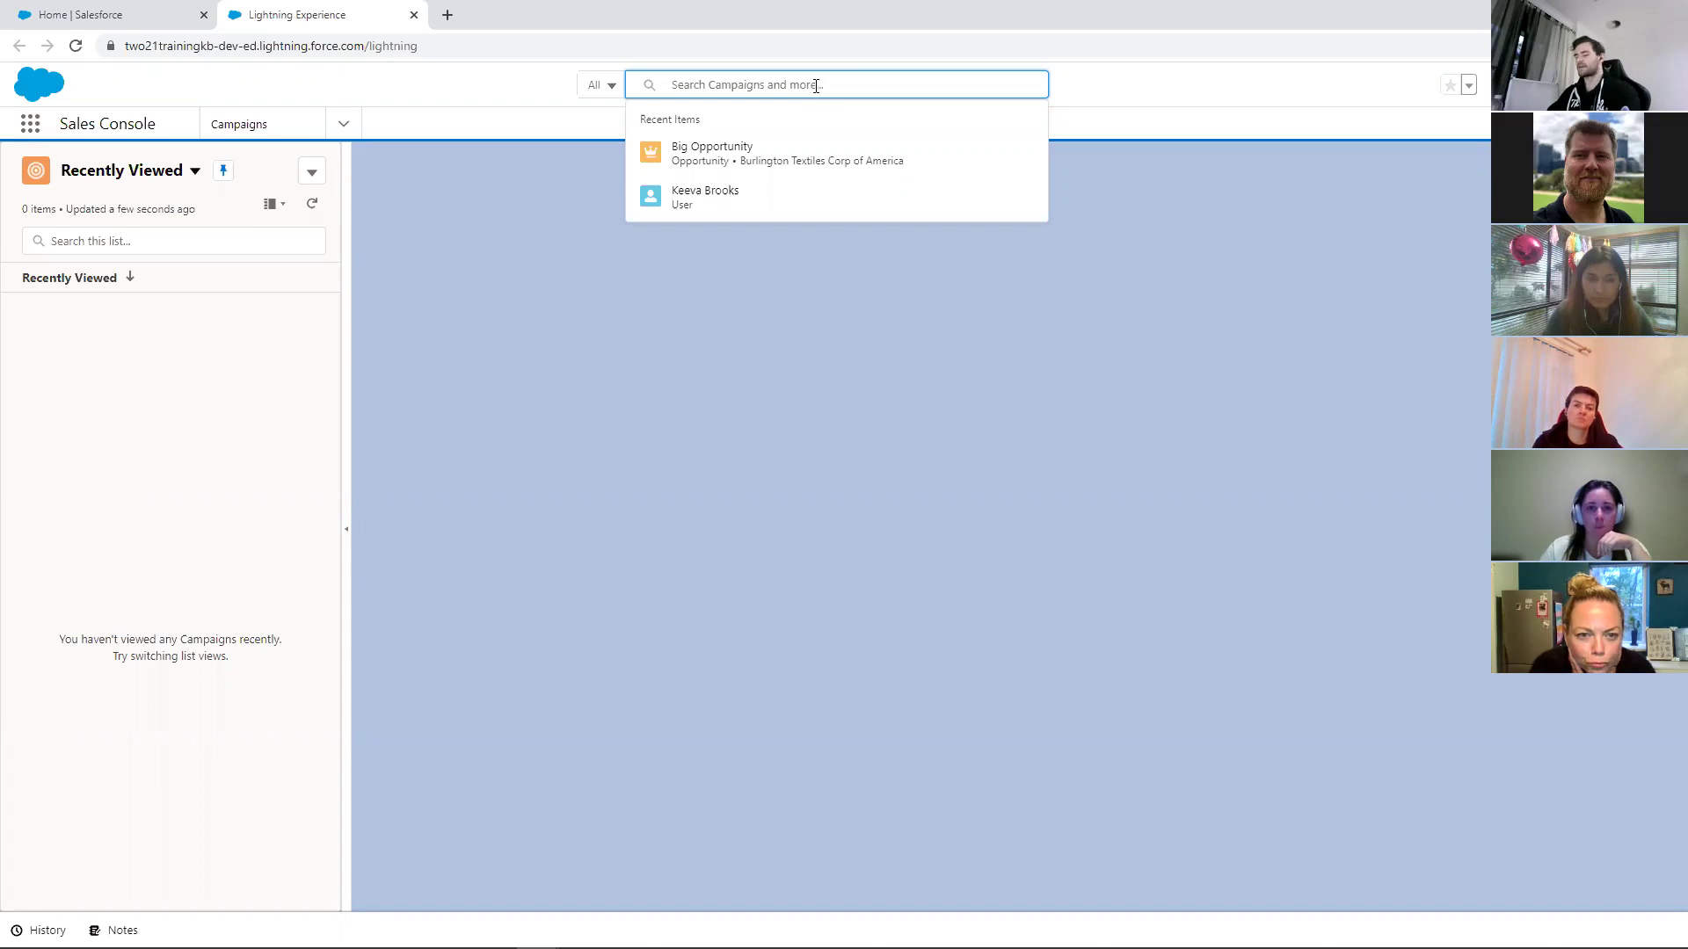
type("andy")
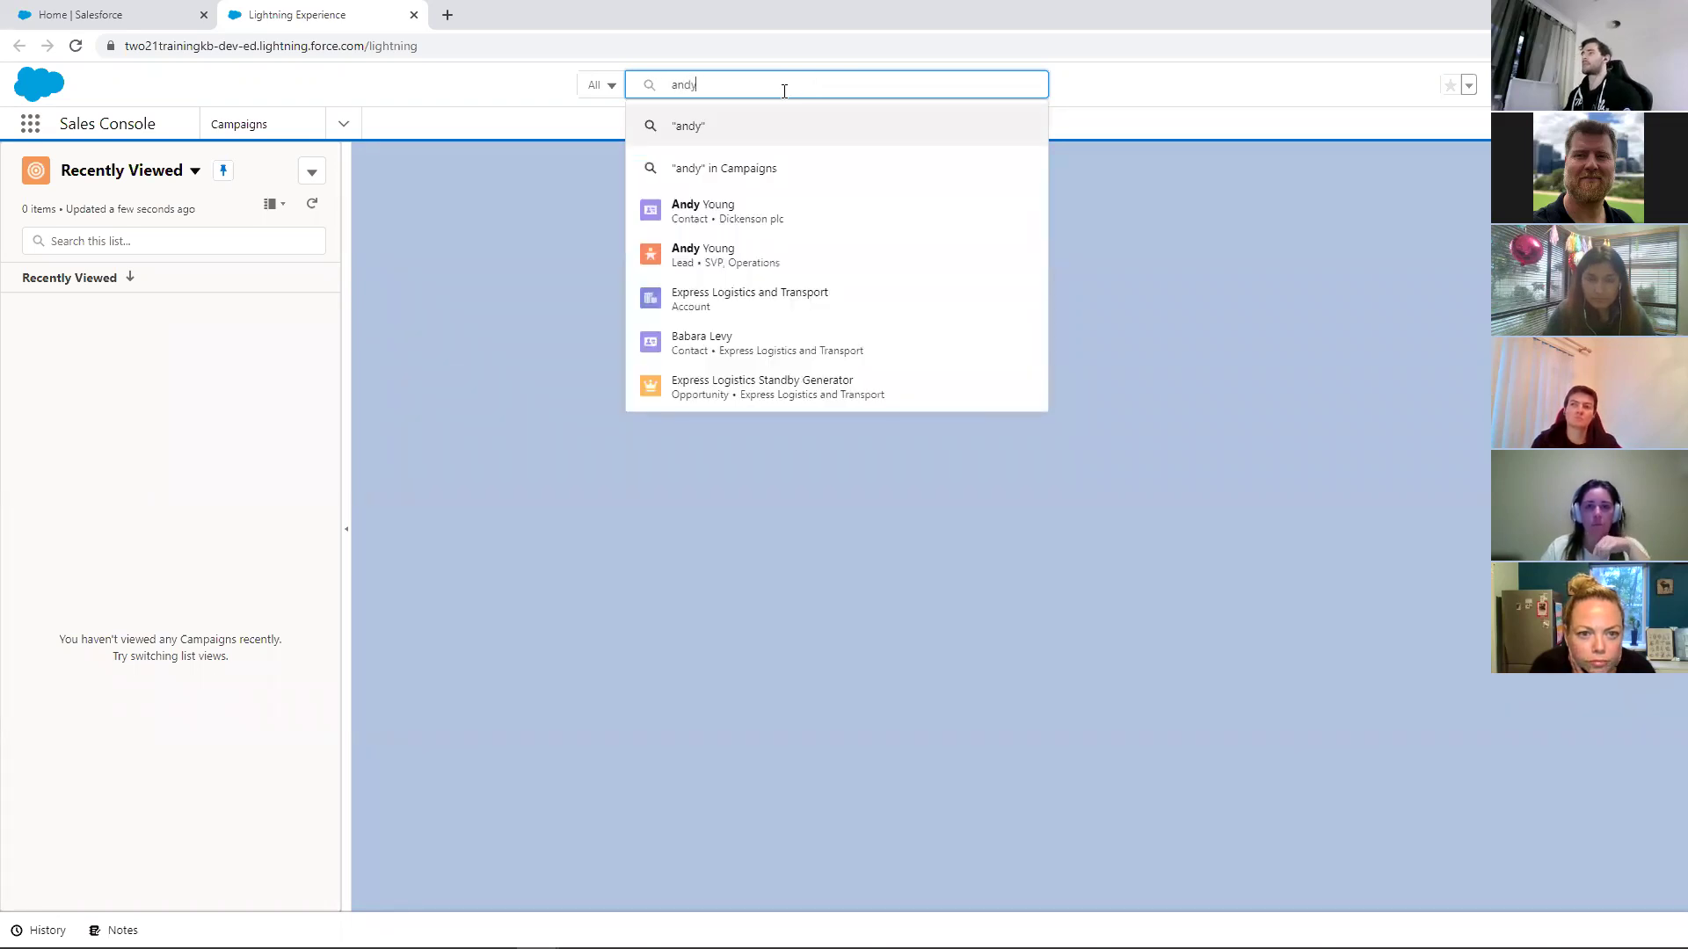
left_click(736, 128)
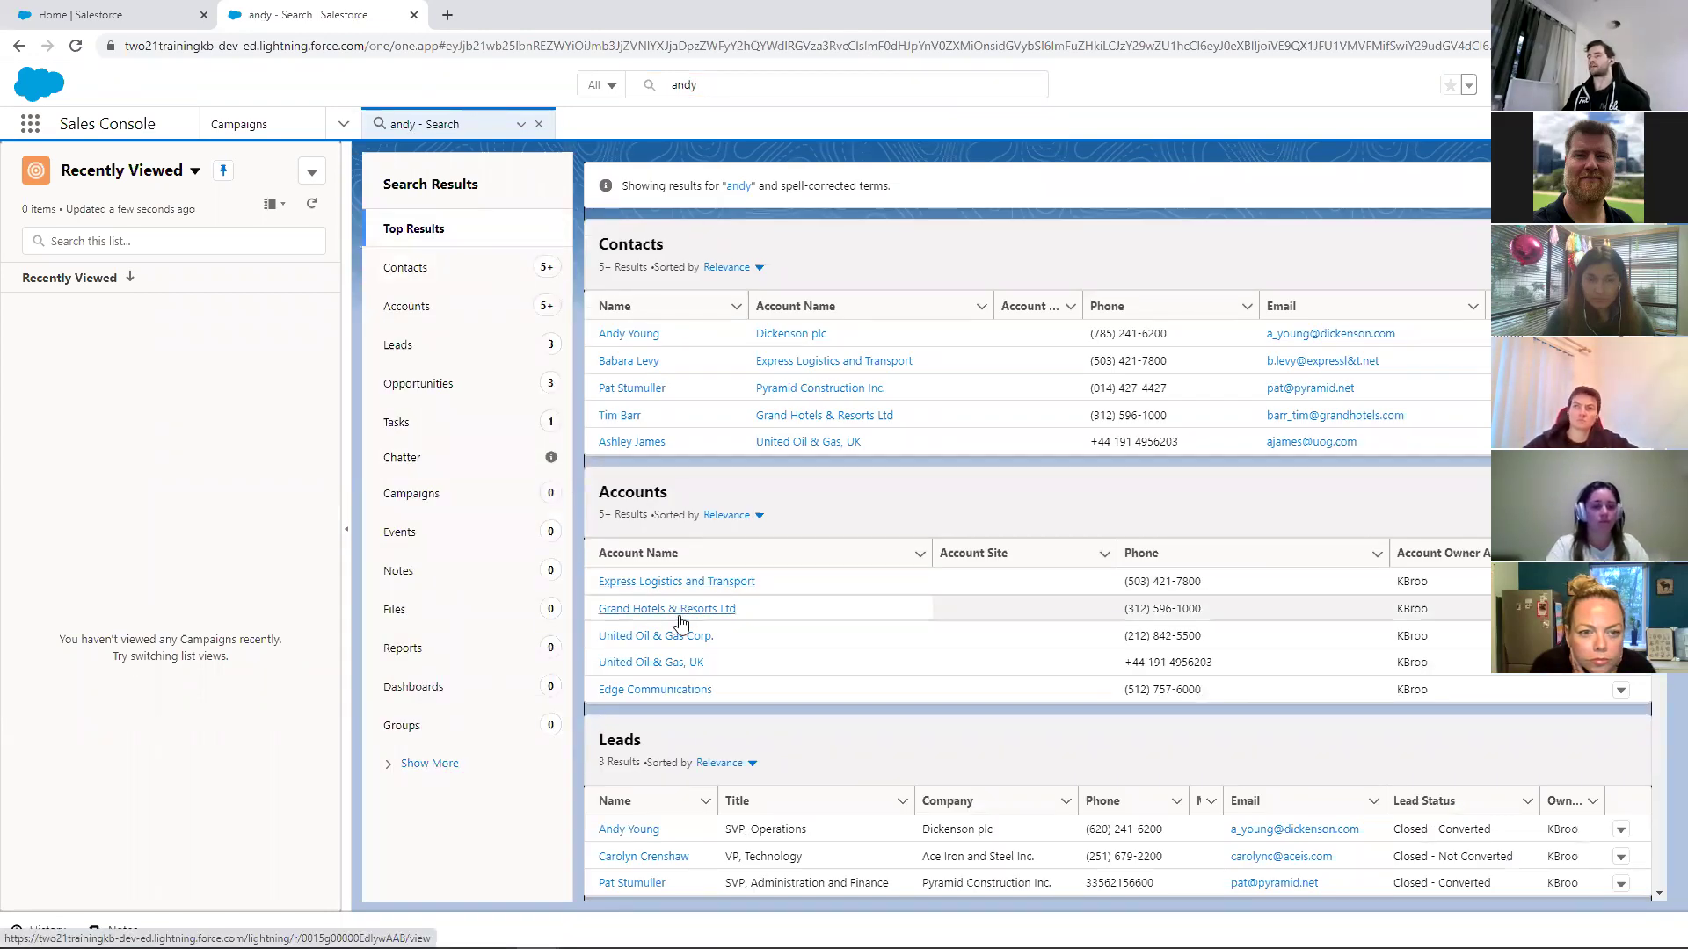
Review the grouped search results and show the Contacts list in the Sales Console
scroll(712, 652, "down", 1)
scroll(763, 653, "down", 1)
scroll(768, 655, "up", 1)
scroll(768, 655, "up", 1)
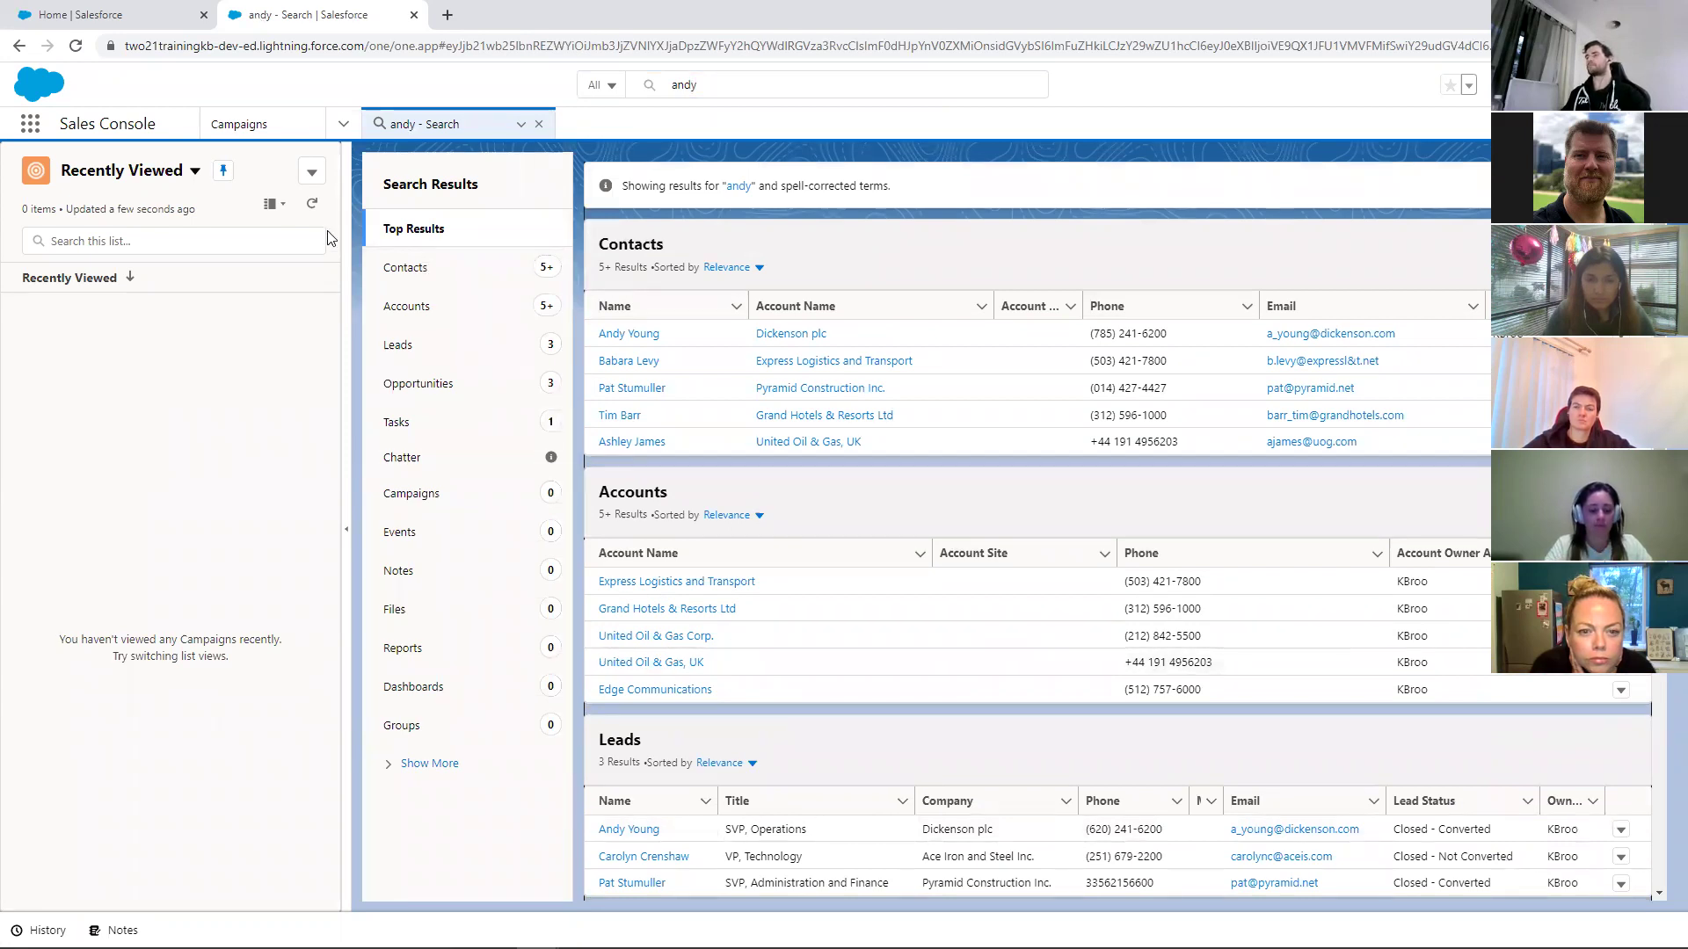
left_click(342, 126)
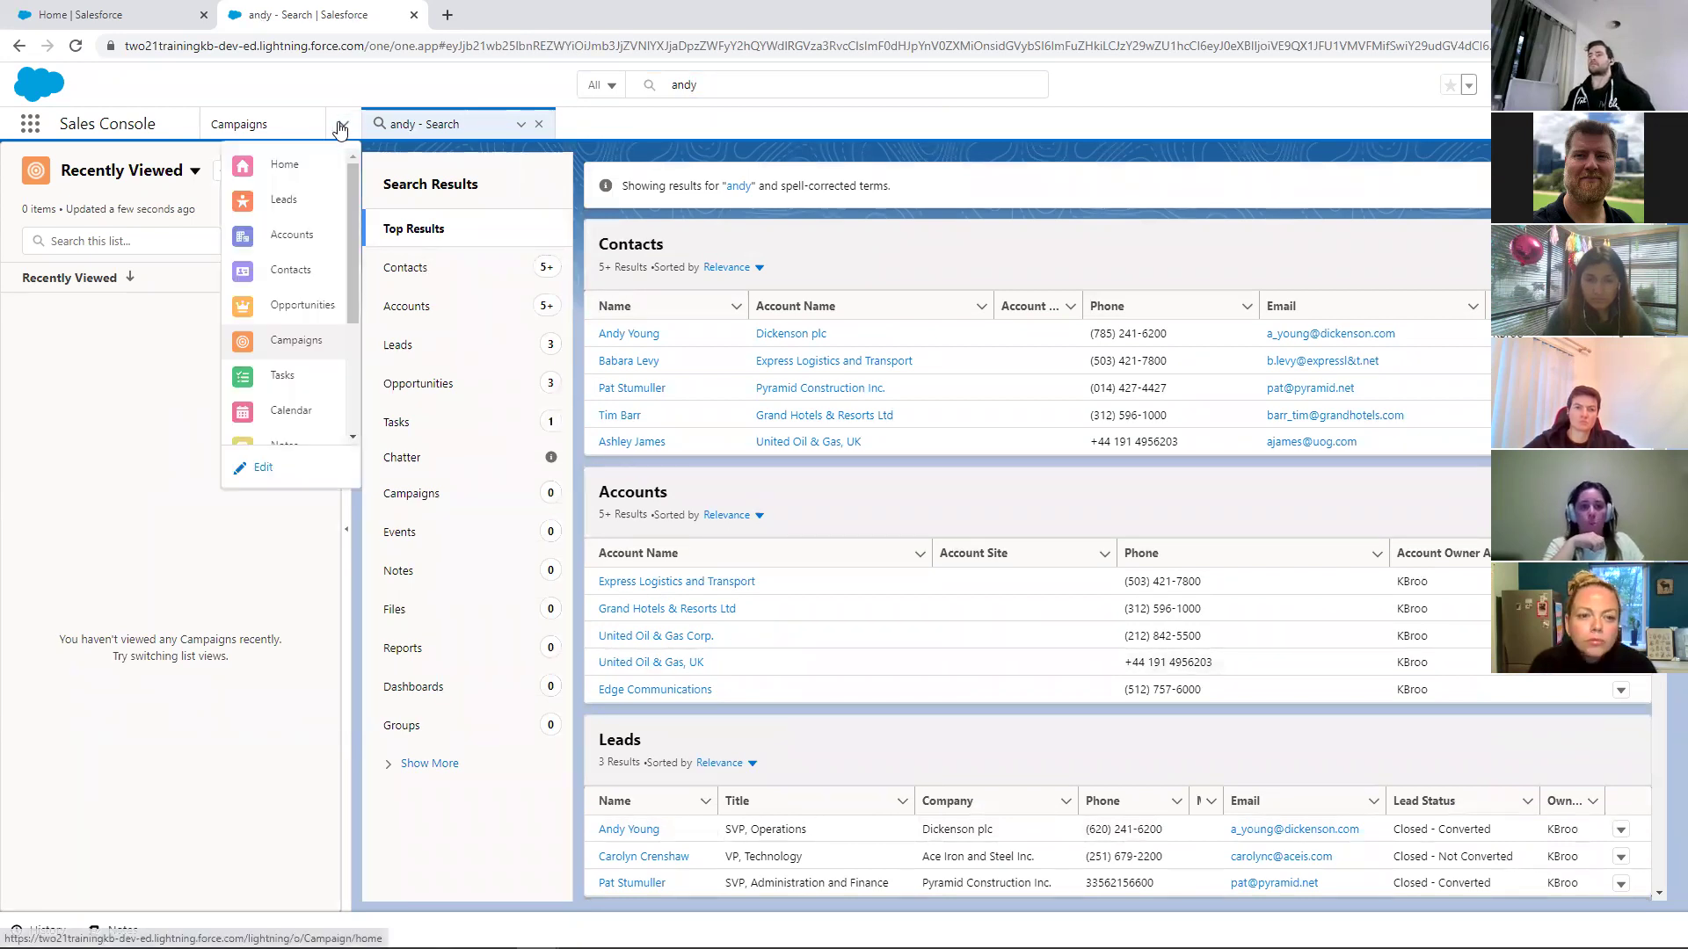
left_click(286, 278)
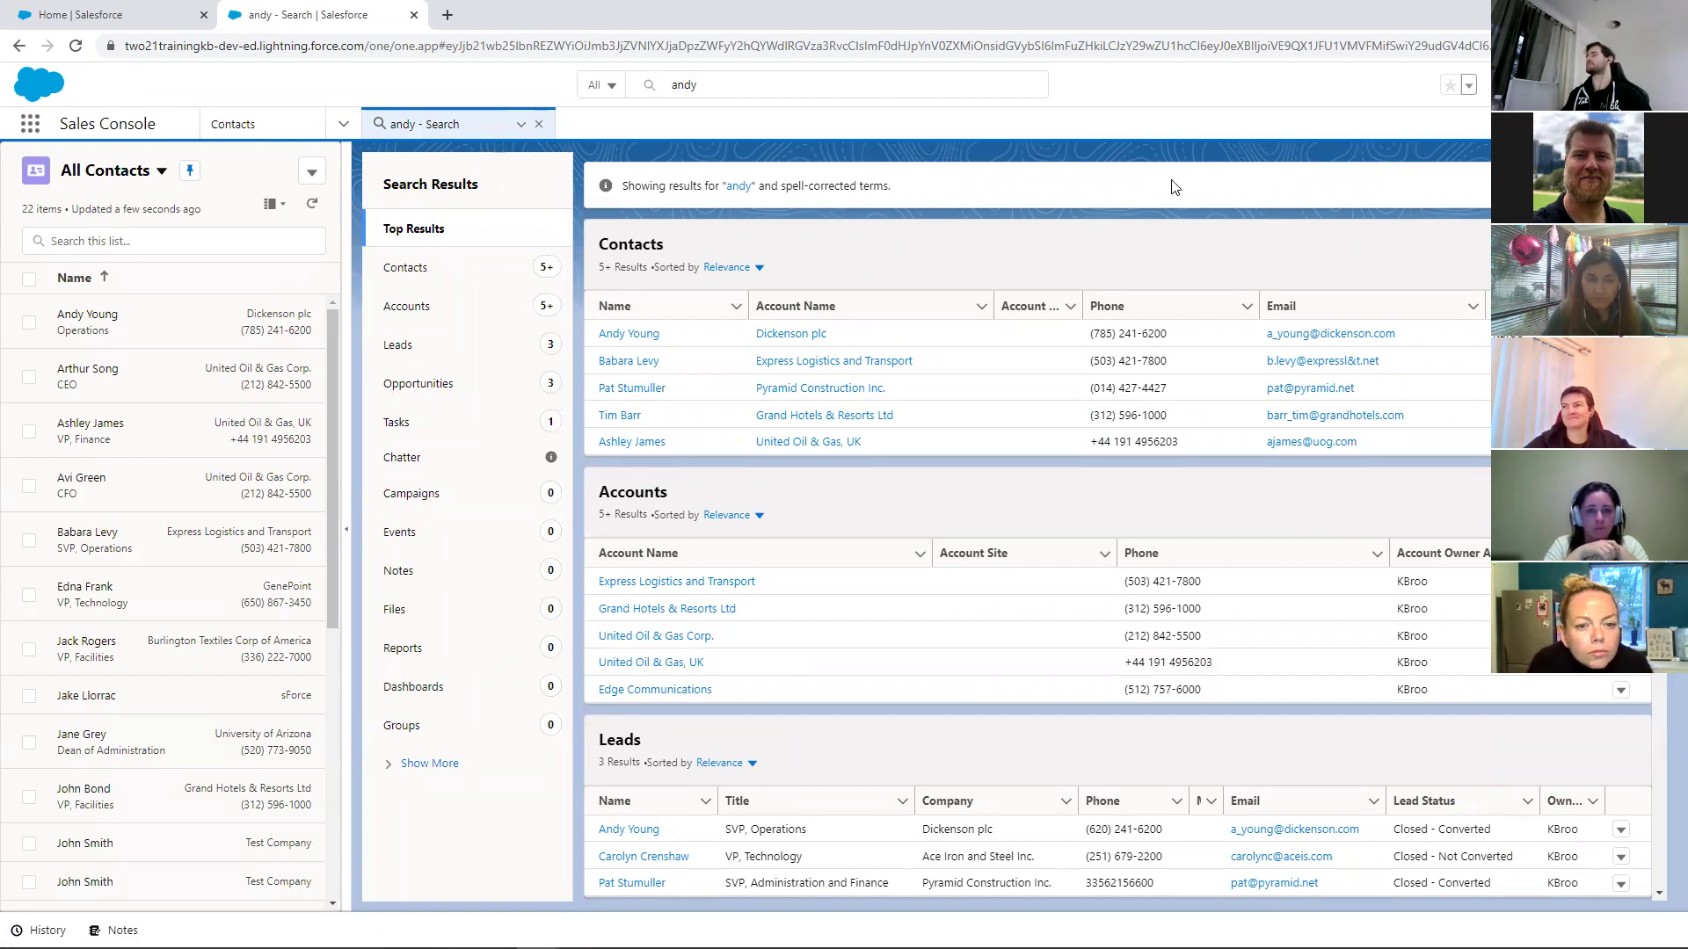
Open Setup, find "app menu" and display the App Menu settings
left_click(1584, 85)
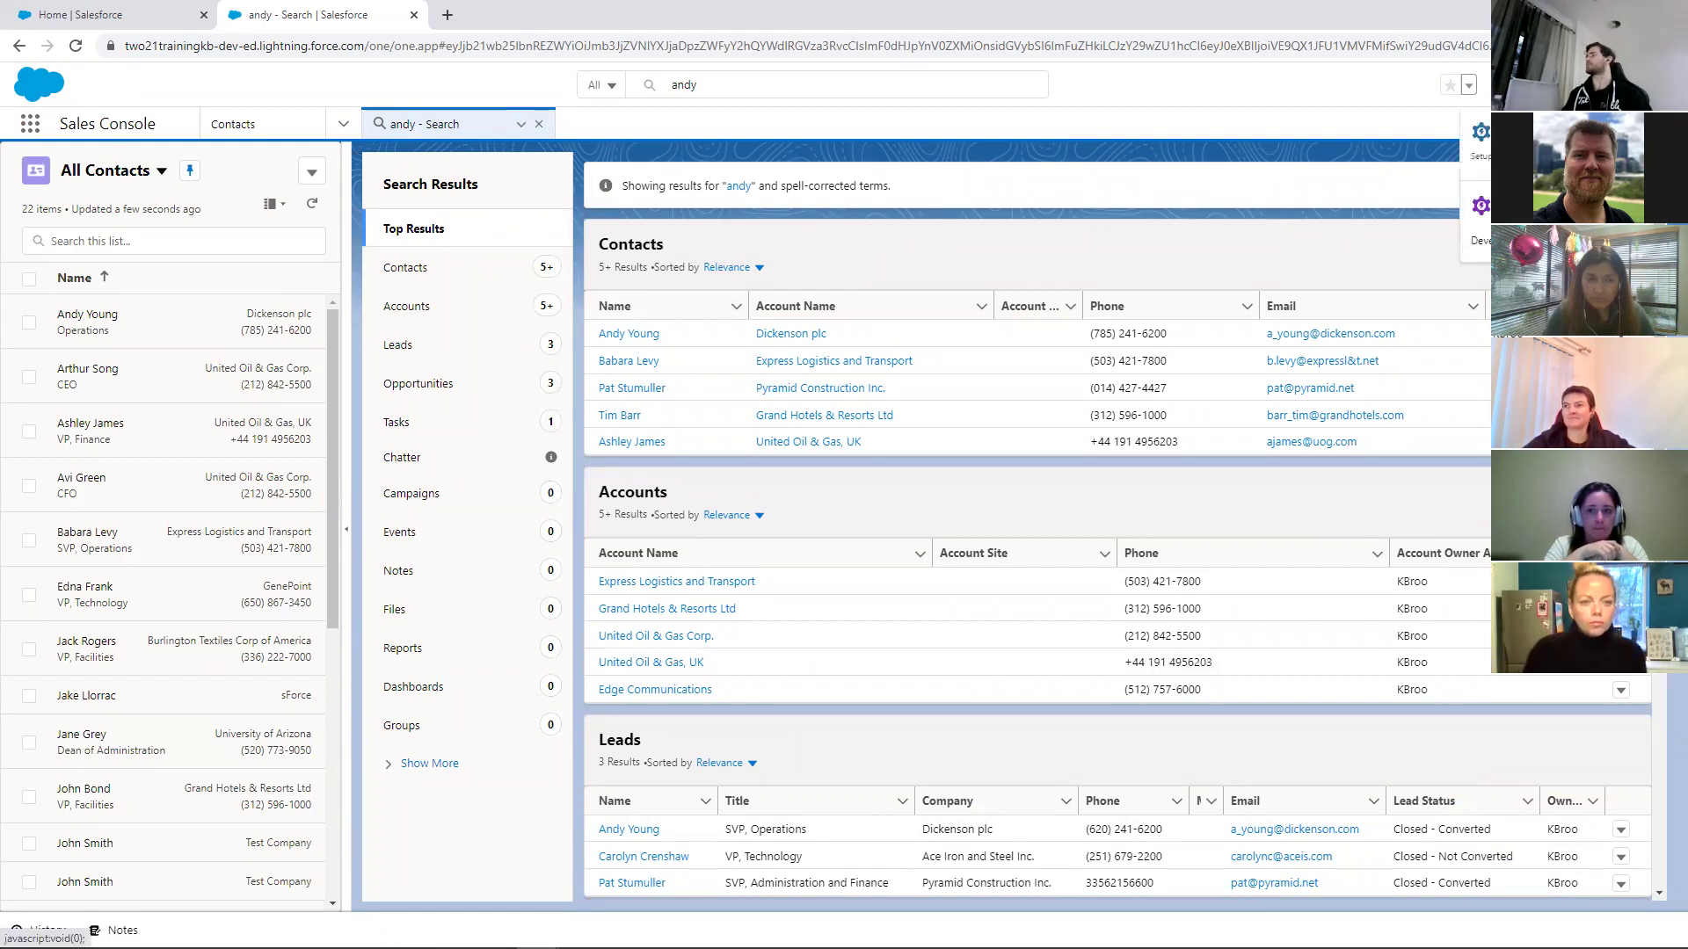
left_click(1465, 147)
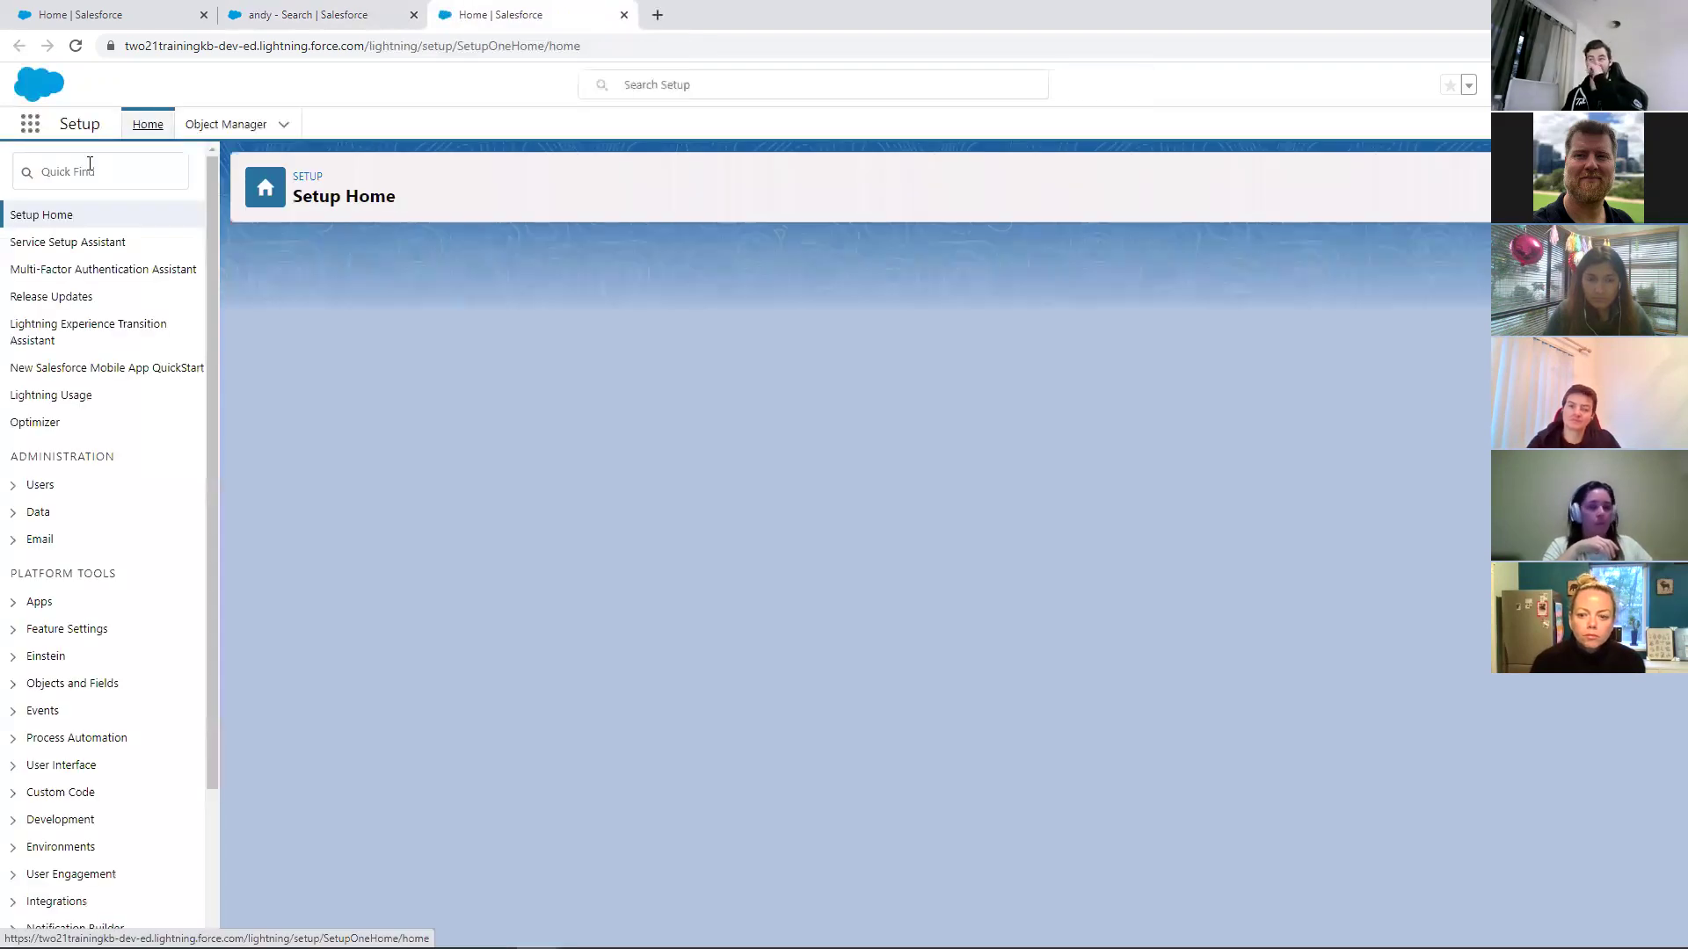
left_click(89, 174)
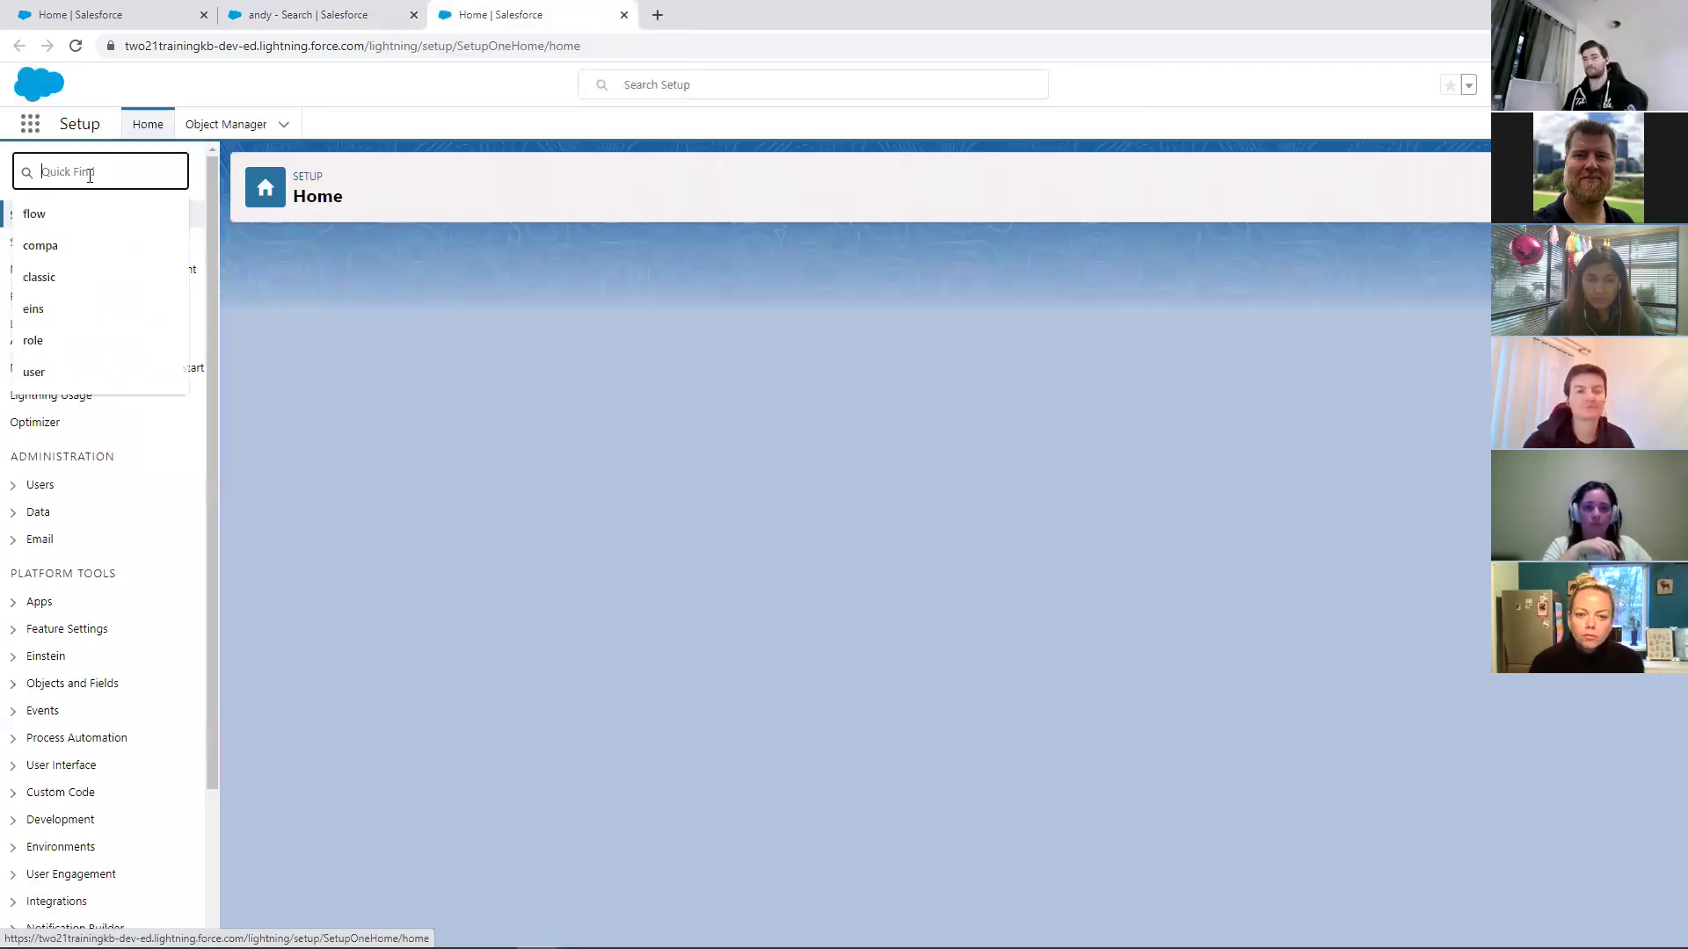
type("ap")
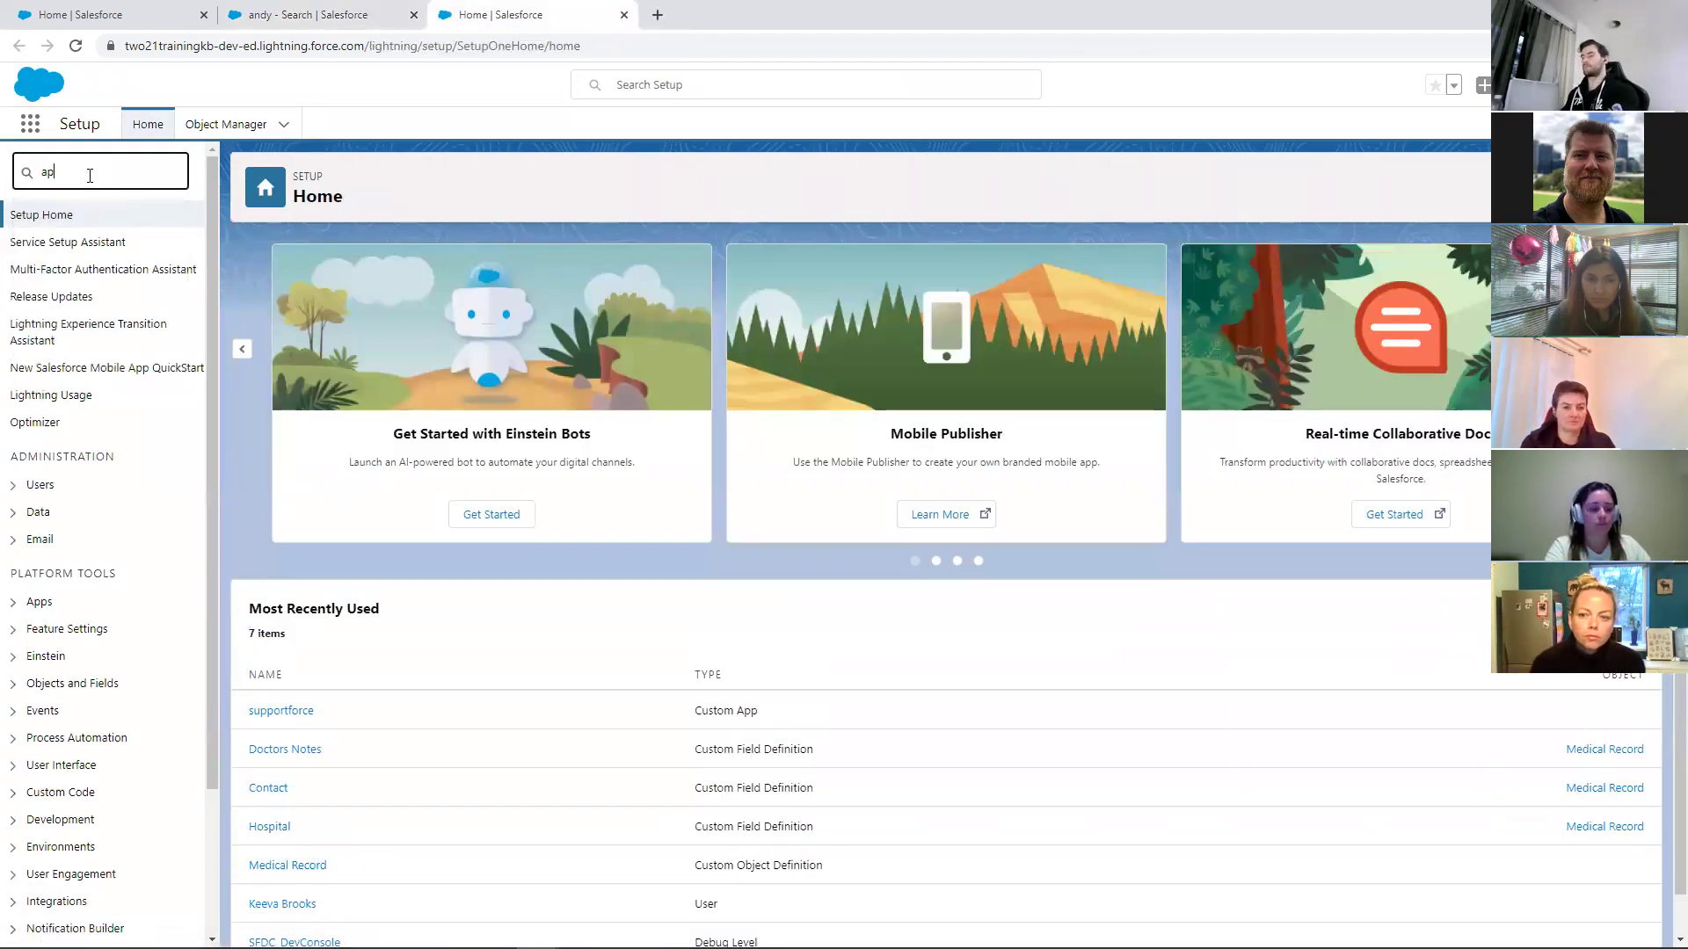
type("p menu")
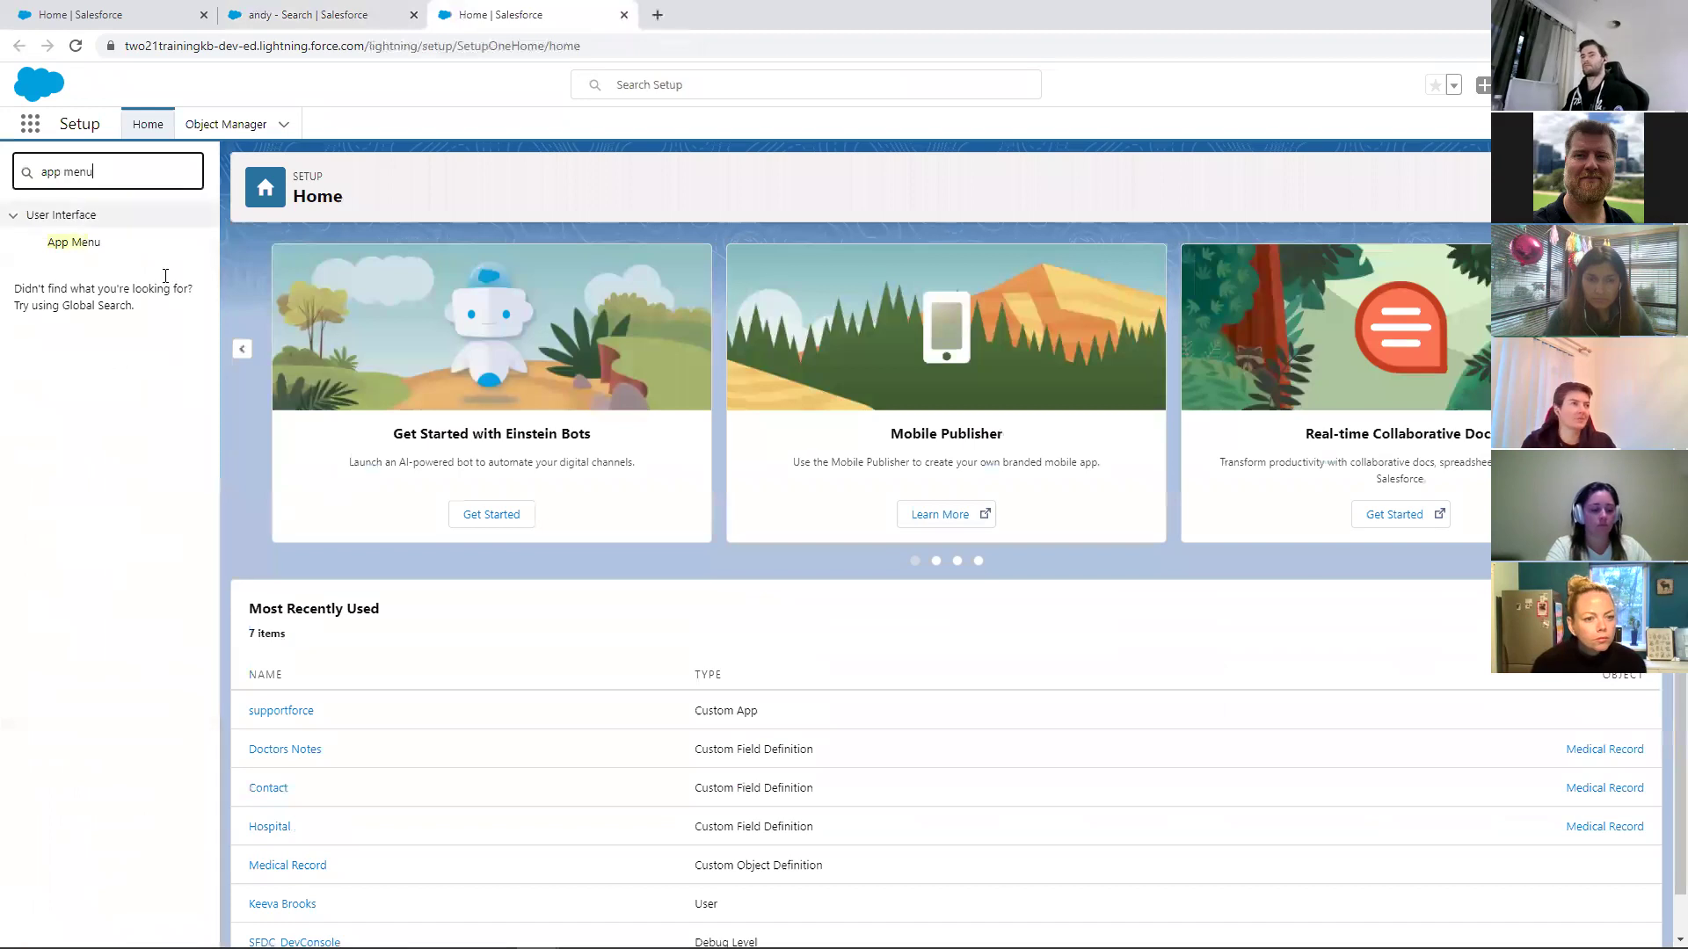
left_click(56, 245)
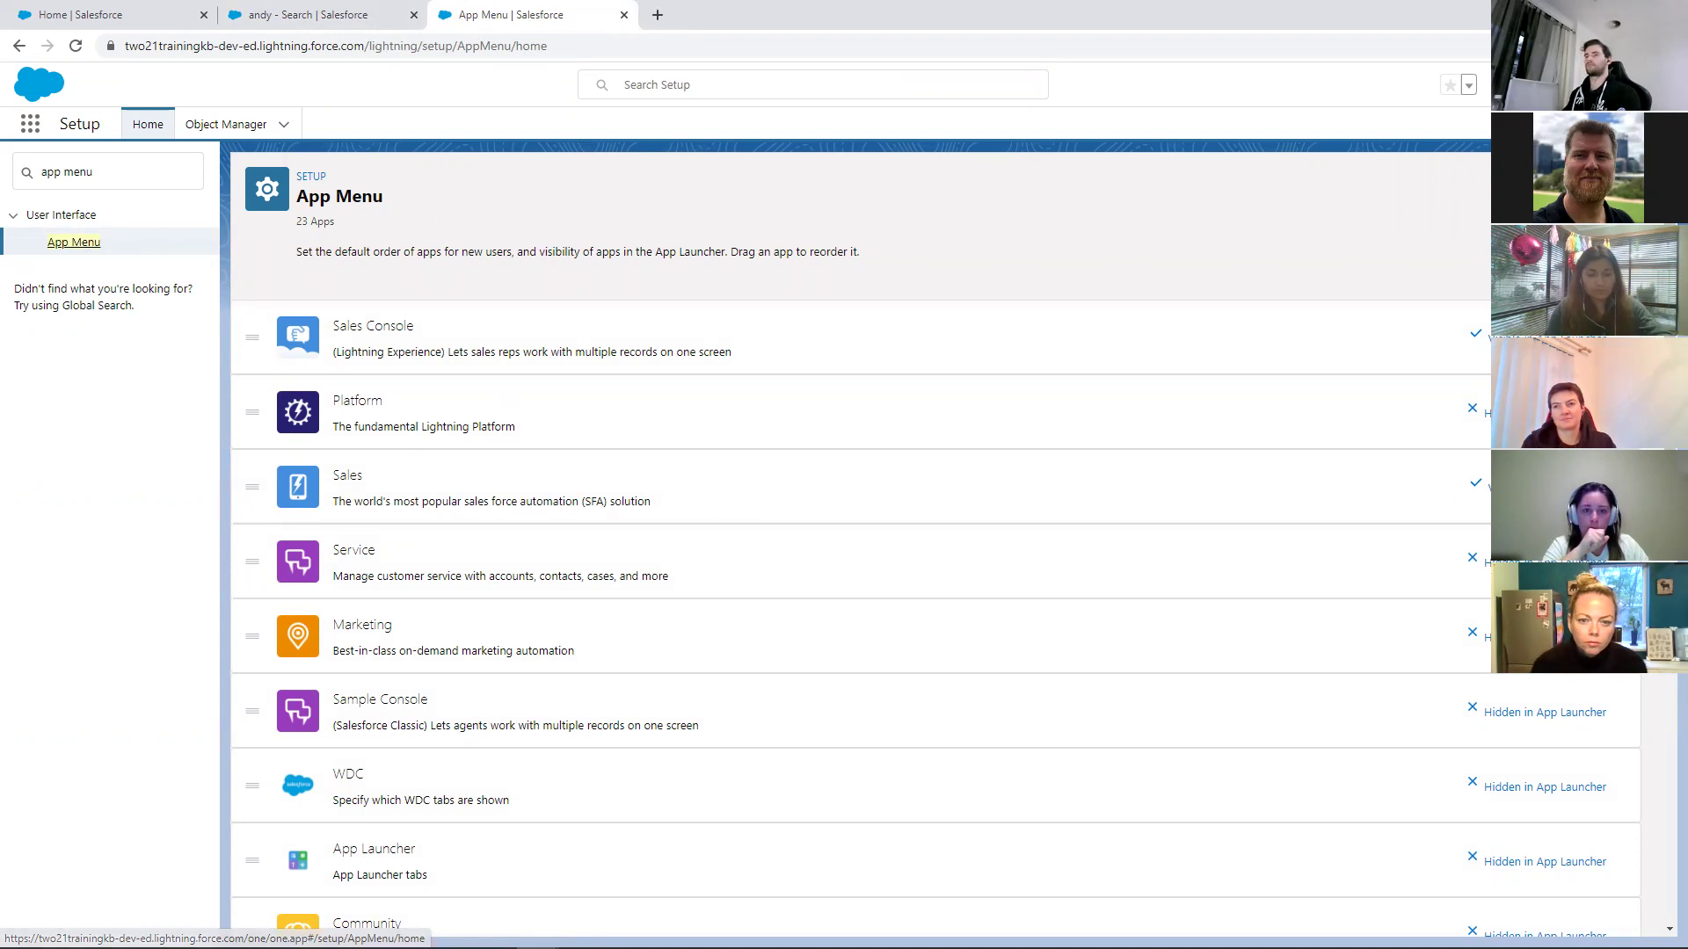
Search the App Launcher for "sales" to check which sales apps are offered
type("le")
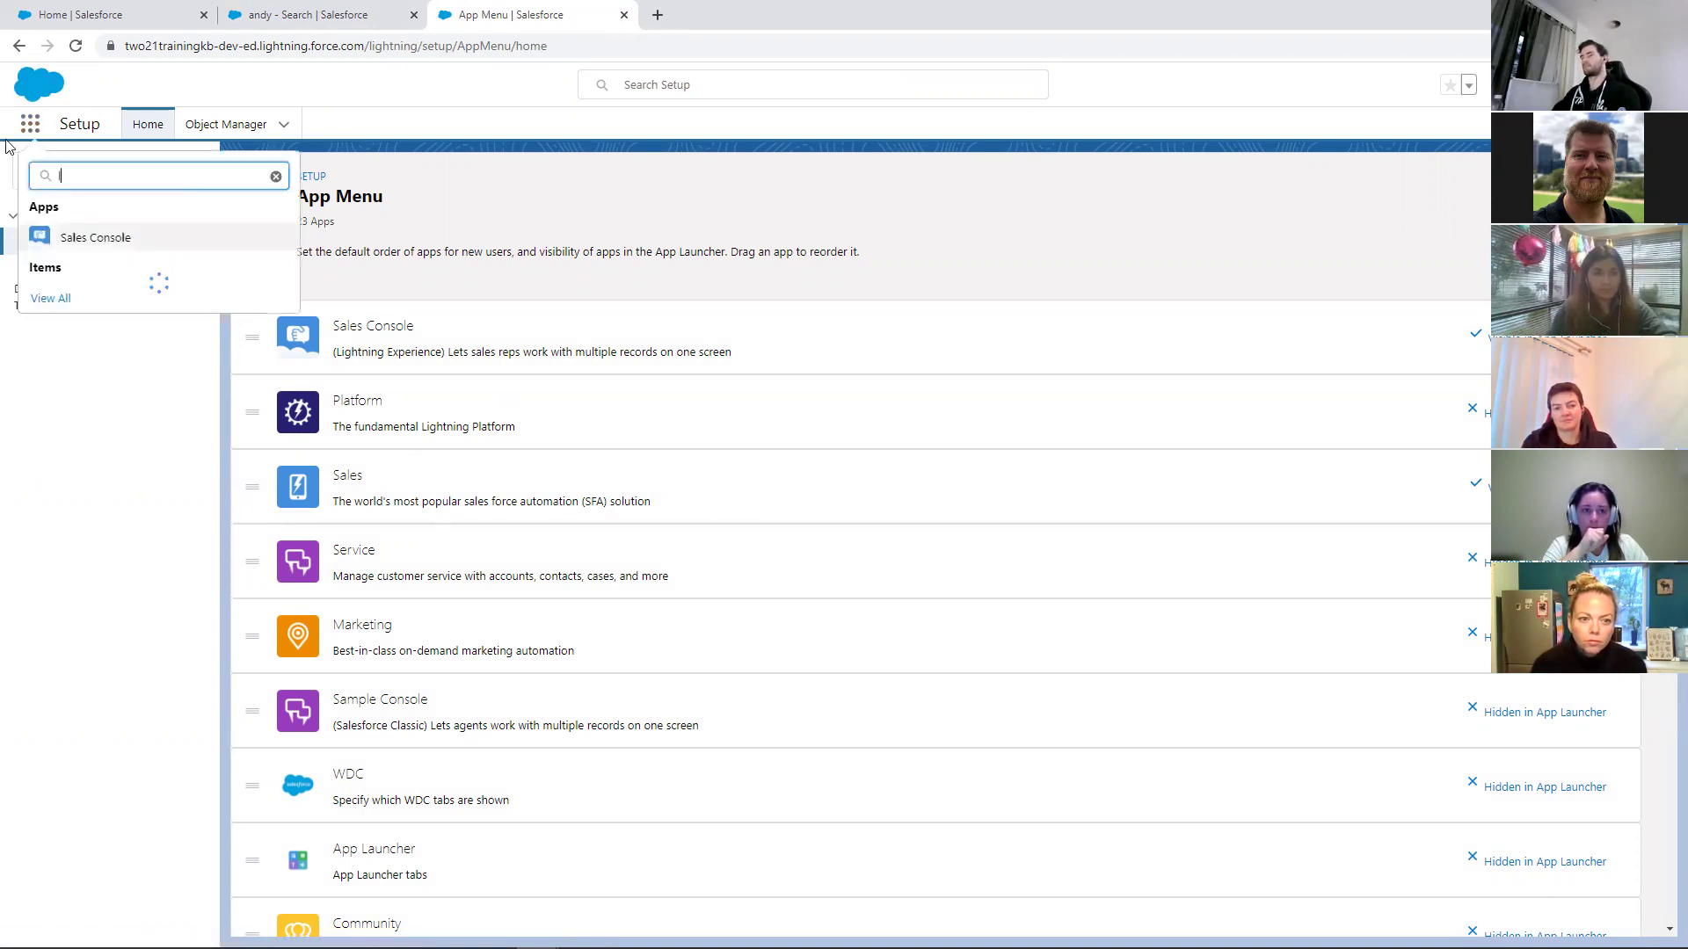
key("BackSpace")
key("BackSpace")
type("sales")
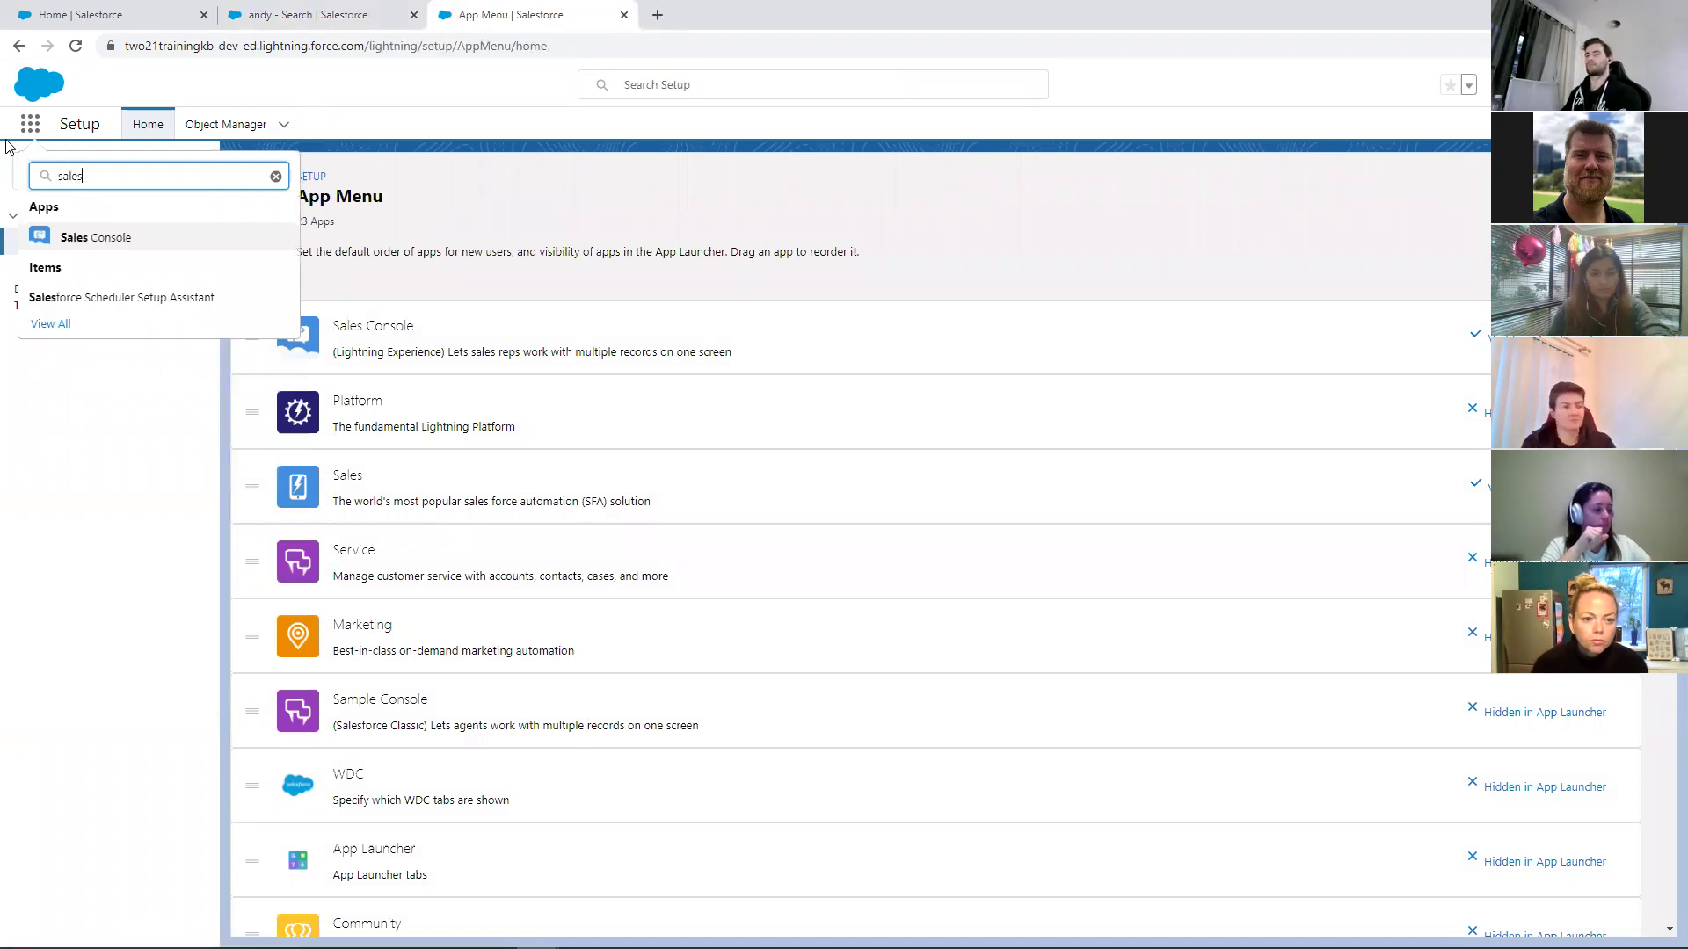
Make the Service app visible in the App Launcher
scroll(861, 685, "down", 3)
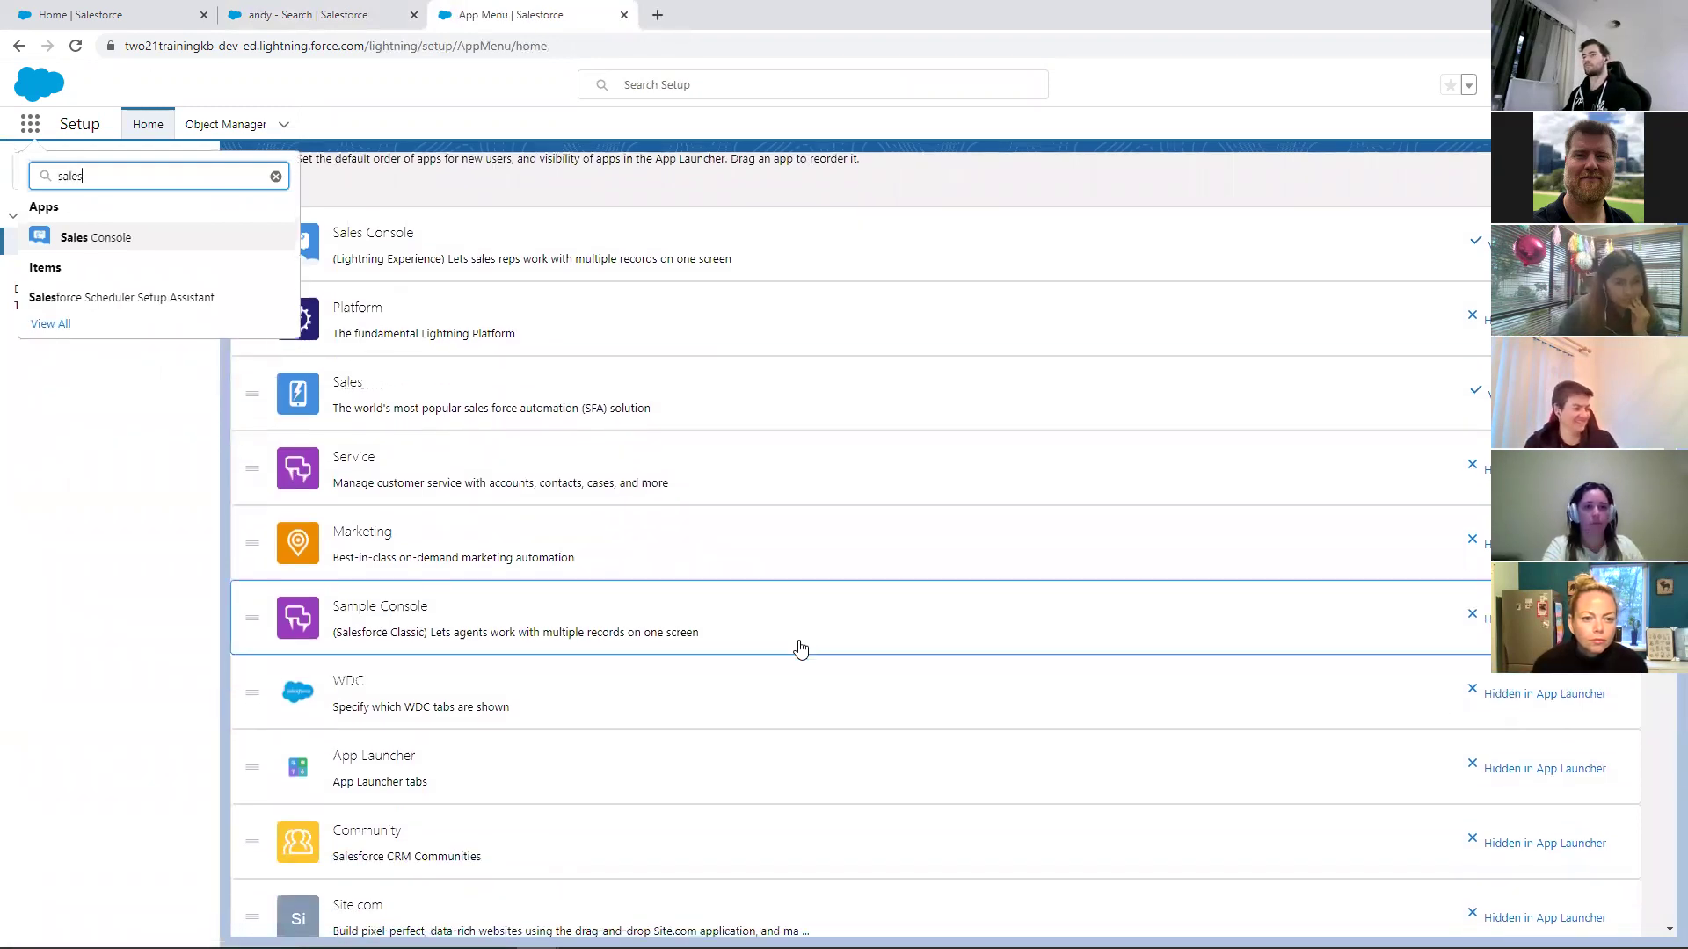
scroll(785, 626, "up", 2)
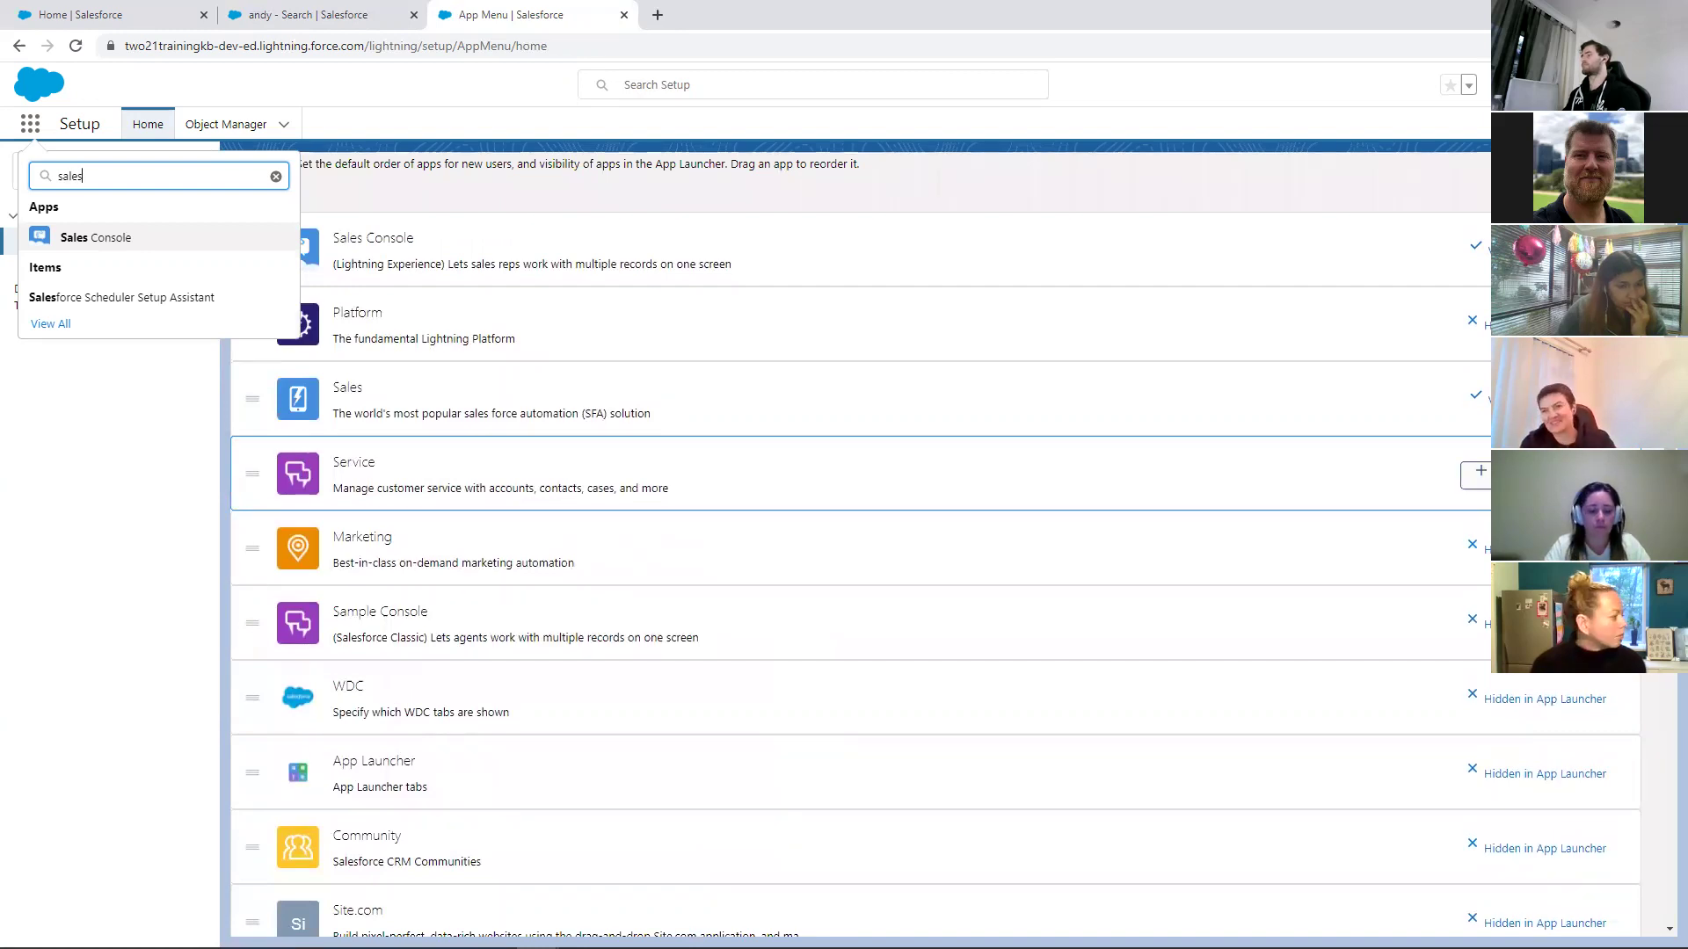
left_click(923, 464)
Reload the App Launcher, search it for "se" and open the Service app
left_click(111, 176)
triple_click(110, 176)
left_click(29, 116)
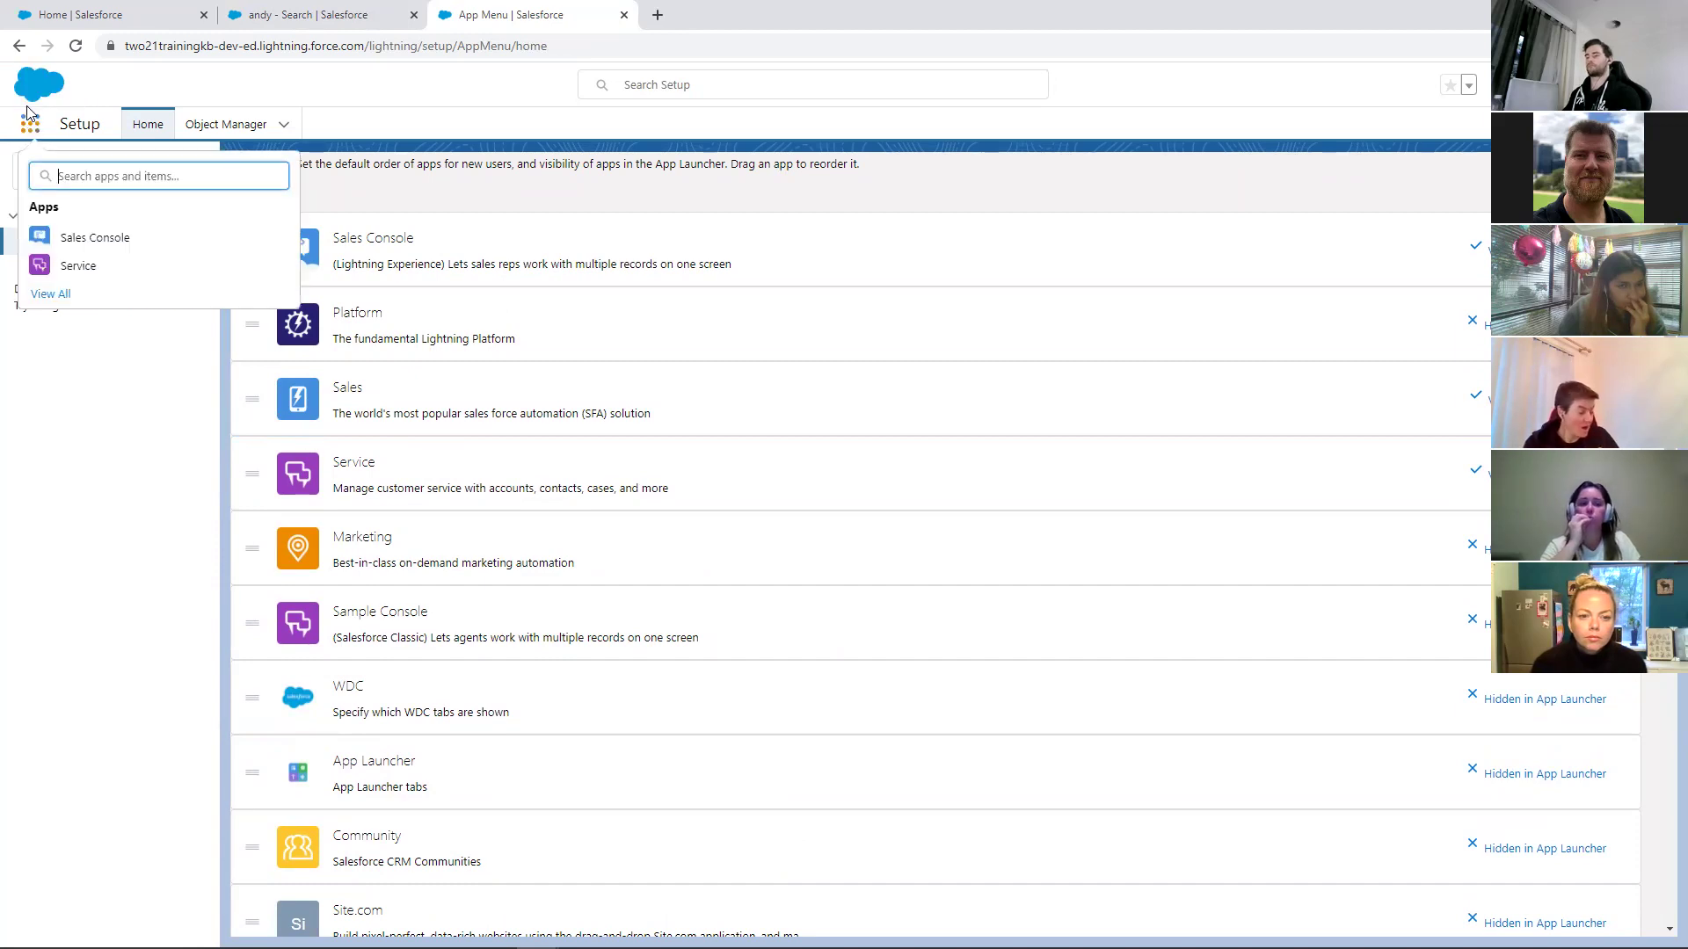
type("se")
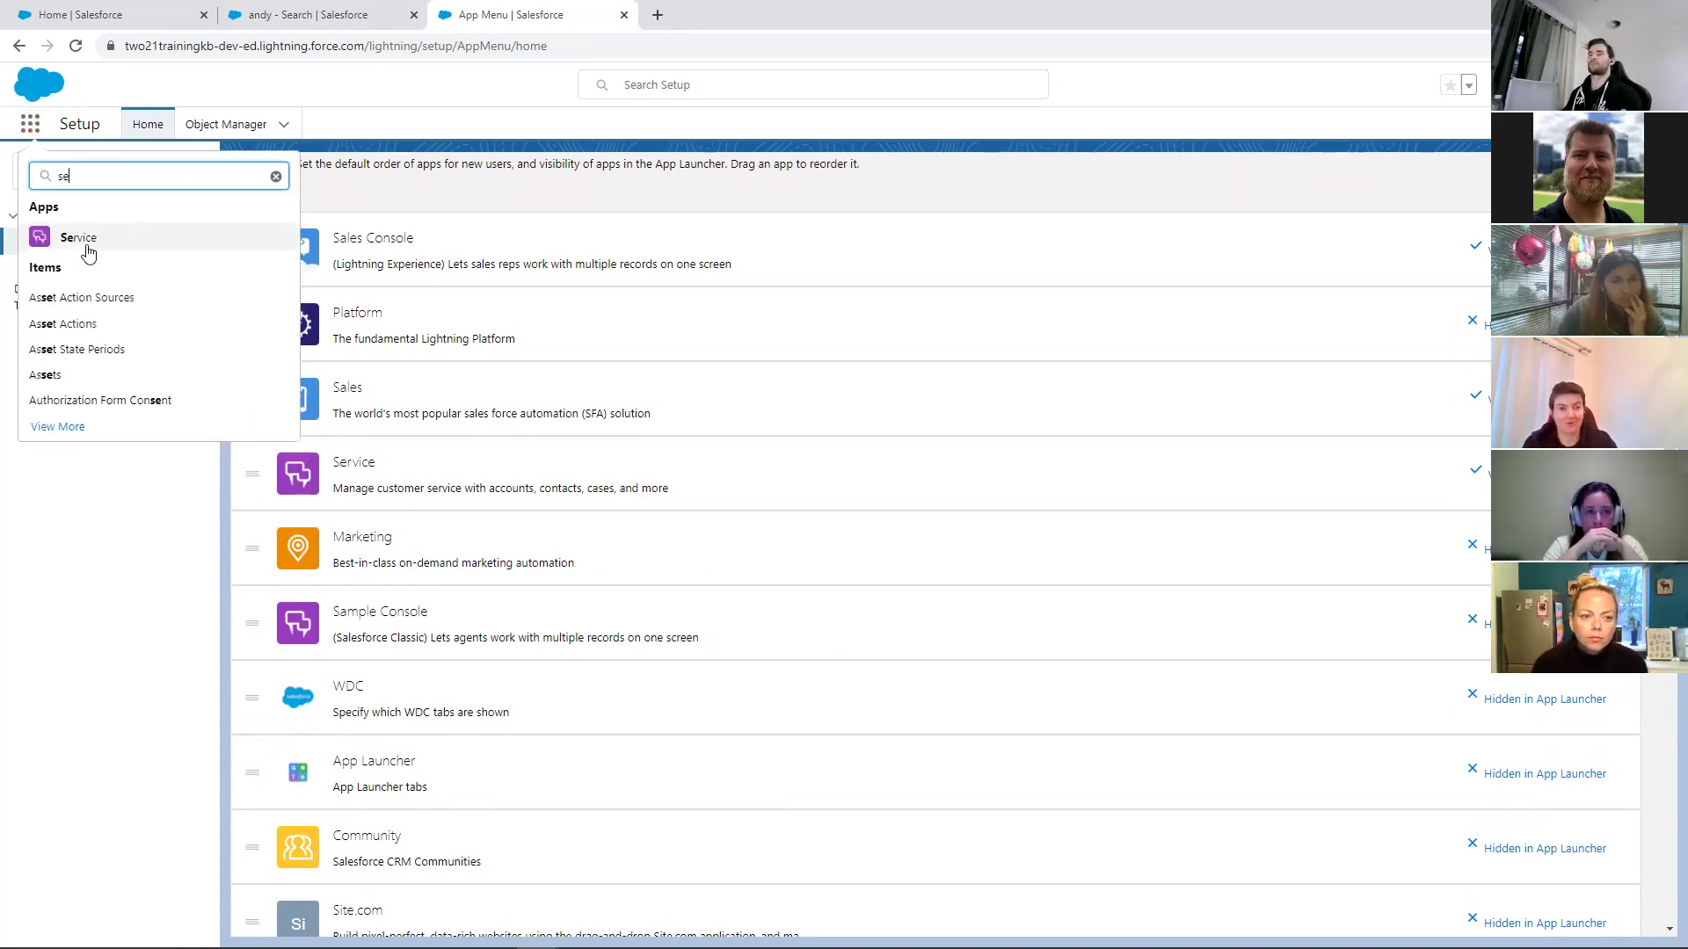
left_click(121, 229)
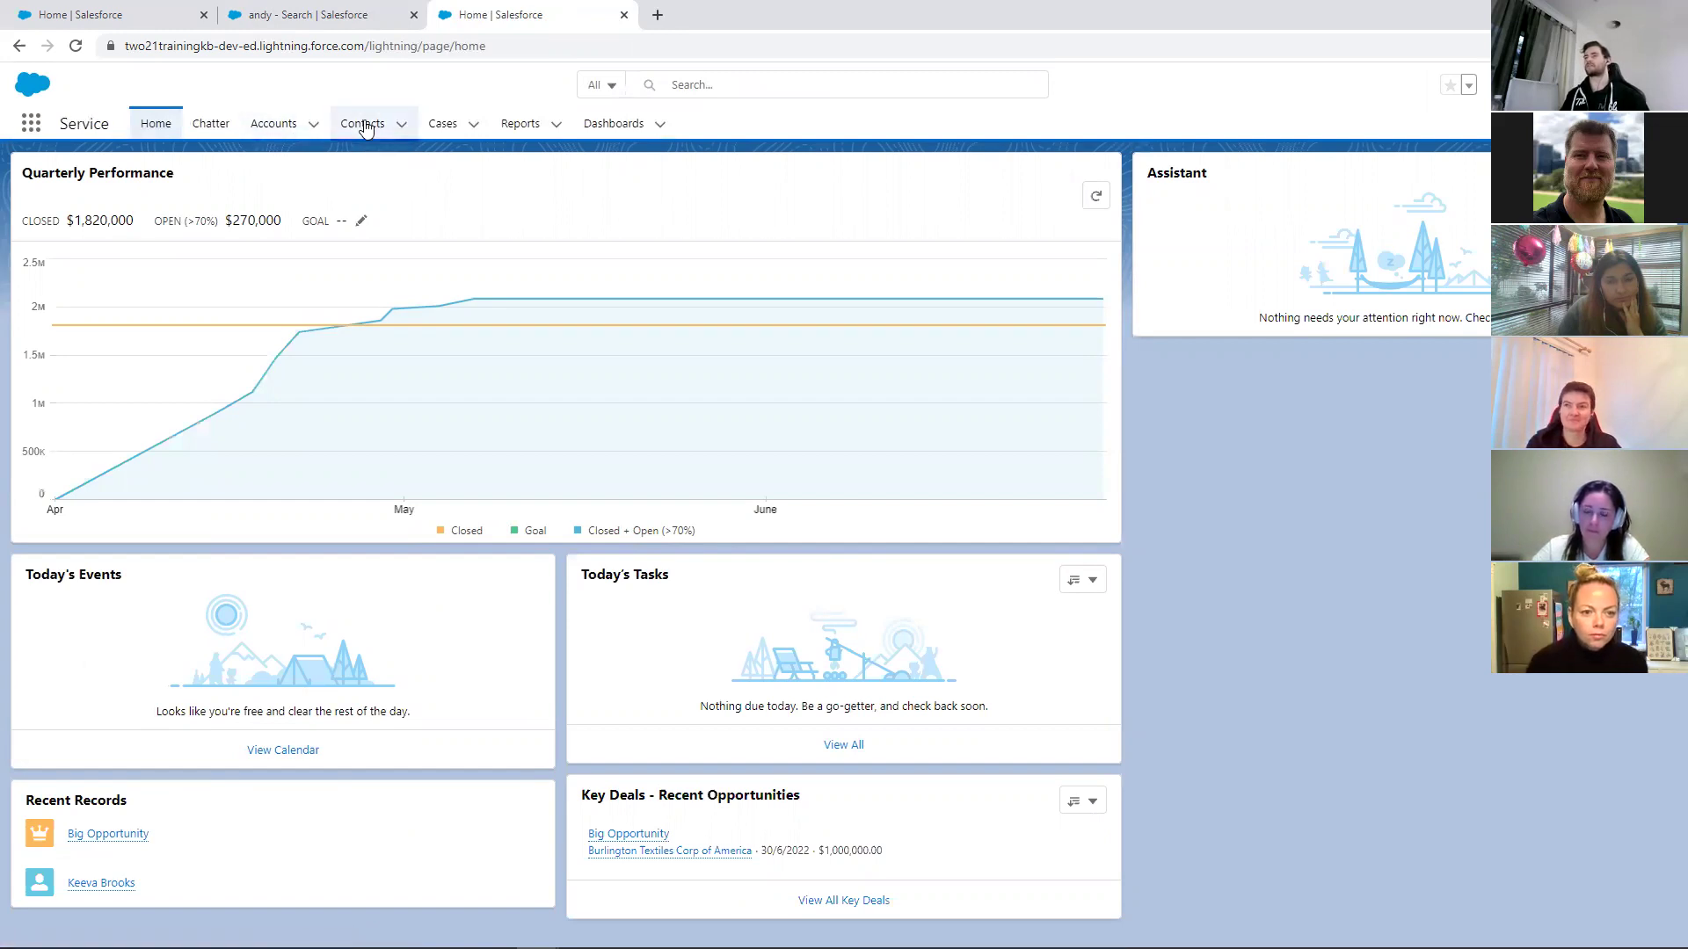
Open Contacts in the Service app and switch the list view to Recently Viewed
left_click(365, 127)
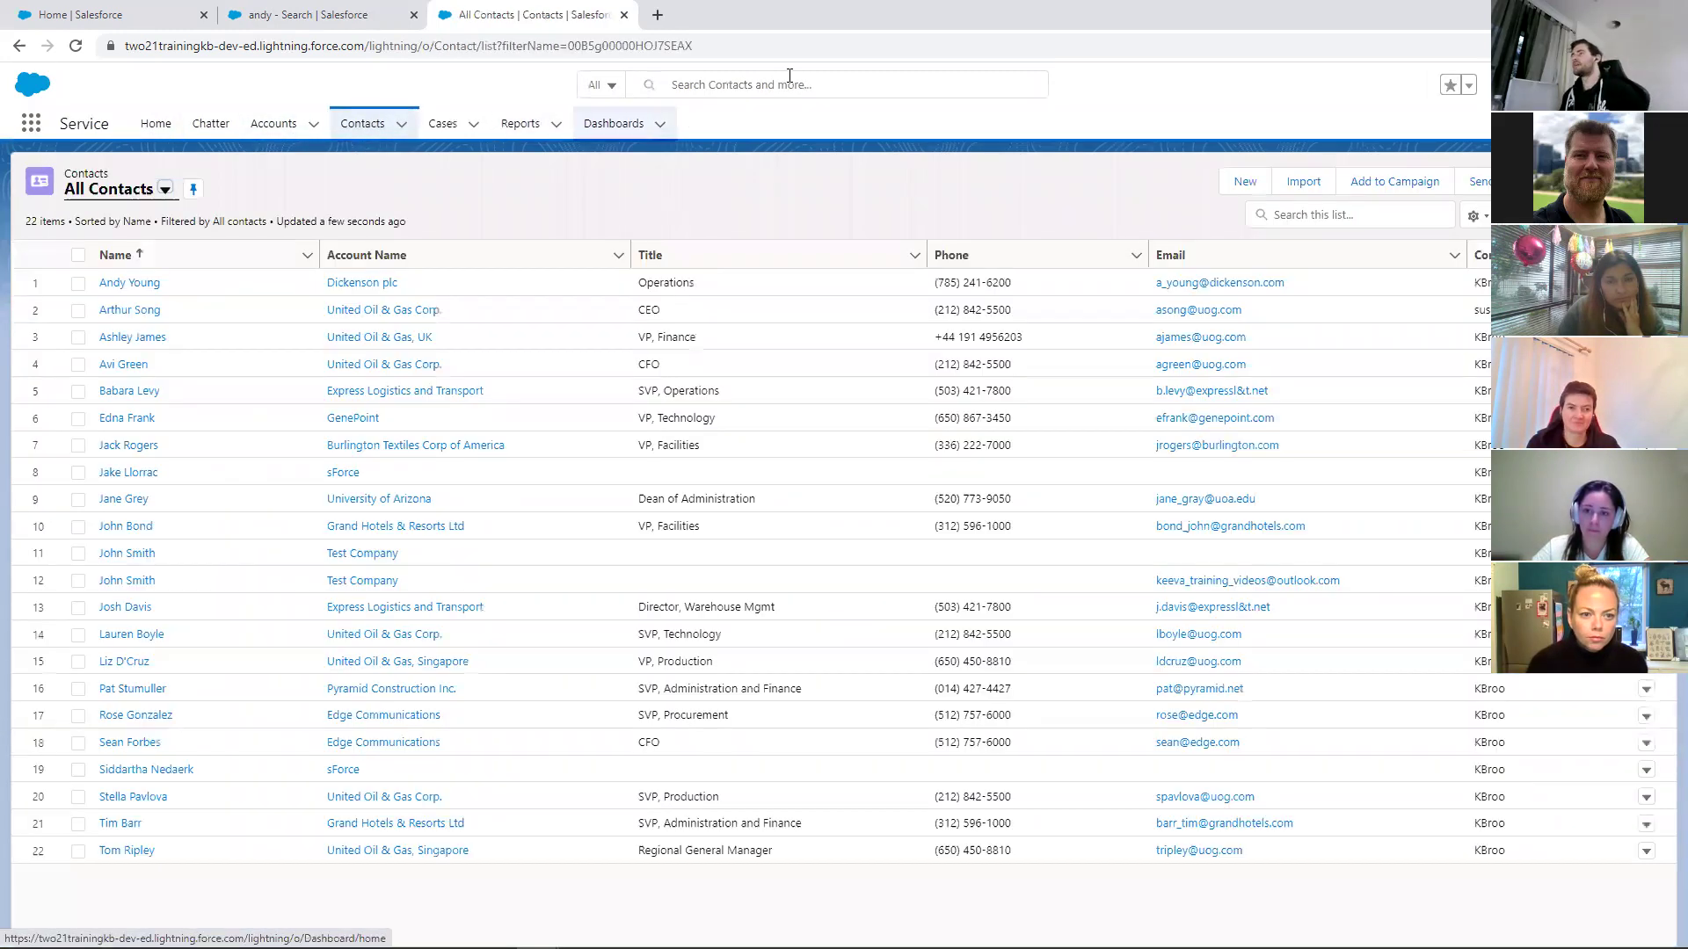
left_click(779, 76)
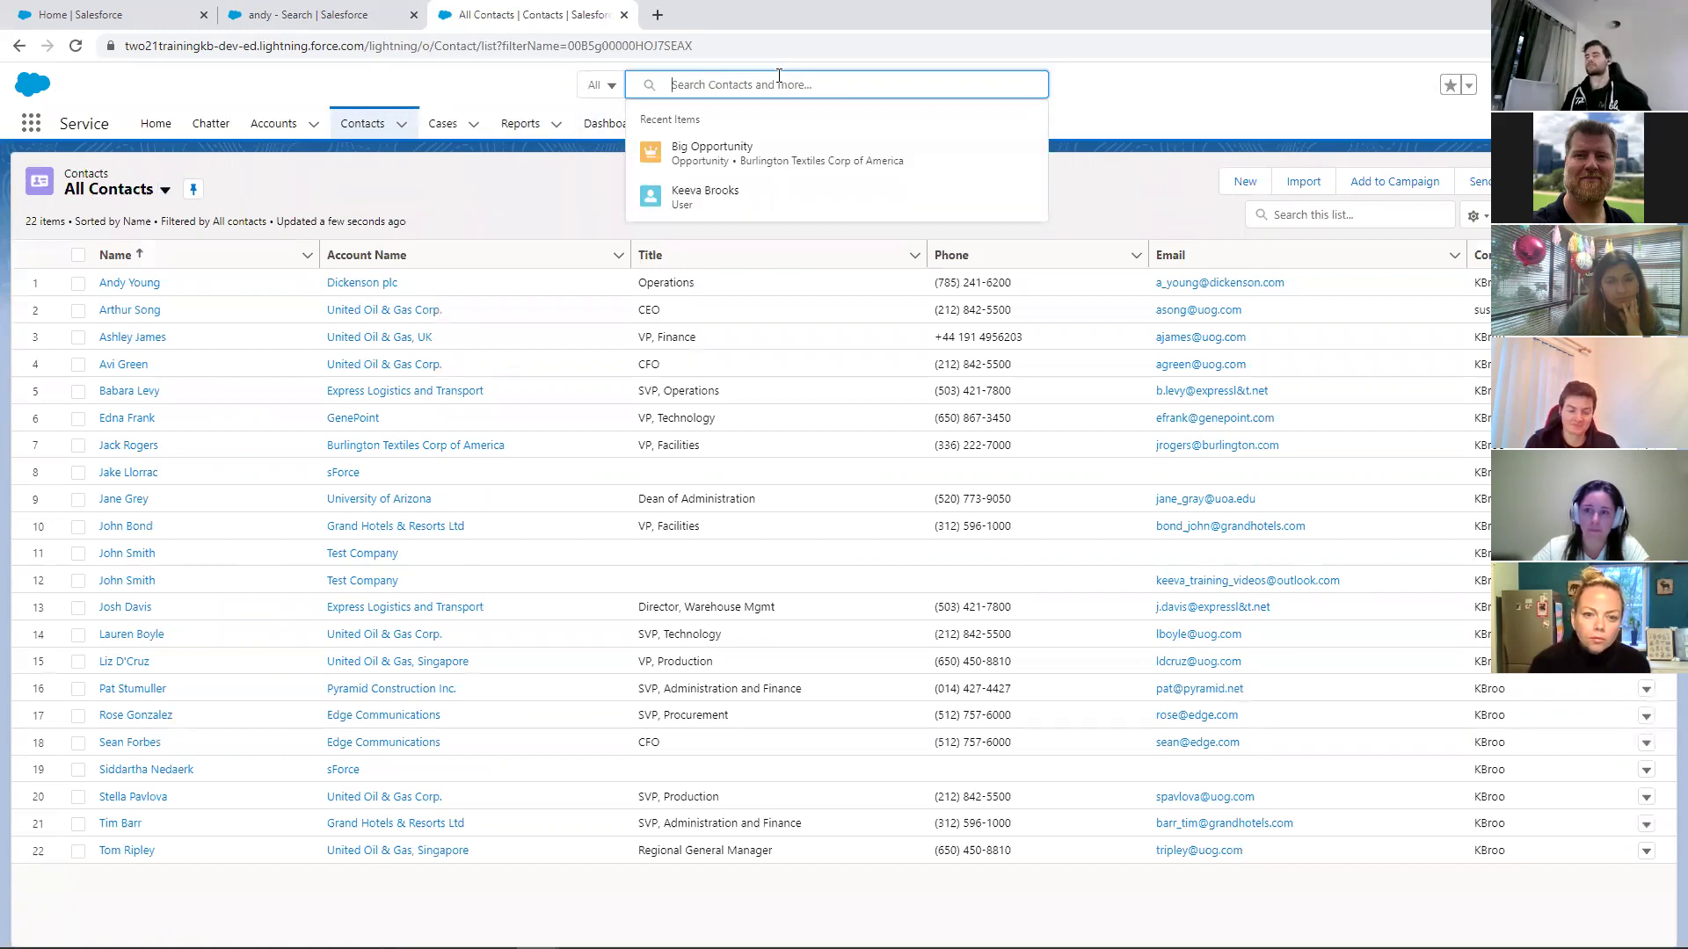
left_click(146, 201)
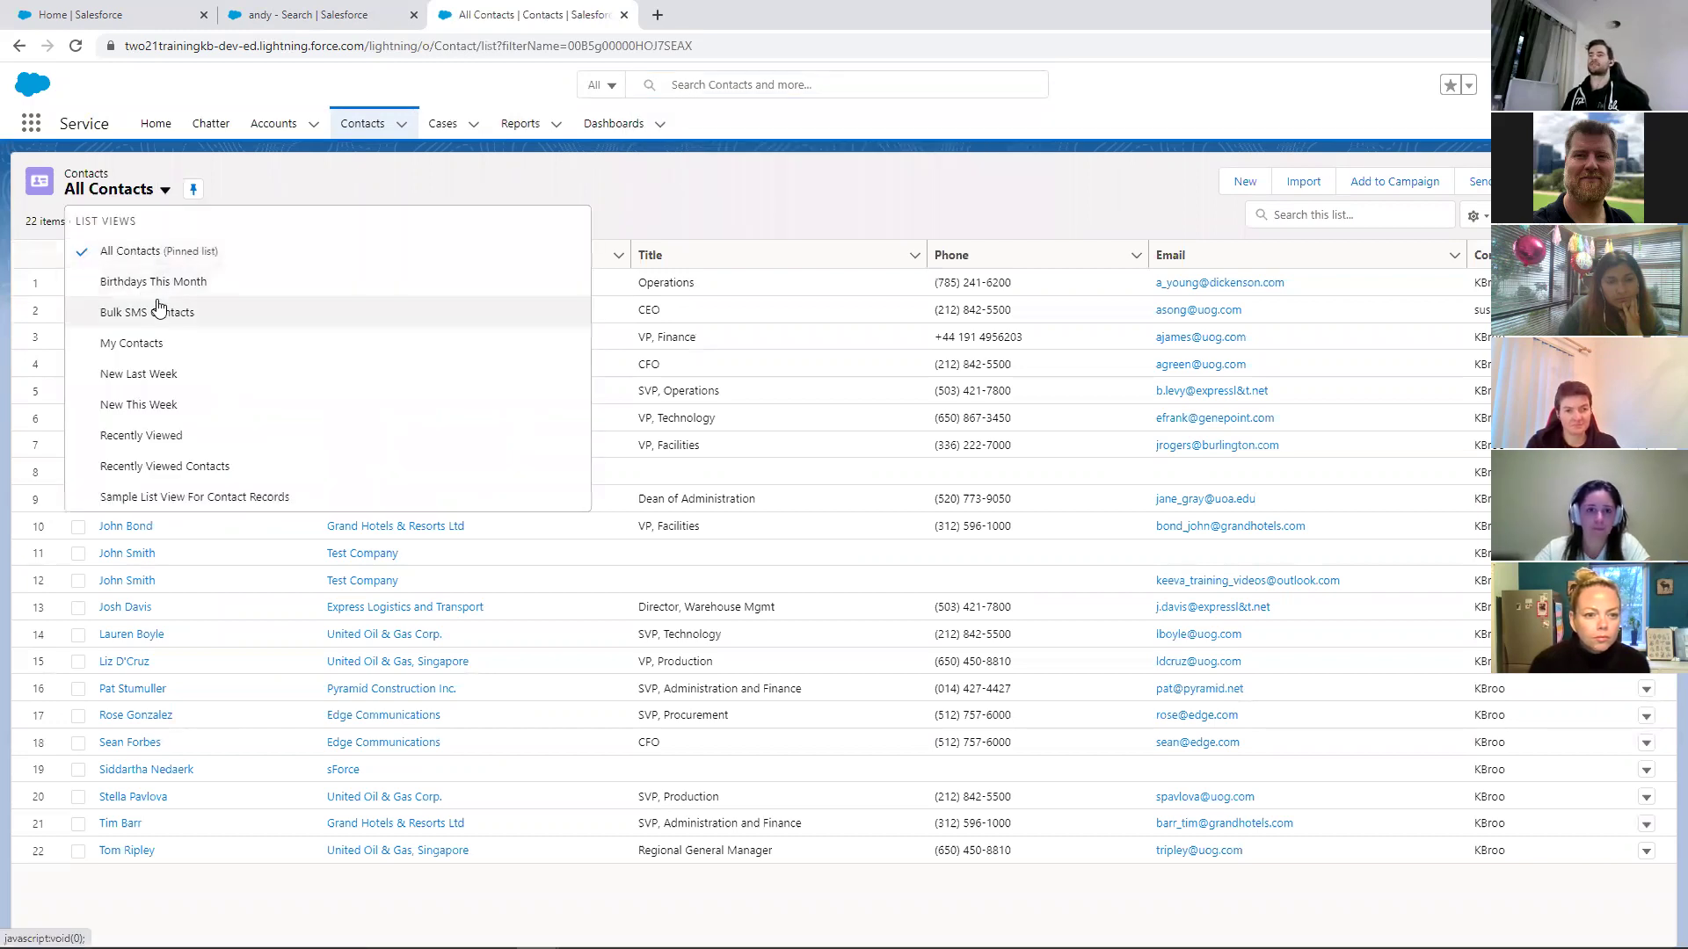
left_click(142, 435)
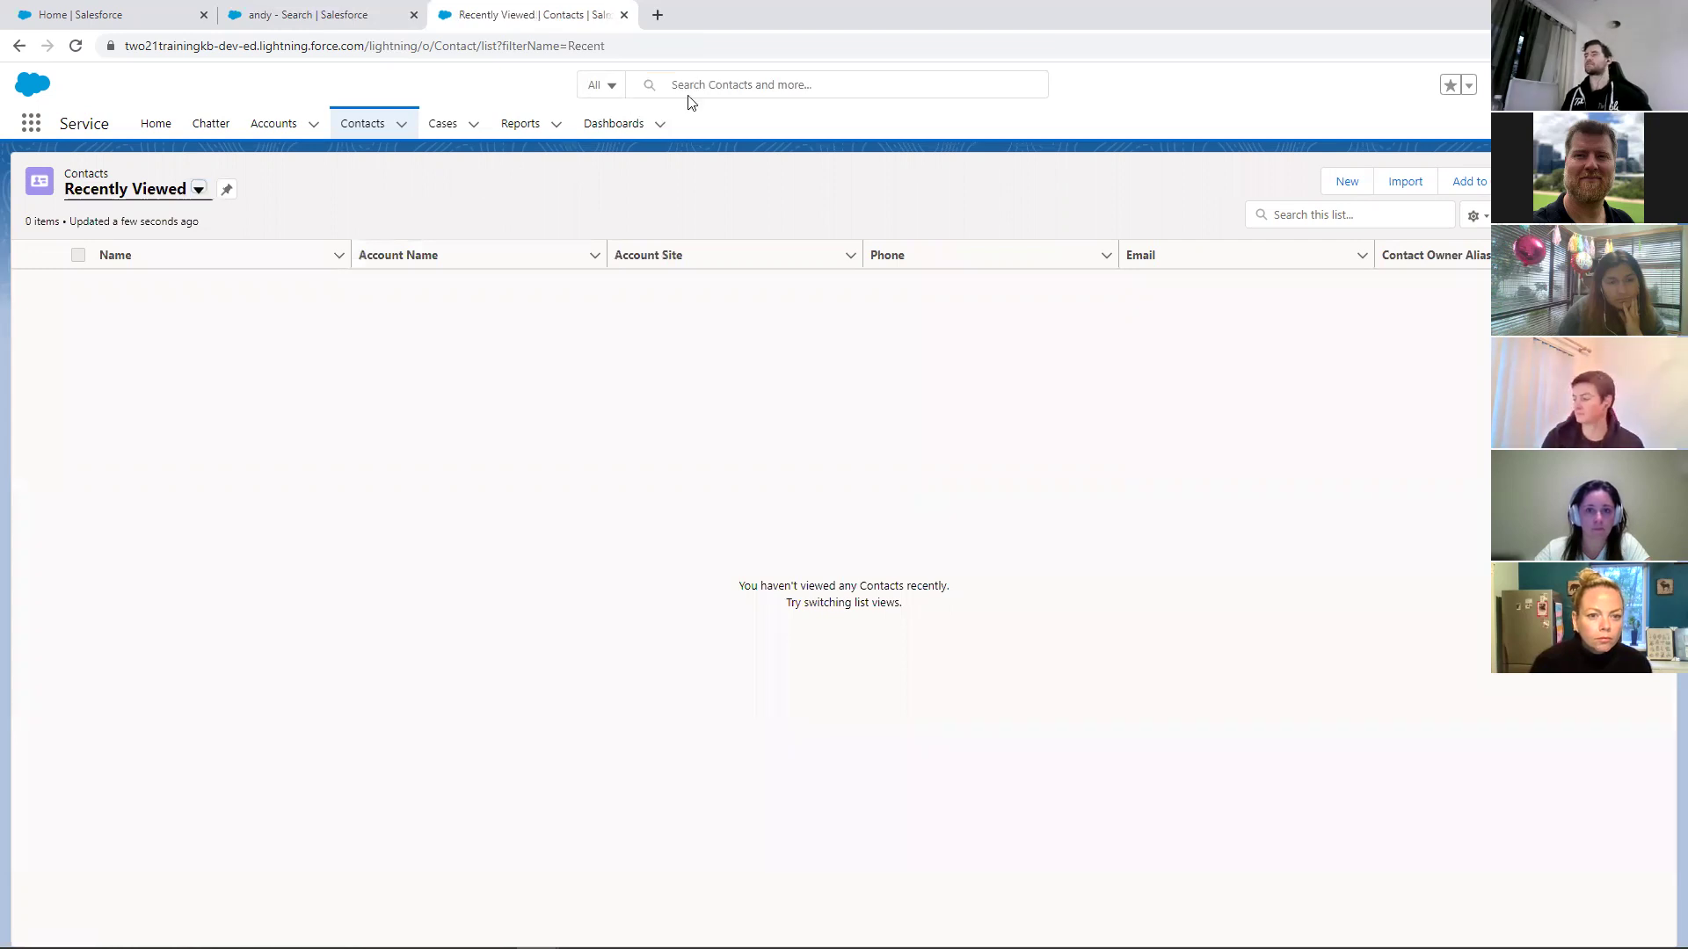
Search for the contact's first name within Contacts only
left_click(719, 78)
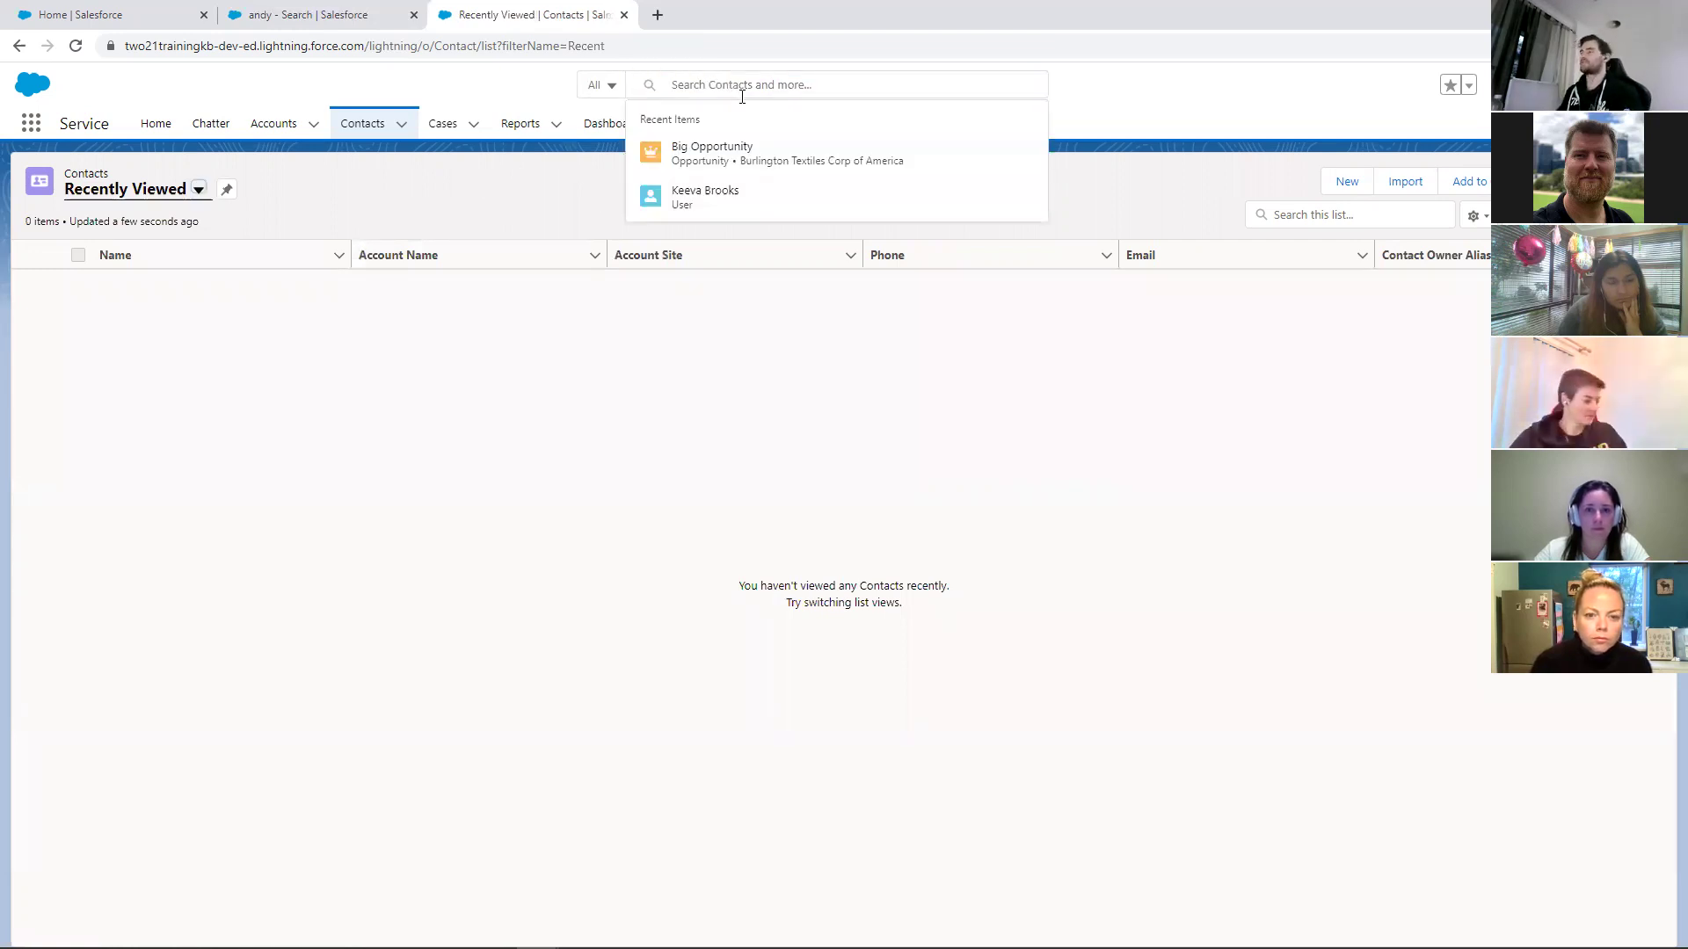
left_click(721, 83)
type("andy")
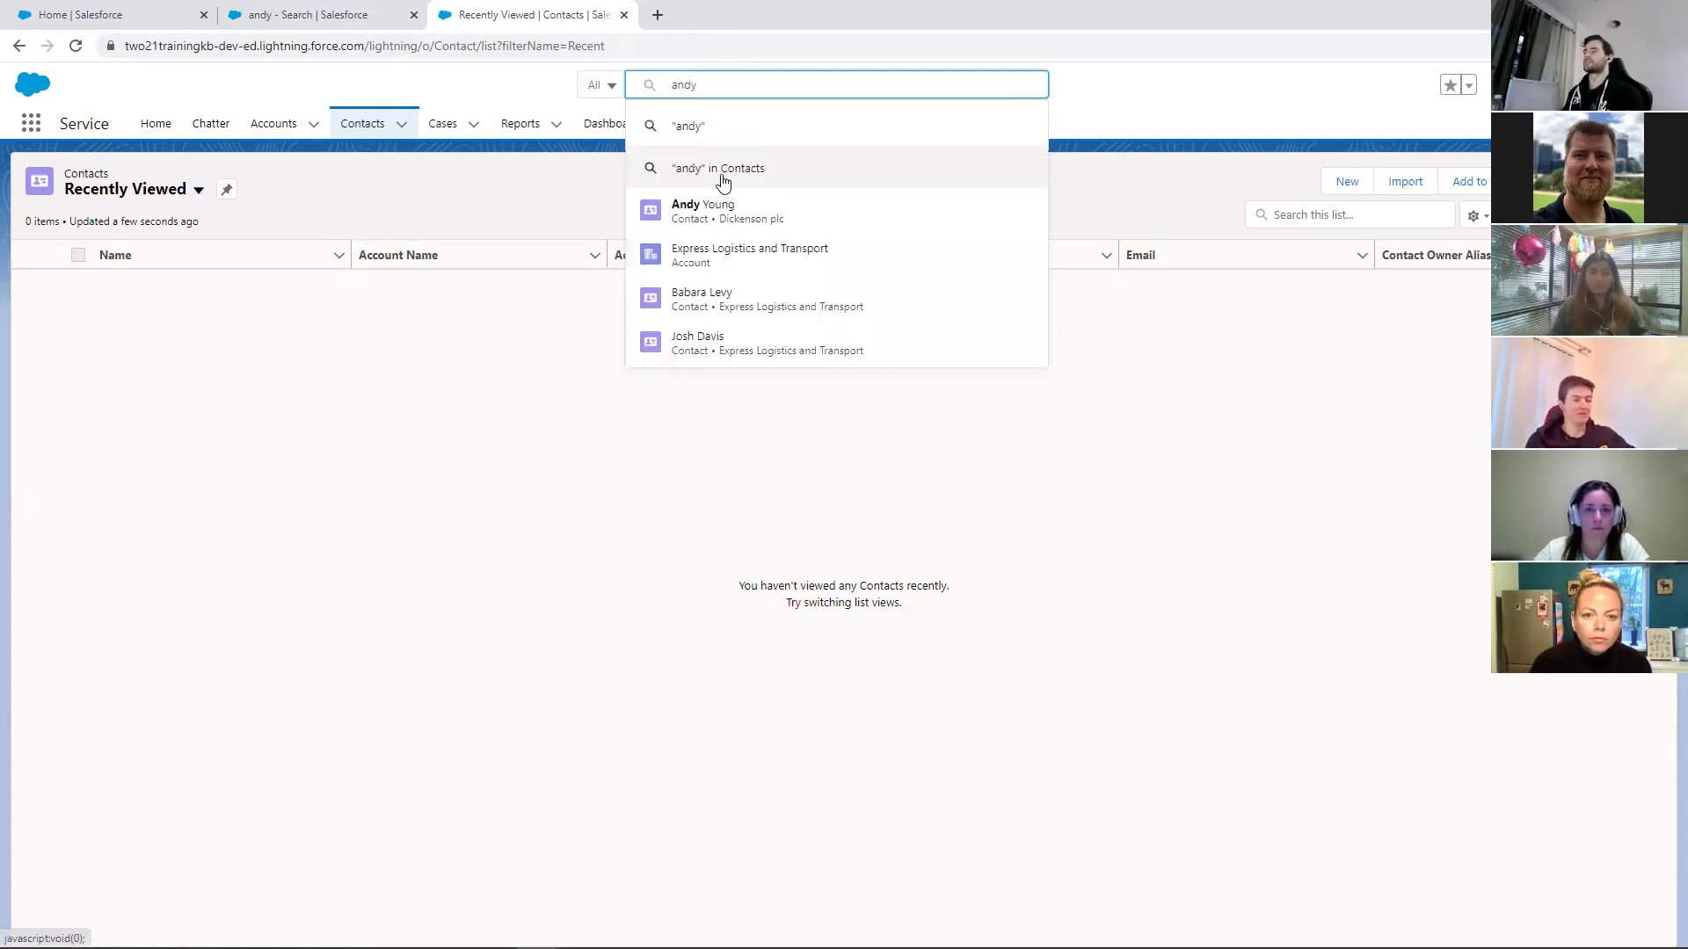
left_click(722, 170)
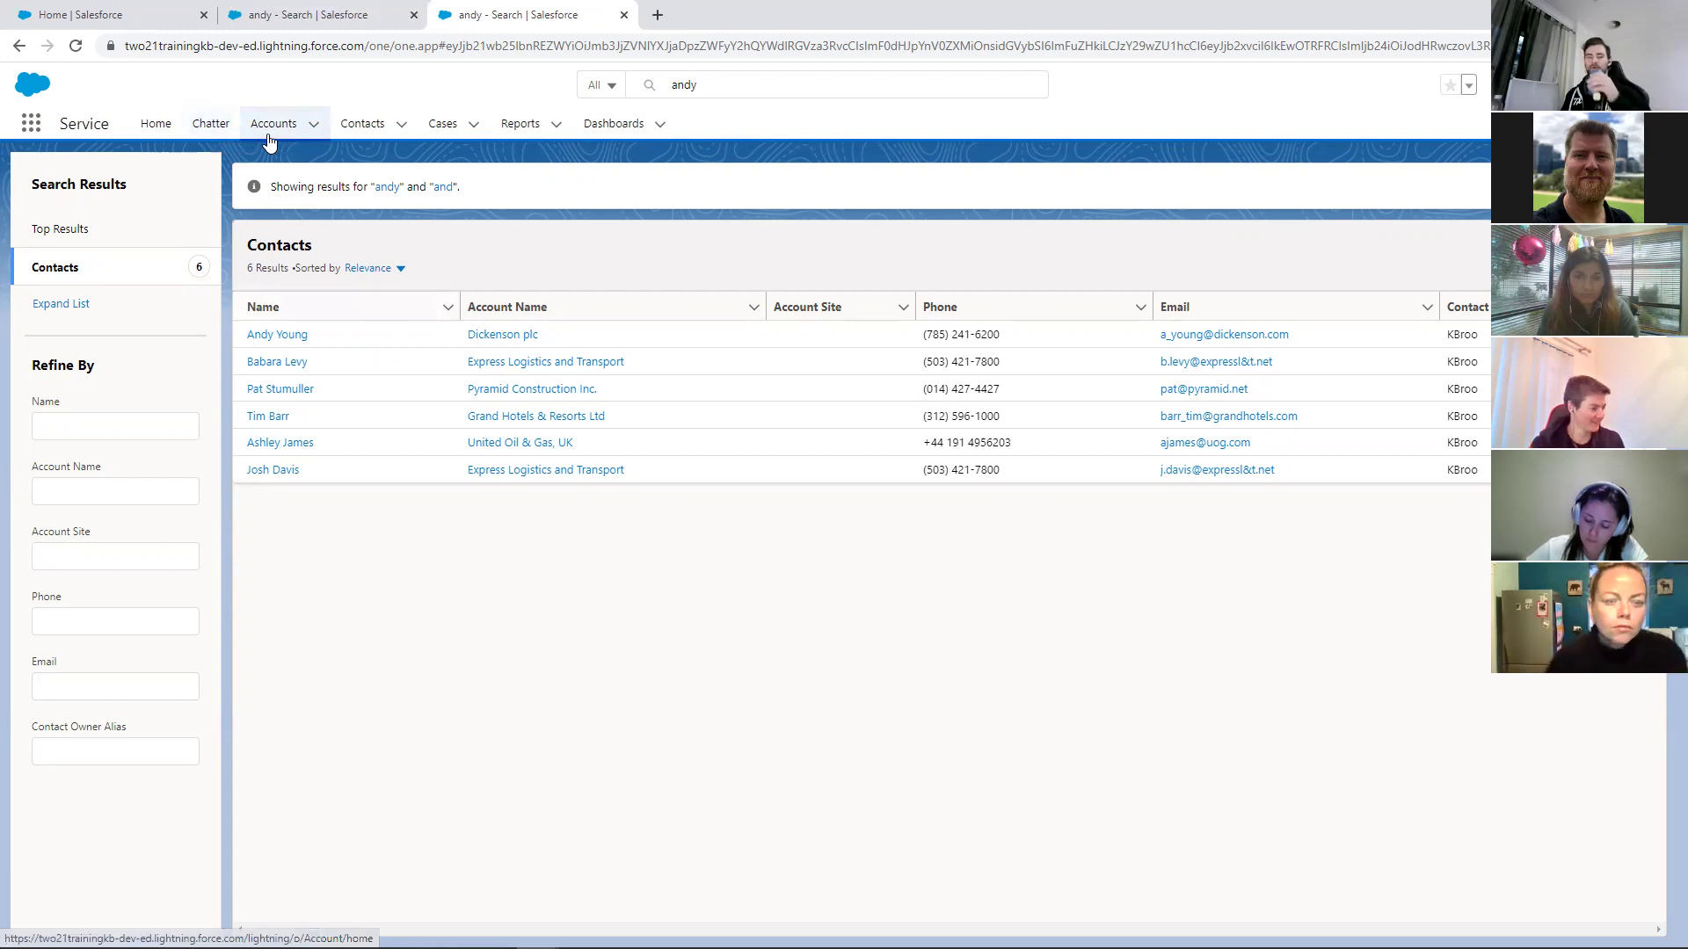
Return to the All Contacts list, open the first contact's record and review its details
left_click(362, 124)
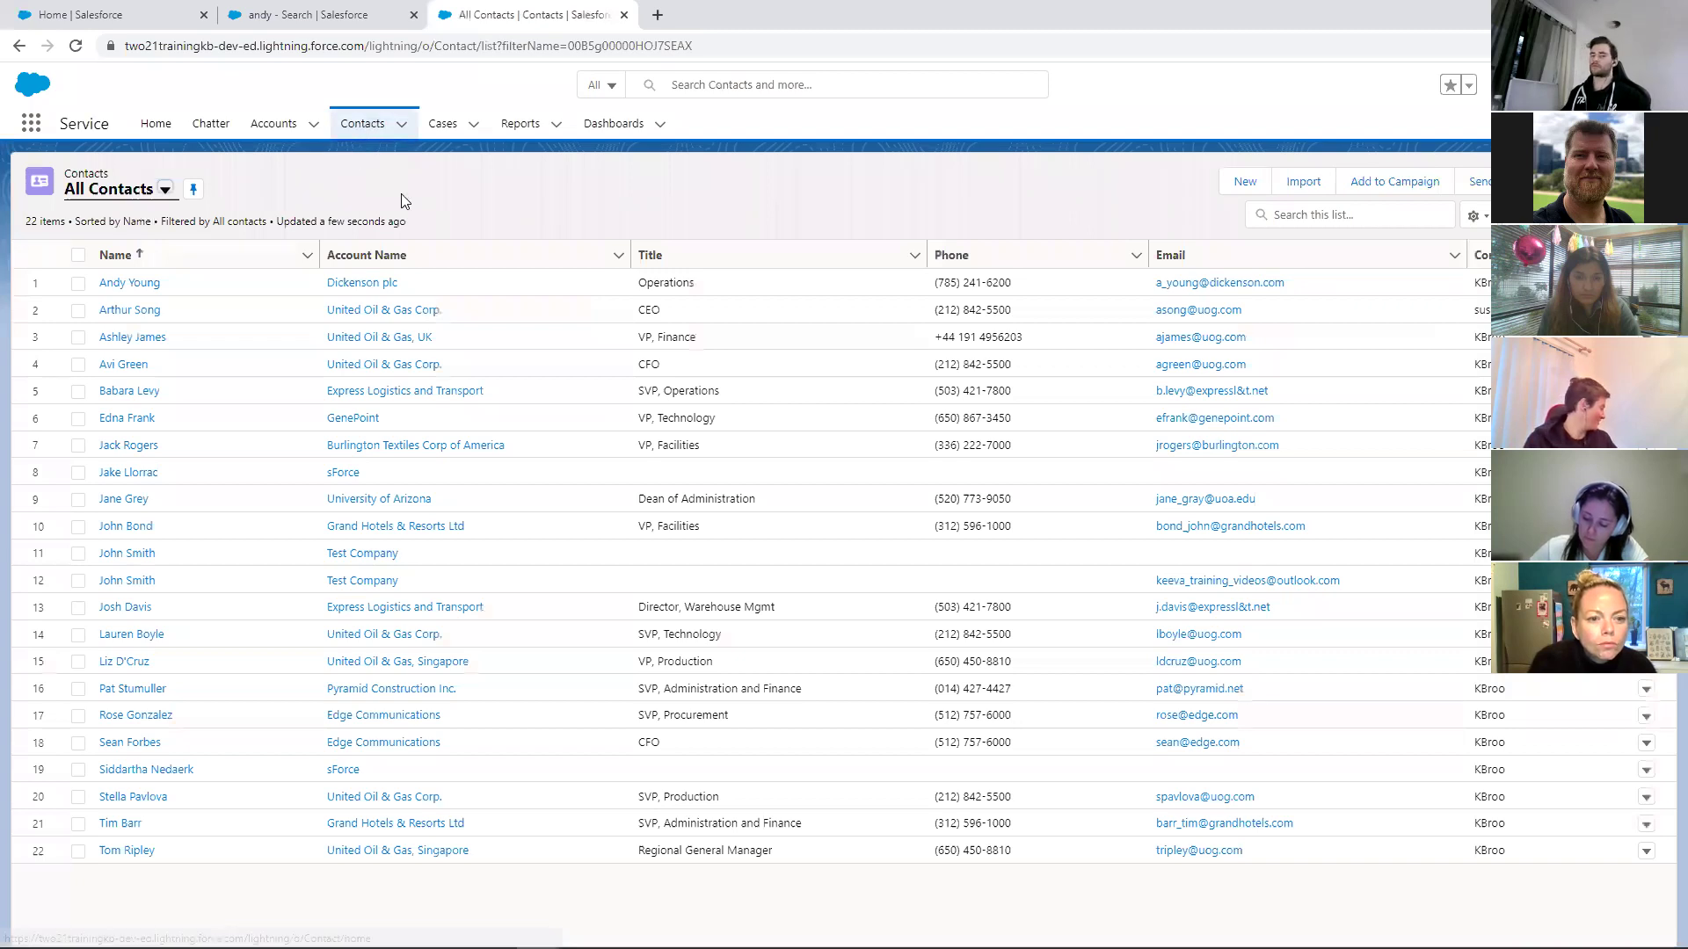
left_click(158, 282)
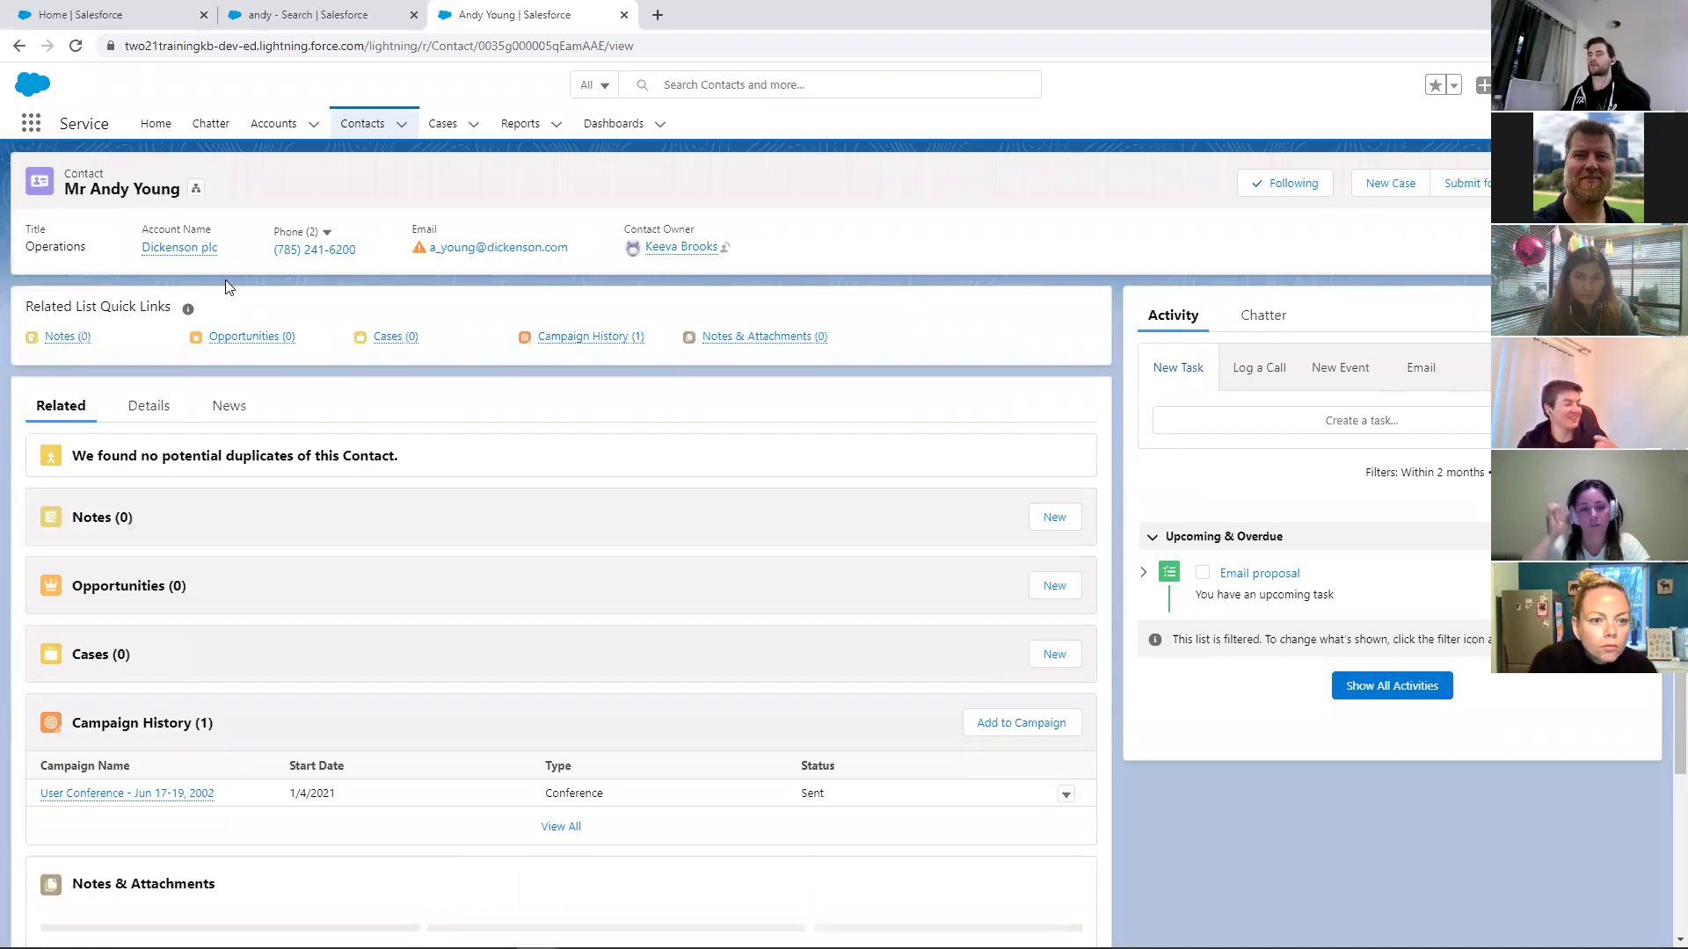
left_click(155, 408)
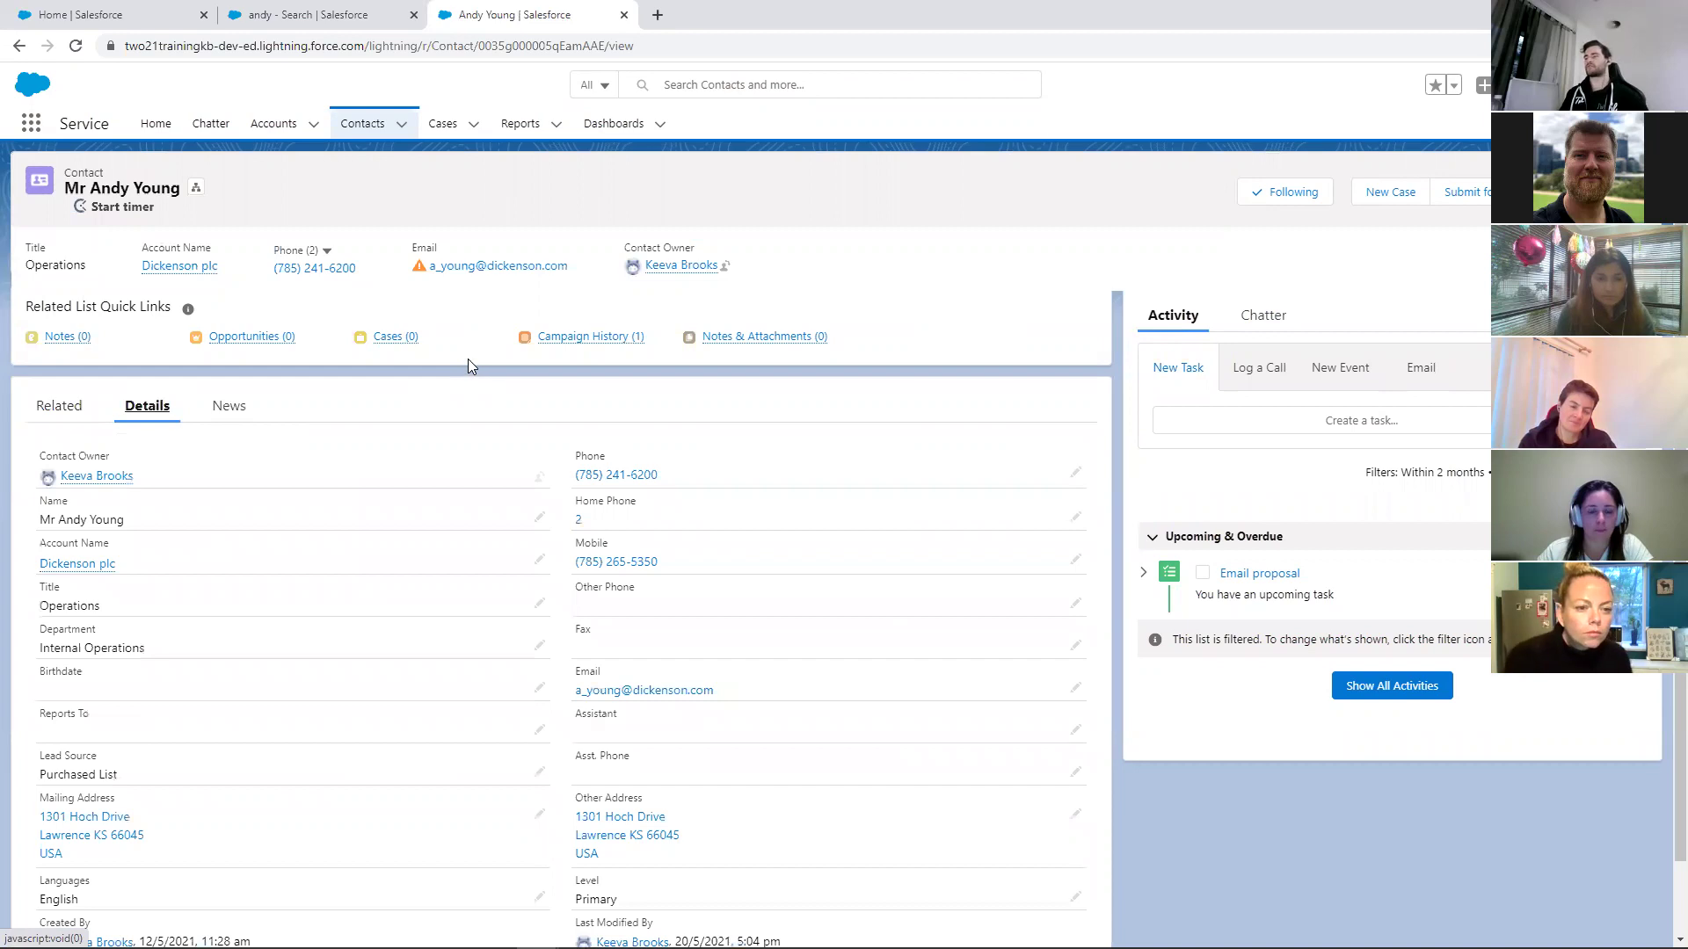
scroll(454, 387, "down", 1)
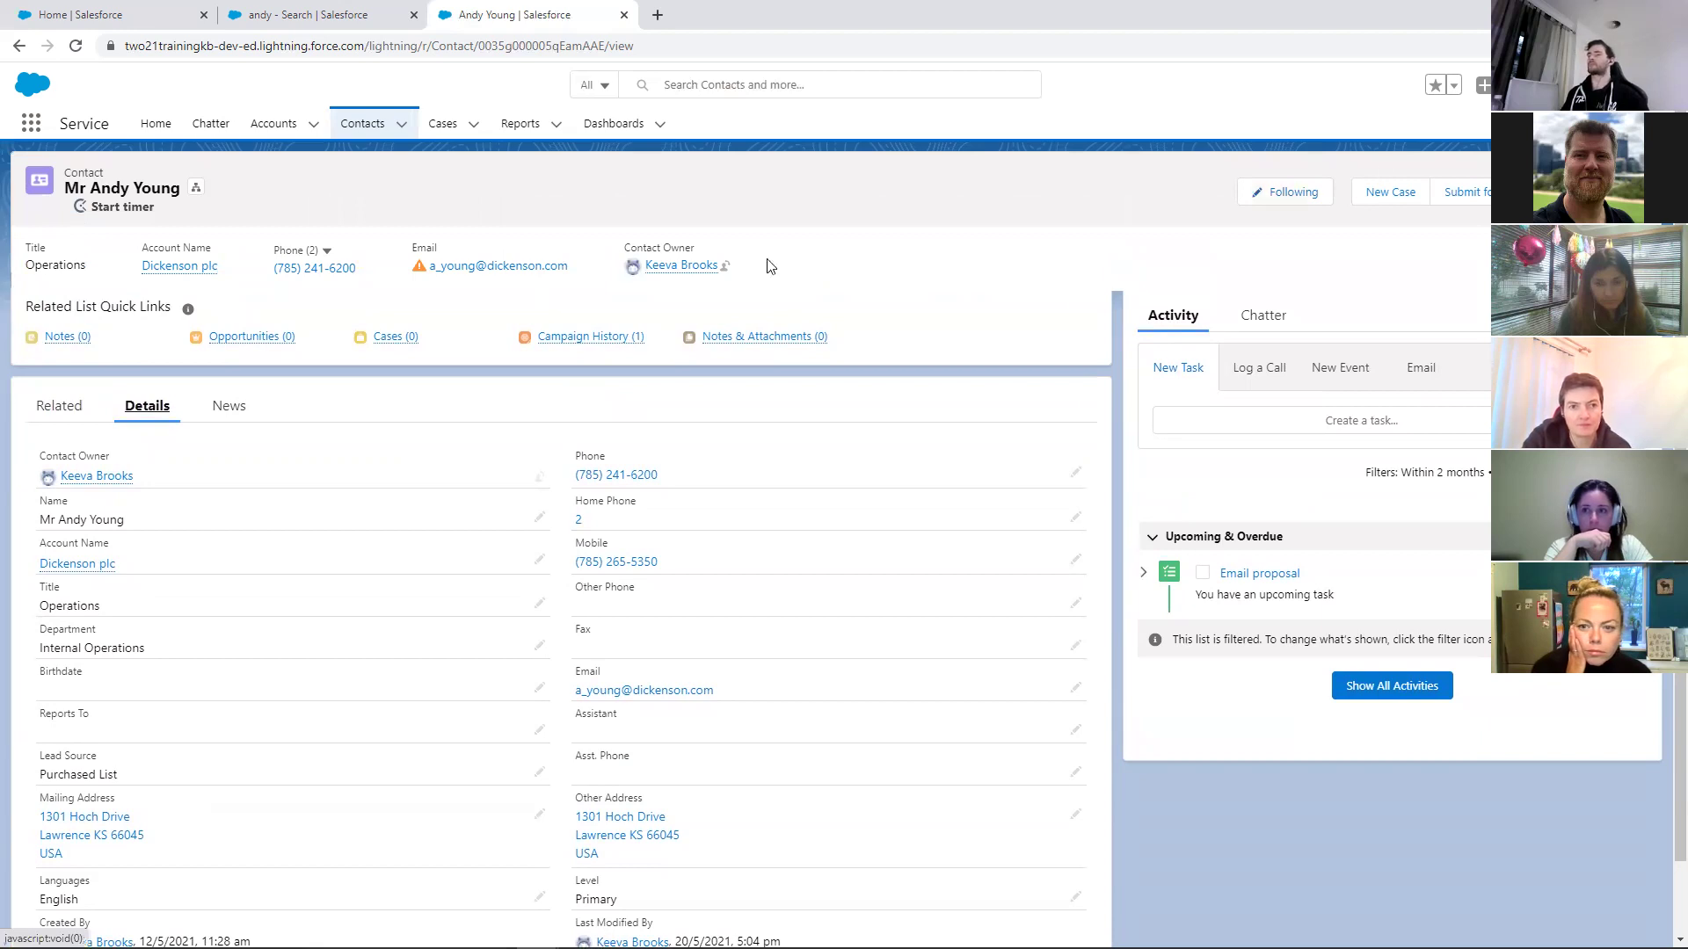
scroll(325, 726, "down", 1)
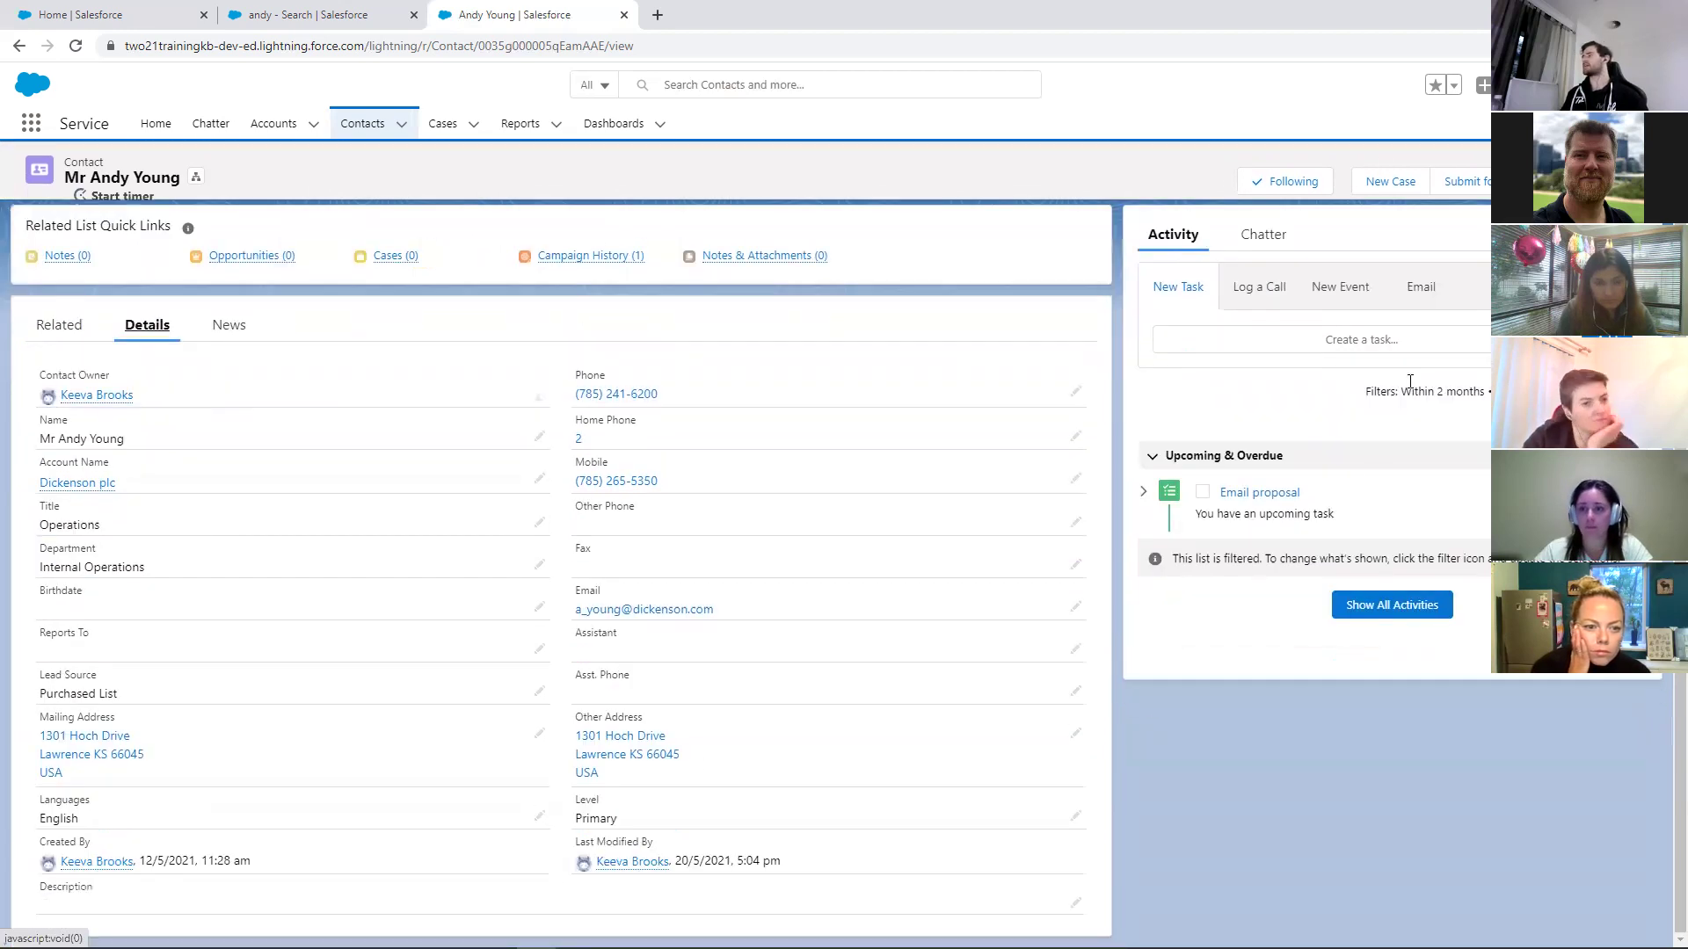
Open the Contact object's setup page from the record and go to the full Object Manager list
left_click(1580, 86)
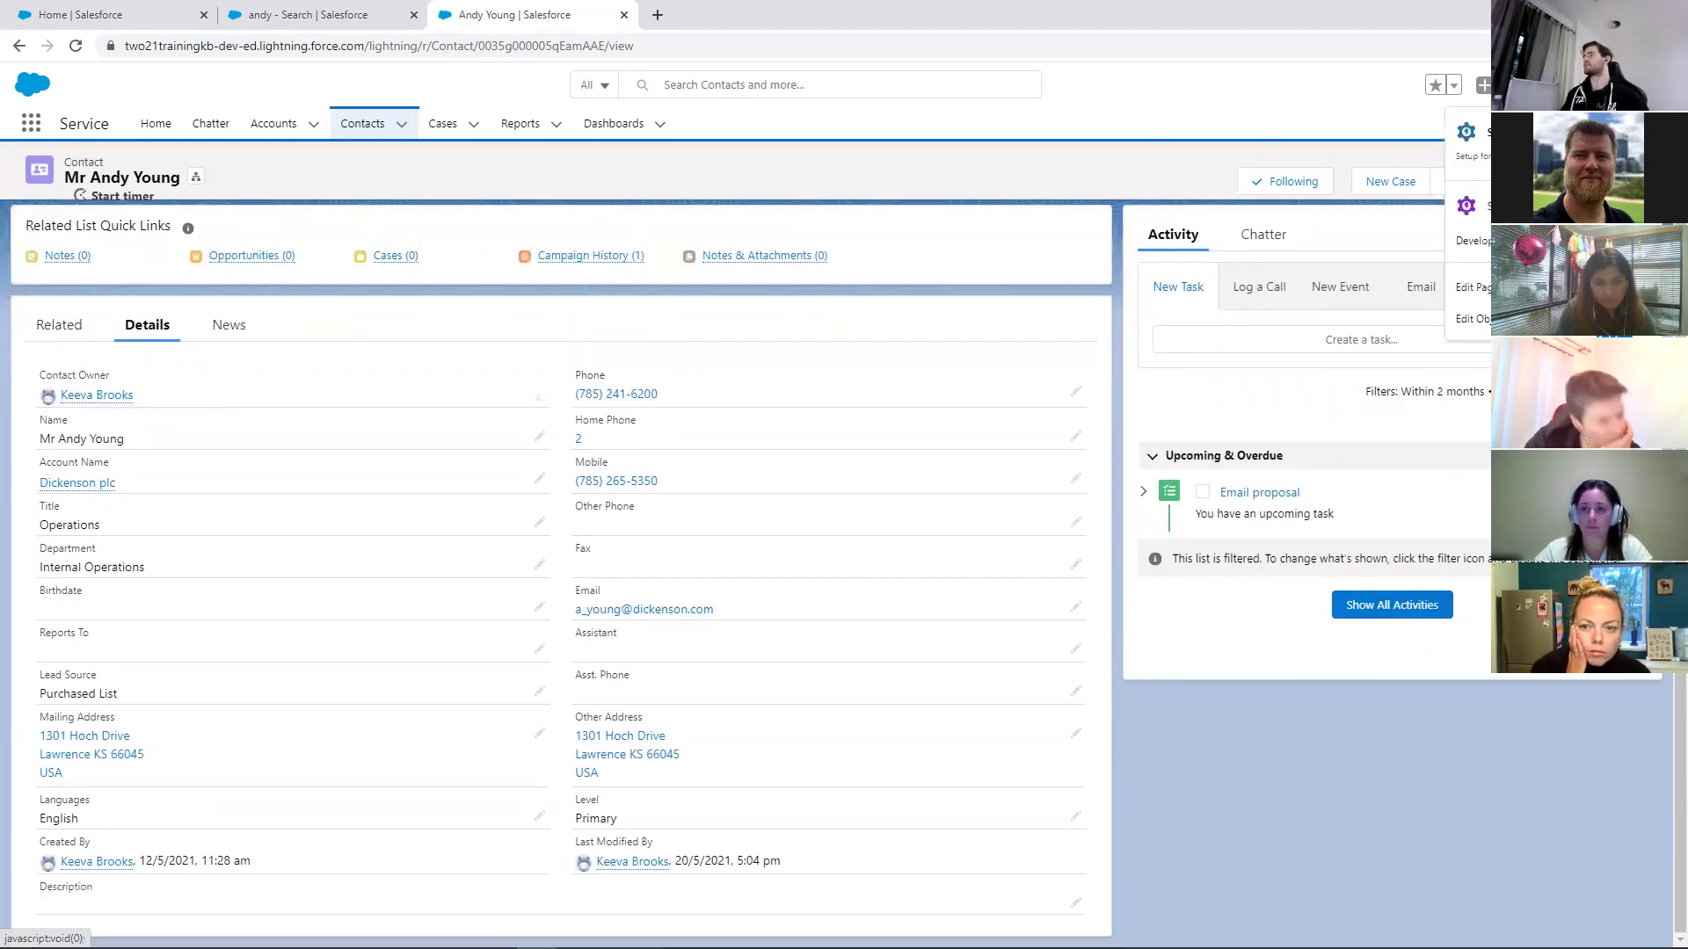
left_click(1481, 322)
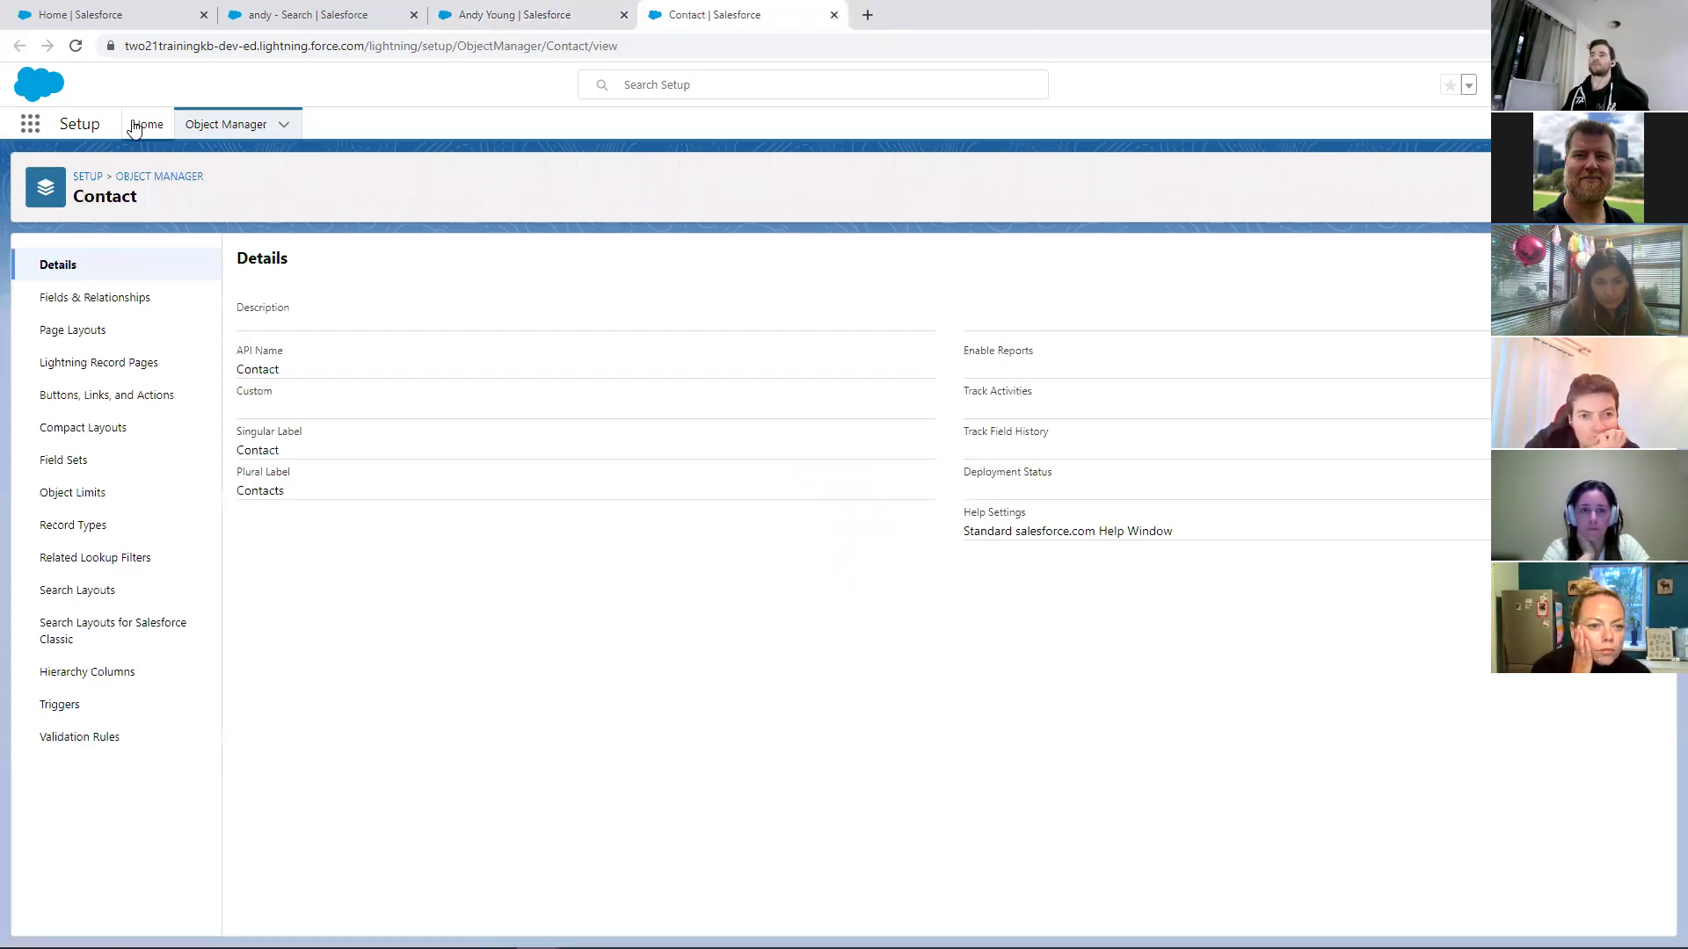
left_click(224, 130)
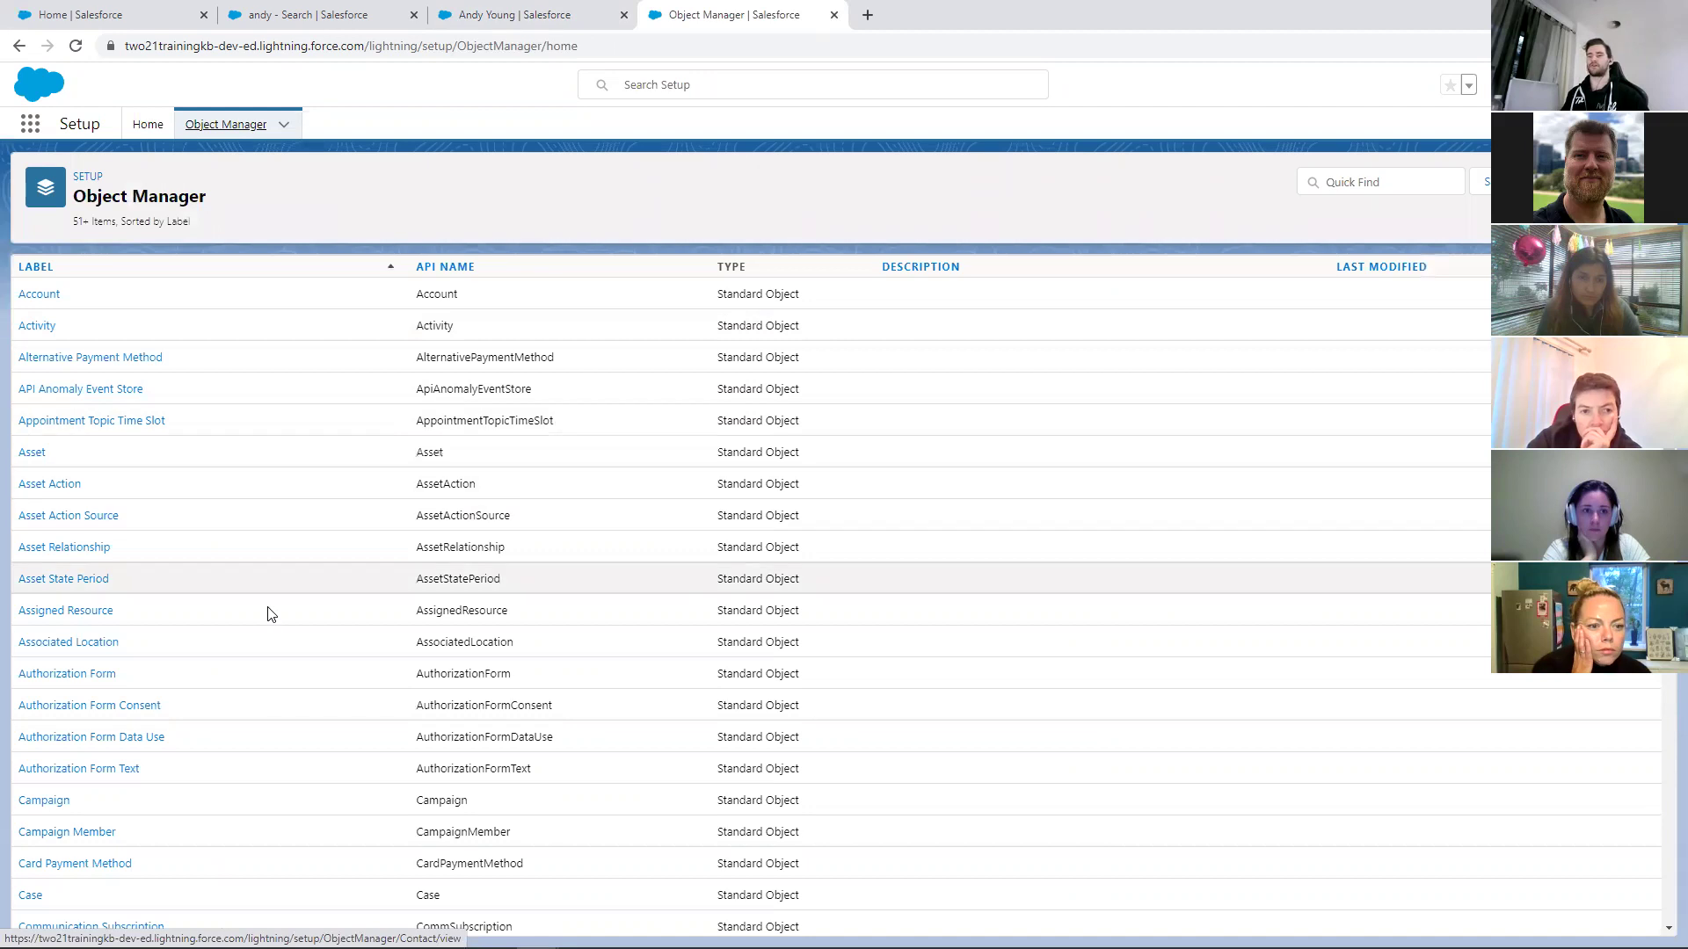
Open the Contact object from the Object Manager and open its Contact Layout page layout for editing
scroll(226, 791, "down", 2)
scroll(216, 770, "down", 3)
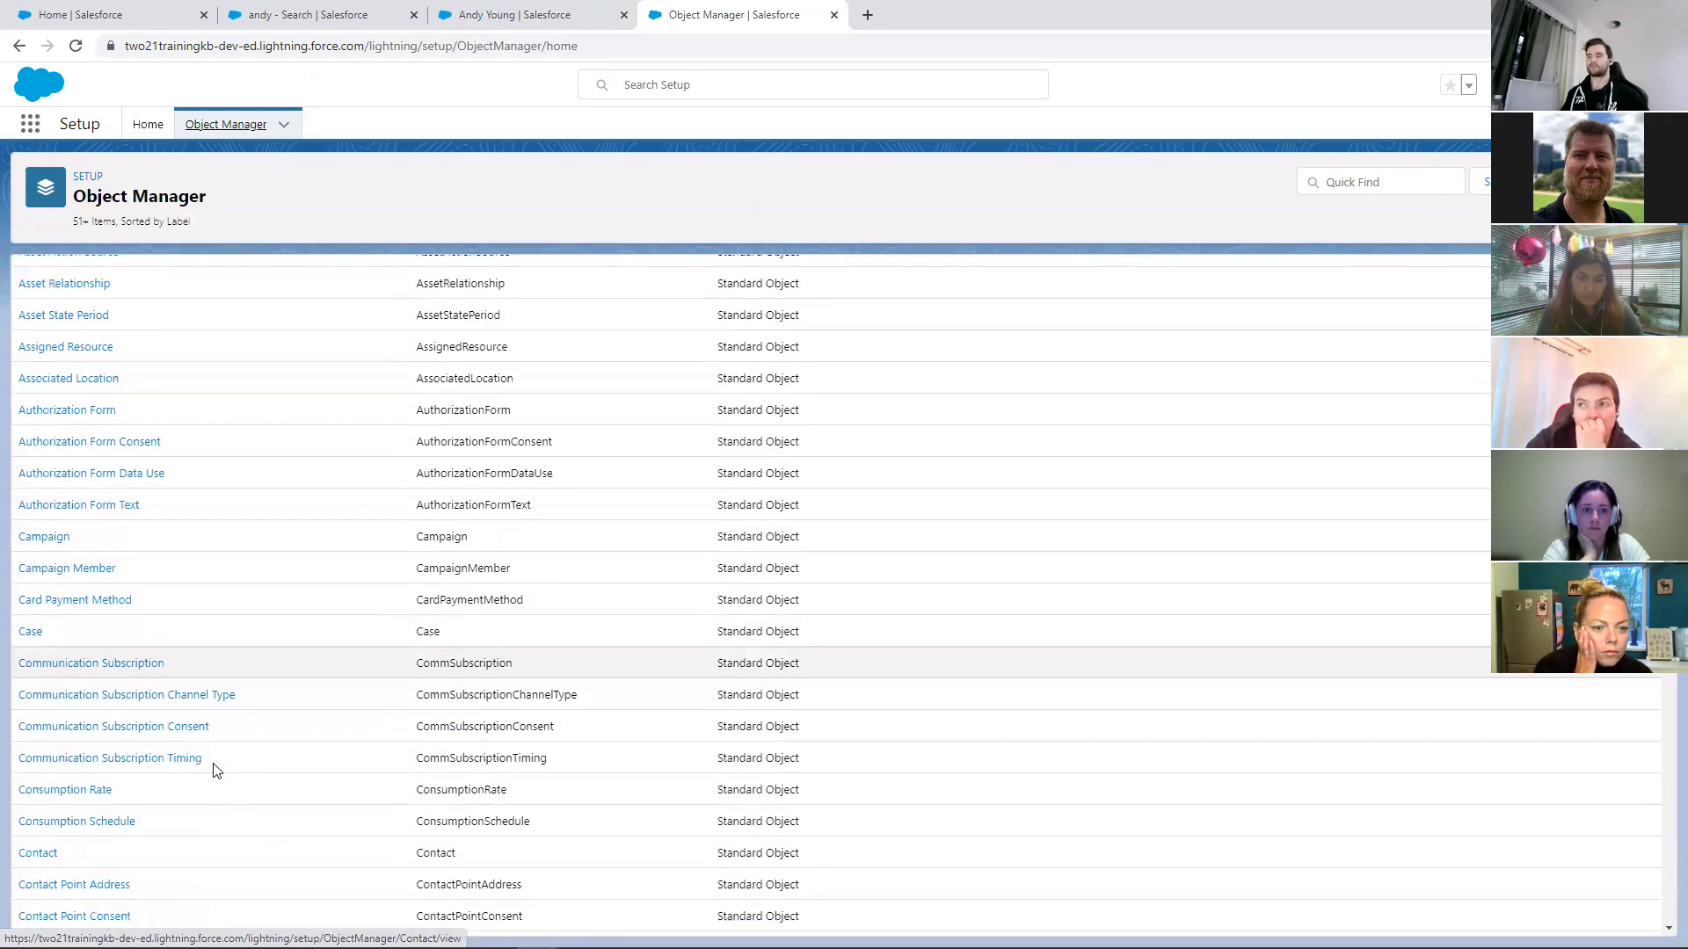
left_click(39, 773)
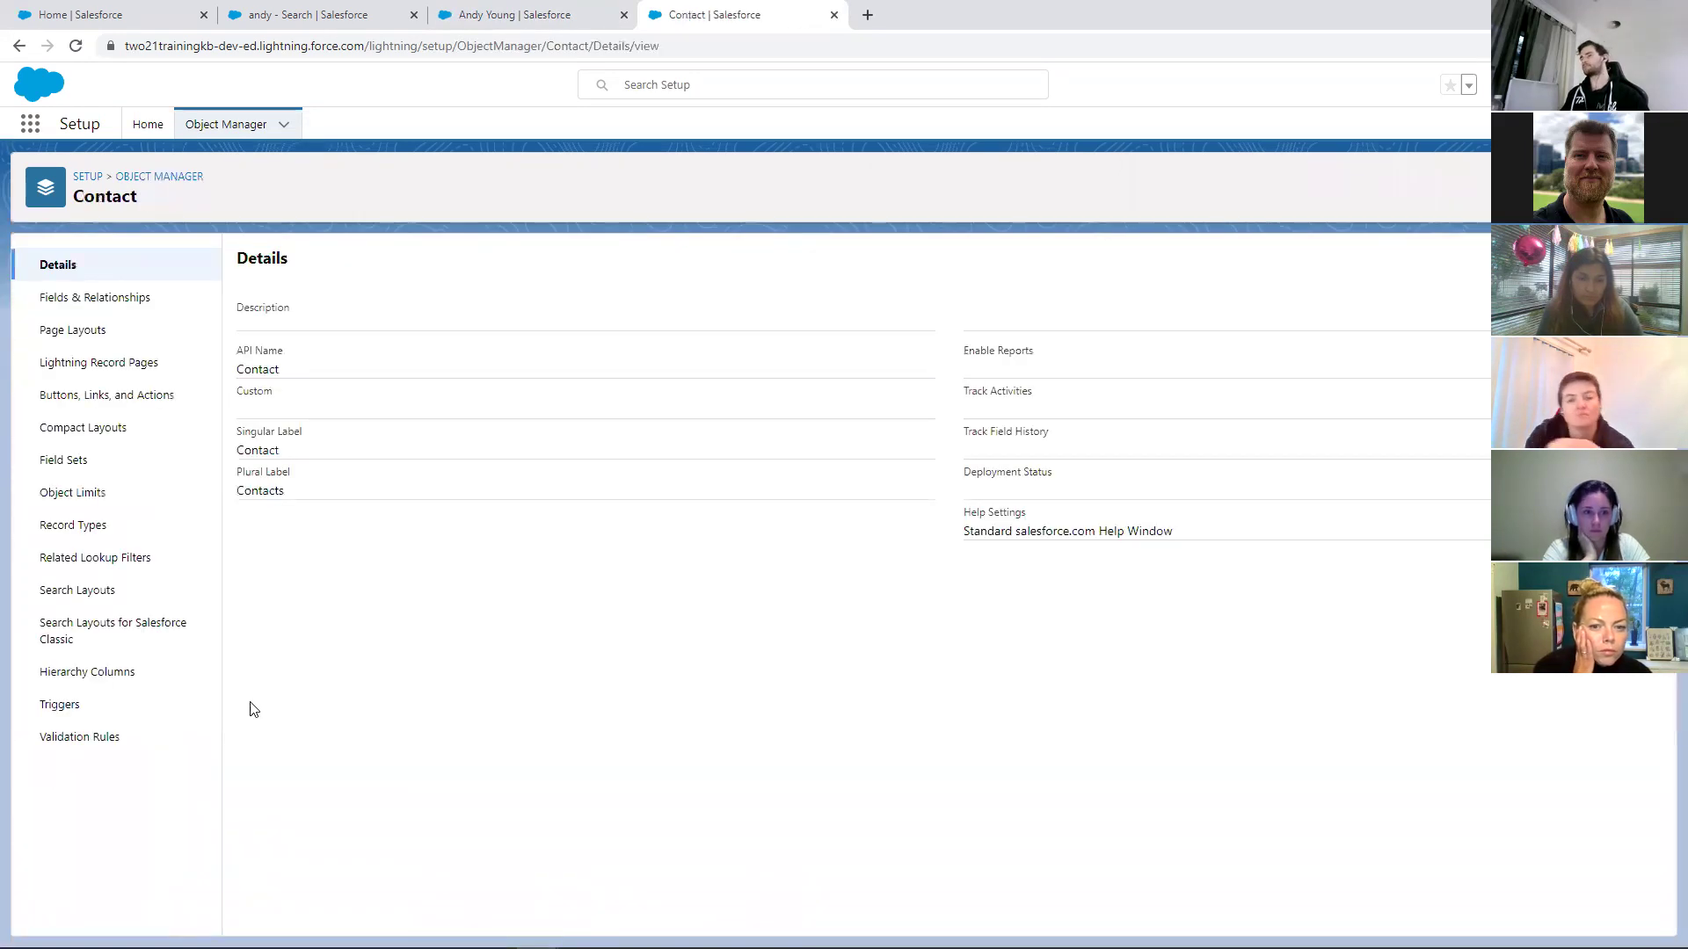
left_click(73, 336)
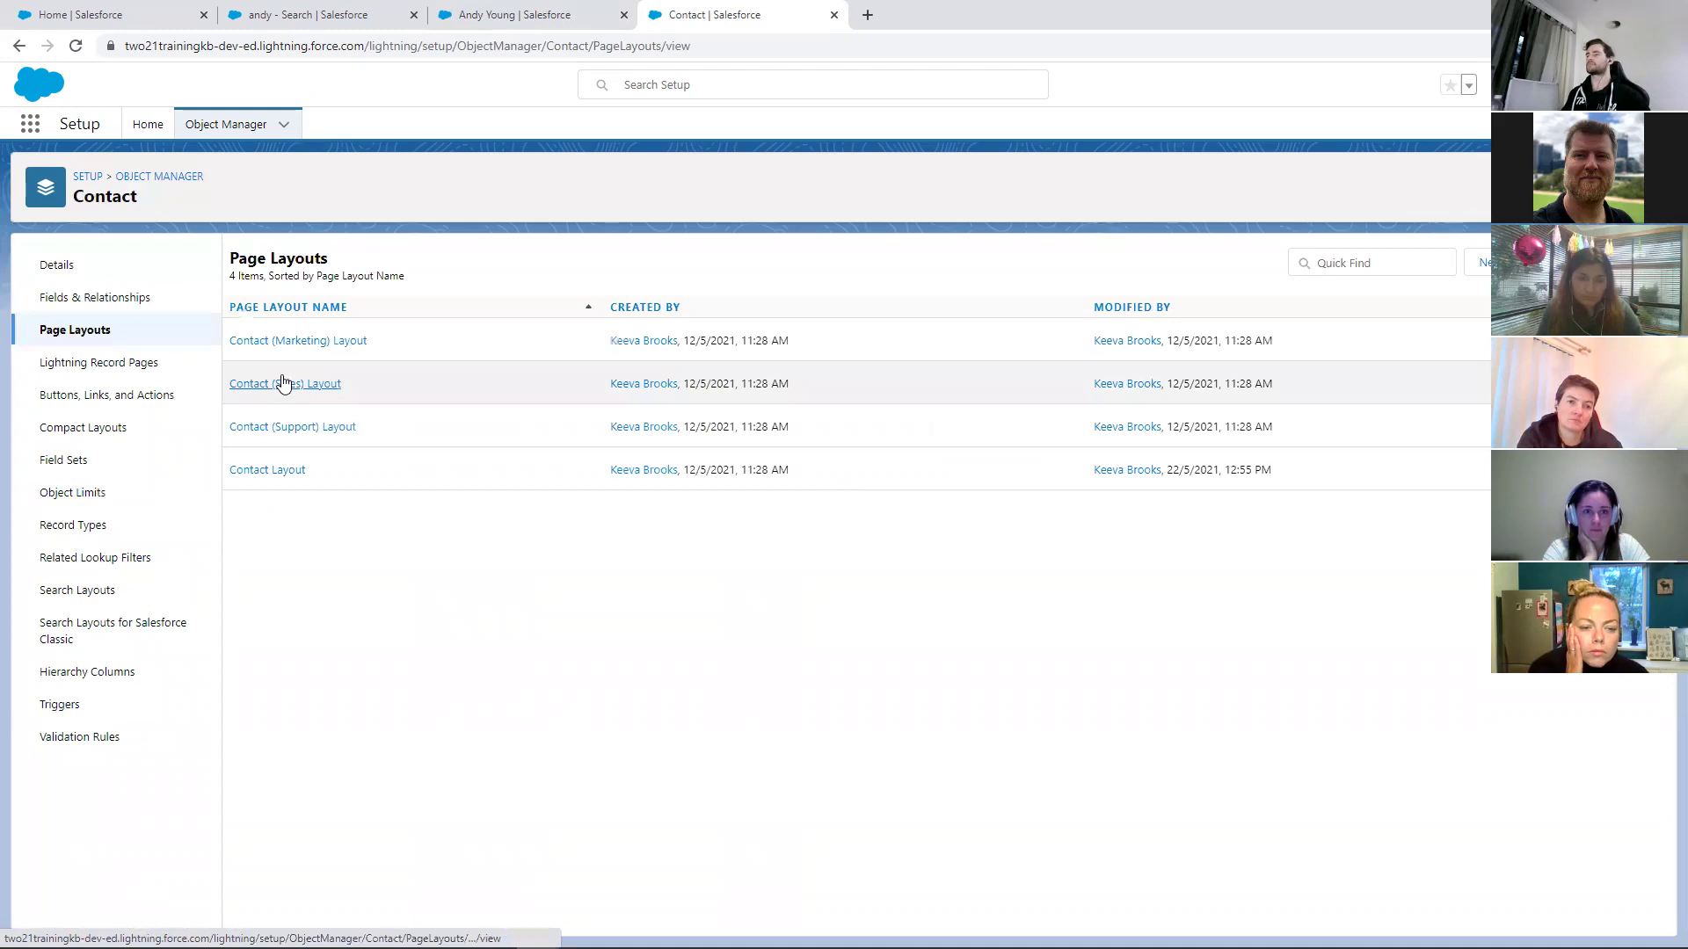
left_click(266, 473)
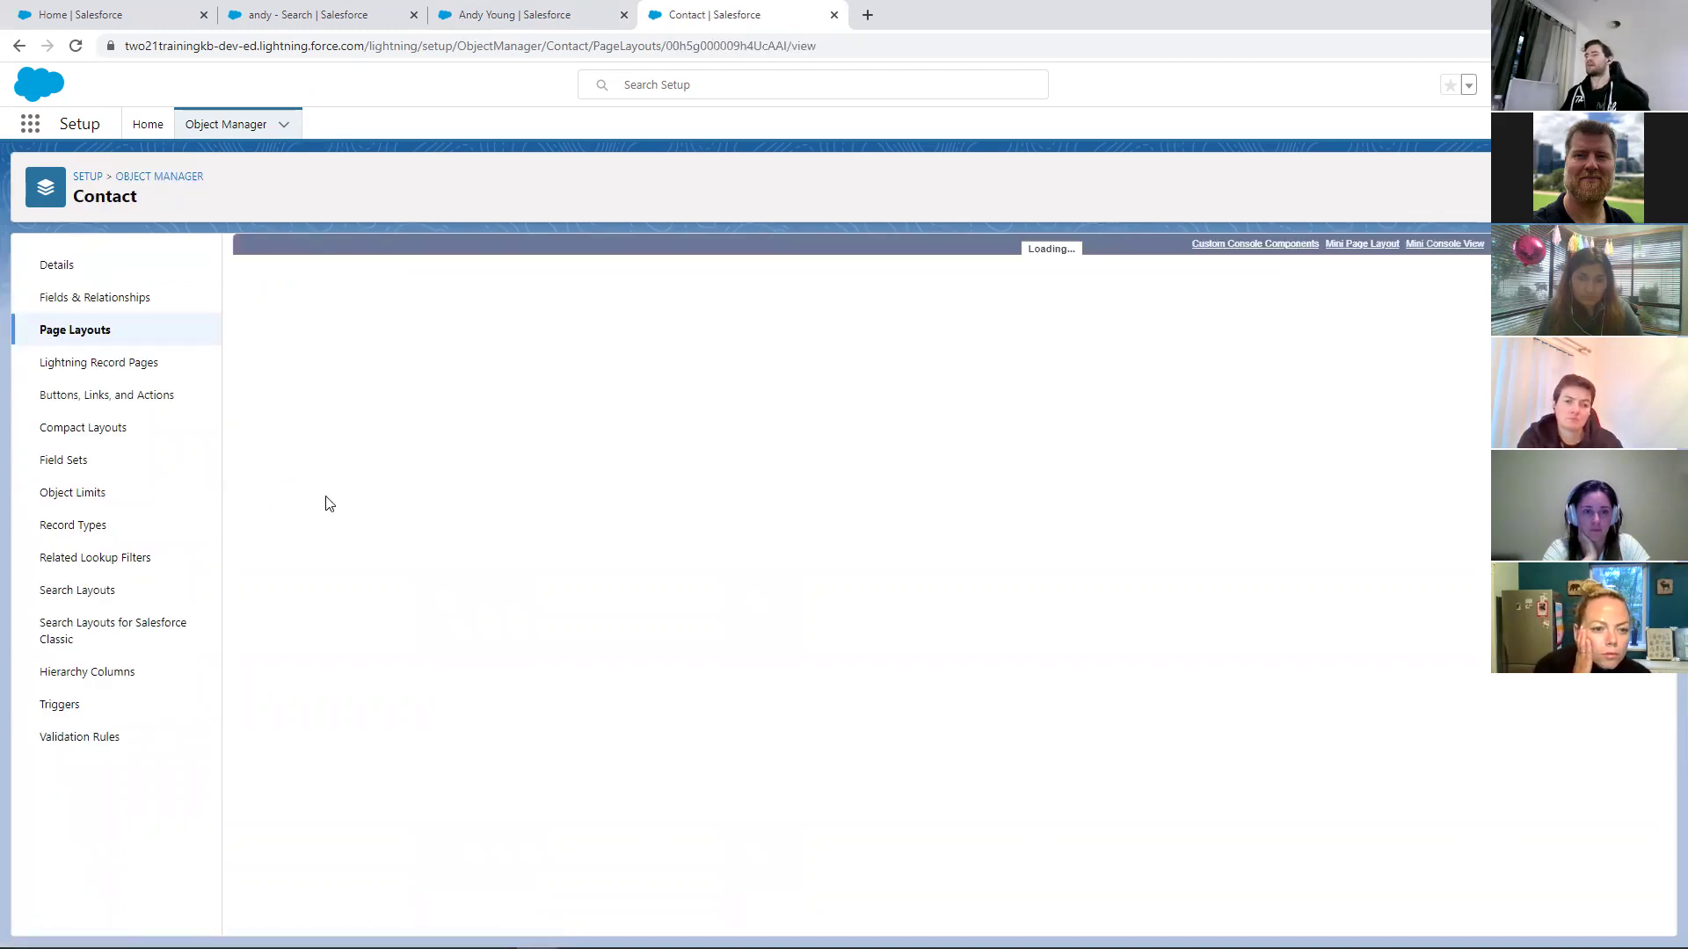
Locate the Department, Languages, Mobile and Mailing Address palette fields on the contact layout
scroll(545, 536, "down", 2)
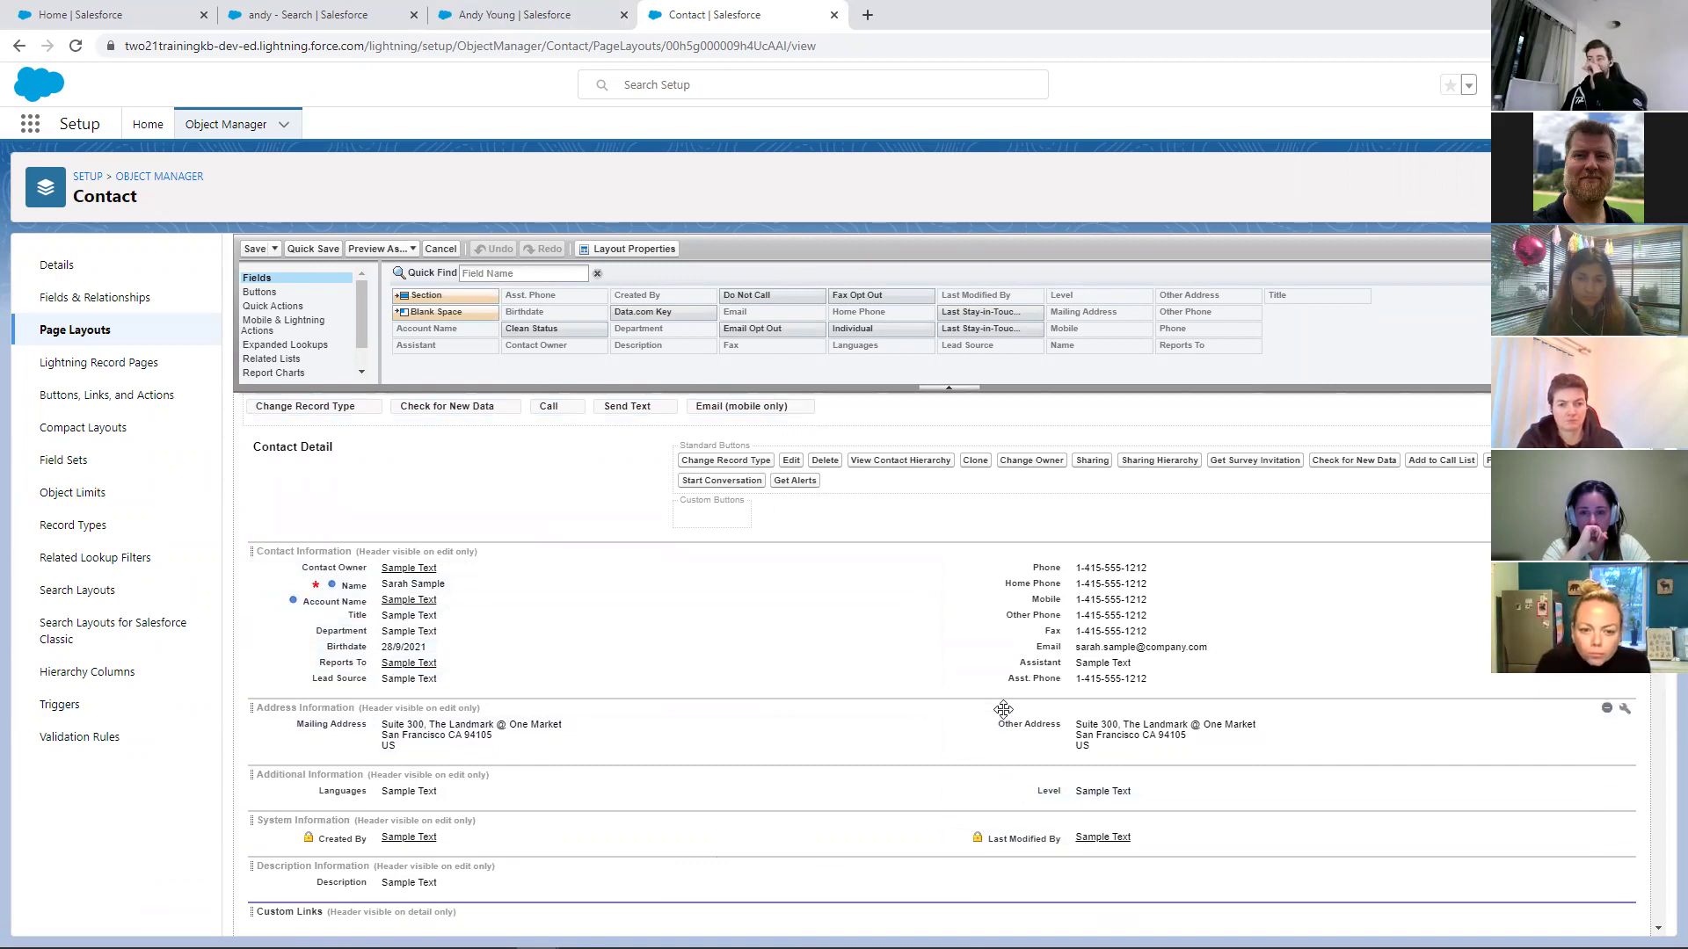
left_click(624, 332)
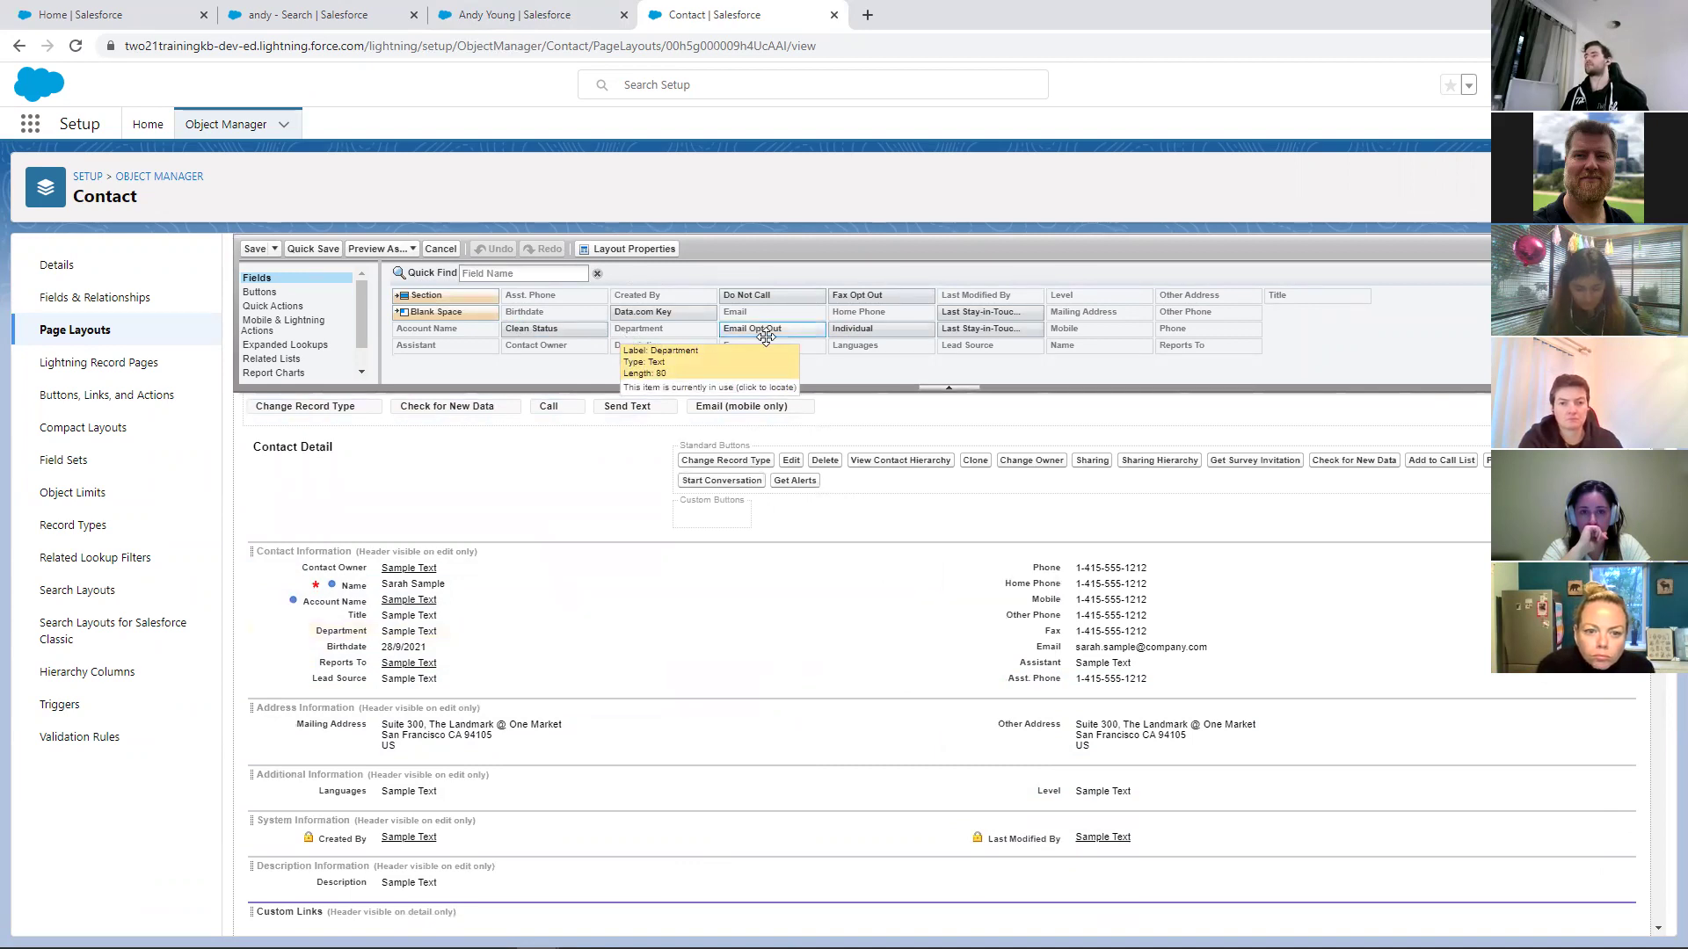
left_click(879, 347)
left_click(1069, 328)
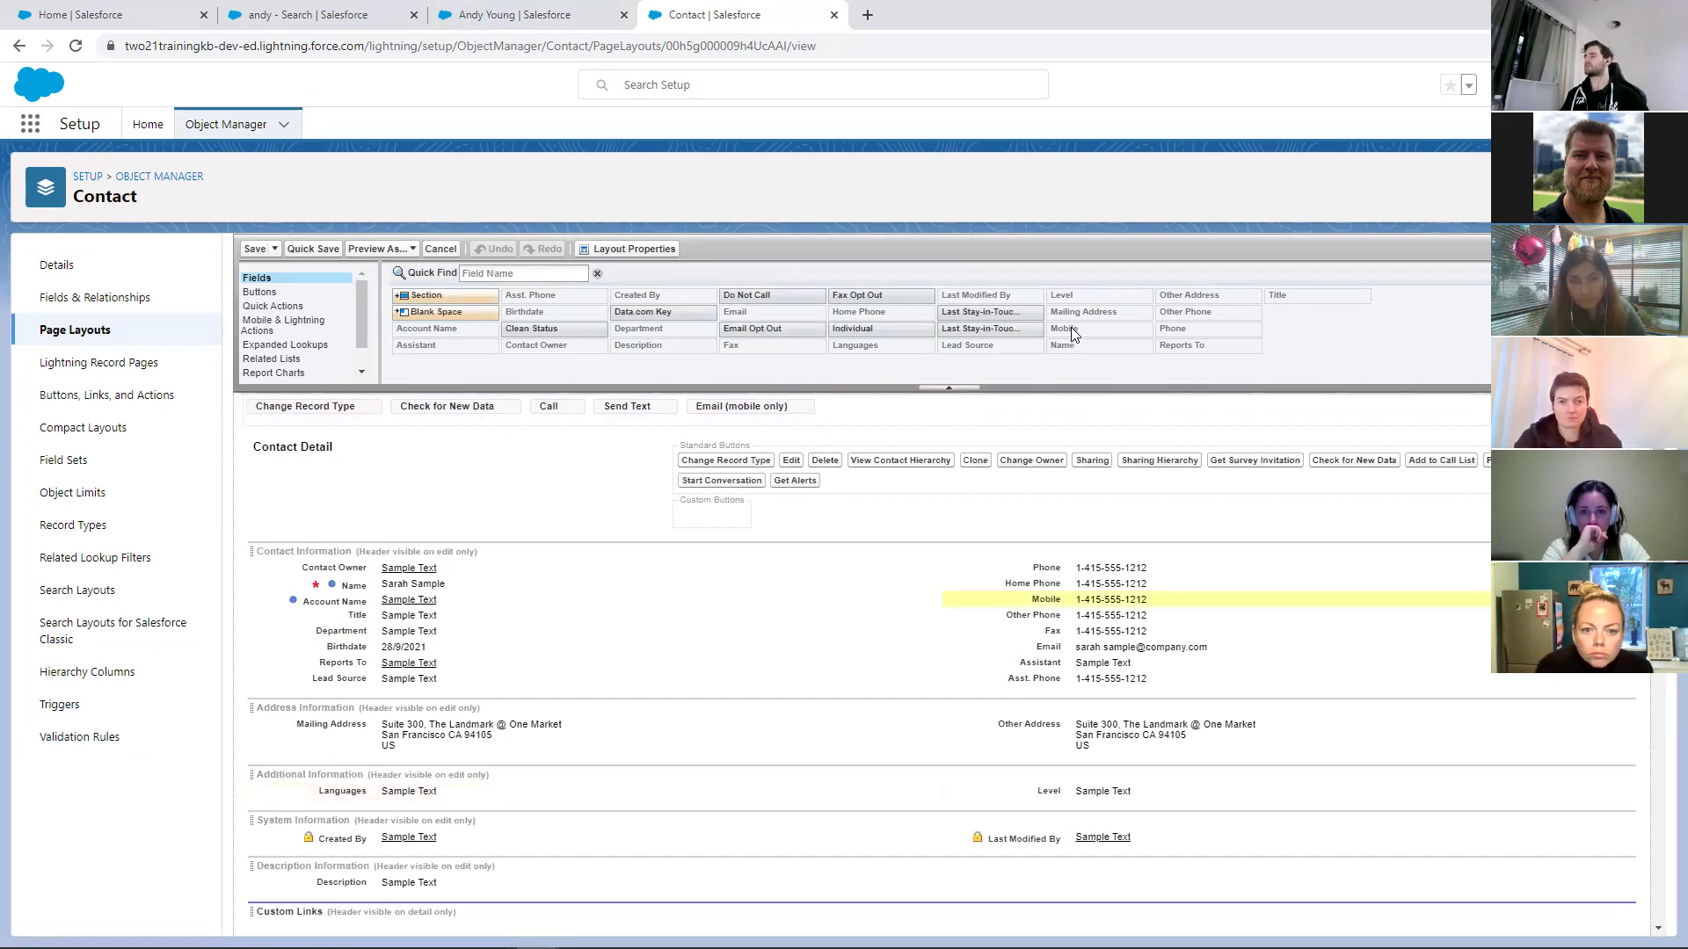
left_click(1077, 317)
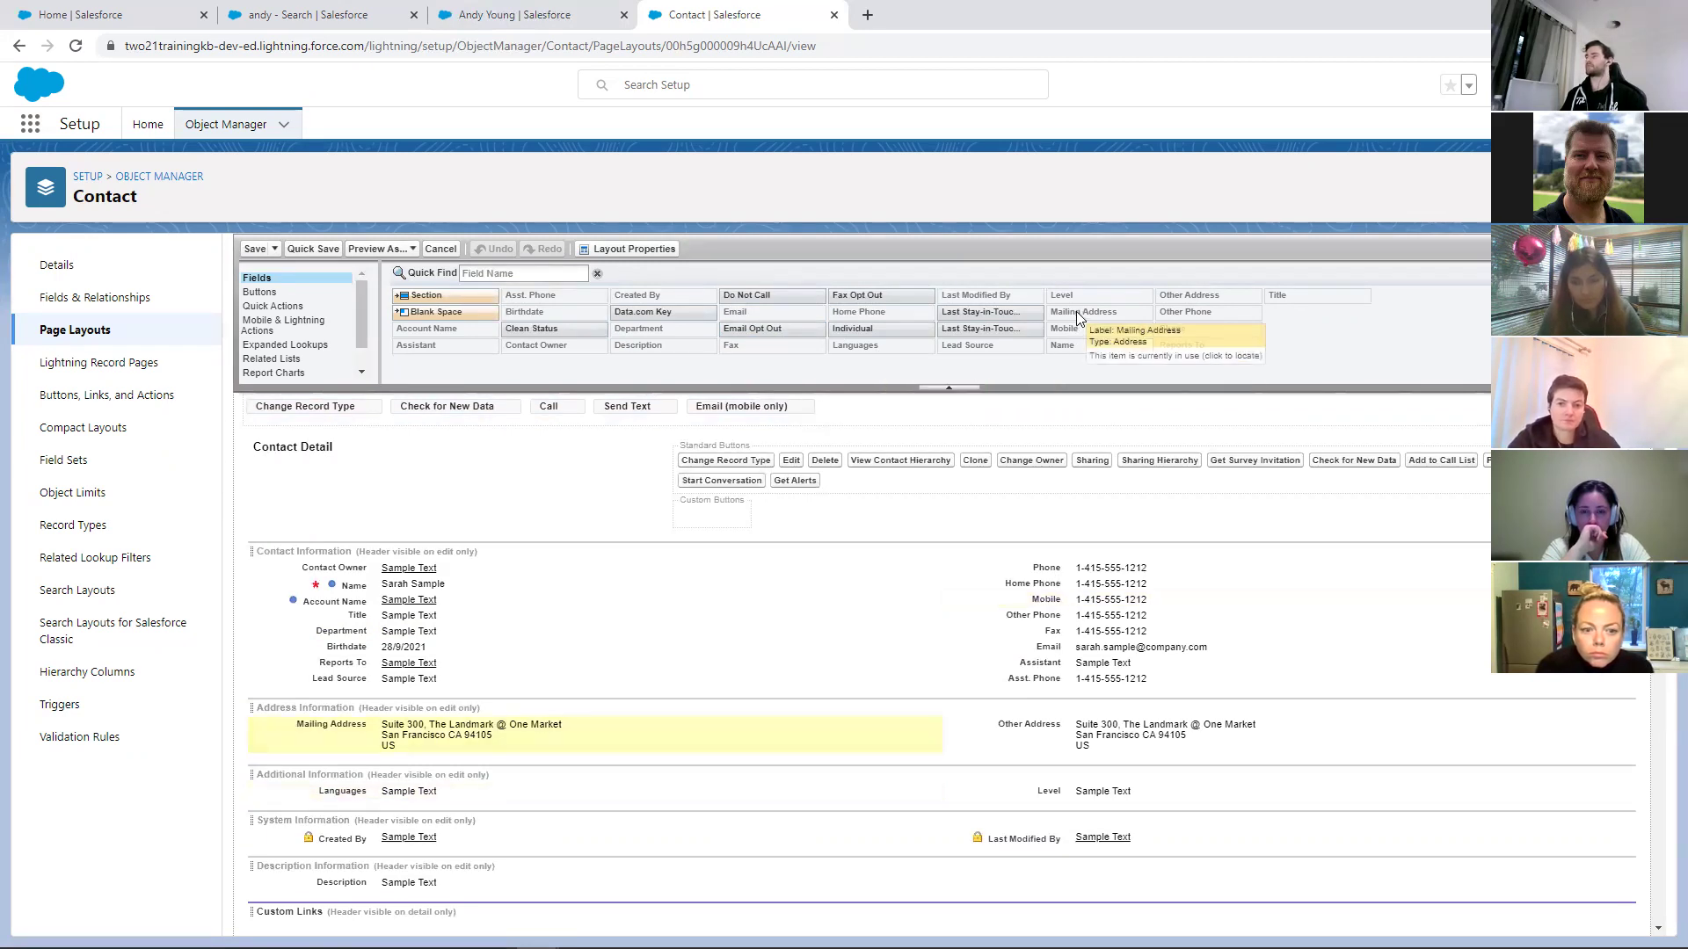
Add the Do Not Call field to Contact Information and insert a two-column section named "Fill in these fields" below it
mouse_move(752, 291)
left_mouse_down()
mouse_move(791, 396)
mouse_move(449, 712)
mouse_move(409, 671)
mouse_move(398, 693)
left_mouse_up()
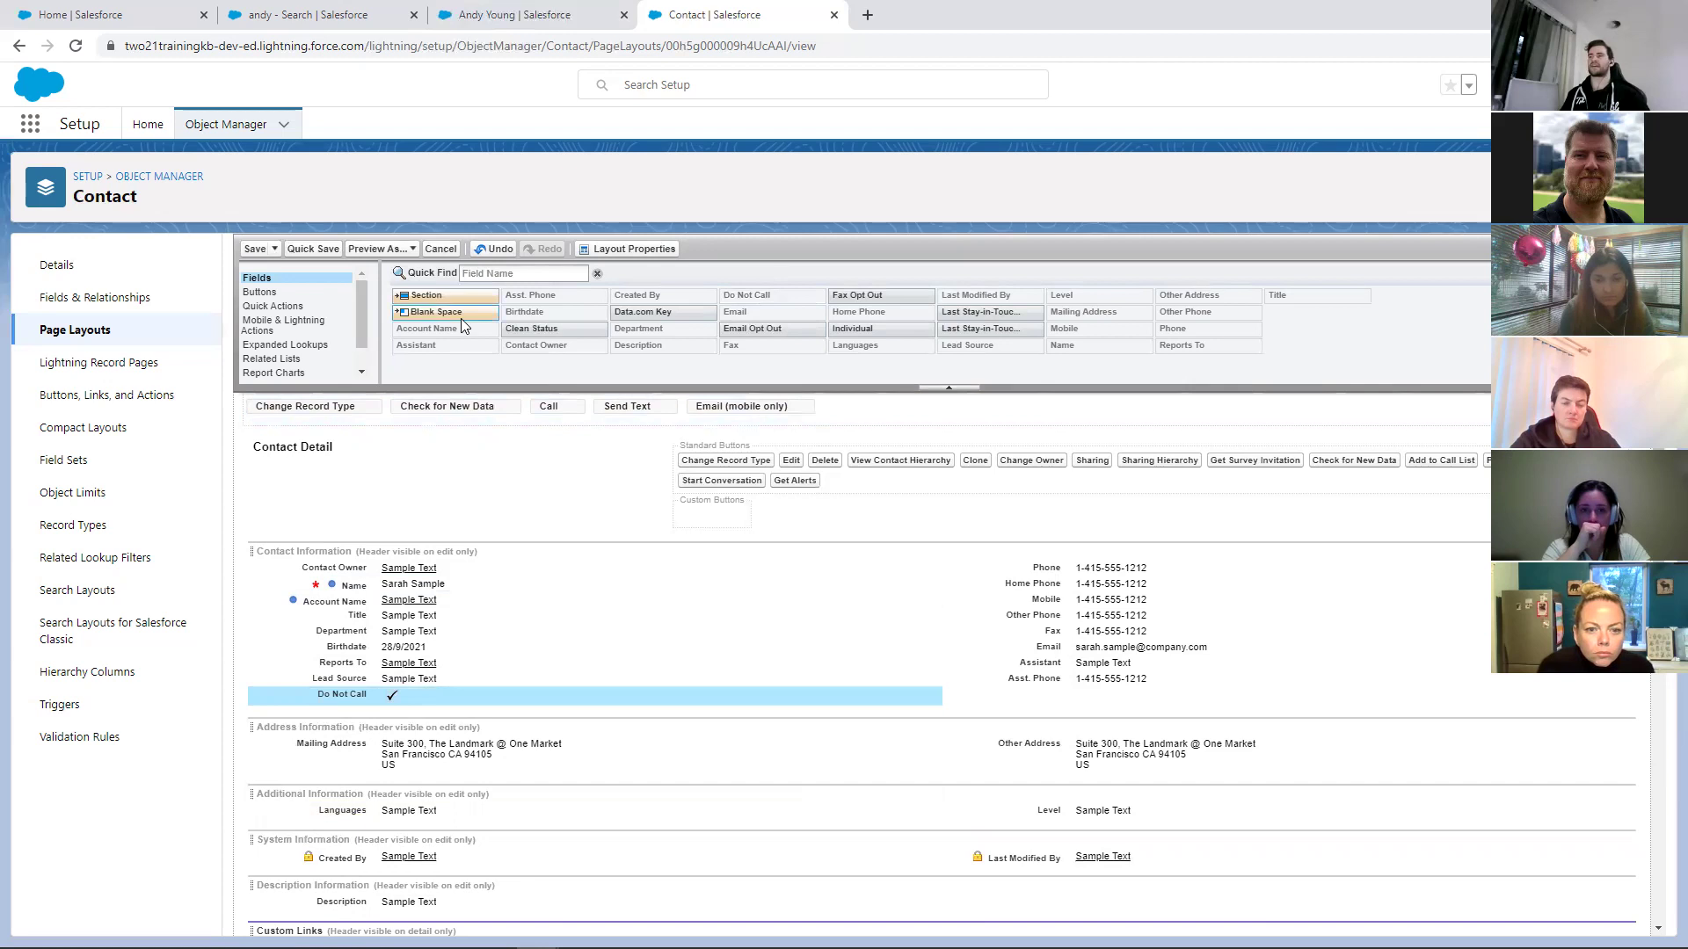
left_click_drag(439, 294, 360, 711)
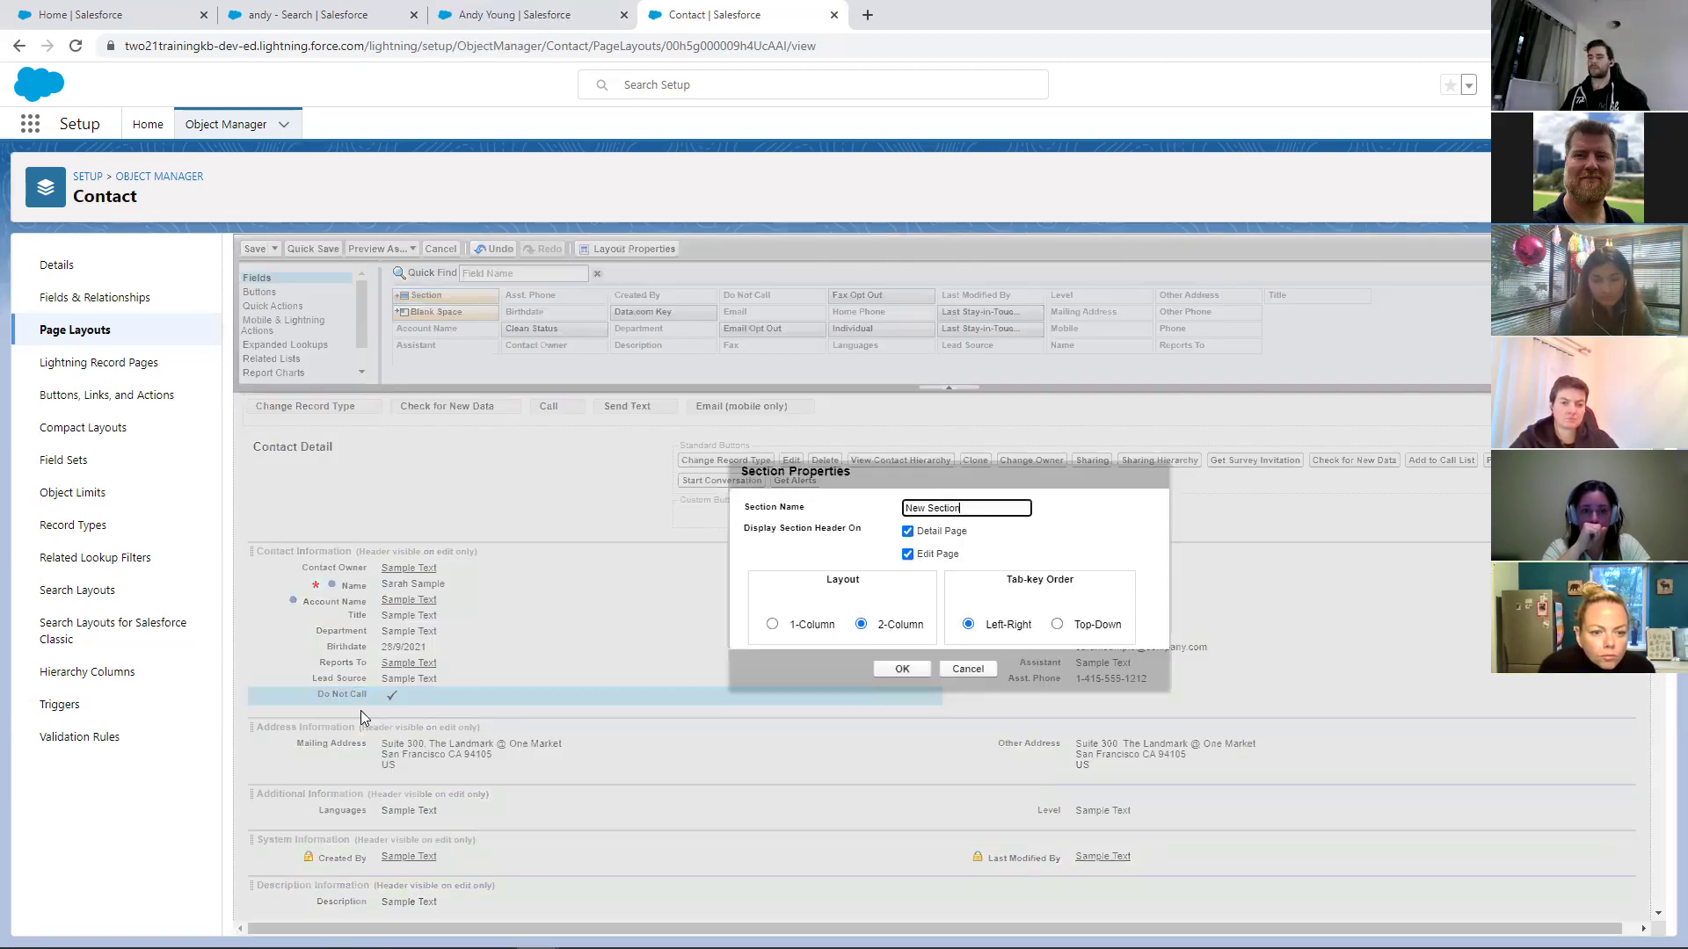
left_click_drag(965, 509, 909, 514)
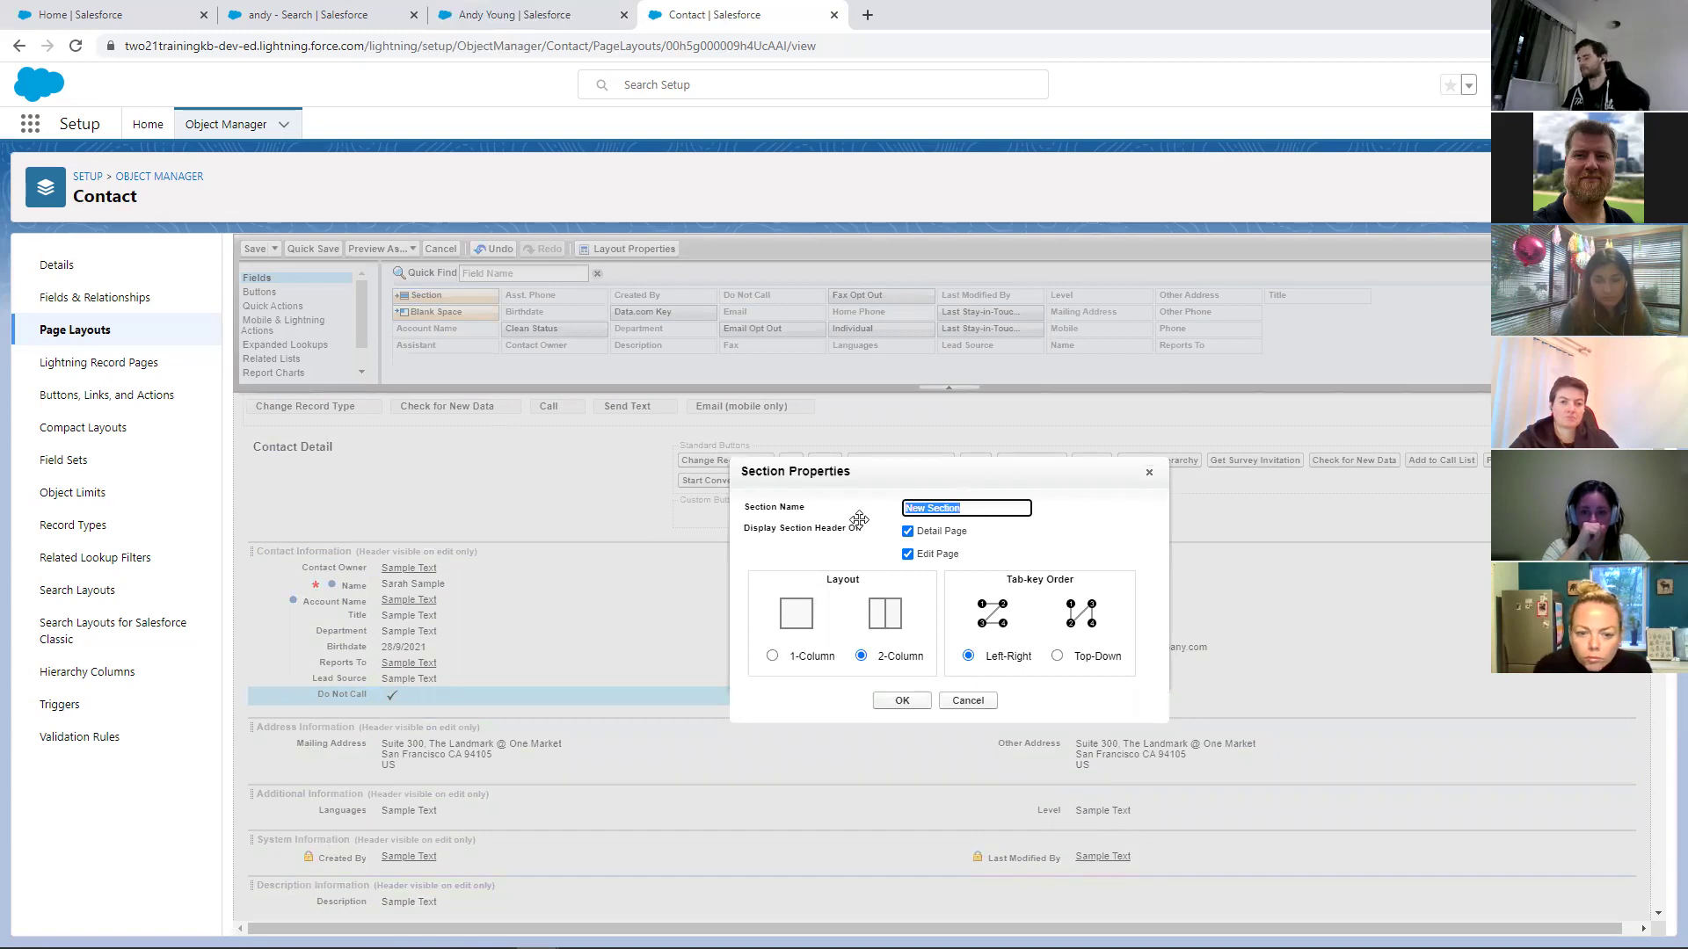
type("Test")
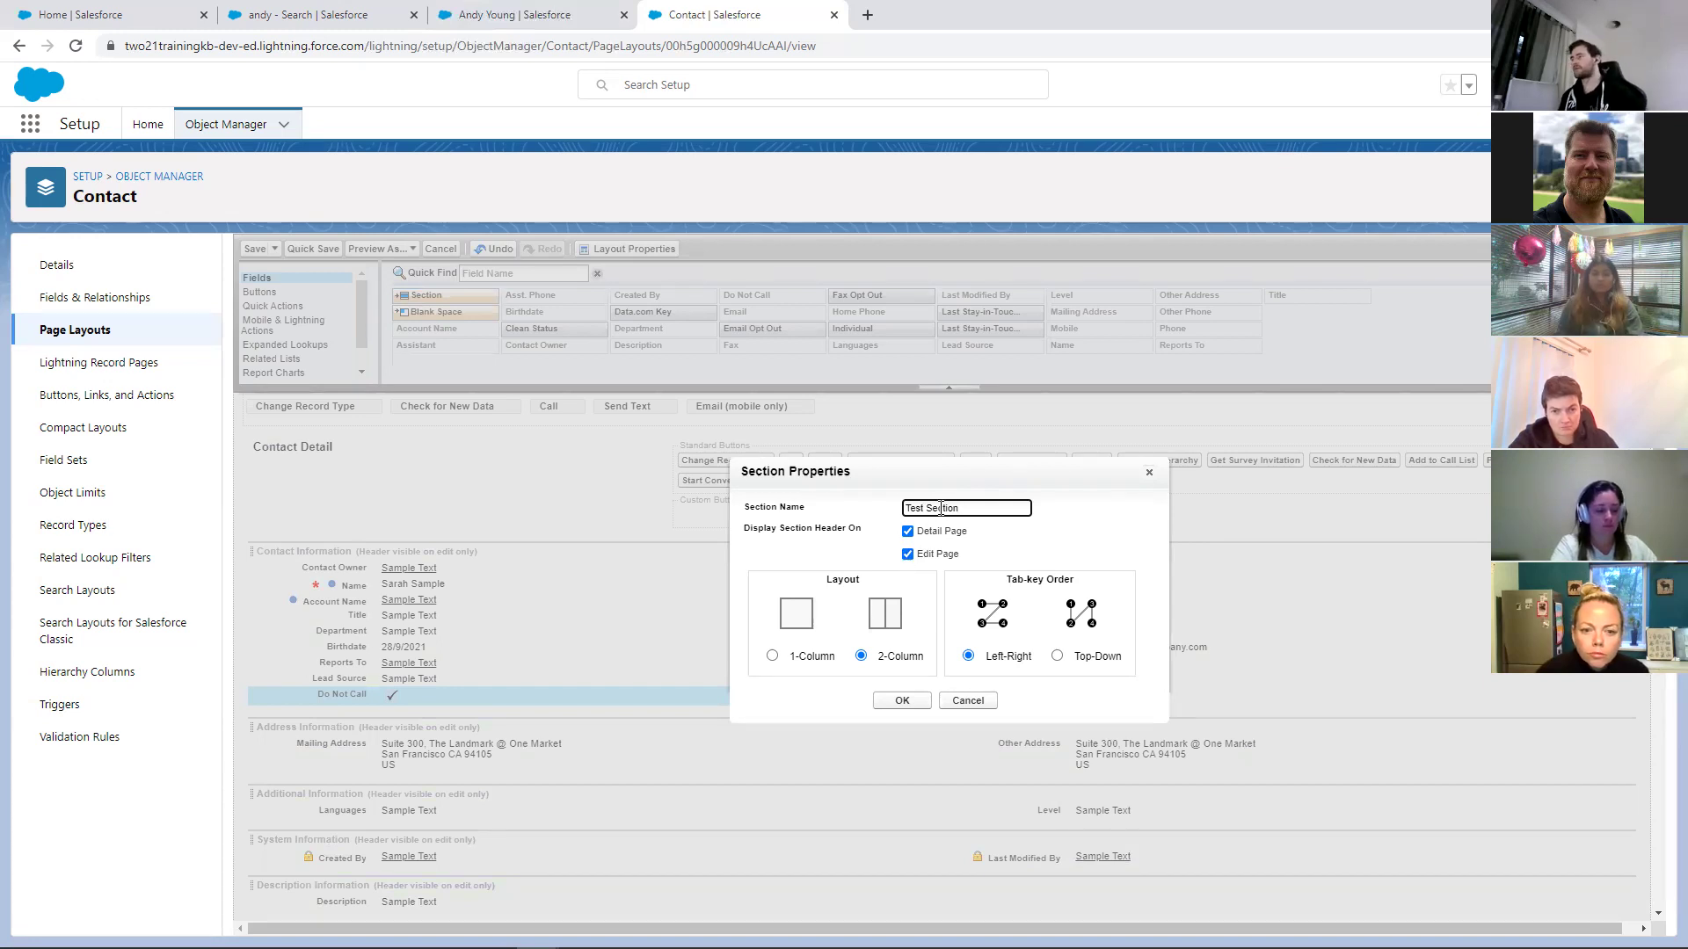
left_click_drag(978, 501, 914, 460)
type("F")
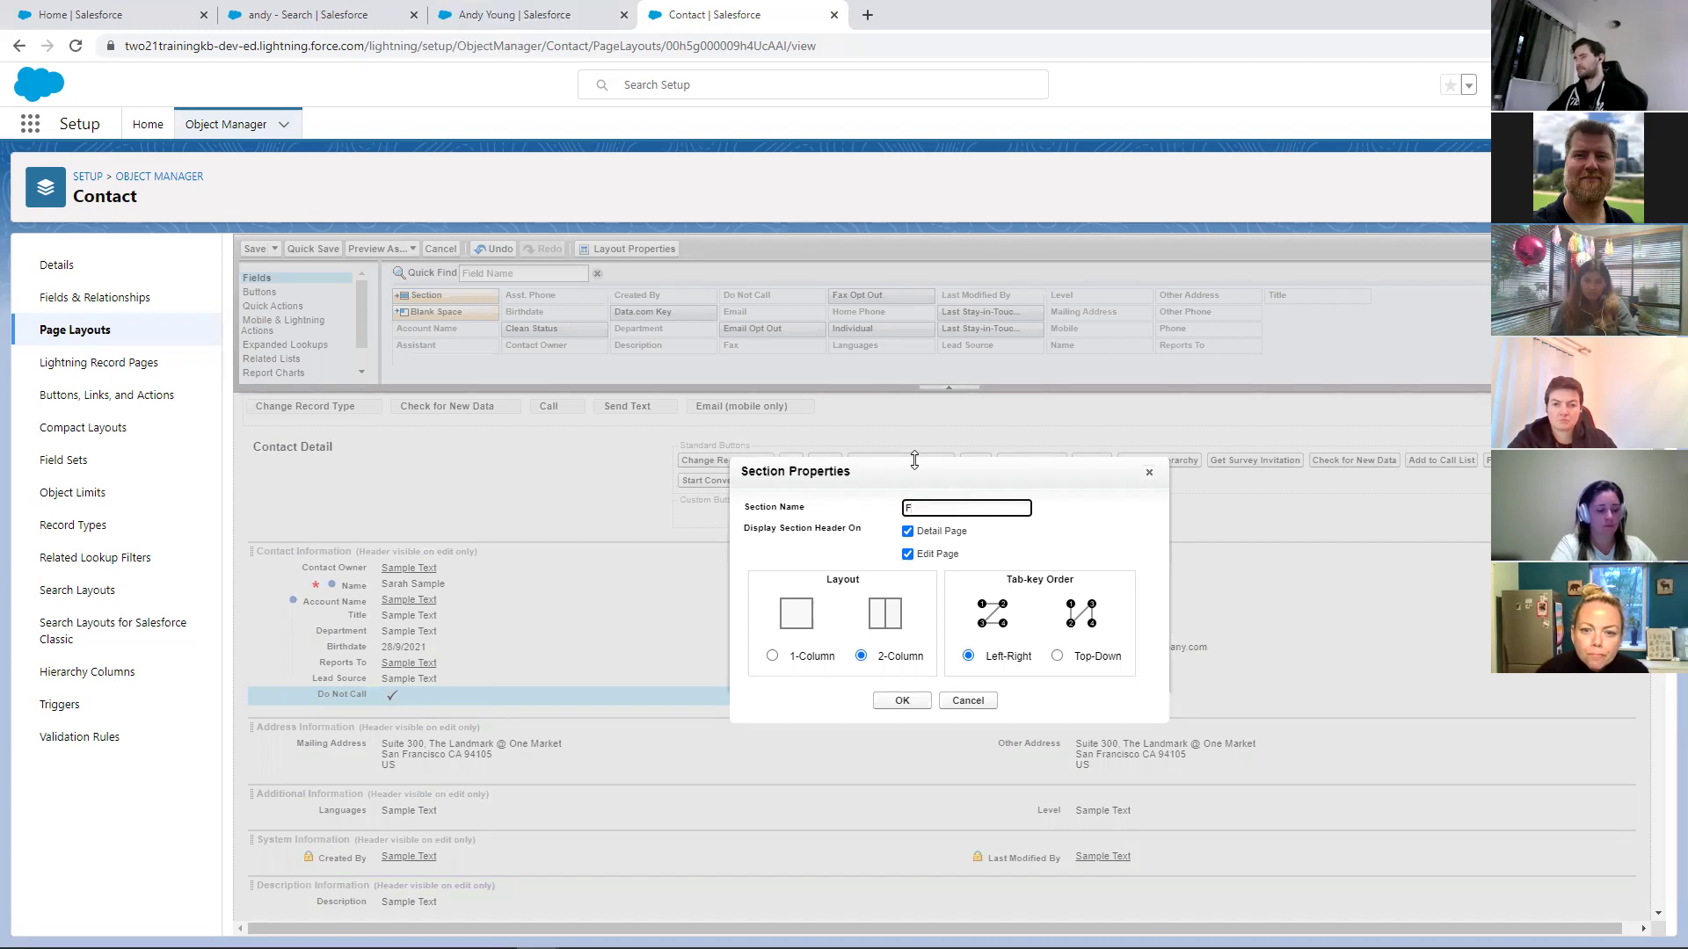
type("ill in these fields")
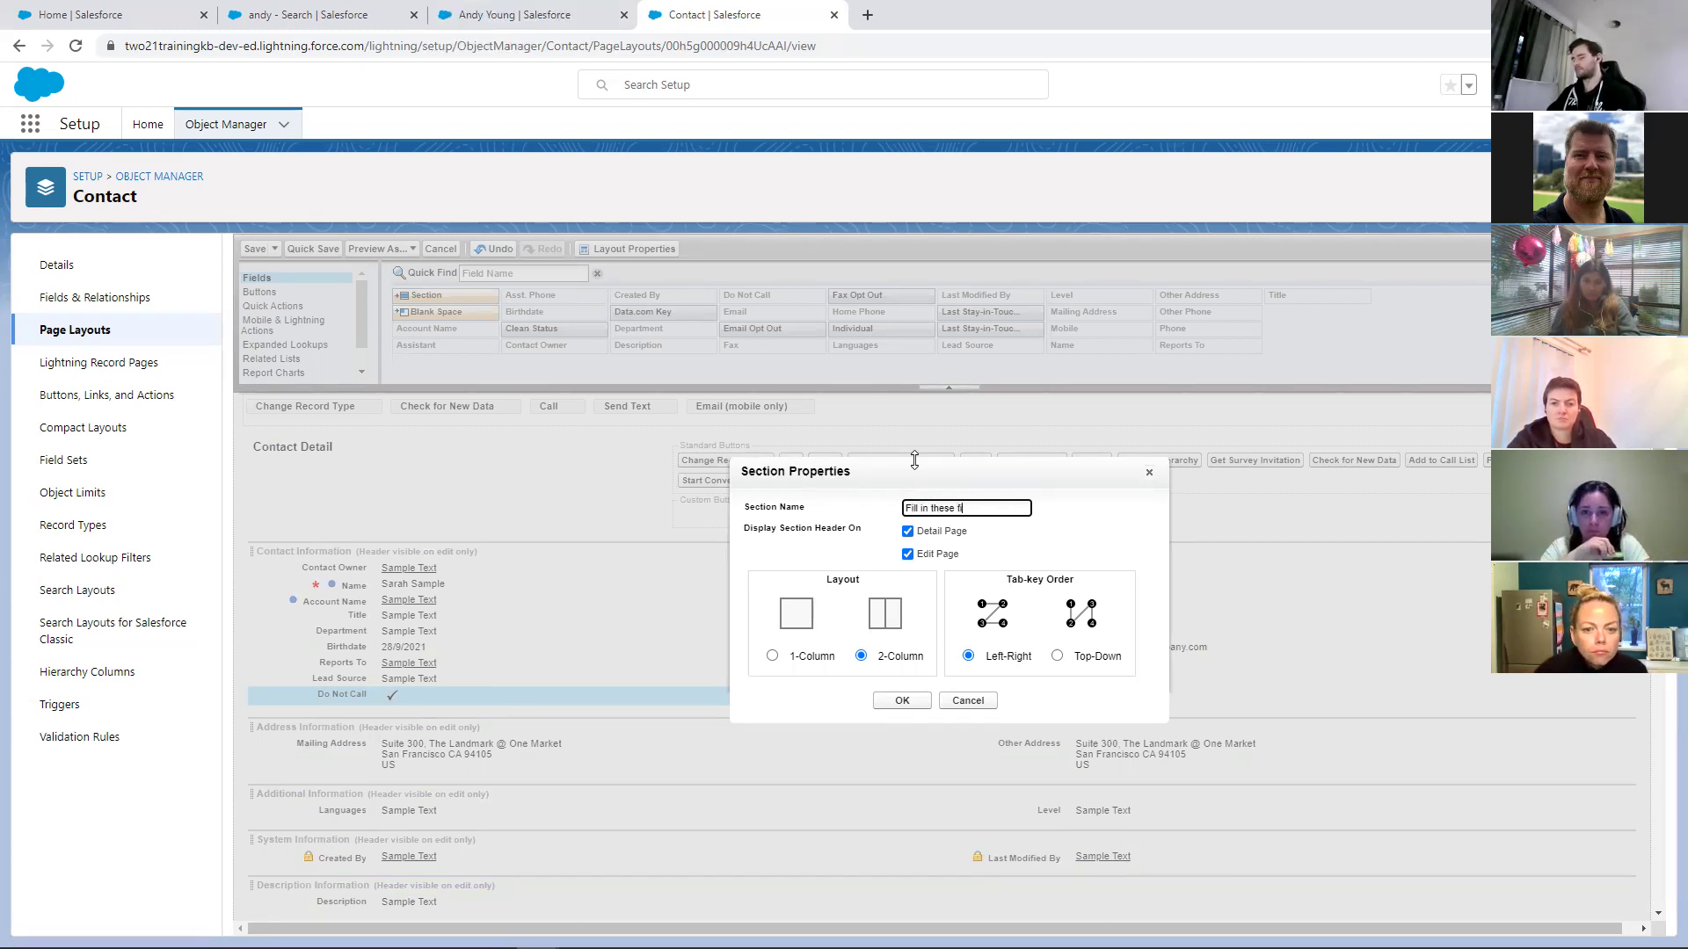
left_click(897, 706)
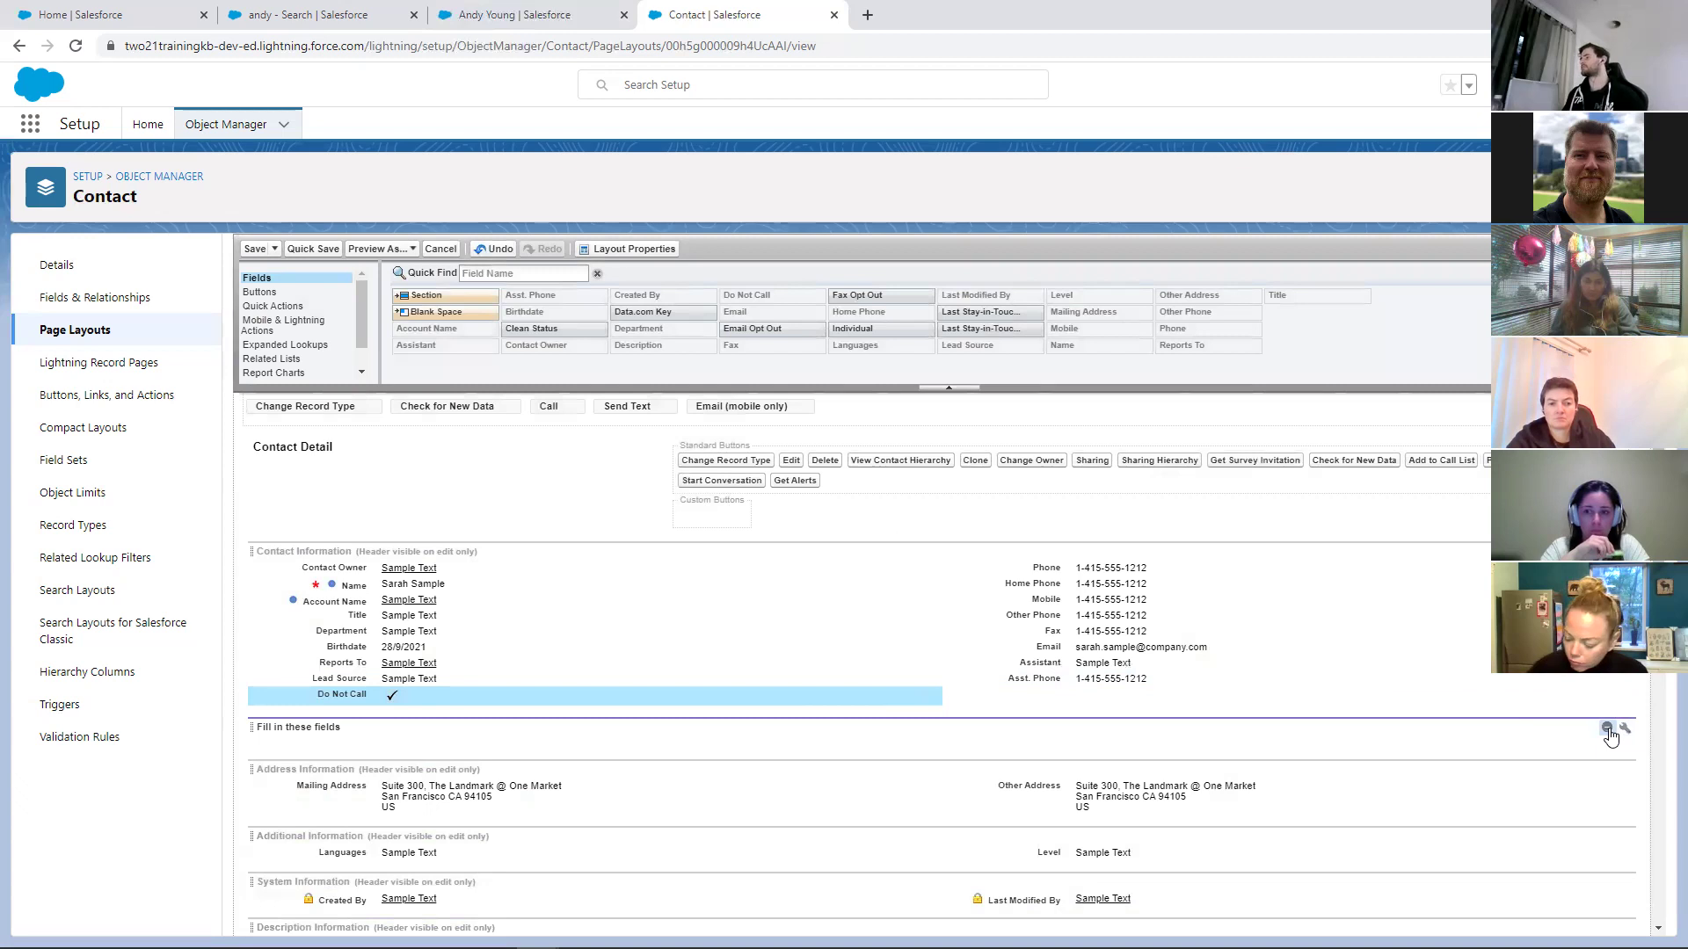
Hide the "Fill in these fields" section header on the detail page and remove the Do Not Call field from the layout
left_click(1621, 731)
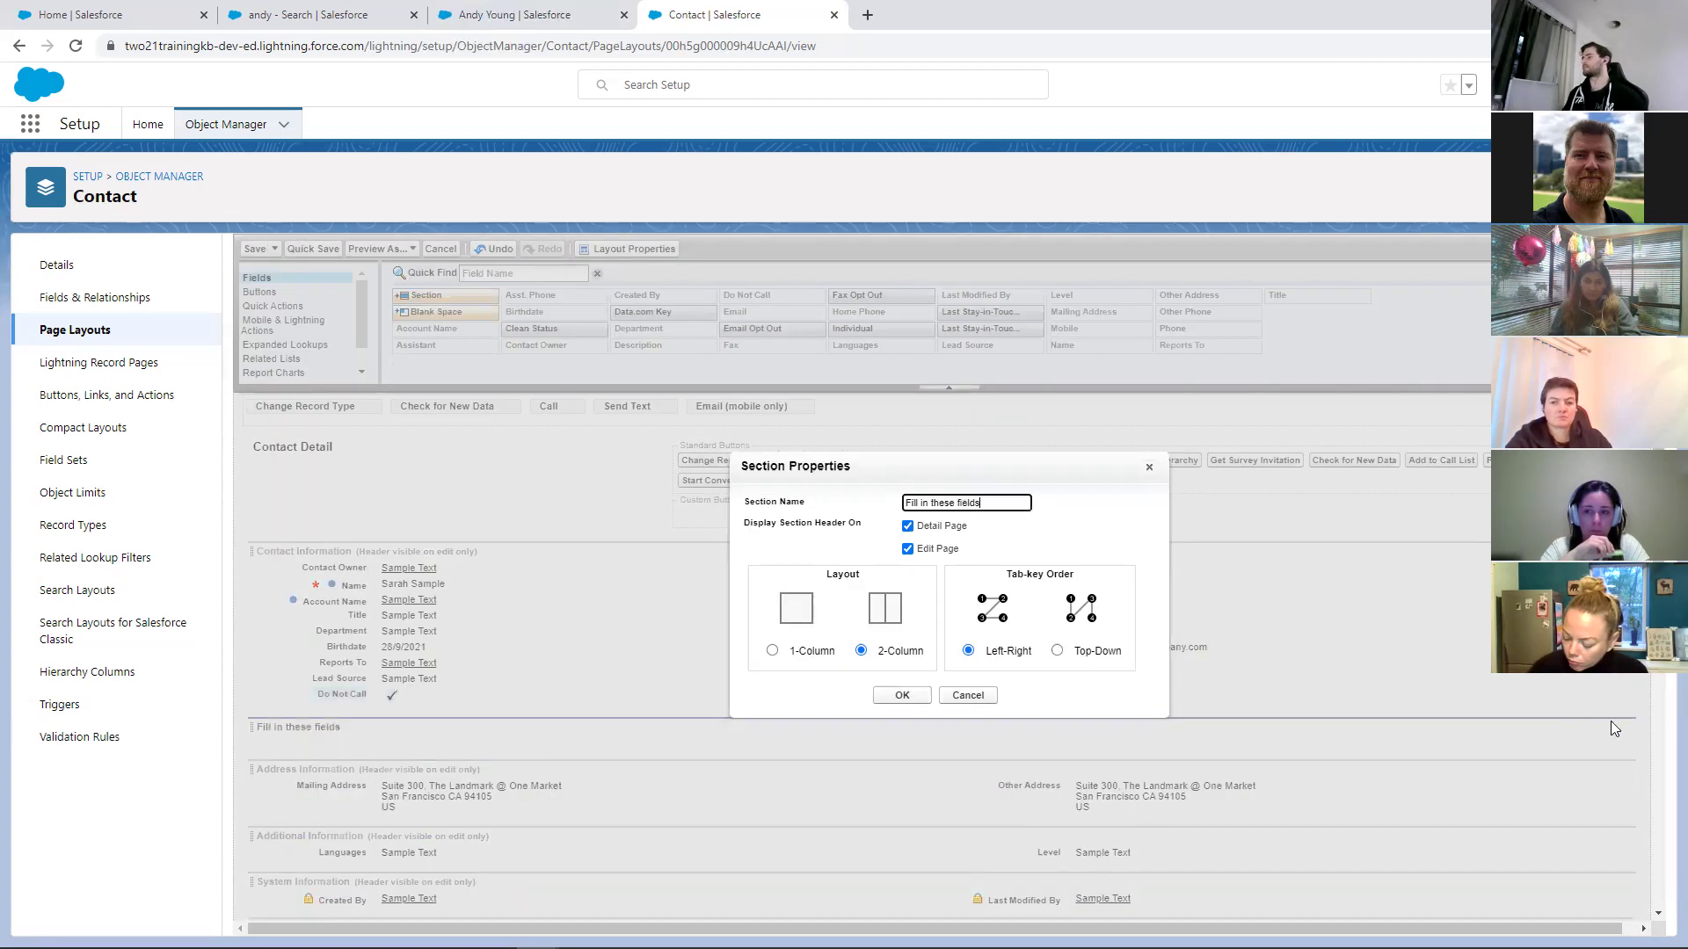
left_click(907, 526)
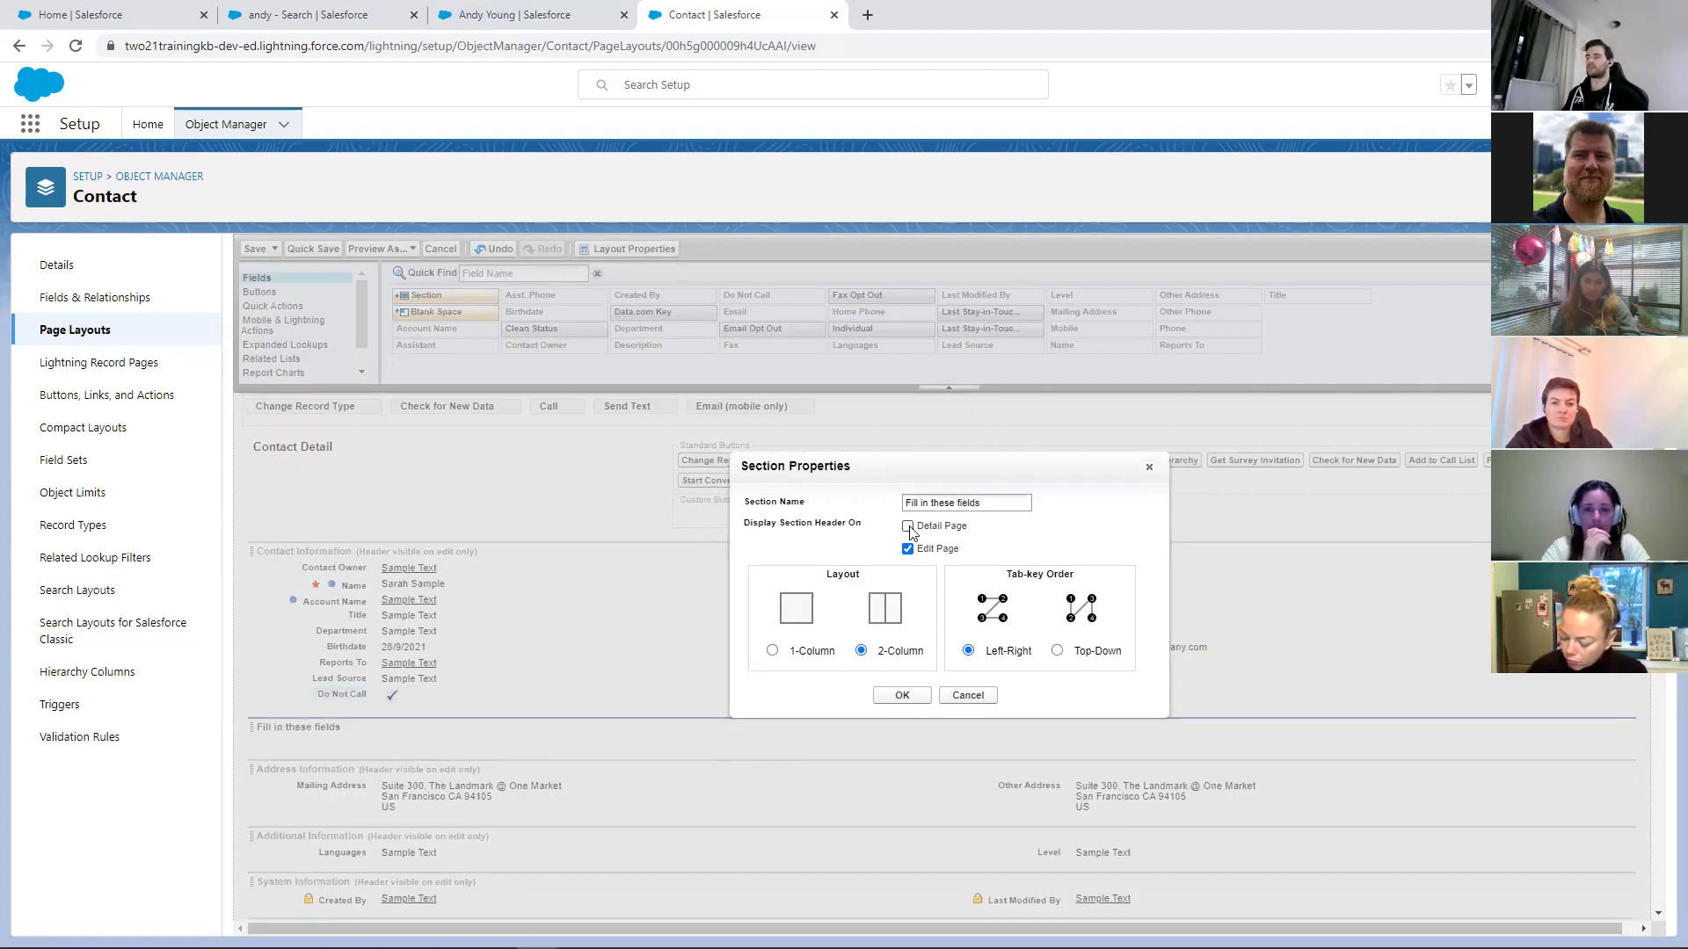
left_click(898, 697)
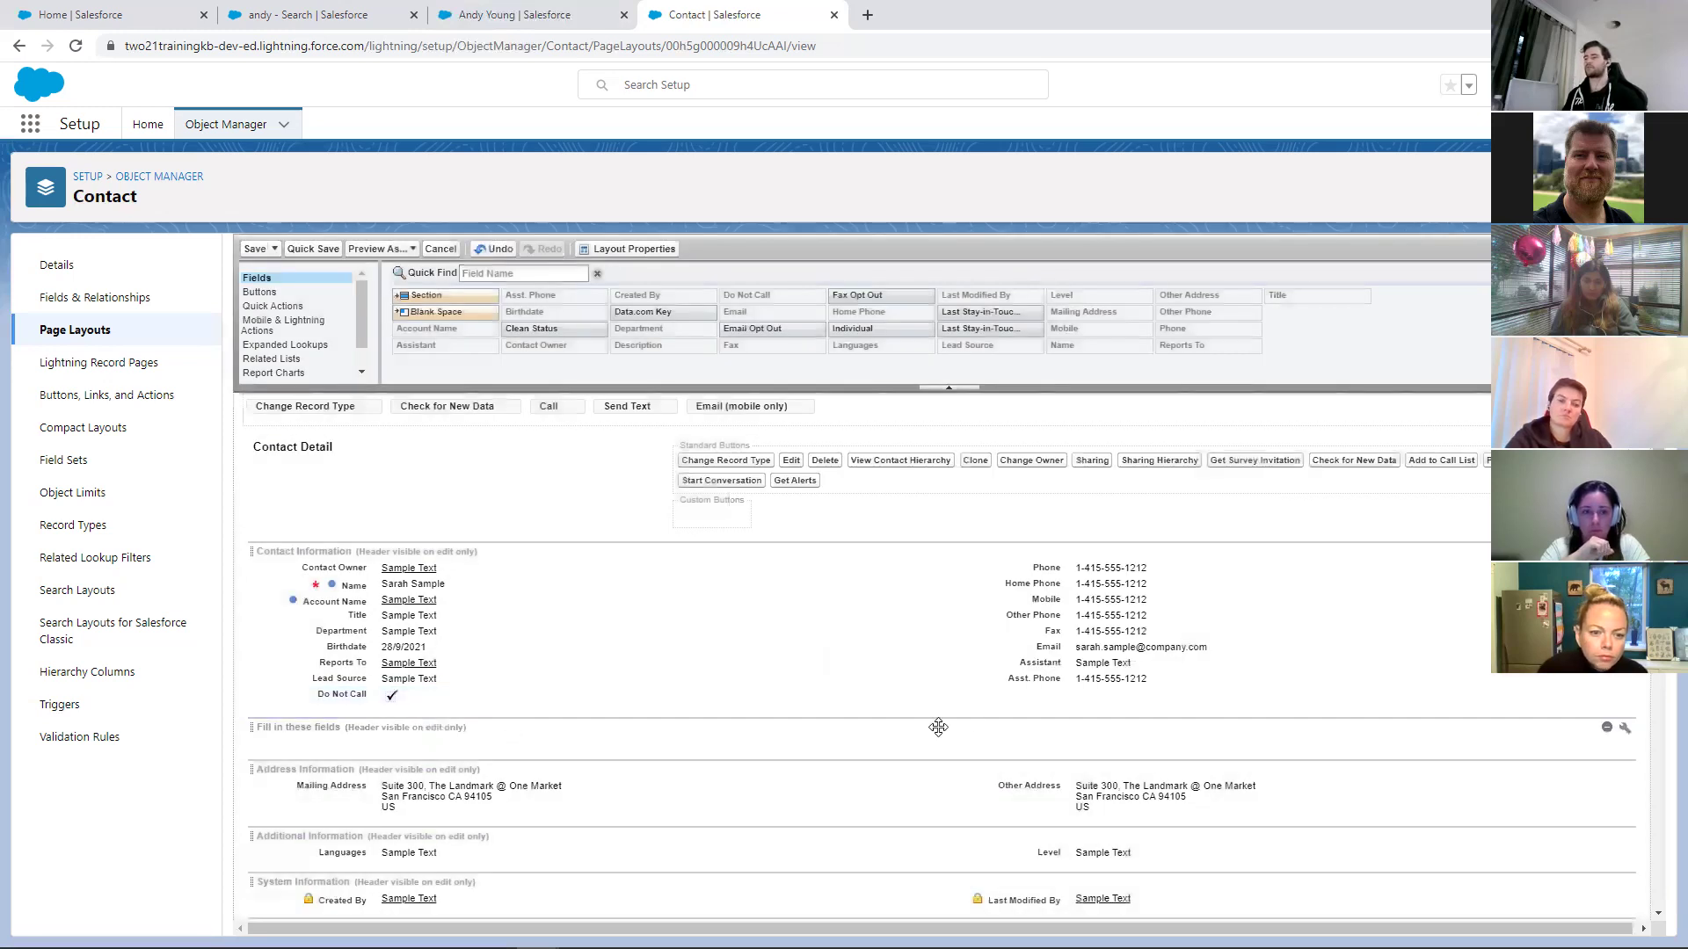
left_click(915, 696)
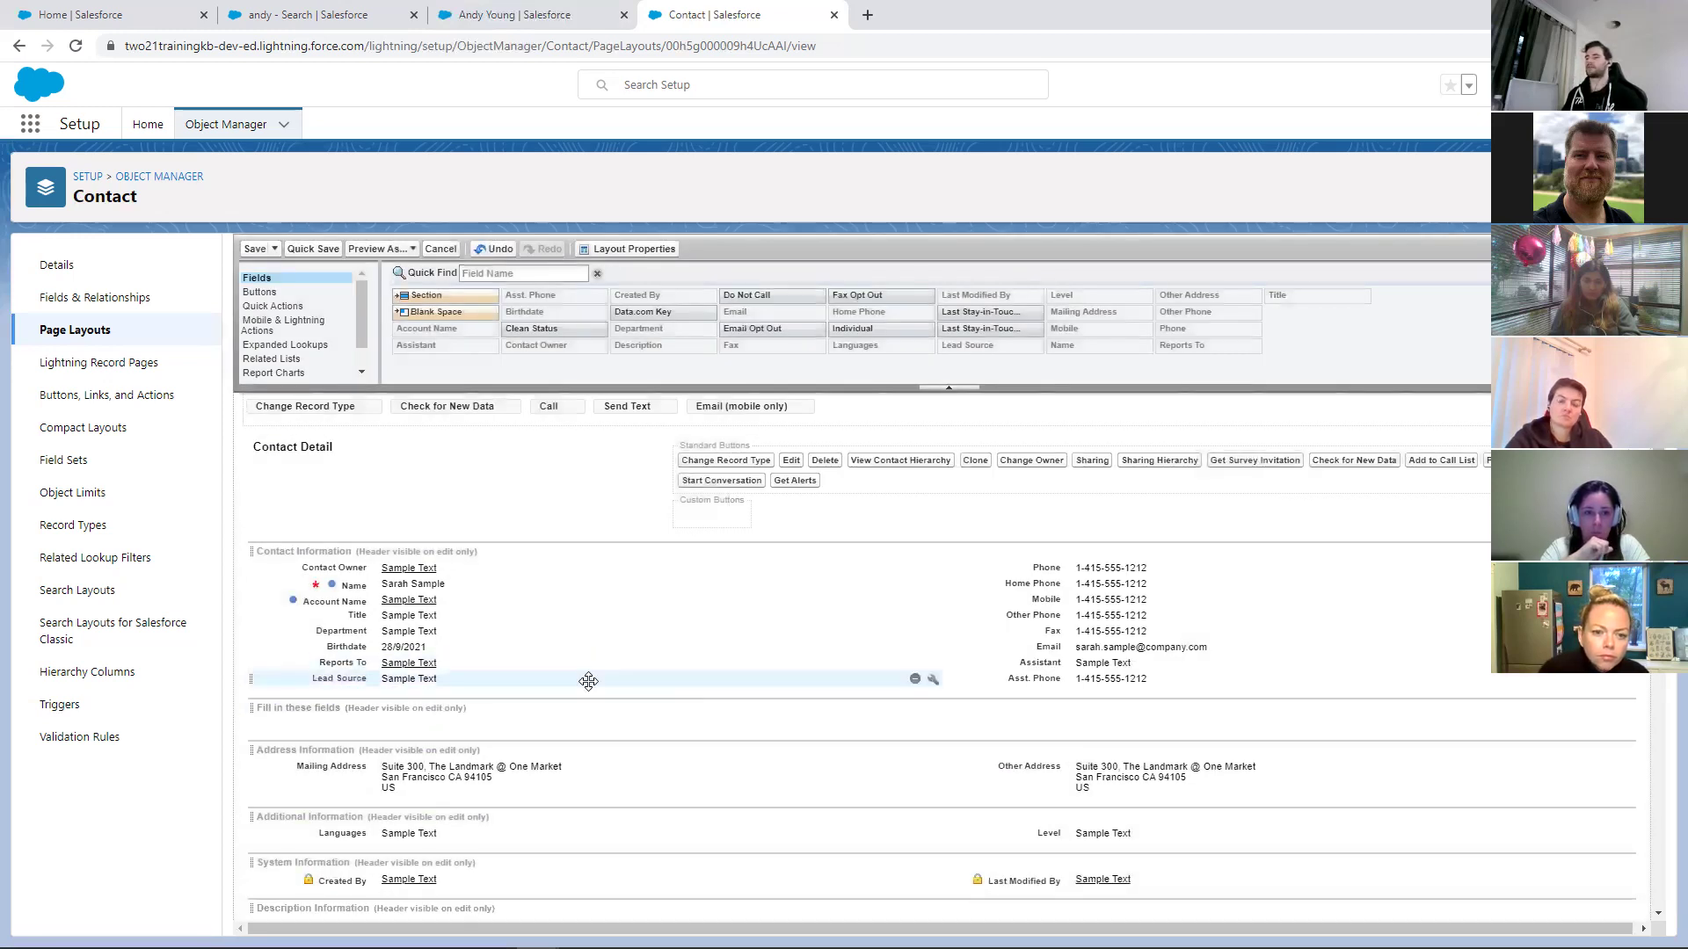
Move Lead Source, Department, Asst. Phone and Assistant into the "Fill in these fields" section and save the layout
left_click_drag(574, 688, 576, 721)
left_click_drag(527, 631, 527, 708)
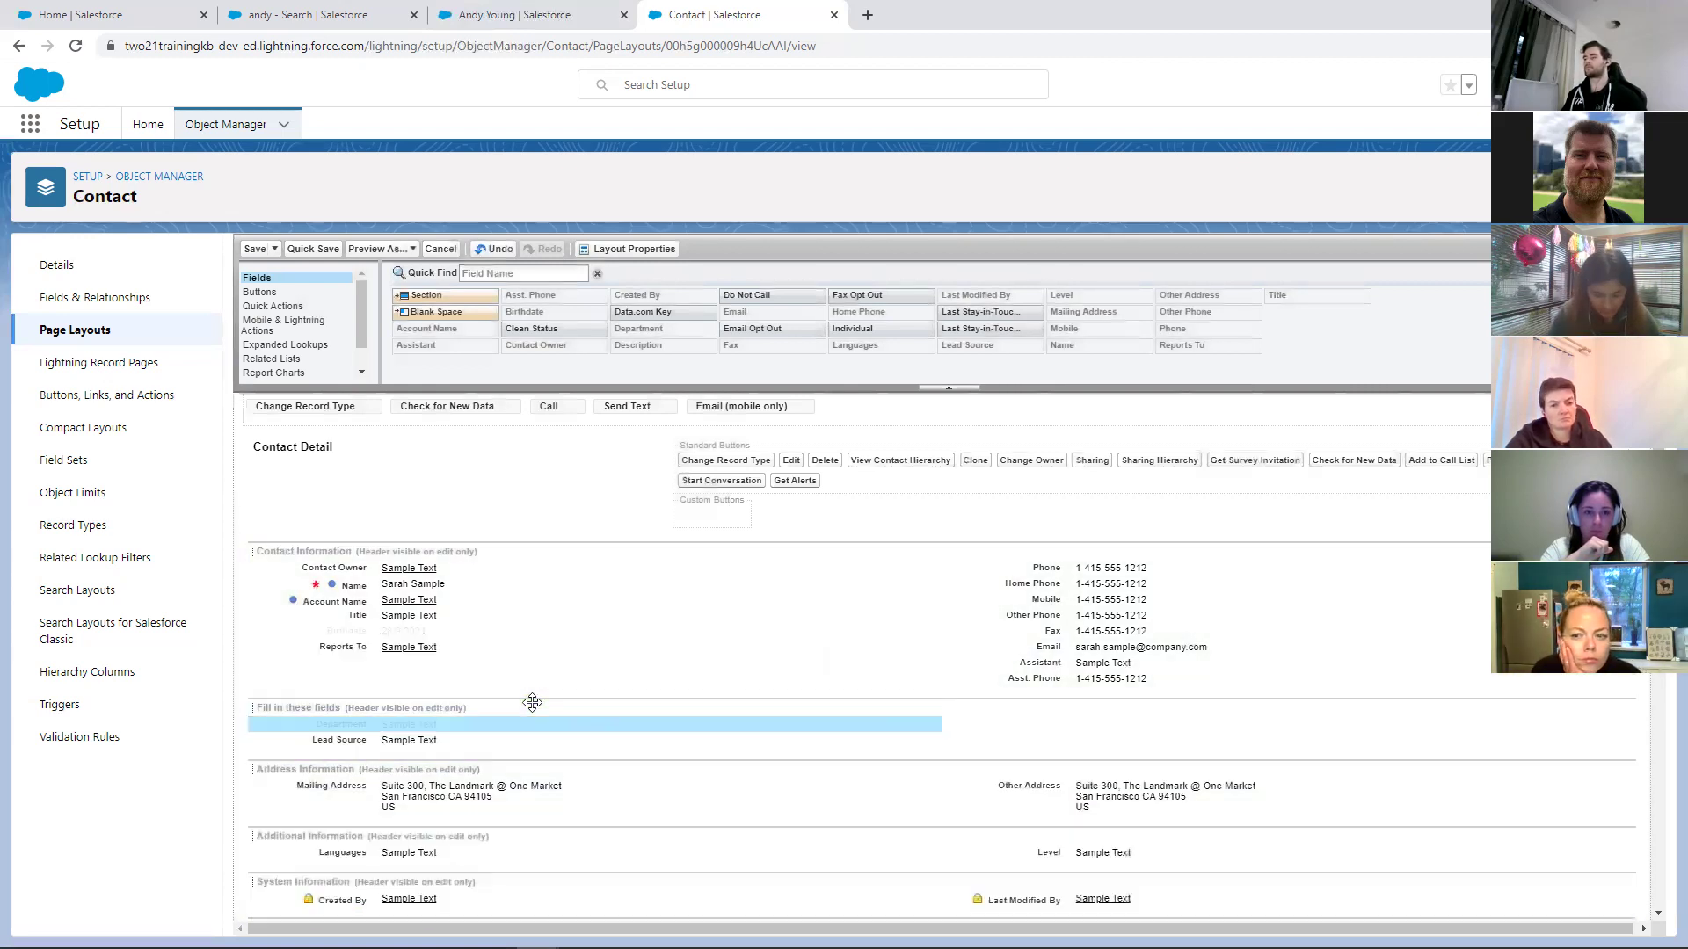
mouse_move(1074, 679)
left_mouse_down()
mouse_move(1058, 733)
mouse_move(1066, 700)
left_mouse_up()
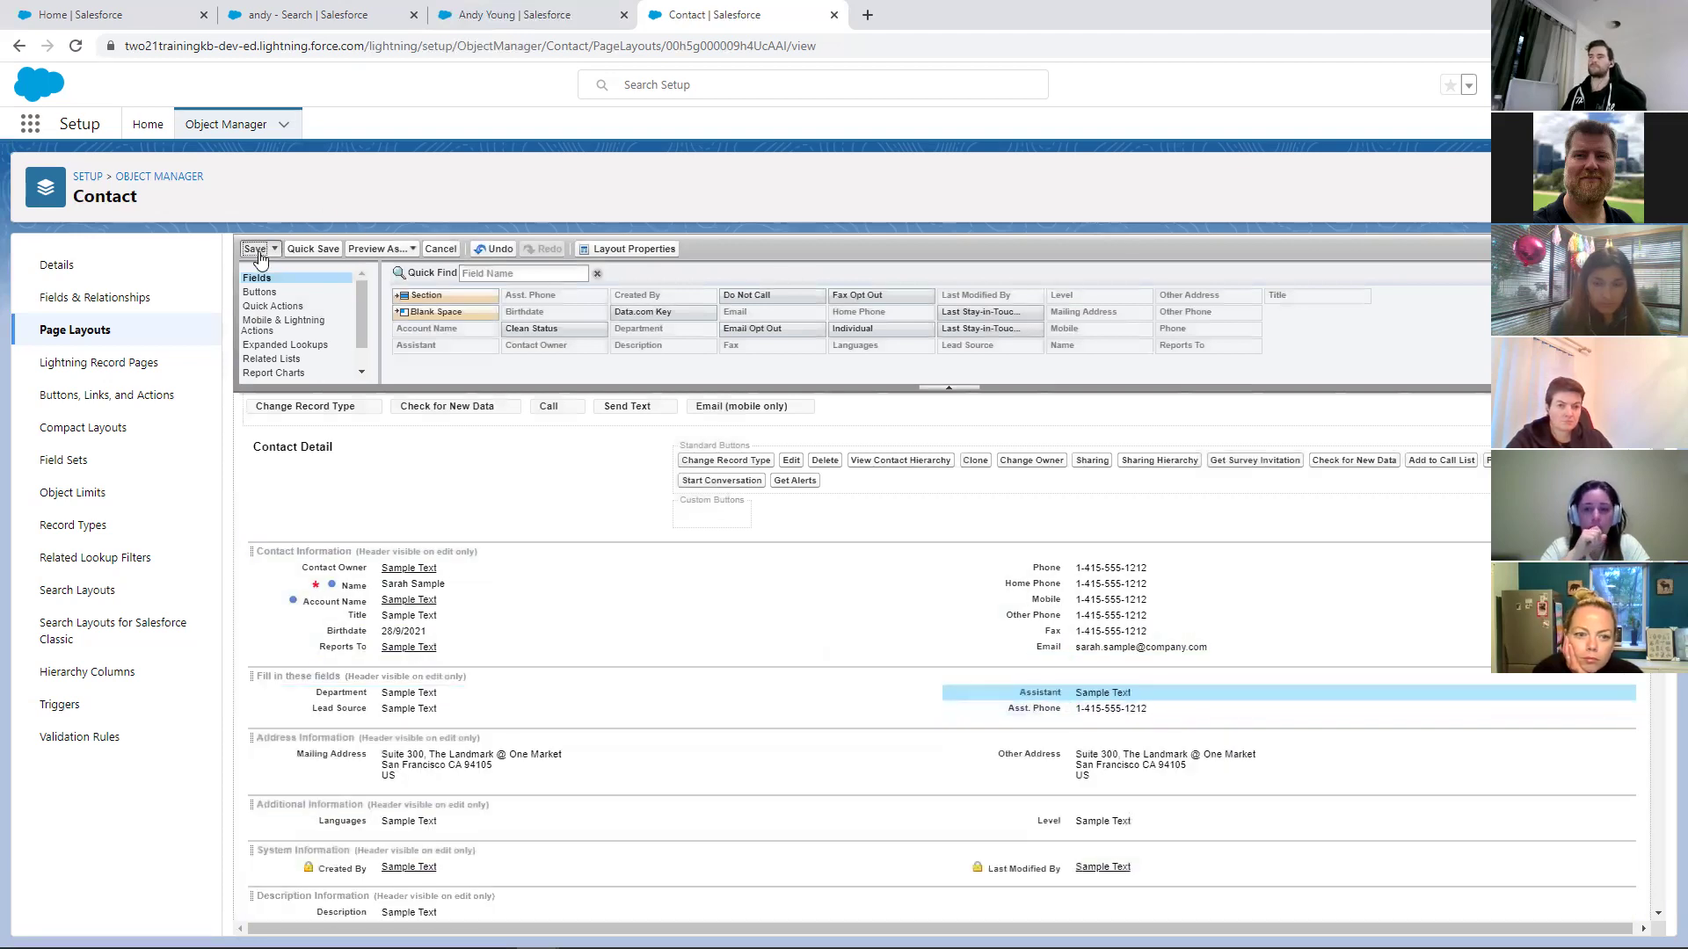
left_click(257, 249)
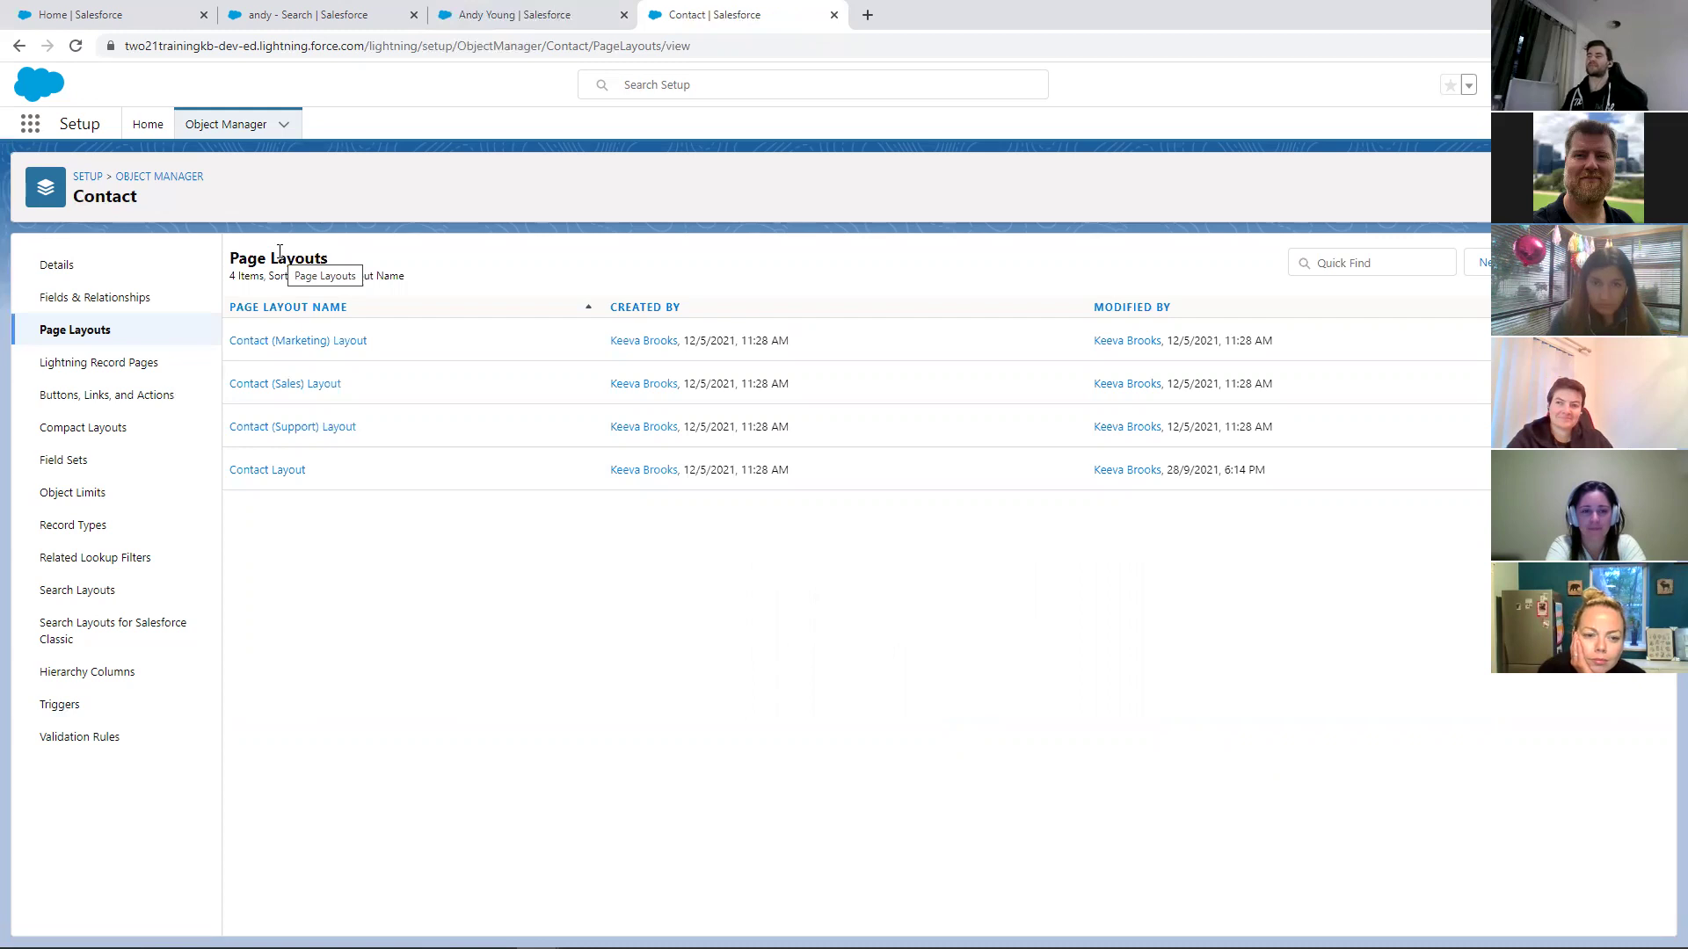
left_click(284, 16)
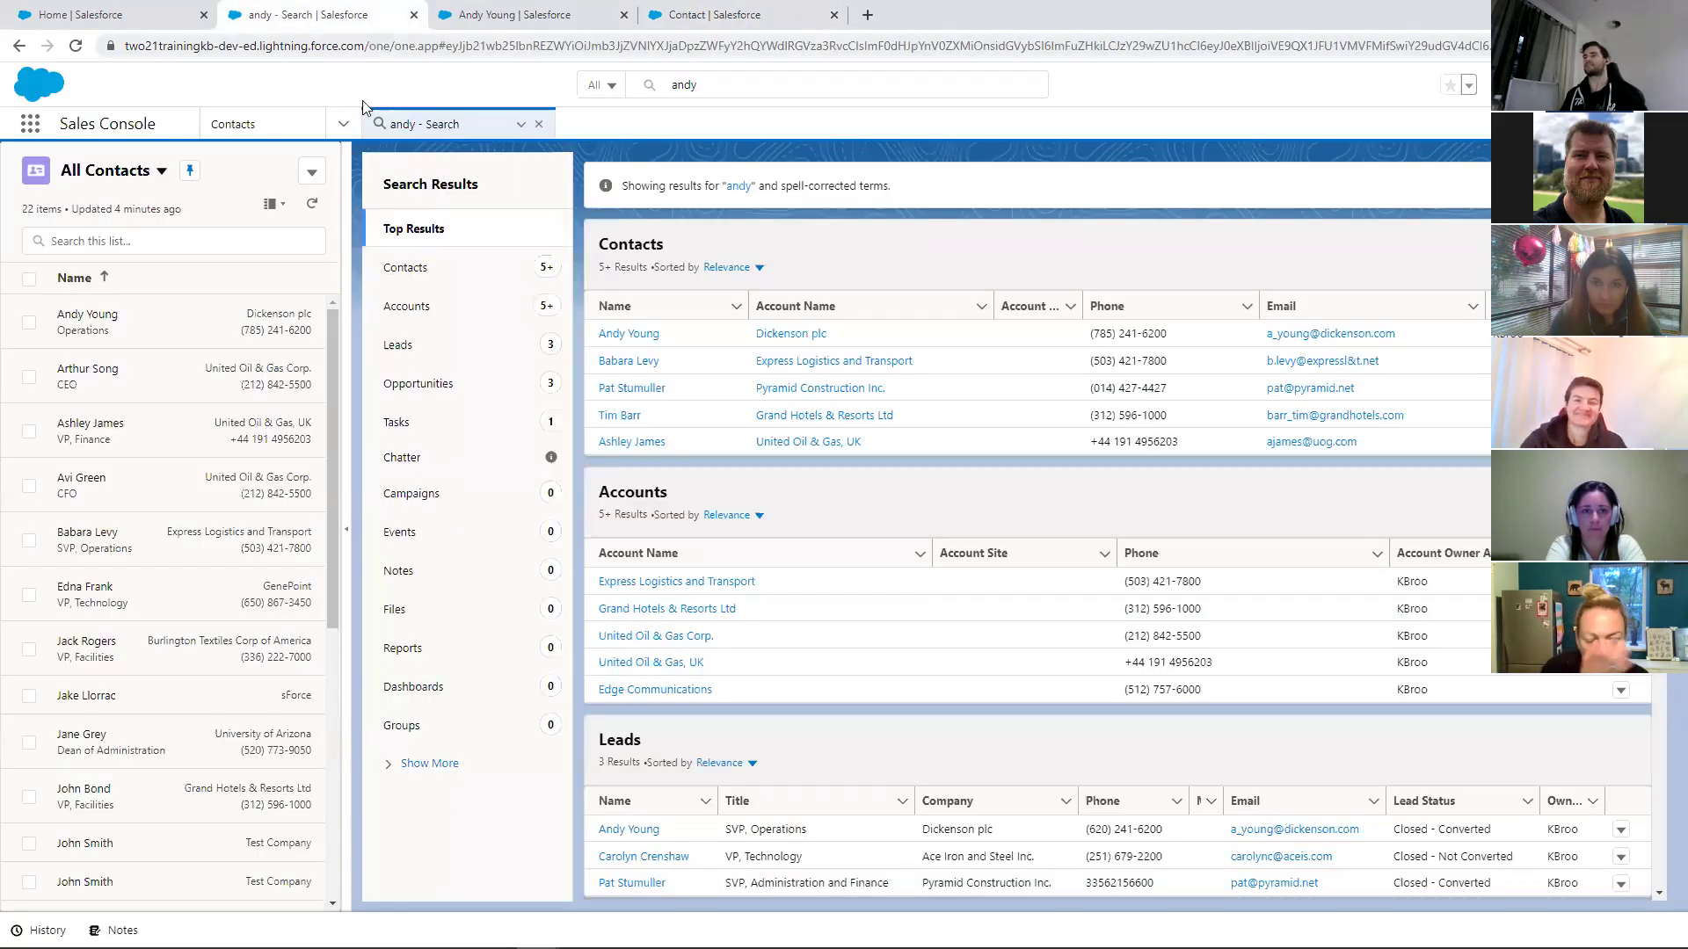
left_click(617, 335)
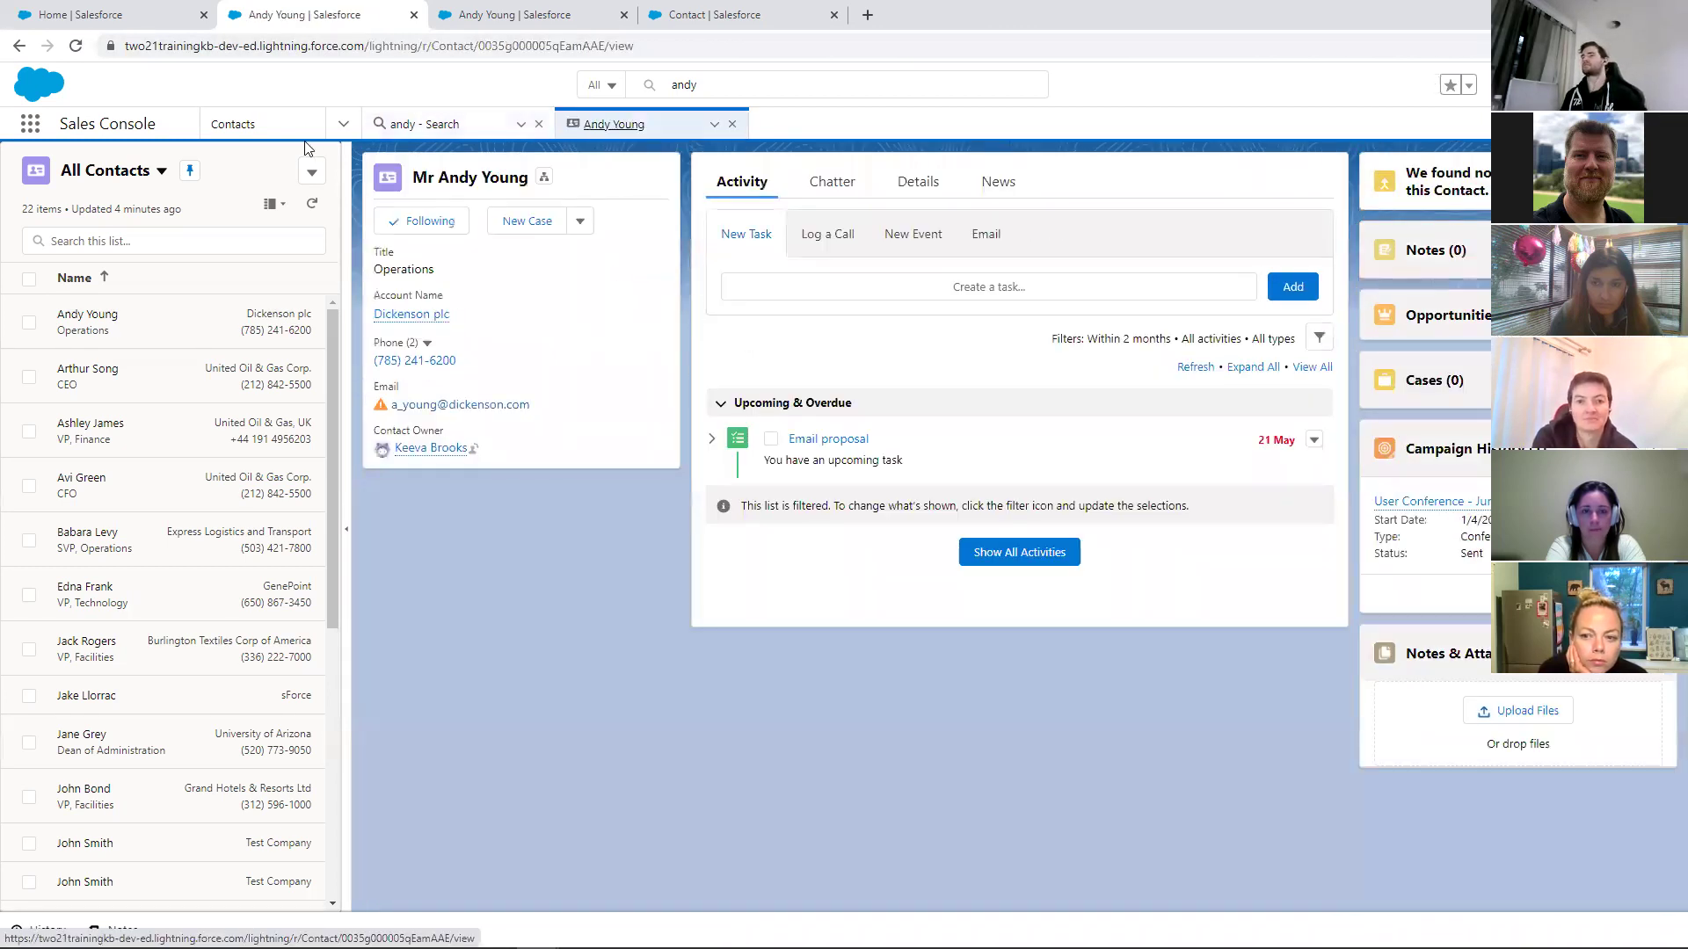
left_click(414, 15)
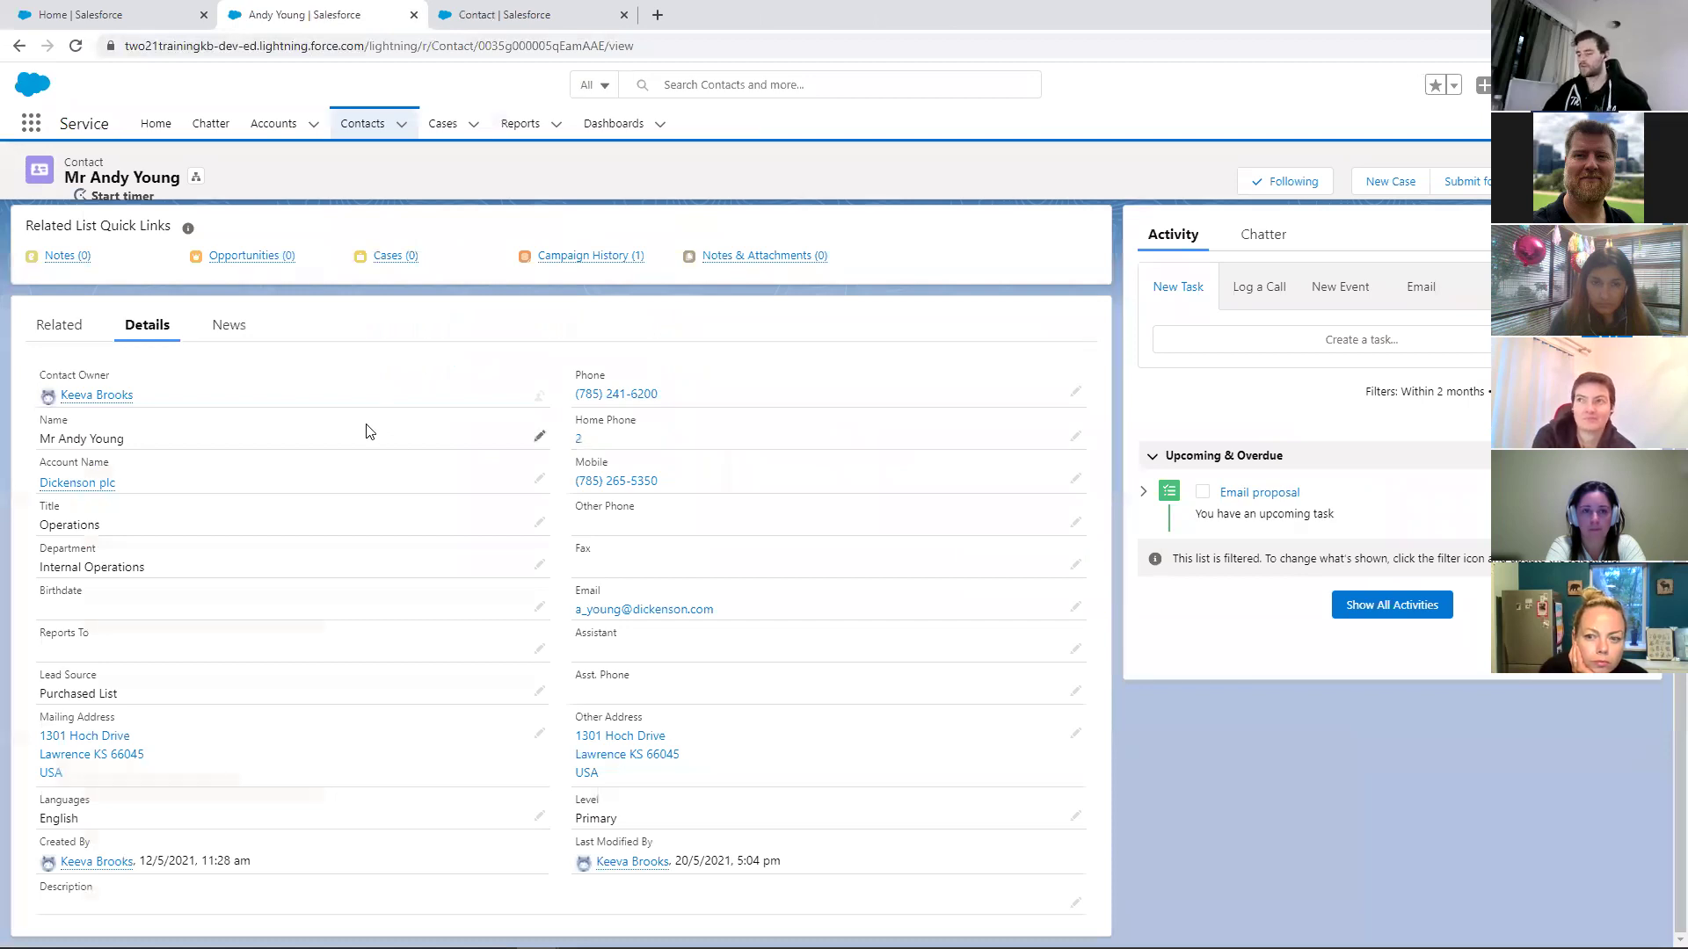
Reload the contact's record in the Service app and review the field arrangement in its details
key("F5")
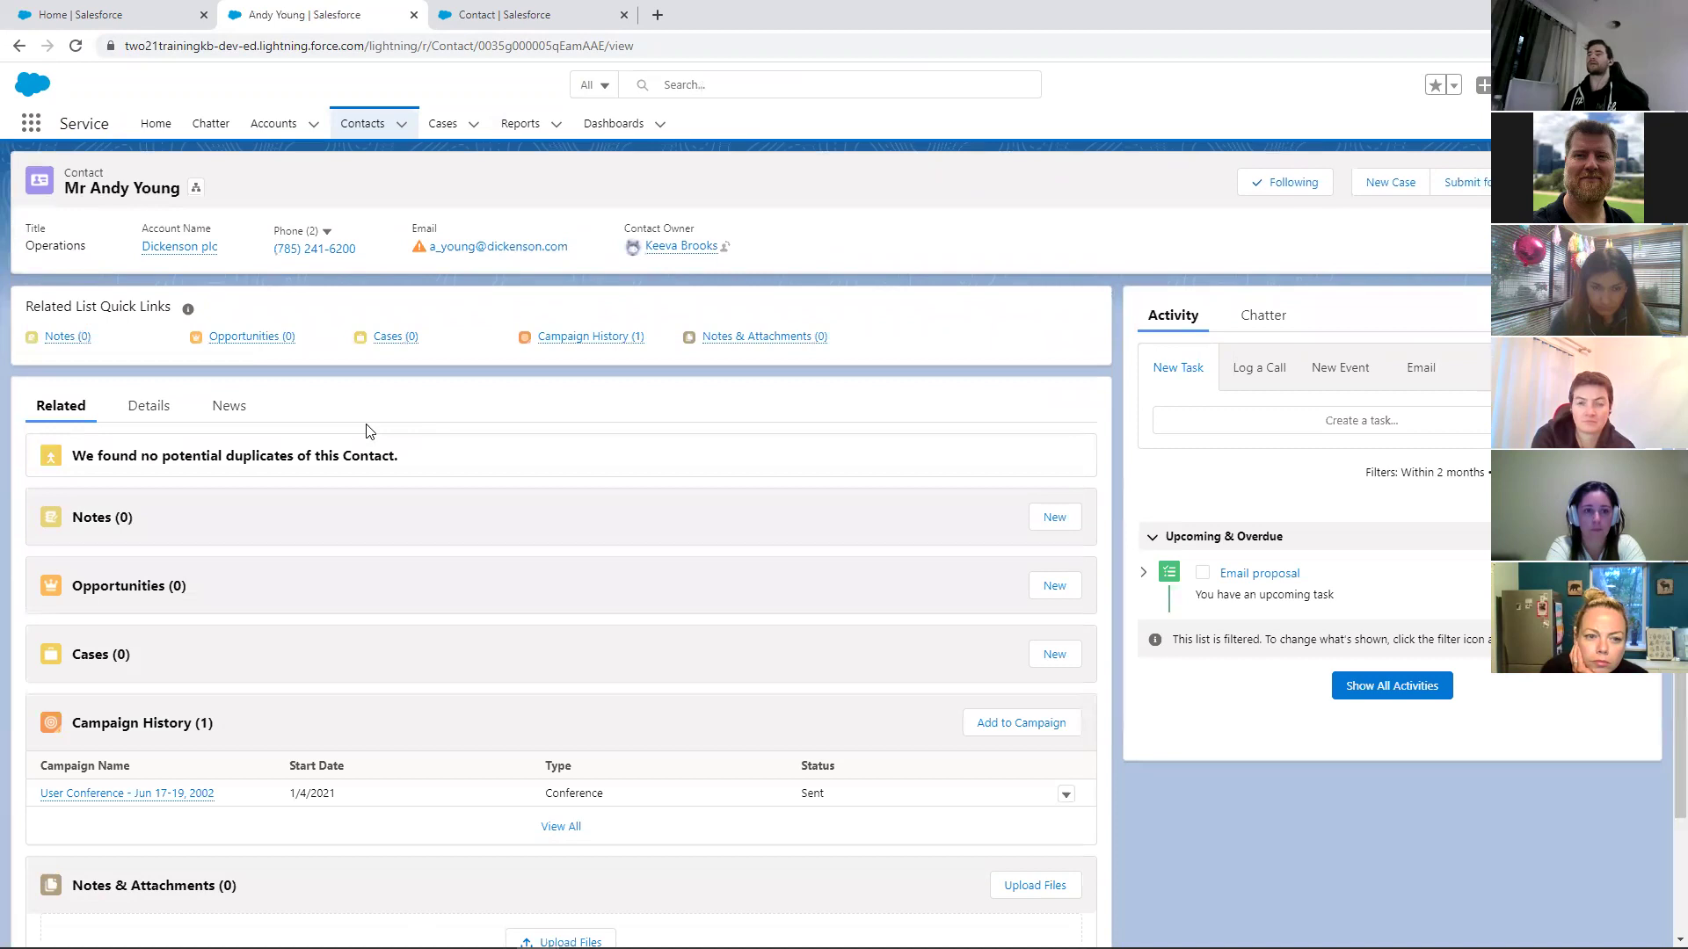
left_click(153, 420)
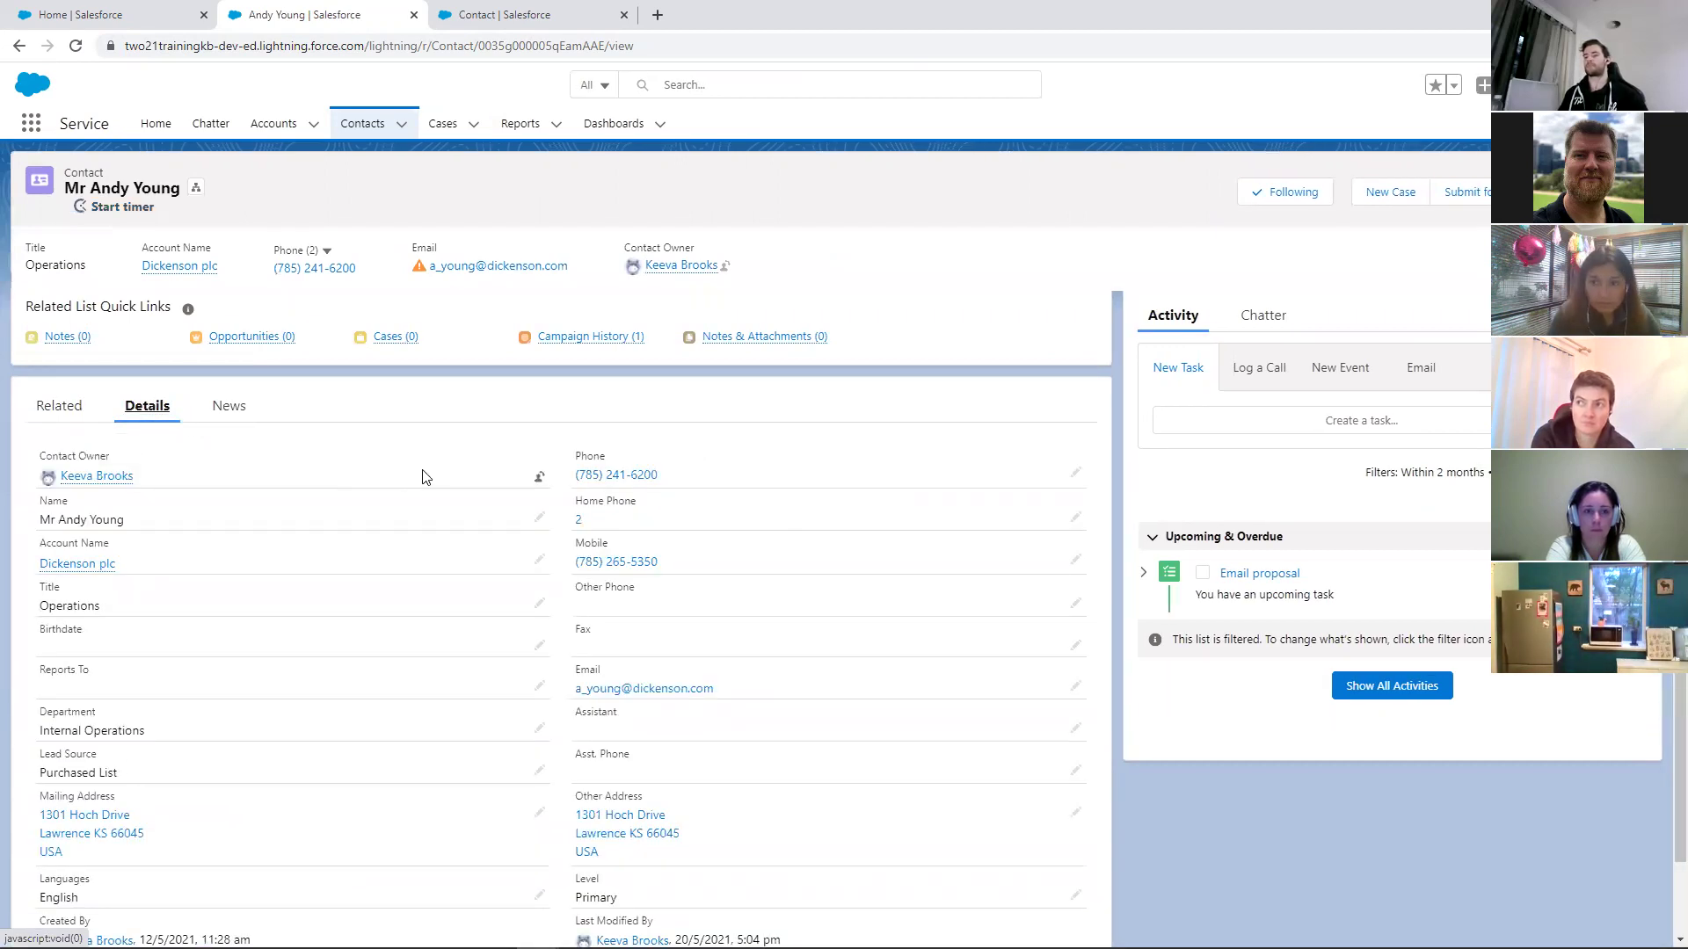
scroll(455, 463, "down", 1)
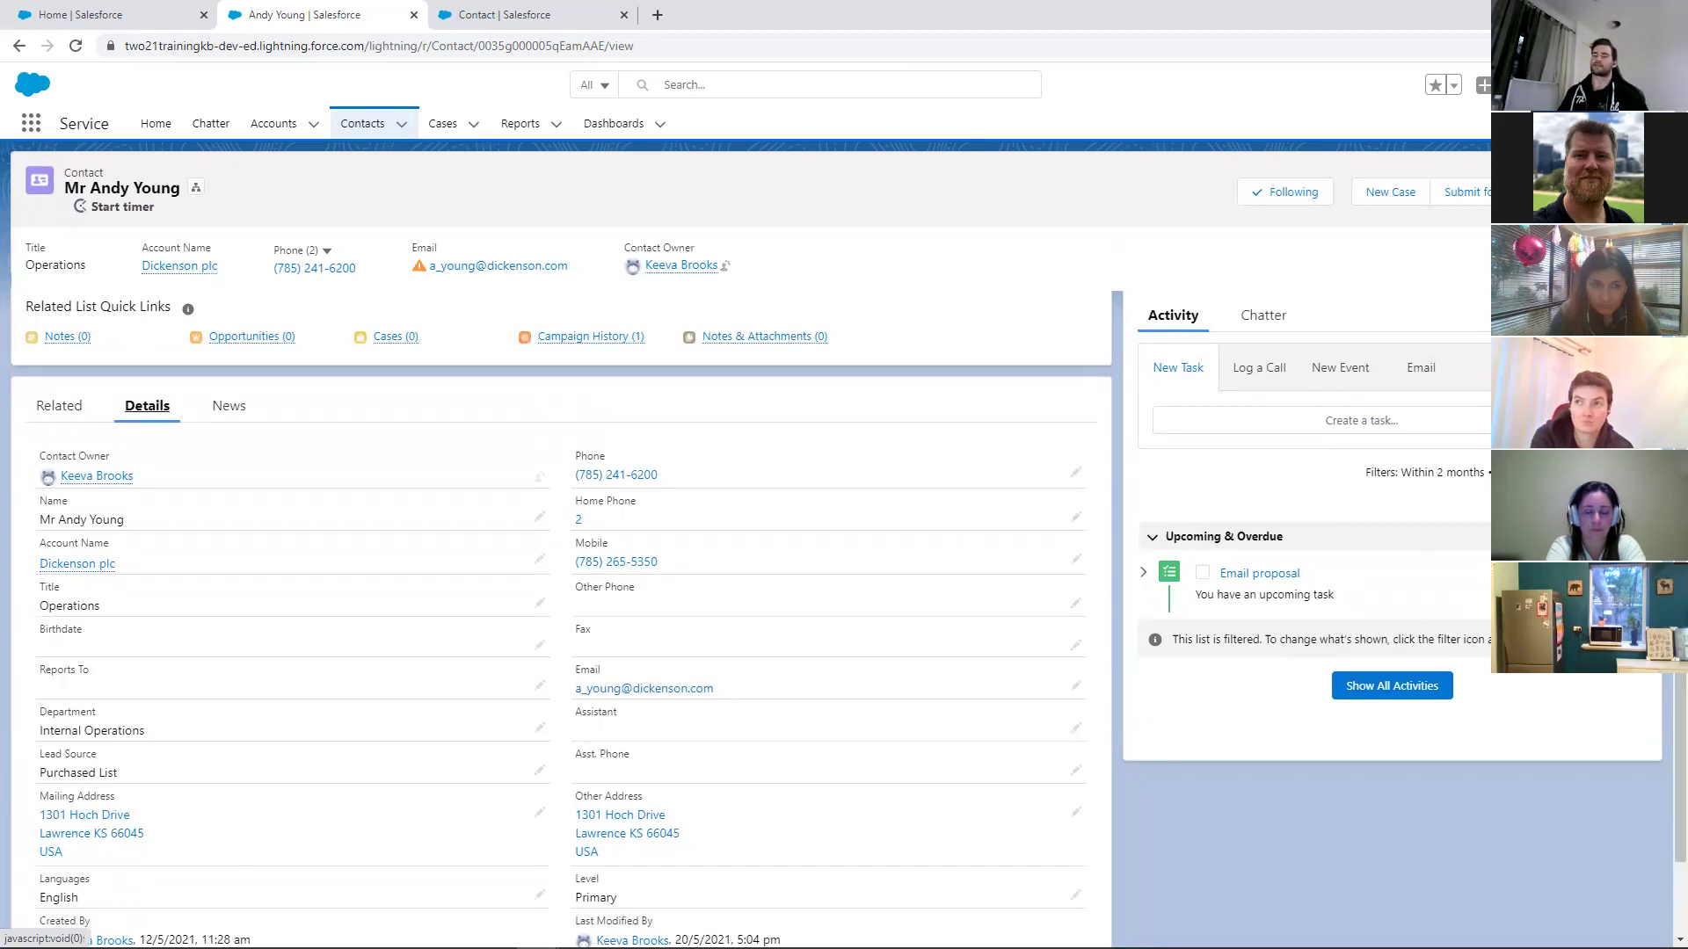
Open the contact's record page for editing in the Lightning App Builder and dismiss the Important Changes notice
left_click(1580, 85)
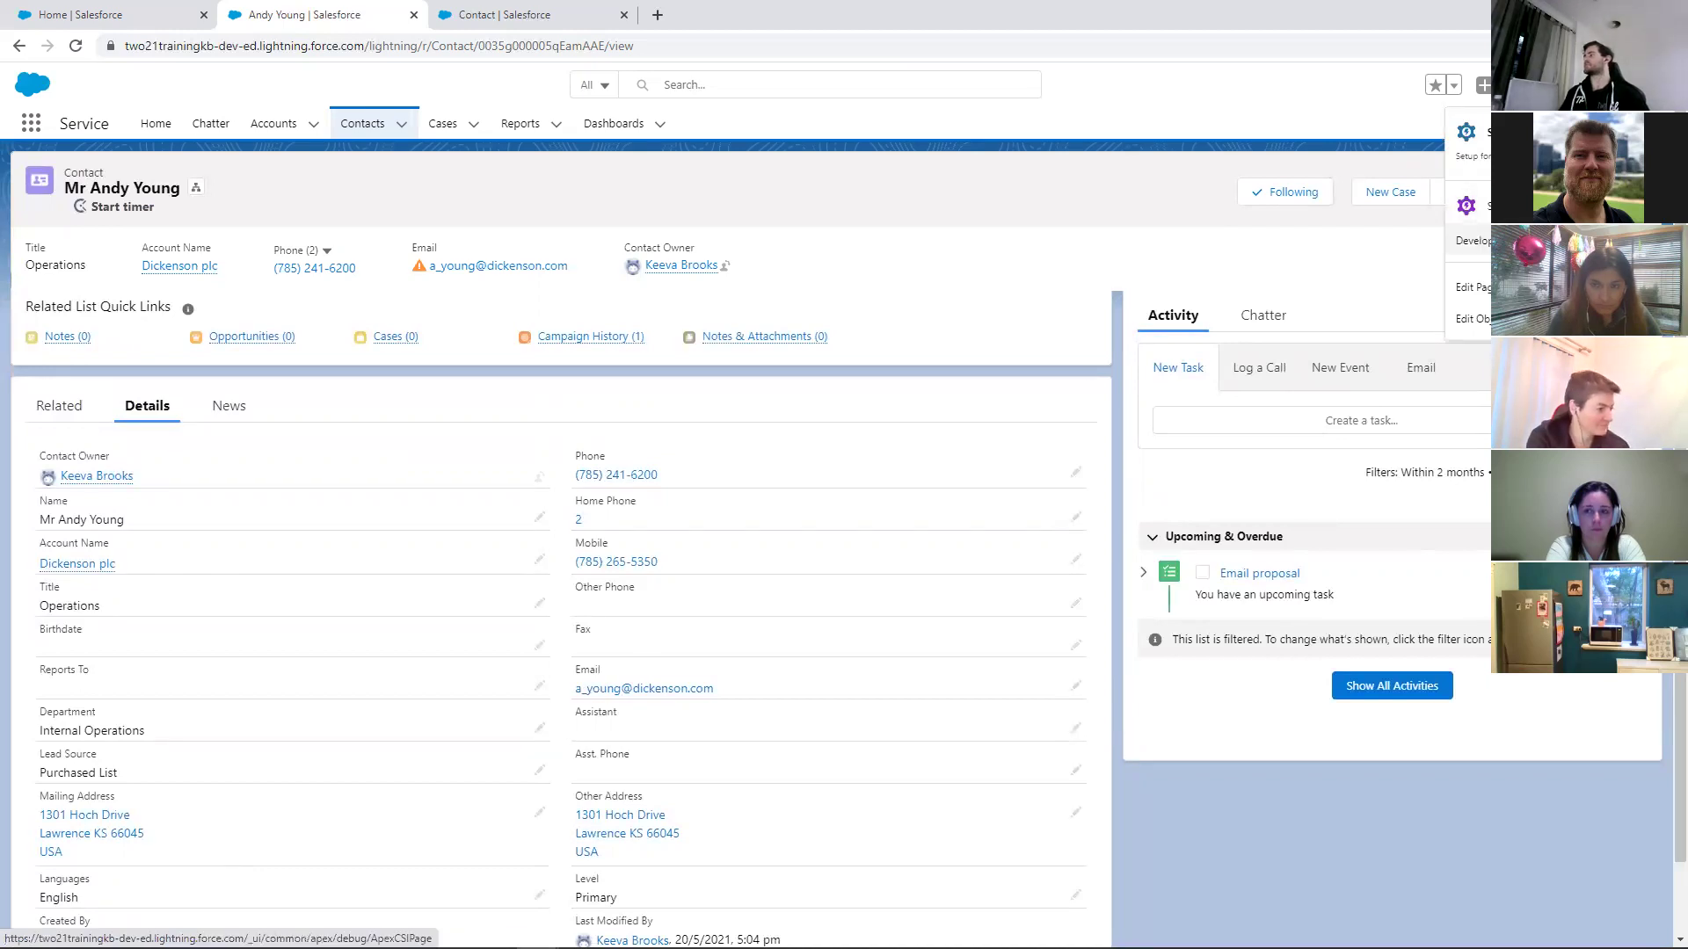
left_click(1473, 288)
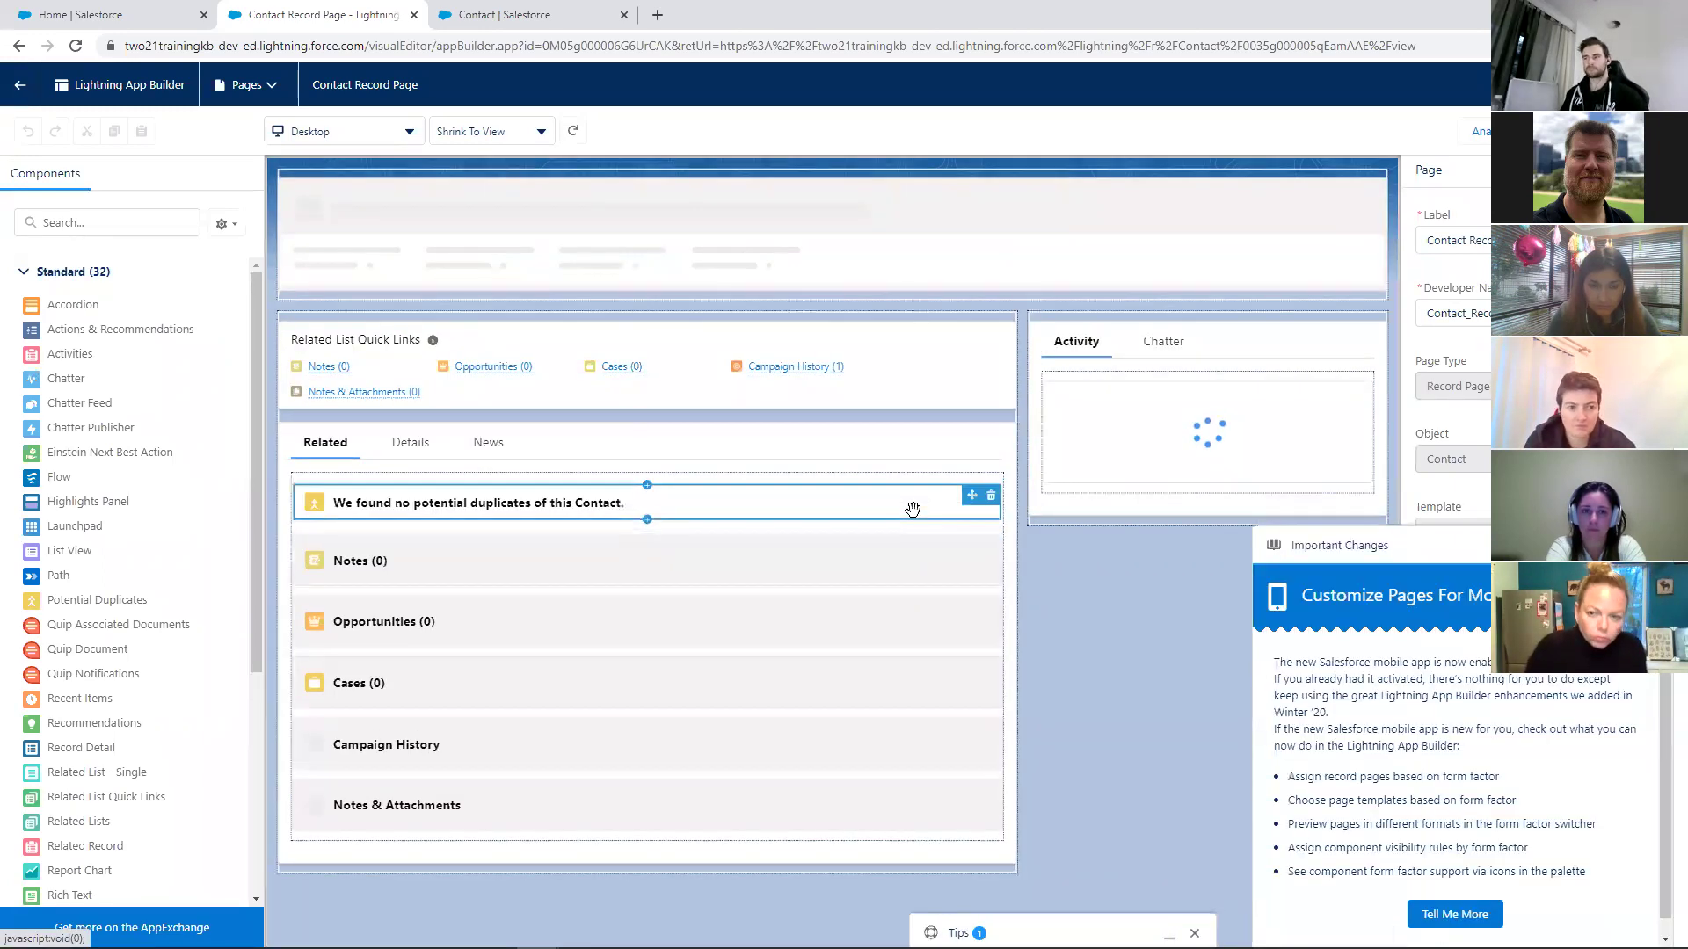
left_click(1651, 545)
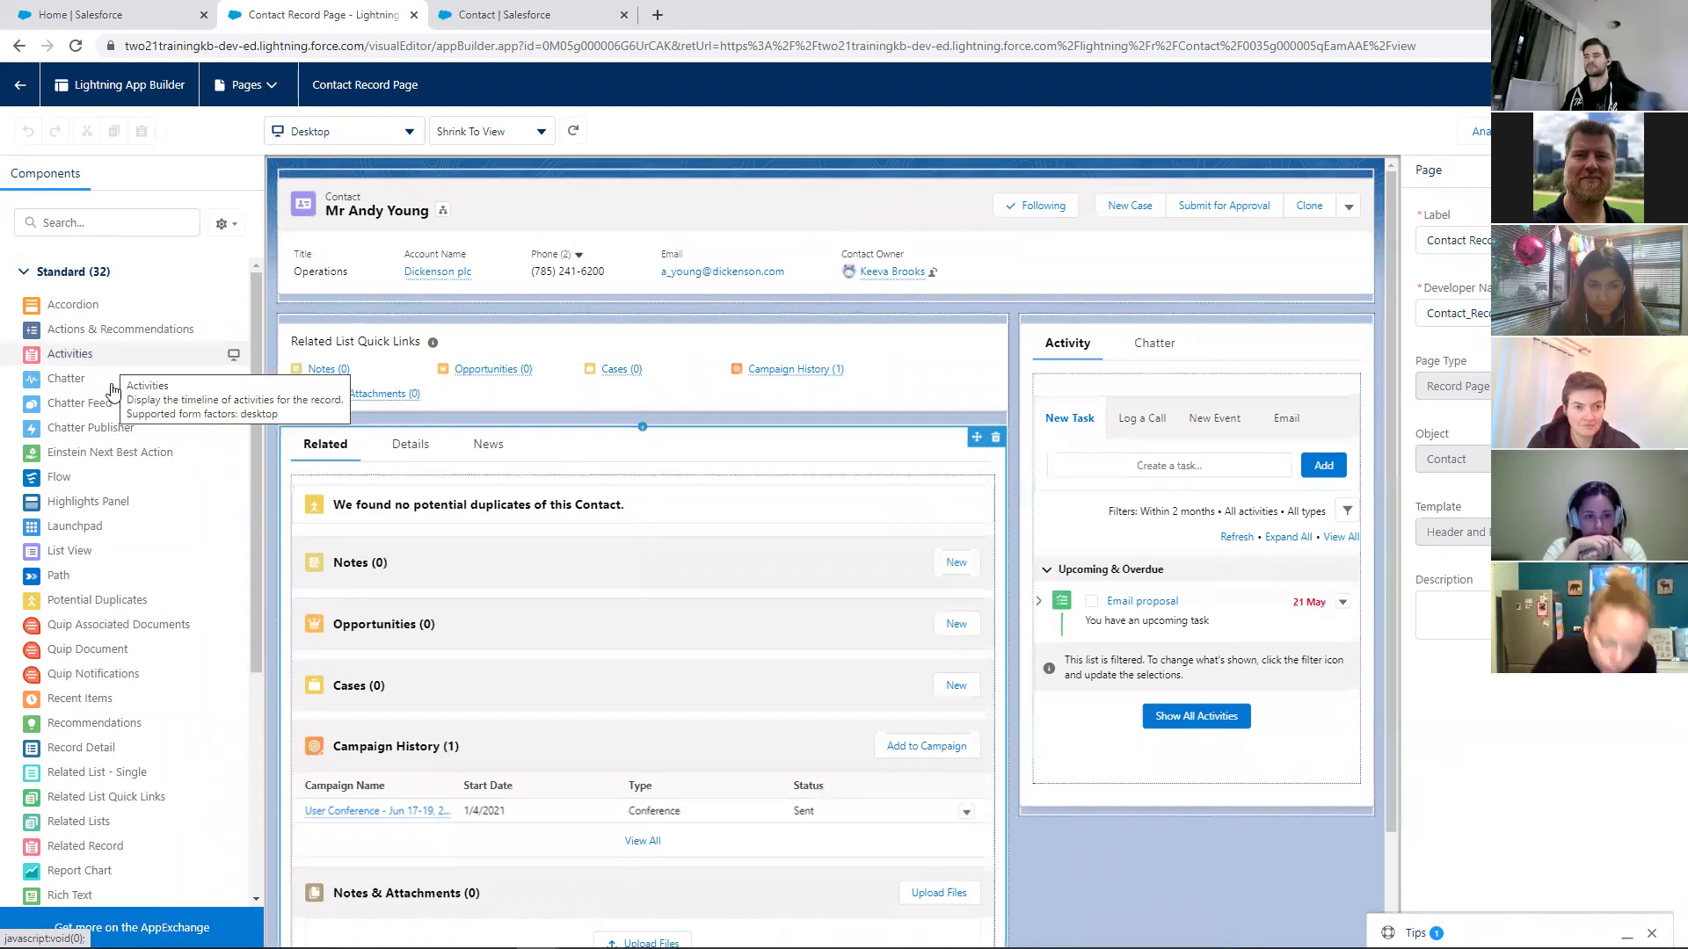
Examine the standard and custom components available for the Contact Record Page
mouse_move(122, 391)
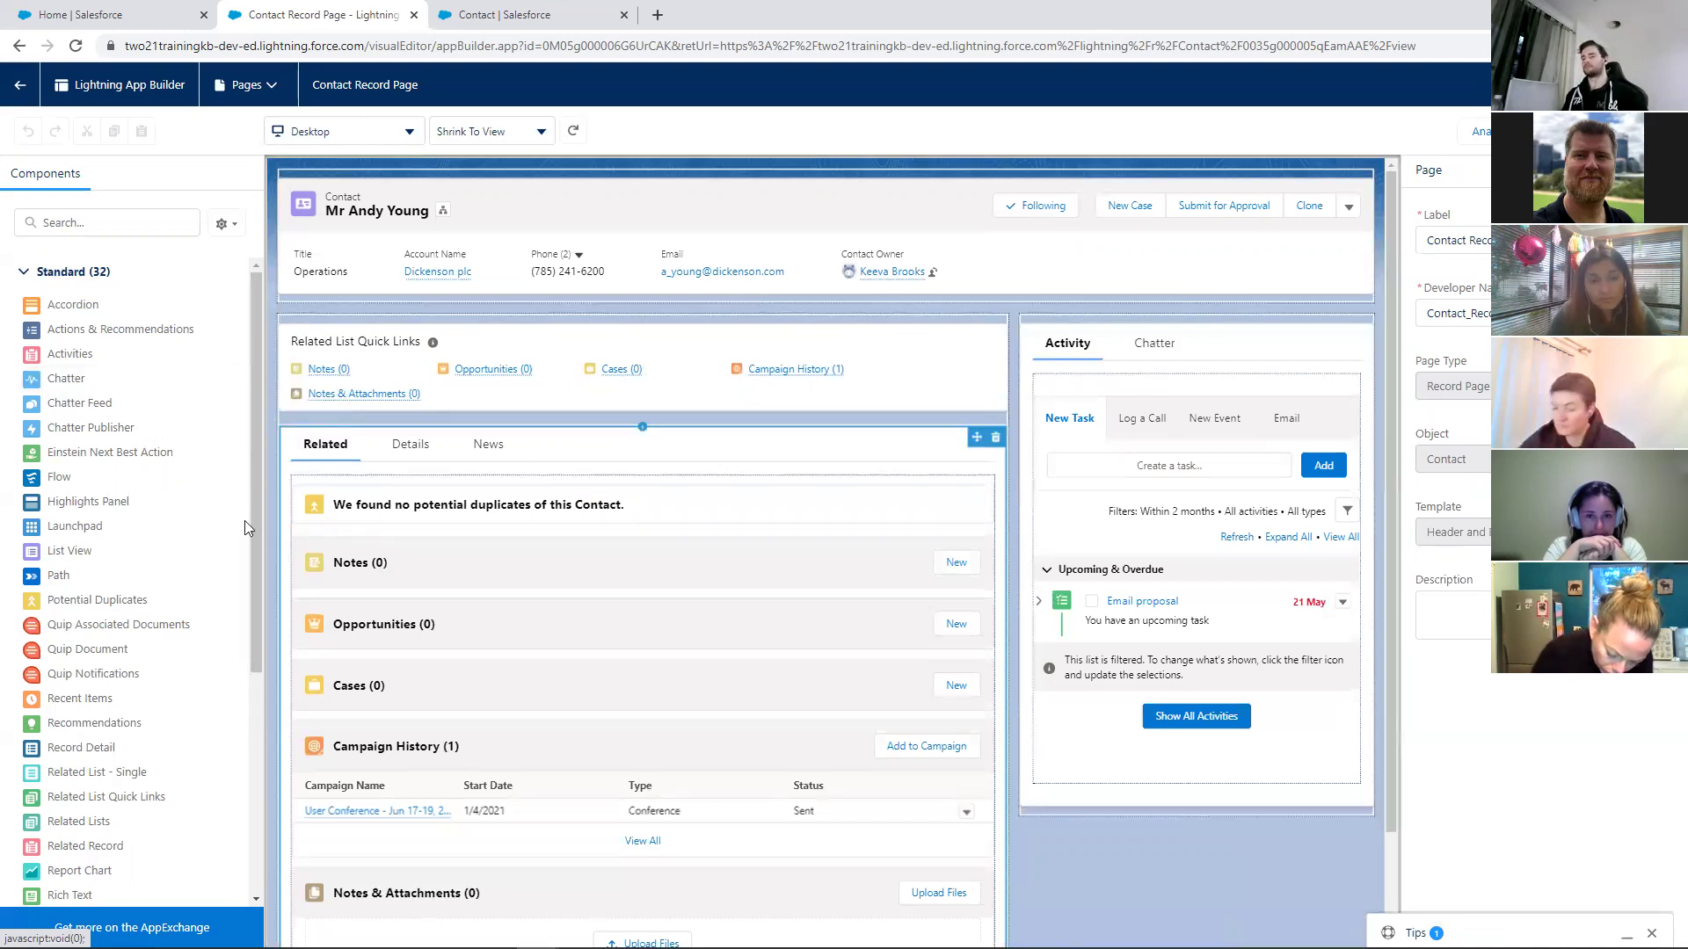
scroll(222, 516, "down", 2)
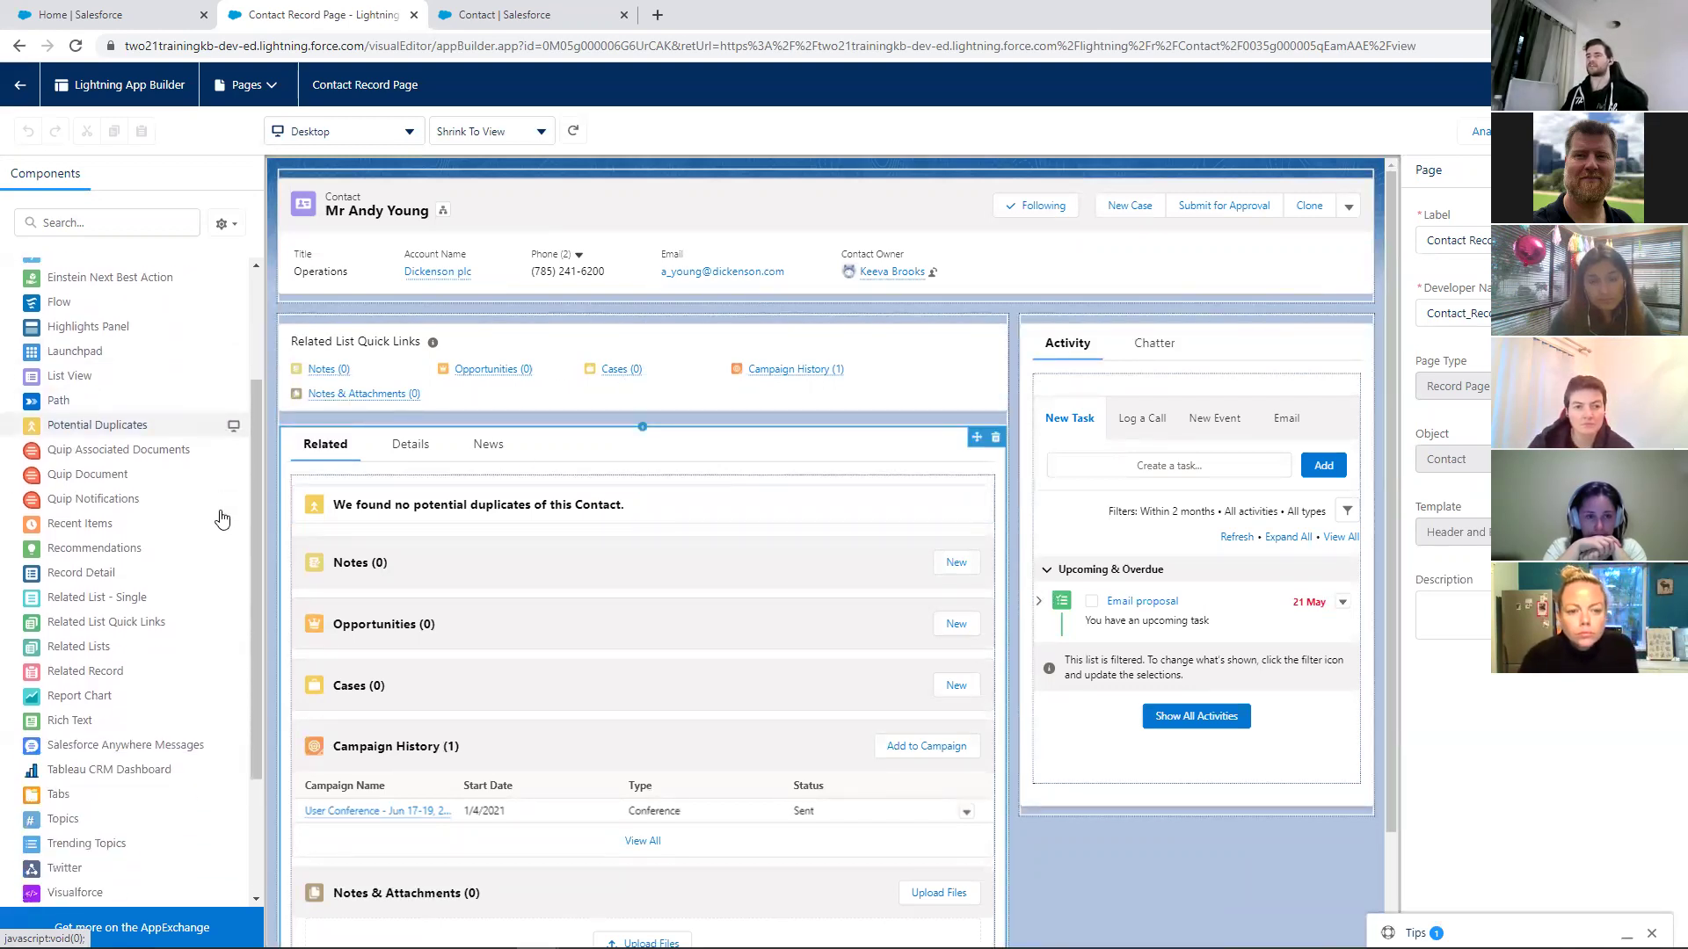
scroll(222, 519, "down", 2)
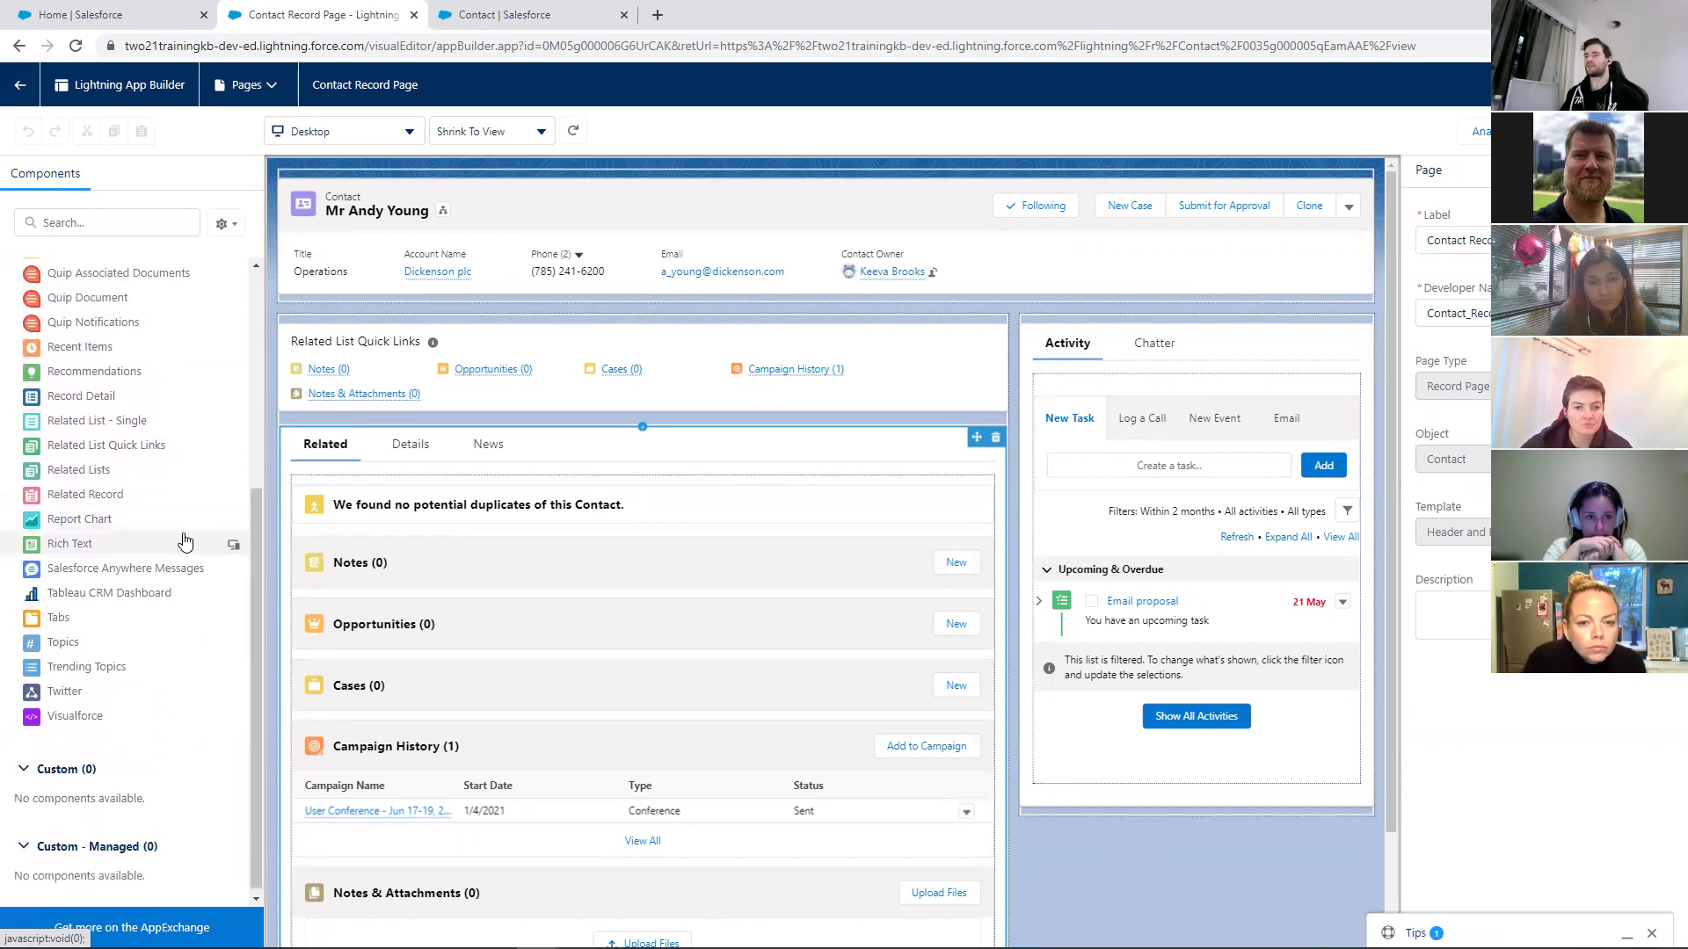
scroll(185, 543, "up", 1)
scroll(184, 543, "up", 3)
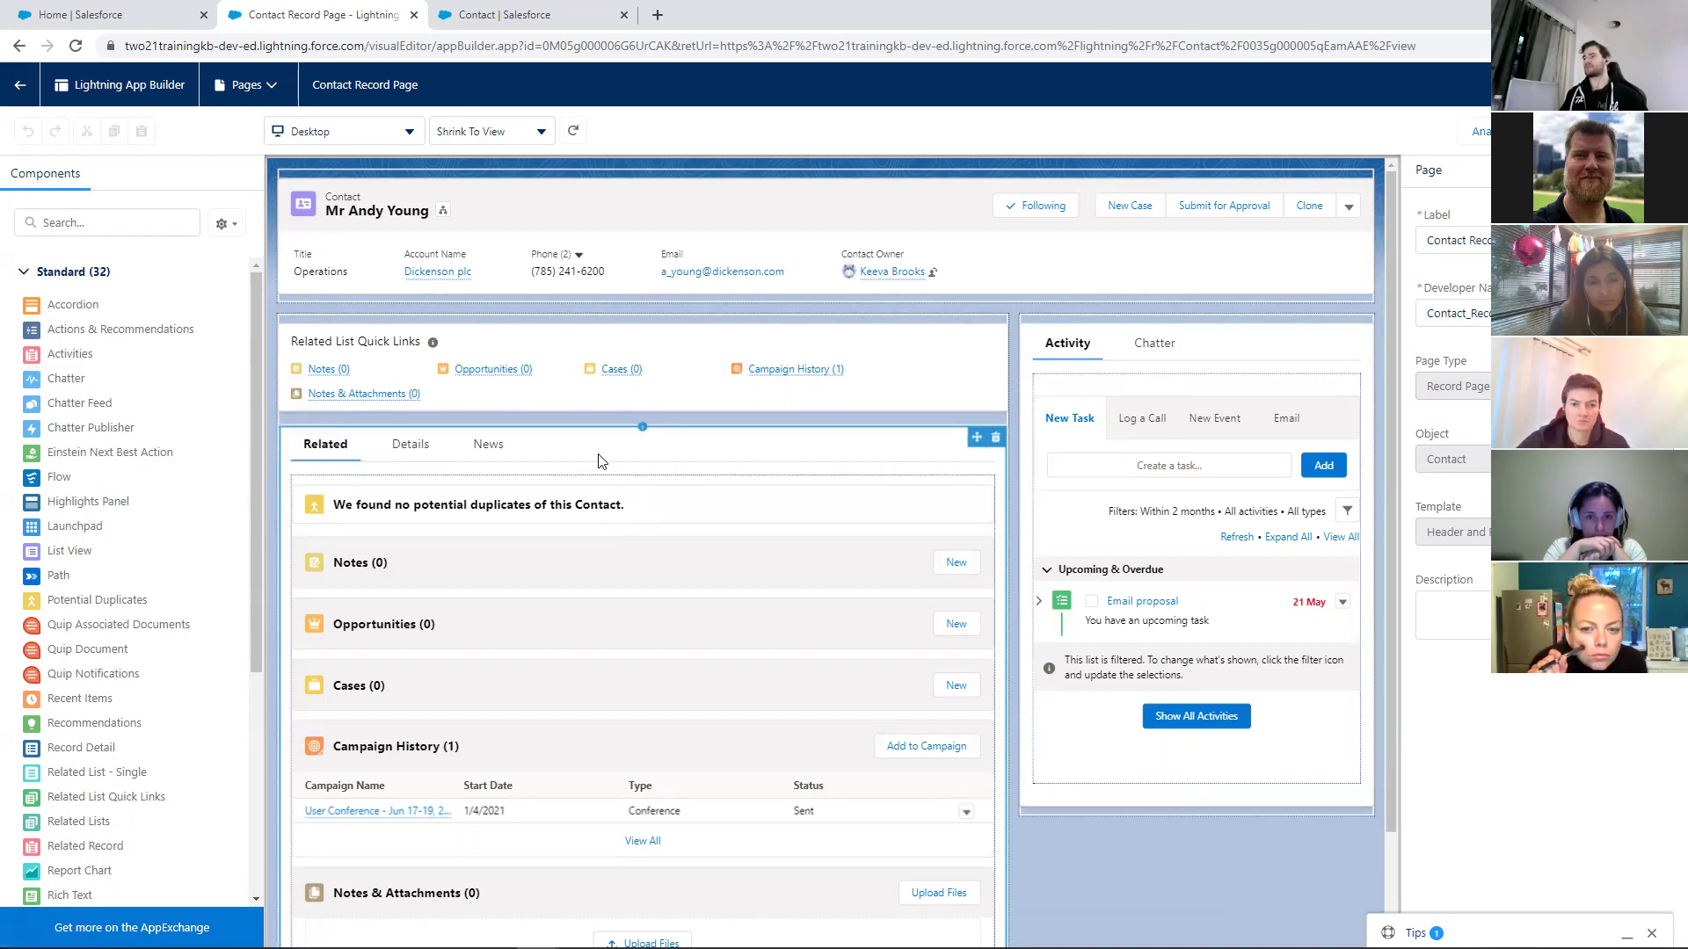
Add a new tab with the standard label Engagement to the Related/Details/News tabs component and show its empty contents
left_click(674, 455)
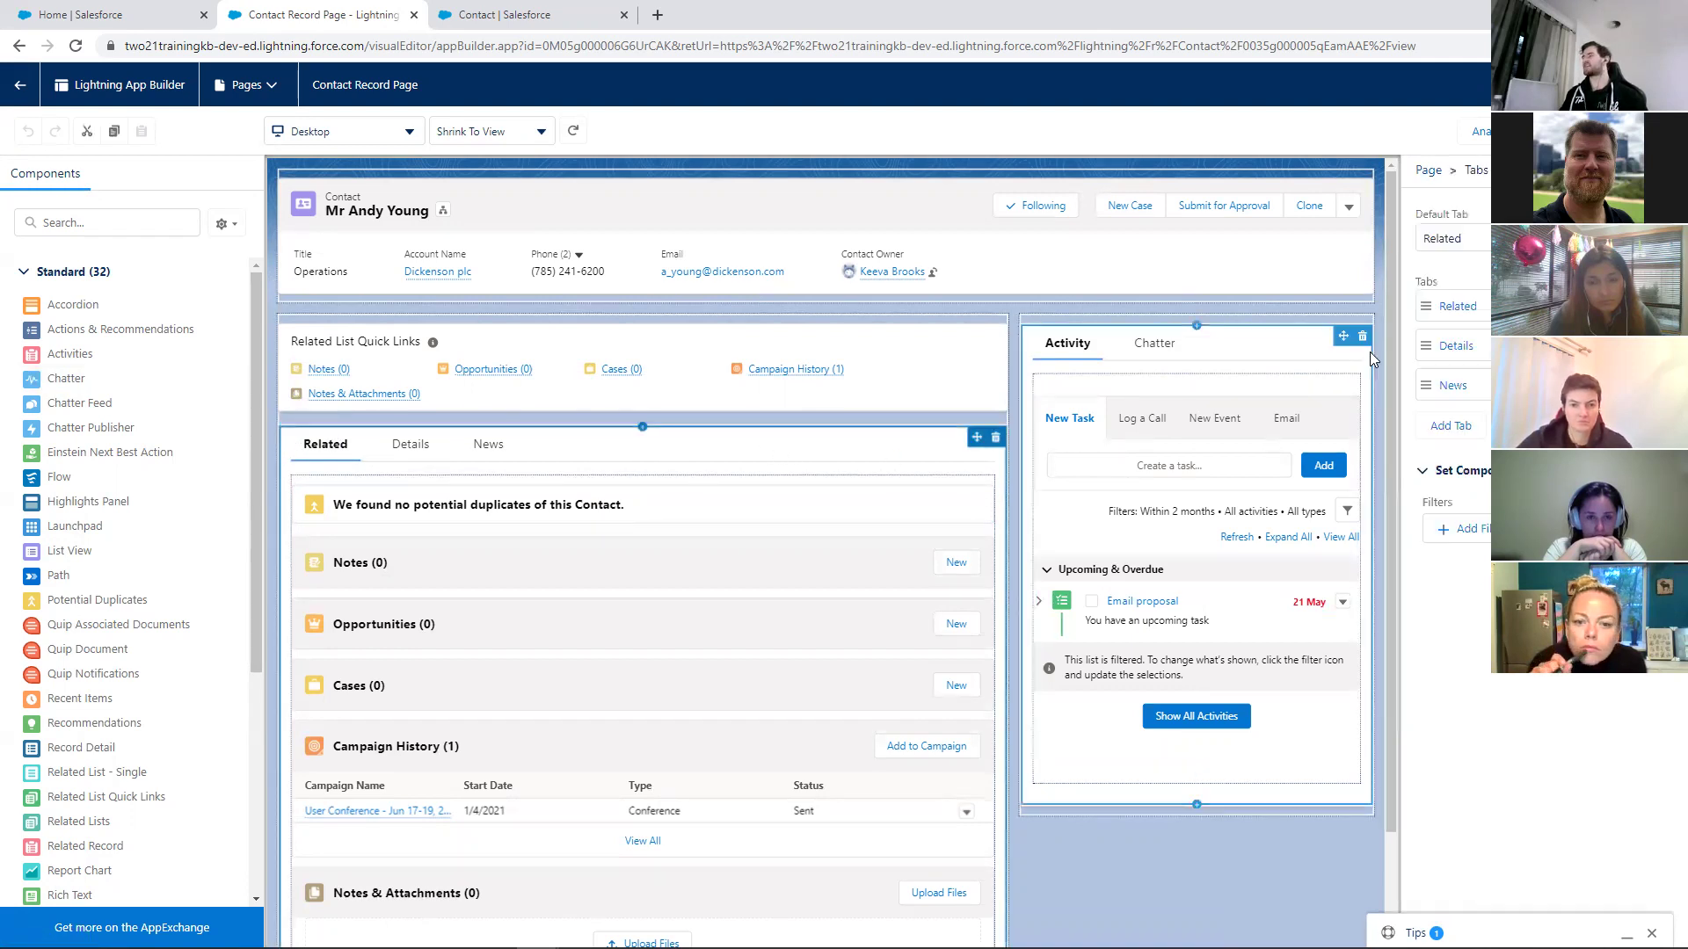
left_click(1450, 425)
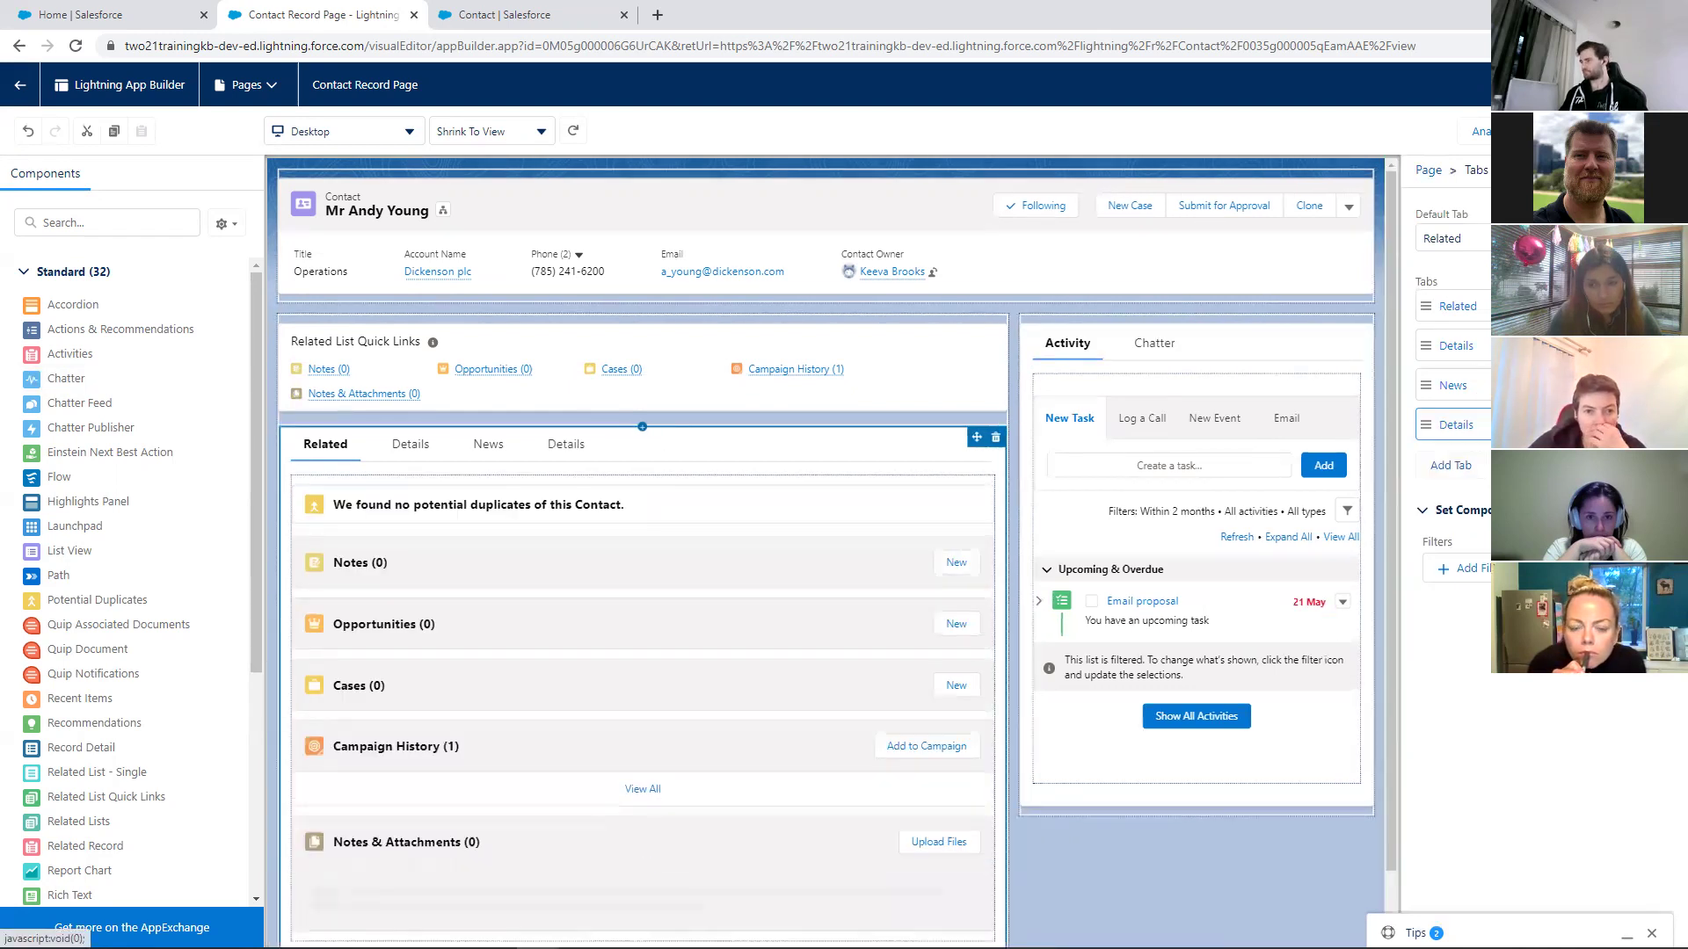
left_click(1459, 426)
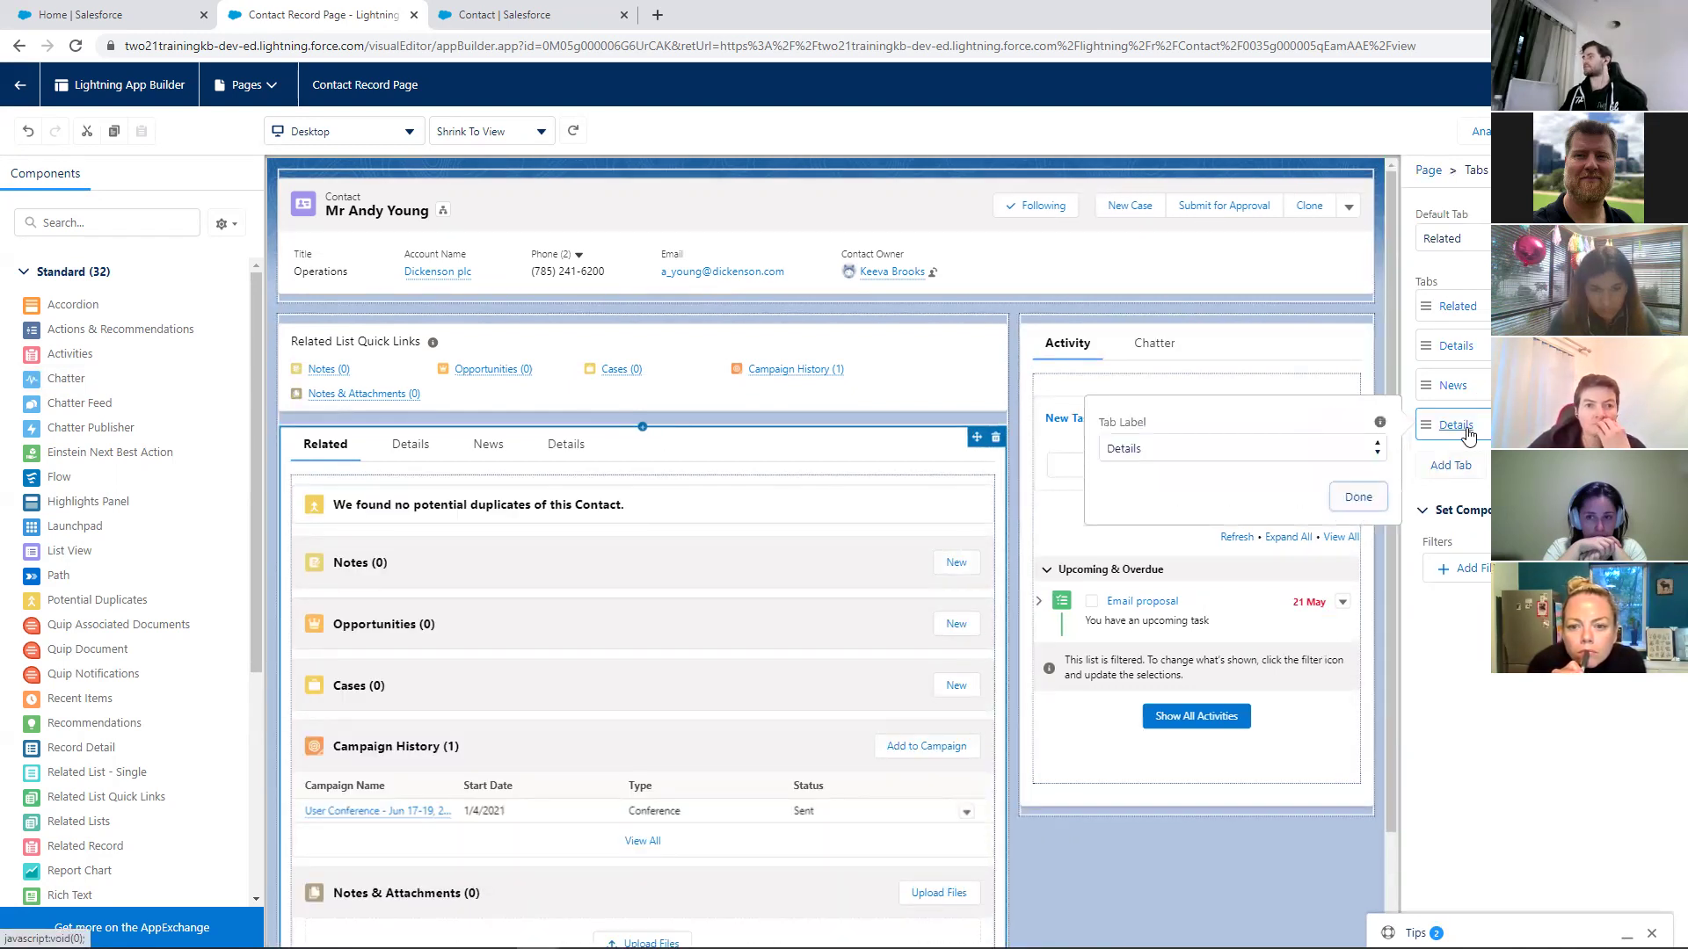
left_click(1363, 450)
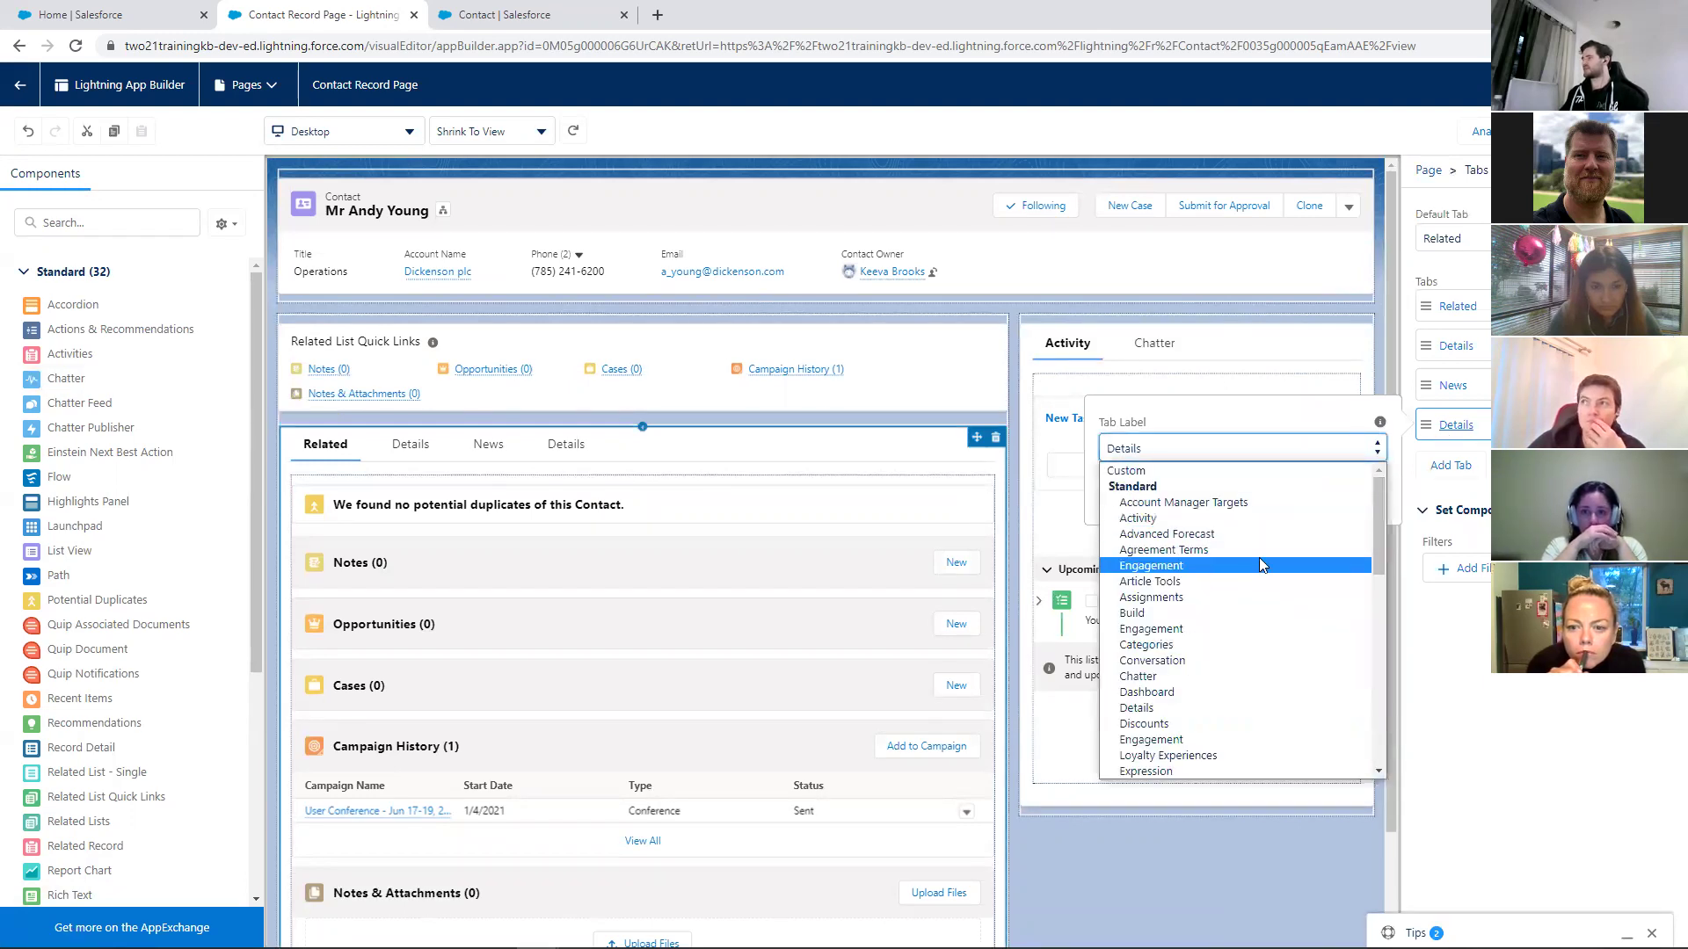
left_click(1228, 568)
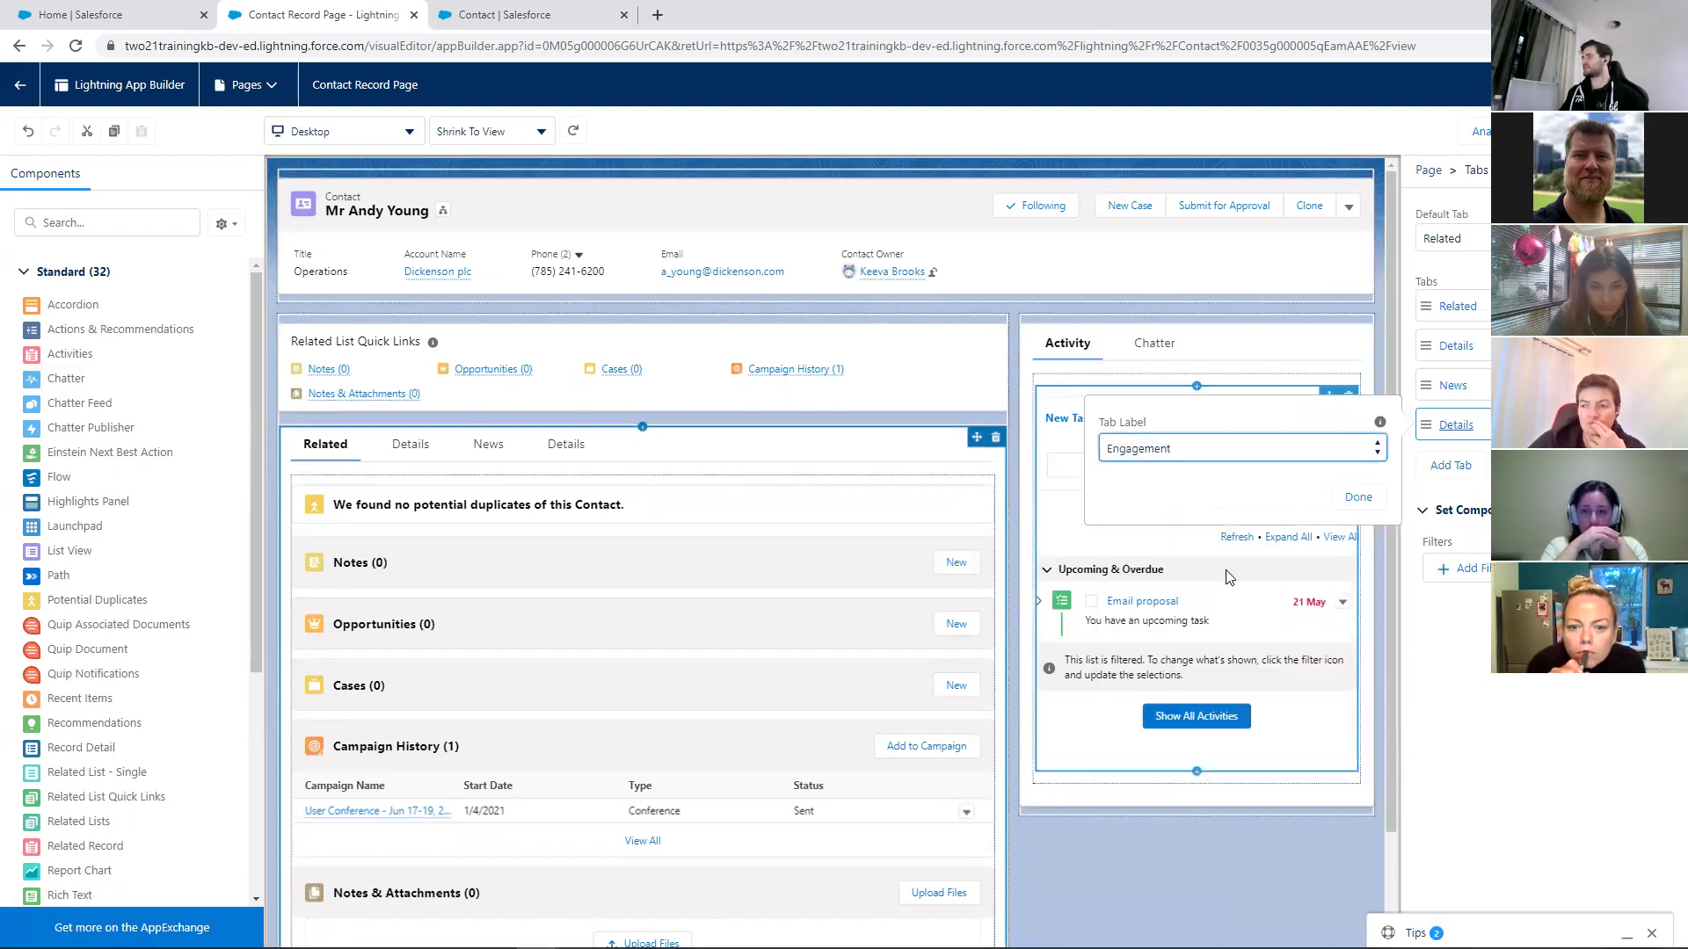
left_click(1354, 497)
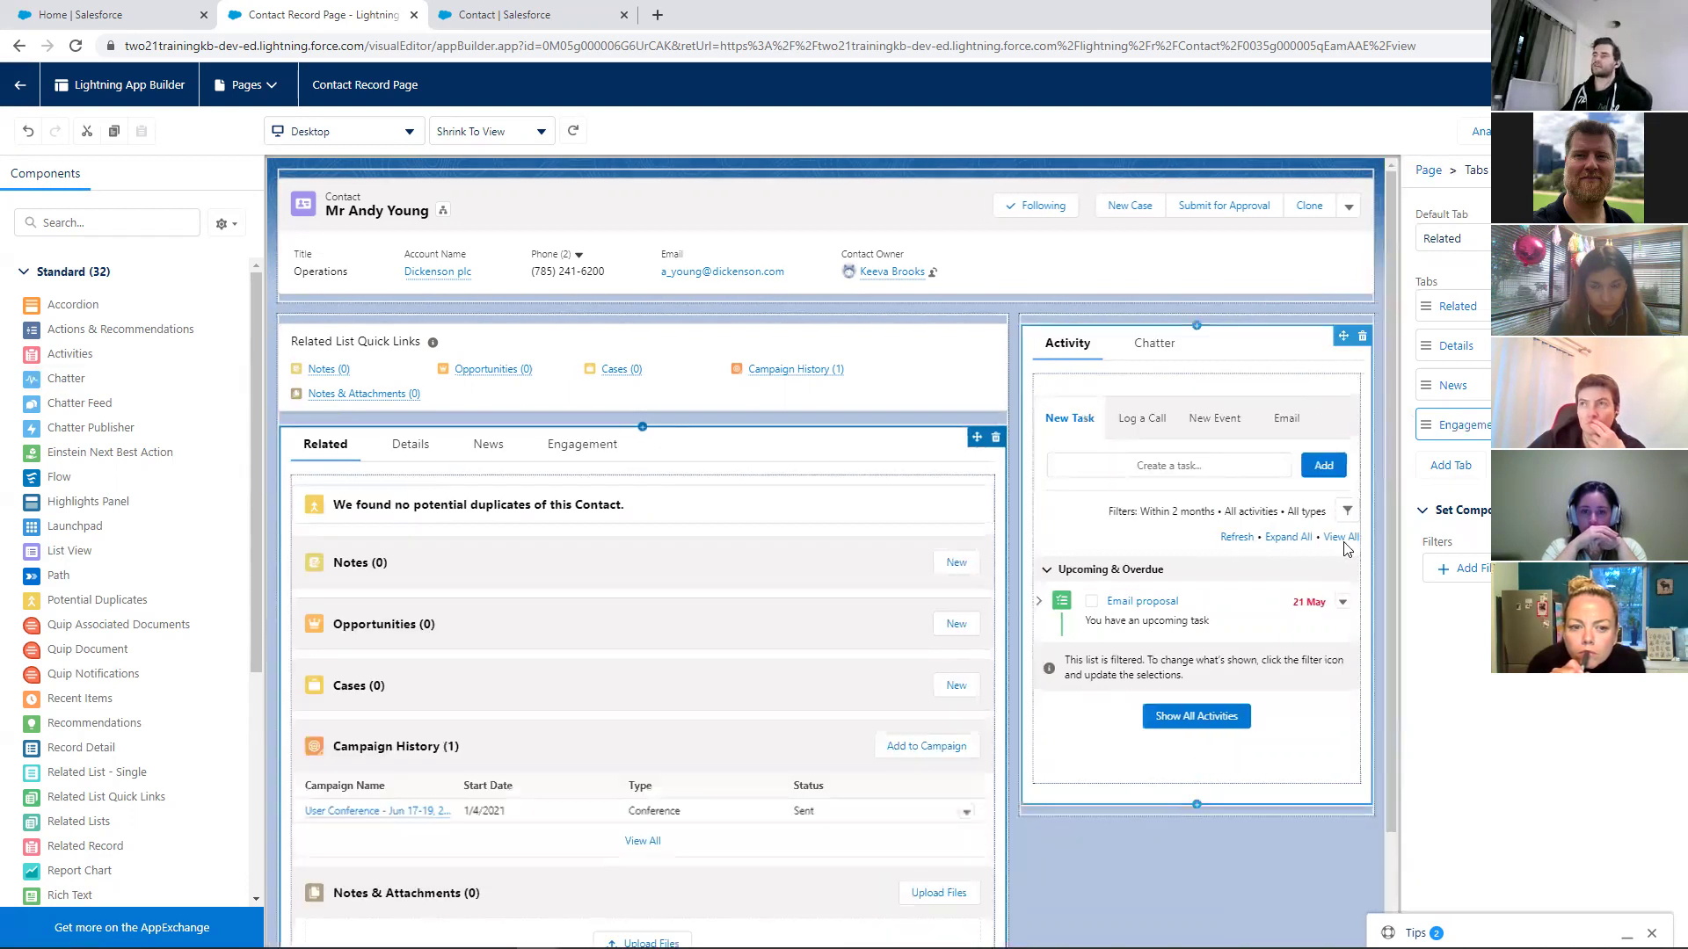
left_click(575, 458)
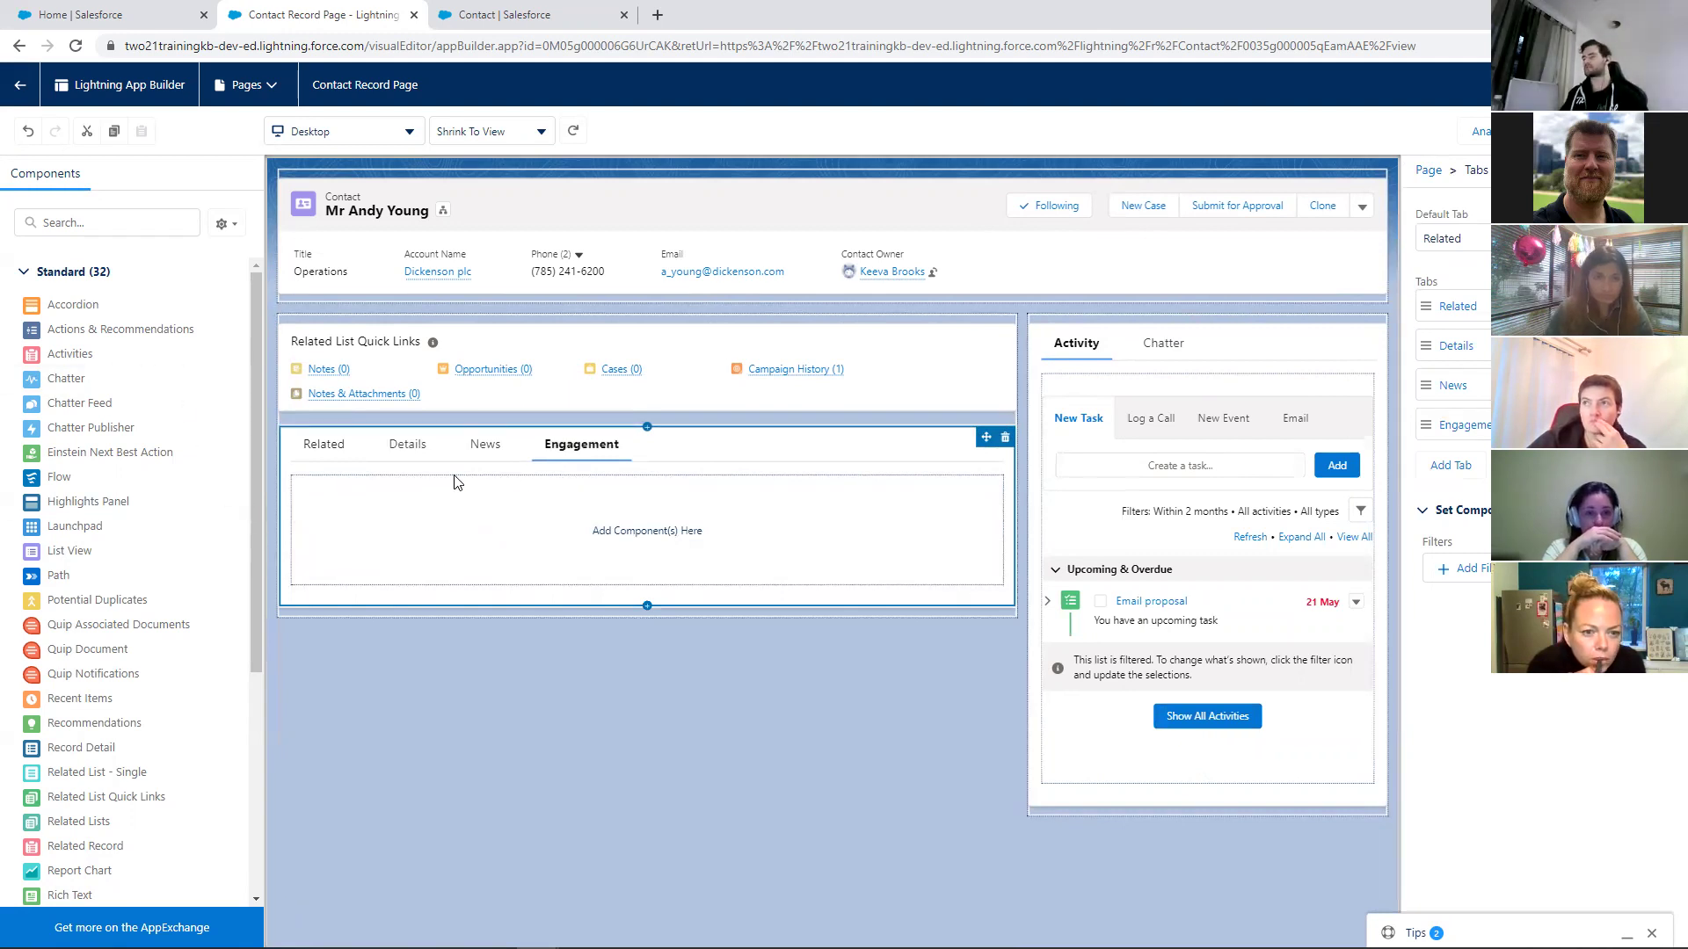
Move the record detail component out of the Details tab into the main region below the tabs component
left_click(422, 457)
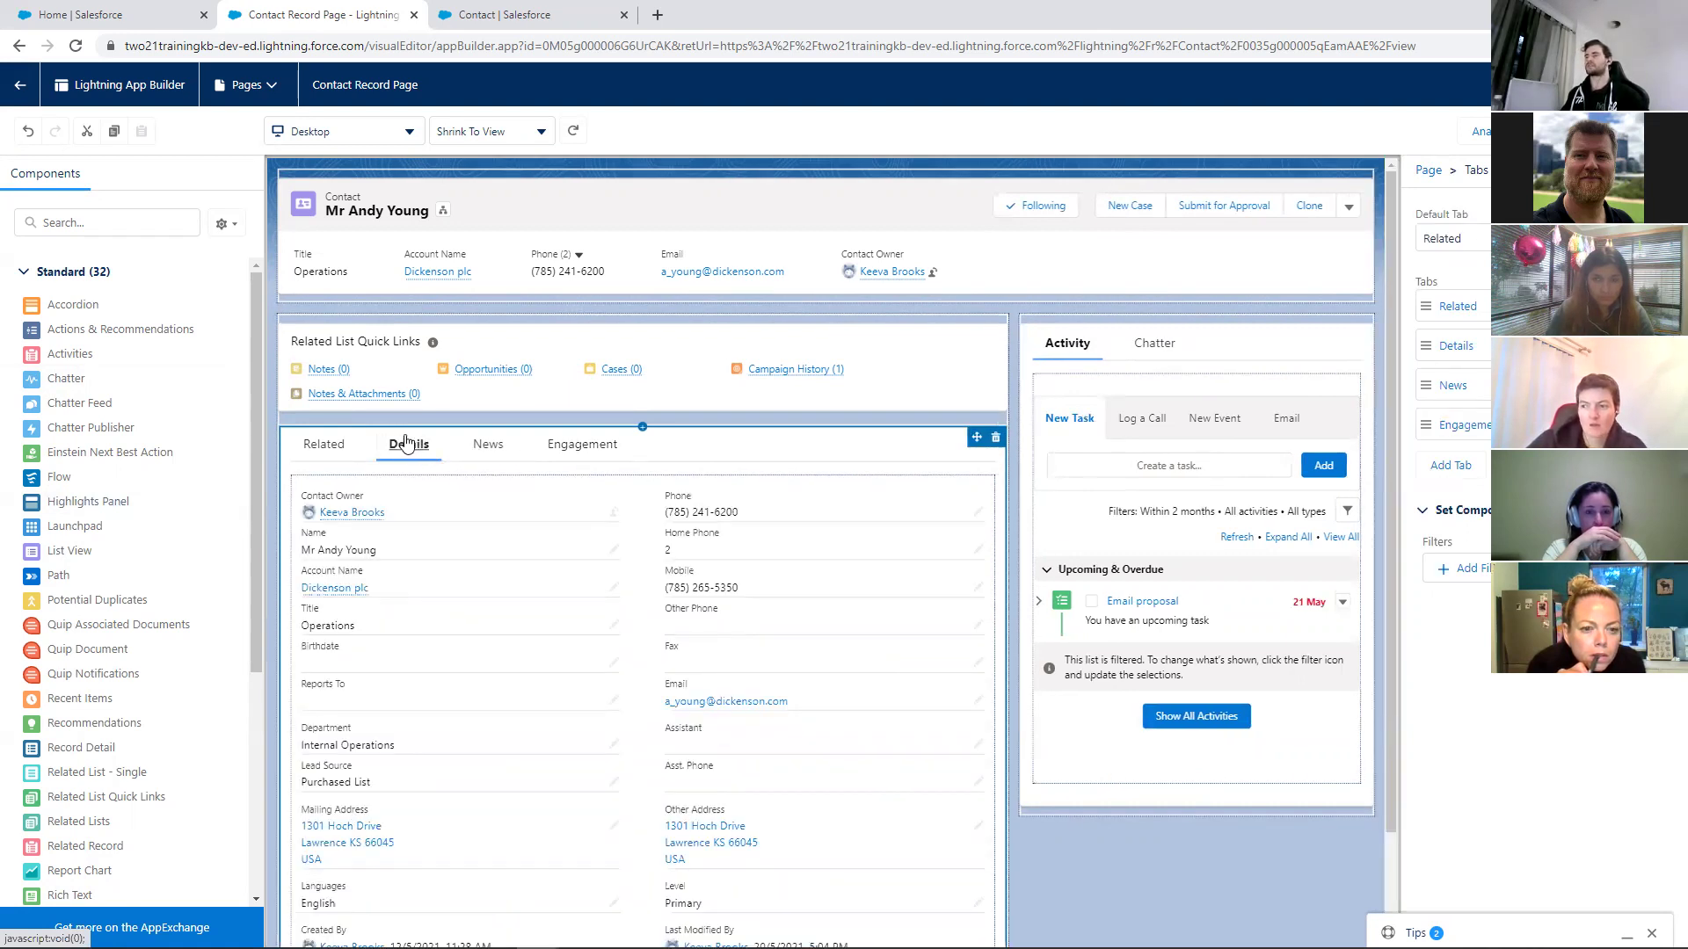
scroll(364, 633, "down", 1)
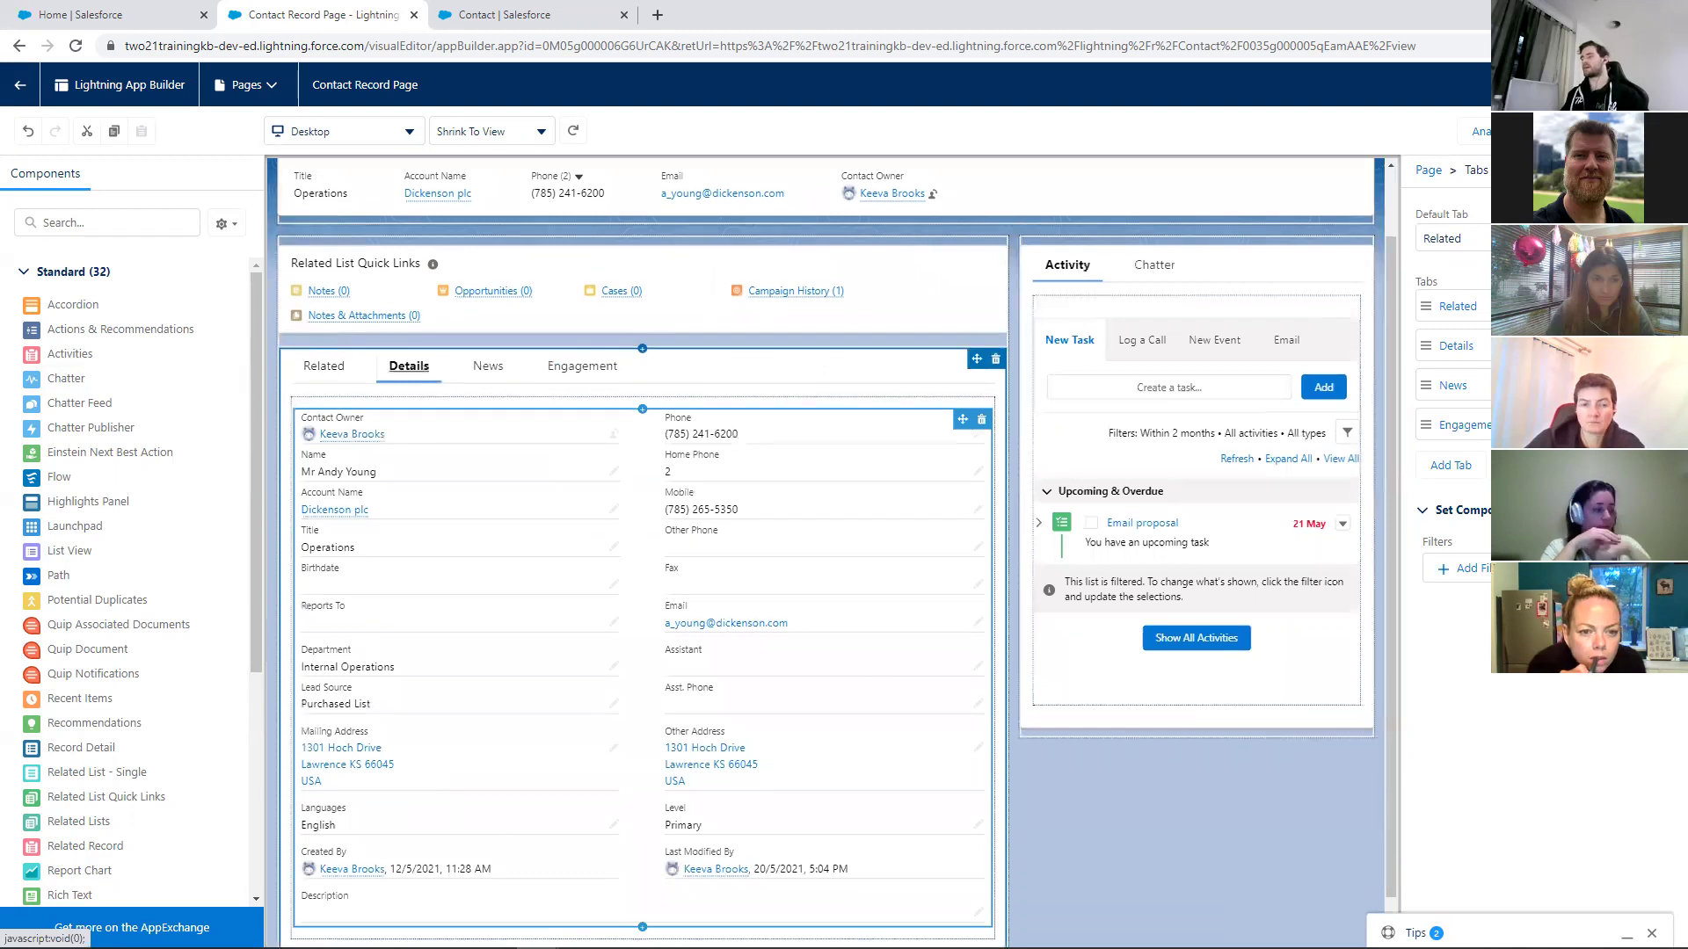
scroll(968, 631, "up", 1)
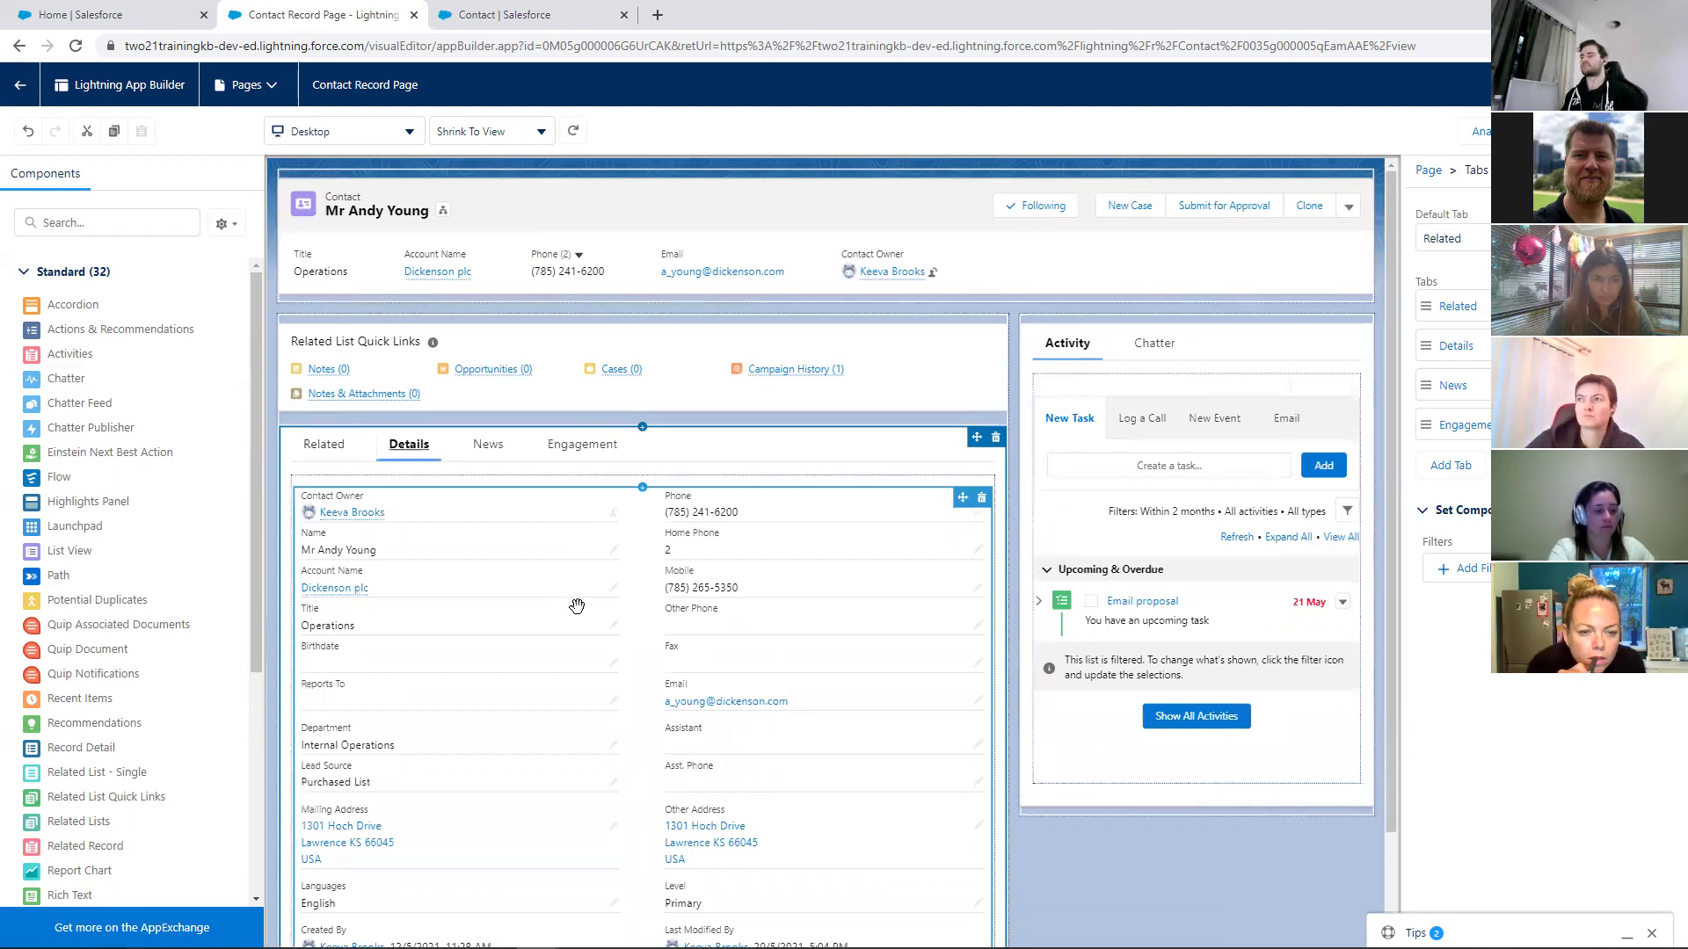
scroll(576, 606, "down", 2)
left_click_drag(612, 524, 558, 889)
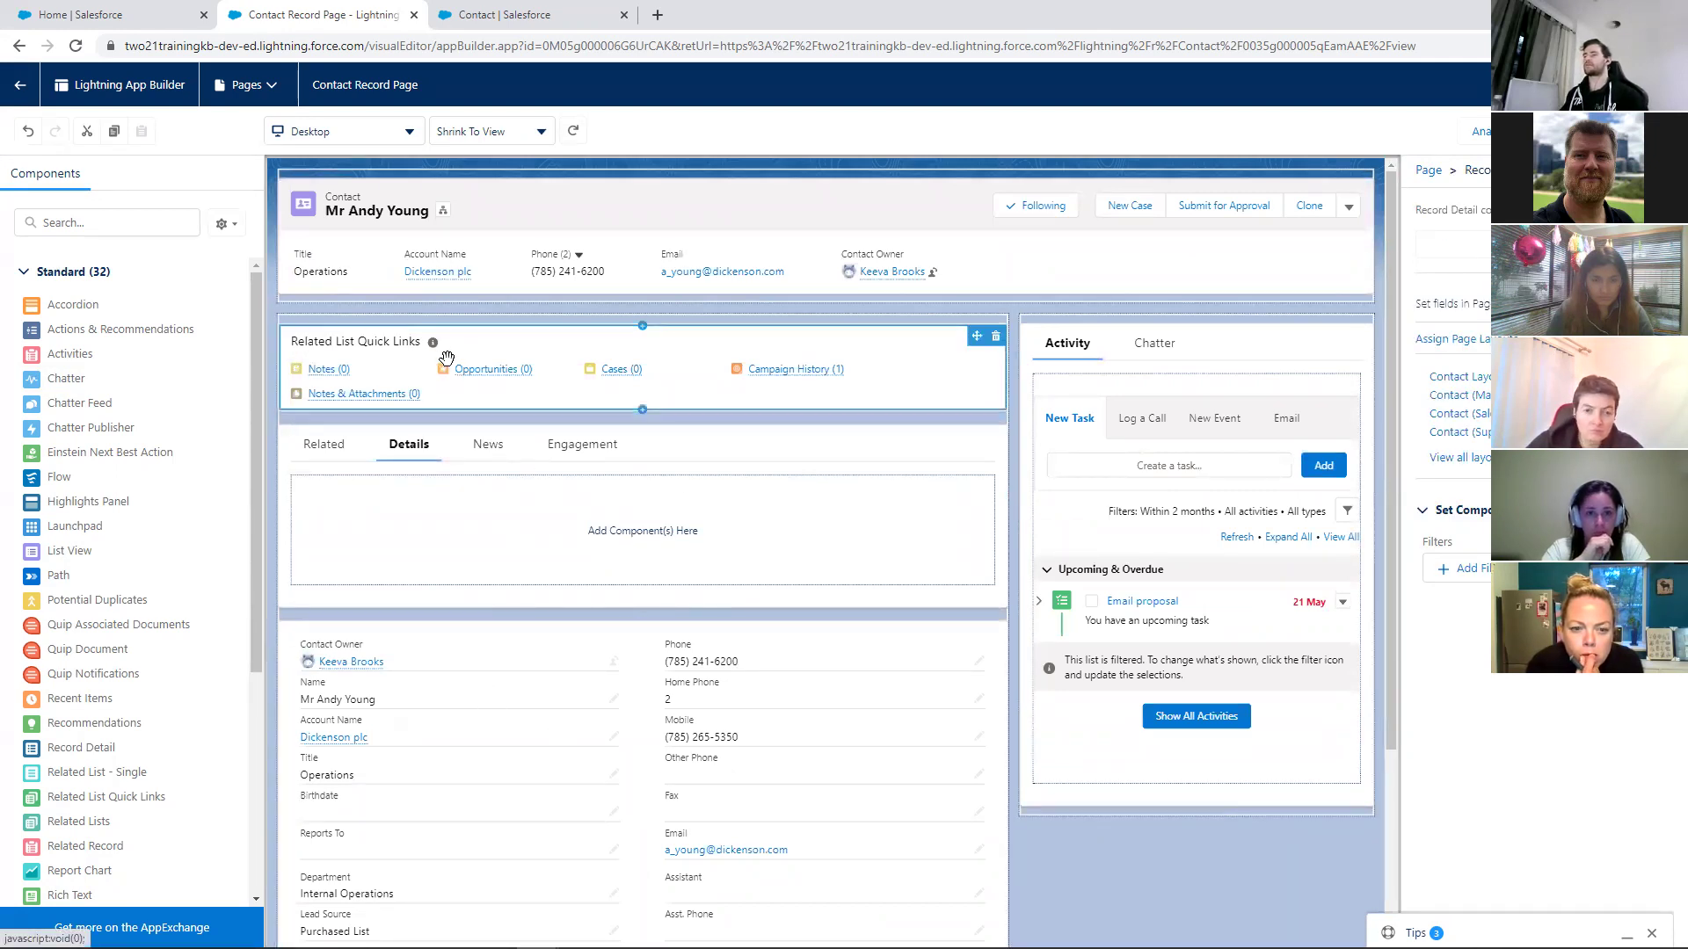
Move the Related List Quick Links component into the Related tab, above the potential duplicates component
left_click(324, 442)
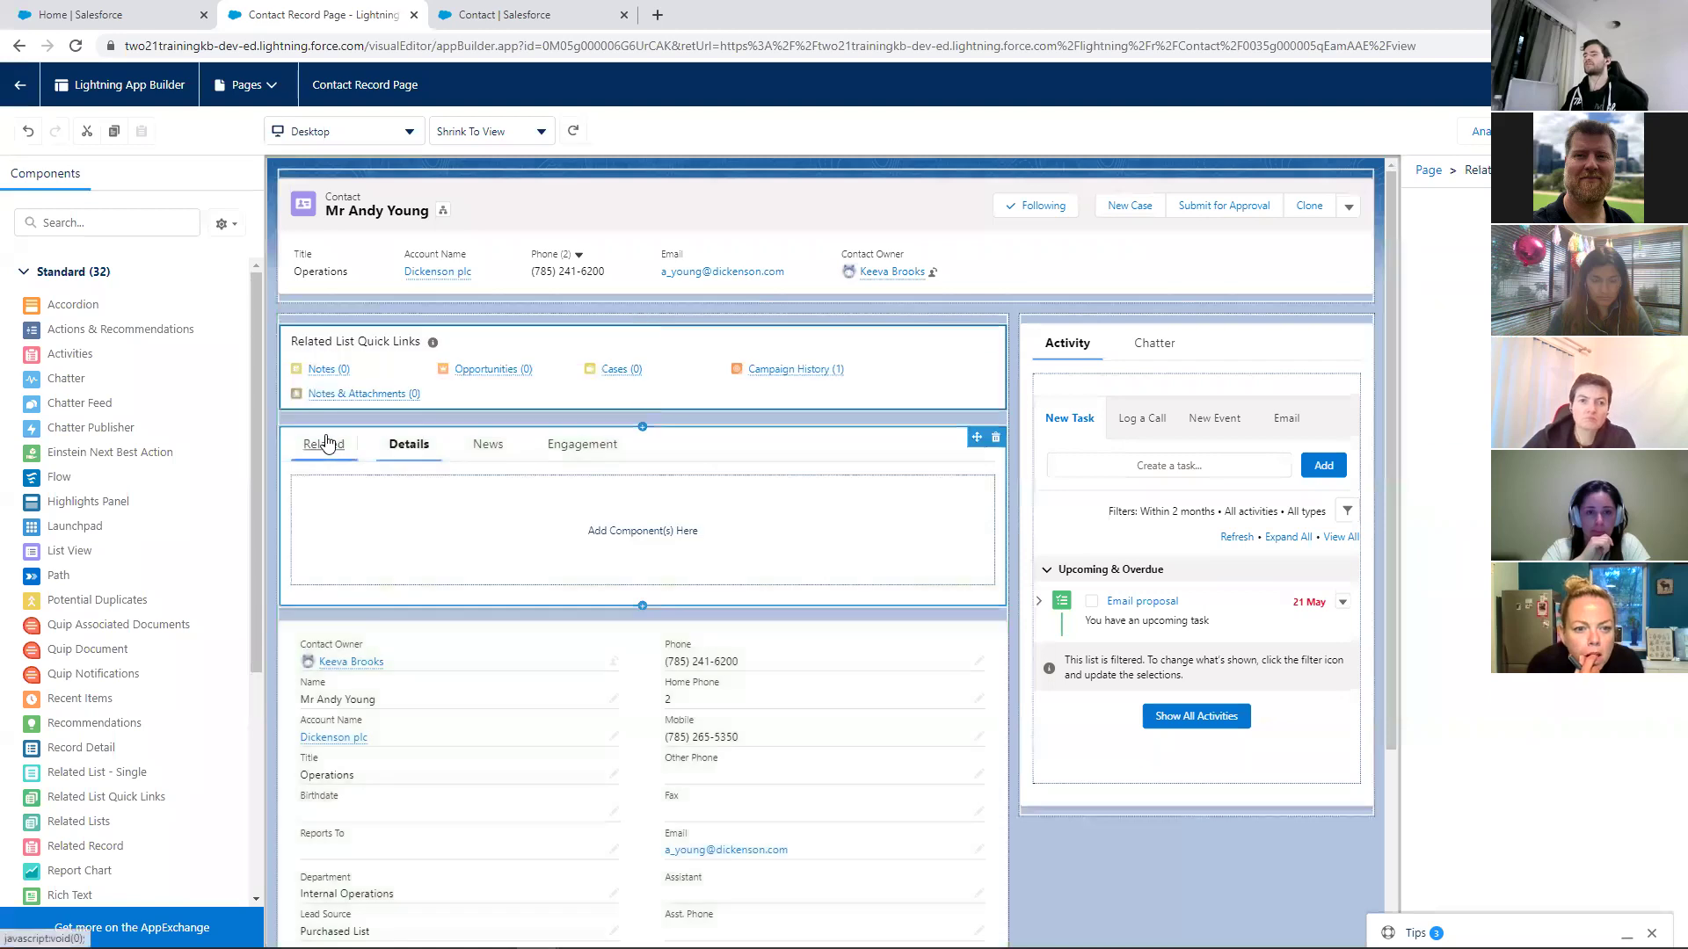
mouse_move(415, 327)
left_mouse_down()
mouse_move(433, 341)
mouse_move(427, 479)
mouse_move(505, 482)
left_mouse_up()
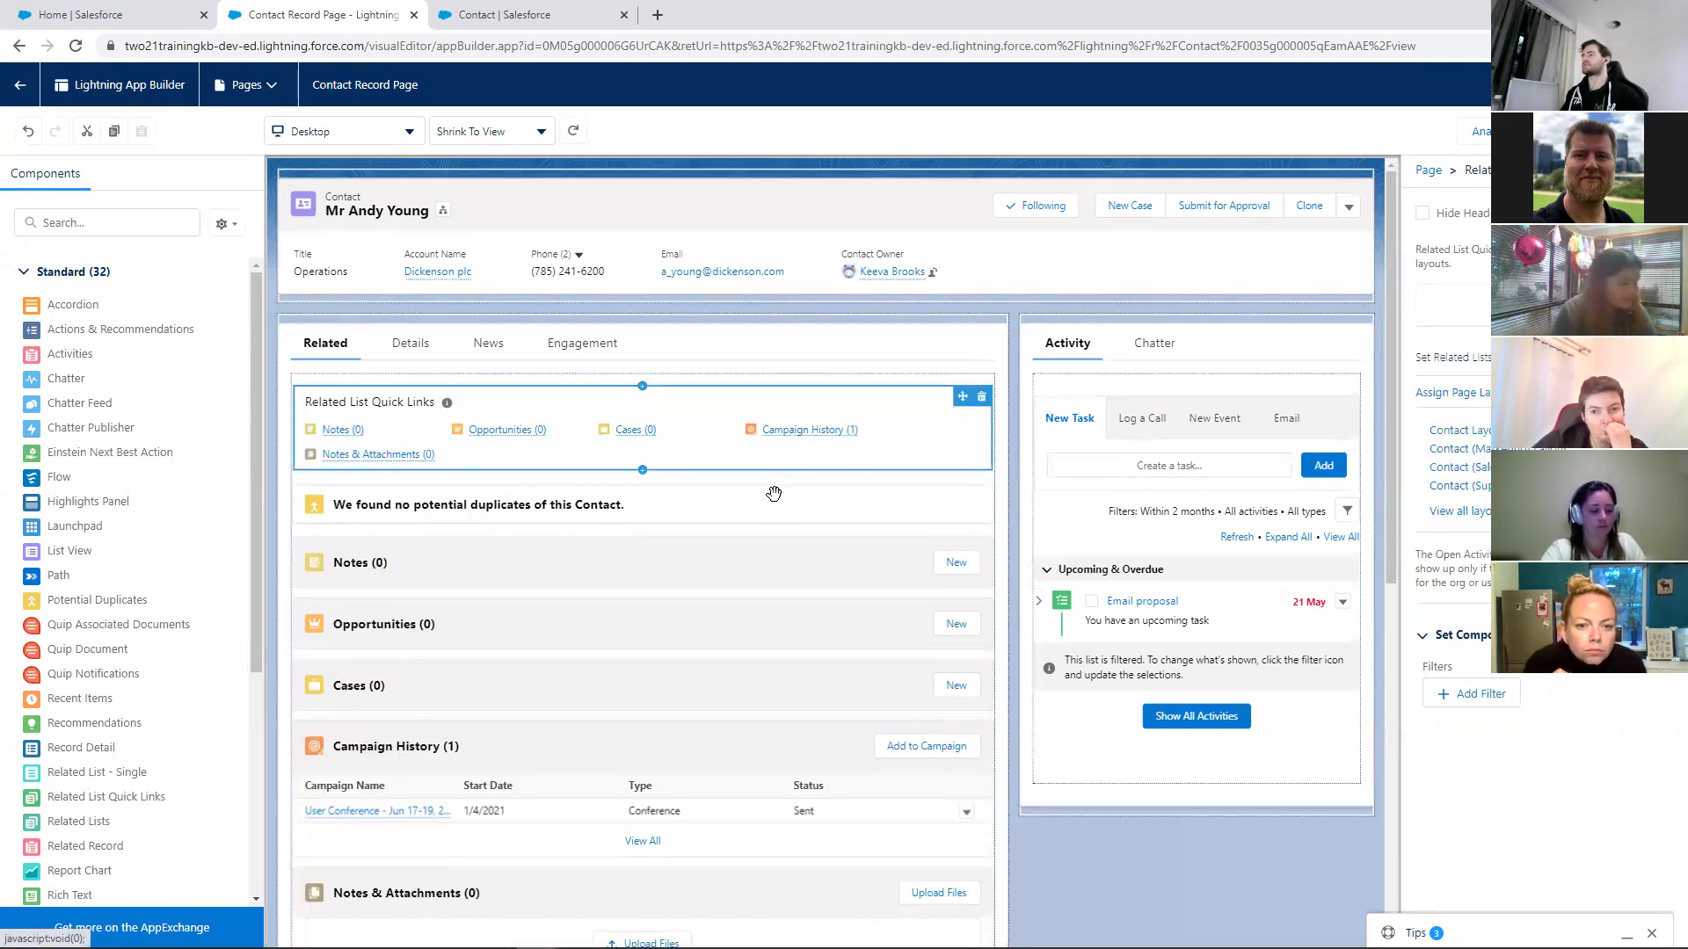
left_click(766, 544)
left_click(737, 514)
left_click(839, 468)
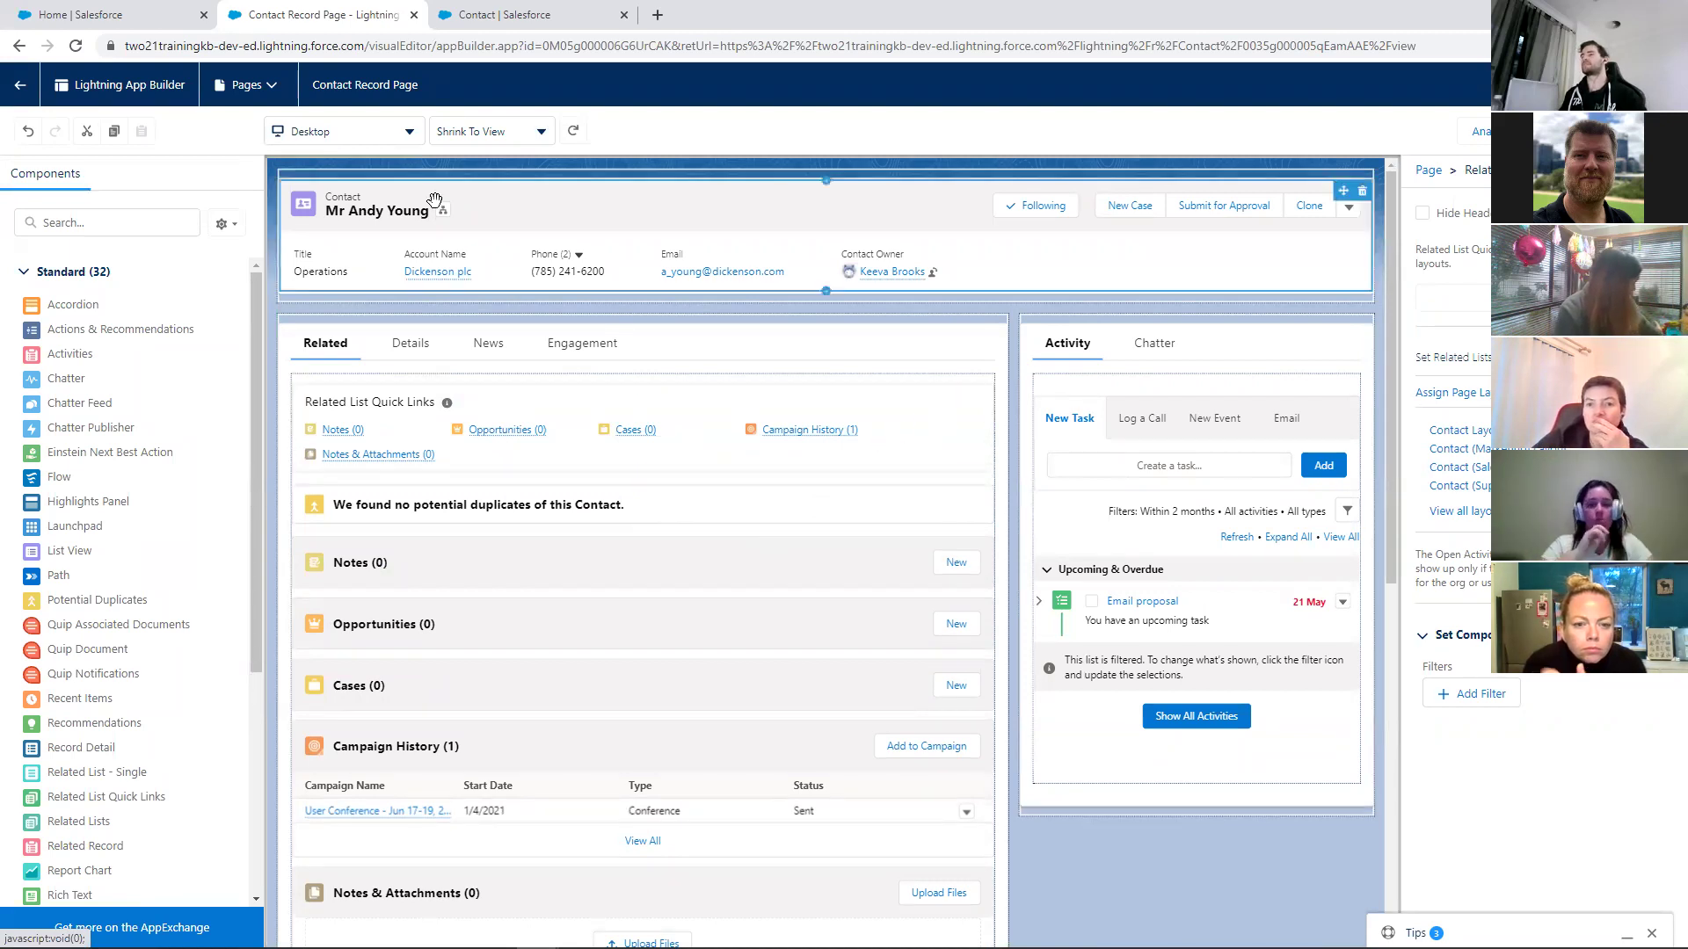
Change the page template to Header and Two Equal Regions, mapping Main Region to Left Region and Right Sidebar to Right Region
left_click(363, 171)
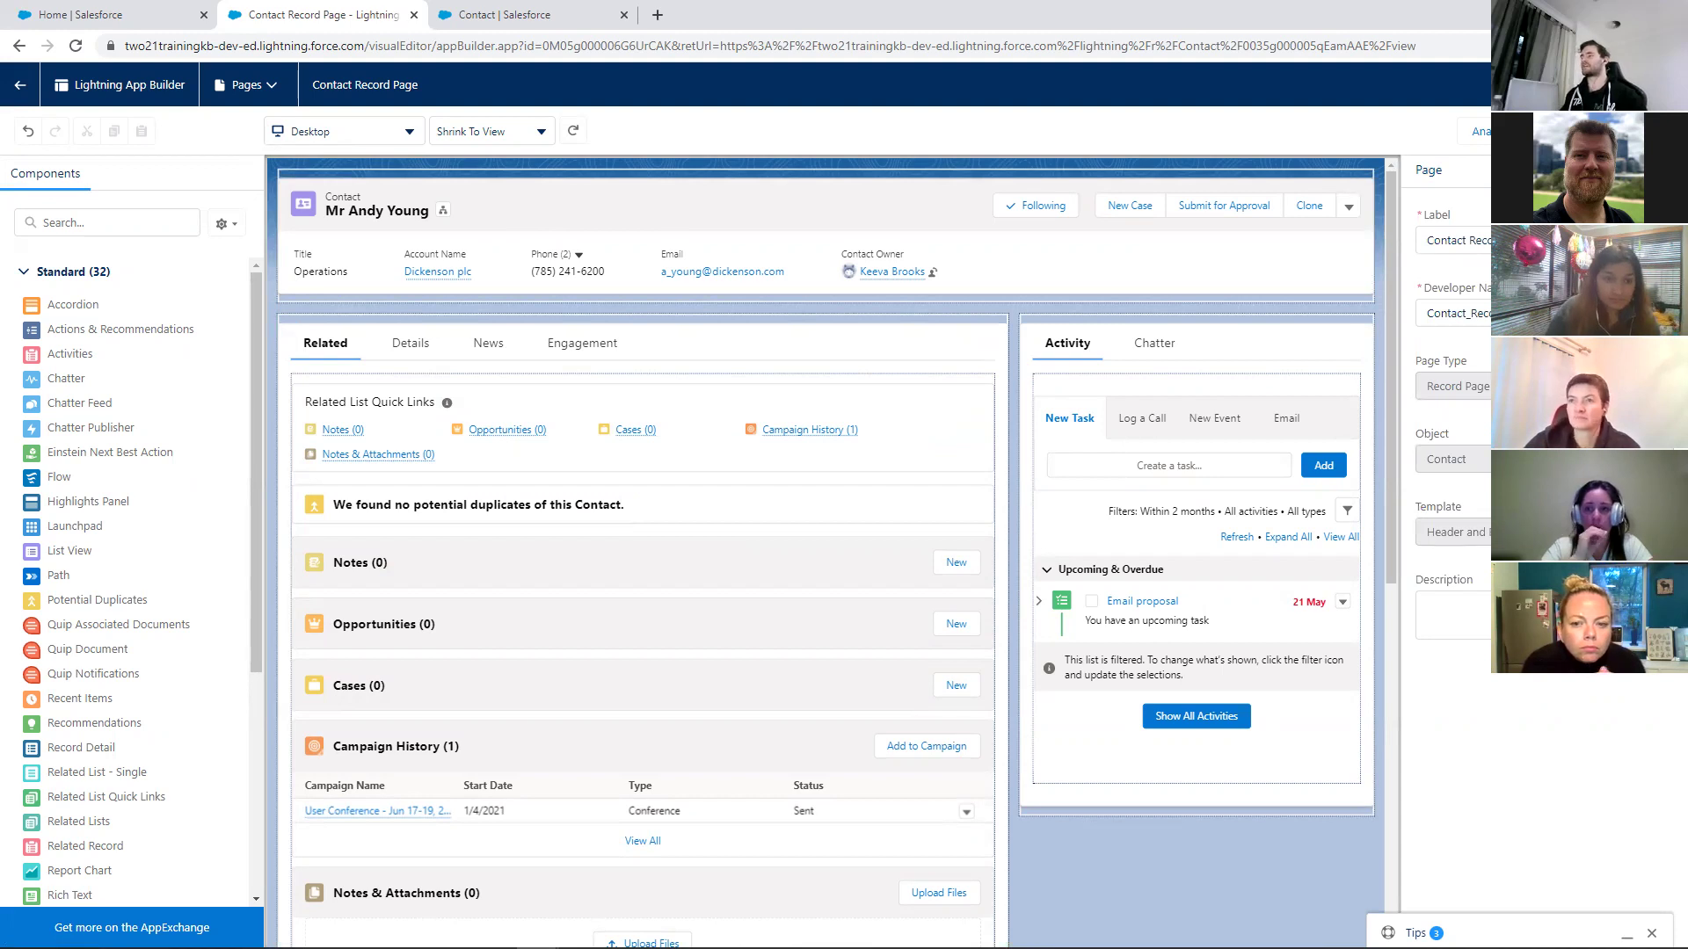
left_click(1641, 532)
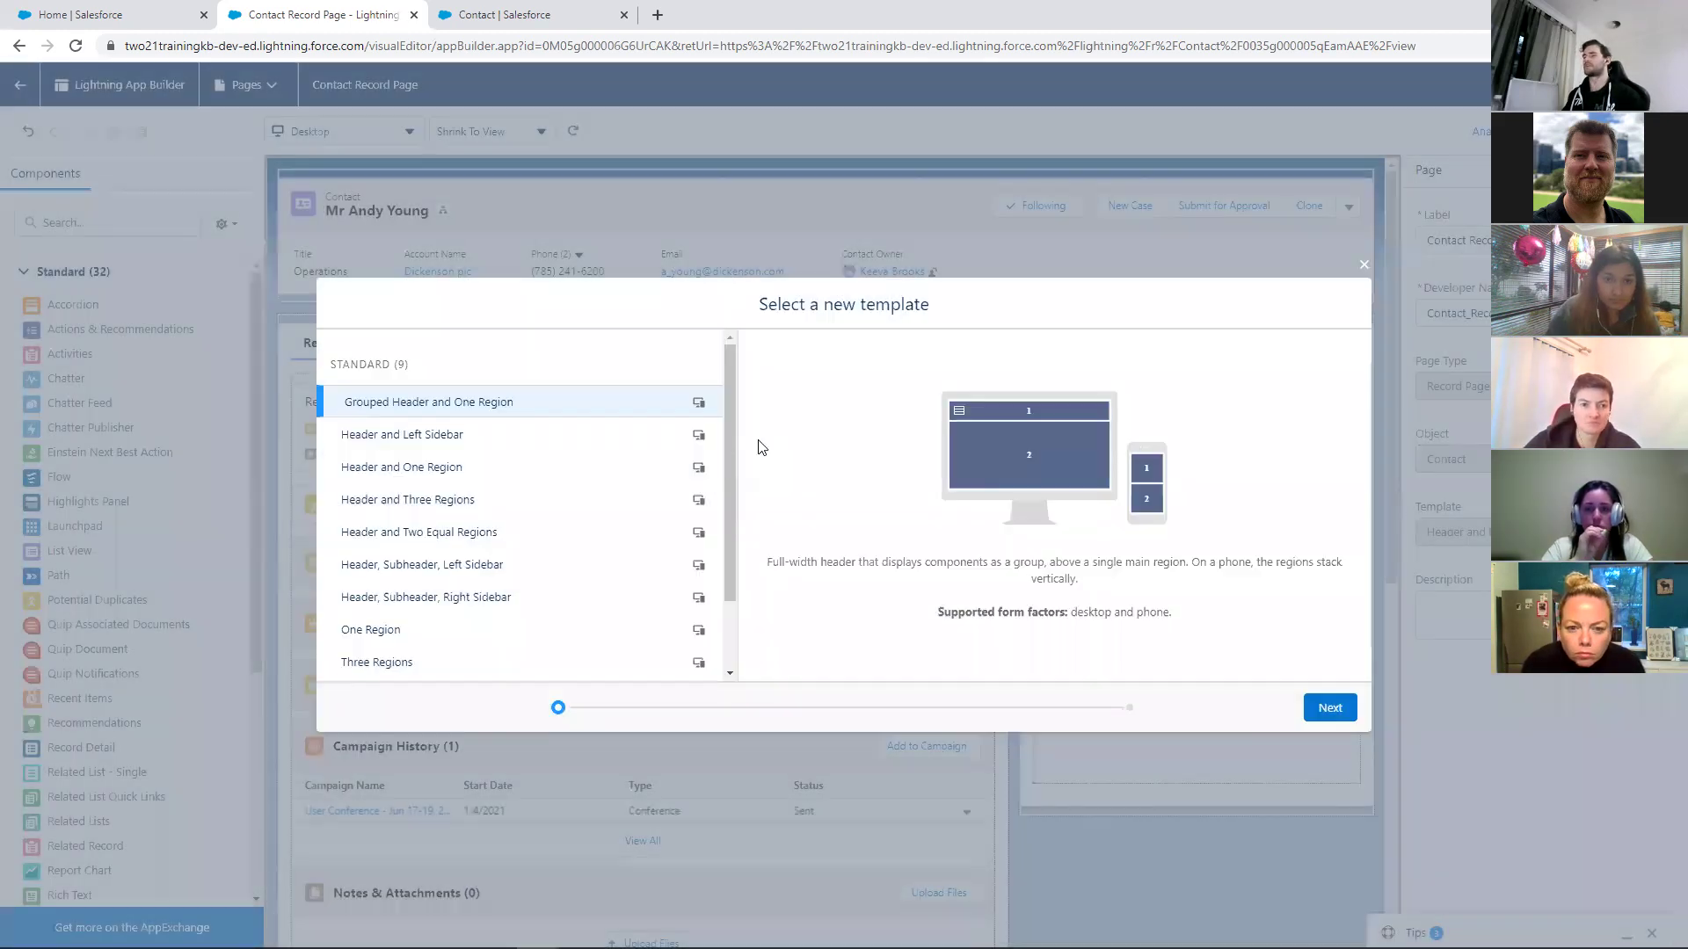
left_click(451, 500)
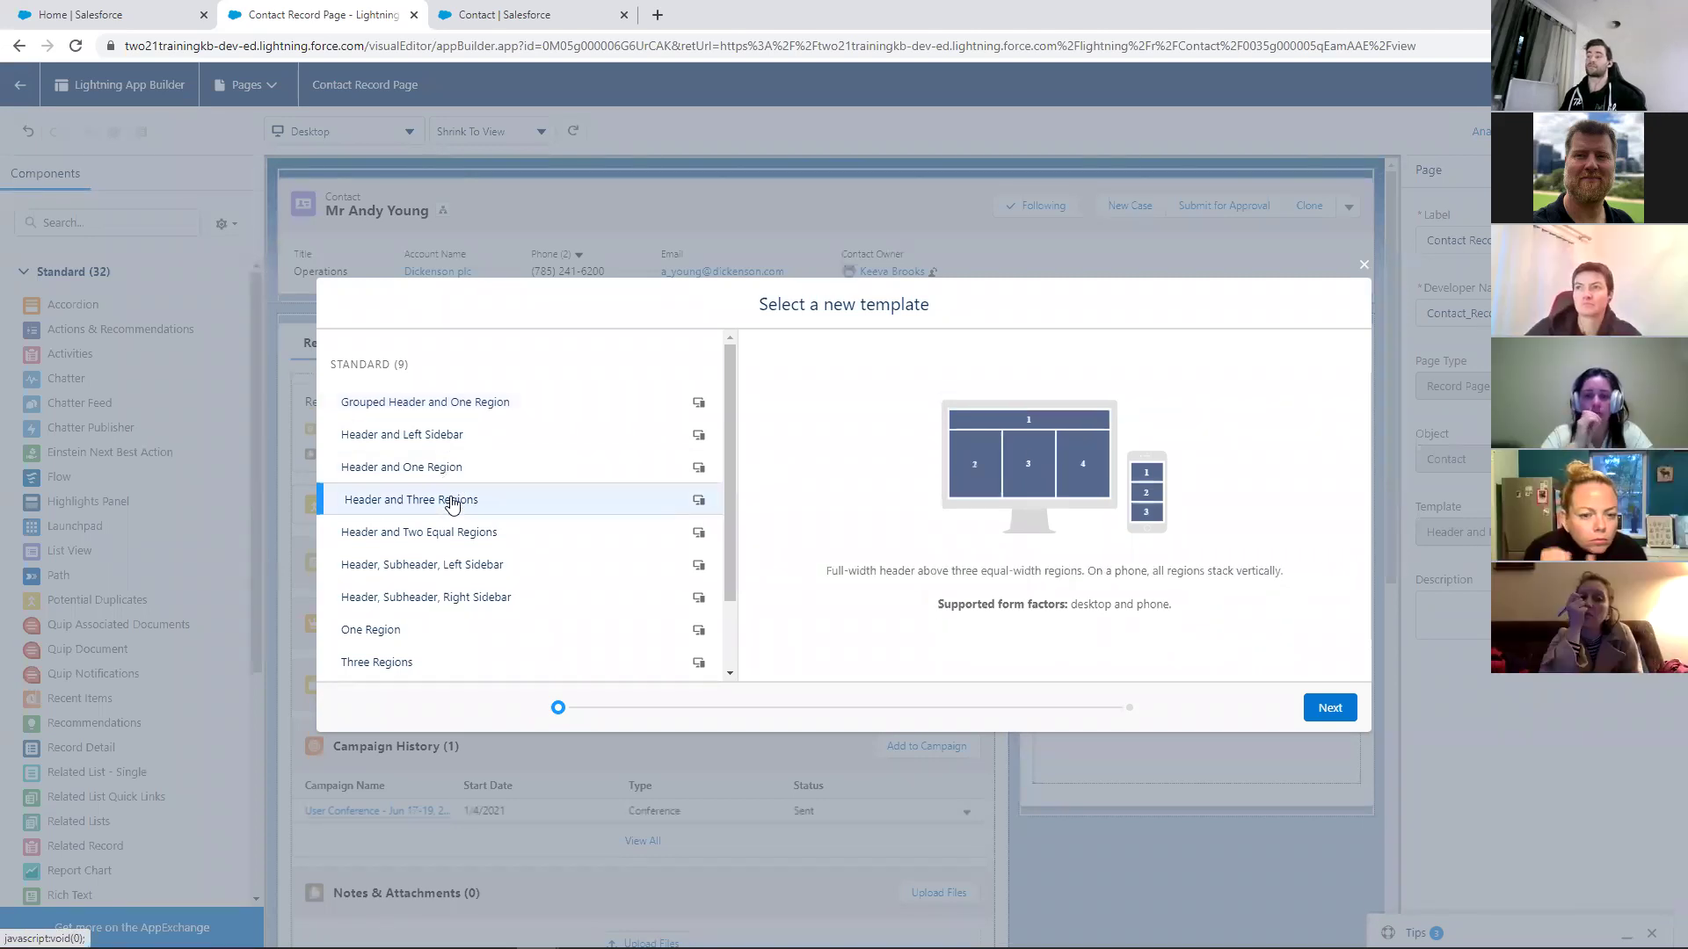
left_click(473, 532)
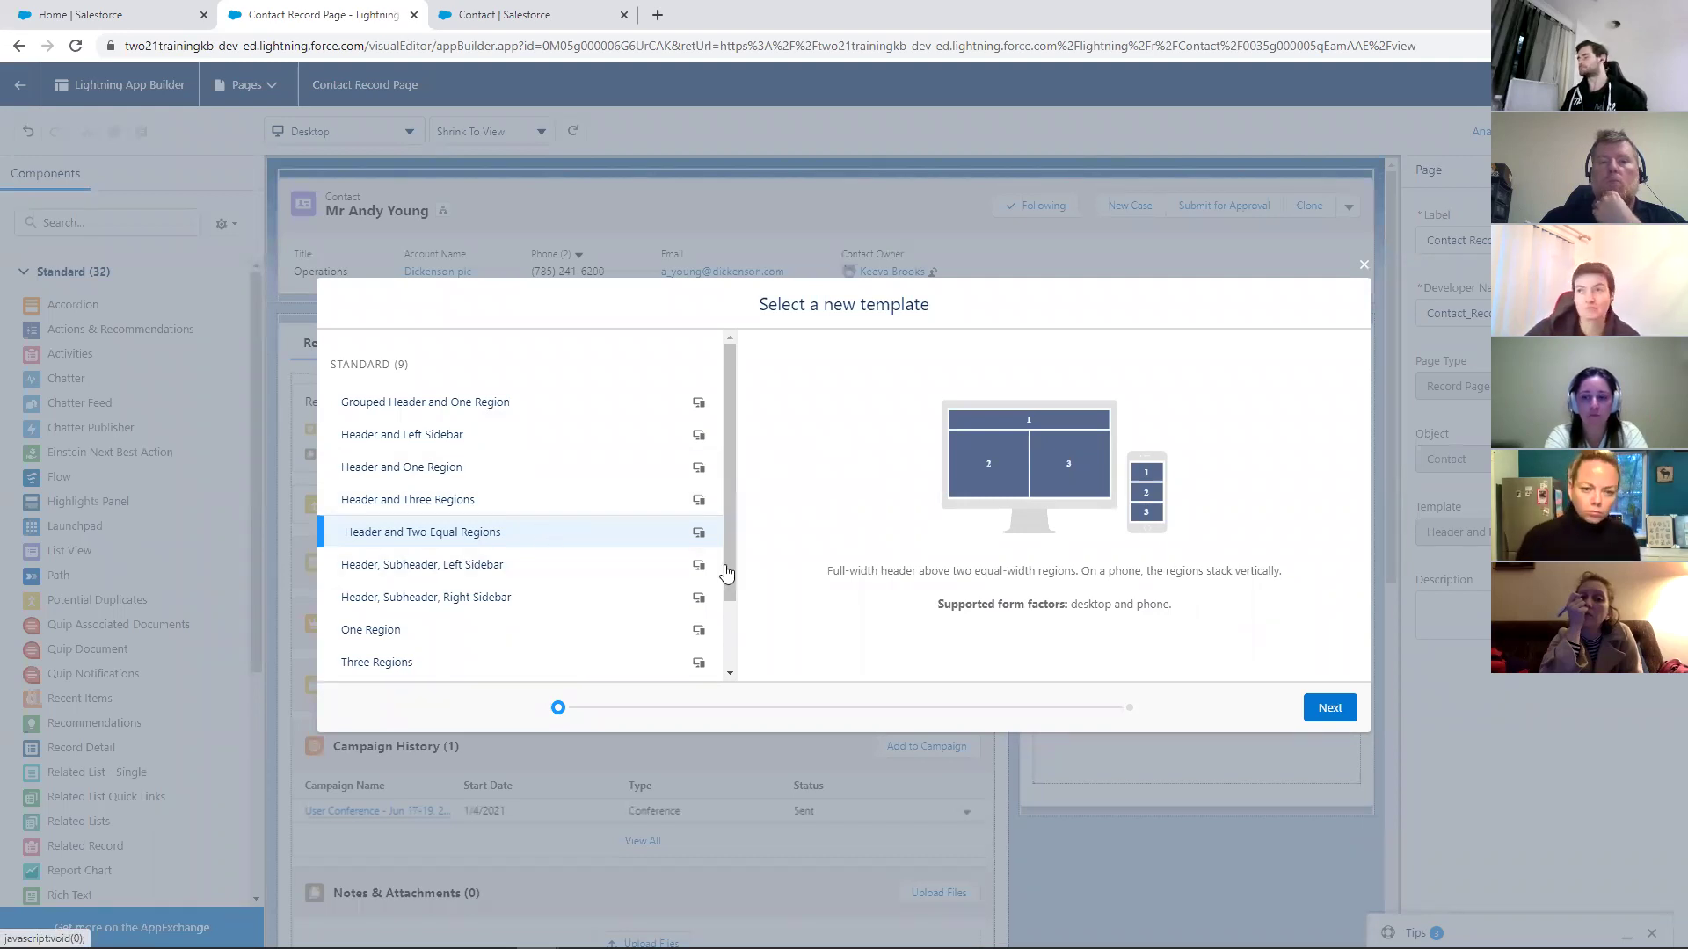
left_click(1330, 709)
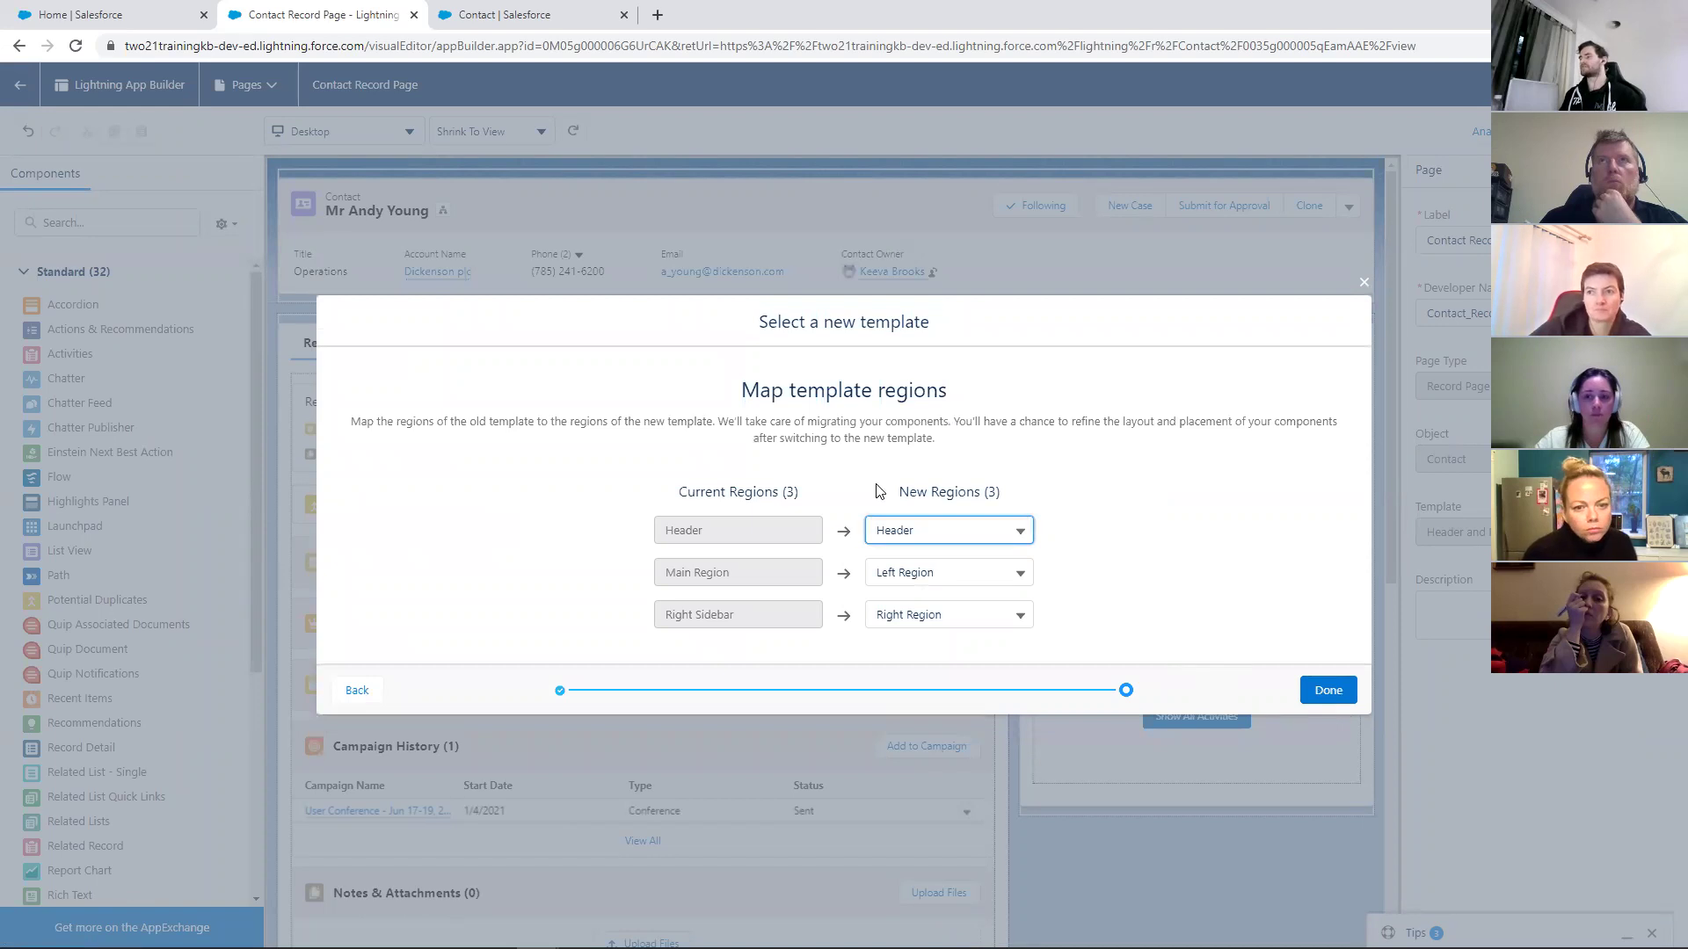
left_click(1327, 690)
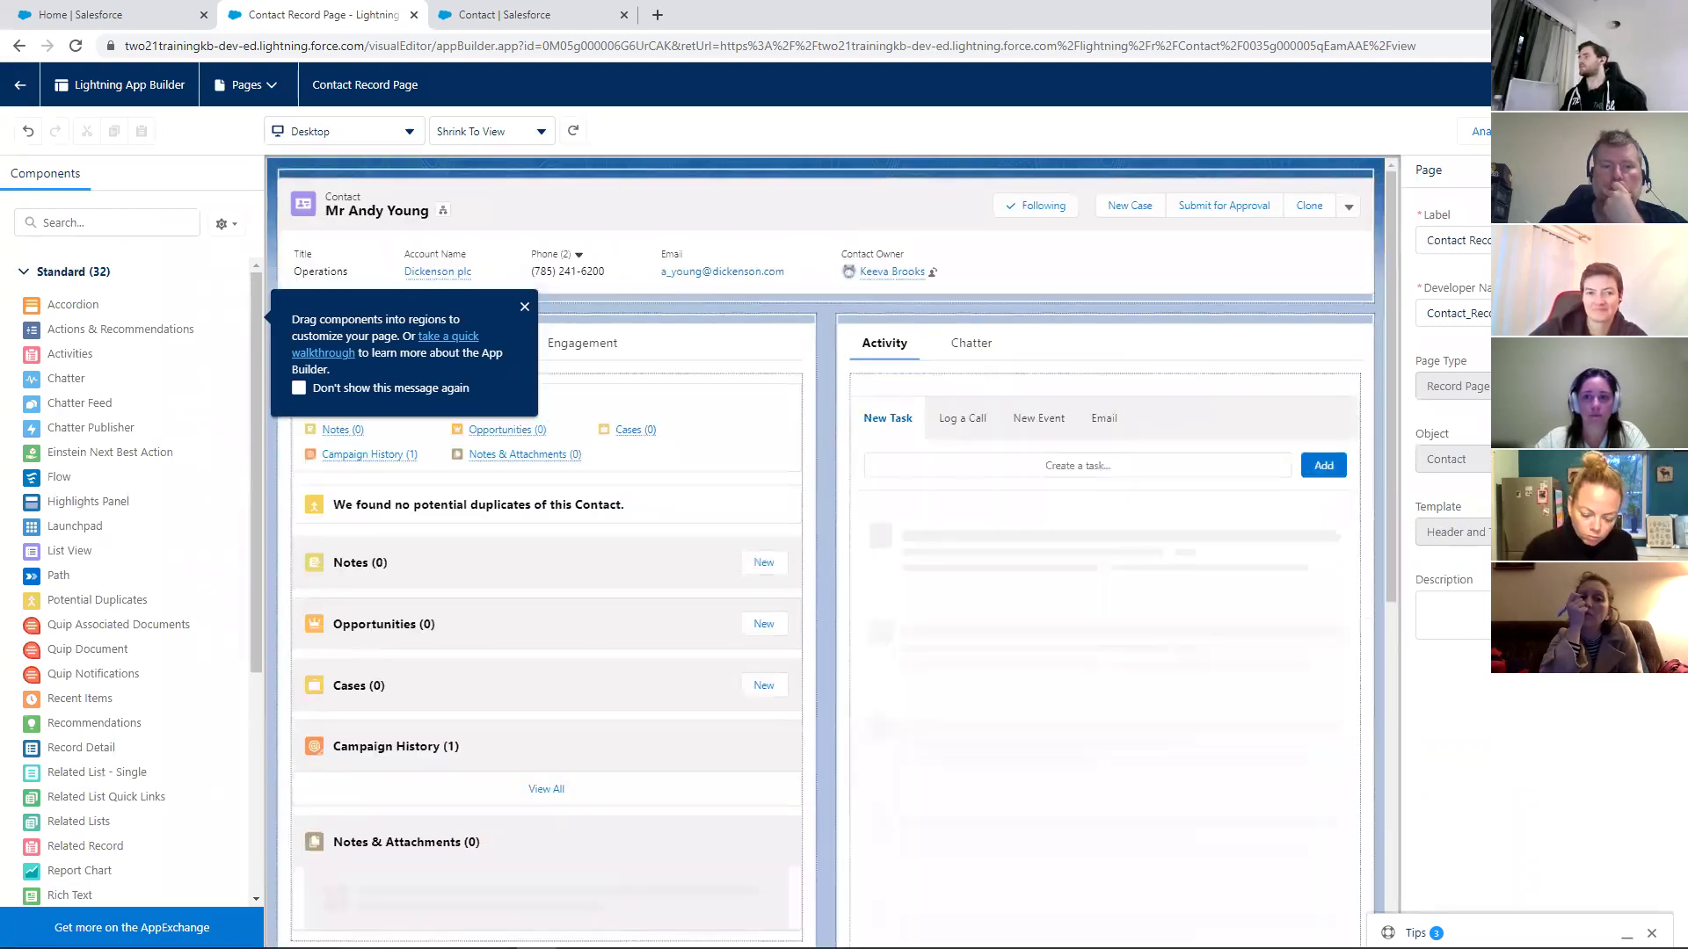
left_click(525, 308)
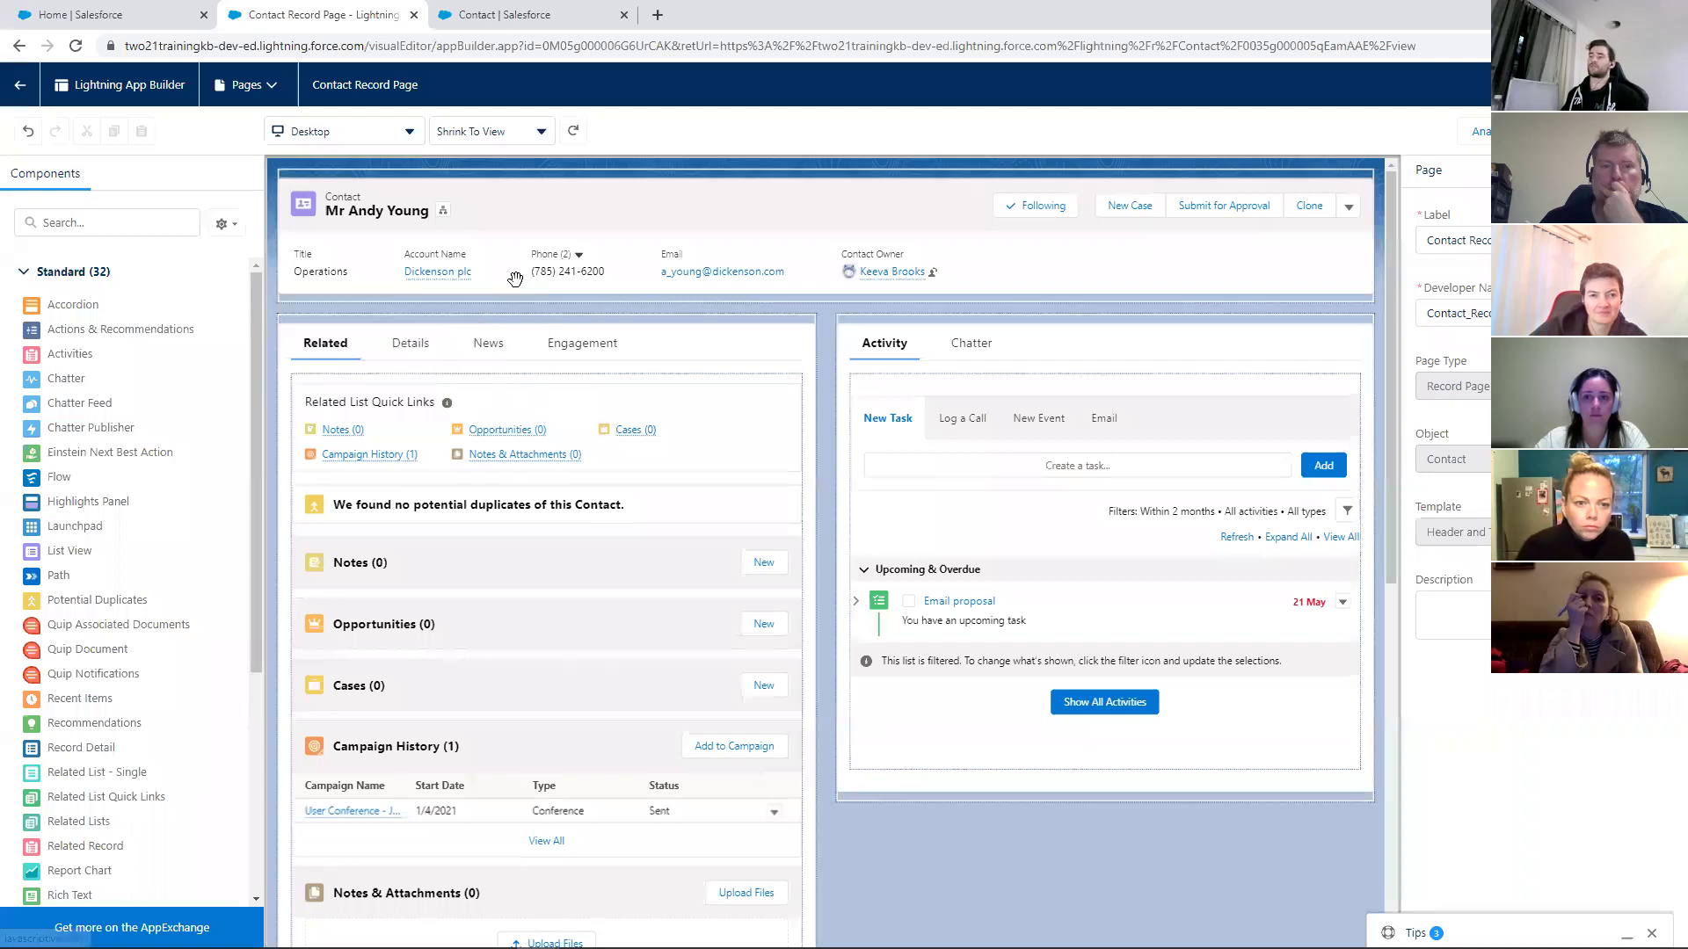
Preview the record page in the Phone form factor and return to the Desktop view
left_click(349, 138)
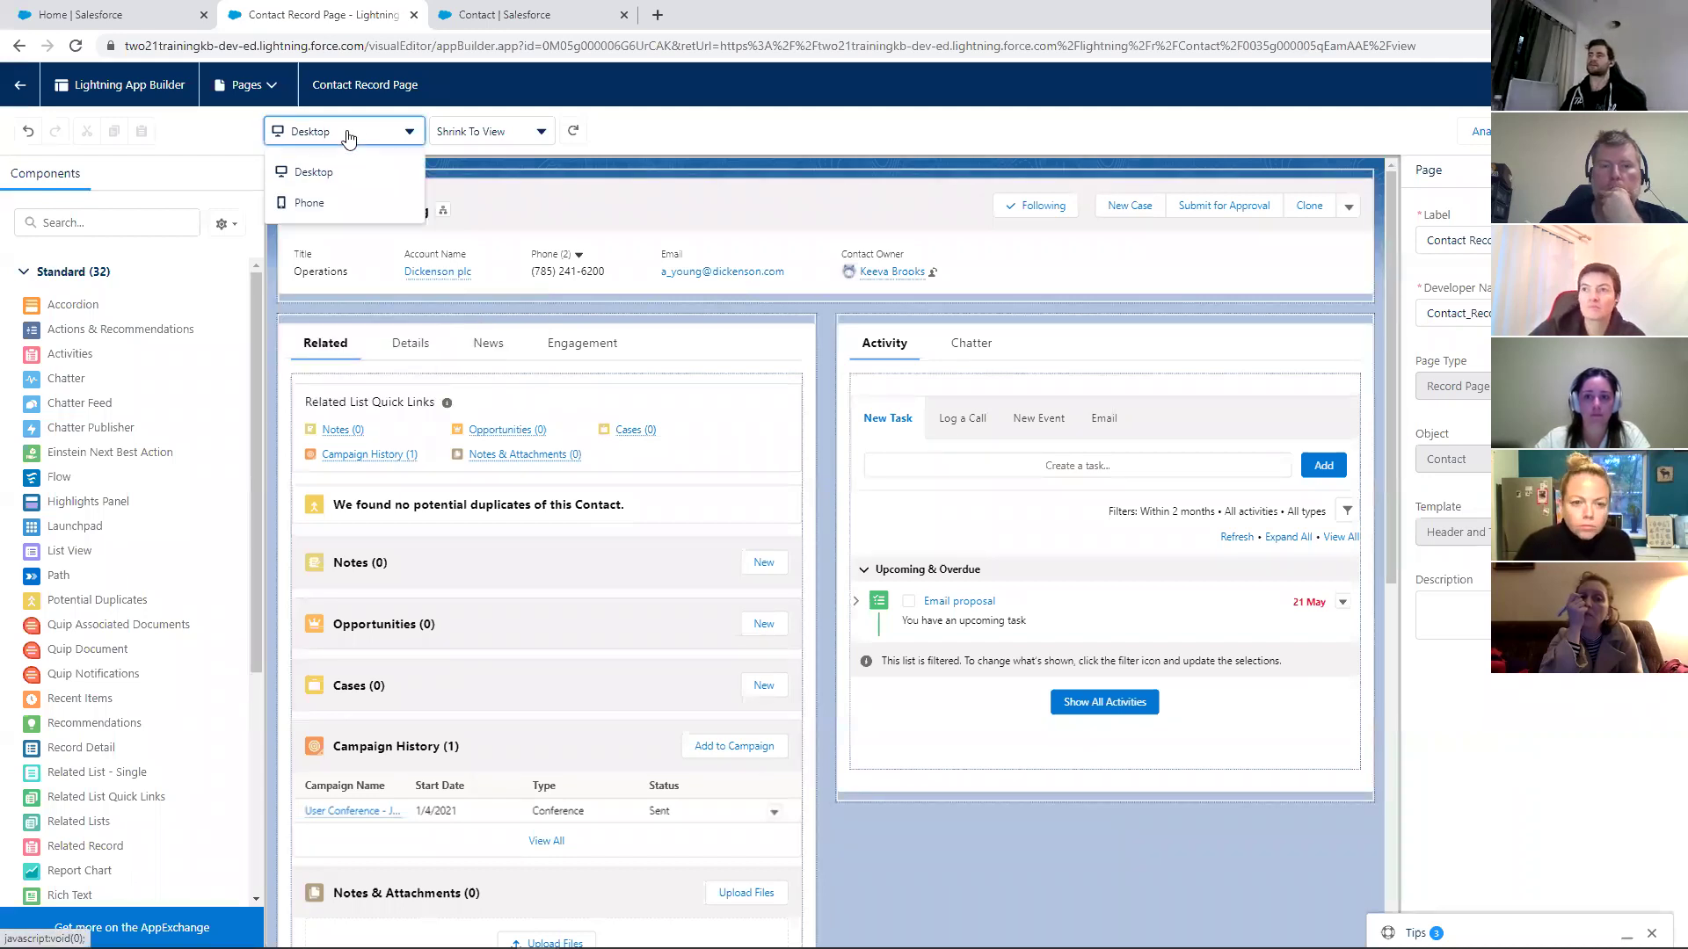
left_click(314, 211)
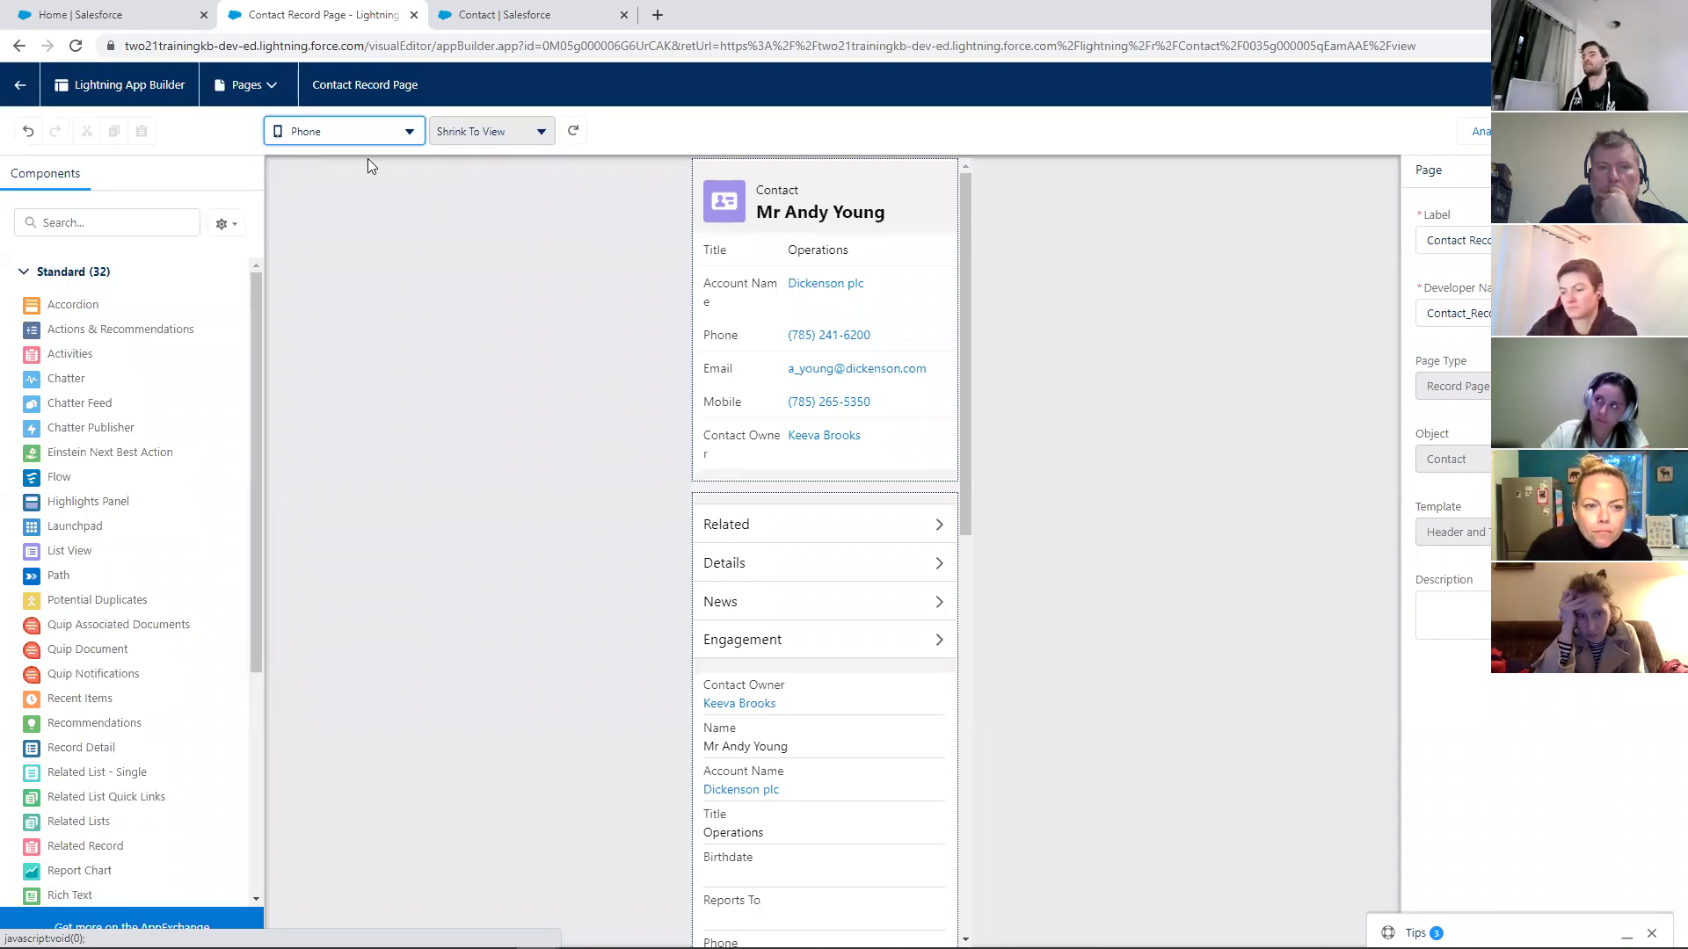
left_click(366, 135)
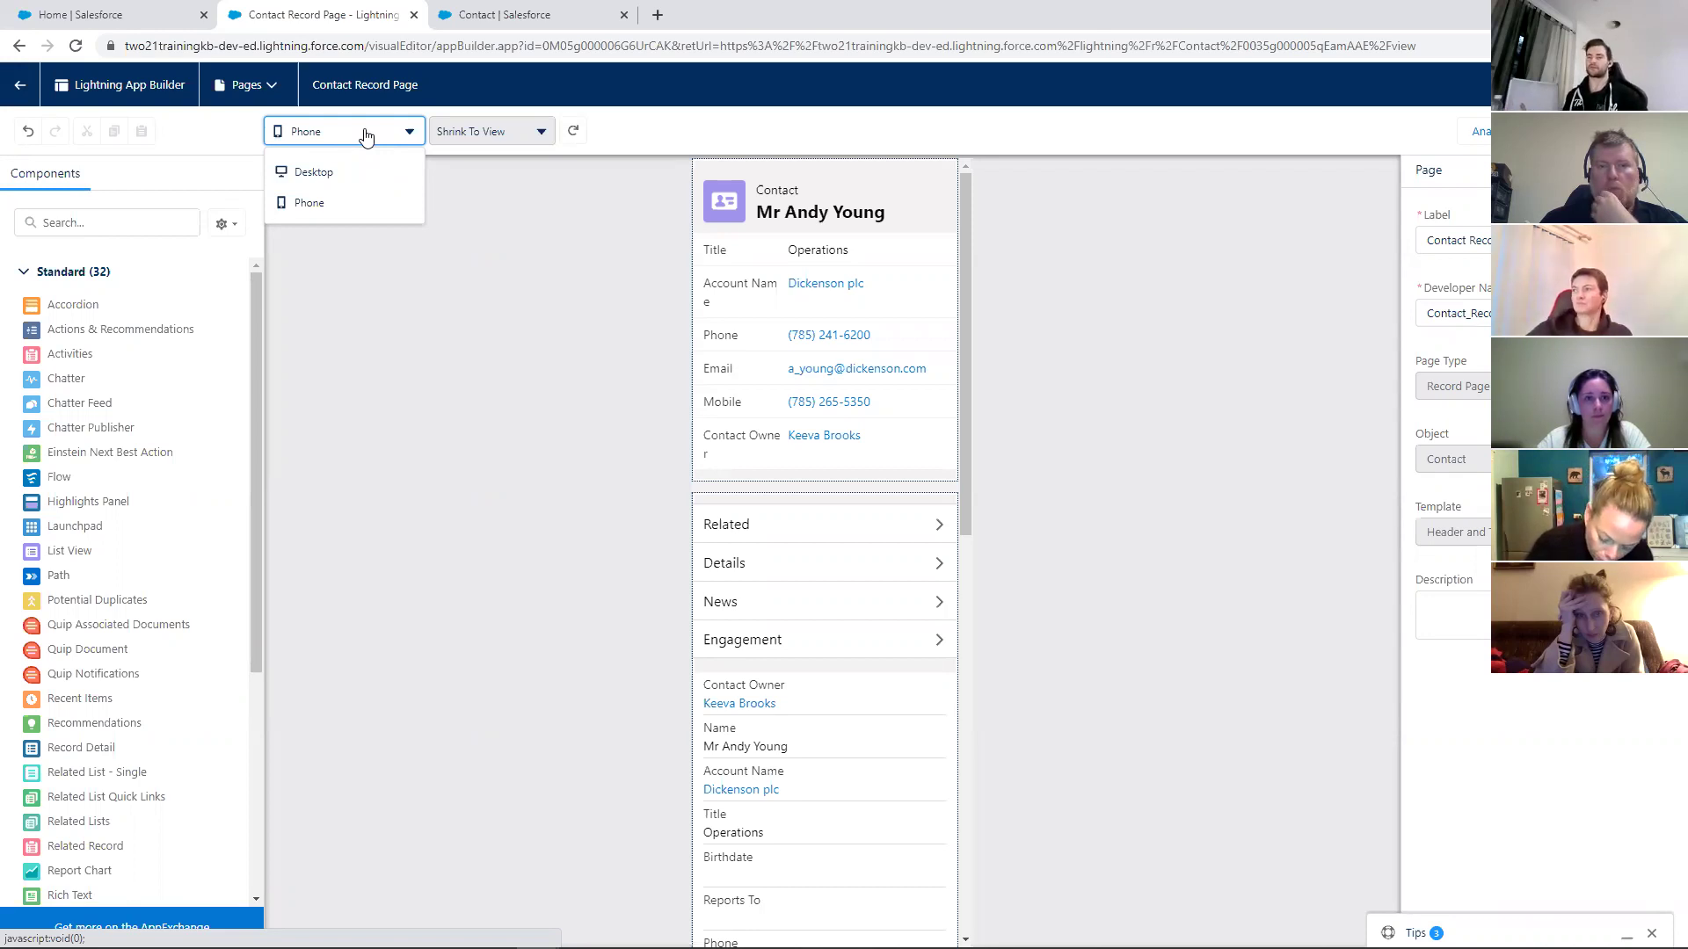
left_click(315, 173)
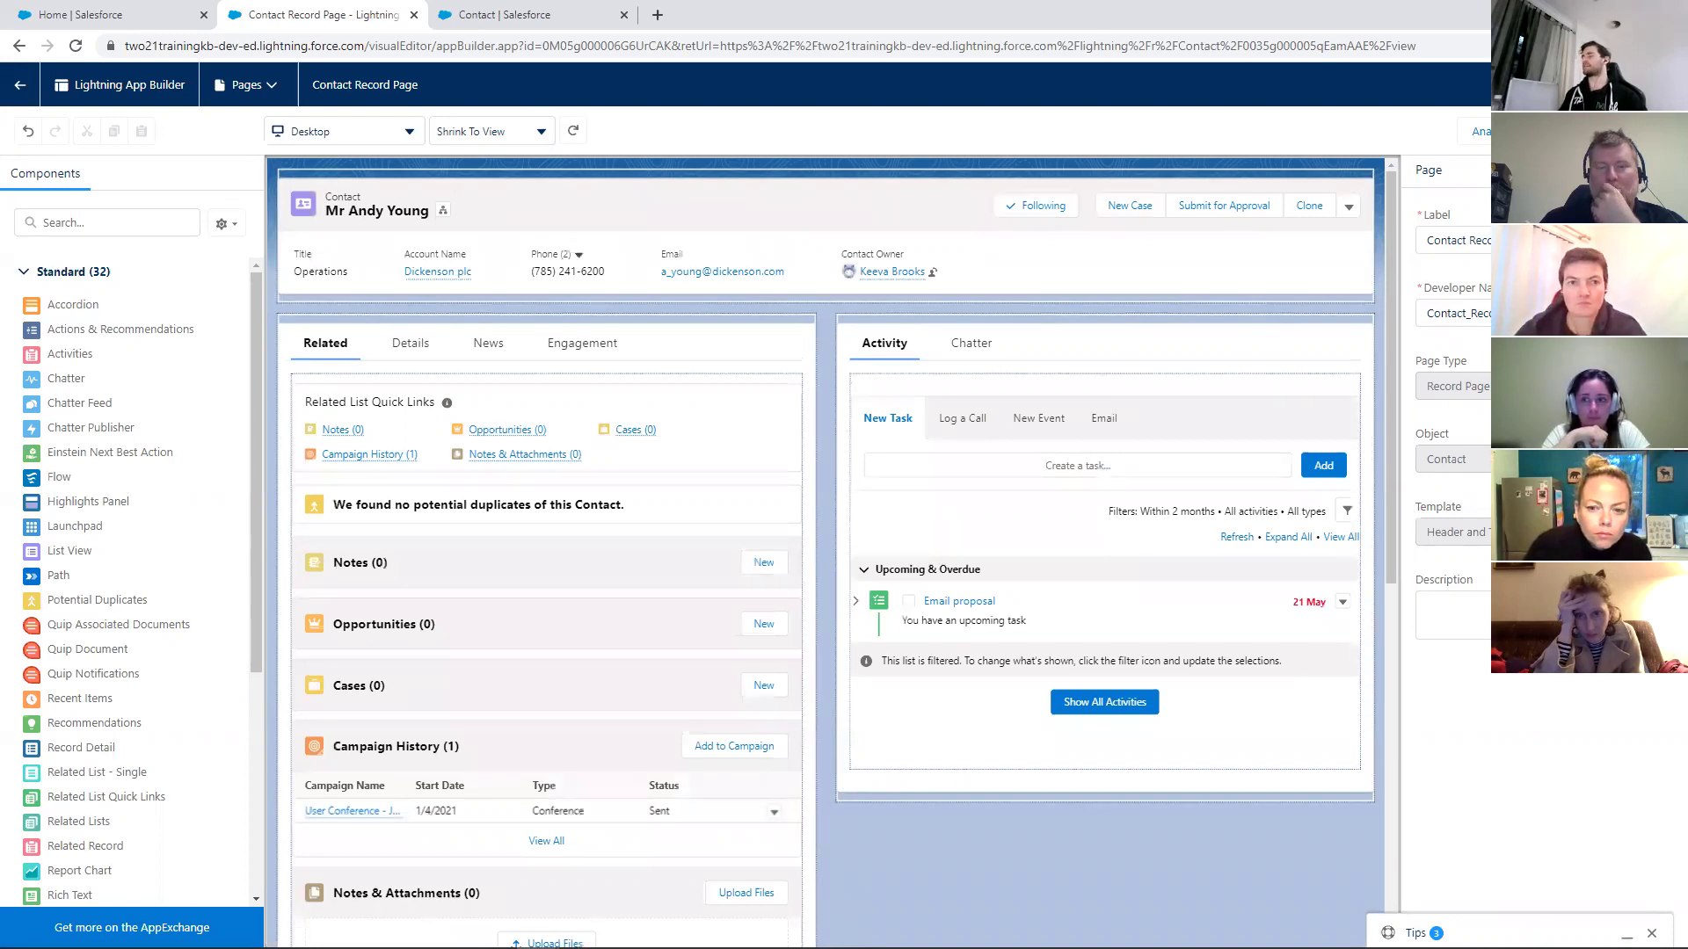
Review the page's activation options for org default, app default, and app, record type and profile, and save the page
left_click(1571, 131)
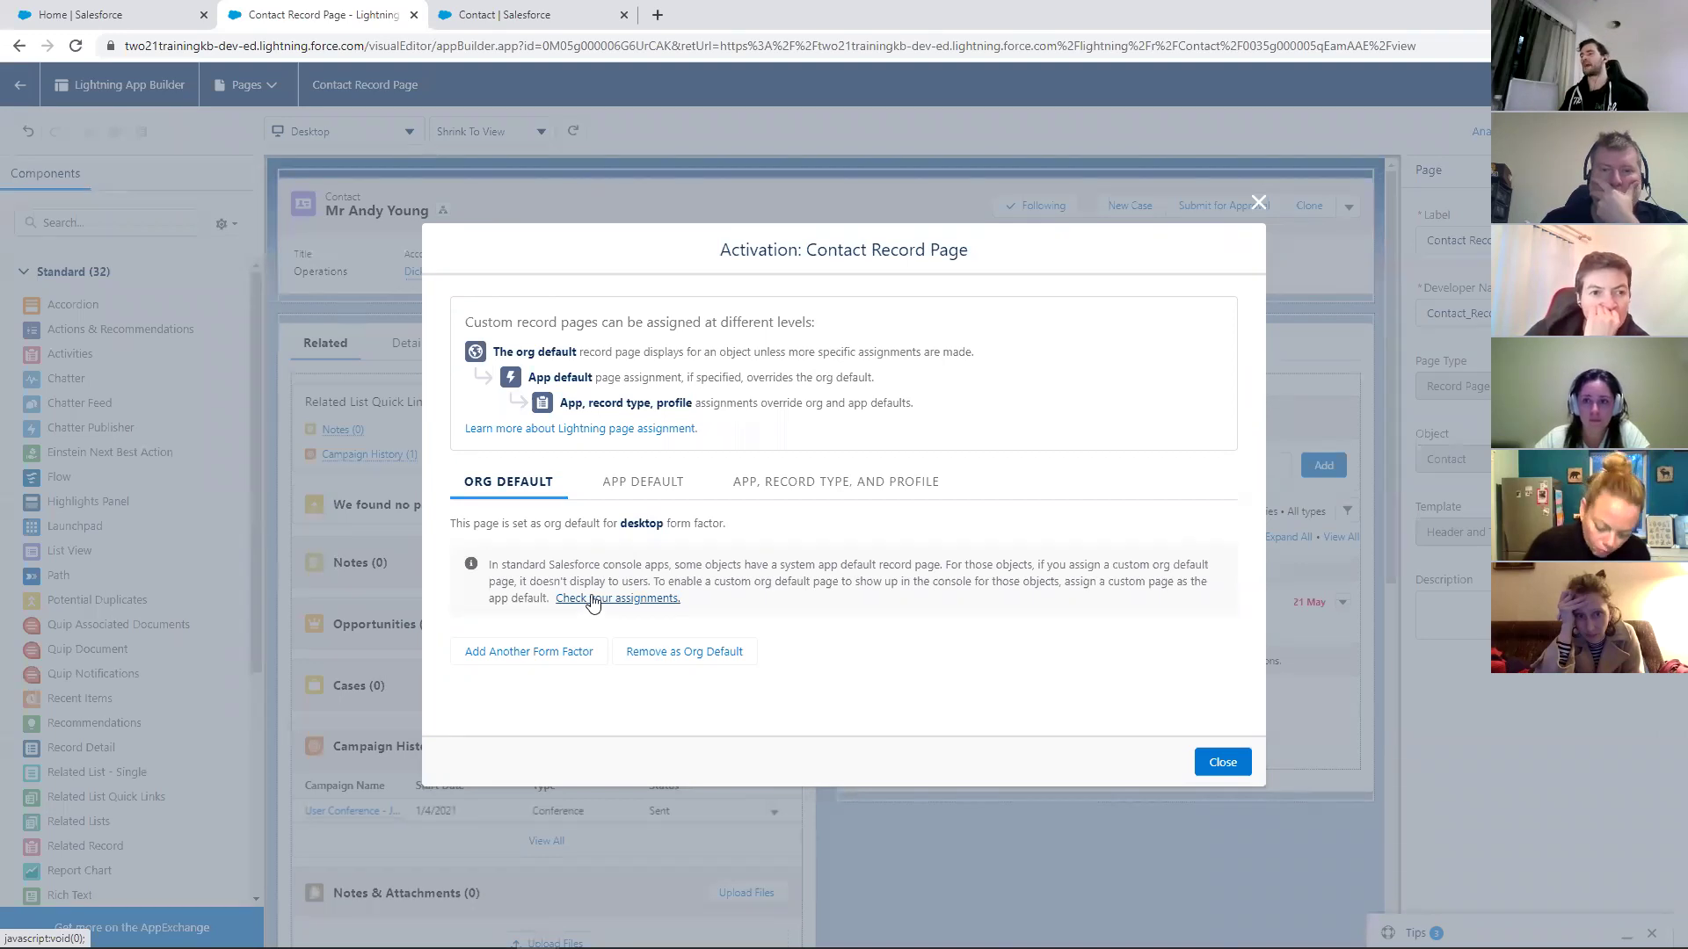
left_click(636, 489)
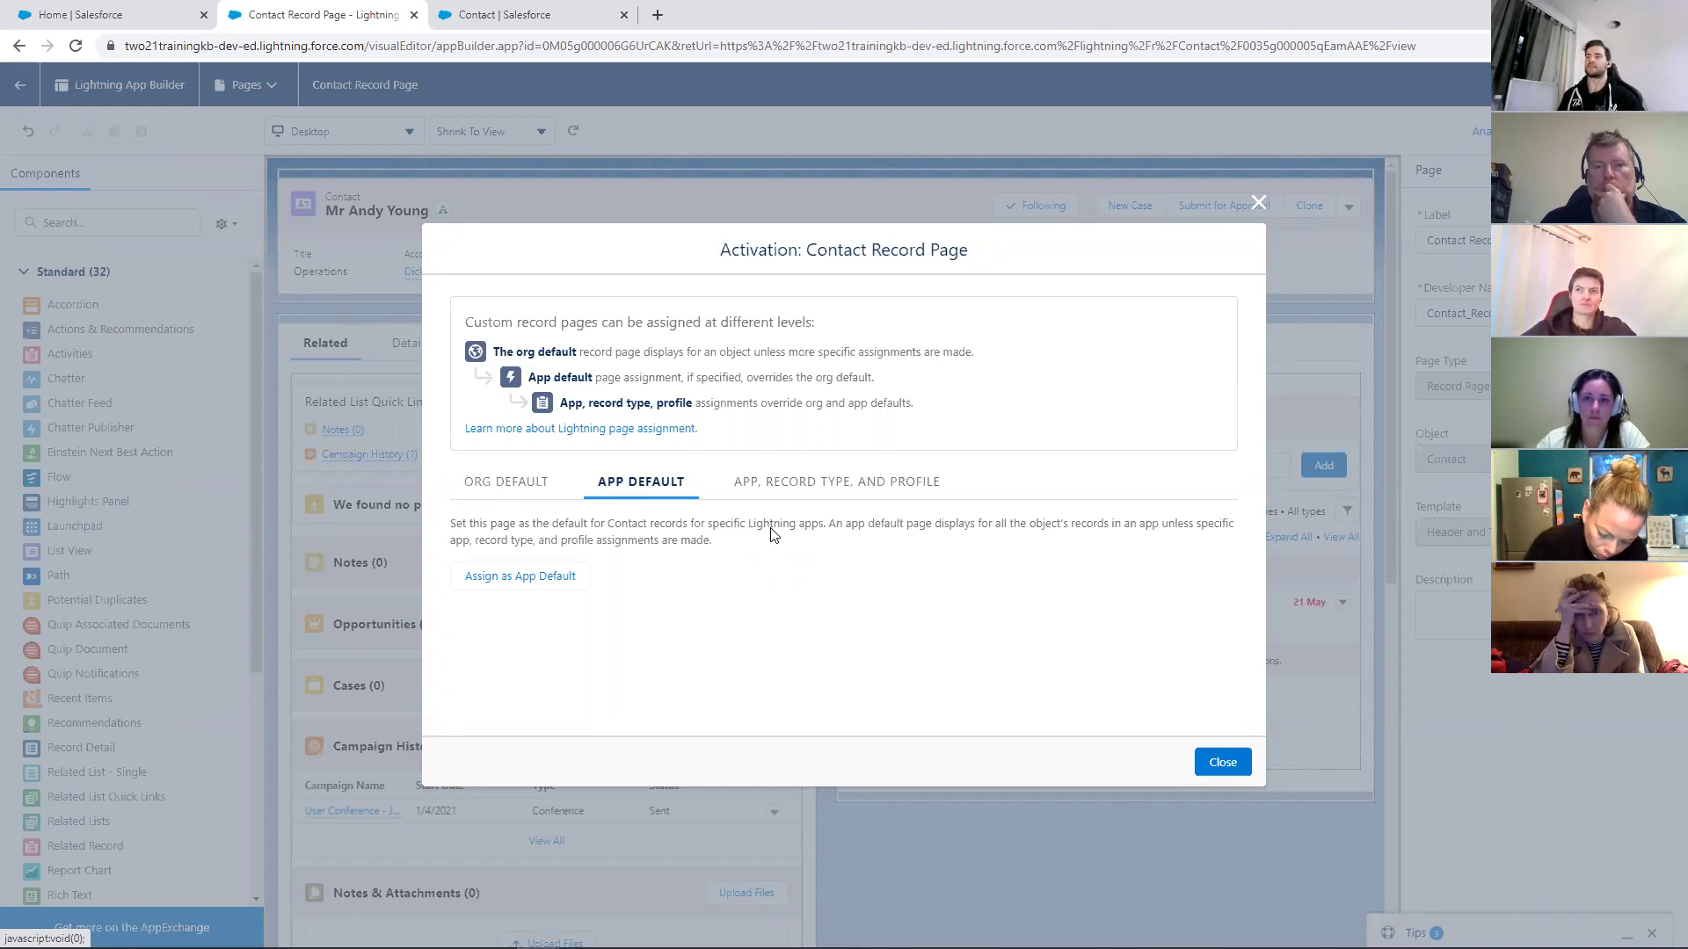
left_click(787, 483)
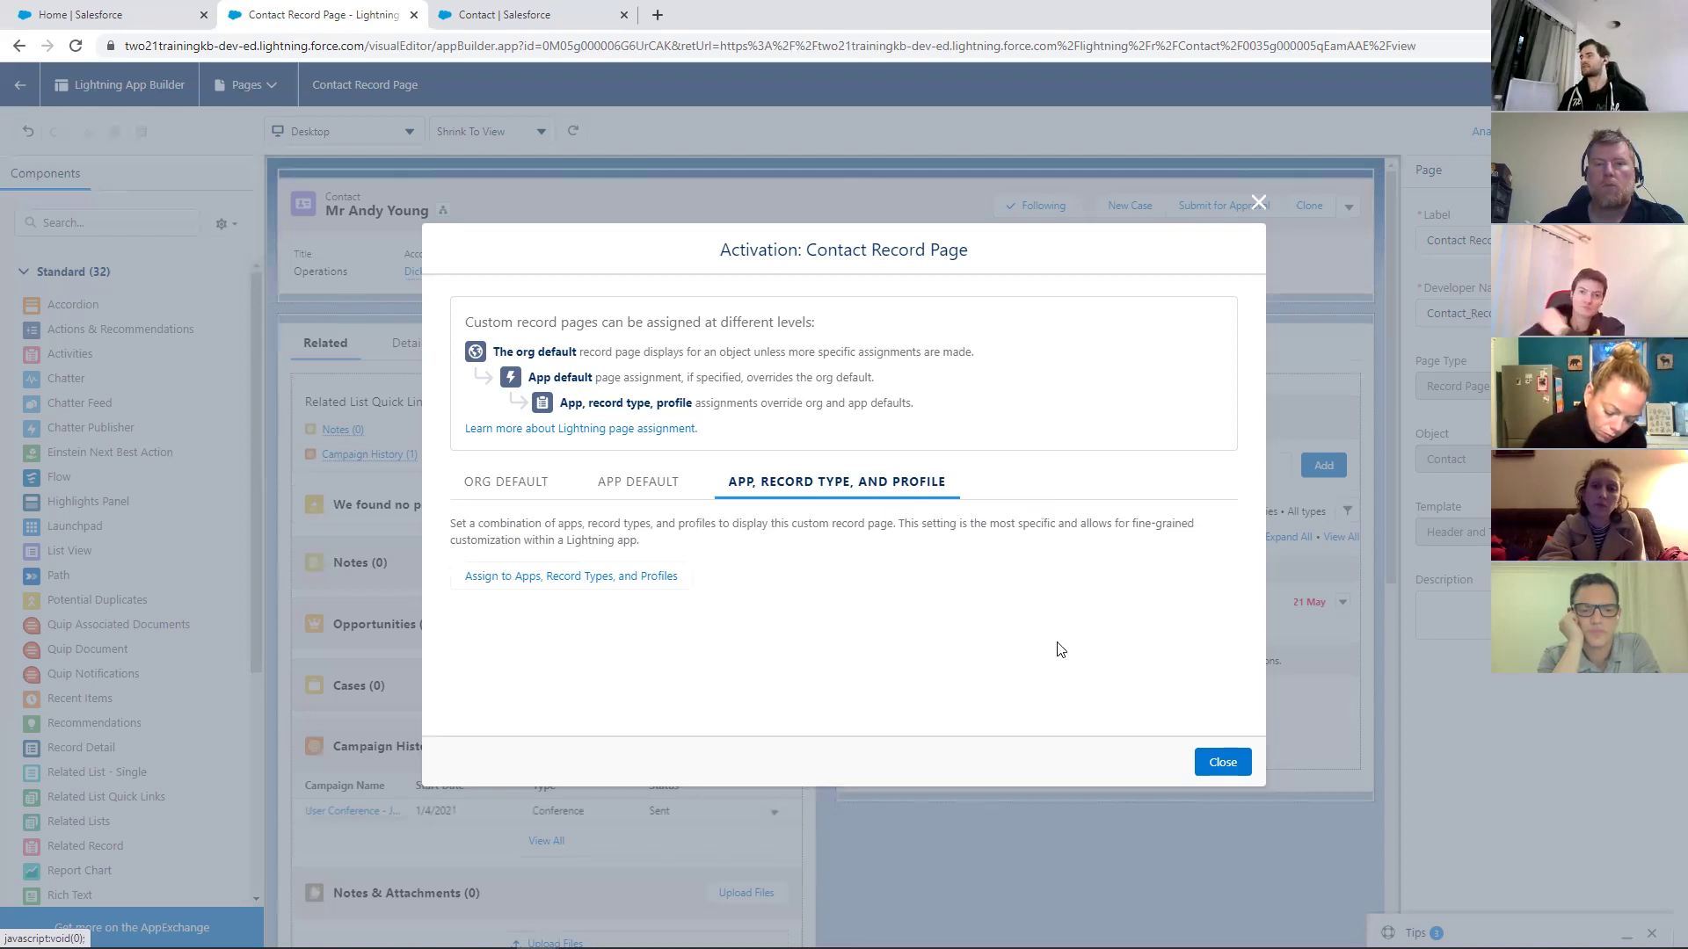
left_click(497, 485)
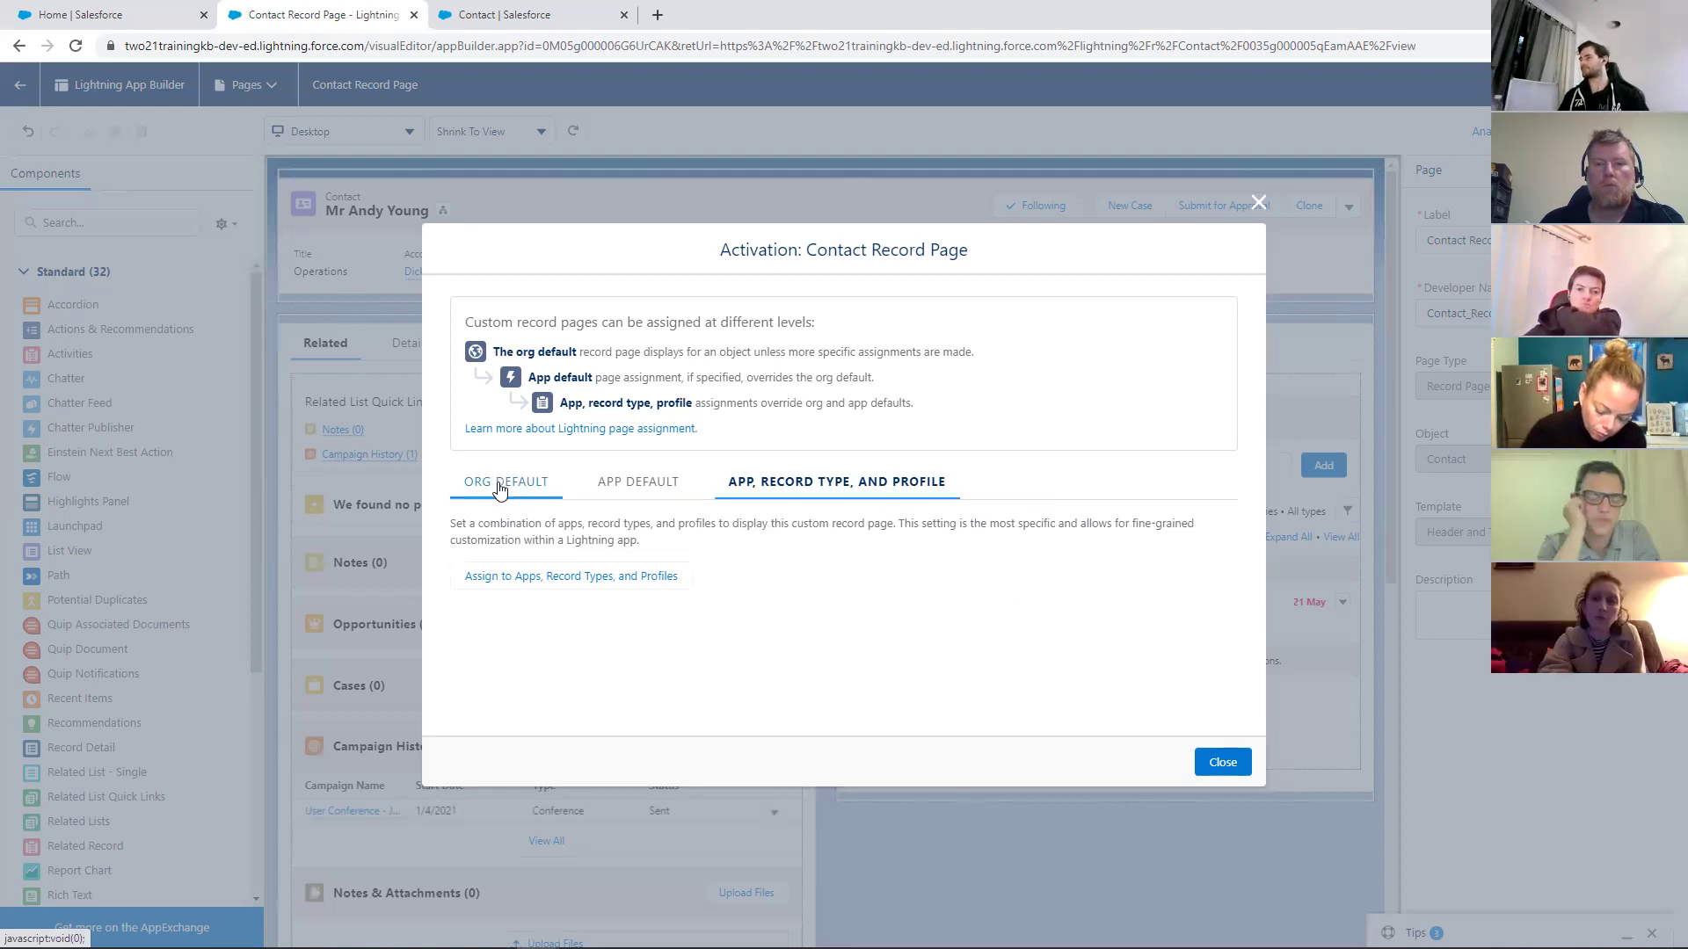
left_click(1235, 763)
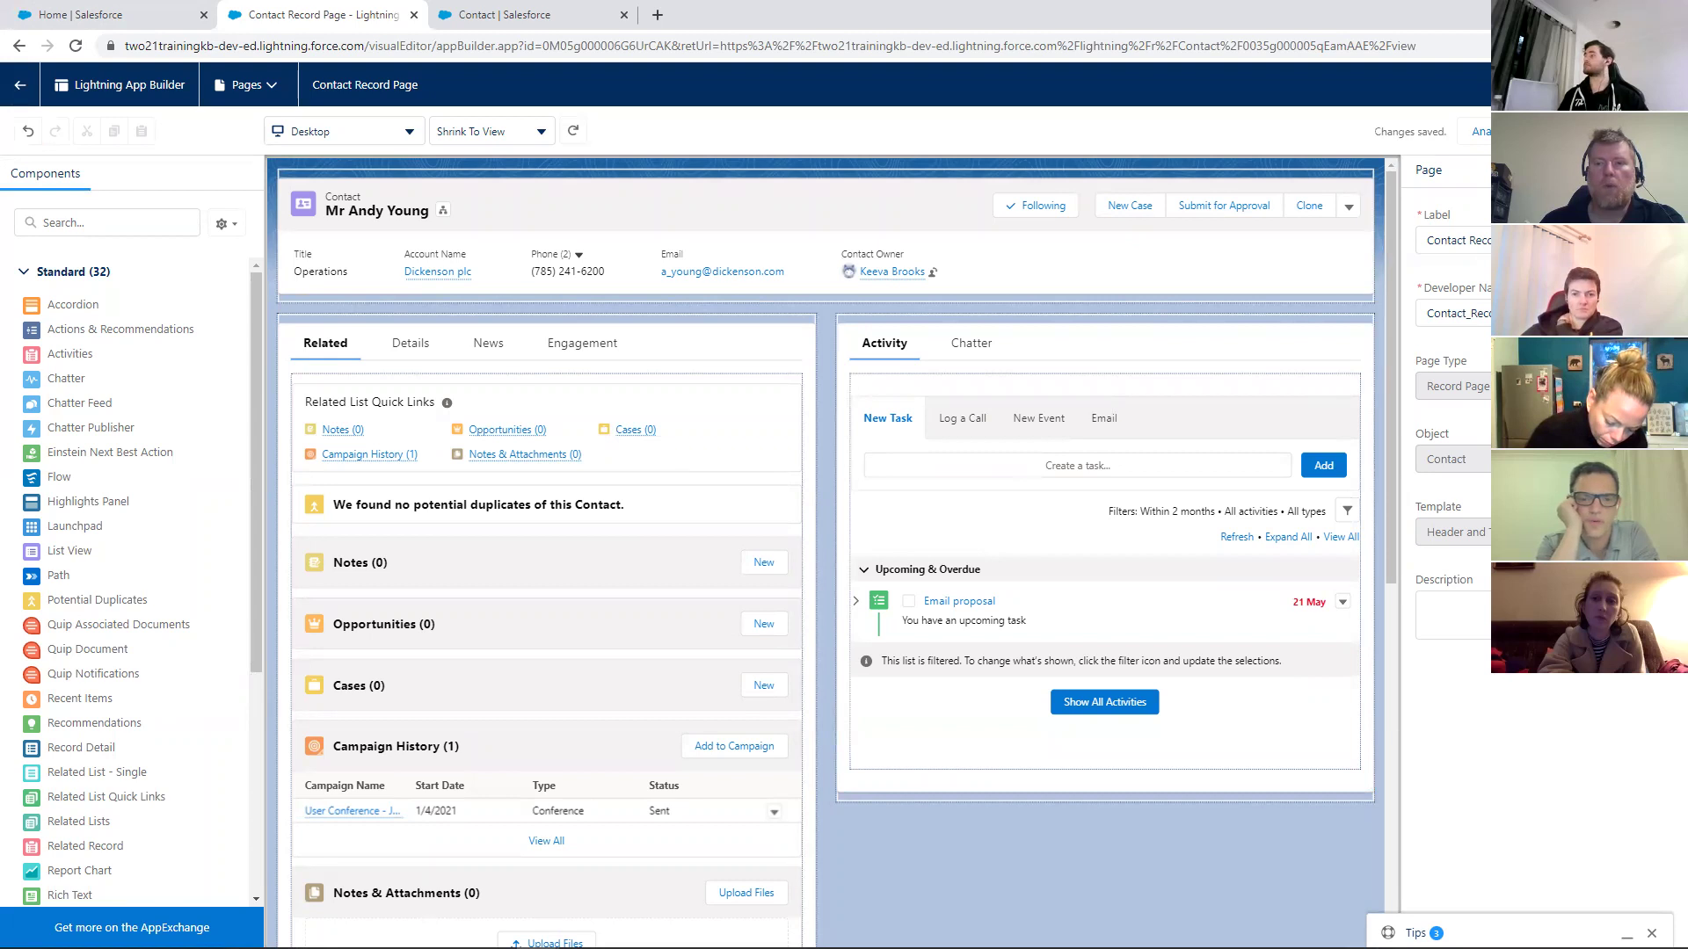
Recheck the page's org default activation, then return to the contact record and review its two-column layout
left_click(1484, 131)
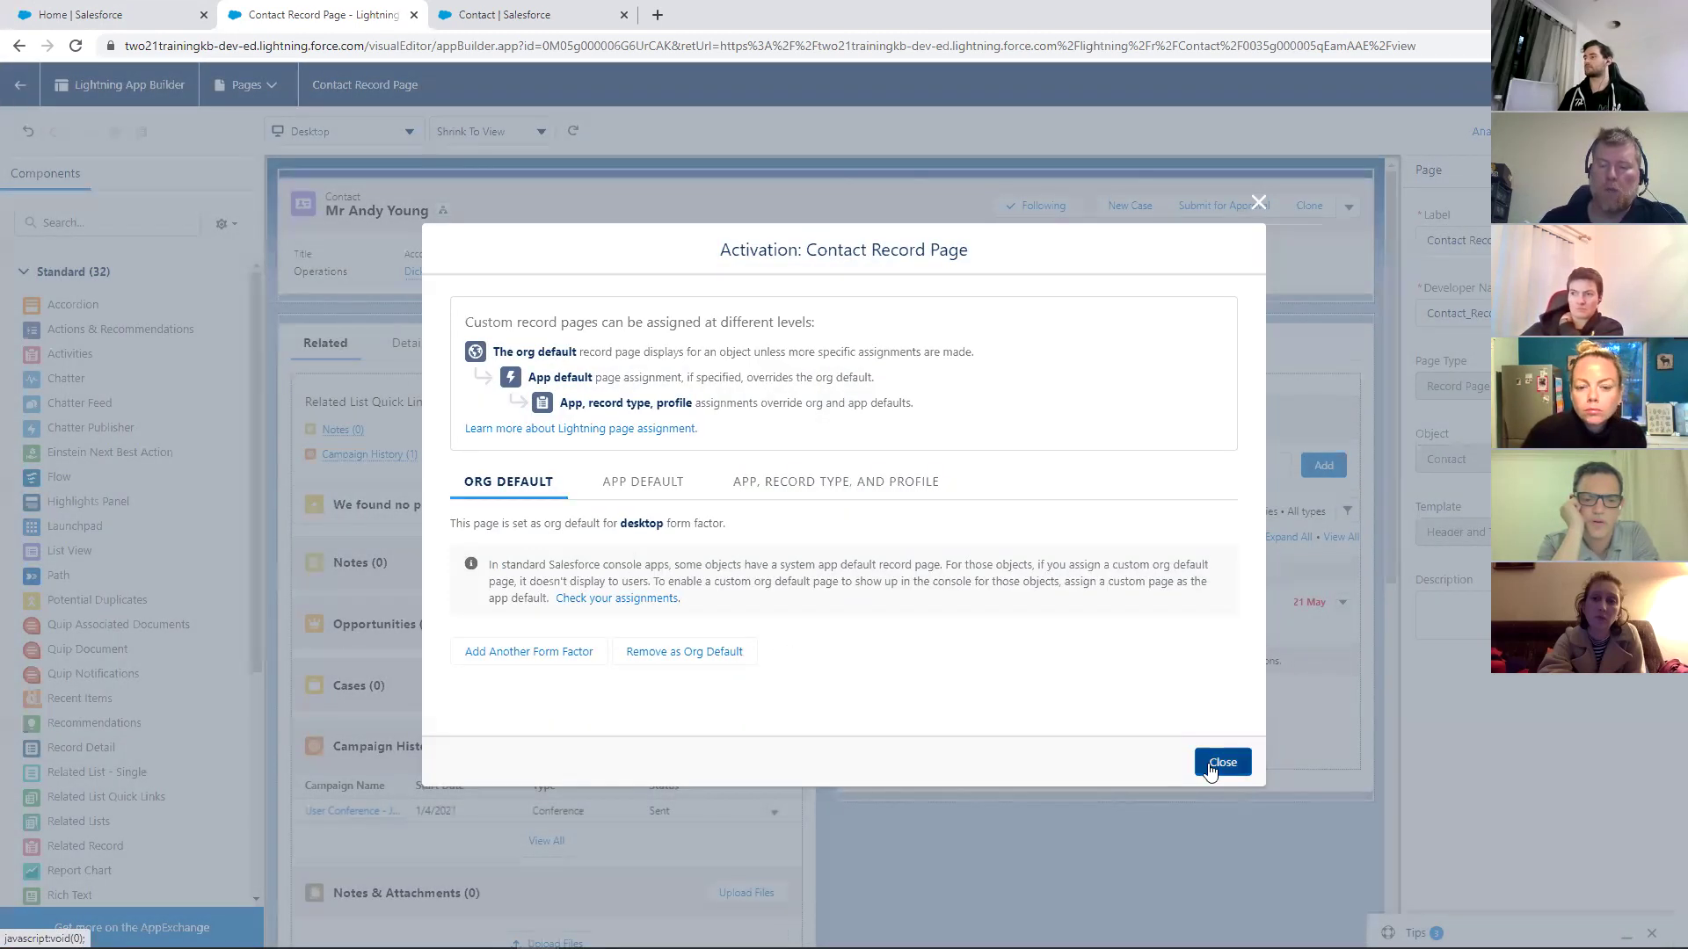
left_click(1209, 765)
left_click(4, 102)
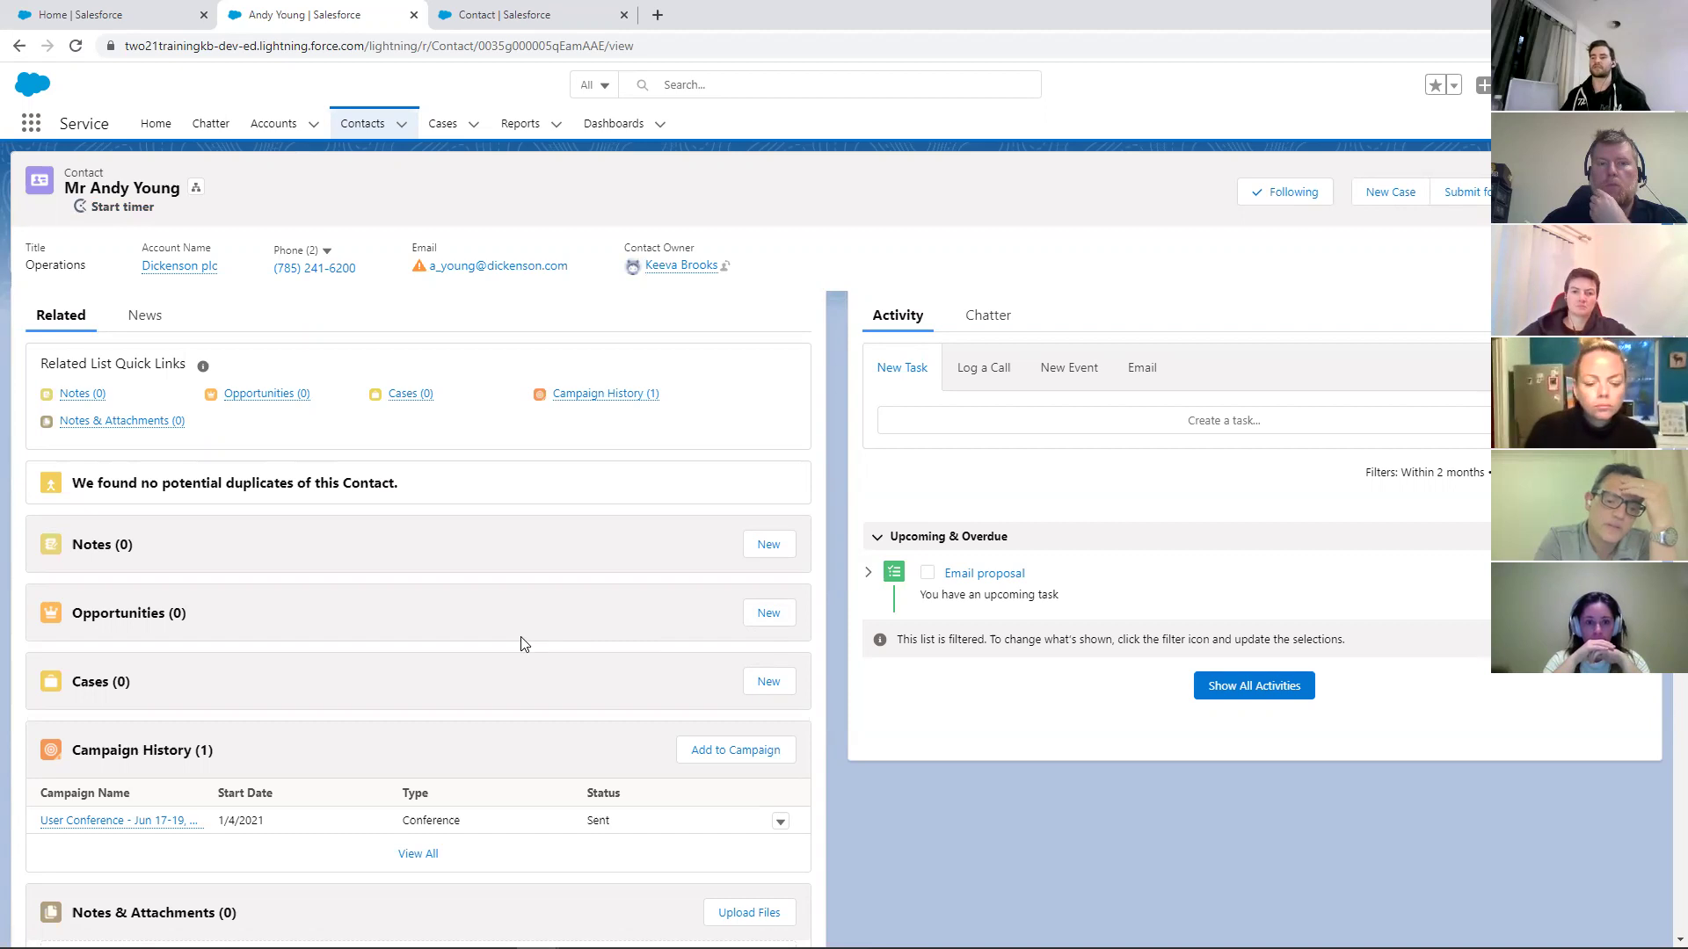
scroll(521, 644, "down", 1)
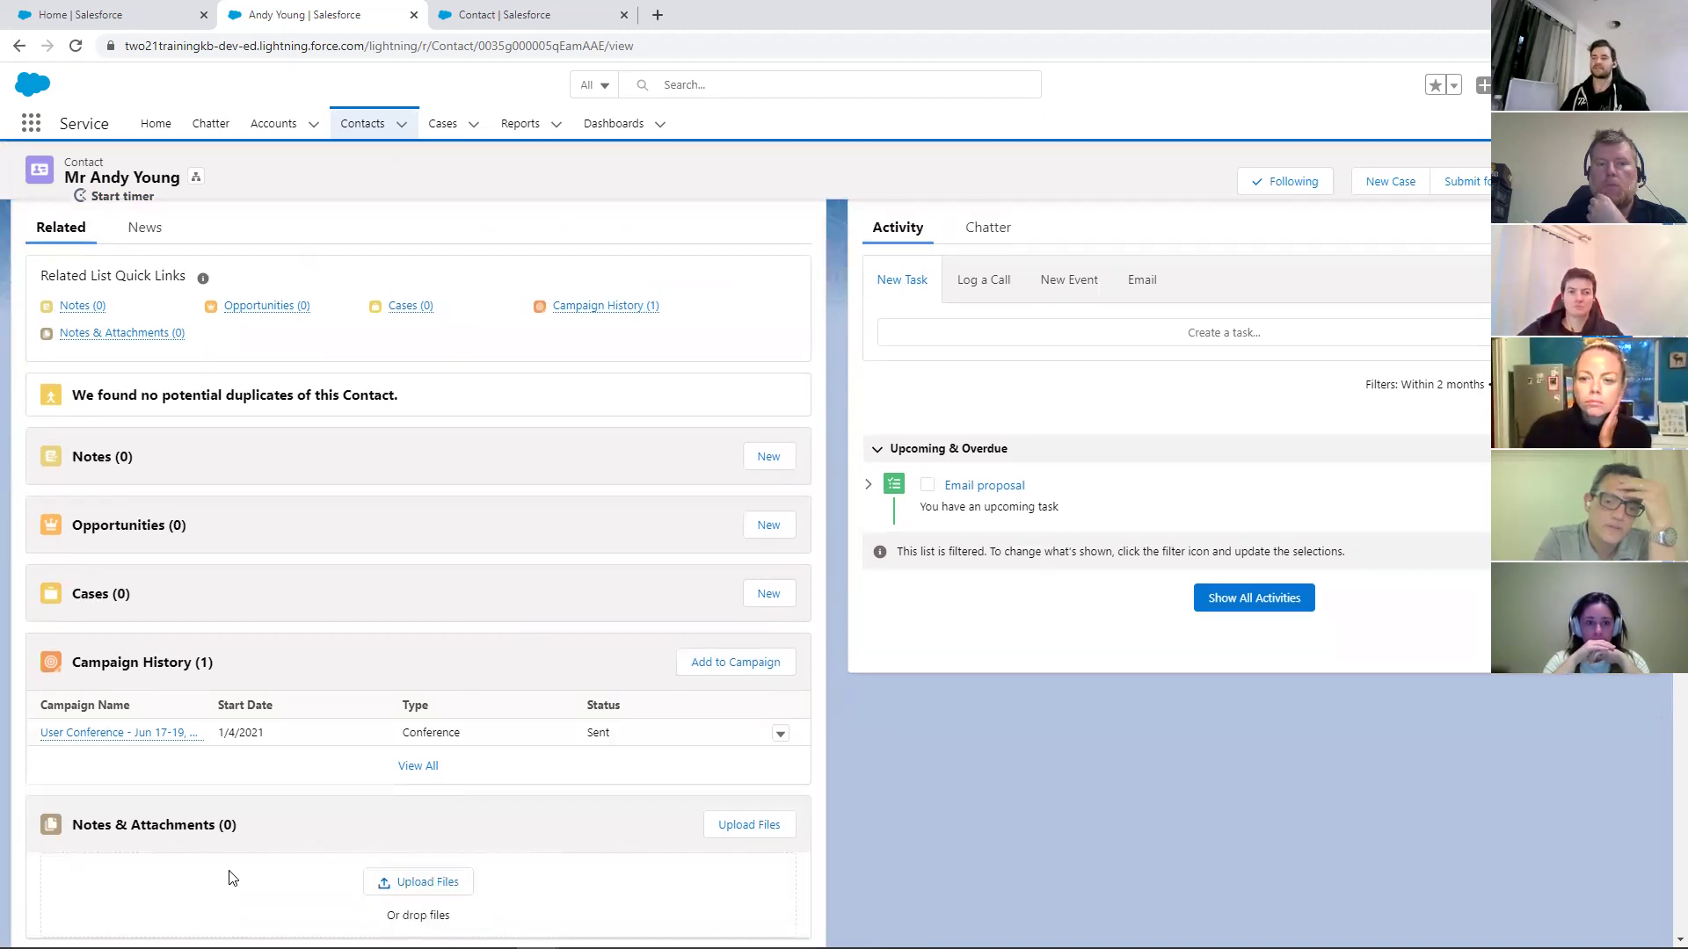
scroll(233, 877, "up", 1)
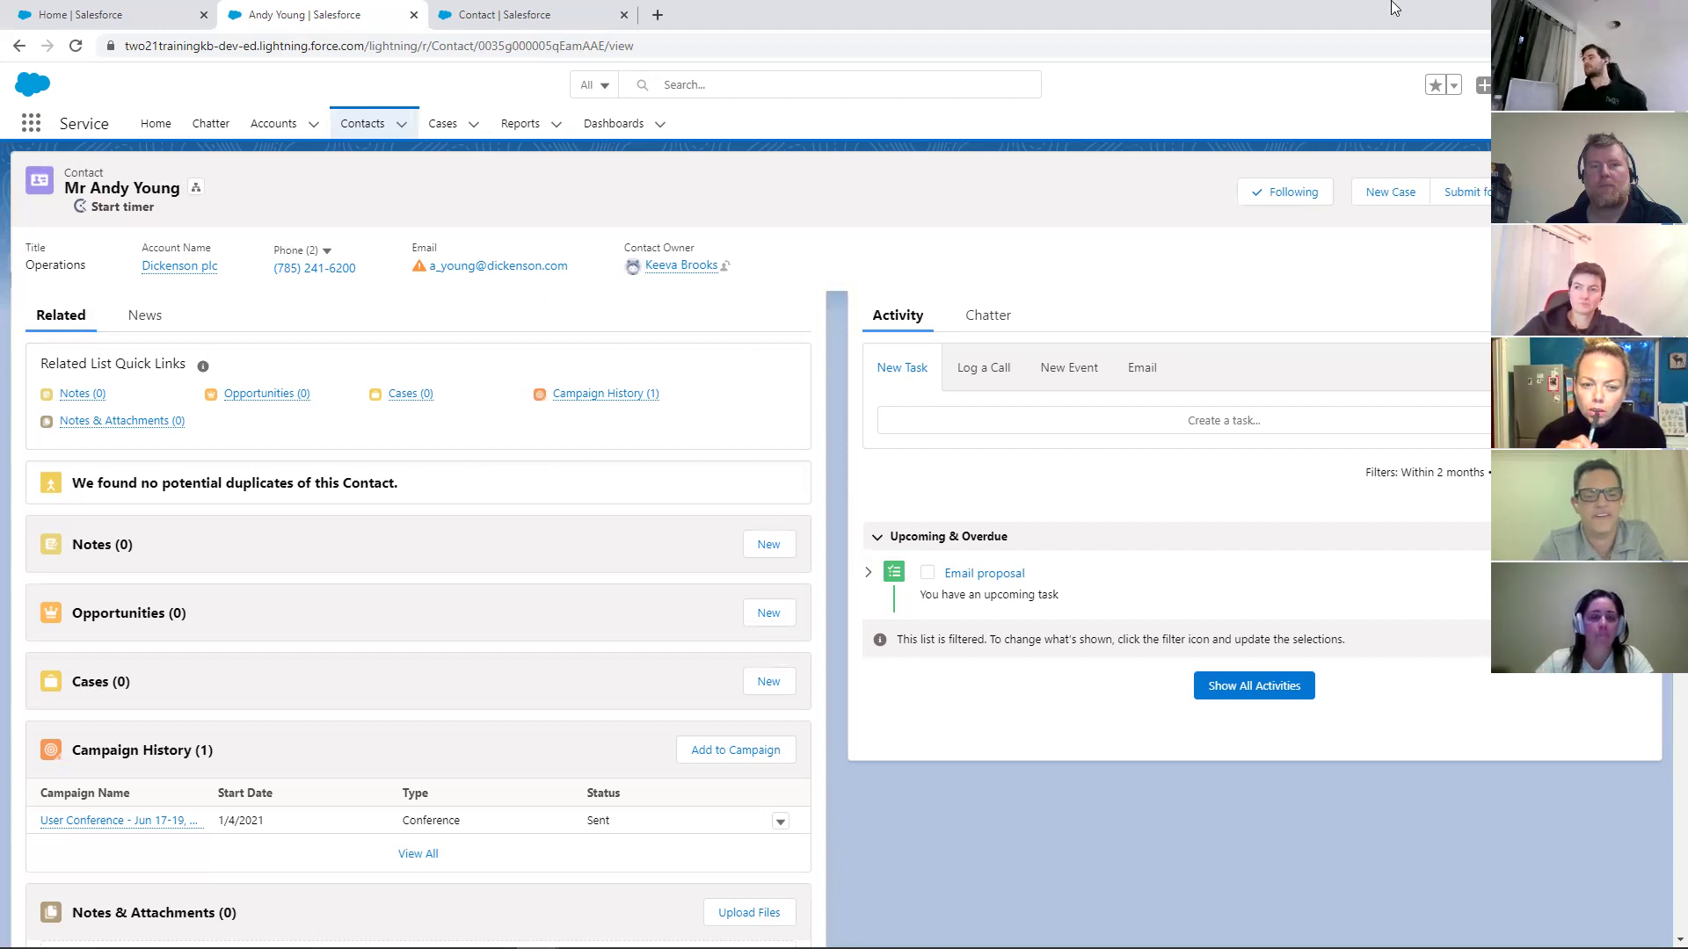
Start a new compact layout for the Contact object with the label New Compact Layout and name New_Compact_Layout
left_click(1575, 85)
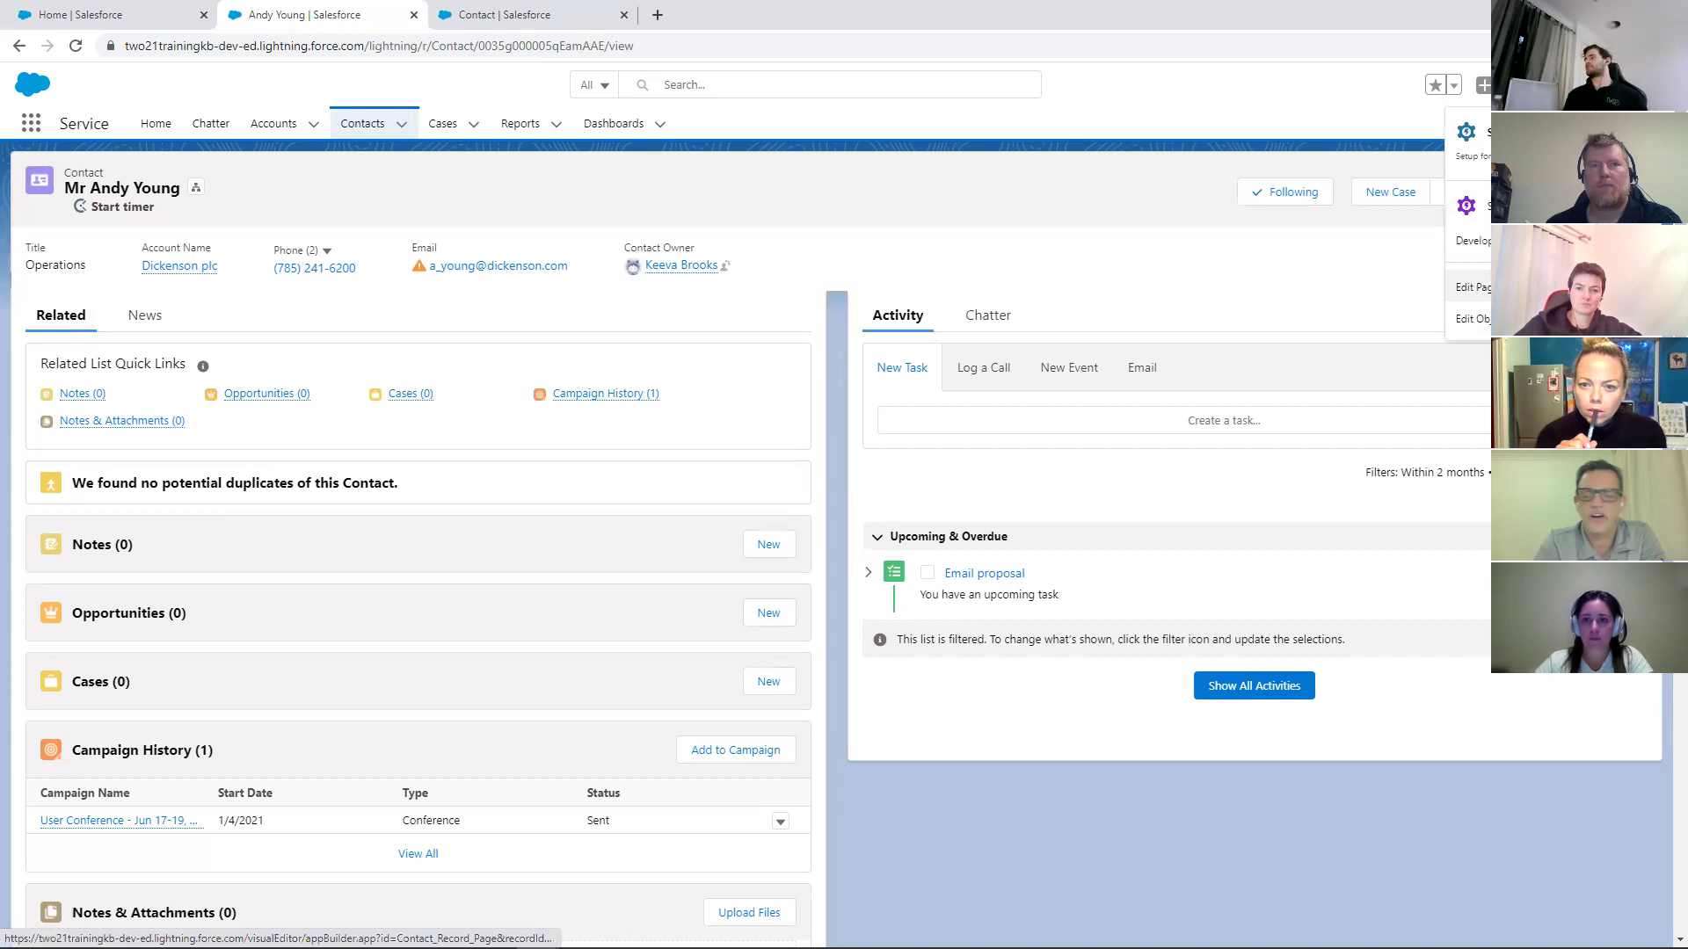
left_click(1485, 321)
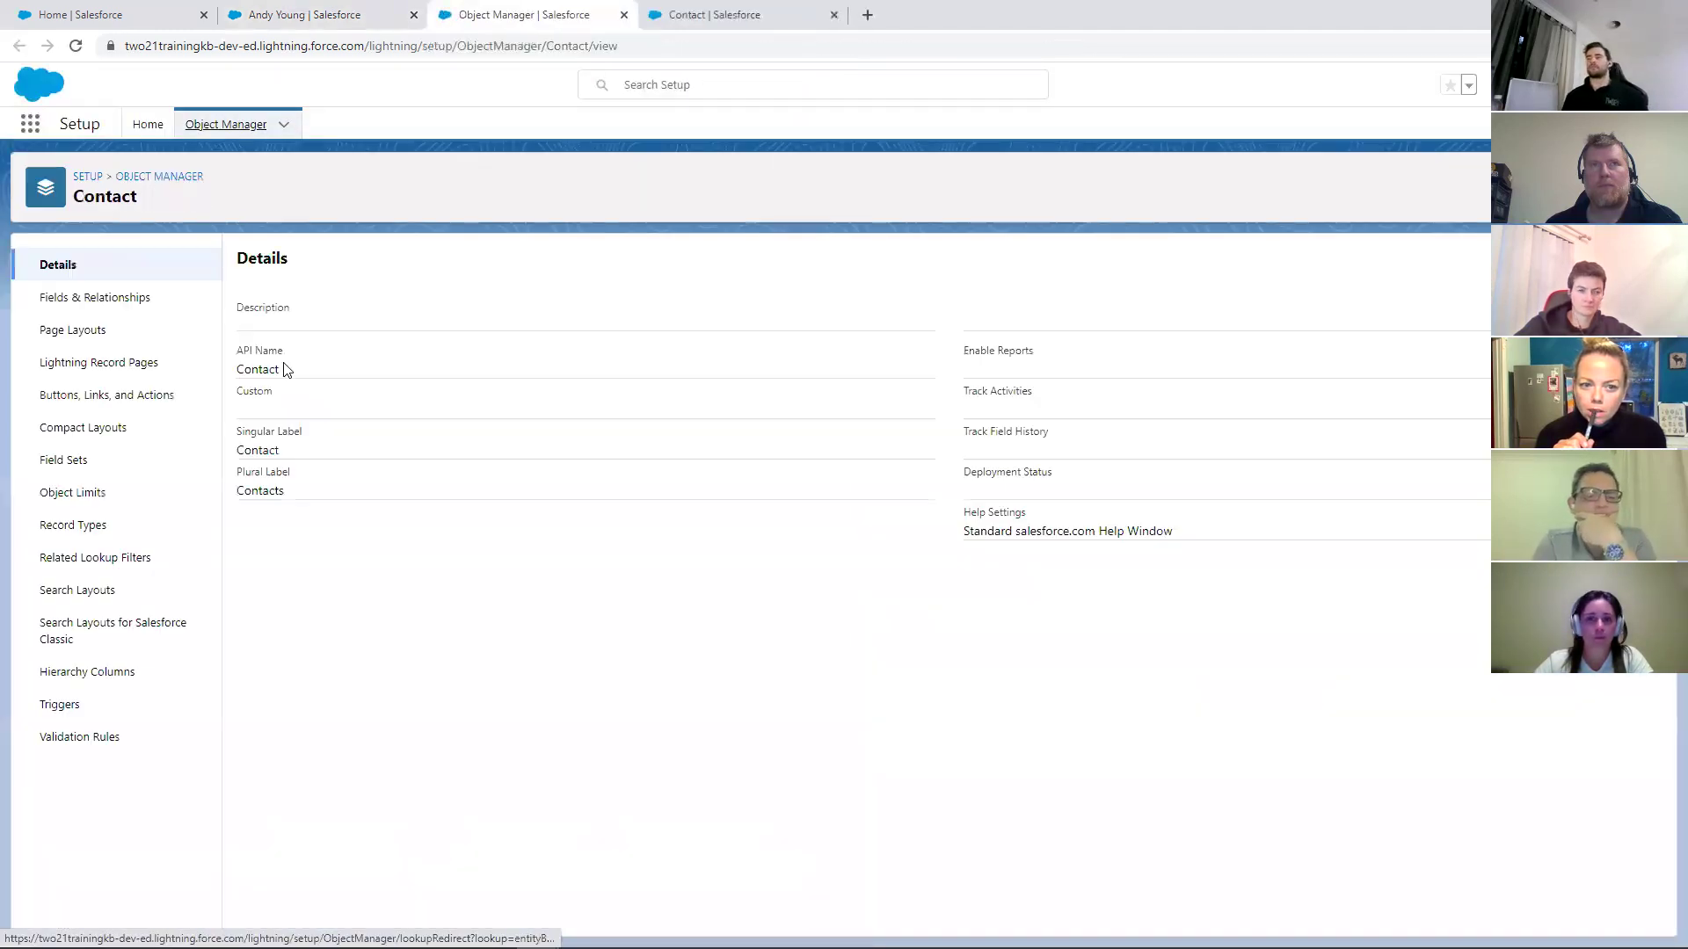
left_click(90, 430)
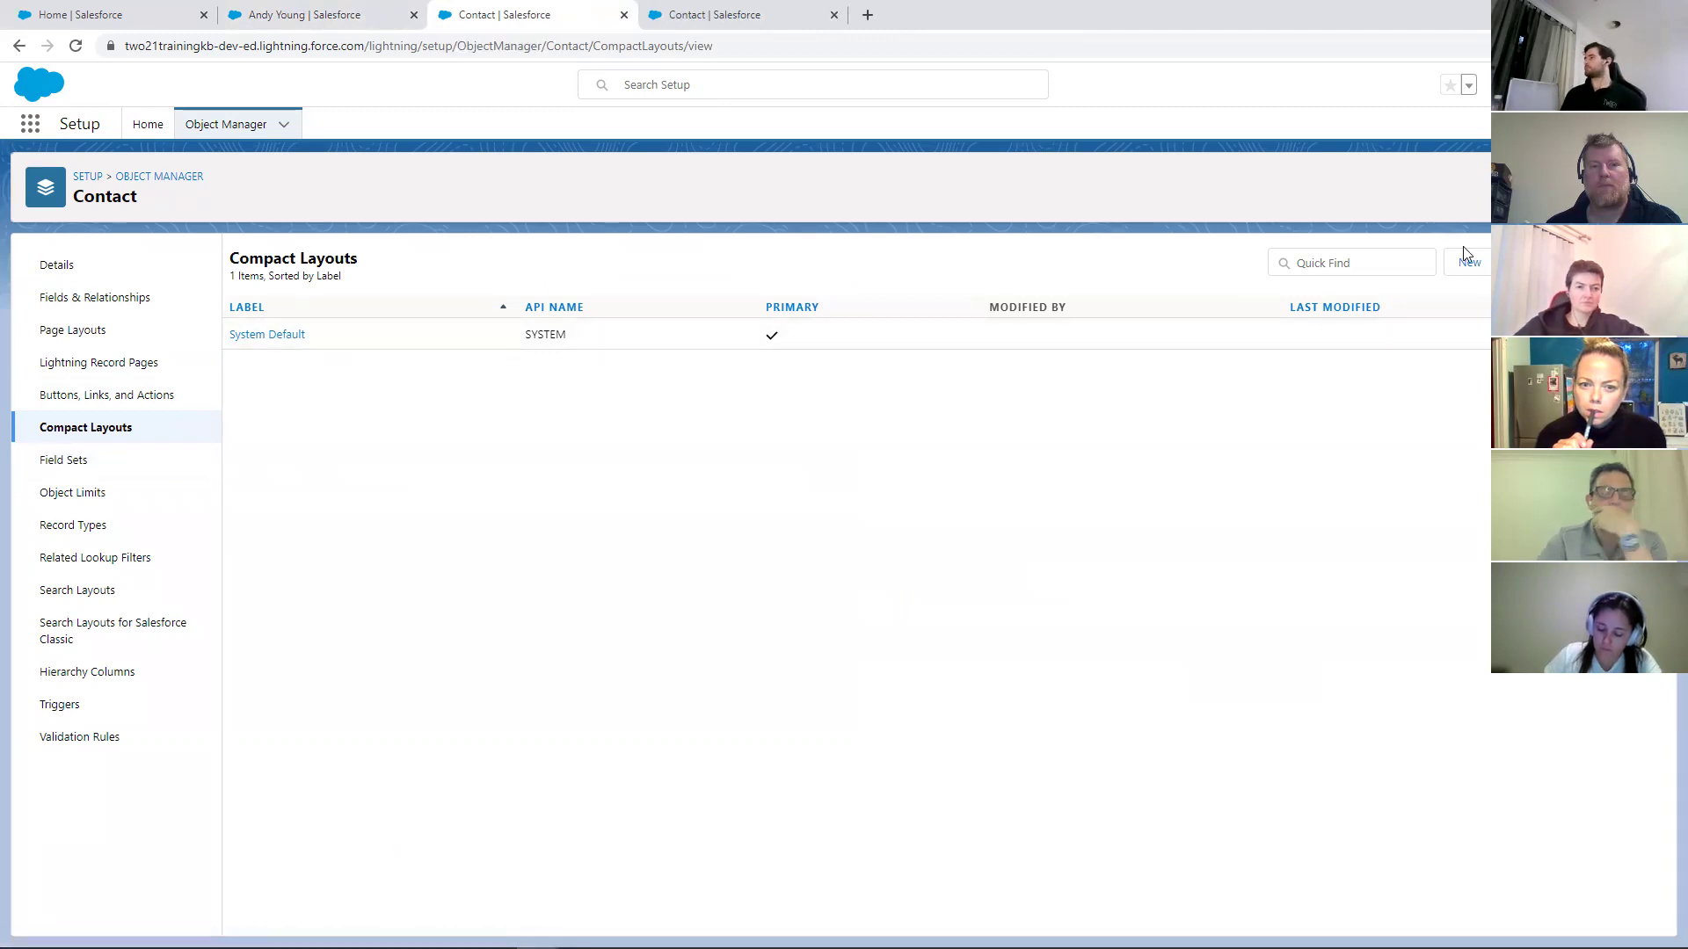
left_click(1464, 250)
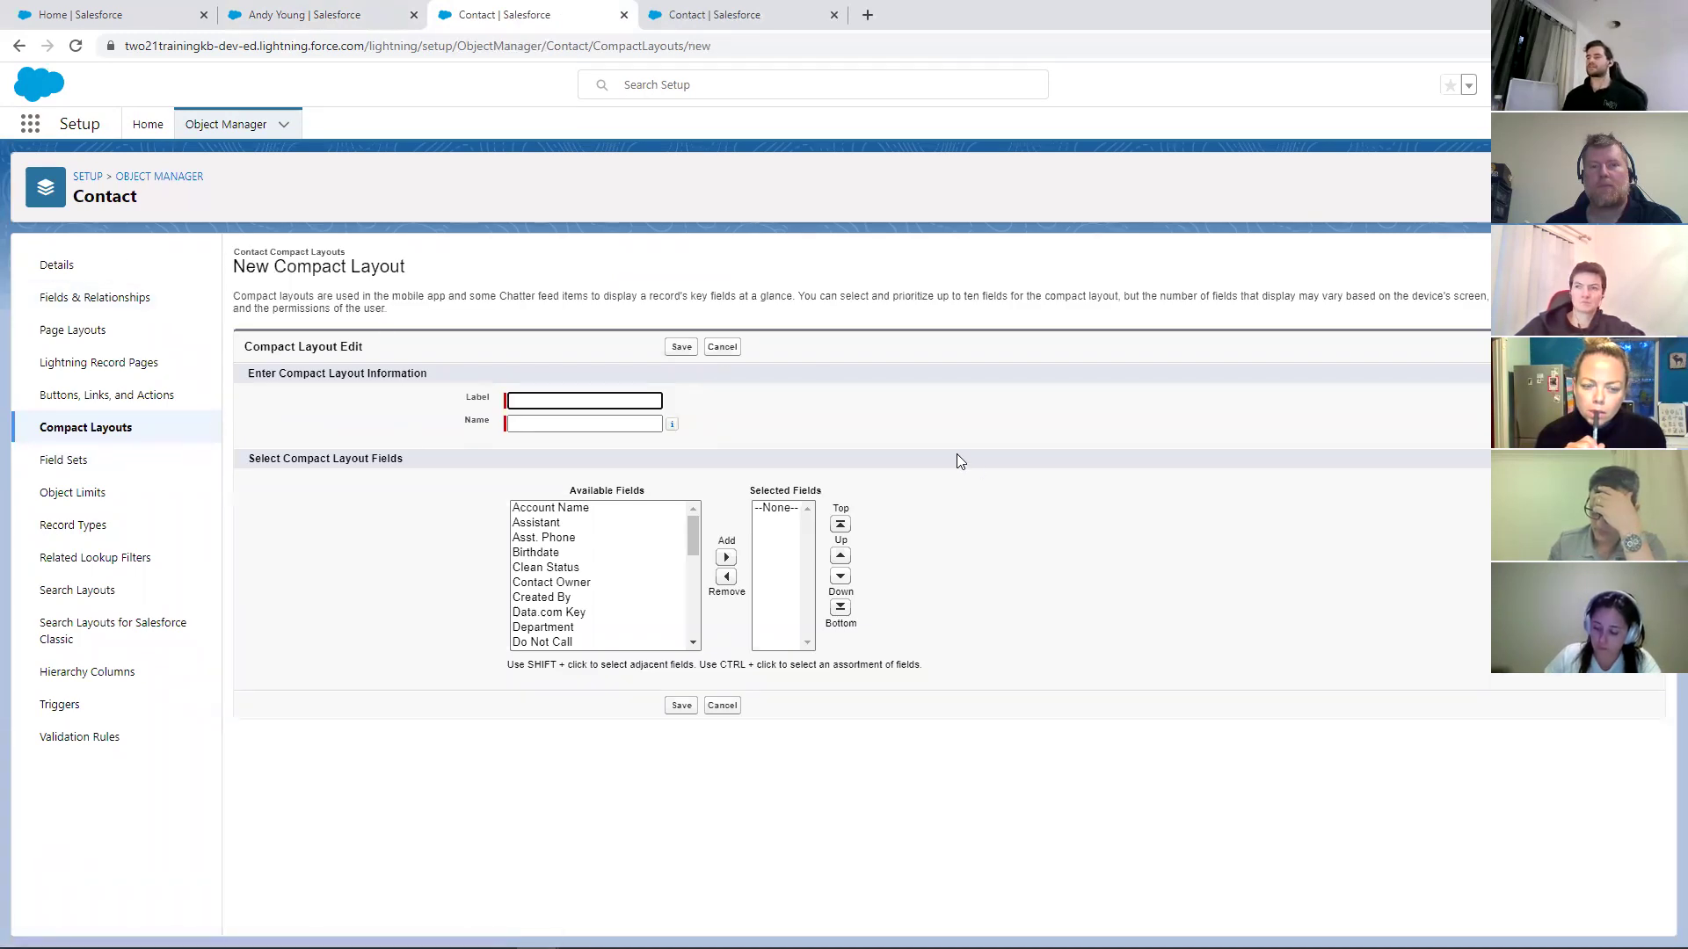
left_click(533, 406)
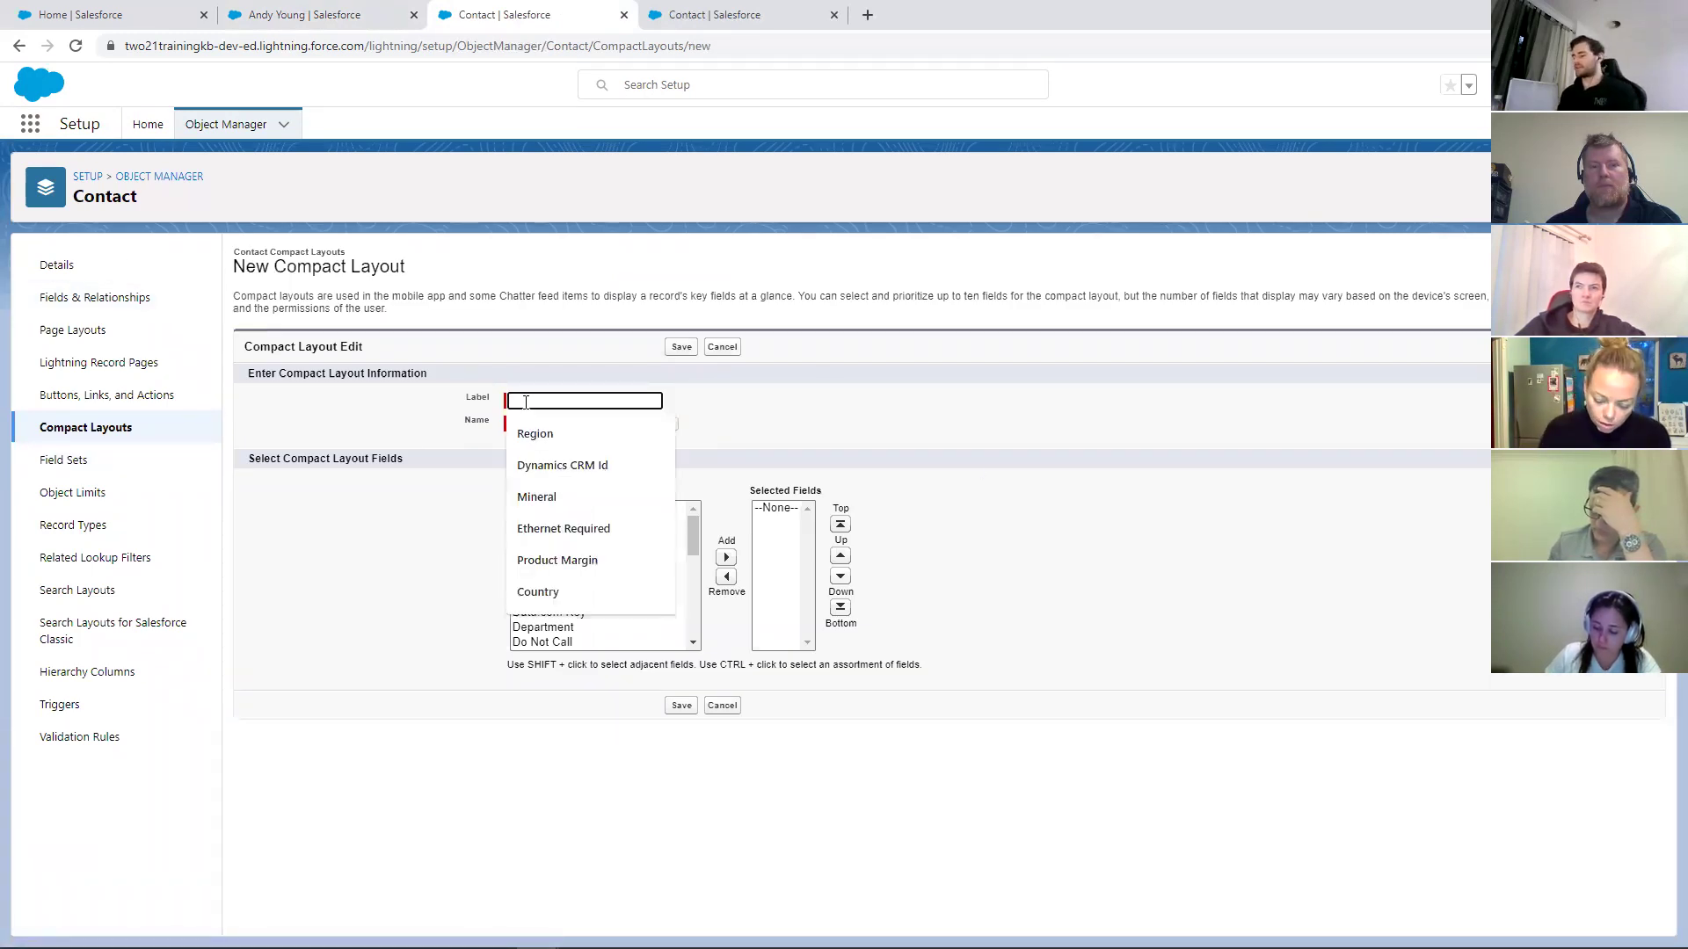
type("New Co")
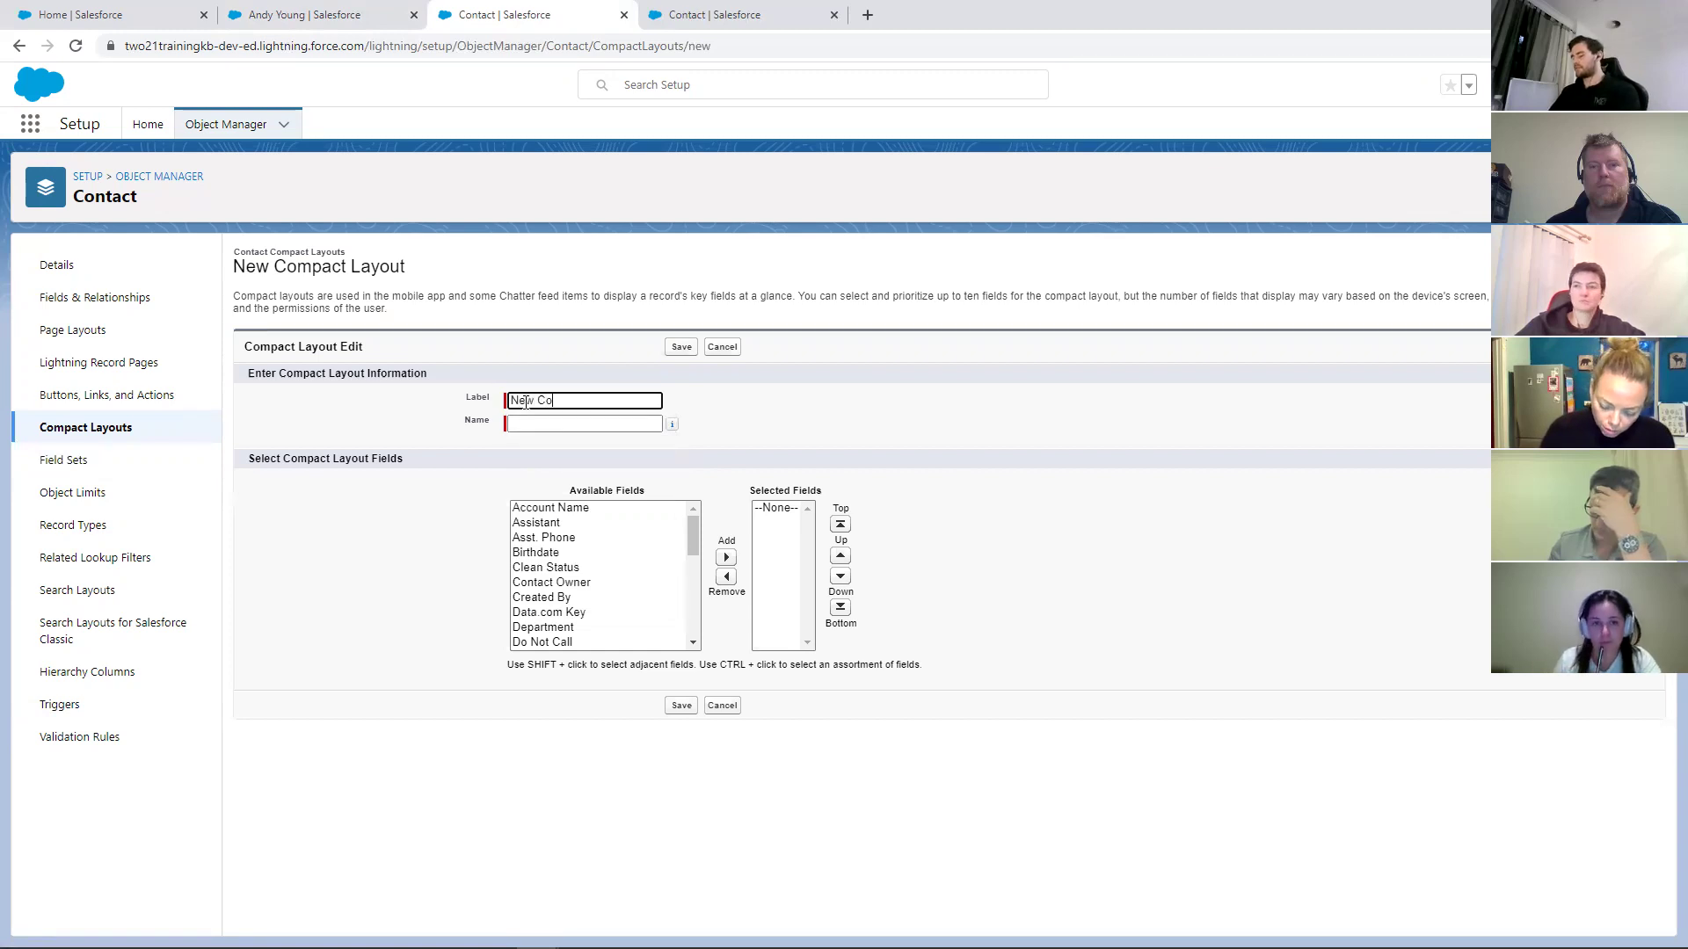
type("mpact Layout")
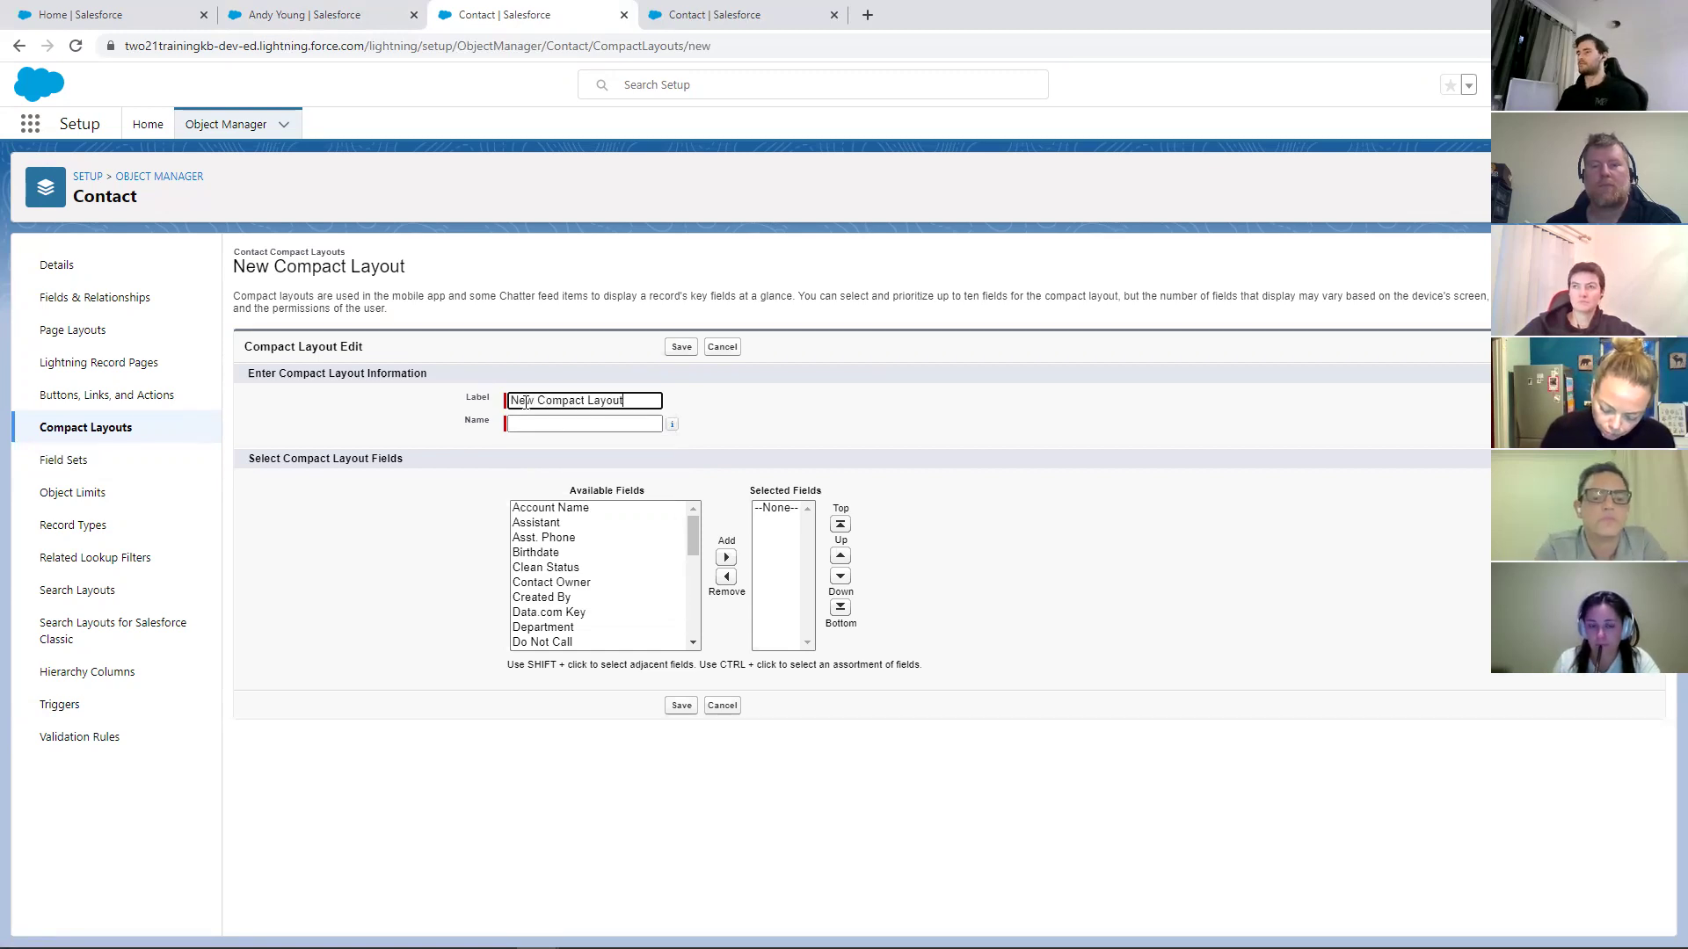
key("Tab")
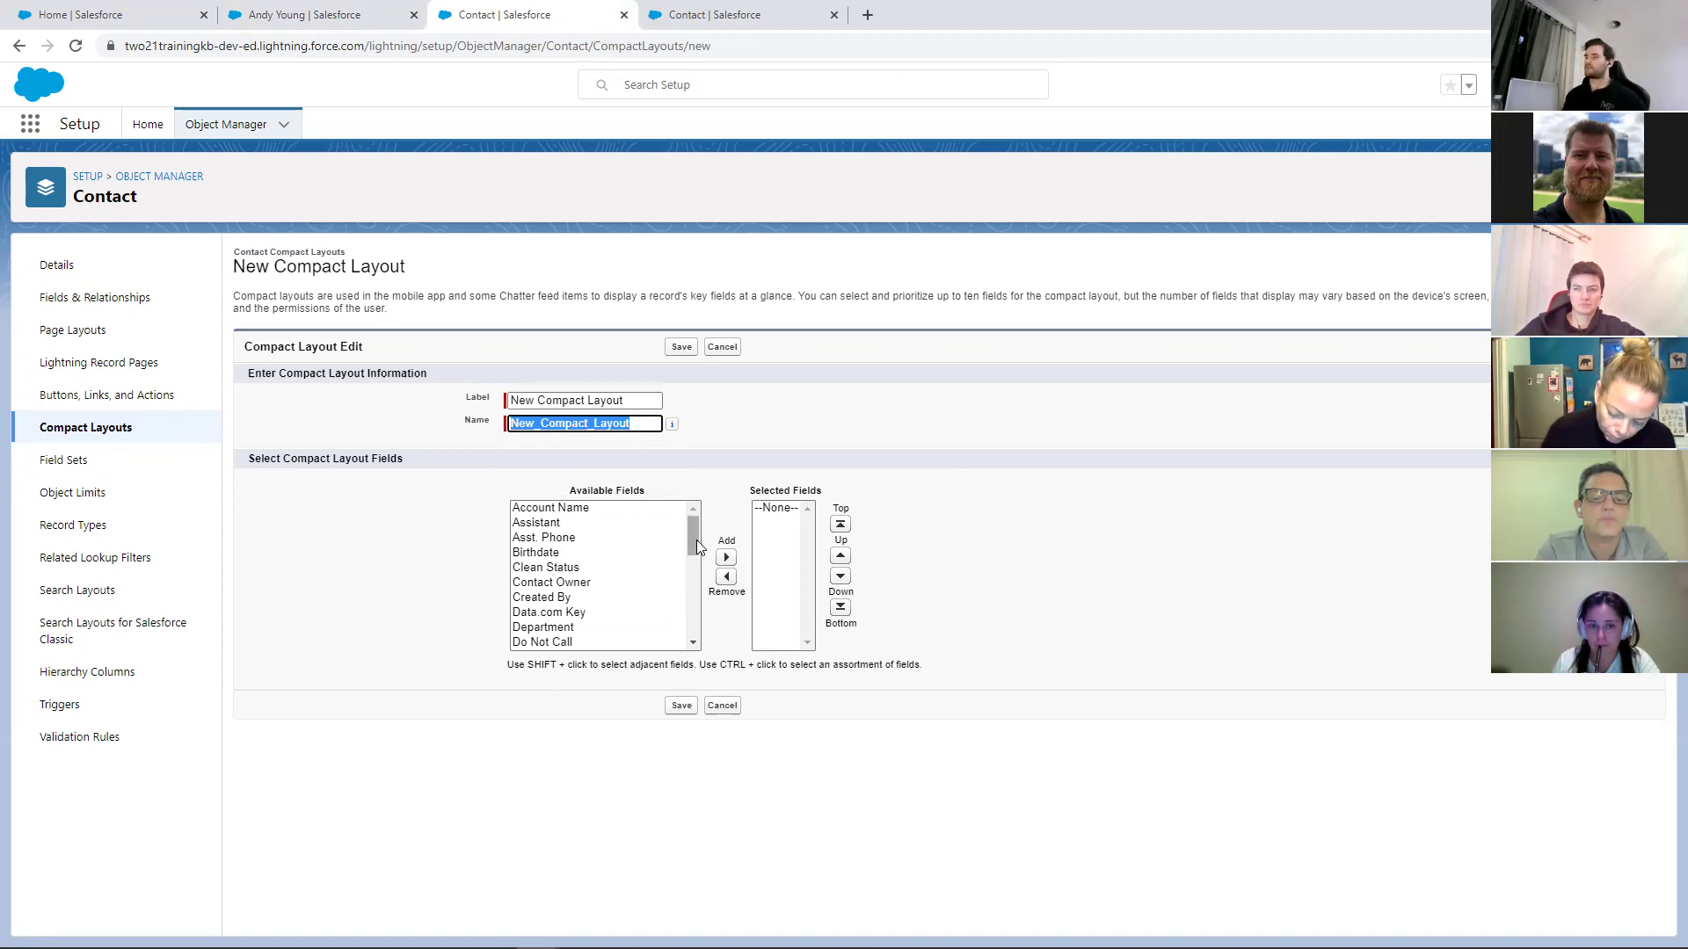
Check the contact record's header, then add Account Name and Birthdate to the compact layout's selected fields
left_click_drag(691, 547, 691, 613)
left_click(306, 12)
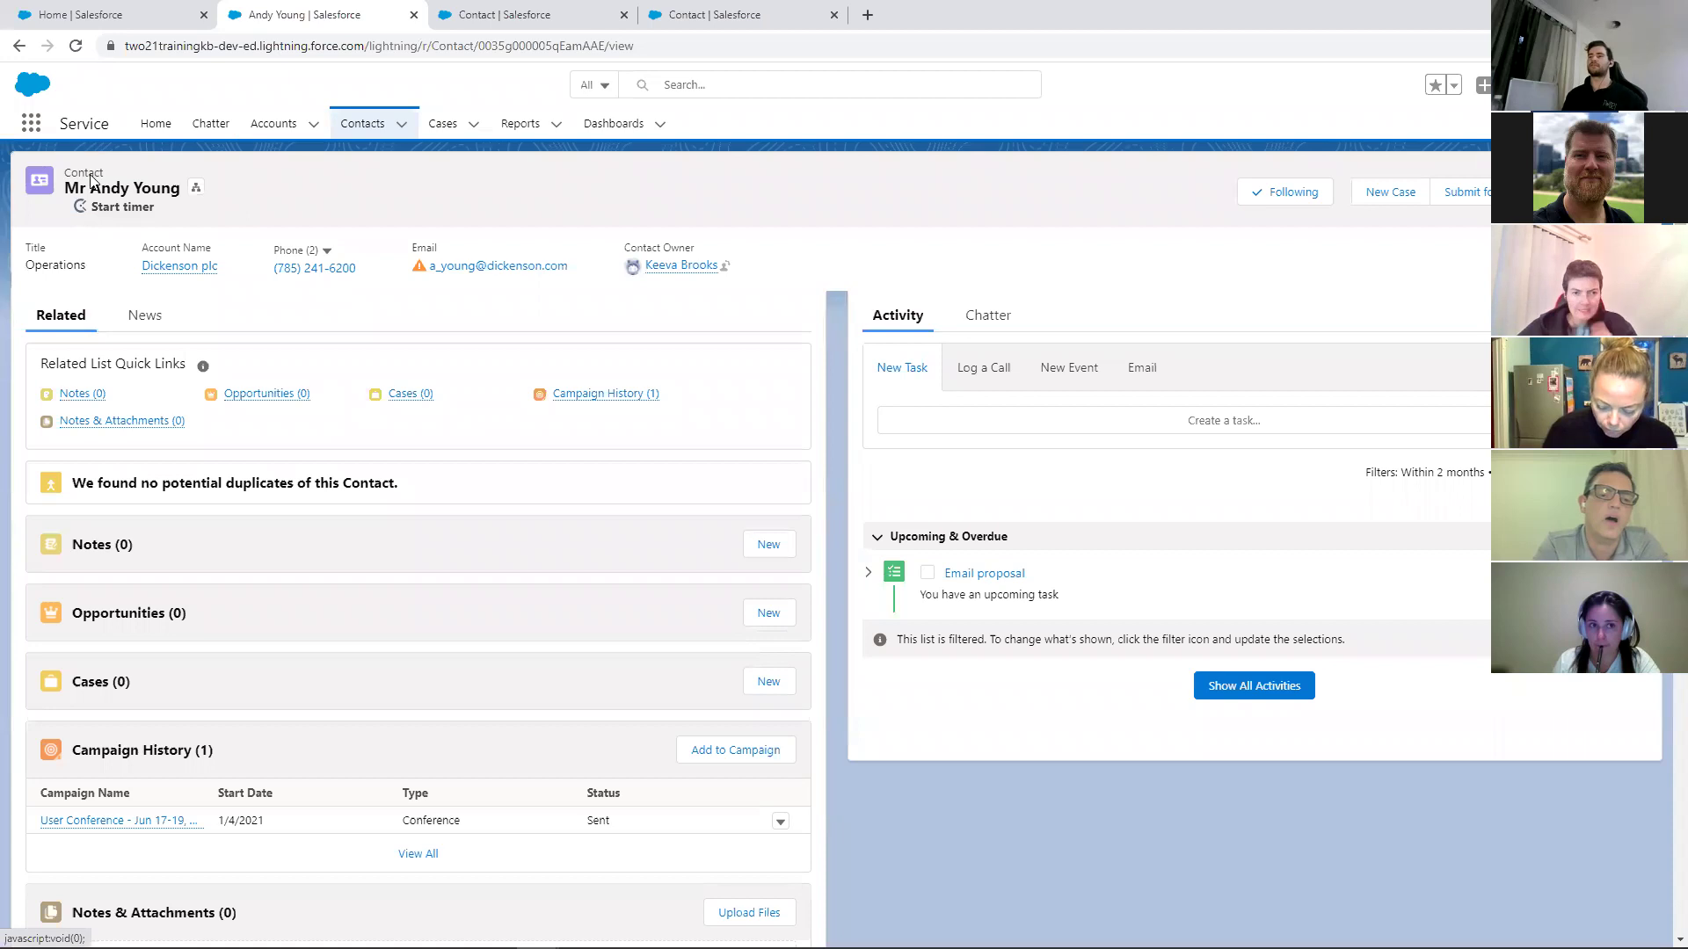
left_click(450, 16)
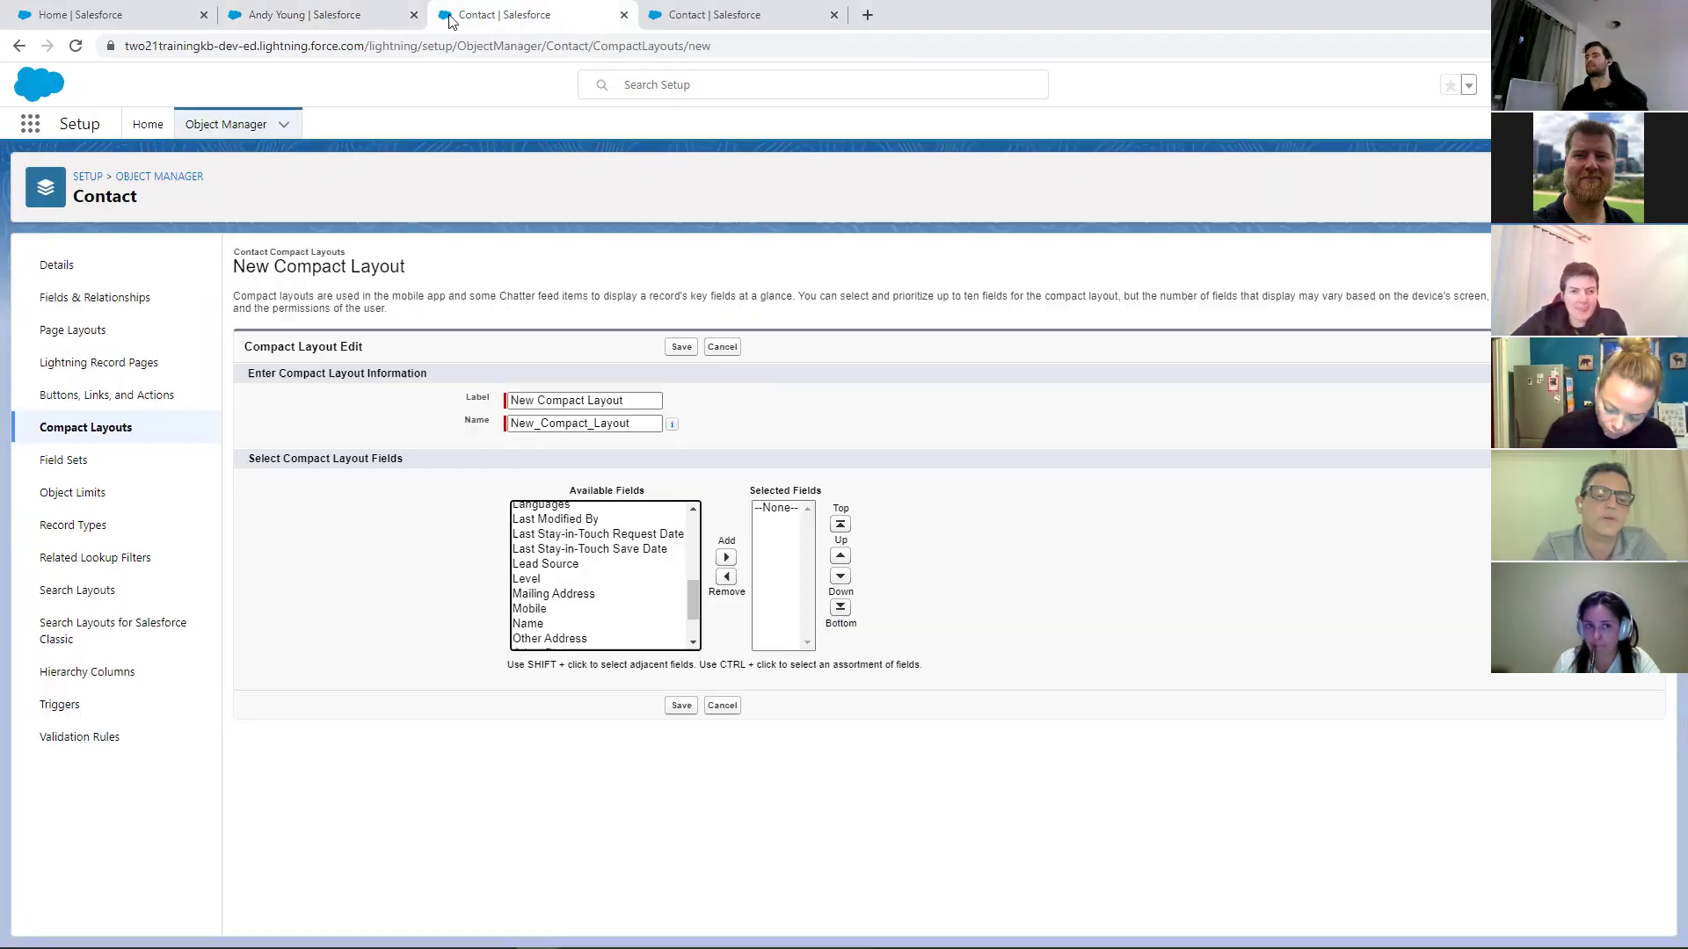
scroll(580, 572, "up", 6)
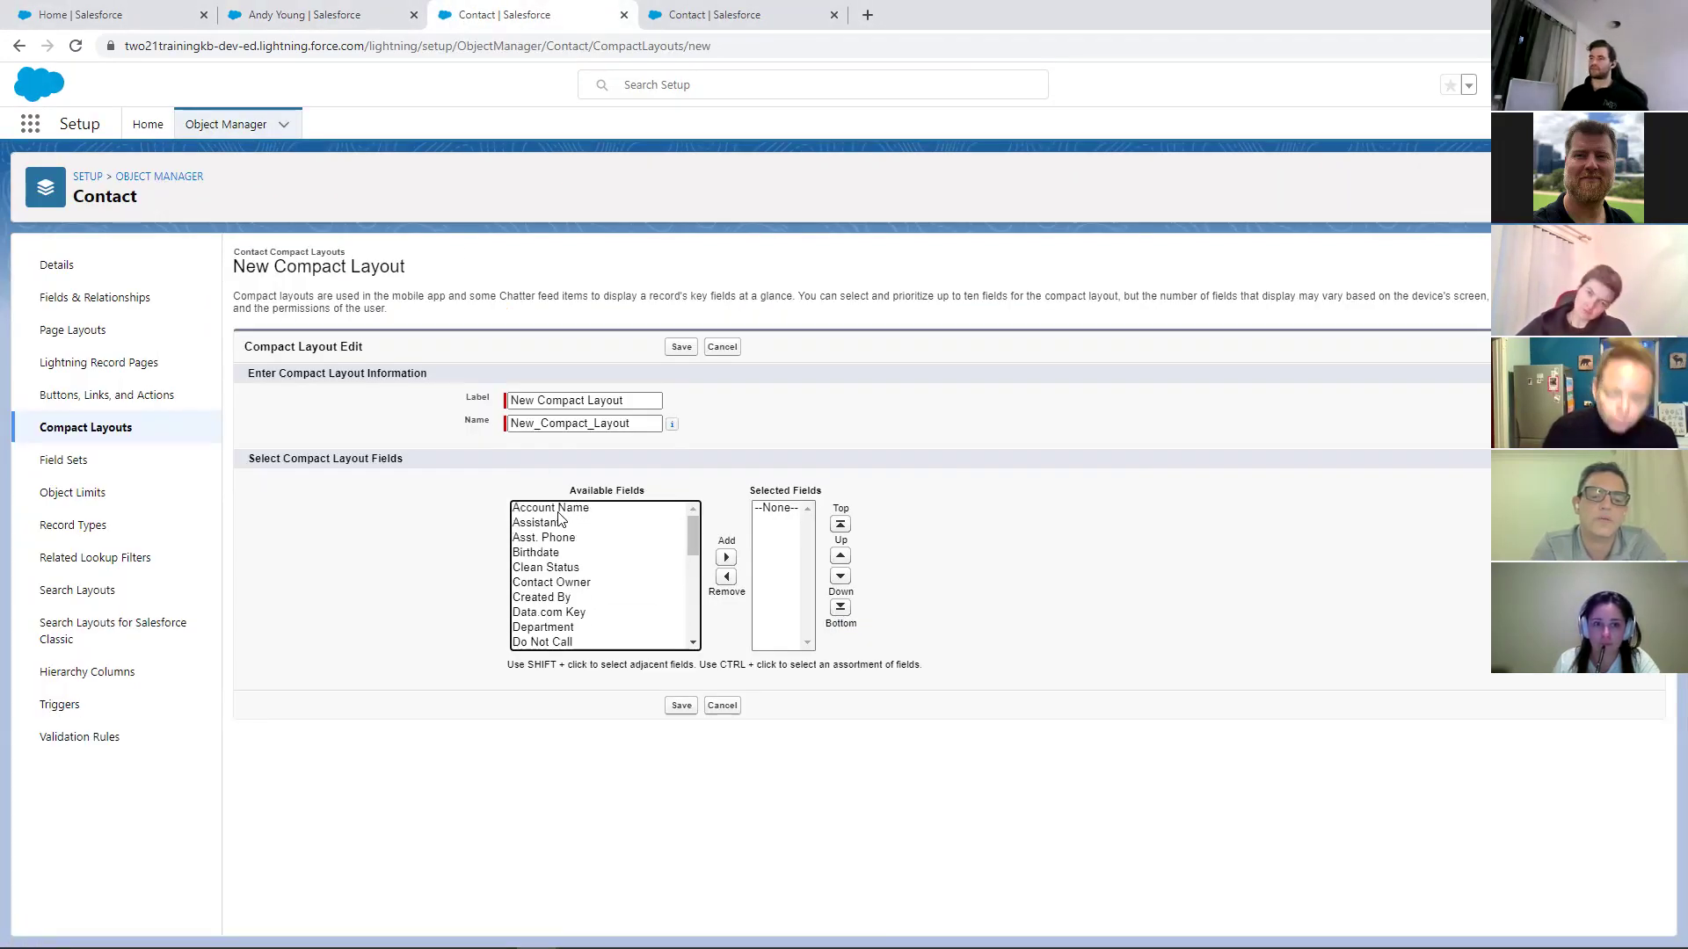
left_click(560, 510)
left_click(726, 557)
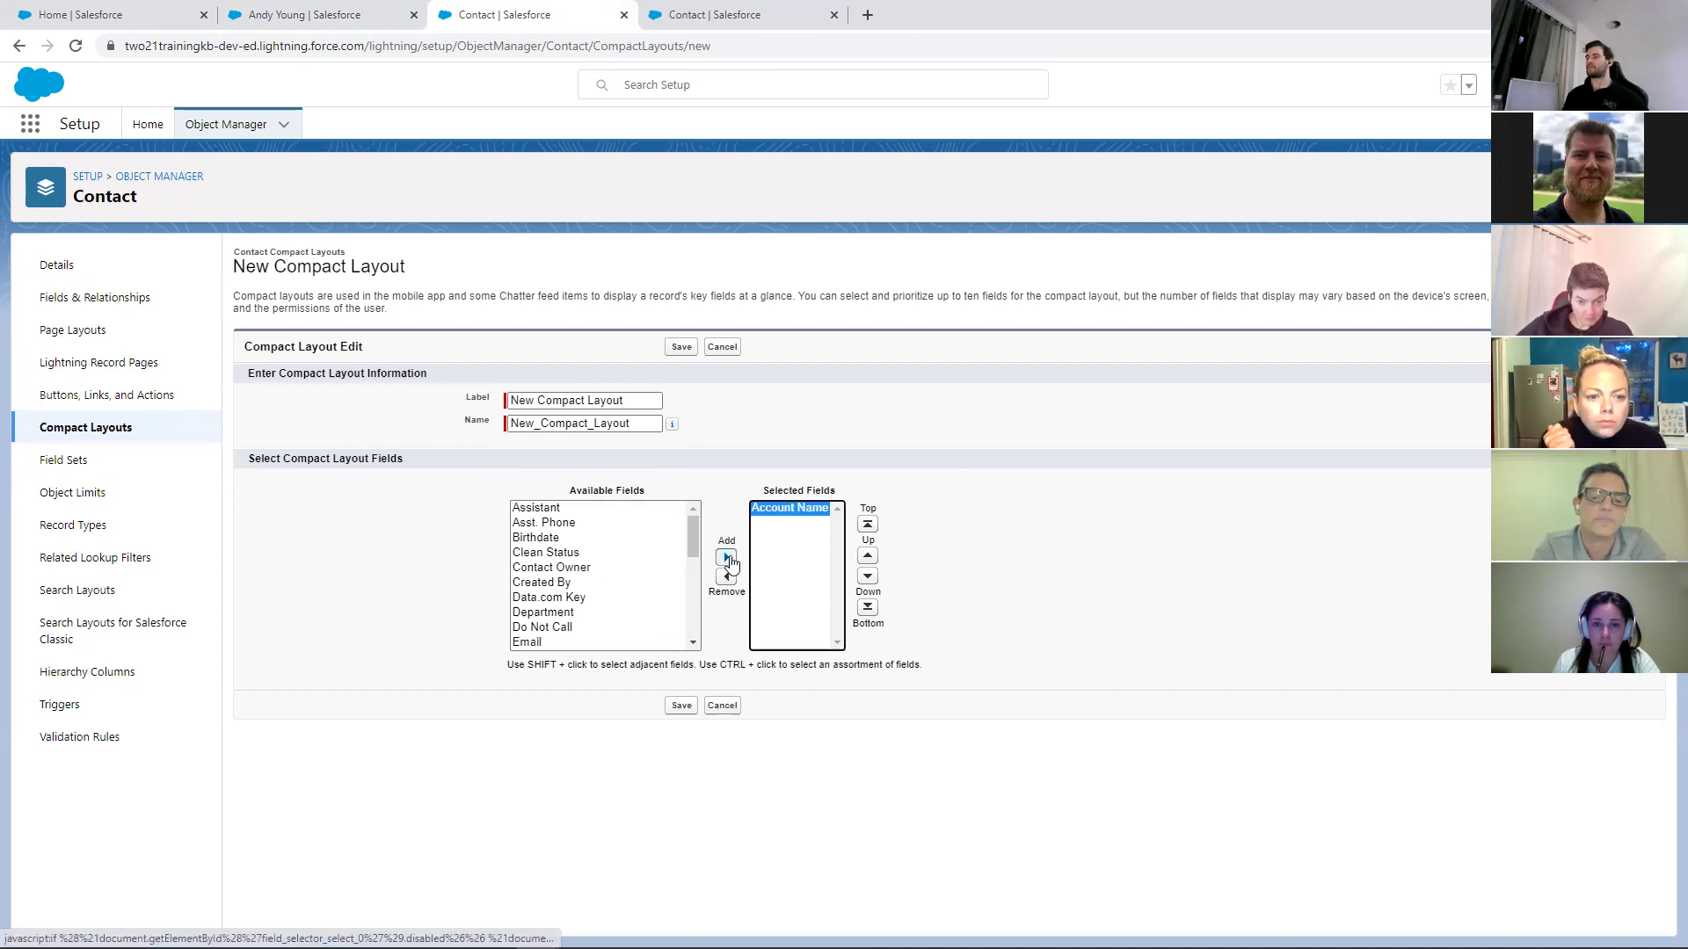
left_click(535, 538)
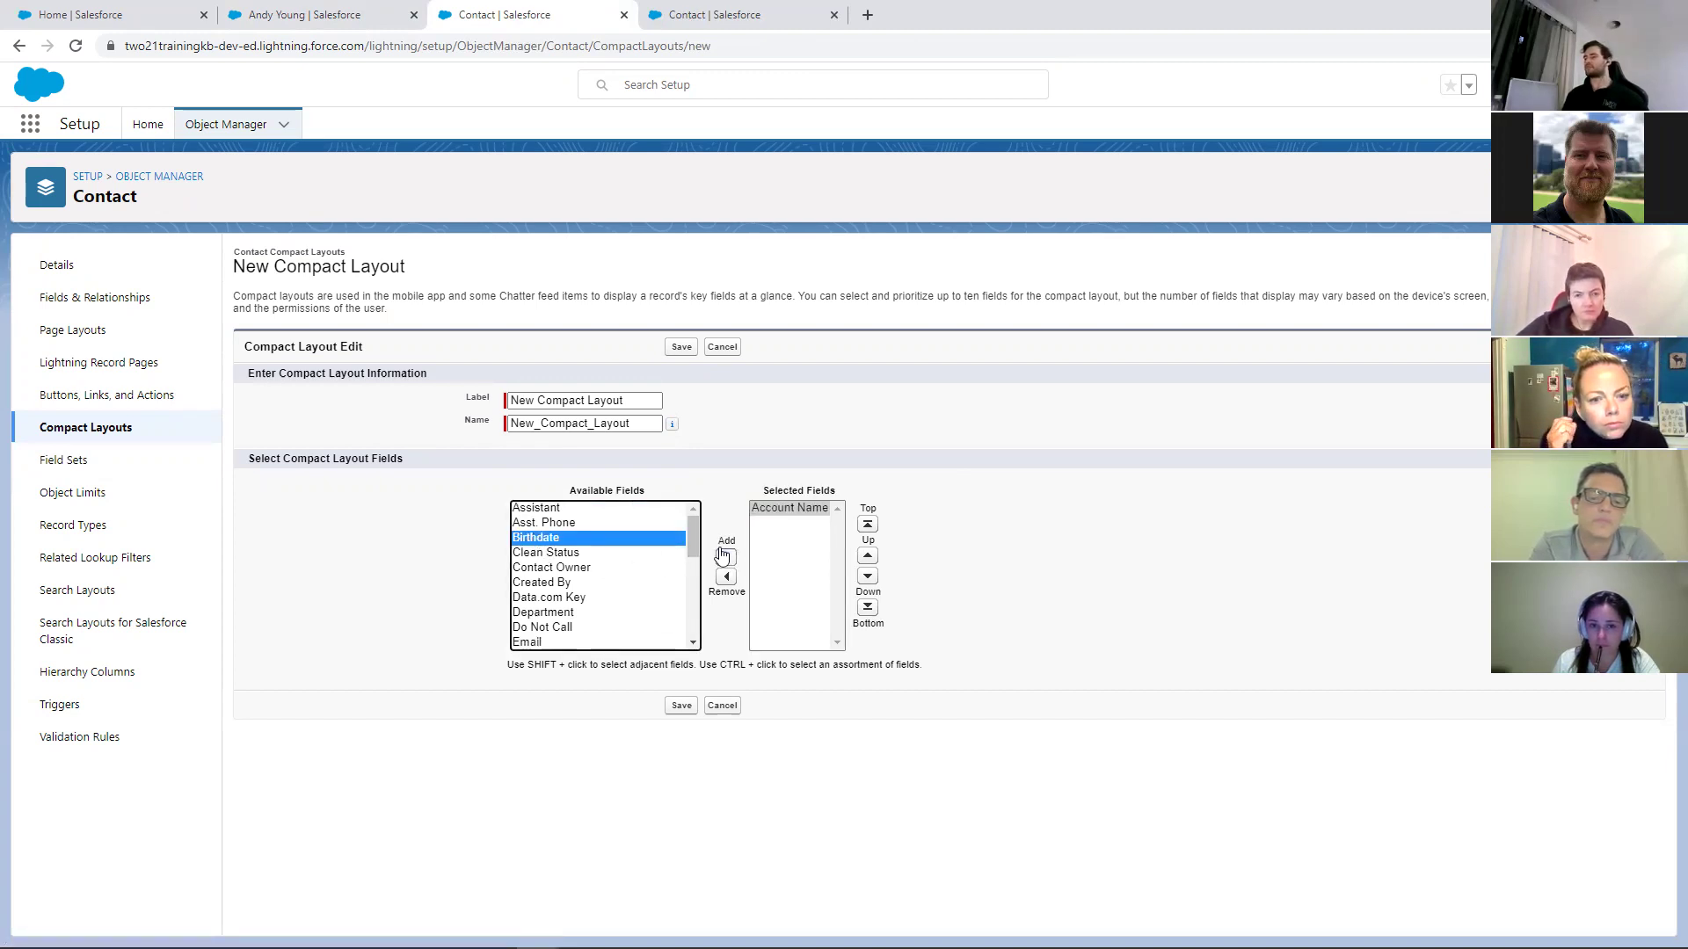
left_click(728, 557)
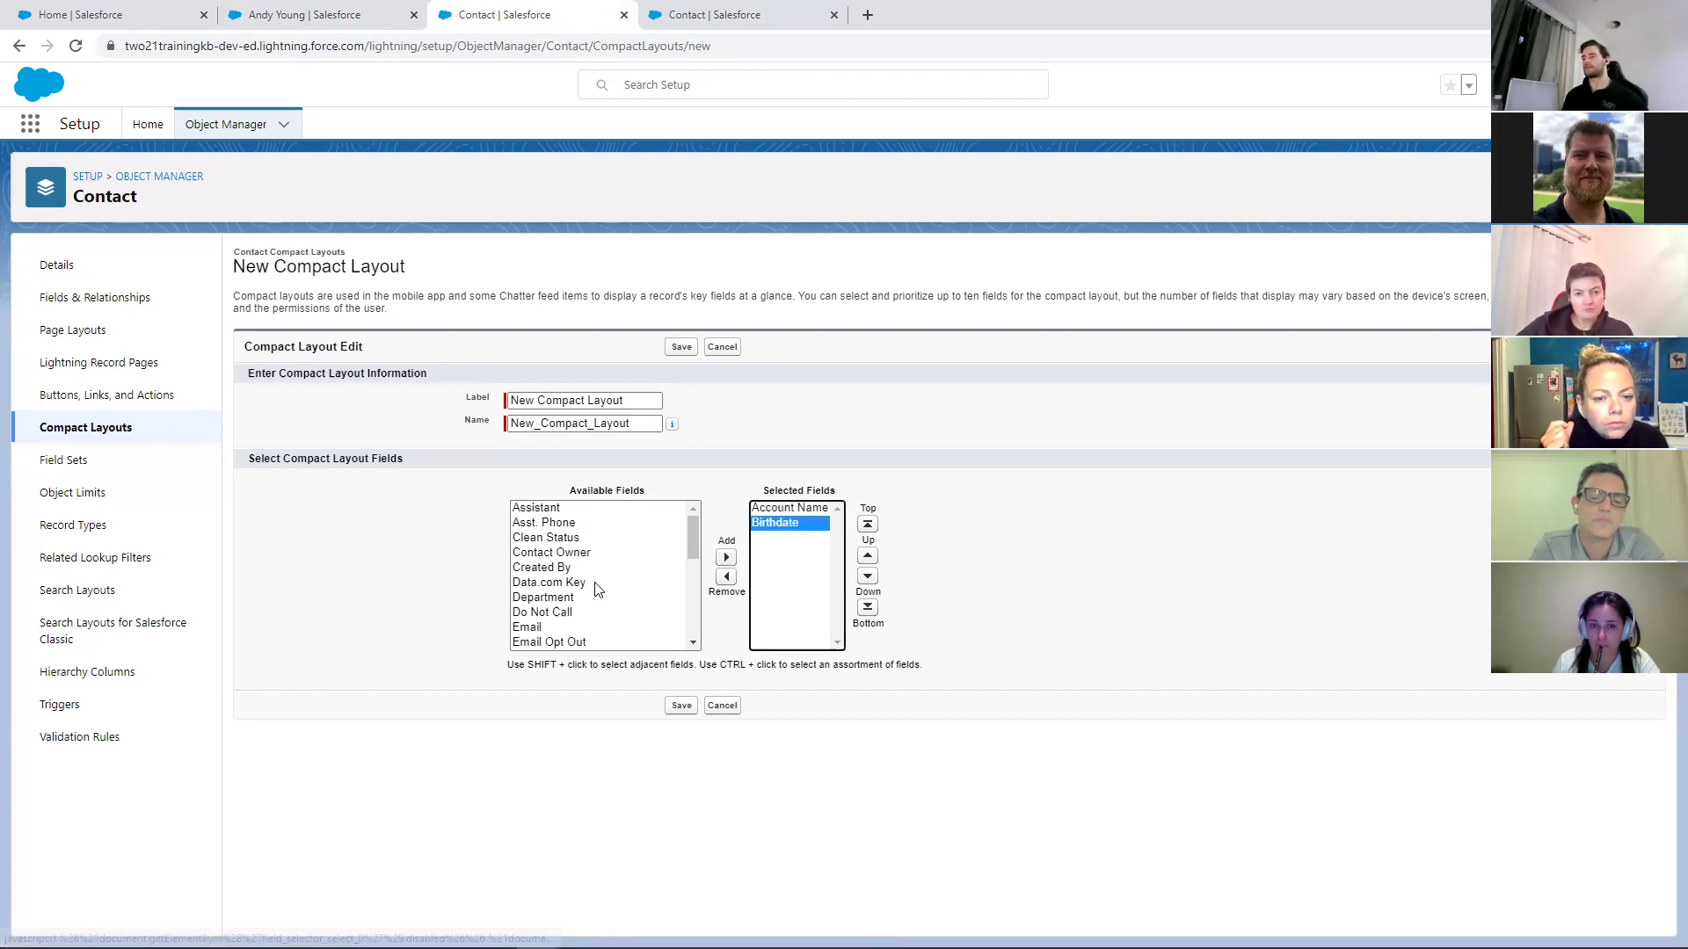
Add Email and Name to the compact layout's selected fields and save the layout
scroll(580, 575, "down", 2)
left_click(536, 540)
left_click(726, 558)
scroll(571, 611, "down", 2)
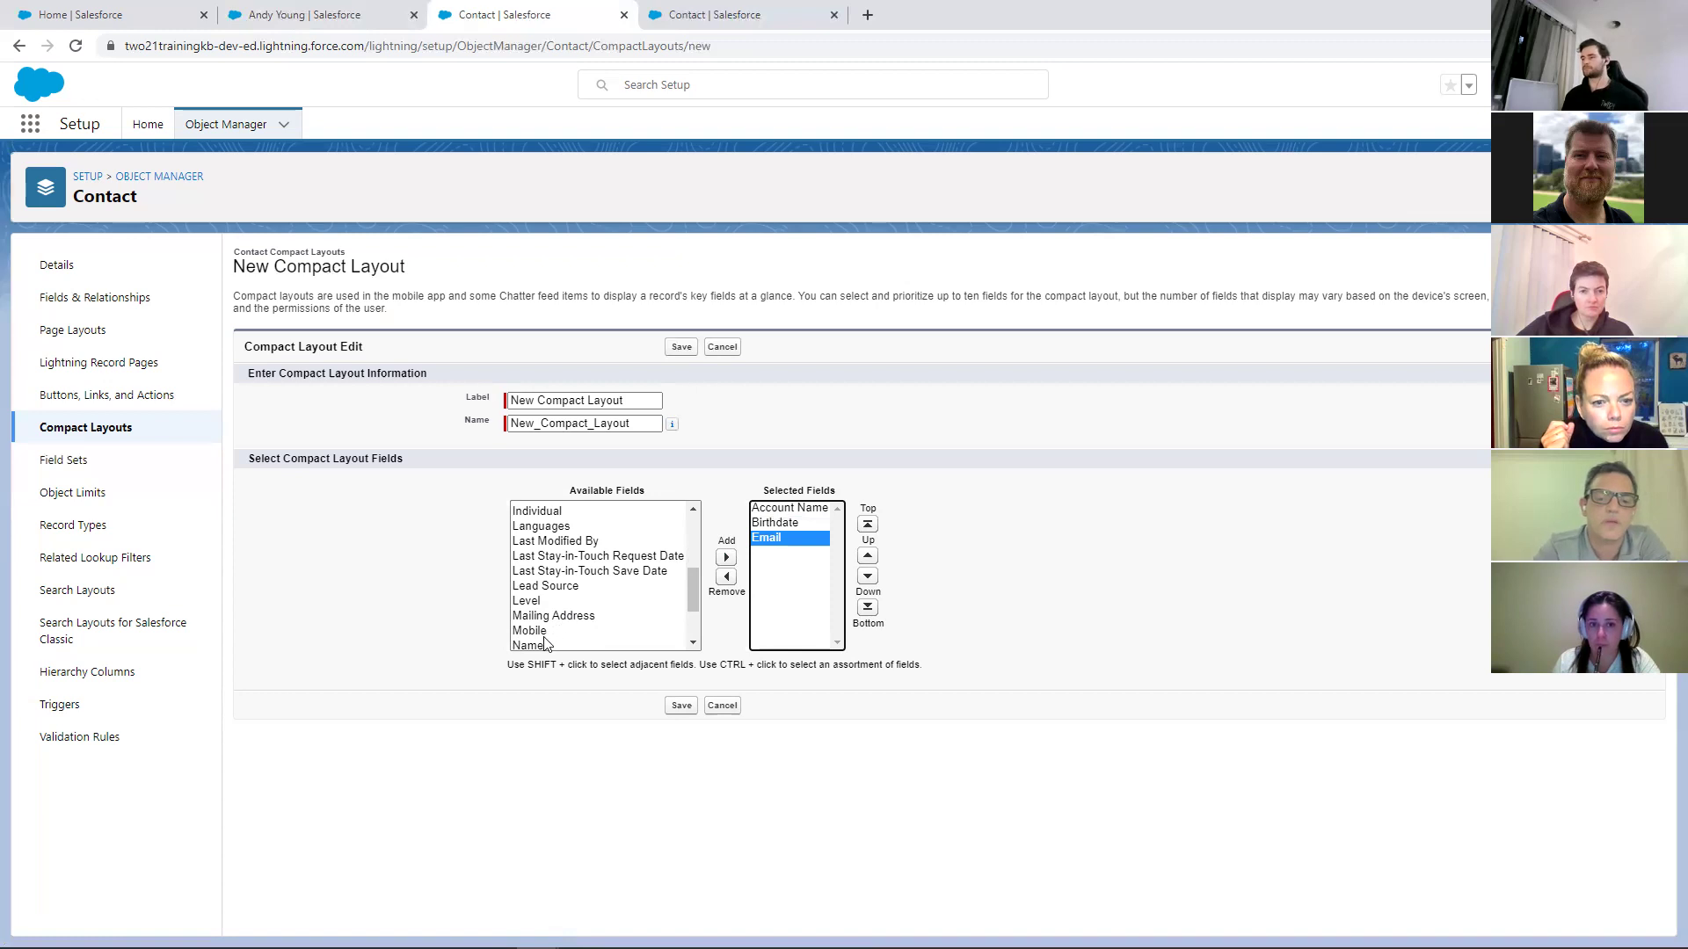
left_click(544, 644)
left_click(726, 557)
left_click(681, 707)
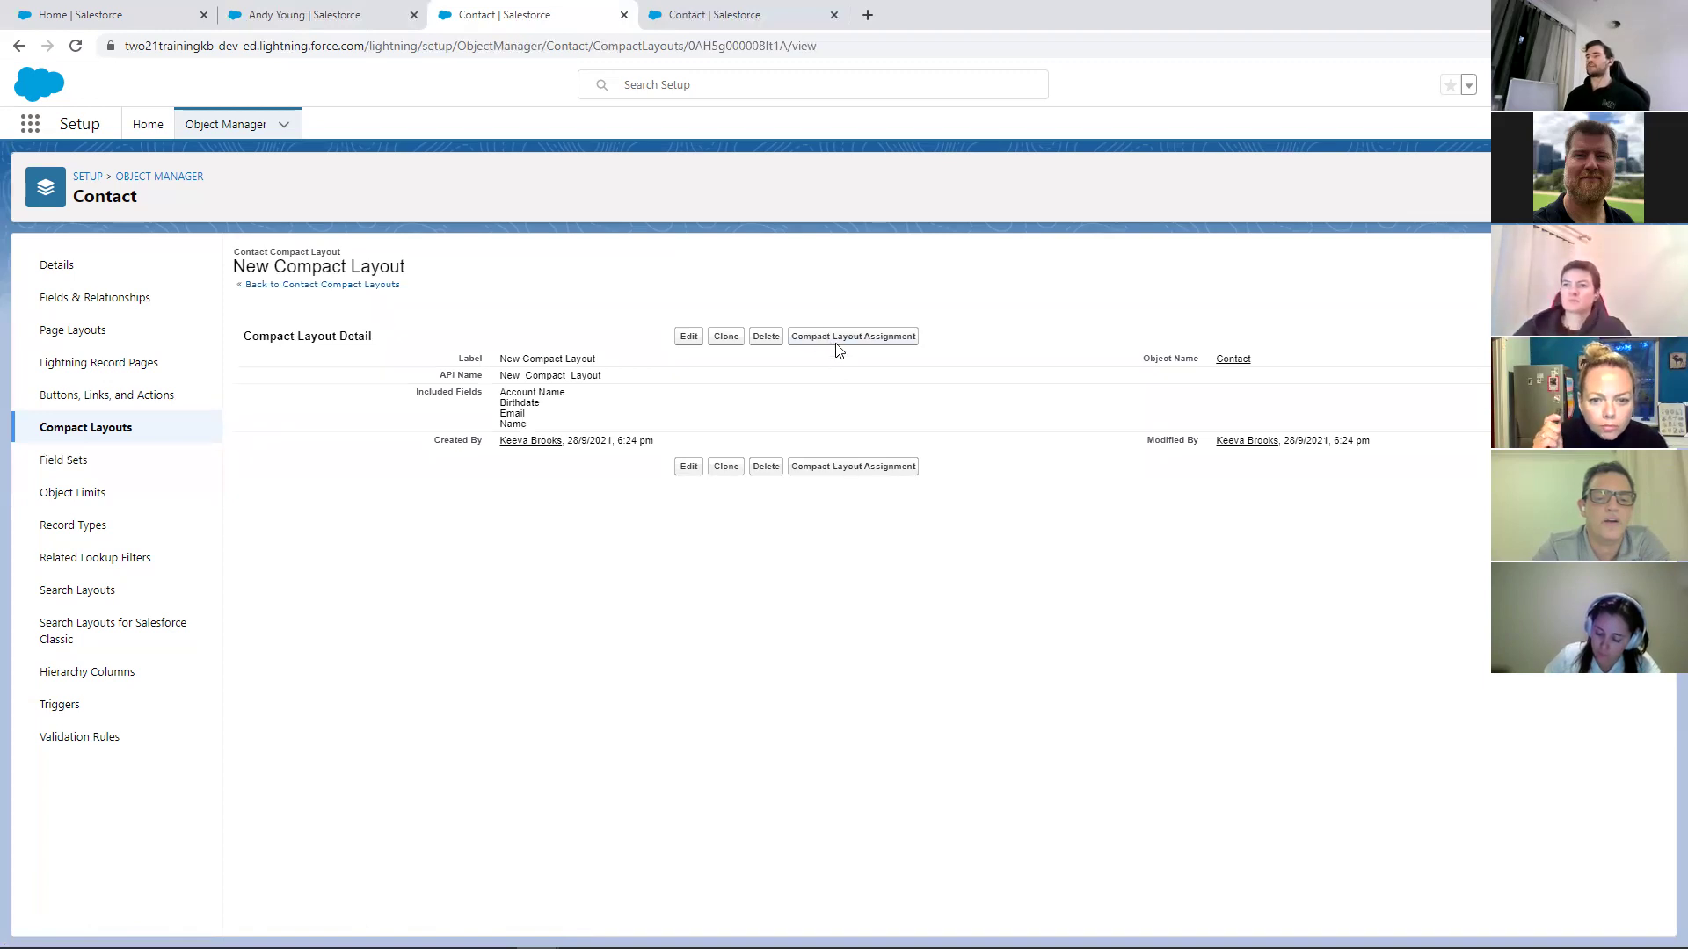
Assign New Compact Layout as the primary compact layout for Contact and save the assignment
left_click(831, 340)
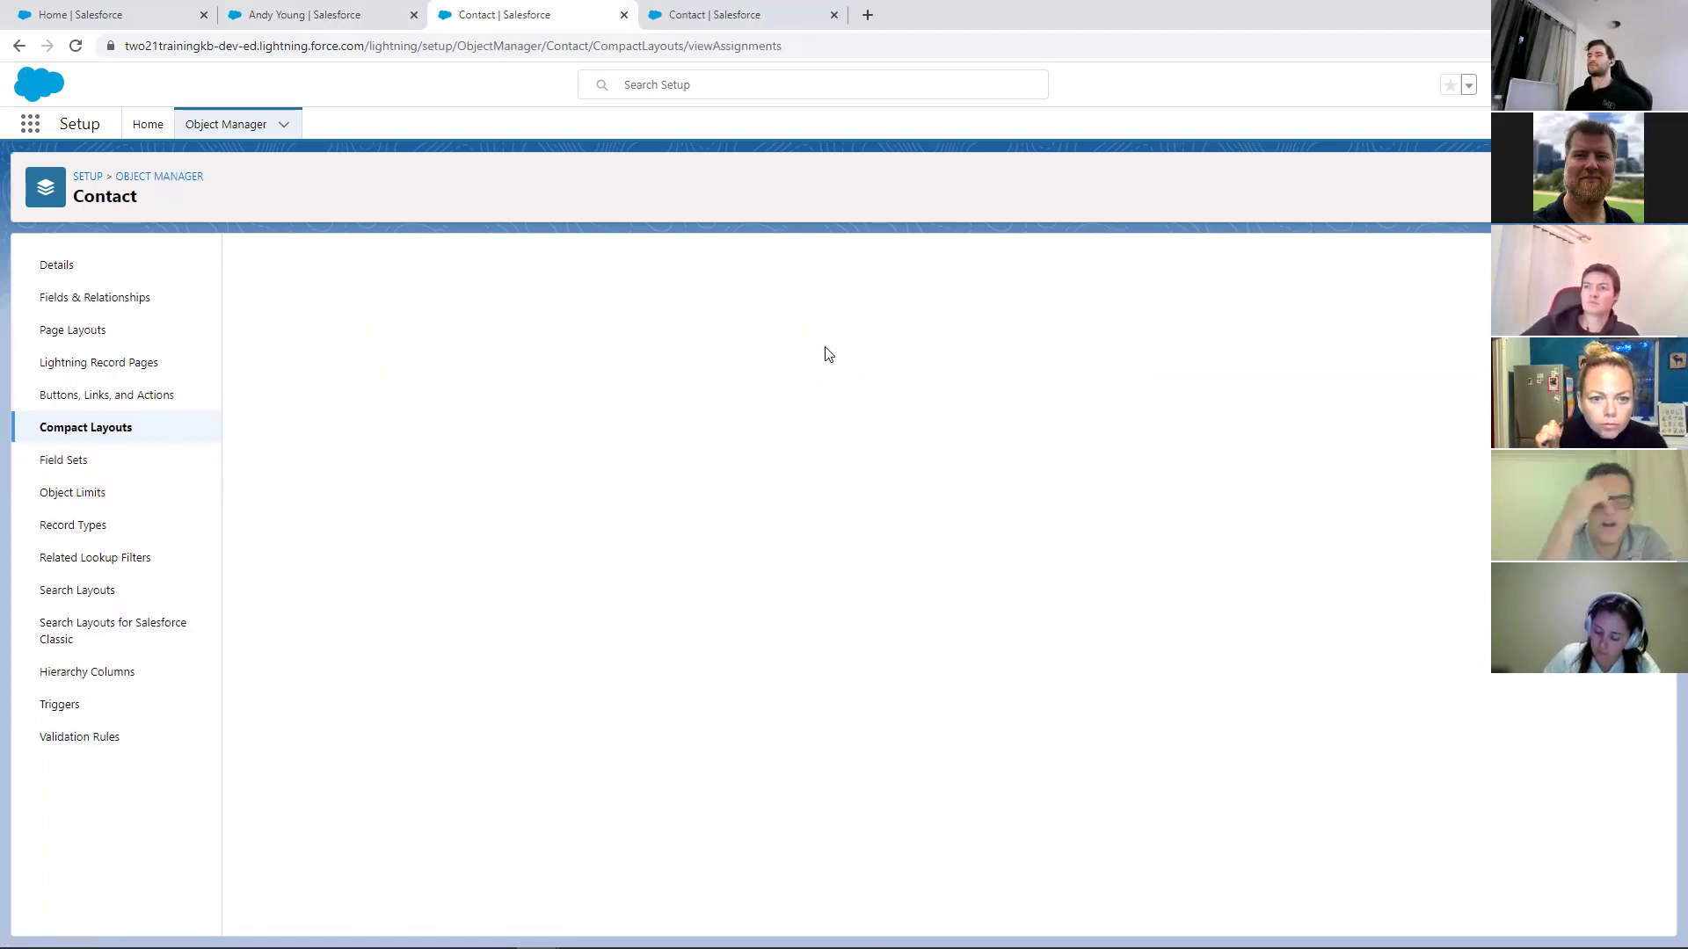
left_click(699, 427)
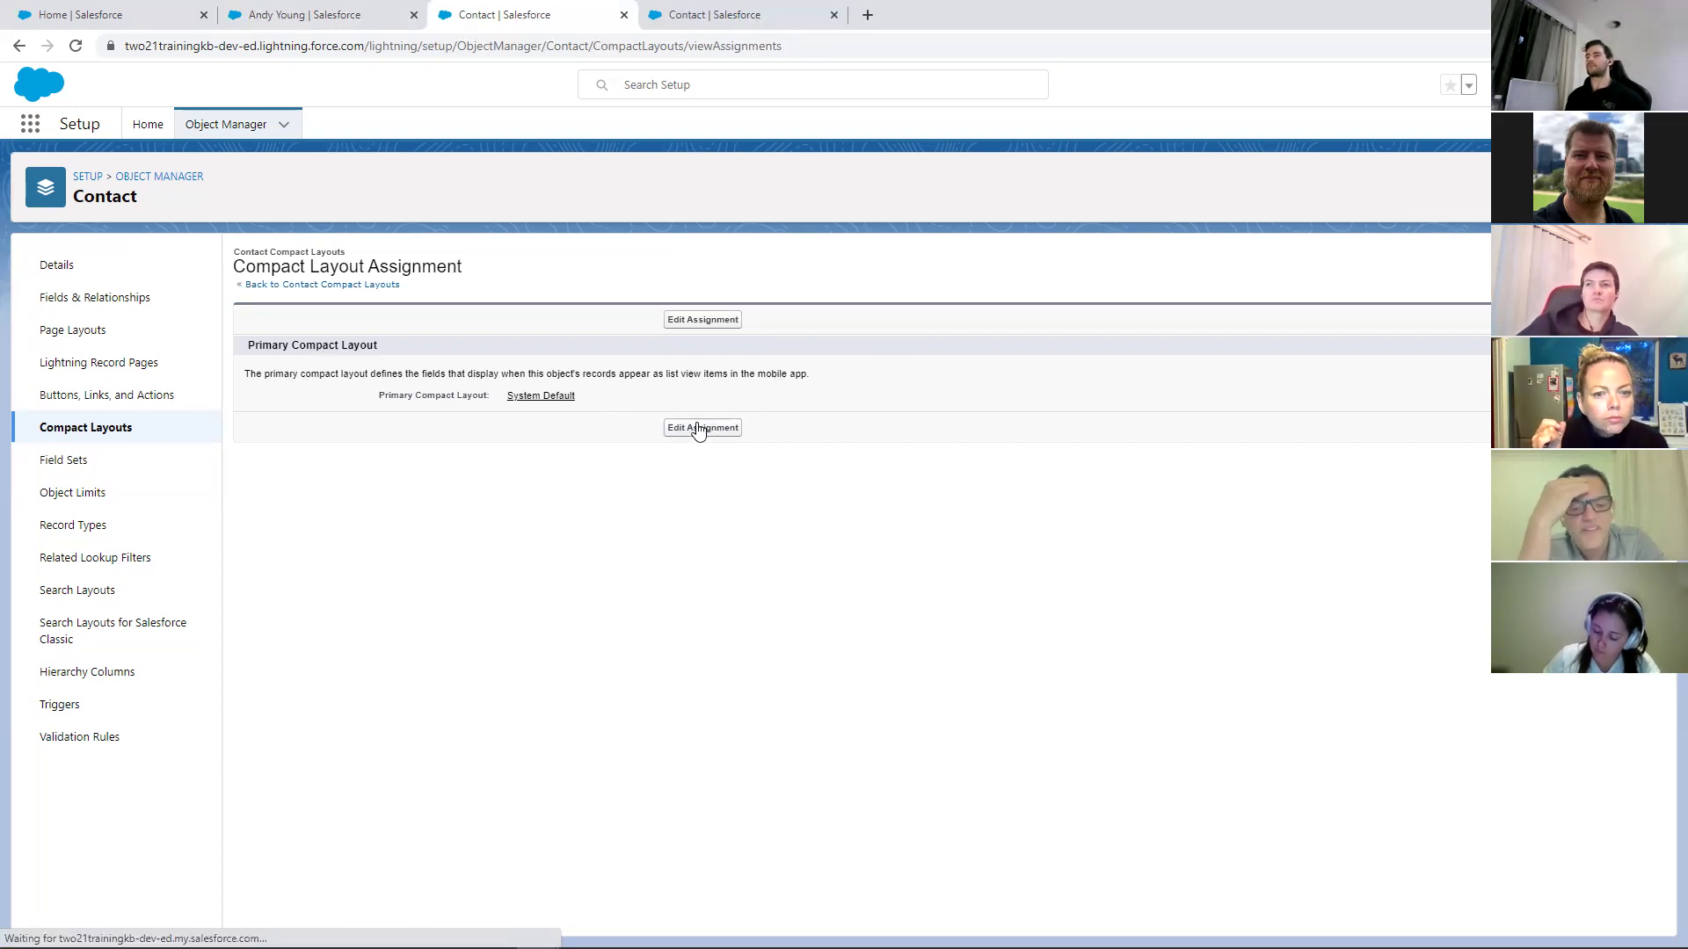
left_click(514, 394)
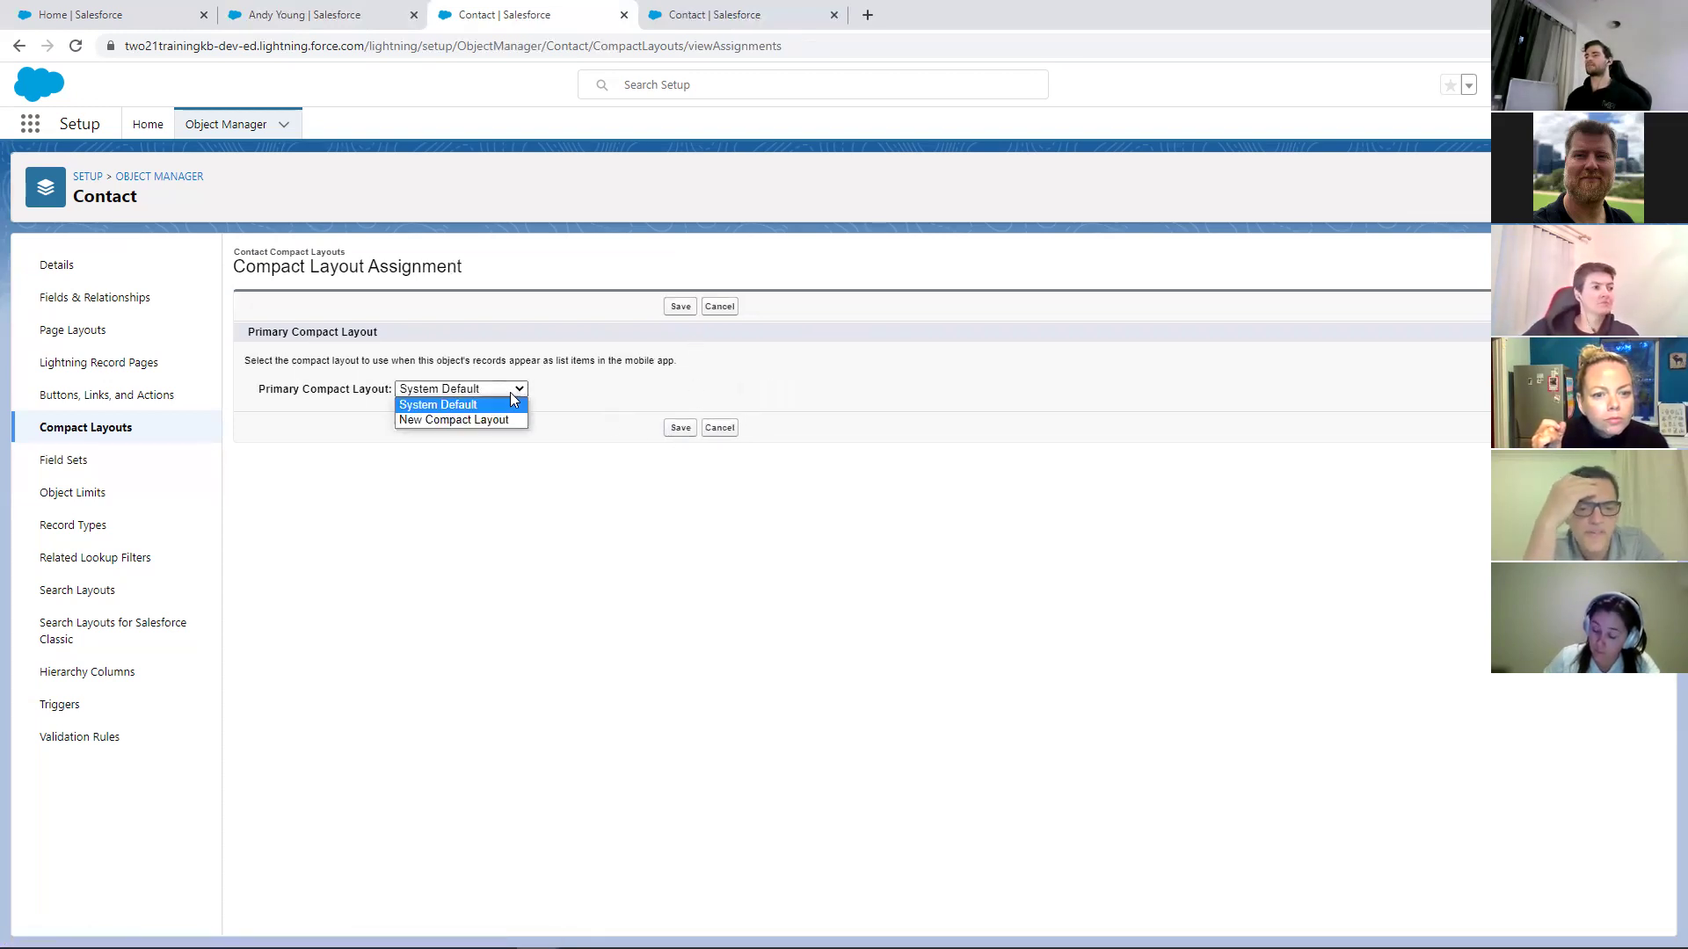
left_click(427, 419)
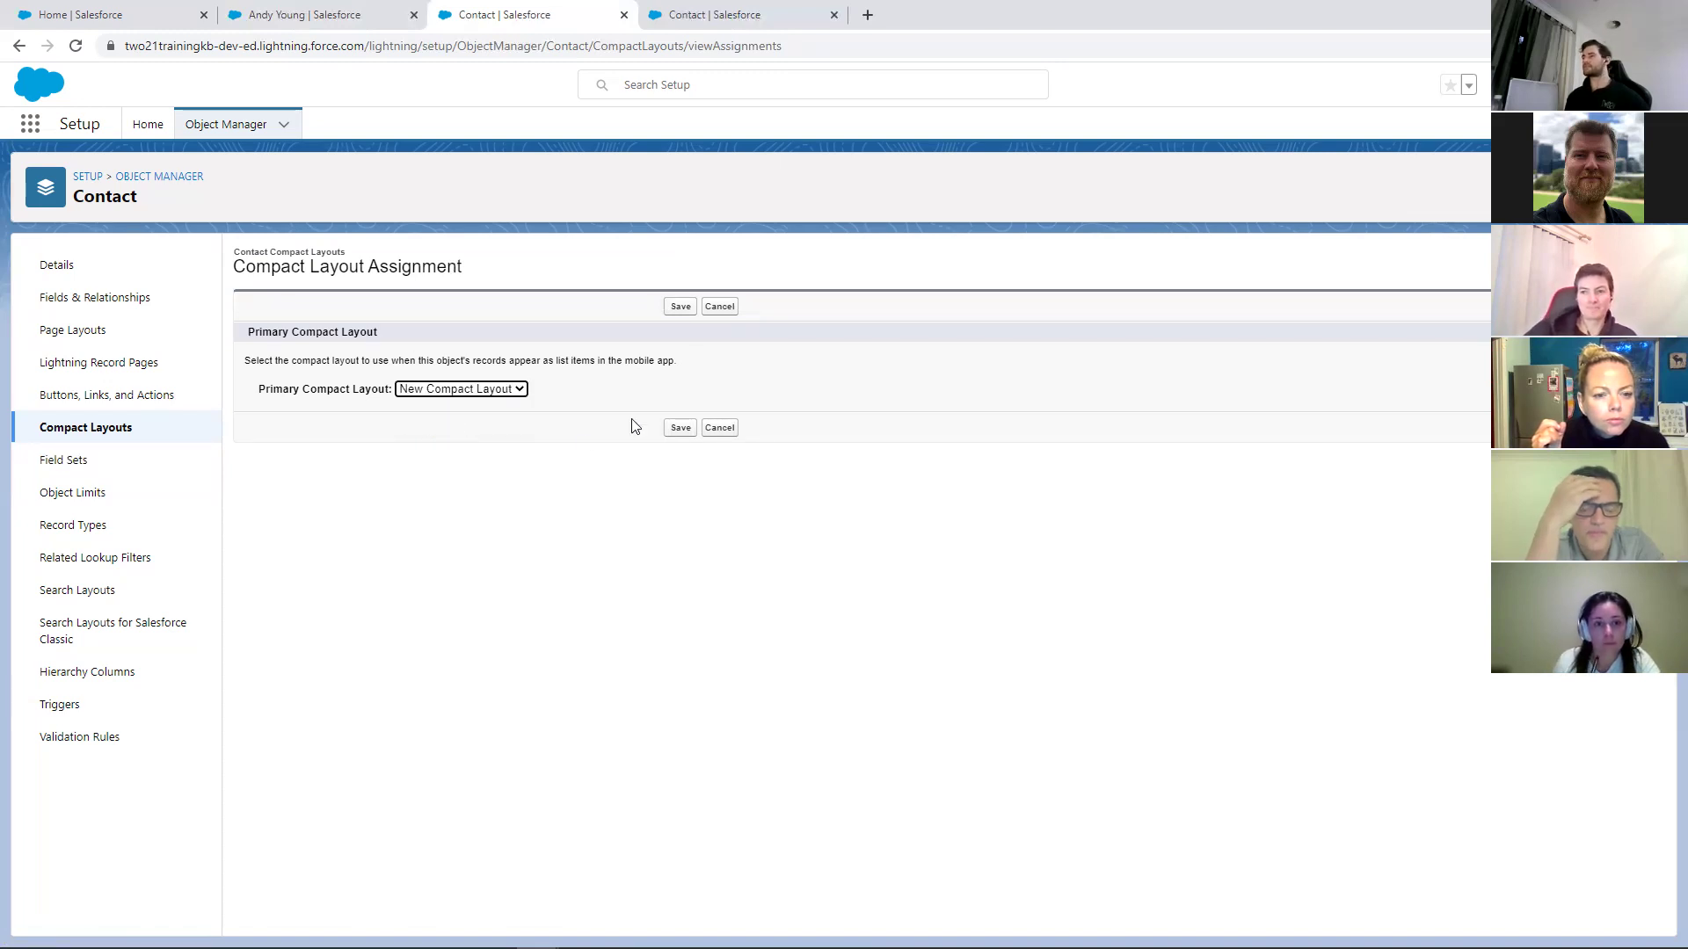
left_click(683, 429)
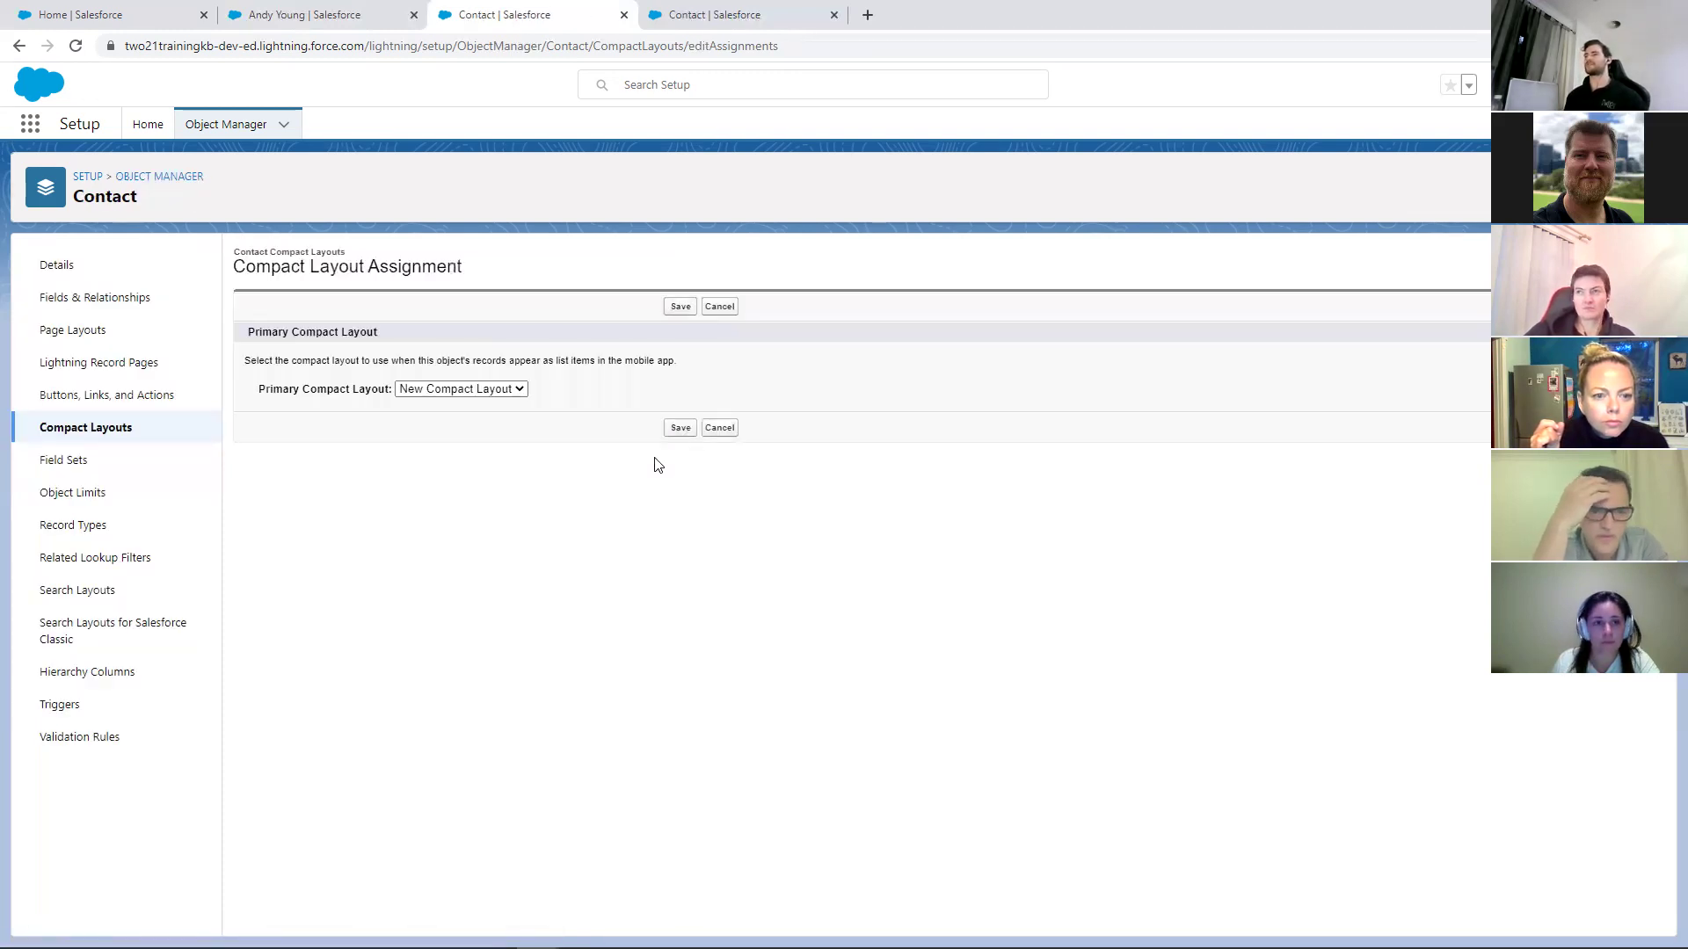
left_click(678, 427)
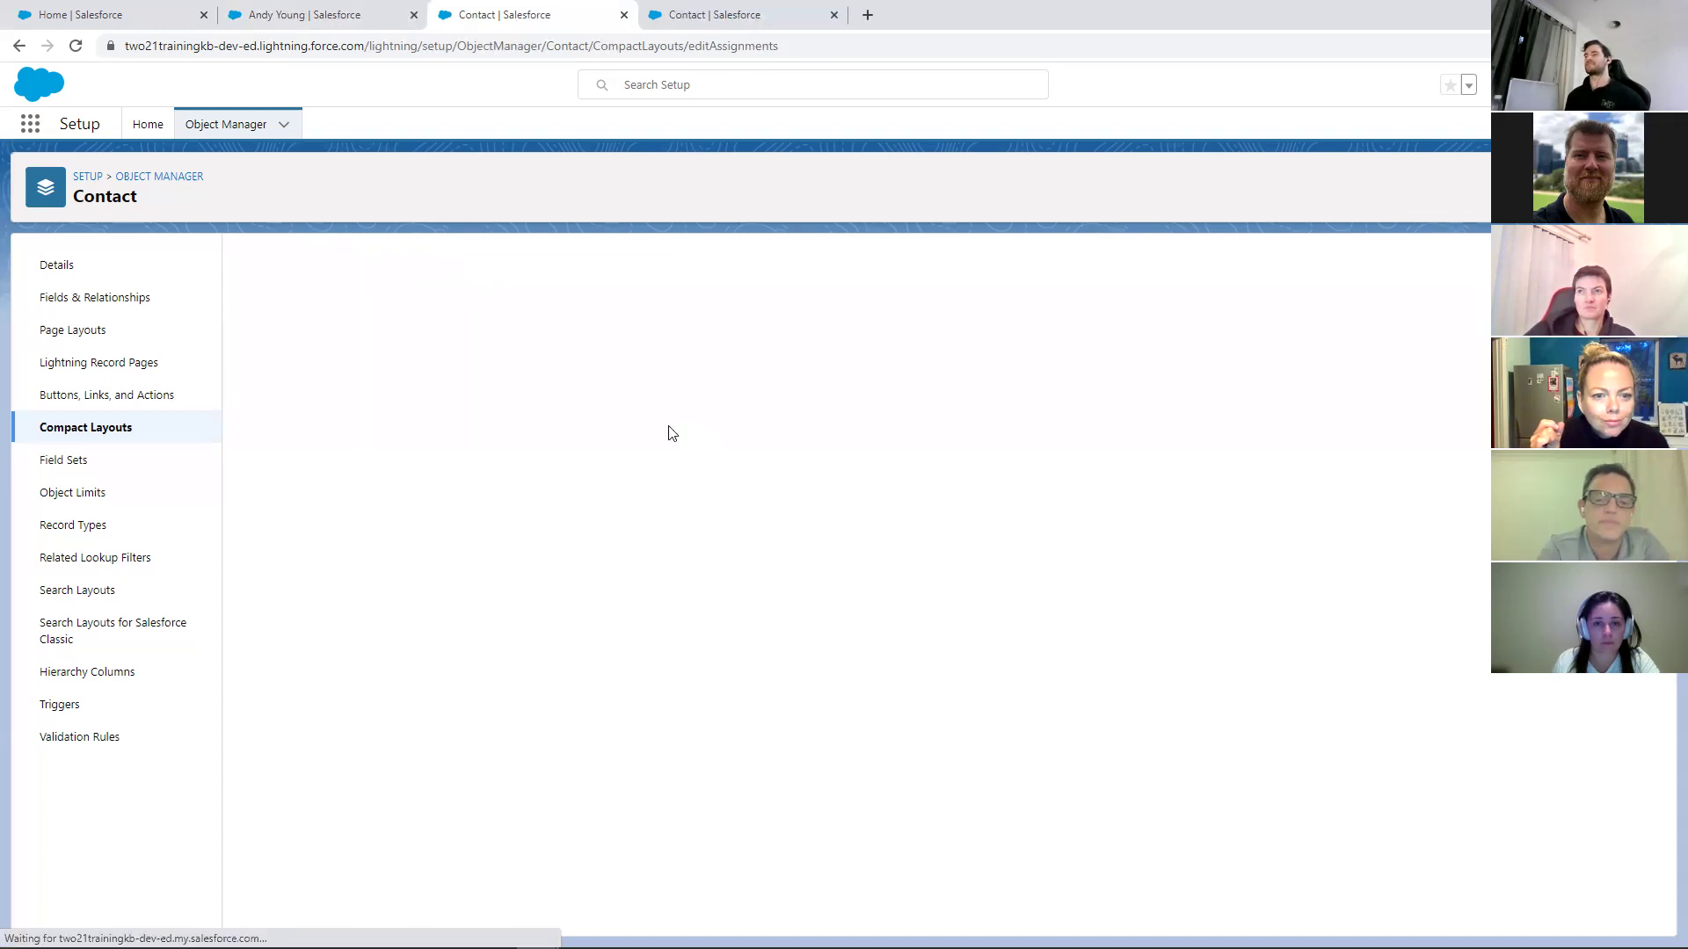
Reload the contact record and check its header fields against the new compact layout
left_click(283, 15)
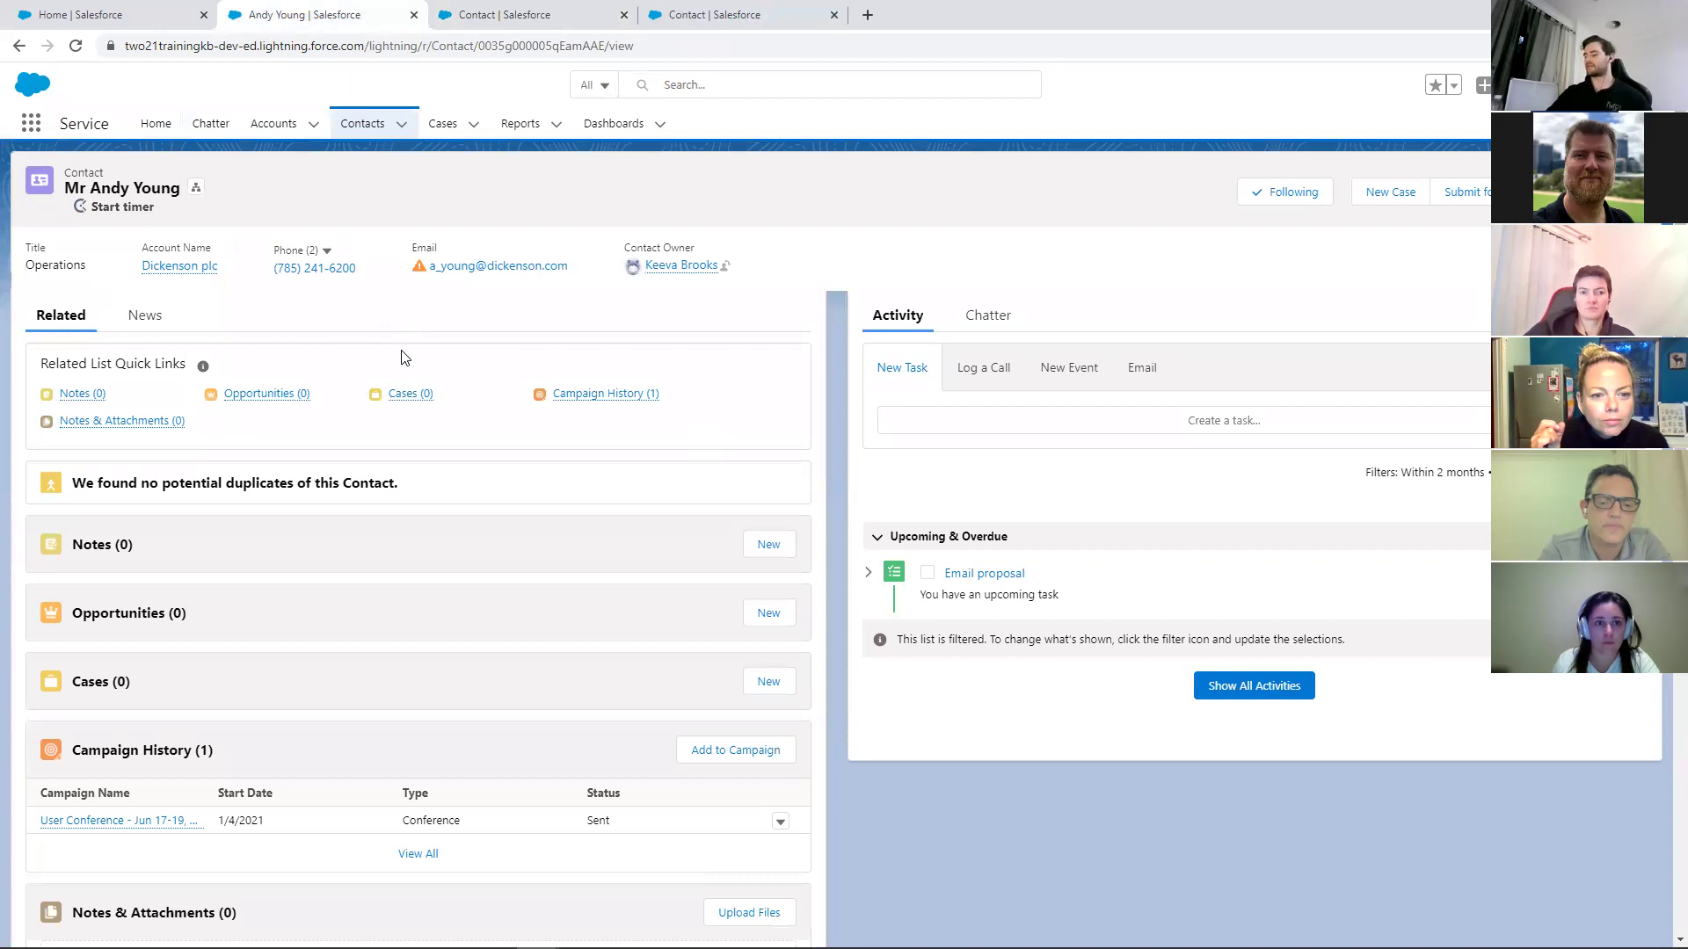
key("F5")
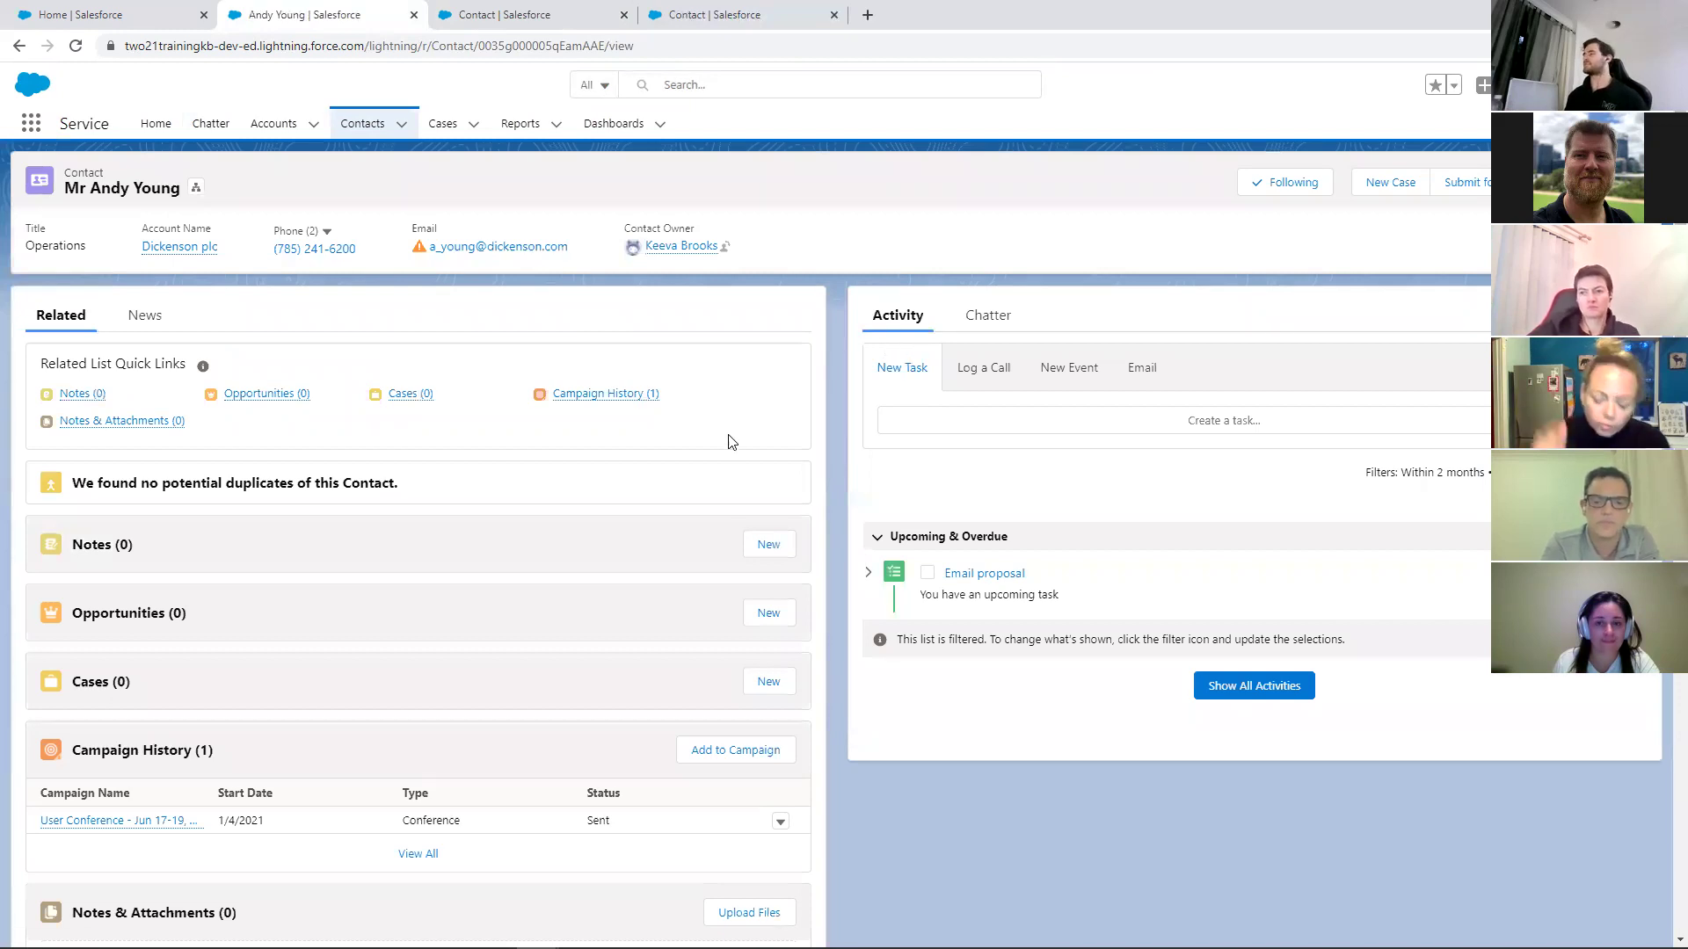
scroll(730, 444, "down", 1)
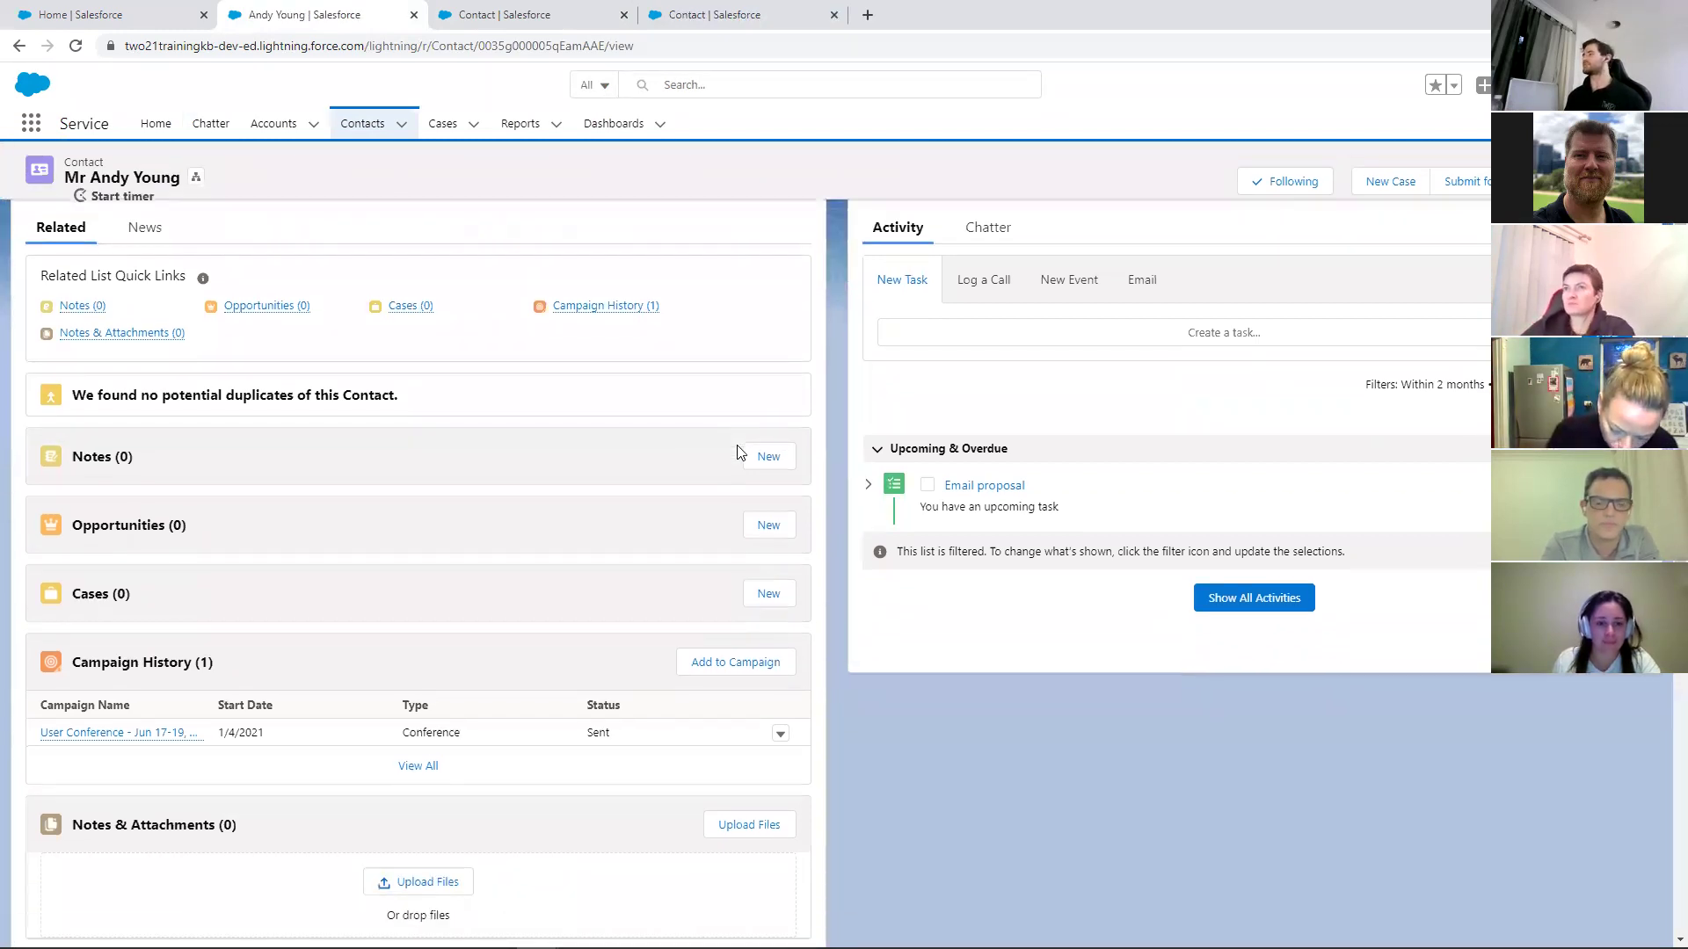
scroll(736, 451, "up", 1)
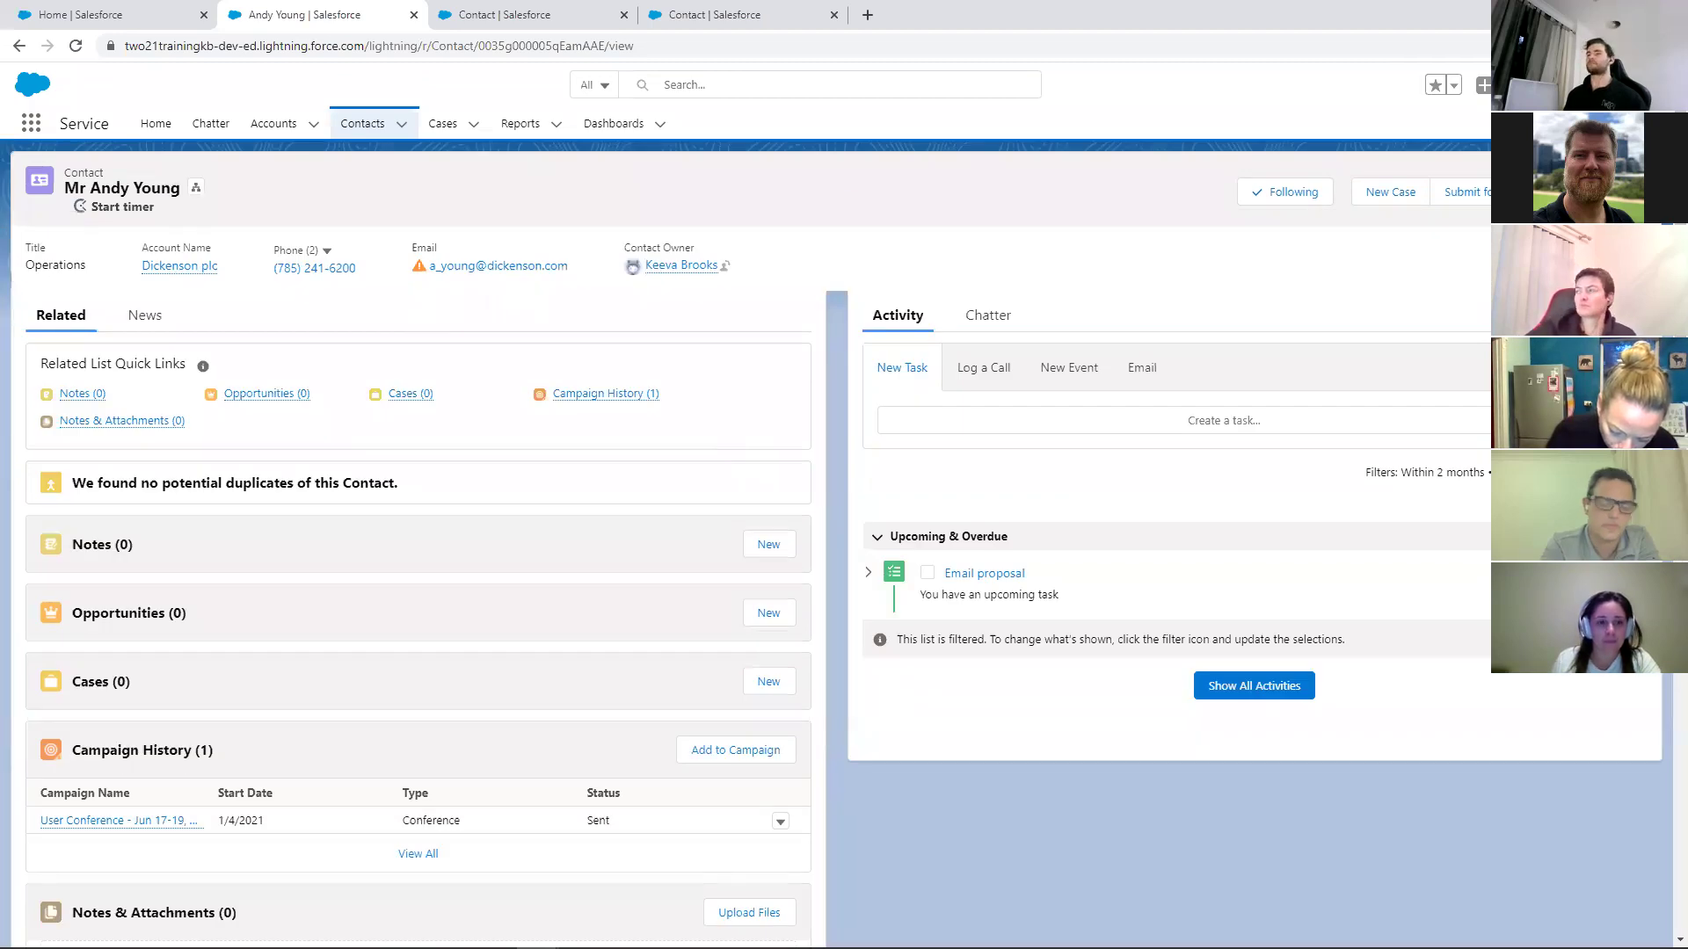
Open the contact's edit form, review the fields supplied by its page layout, and close it without saving
left_click(1590, 191)
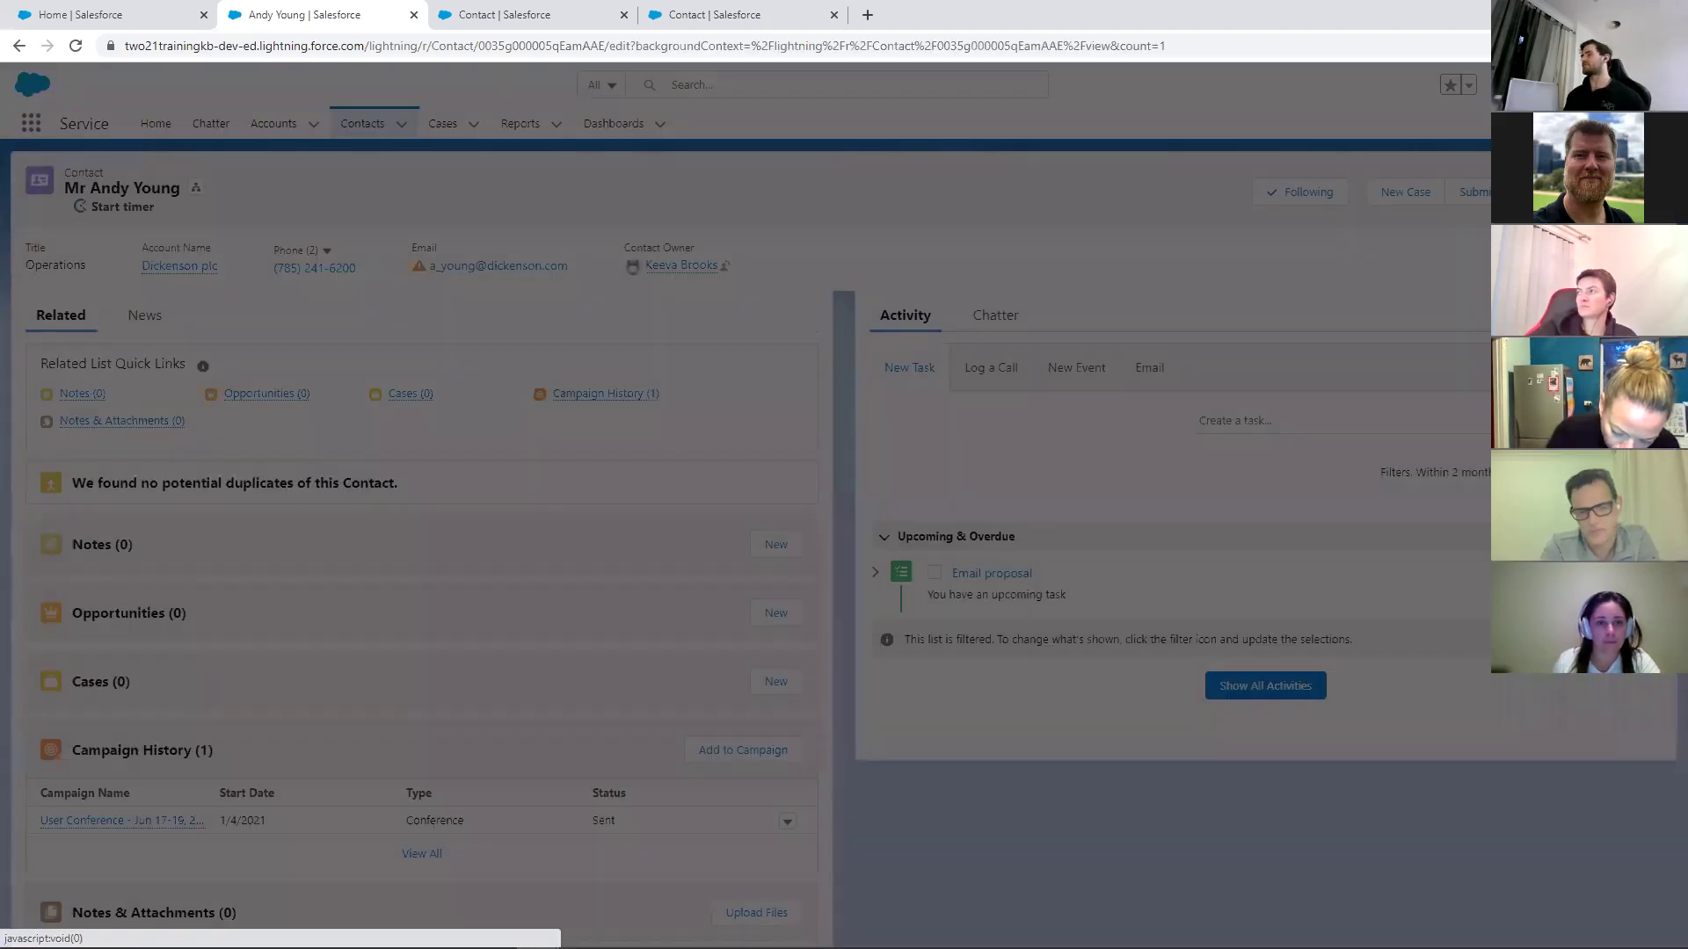
scroll(654, 546, "down", 1)
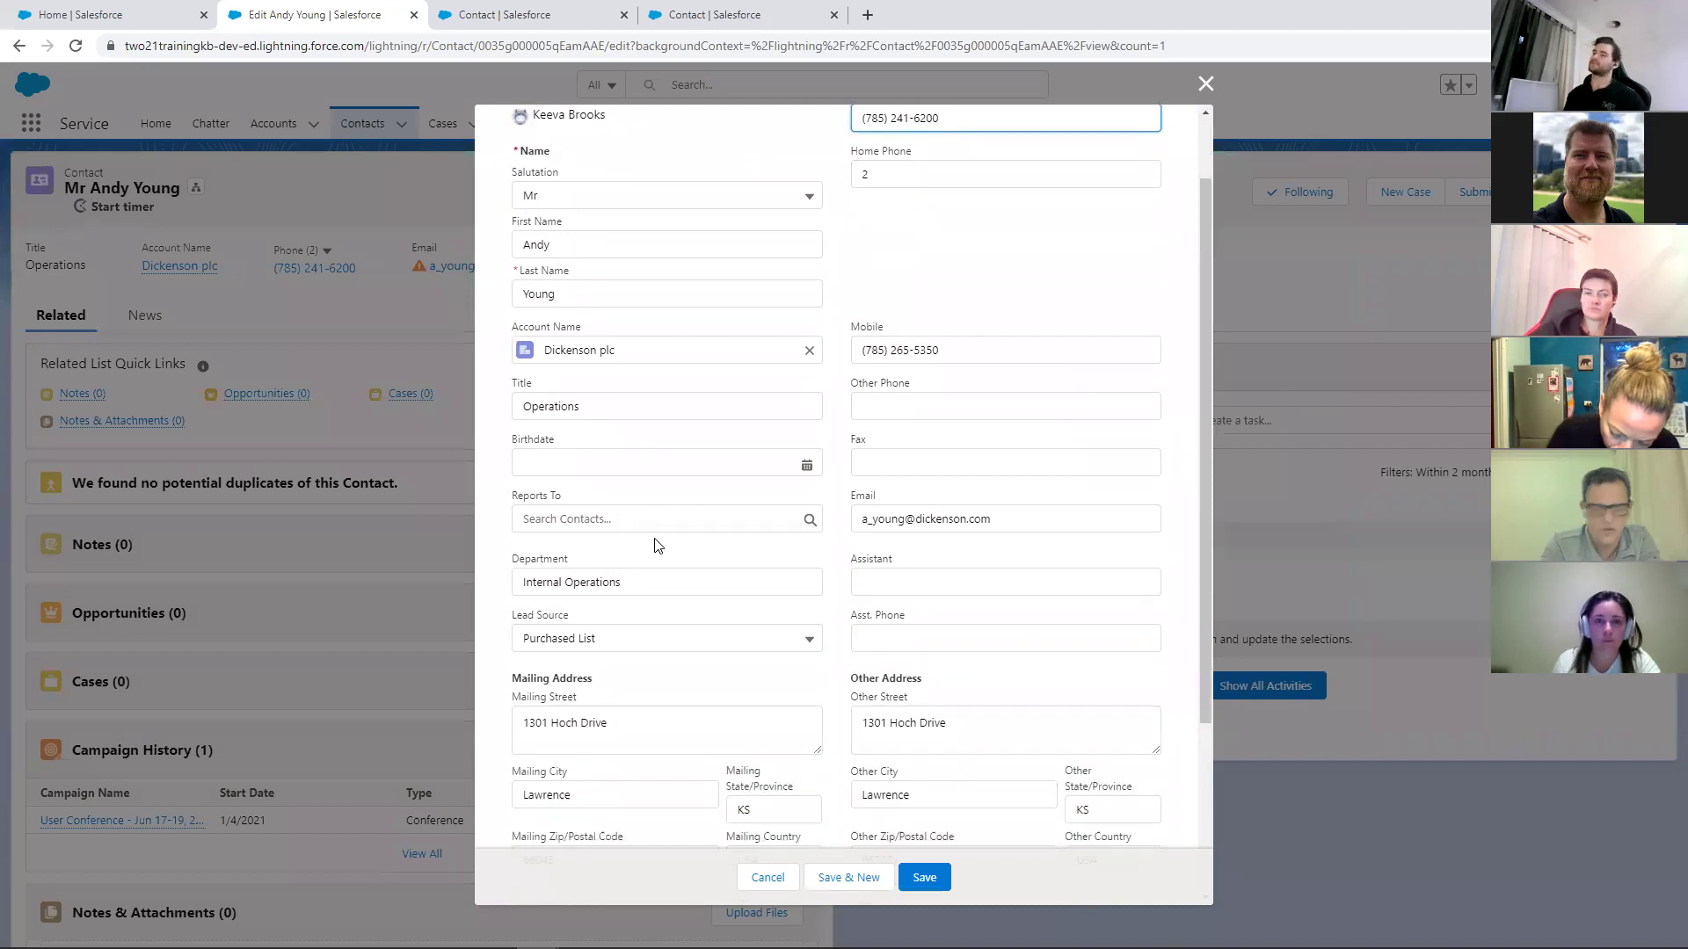
scroll(654, 546, "up", 1)
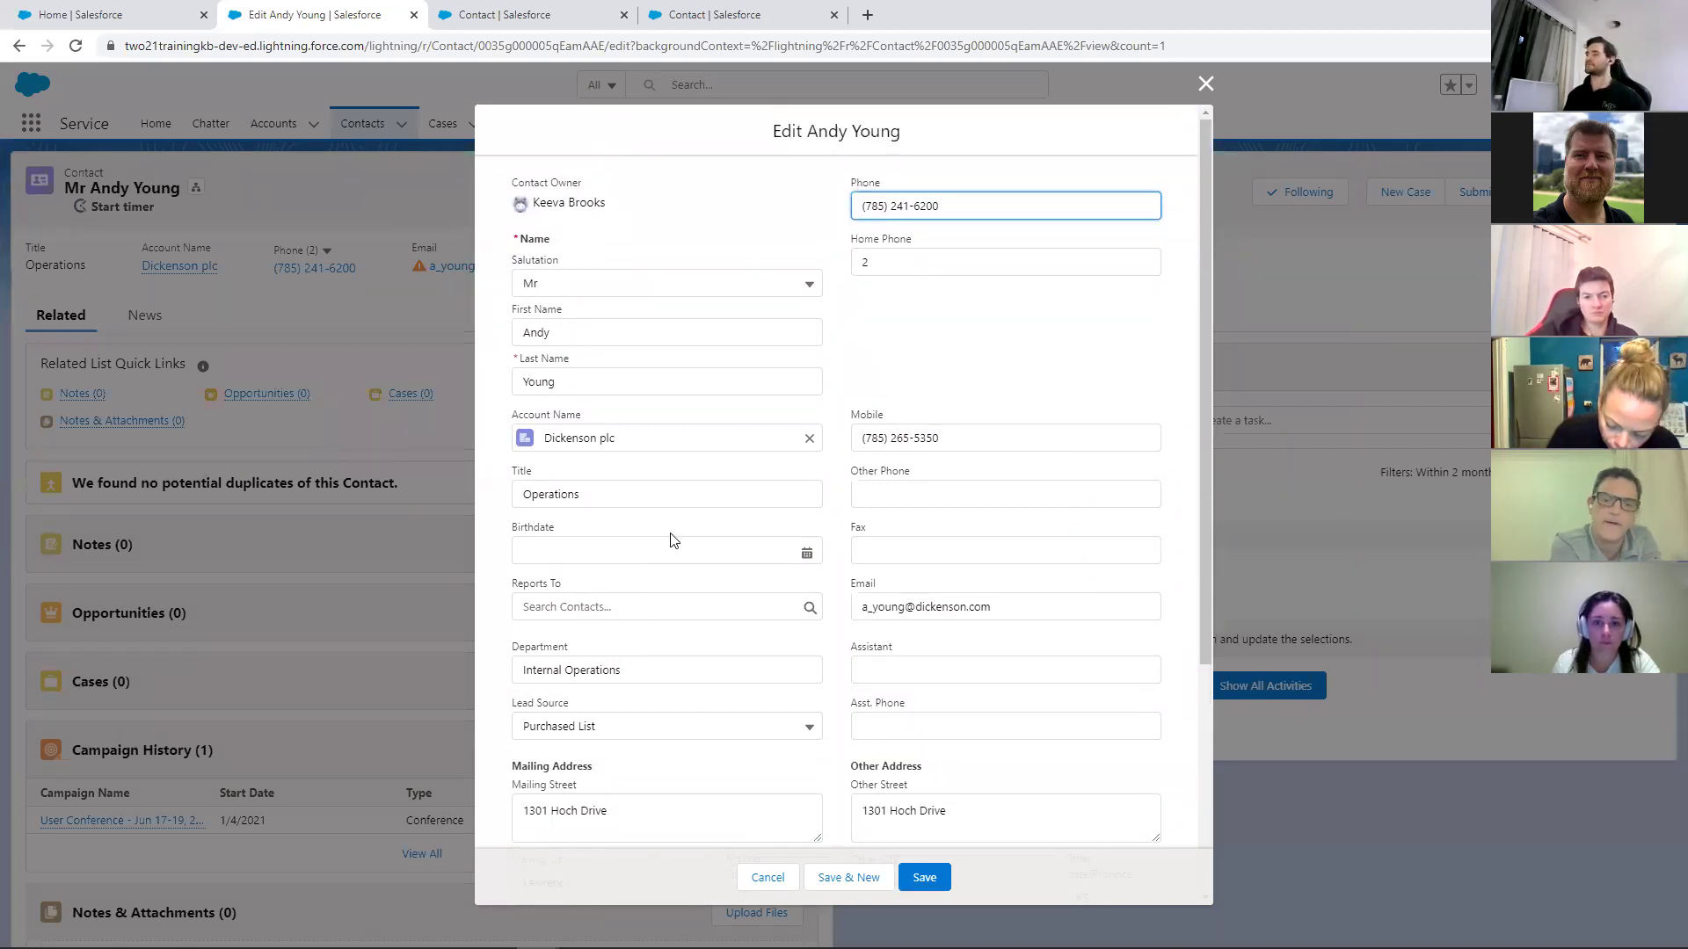
scroll(686, 541, "down", 1)
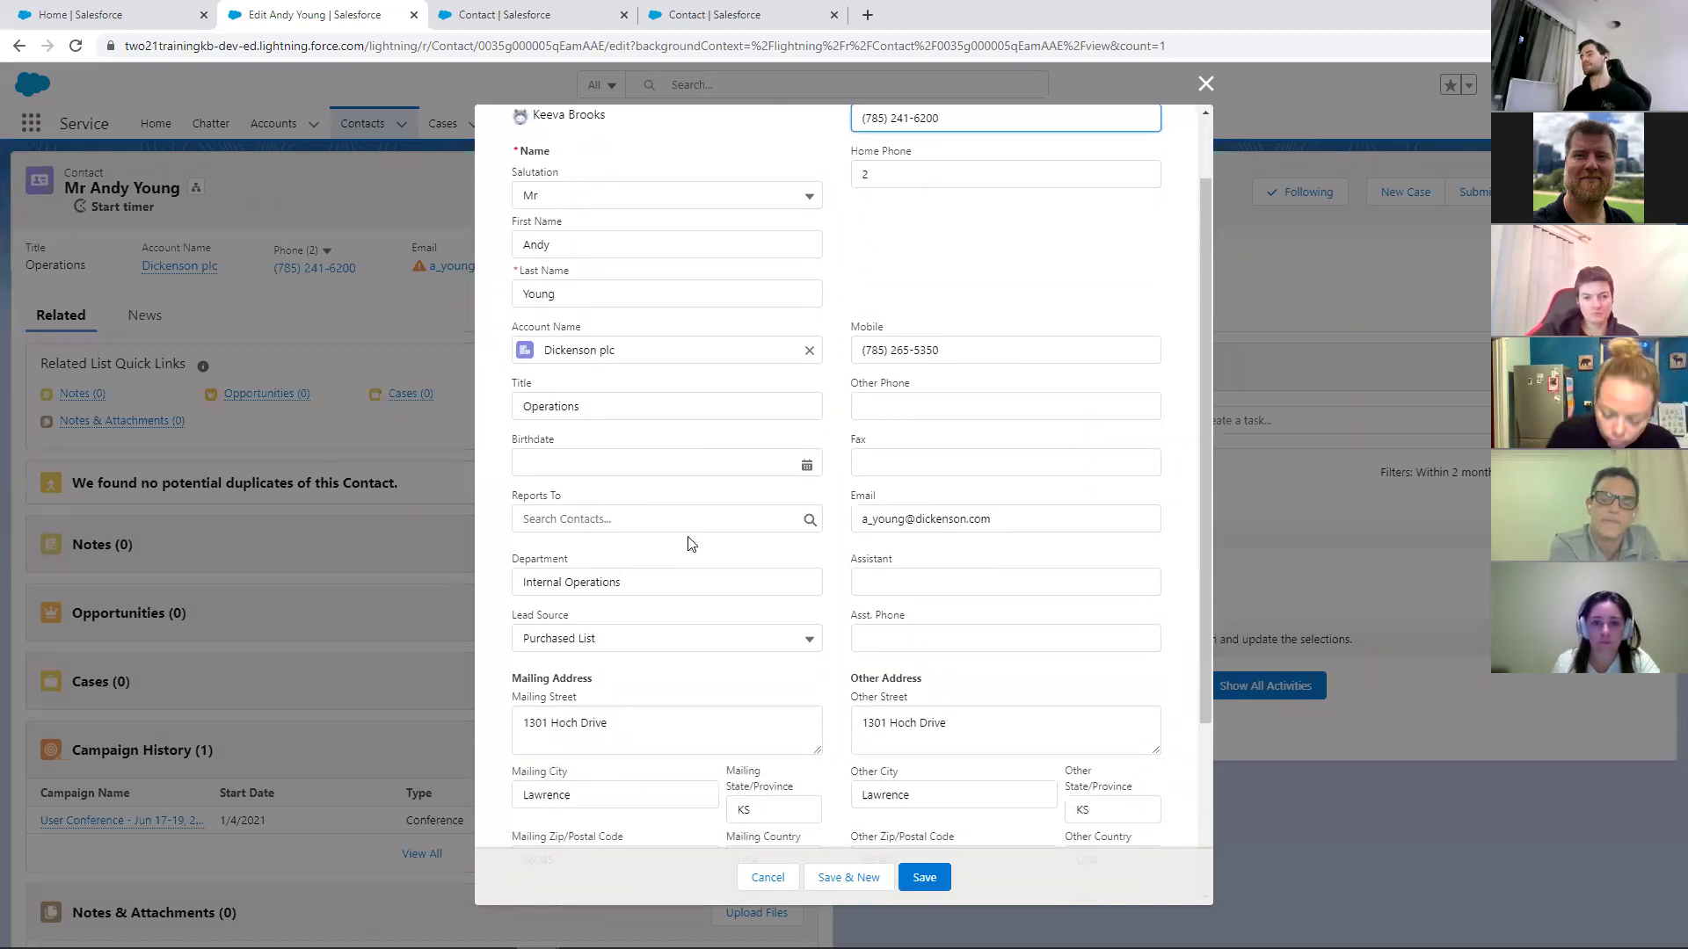
scroll(708, 540, "down", 1)
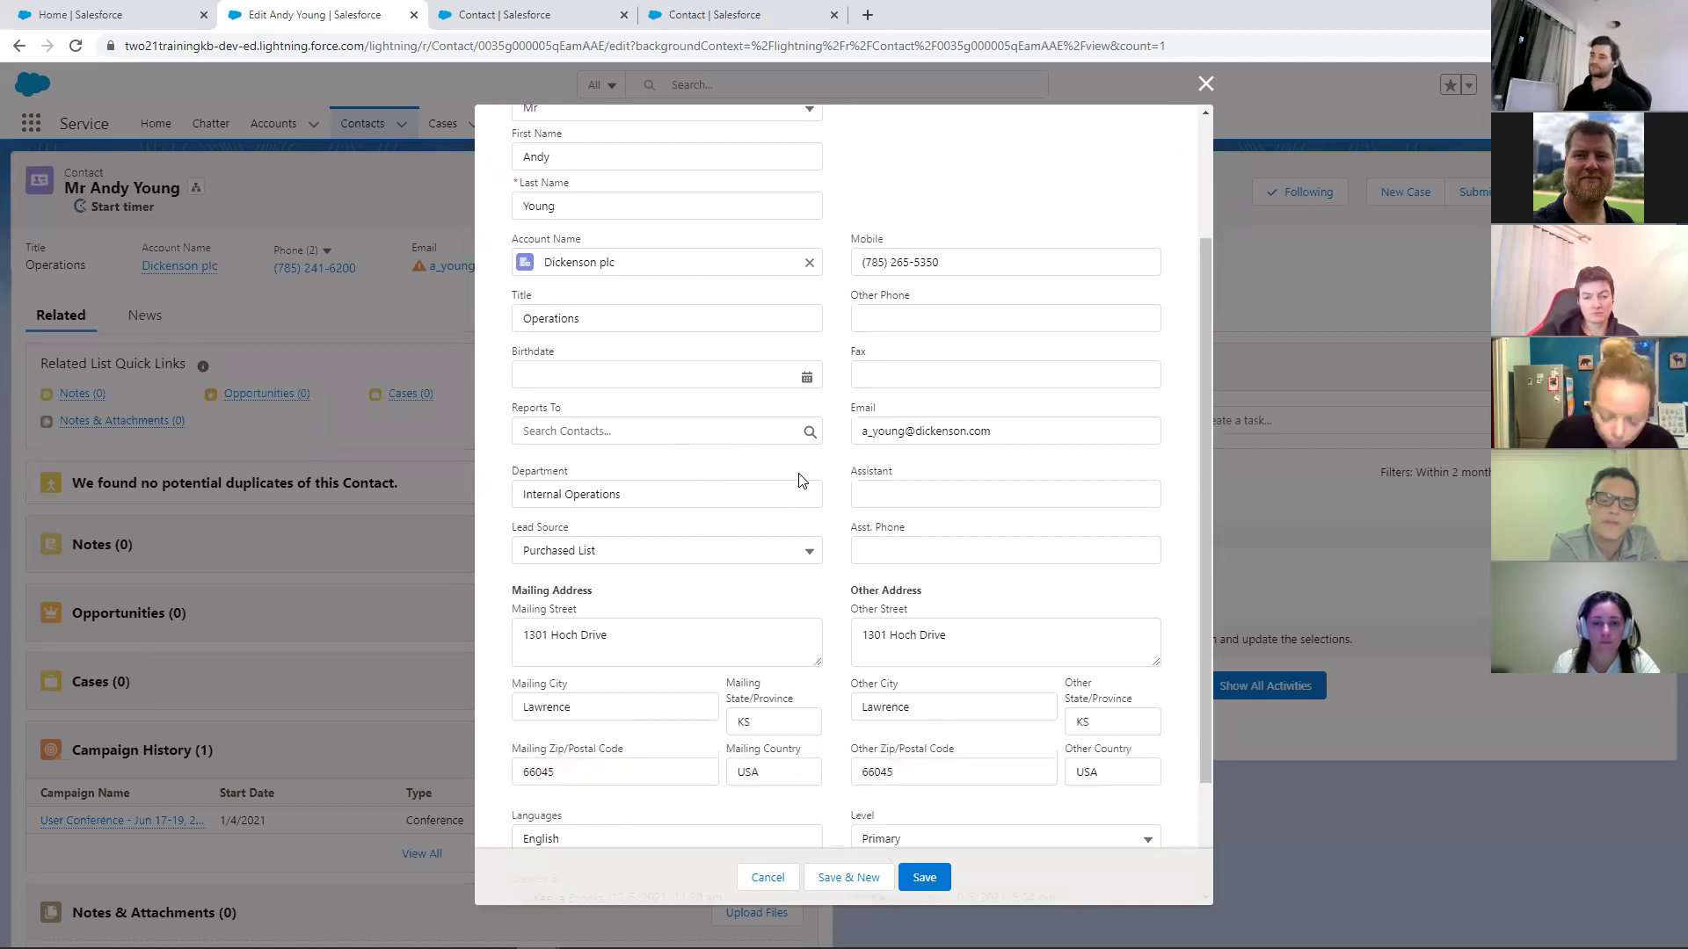
left_click(1205, 85)
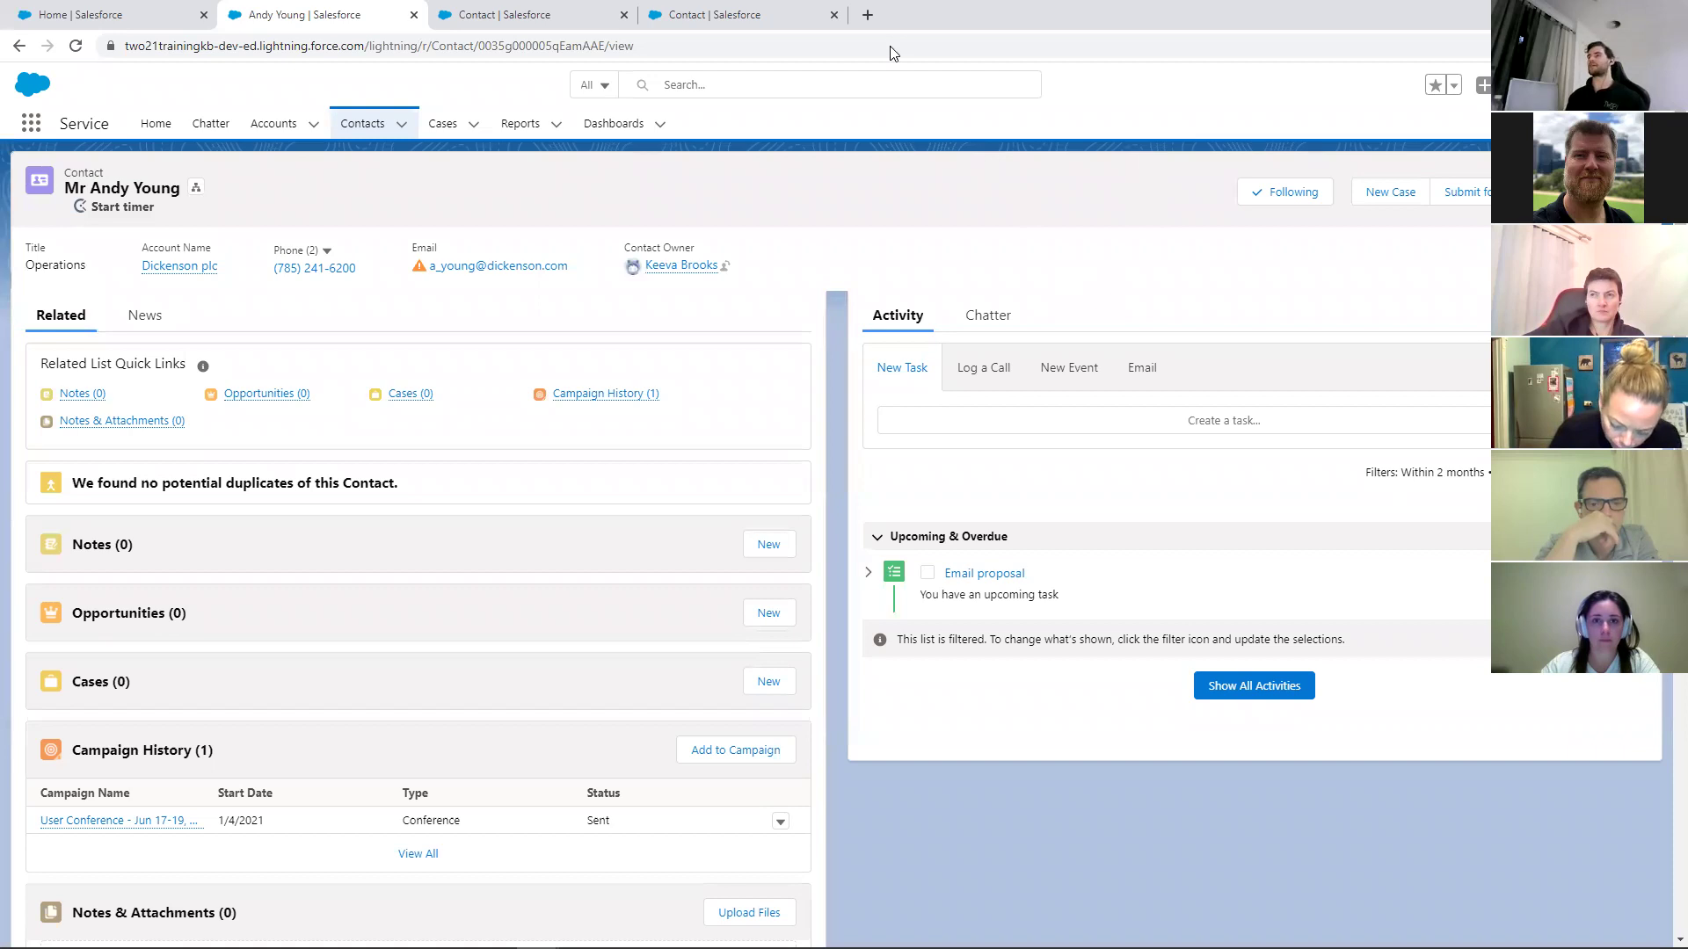
Return to the Contact object's setup and view its page layout assignments by profile
left_click(448, 15)
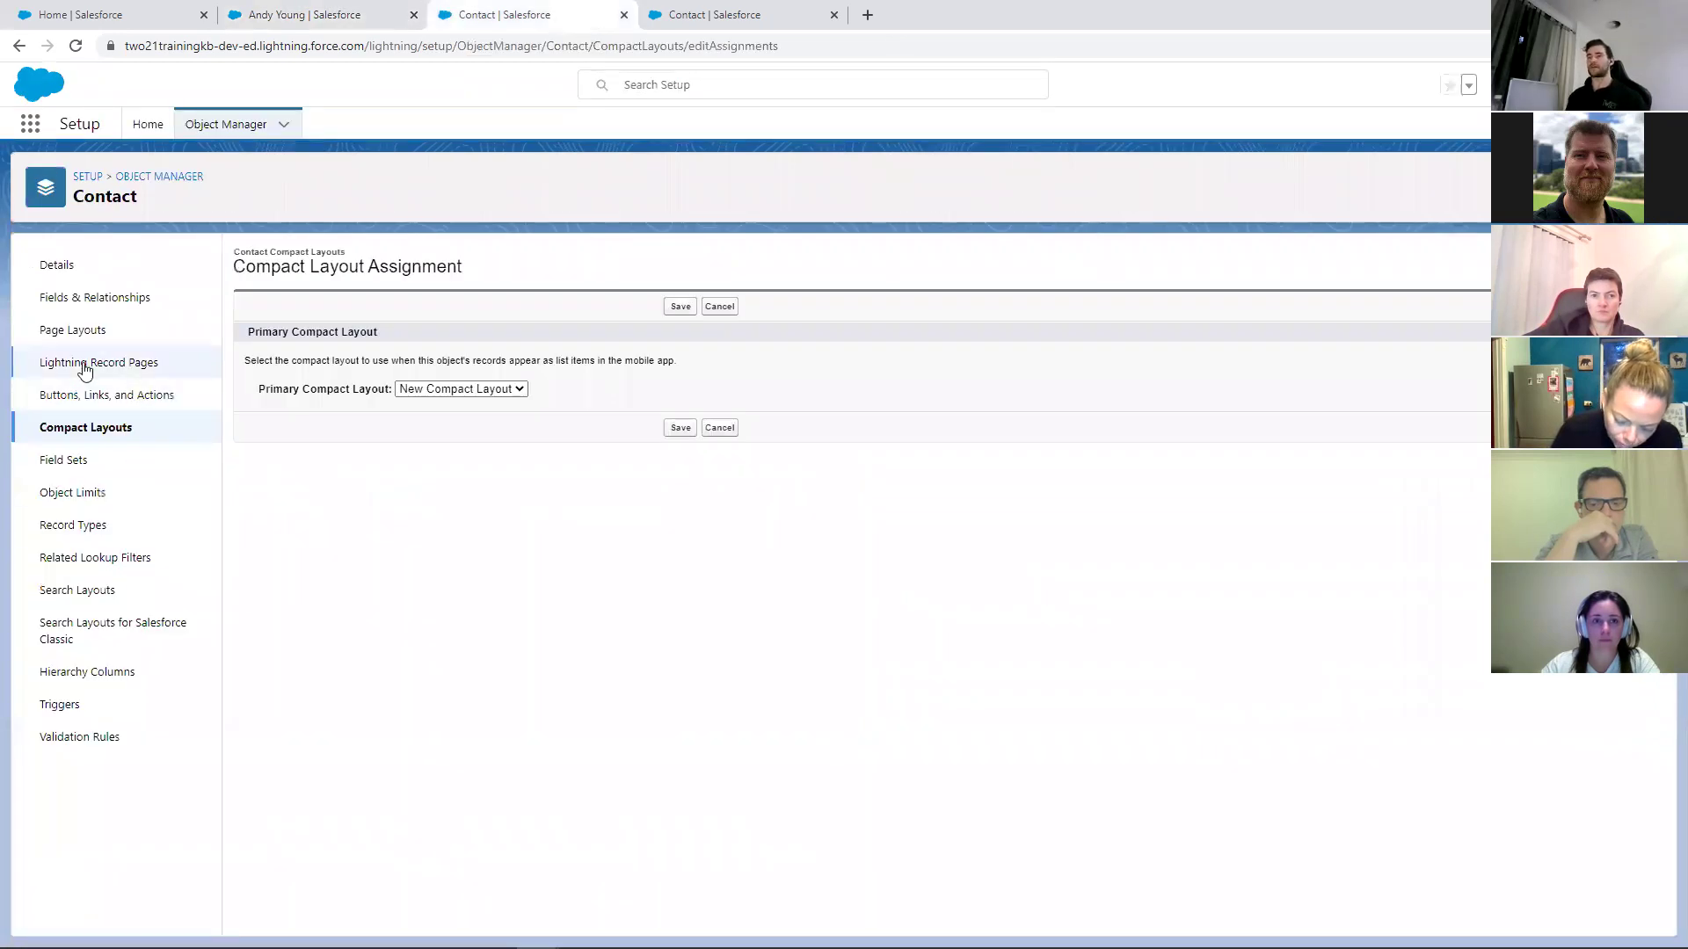
left_click(74, 335)
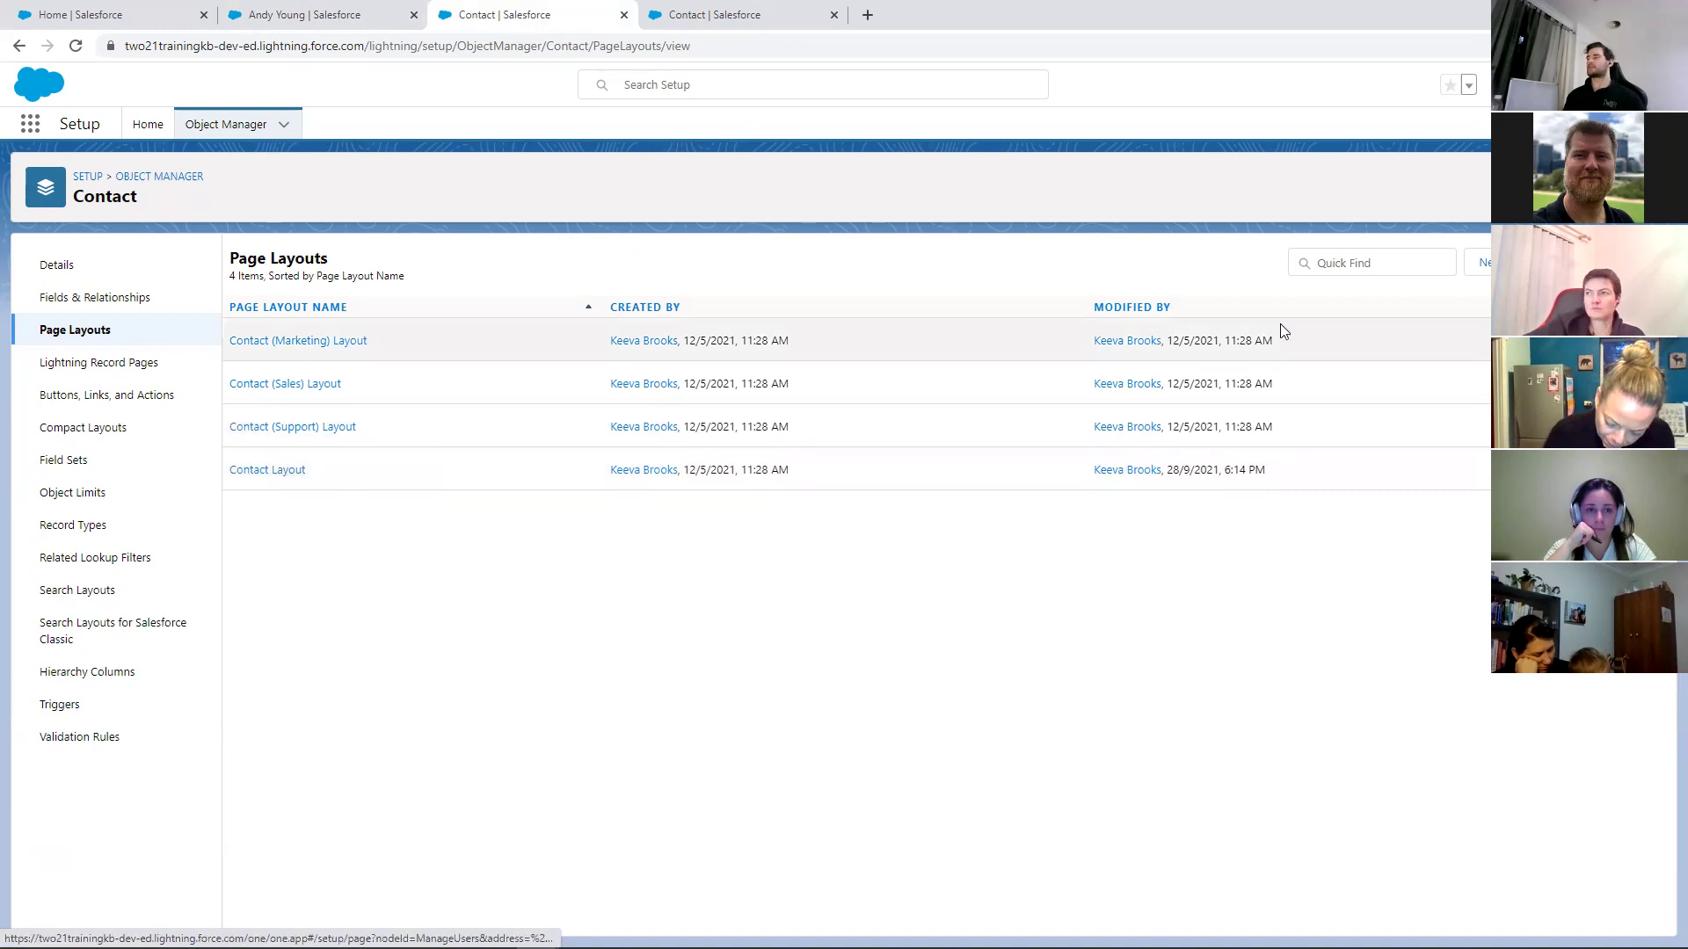
left_click(1583, 263)
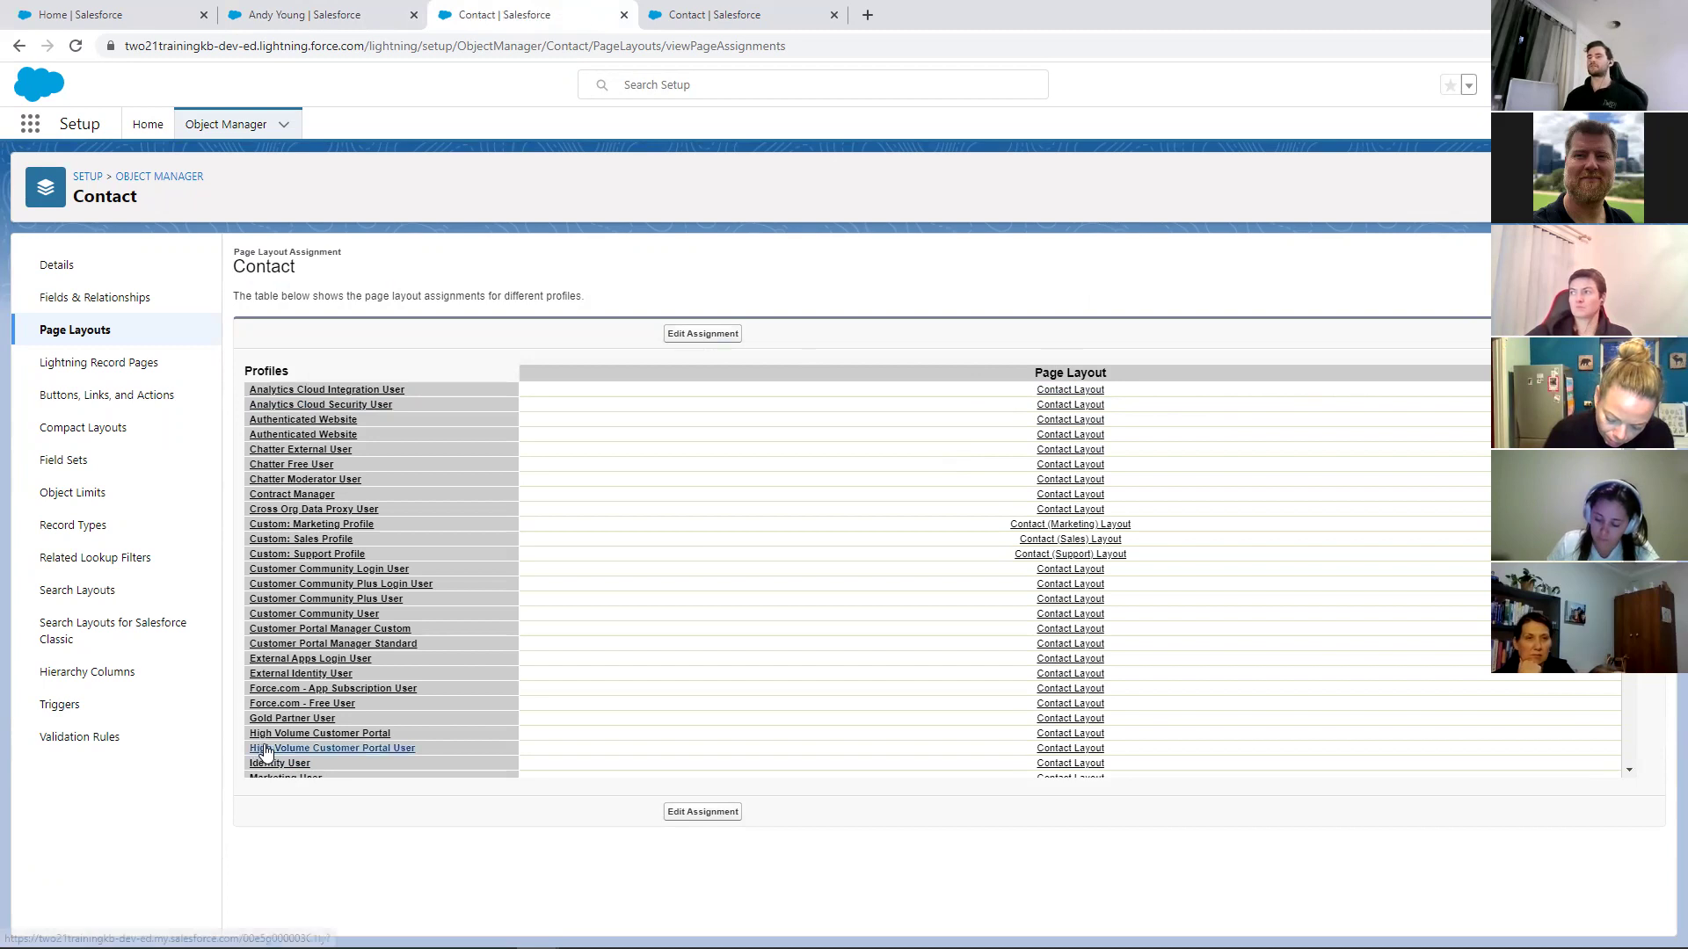
Start a new record type for Contact with Customer as both its label and name
left_click(54, 527)
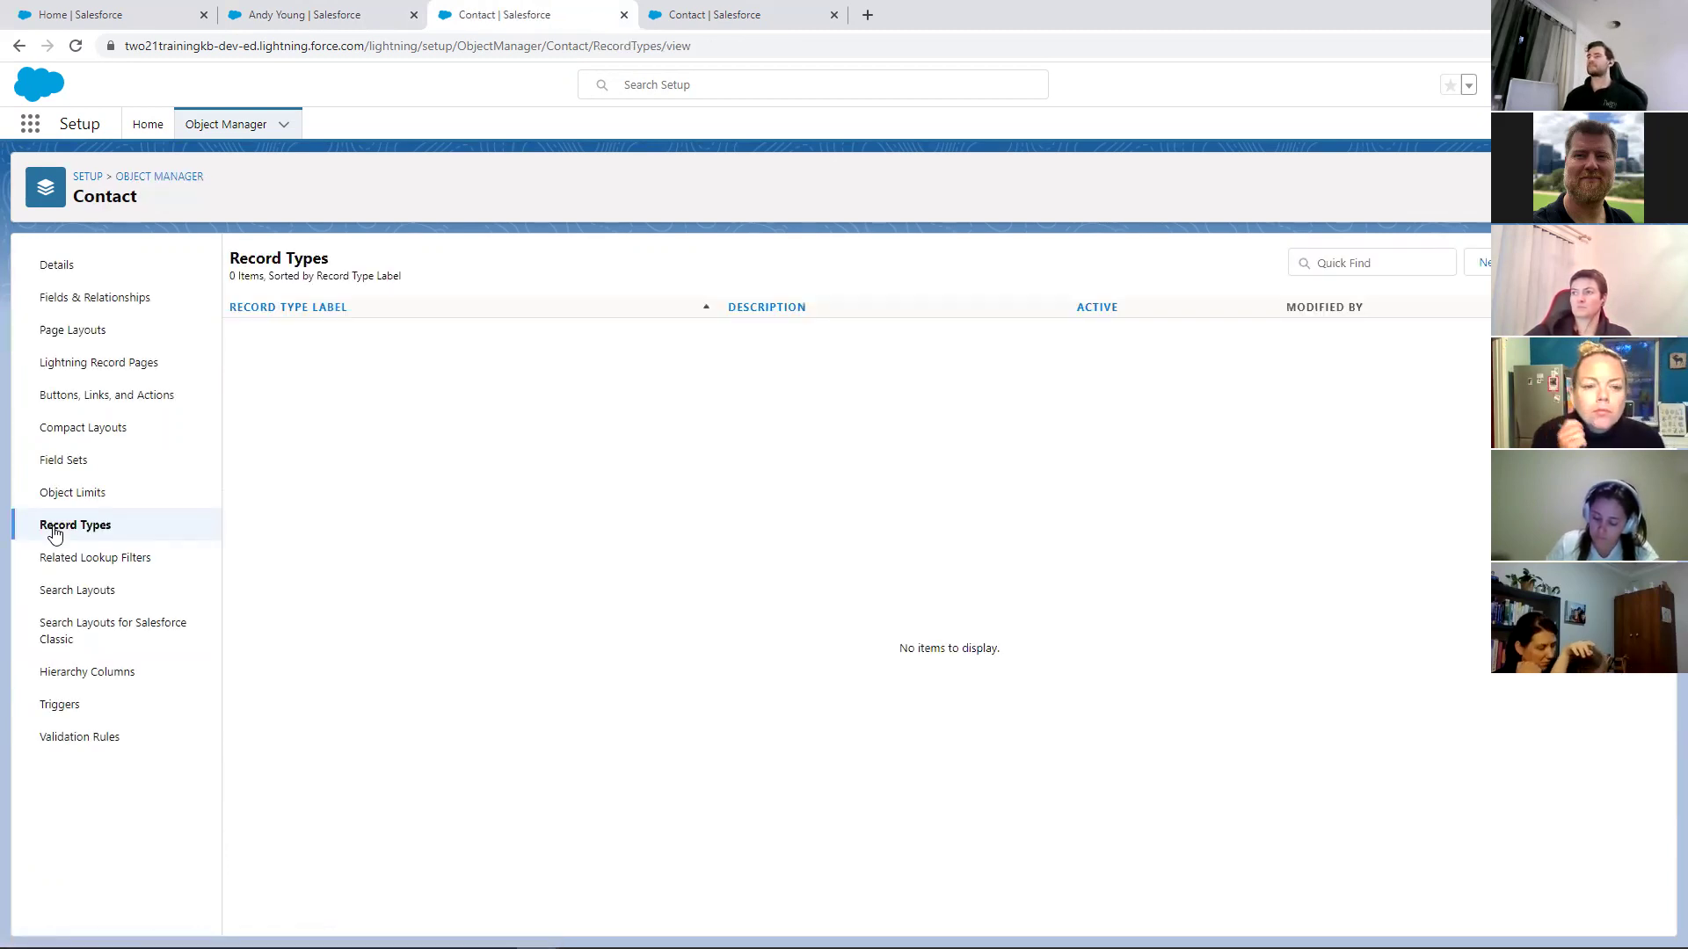
left_click(1491, 262)
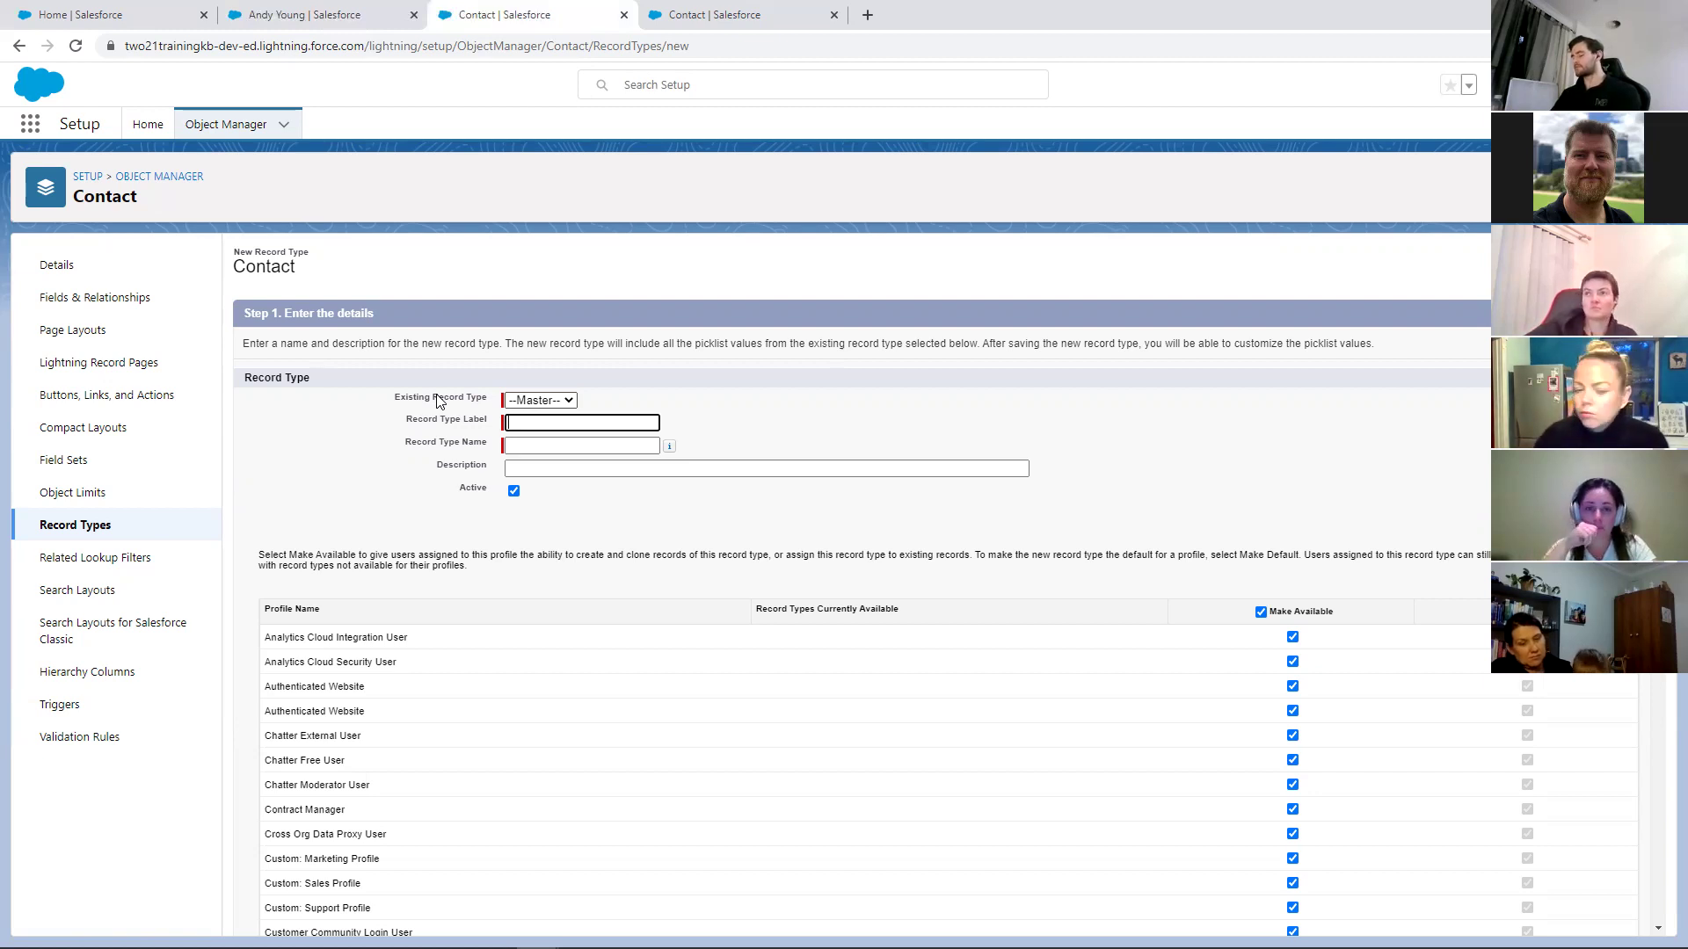
type("er")
key("Tab")
Make the Customer record type available only to Custom: Sales Profile and continue to the page layout assignment
scroll(1079, 417, "down", 1)
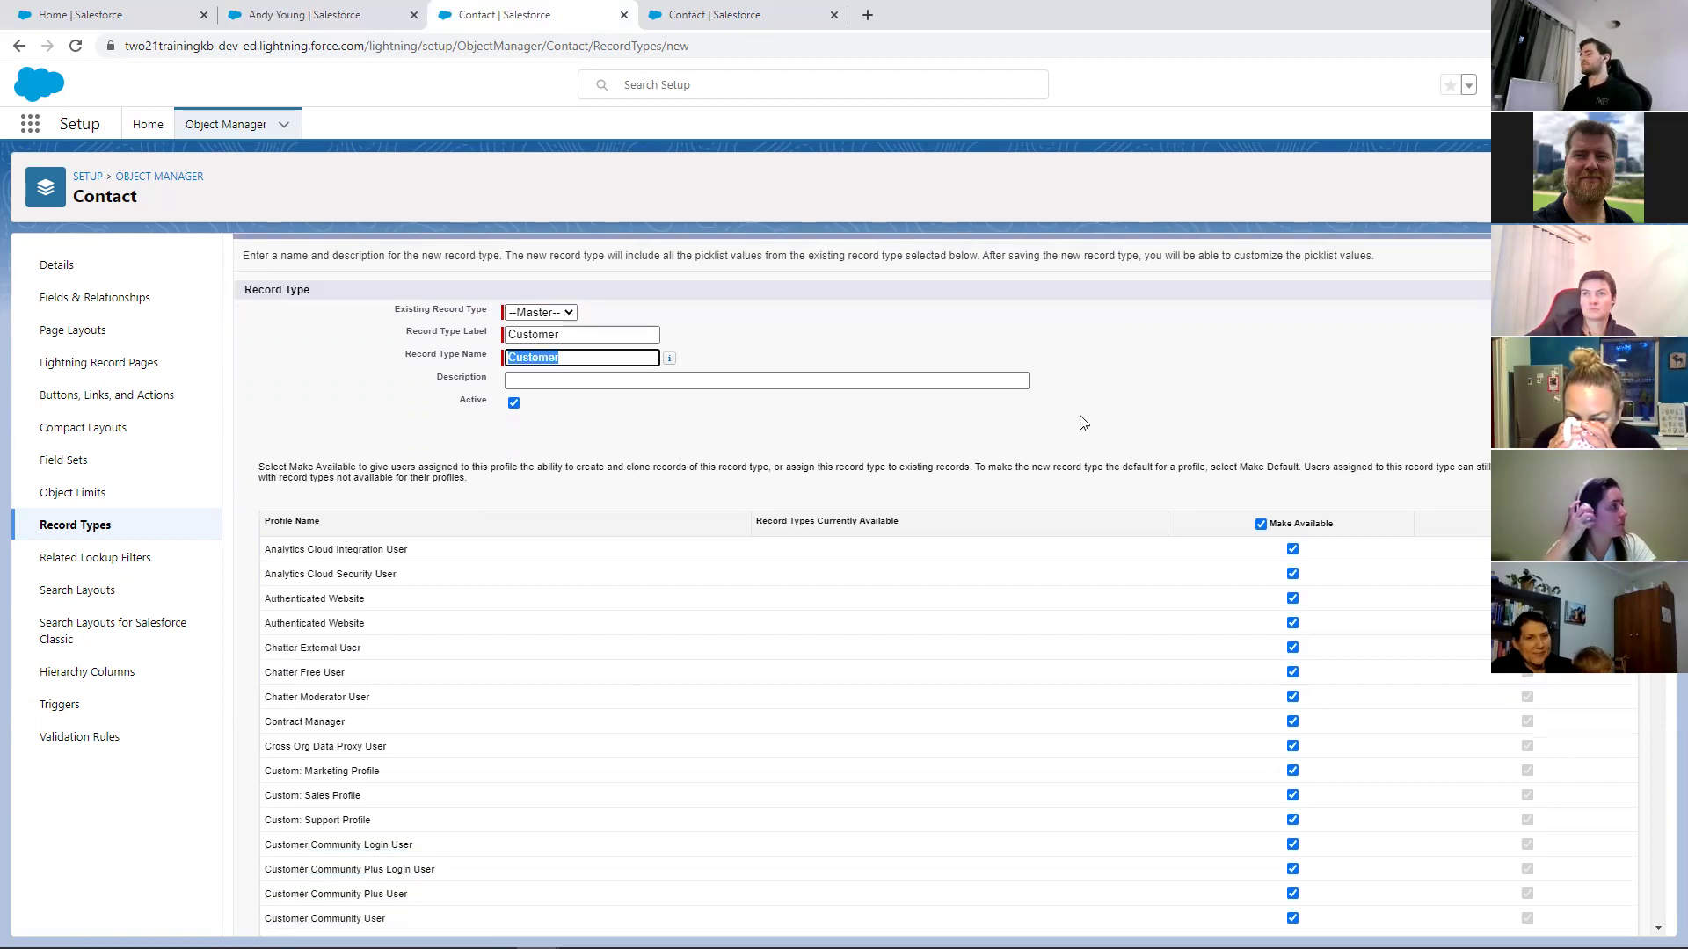
scroll(1083, 423, "down", 7)
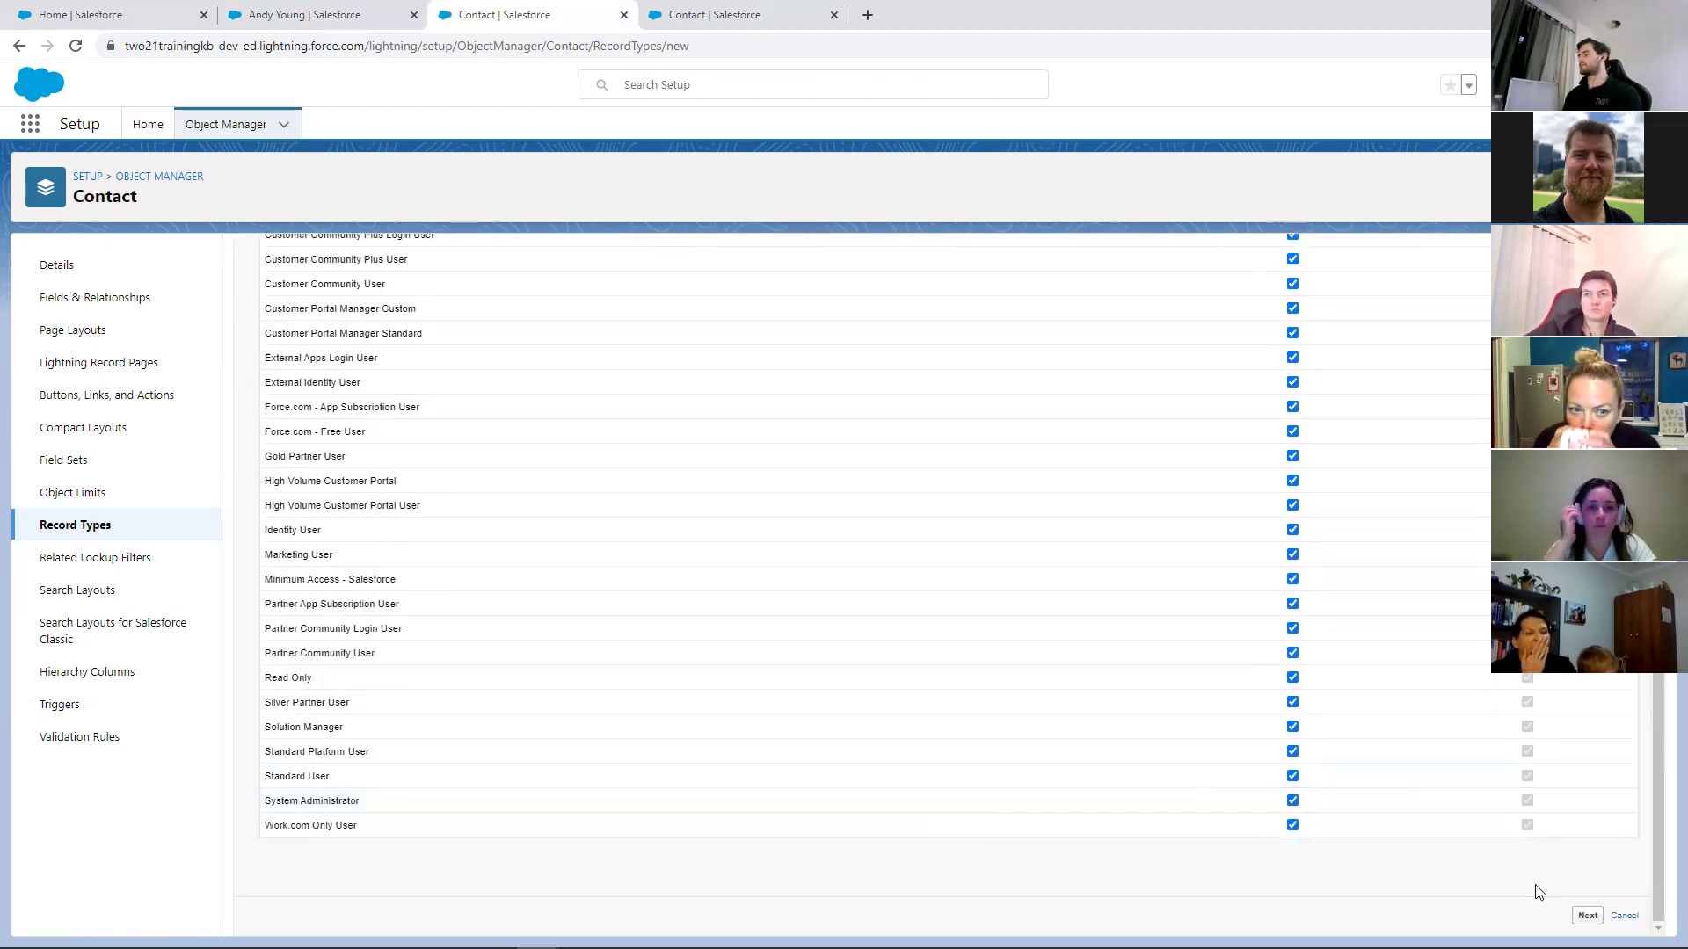
scroll(1494, 861, "up", 8)
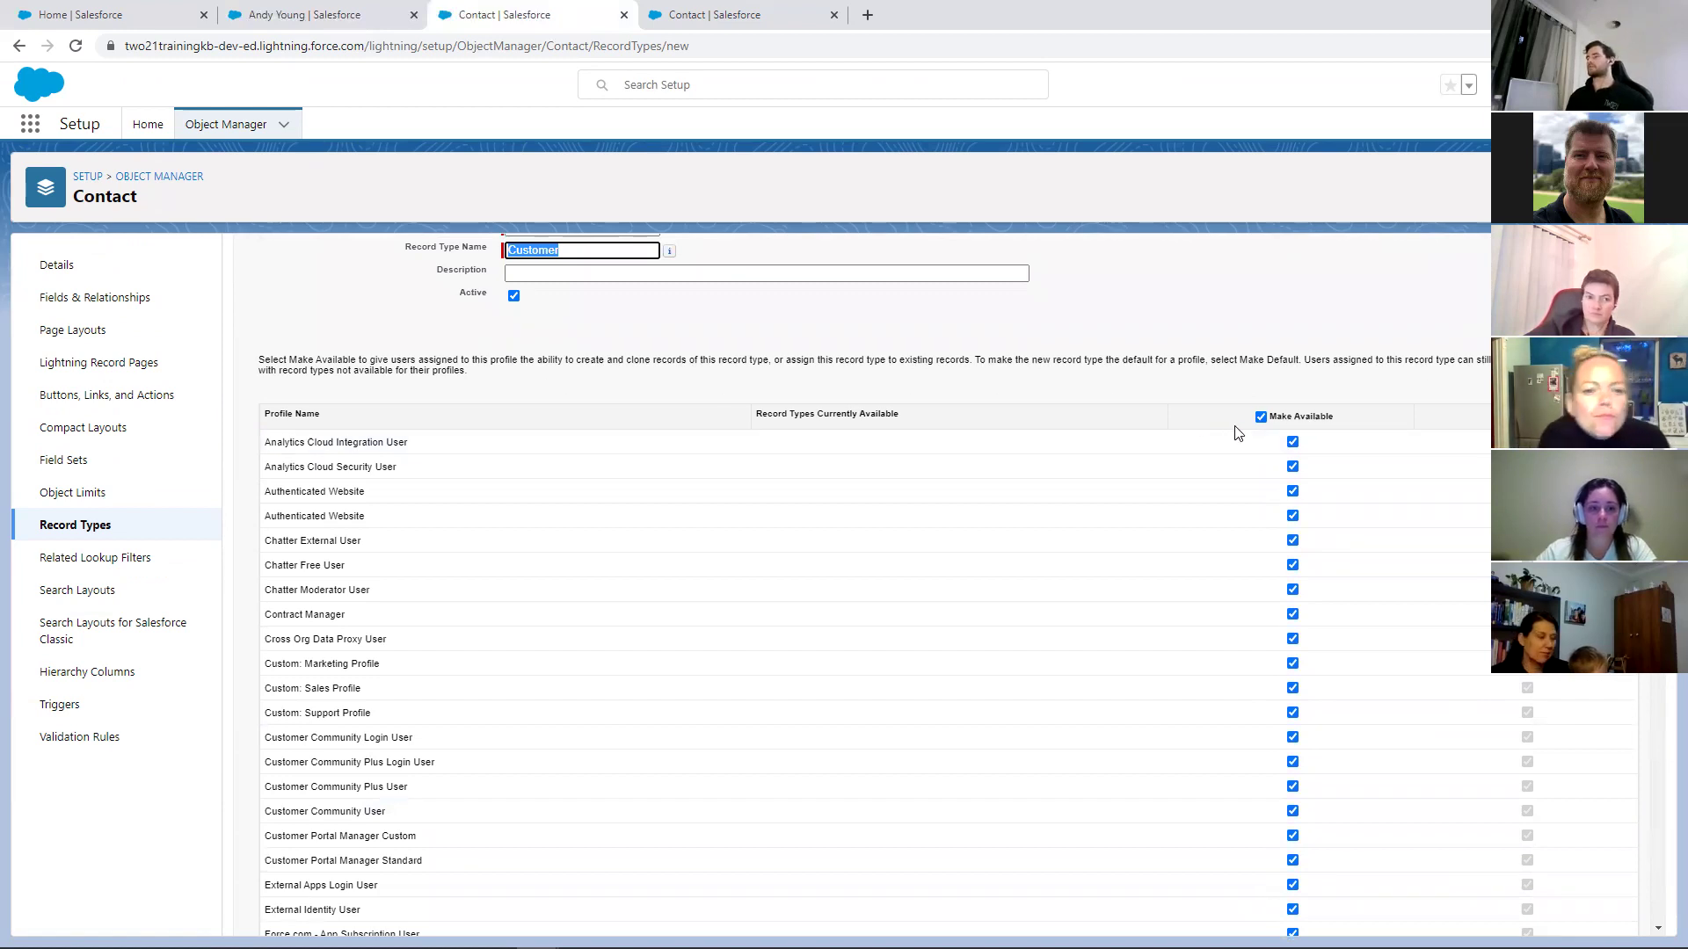
left_click(1261, 417)
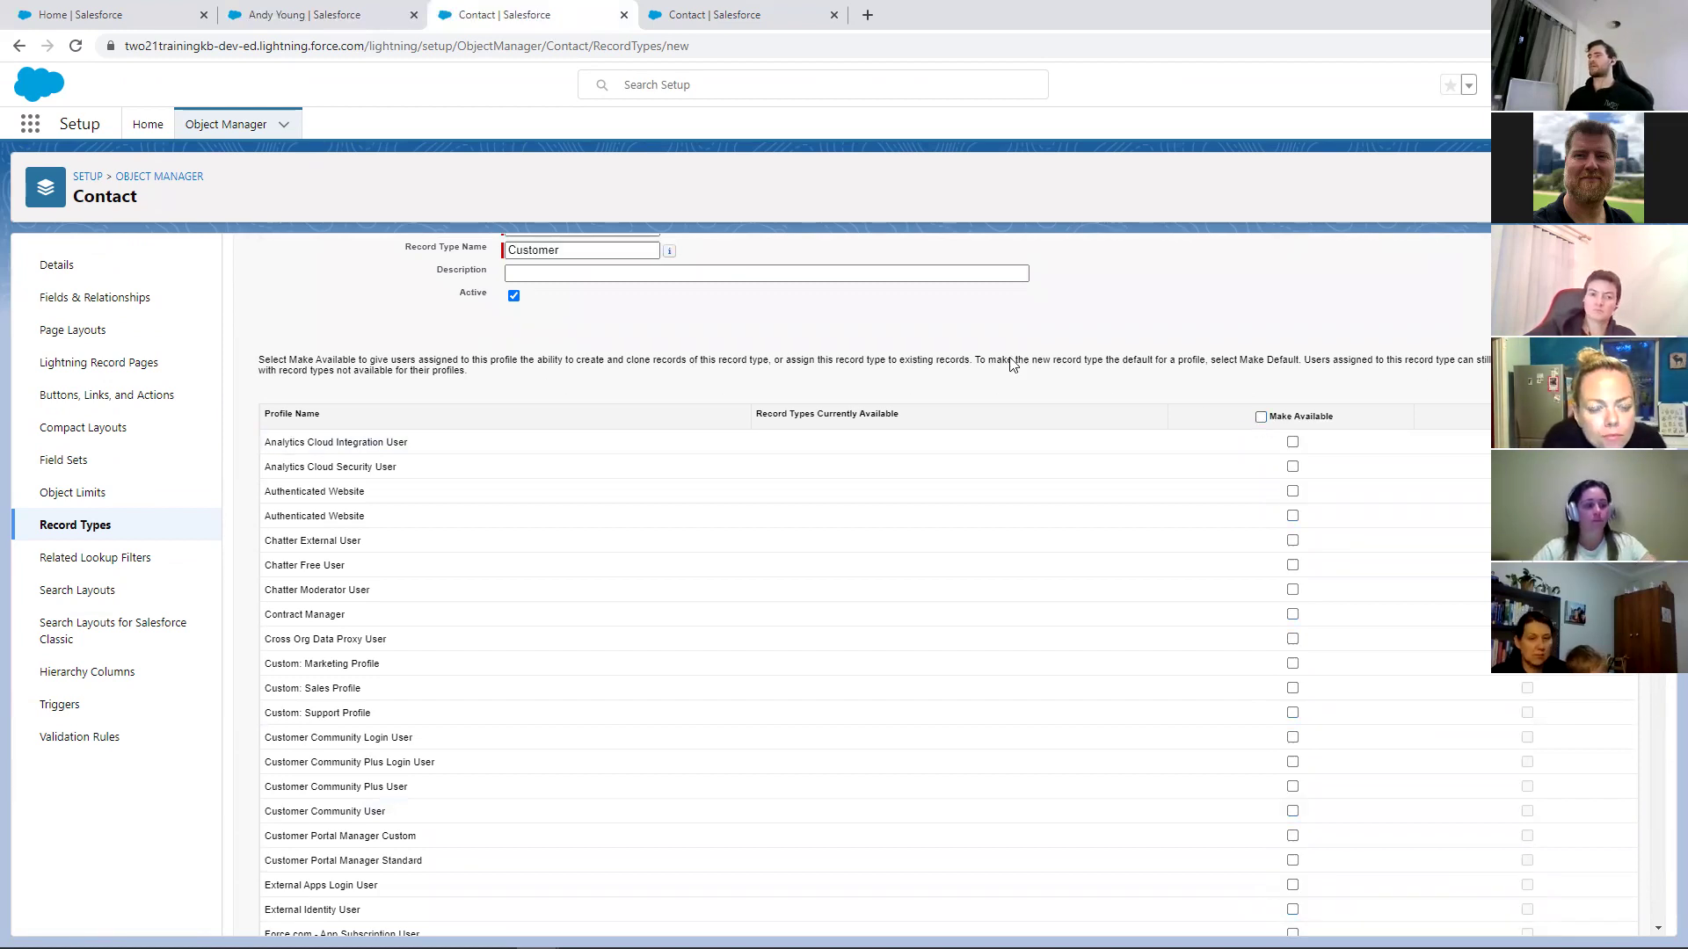
scroll(398, 275, "up", 1)
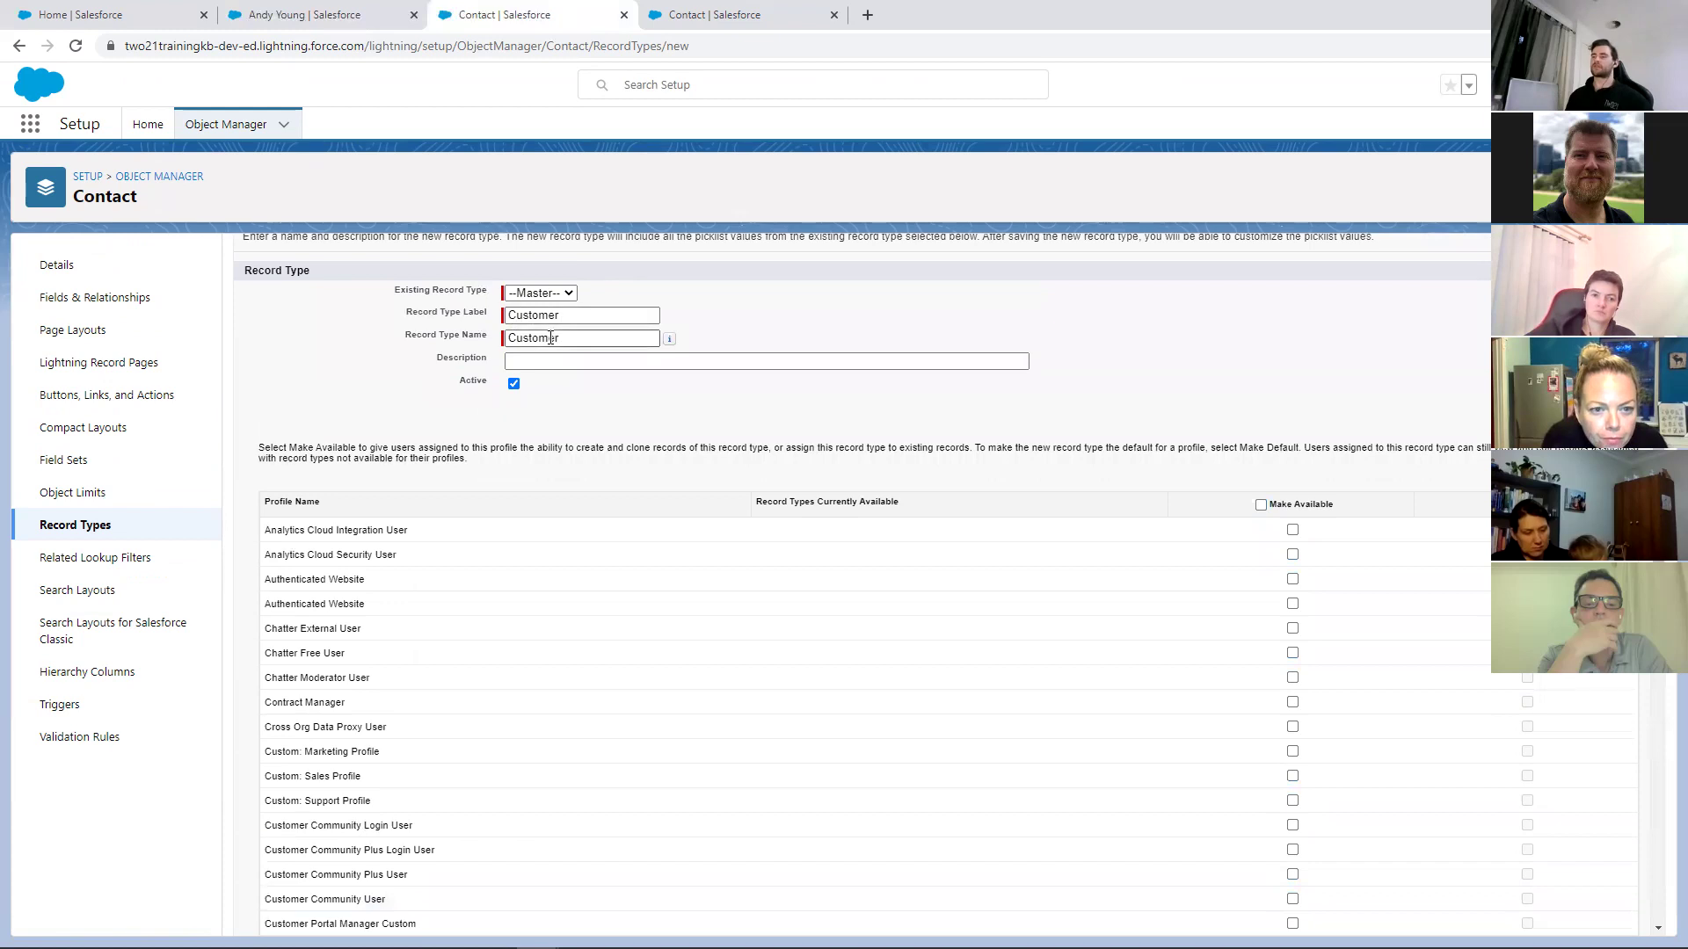
scroll(589, 488, "down", 2)
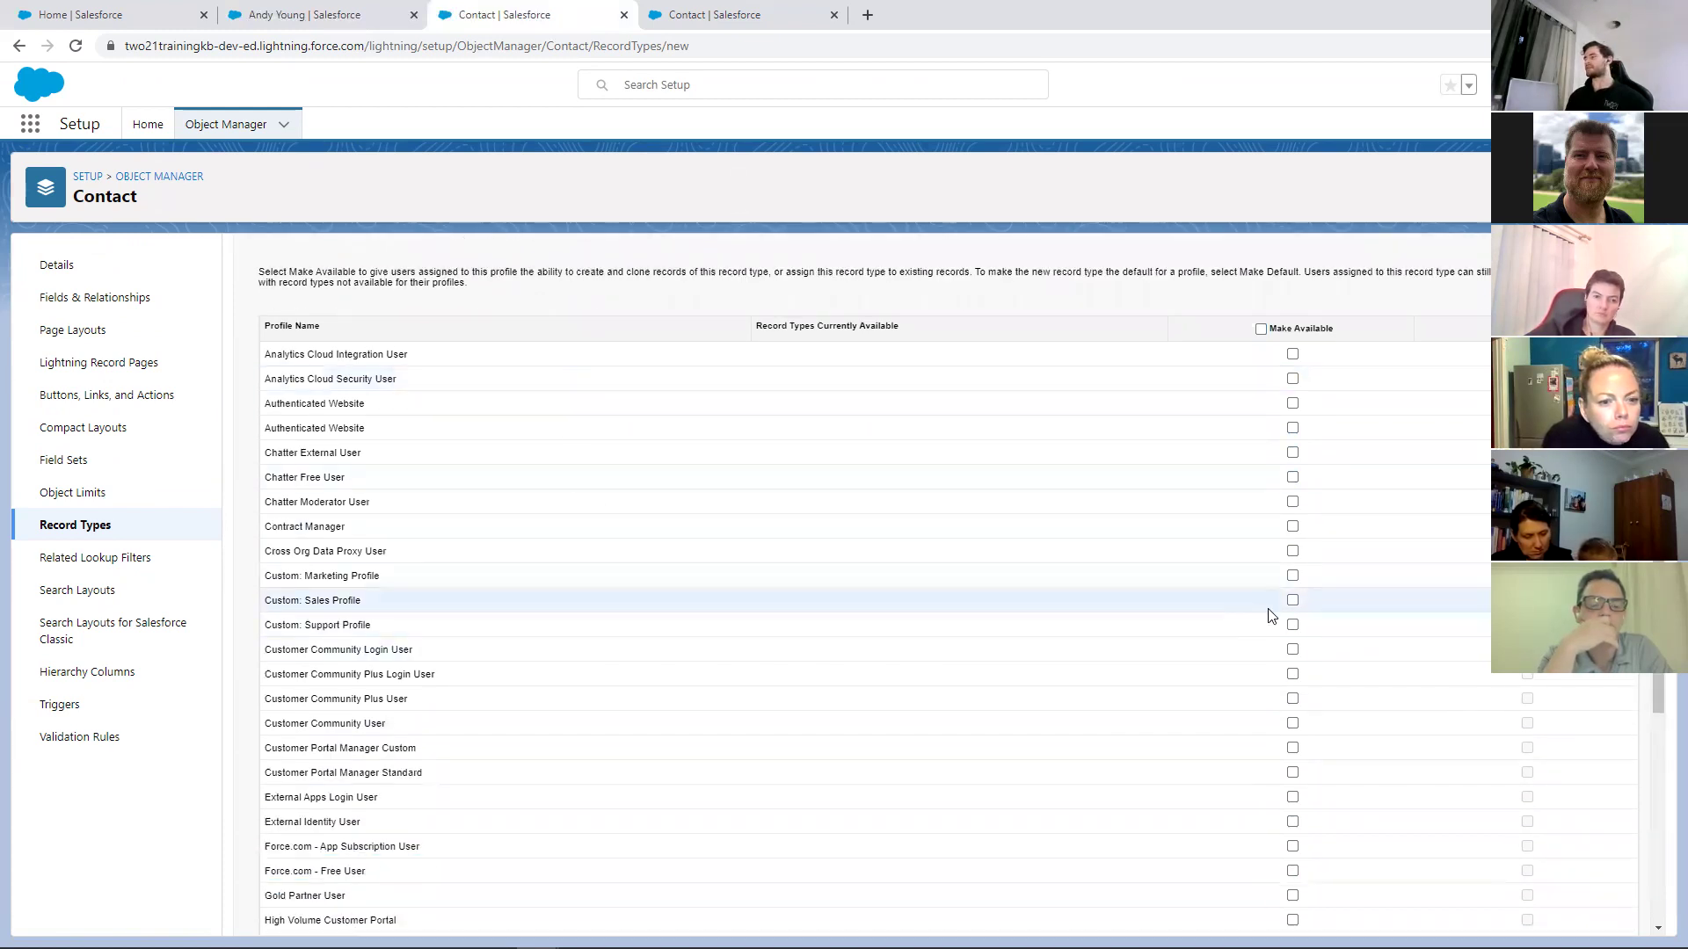
left_click(1291, 603)
scroll(1175, 662, "down", 1)
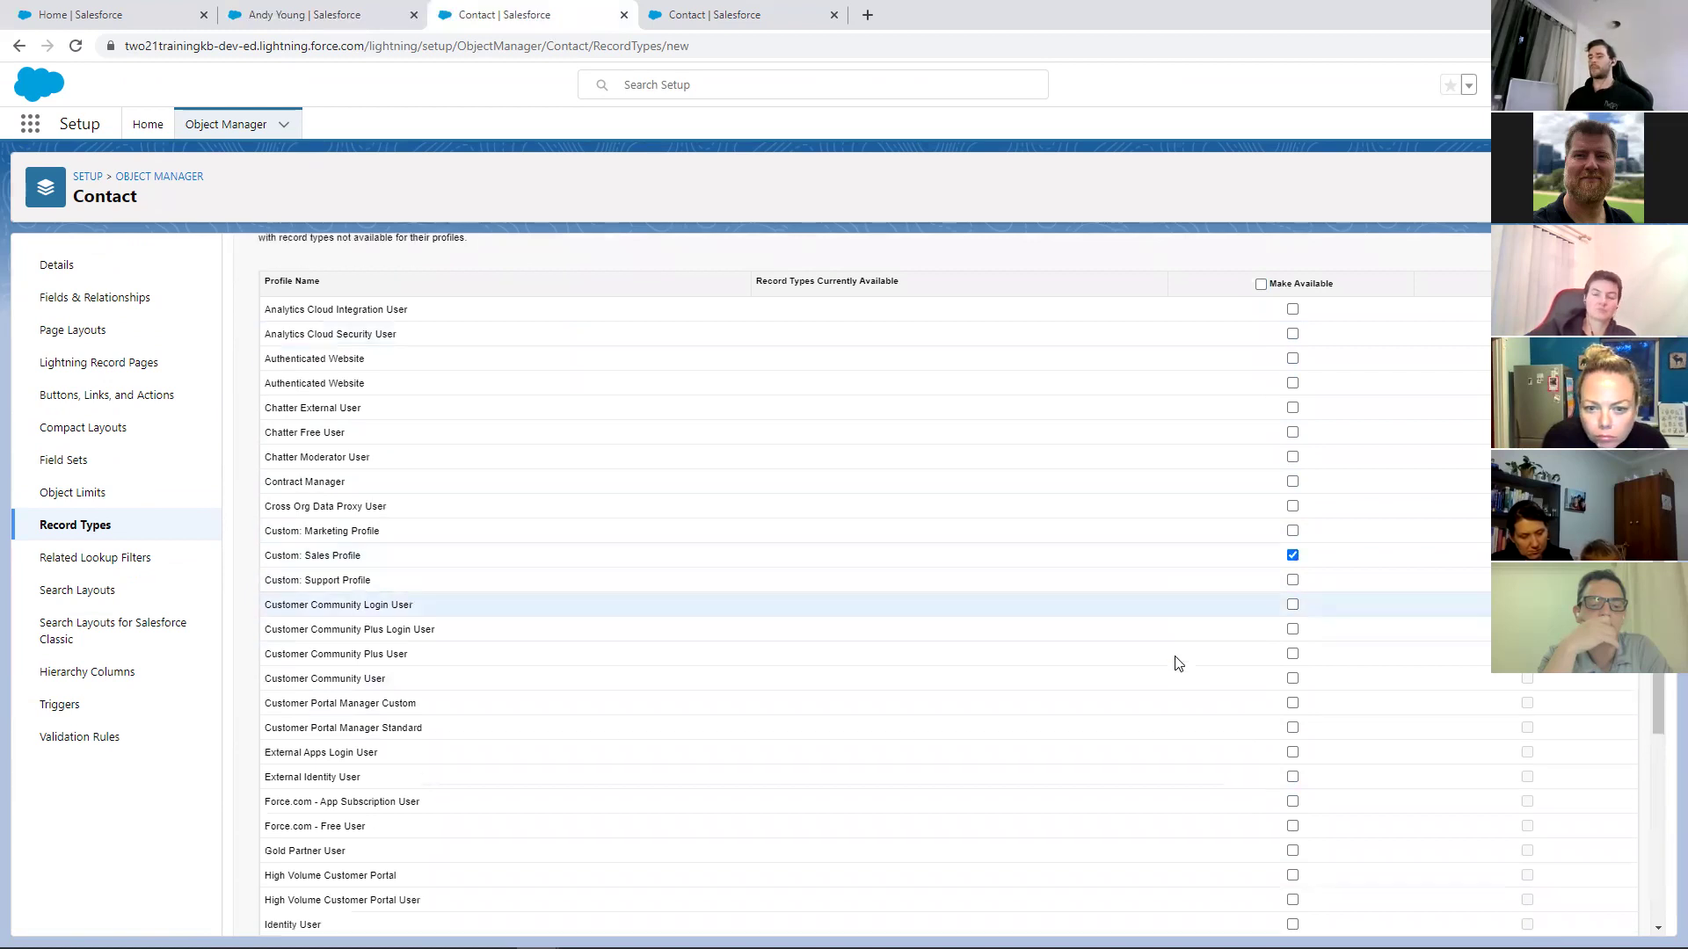
scroll(633, 442, "up", 1)
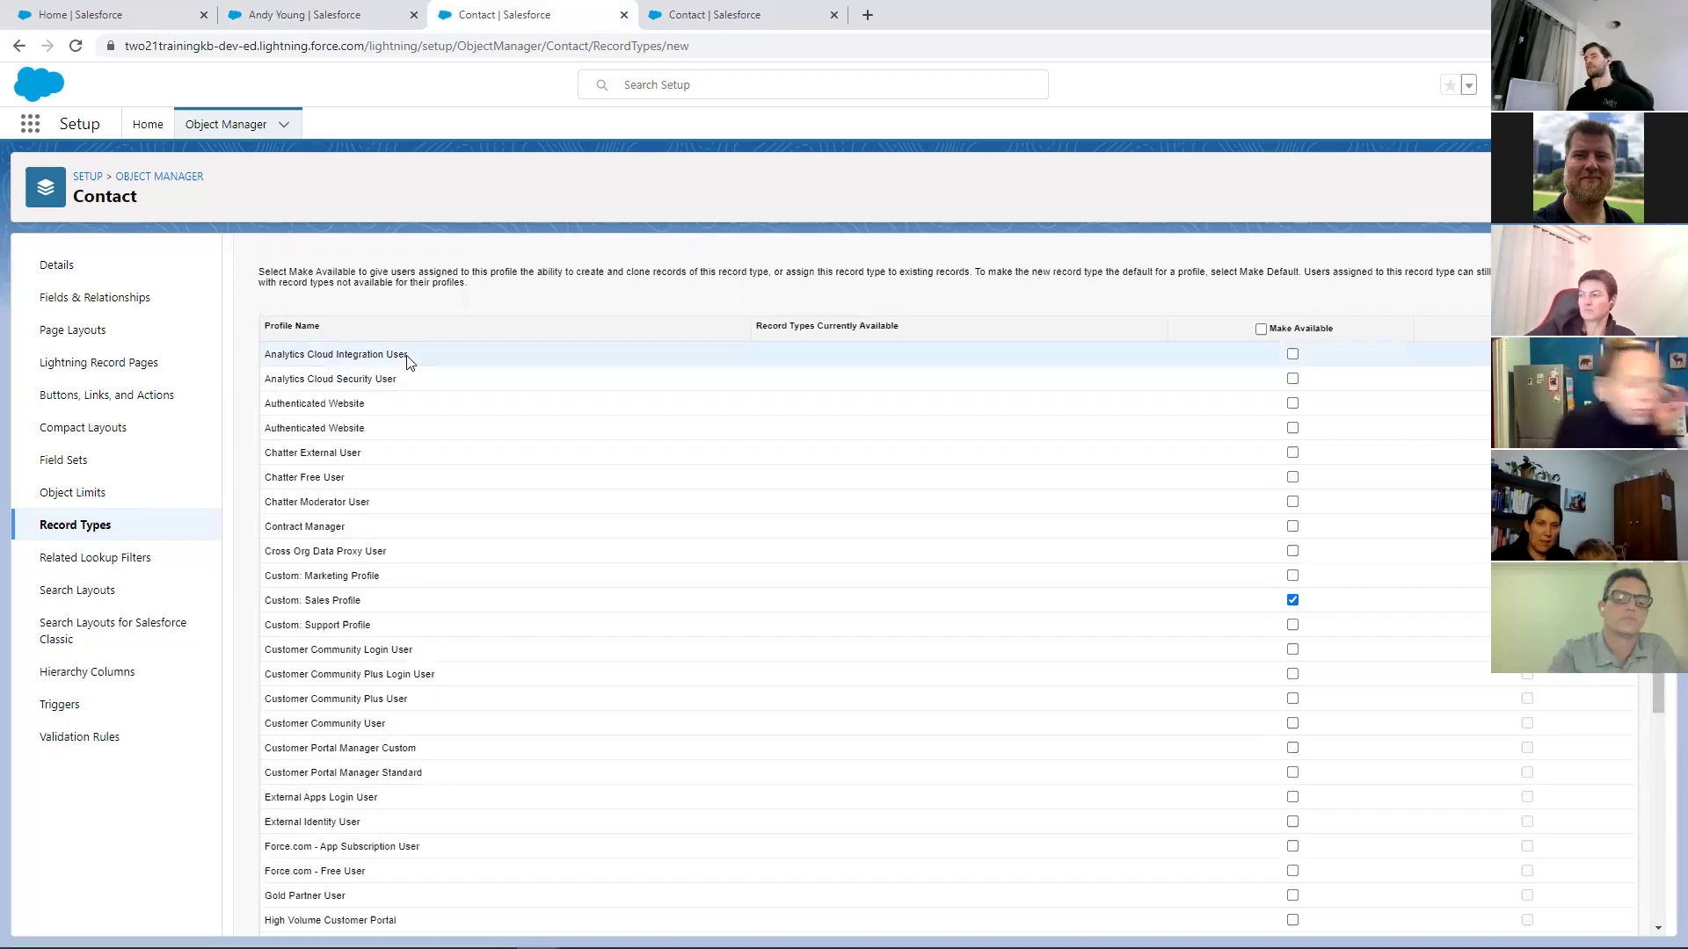
scroll(415, 375, "down", 1)
scroll(415, 375, "down", 4)
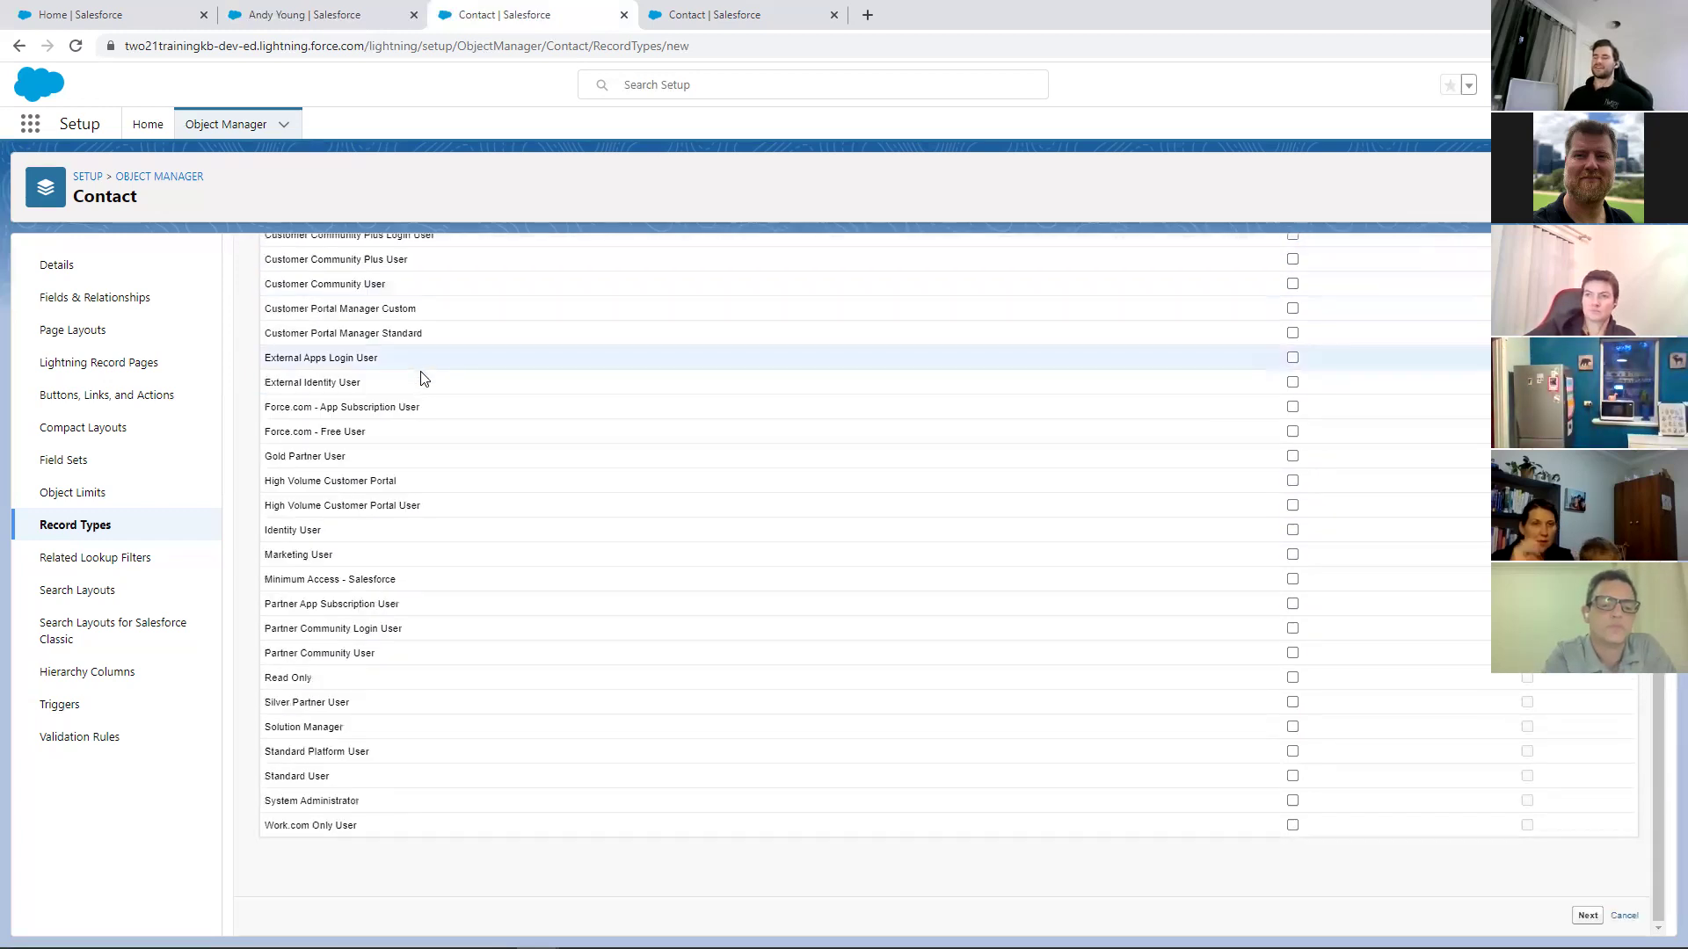
scroll(472, 501, "up", 2)
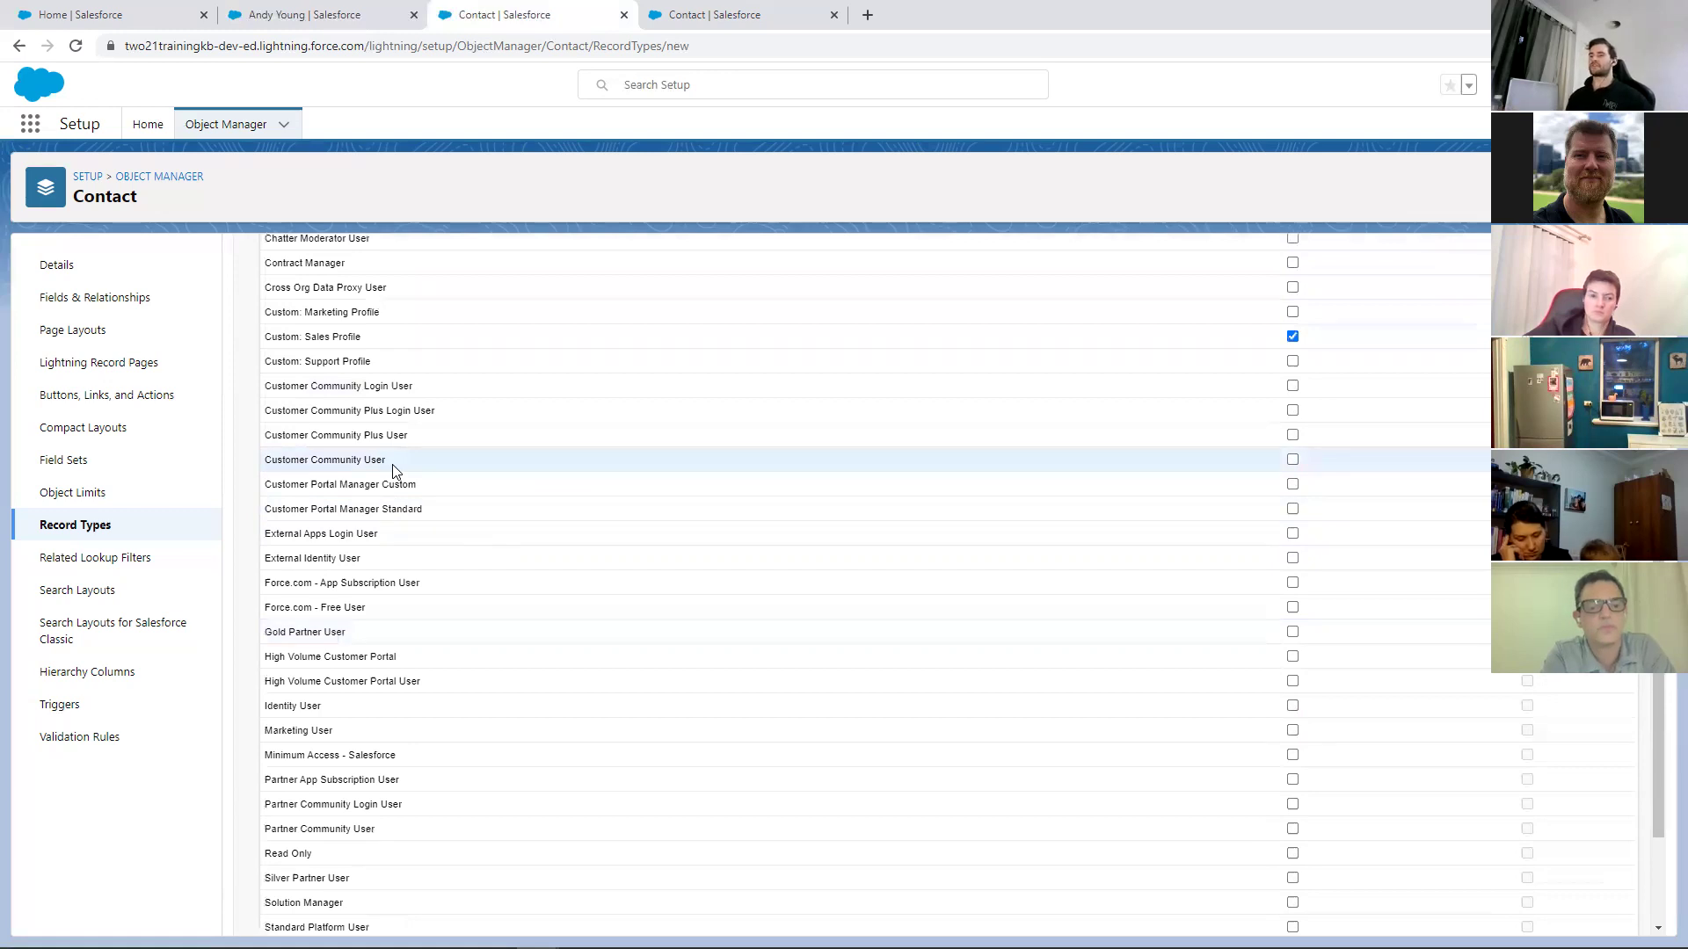
scroll(475, 554, "down", 2)
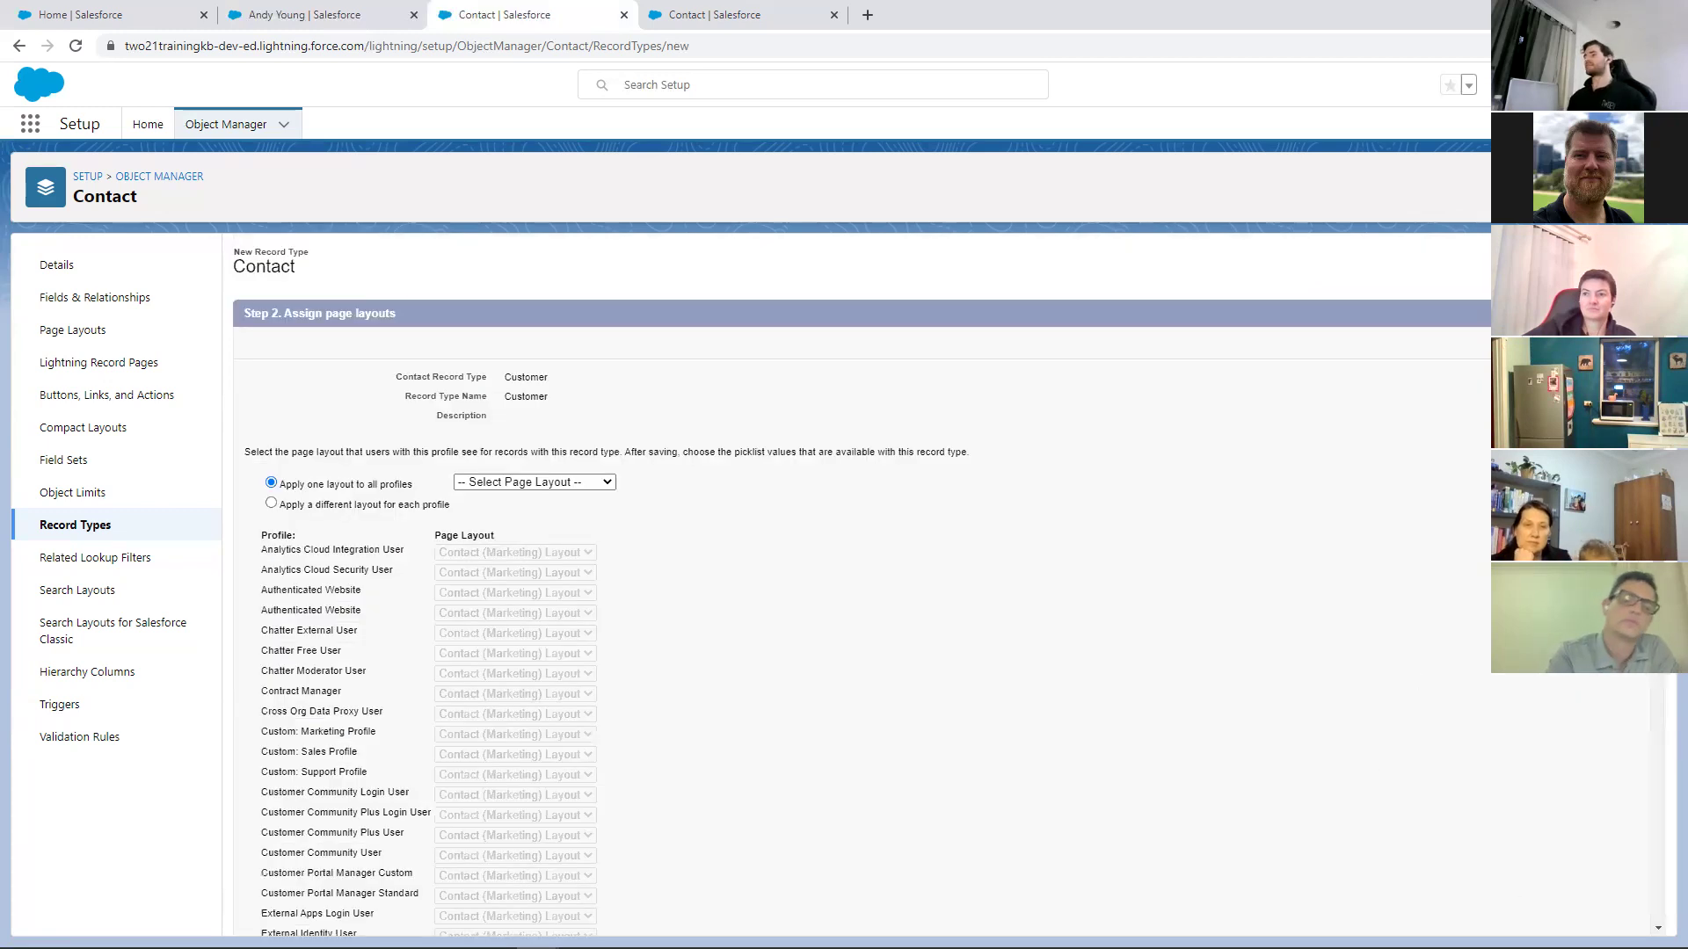
Apply Contact (Sales) Layout to all profiles for the Customer record type
left_click(585, 486)
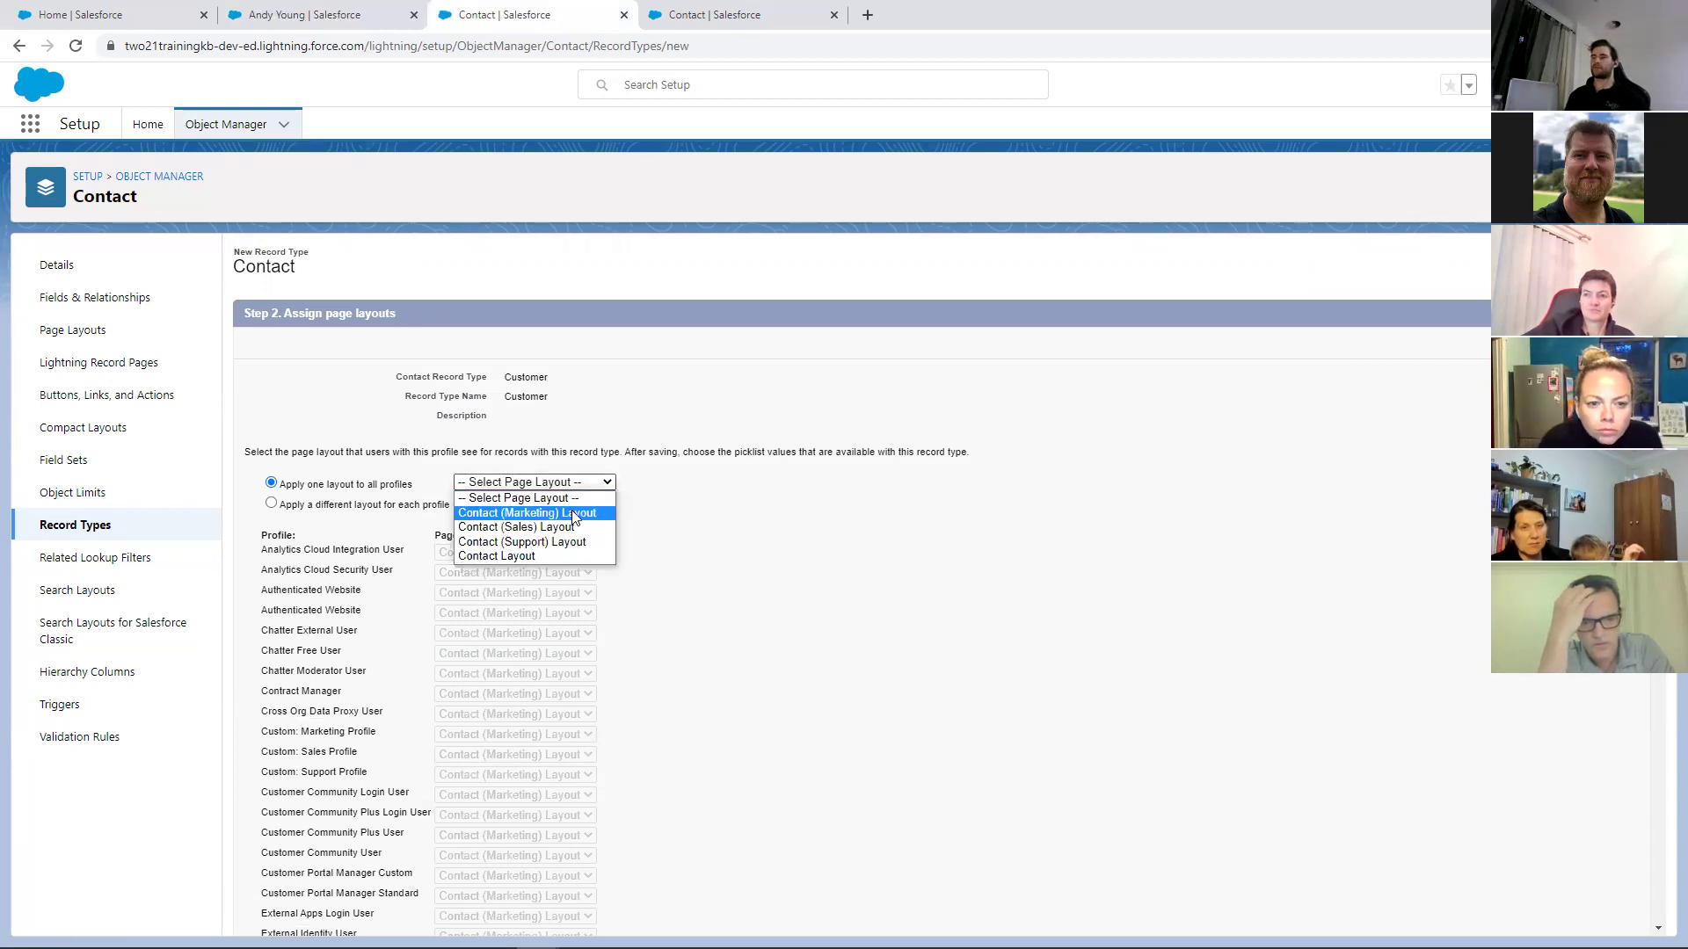
left_click(707, 413)
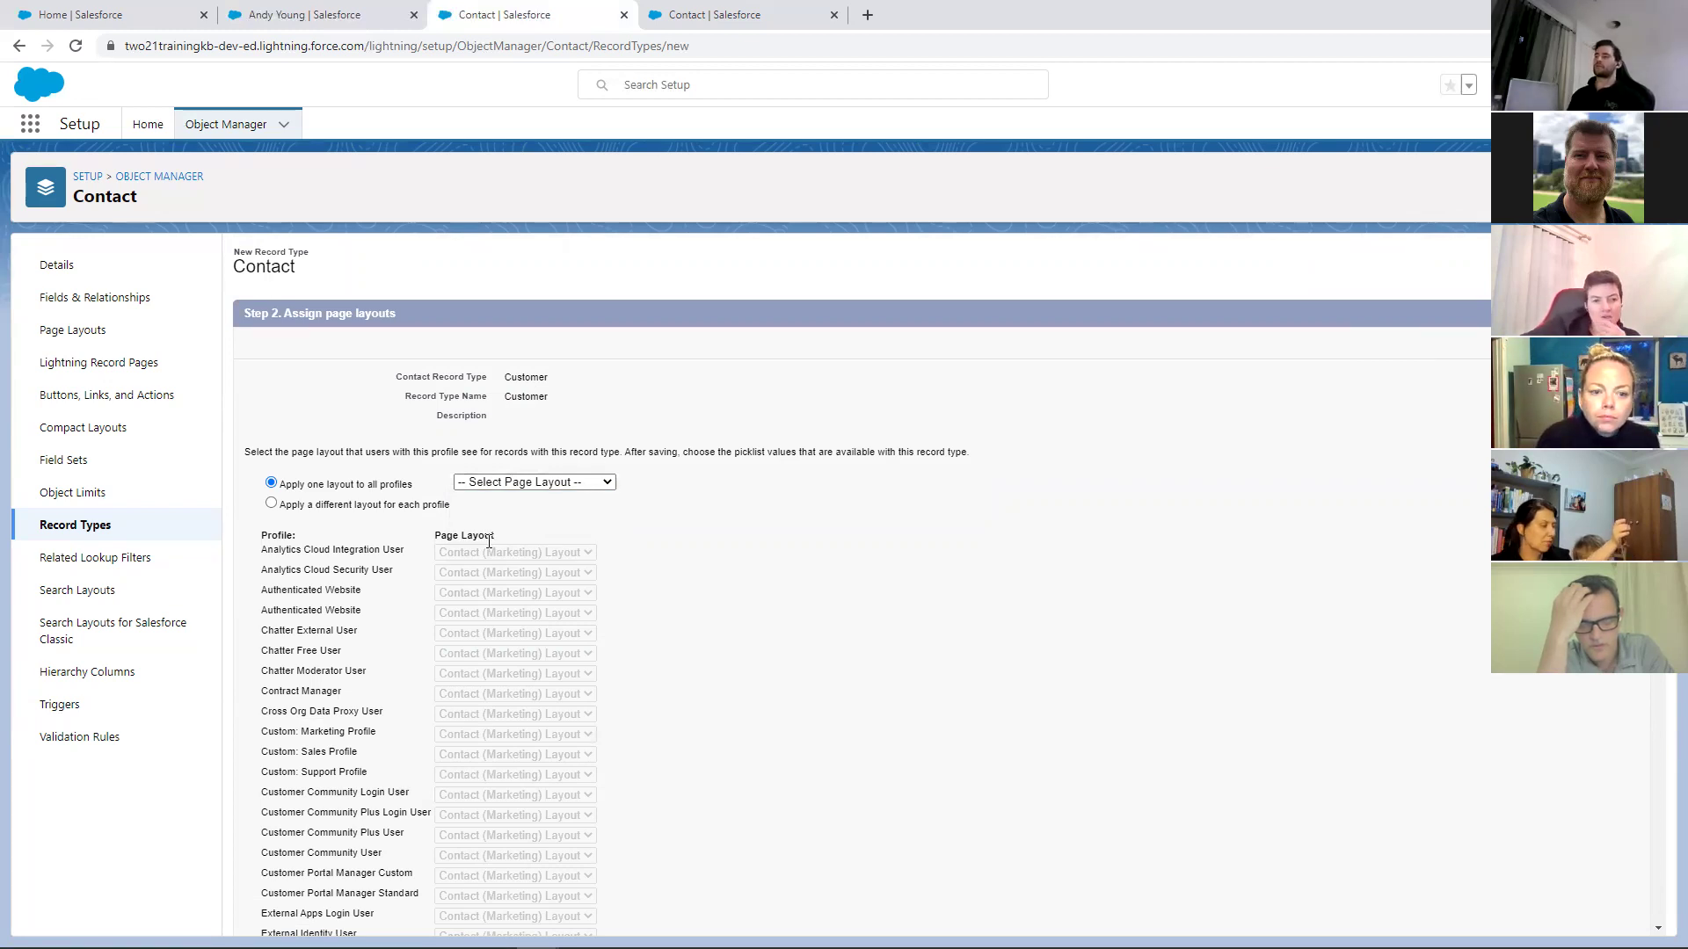
left_click(527, 480)
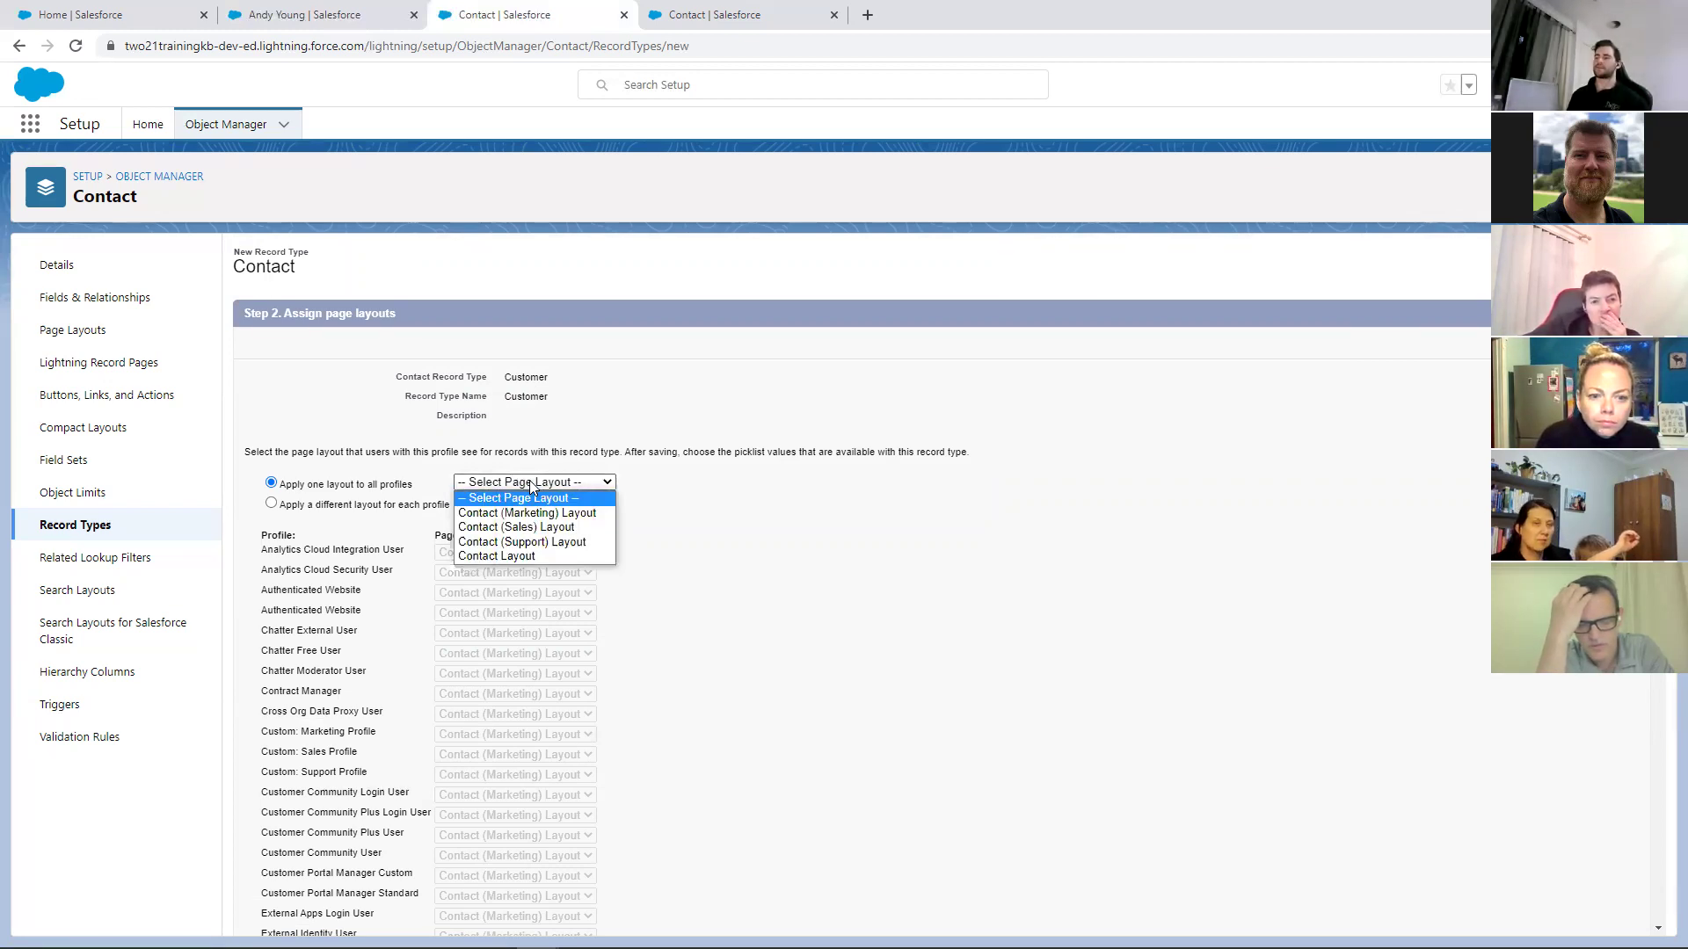
left_click(543, 527)
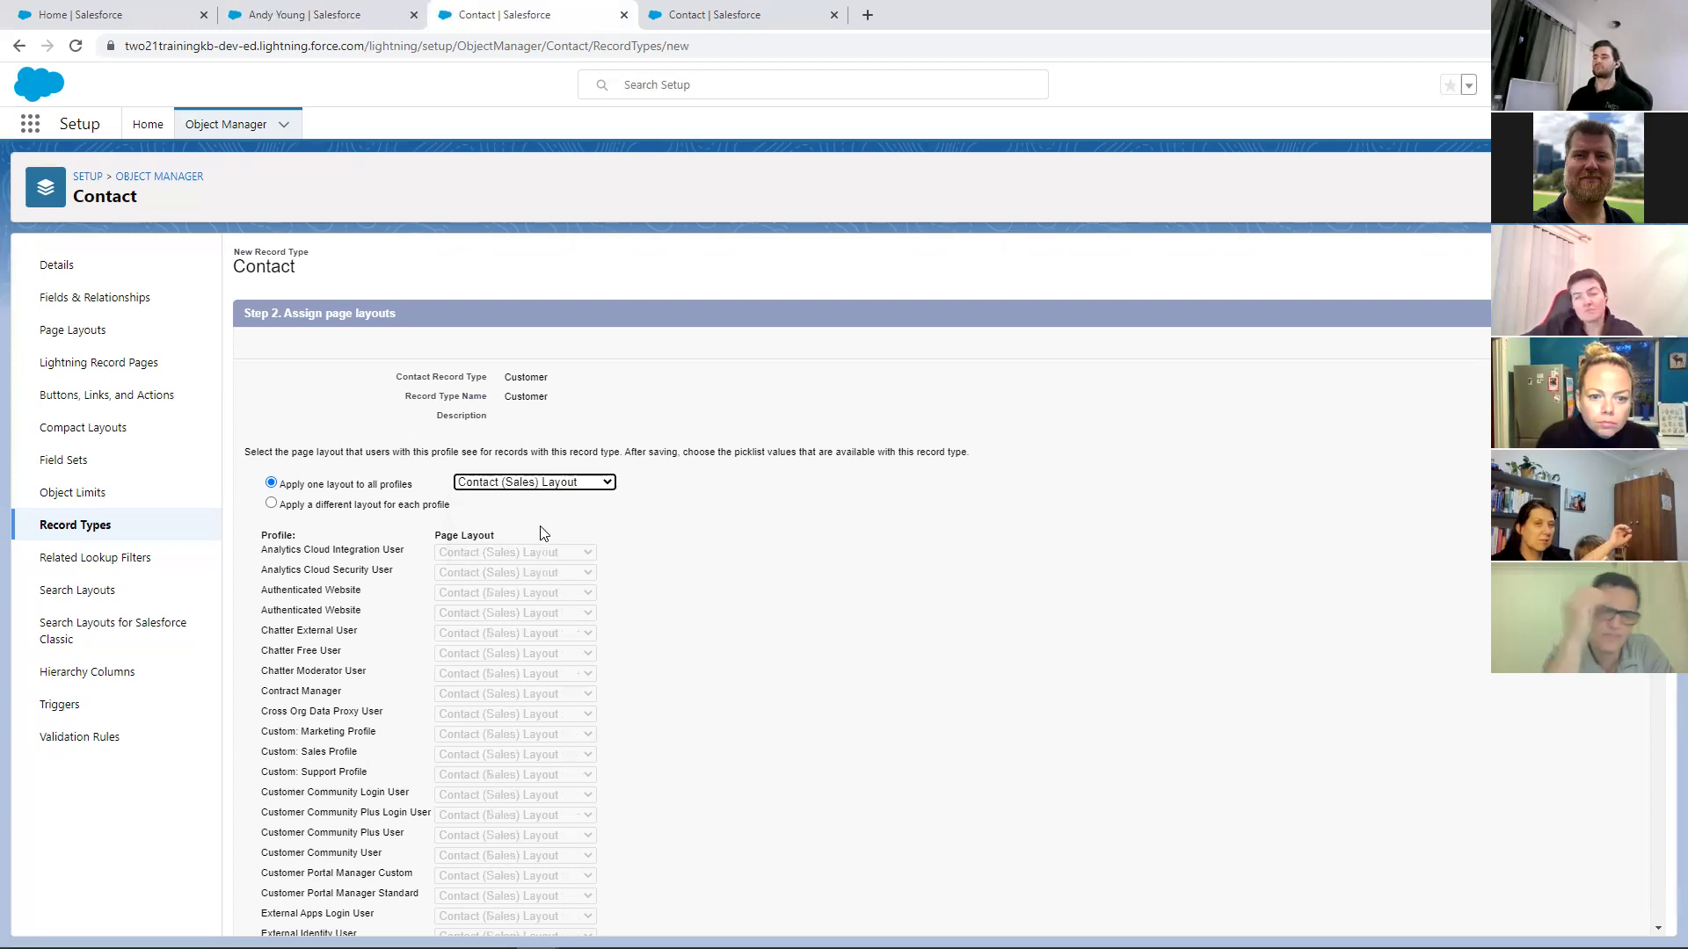
Switch to applying a different layout for each profile, review the profile list, and save the Customer record type
left_click(328, 508)
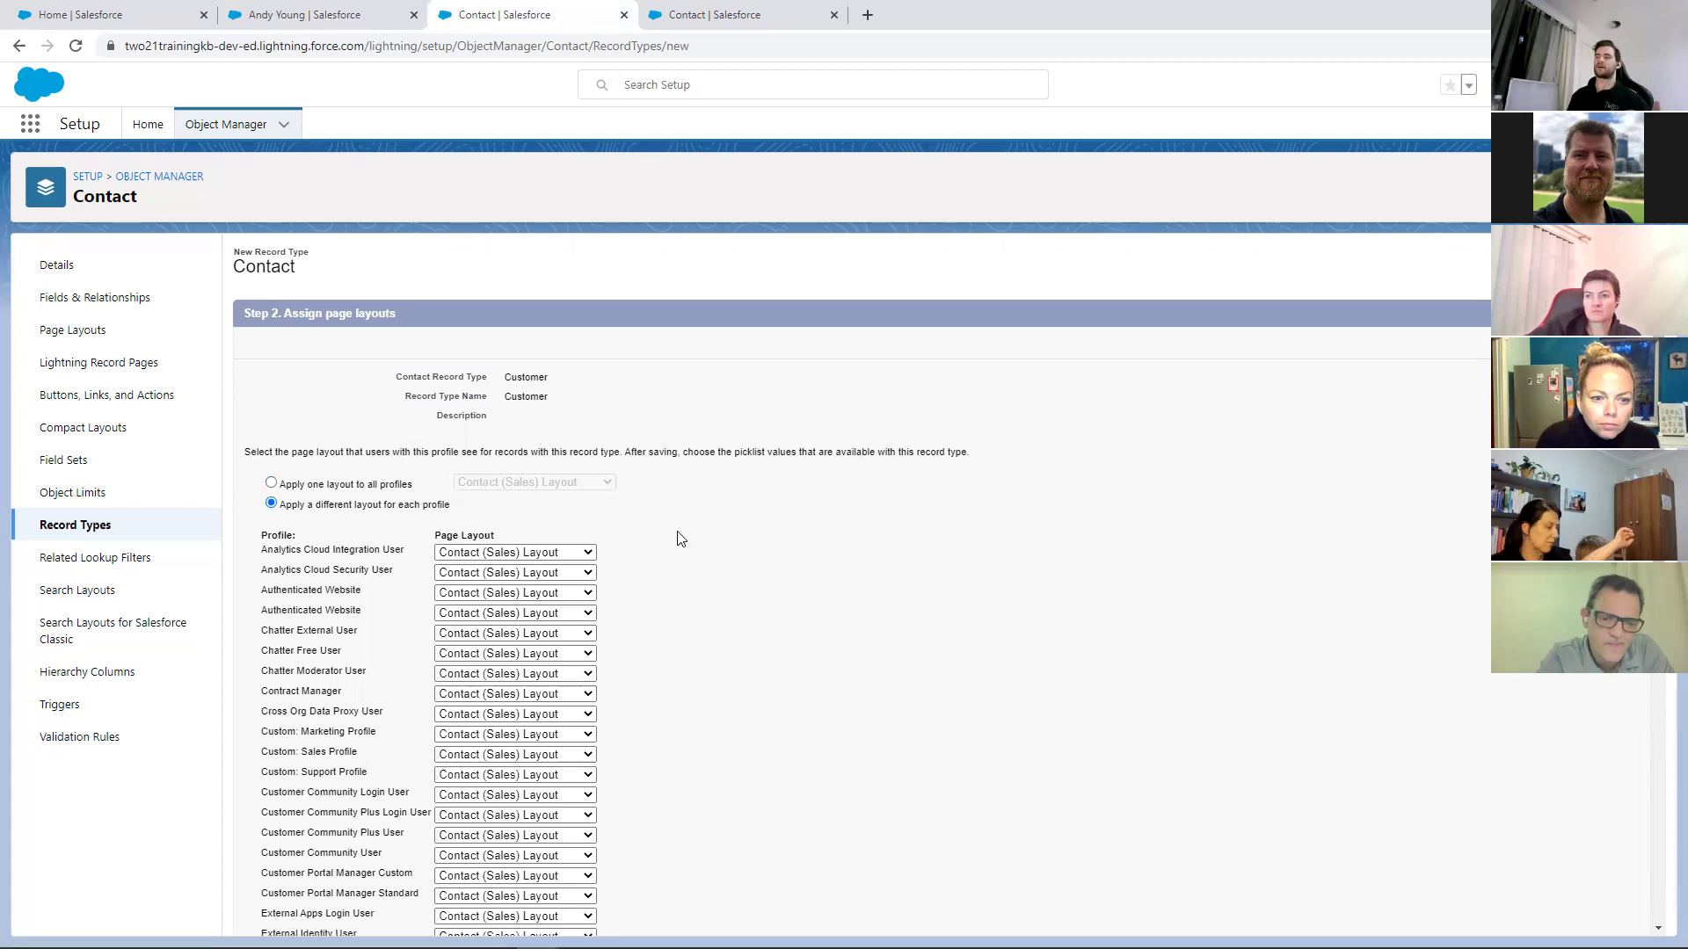
scroll(733, 585, "down", 1)
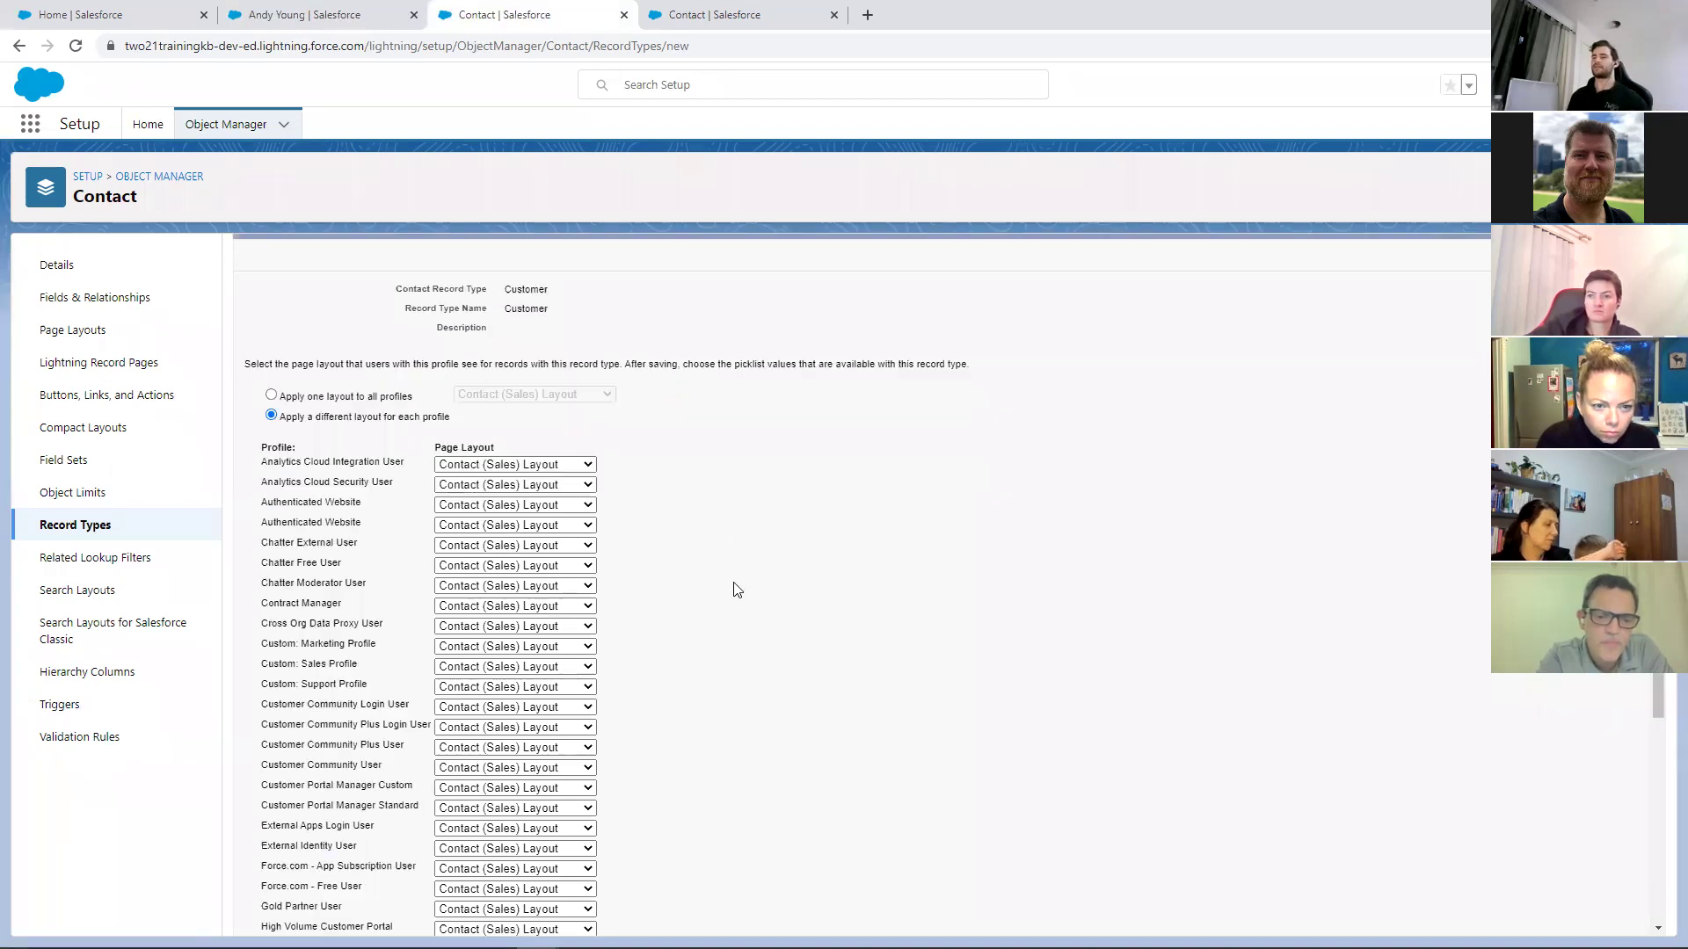
scroll(416, 410, "down", 3)
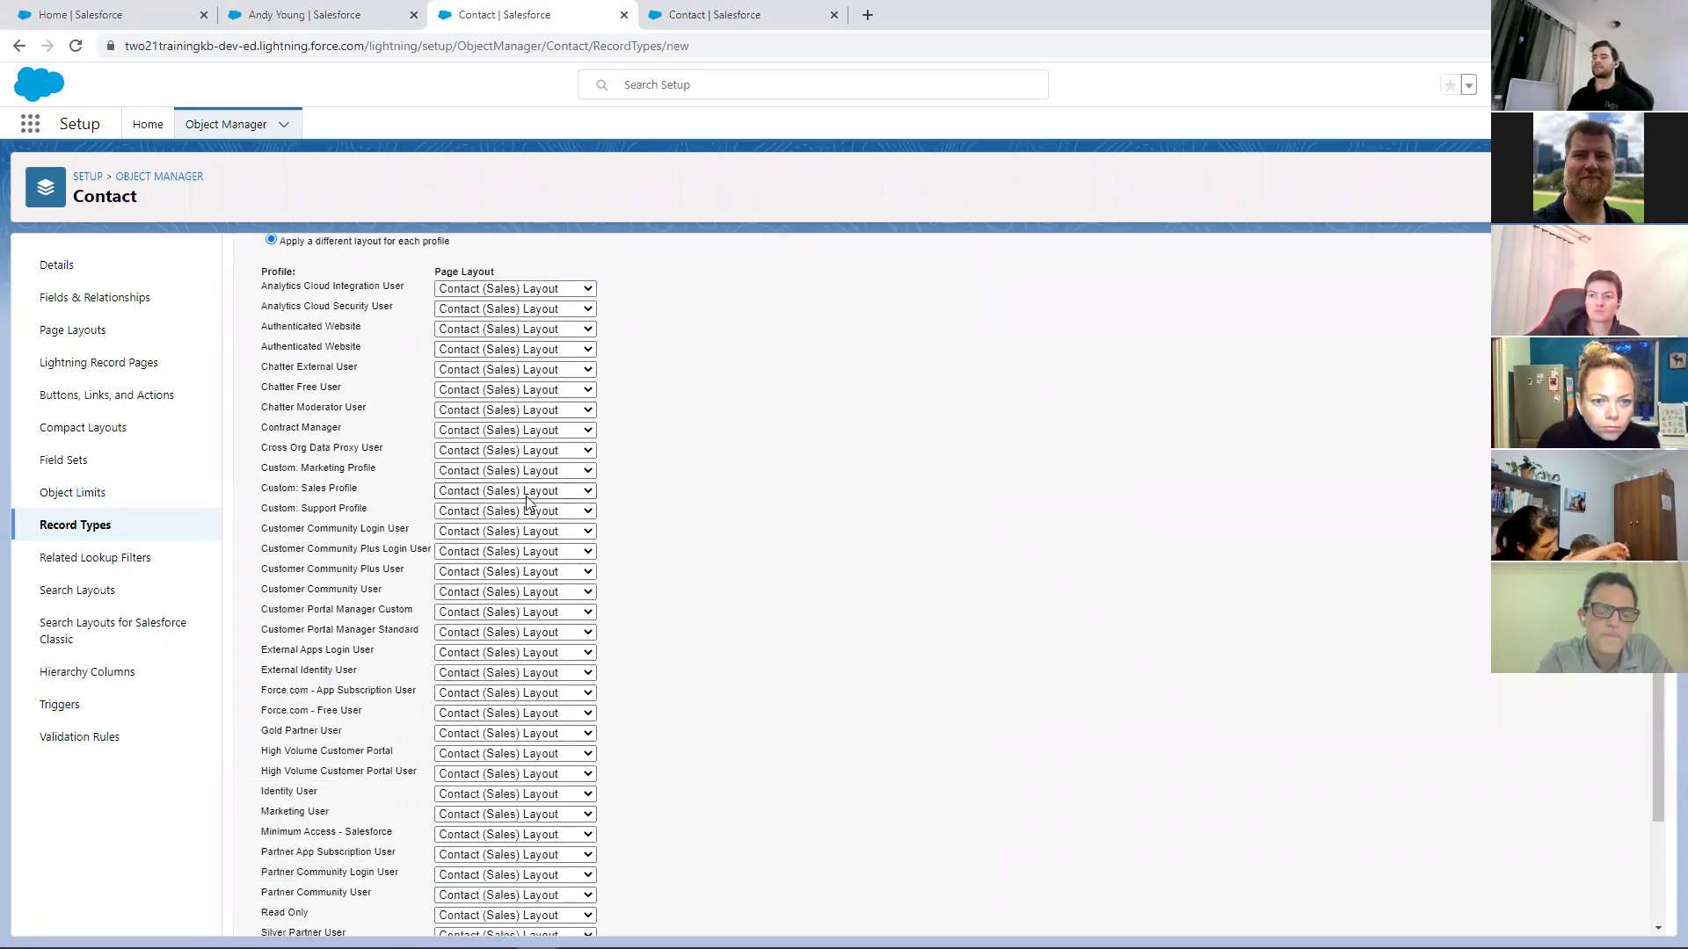
scroll(514, 532, "down", 1)
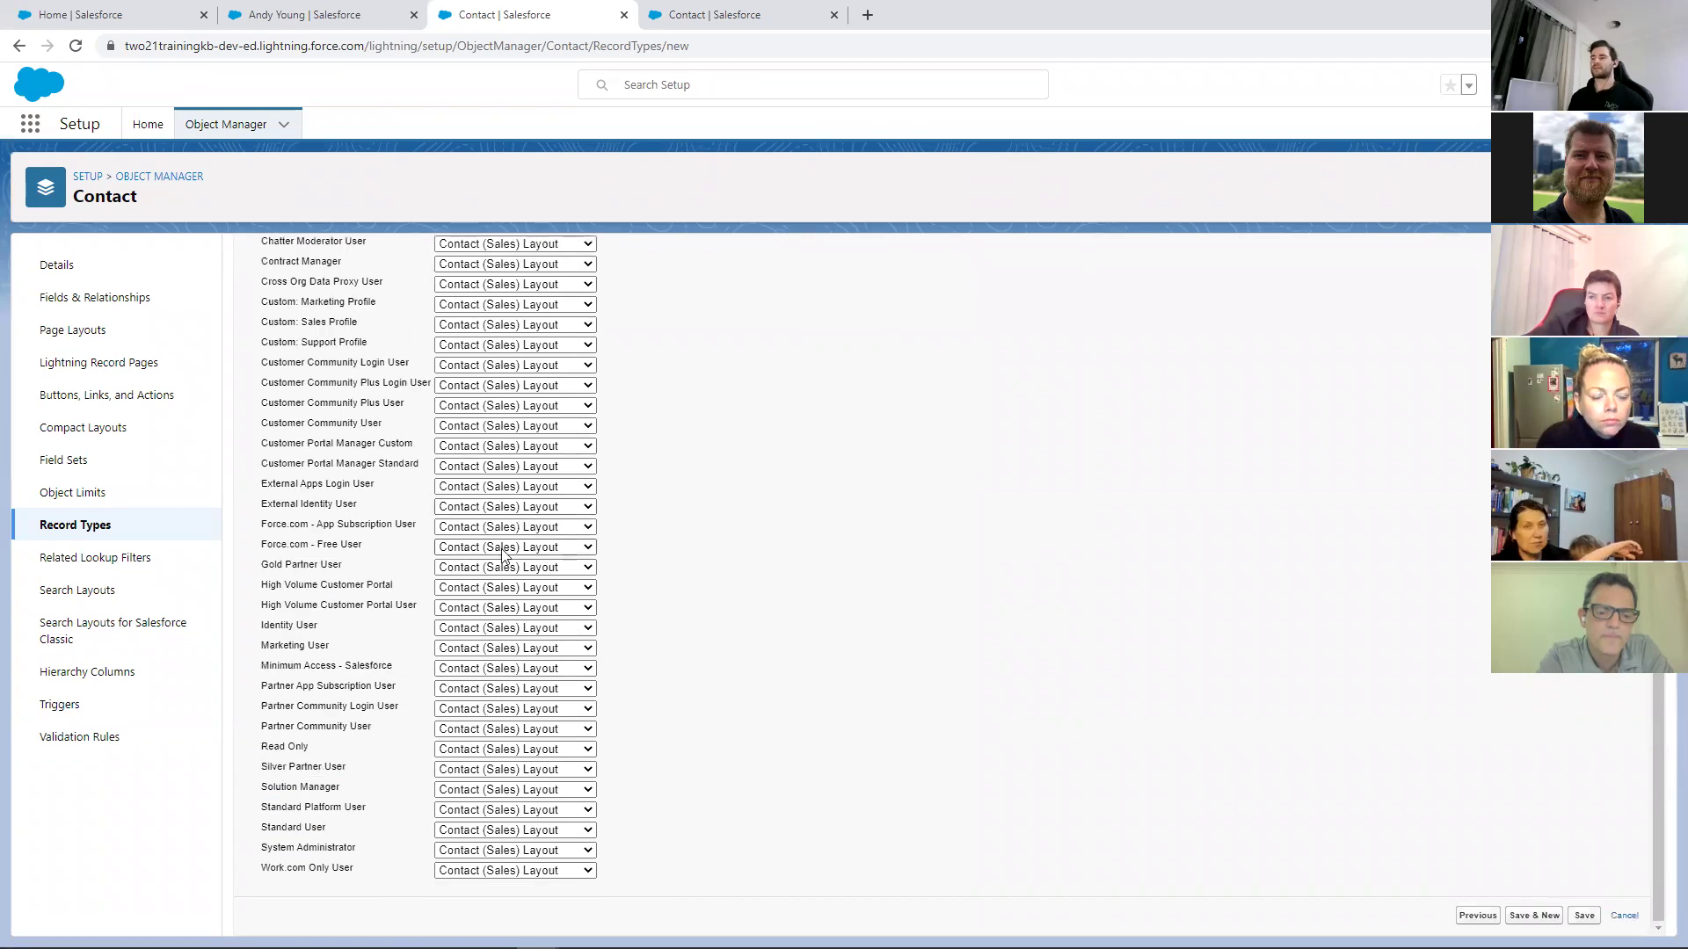
scroll(1137, 656, "up", 4)
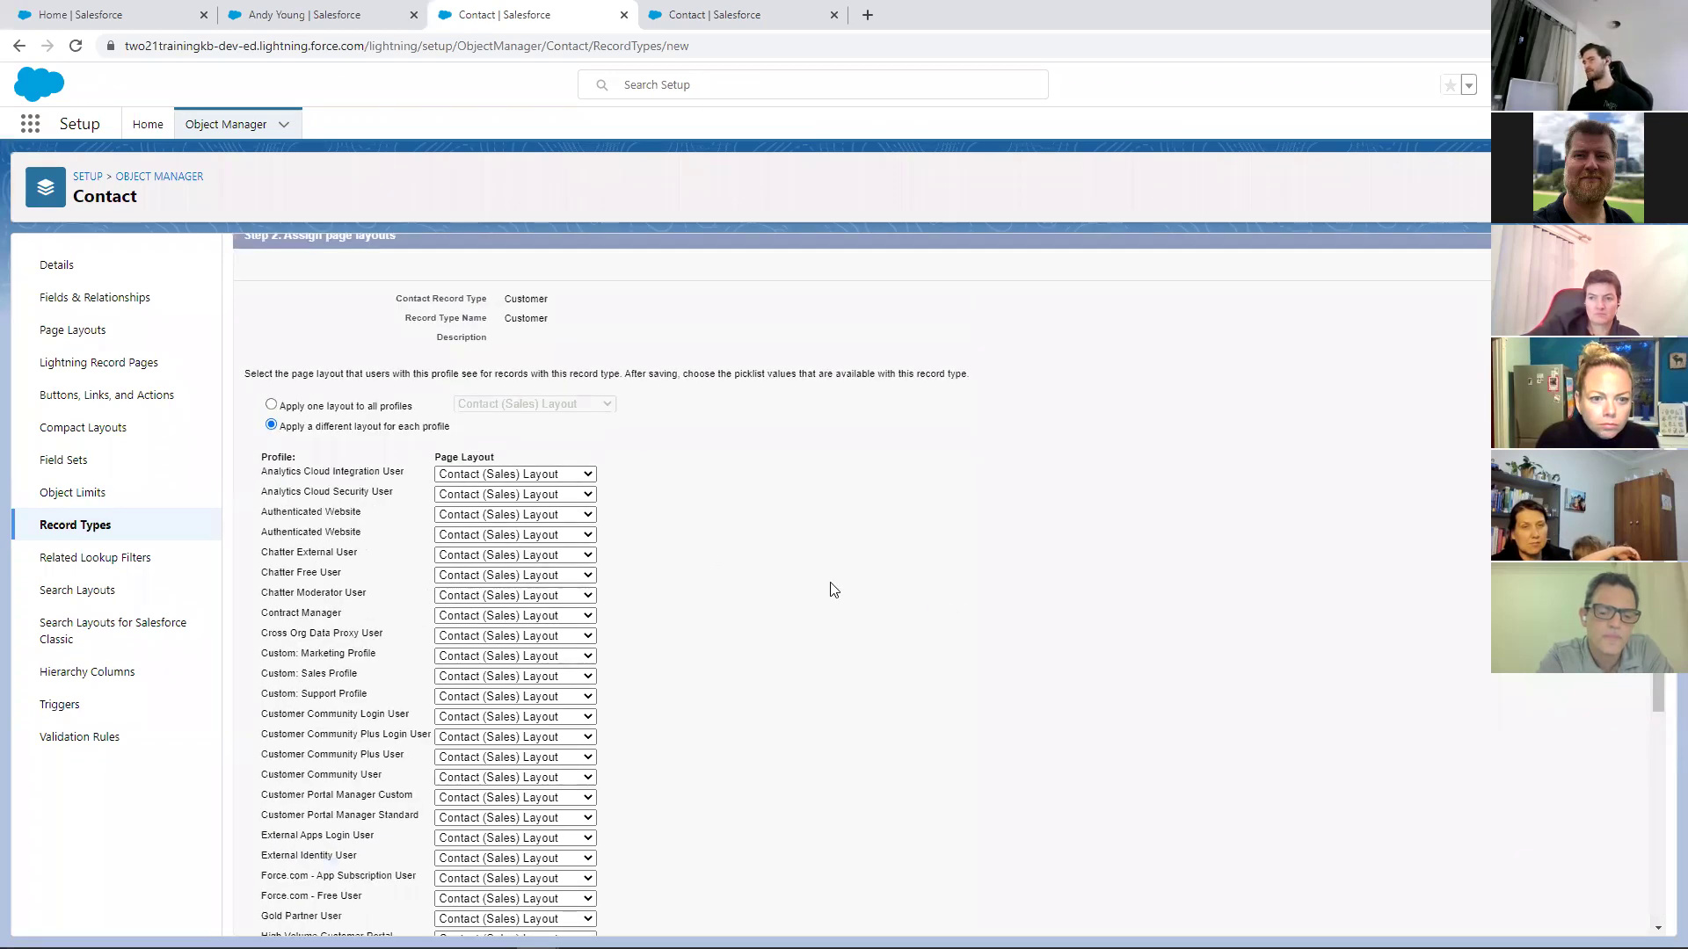
scroll(832, 584, "down", 2)
scroll(1317, 770, "down", 1)
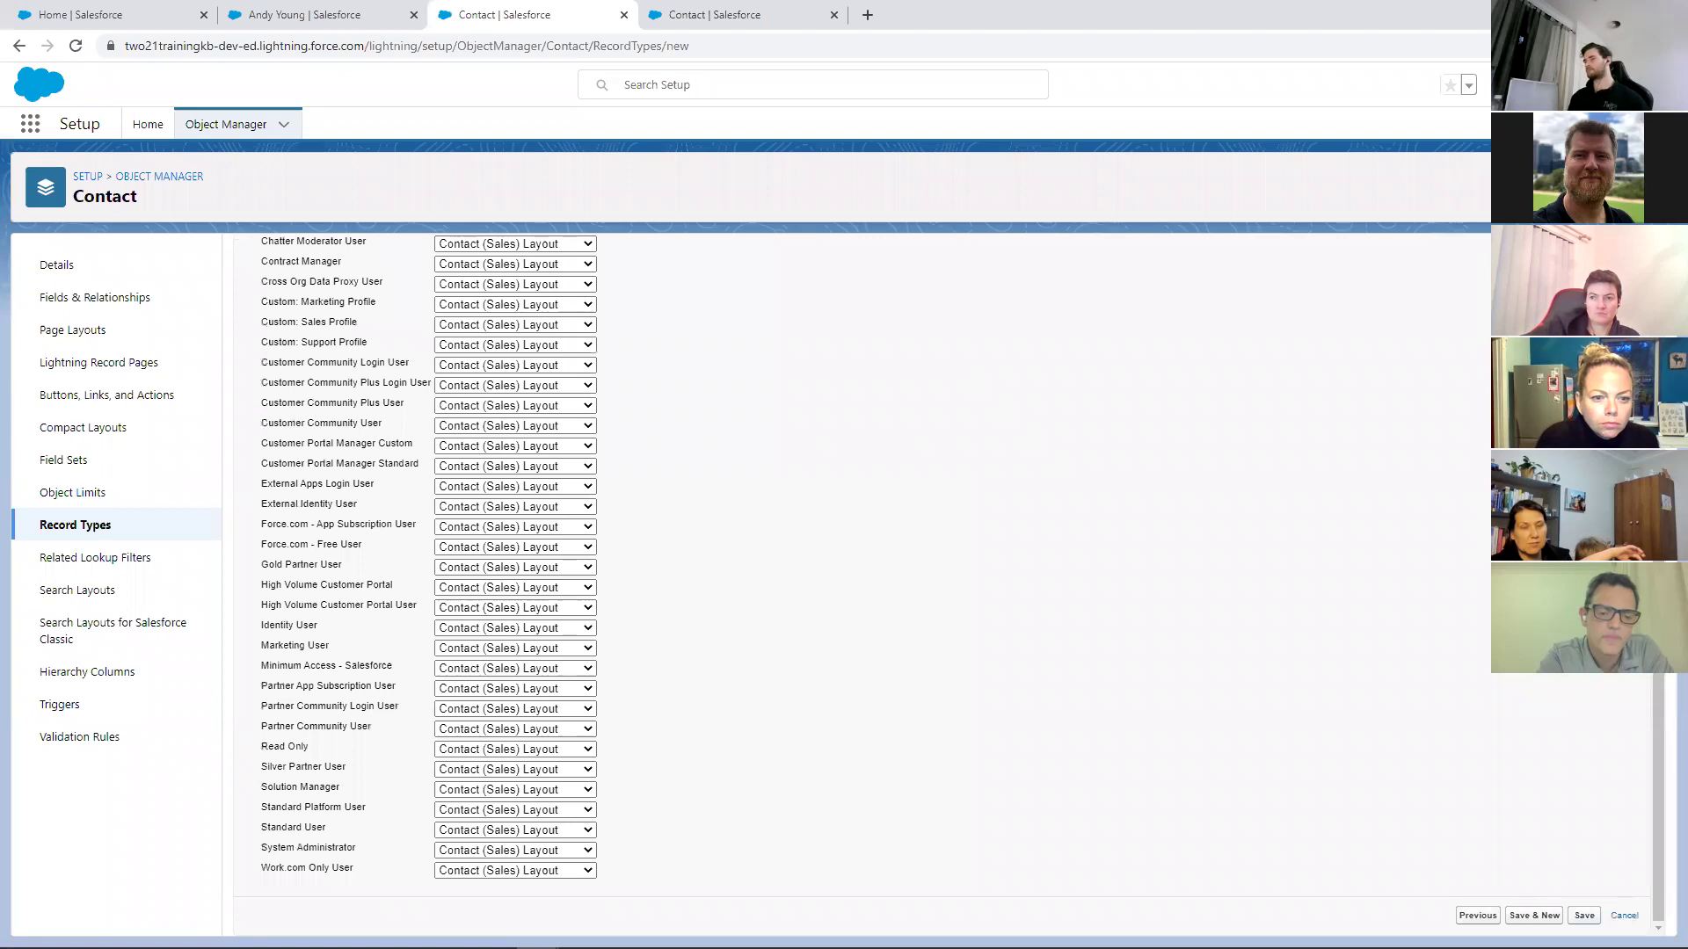
left_click(1587, 914)
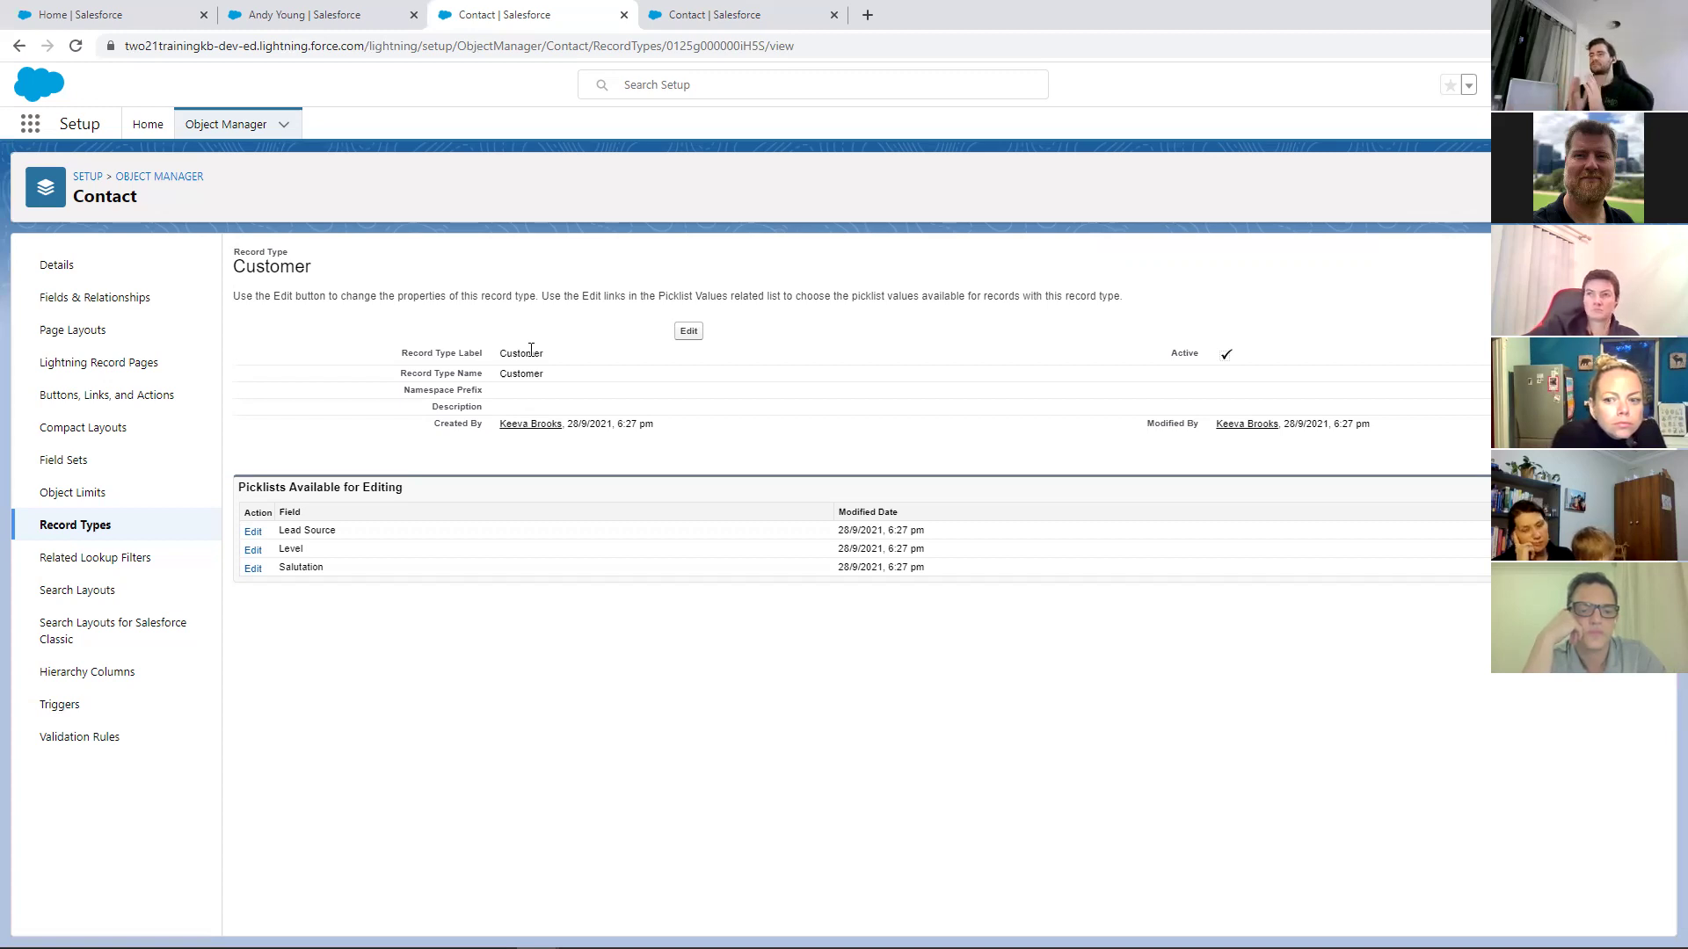
Remove Web from the selected Lead Source picklist values of the Customer record type
left_click(254, 531)
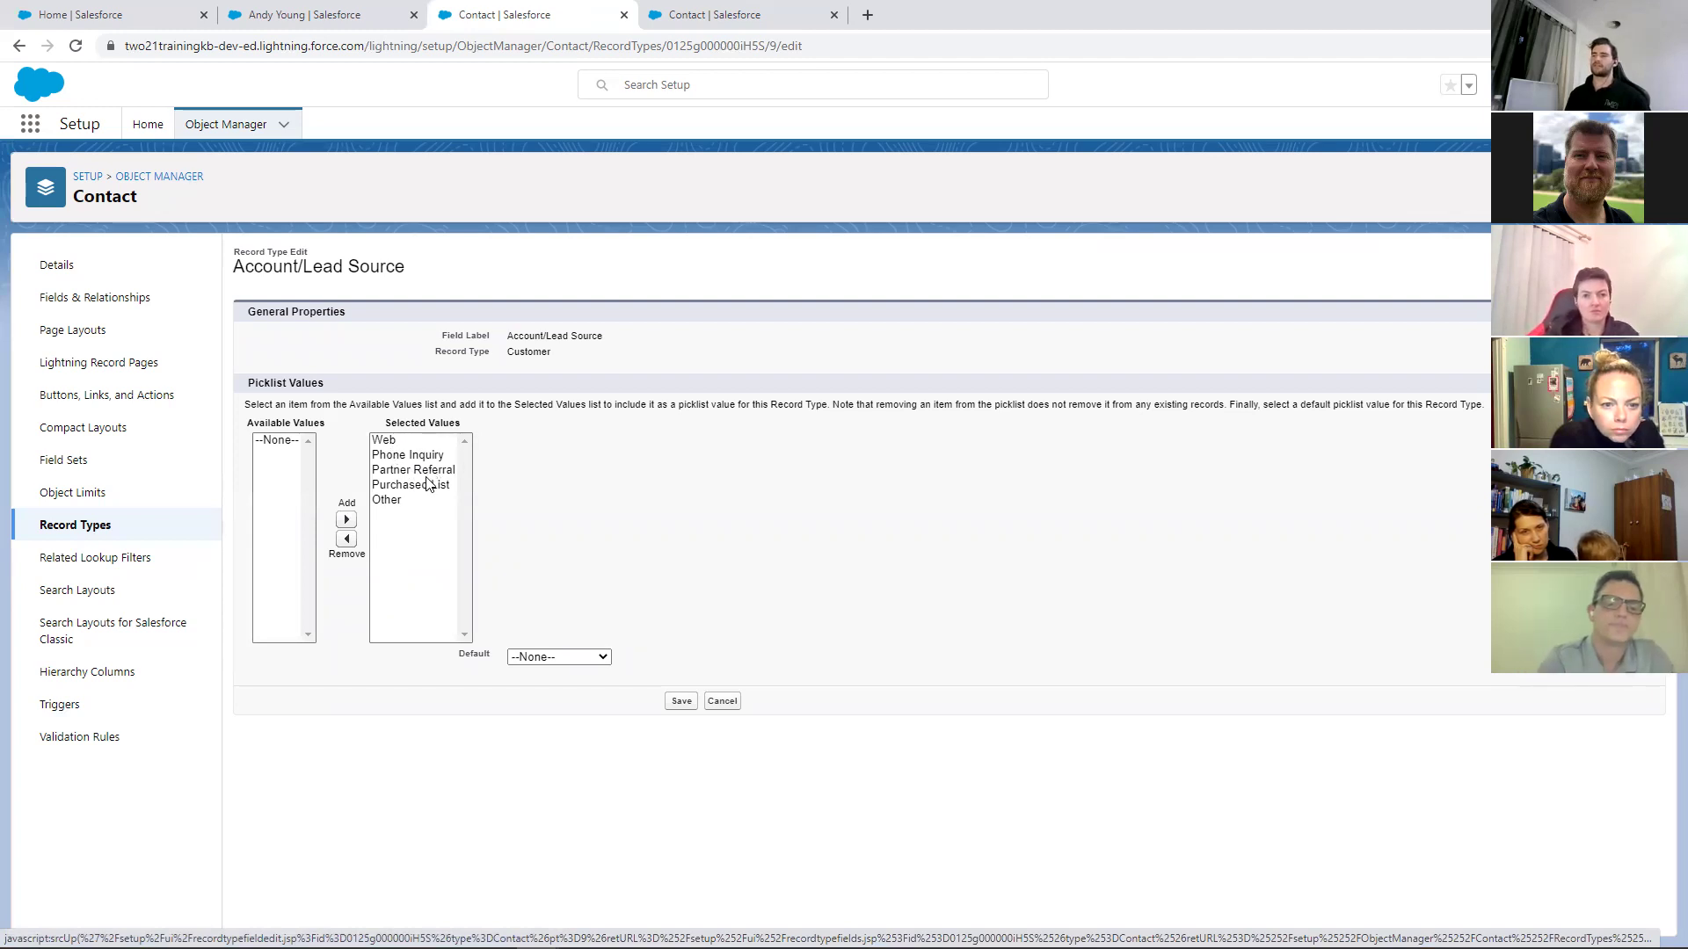
left_click(413, 443)
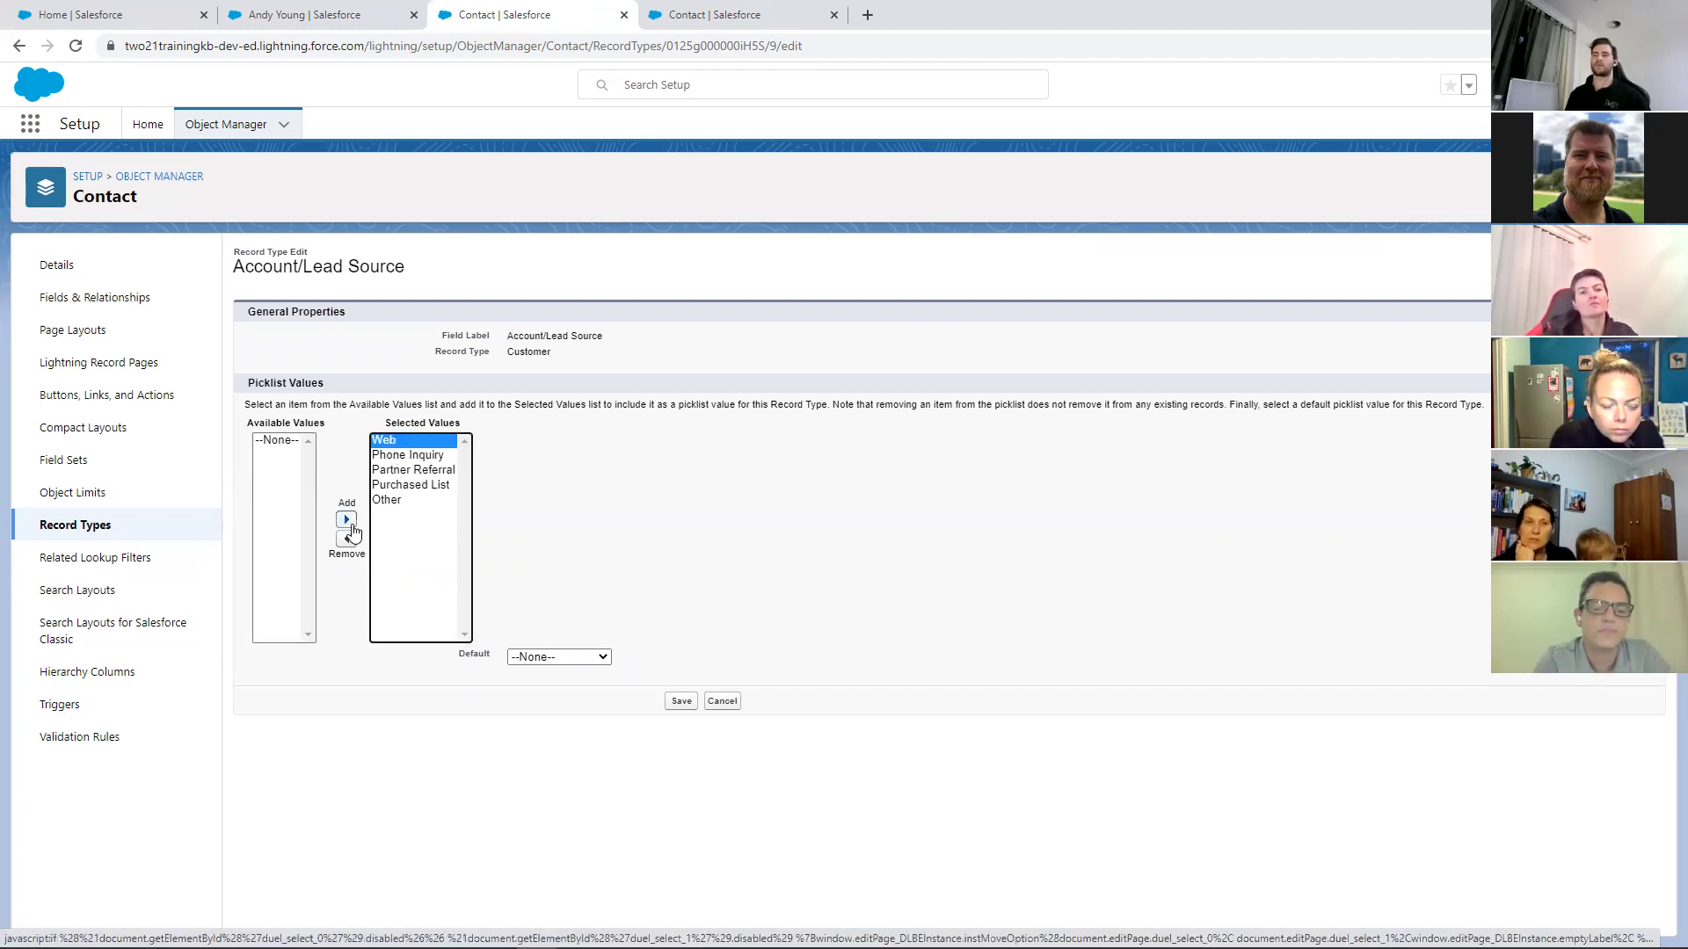
left_click(348, 540)
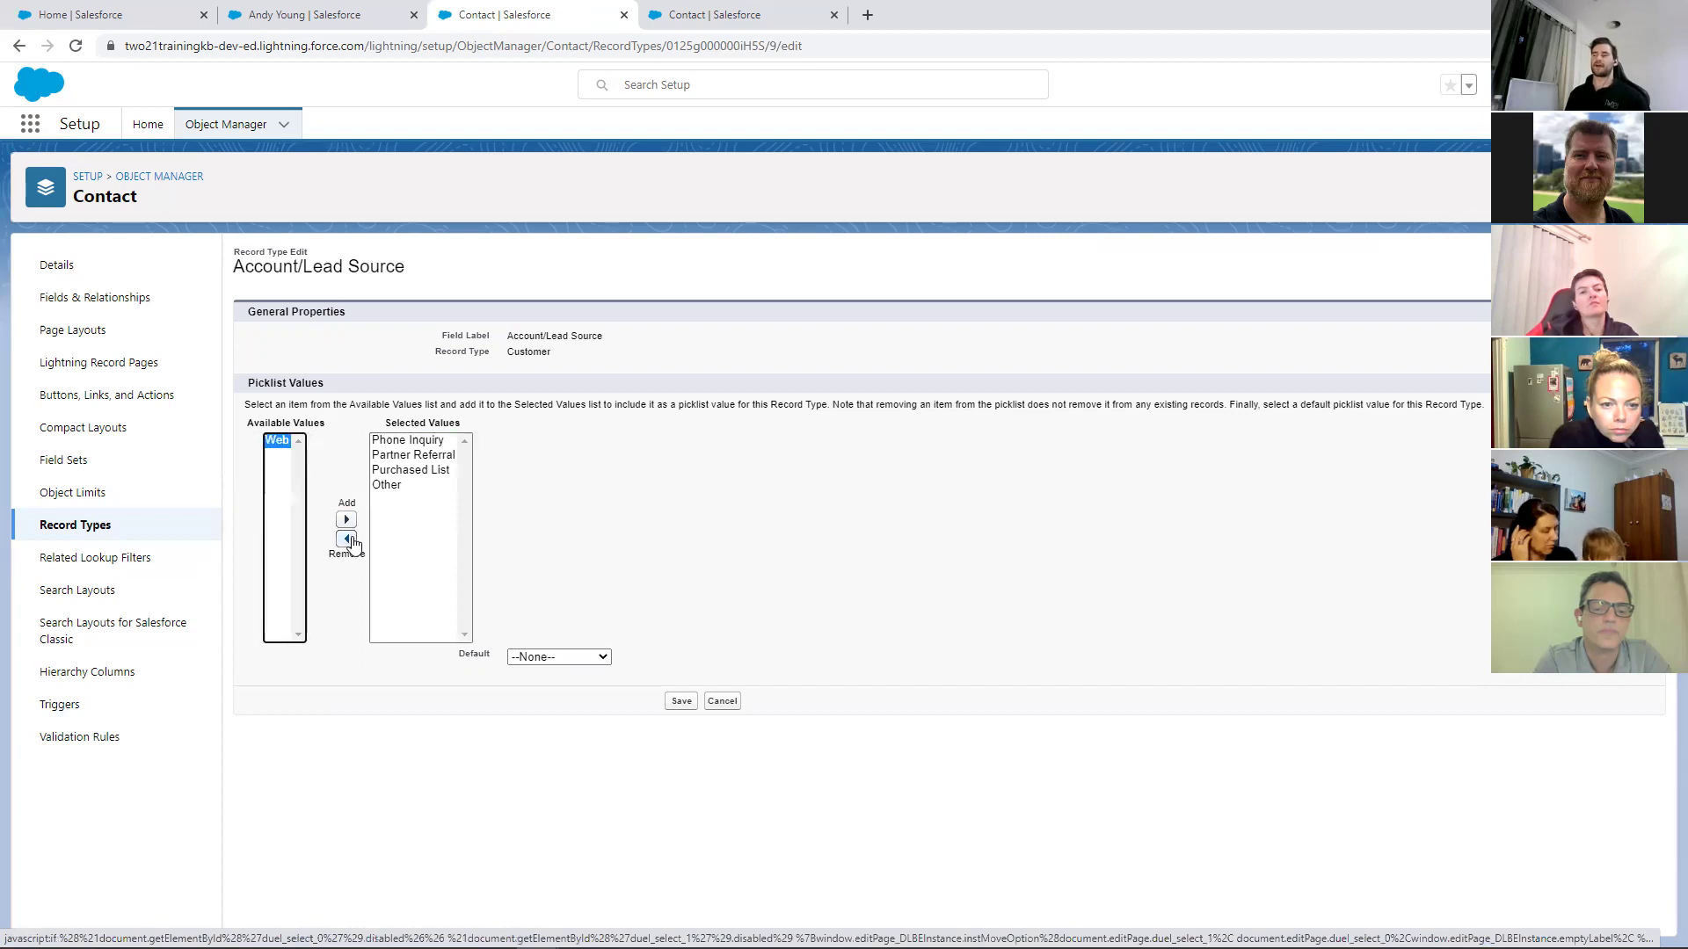
Try Phone Inquiry as the default Lead Source, set the default back to None, and save the picklist values
left_click(552, 659)
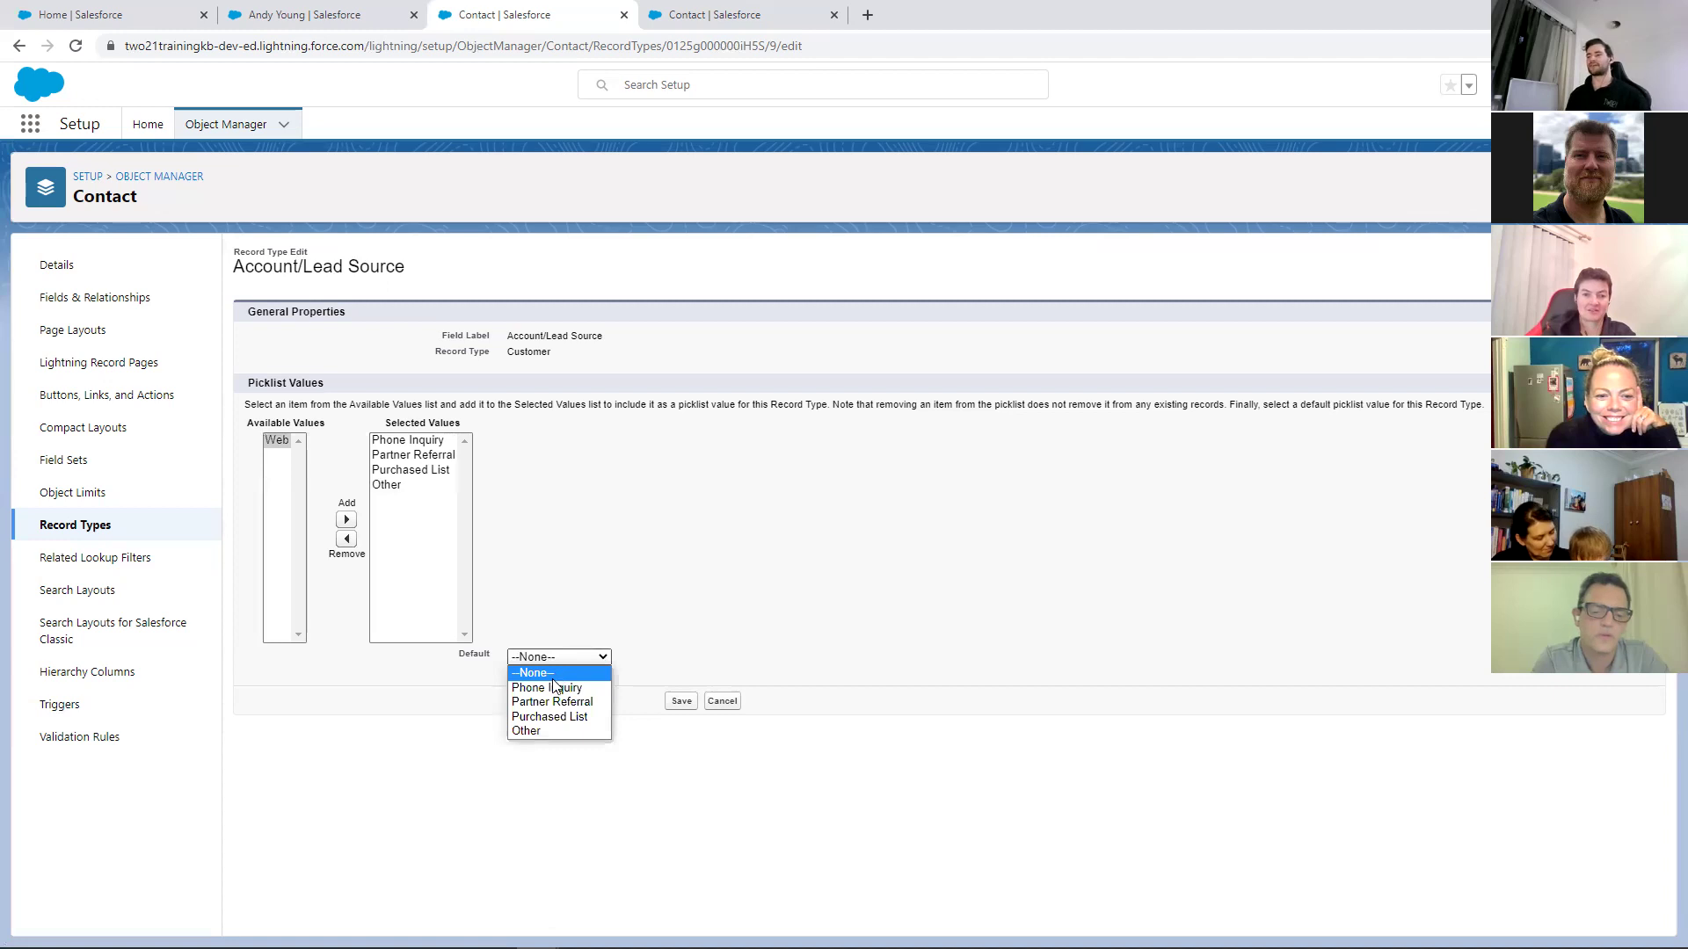
left_click(552, 685)
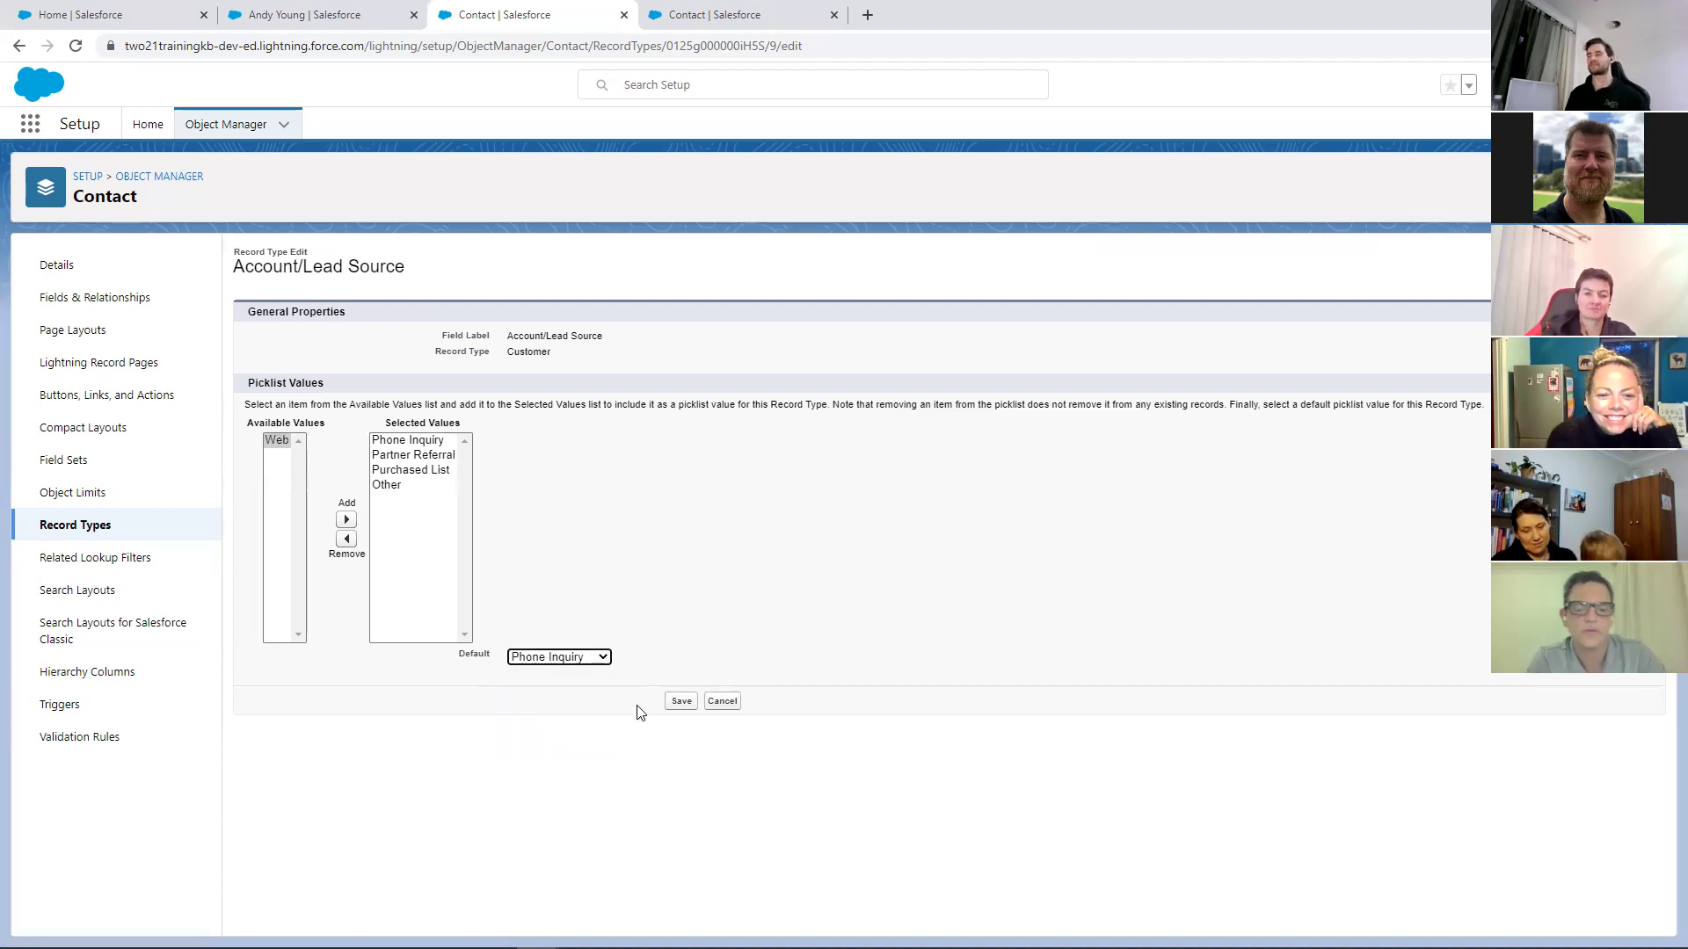
left_click(565, 661)
left_click(541, 677)
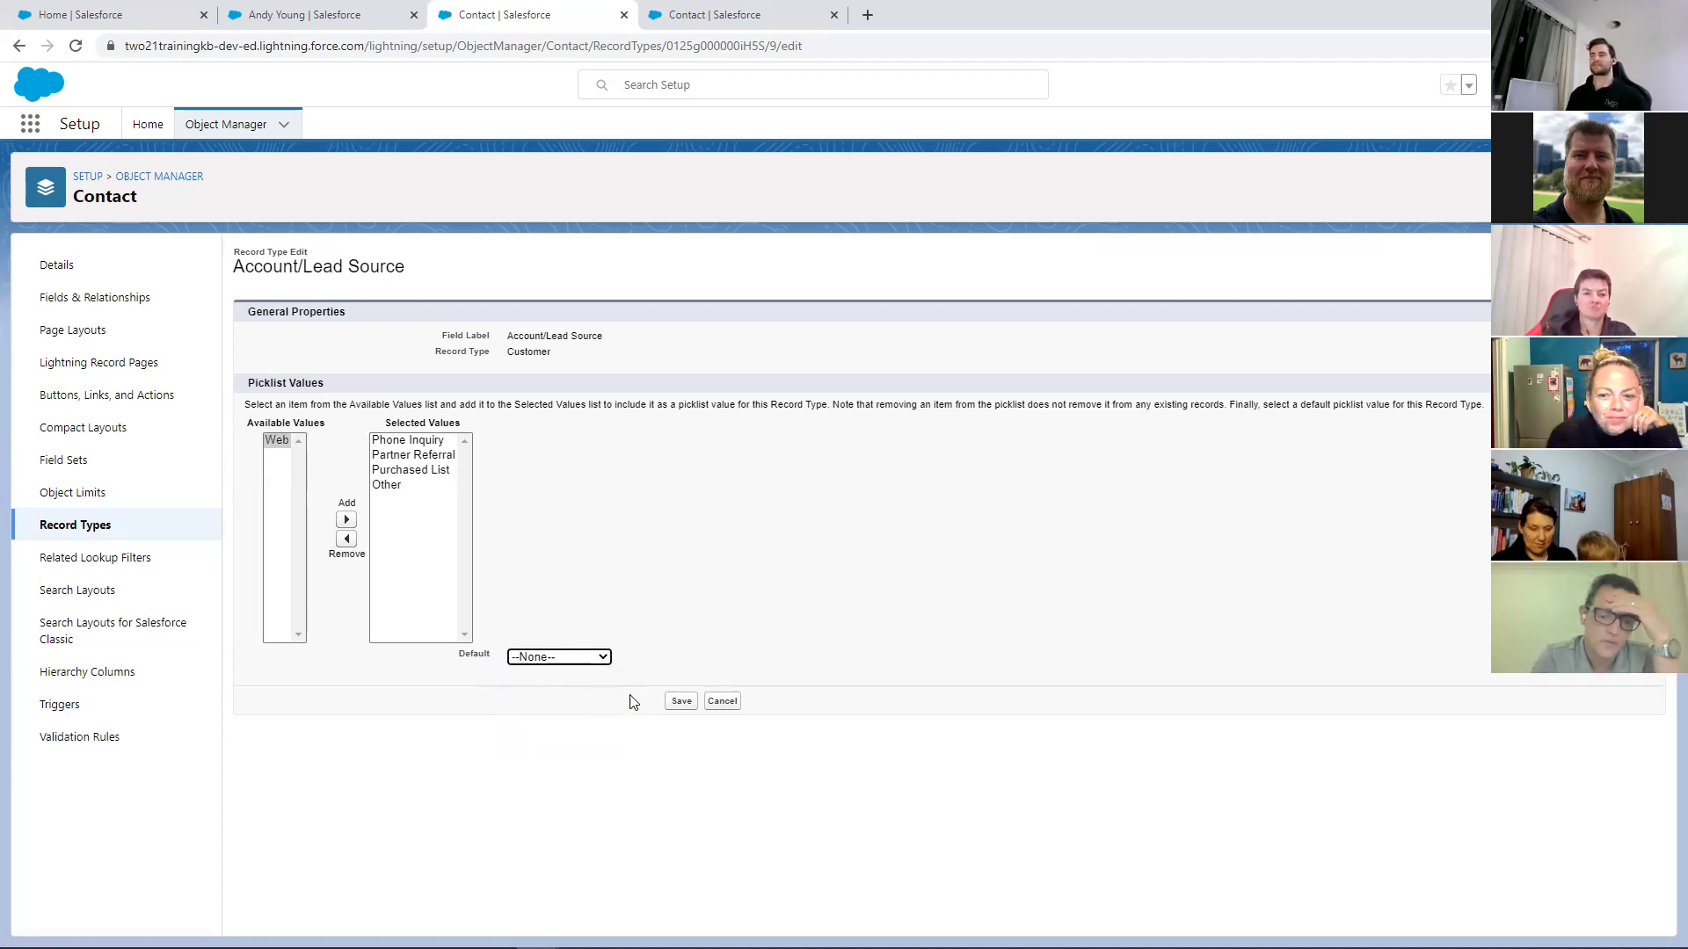
left_click(682, 702)
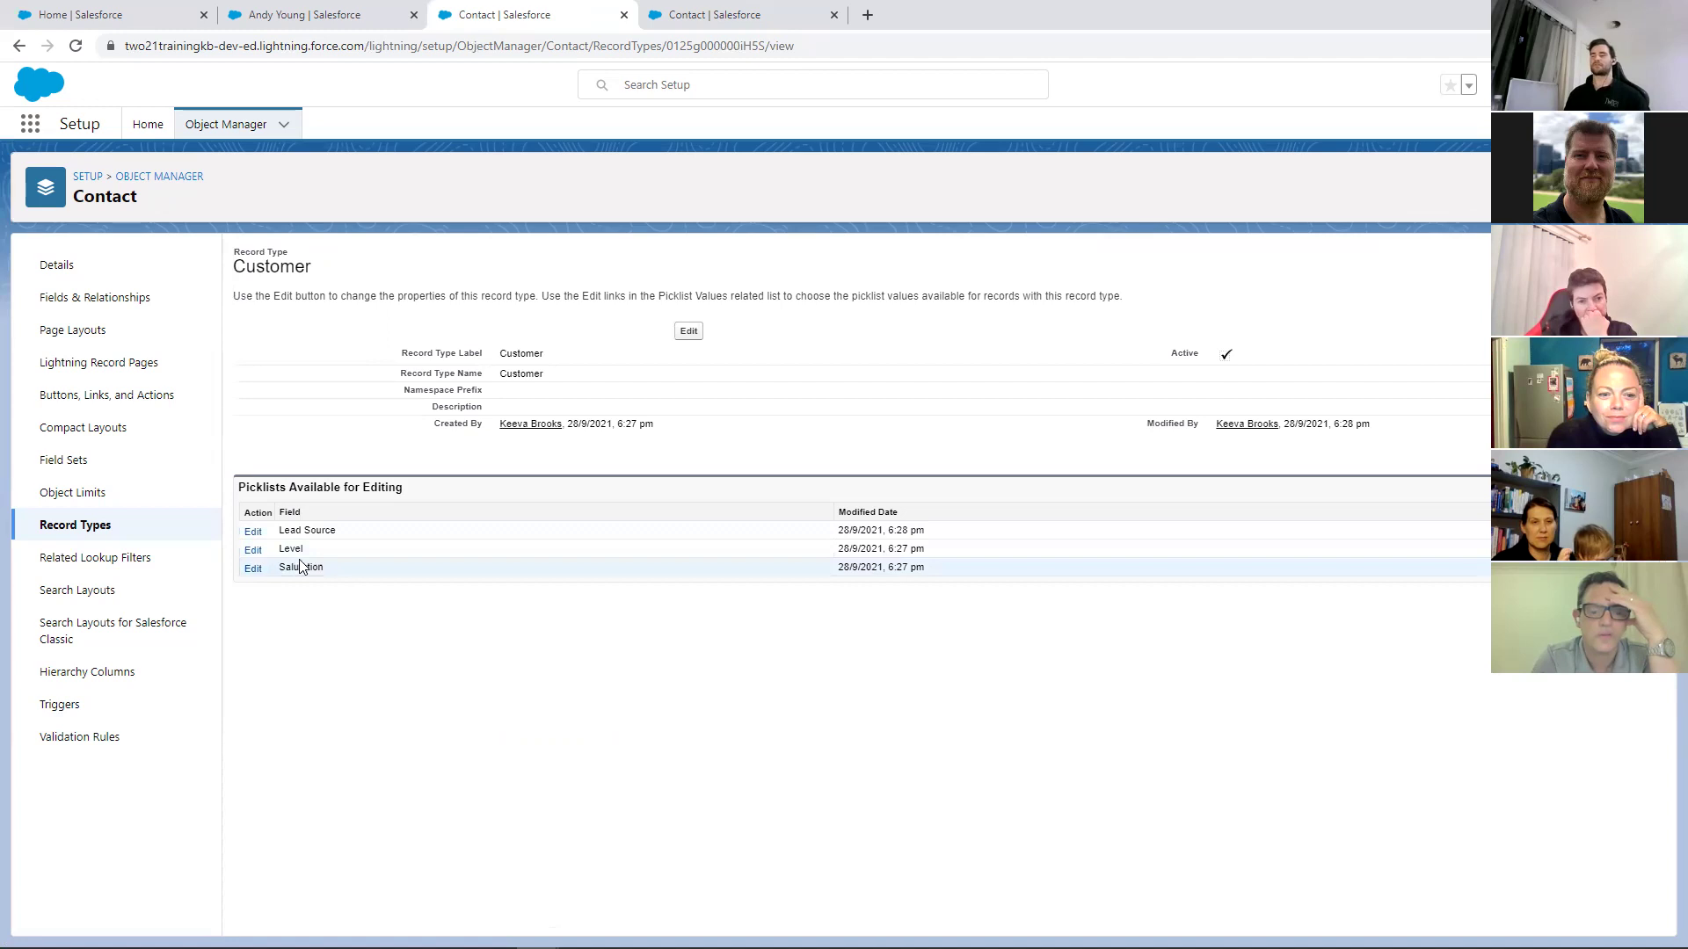
Start a new Contact record type with the label and name Patient, based on the Master record type
left_click(79, 526)
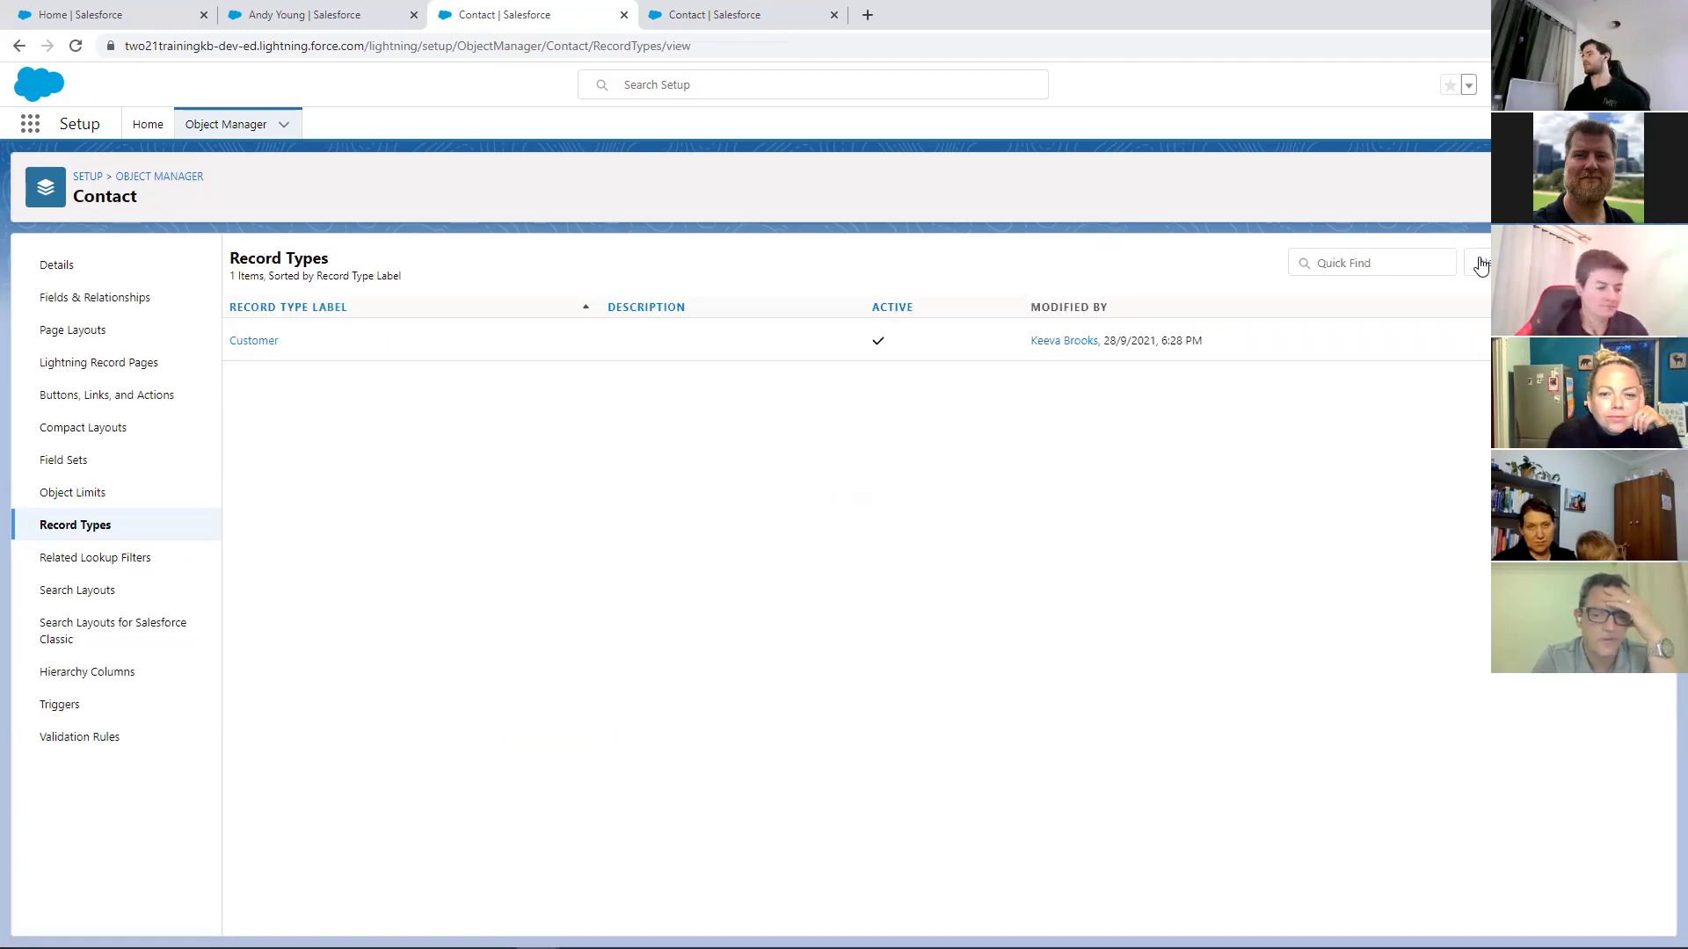
left_click(1481, 264)
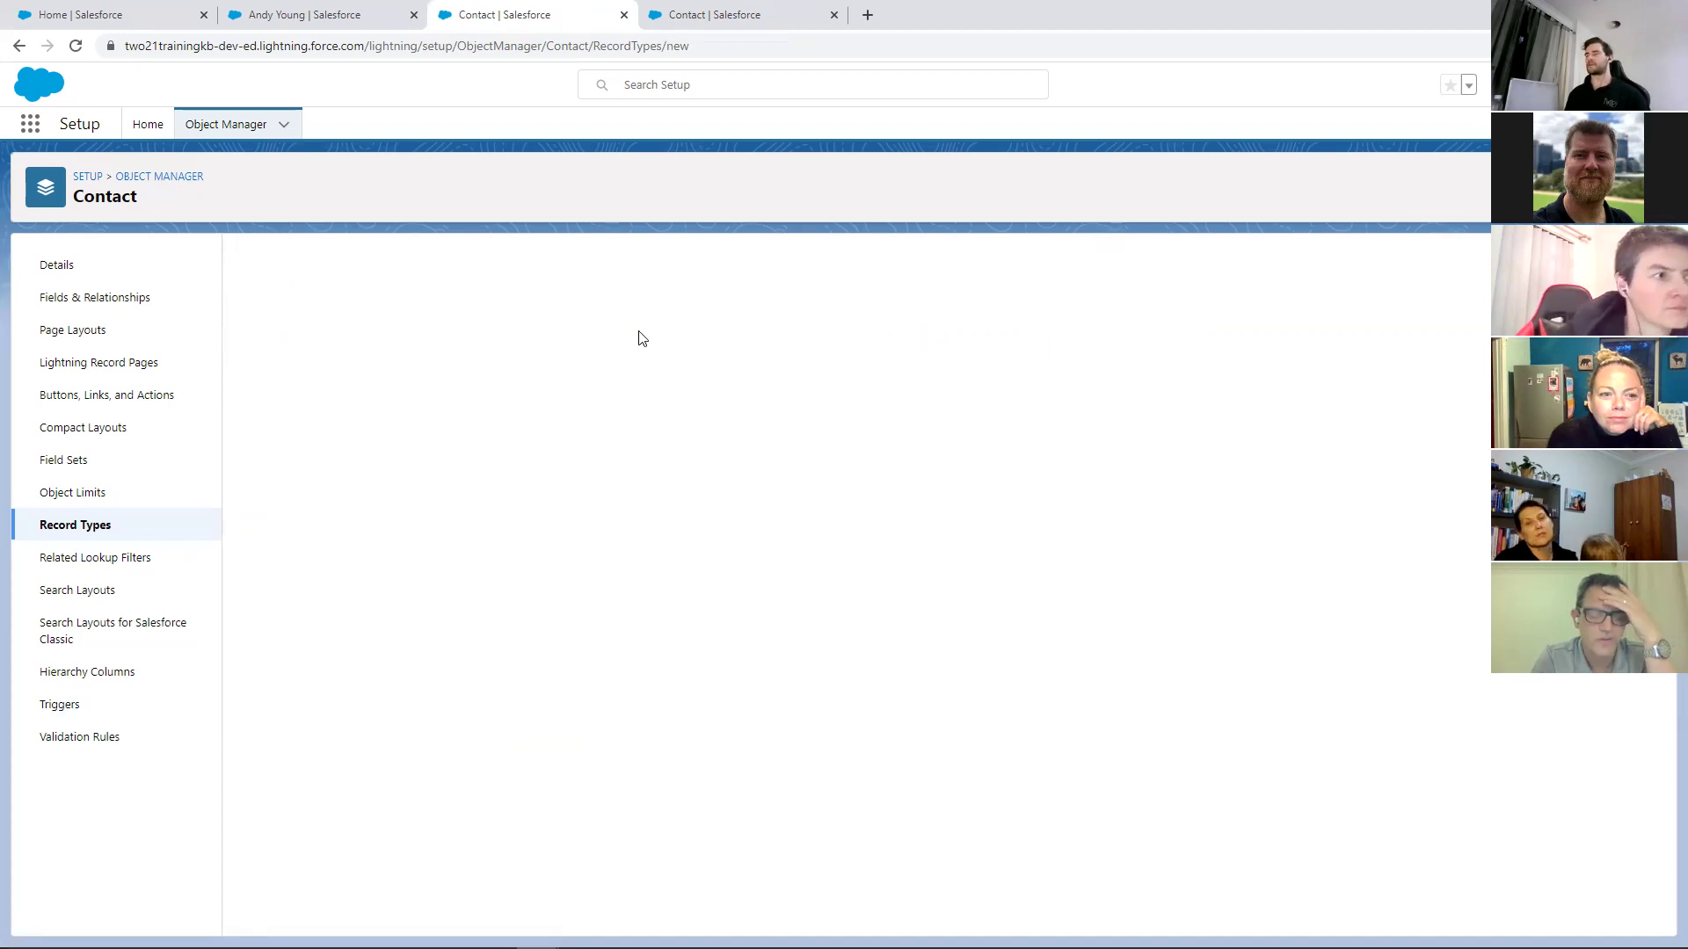
left_click(555, 423)
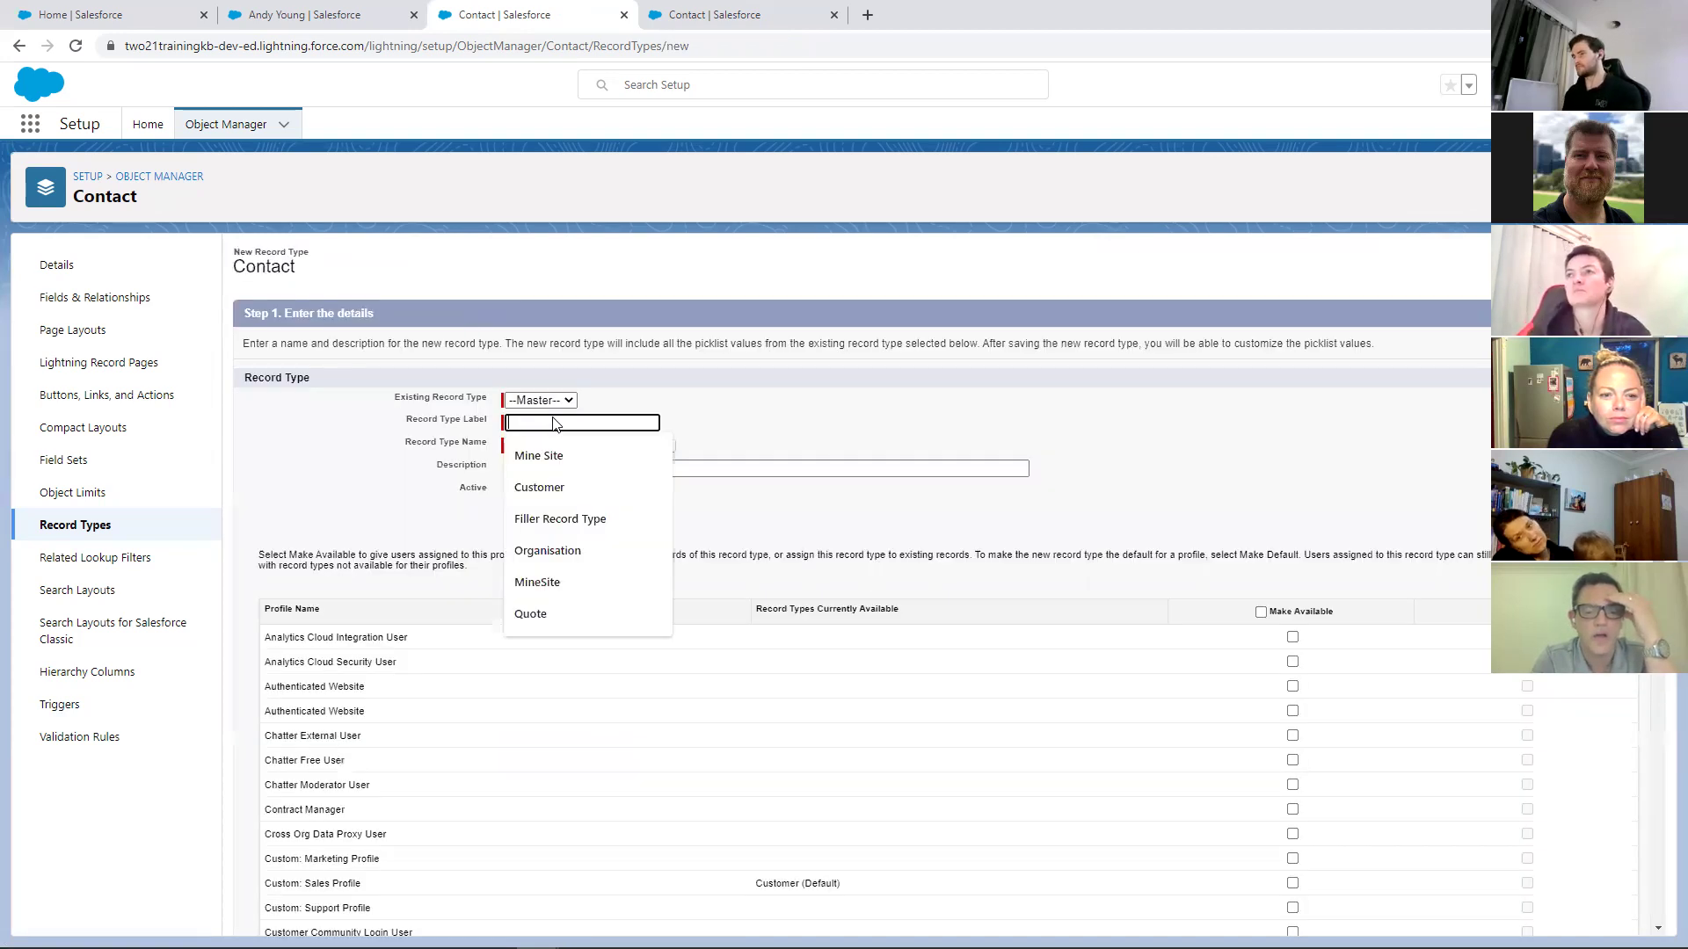
type("Patent")
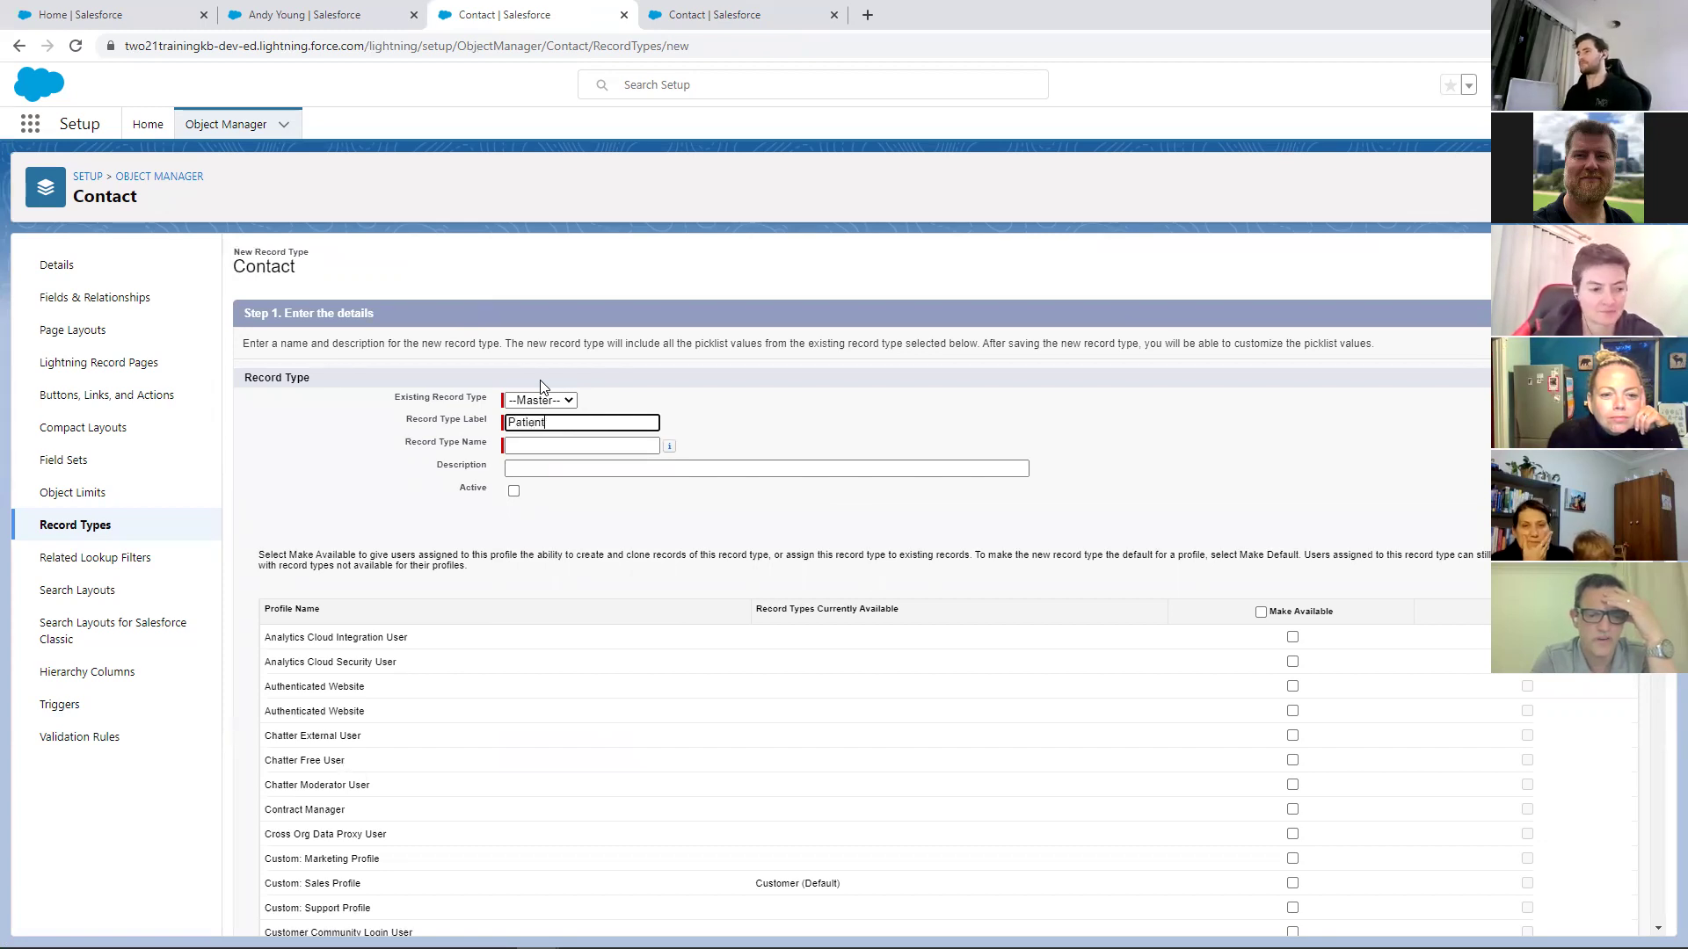
key("Tab")
scroll(572, 465, "down", 1)
scroll(522, 477, "up", 1)
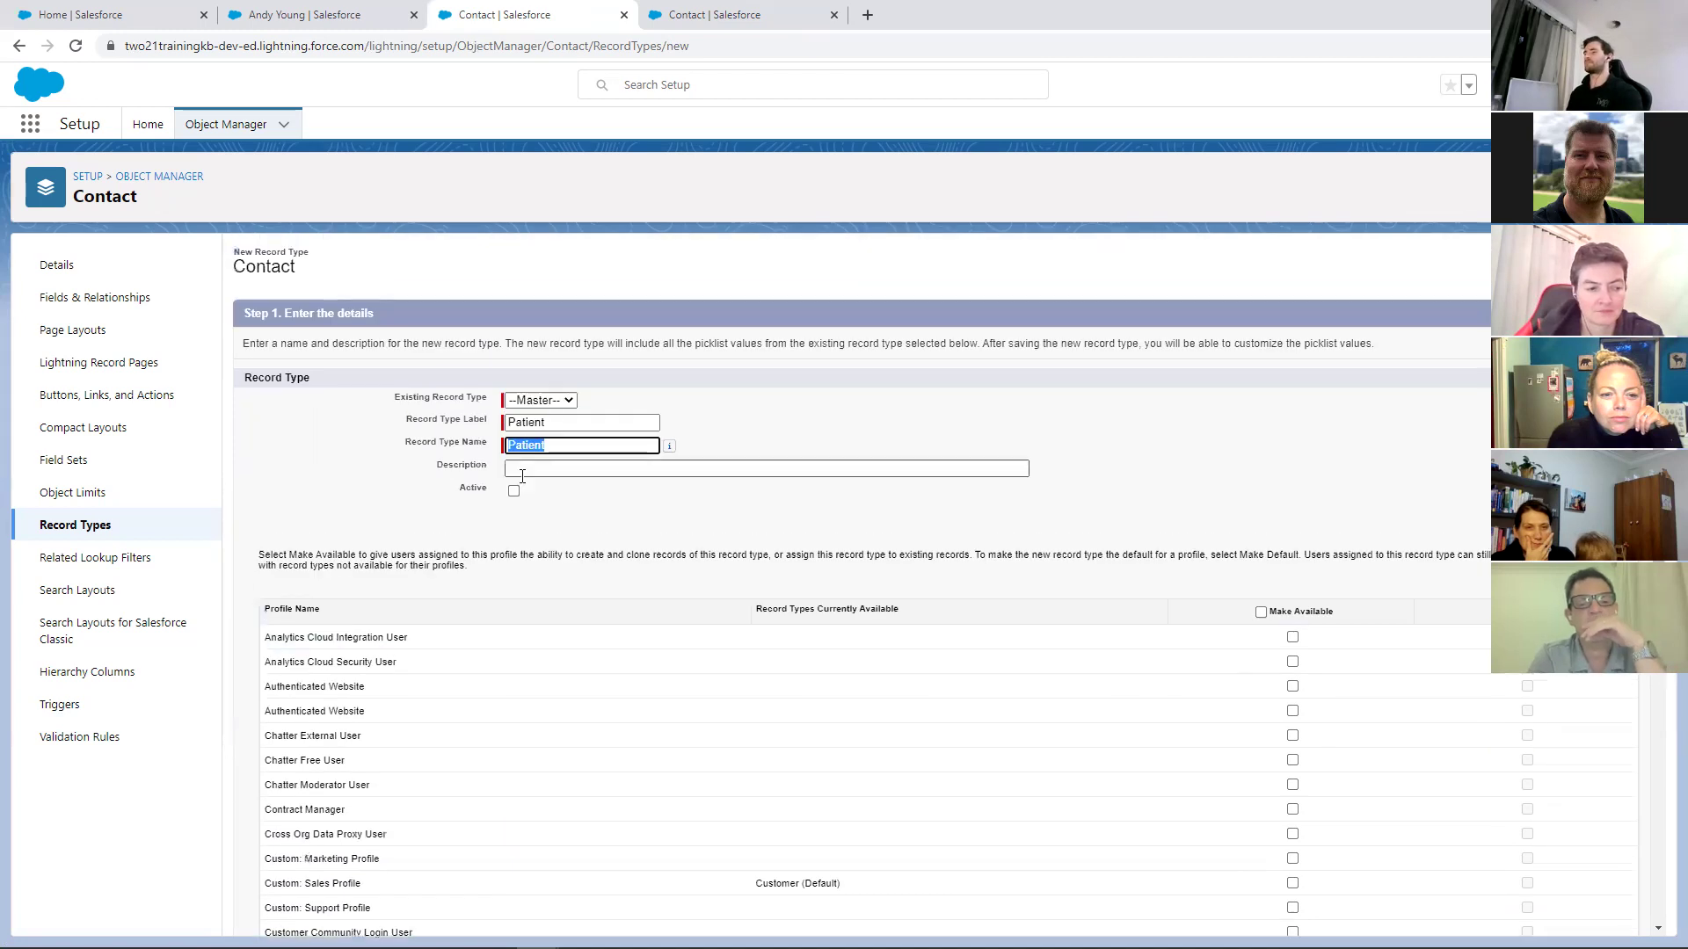
Make the Patient record type active and available to all profiles, and continue to page layout assignment
left_click(524, 484)
left_click(514, 491)
left_click(1260, 612)
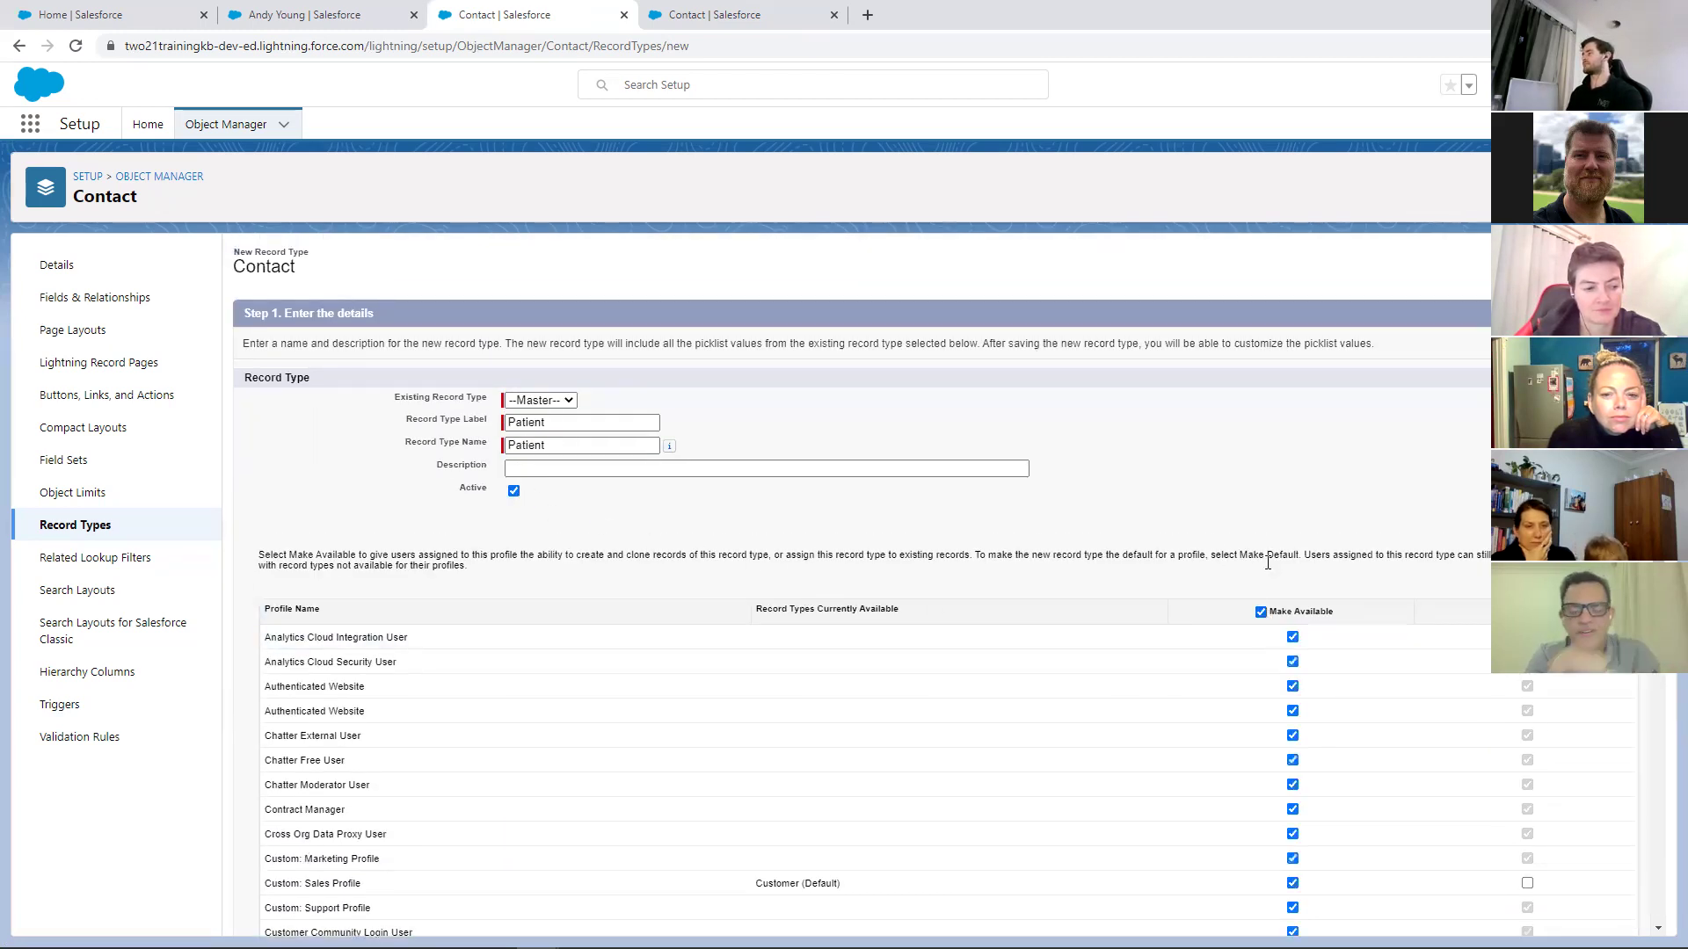
scroll(1267, 562, "down", 8)
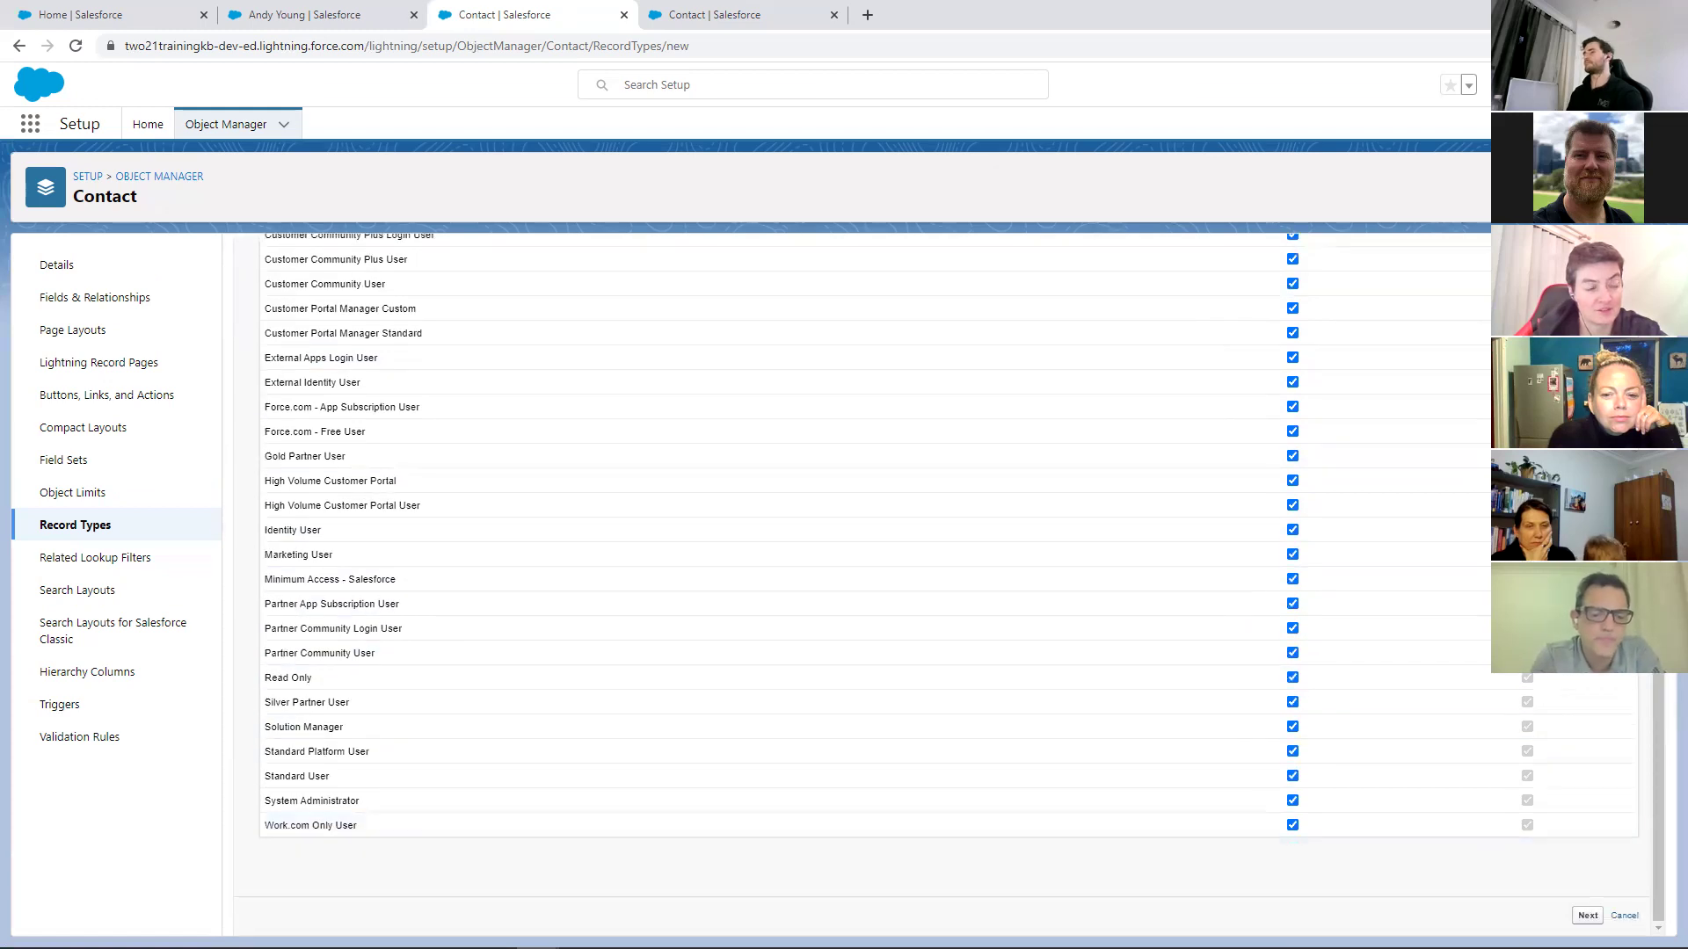
left_click(1588, 915)
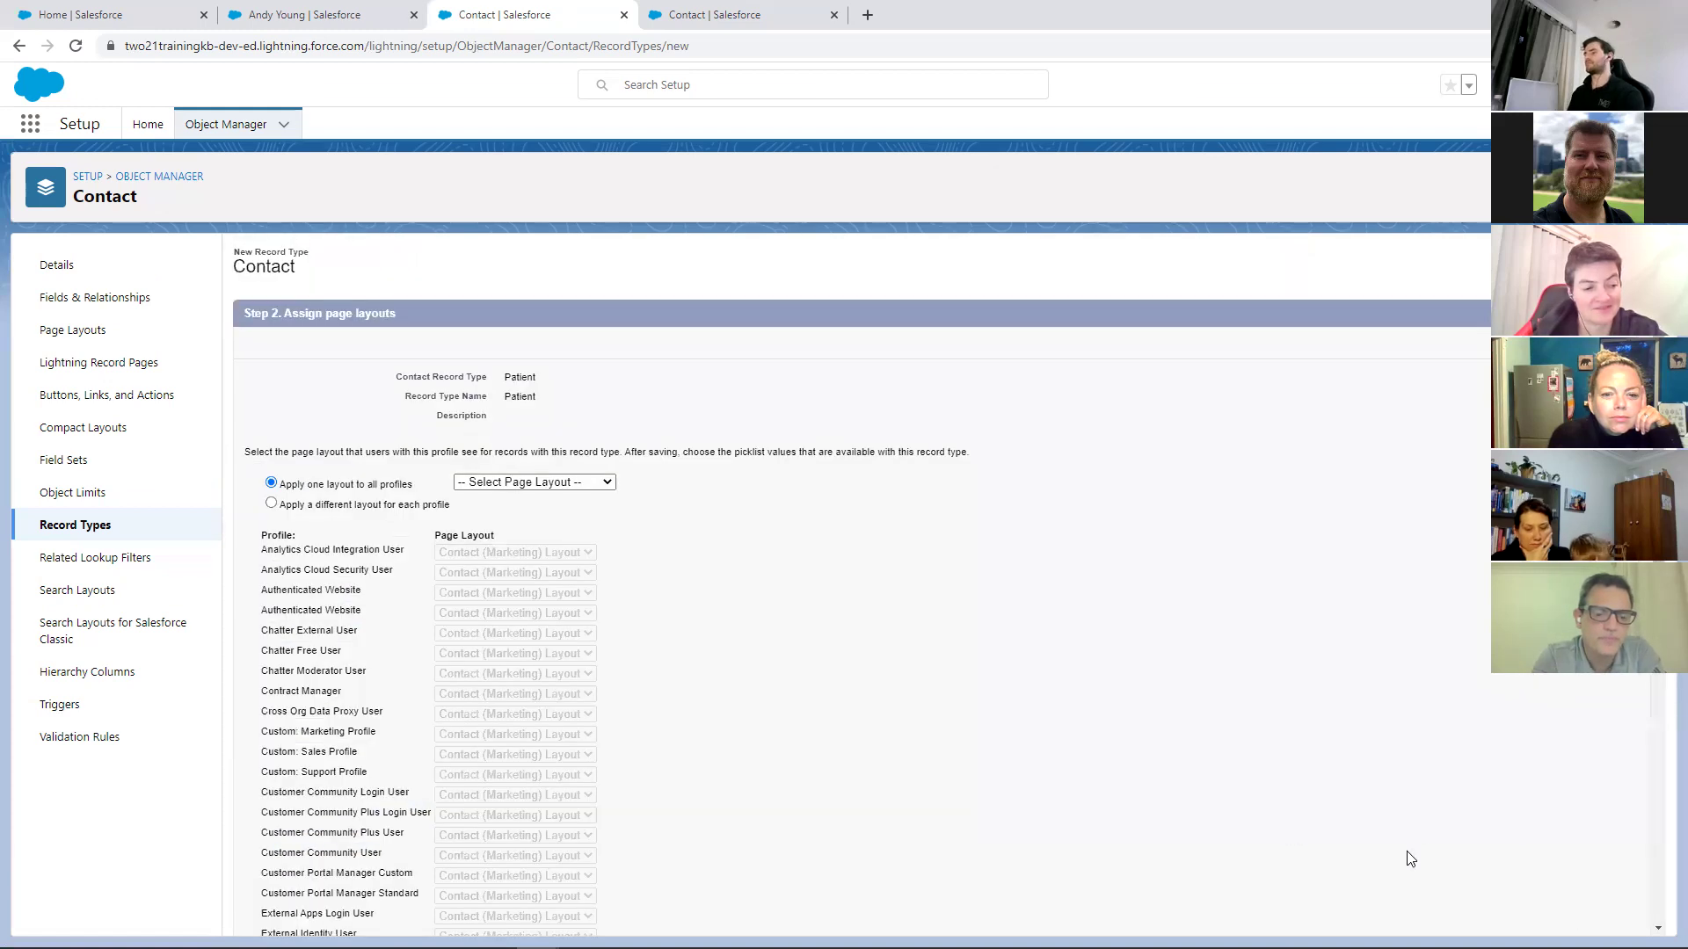
Apply Contact Layout to all profiles for the Patient record type and save it
left_click(493, 480)
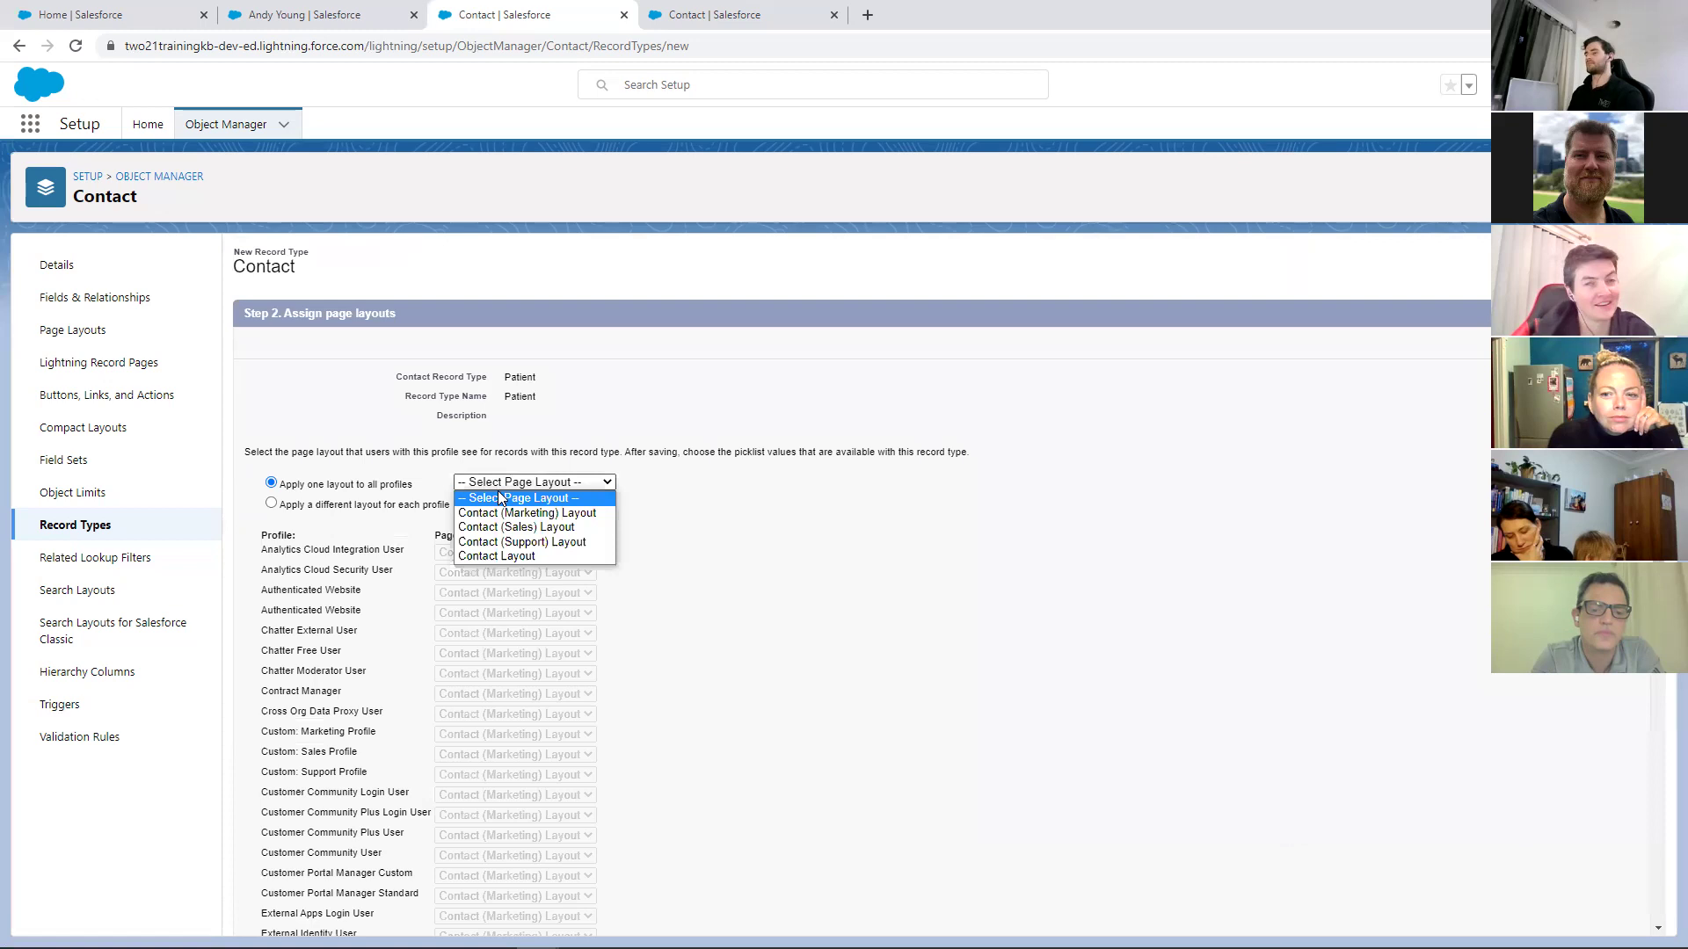
left_click(510, 559)
scroll(1069, 581, "down", 5)
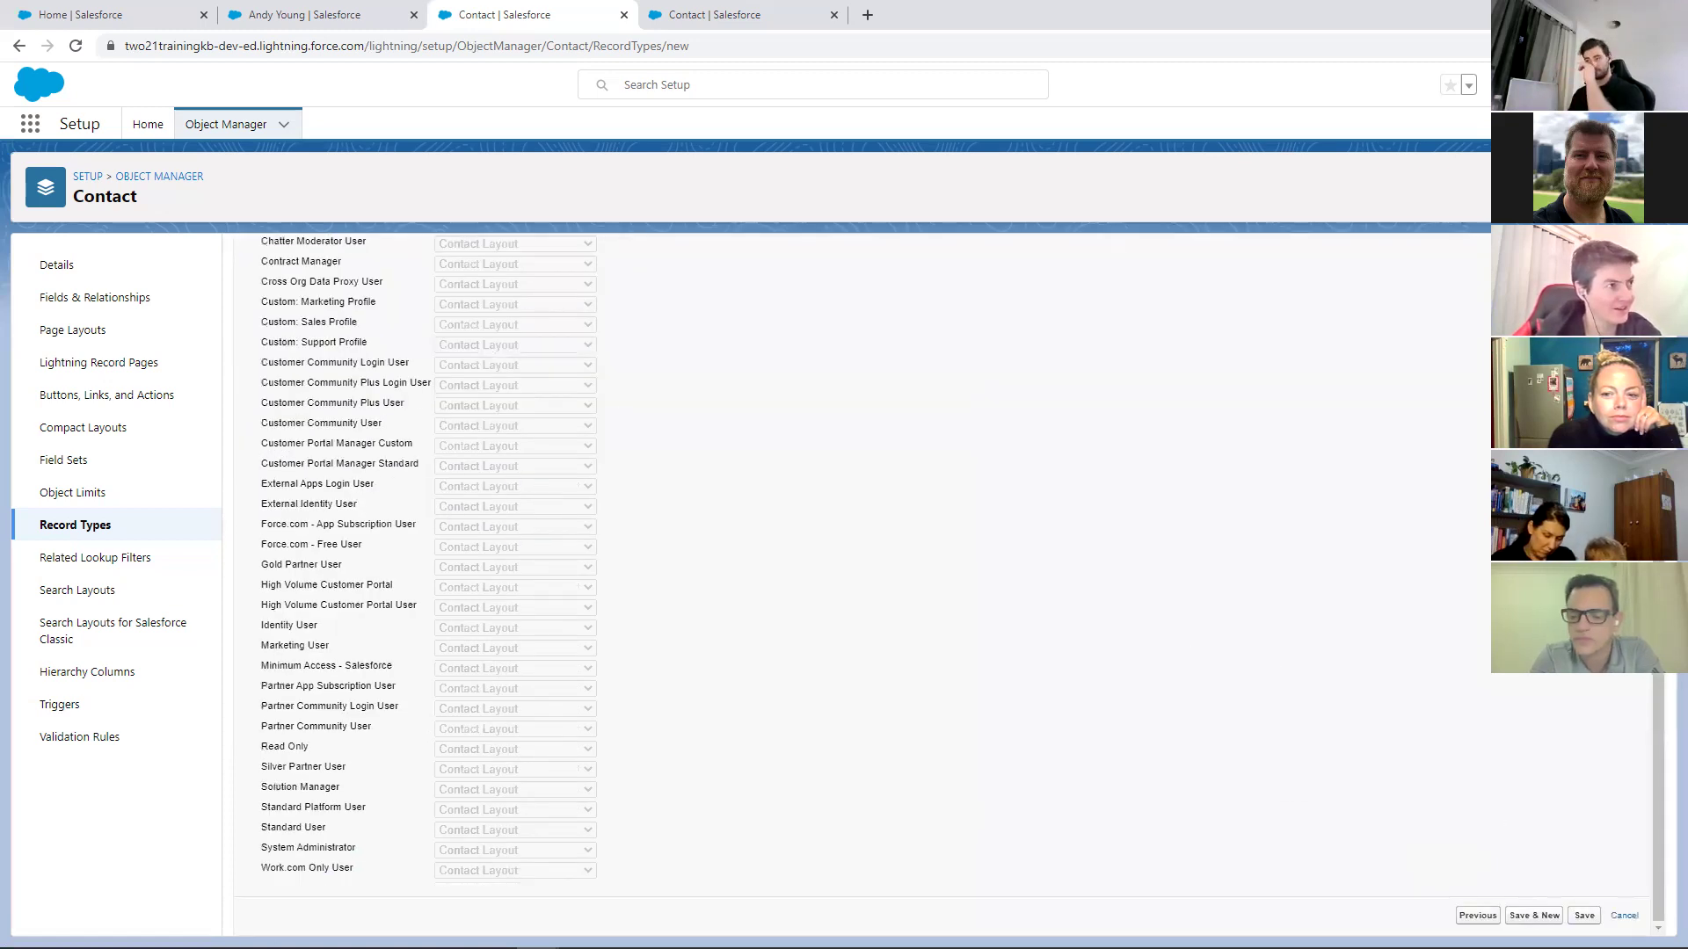
left_click(1583, 915)
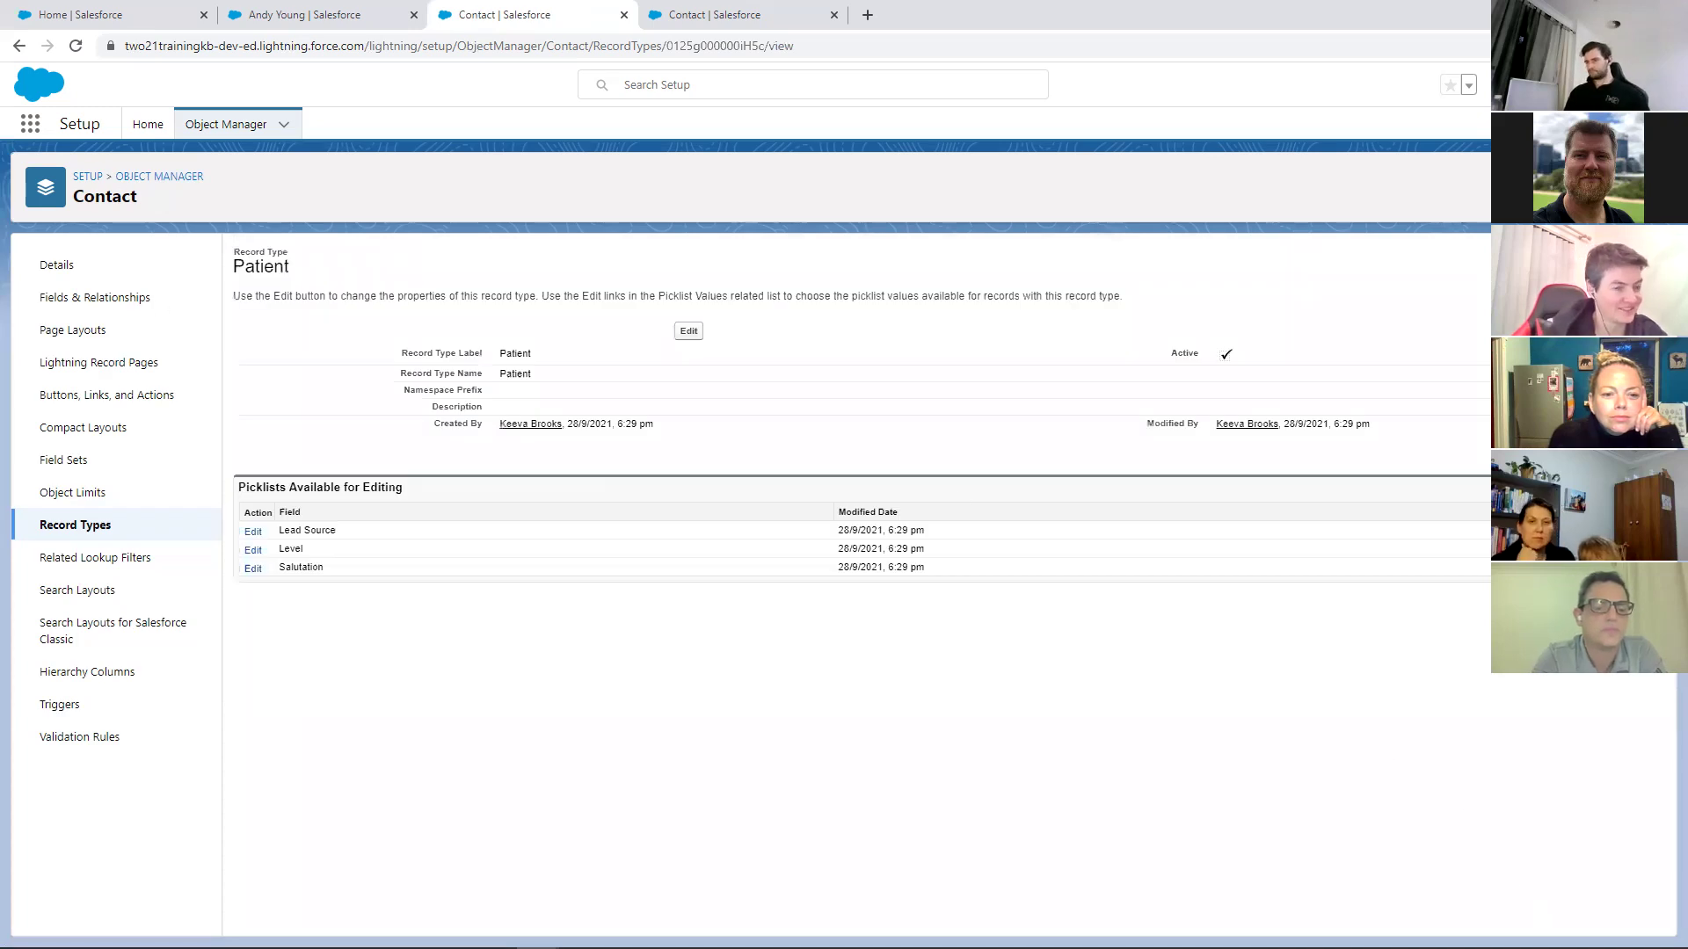
Open the Contact page layout assignments for editing
left_click(78, 334)
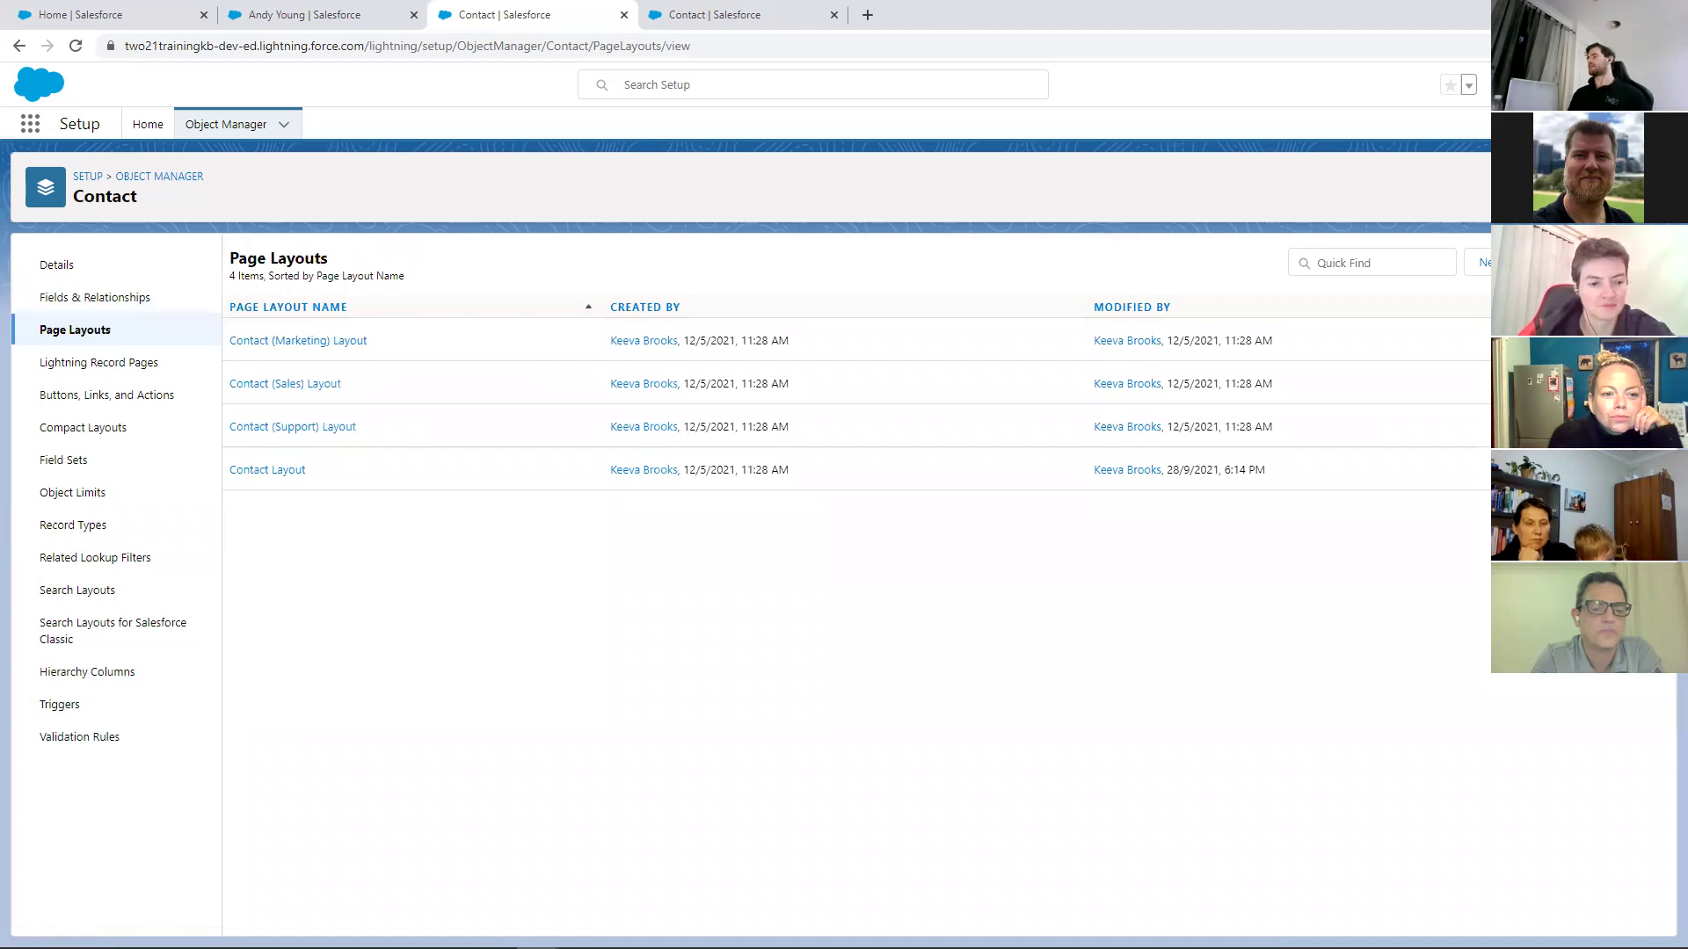
left_click(1583, 263)
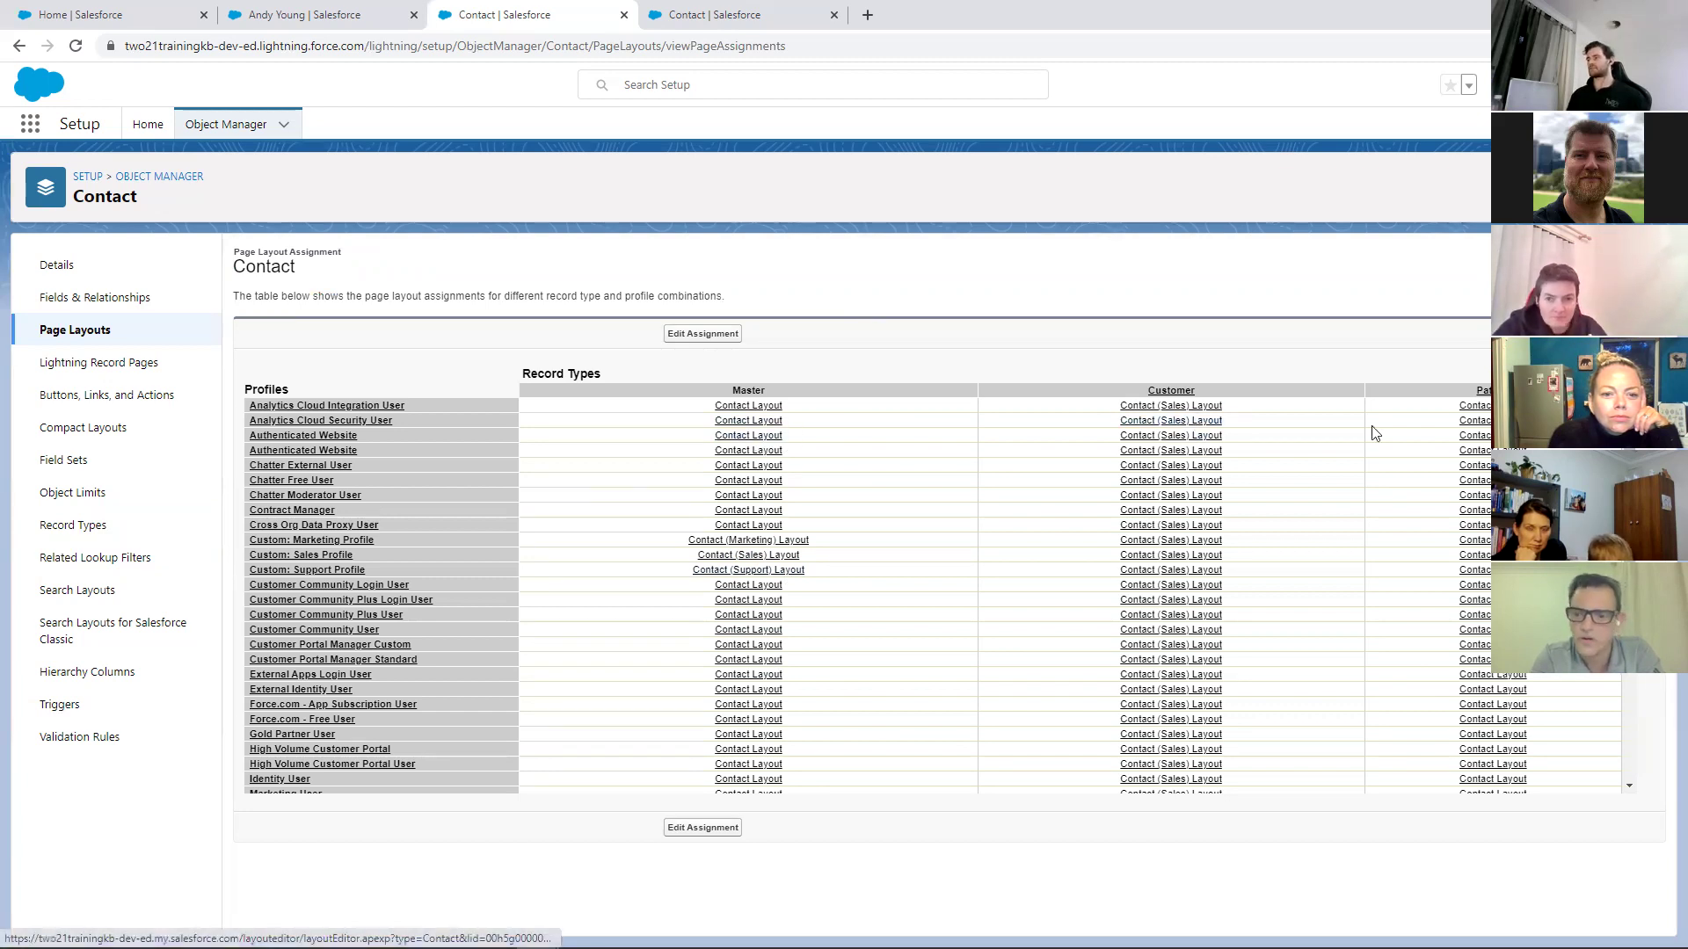
left_click(710, 332)
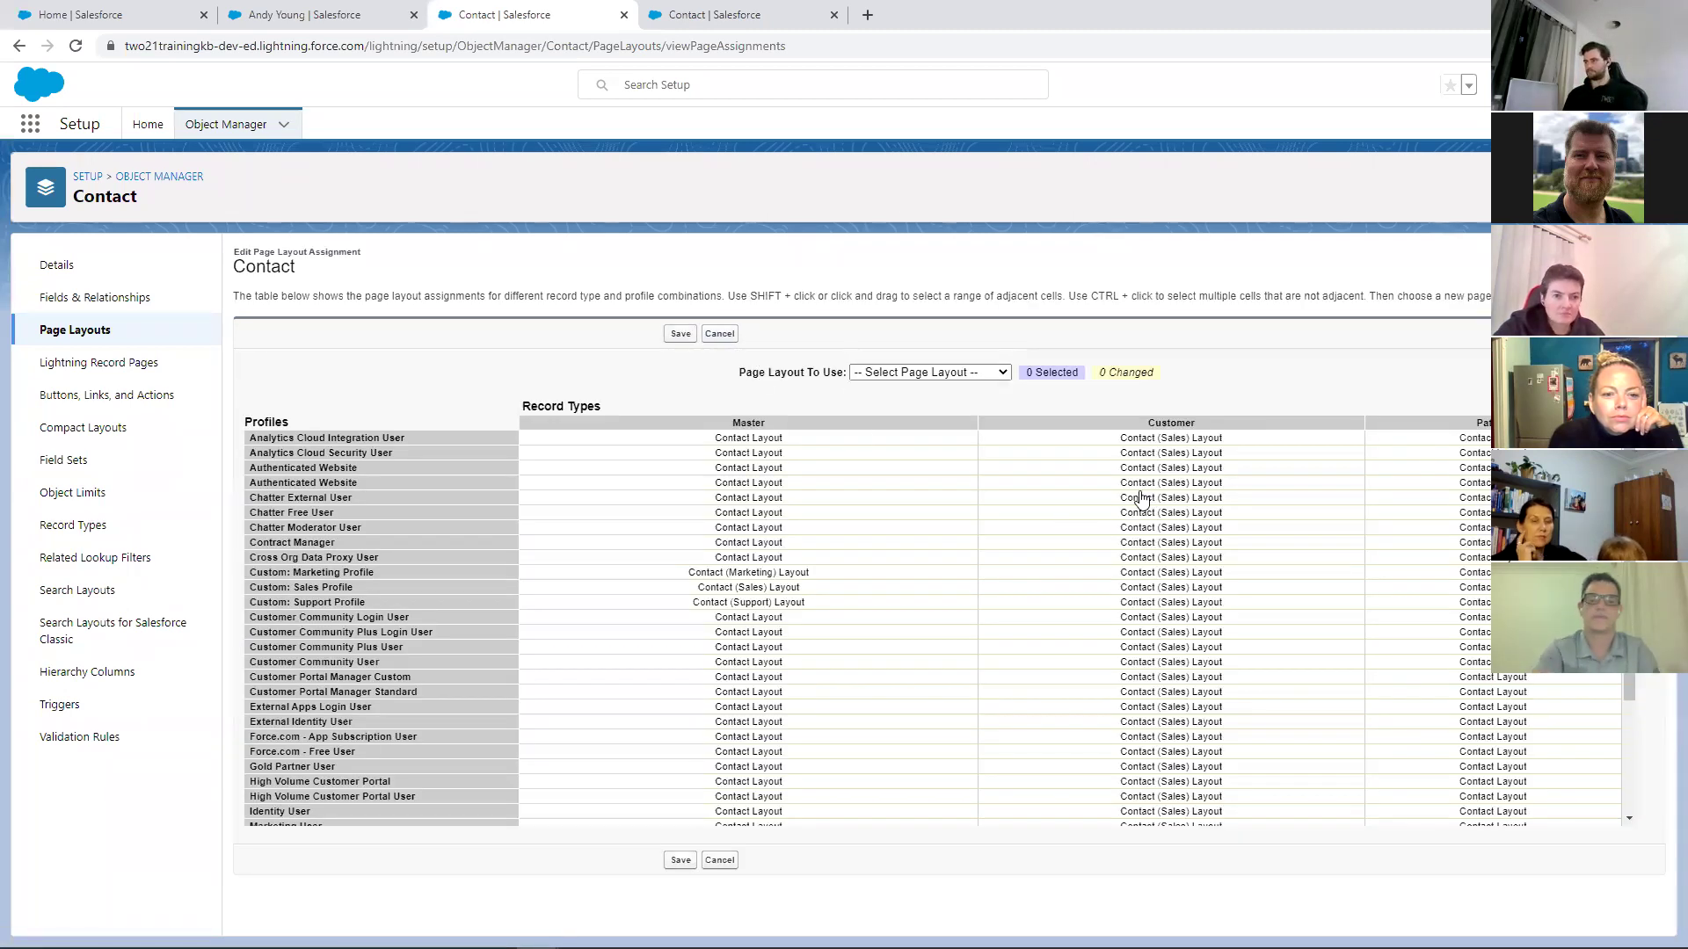
Assign Contact Layout to Customer for the second Authenticated Website, Chatter Moderator User, Custom: Marketing Profile, Customer Community User and Force.com - Free User
left_click(1139, 497)
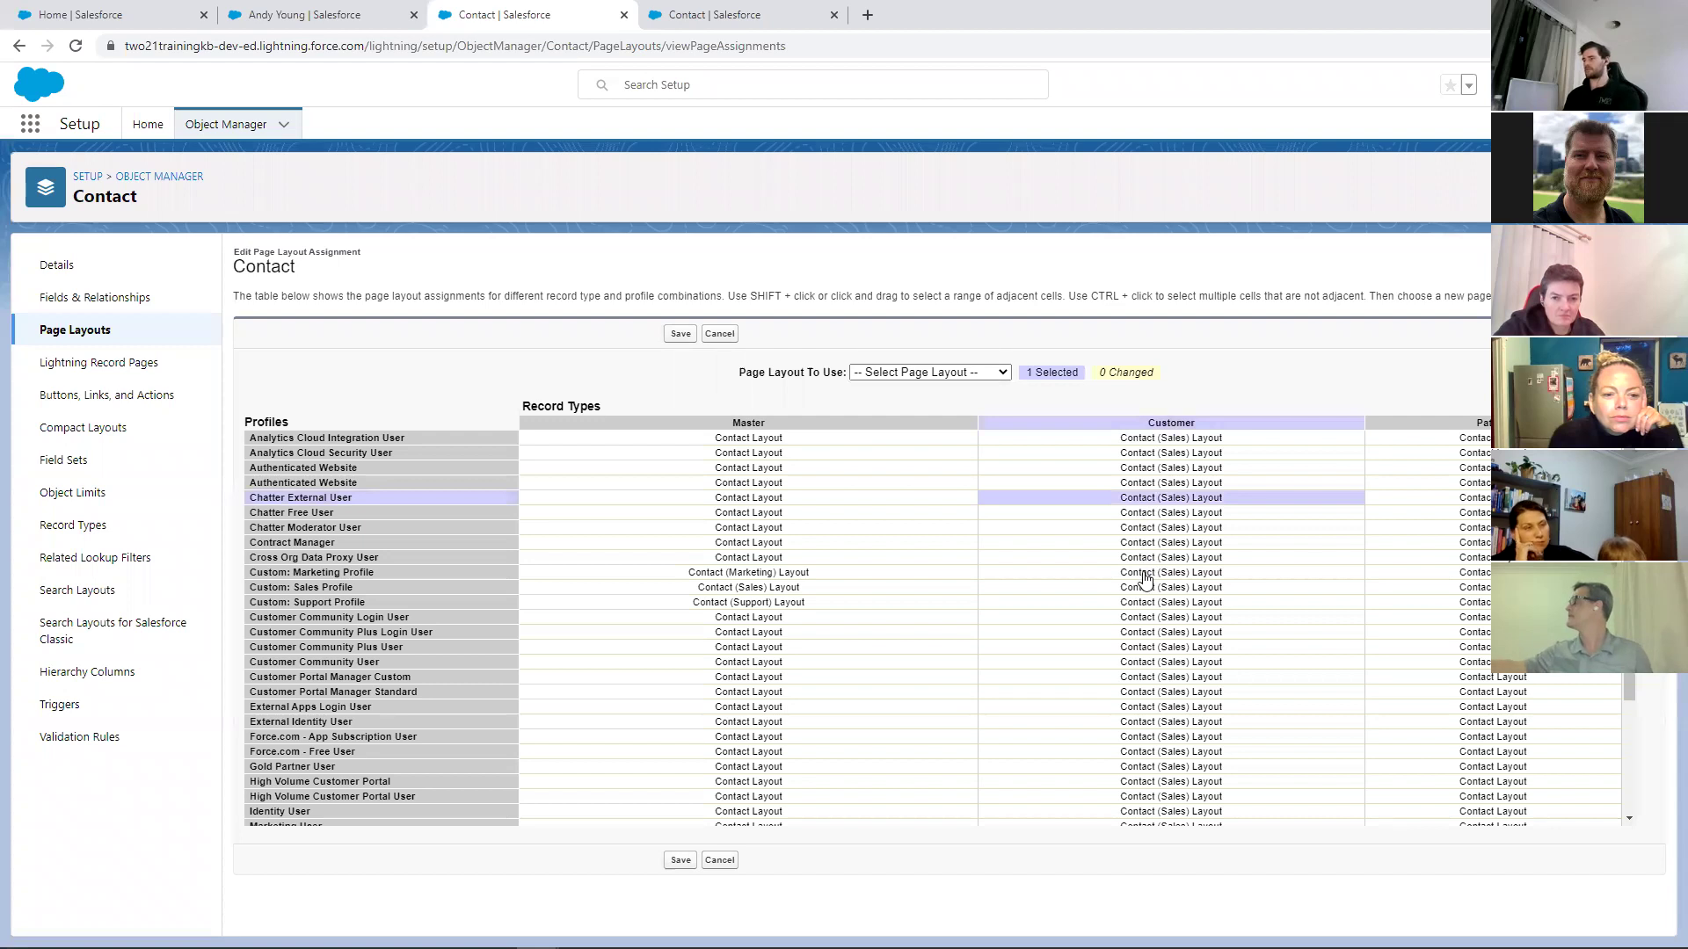
left_click(1144, 572)
left_click(1139, 483, "ctrl")
left_click(1149, 527, "ctrl")
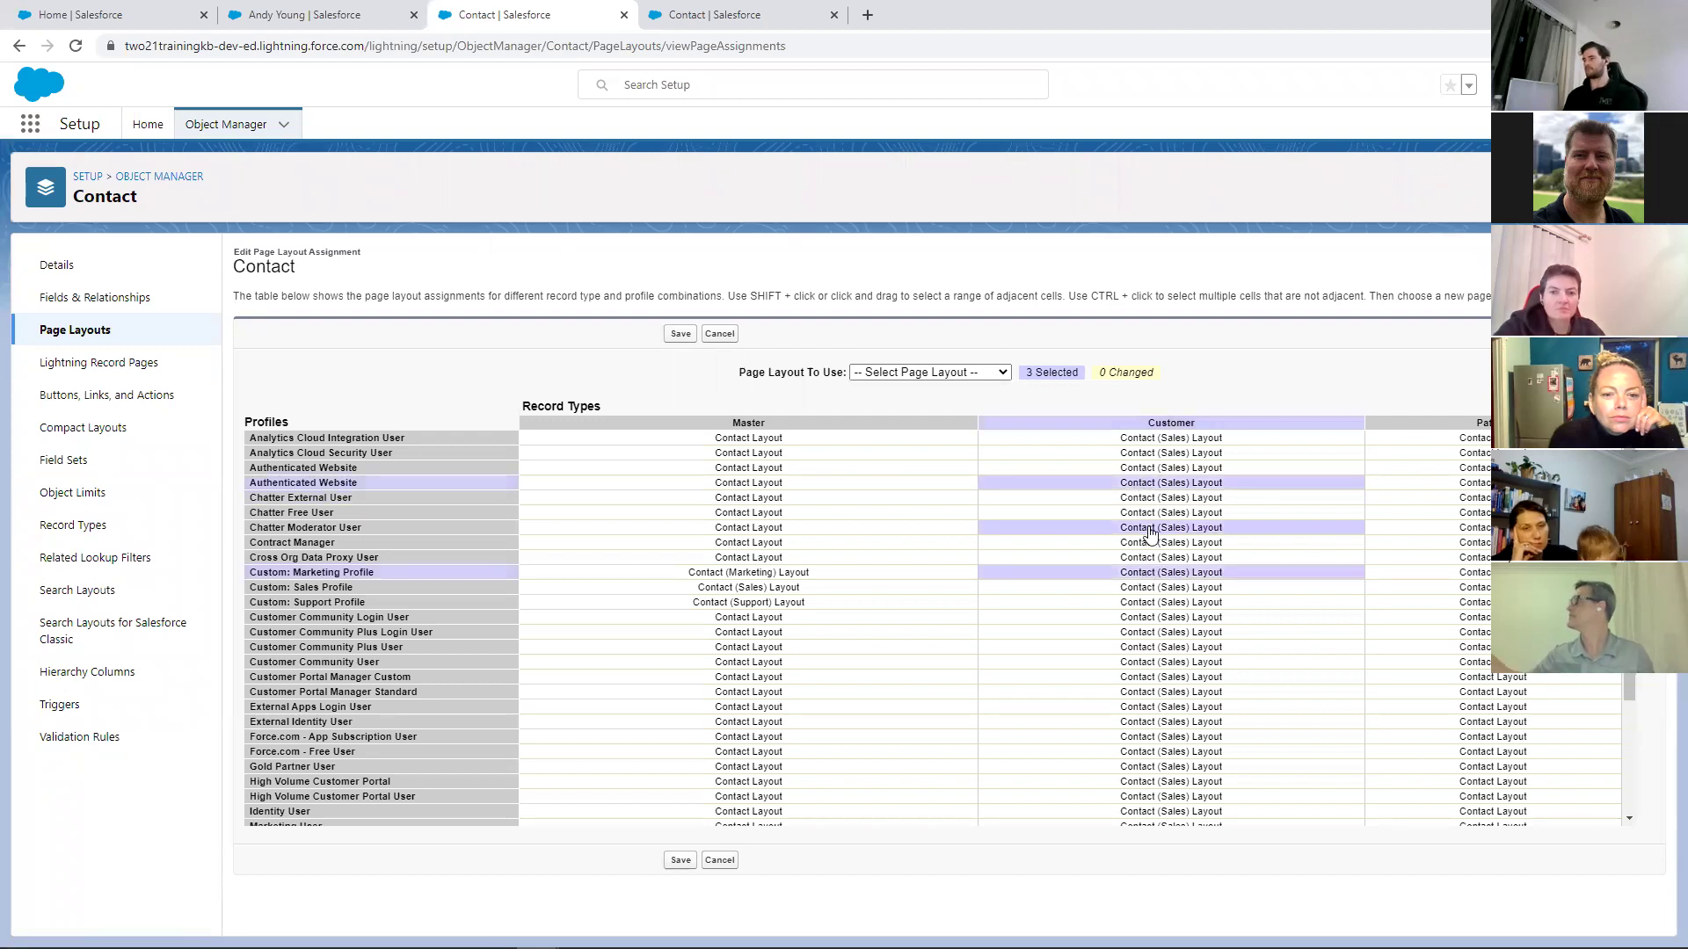
left_click(1144, 662, "ctrl")
left_click(1148, 751, "ctrl")
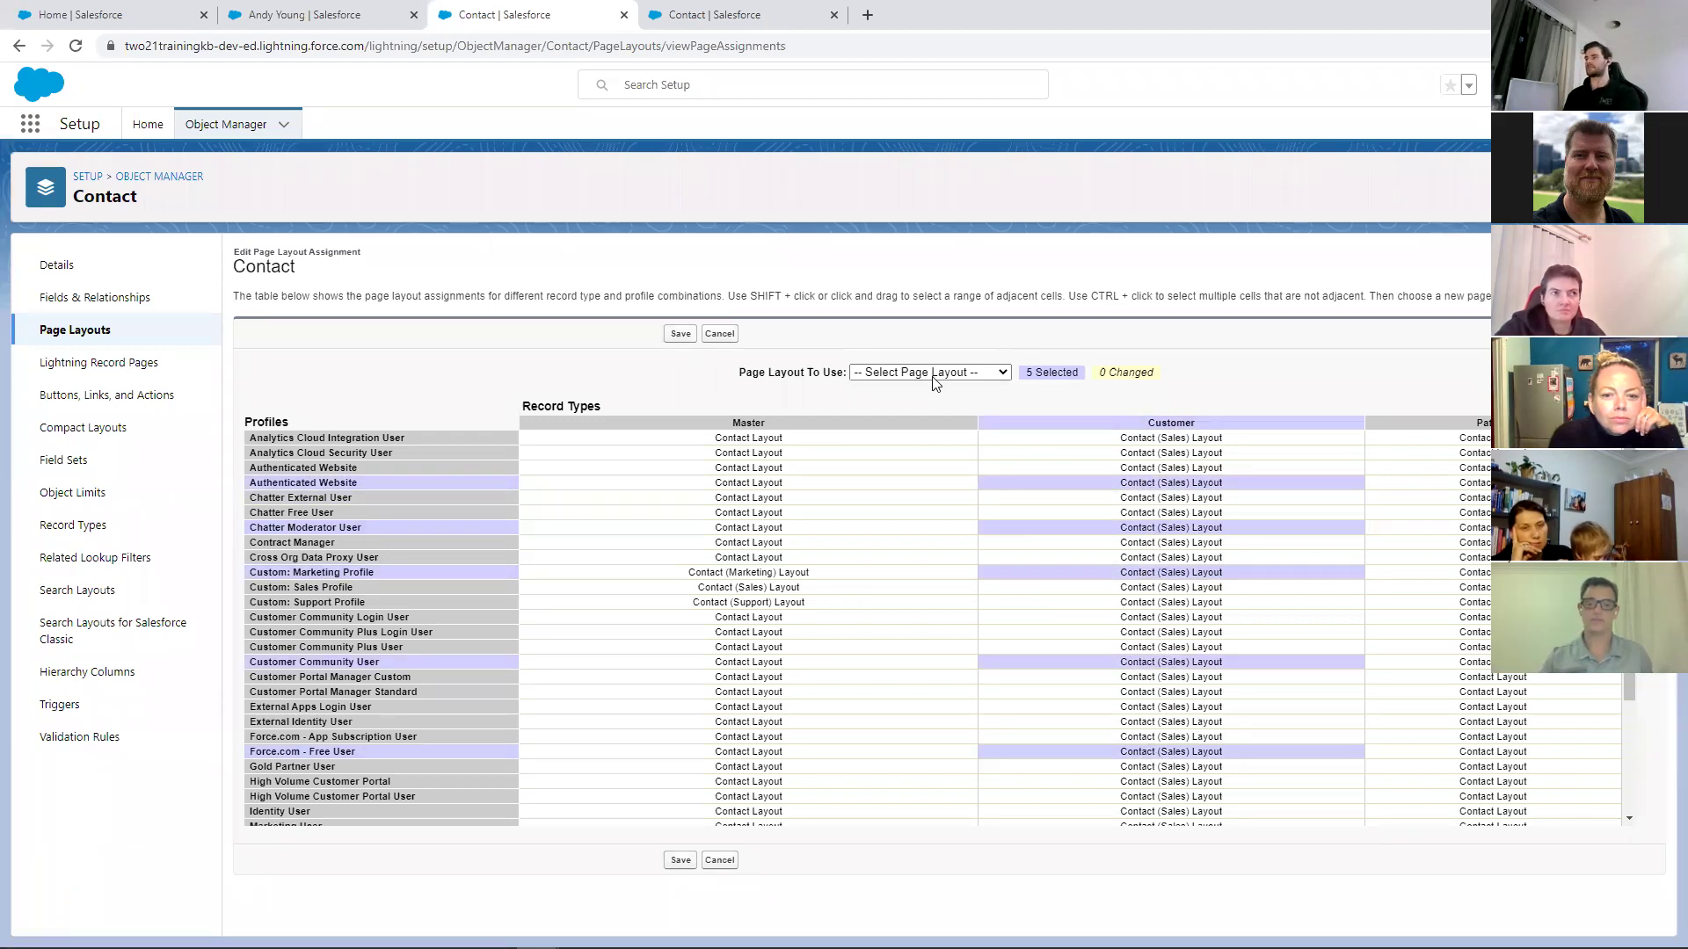
left_click(932, 374)
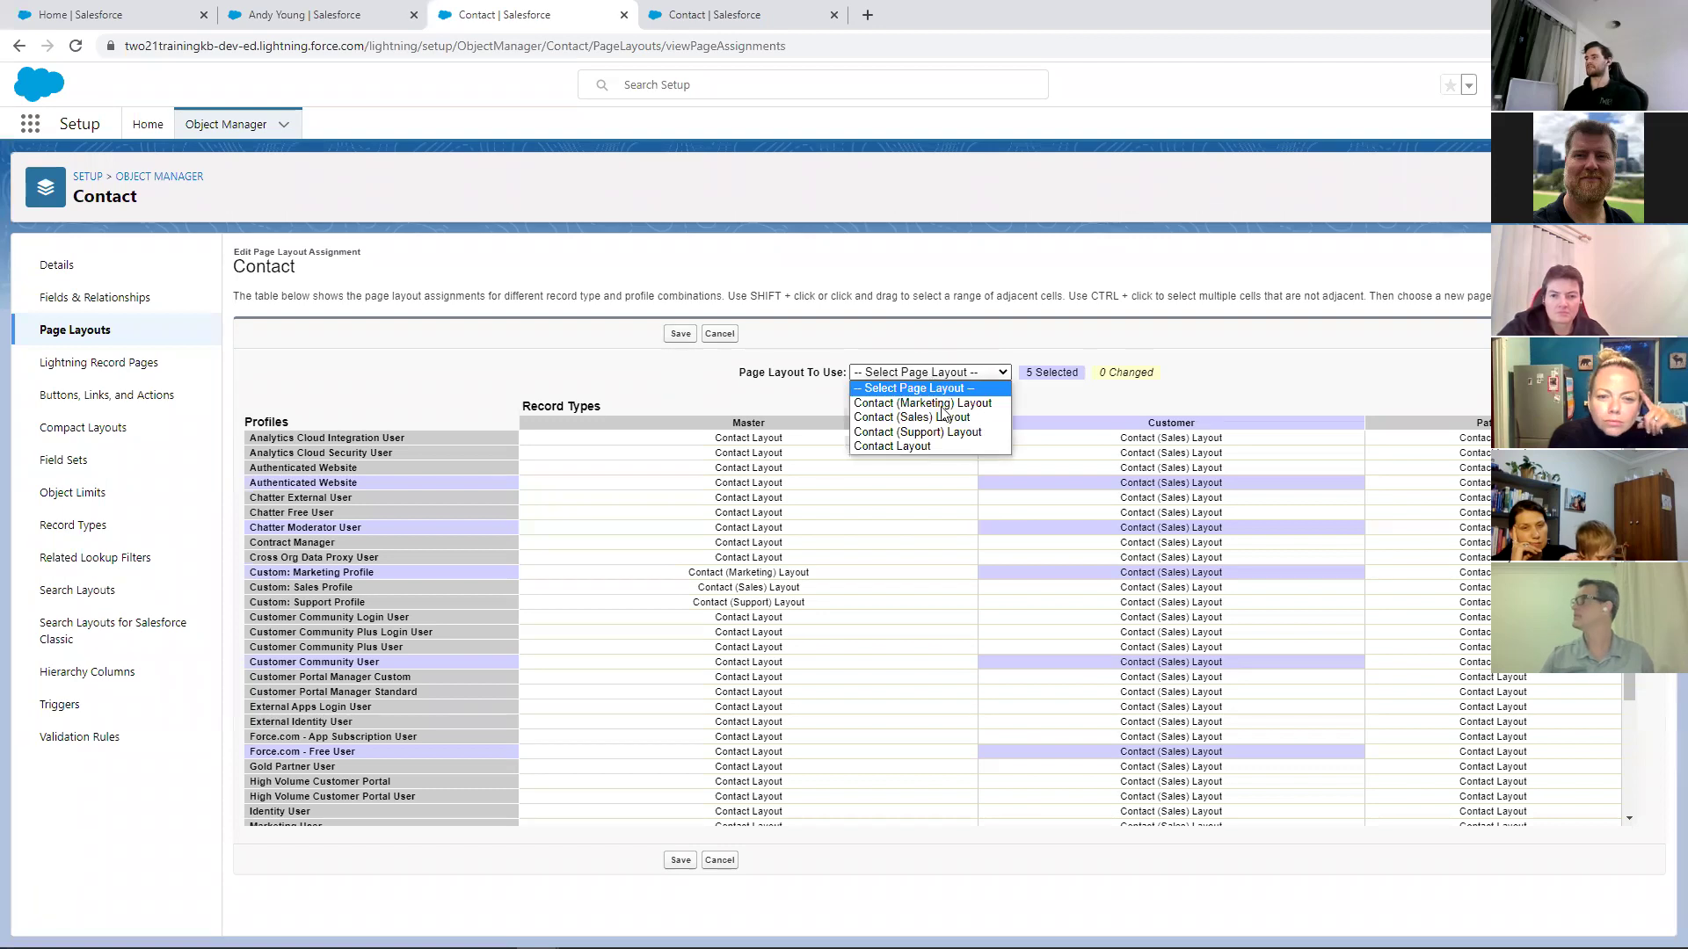
left_click(906, 446)
Assign Contact (Marketing) Layout to Patient for the profiles from Custom: Sales Profile through Customer Community User, and save the assignments
left_click(1504, 666)
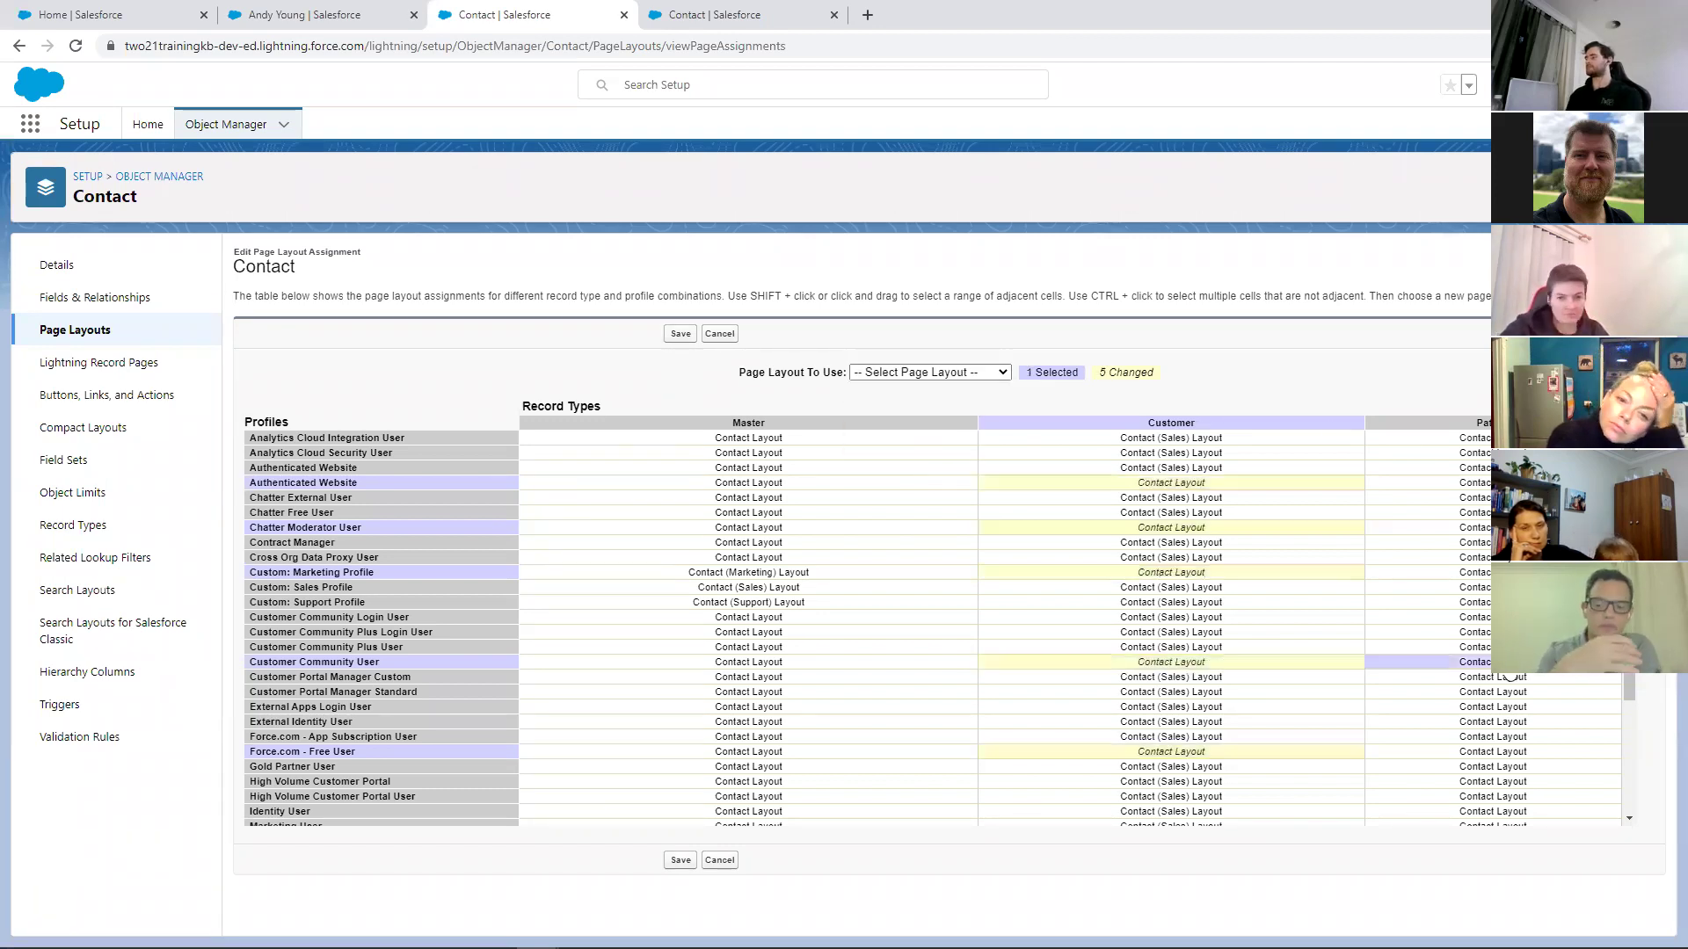
left_click(1482, 588, "shift")
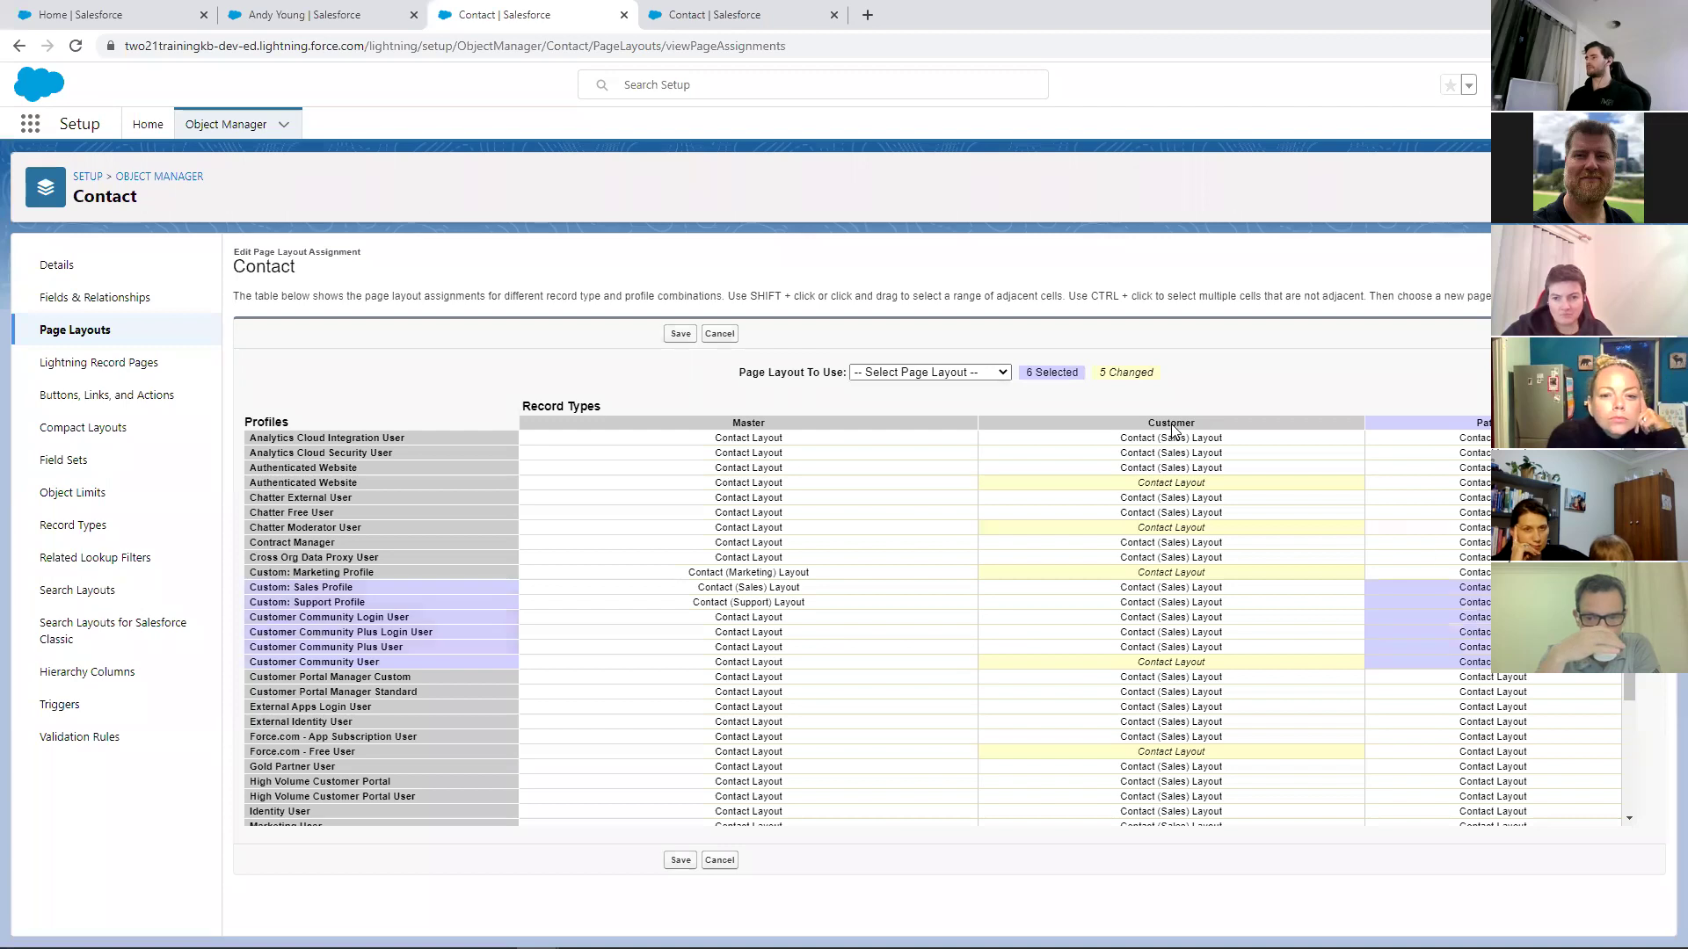
left_click(978, 374)
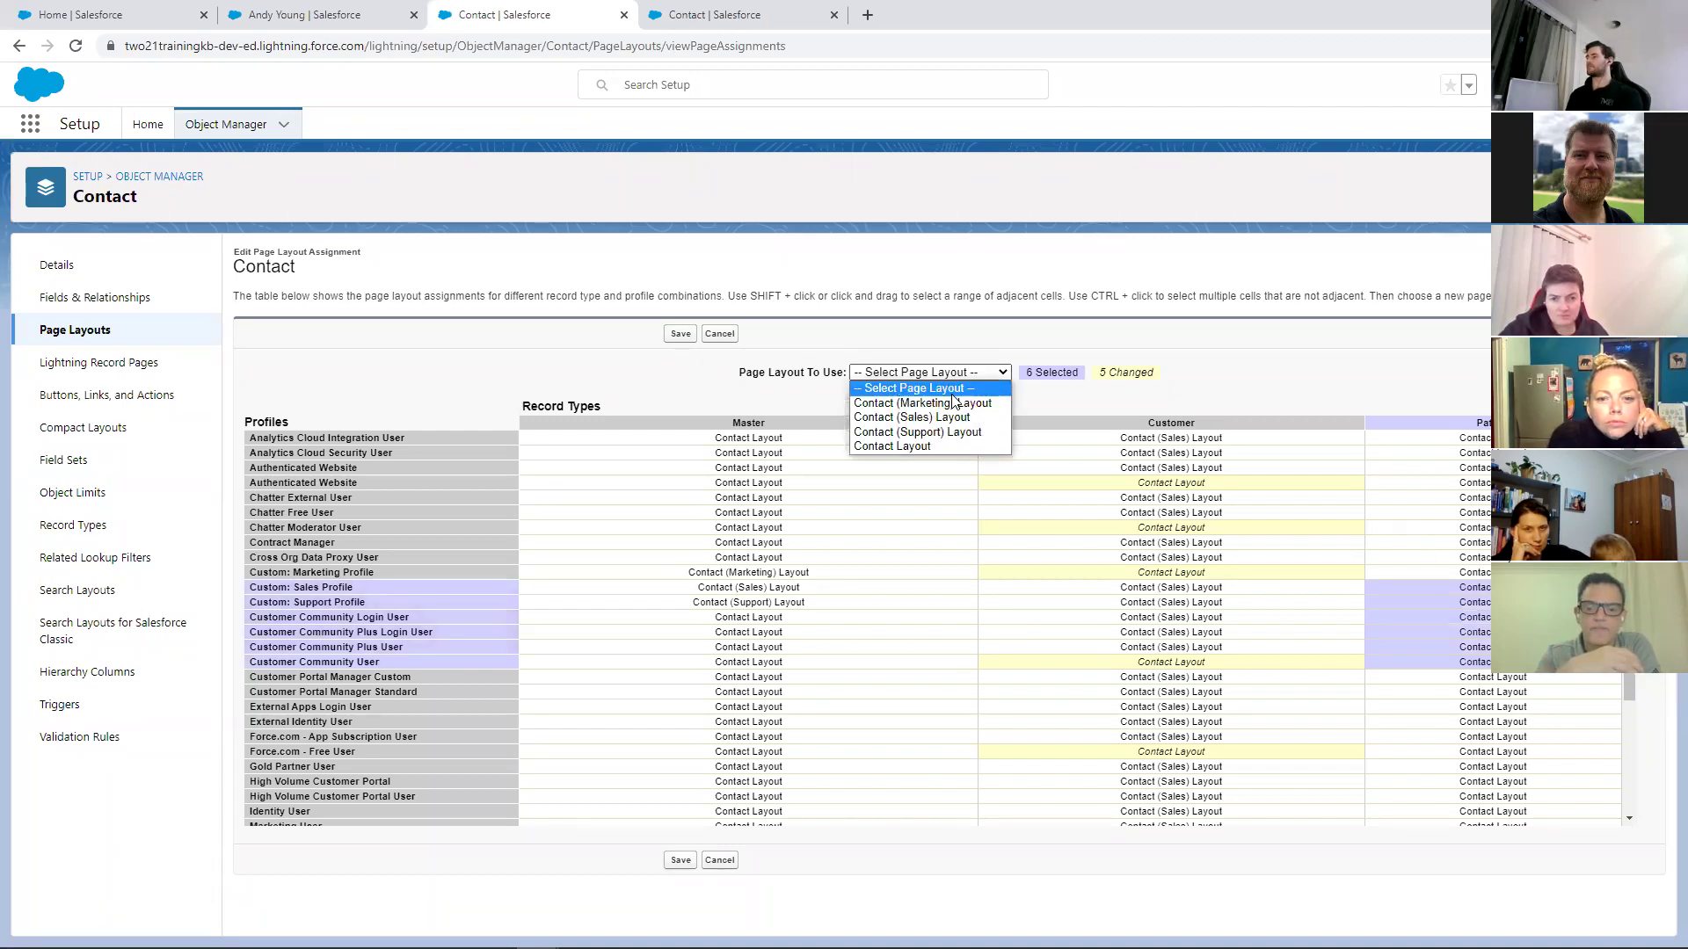
left_click(958, 392)
left_click(958, 375)
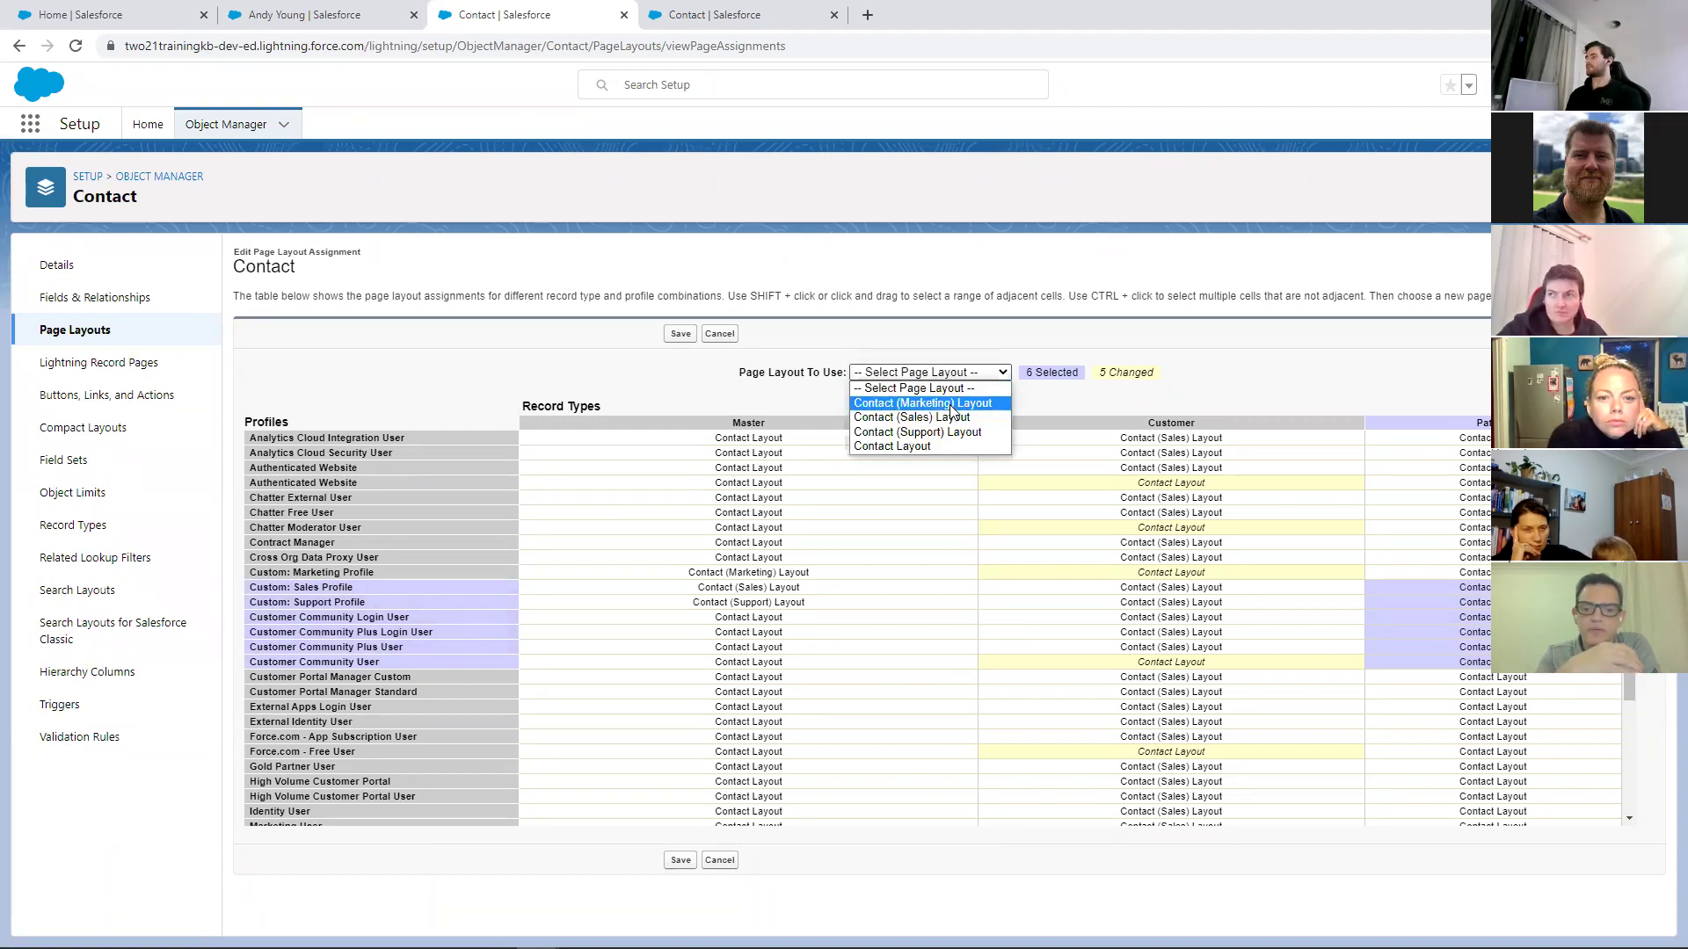
left_click(951, 404)
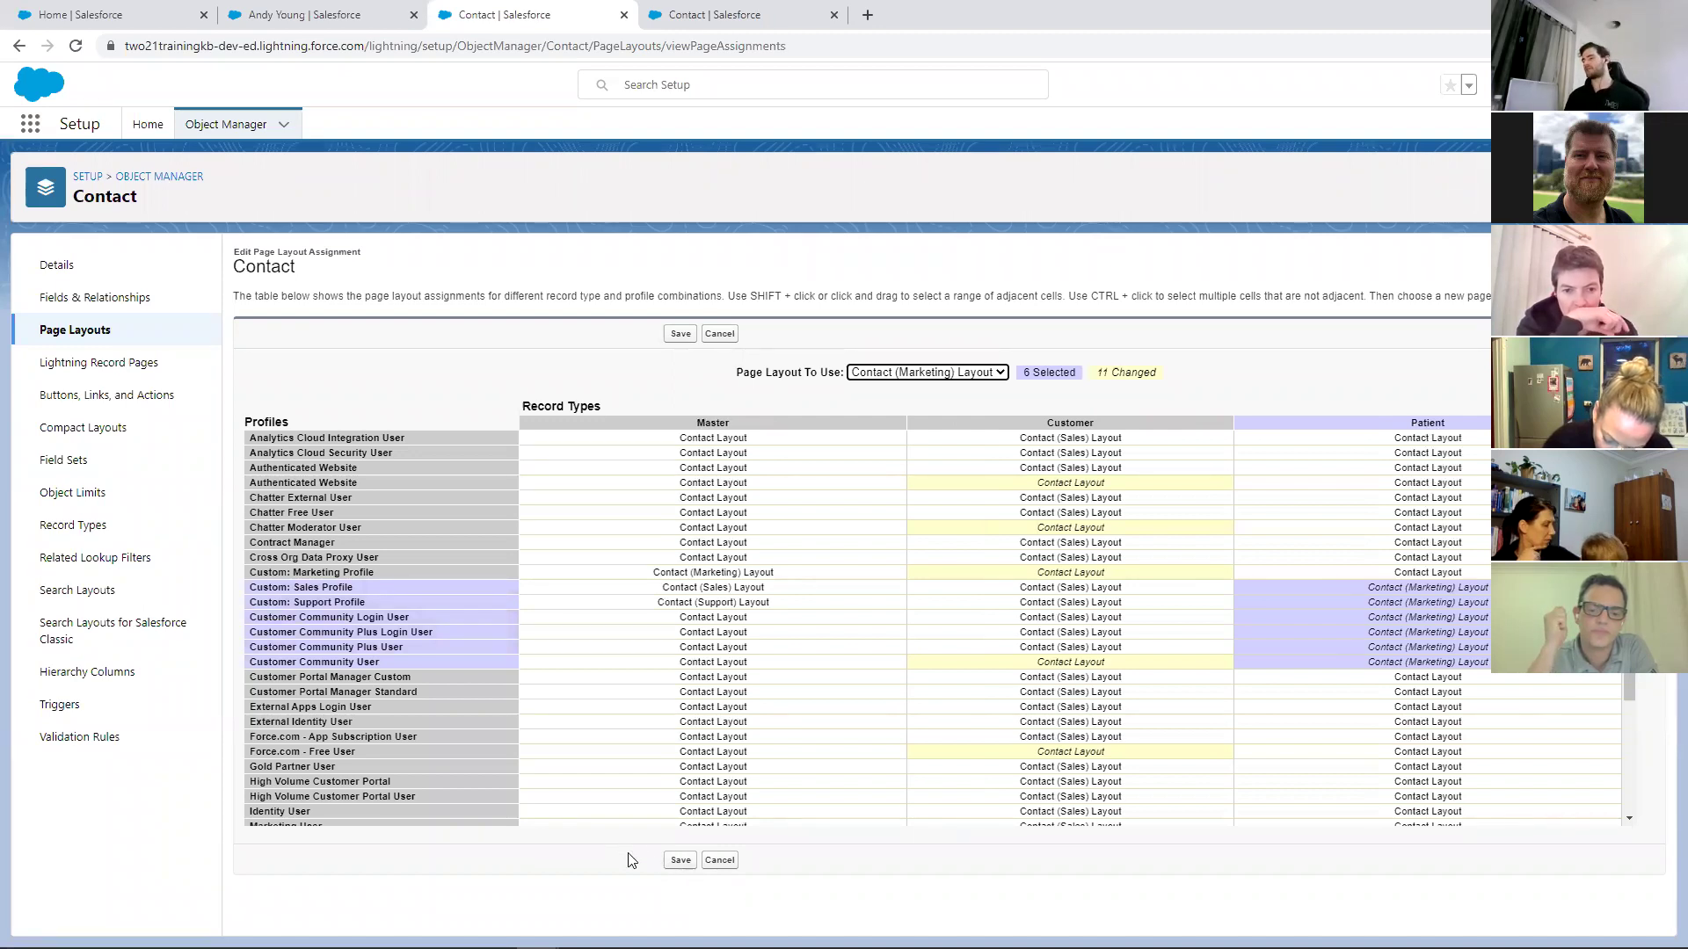
left_click(681, 862)
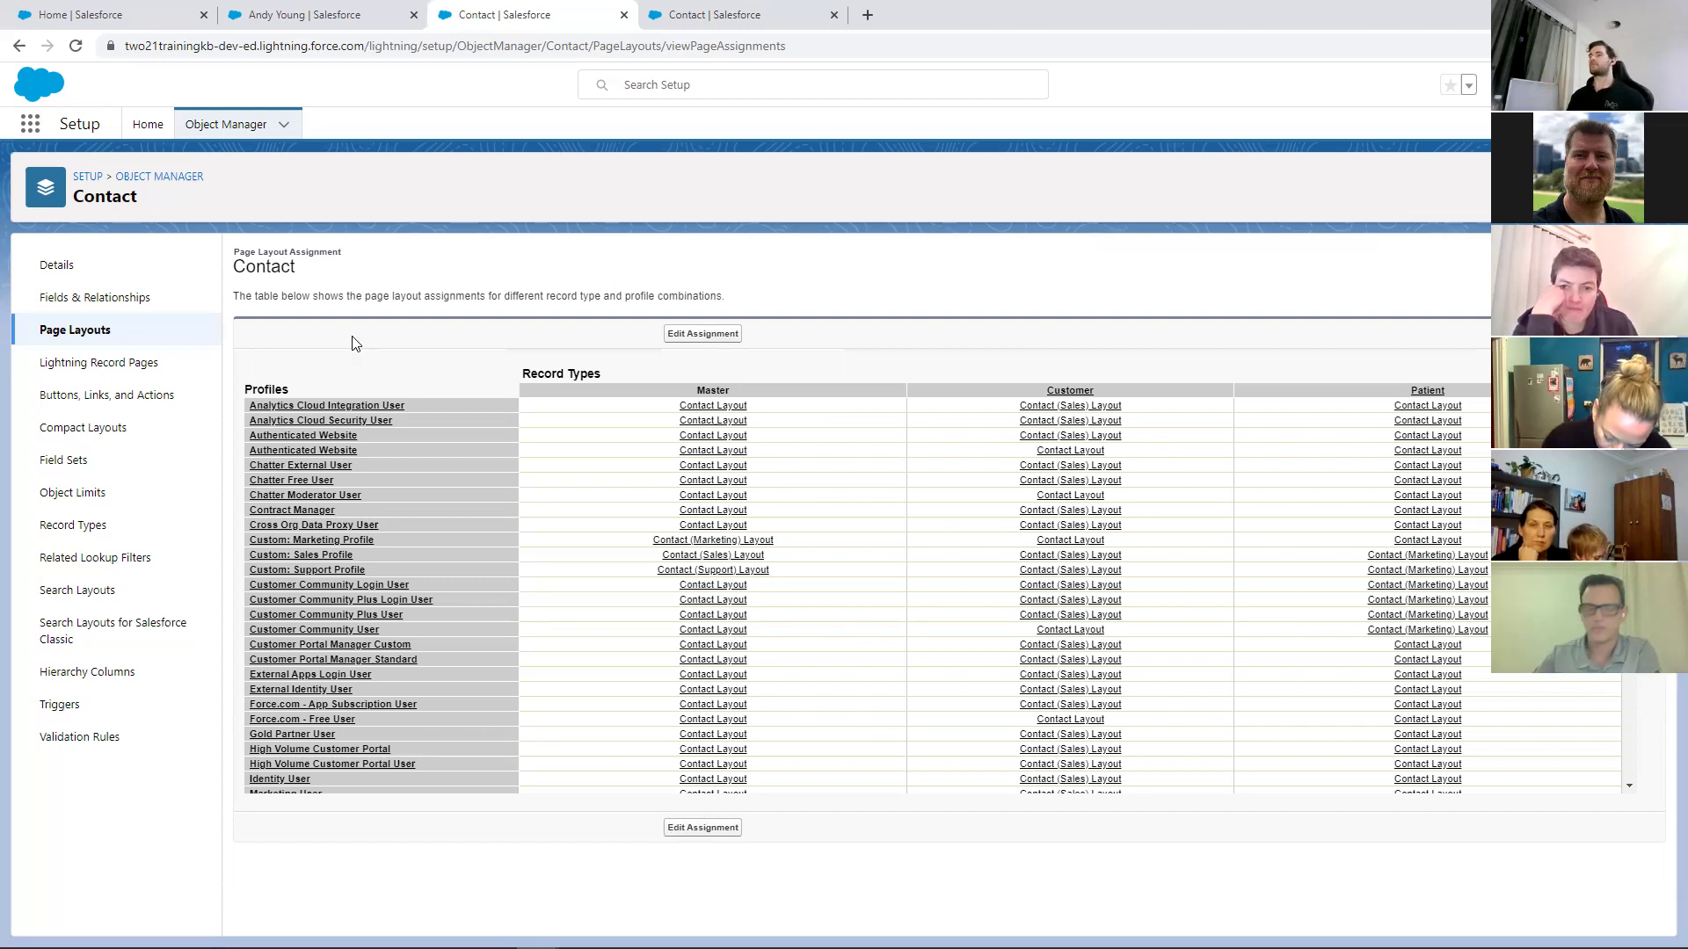
View the Contact search layouts, and run a global search for a contact's first name to examine the result columns
left_click(75, 279)
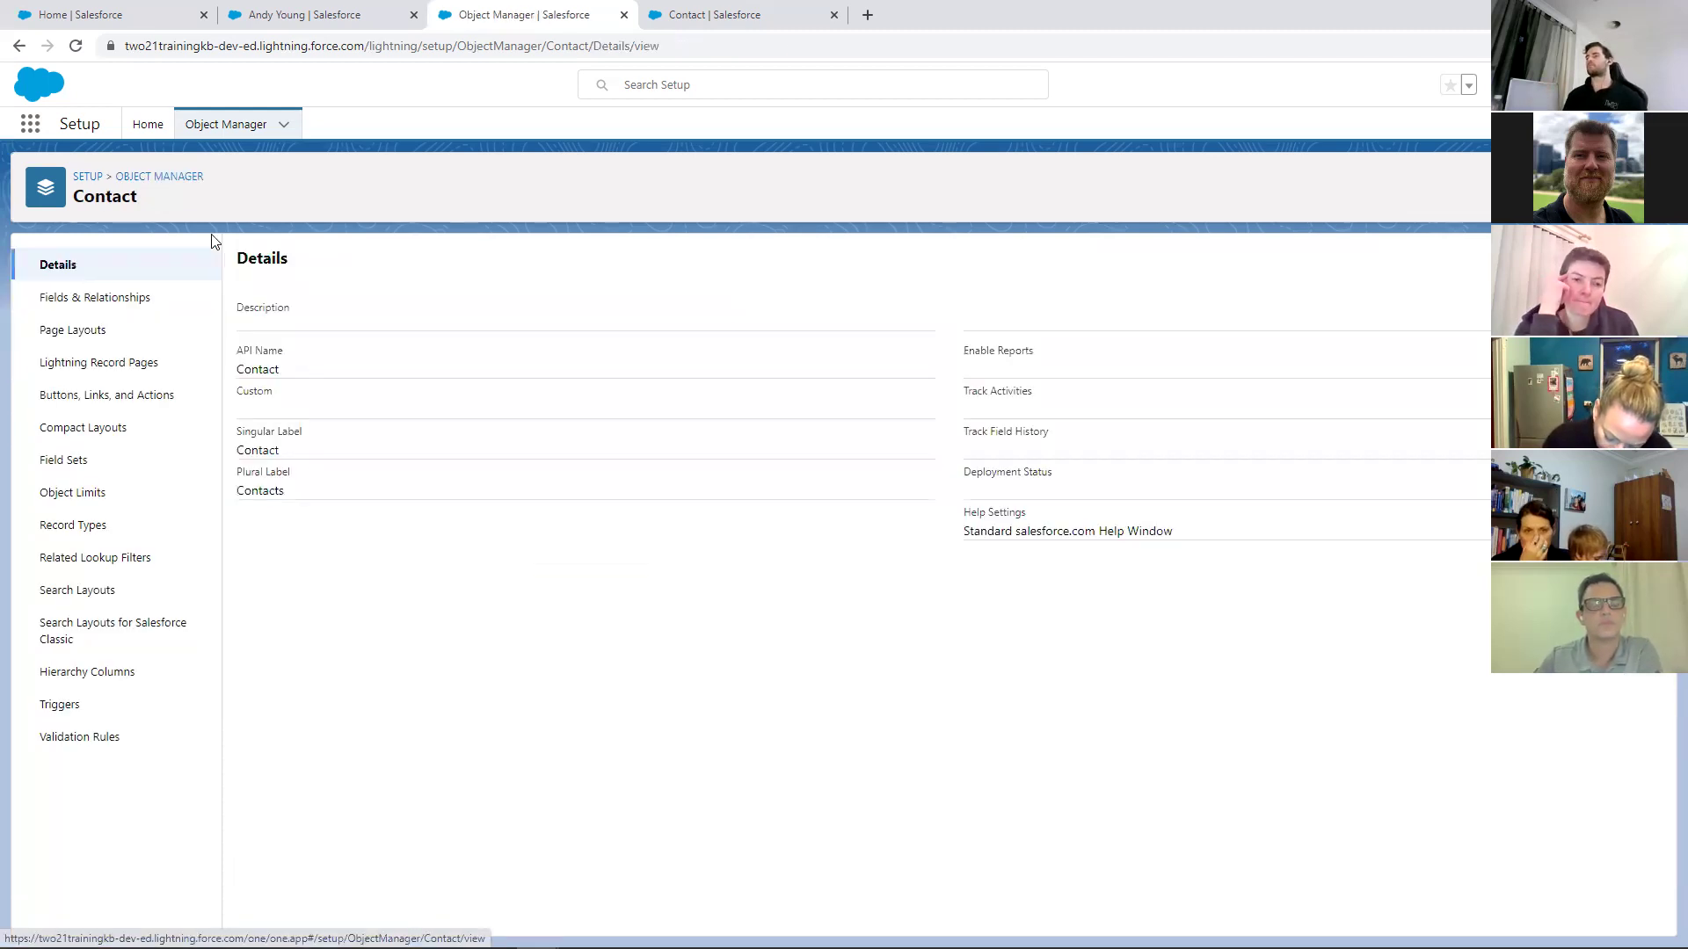
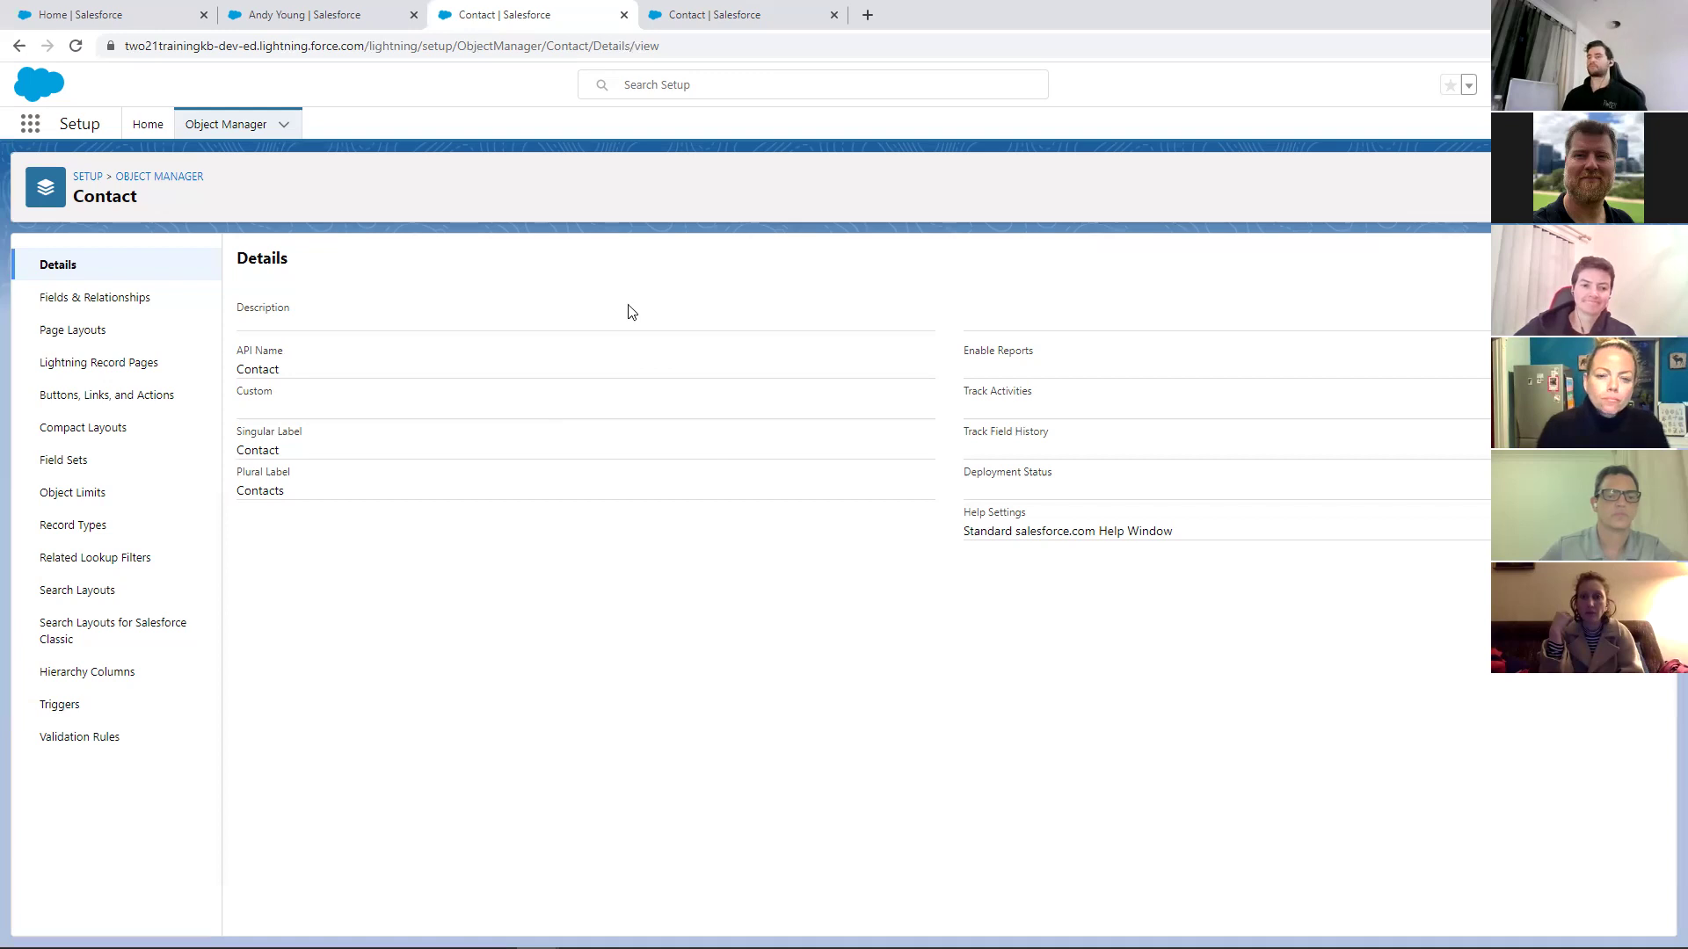
left_click(81, 595)
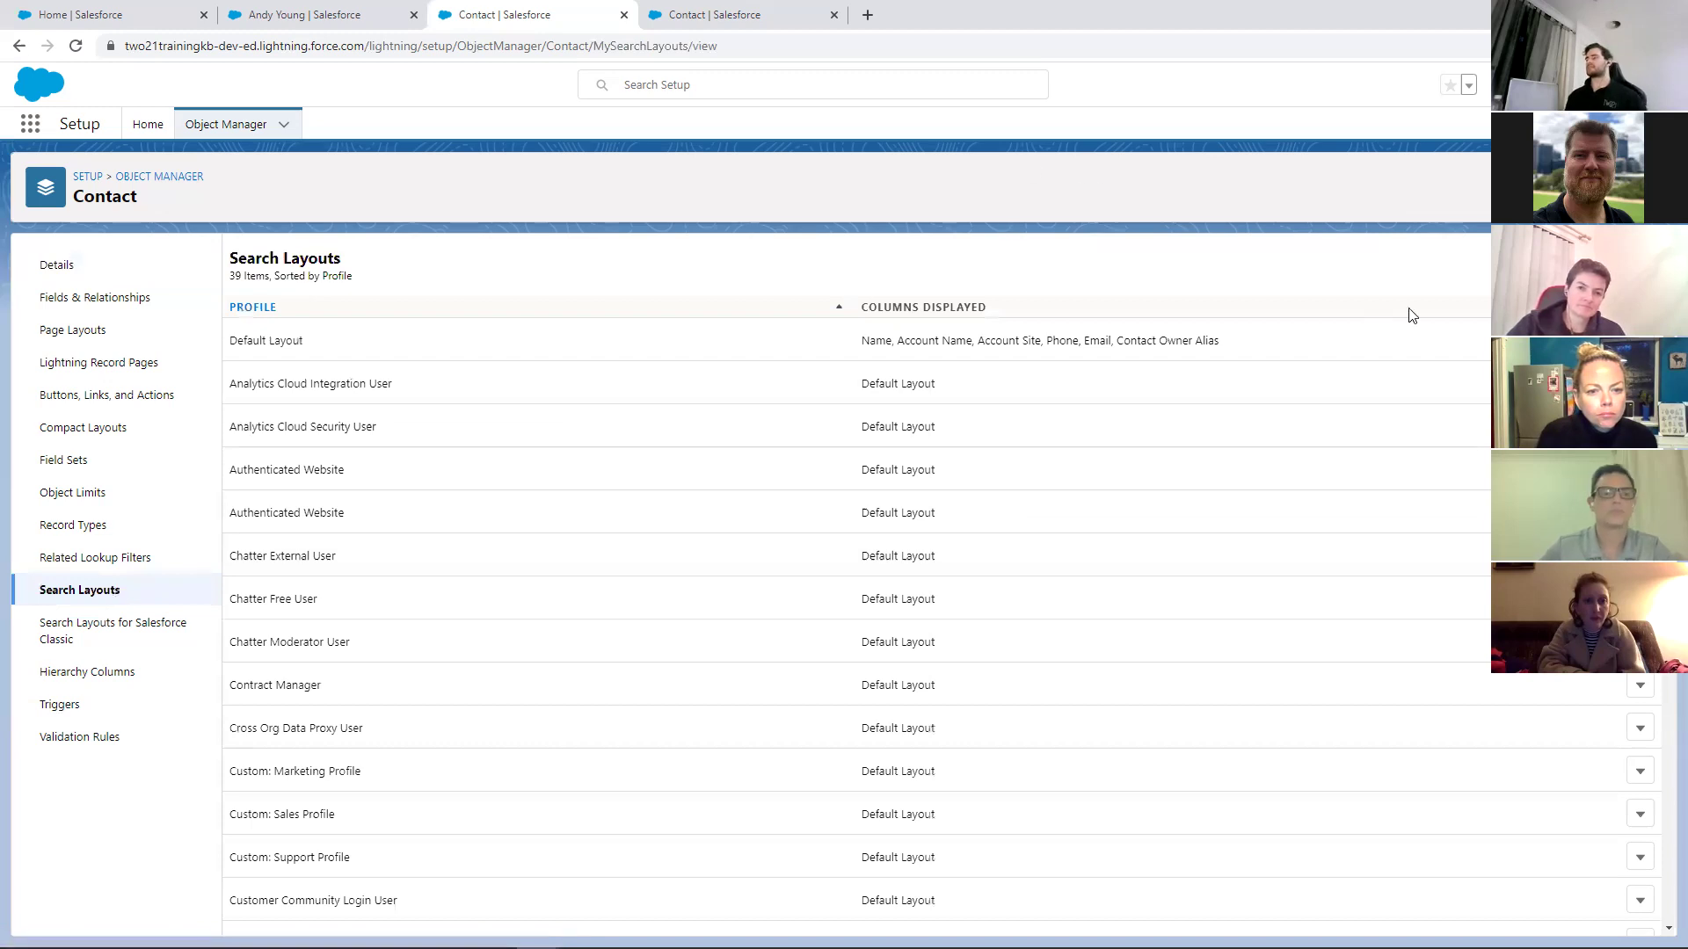
left_click(336, 14)
left_click(676, 94)
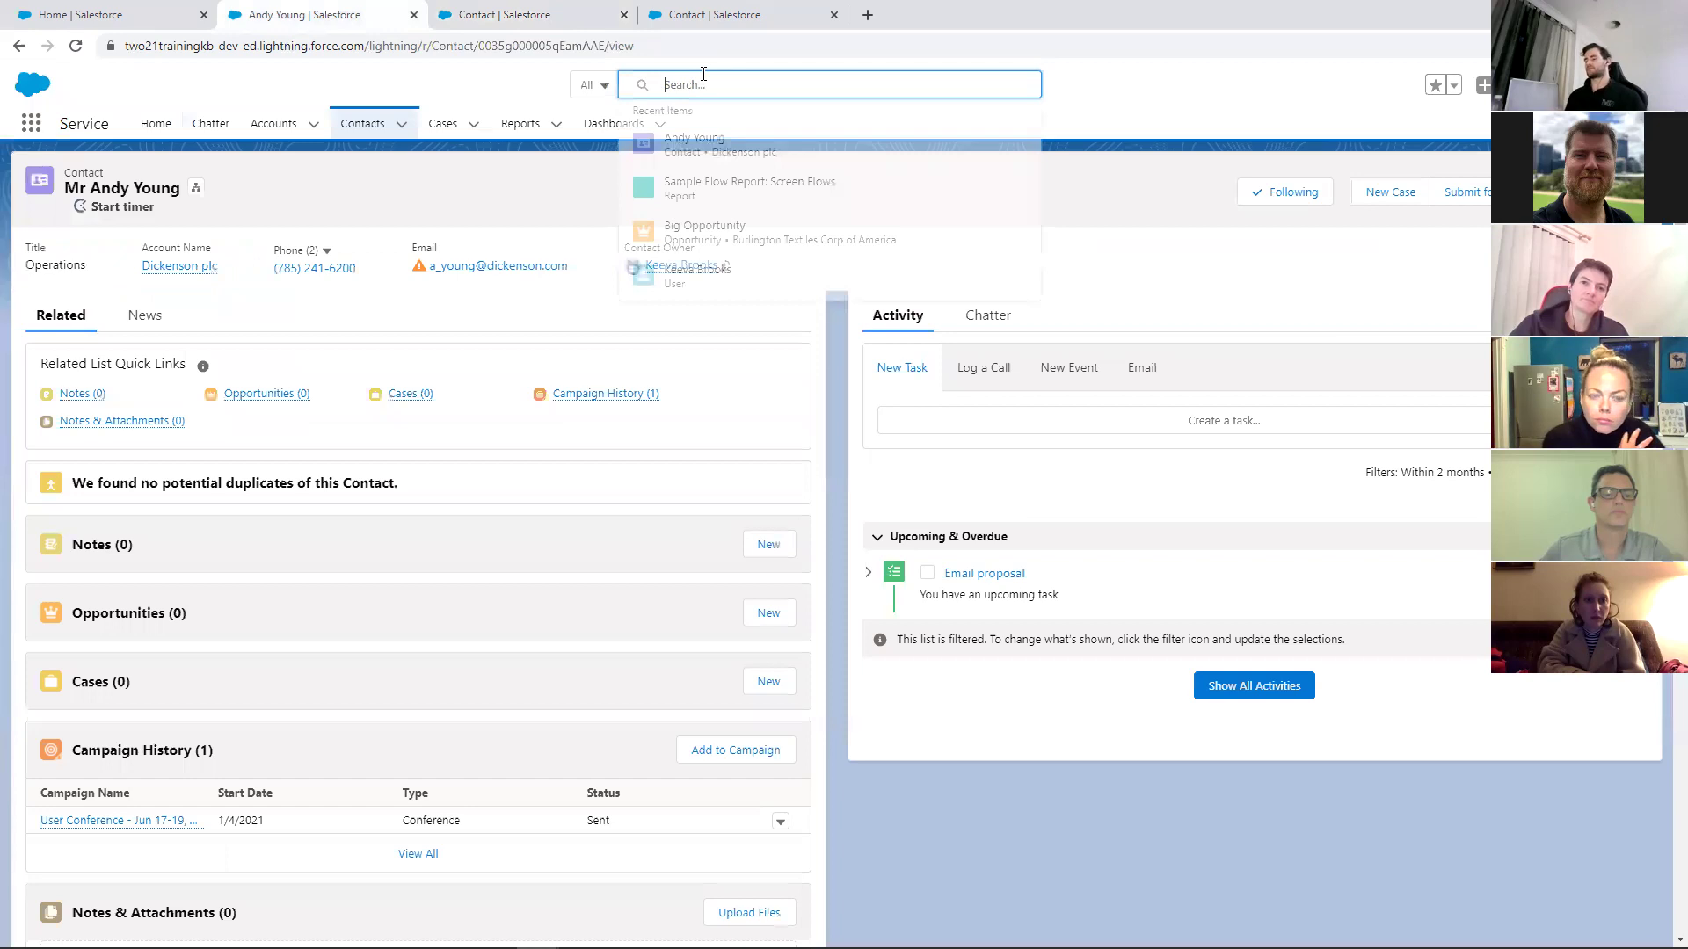
type("andy")
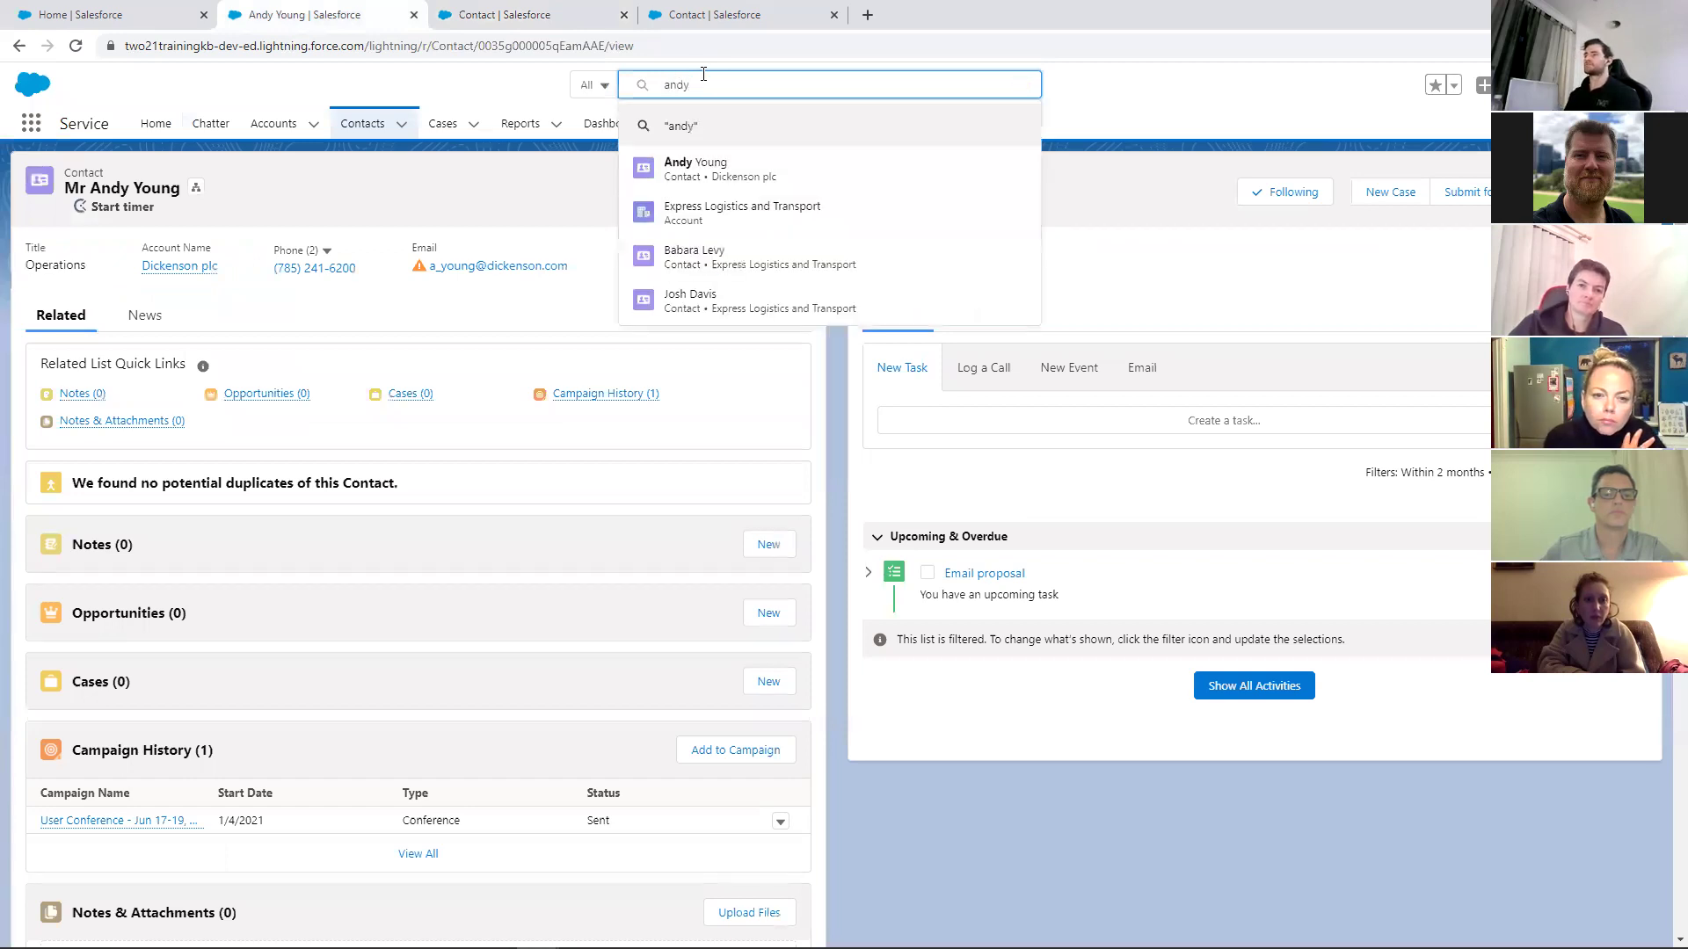
left_click(833, 113)
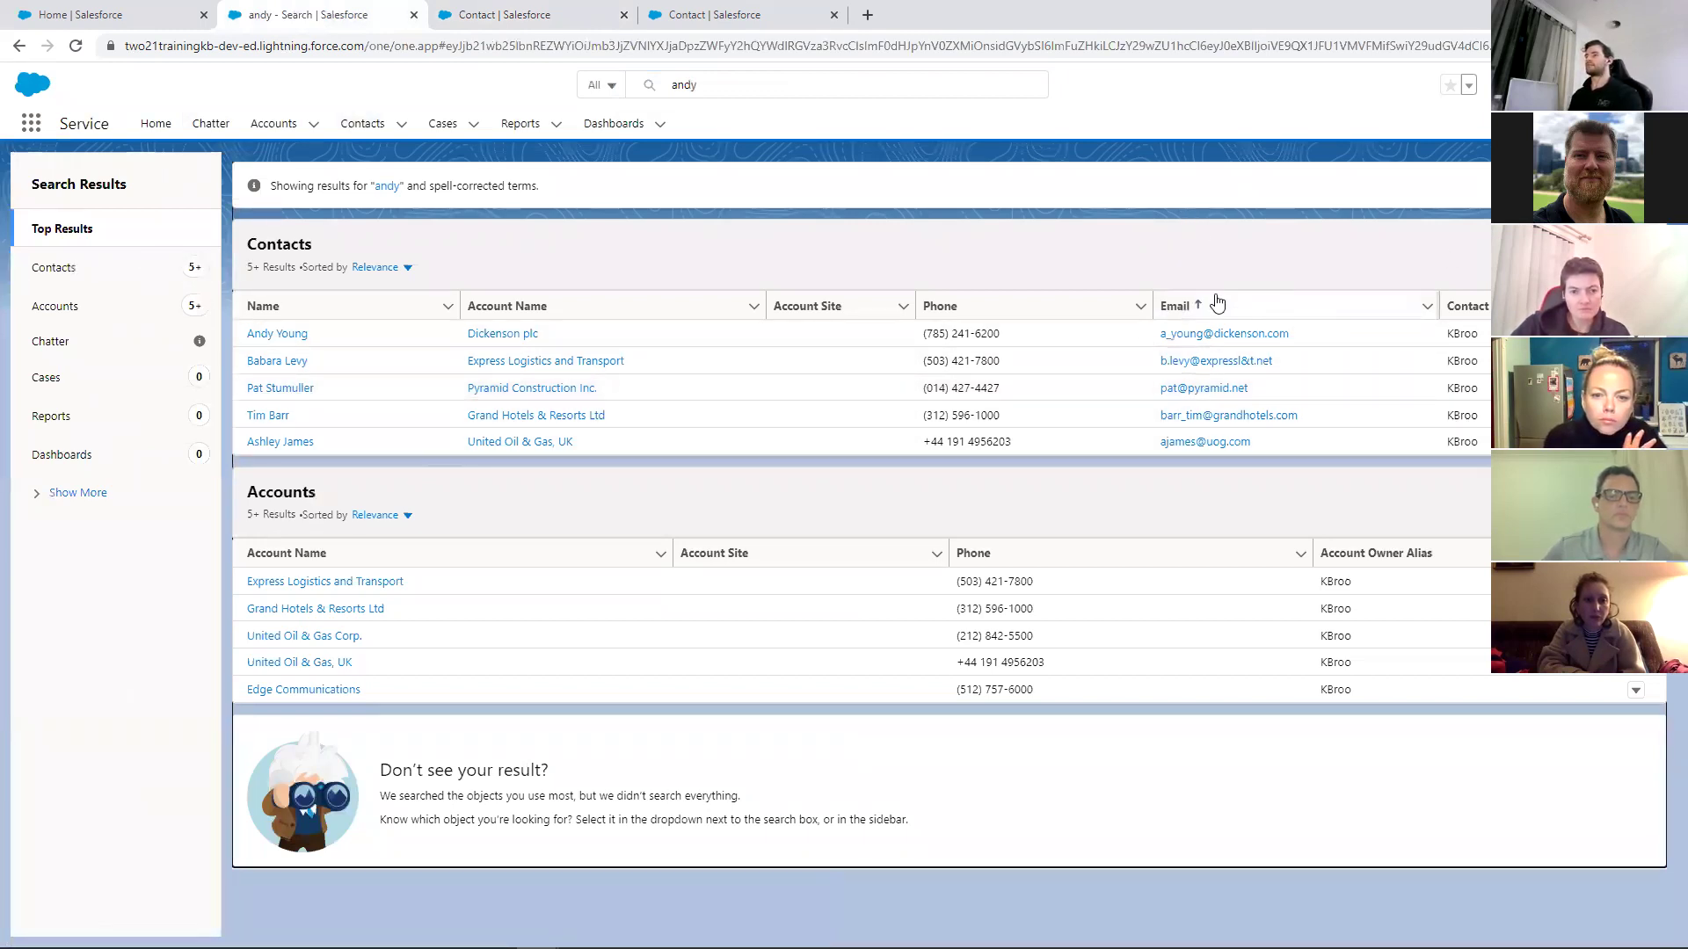
Add Mailing Street, Mailing City and Mailing State/Province to the selected fields of Contact's default search layout
left_click(581, 16)
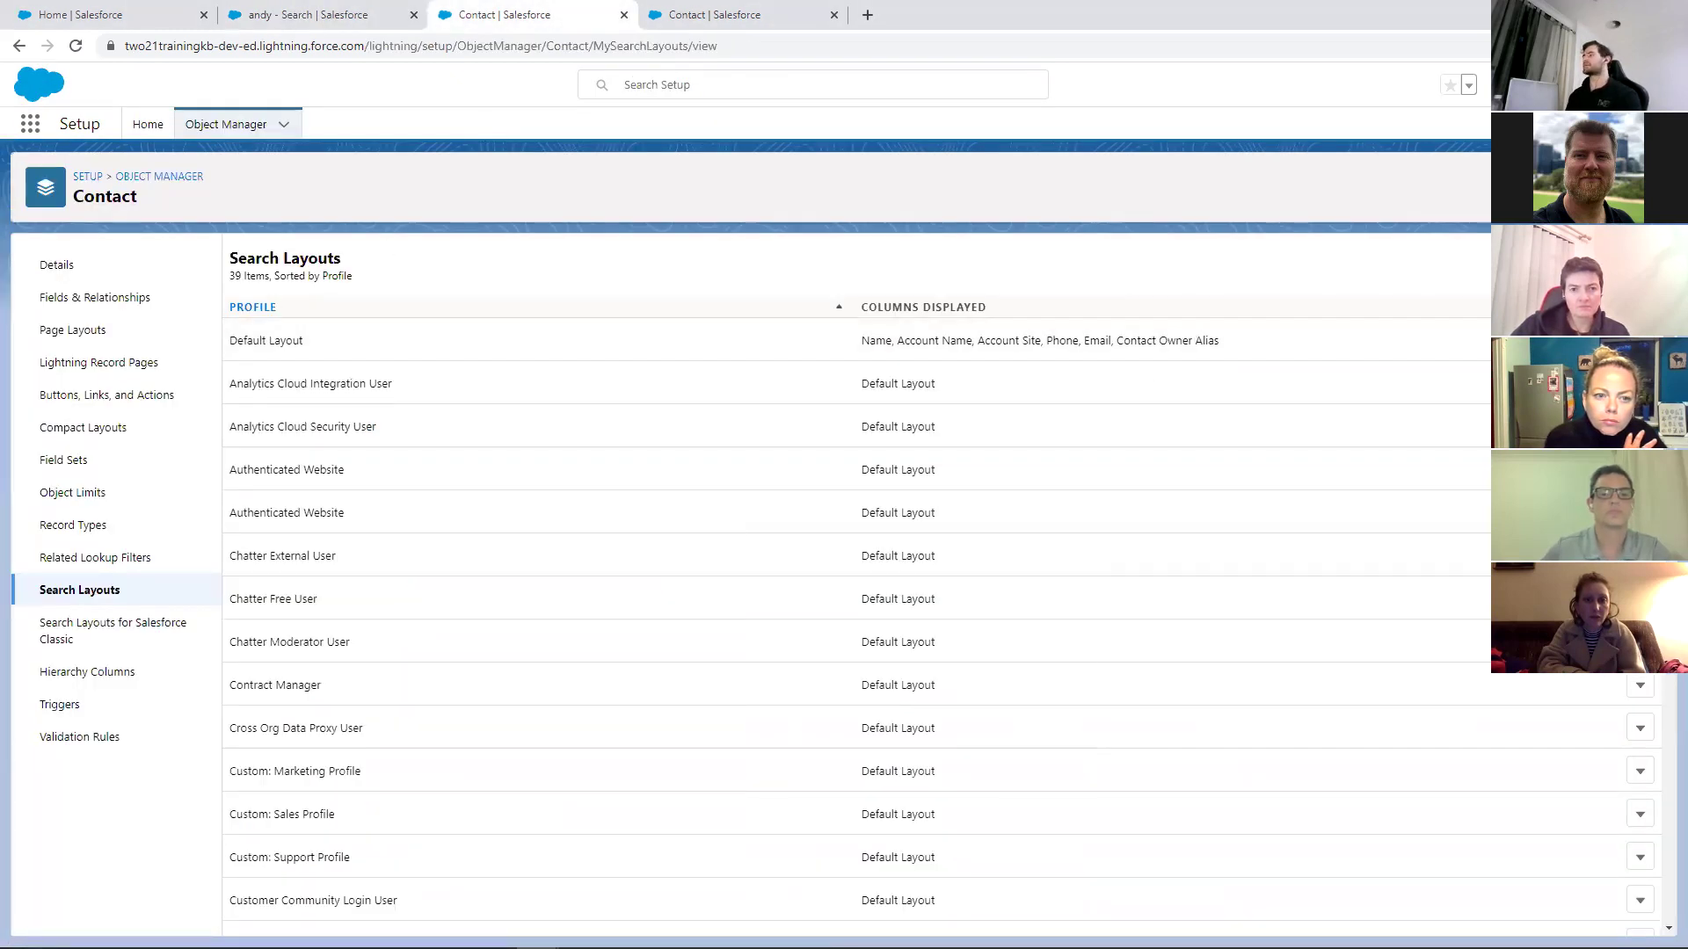
left_click(1615, 375)
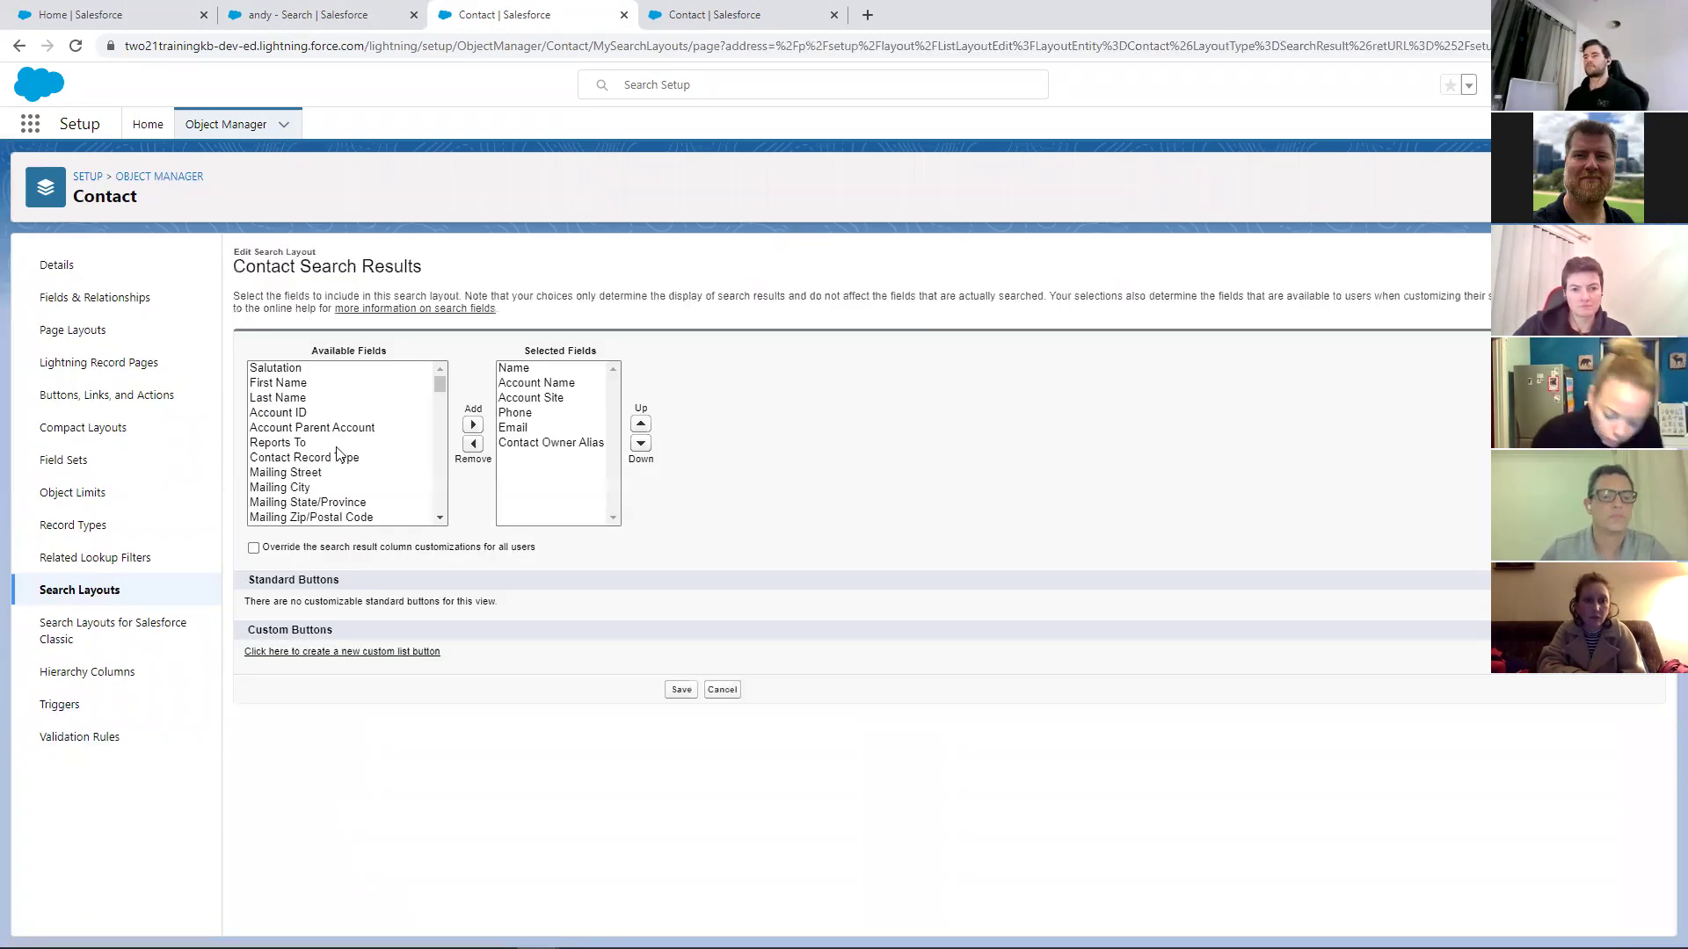
left_click_drag(304, 472, 407, 453)
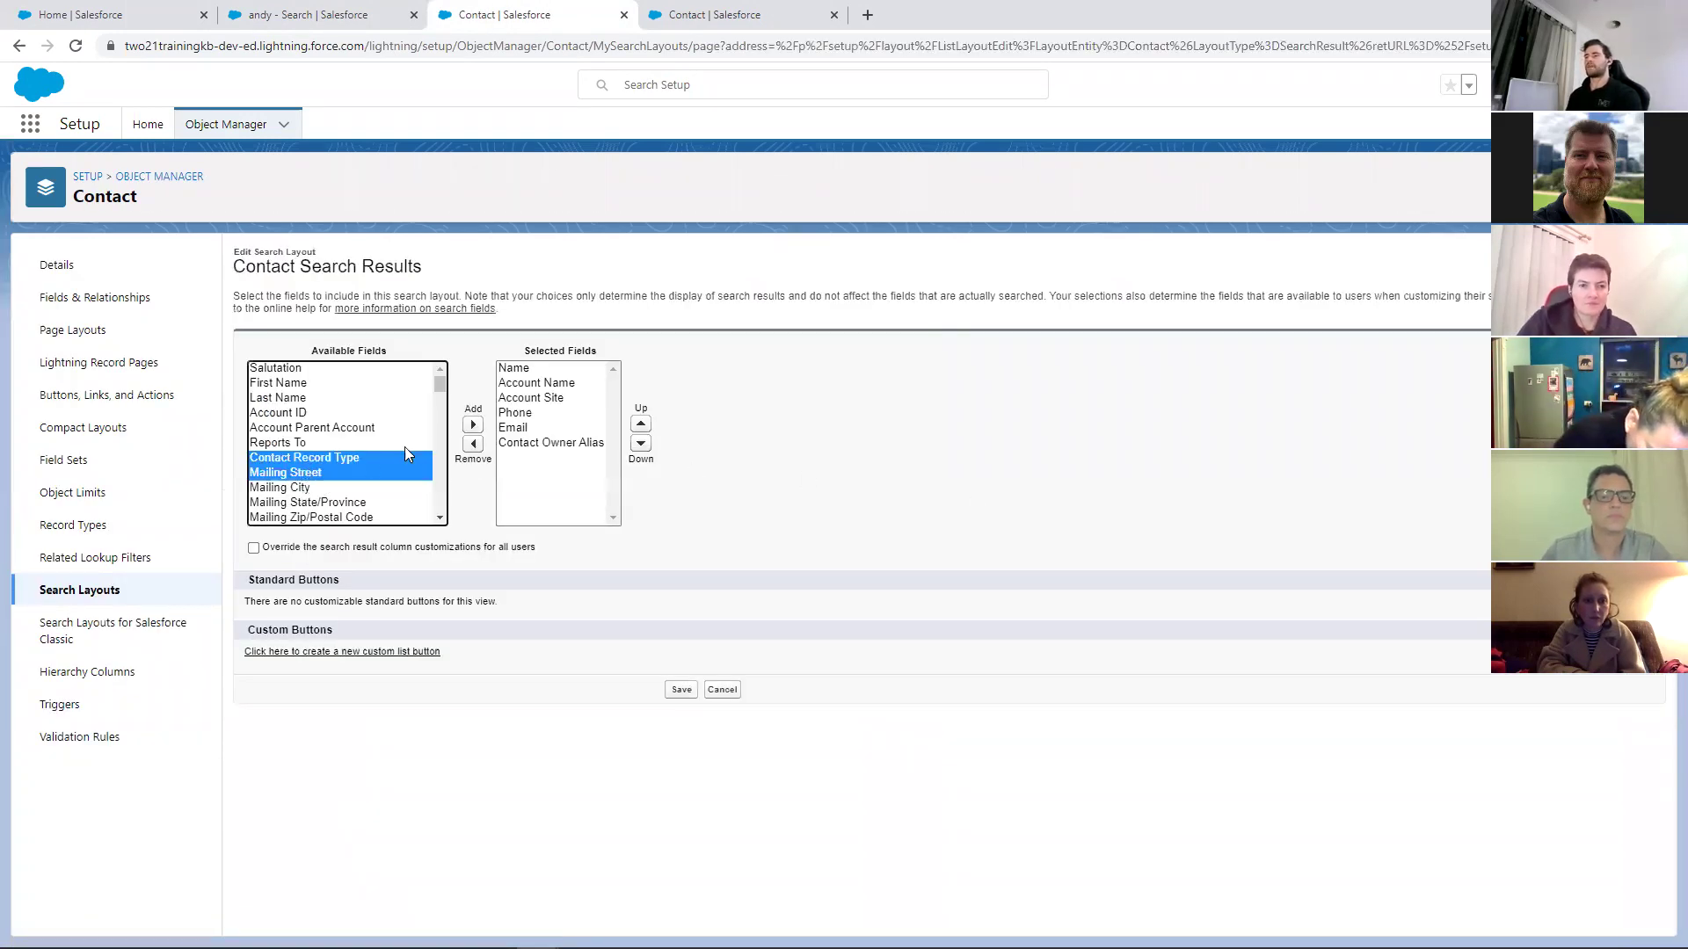
left_click(333, 466)
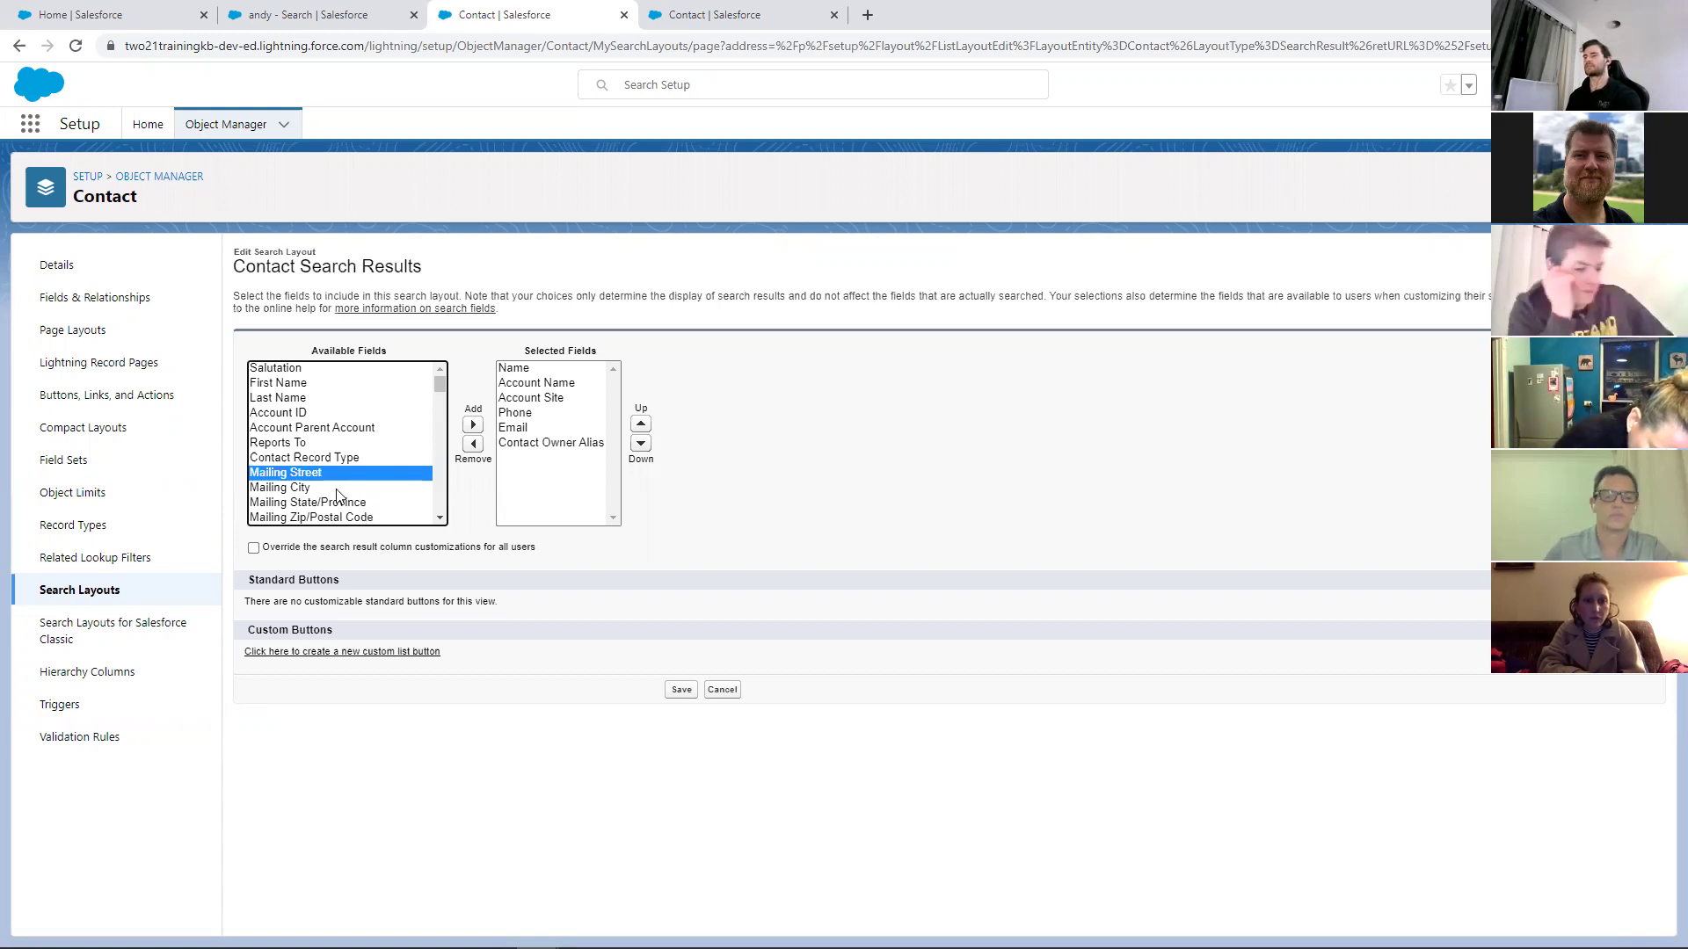
left_click(341, 491, "shift")
left_click(343, 501, "shift")
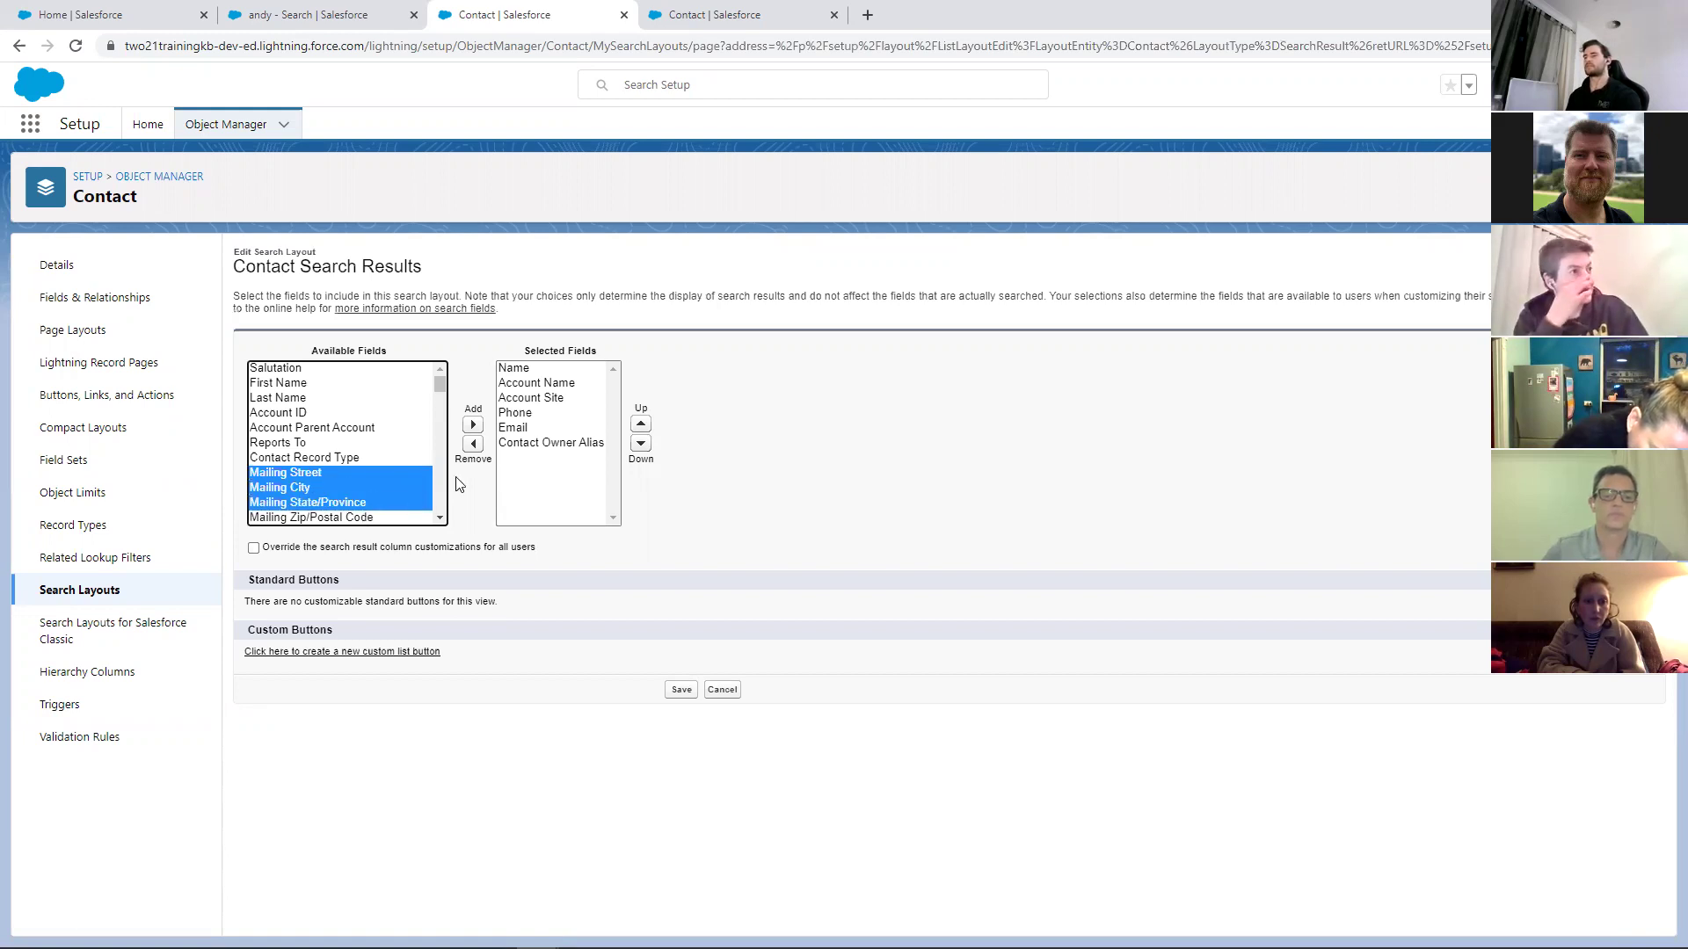
left_click(472, 424)
Select Account Site among the selected fields of the Contact search results layout
left_click(546, 387)
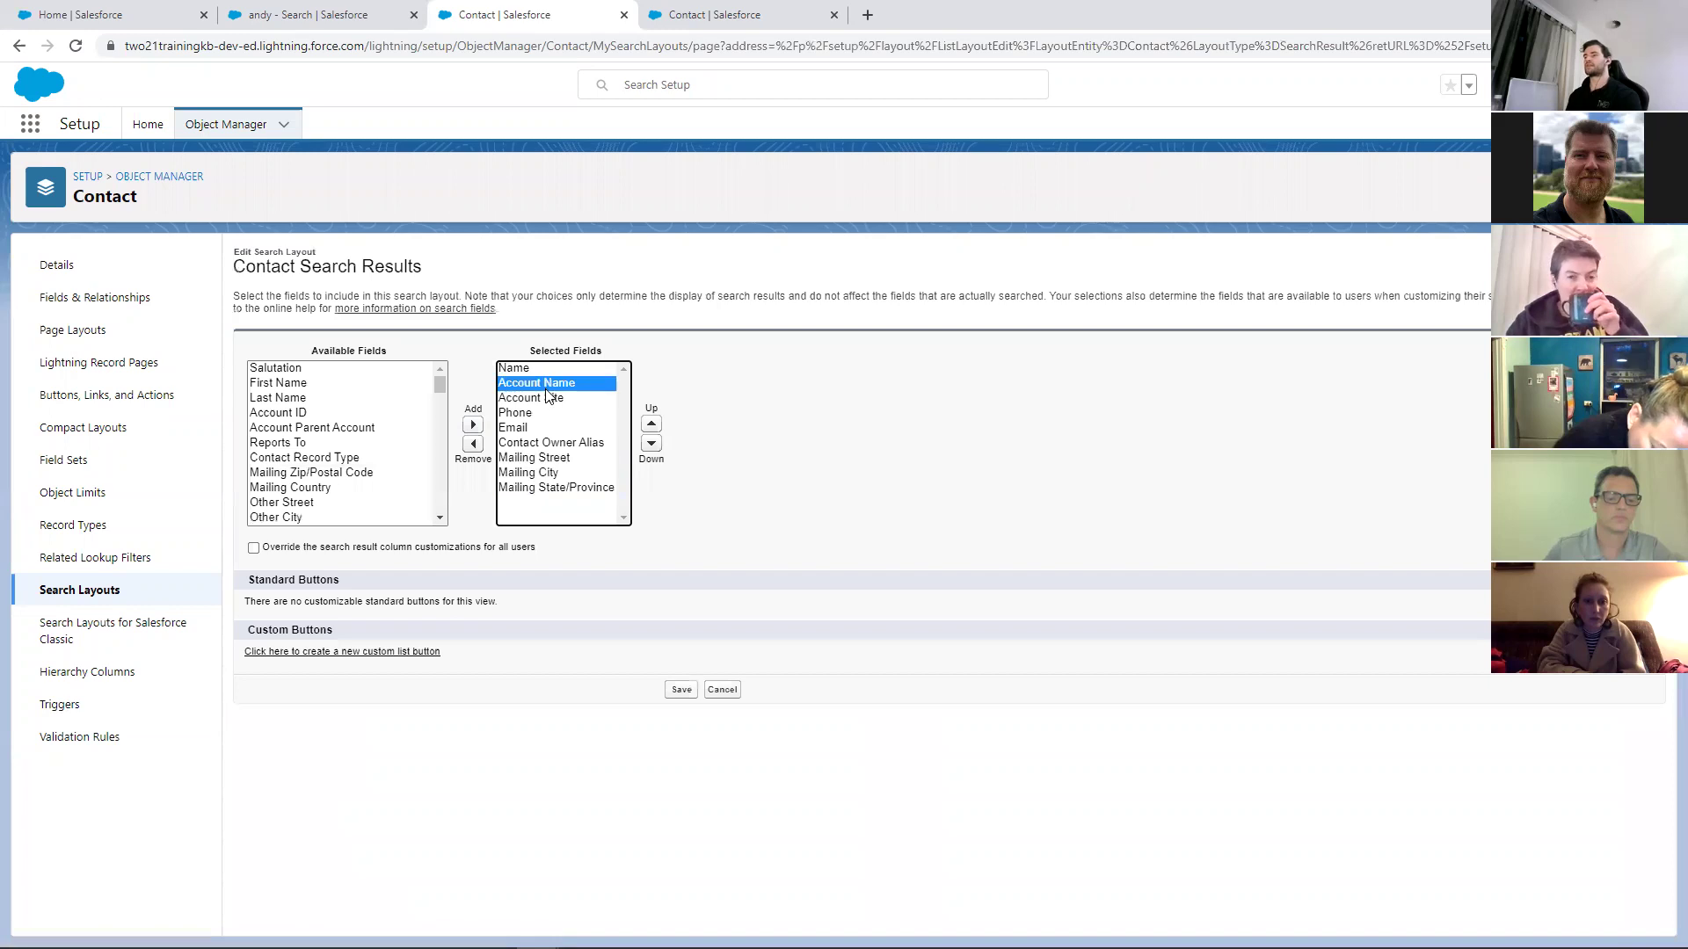
left_click(527, 400)
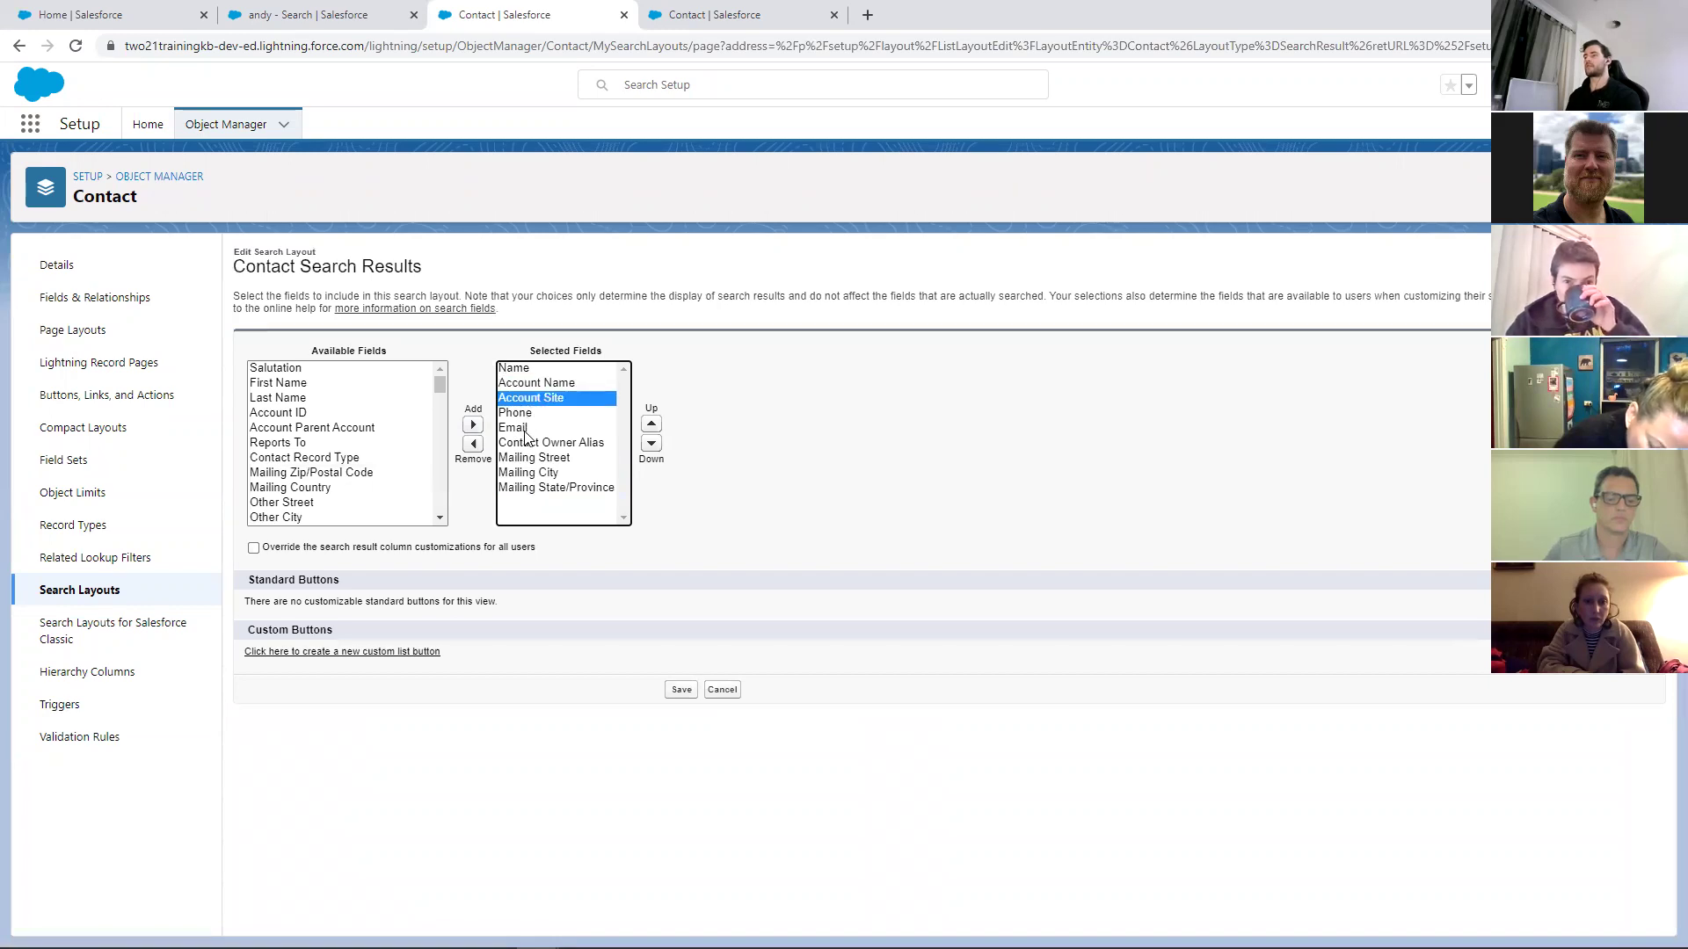
Remove Account Site, Phone, Email and Contact Owner Alias from the Contact search results layout, override user column customizations, and save
left_click(520, 444, "shift")
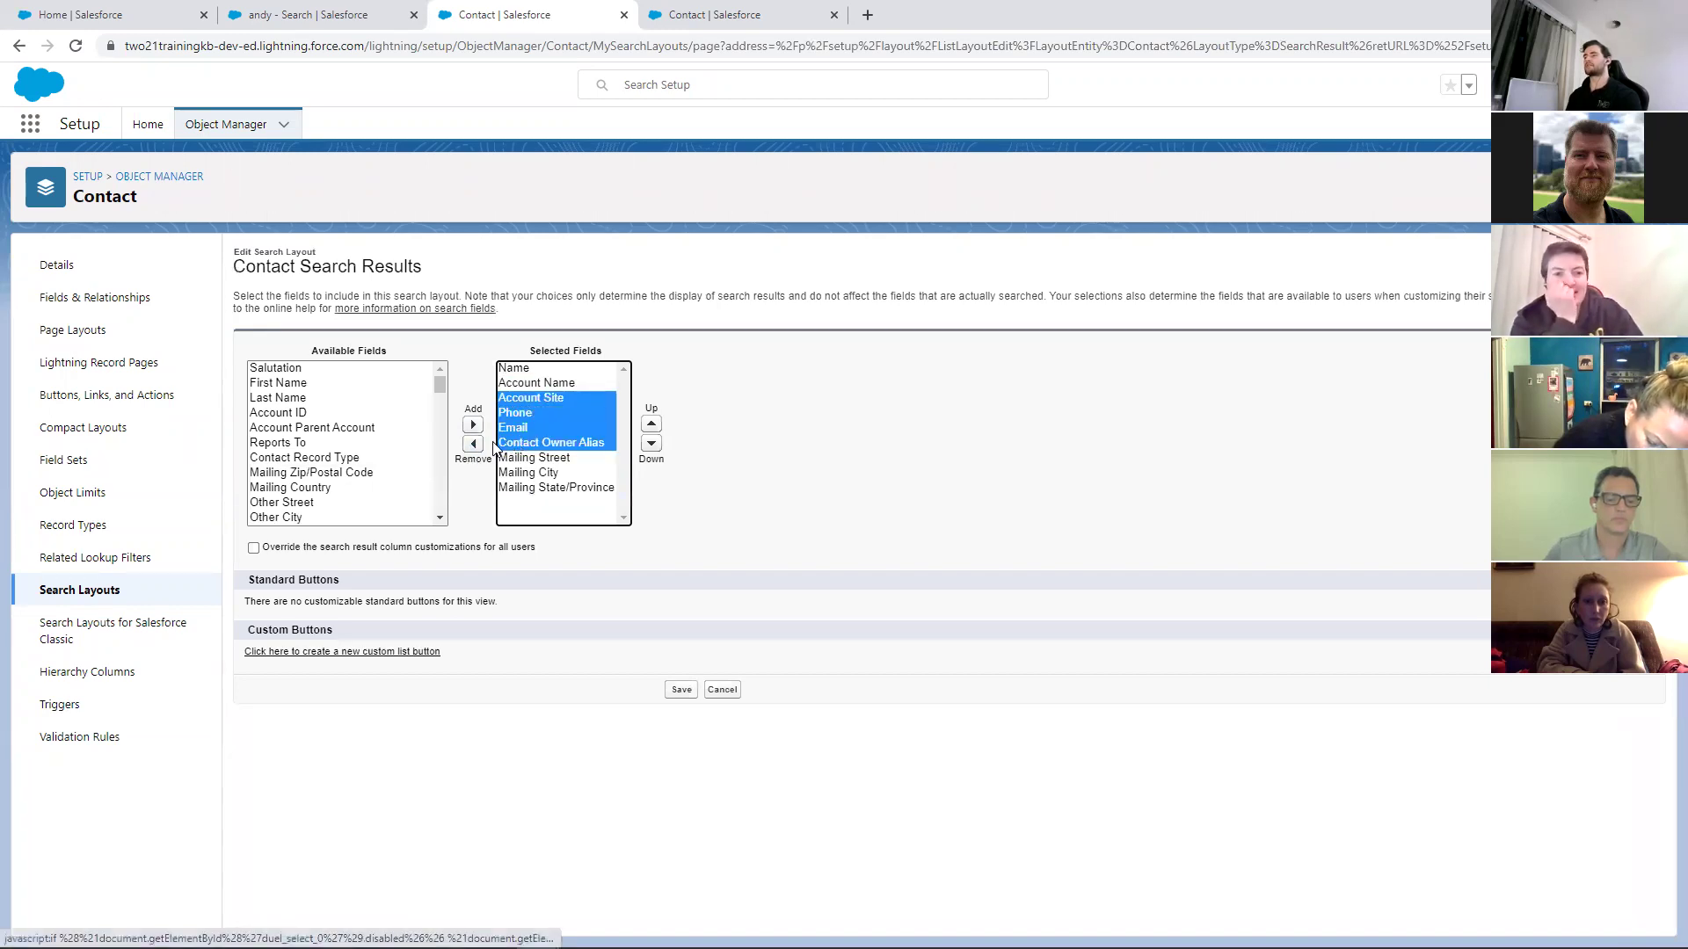
left_click(472, 444)
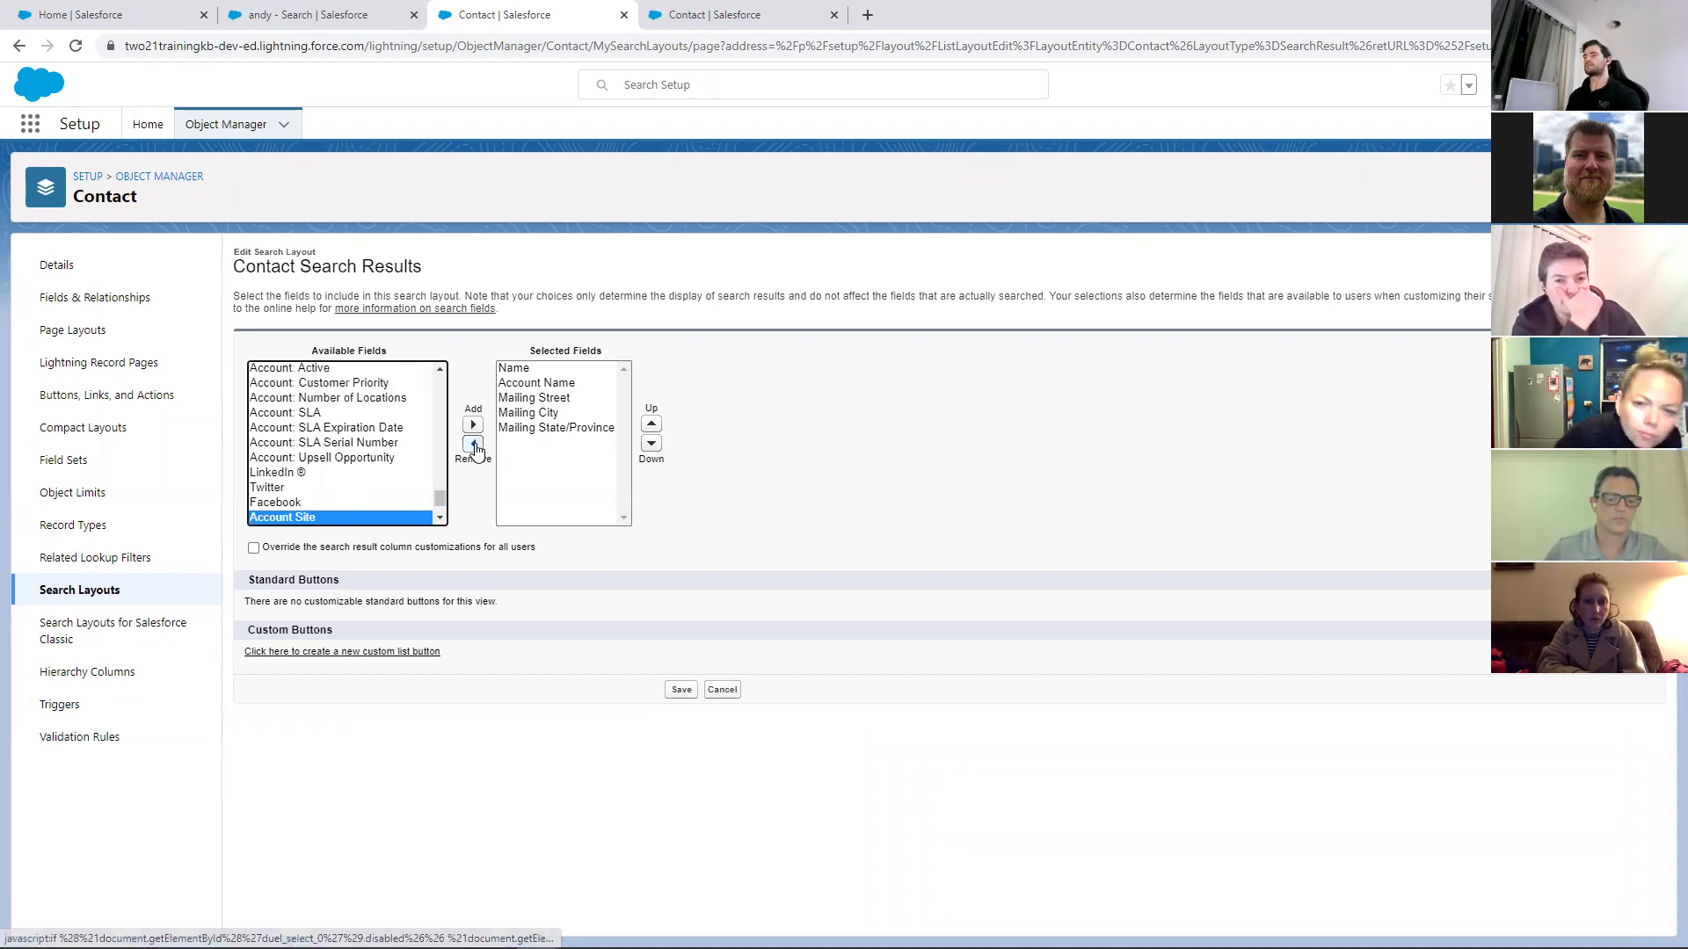
left_click(397, 548)
left_click(680, 691)
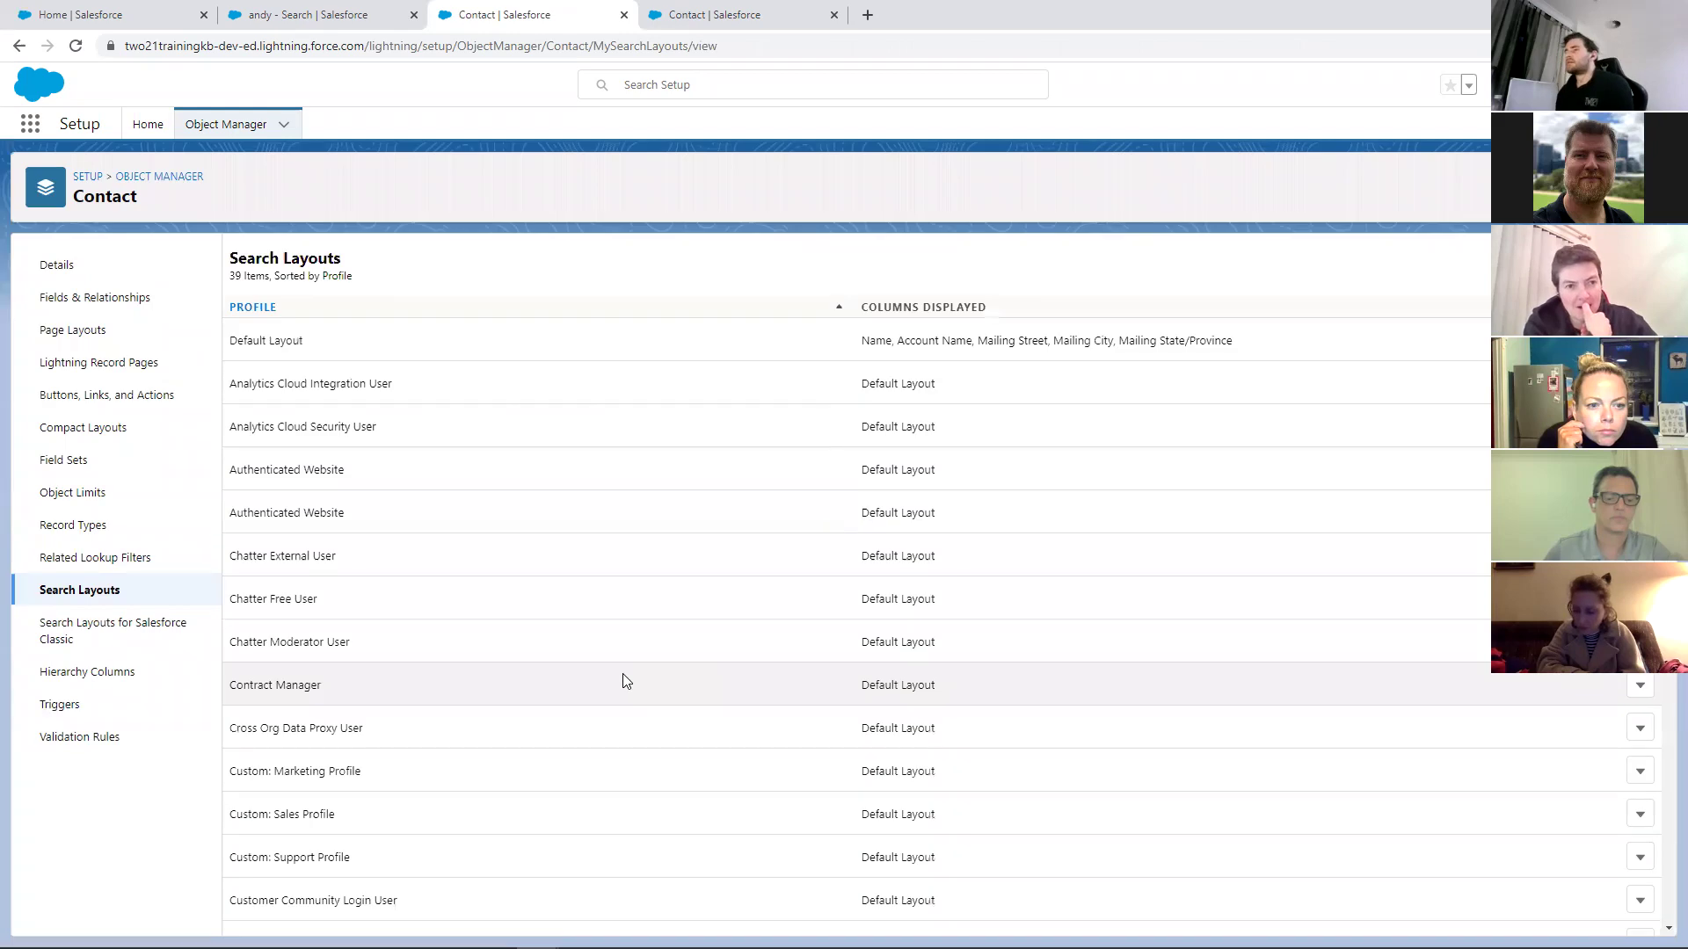
Reload the existing global search results page to check the contact columns
left_click(339, 7)
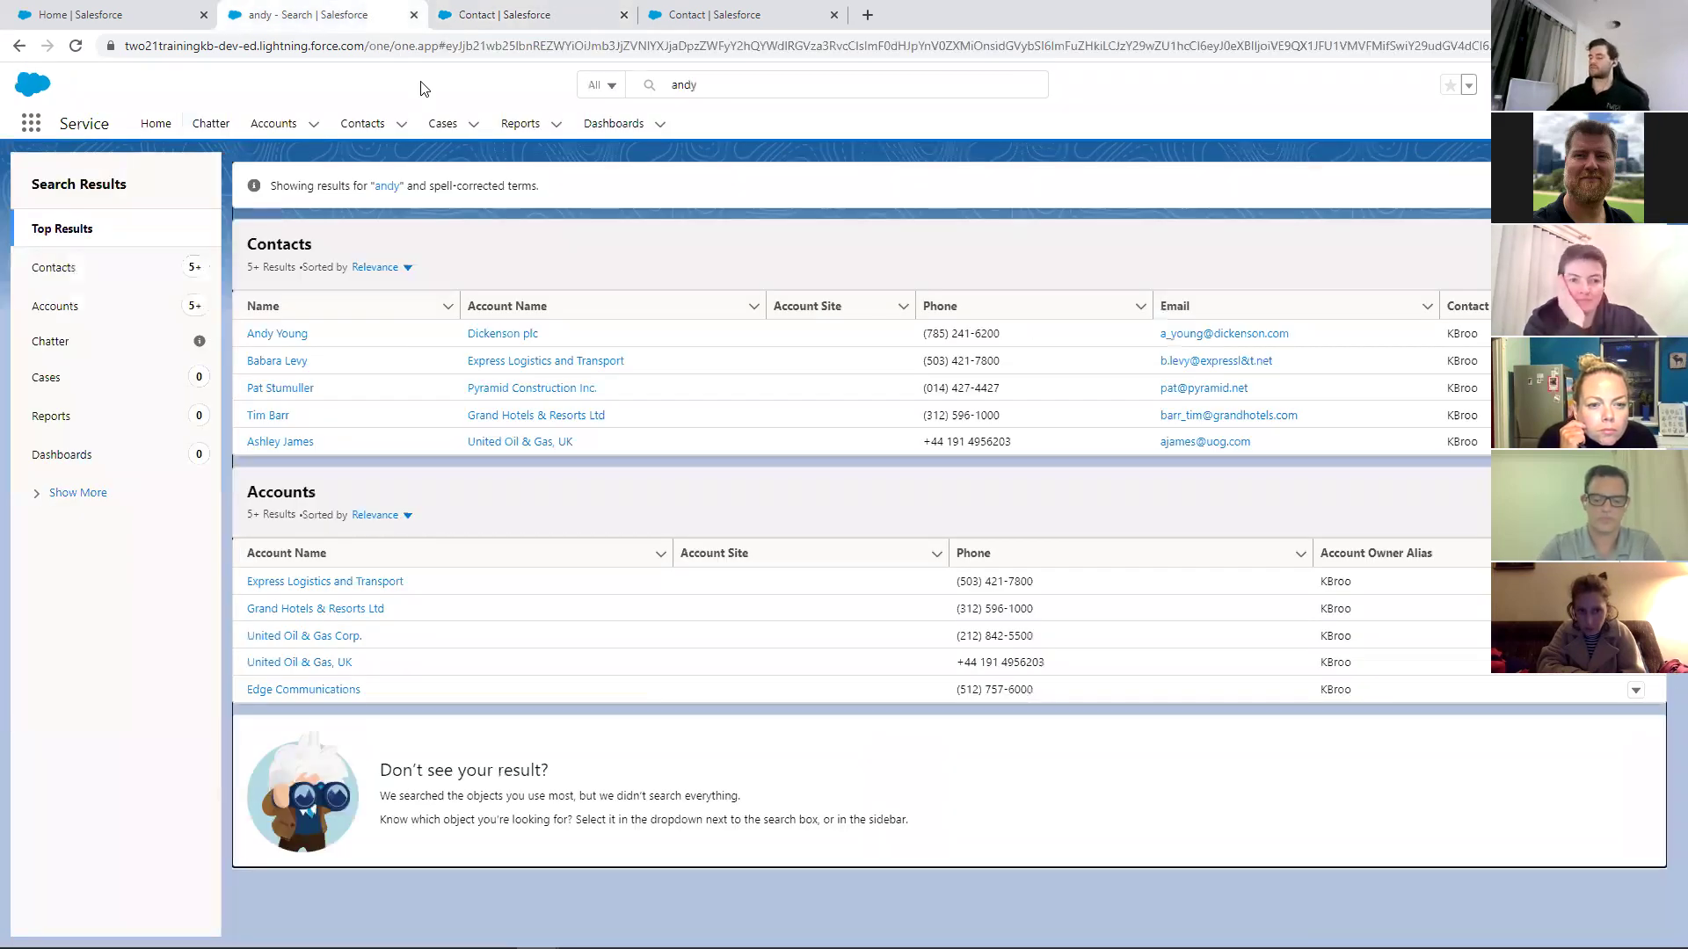
key("F5")
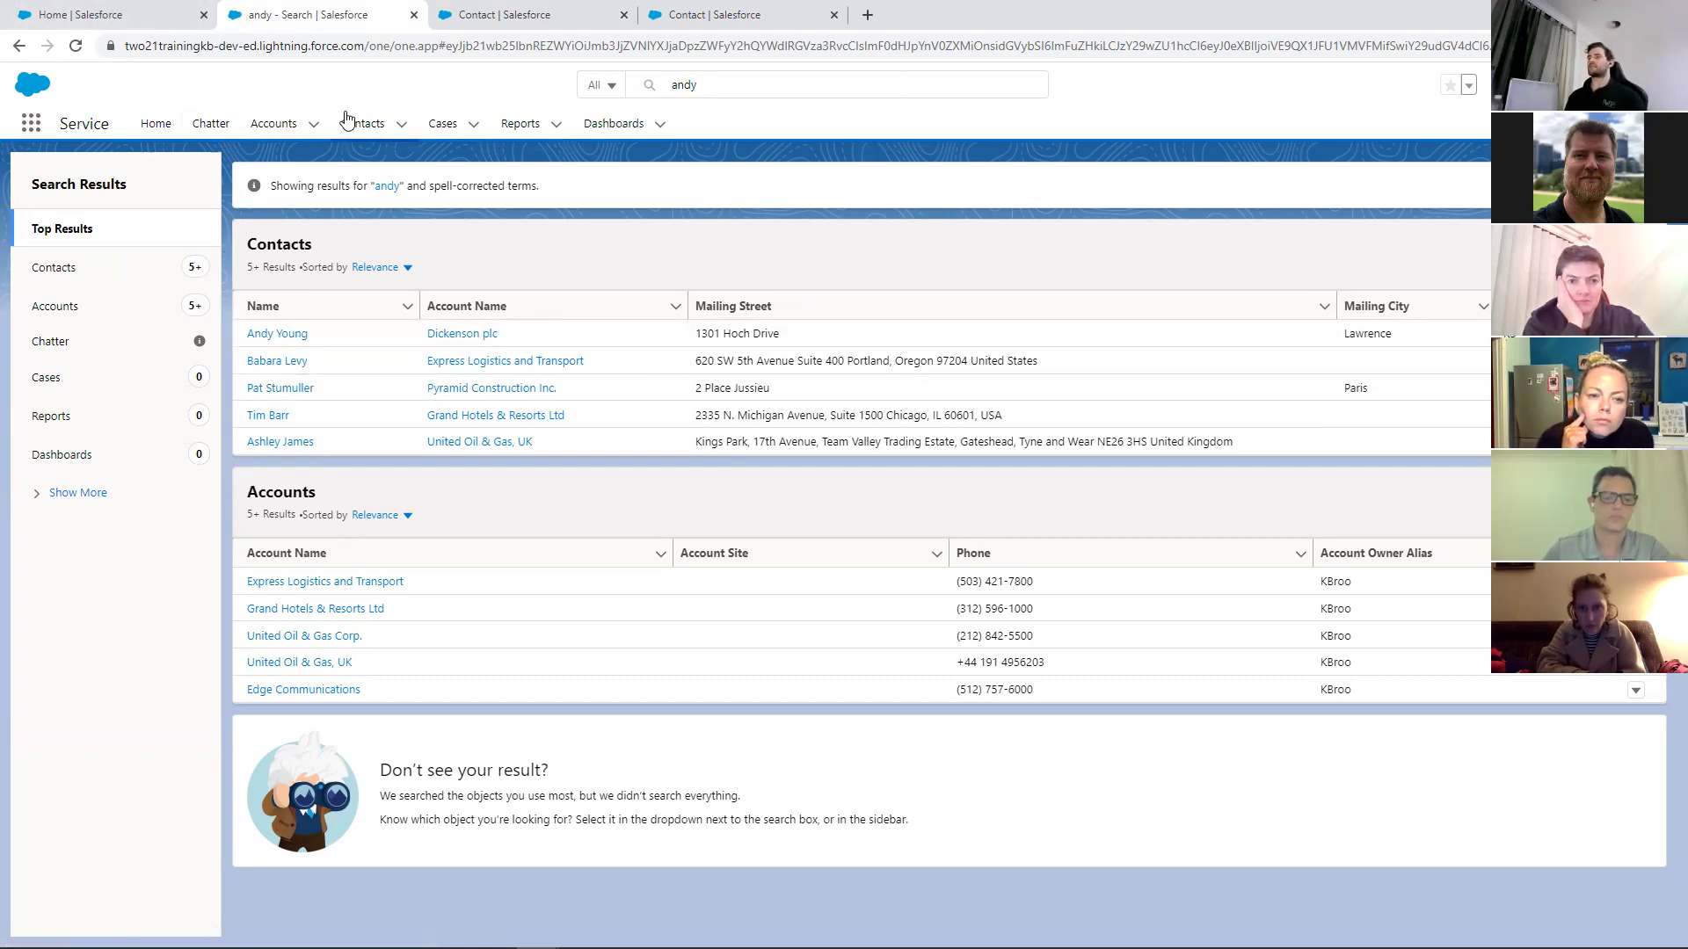
View the Contact object's Search Layouts for Salesforce Classic, then return to its standard Search Layouts
key("ctrl+Tab")
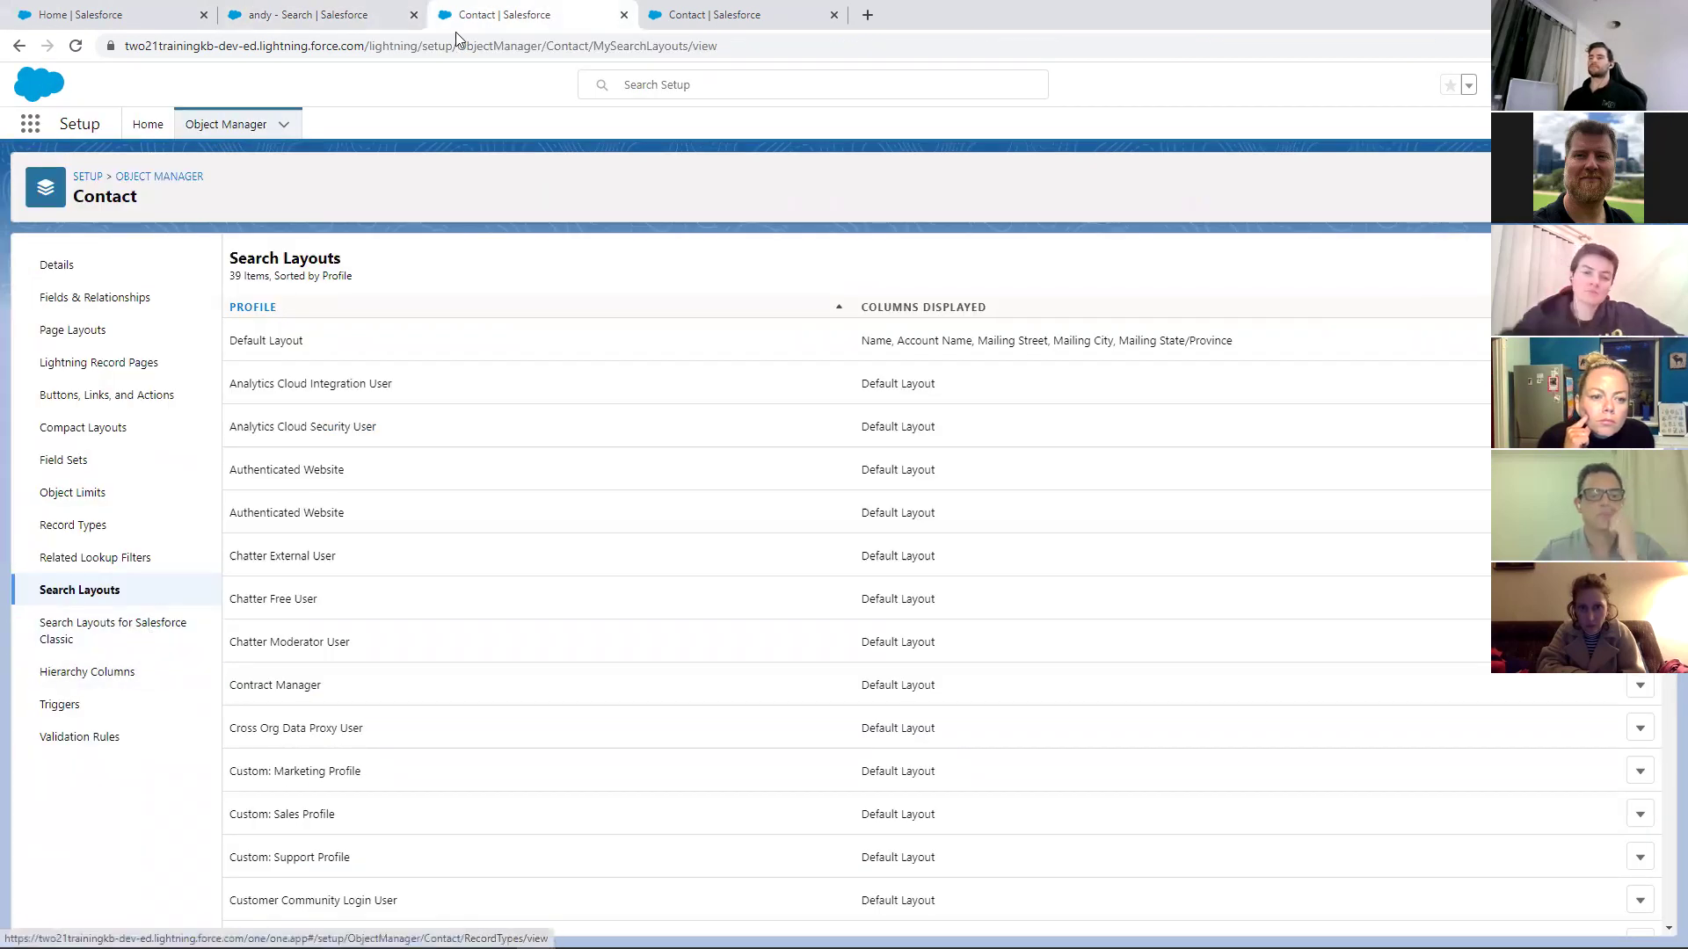
left_click(103, 643)
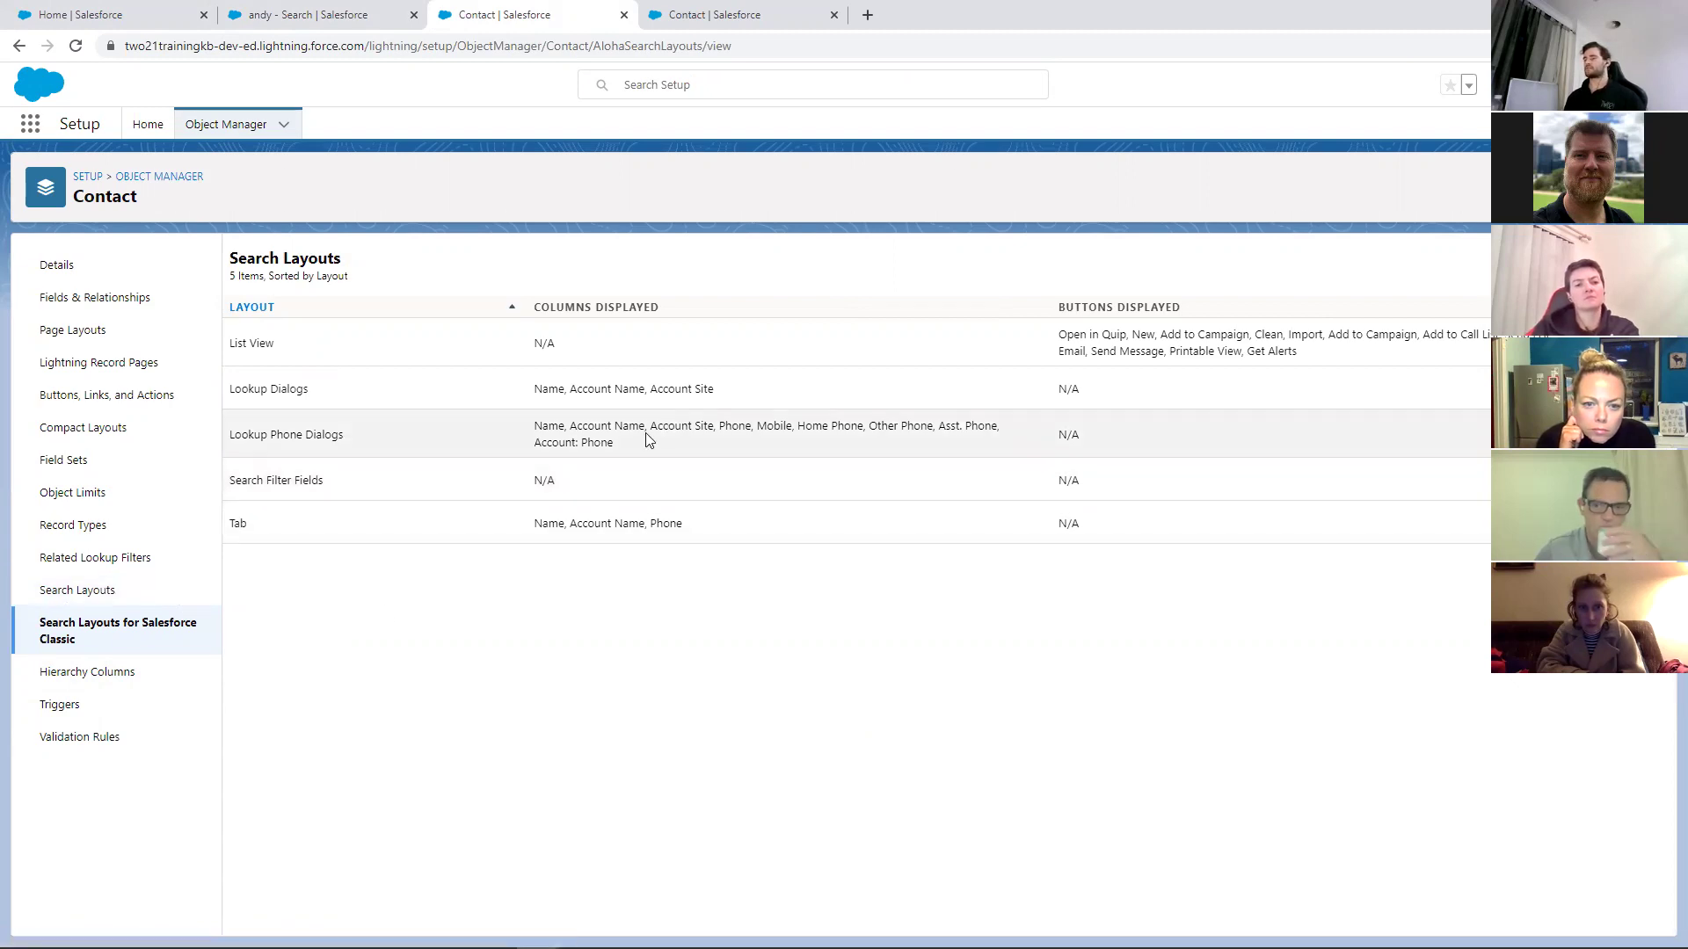
left_click(104, 587)
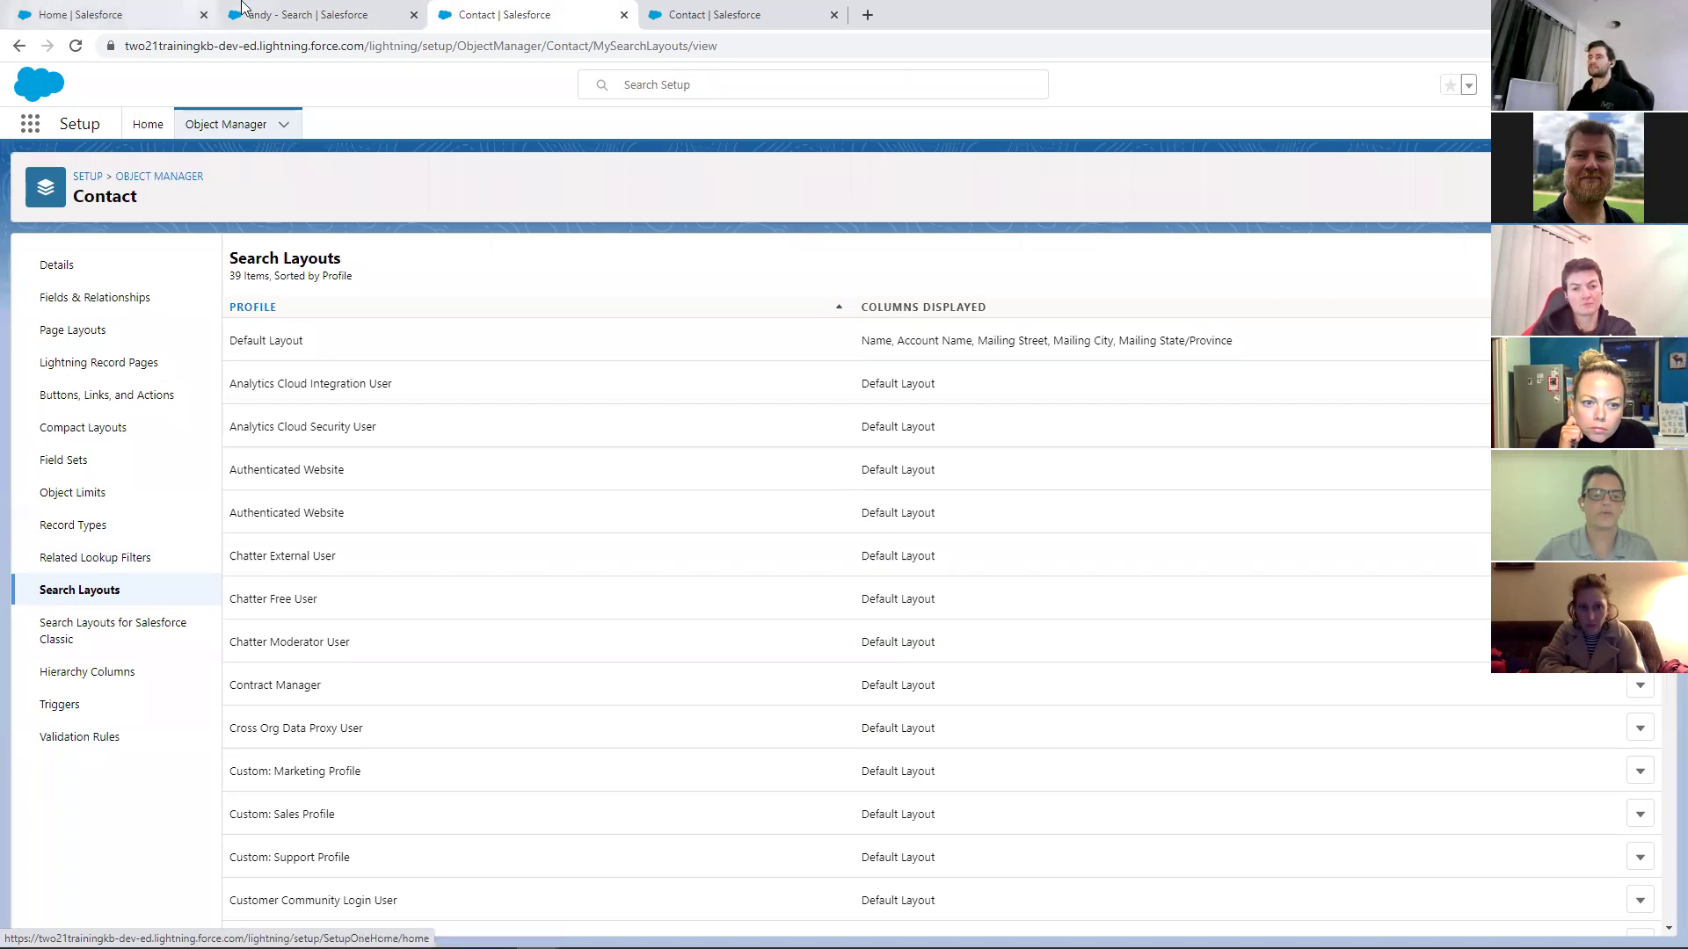
Open the first contact in the search results in a new browser tab and place that tab before the search results
left_click(319, 14)
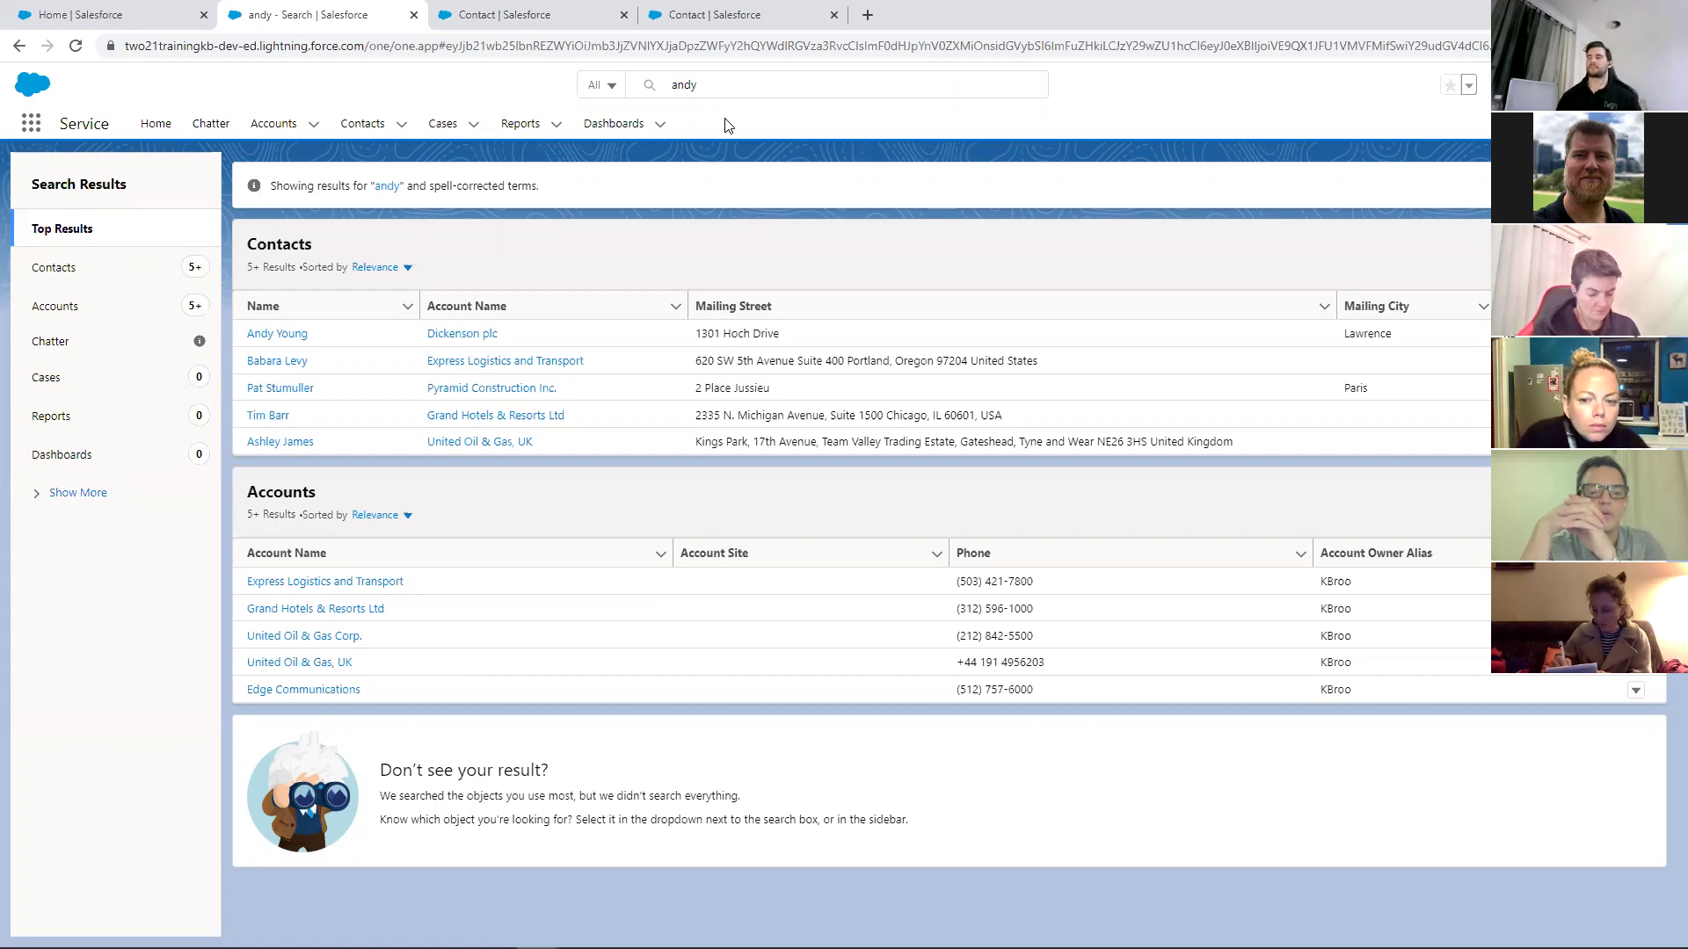
left_click(640, 92)
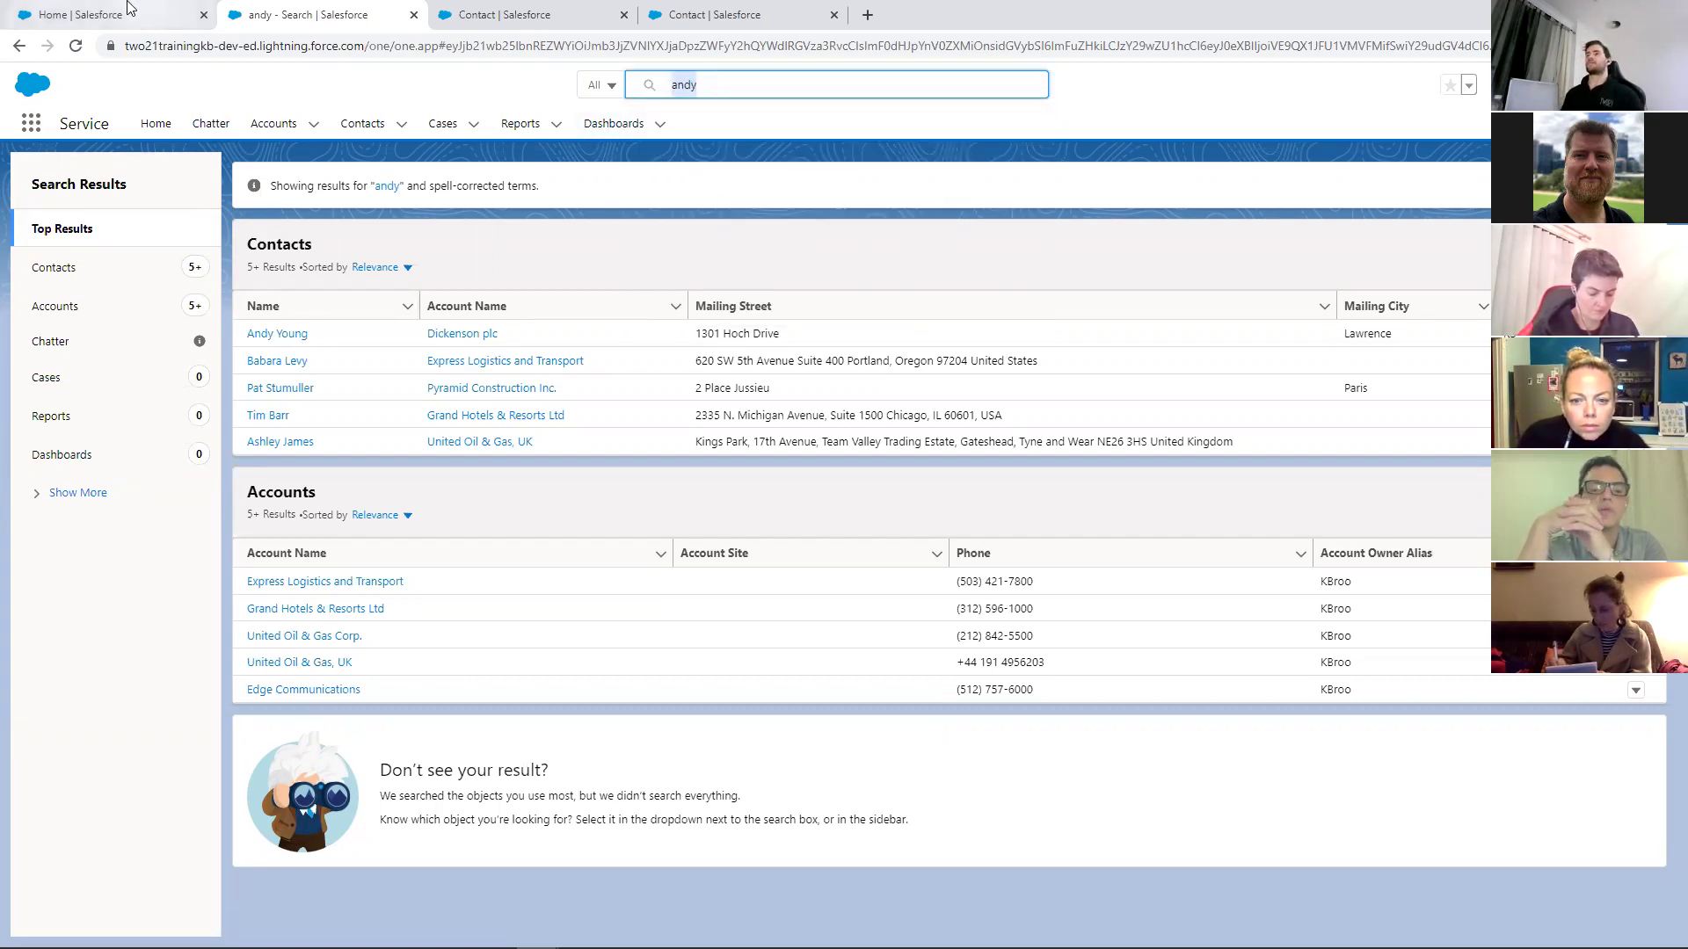
right_click(245, 322)
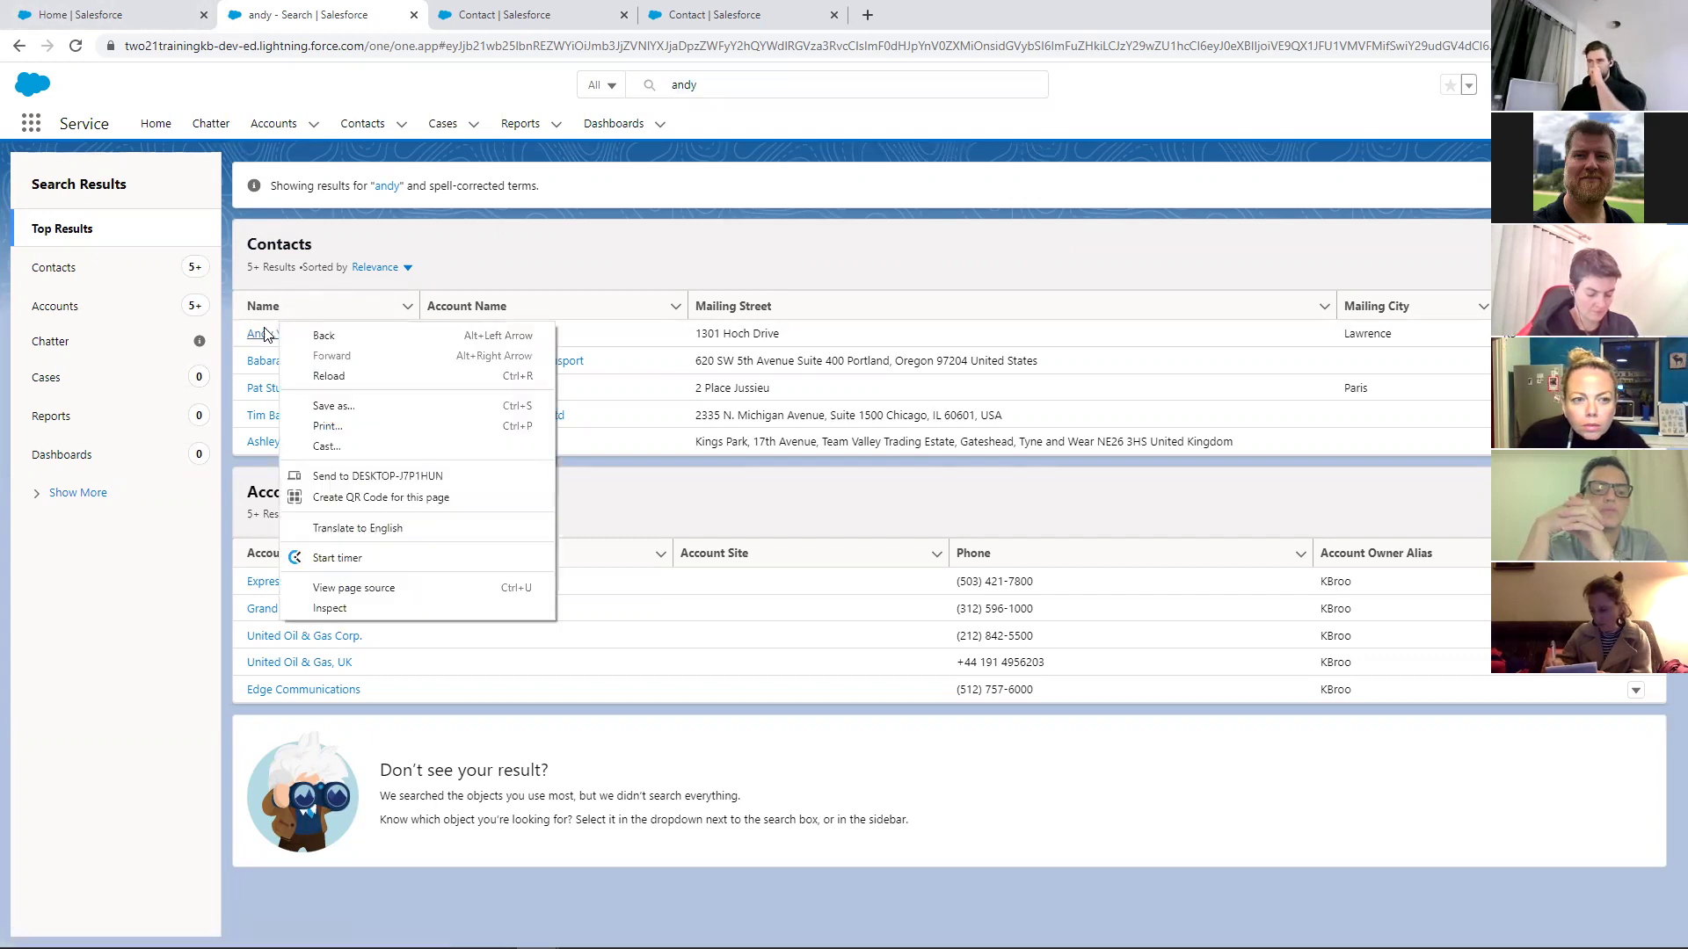
right_click(266, 328)
left_click(749, 147)
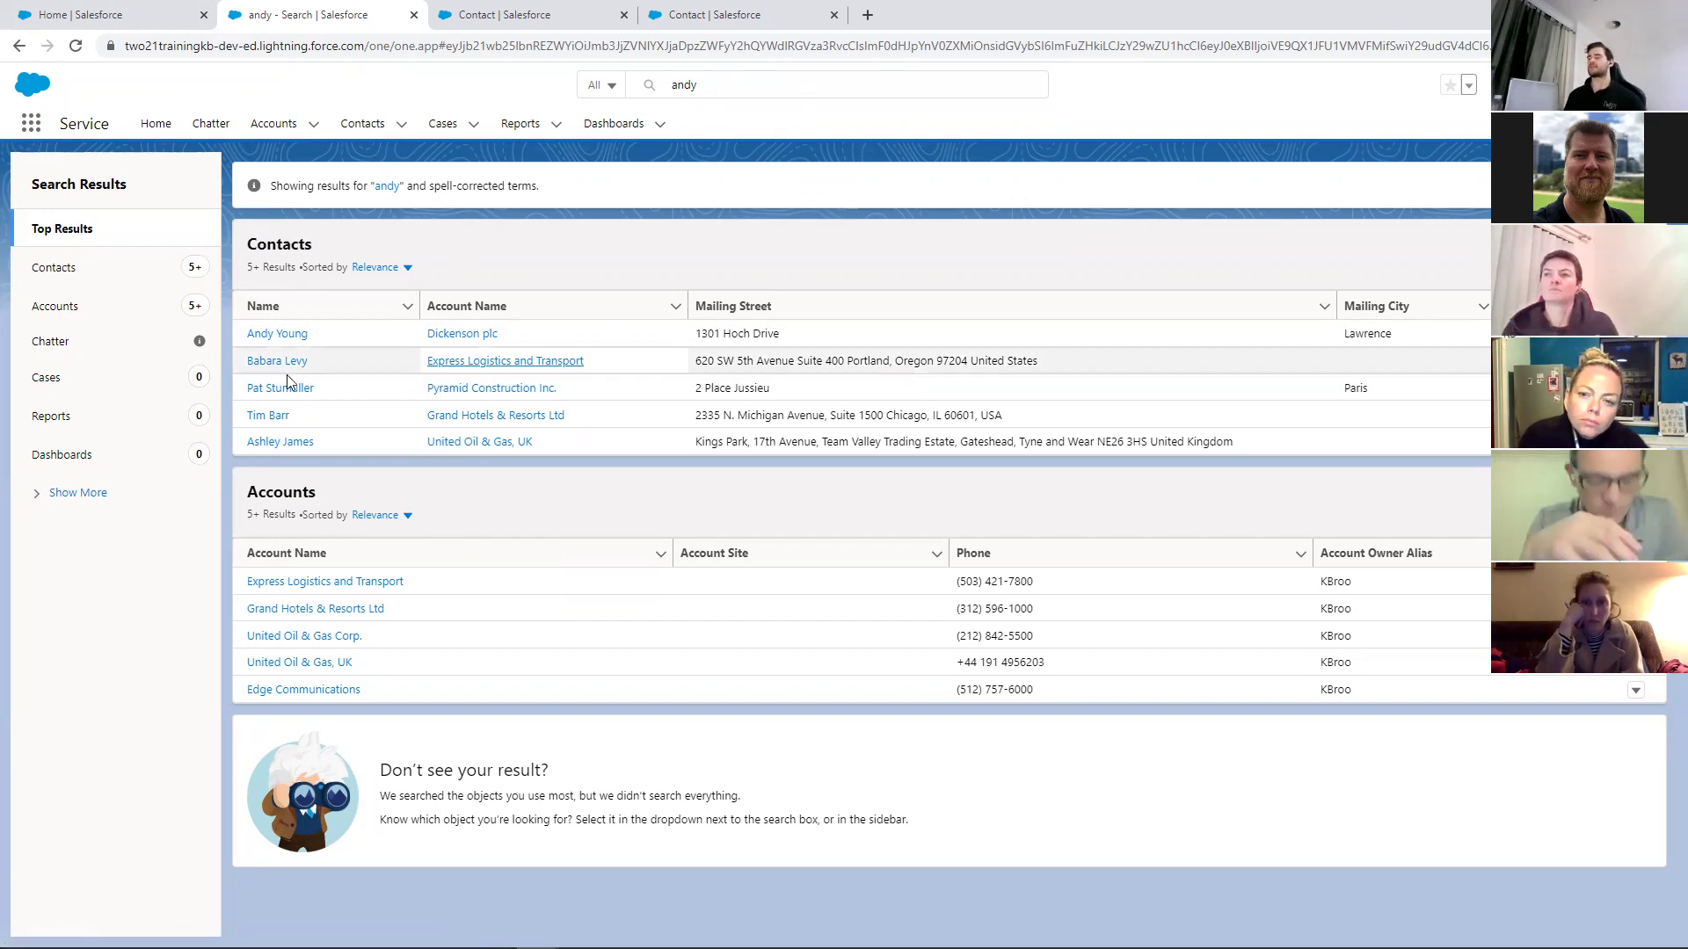
right_click(277, 334)
key("Escape")
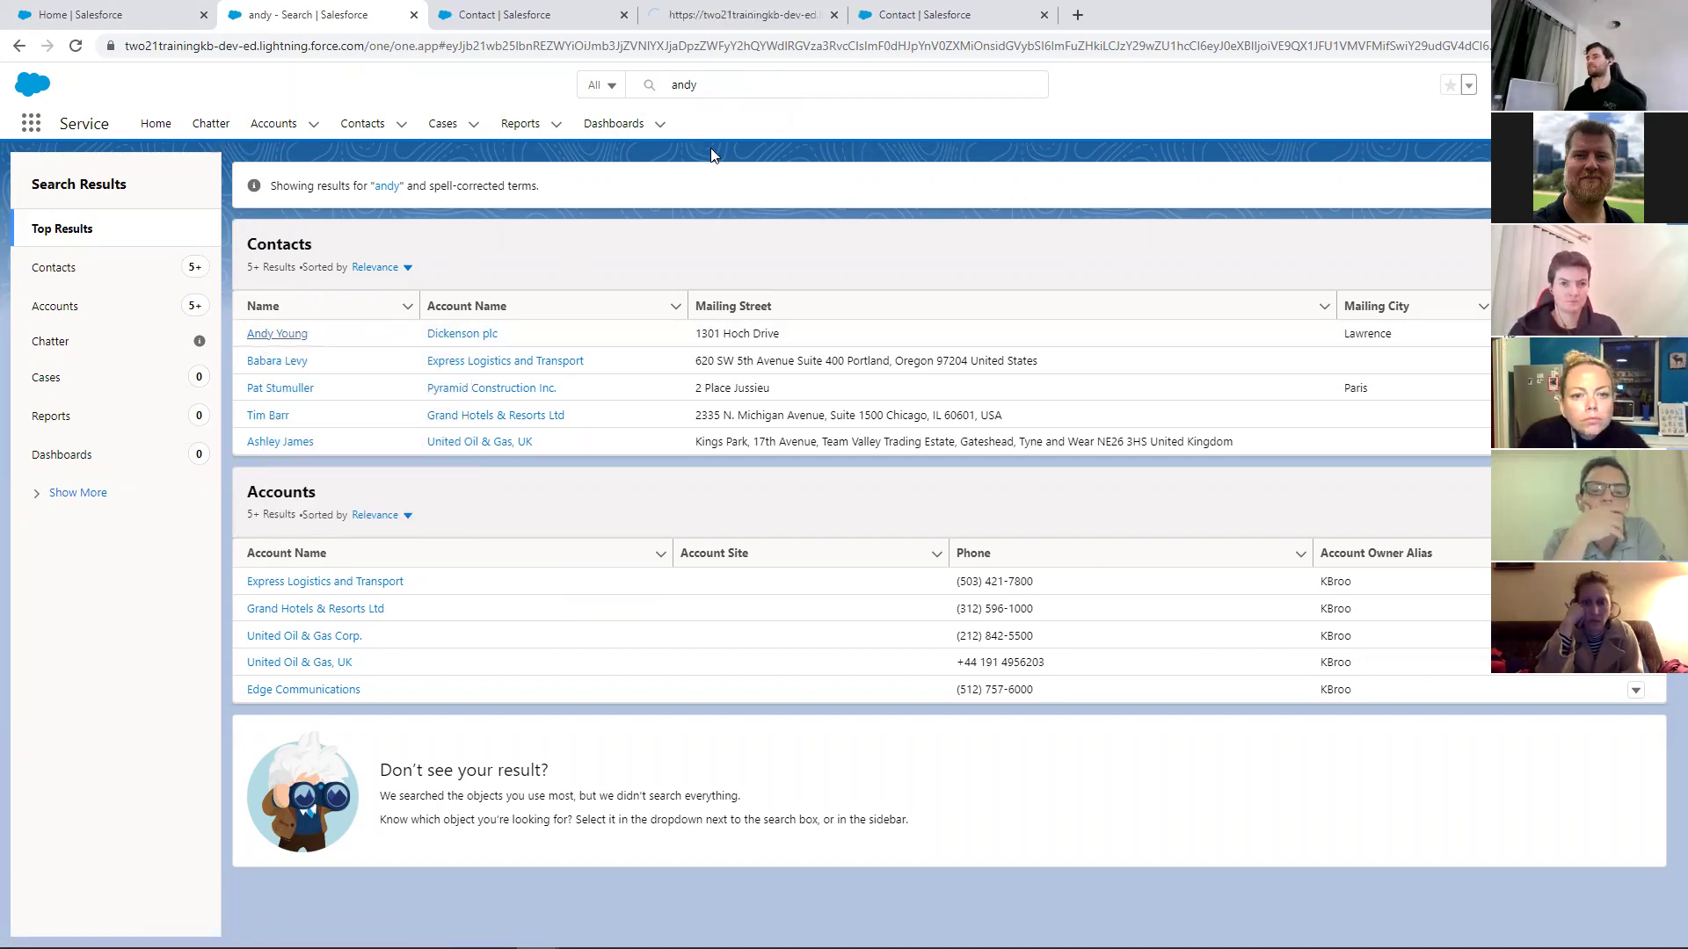
left_click_drag(684, 15, 297, 15)
Examine the contact record's related lists and detail fields
scroll(264, 721, "down", 5)
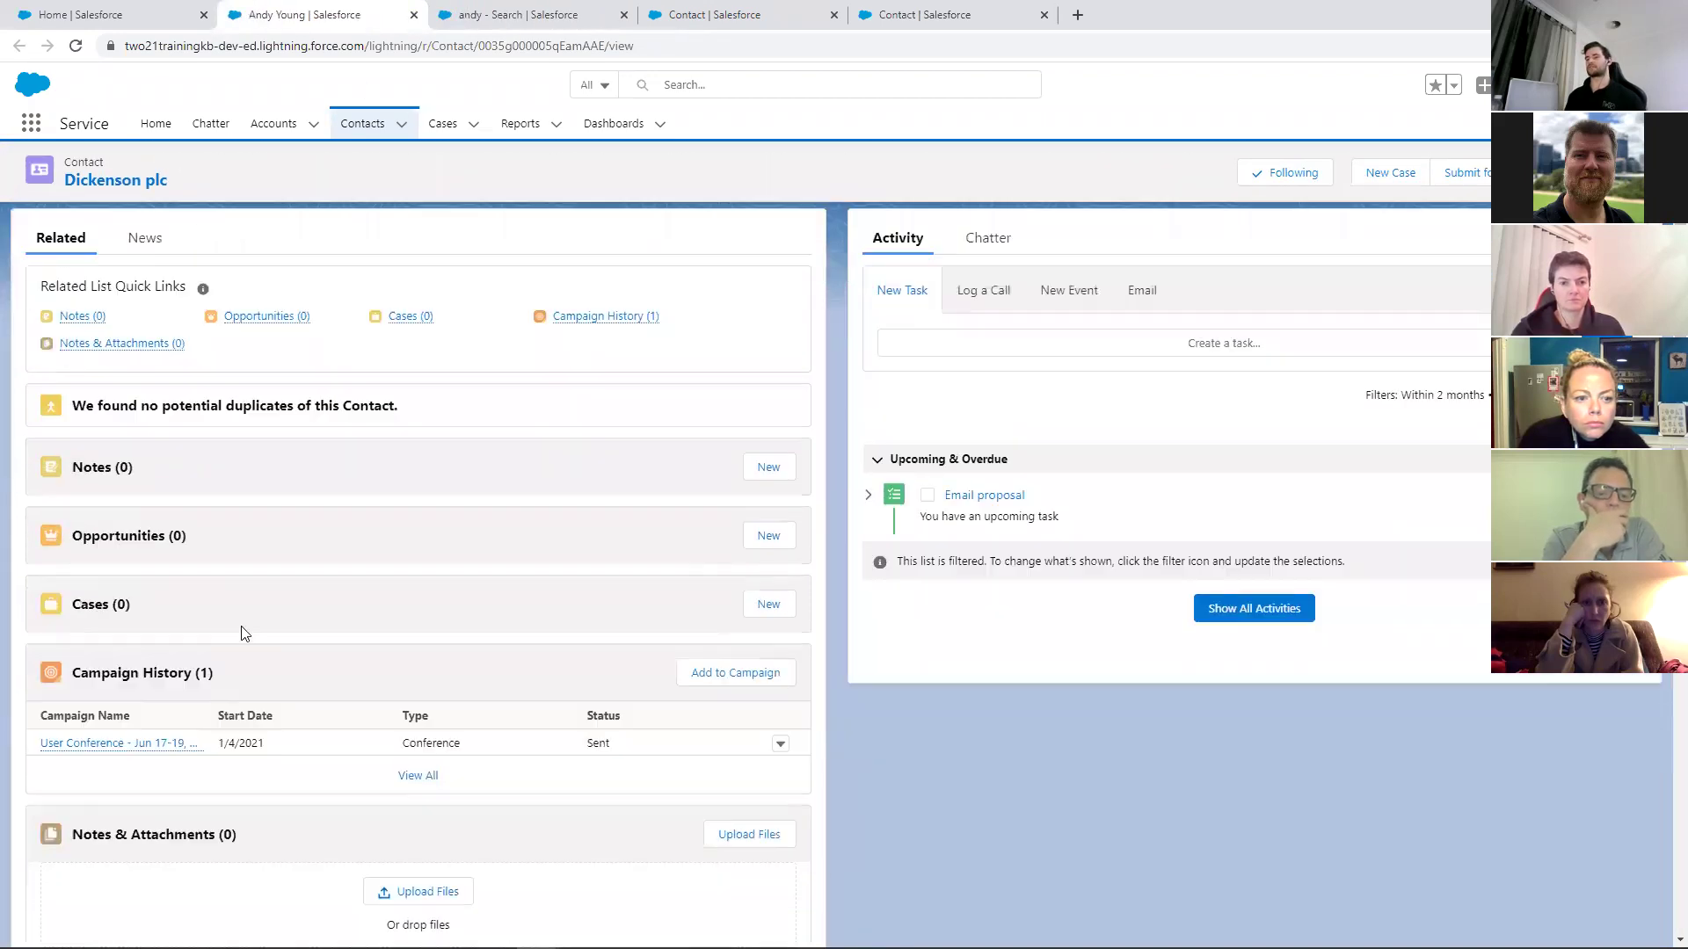
scroll(243, 638, "down", 1)
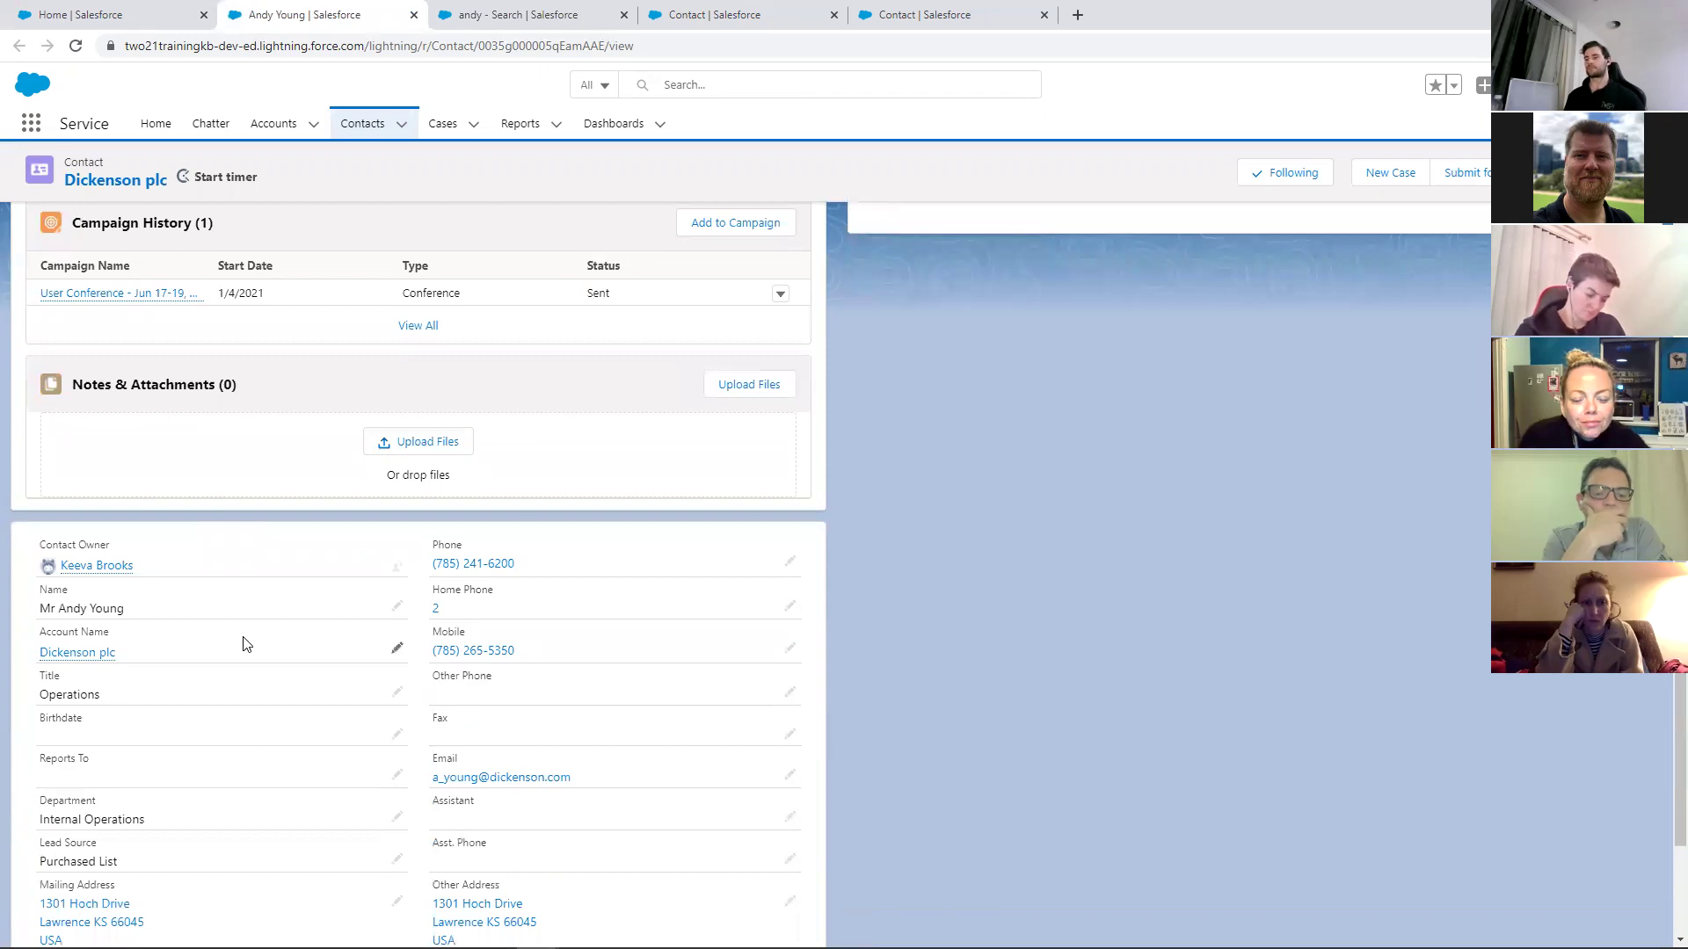
scroll(320, 637, "up", 5)
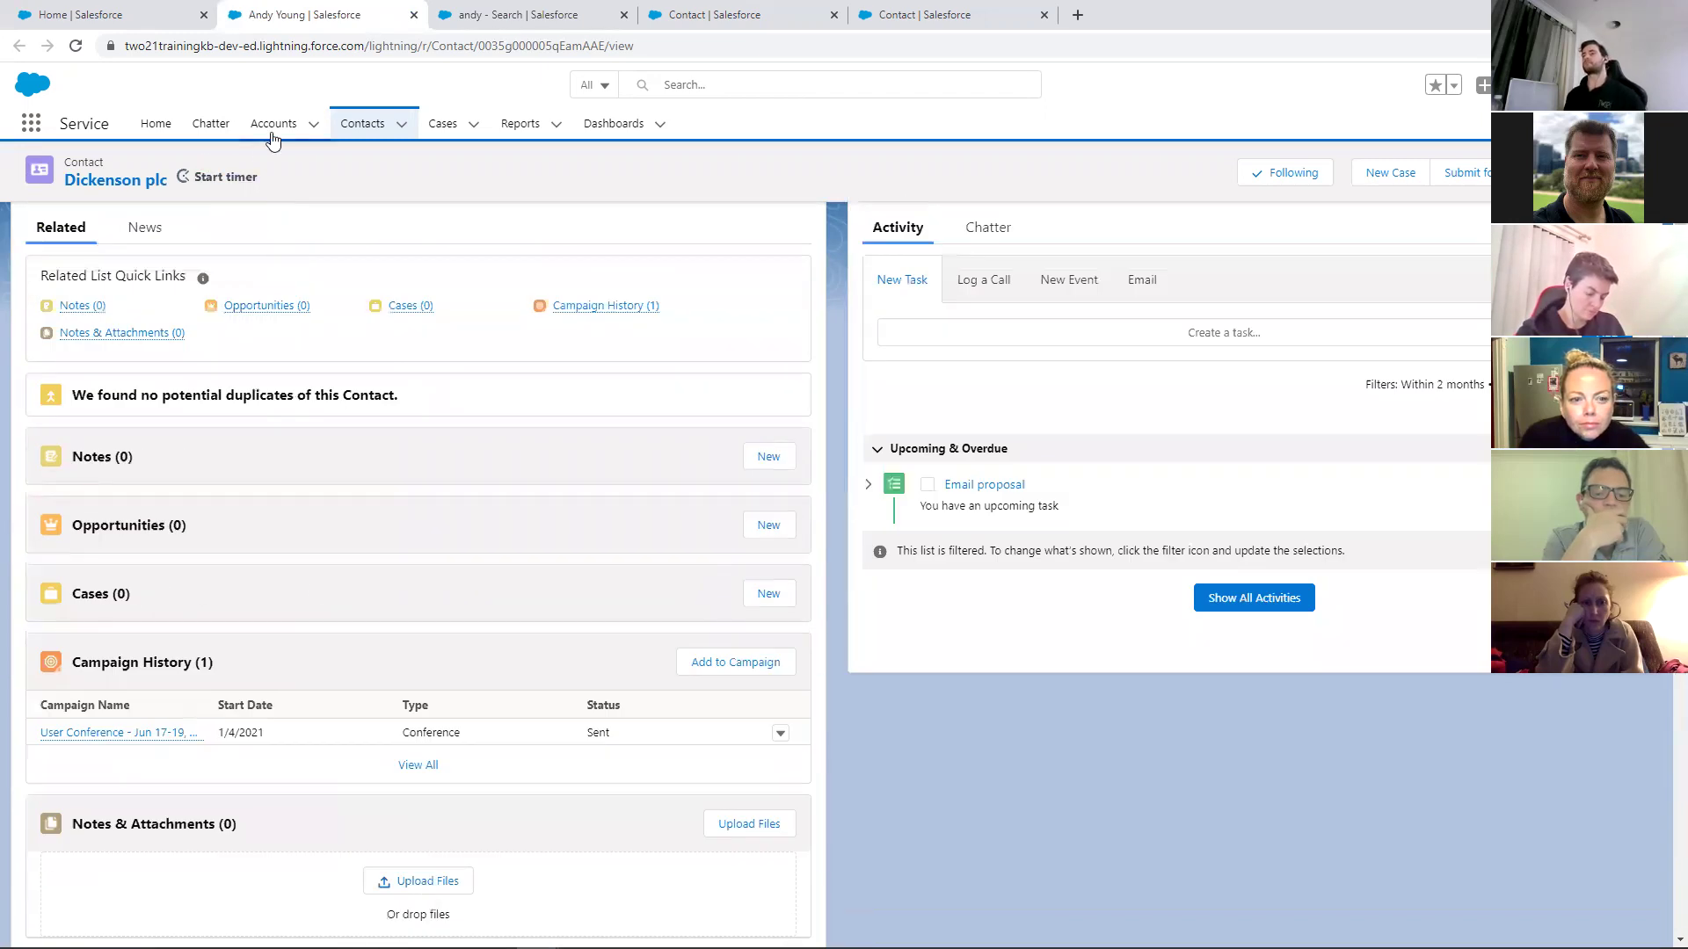
View the Dickenson plc account's related records and the new contact form started from its Contacts list, then close the form
left_click(273, 124)
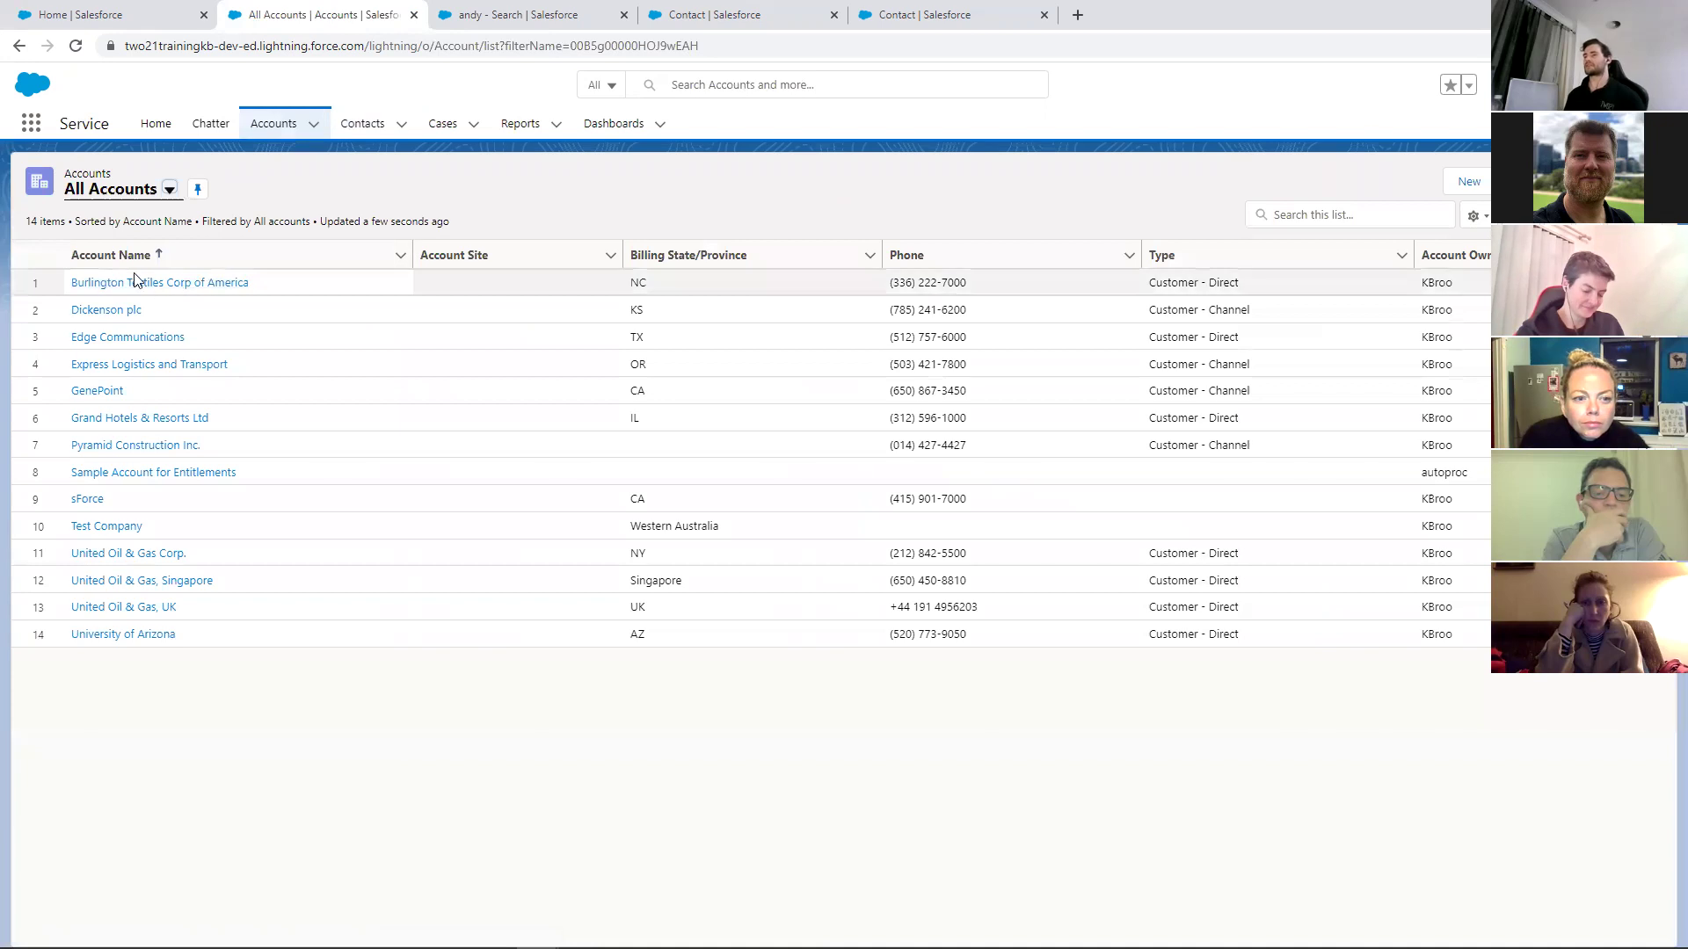
left_click(119, 313)
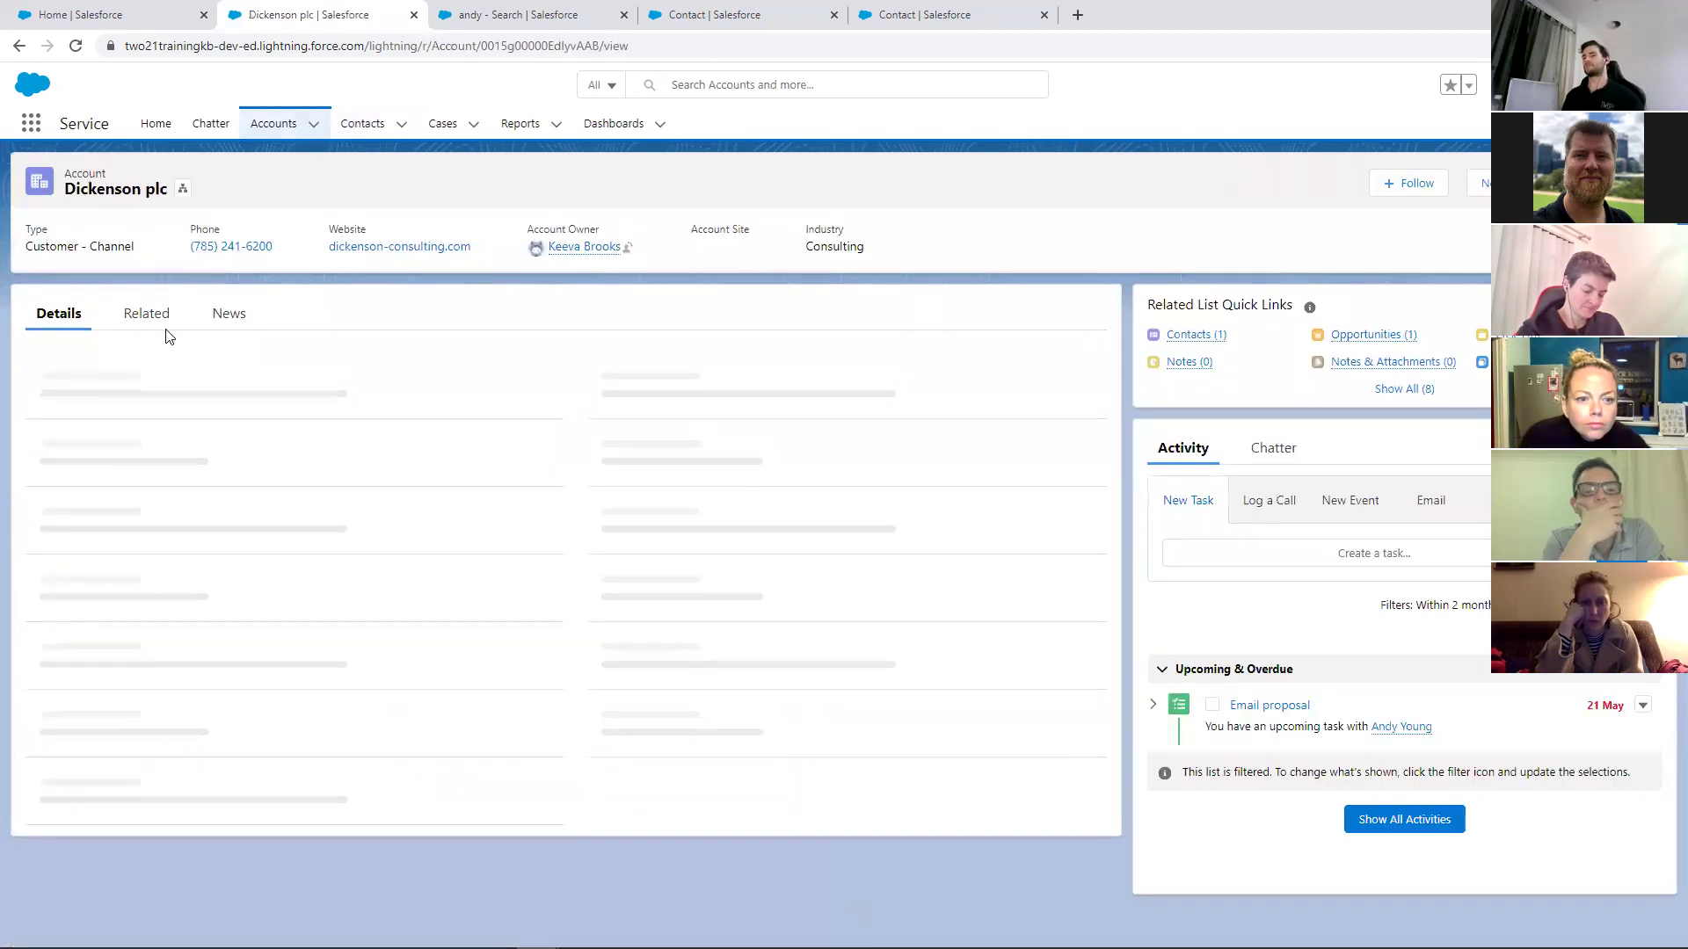
left_click(147, 319)
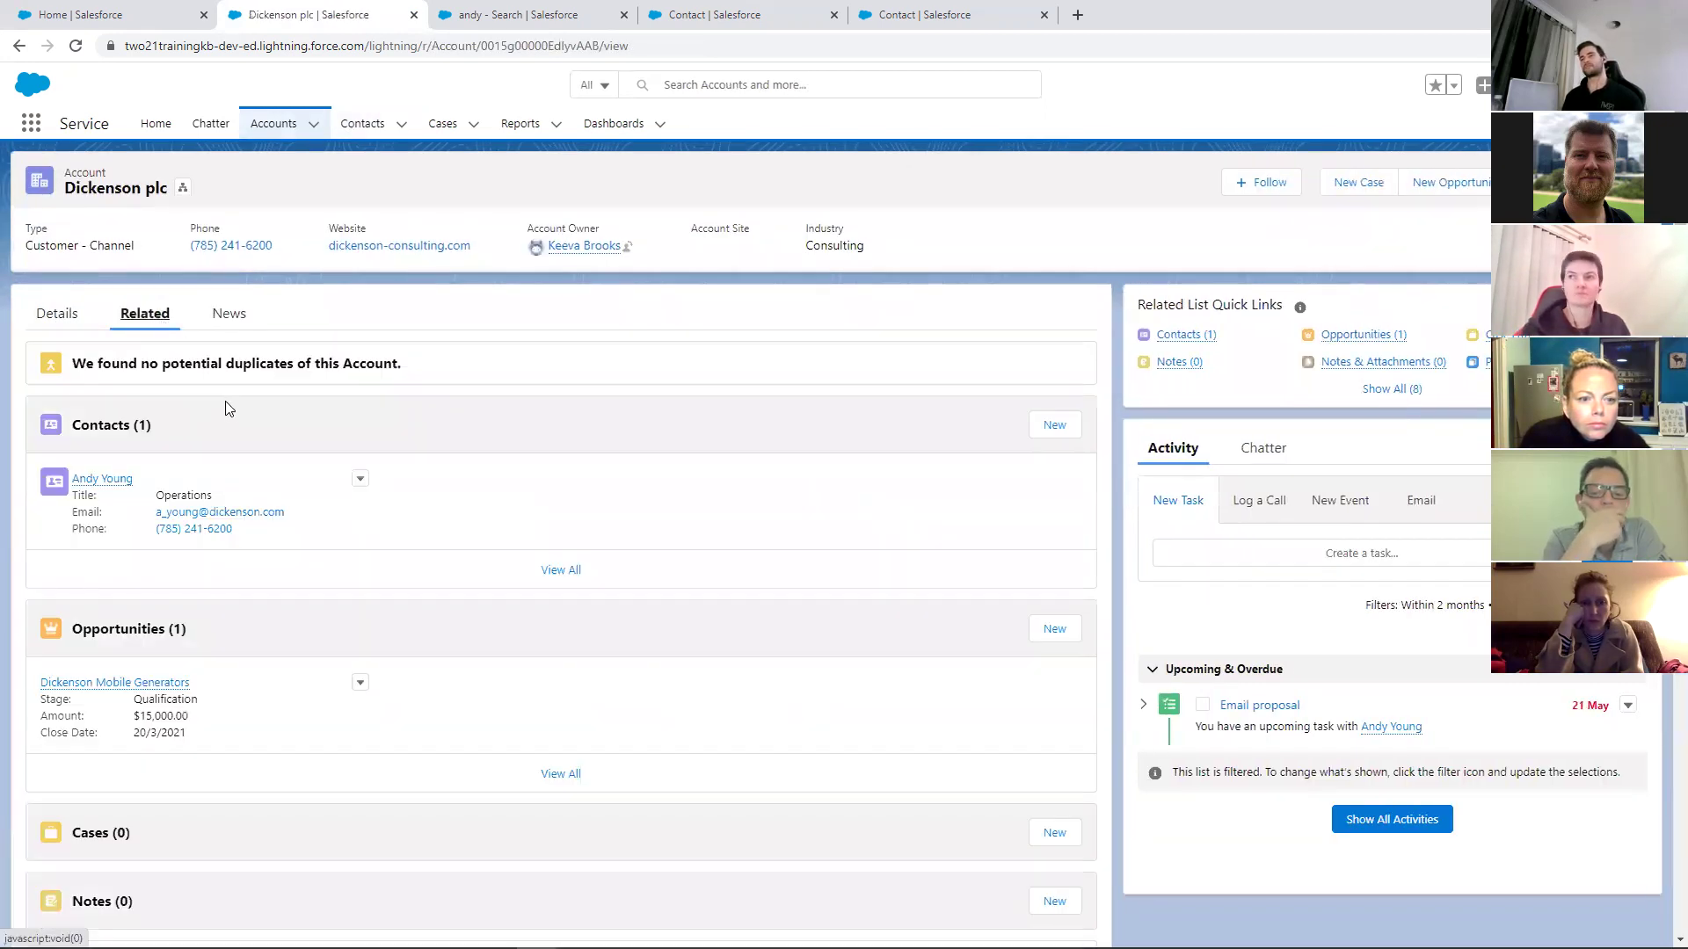
scroll(225, 407, "down", 1)
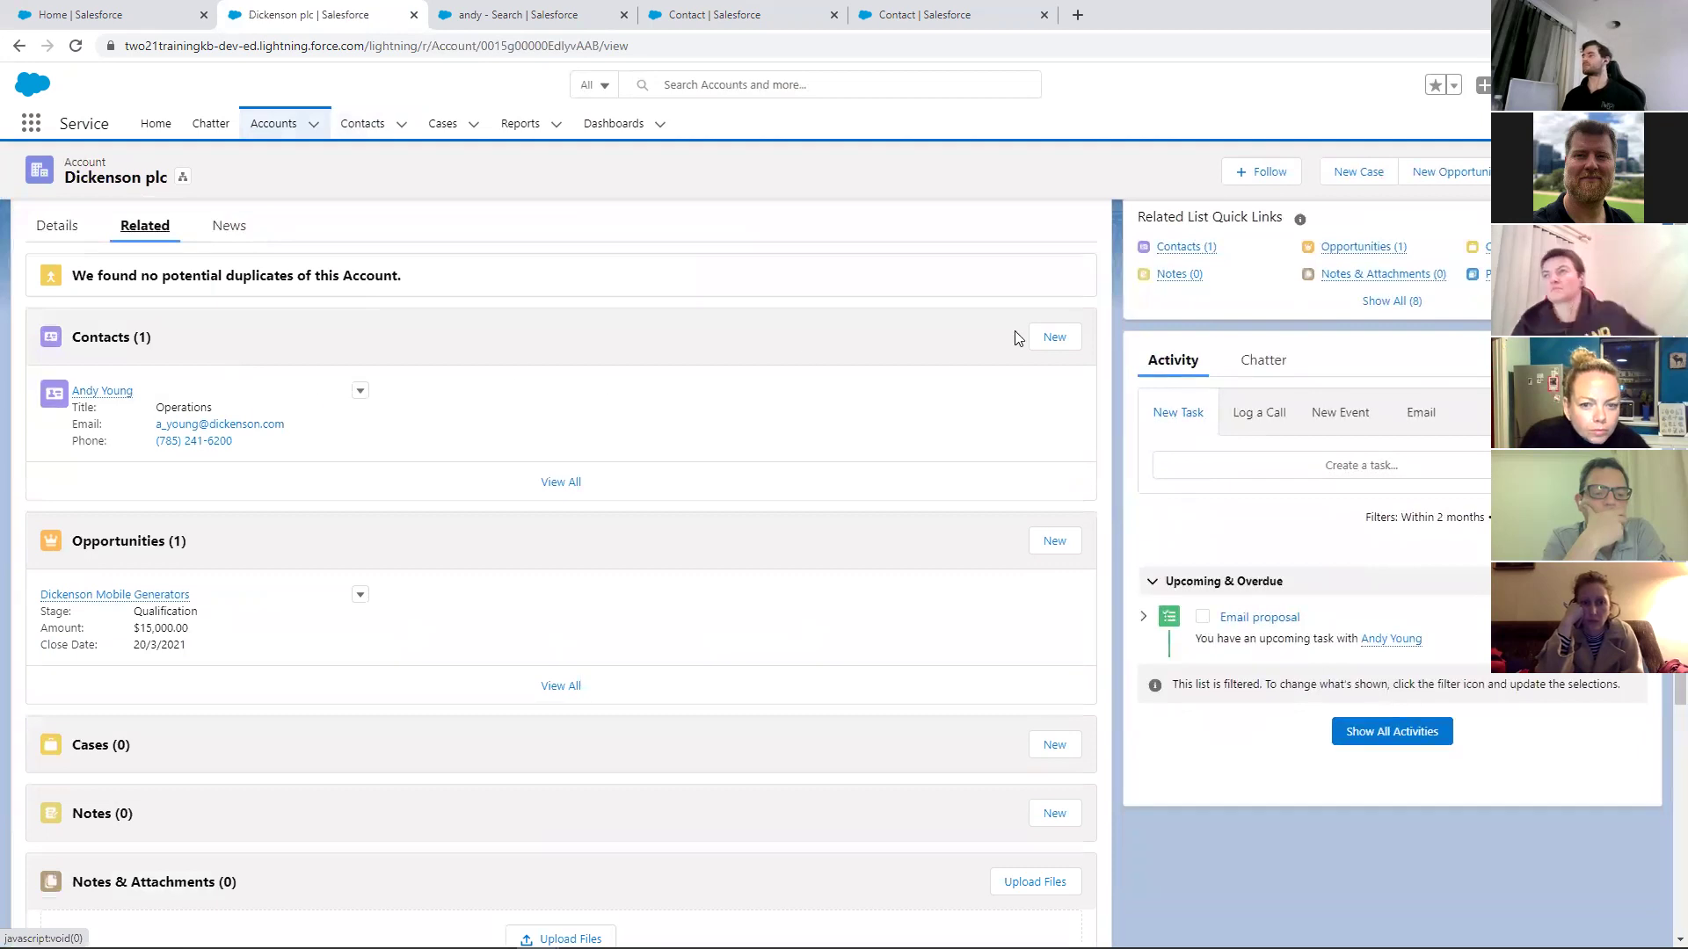
left_click(1053, 337)
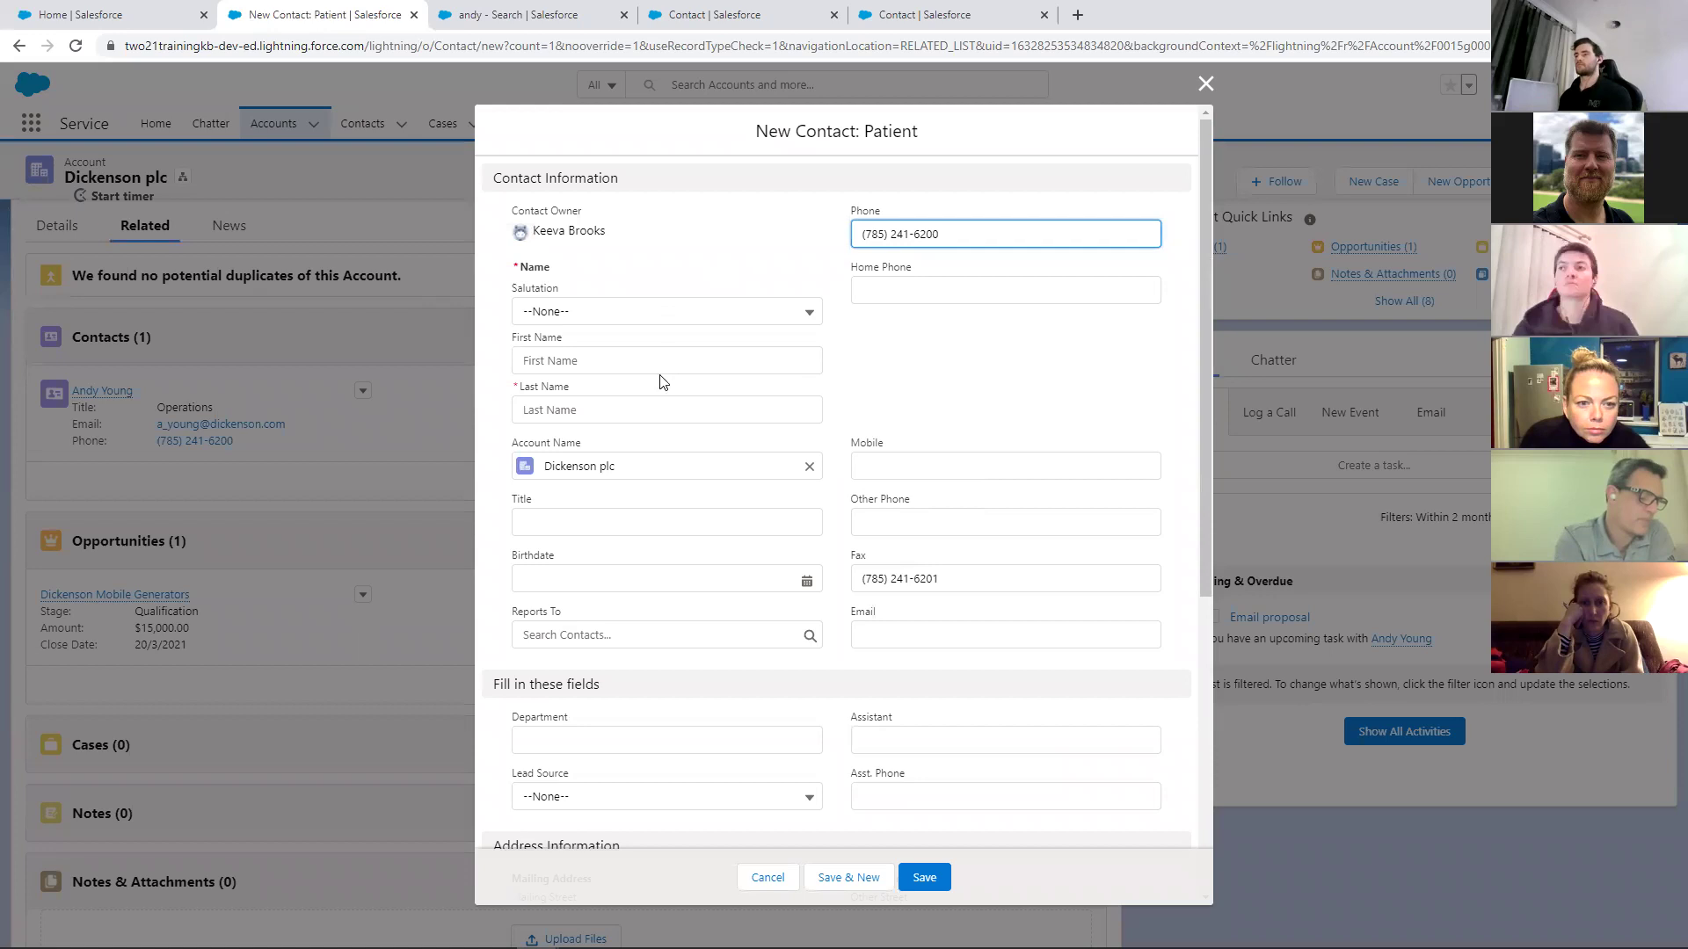
left_click(1204, 83)
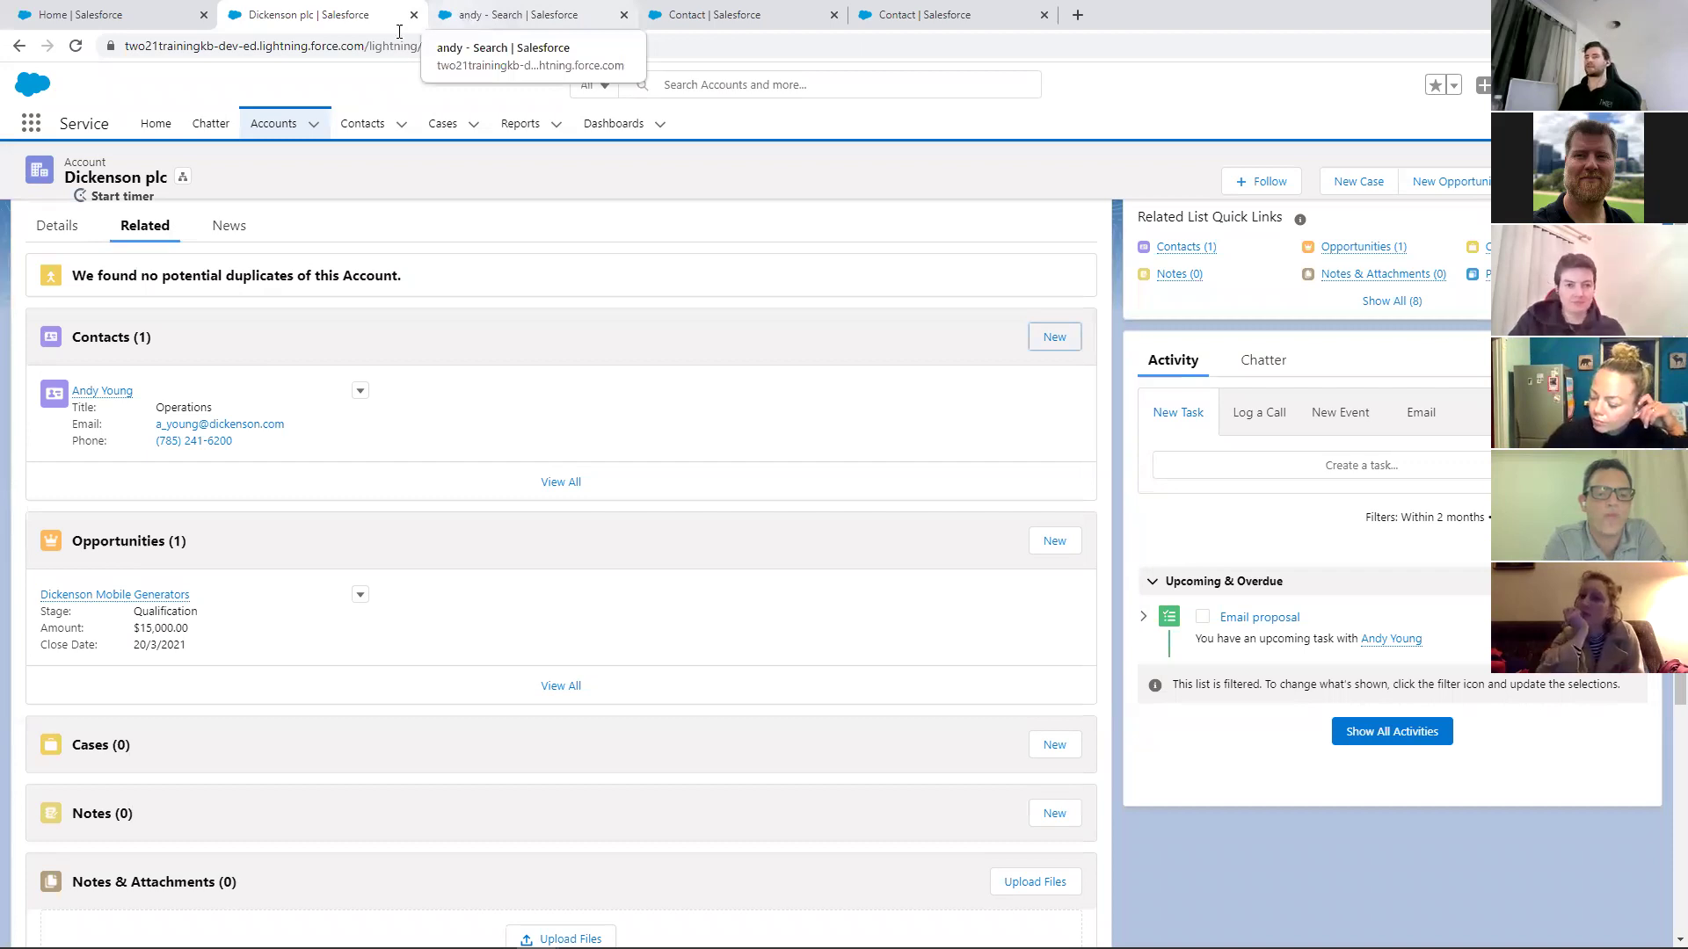
Replace the search results page with the All Contacts list view
left_click(471, 17)
left_click(363, 124)
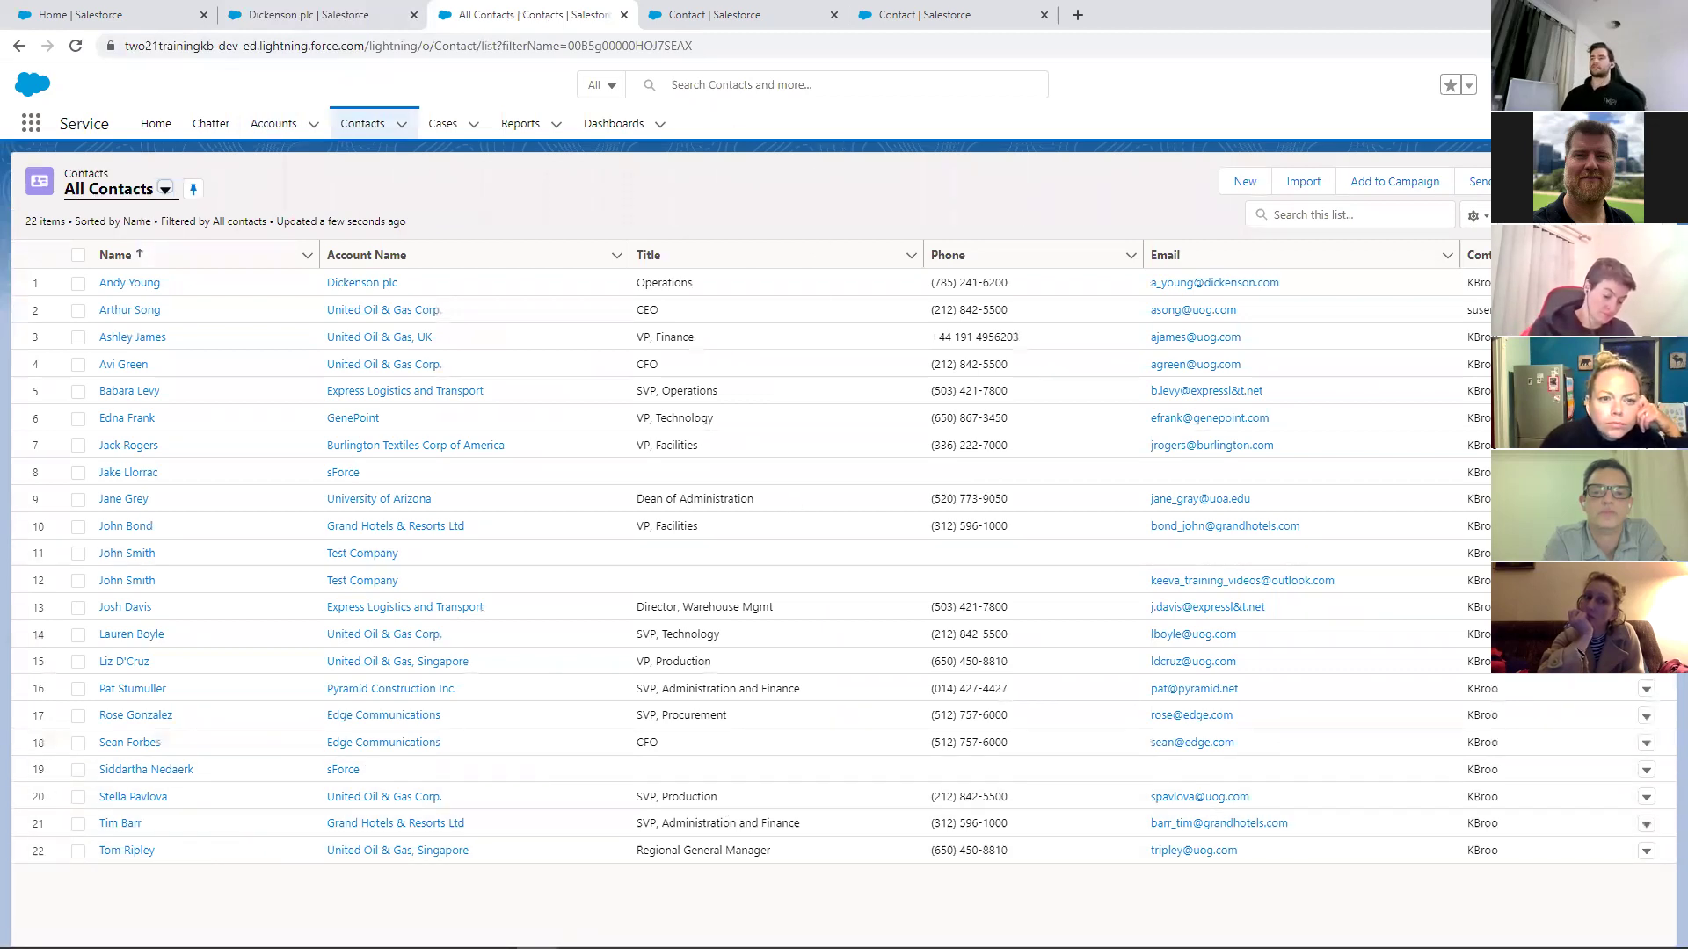
left_click(273, 125)
left_click(358, 125)
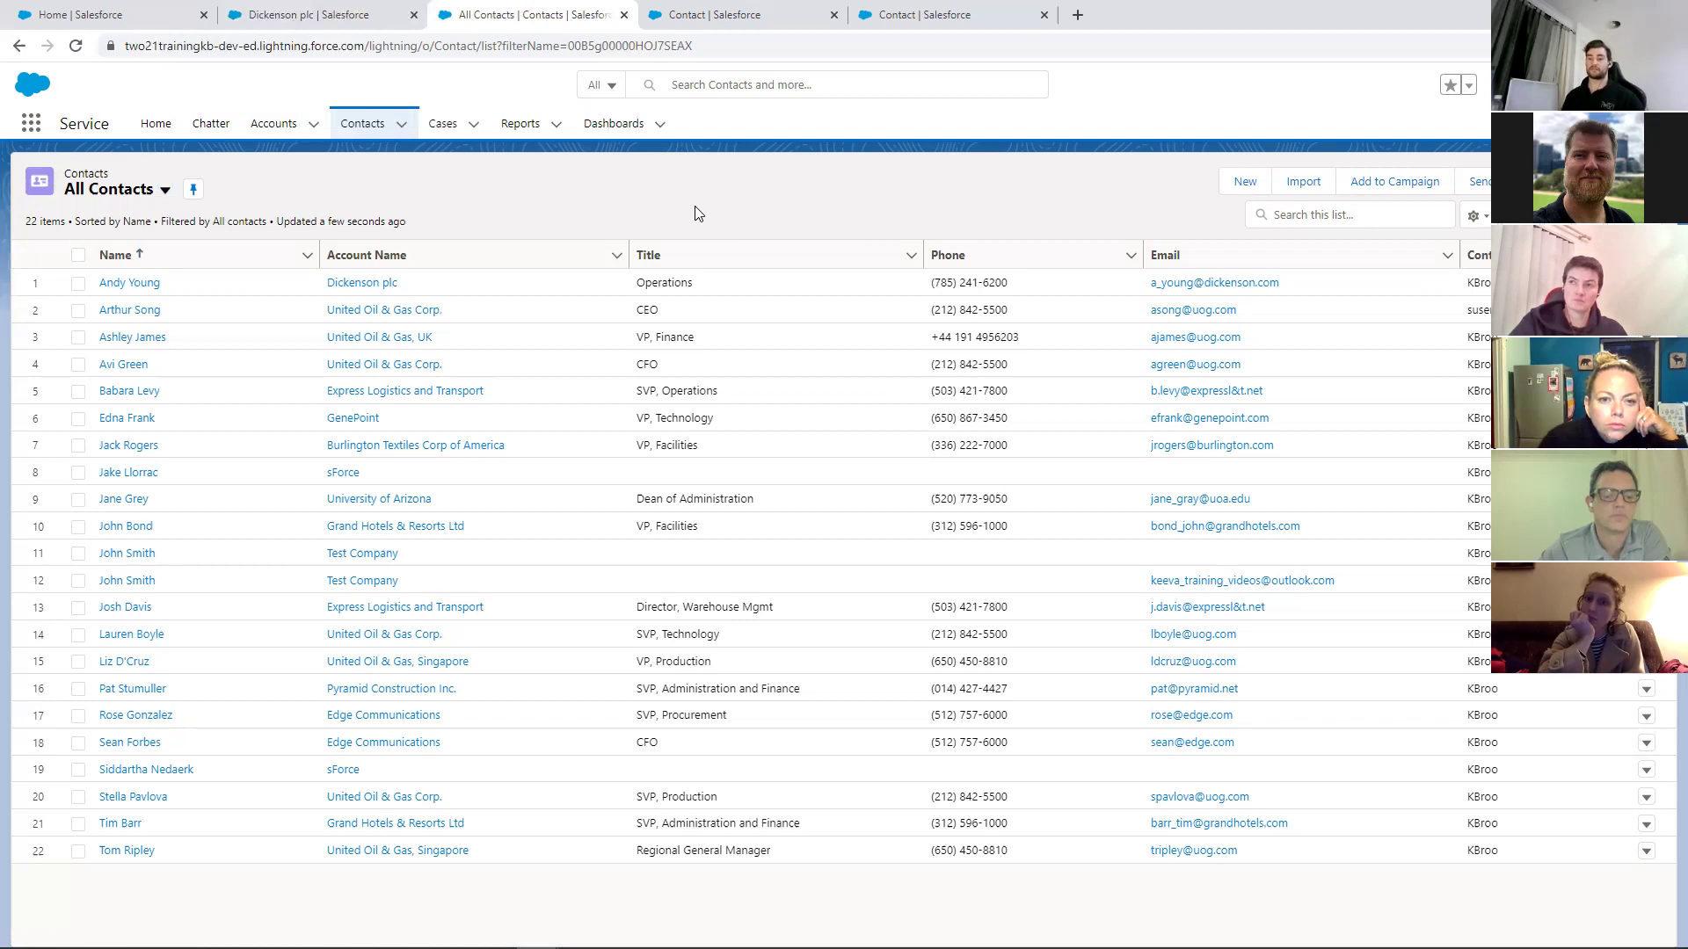
Search the All Contacts list for a contact's full name, then clear the search
left_click(1287, 214)
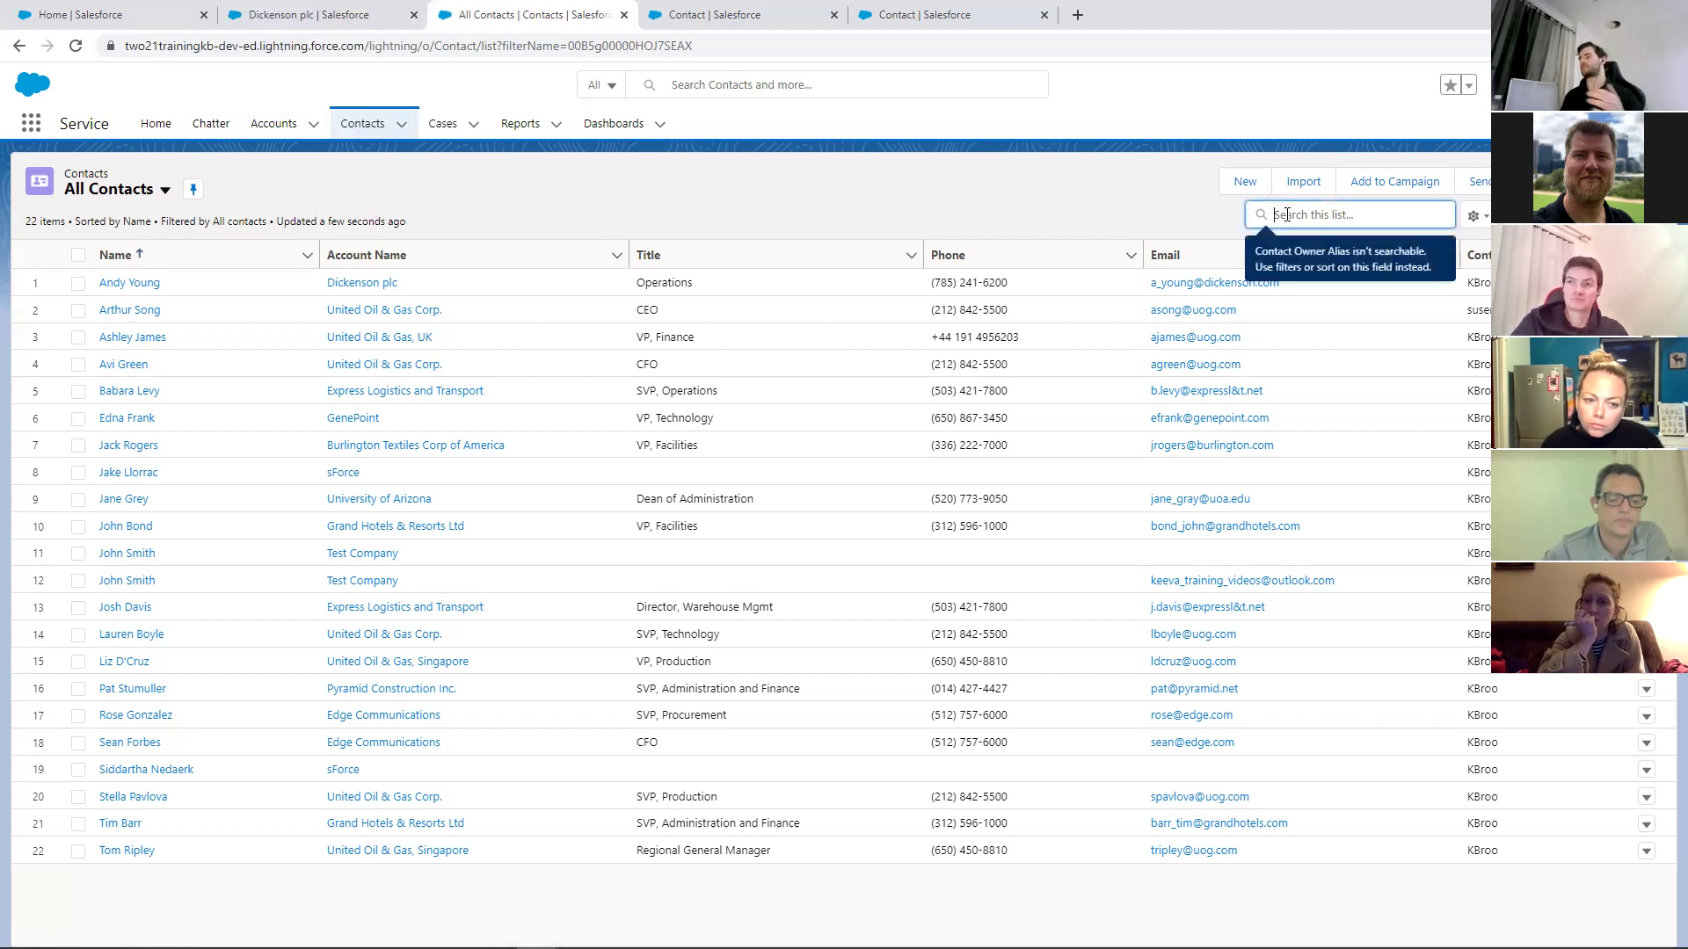
type("greg smith")
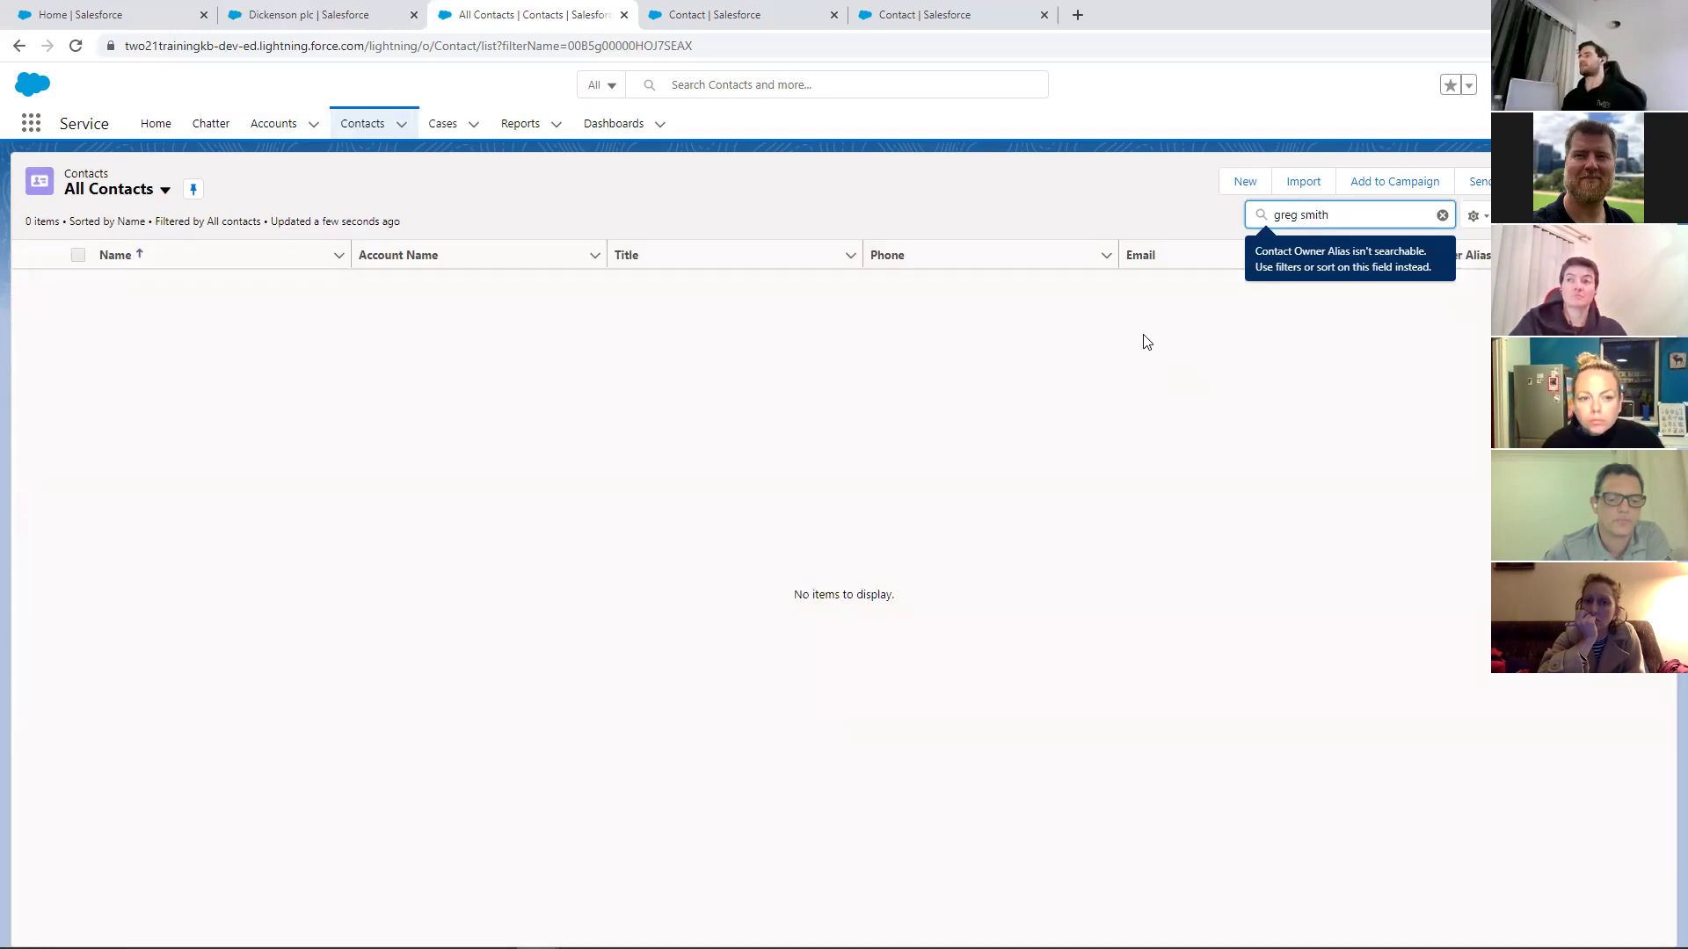
left_click(1442, 214)
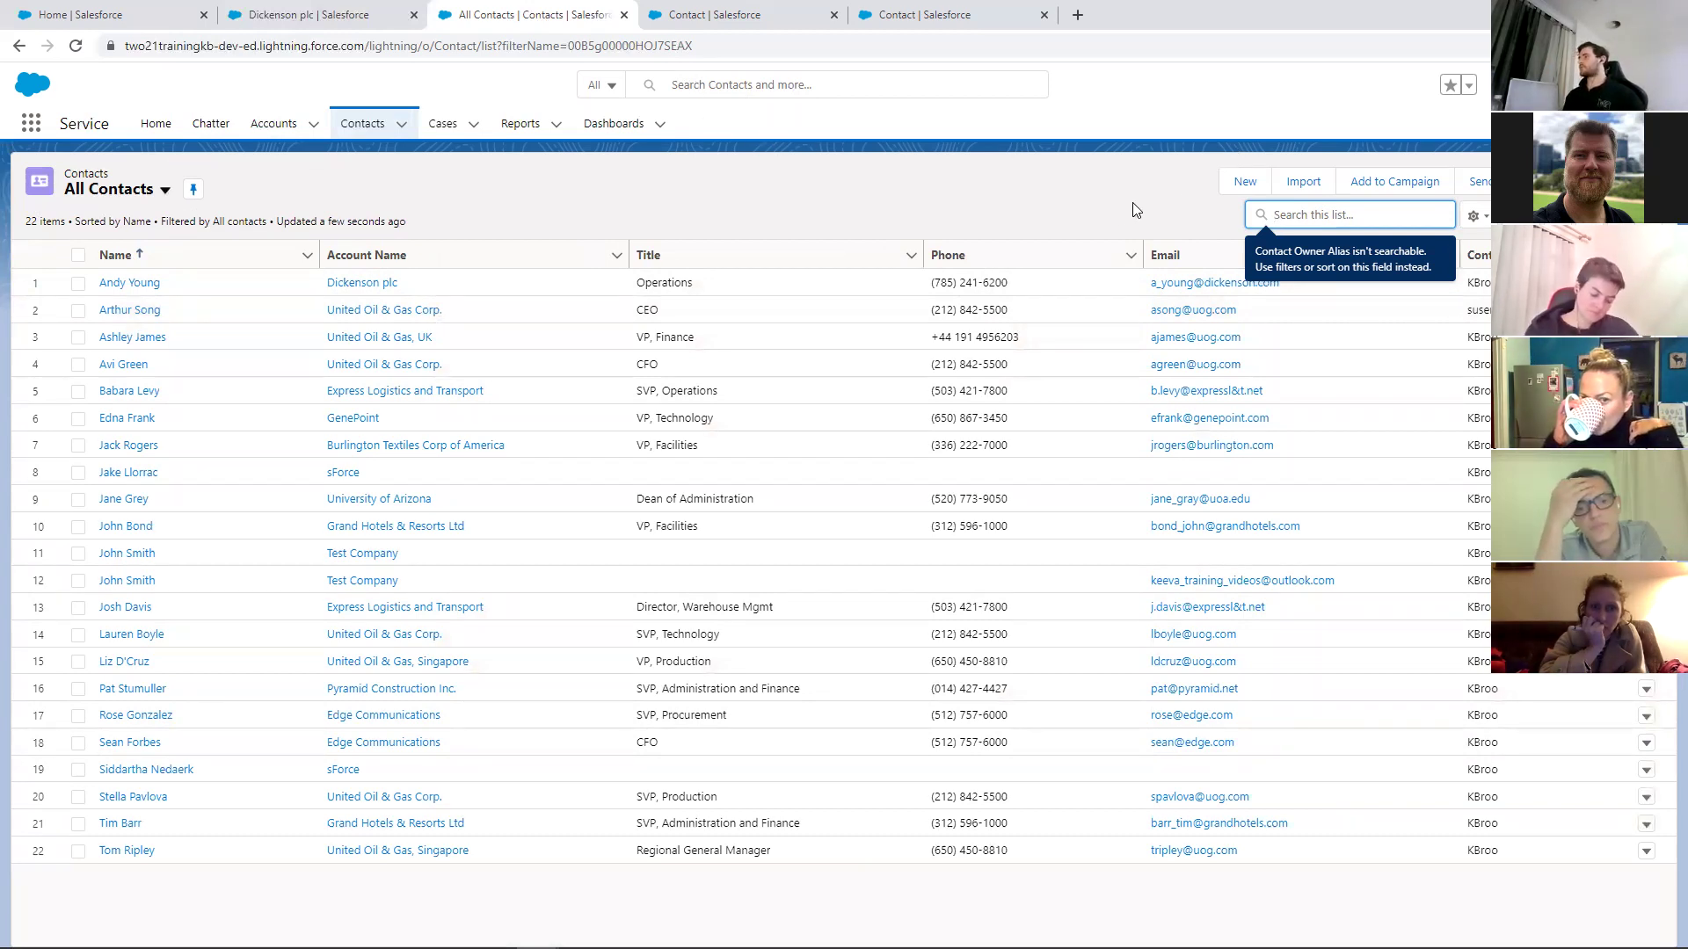
View the filters of the All Contacts list and hide them again
left_click(1649, 215)
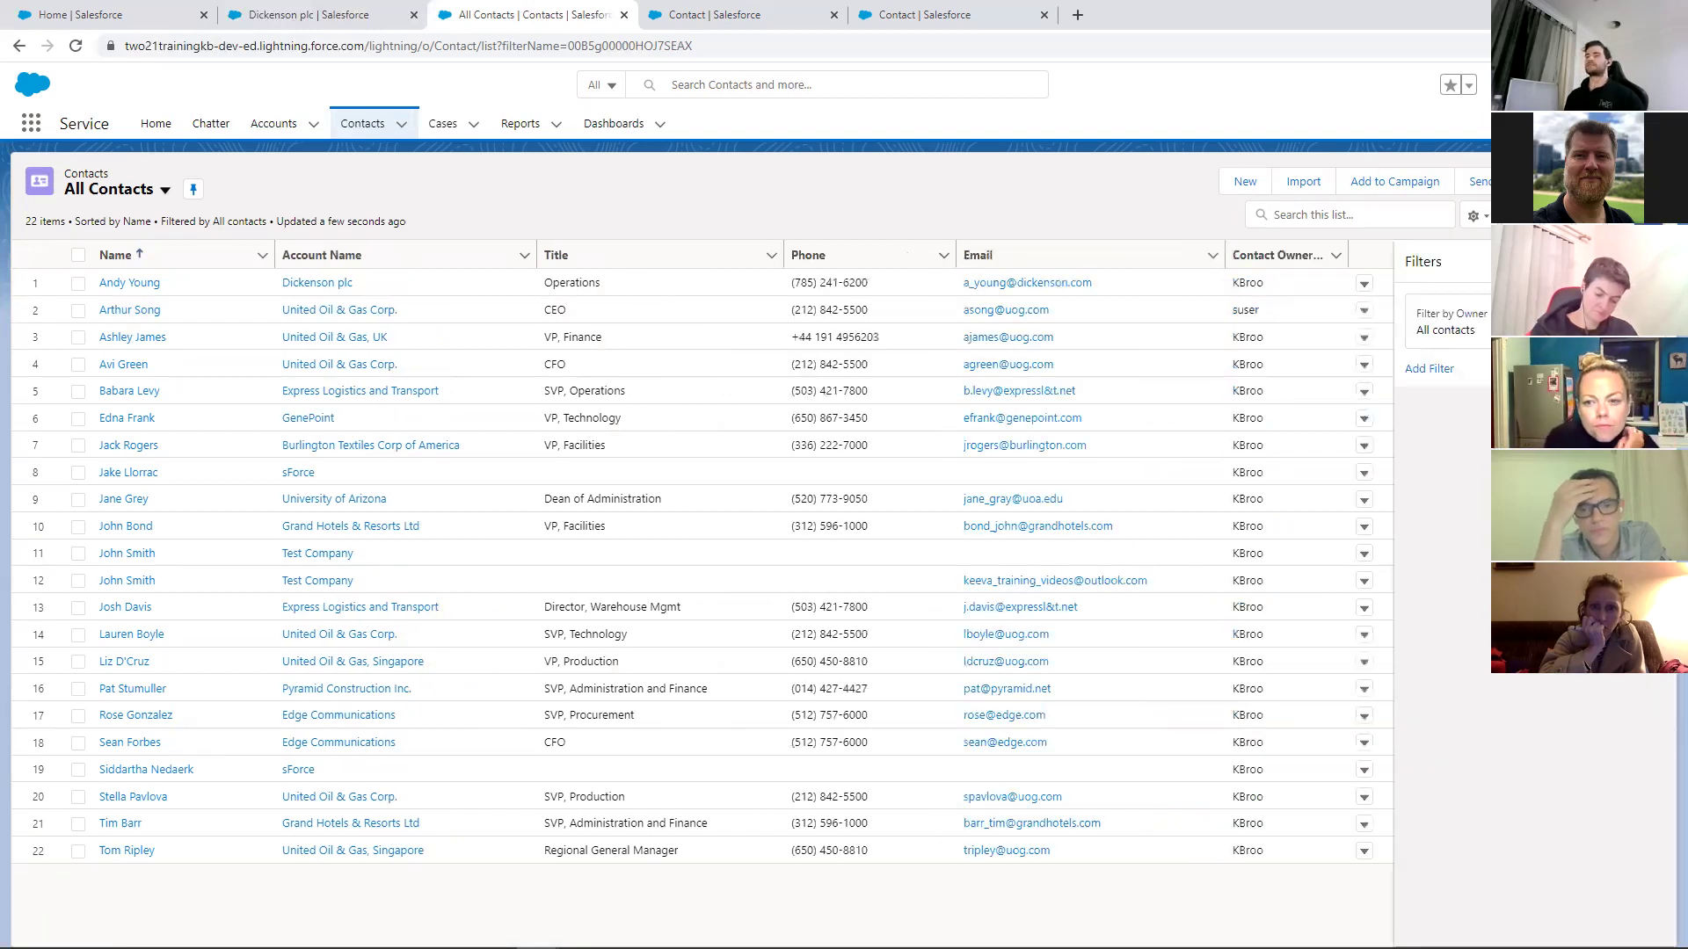
left_click(1649, 216)
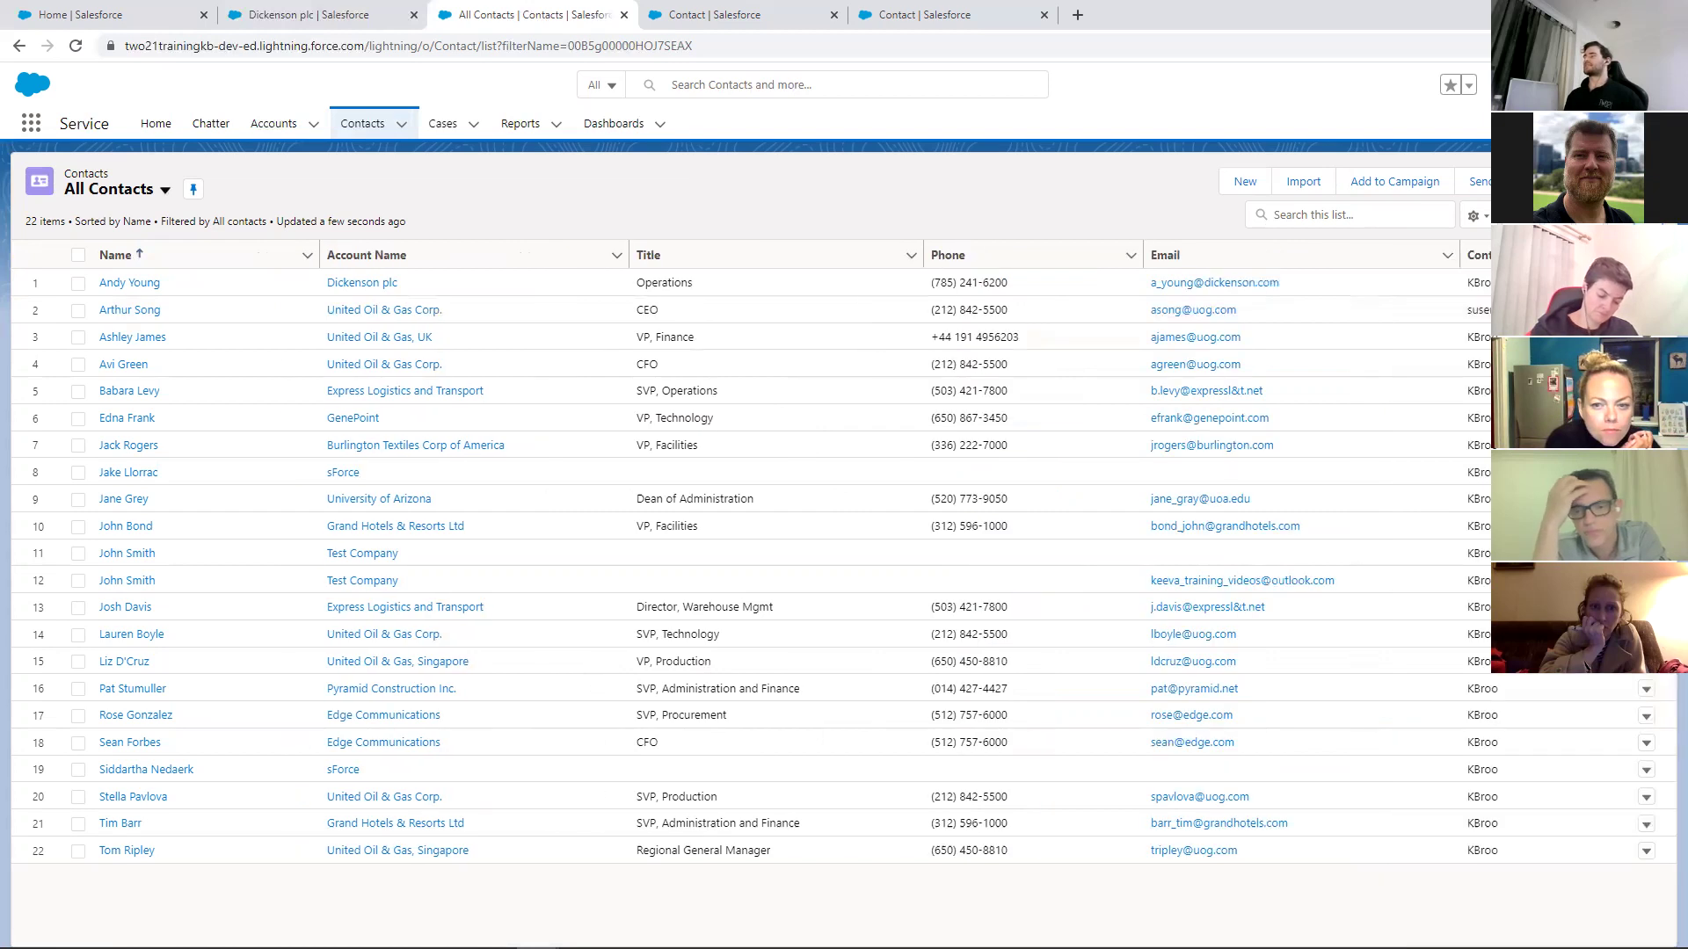
left_click(1649, 216)
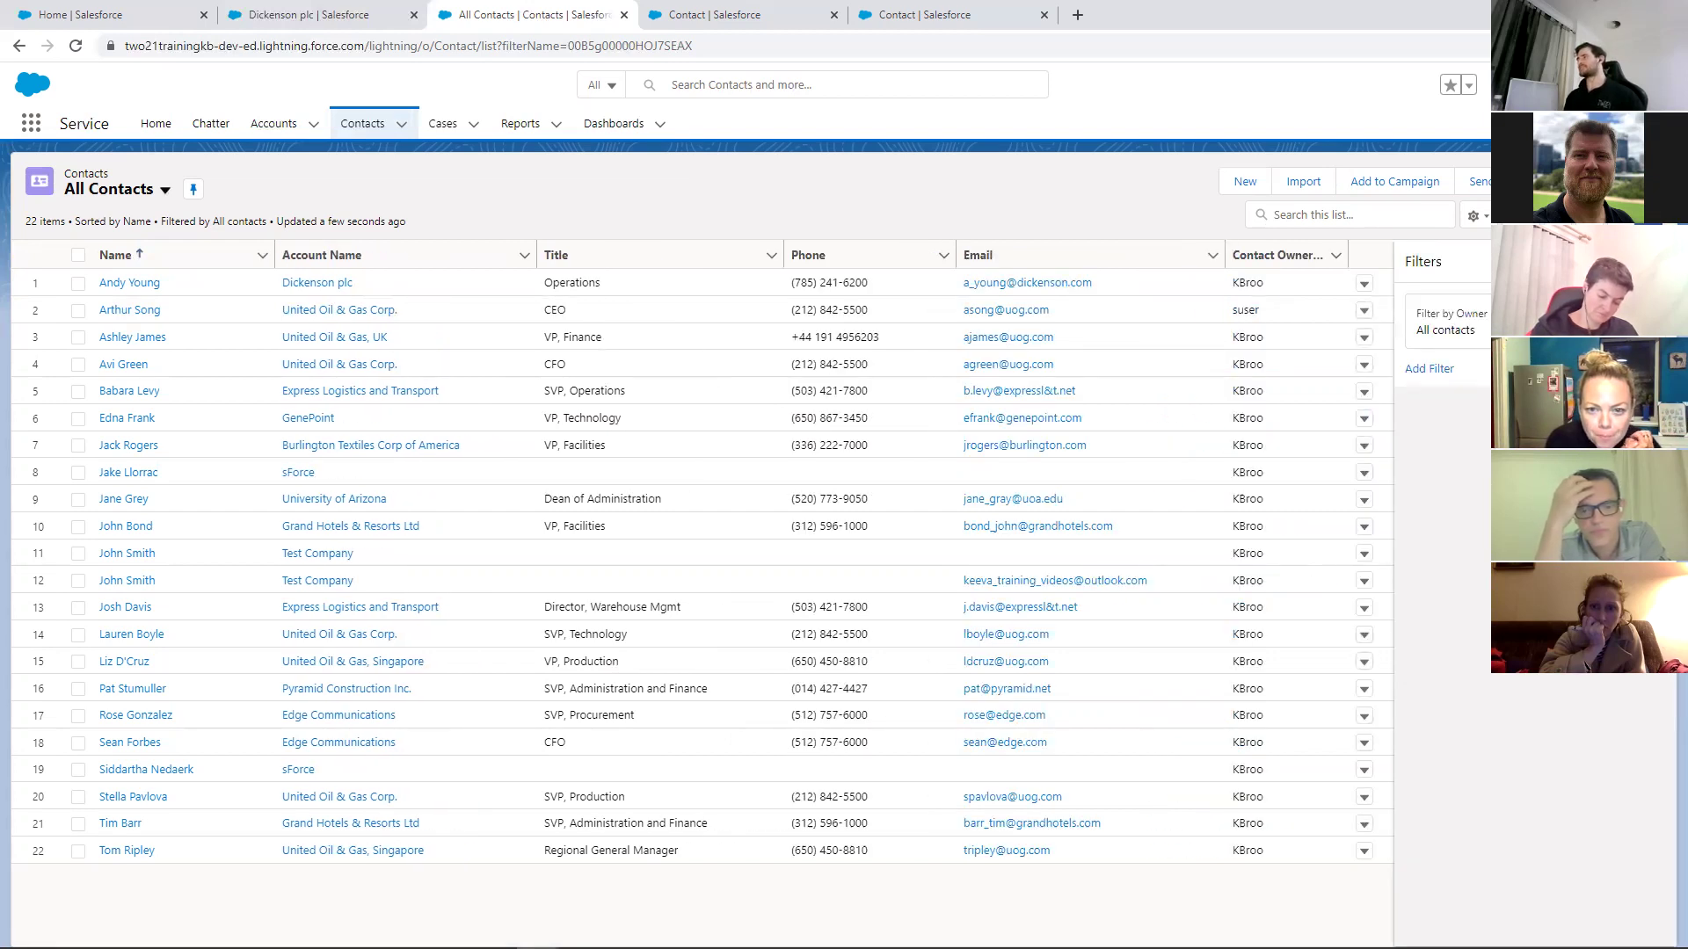
left_click(1649, 216)
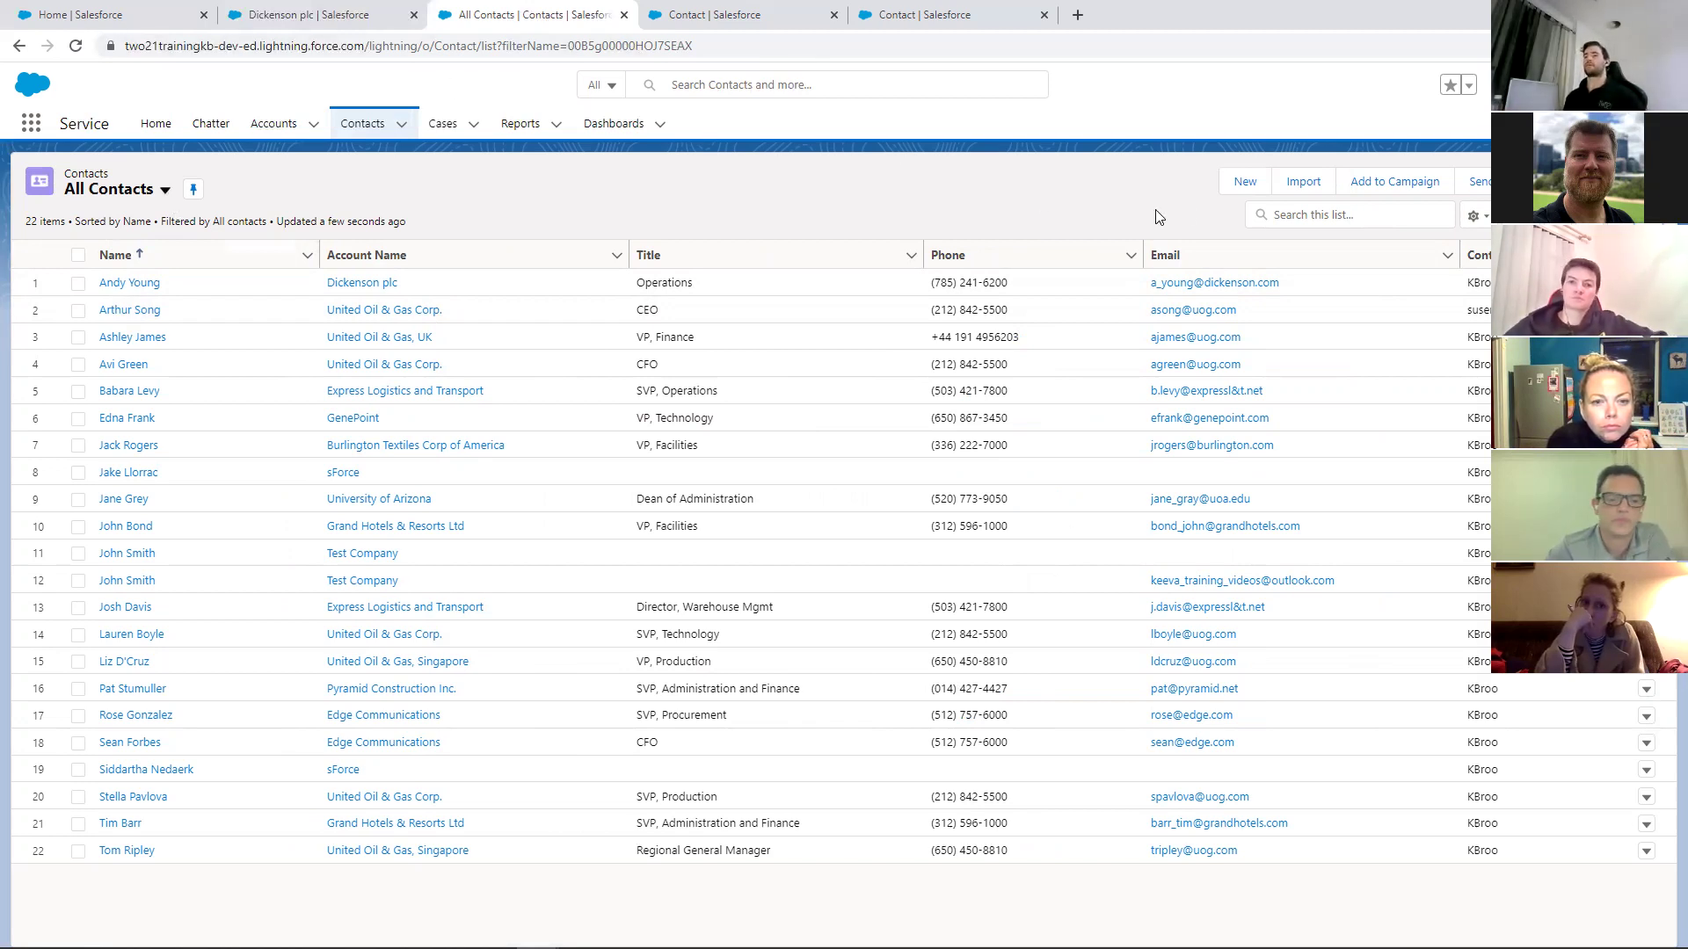
Start a new contact list view named United Oil & Gas with the API name United_Oil_Gas
left_click(1474, 218)
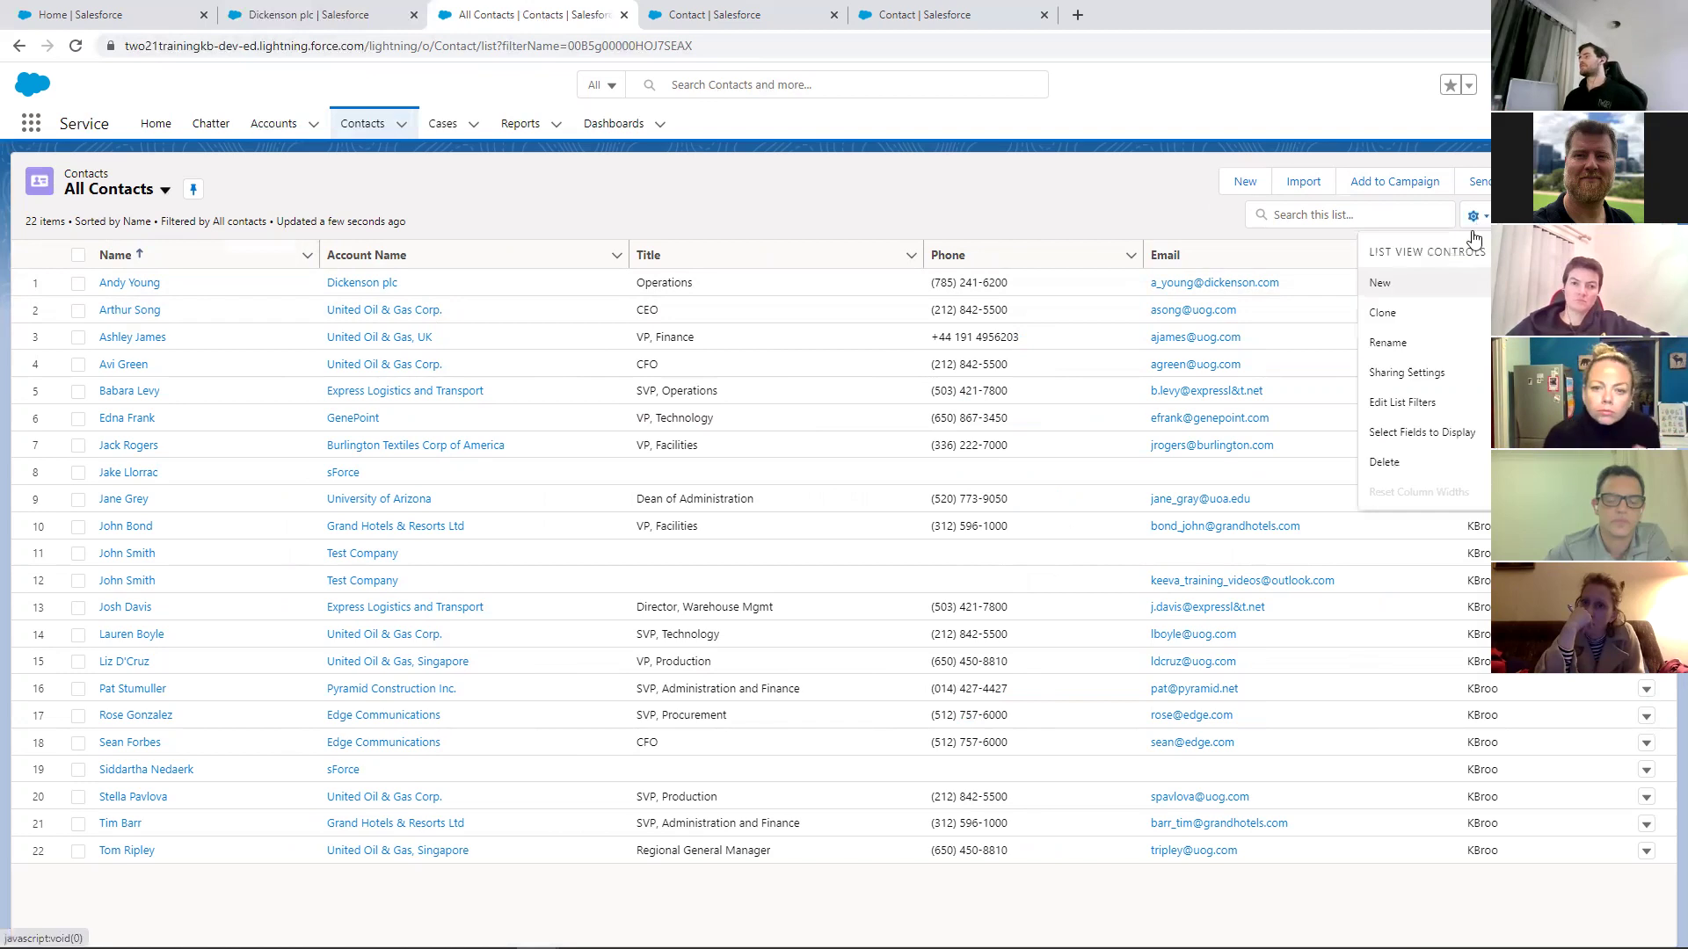
left_click(1381, 284)
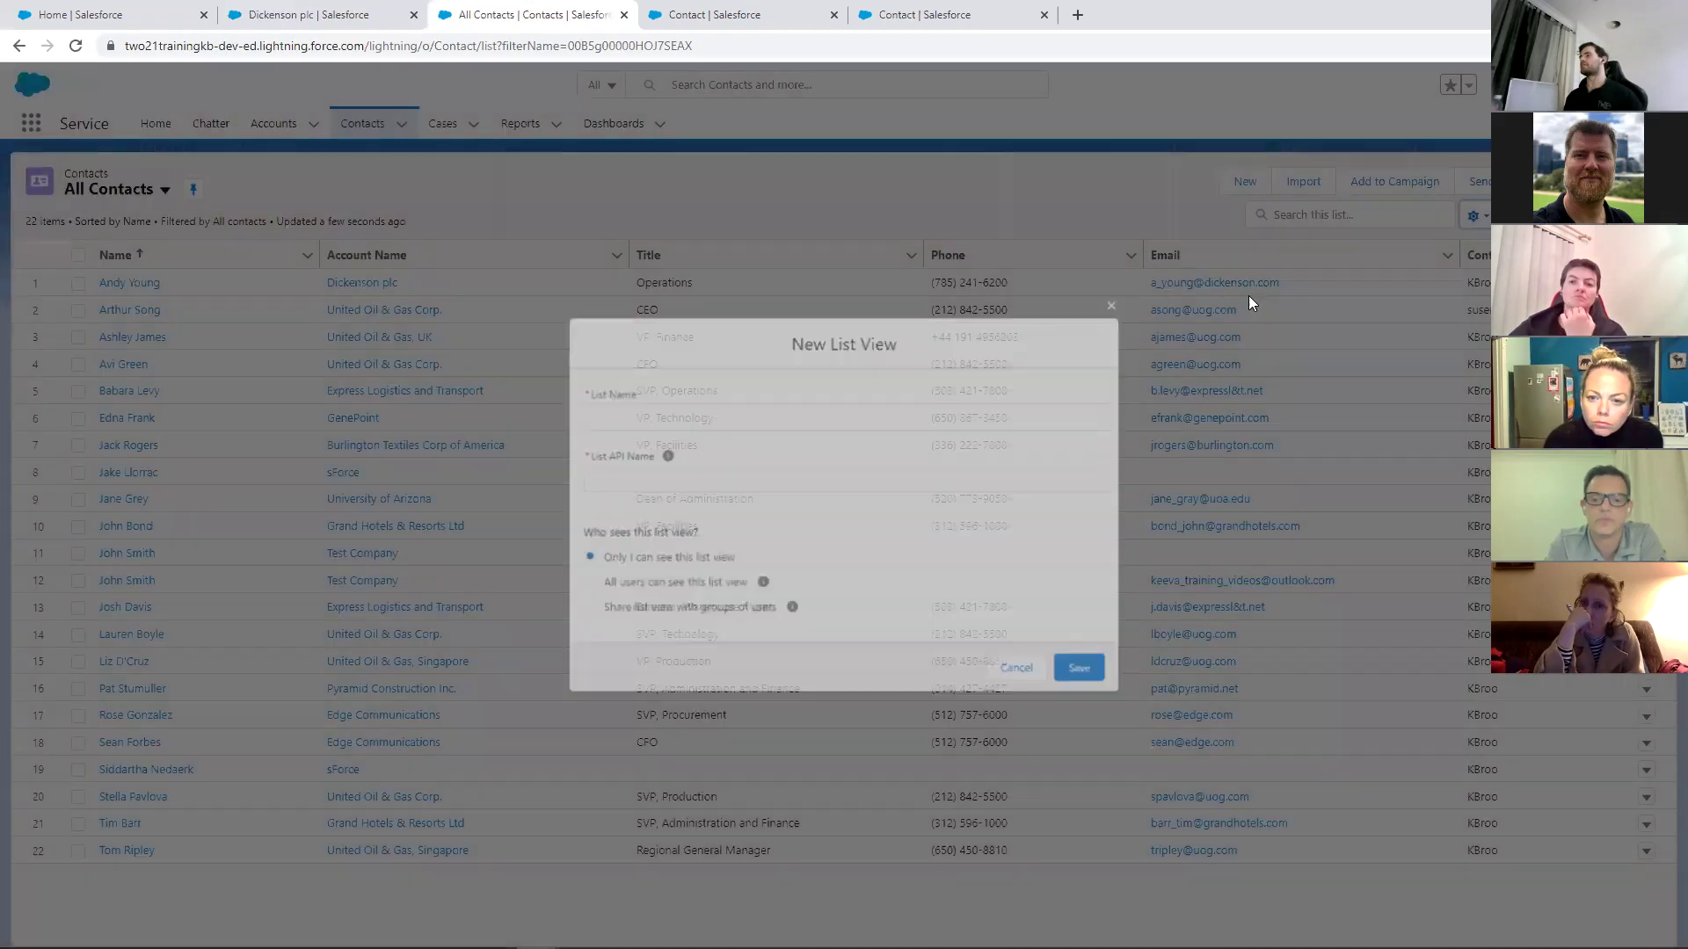
left_click(770, 410)
type("United Oil & Gas")
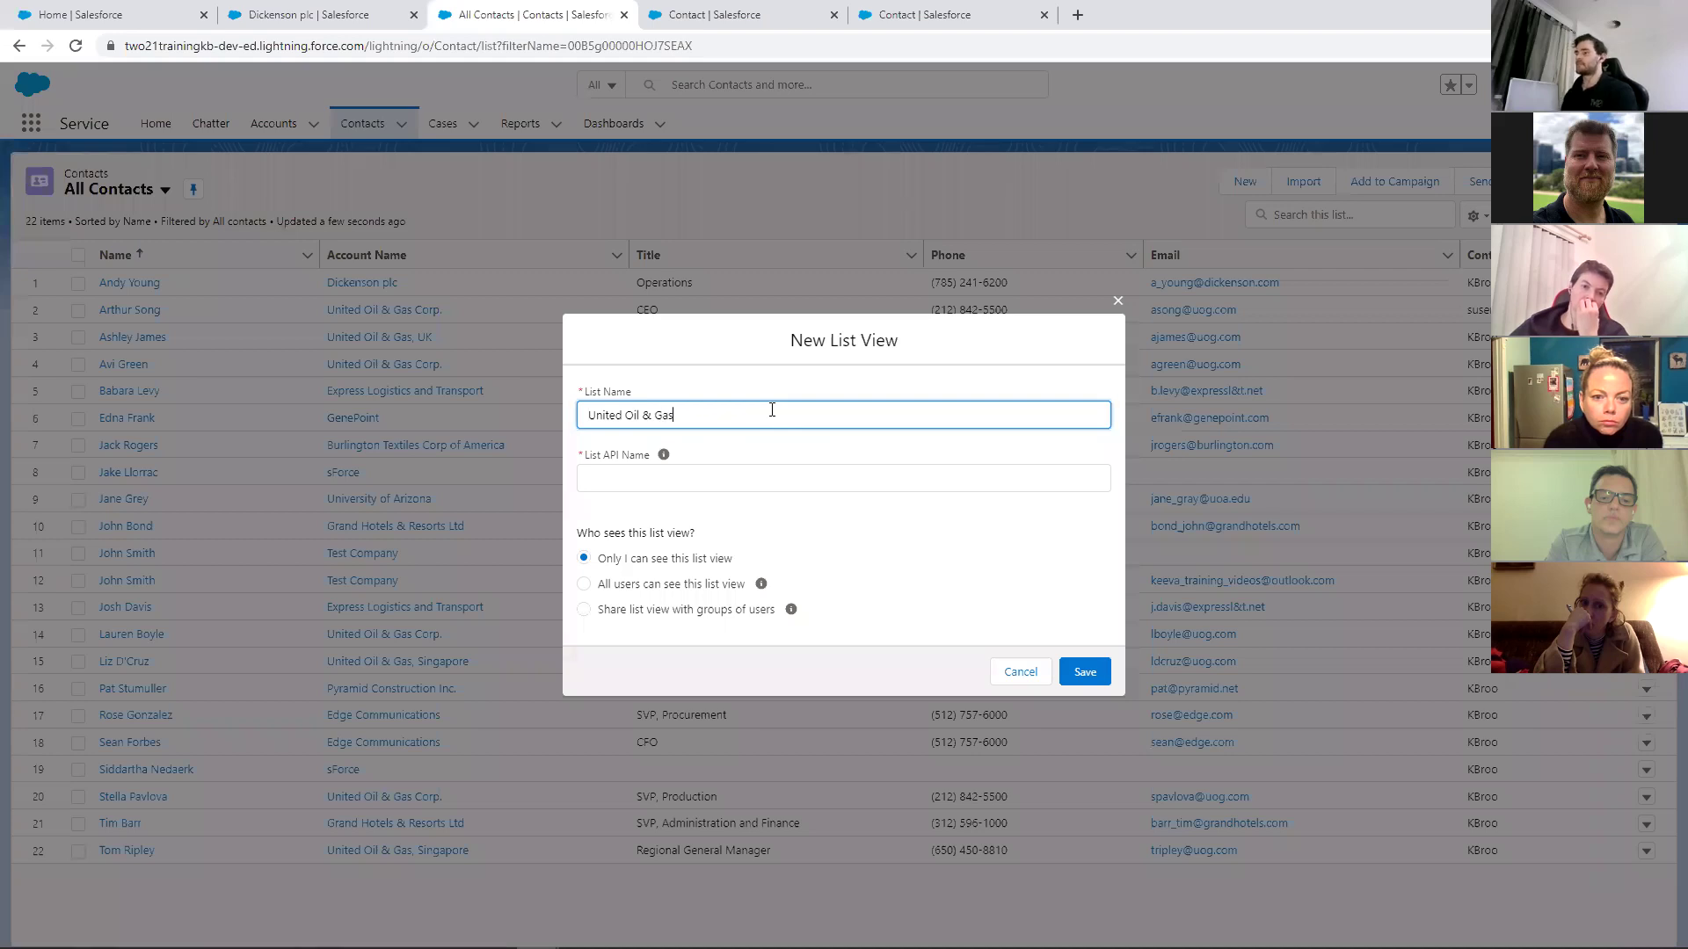
key("Tab")
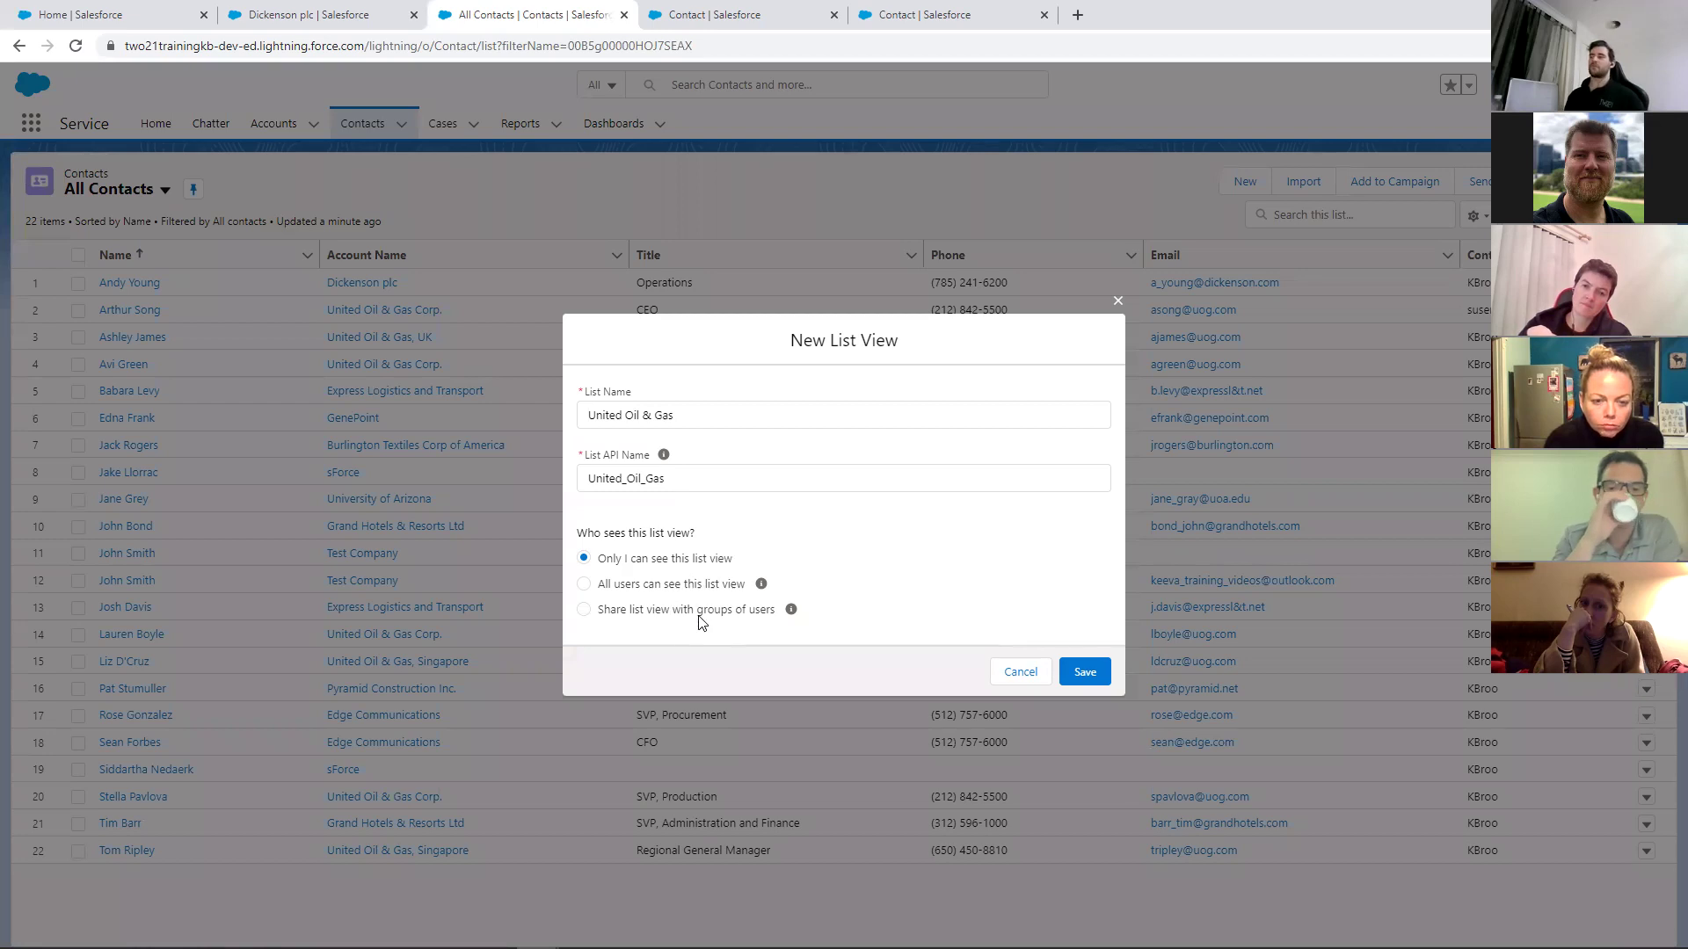
Check the options for sharing the list view with groups of users, then save it as visible only to its creator
left_click(644, 615)
left_click(644, 624)
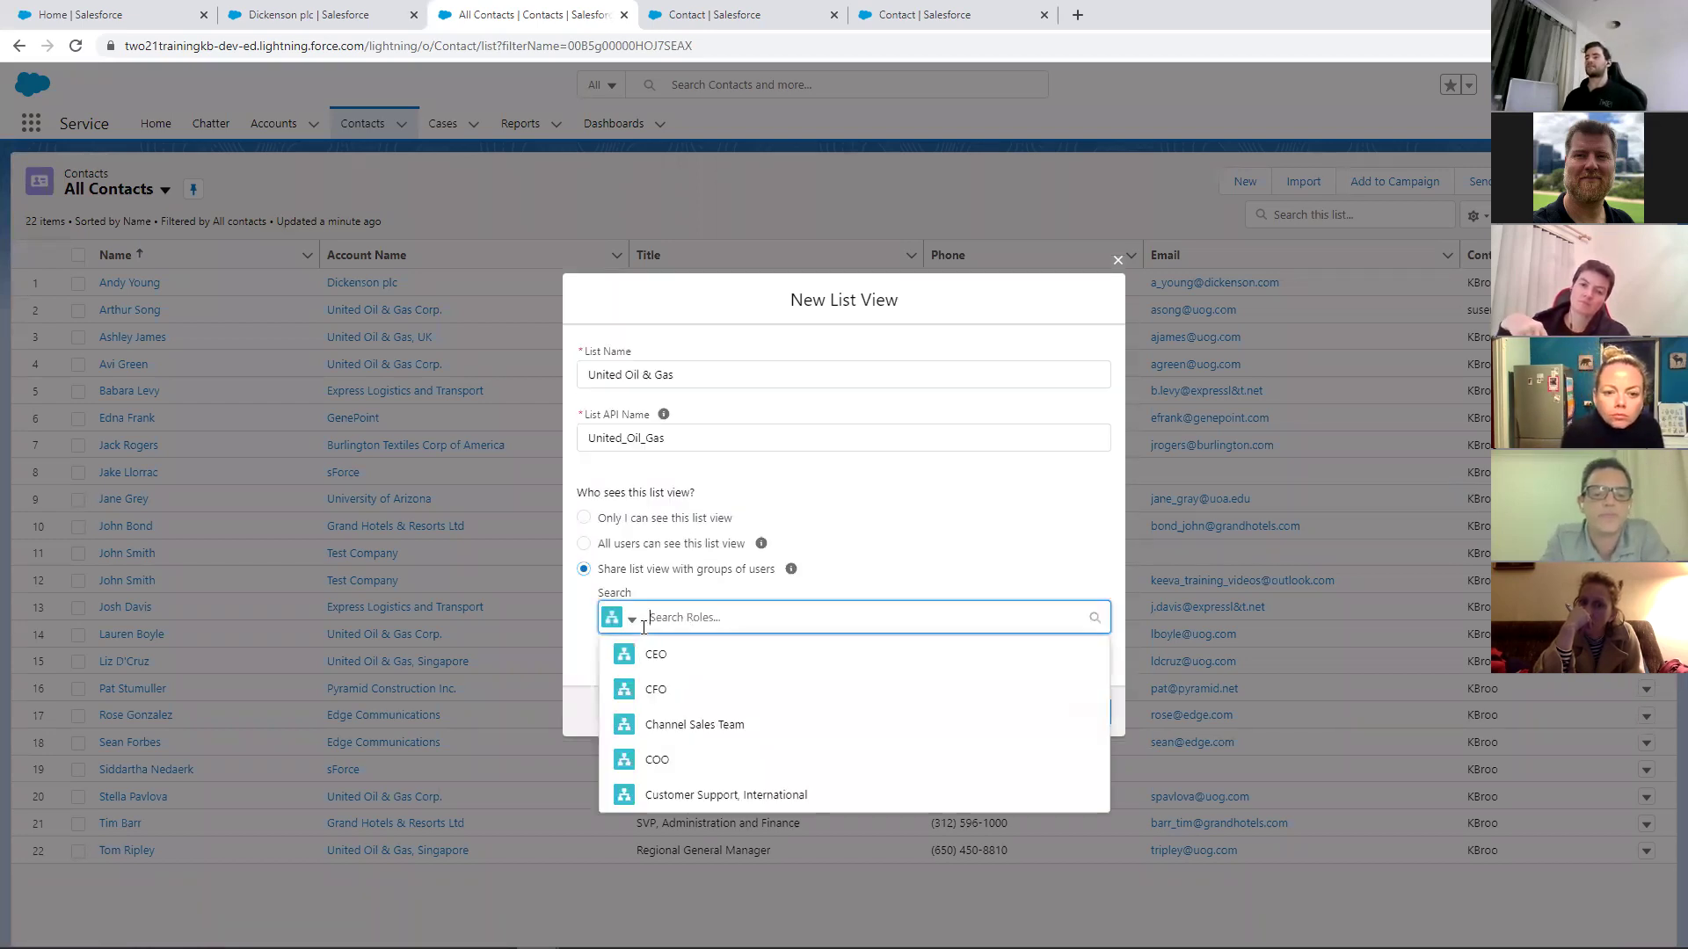
left_click(633, 620)
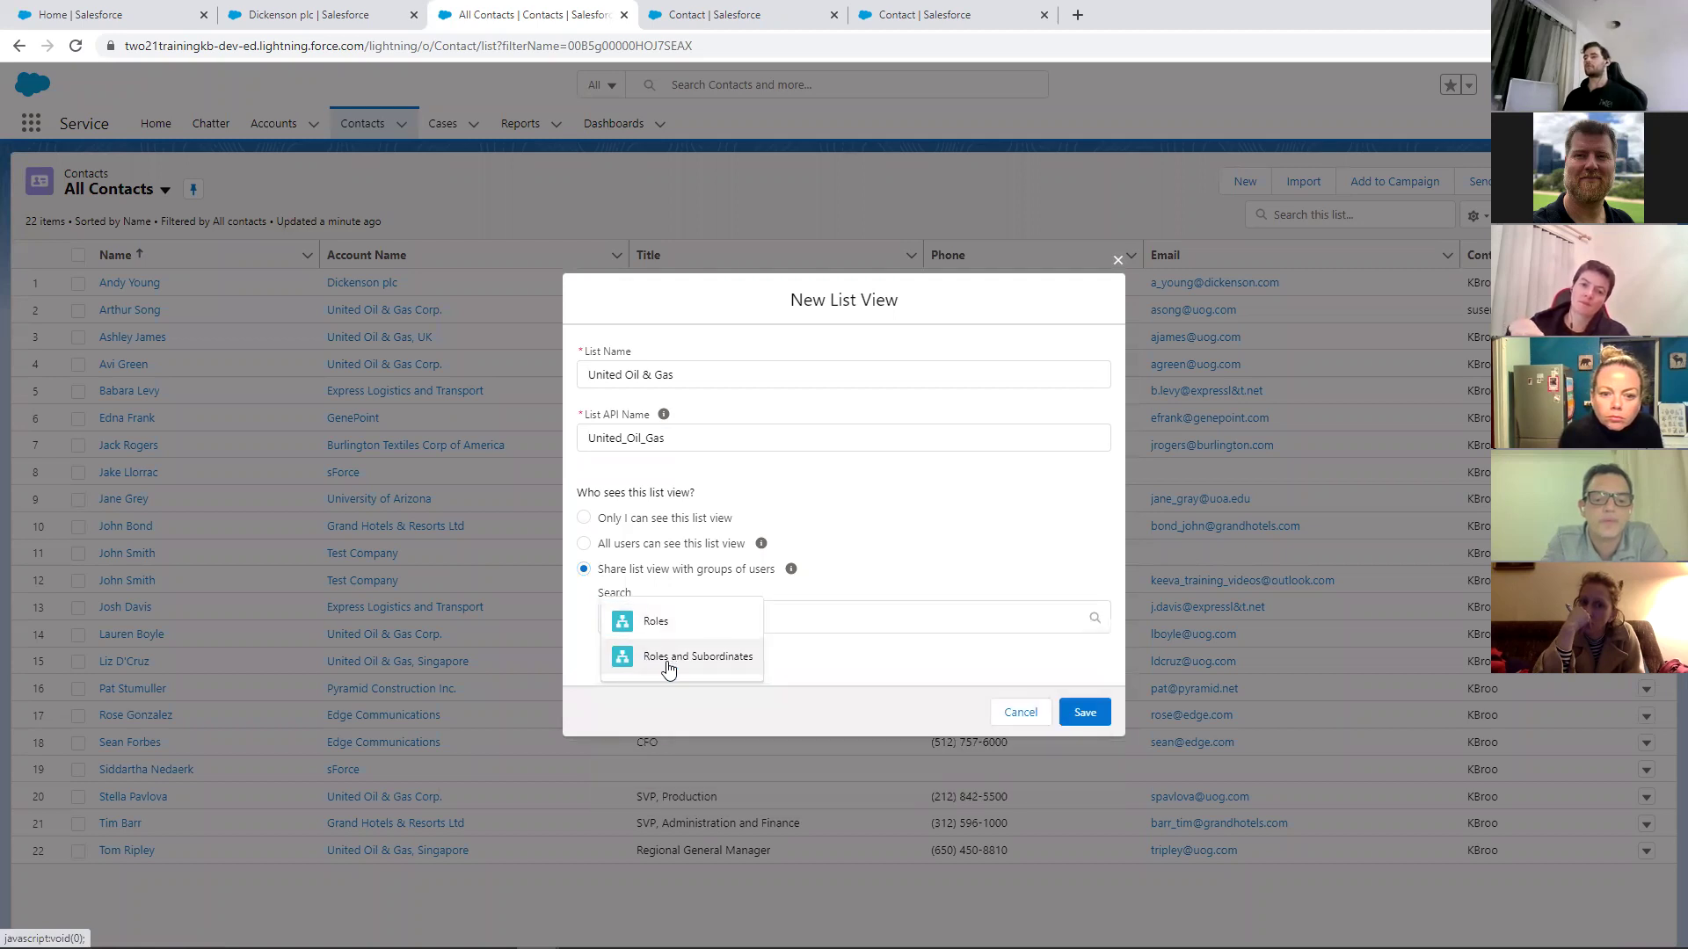
left_click(584, 543)
left_click(584, 559)
left_click(1081, 671)
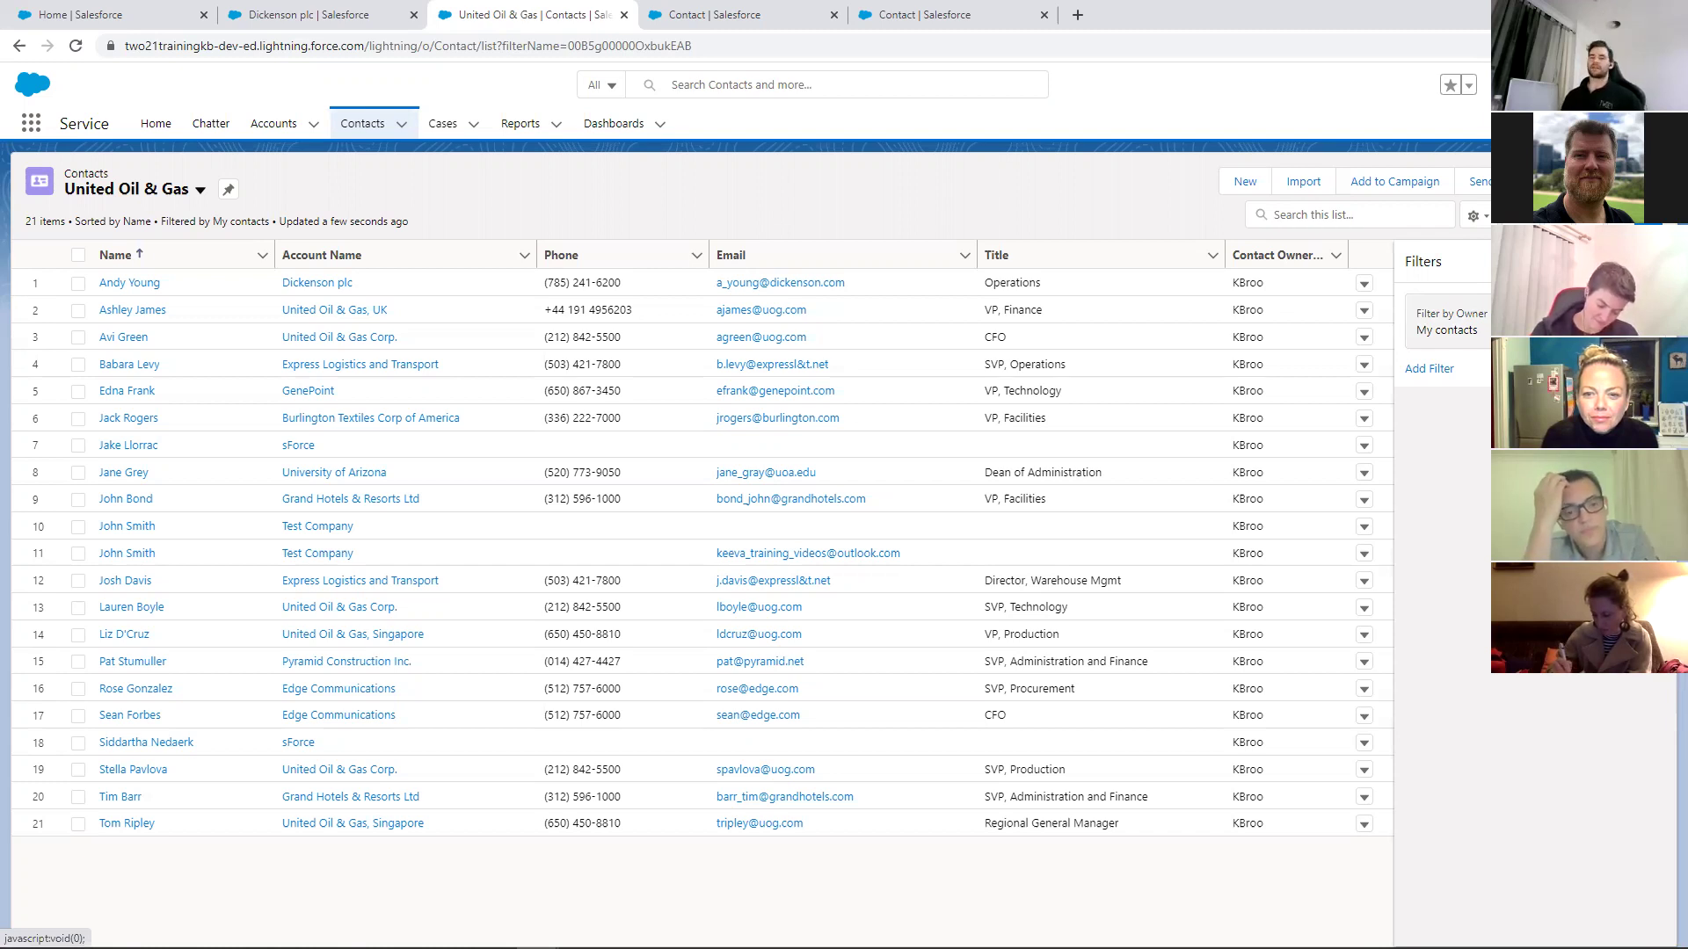
Change the list view's owner filter to All contacts and save it
left_click(1451, 322)
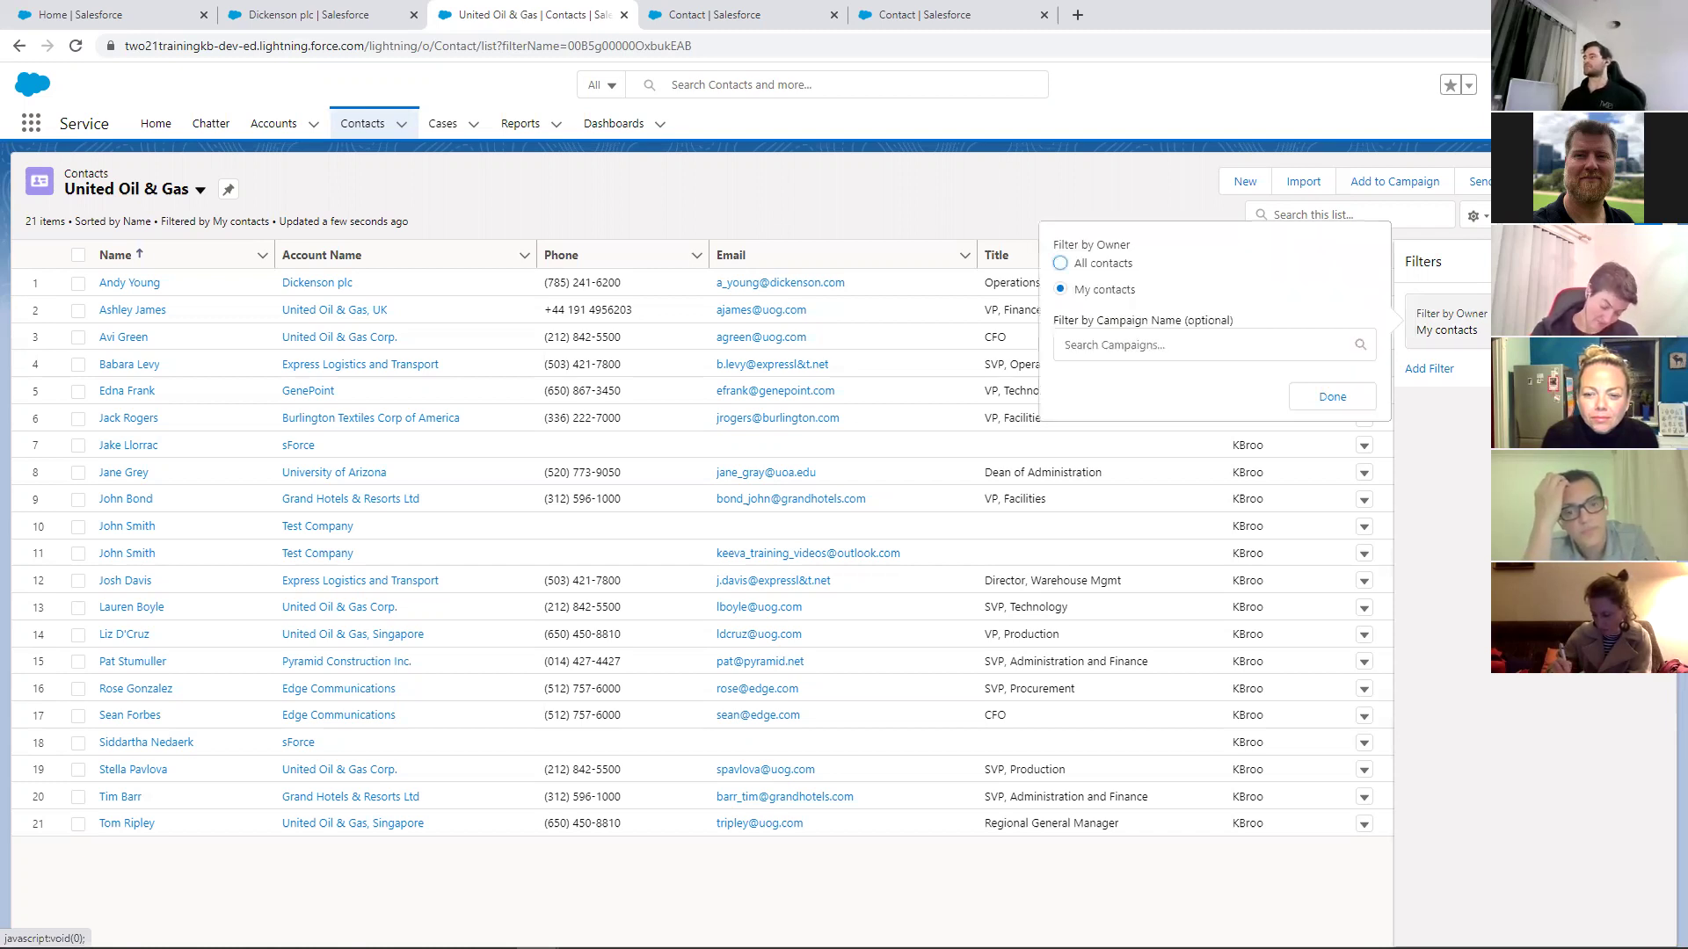
left_click(1060, 265)
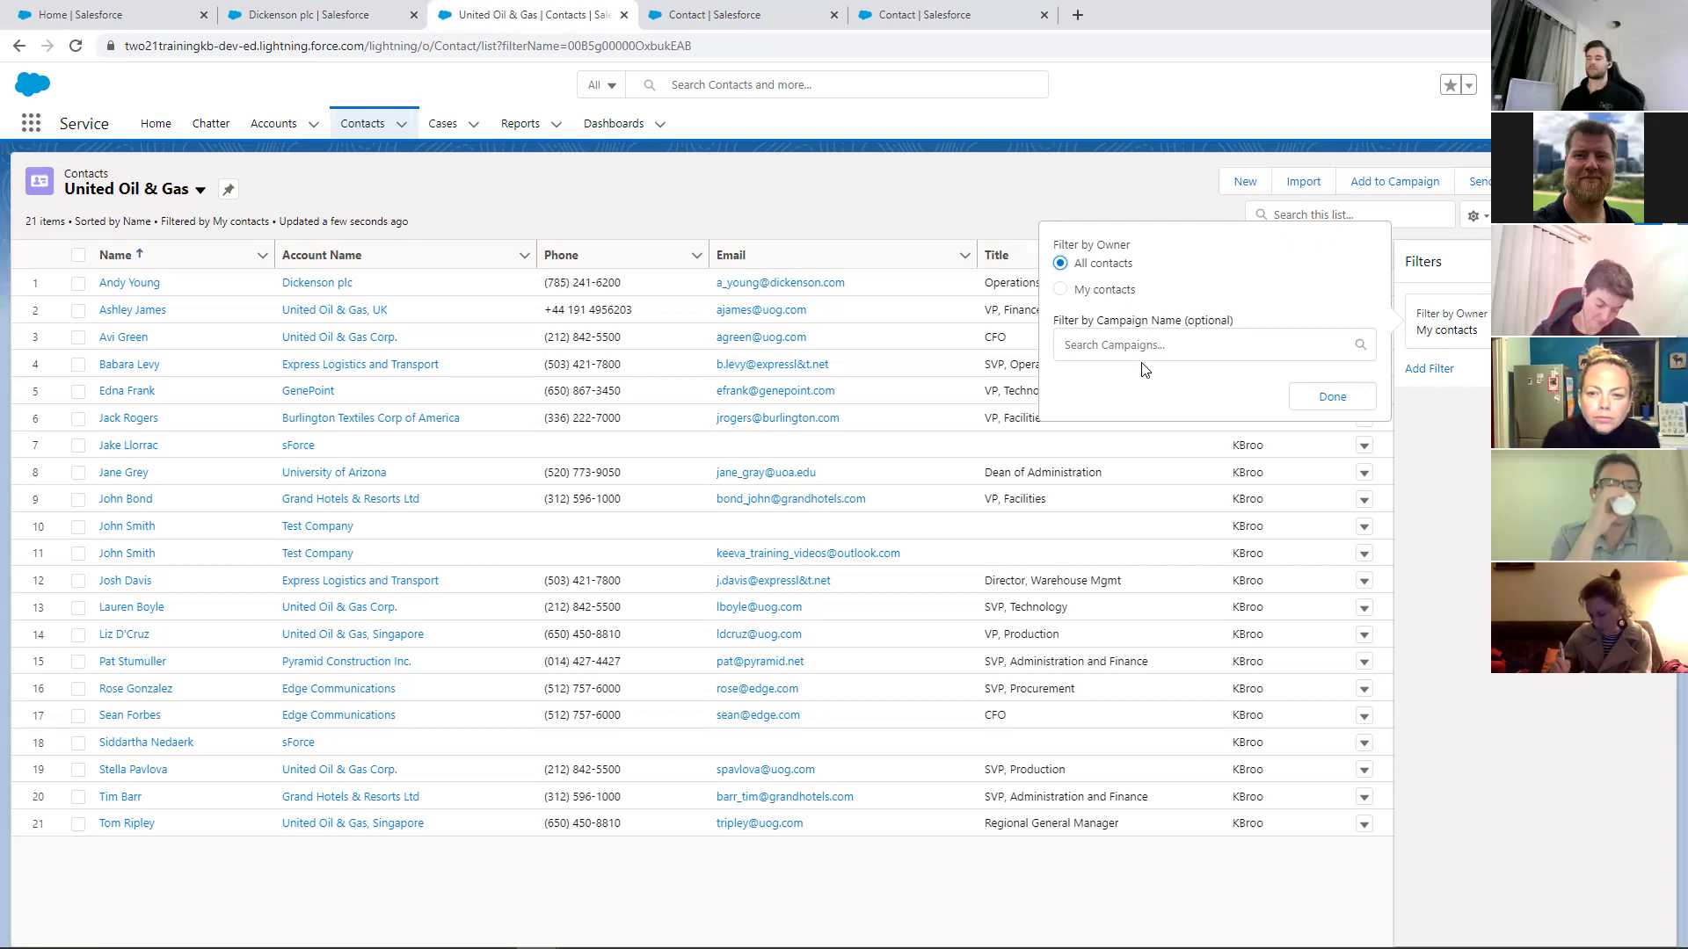
left_click(1332, 397)
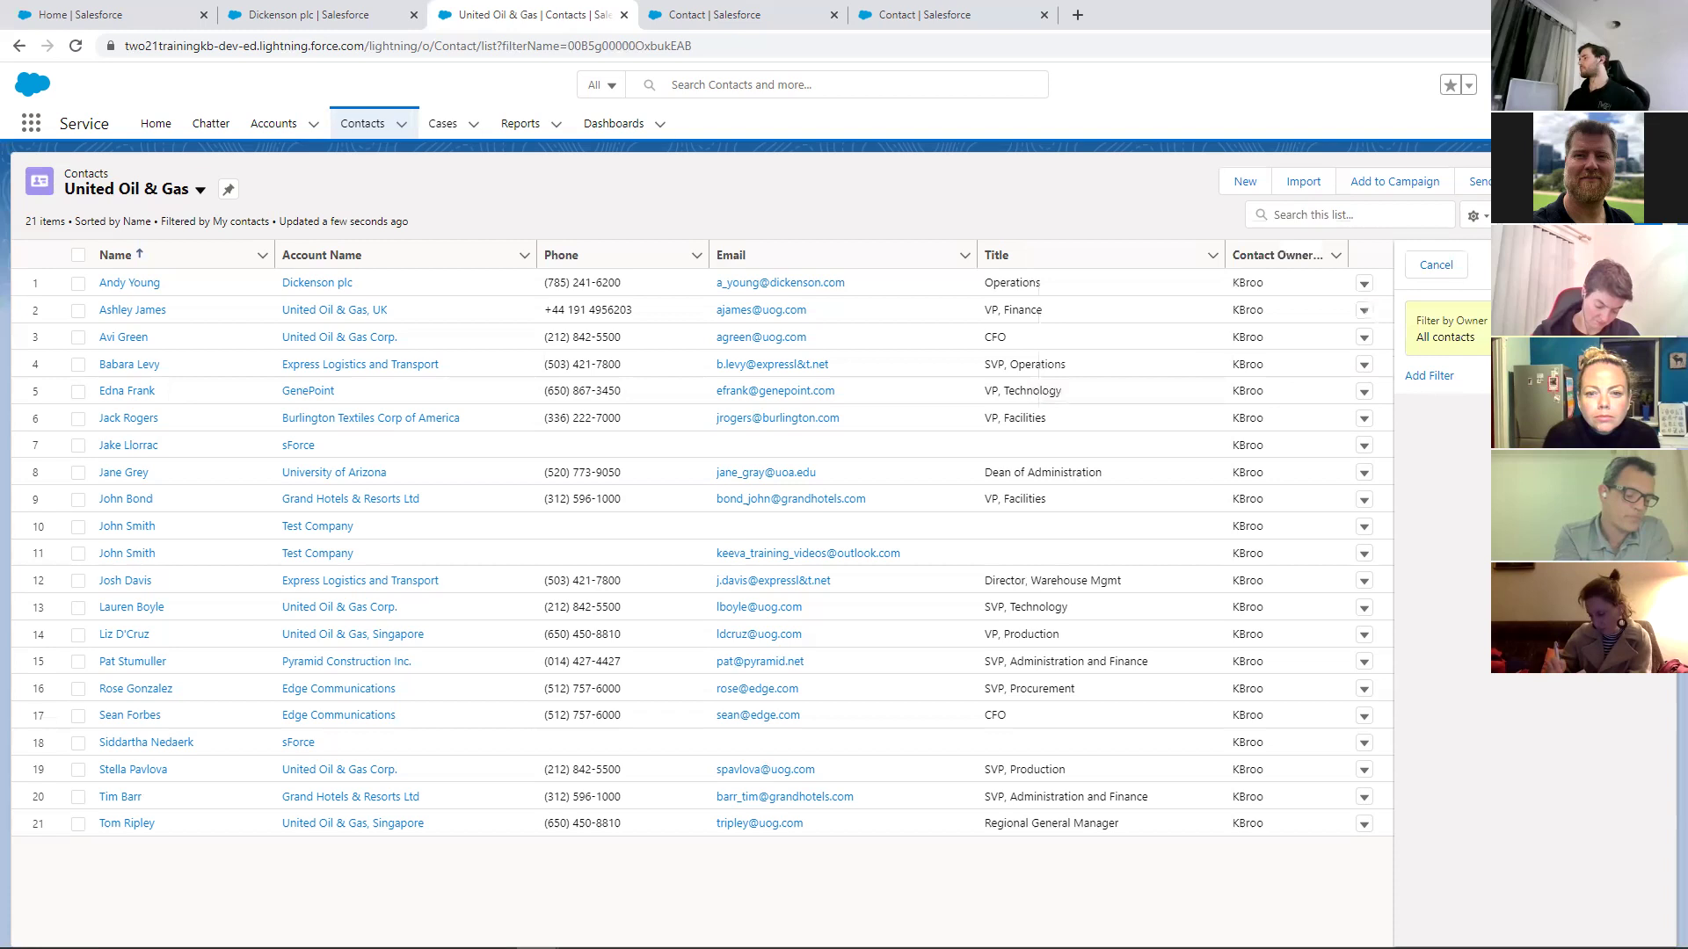
left_click(1638, 264)
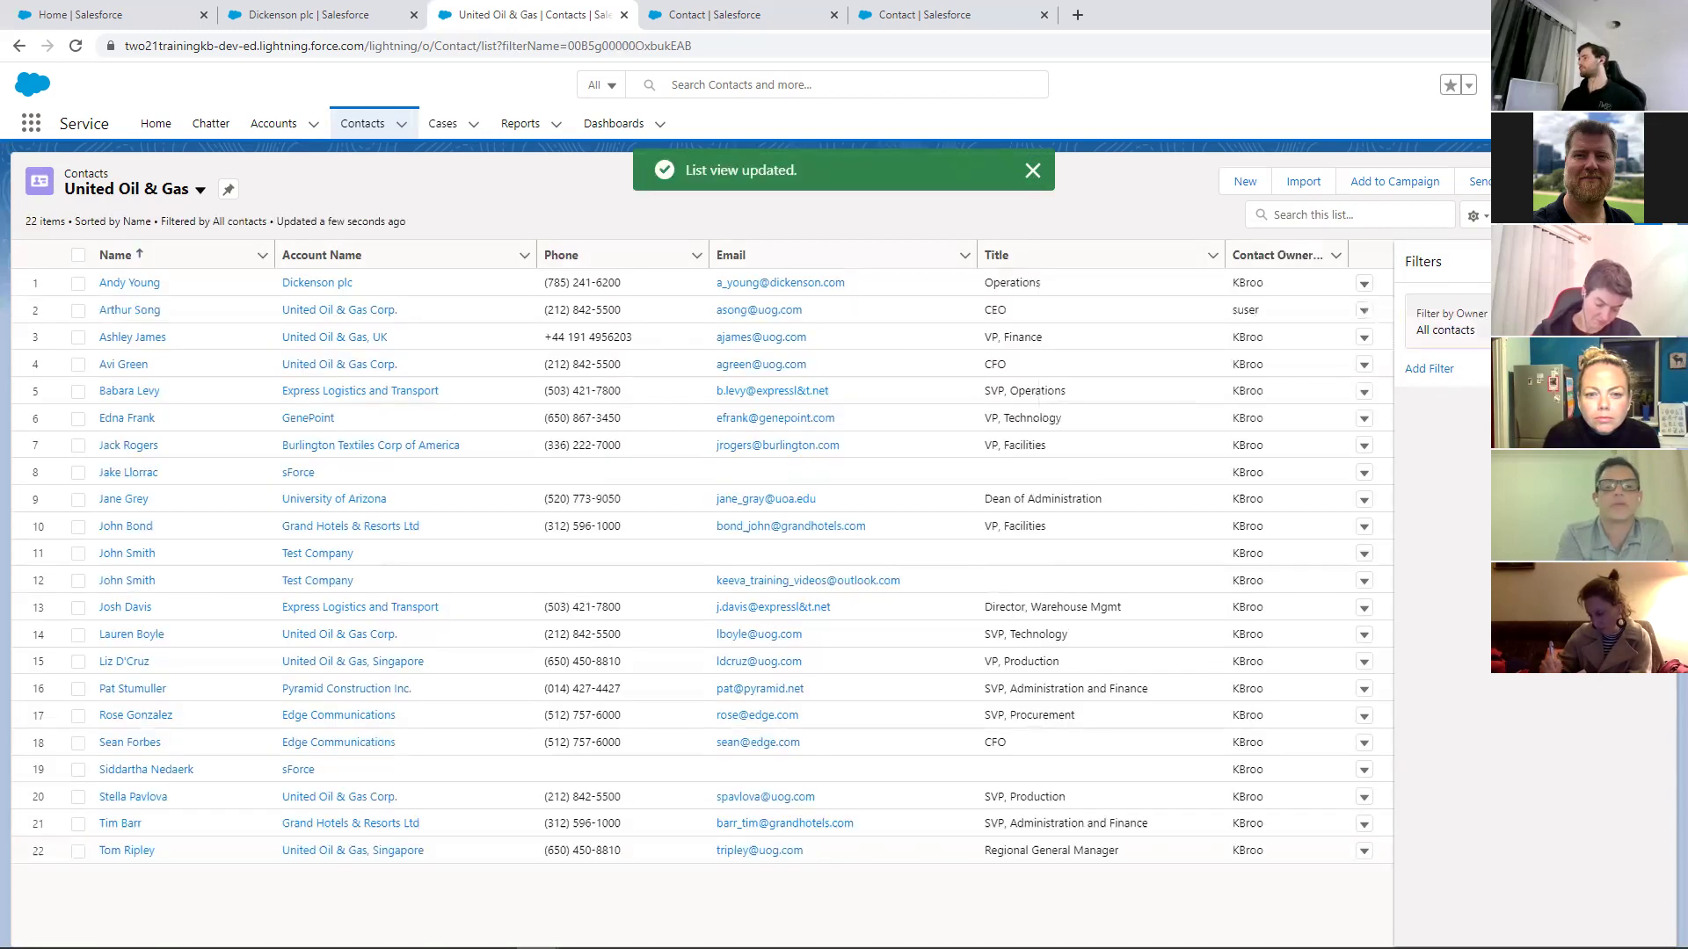
Add a new filter to the list view and look through the account and contact fields available for filtering
left_click(1434, 369)
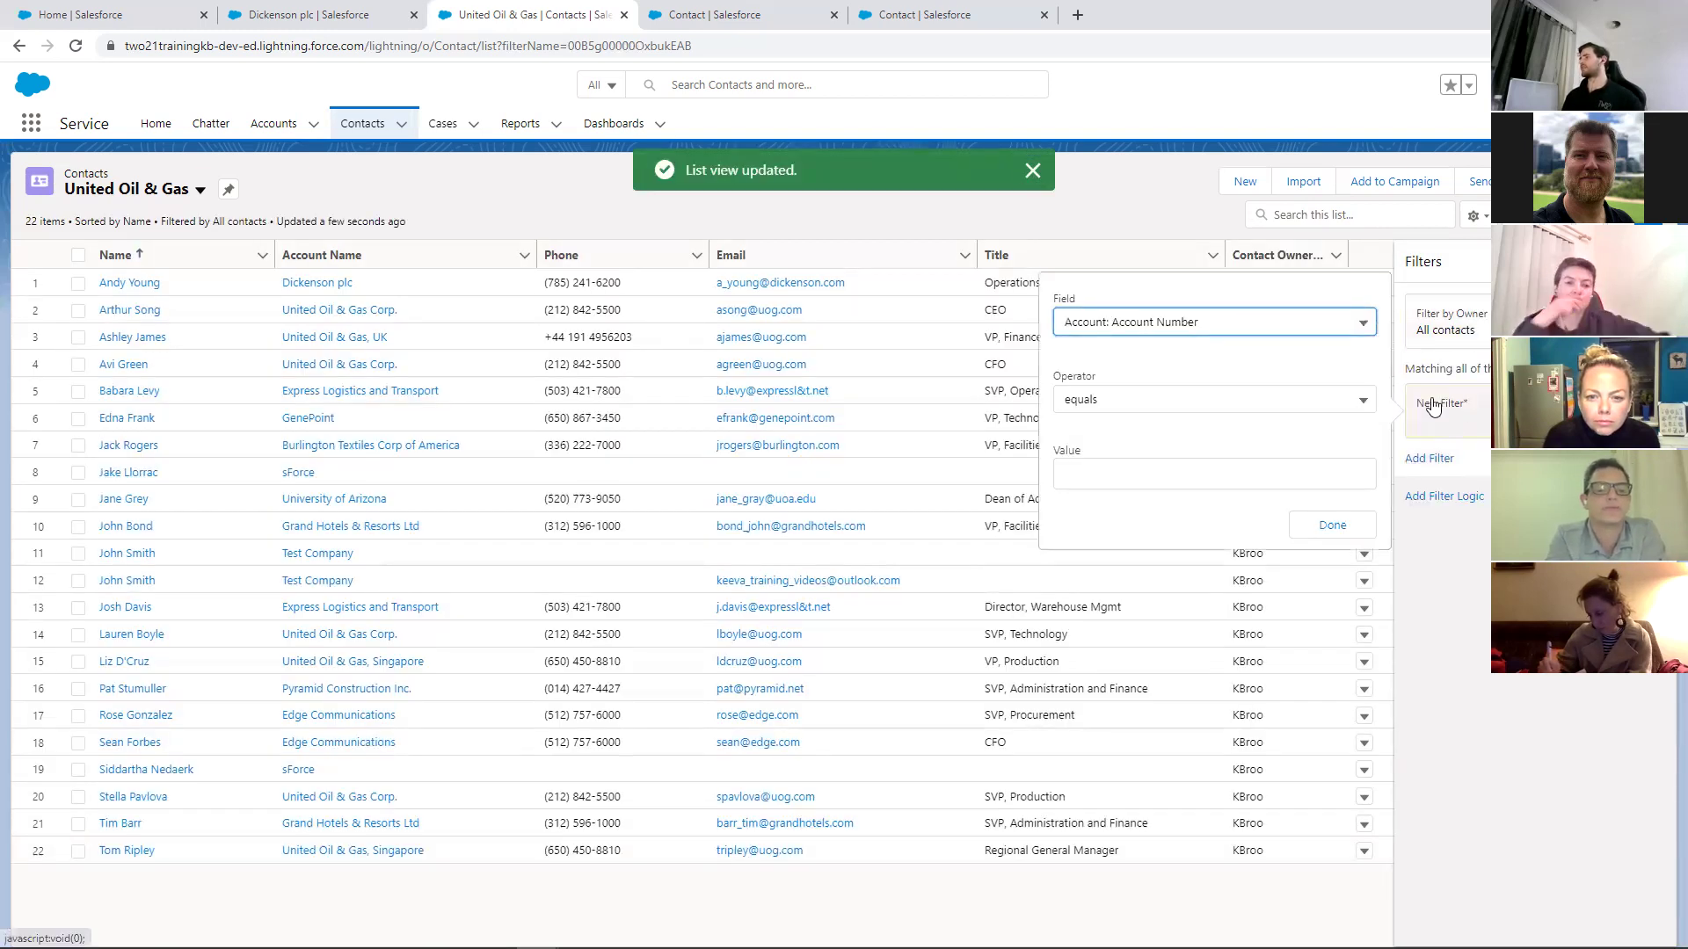
left_click(1229, 322)
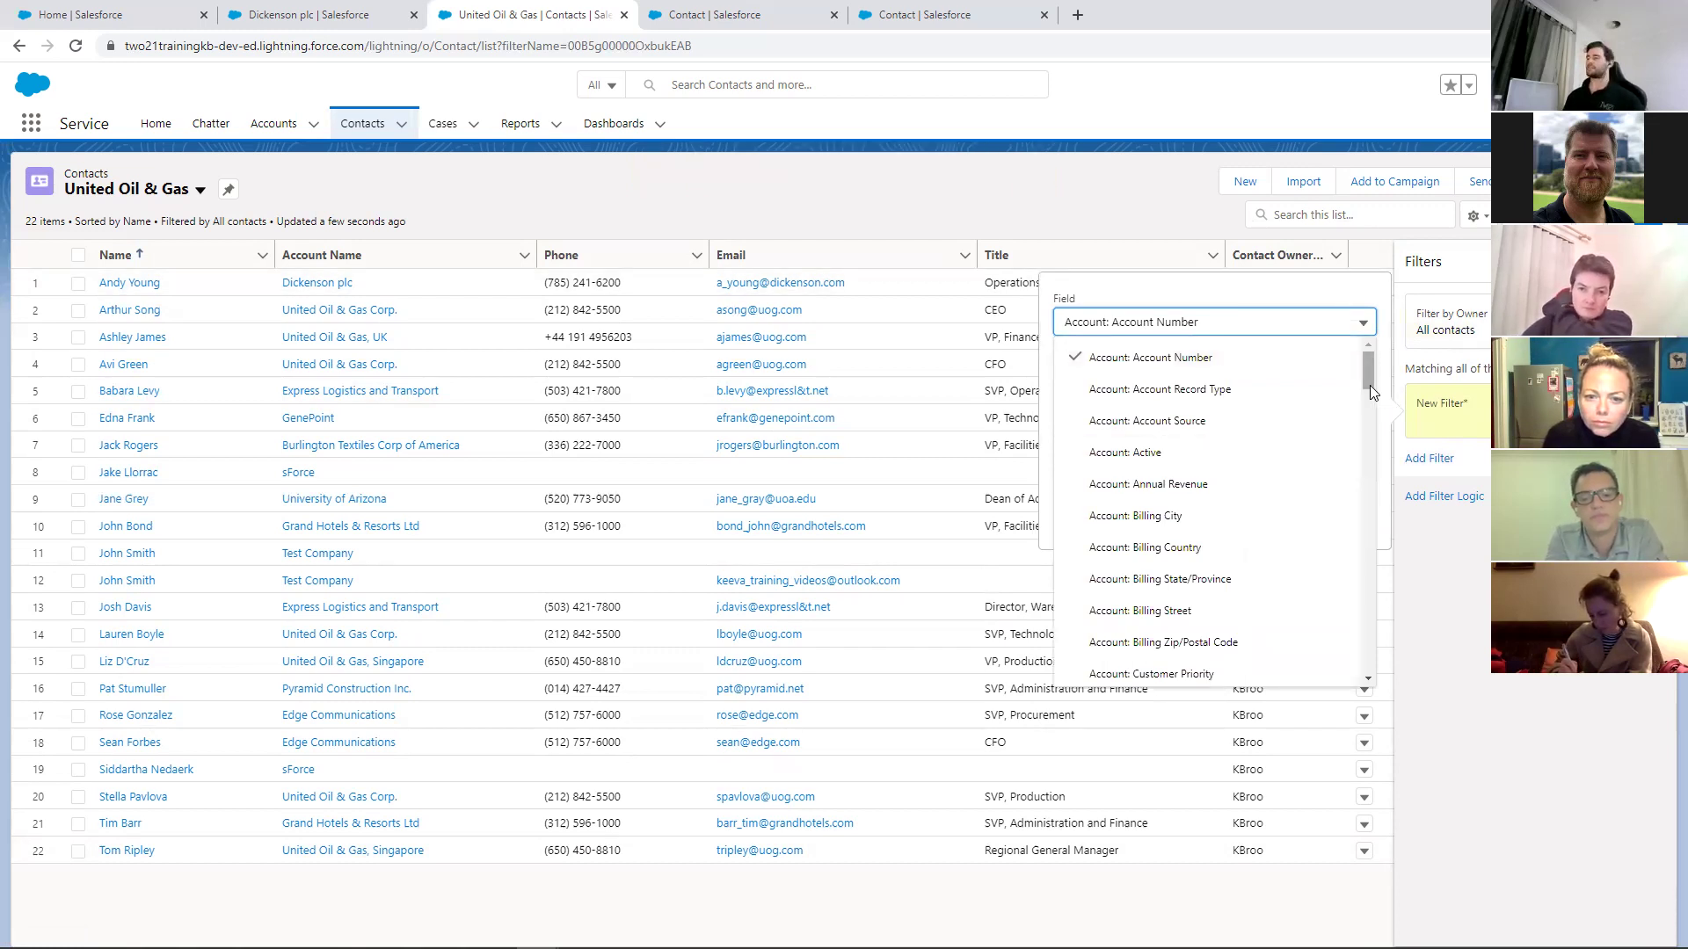
left_click_drag(1363, 367, 1367, 552)
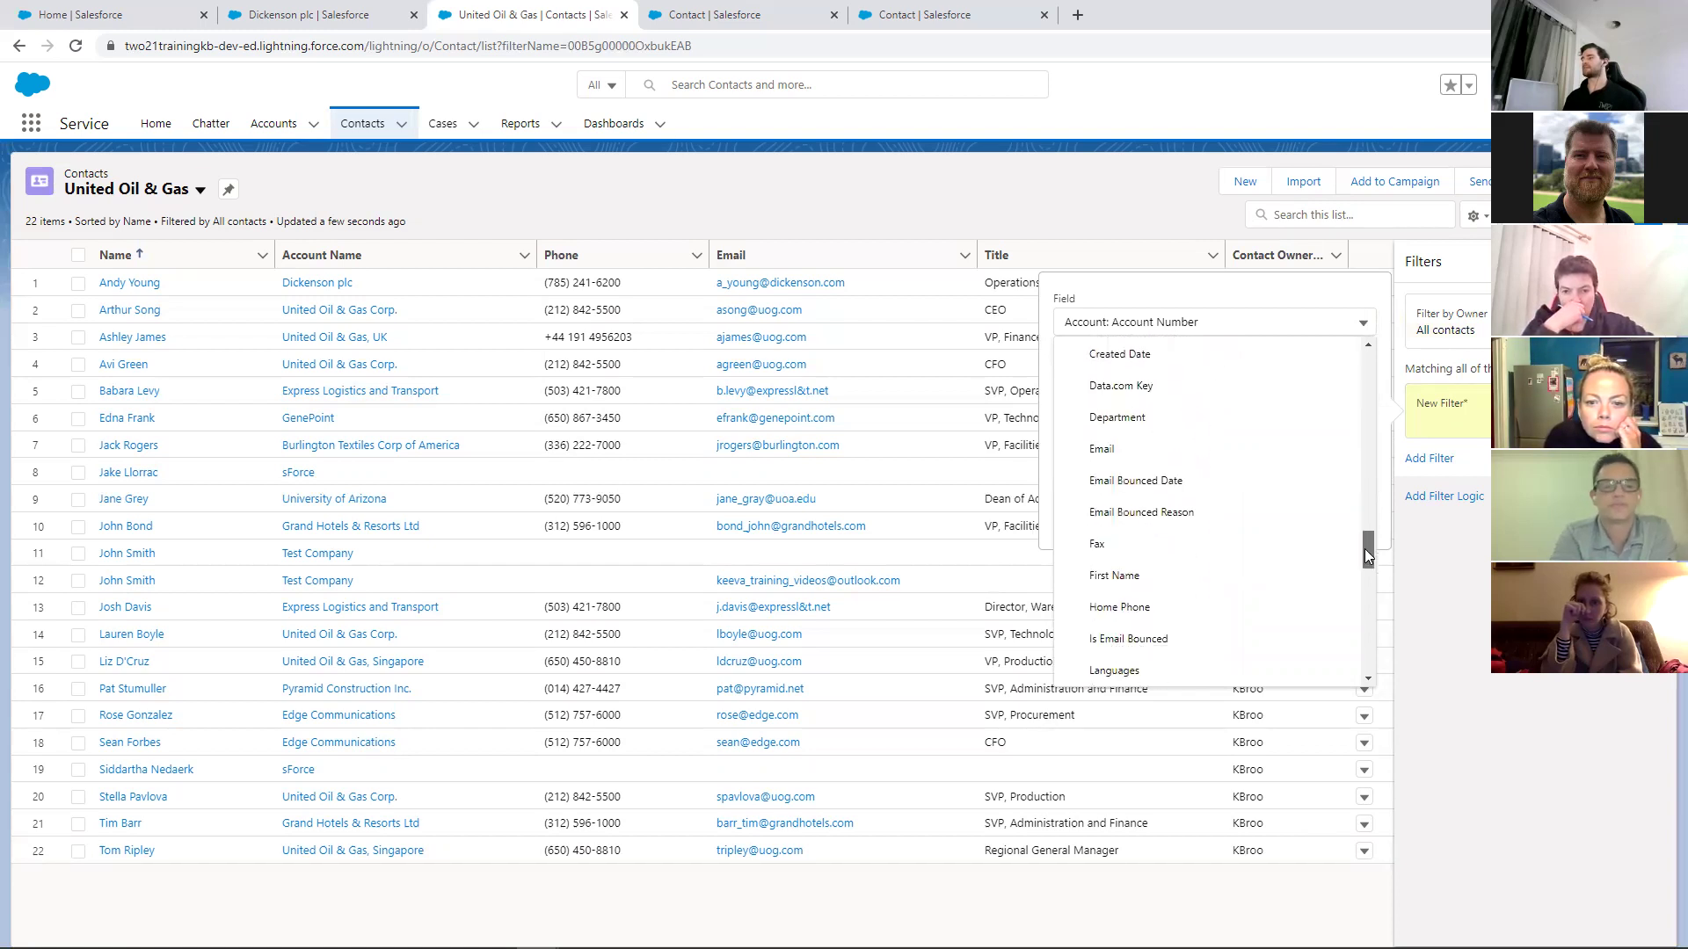
scroll(1298, 503, "up", 5)
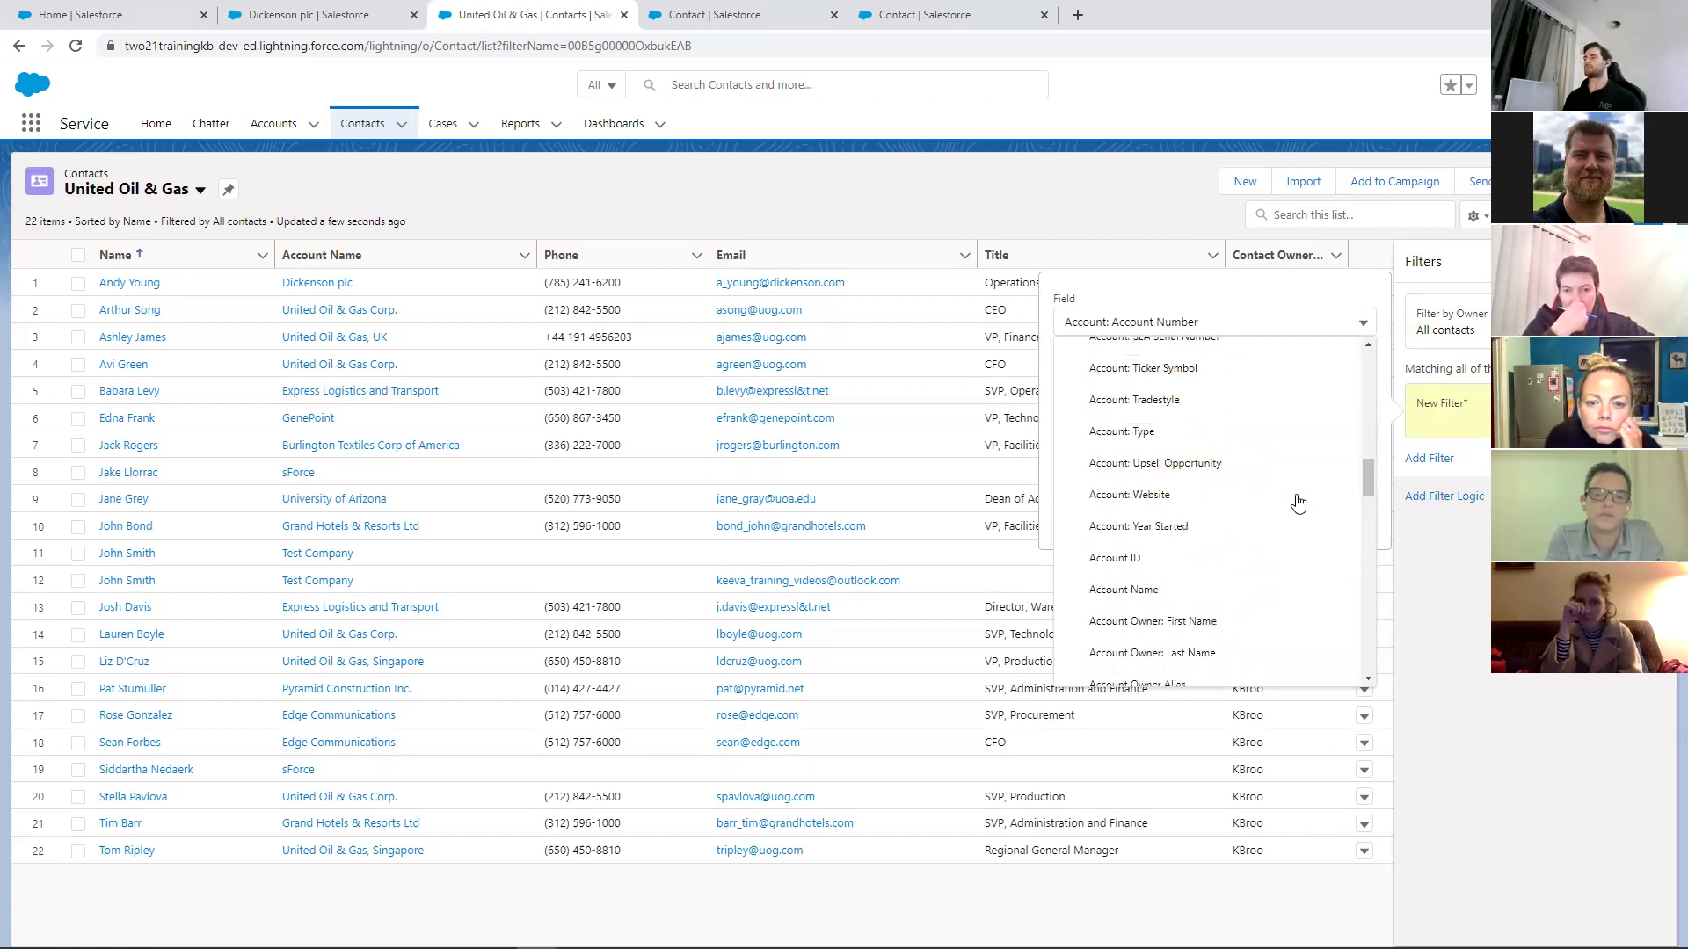
key("Escape")
left_click(1186, 322)
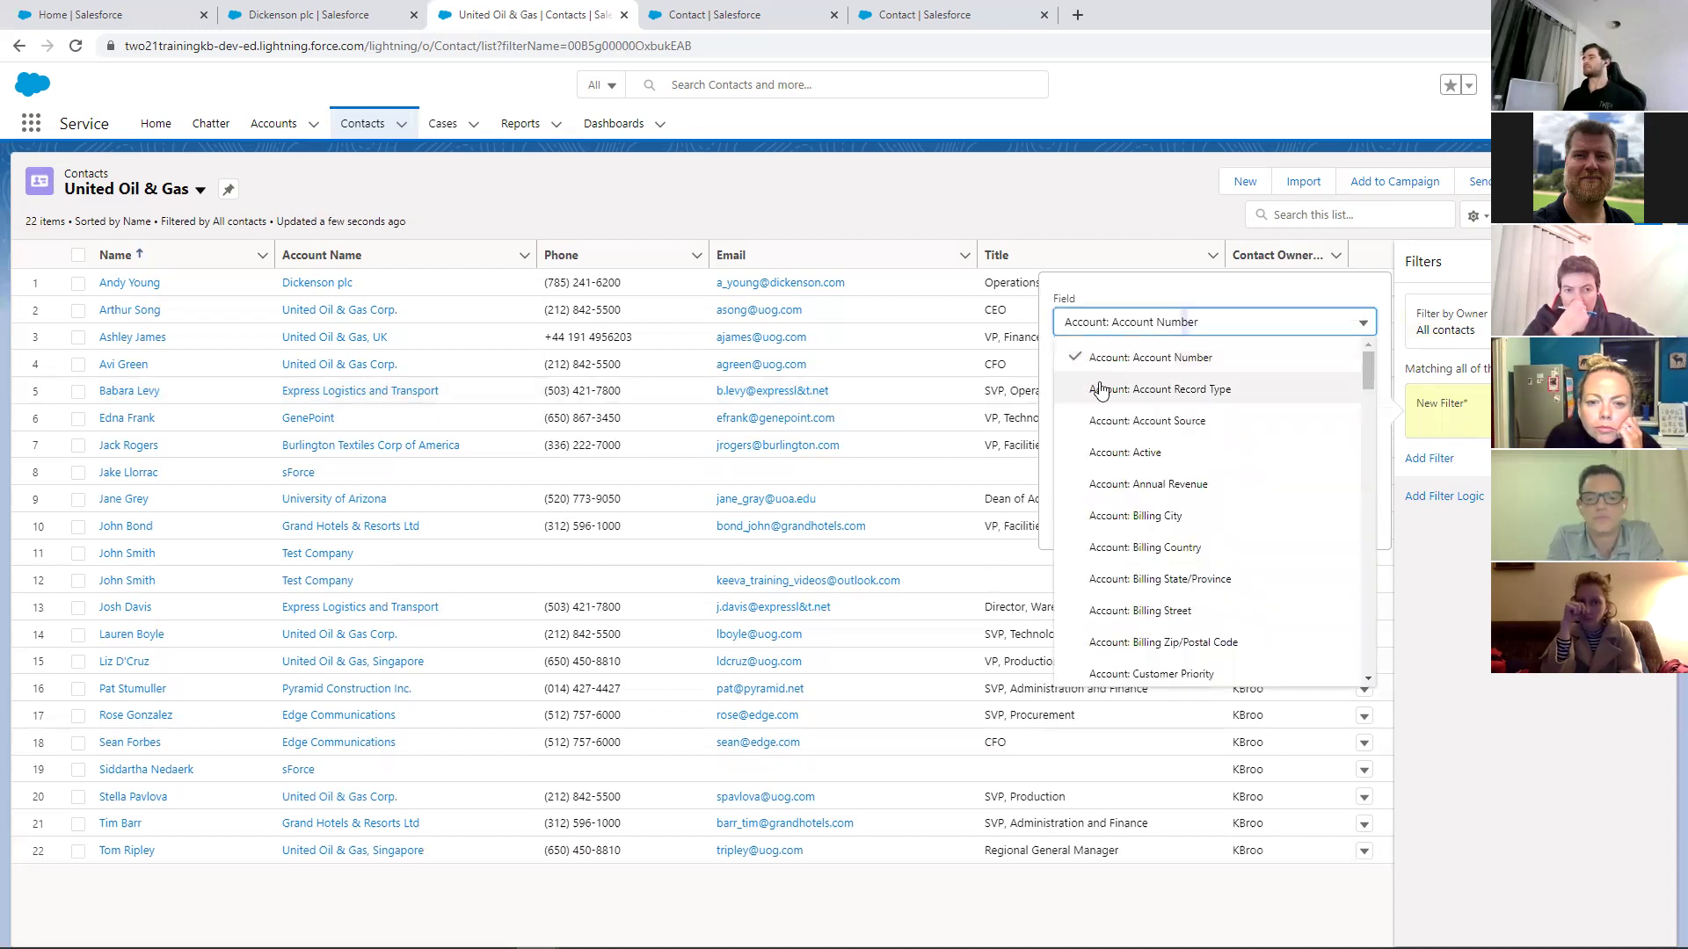
scroll(1182, 390, "down", 2)
scroll(1182, 390, "down", 15)
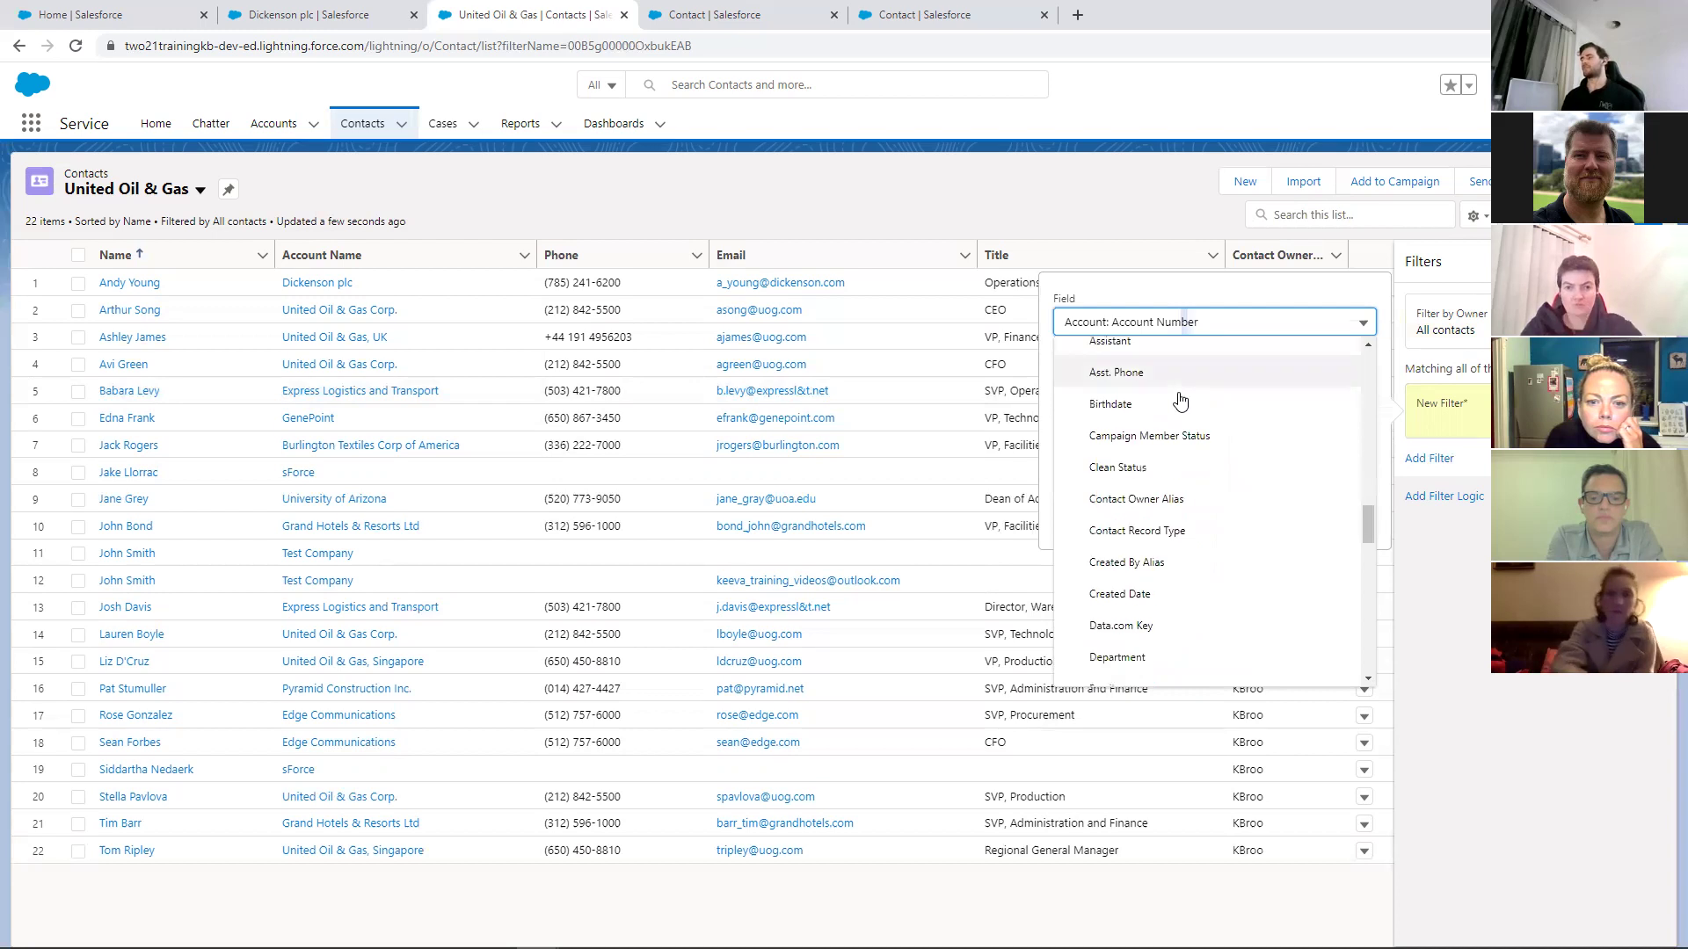
scroll(1180, 400, "down", 8)
scroll(1153, 450, "down", 8)
scroll(1153, 450, "up", 8)
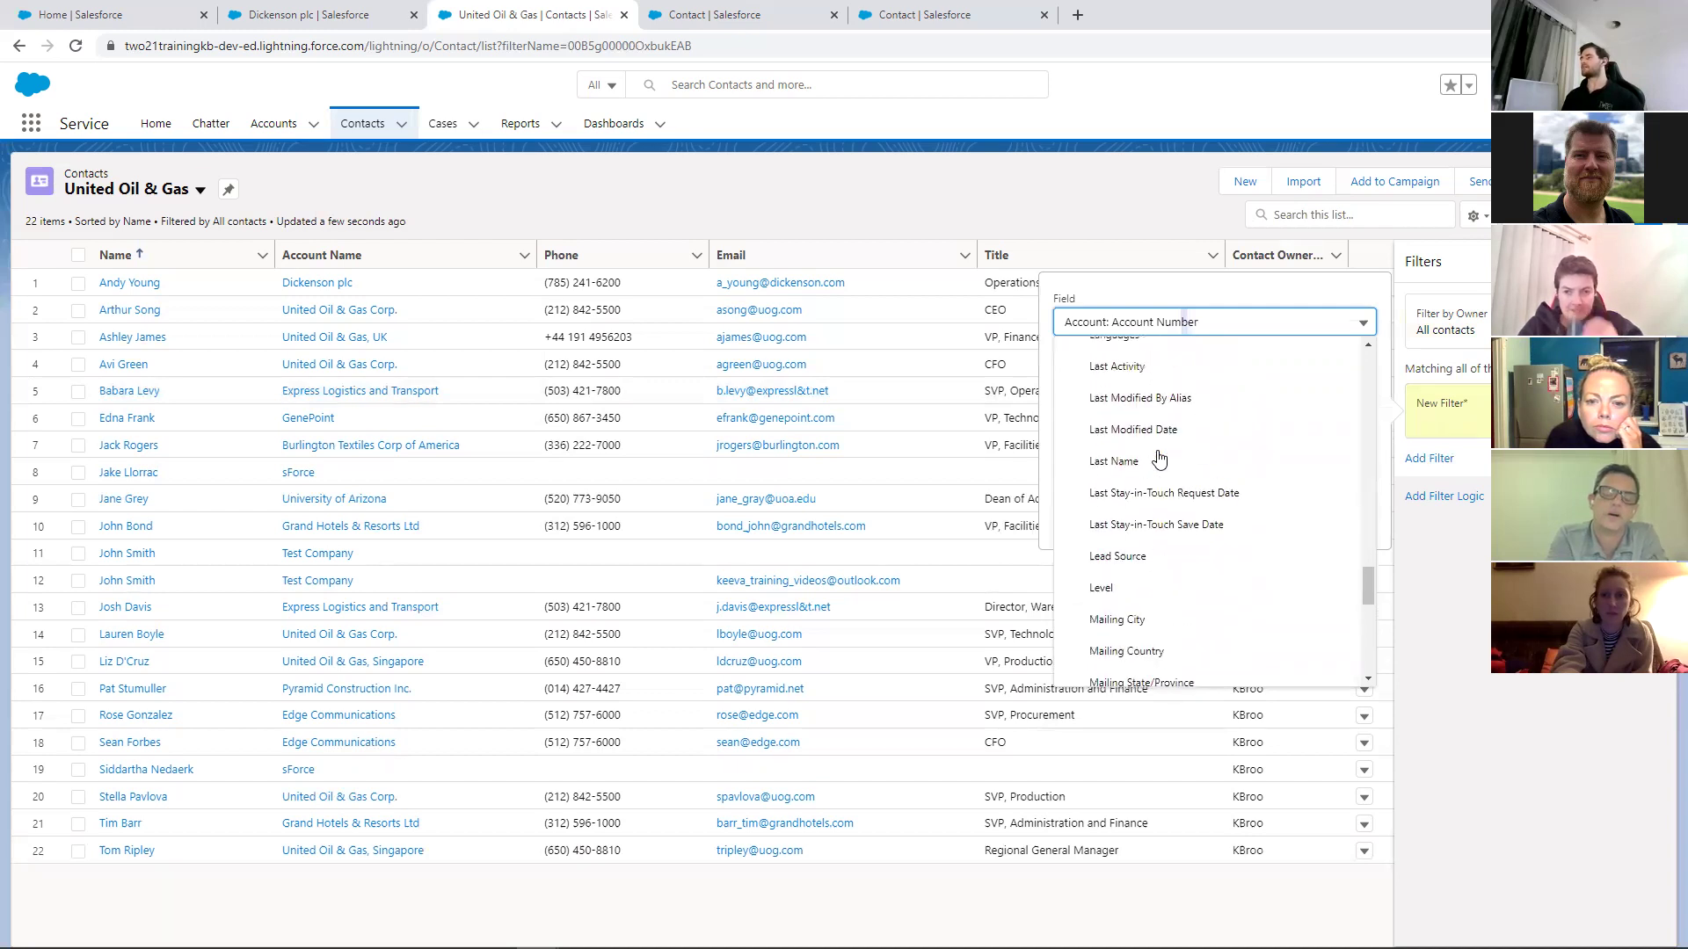
scroll(1158, 452, "up", 4)
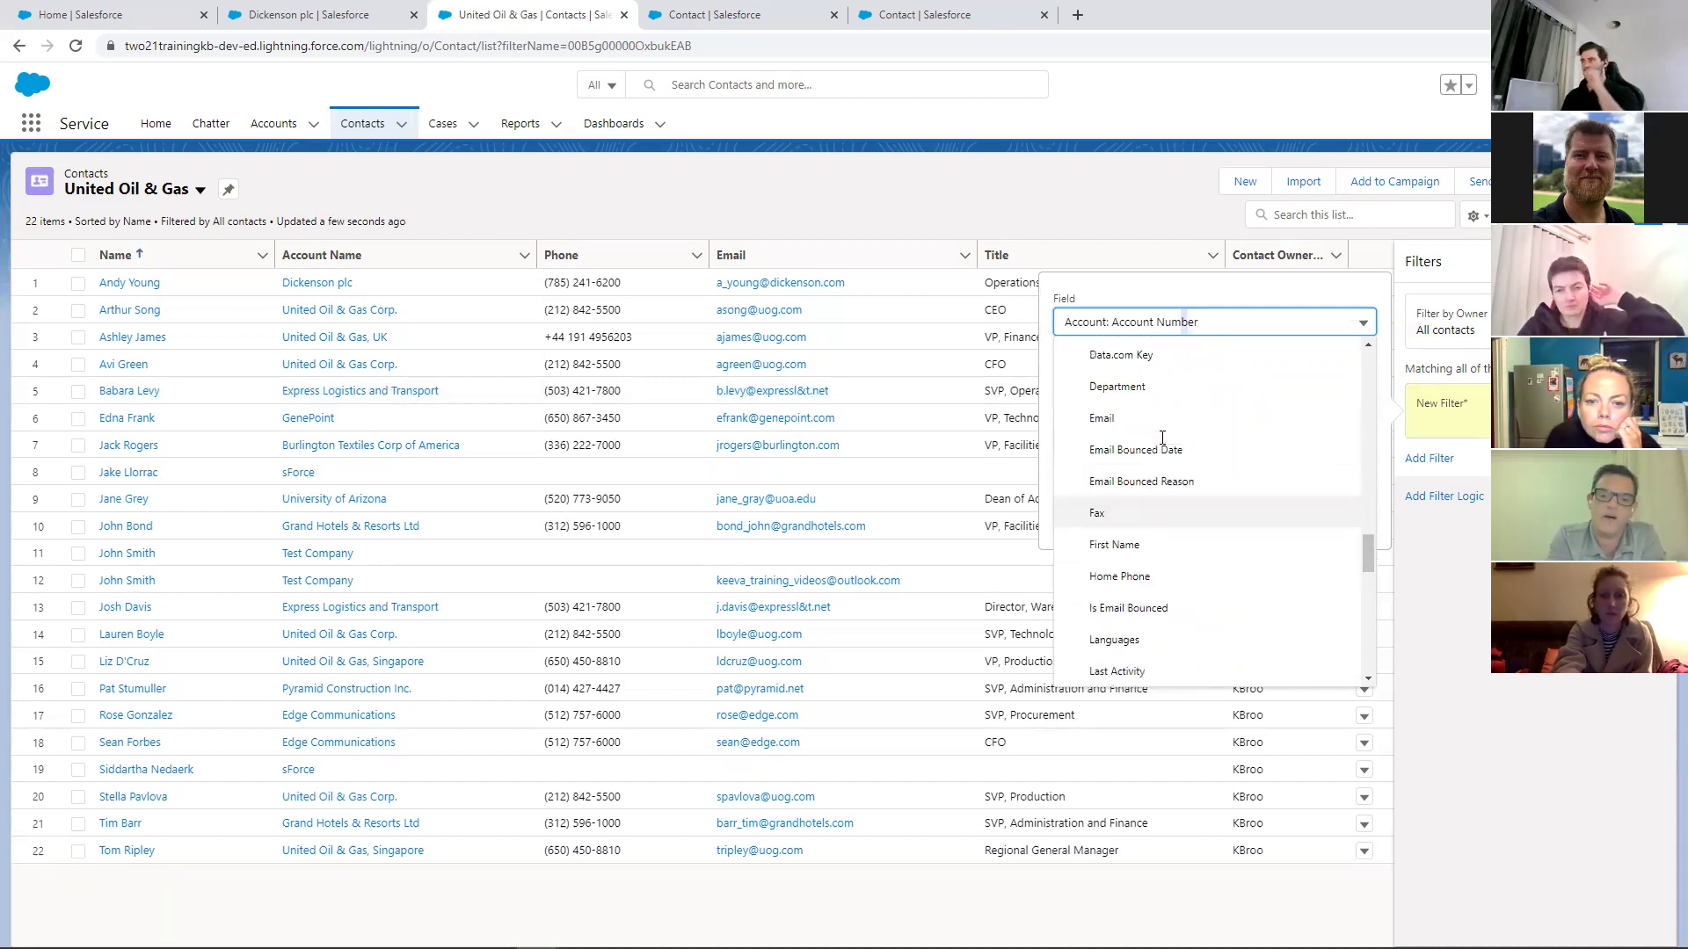
scroll(1162, 437, "up", 10)
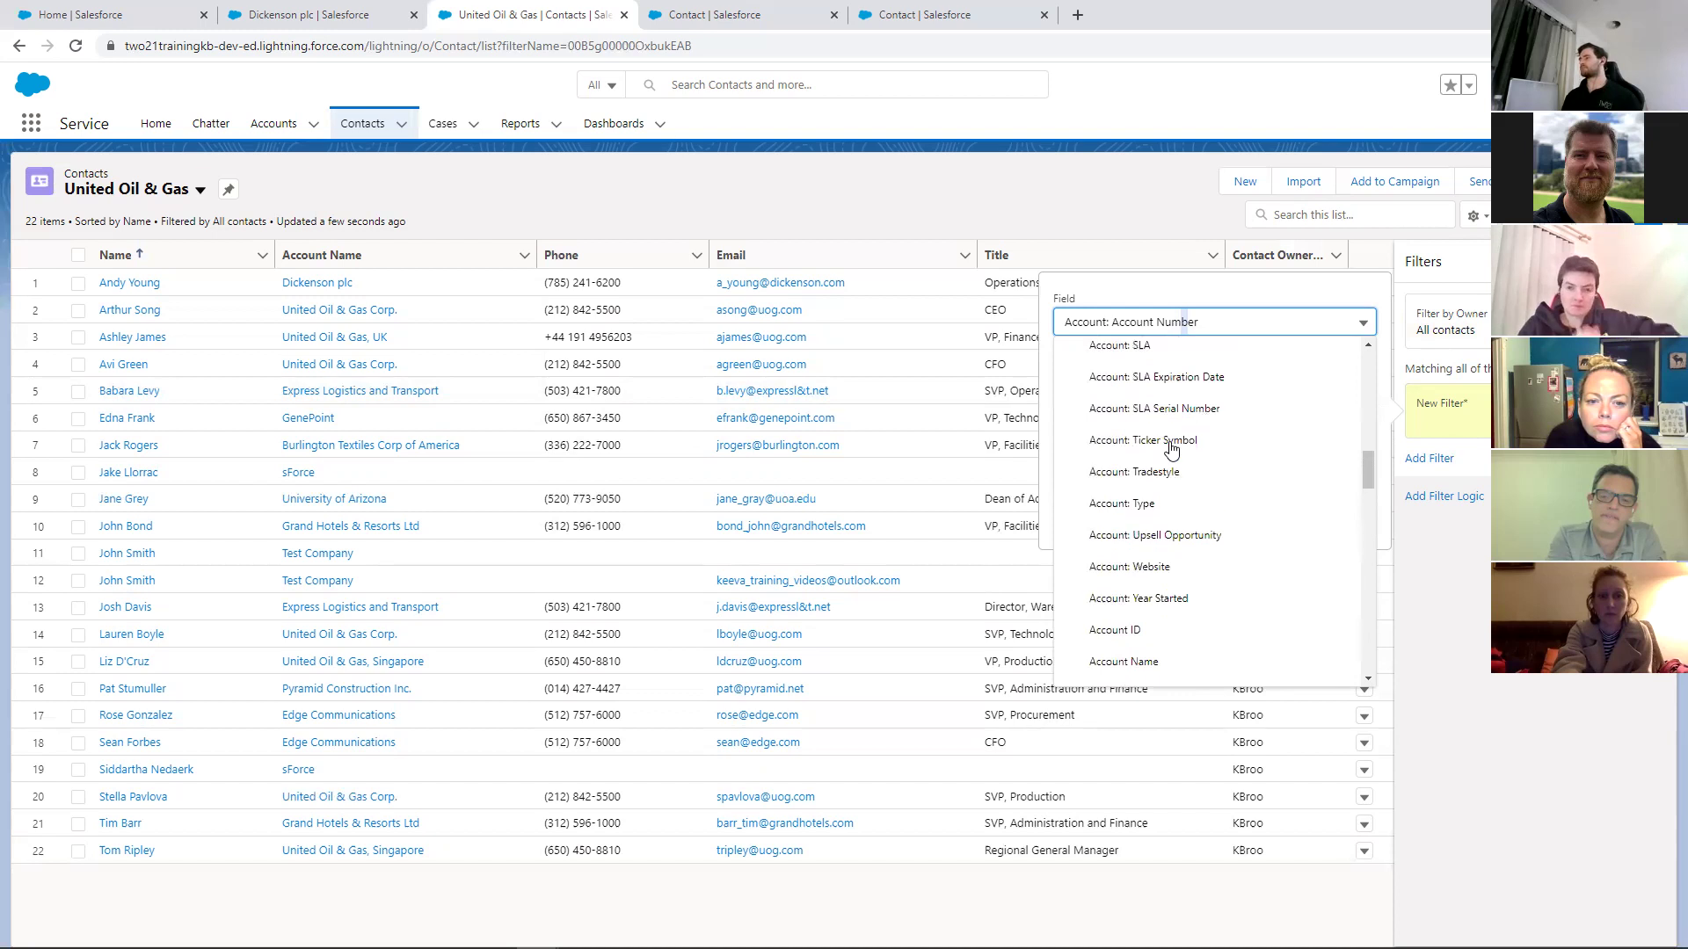
scroll(1171, 450, "up", 6)
scroll(1169, 456, "up", 8)
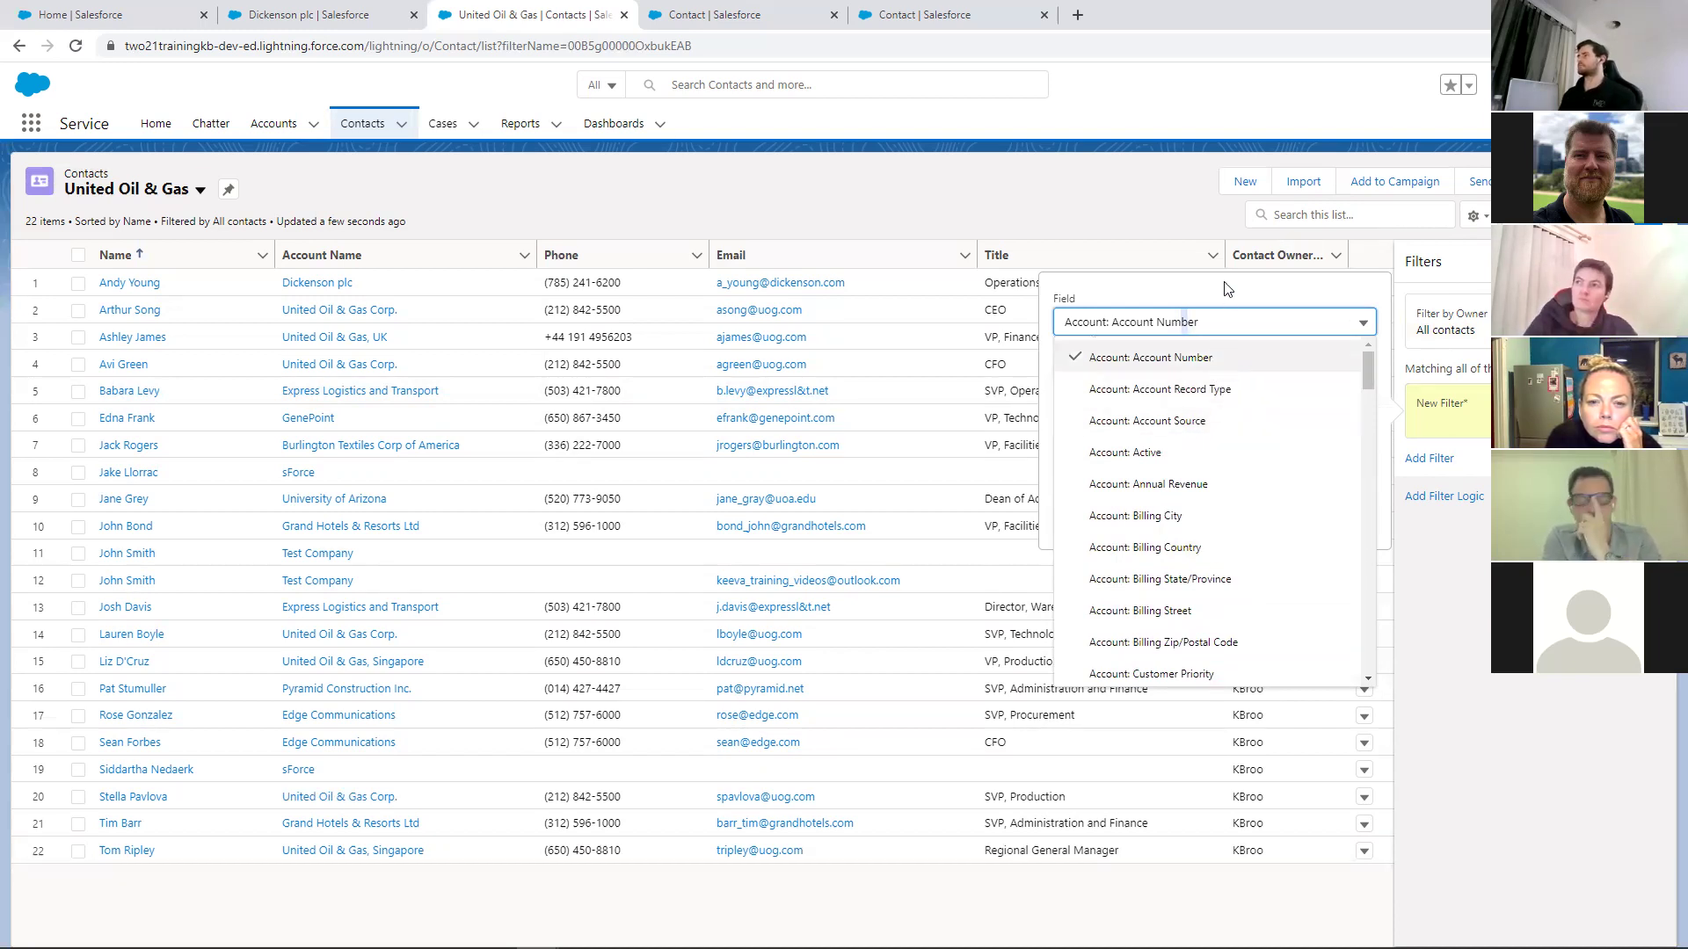
left_click(1229, 353)
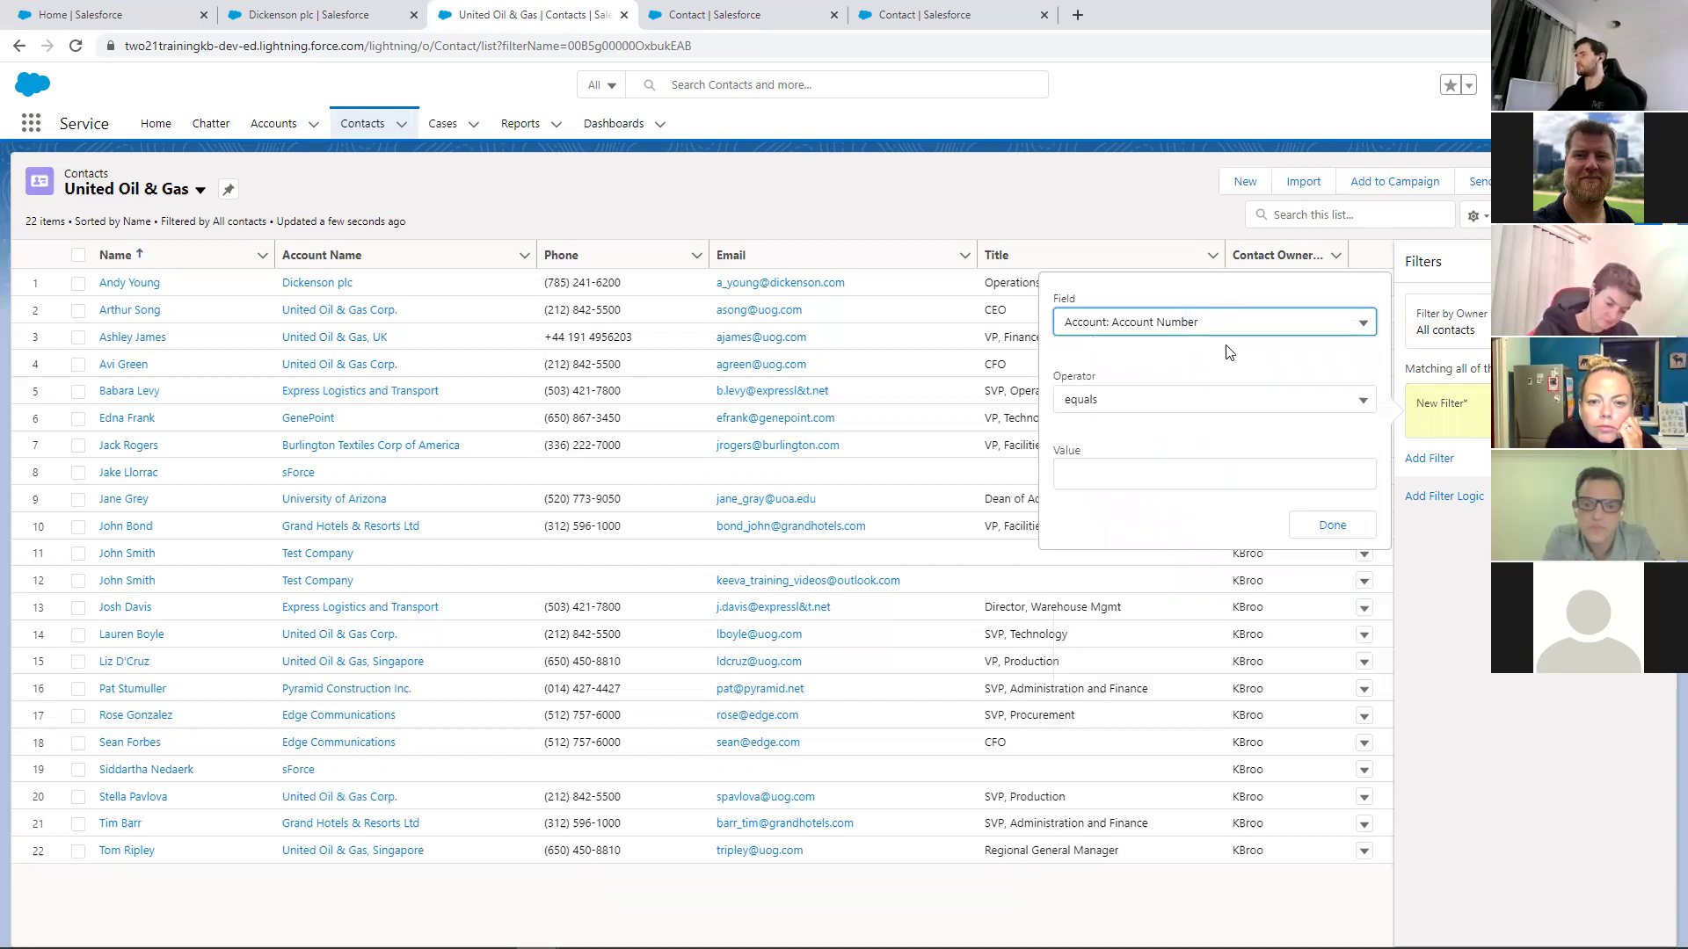
Define the new filter as Account Name contains United Oil & Gas
left_click(1227, 348)
scroll(1141, 519, "down", 3)
scroll(1142, 523, "down", 3)
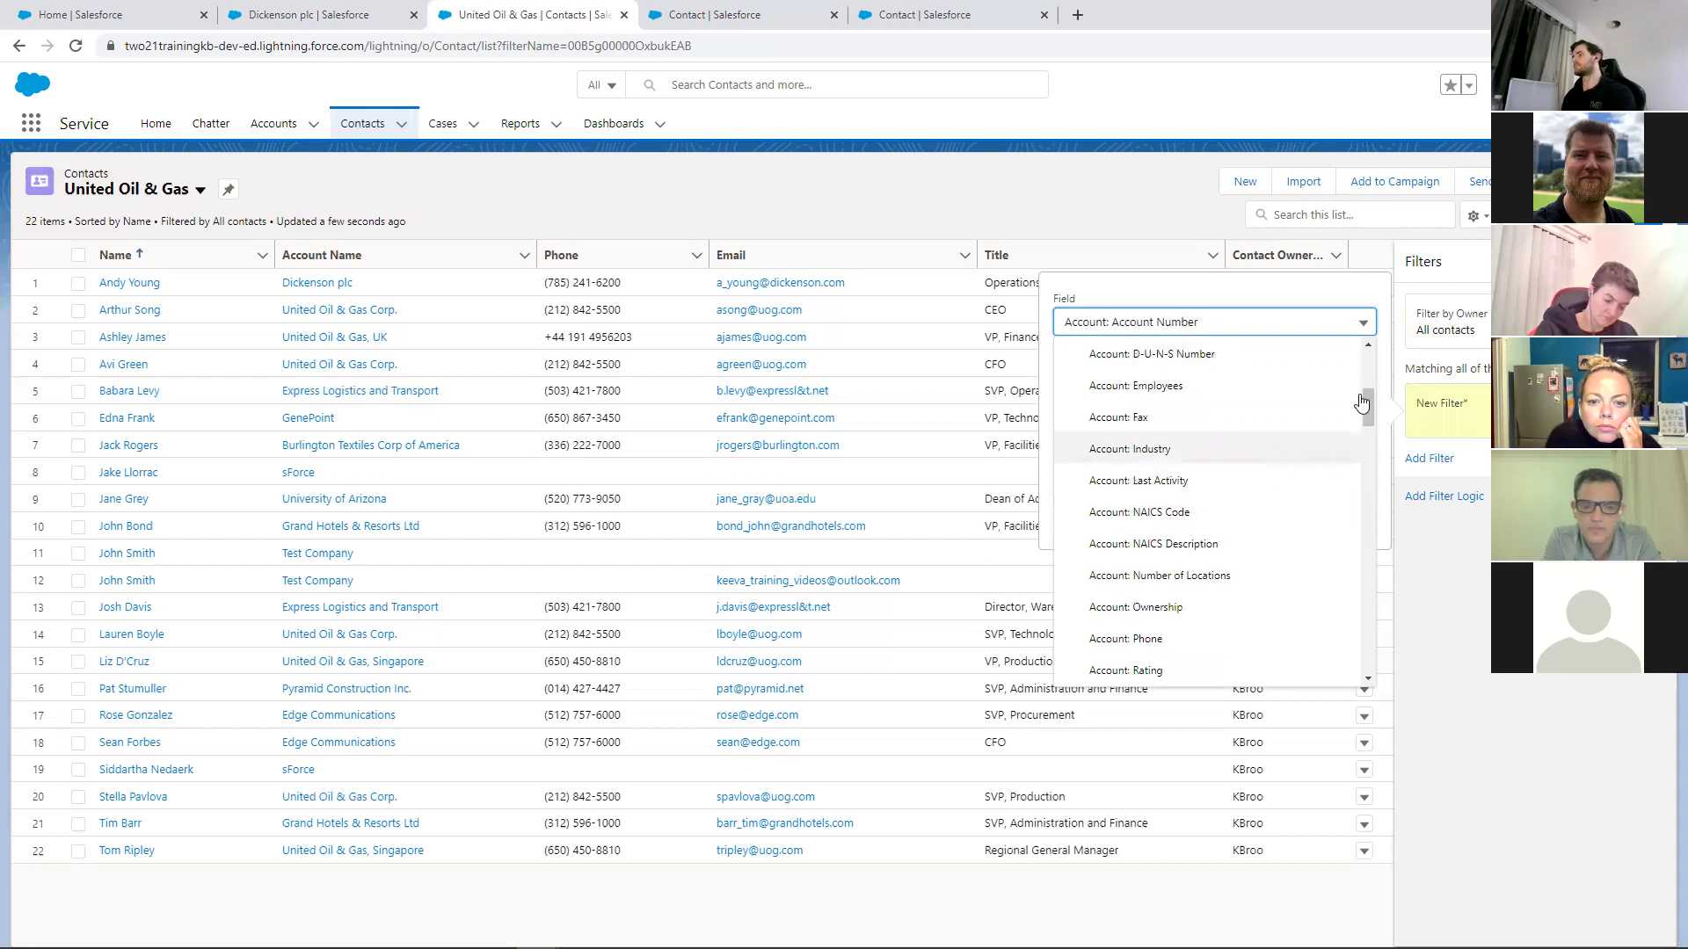
scroll(1285, 424, "down", 3)
scroll(1285, 425, "down", 8)
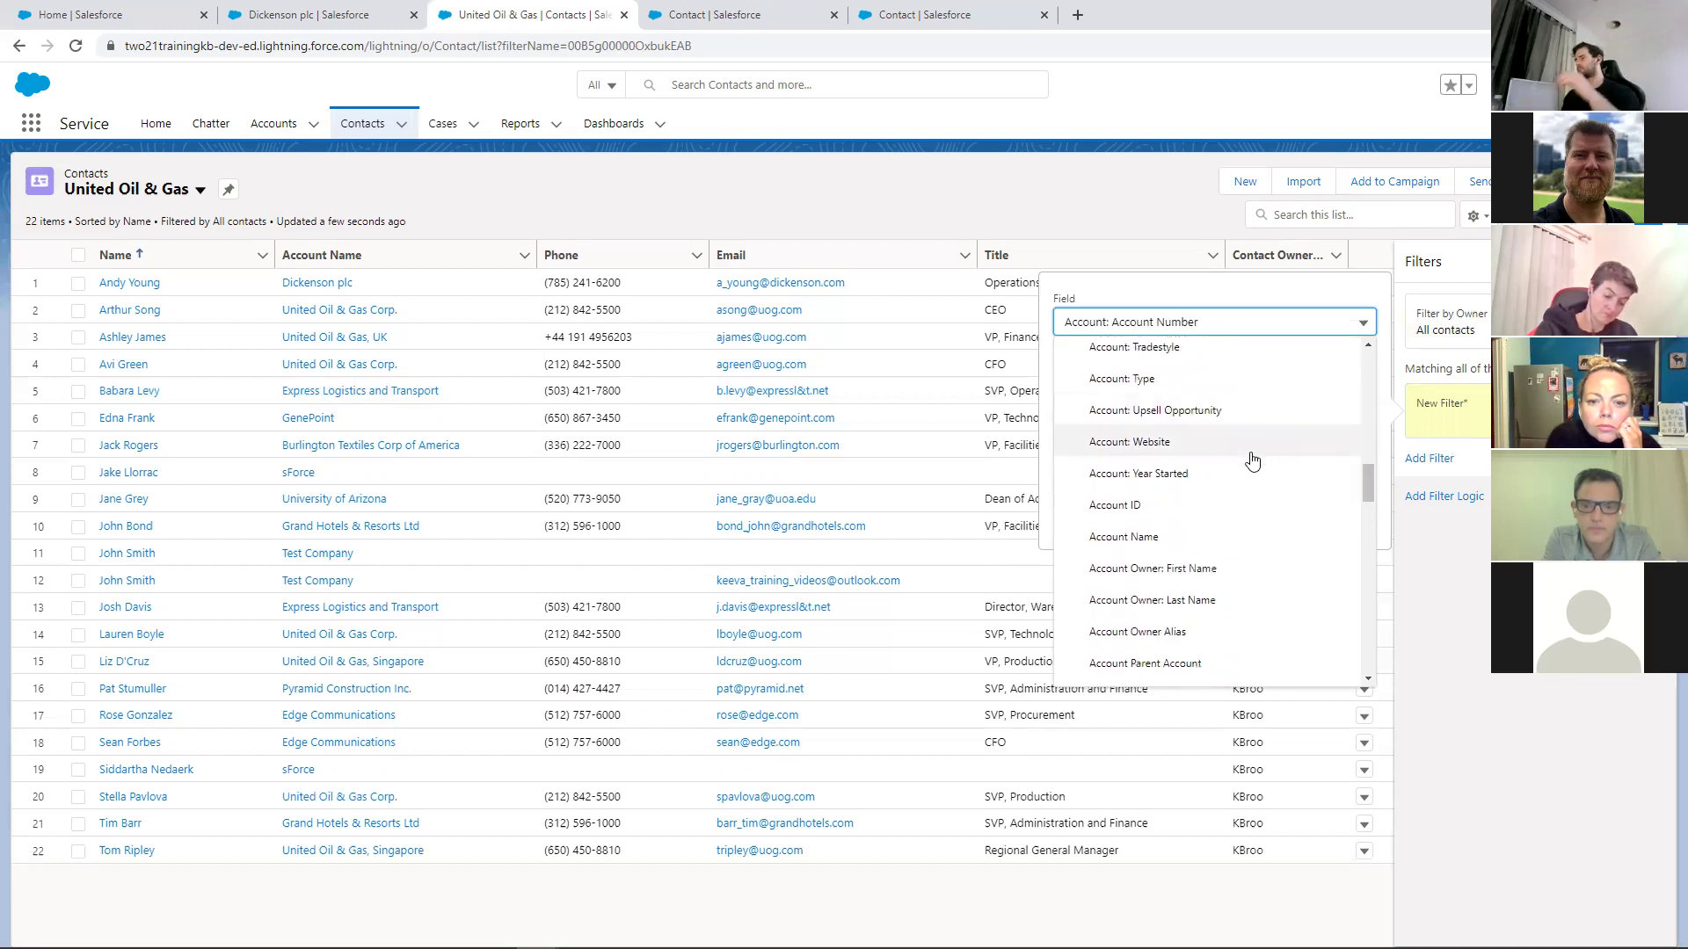
left_click(1149, 536)
left_click(1157, 399)
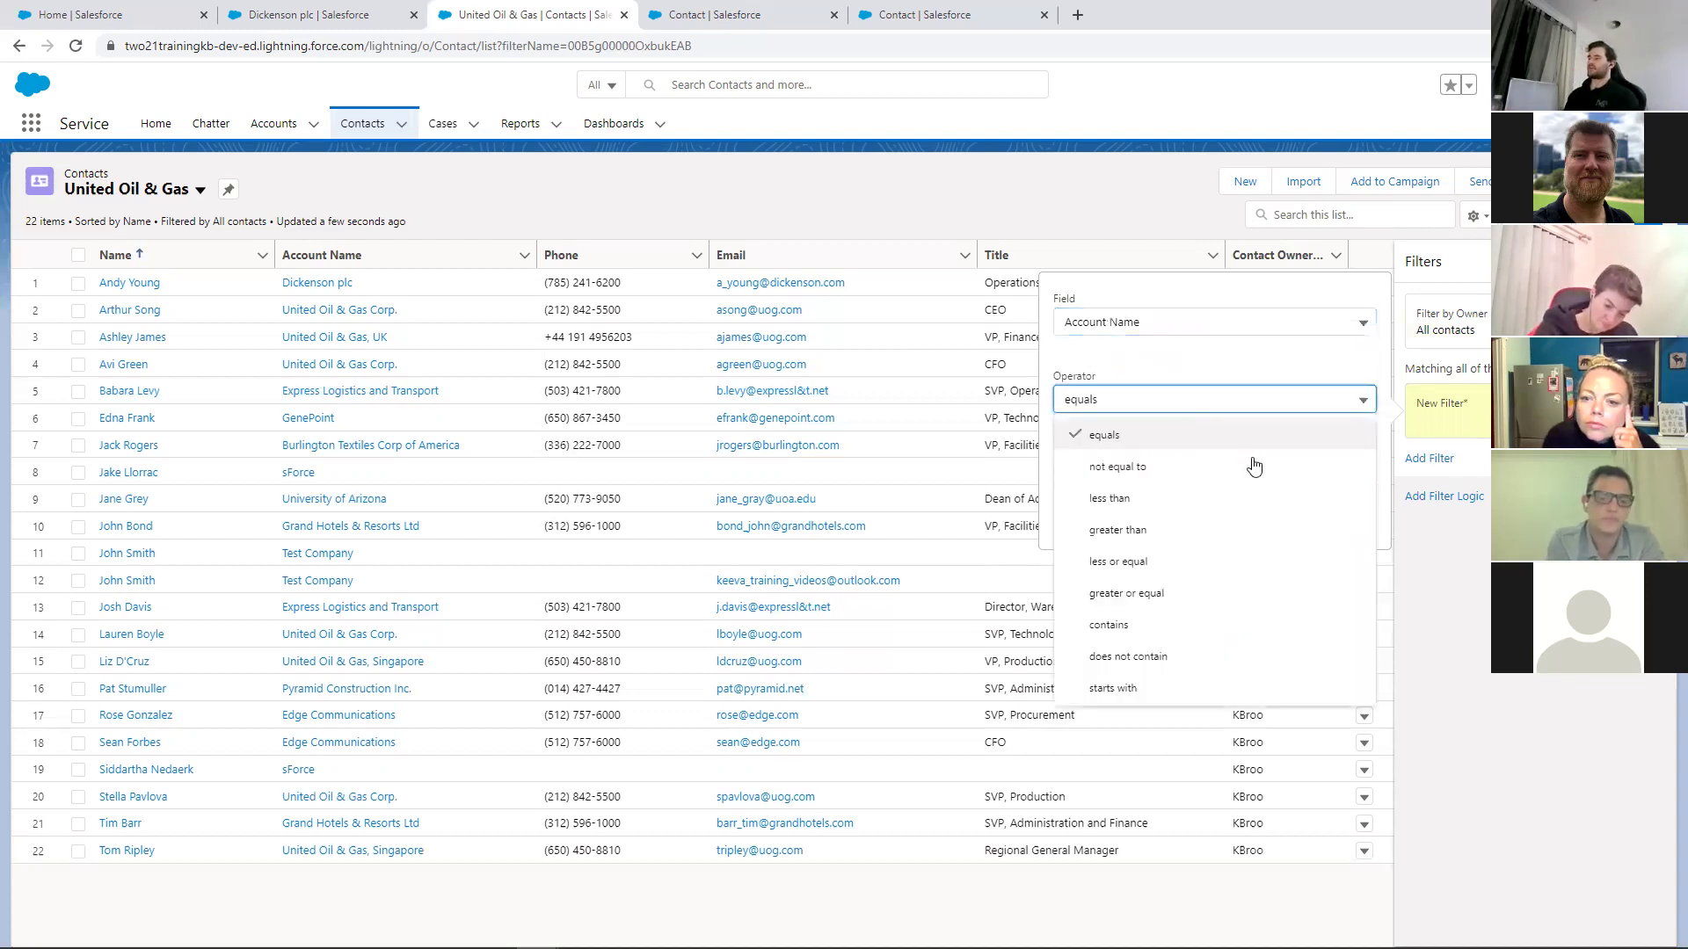
left_click(1172, 622)
left_click(1157, 472)
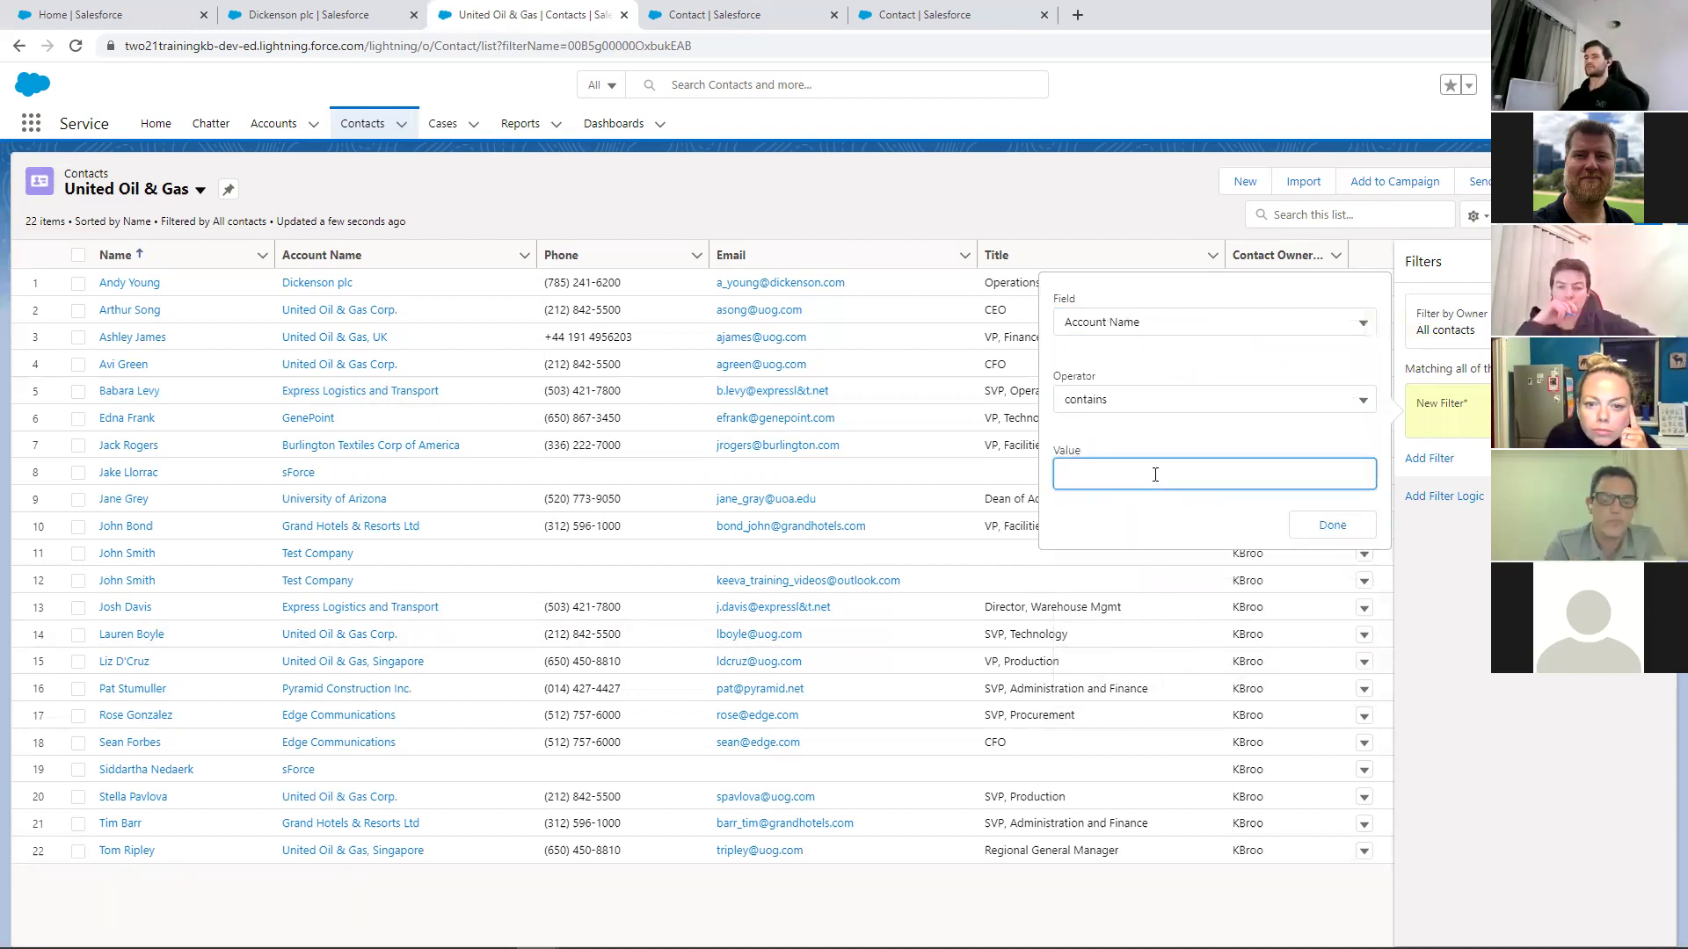
type("United Oi")
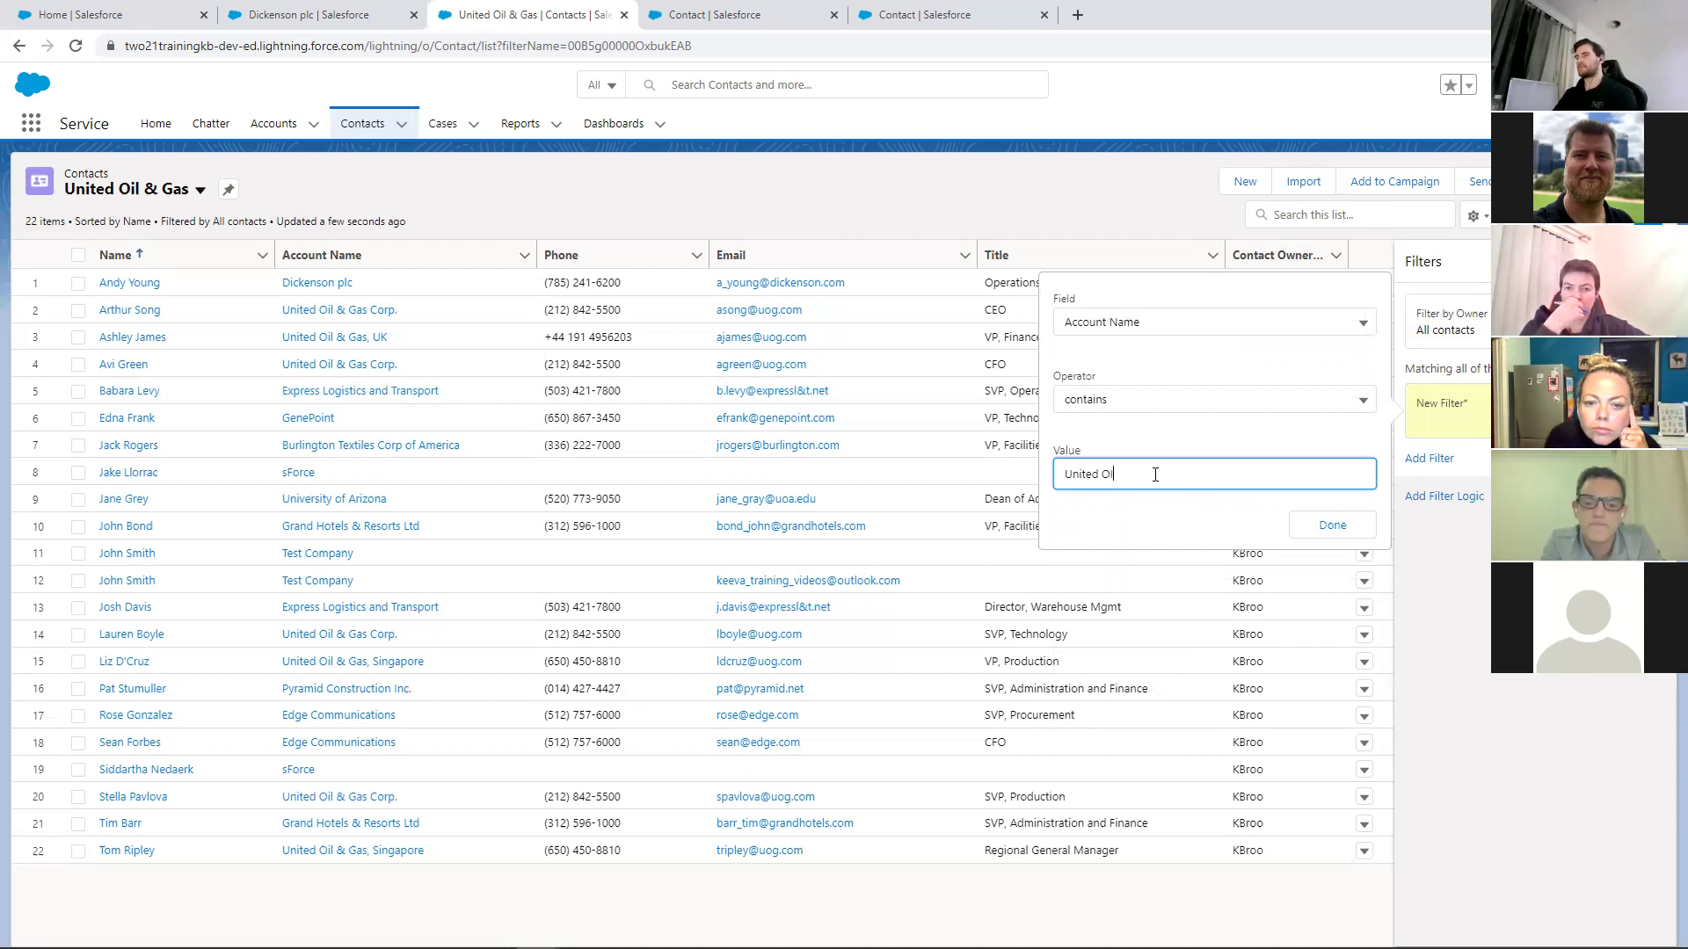
type("l ")
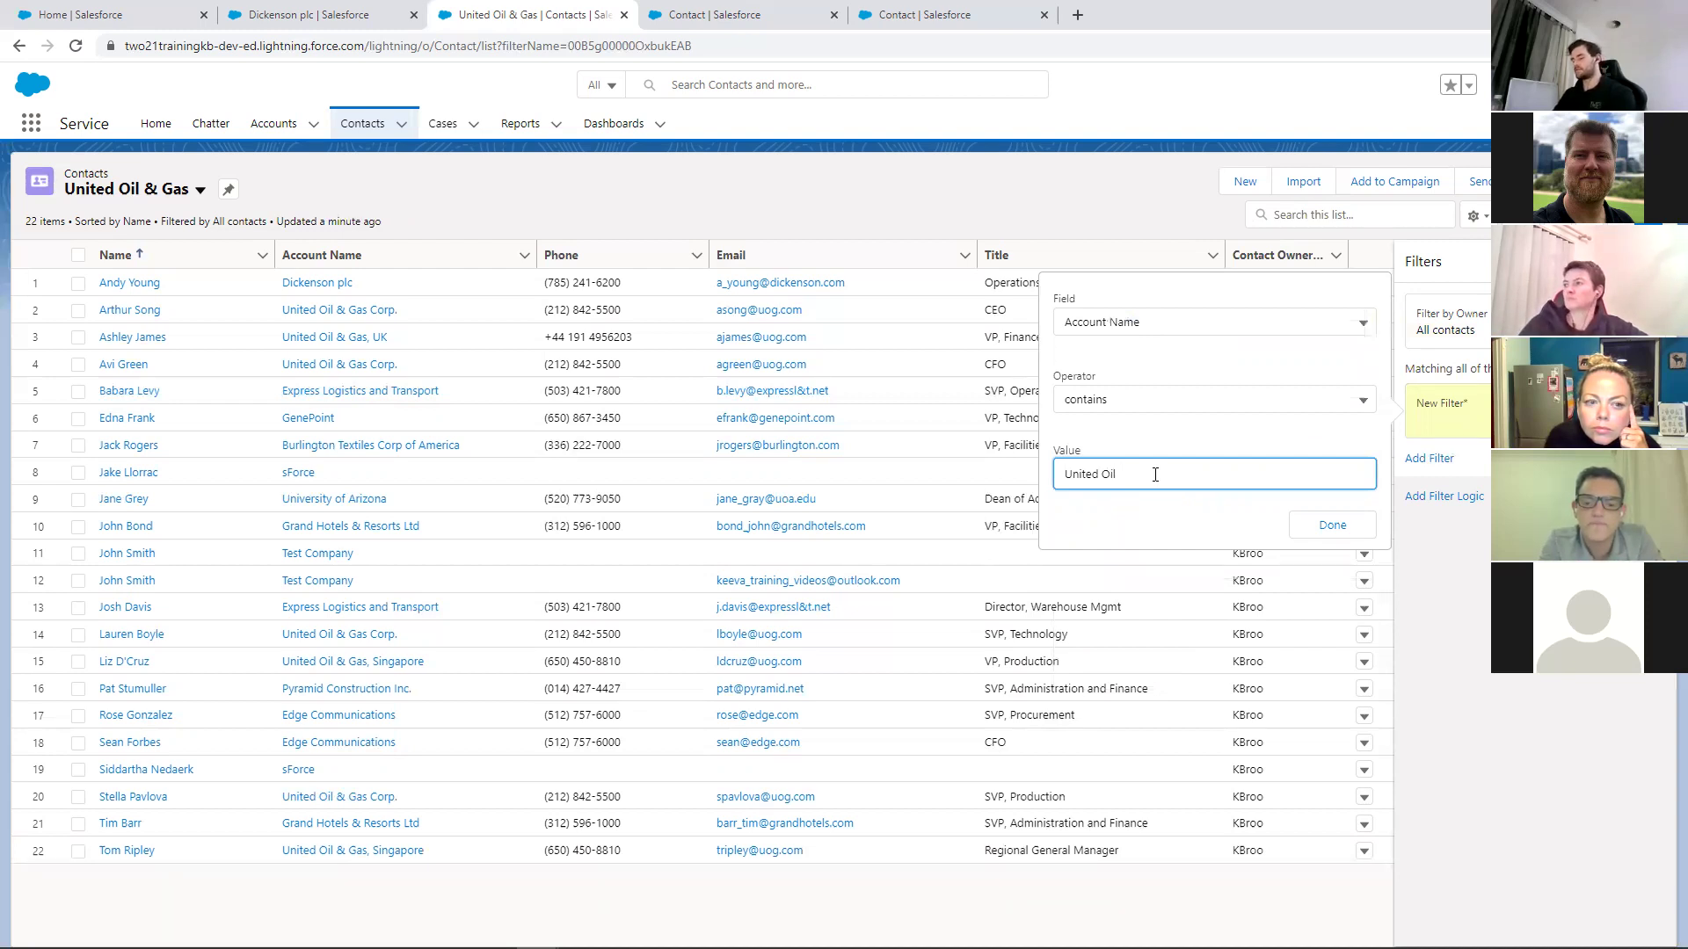
type("& Gas")
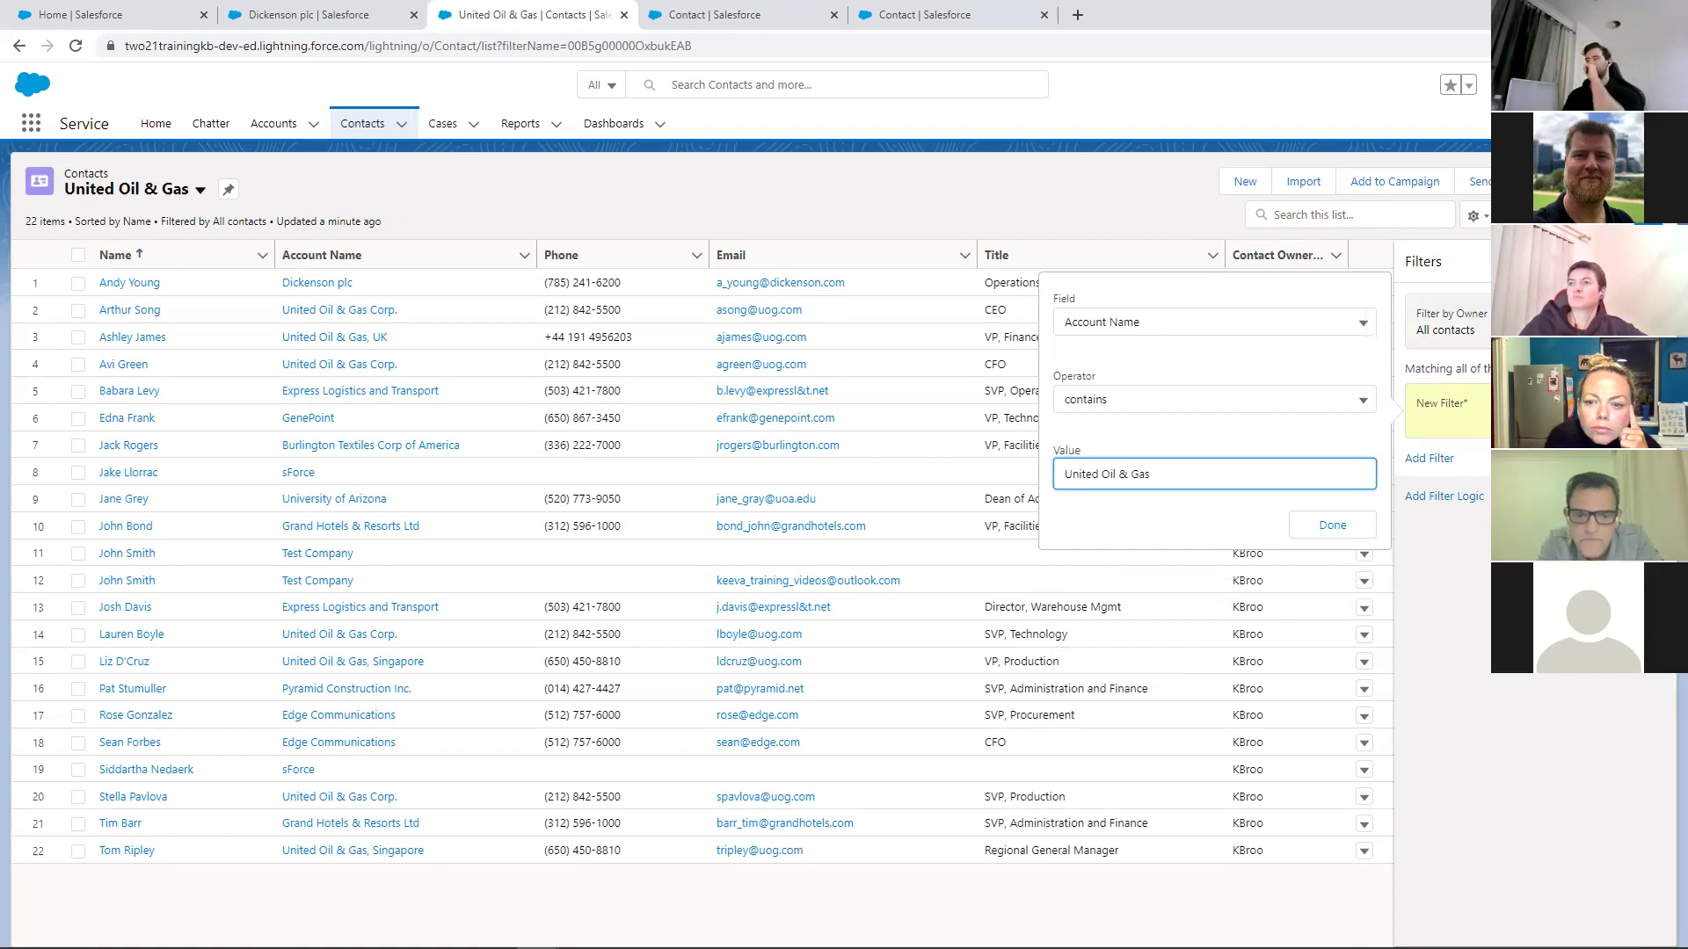
left_click(1345, 535)
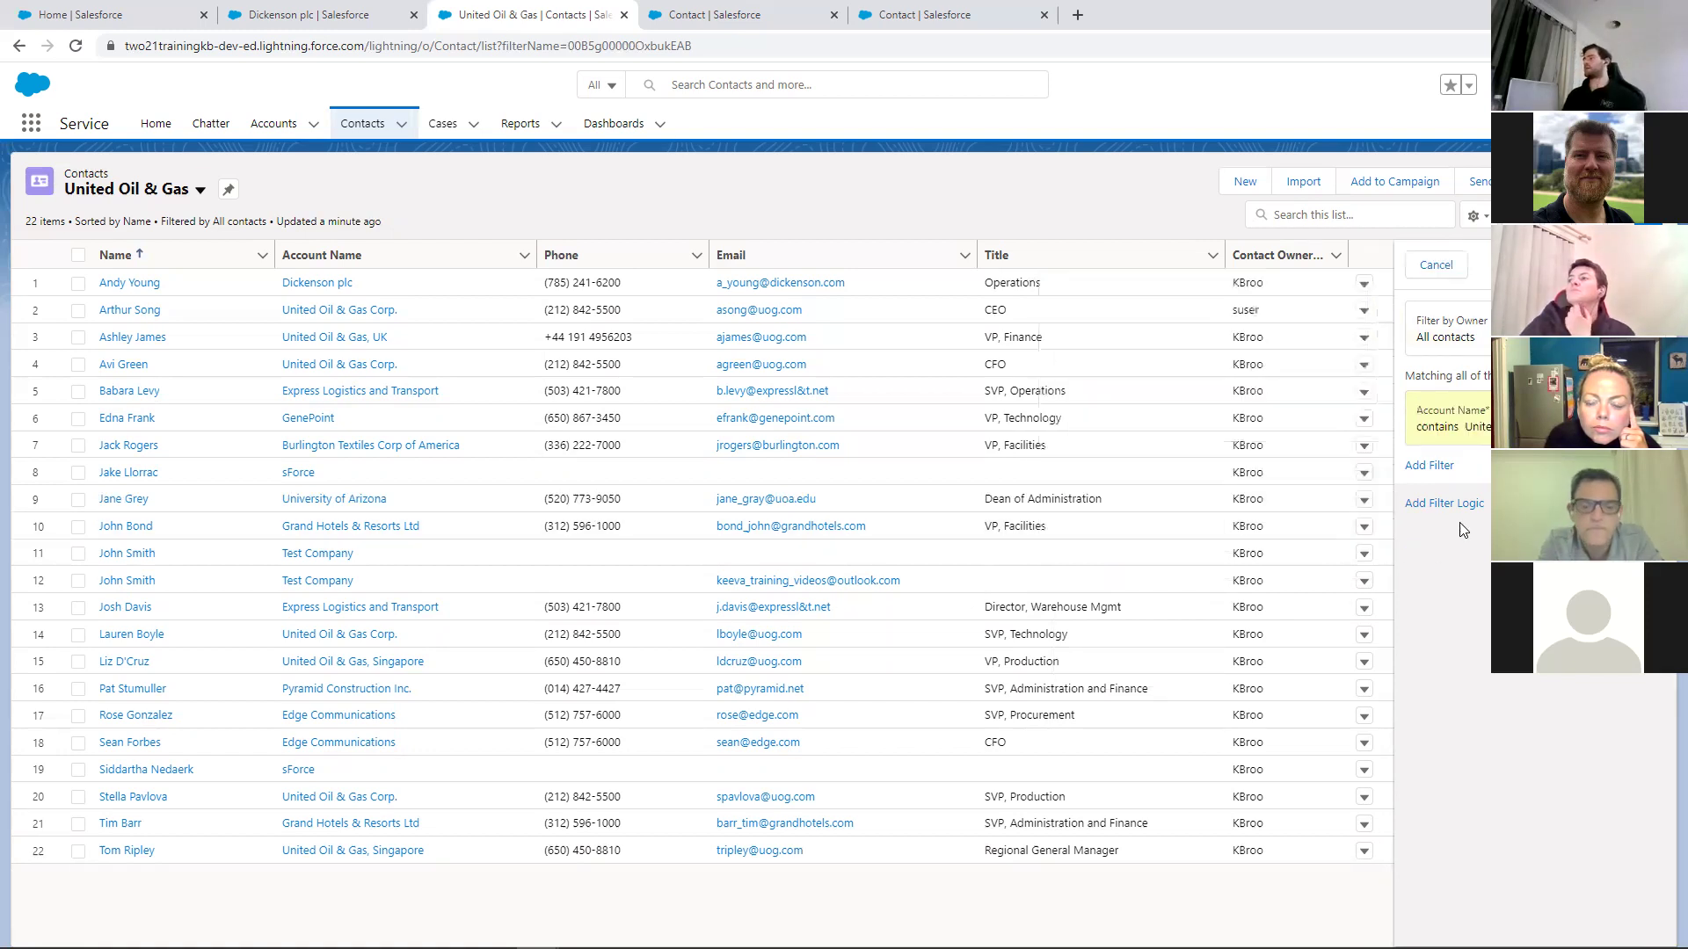
Add a second filter to the list view where Title equals CFO
left_click(1427, 468)
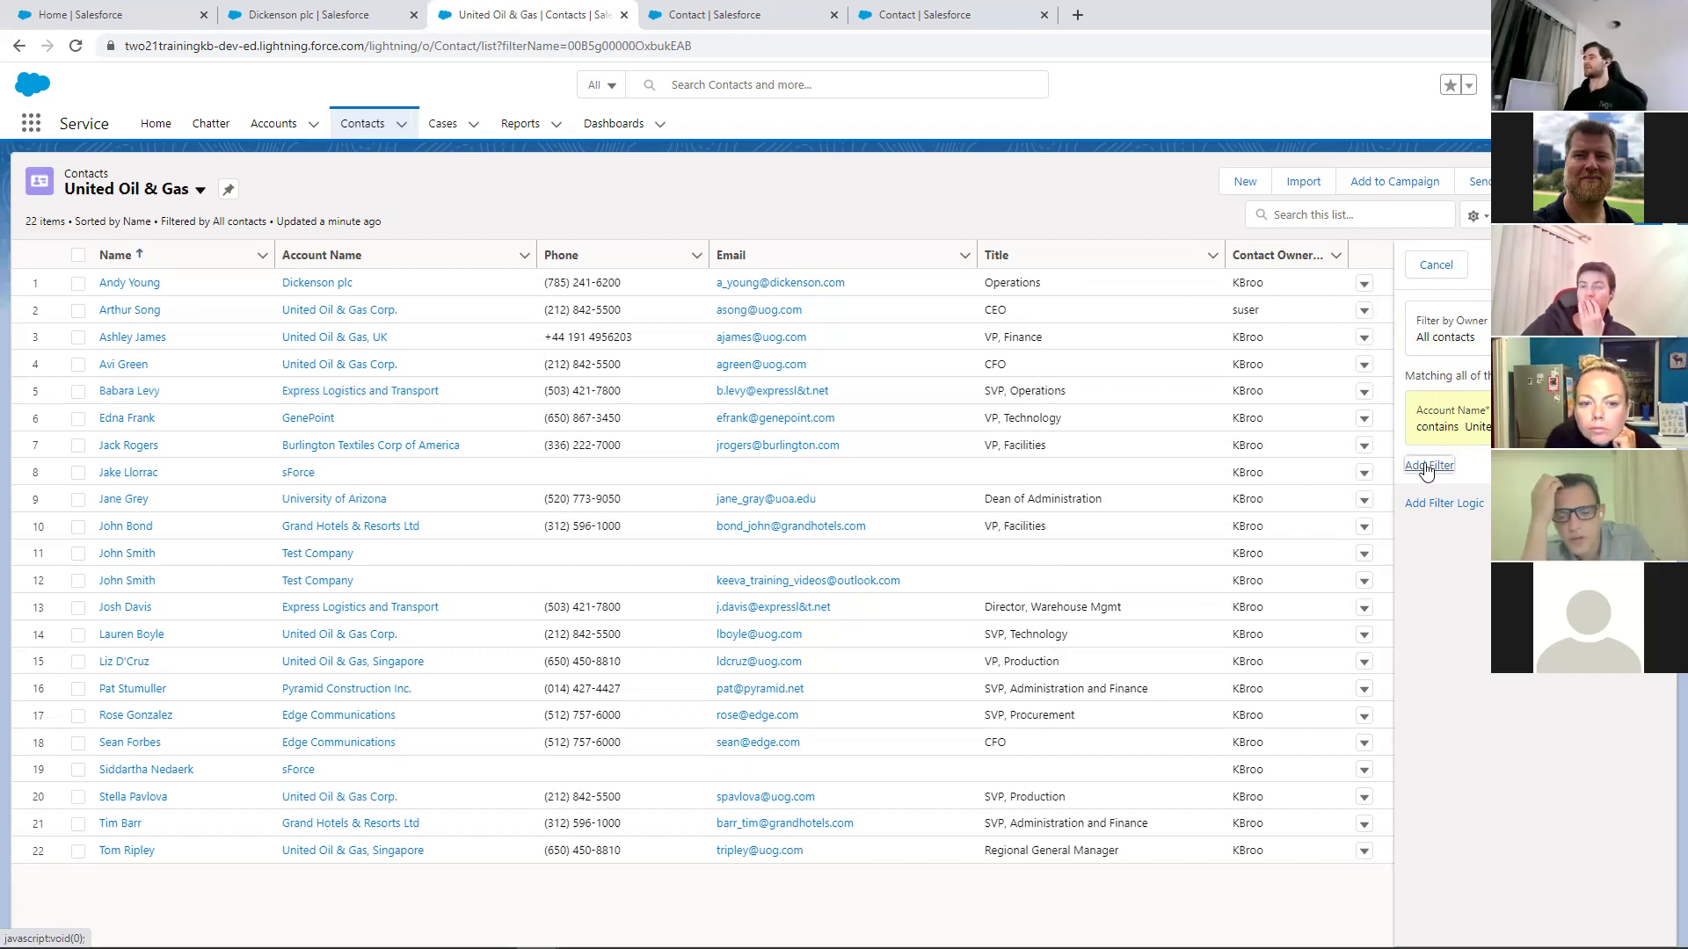
left_click(1201, 397)
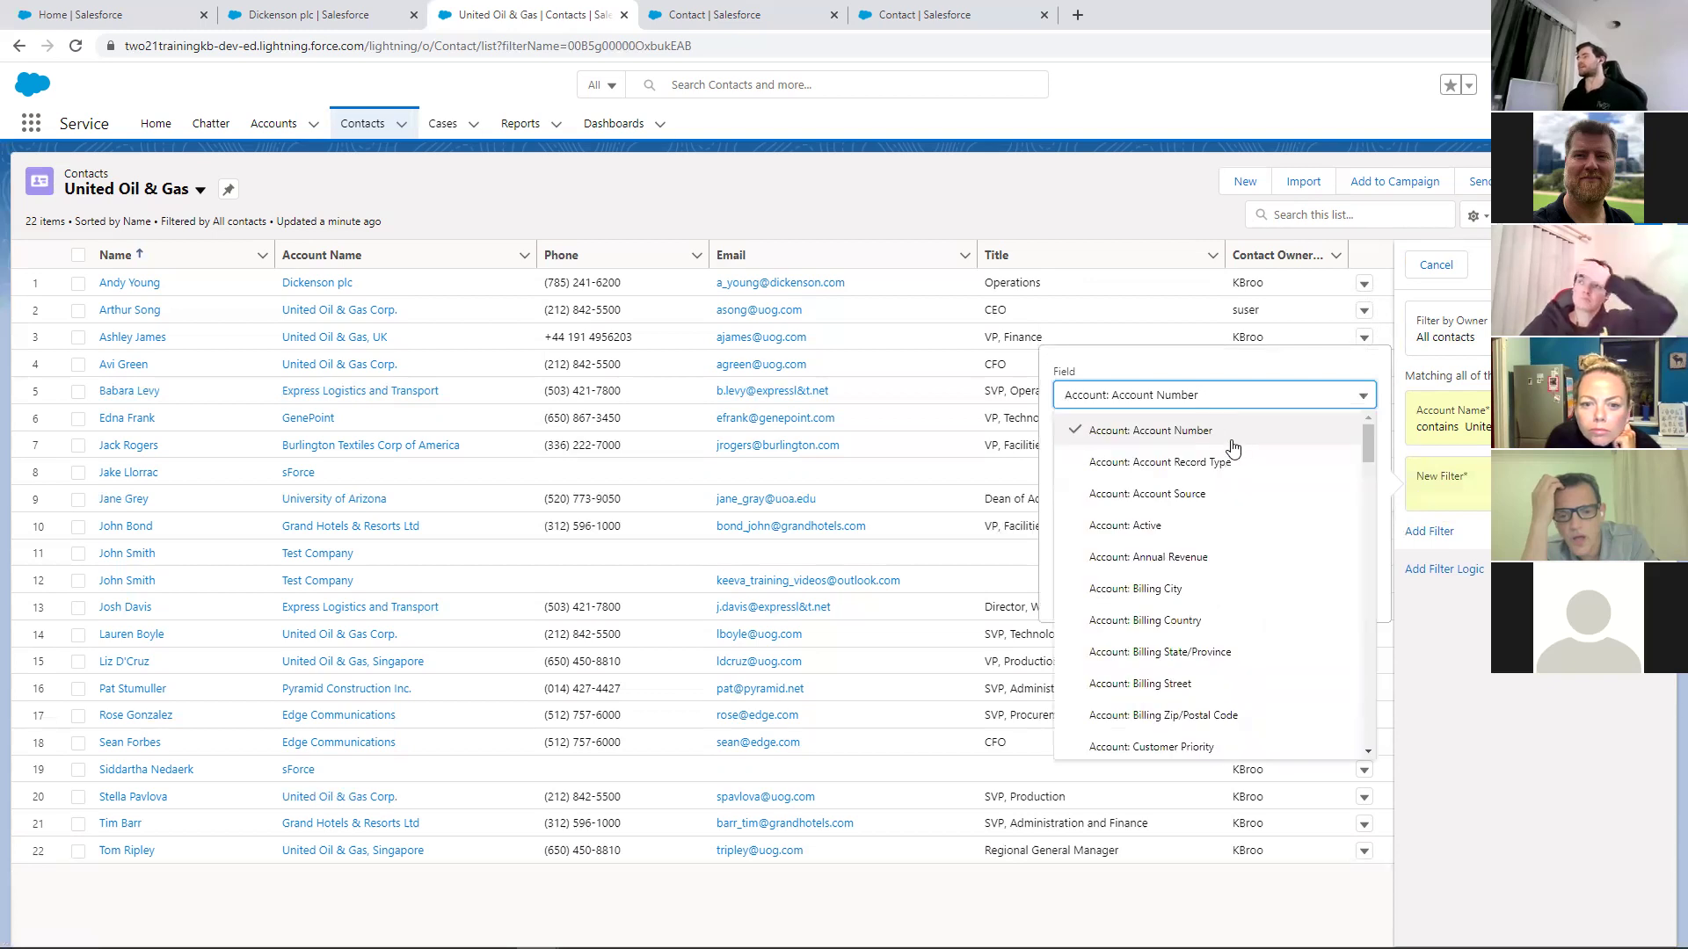
scroll(1222, 572, "down", 10)
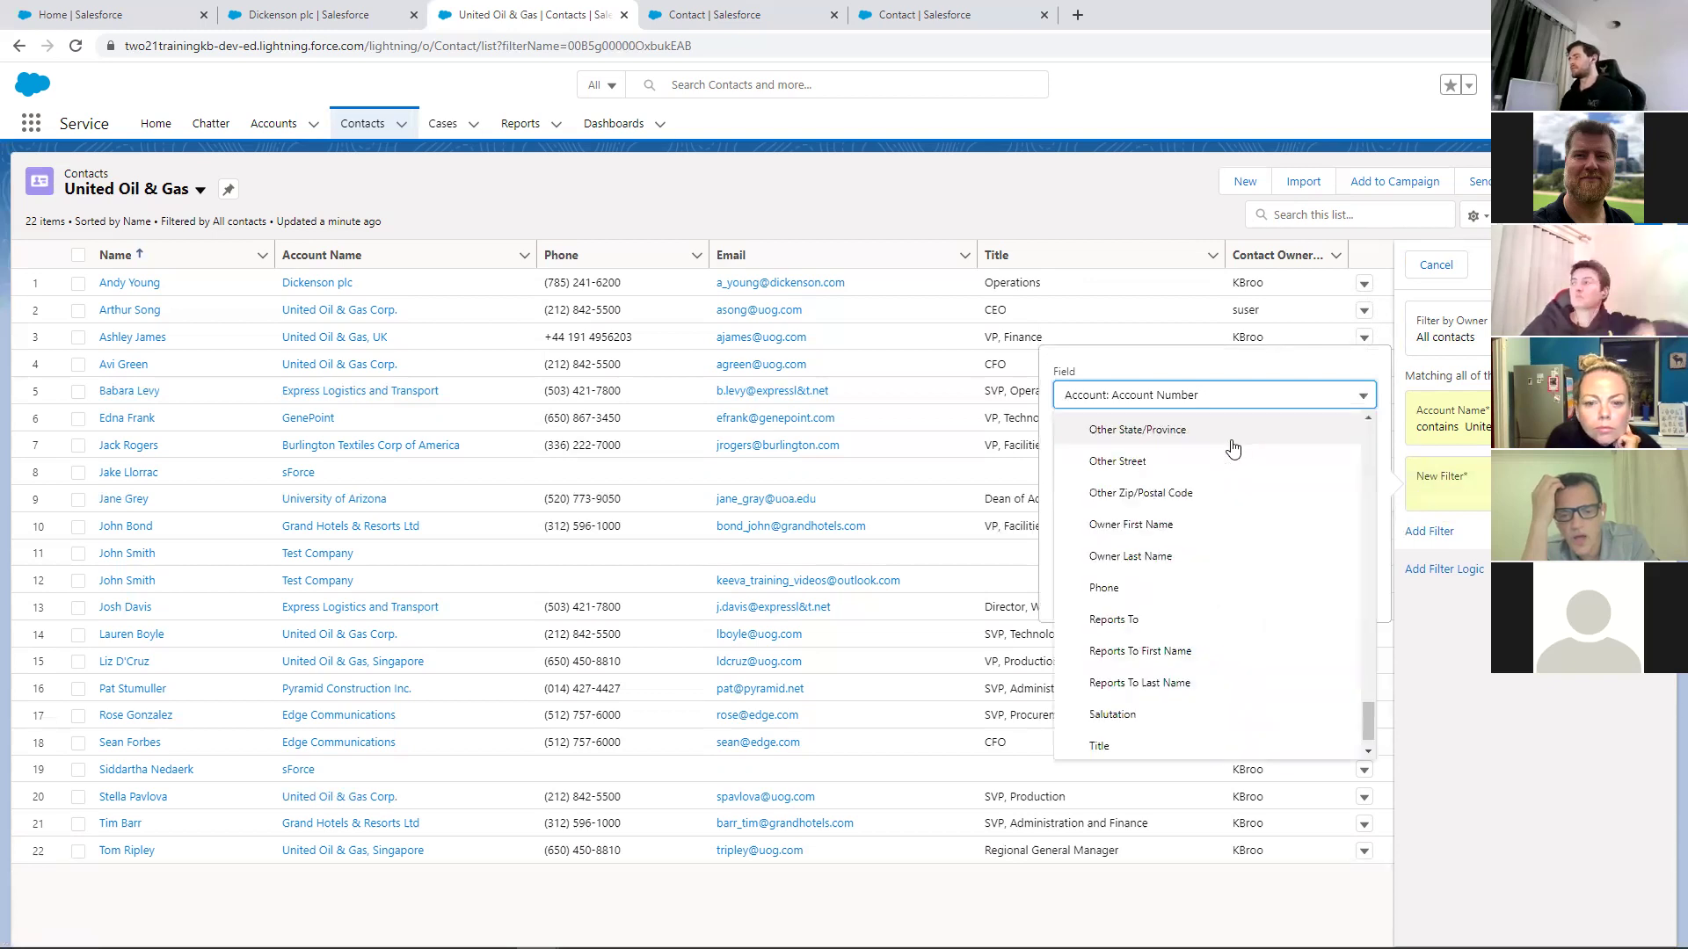
left_click(1123, 743)
left_click(1156, 545)
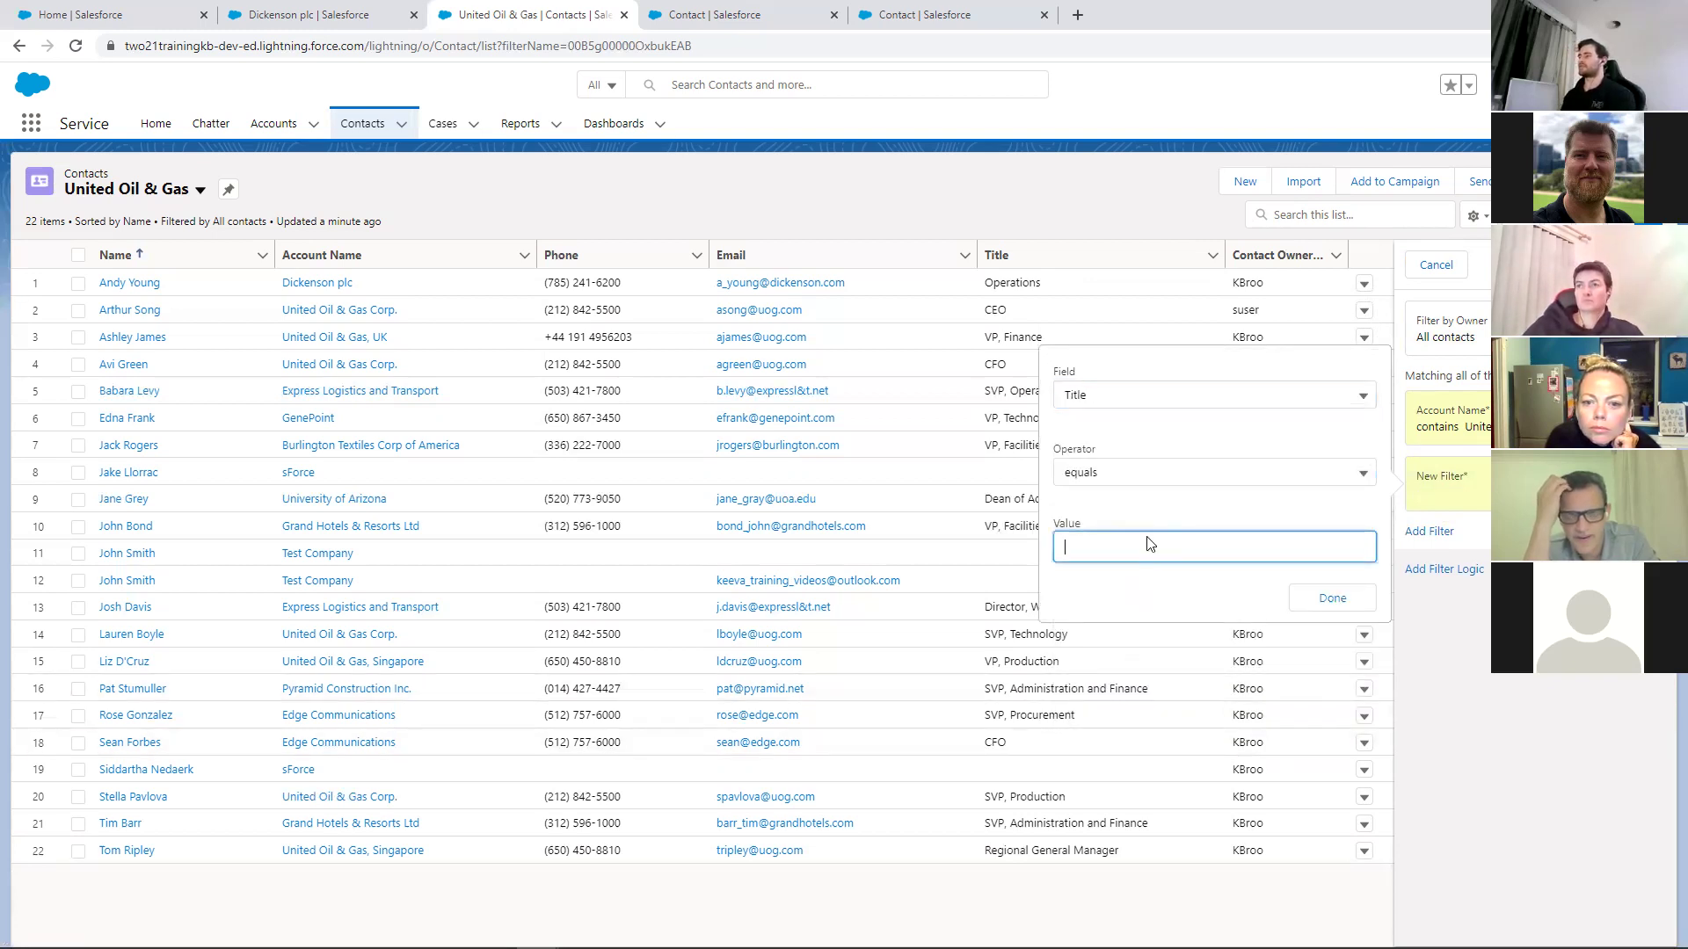
type("CFO")
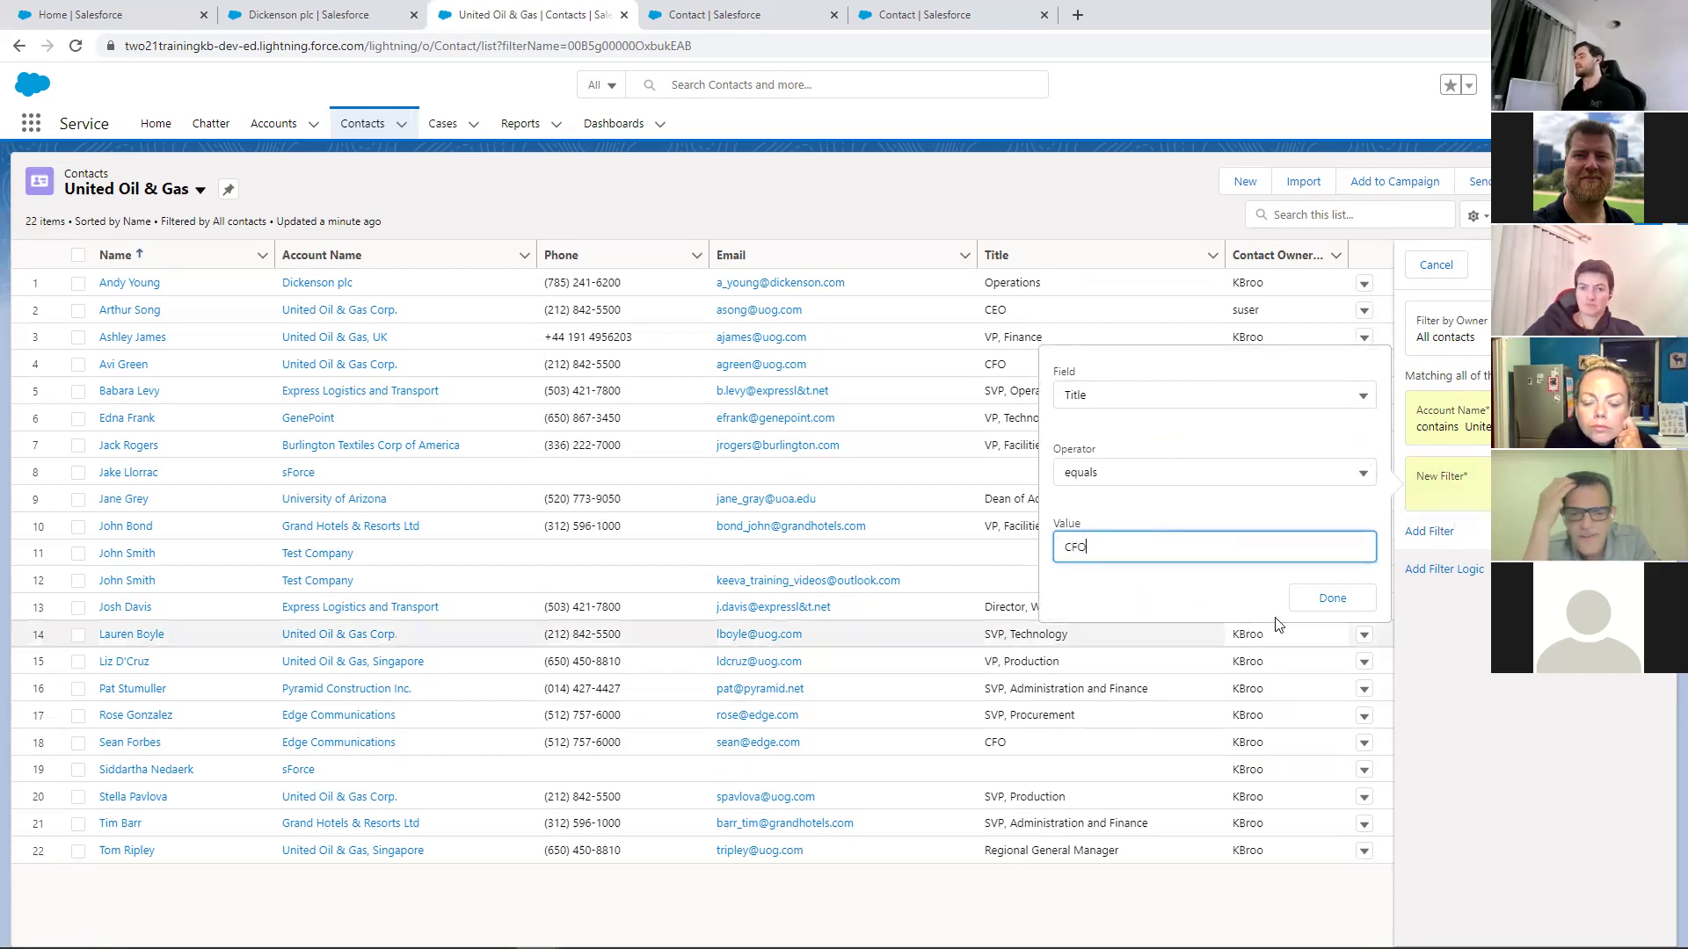
left_click(1329, 599)
Add filter logic of 1 OR 2 to the list view, save the filters and close them
left_click(1442, 569)
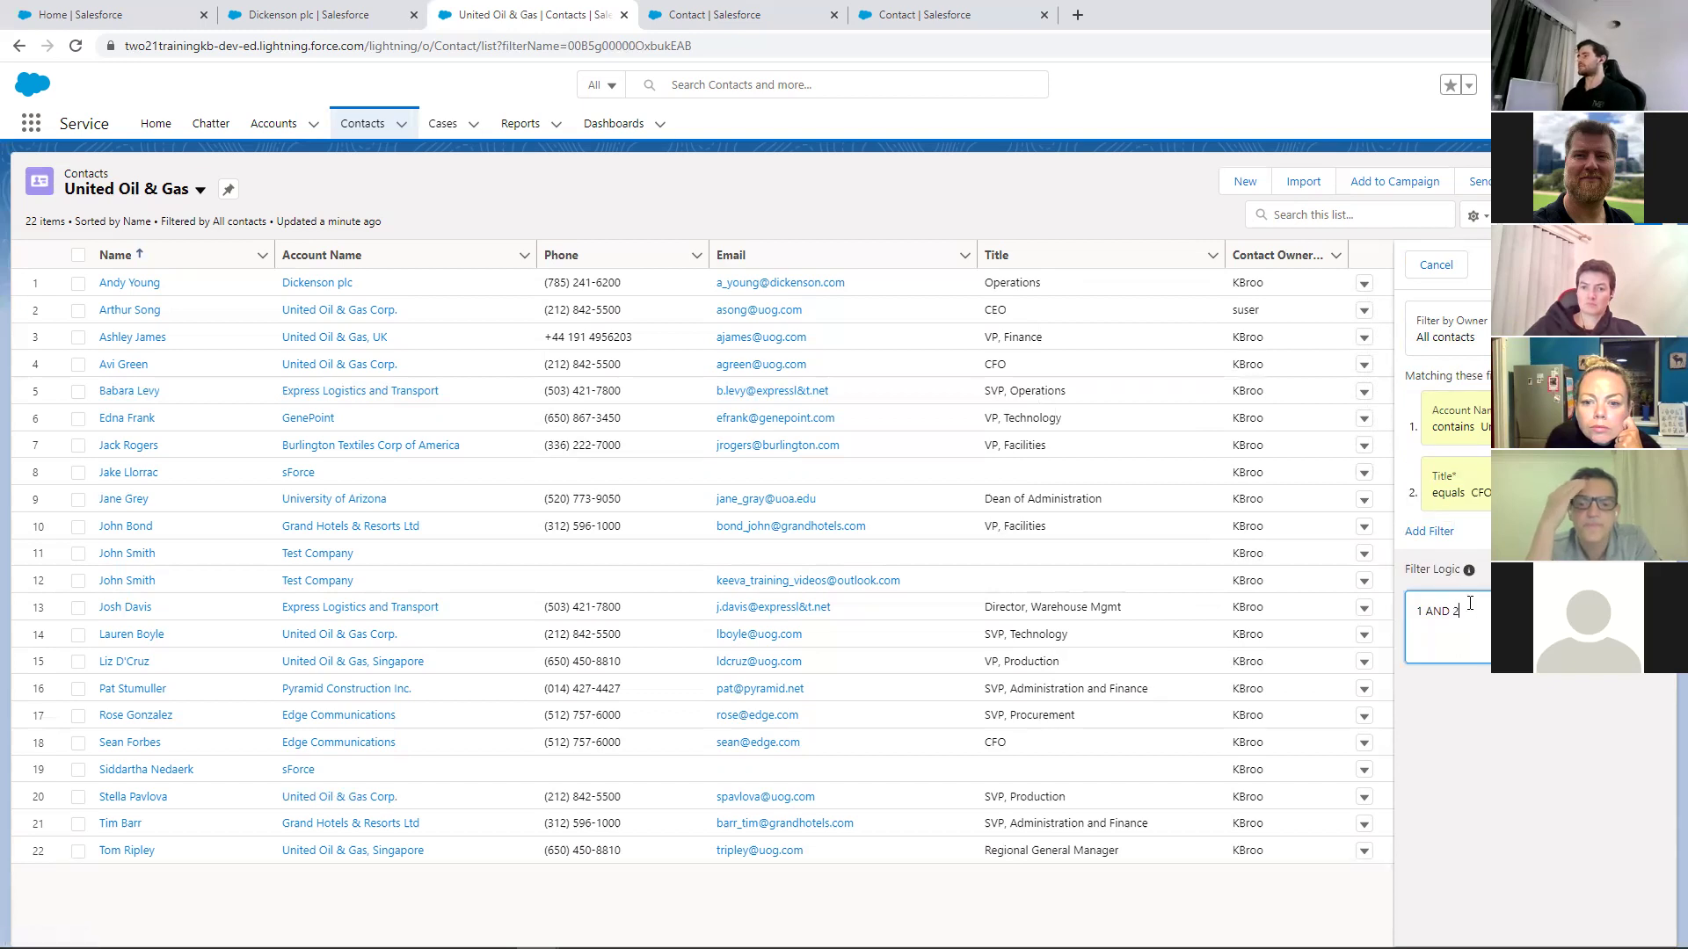
left_click(1446, 601)
key("BackSpace")
key("BackSpace")
key("BackSpace")
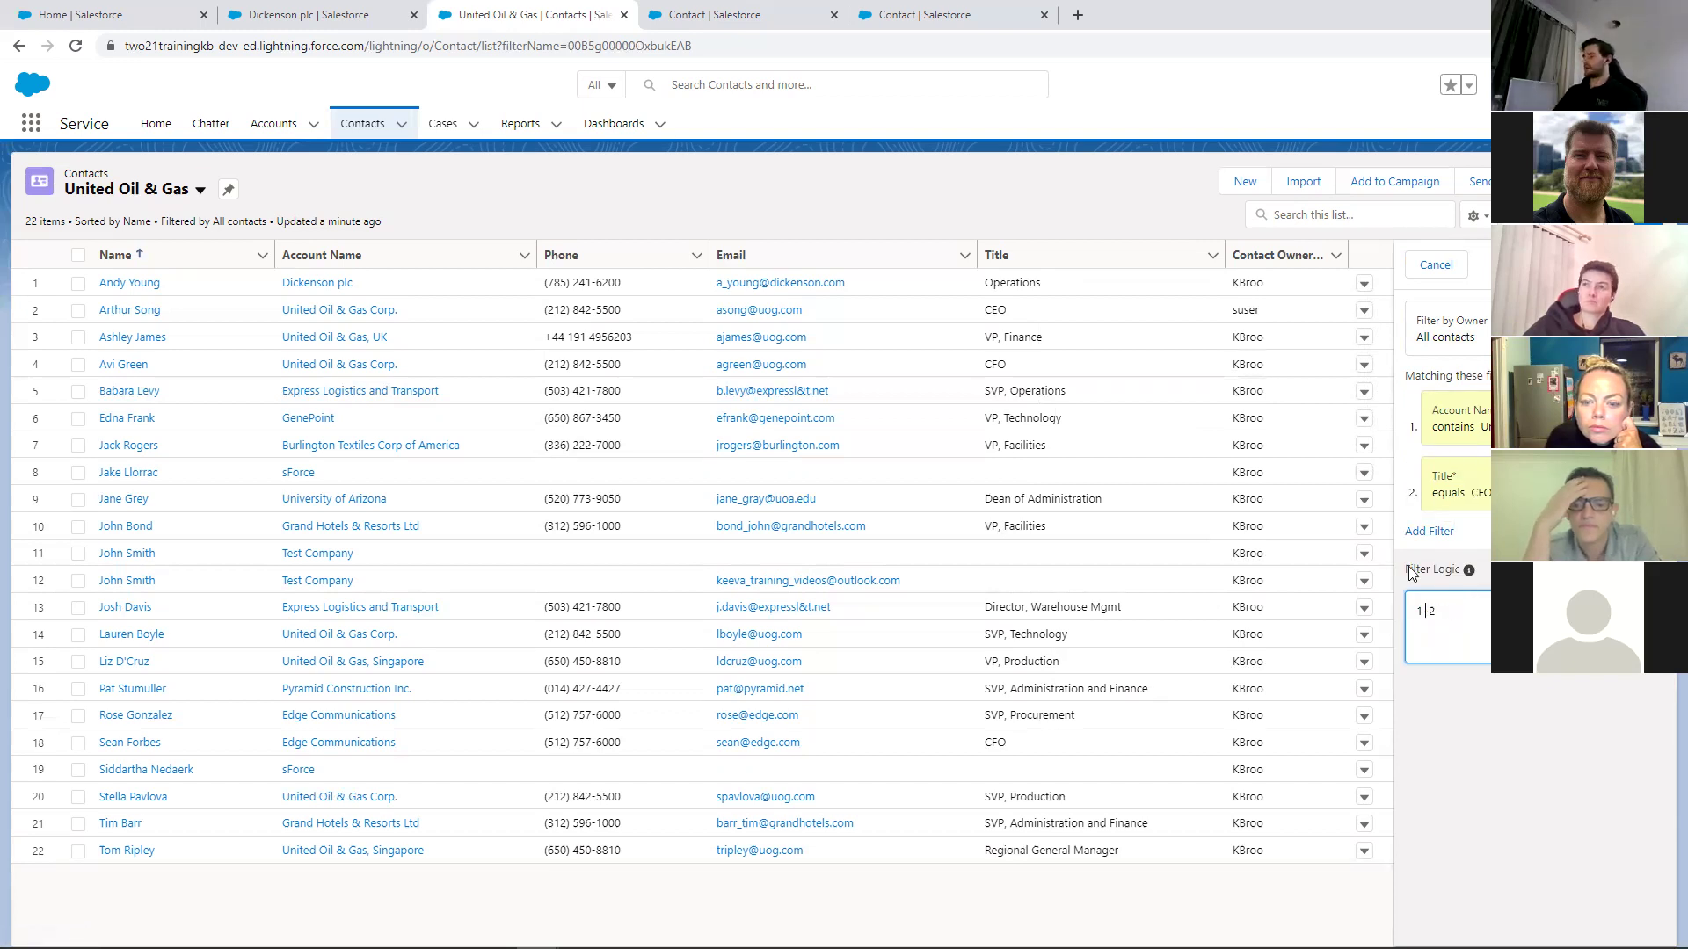
left_click(1505, 751)
left_click(1640, 265)
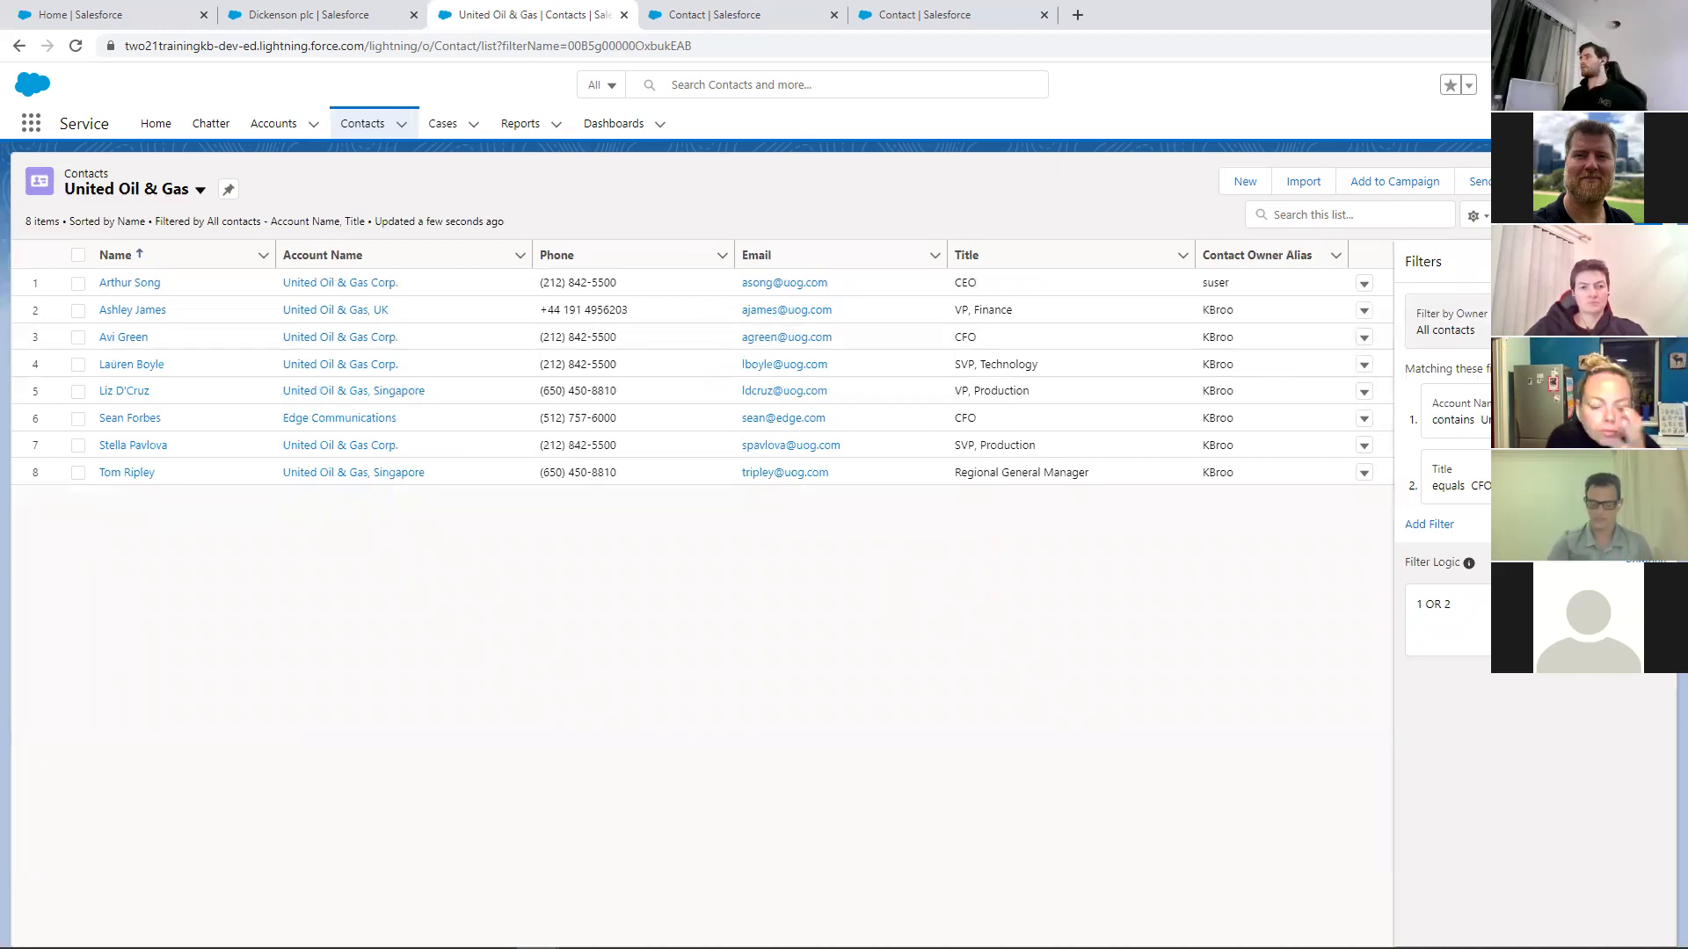
left_click(1656, 261)
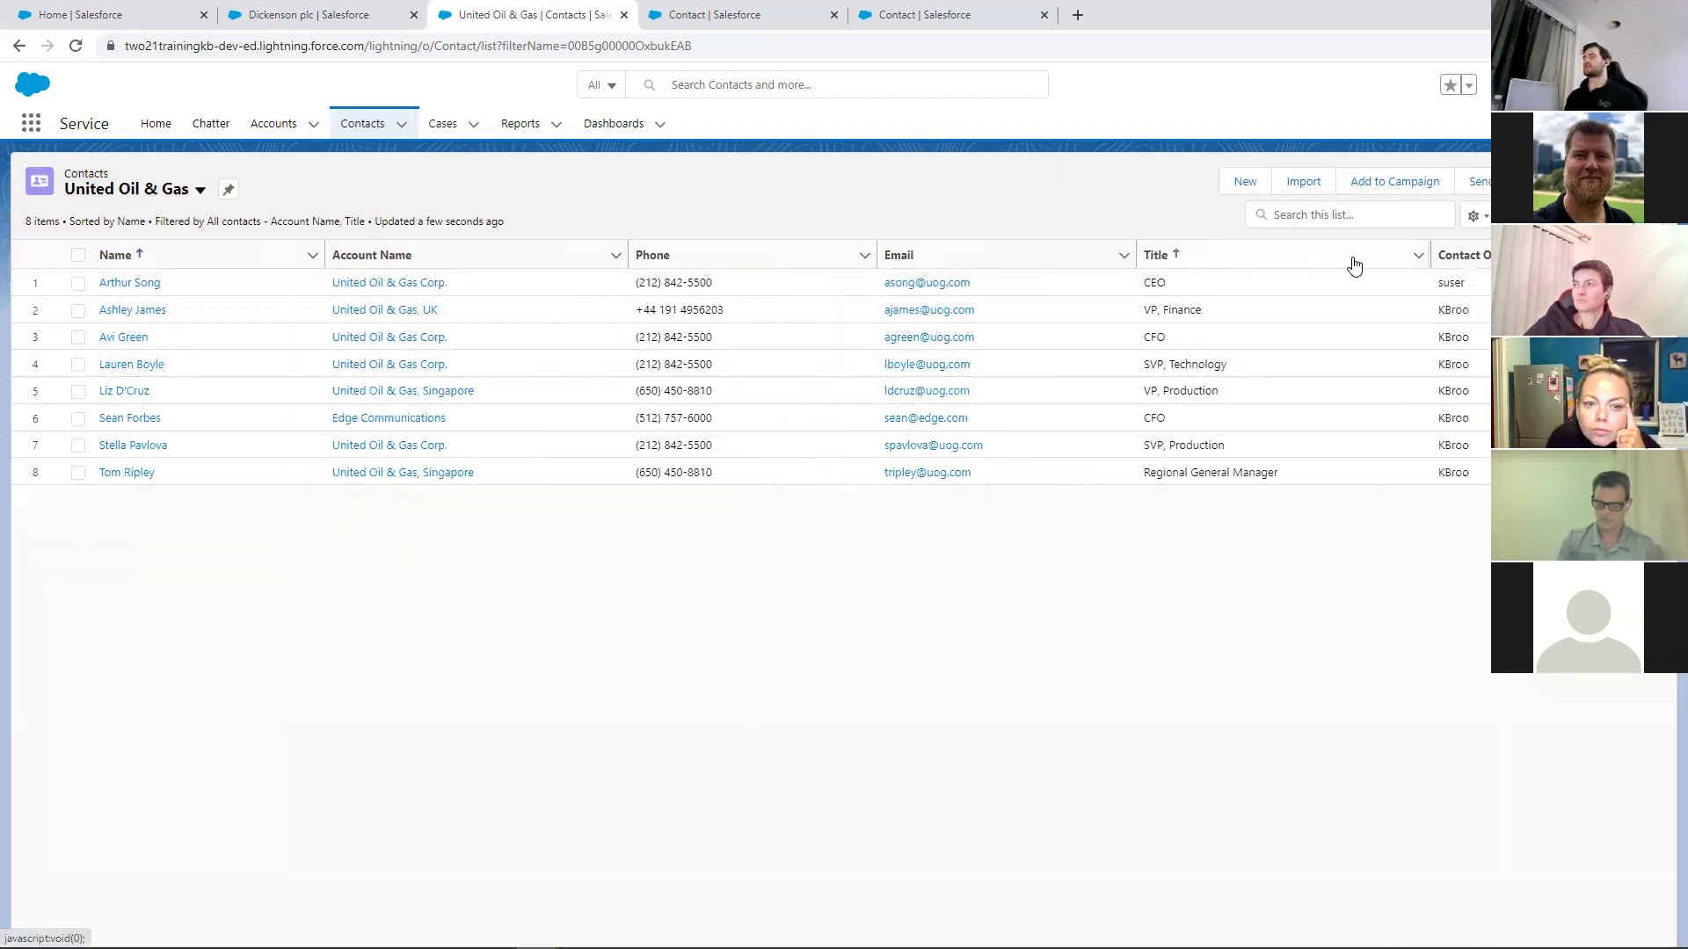
Open the list view's displayed-field selection and remove Contact Owner Alias and Email from the visible fields
left_click(1477, 218)
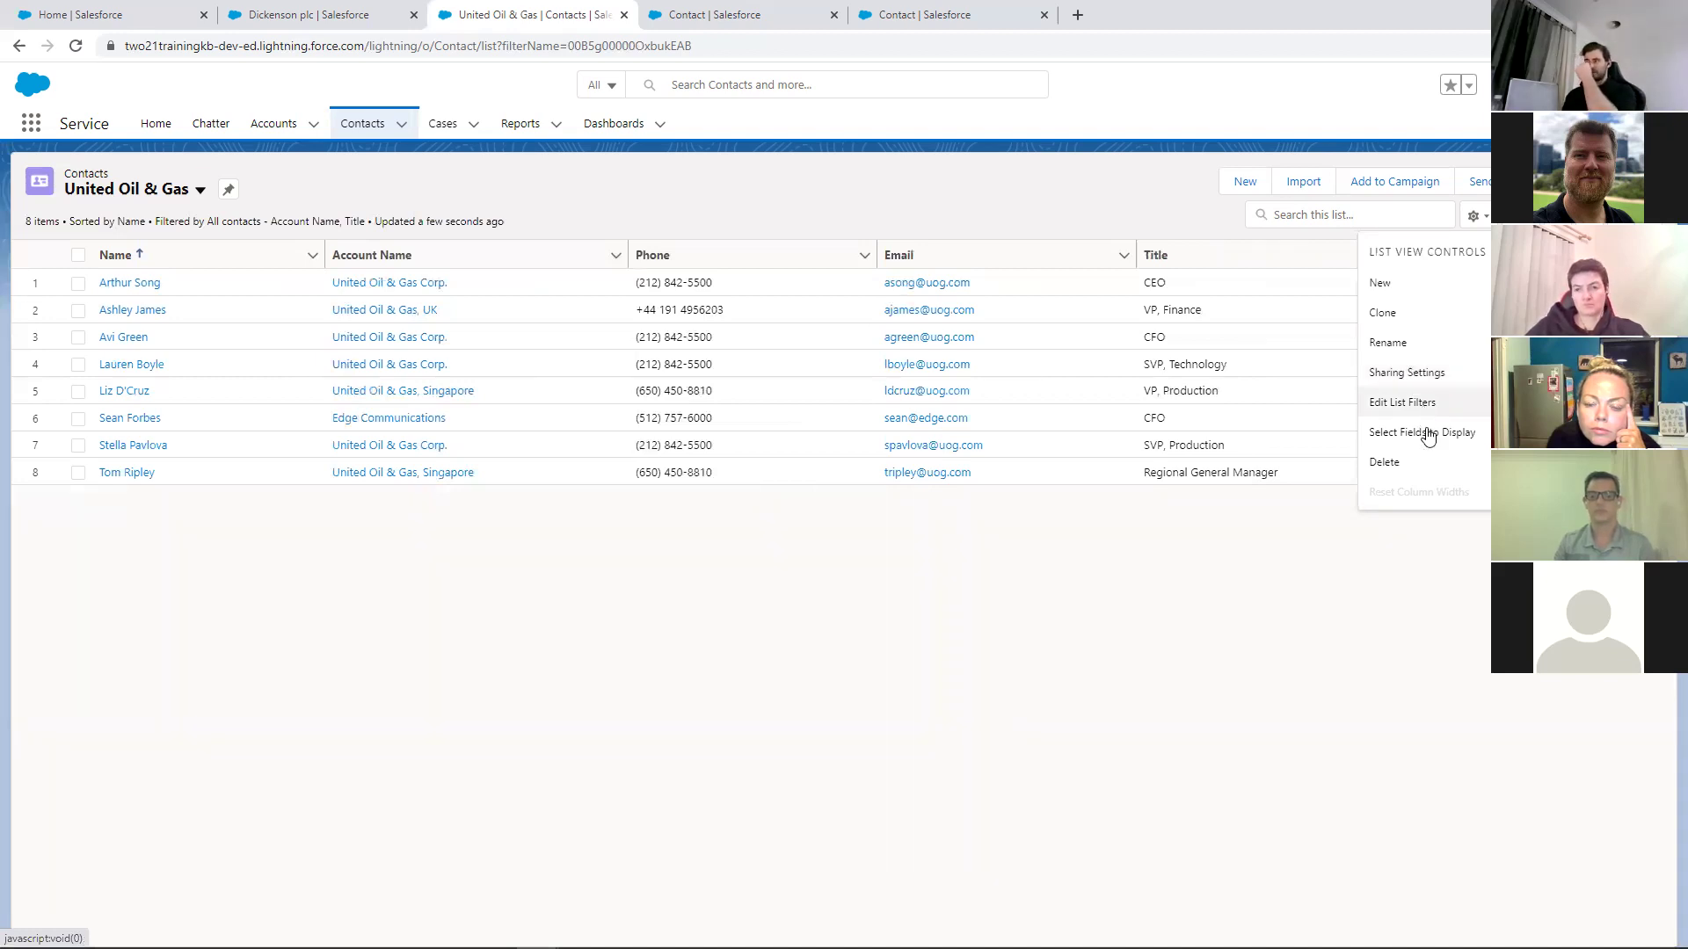
left_click(1463, 433)
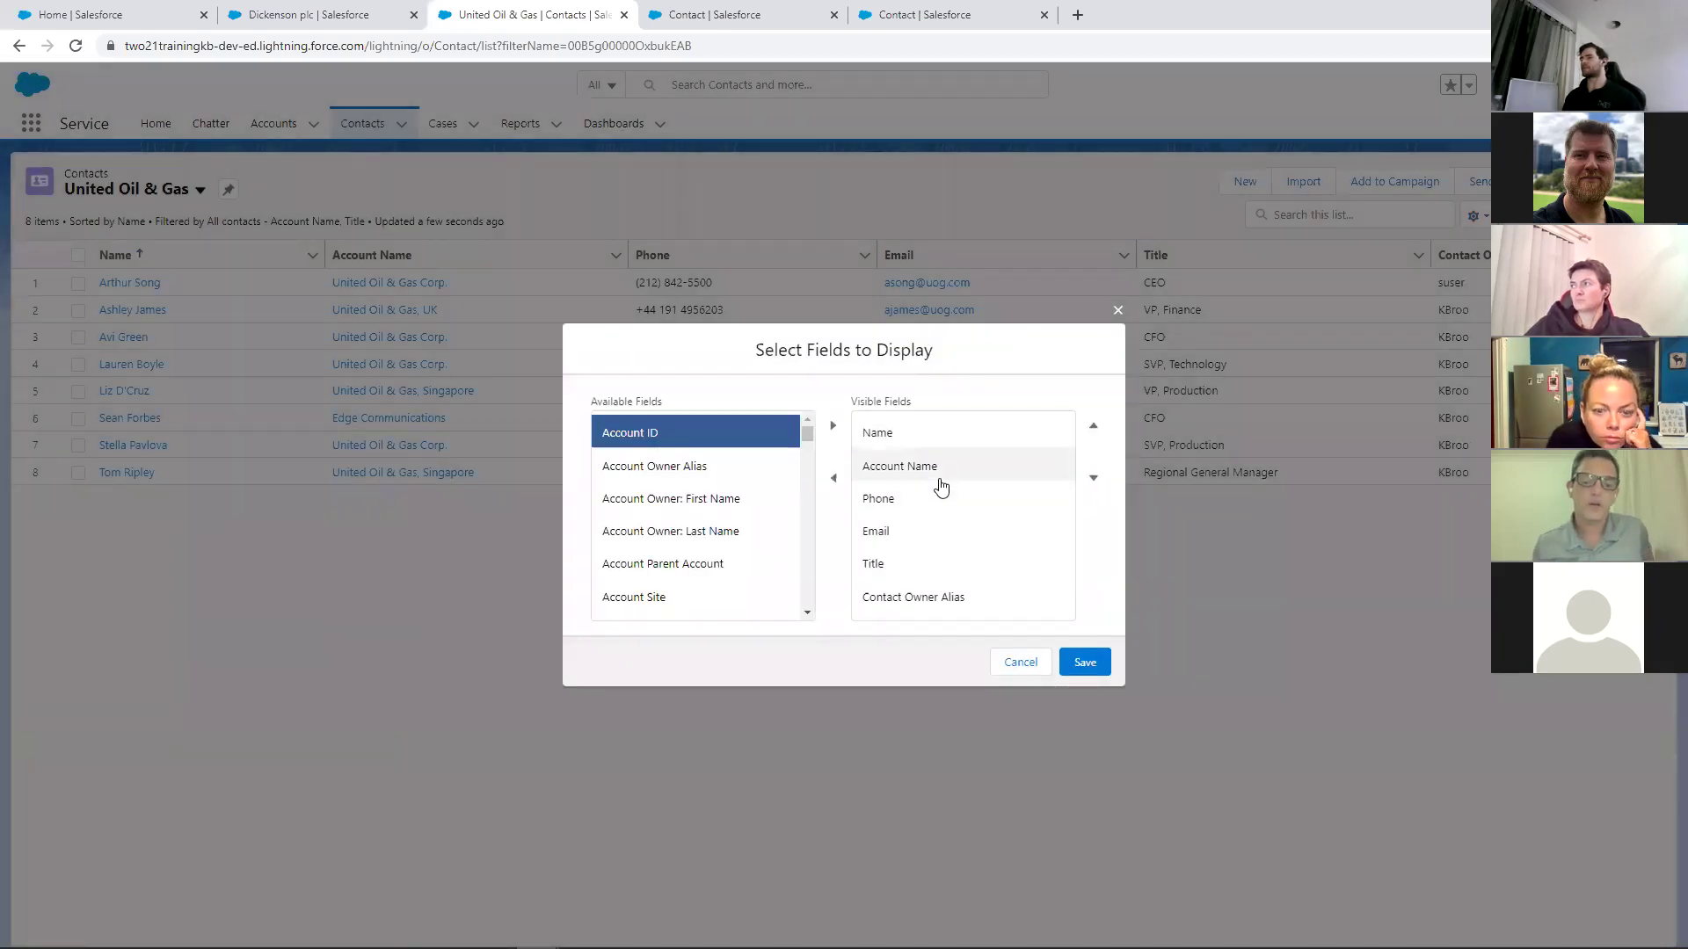
left_click(929, 607)
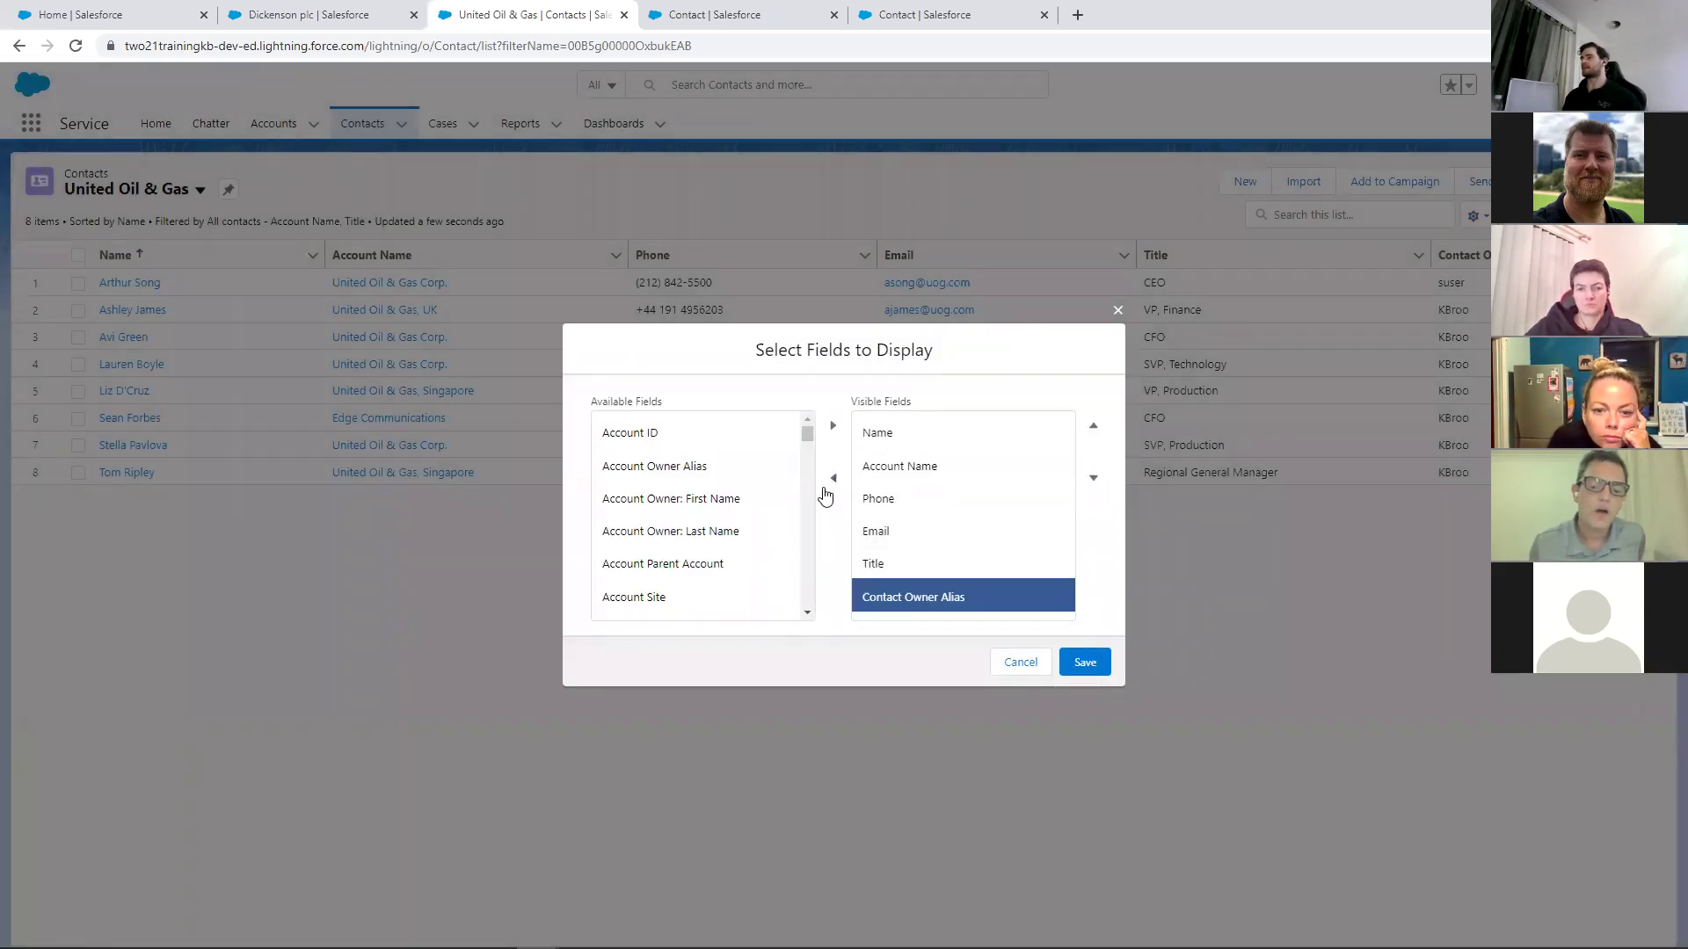
left_click(833, 477)
left_click(899, 576)
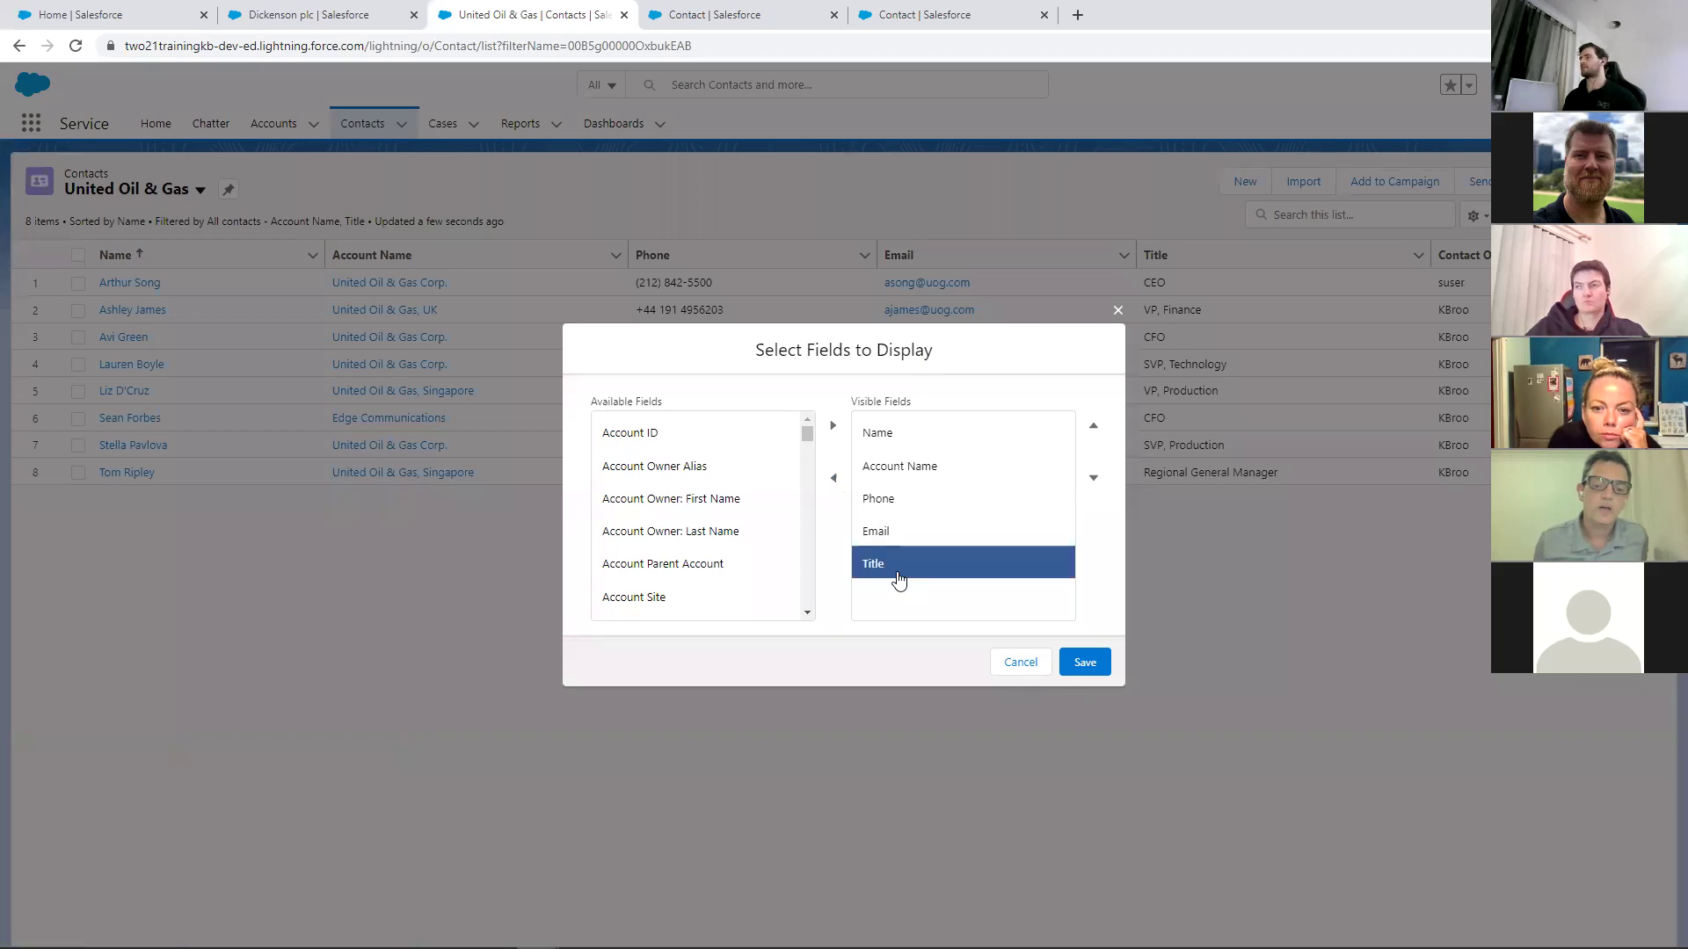
left_click(893, 536)
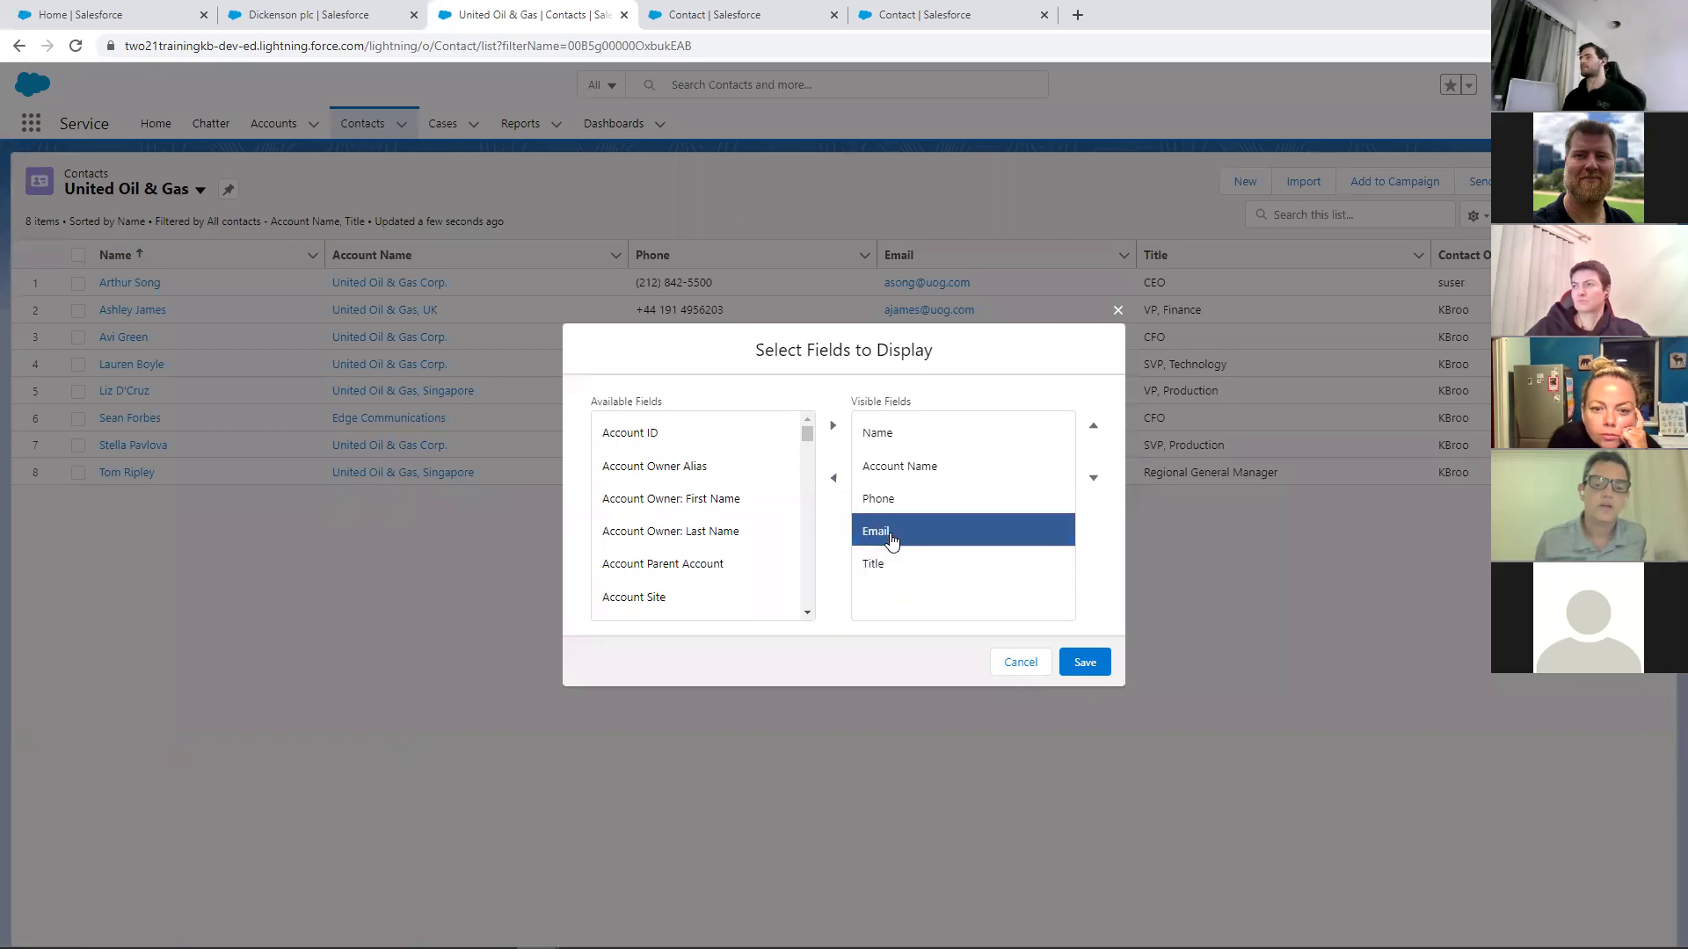
left_click(833, 477)
Add Mailing Street and Mailing City to the visible fields, order Mailing Street before Mailing City, and save the columns
scroll(804, 613, "down", 3)
scroll(753, 514, "down", 10)
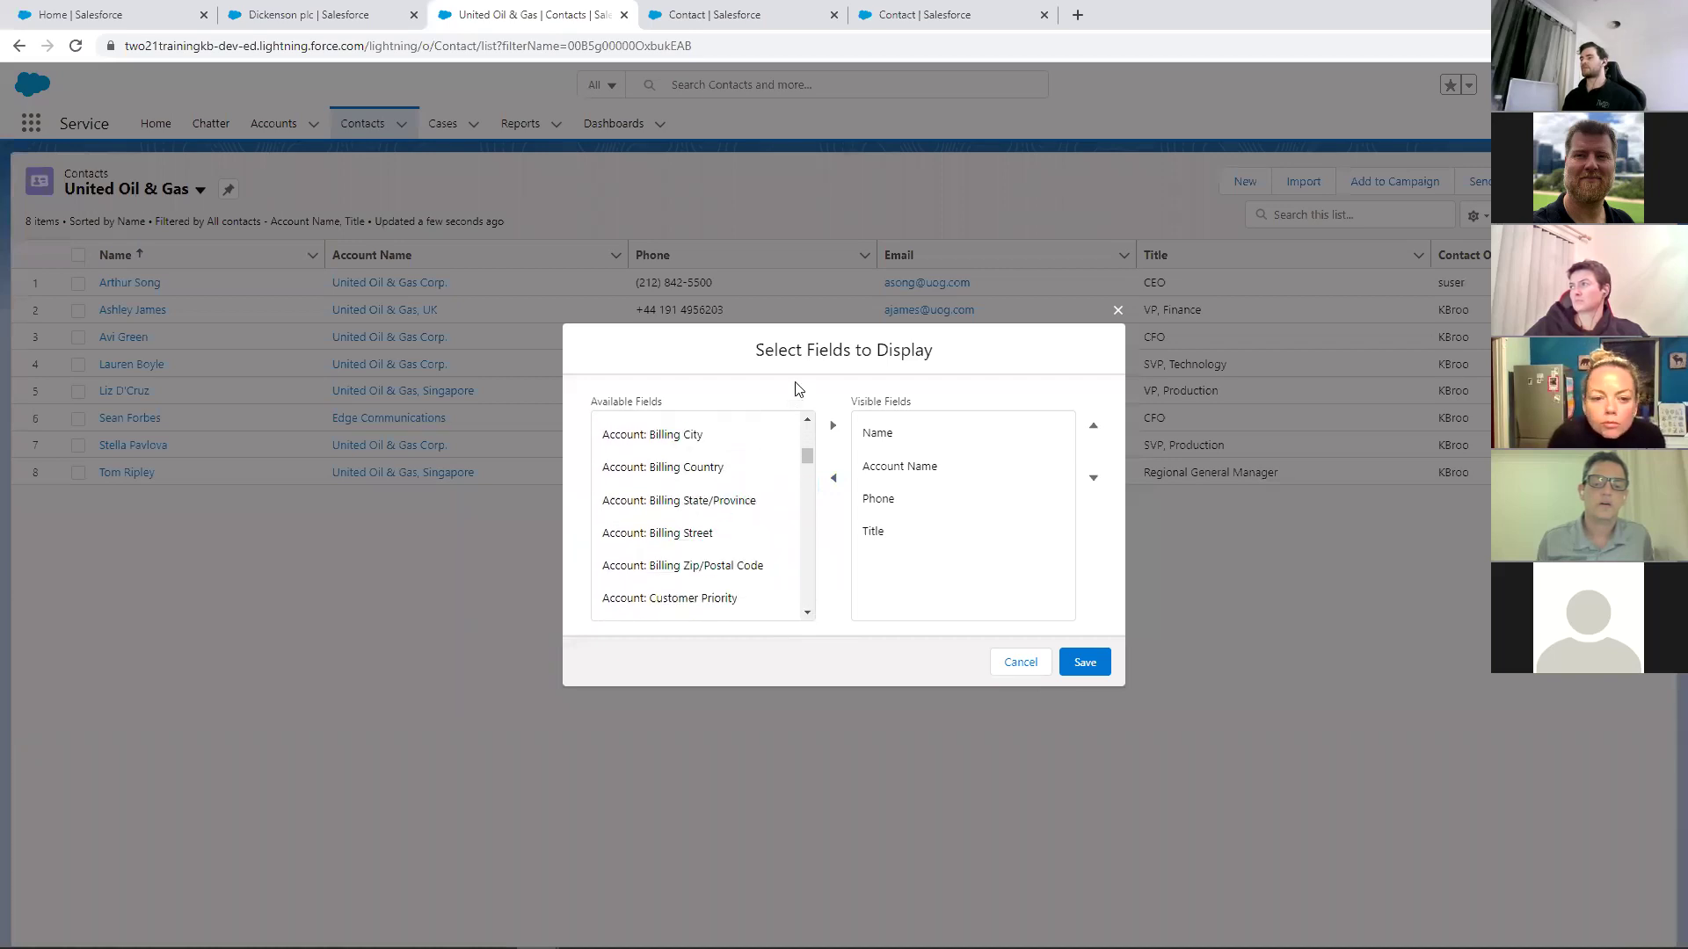
scroll(753, 514, "down", 10)
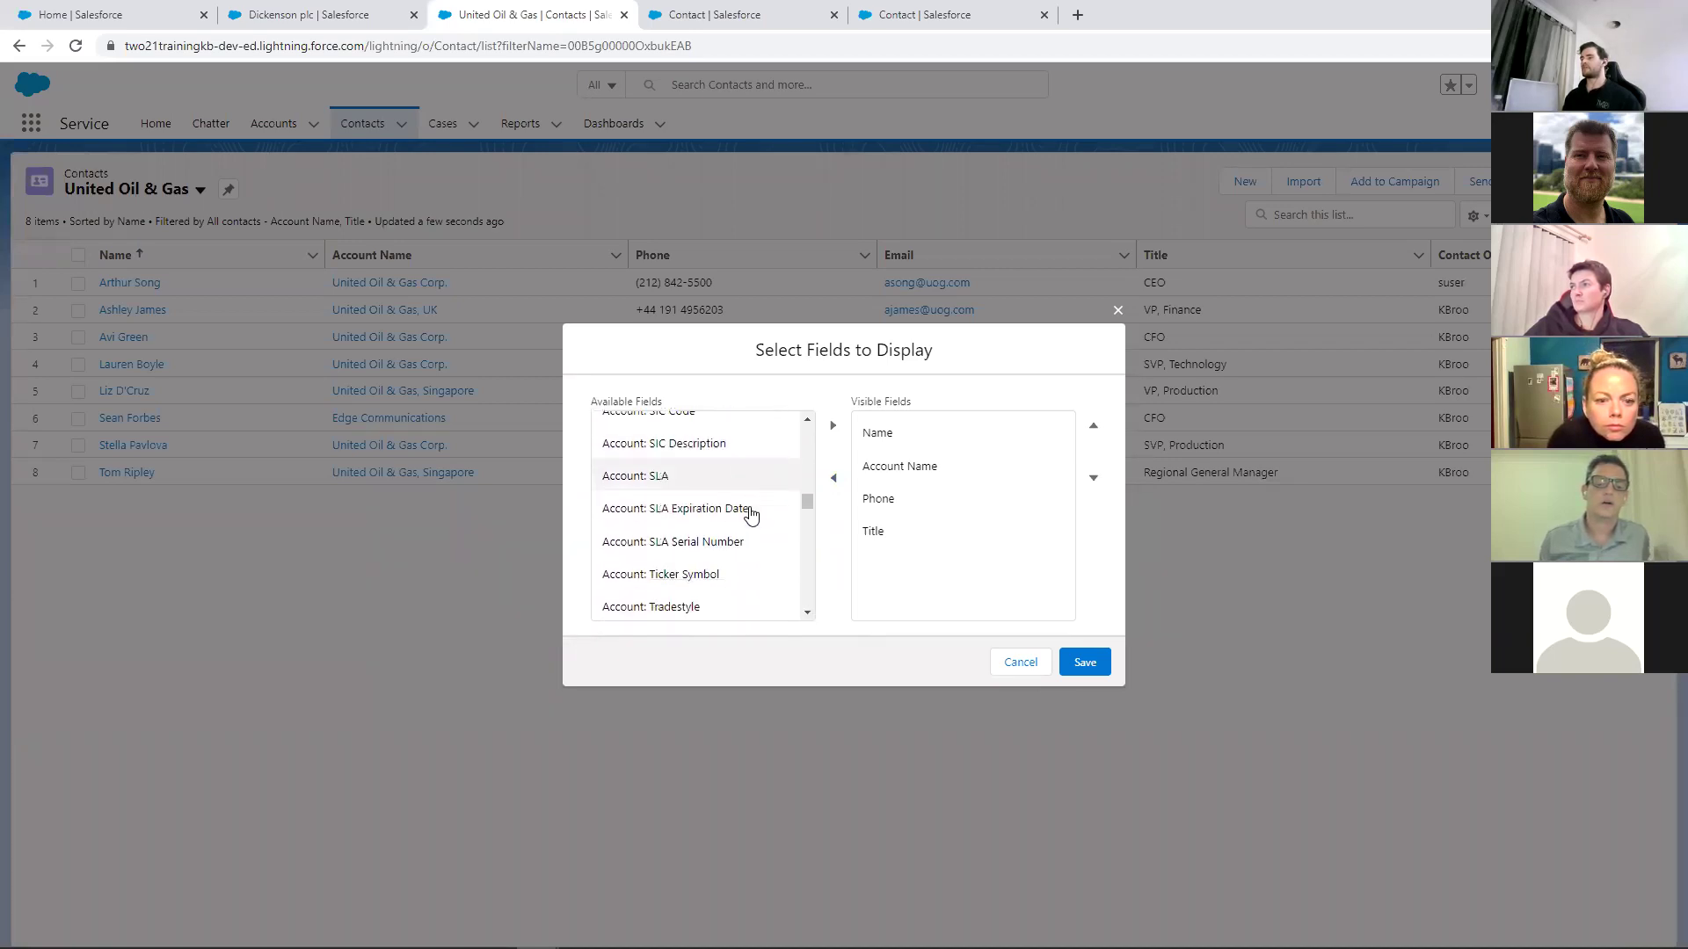
scroll(751, 516, "down", 10)
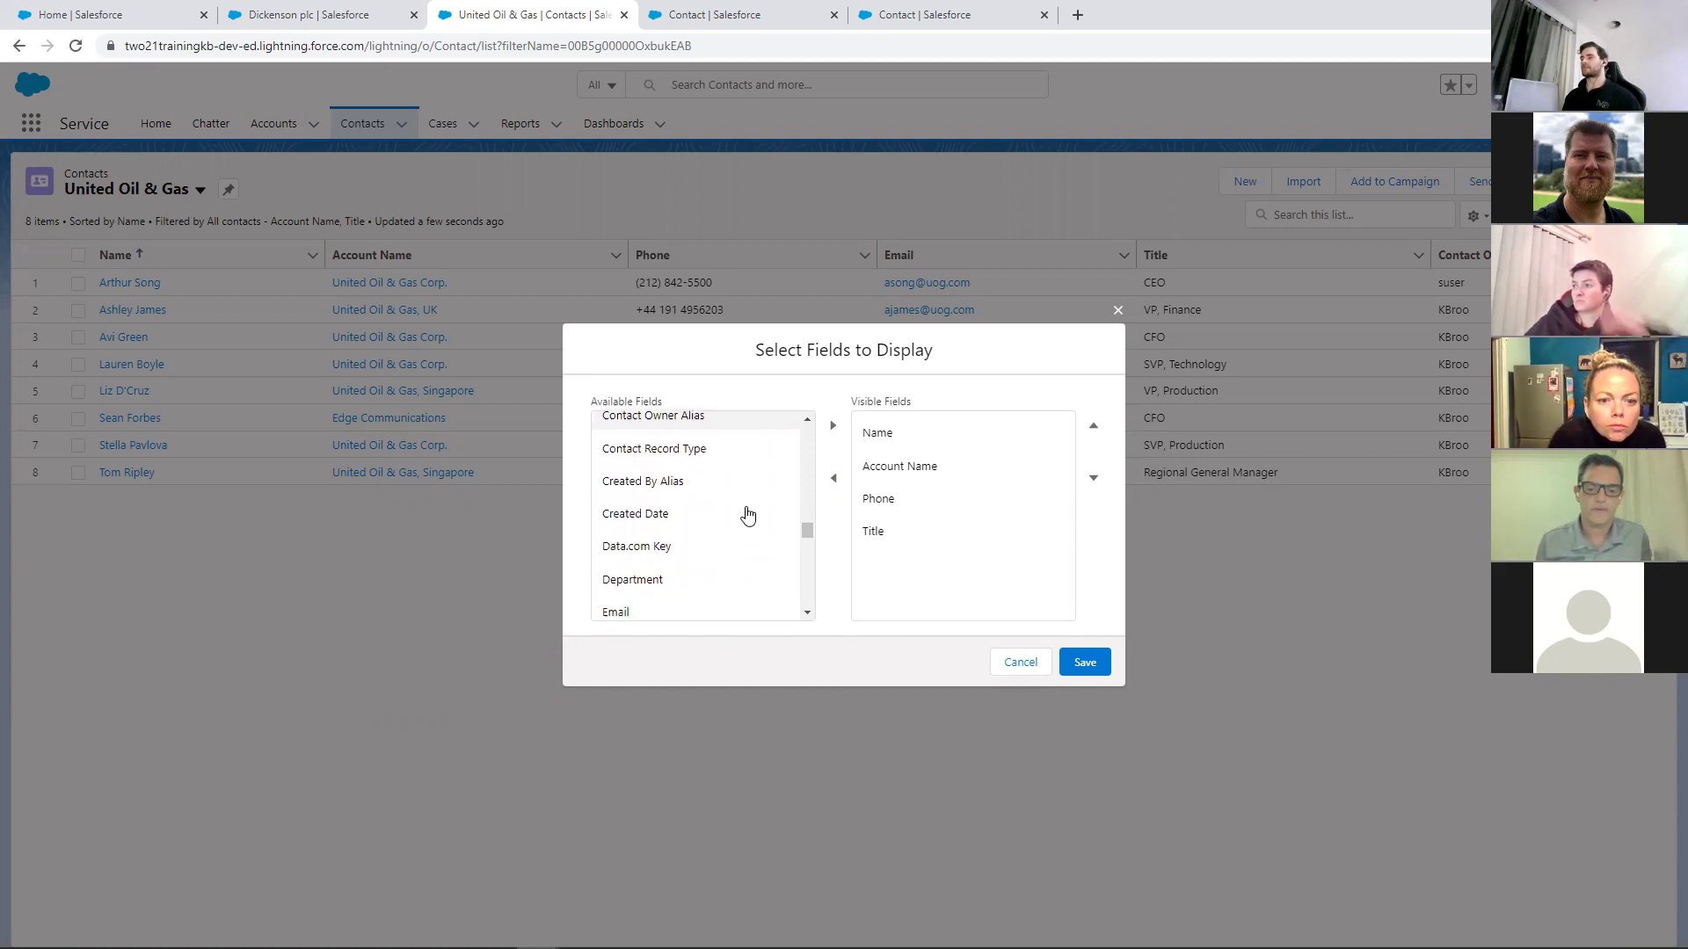
scroll(748, 515, "down", 10)
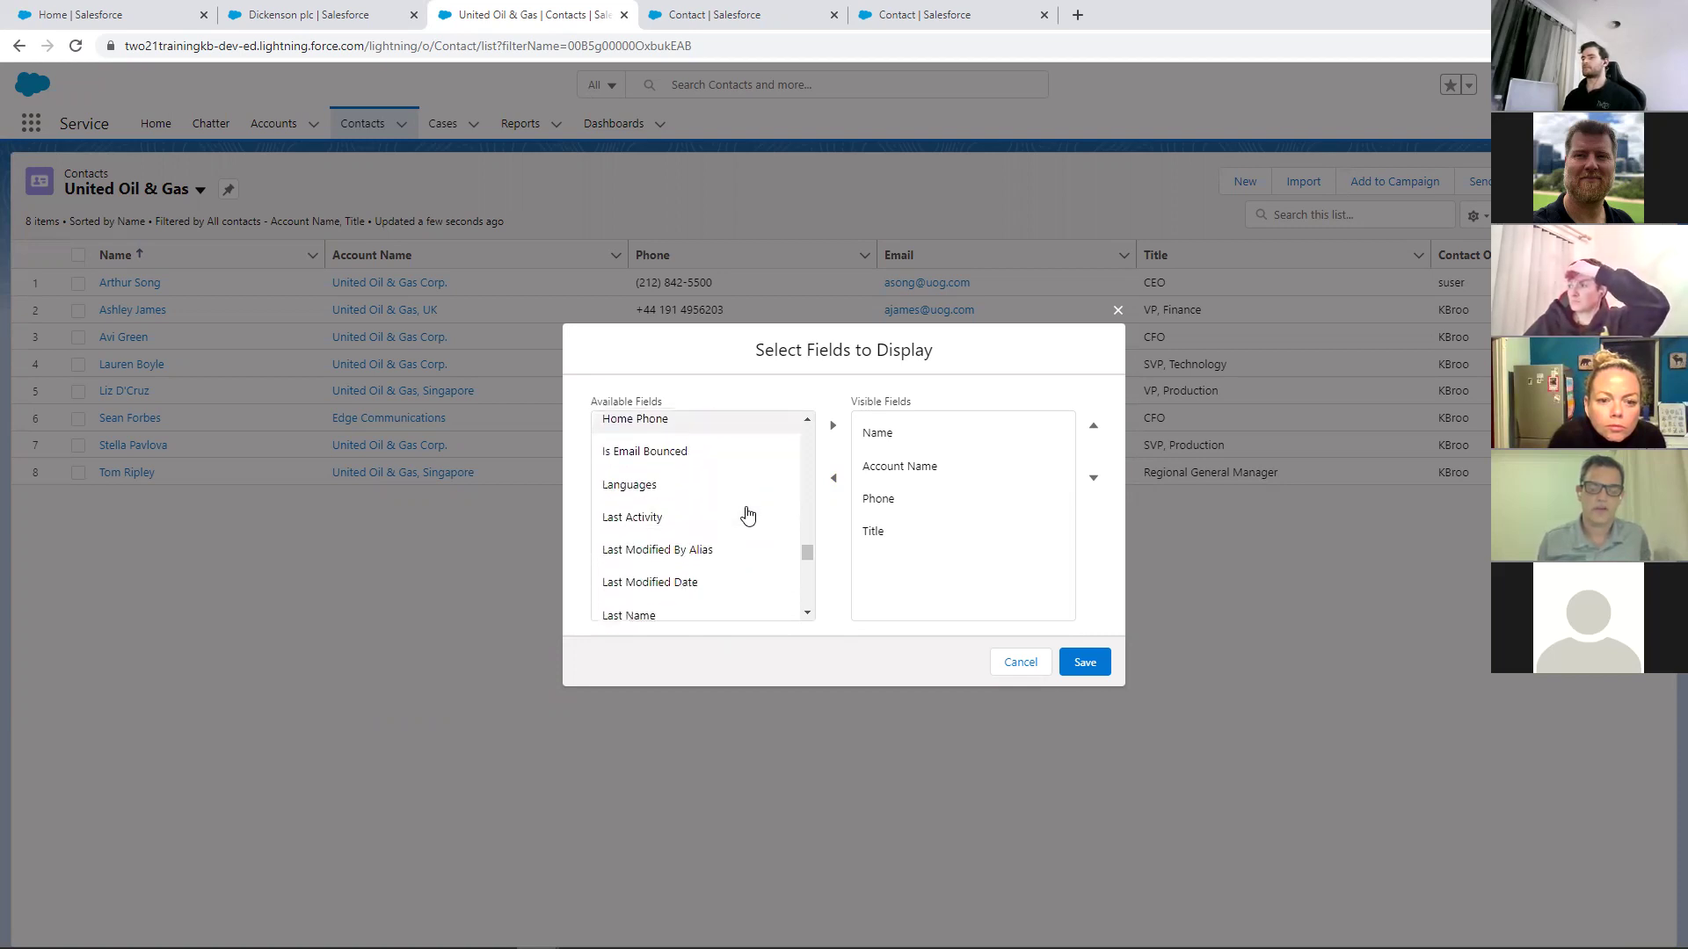
left_click(703, 446)
left_click(832, 426)
left_click(695, 497)
left_click(832, 425)
left_click(894, 595)
left_click(1104, 428)
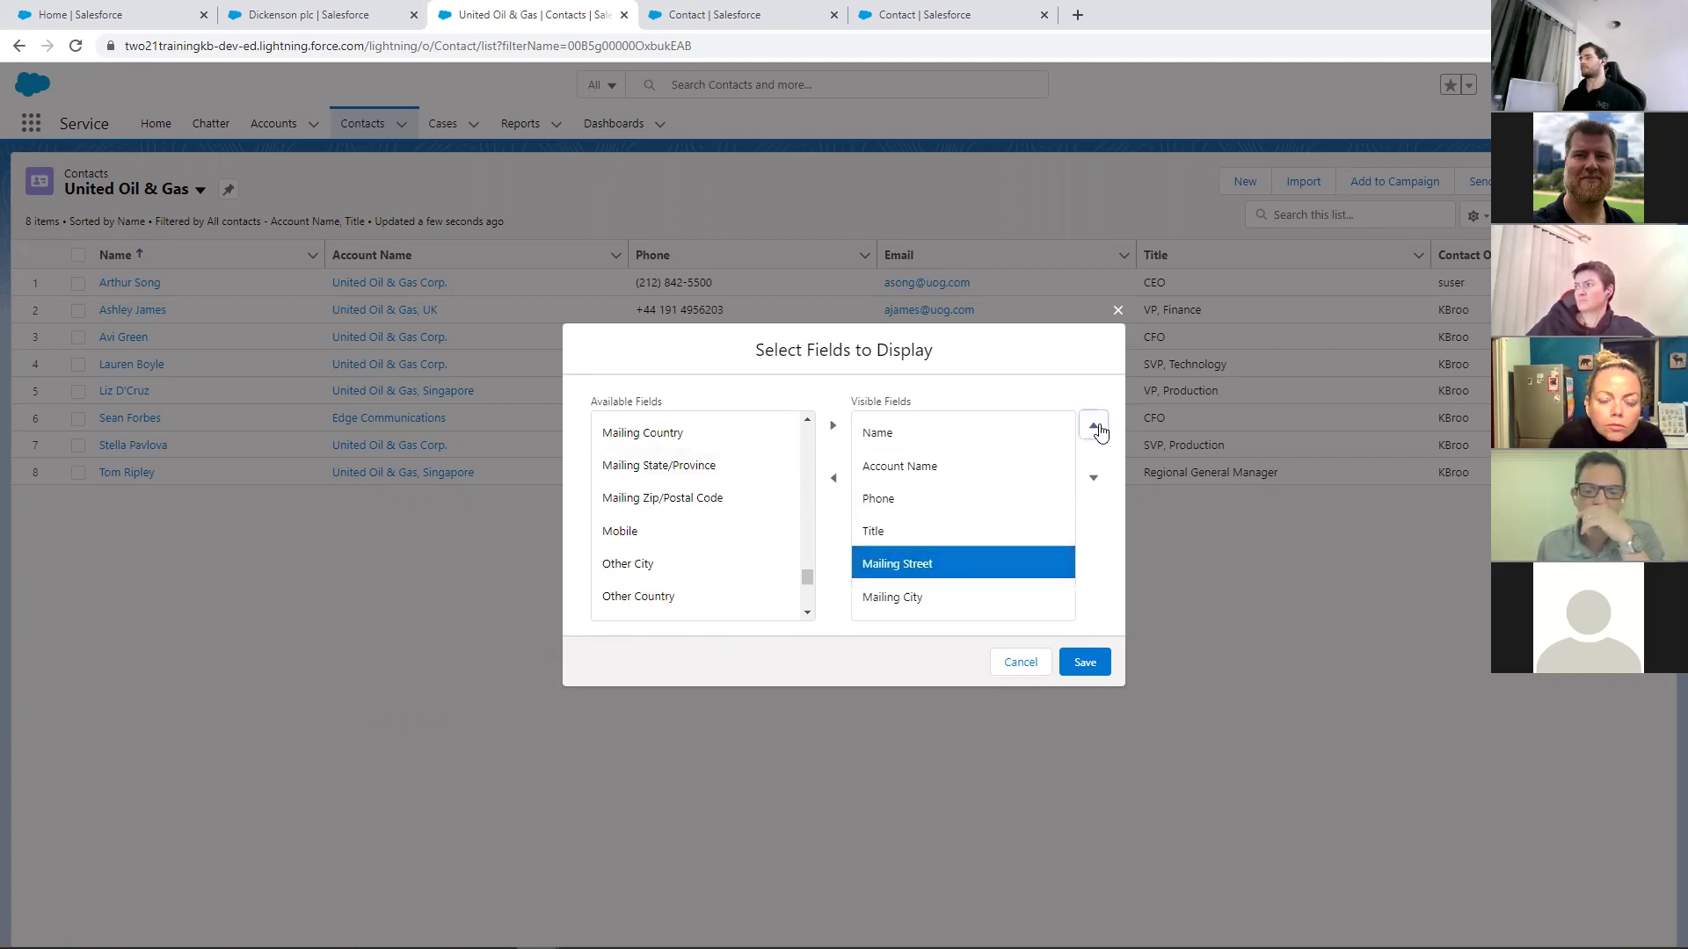
left_click(1086, 665)
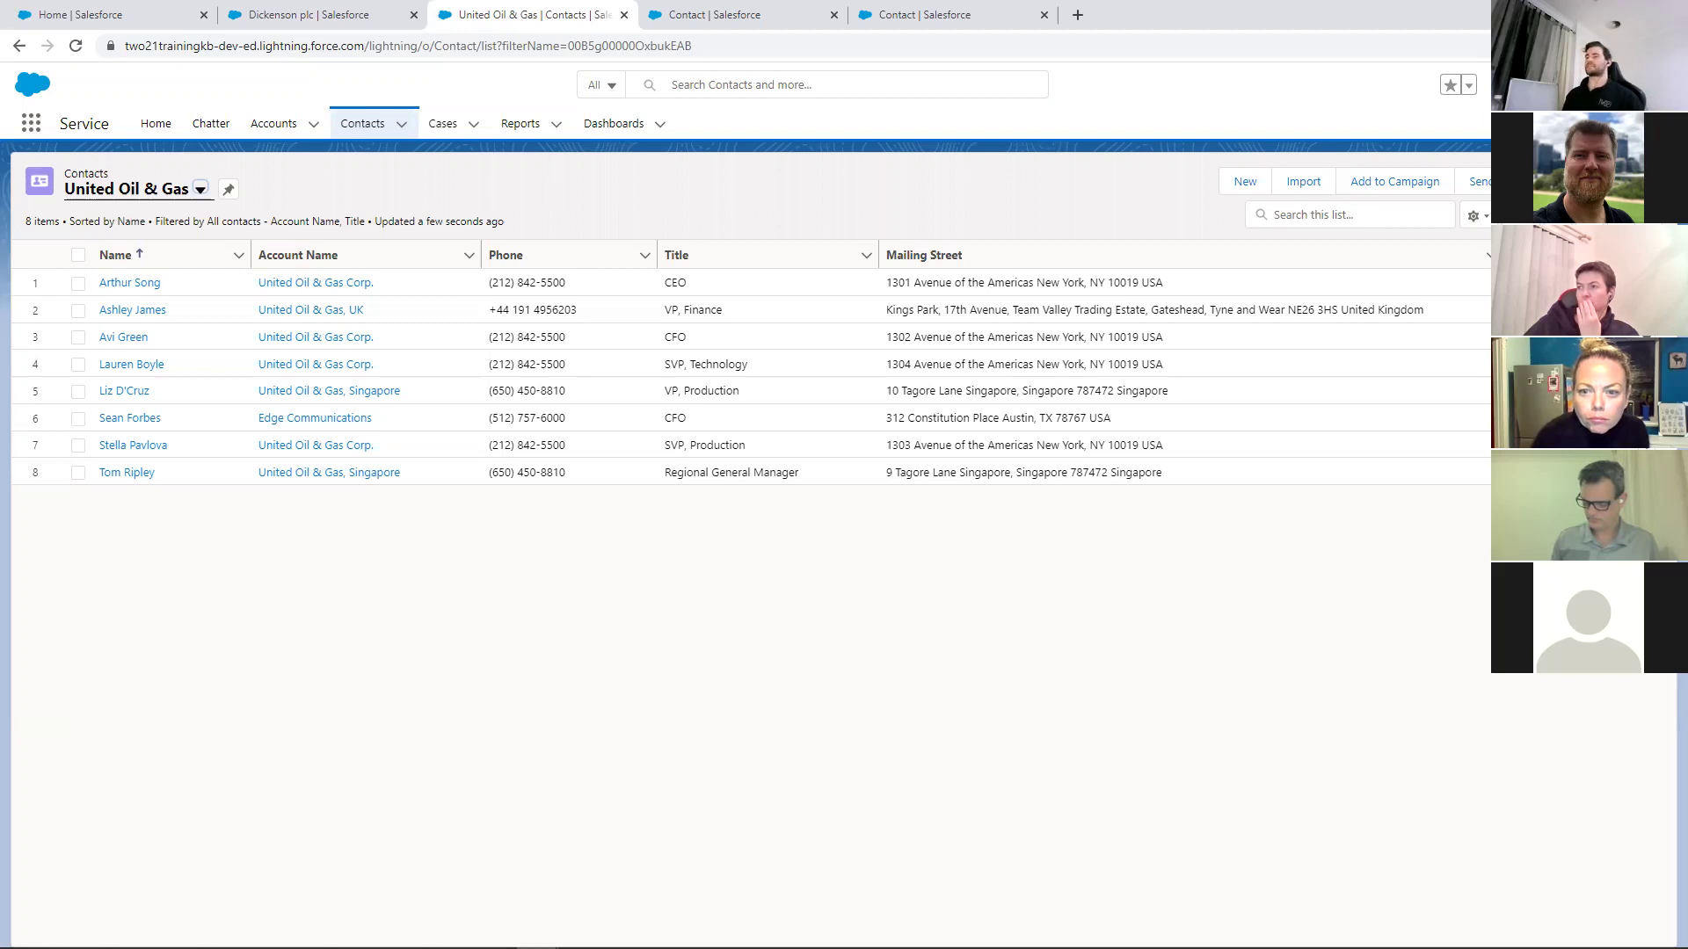
Show the list view's contacts-by-account chart, change it to a vertical bar chart, and hide the charts
left_click(1621, 214)
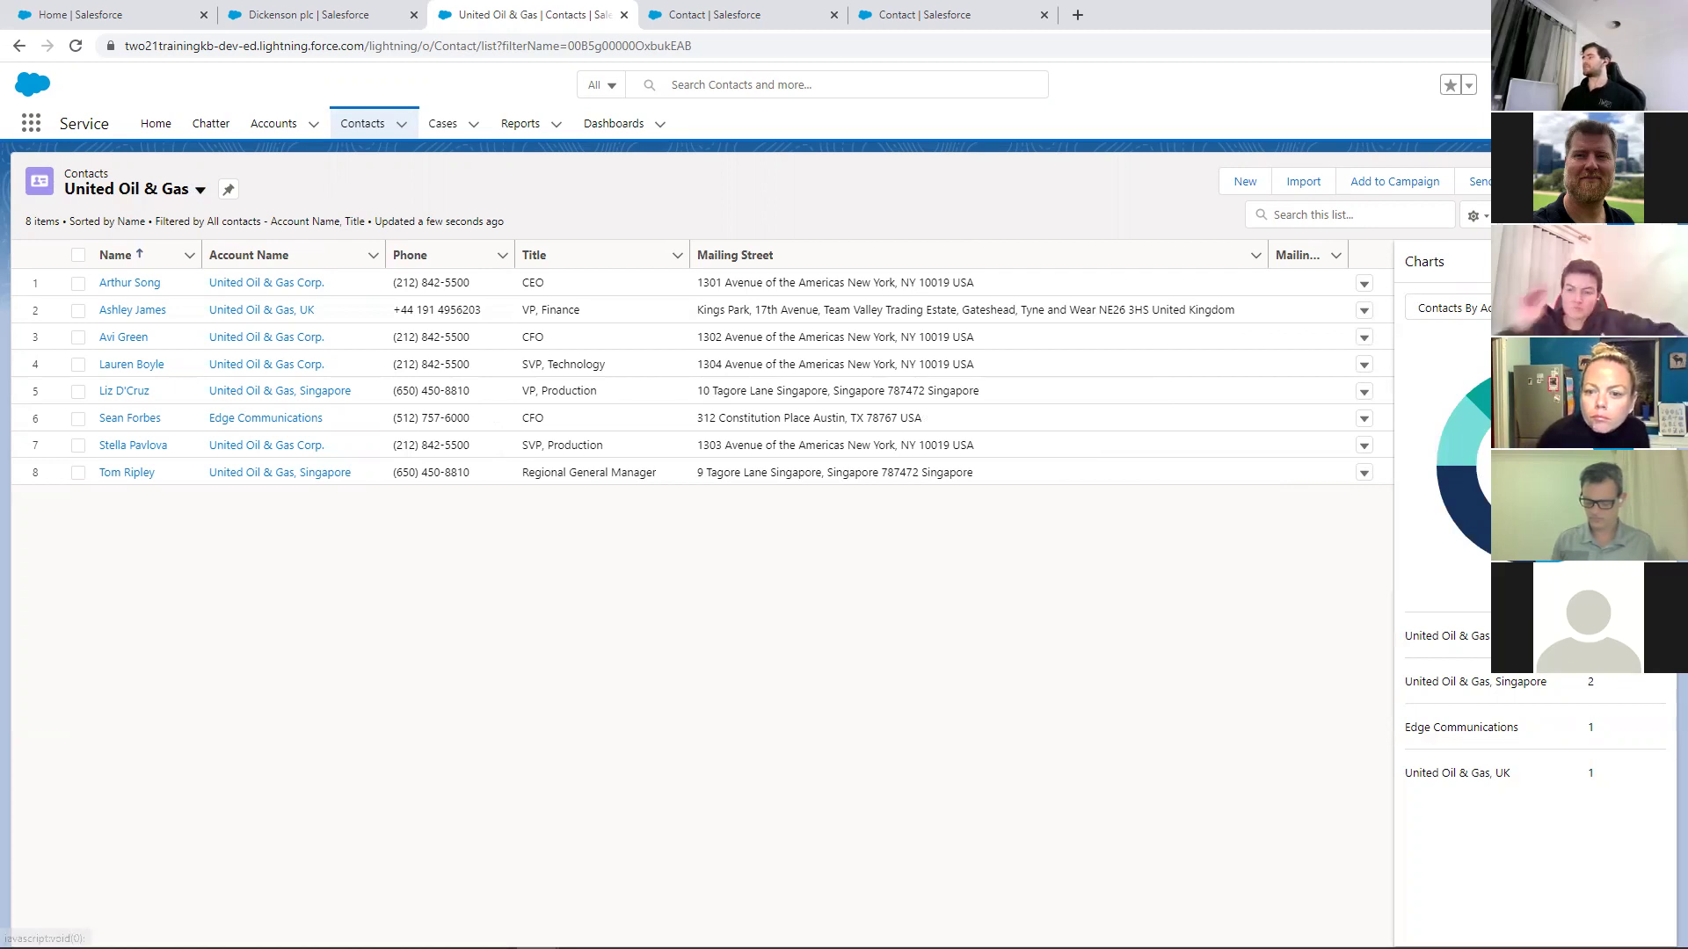
left_click(1643, 602)
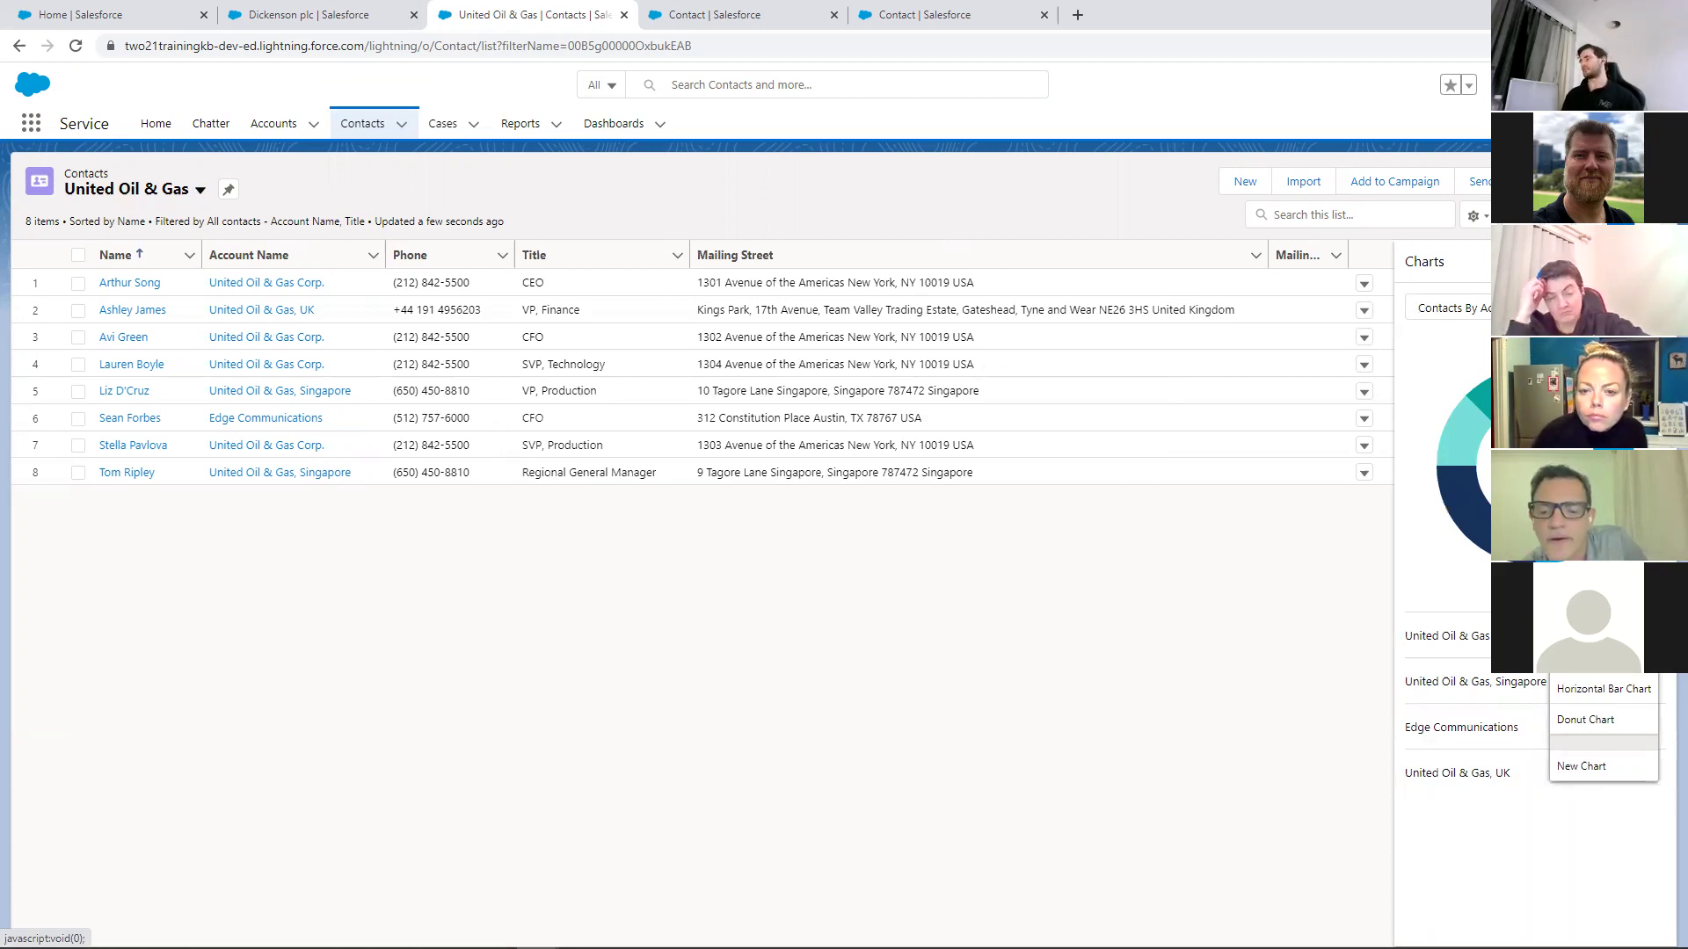
left_click(1618, 659)
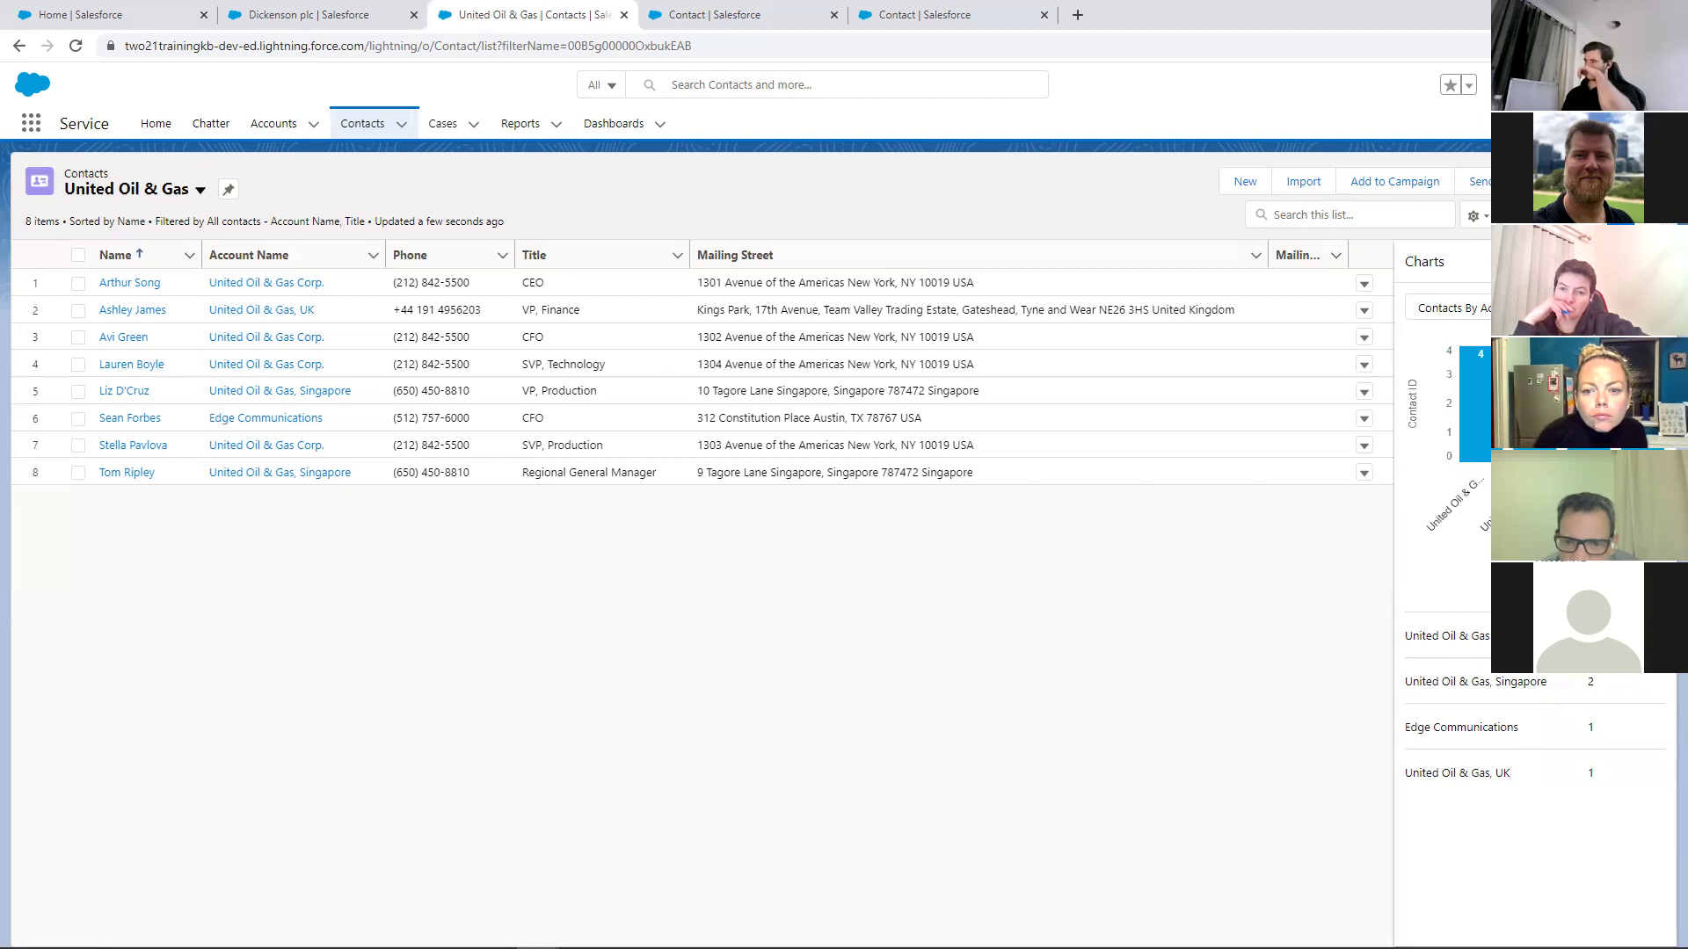
left_click(1620, 215)
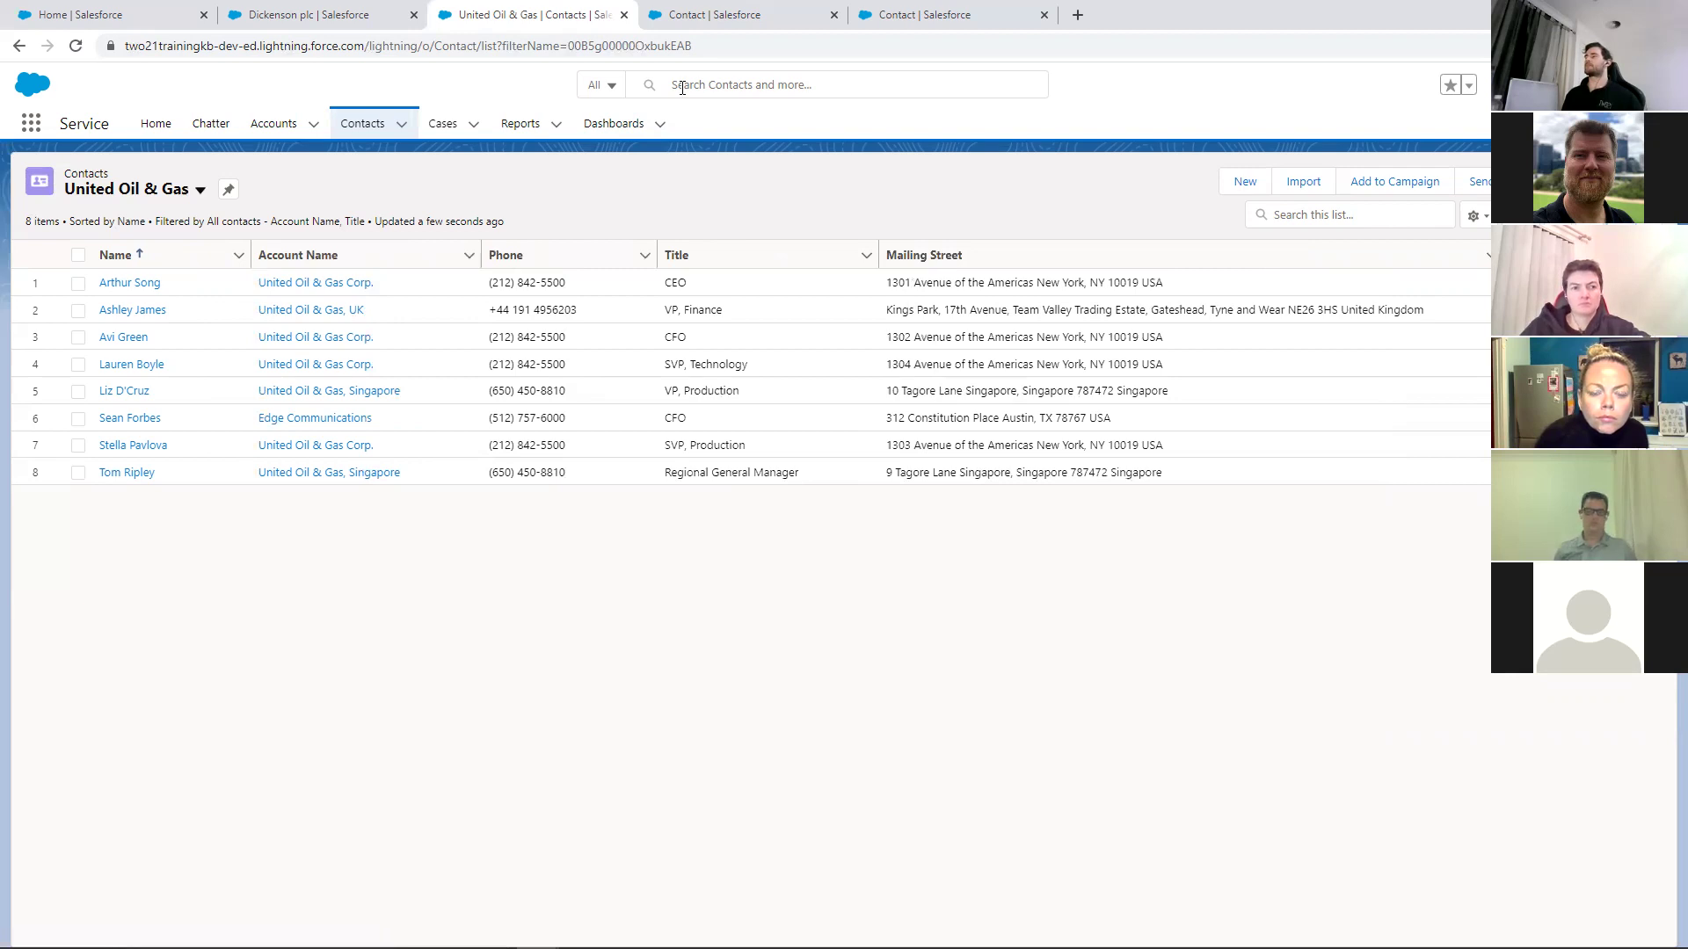
Switch to the Contact object in Setup and look through its Buttons, Links, and Actions
key("ctrl+Tab")
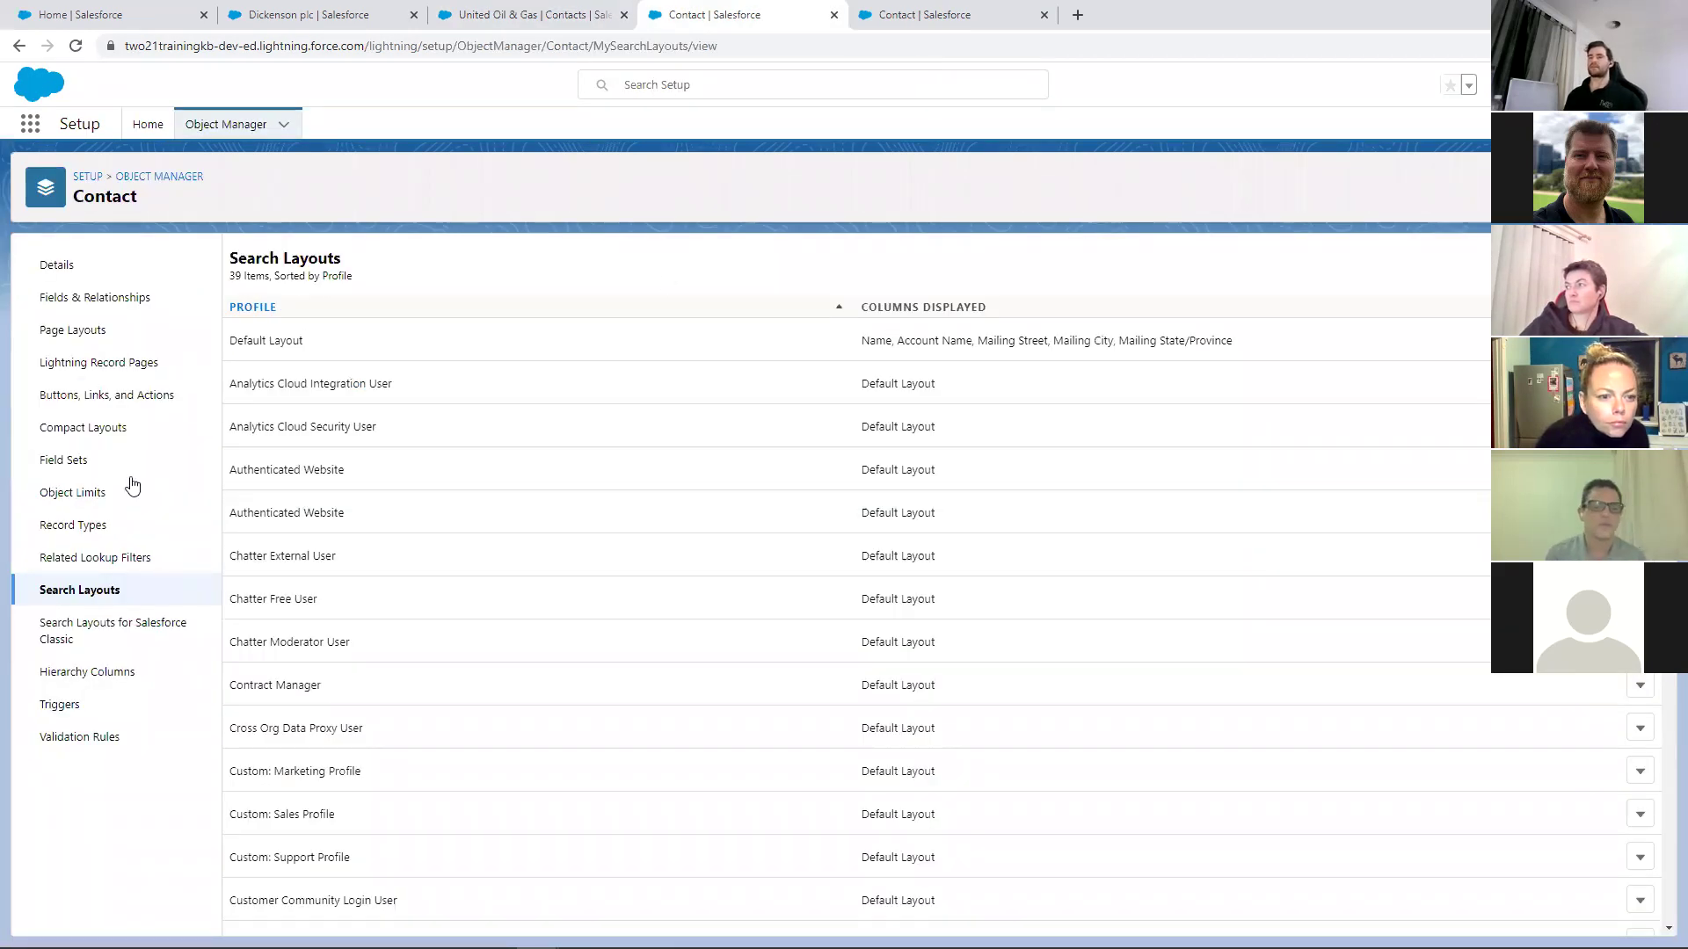
left_click(124, 394)
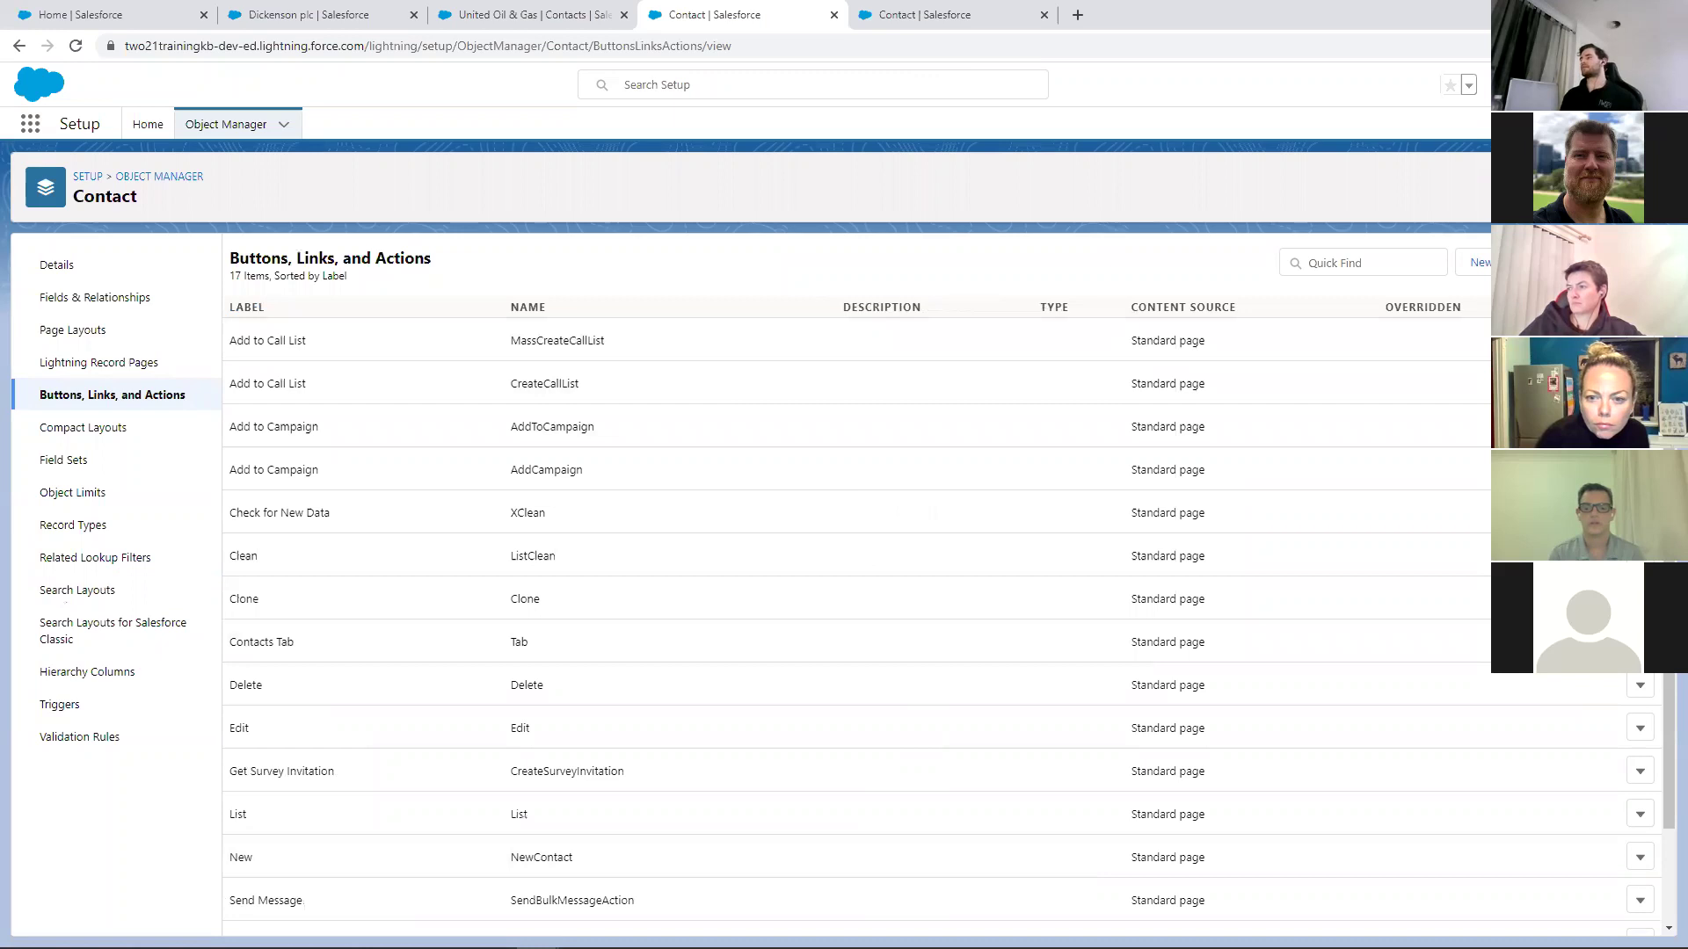
scroll(1351, 446, "down", 2)
scroll(1361, 448, "up", 2)
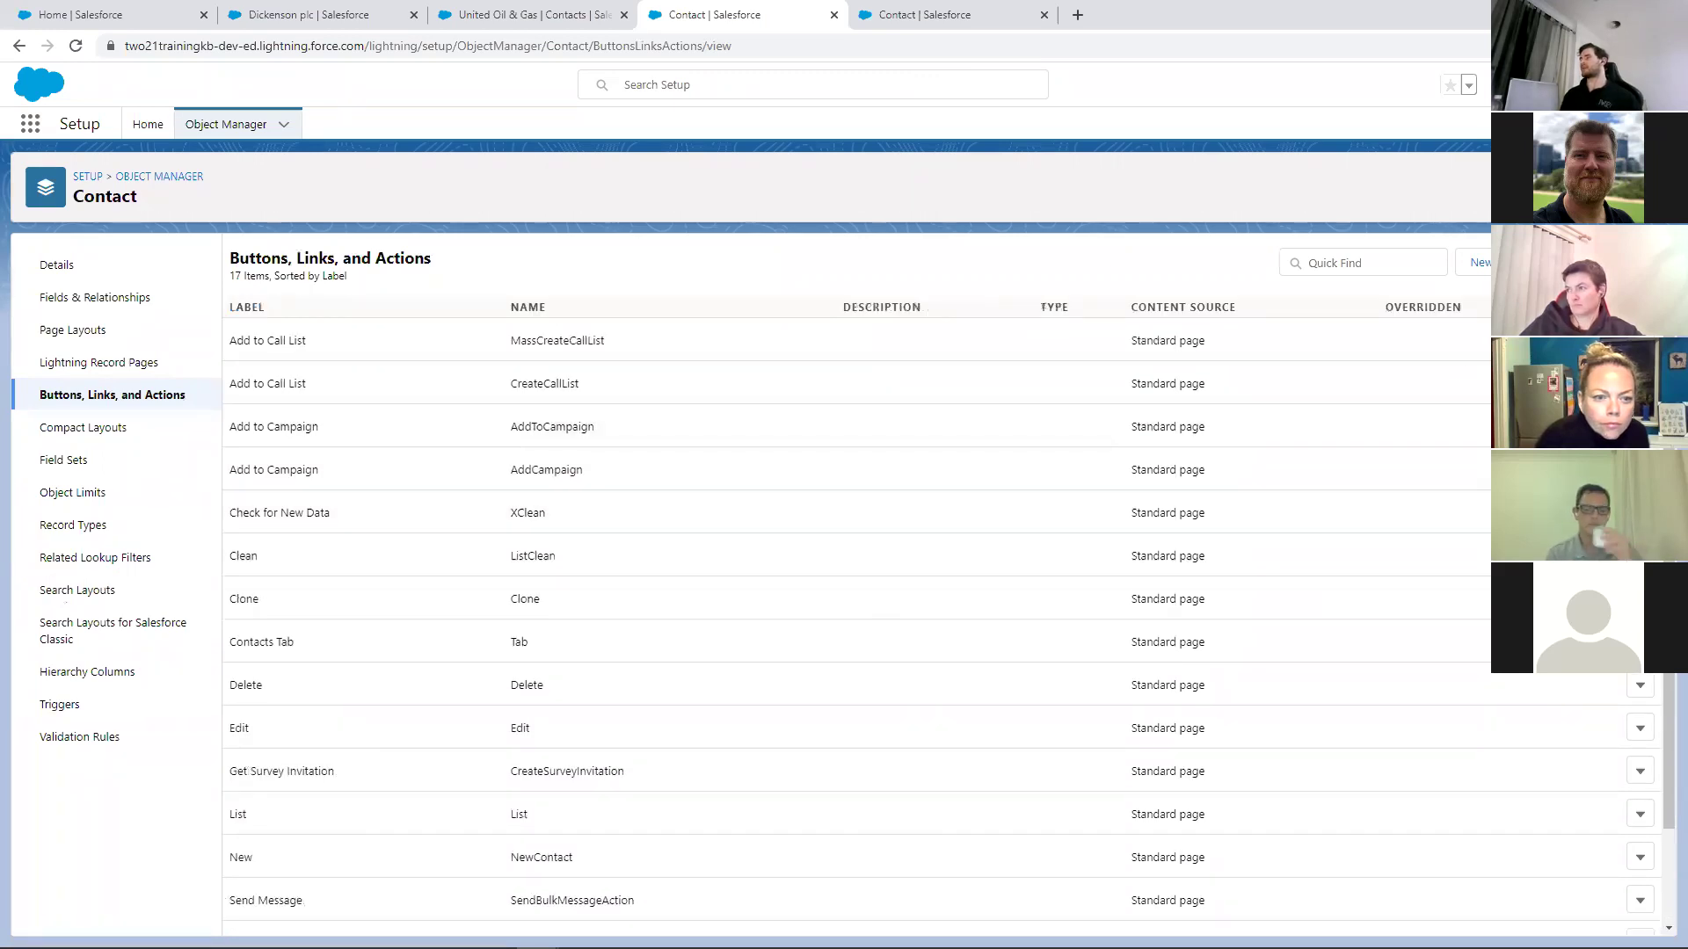
Start a new Contact action, review the target object and standard label type options, and cancel it
left_click(1486, 268)
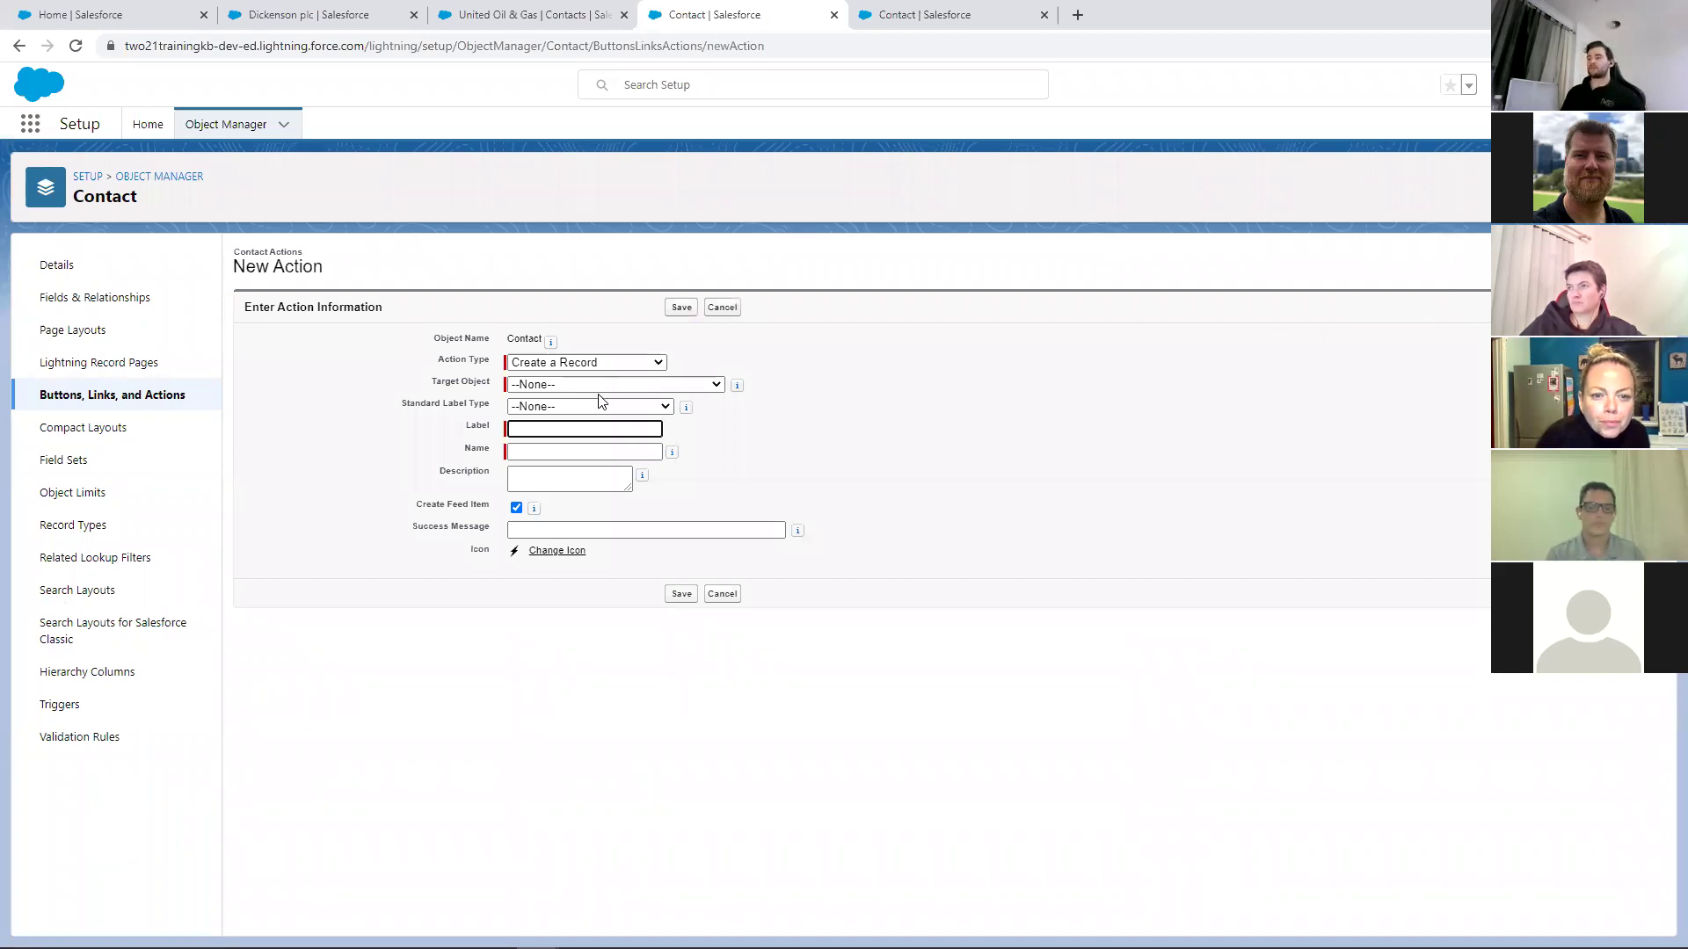
left_click(579, 385)
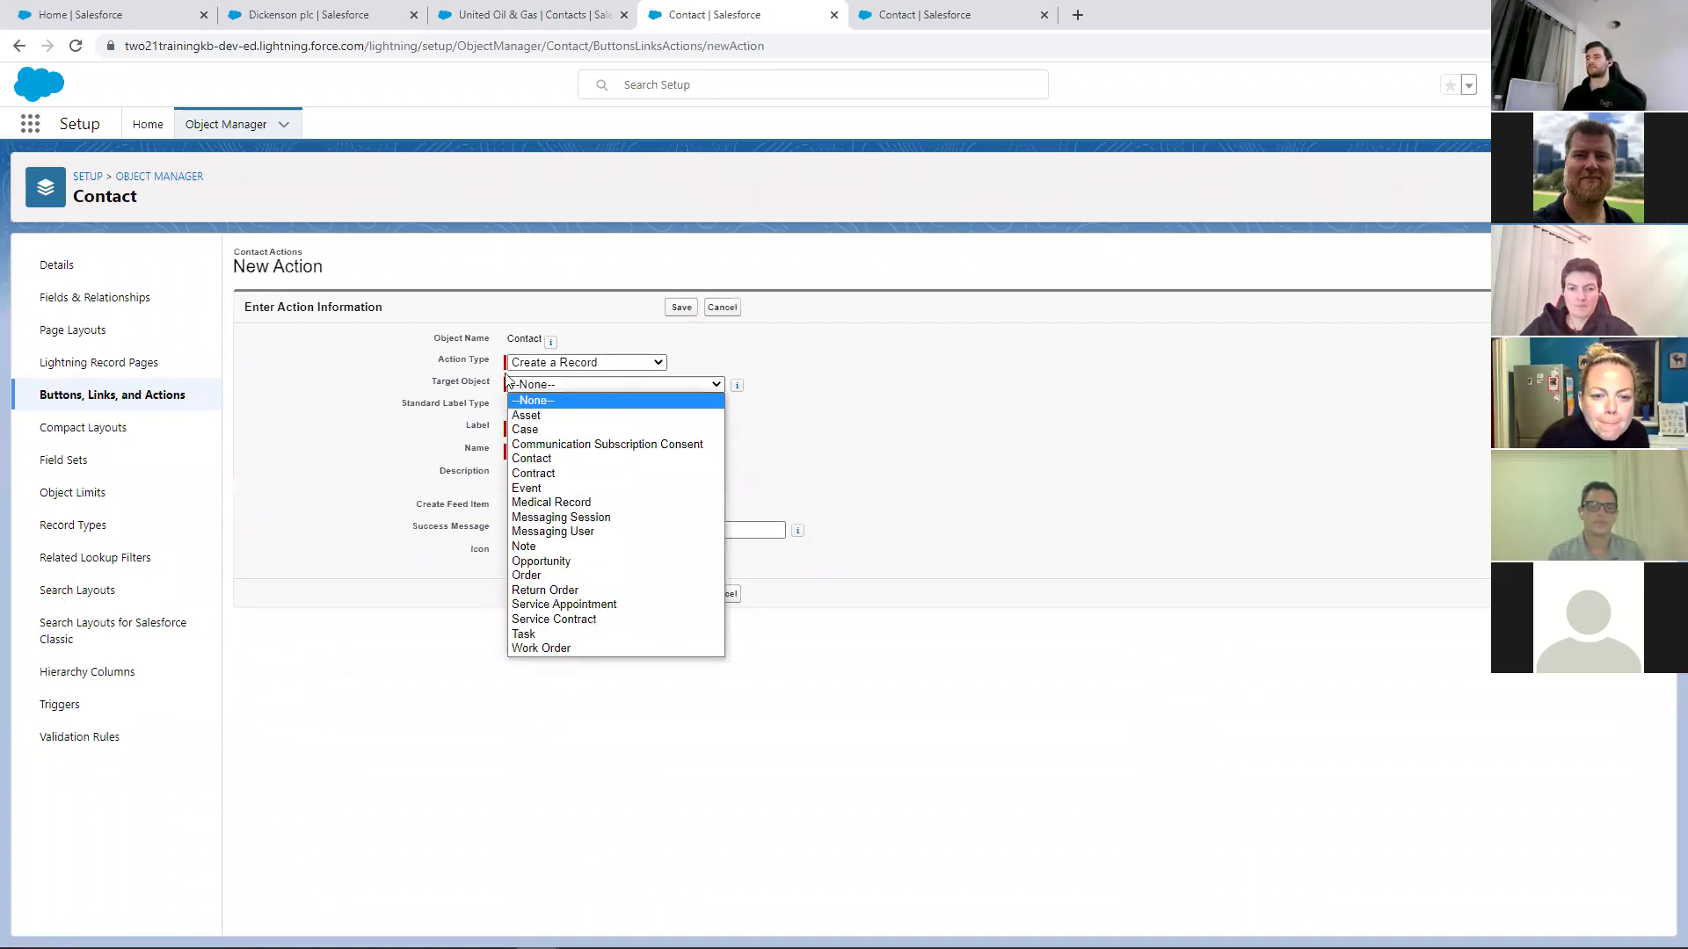
left_click(332, 373)
left_click(531, 407)
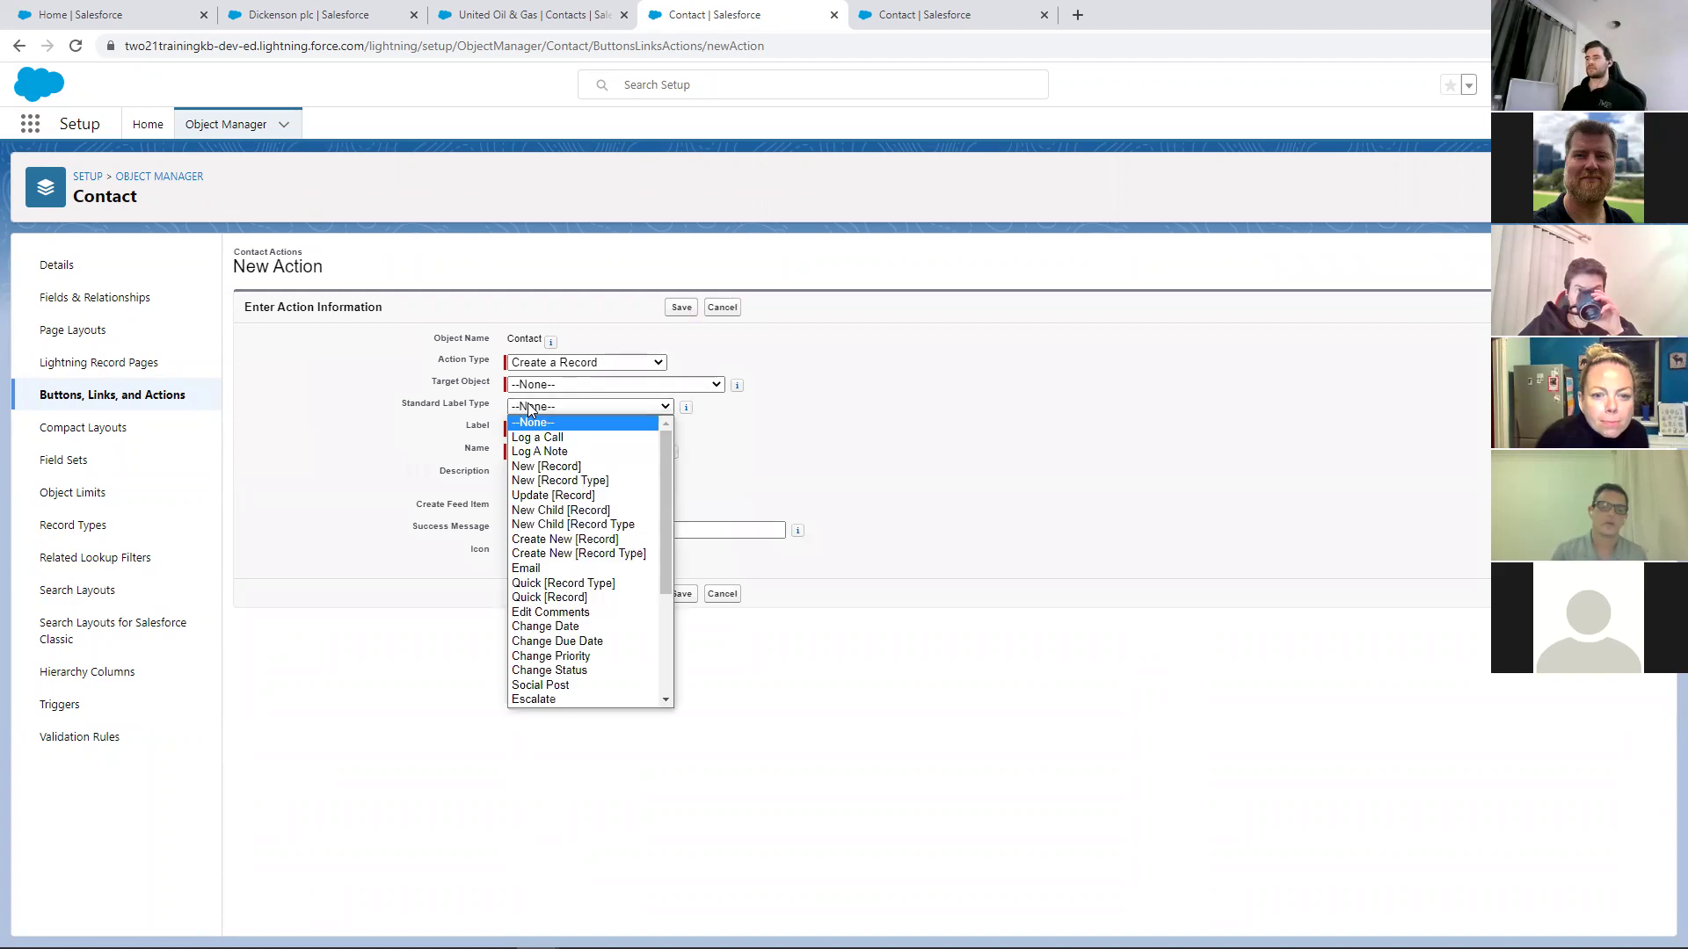
left_click(343, 412)
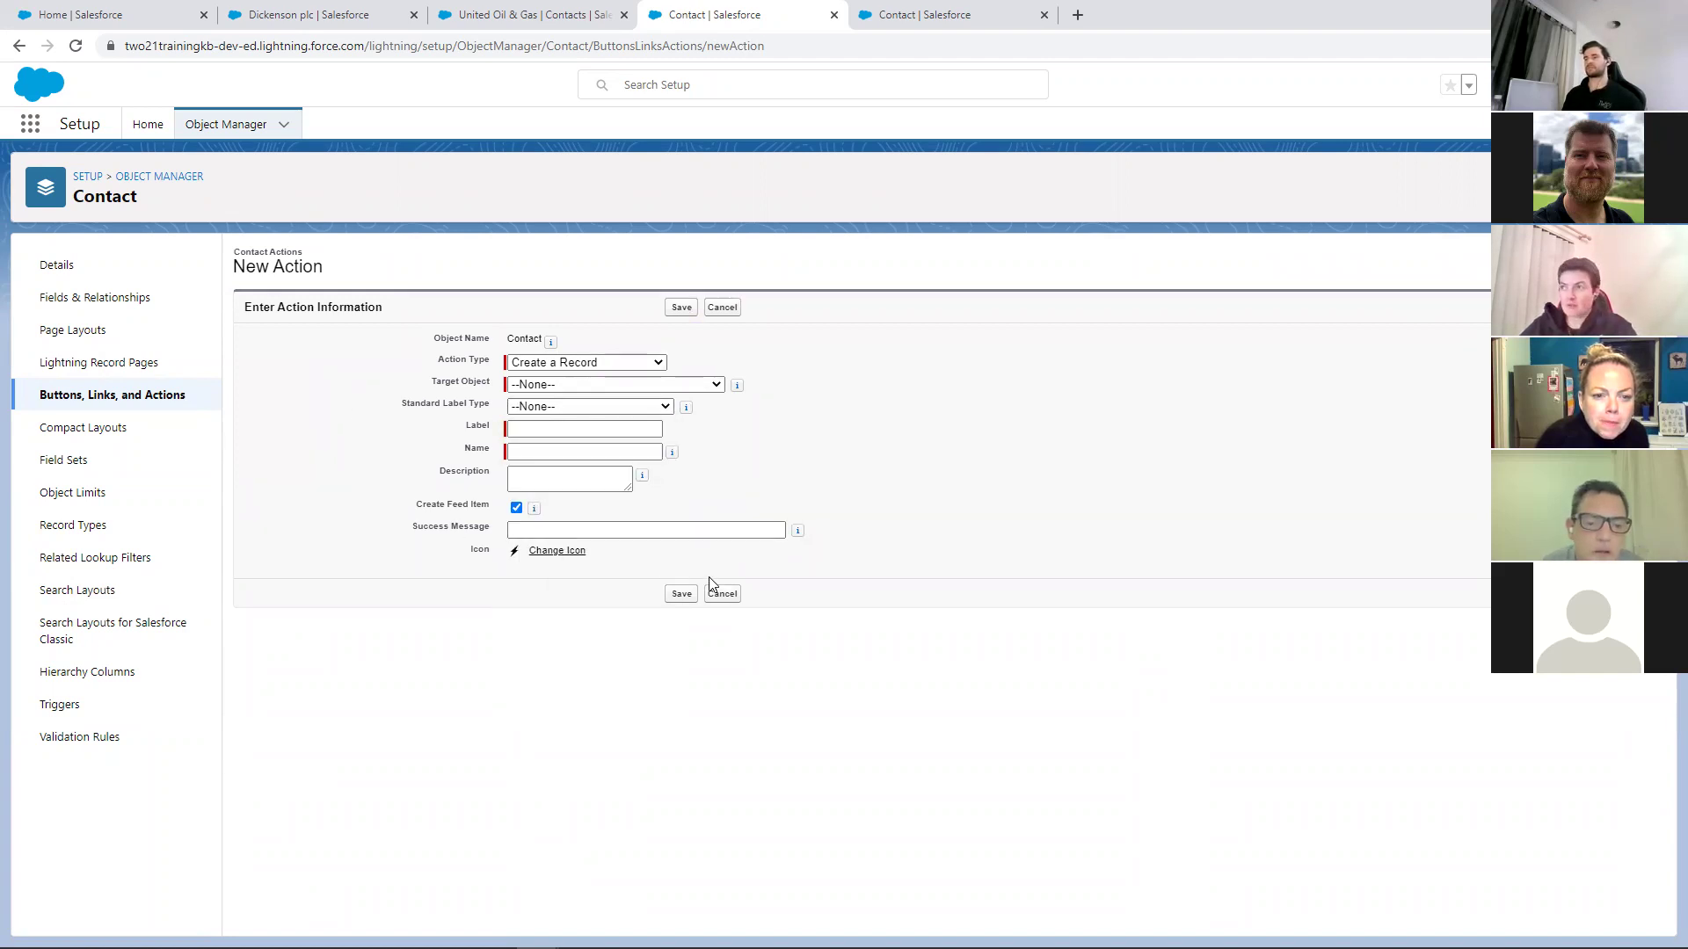
left_click(723, 595)
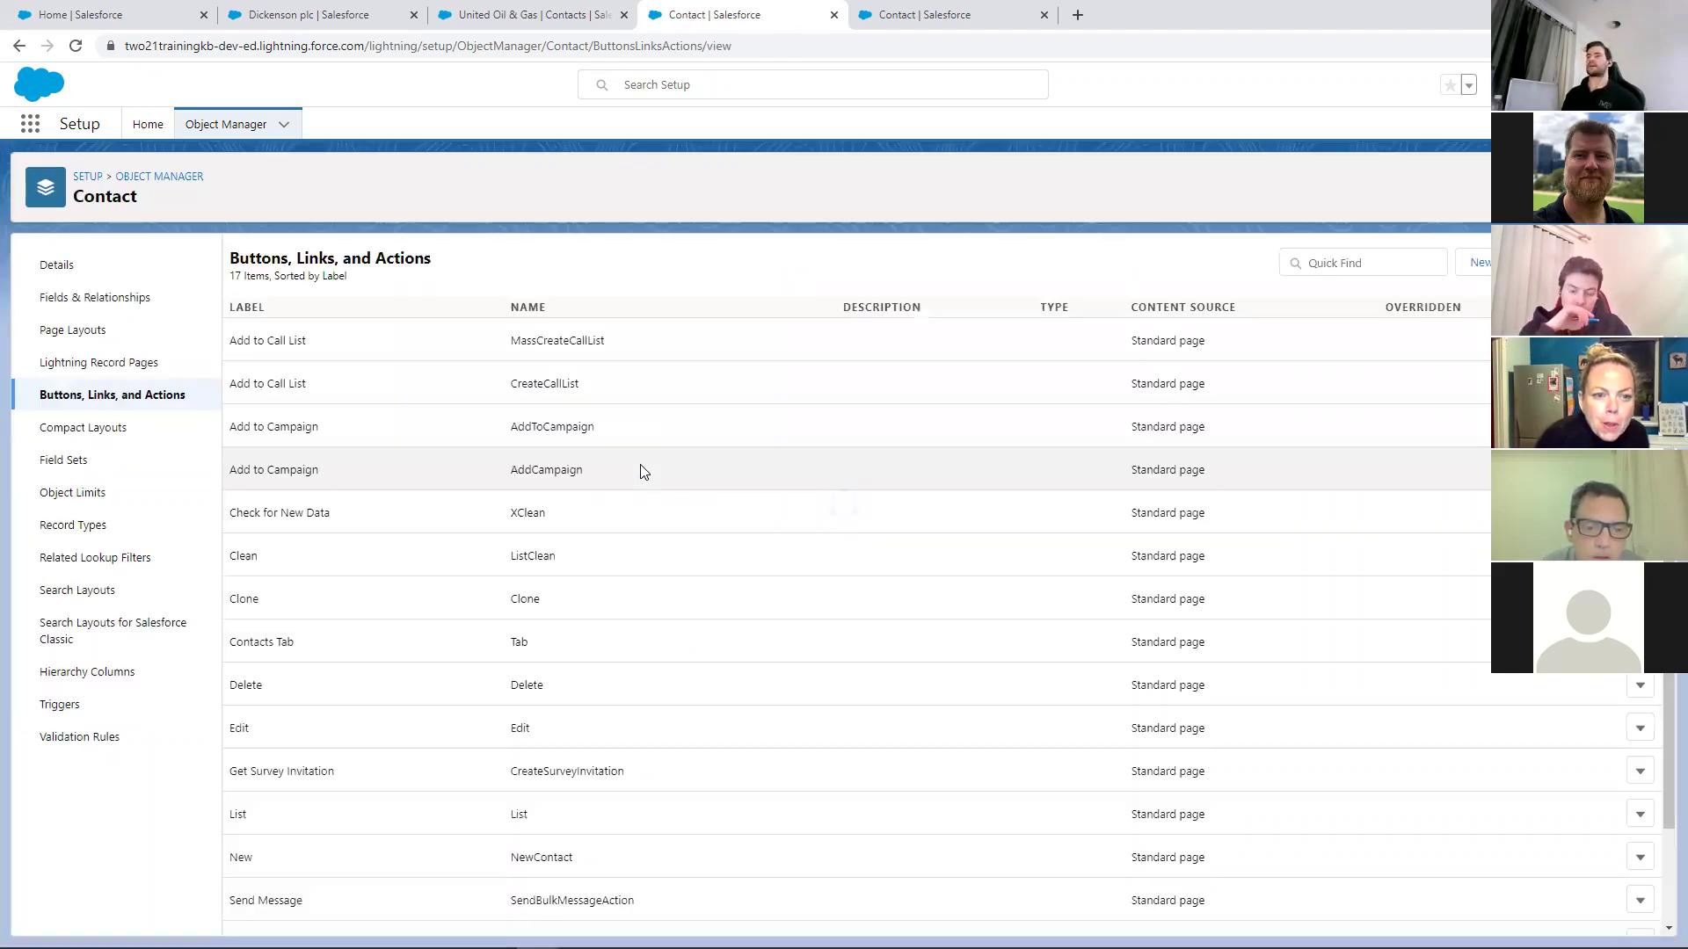
Check the related lists on the Dickenson plc account, then return to the Contact object's Buttons, Links, and Actions
left_click(285, 16)
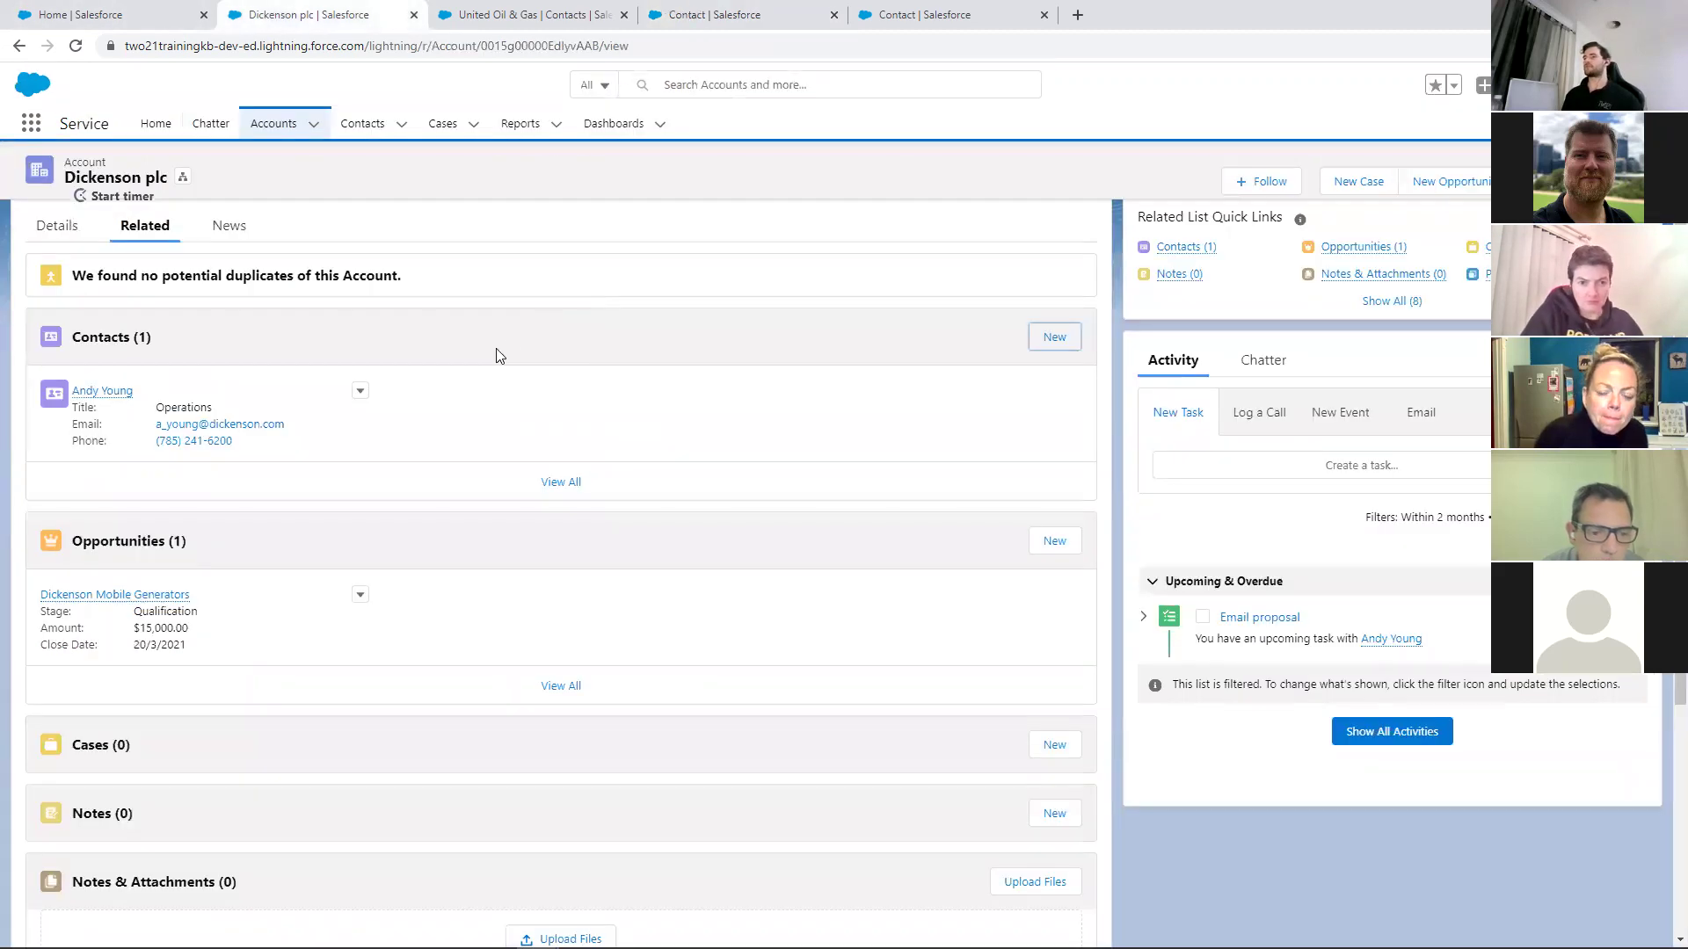
scroll(497, 355, "up", 1)
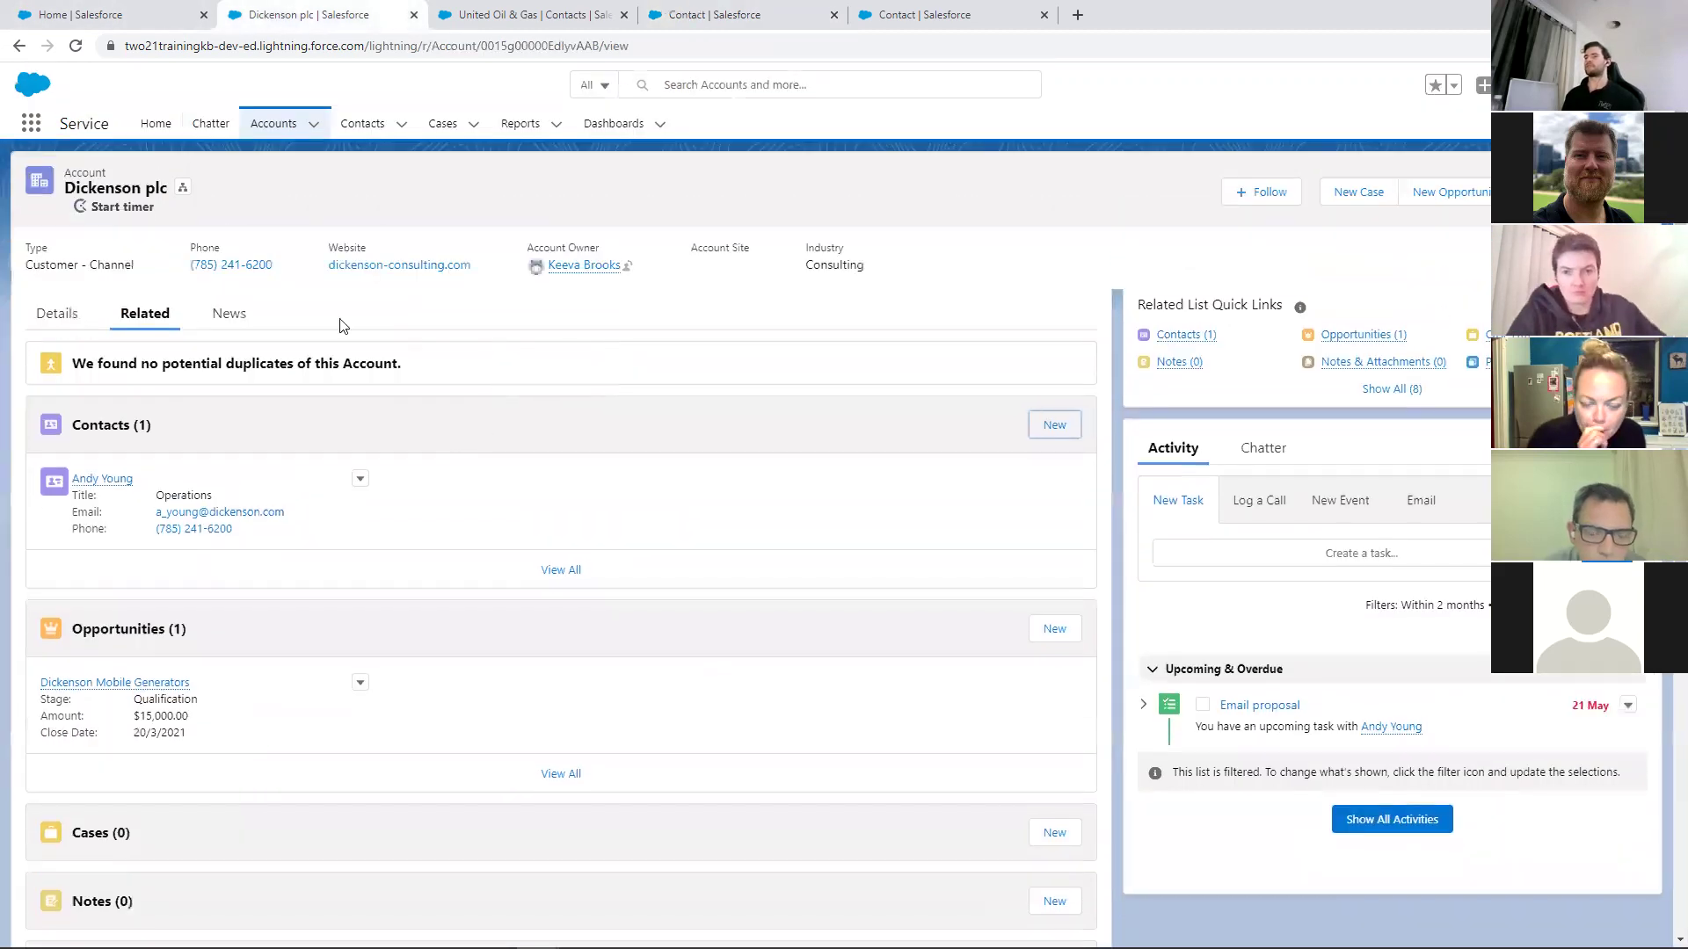
left_click(549, 16)
left_click(726, 16)
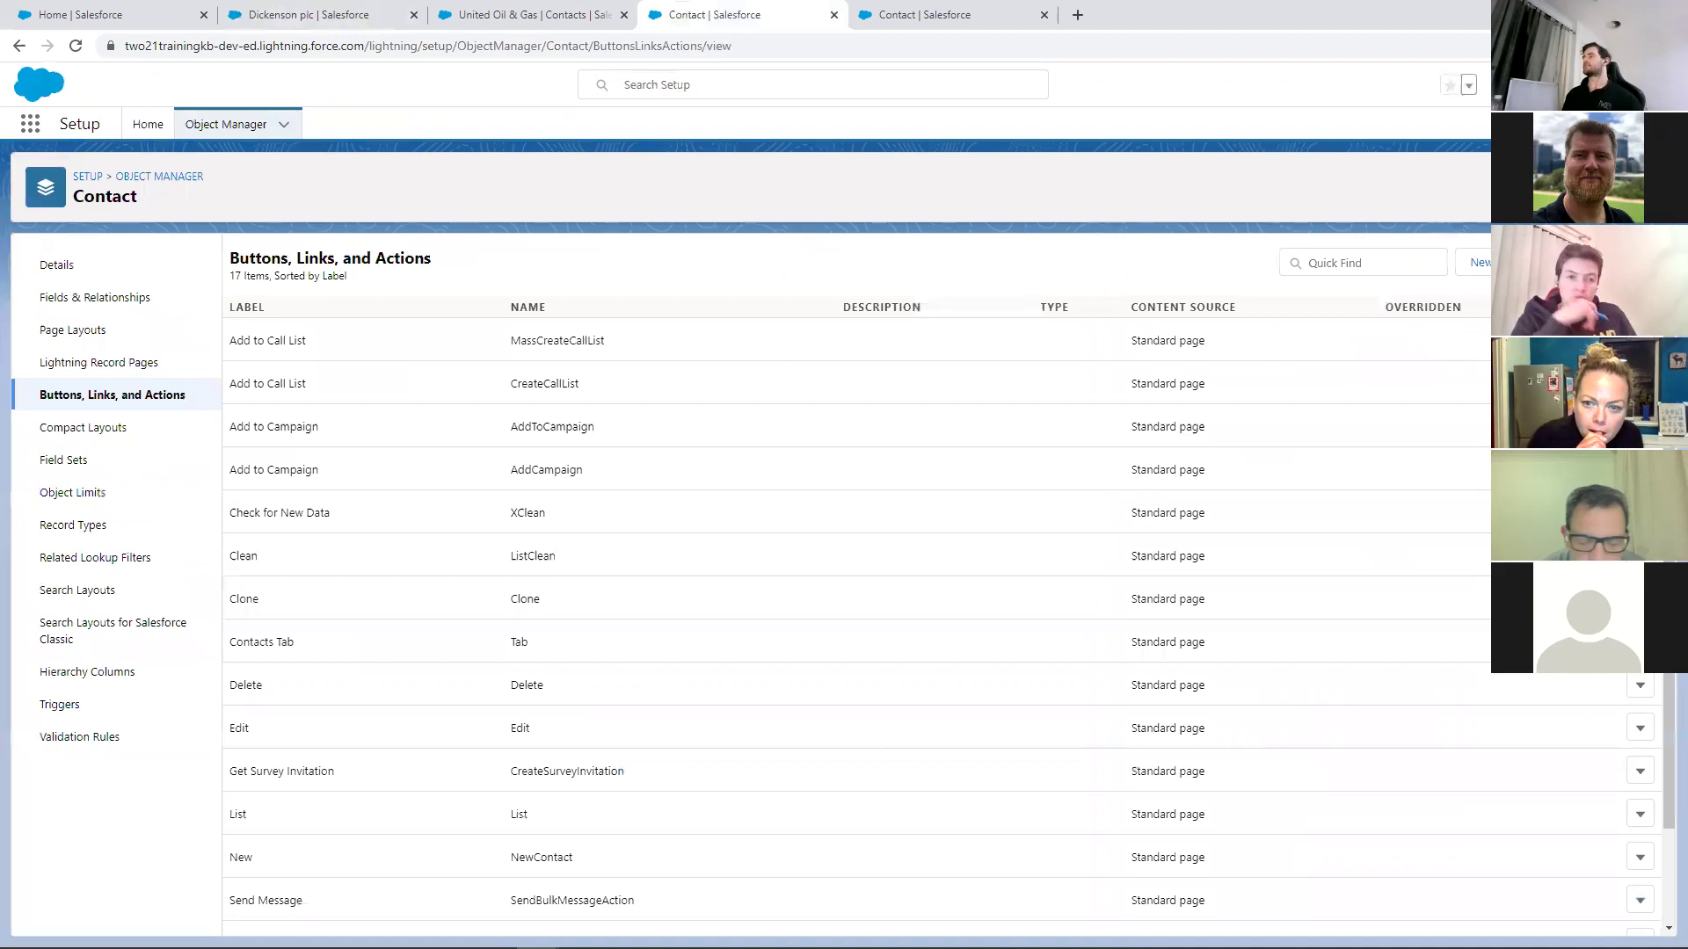
Start a new Contact button or link, review the List Button display type options, and leave without saving
left_click(1597, 263)
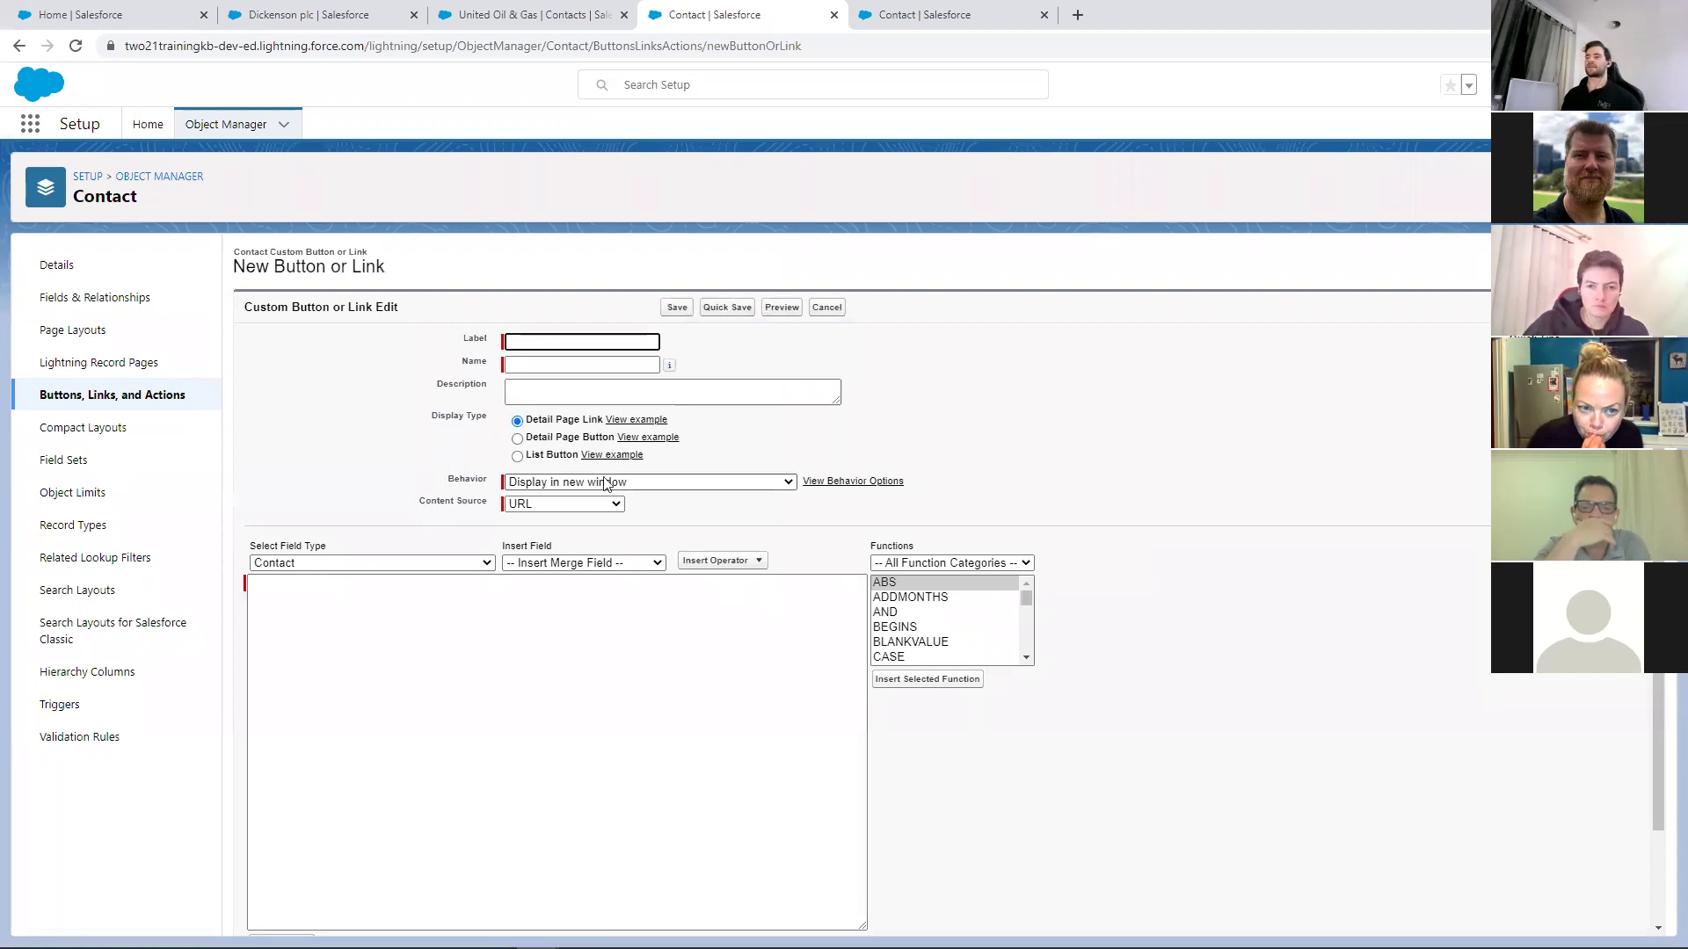
left_click(516, 457)
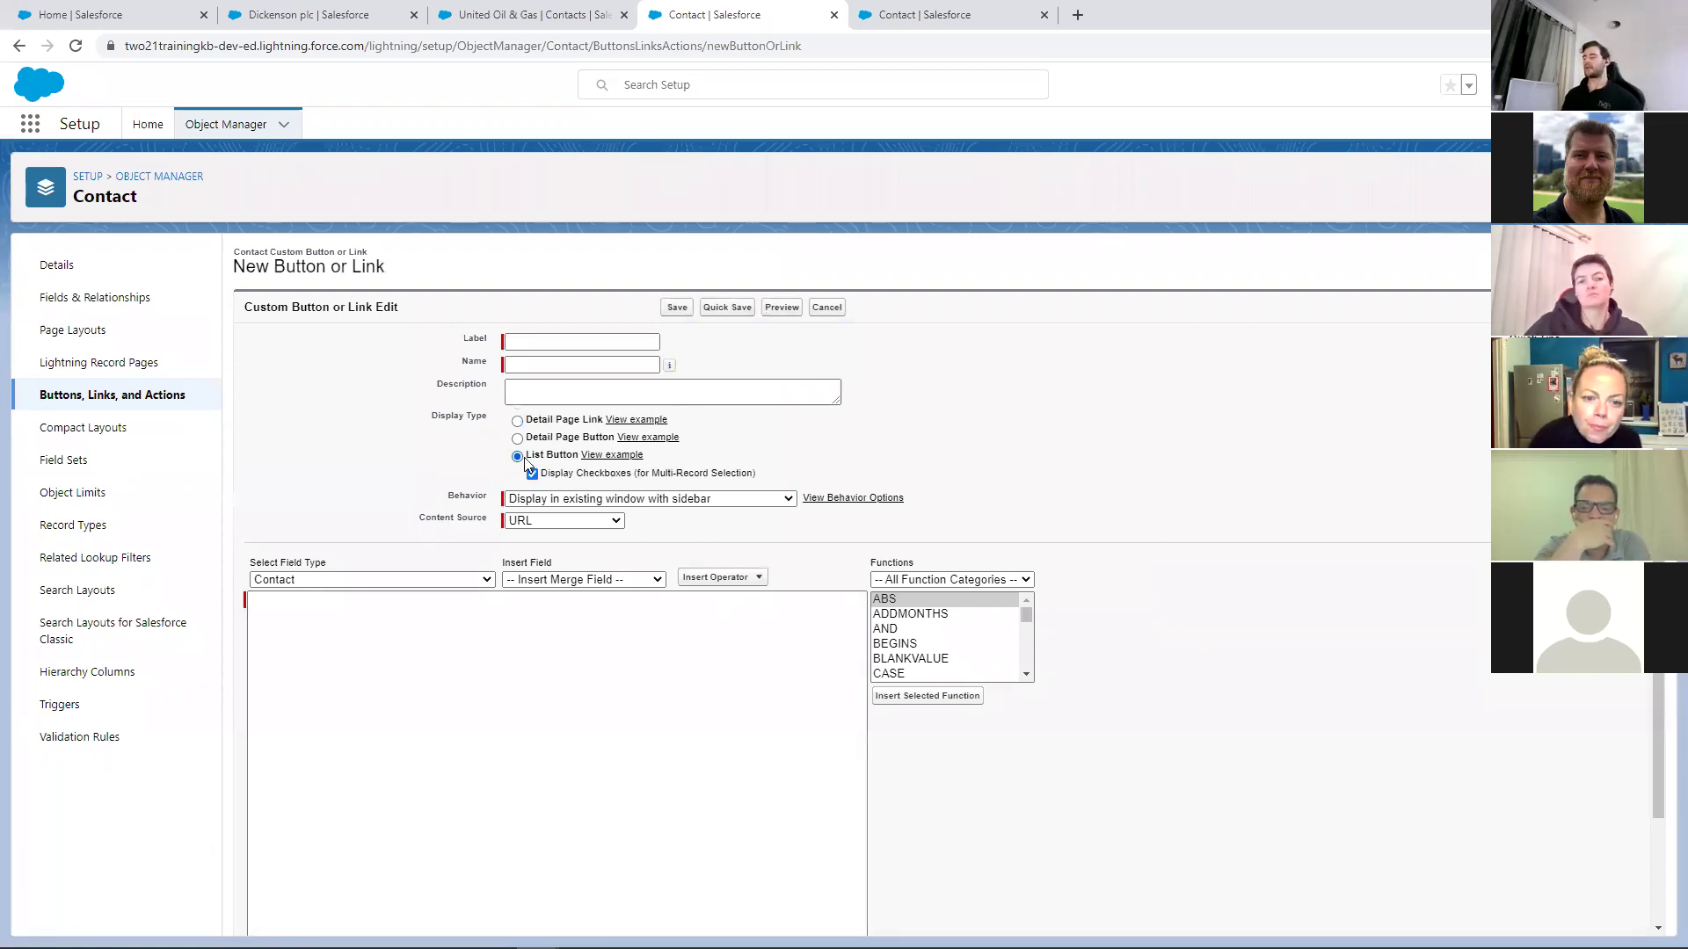
left_click(71, 265)
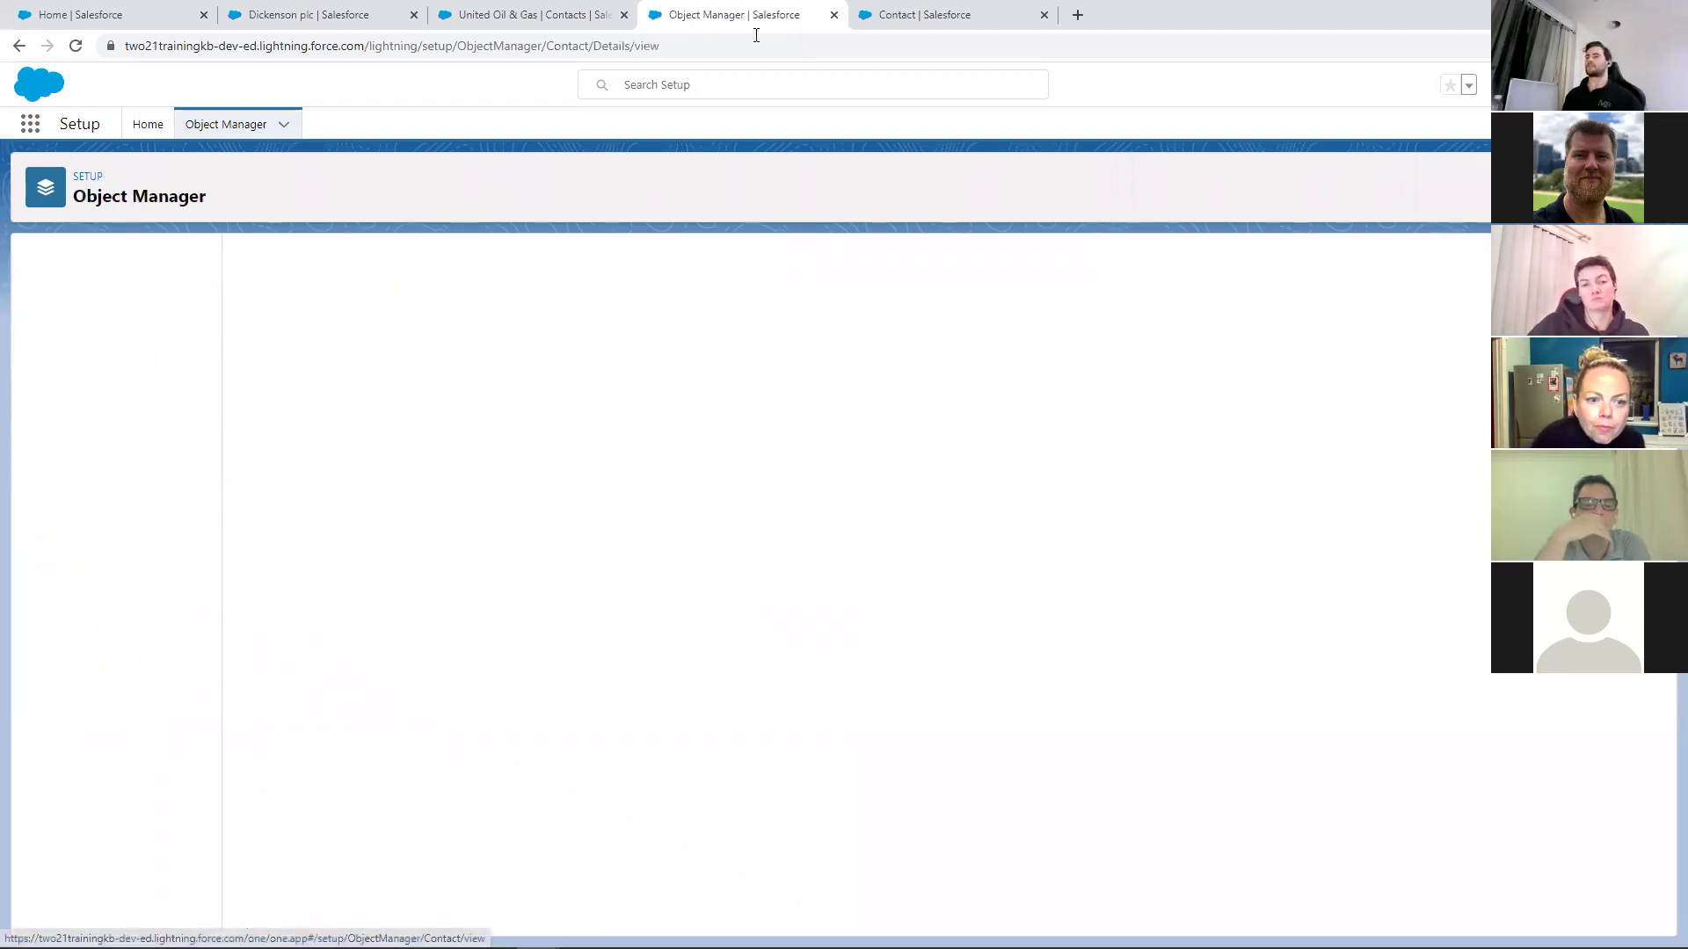
View a contact record from the United Oil & Gas list, then return to the United Oil & Gas list view
left_click(466, 15)
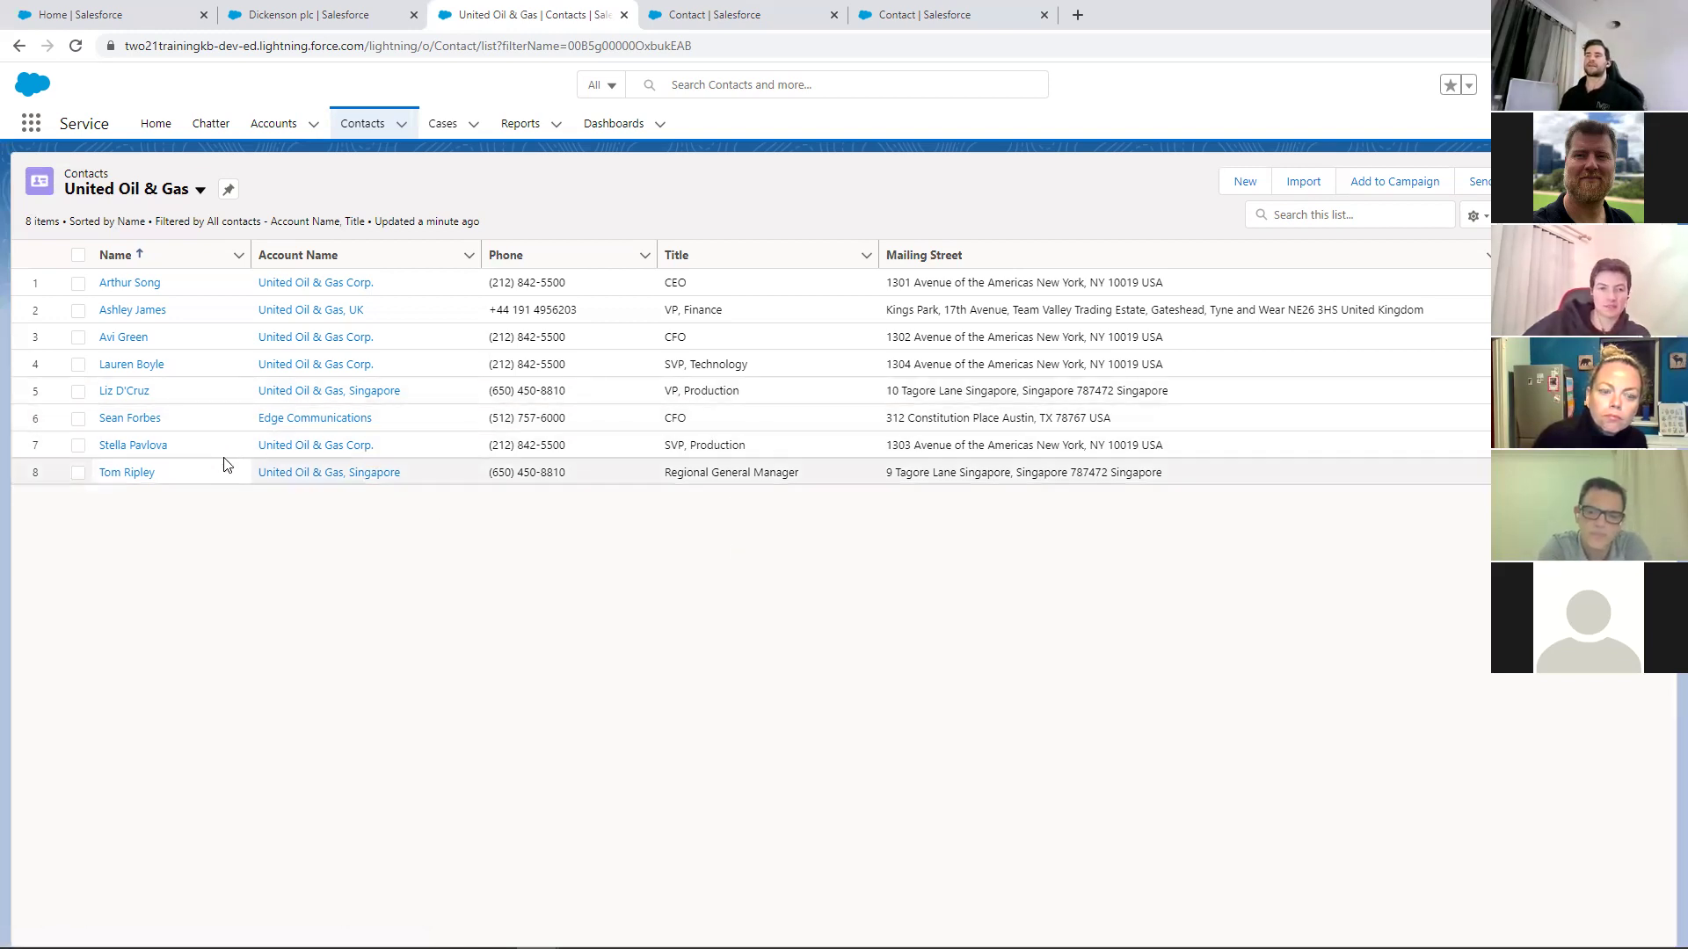
left_click(130, 367)
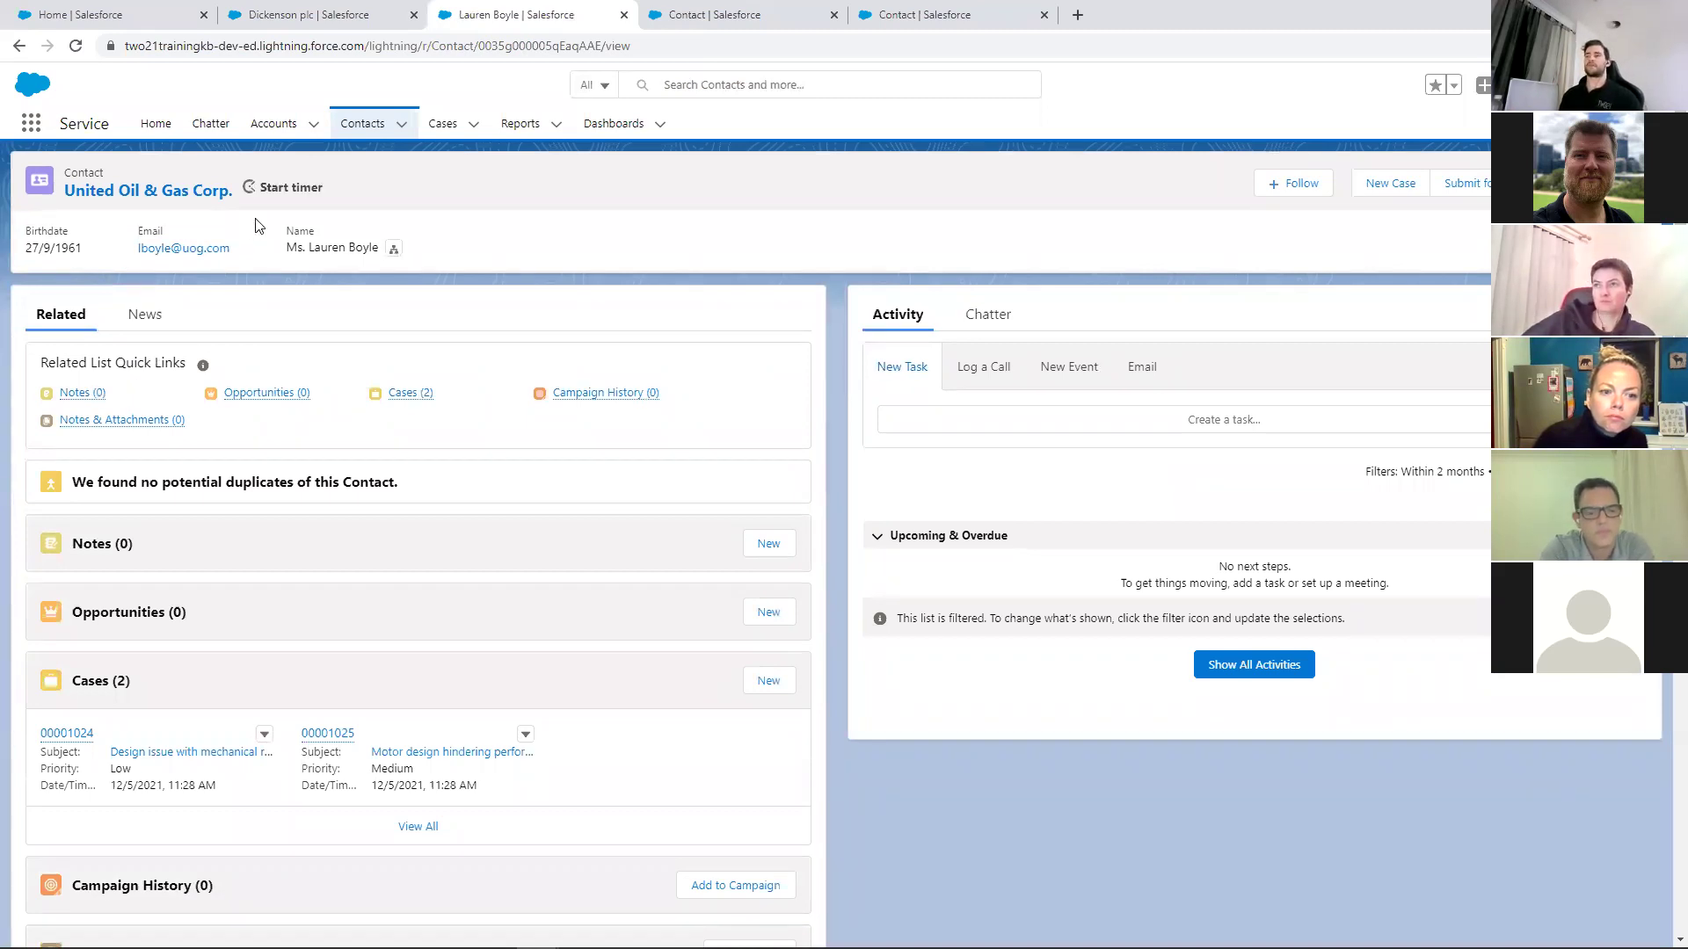
left_click(361, 133)
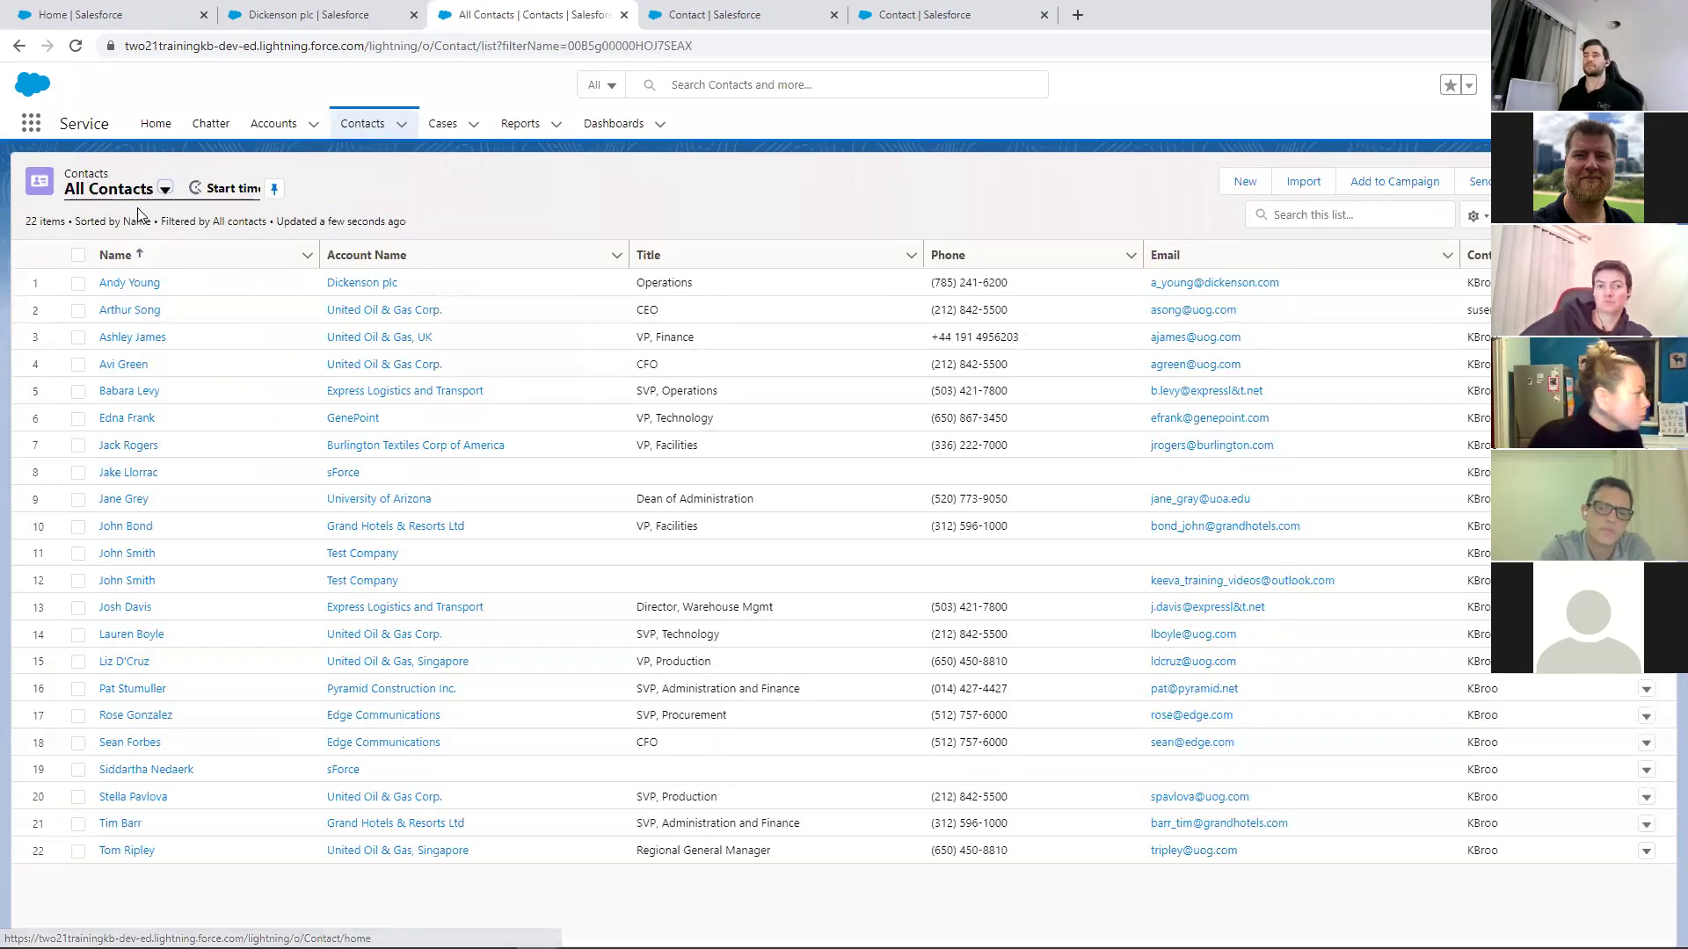
left_click(159, 198)
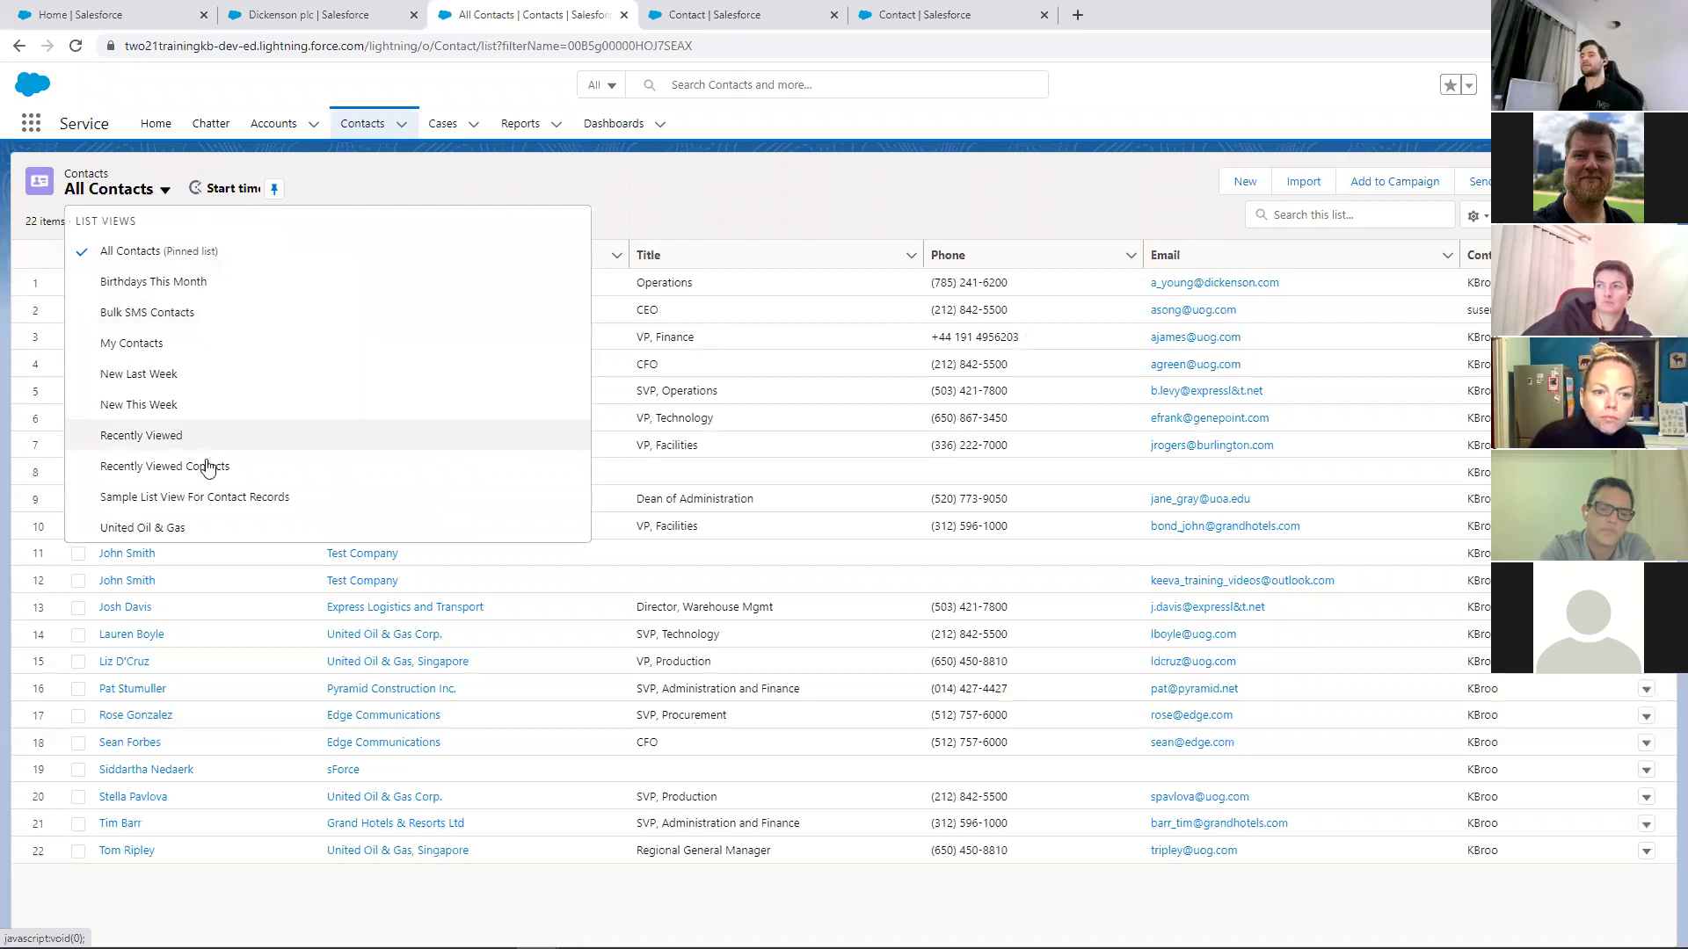
left_click(160, 527)
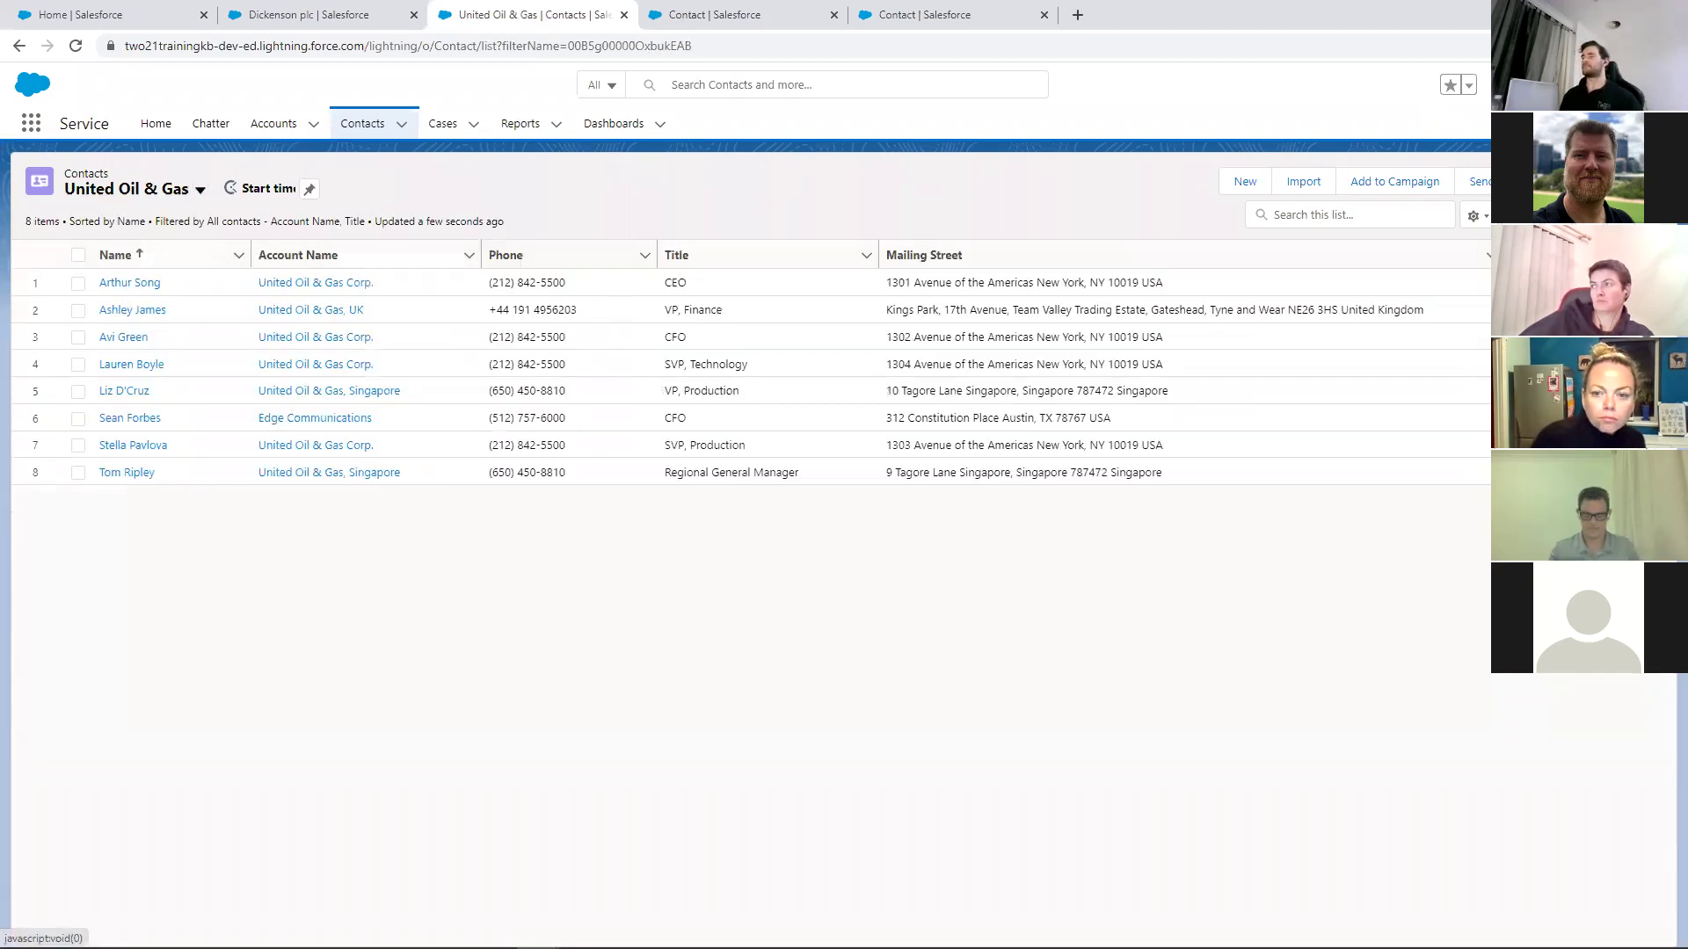
Display the United Oil & Gas contact list in split view and look through the first three contacts' records beside it
left_click(1537, 327)
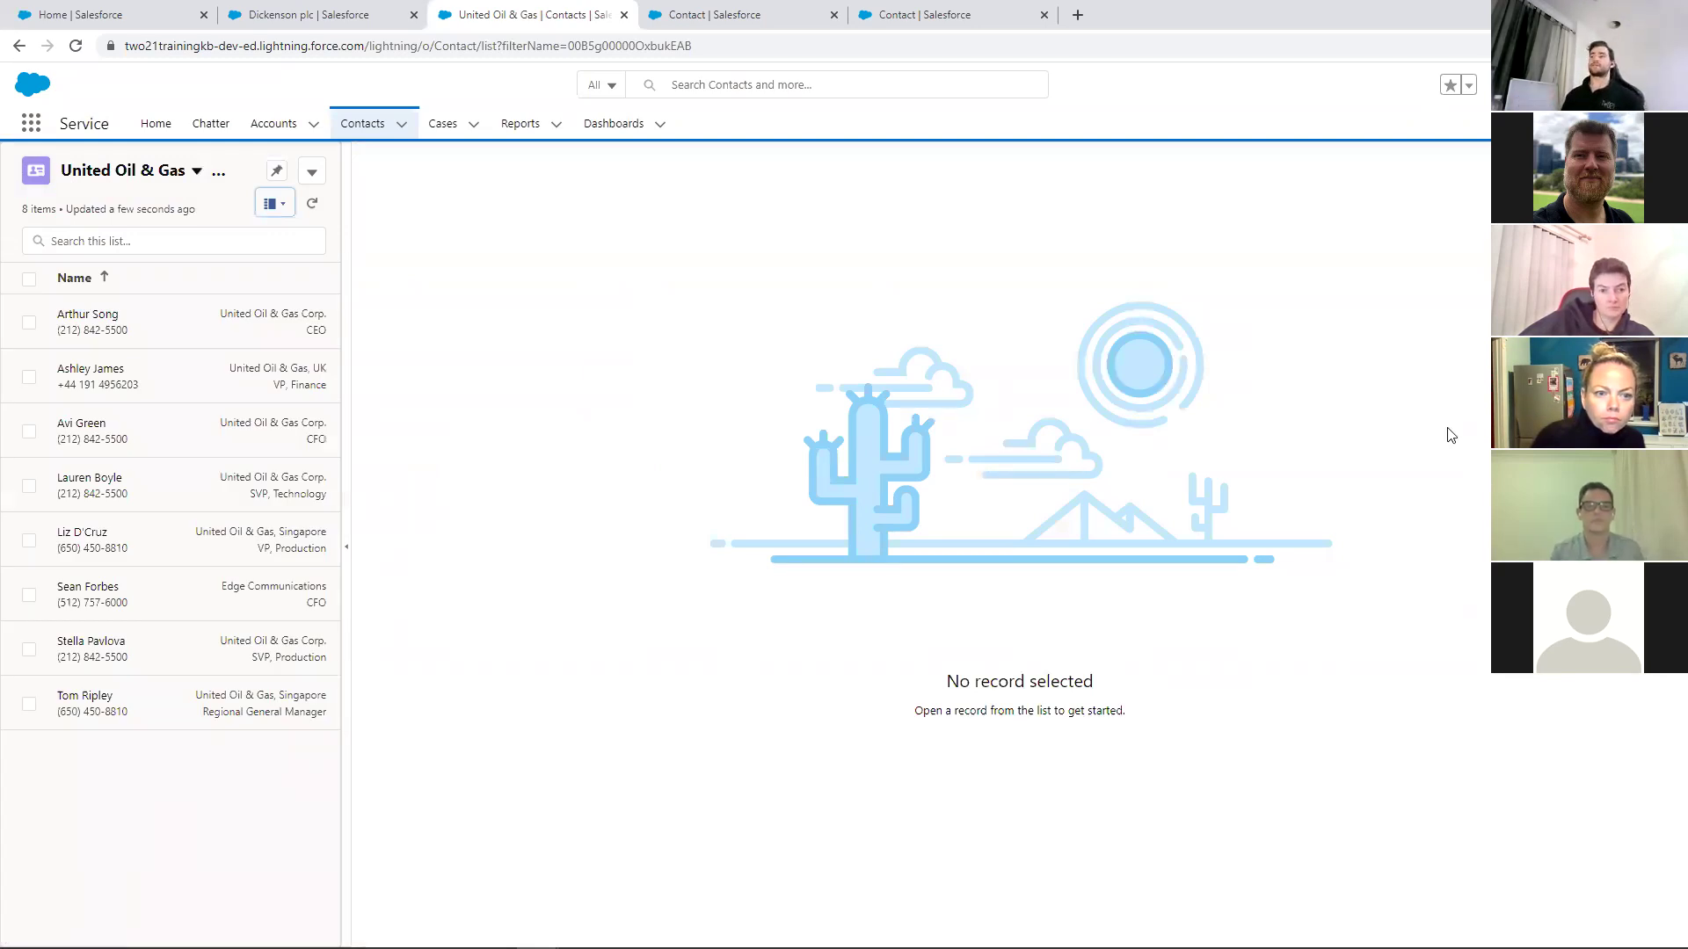
left_click(154, 335)
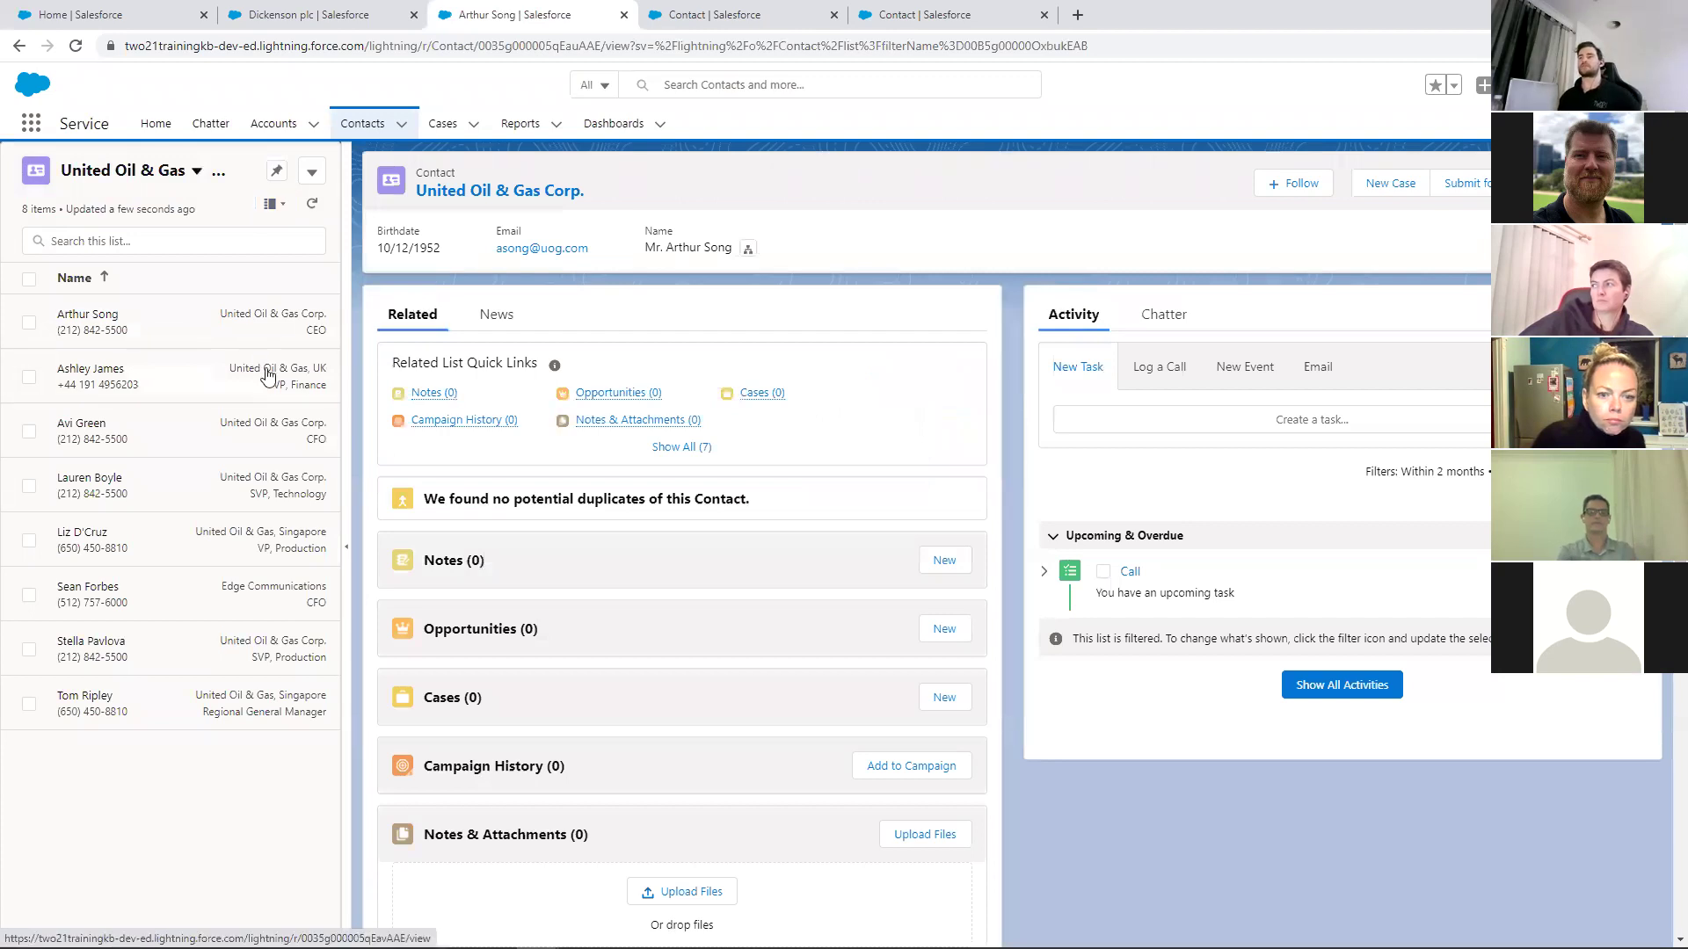
left_click(159, 400)
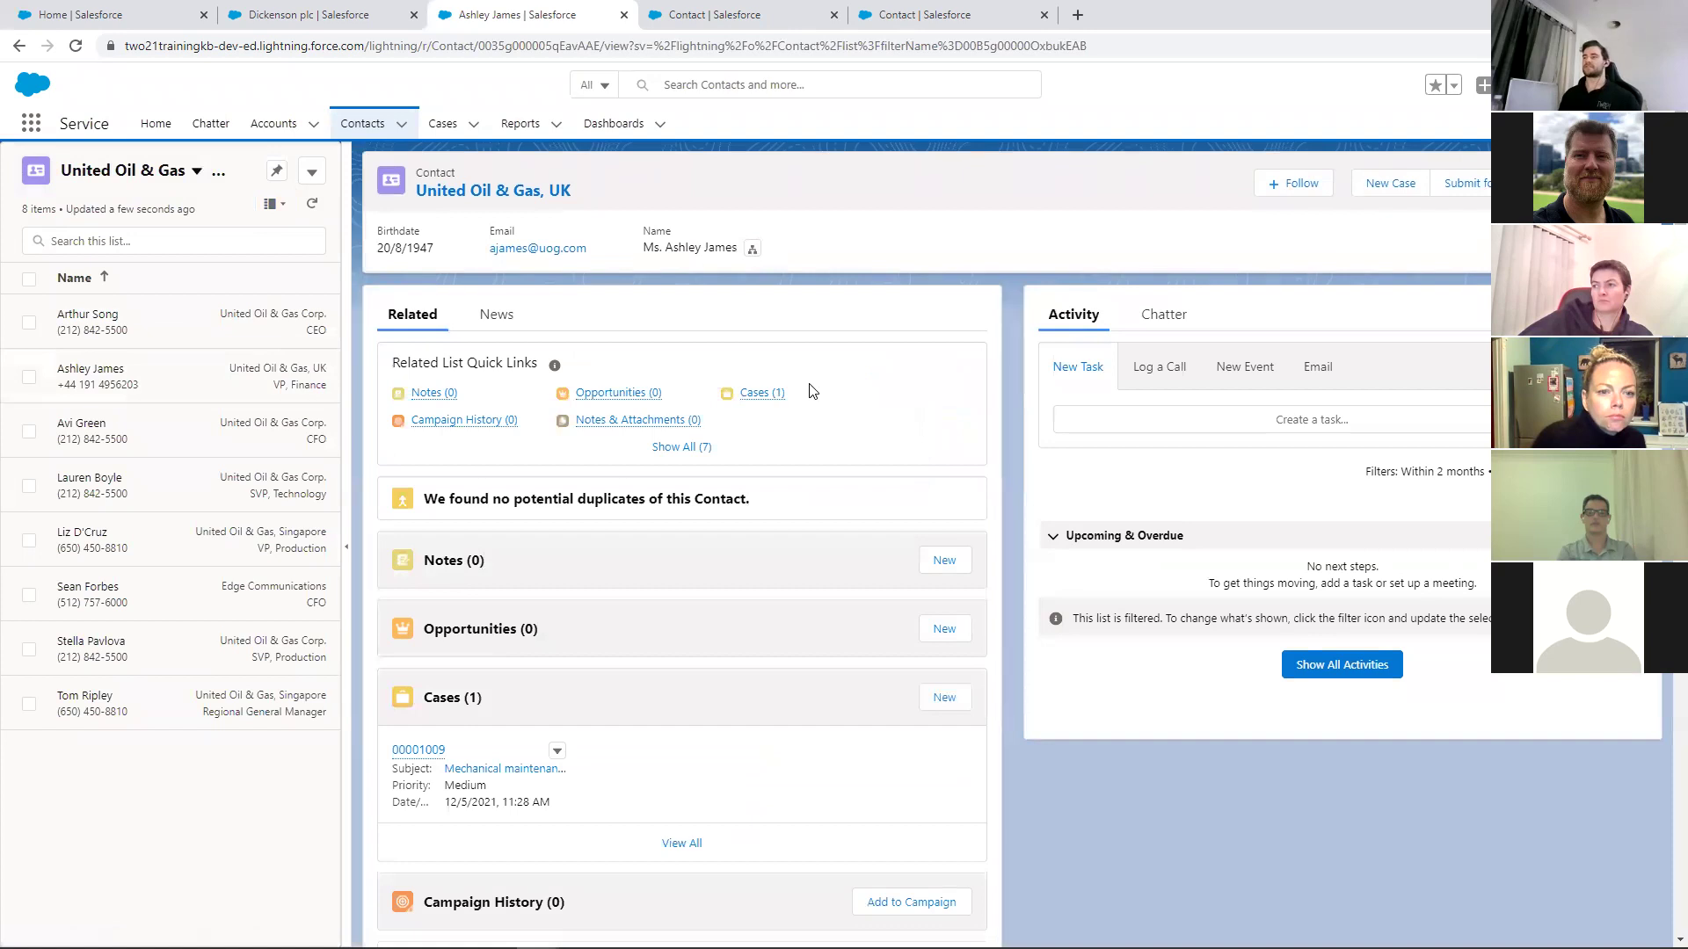
left_click(153, 440)
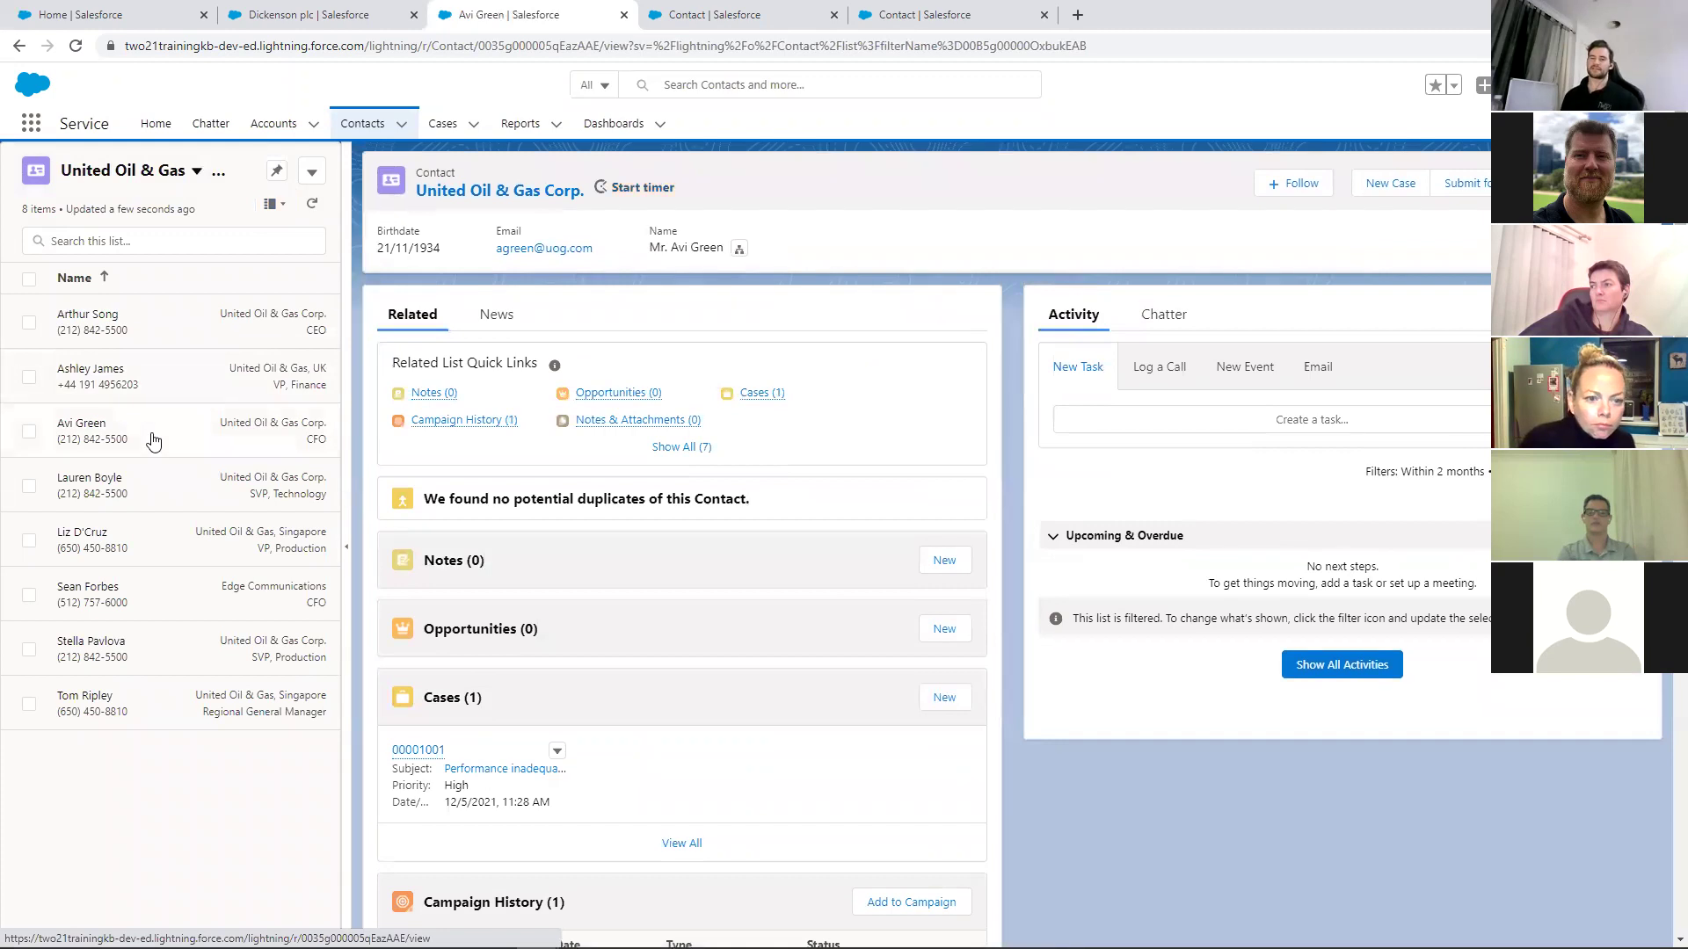
left_click(155, 337)
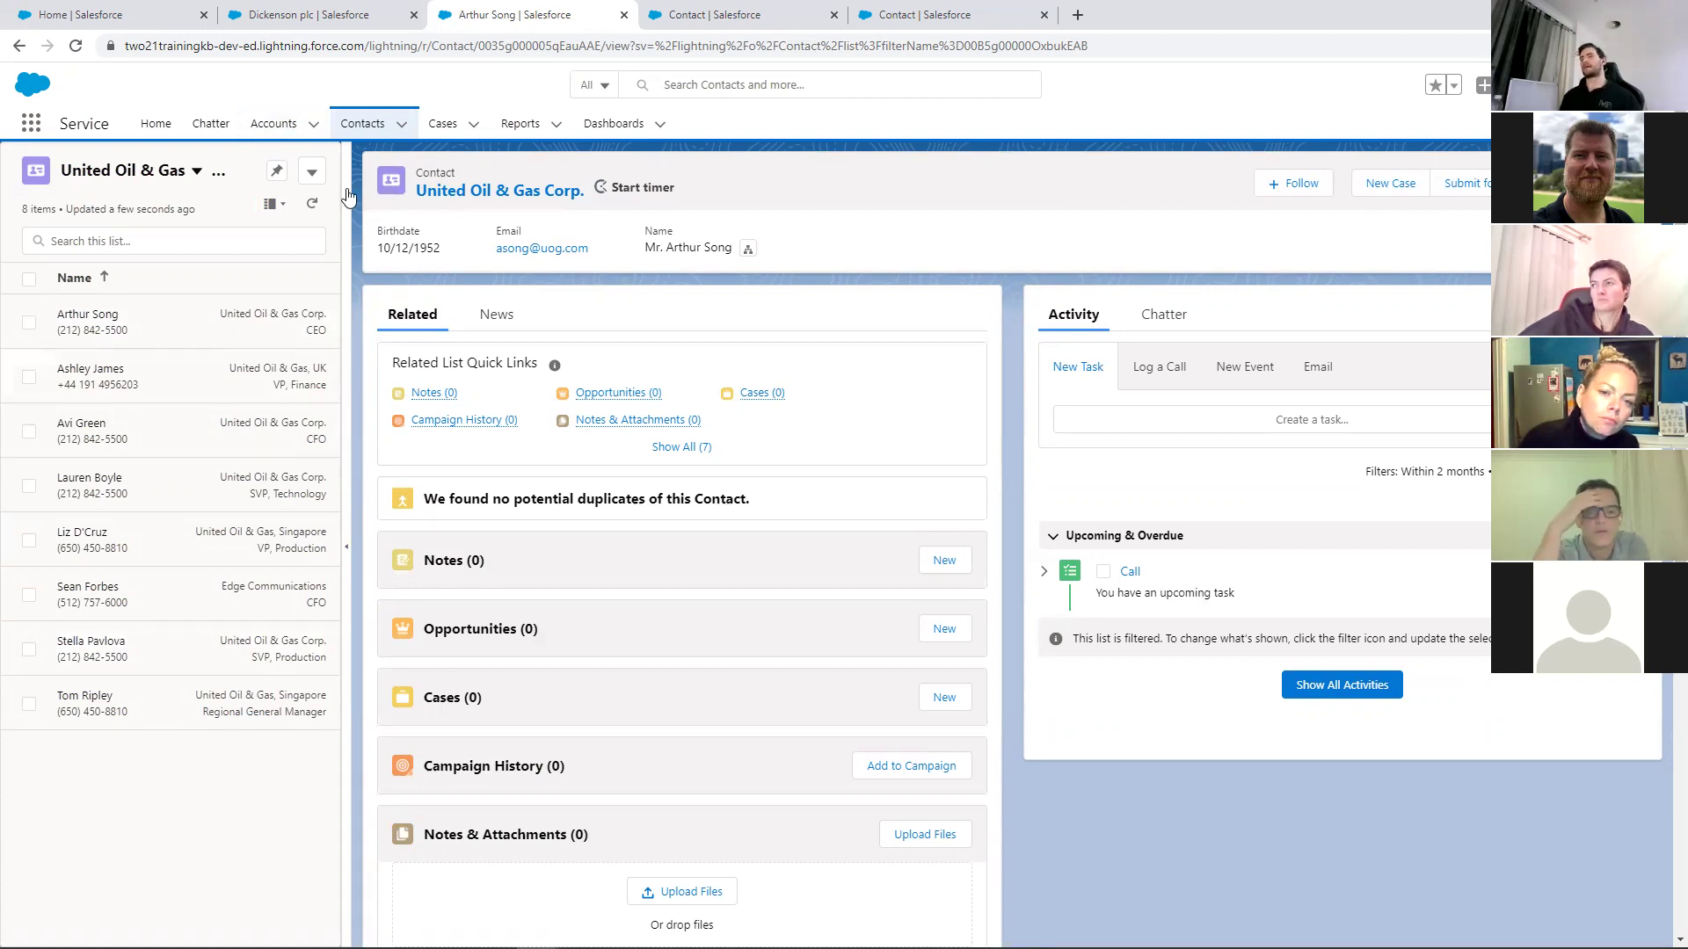
Find and open the Opportunities object, and show the All Opportunities list view
left_click(37, 126)
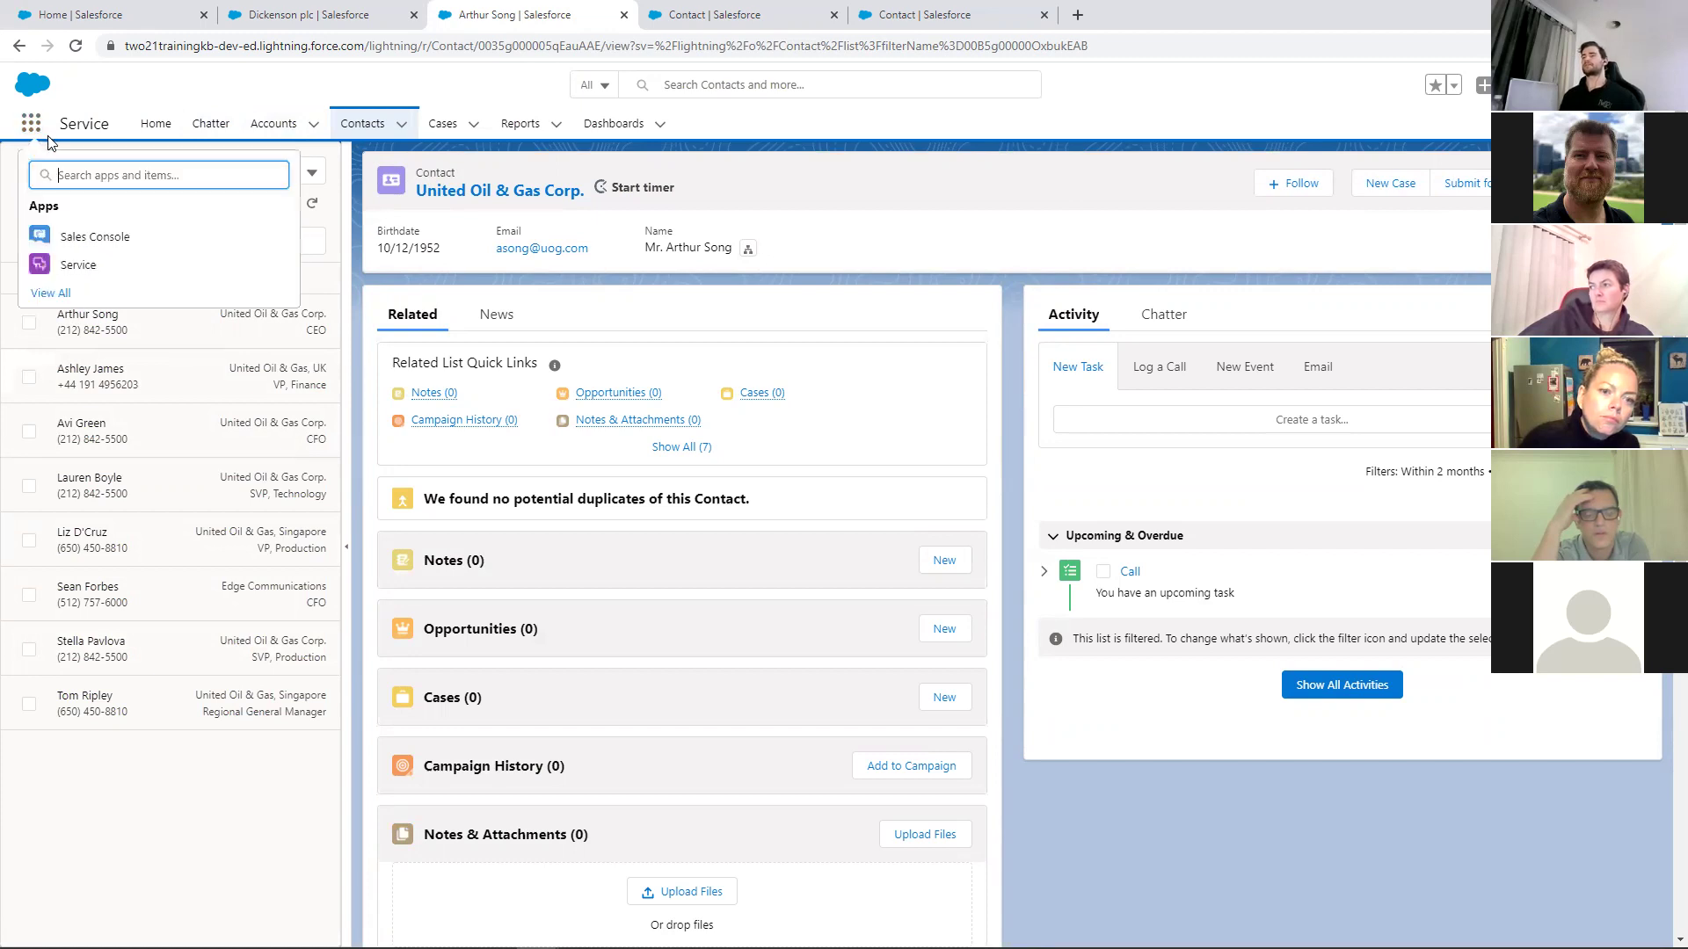
type("opp")
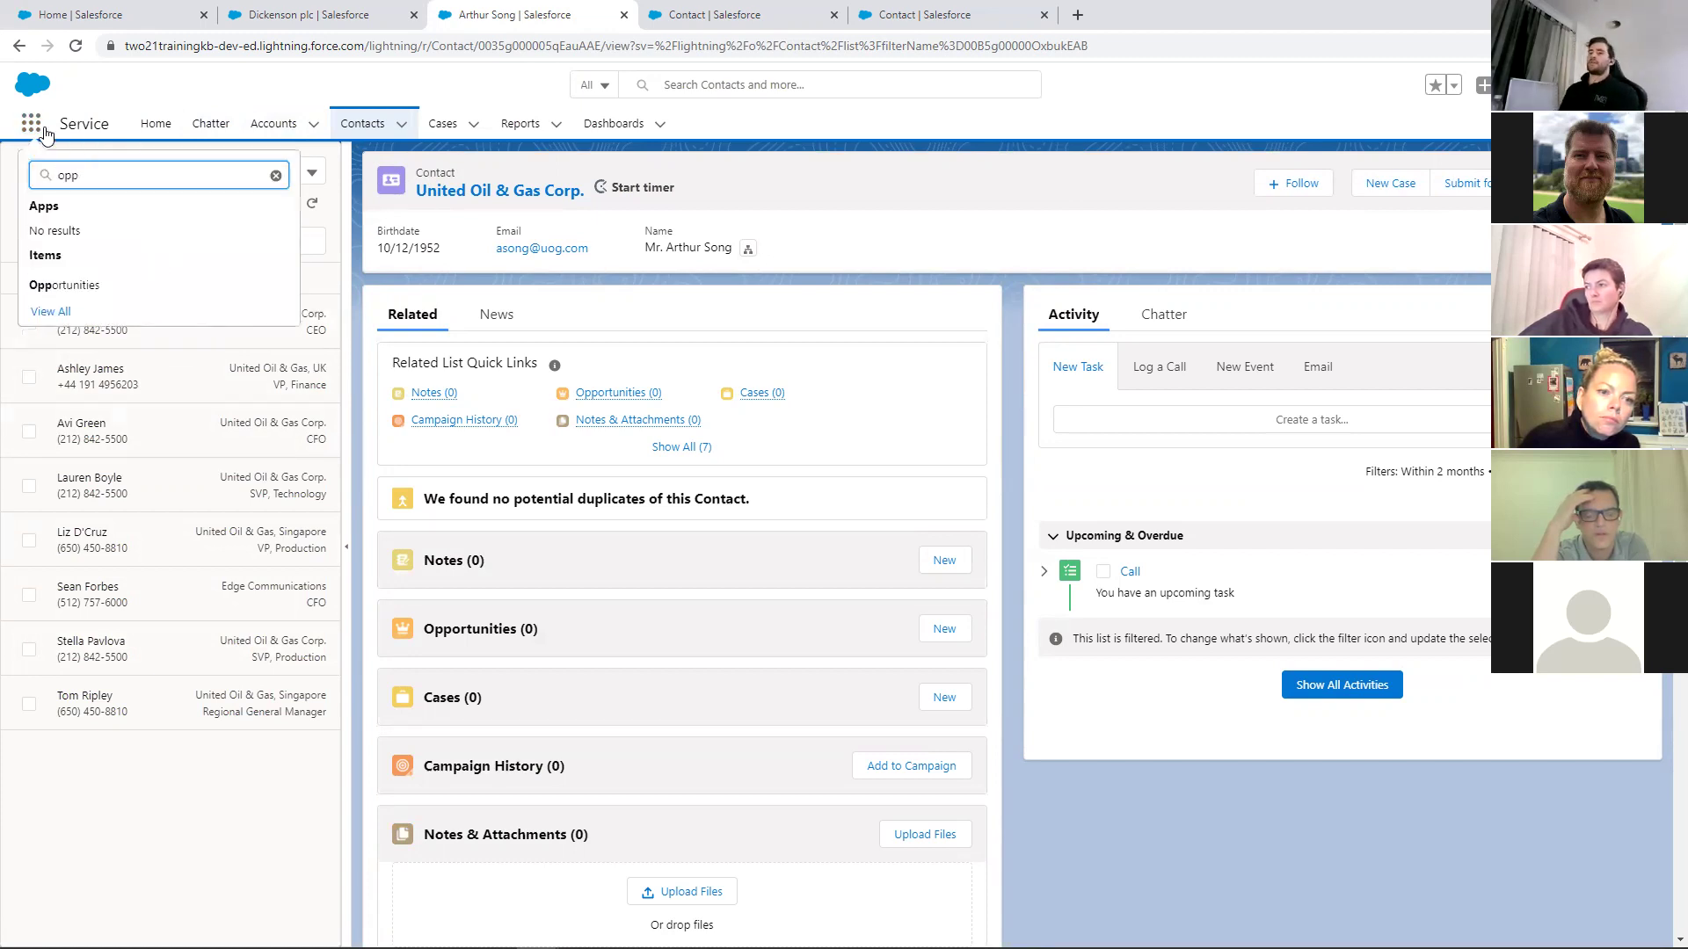
left_click(121, 286)
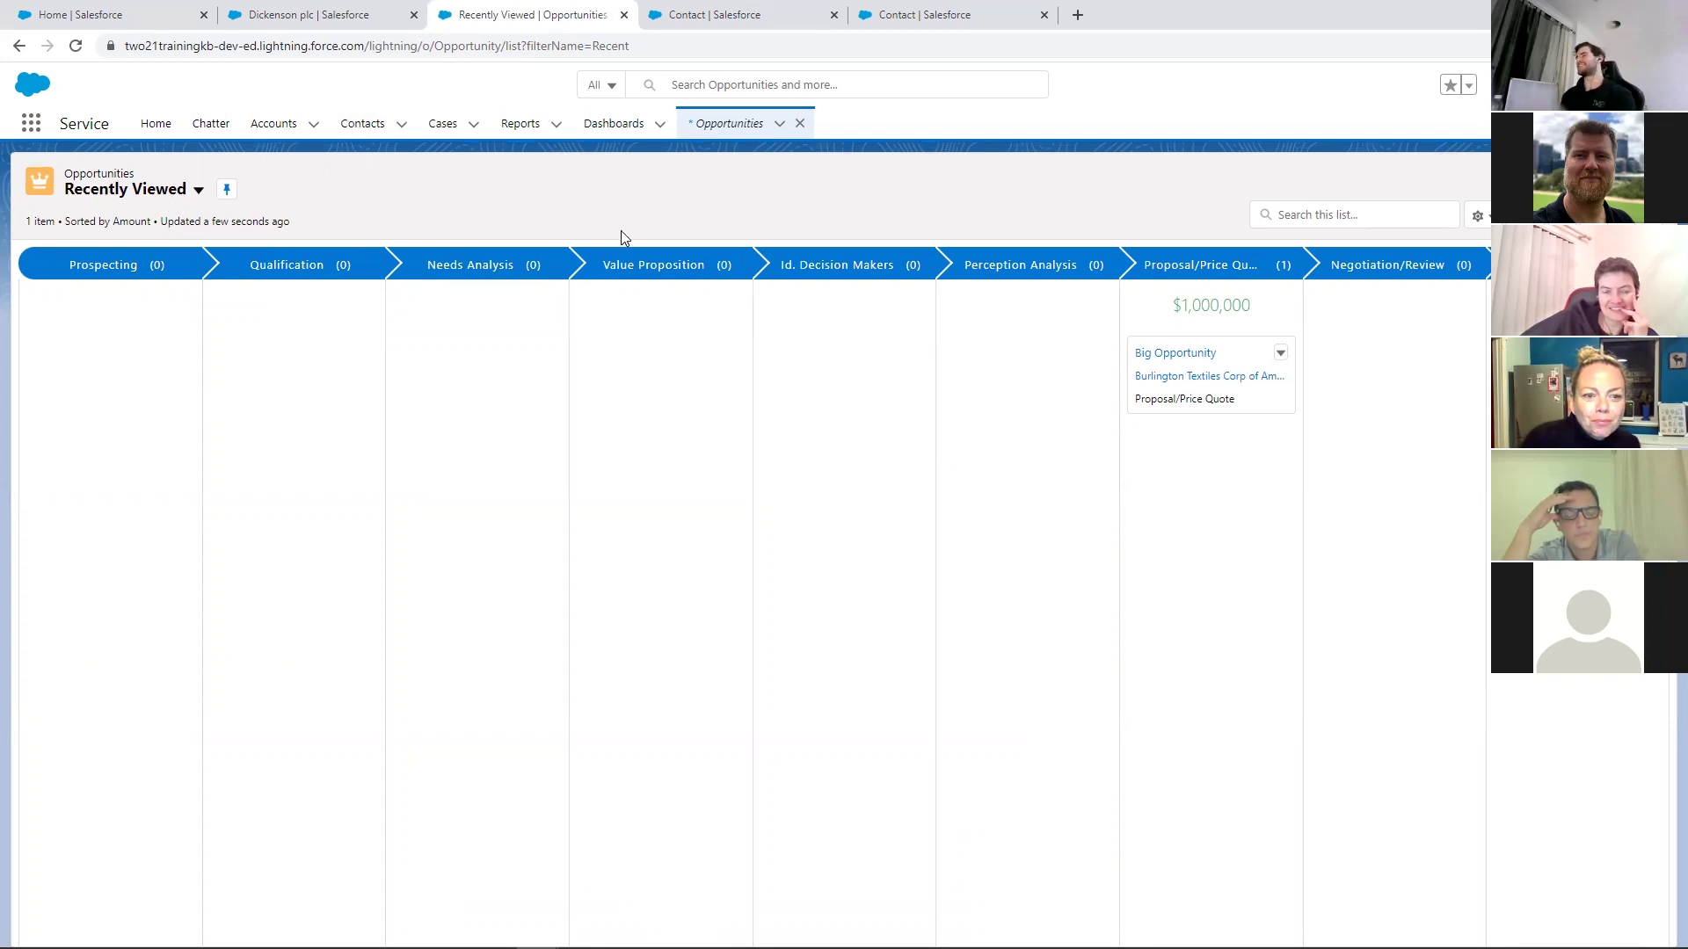
left_click(197, 189)
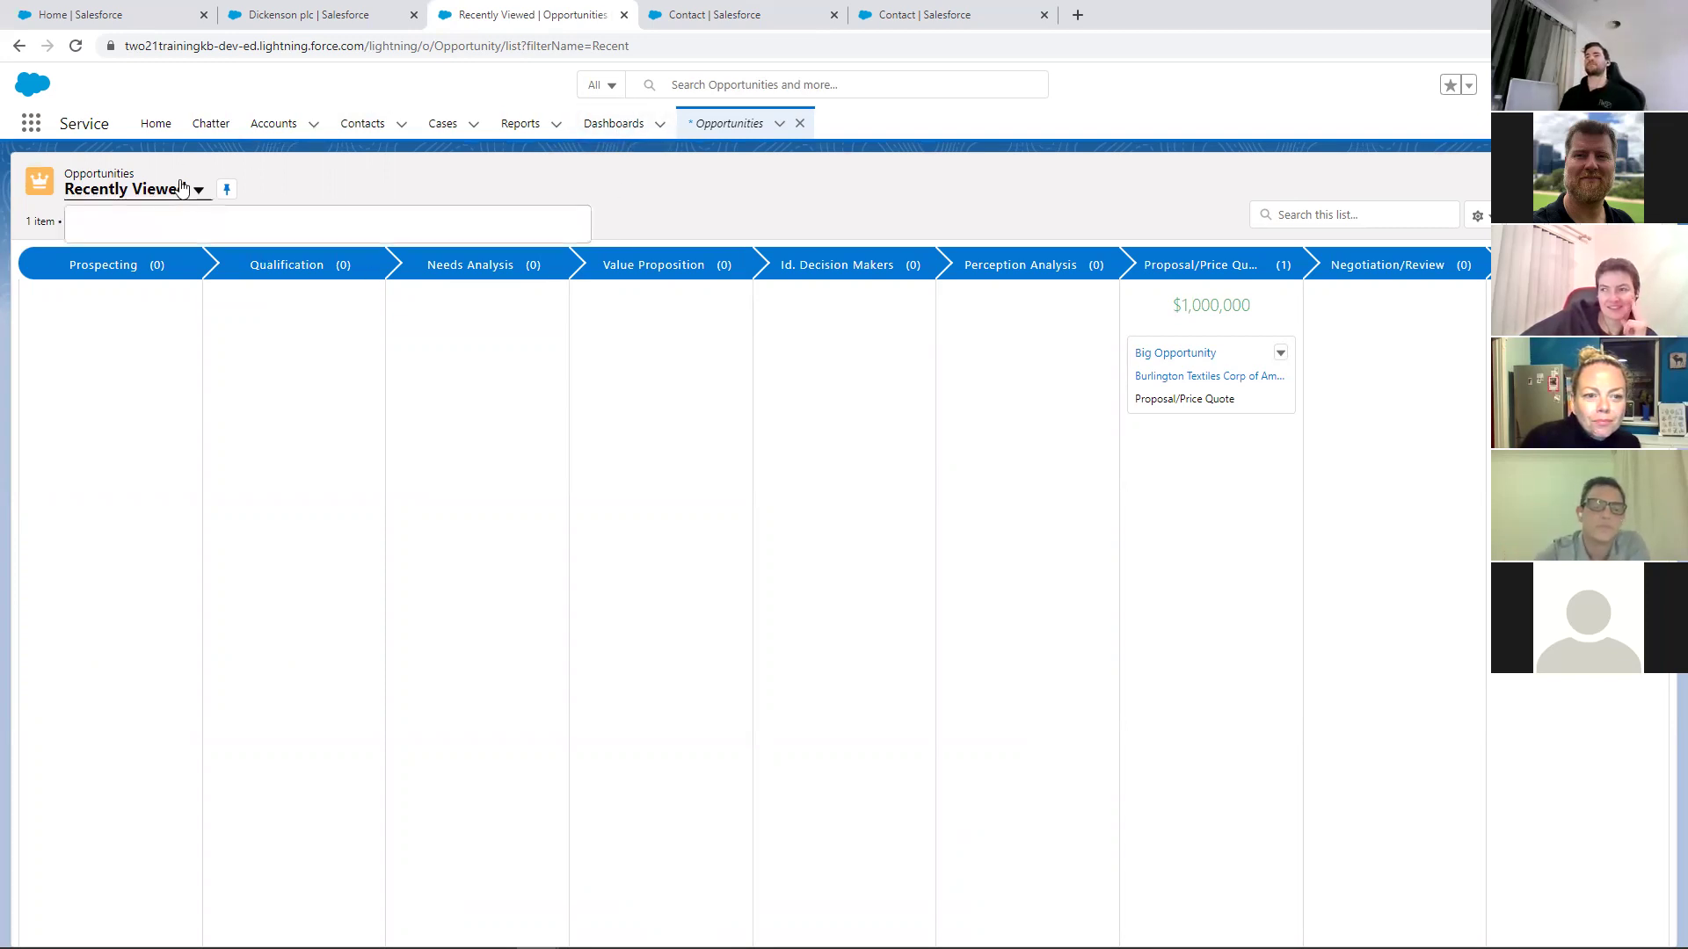
left_click(166, 293)
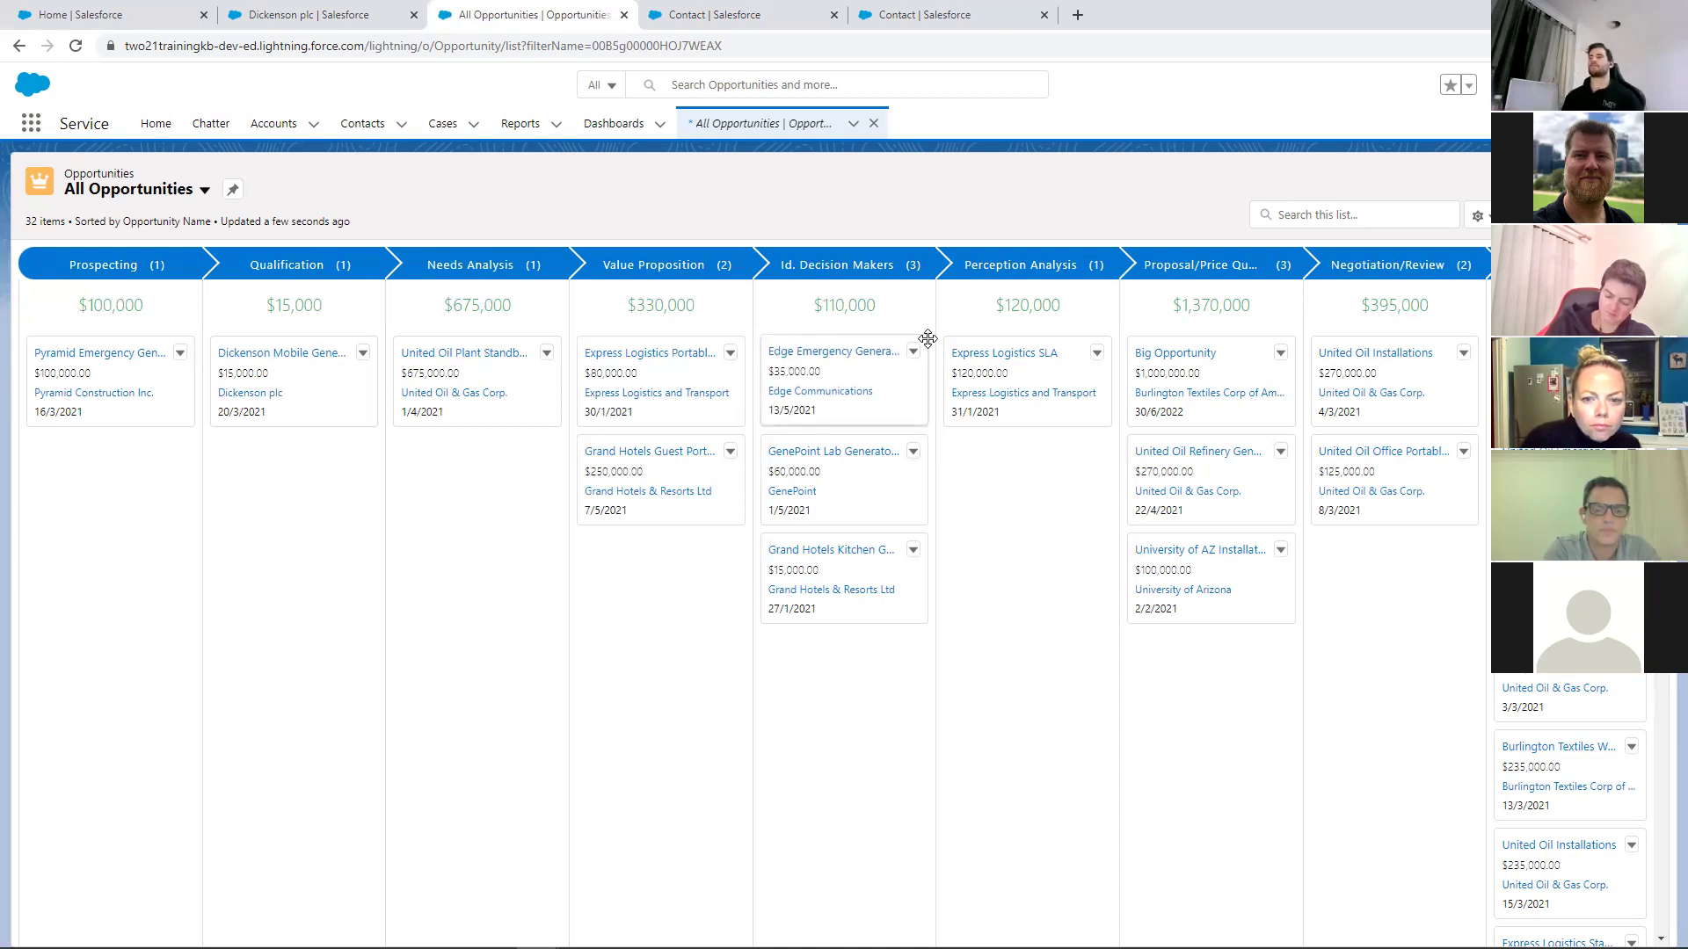
On the Kanban board, move GenePoint Lab Generators to Perception Analysis and University of AZ Installations to Value Proposition
left_click_drag(818, 484, 998, 486)
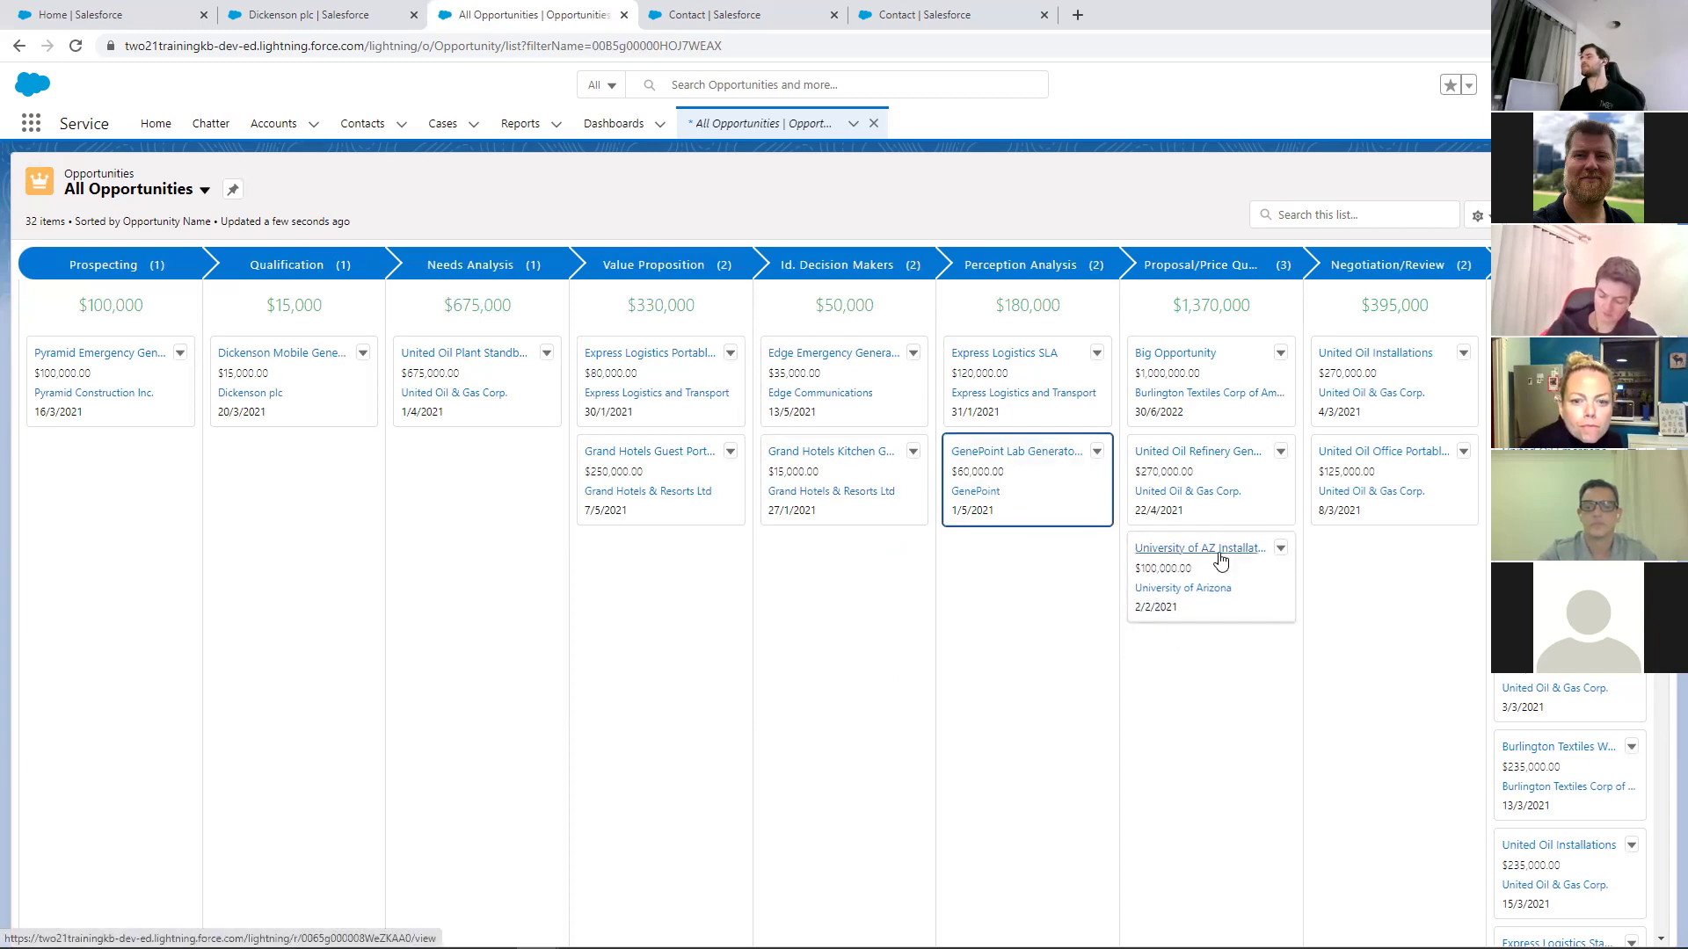
left_click_drag(1169, 567, 616, 573)
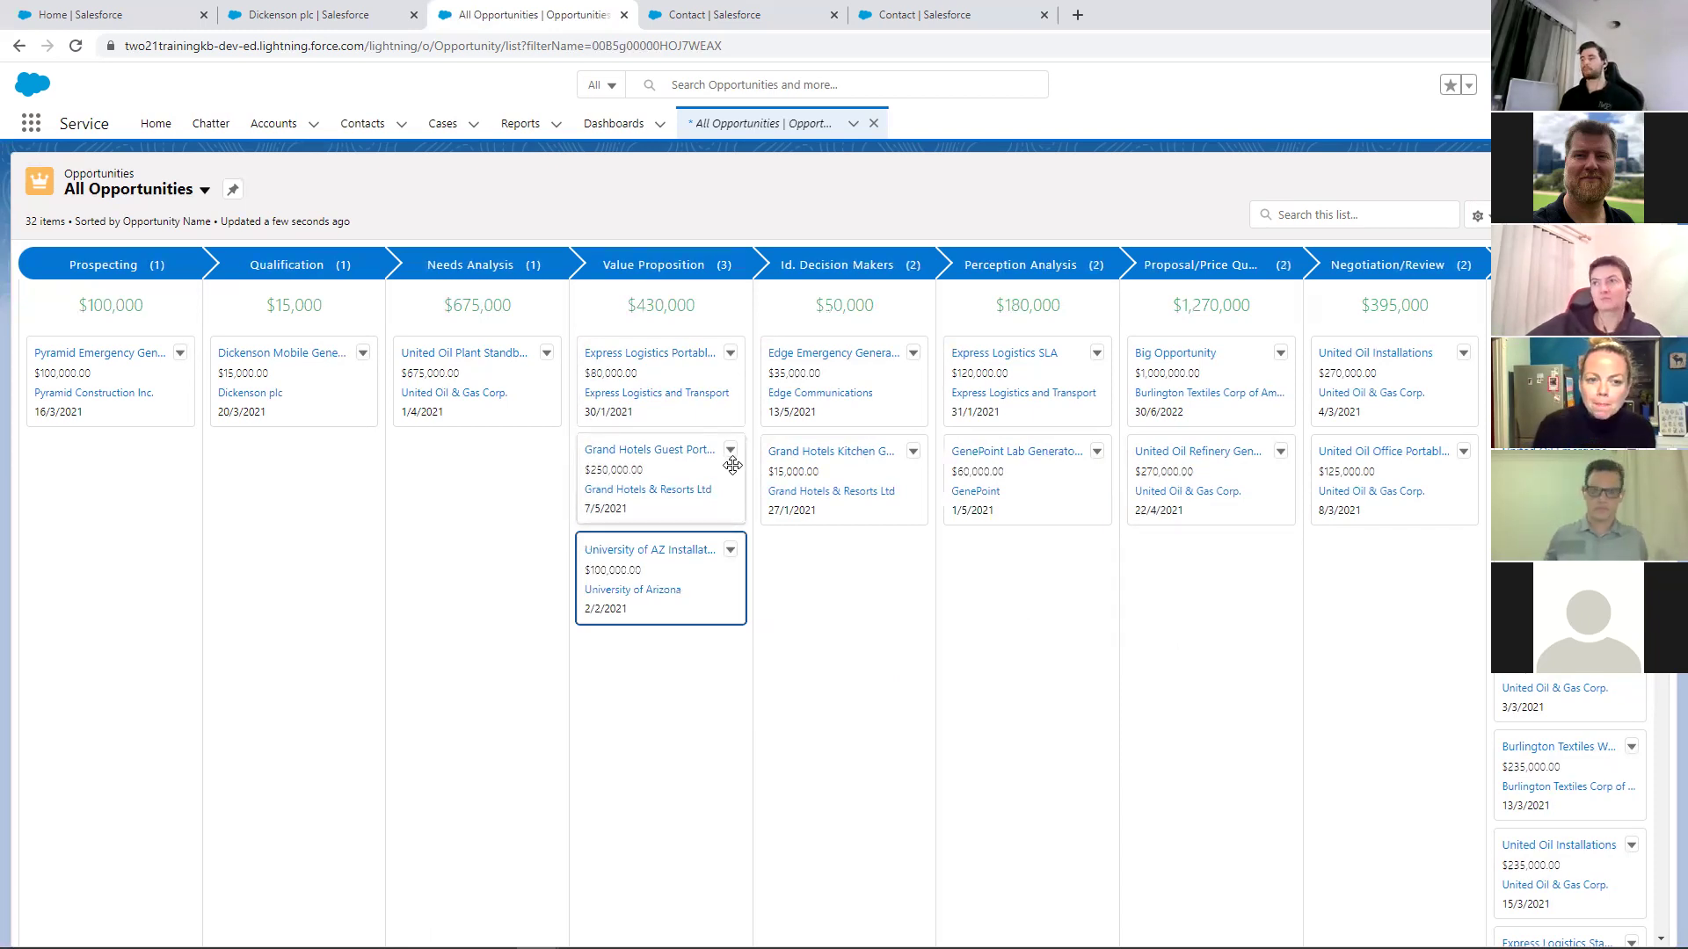
Open the University of AZ Installations opportunity in a new browser tab and check its stage and probability in the record details
right_click(668, 552)
left_click(704, 561)
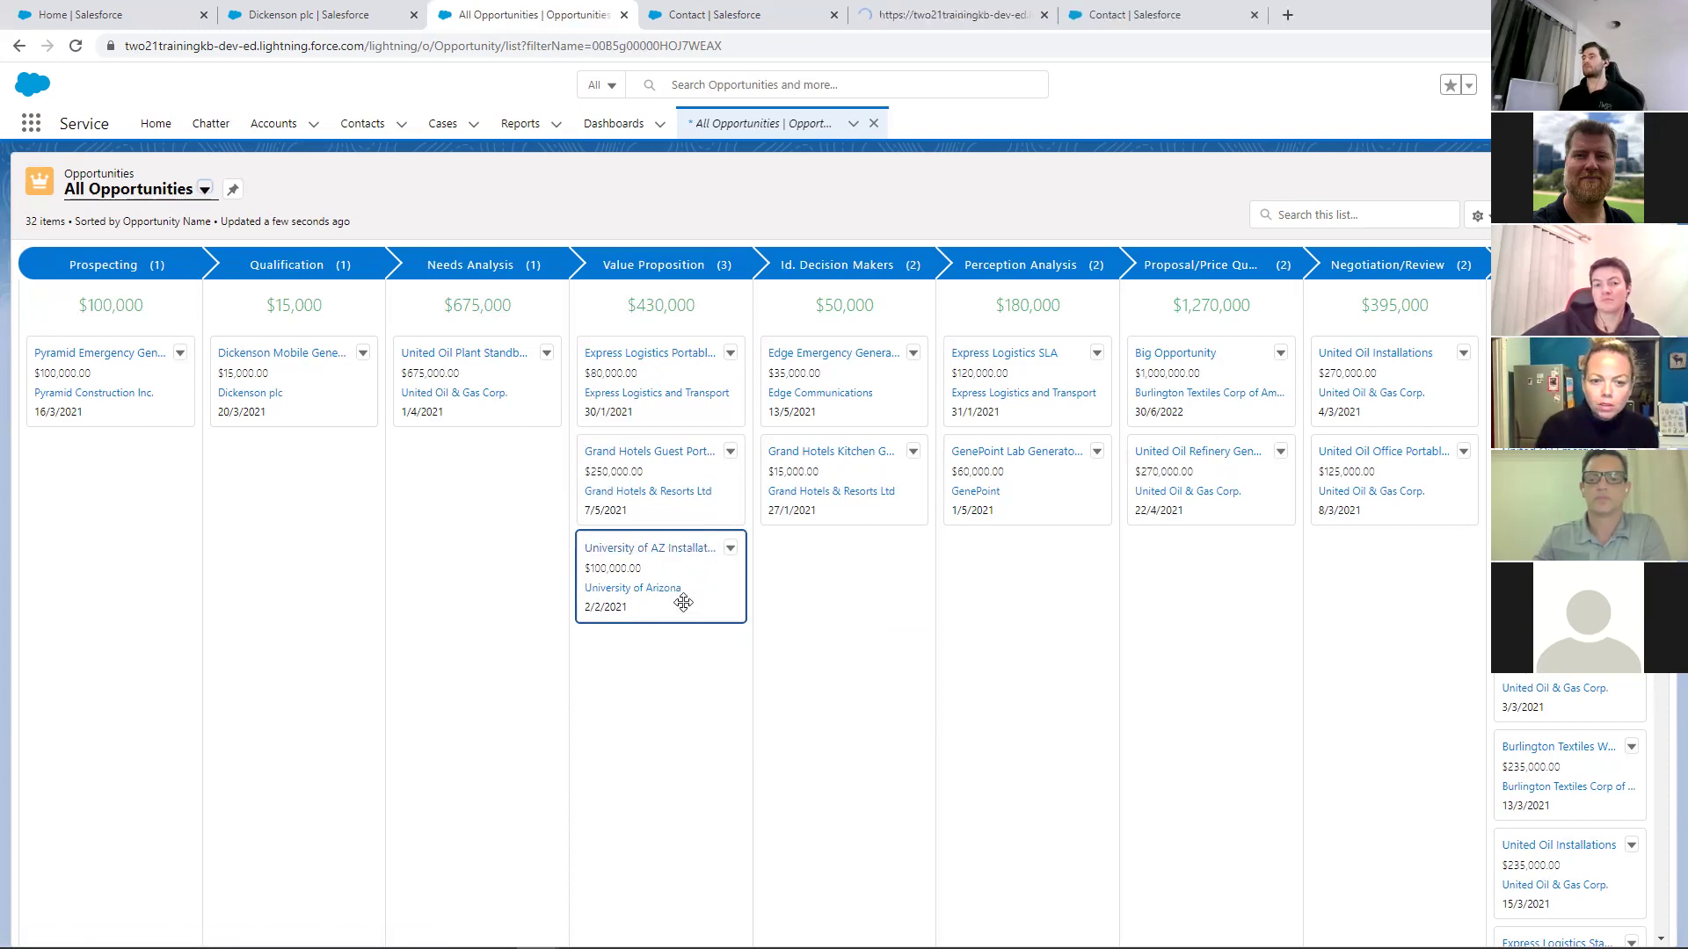
left_click_drag(1032, 30, 1155, 55)
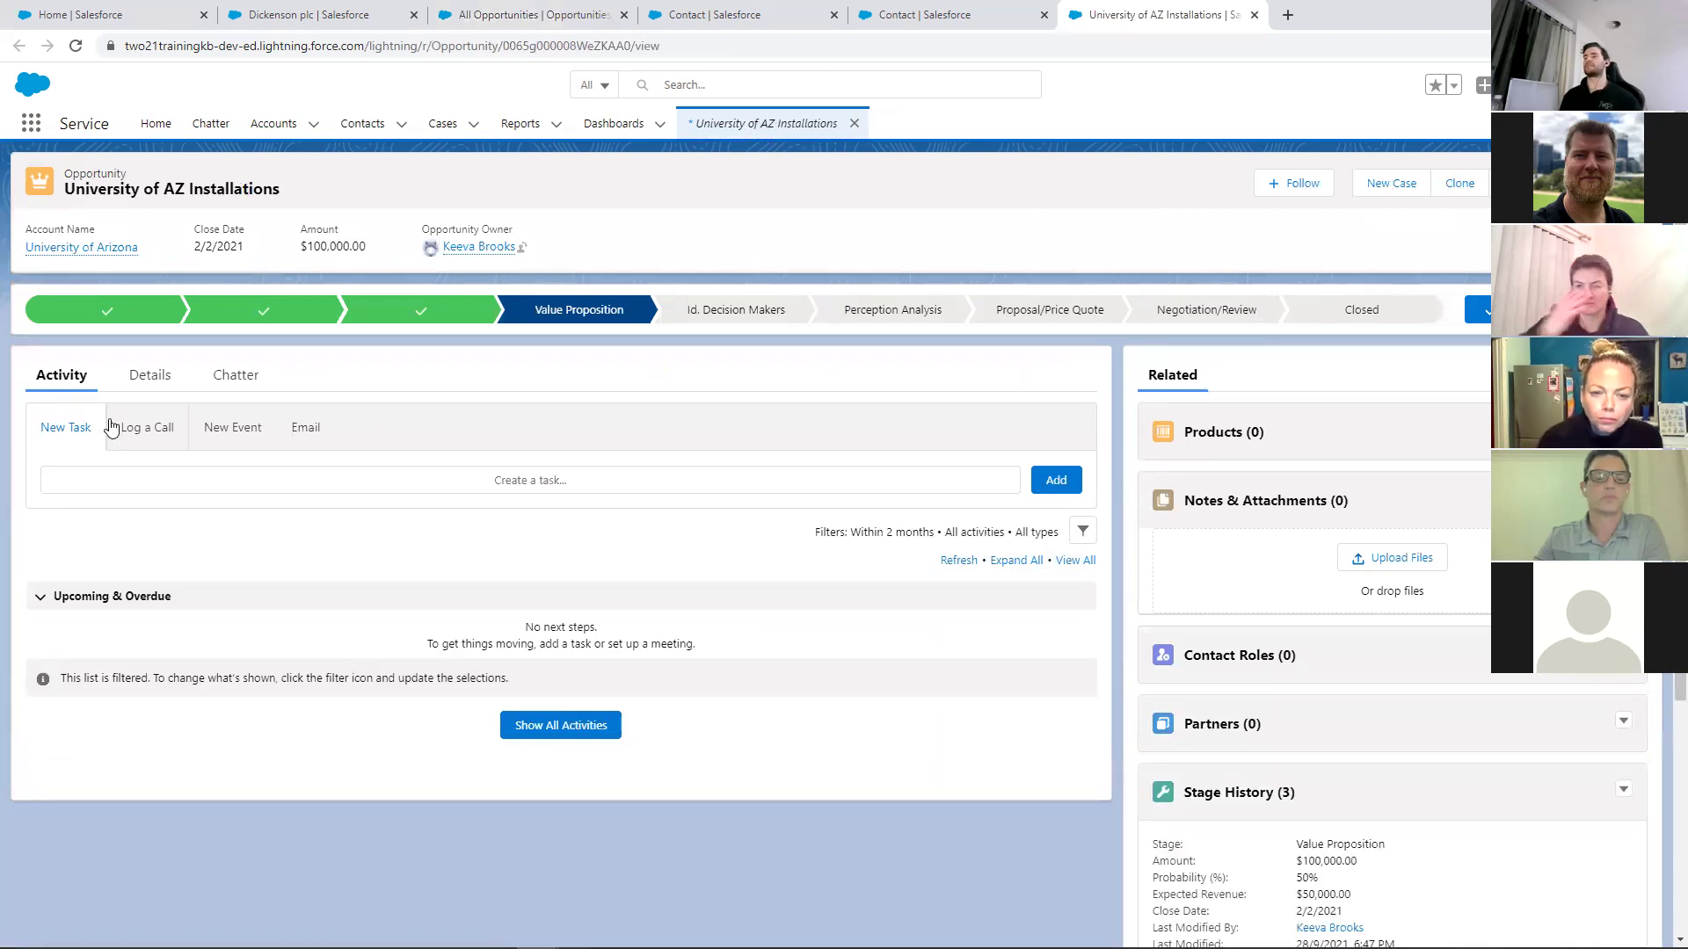
left_click(136, 391)
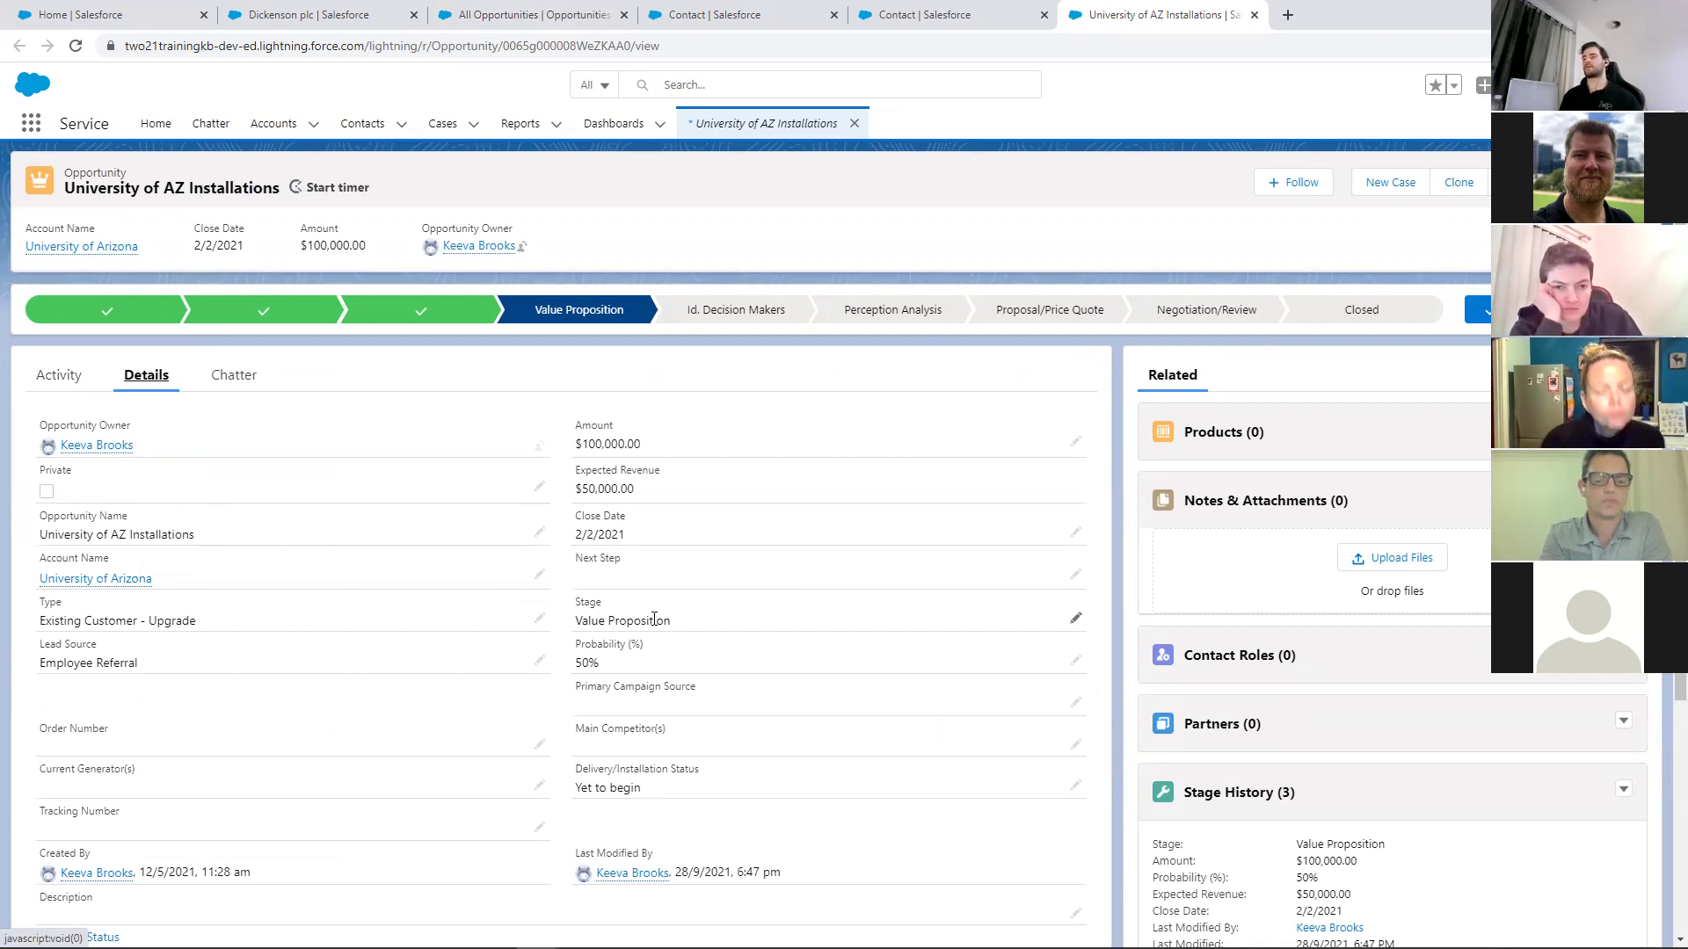
Move University of AZ Installations to Proposal/Price Quote on the Kanban board and check its updated record details
left_click(477, 18)
left_click_drag(598, 551, 1143, 606)
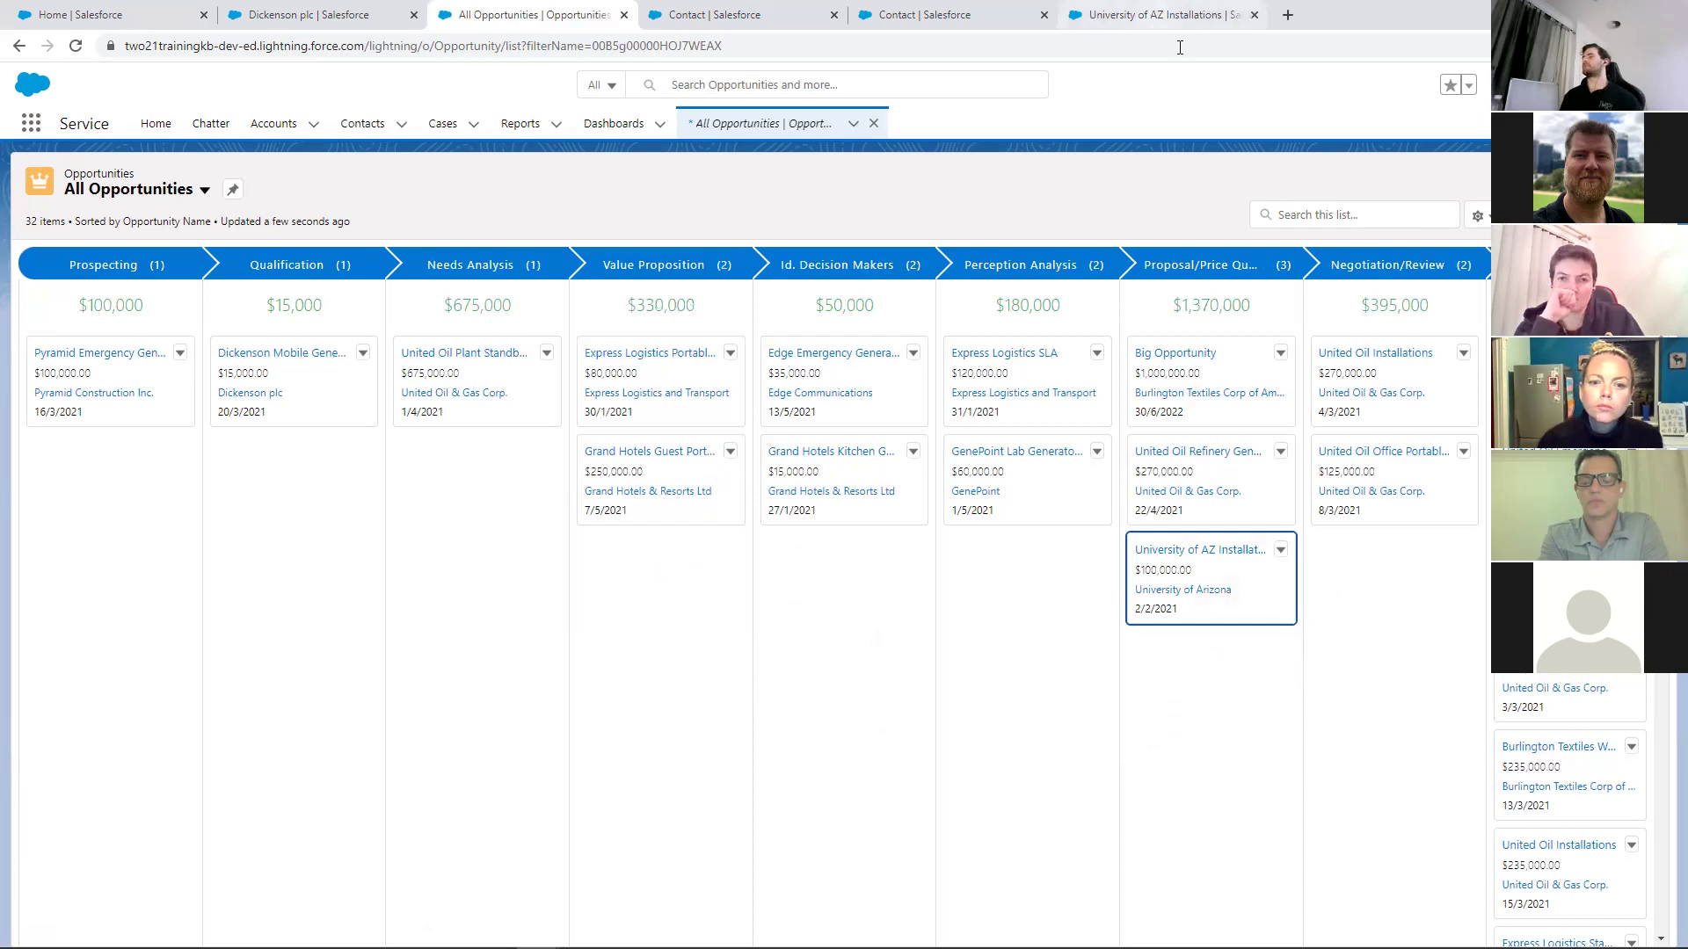
left_click(1161, 14)
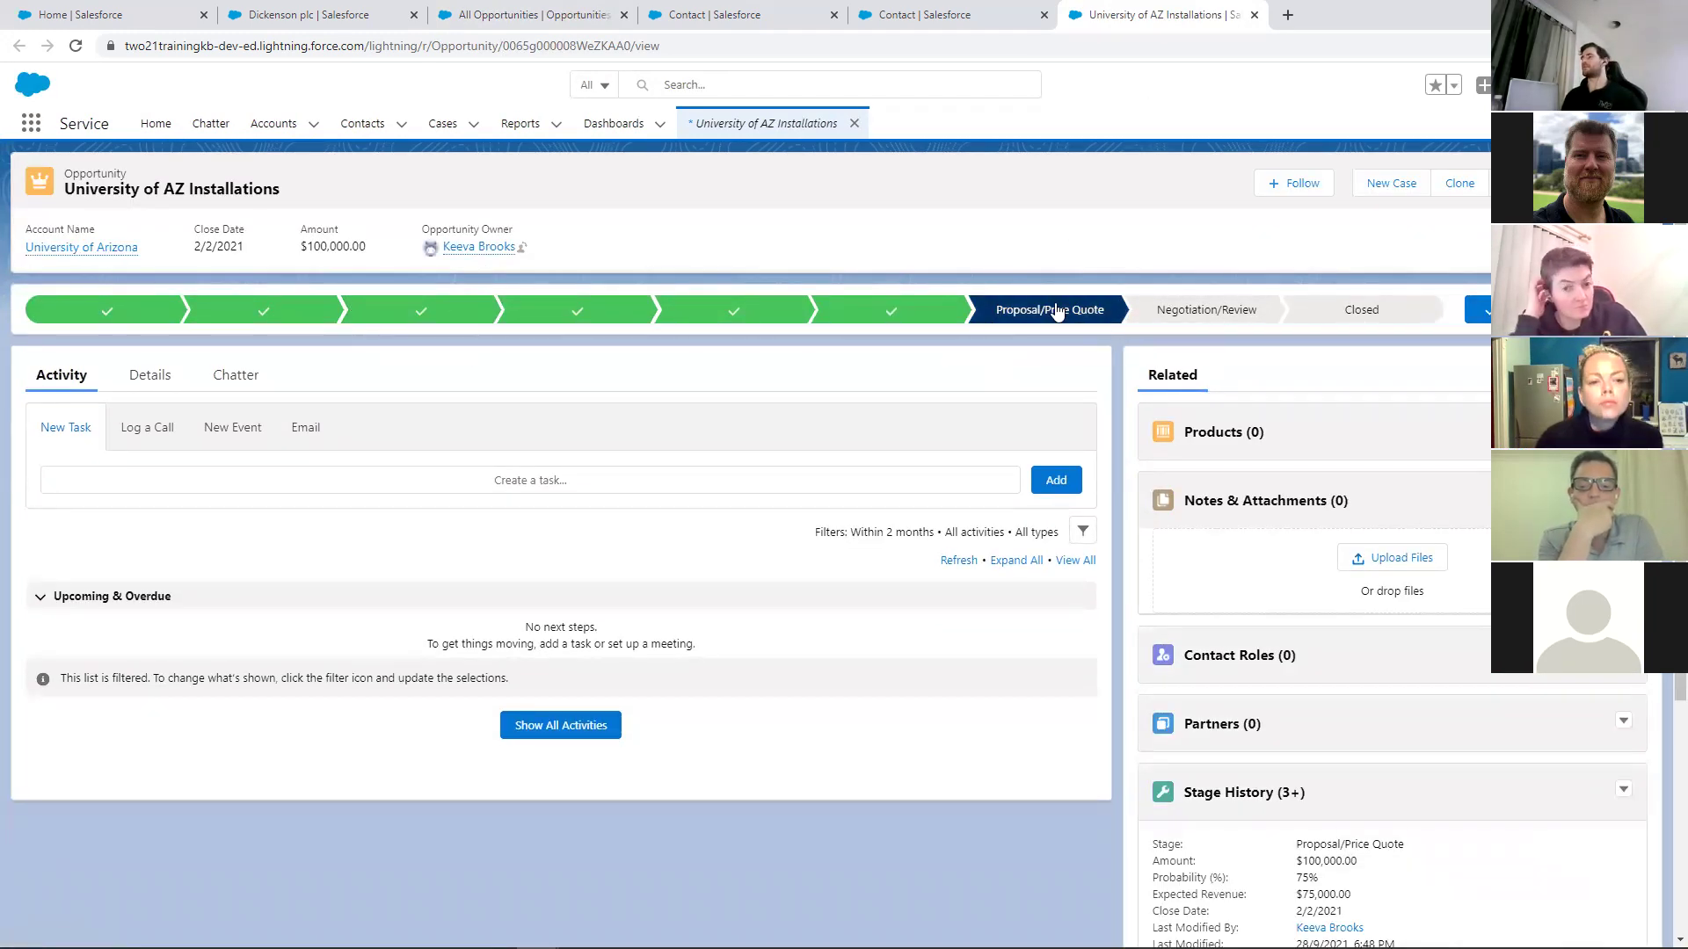
left_click(146, 376)
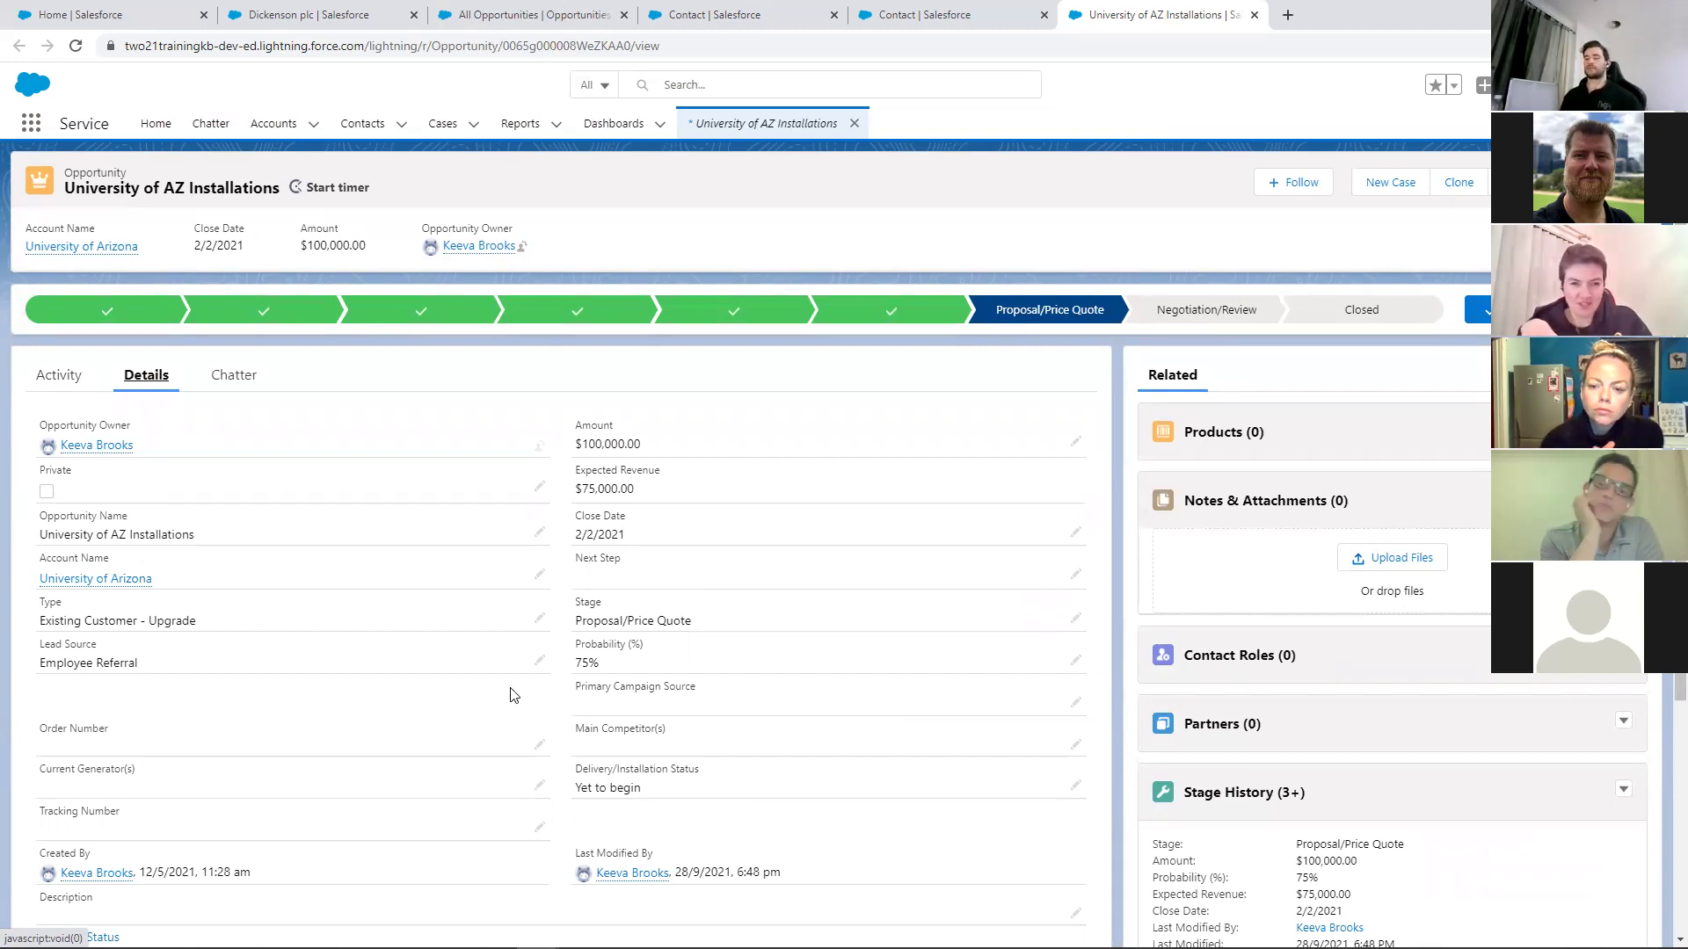
Move University of AZ Installations to Id. Decision Makers on the Kanban board, back to Proposal/Price Quote, and again to Id. Decision Makers
left_click(527, 15)
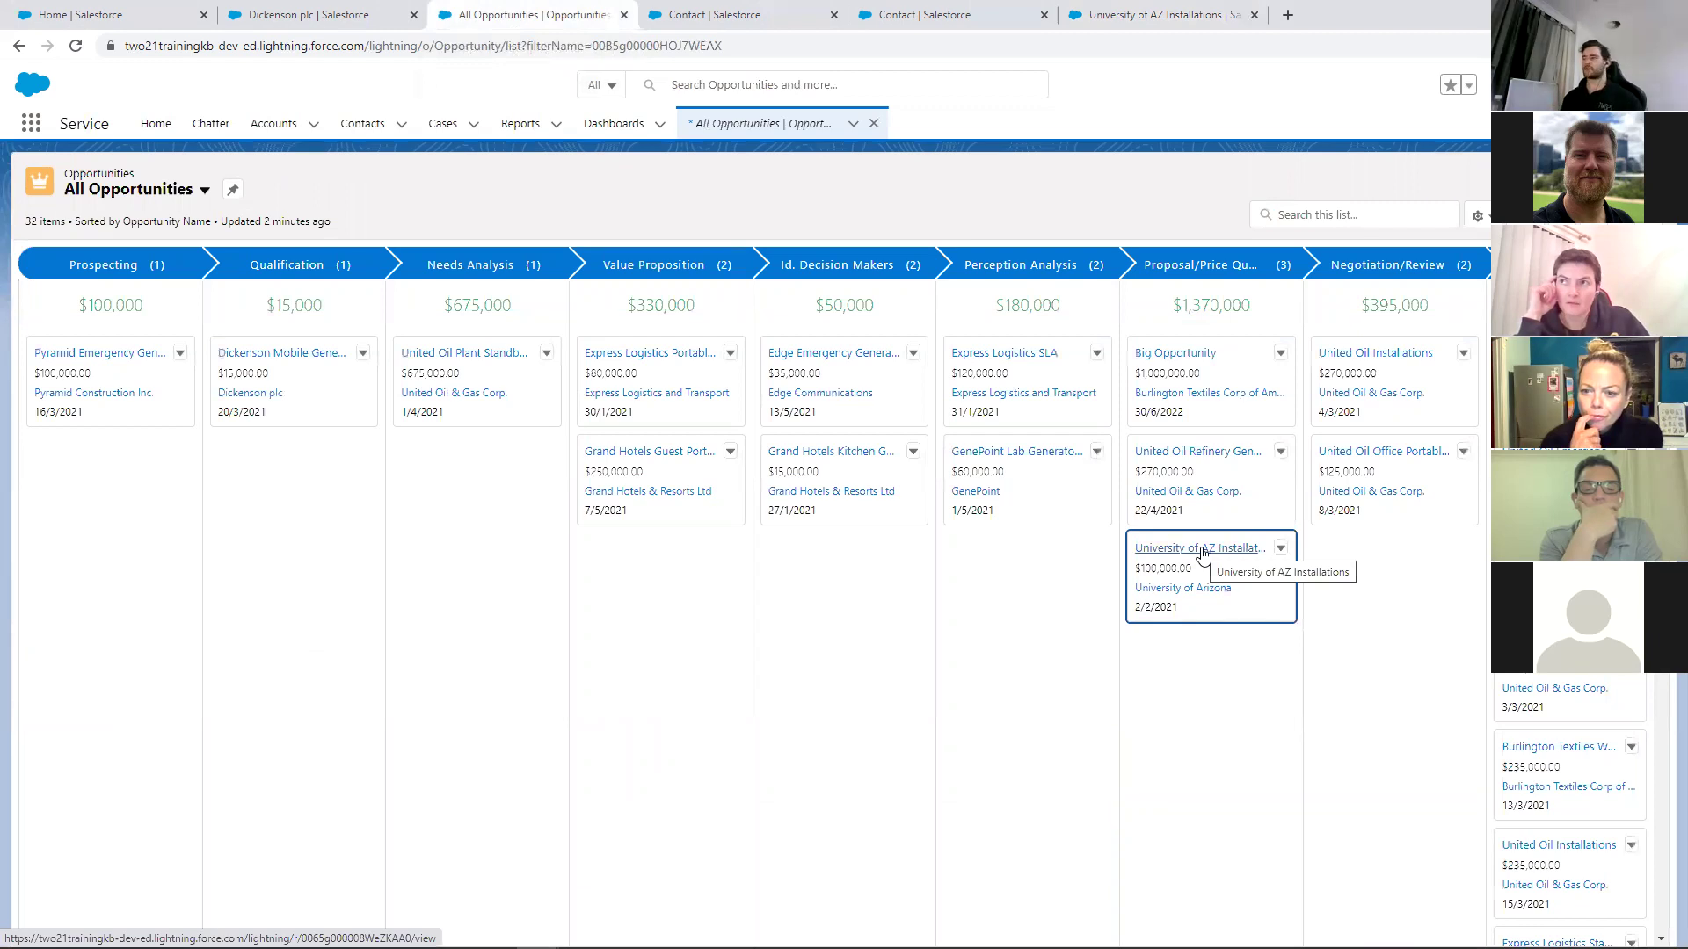
left_click_drag(1183, 580, 787, 544)
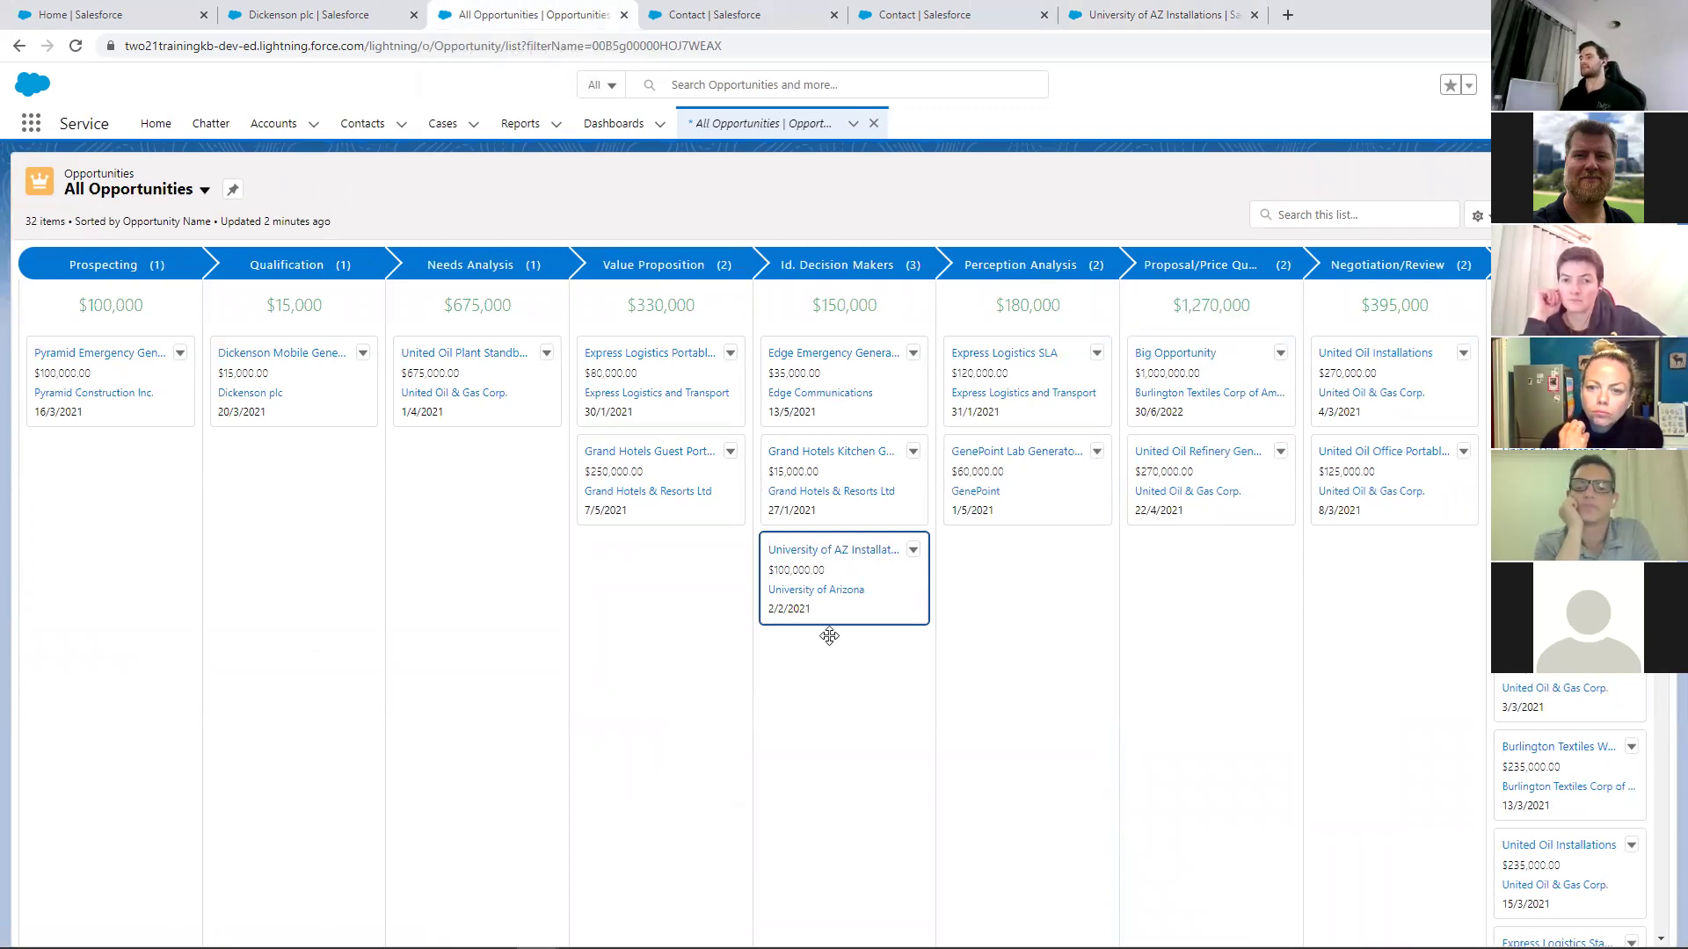
left_click_drag(839, 557, 1130, 554)
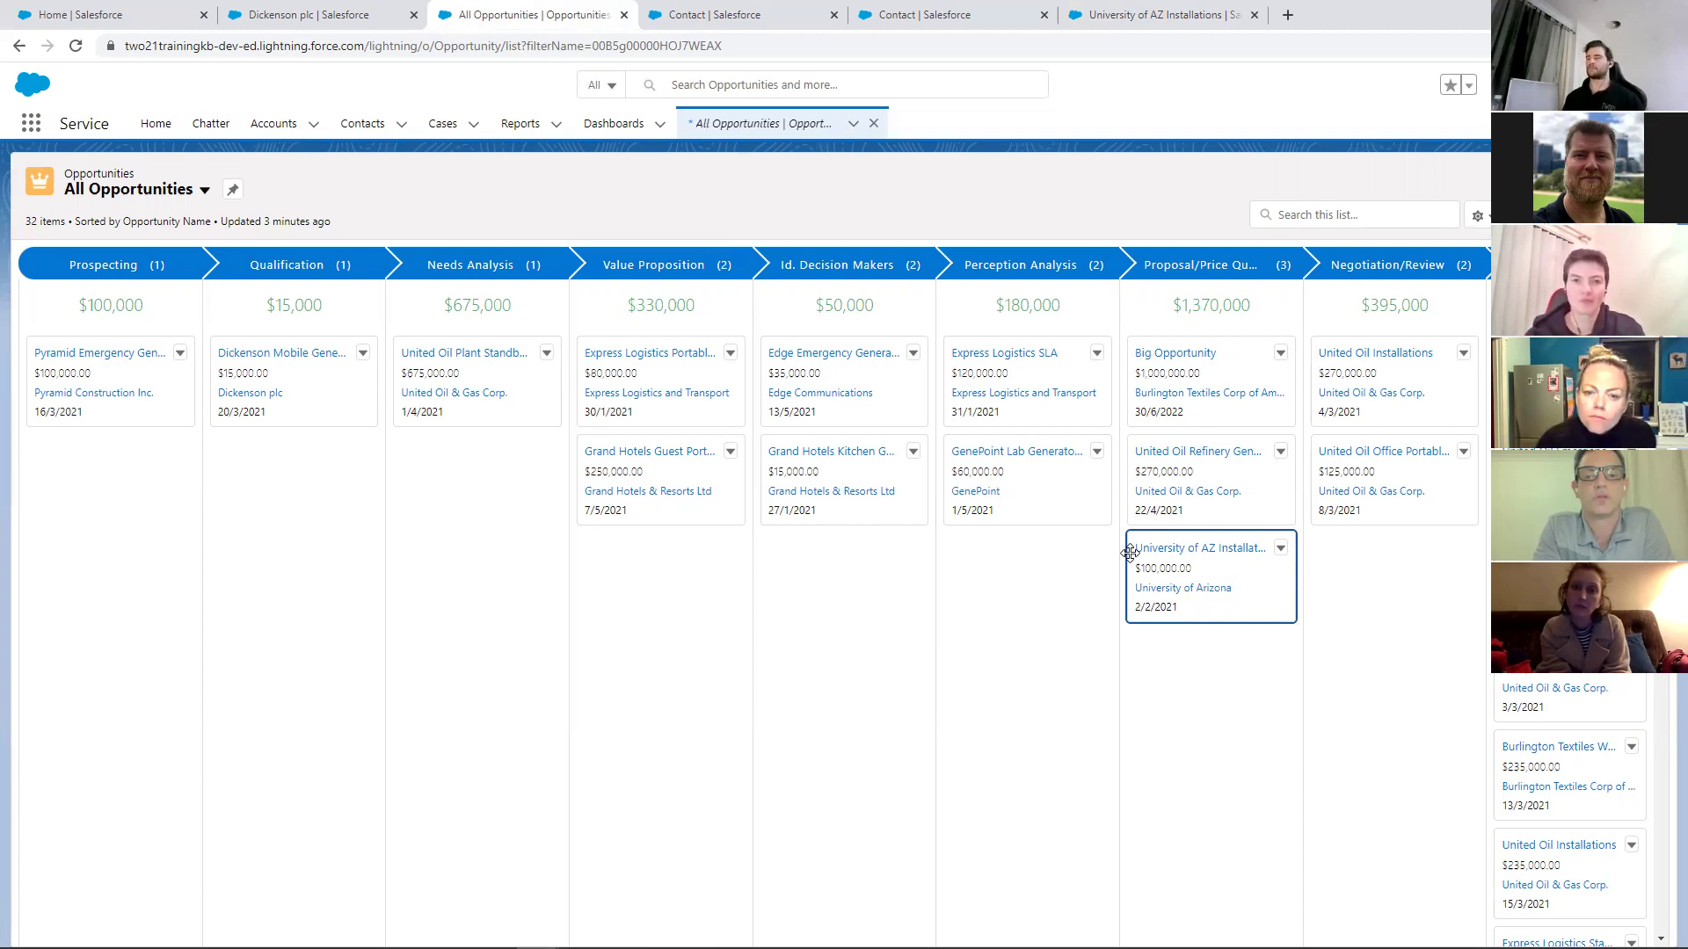
left_click_drag(1138, 550, 797, 564)
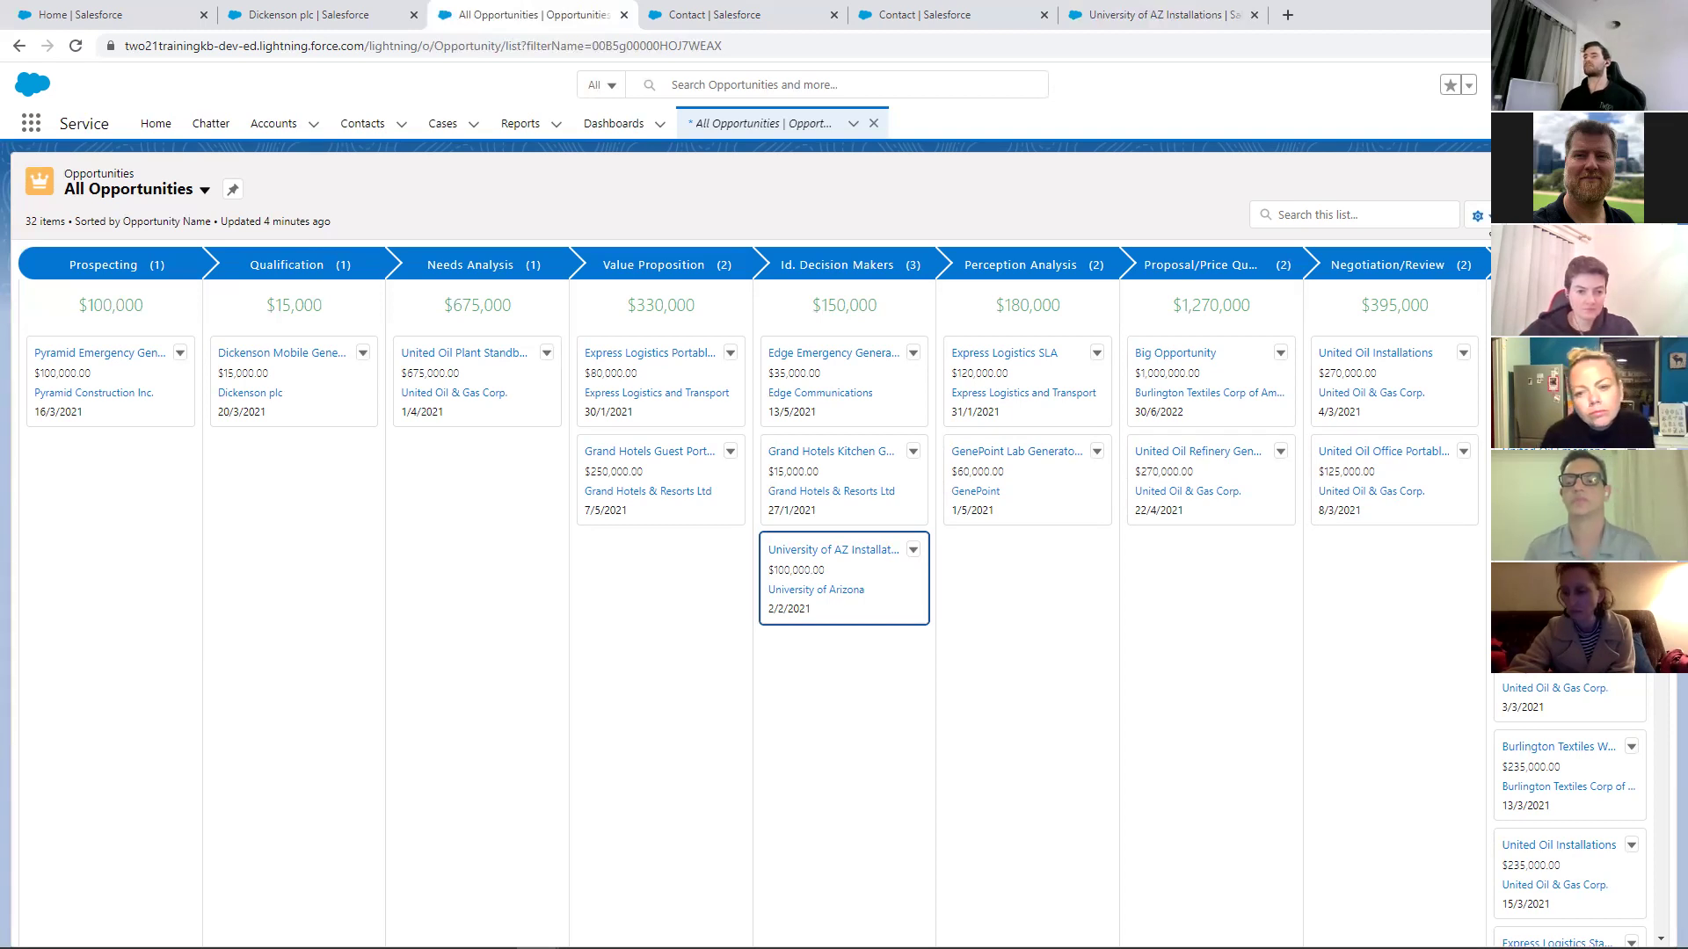
Clone the All Opportunities list view as Copy of All Opportunities, visible only to its owner, and display it as a Kanban board
left_click(1480, 215)
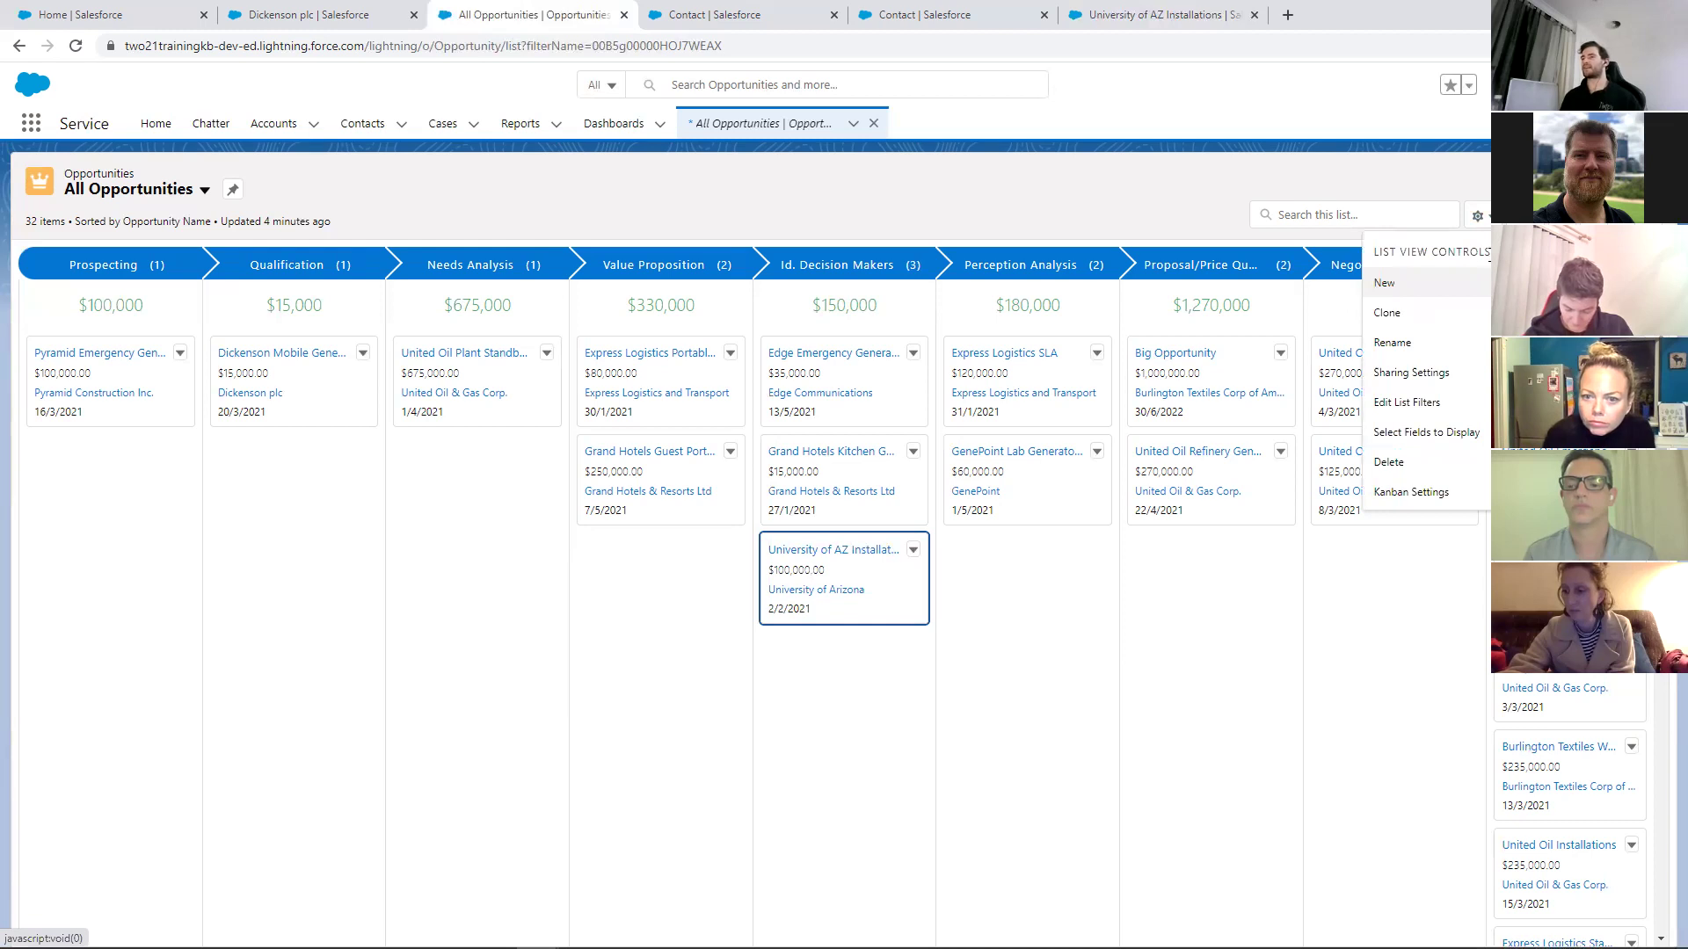
left_click(1411, 322)
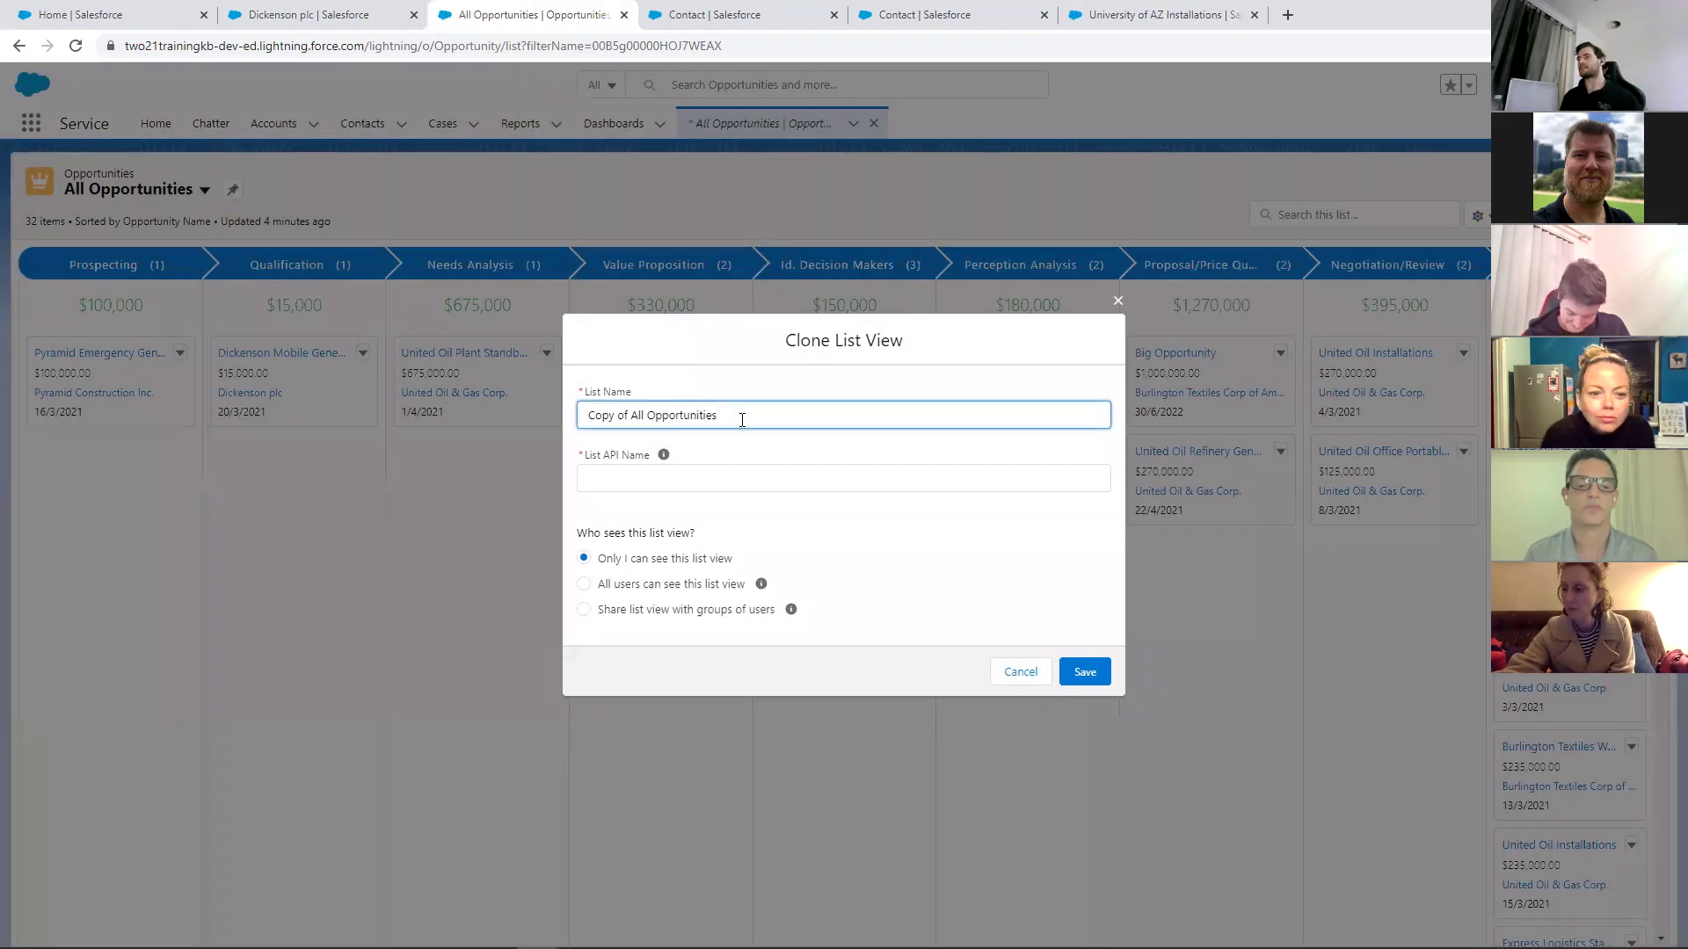
left_click(823, 479)
left_click(1093, 676)
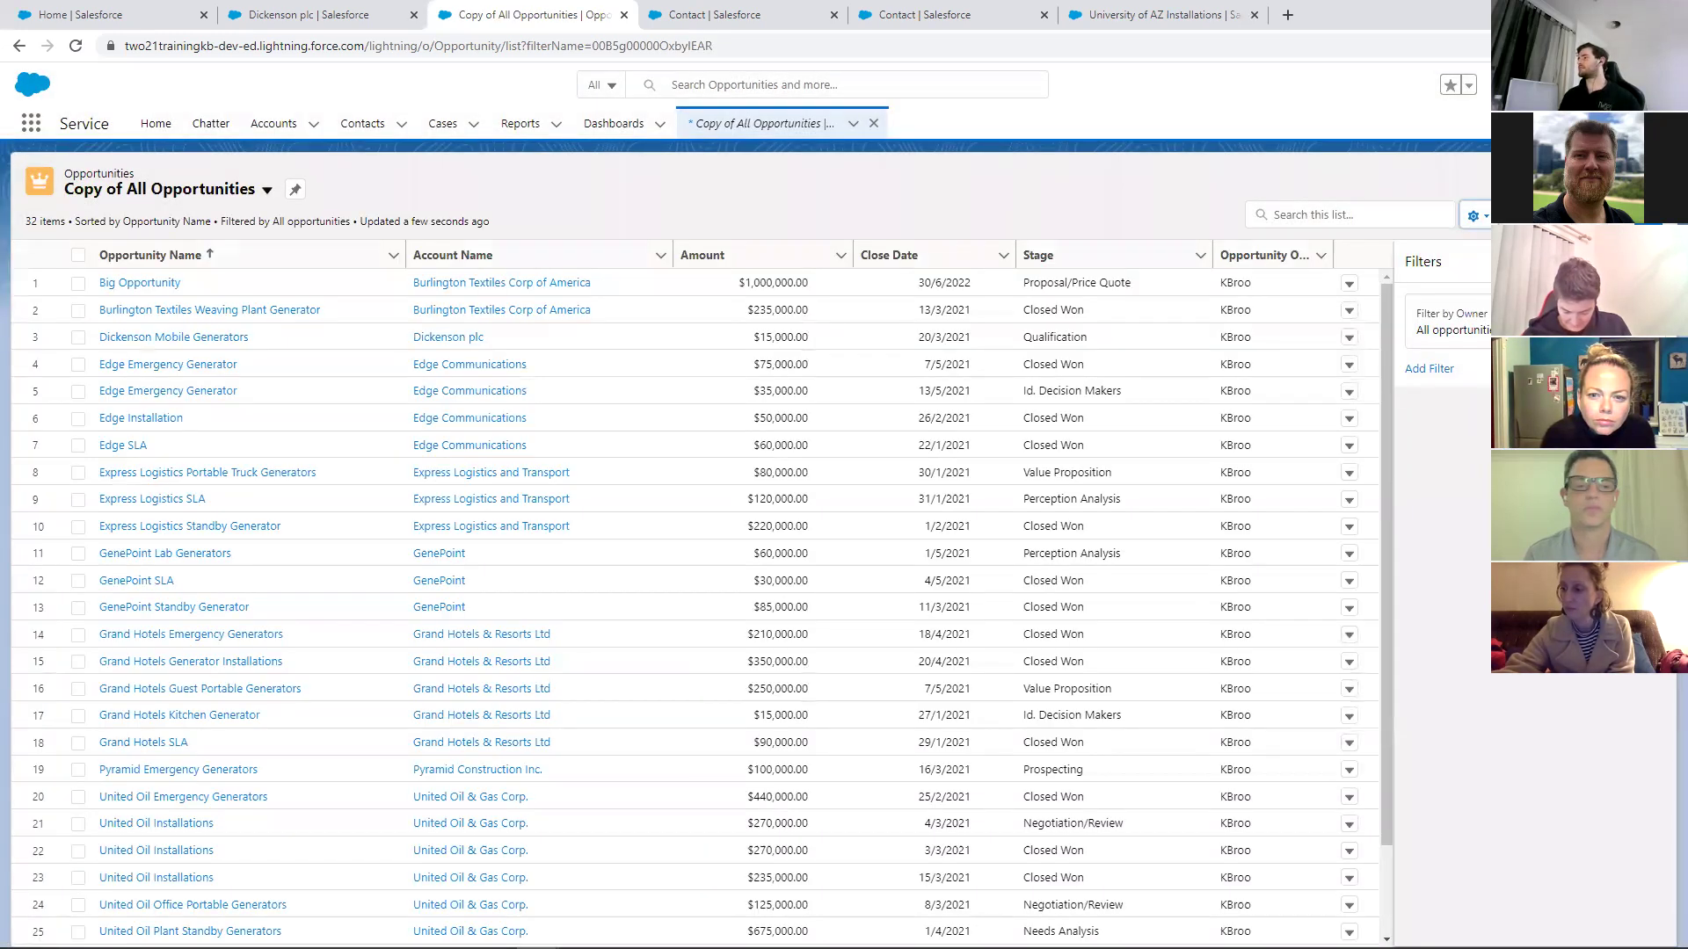
left_click(1658, 262)
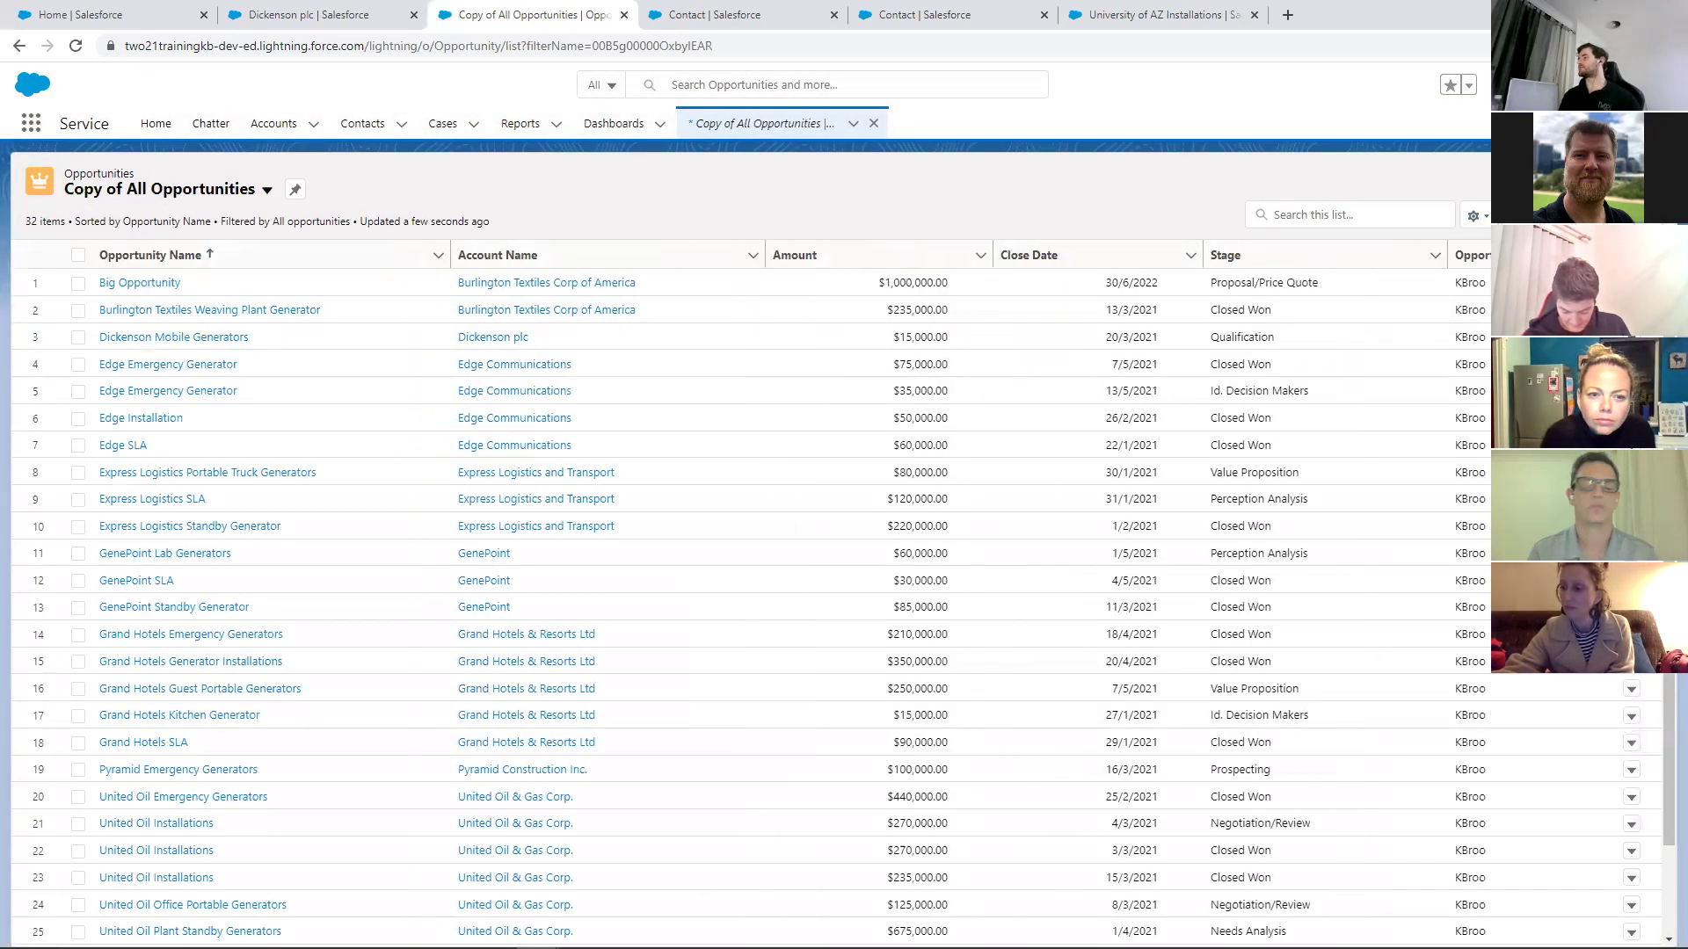
left_click(1535, 304)
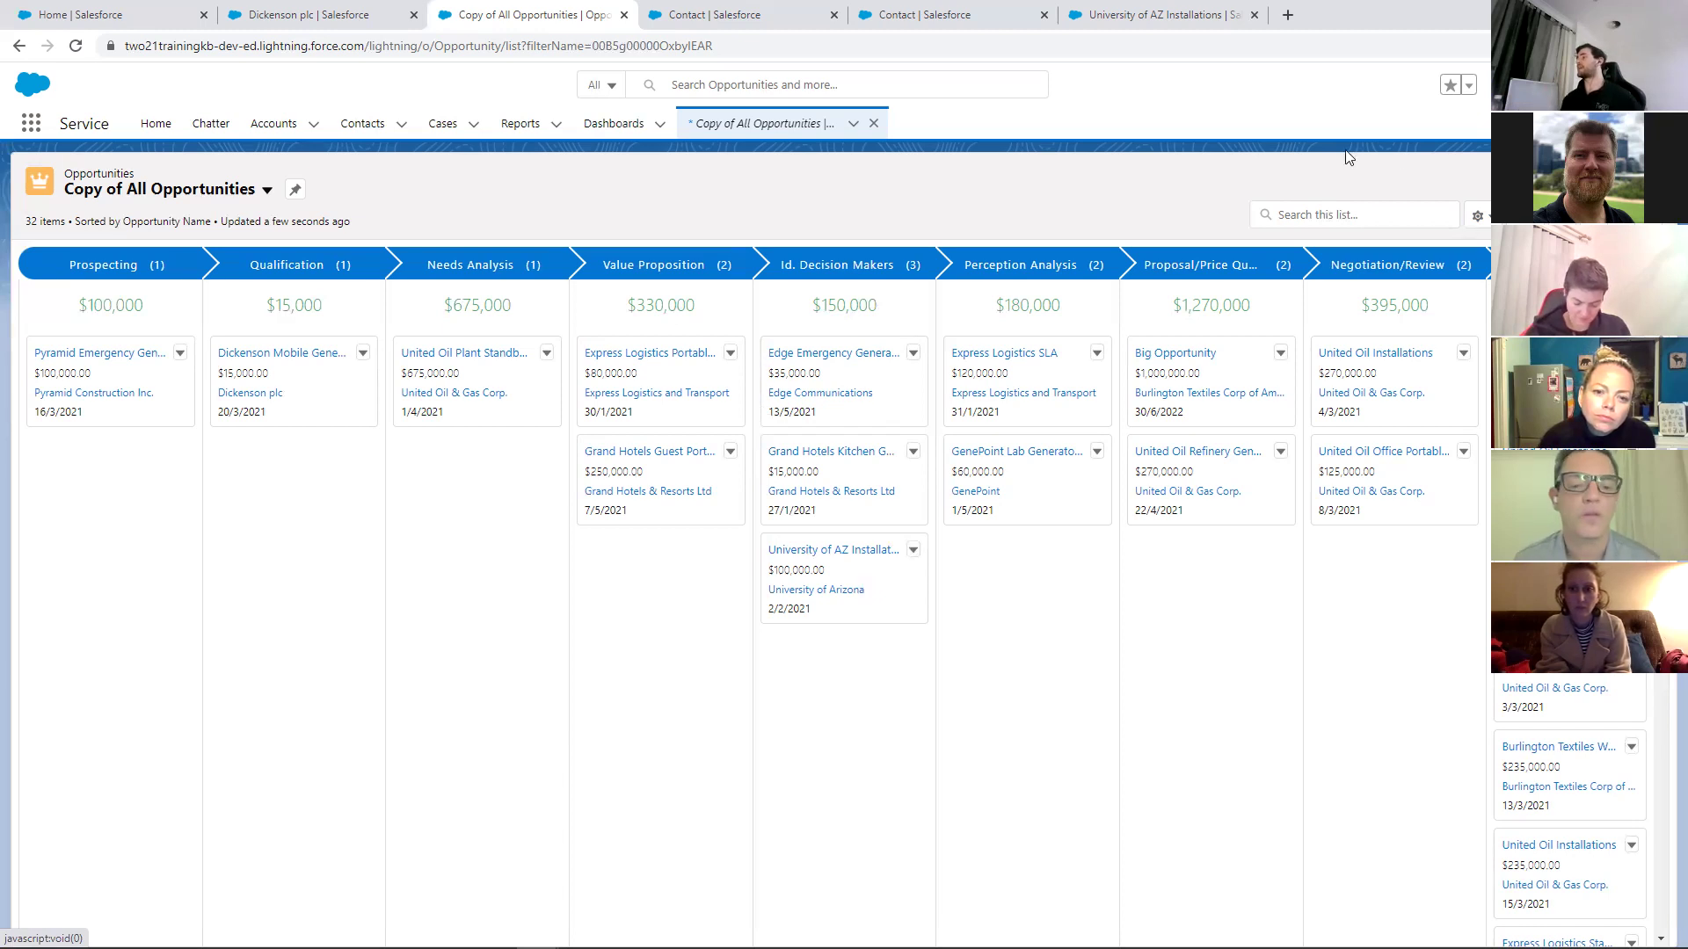
Set the Copy of All Opportunities Kanban board to summarize by Expected Revenue while grouping by Stage
left_click(1478, 220)
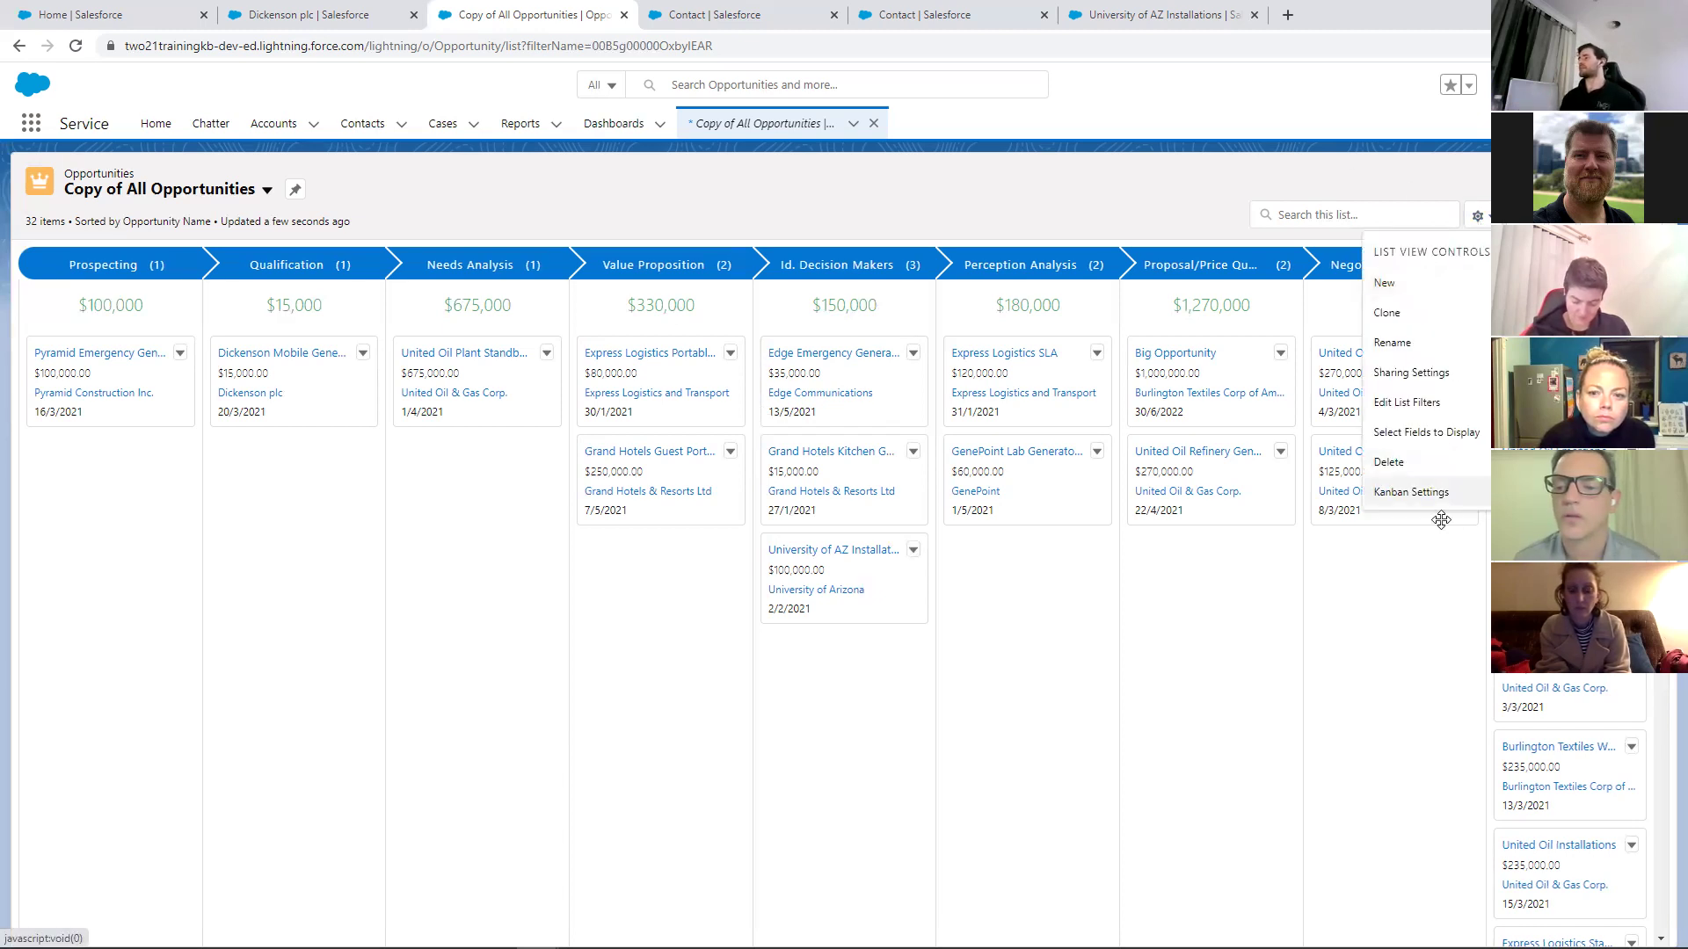
left_click(1380, 492)
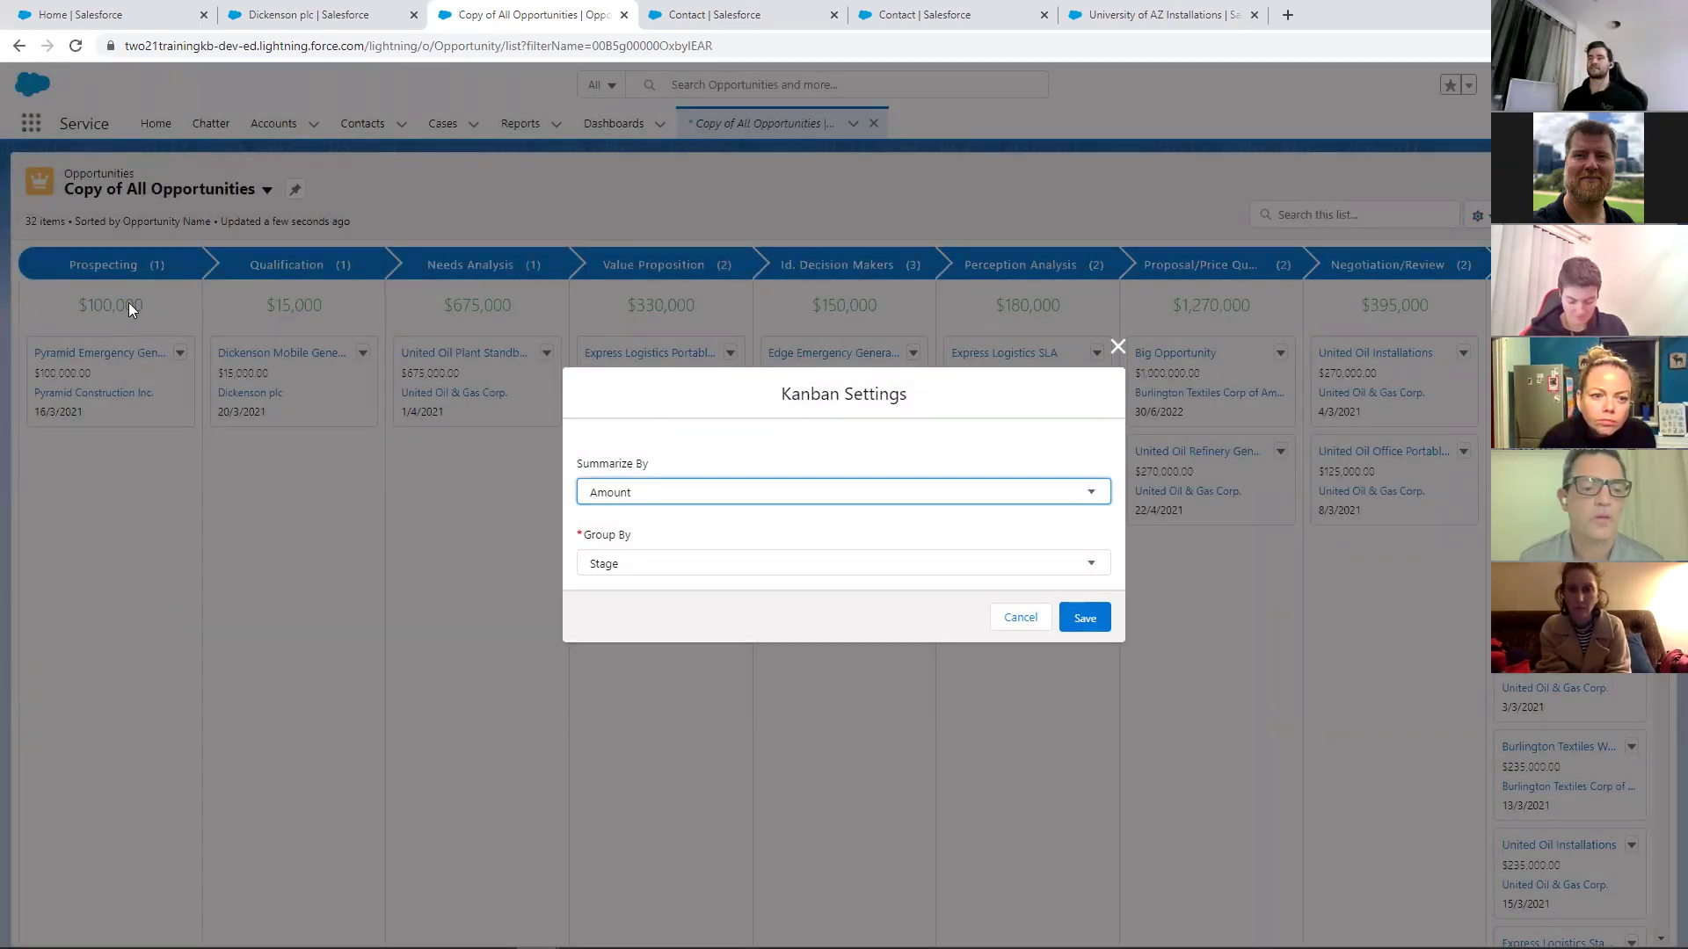
left_click(654, 489)
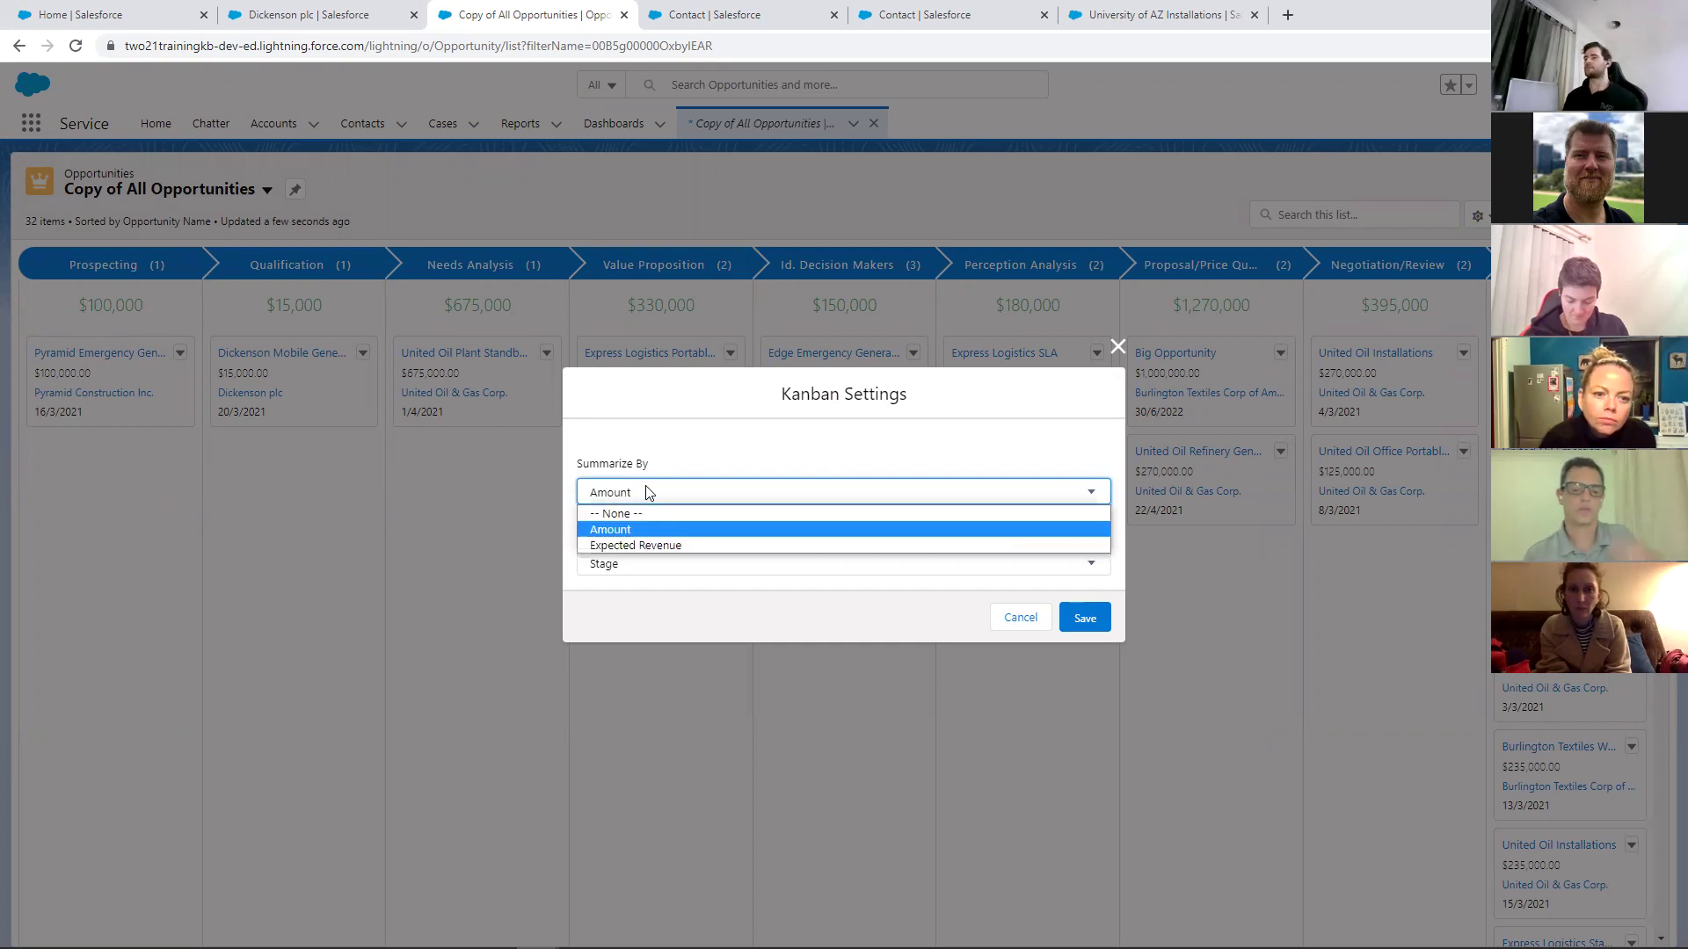
left_click(655, 545)
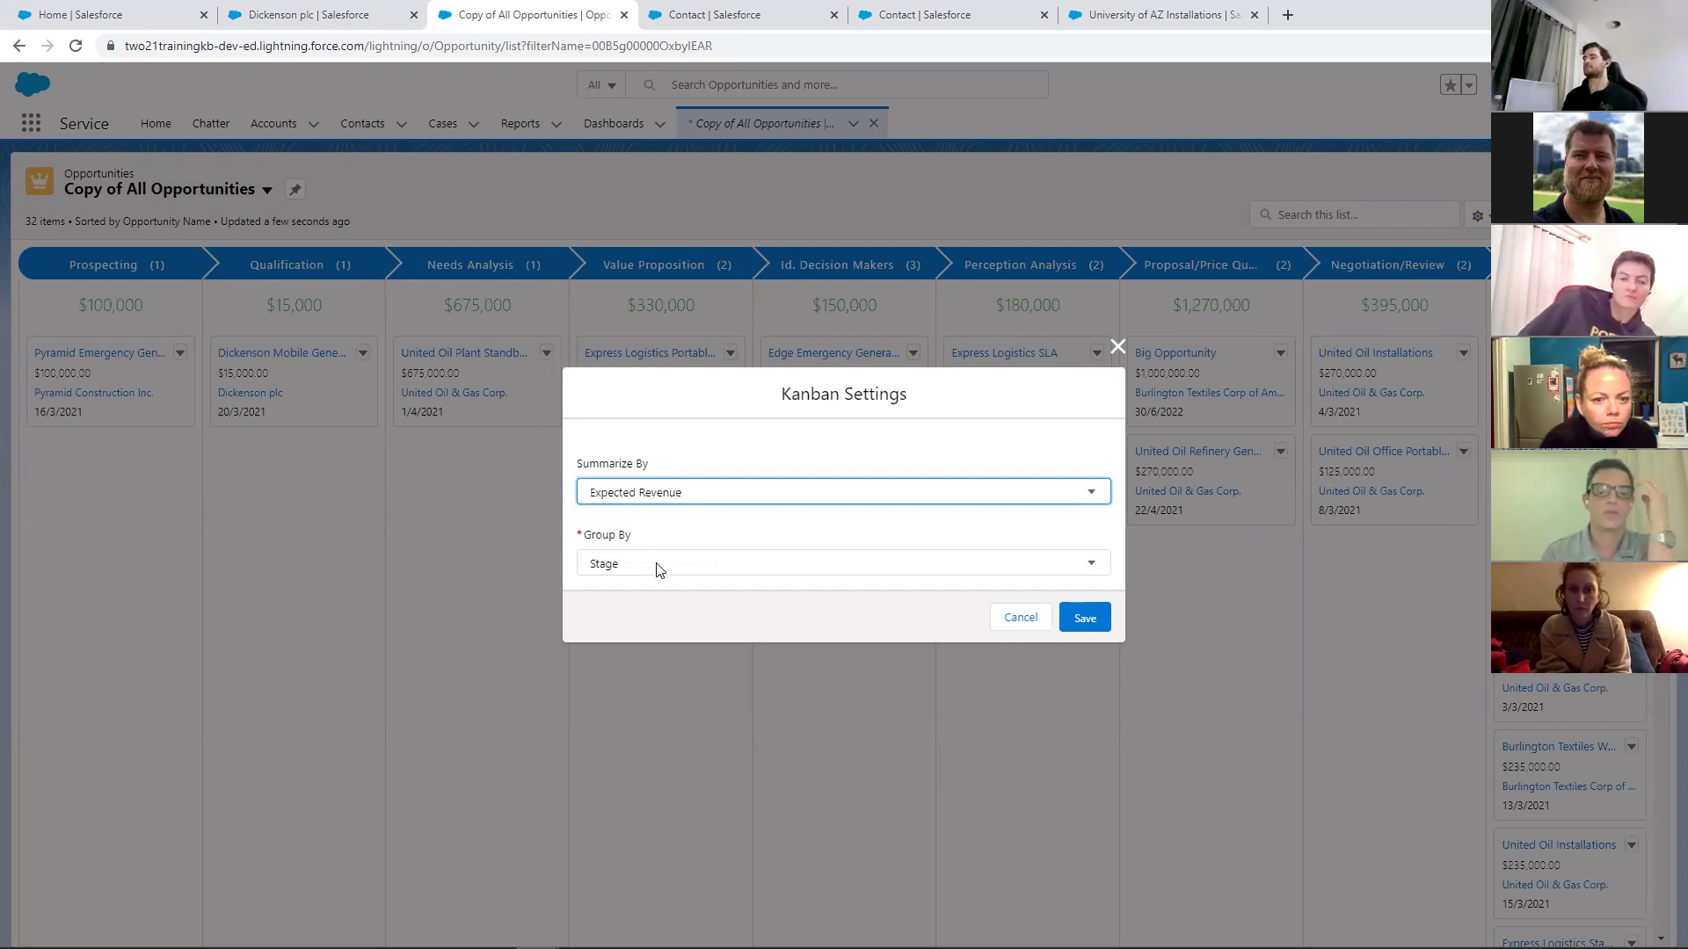
left_click(659, 564)
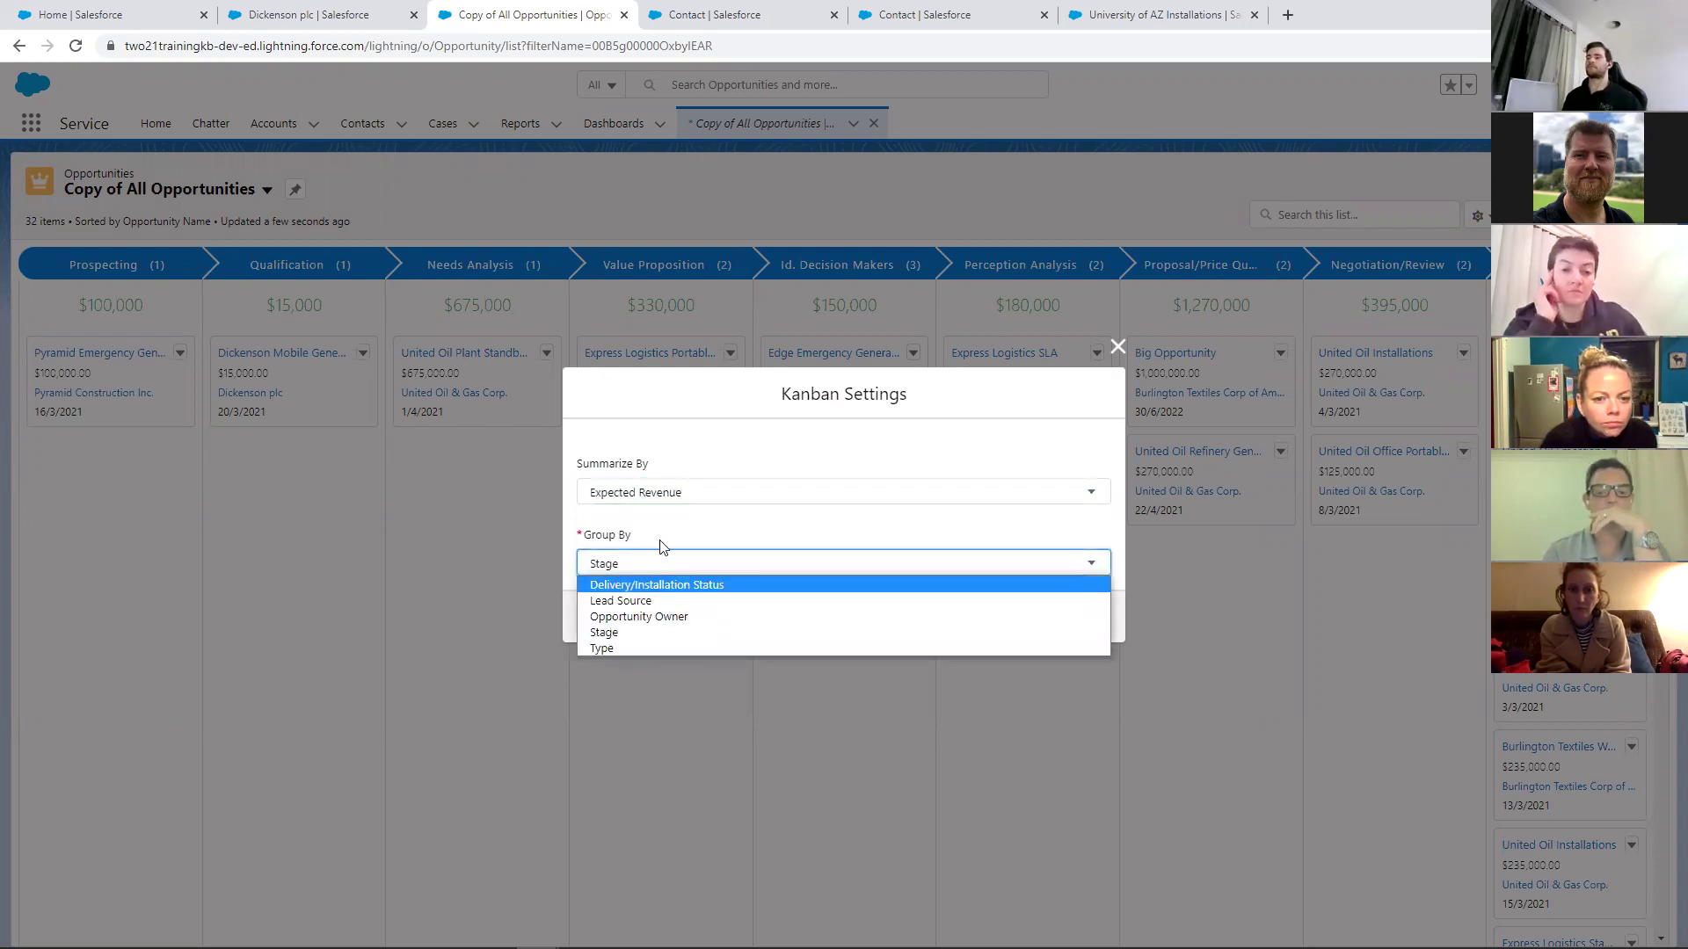
left_click(681, 523)
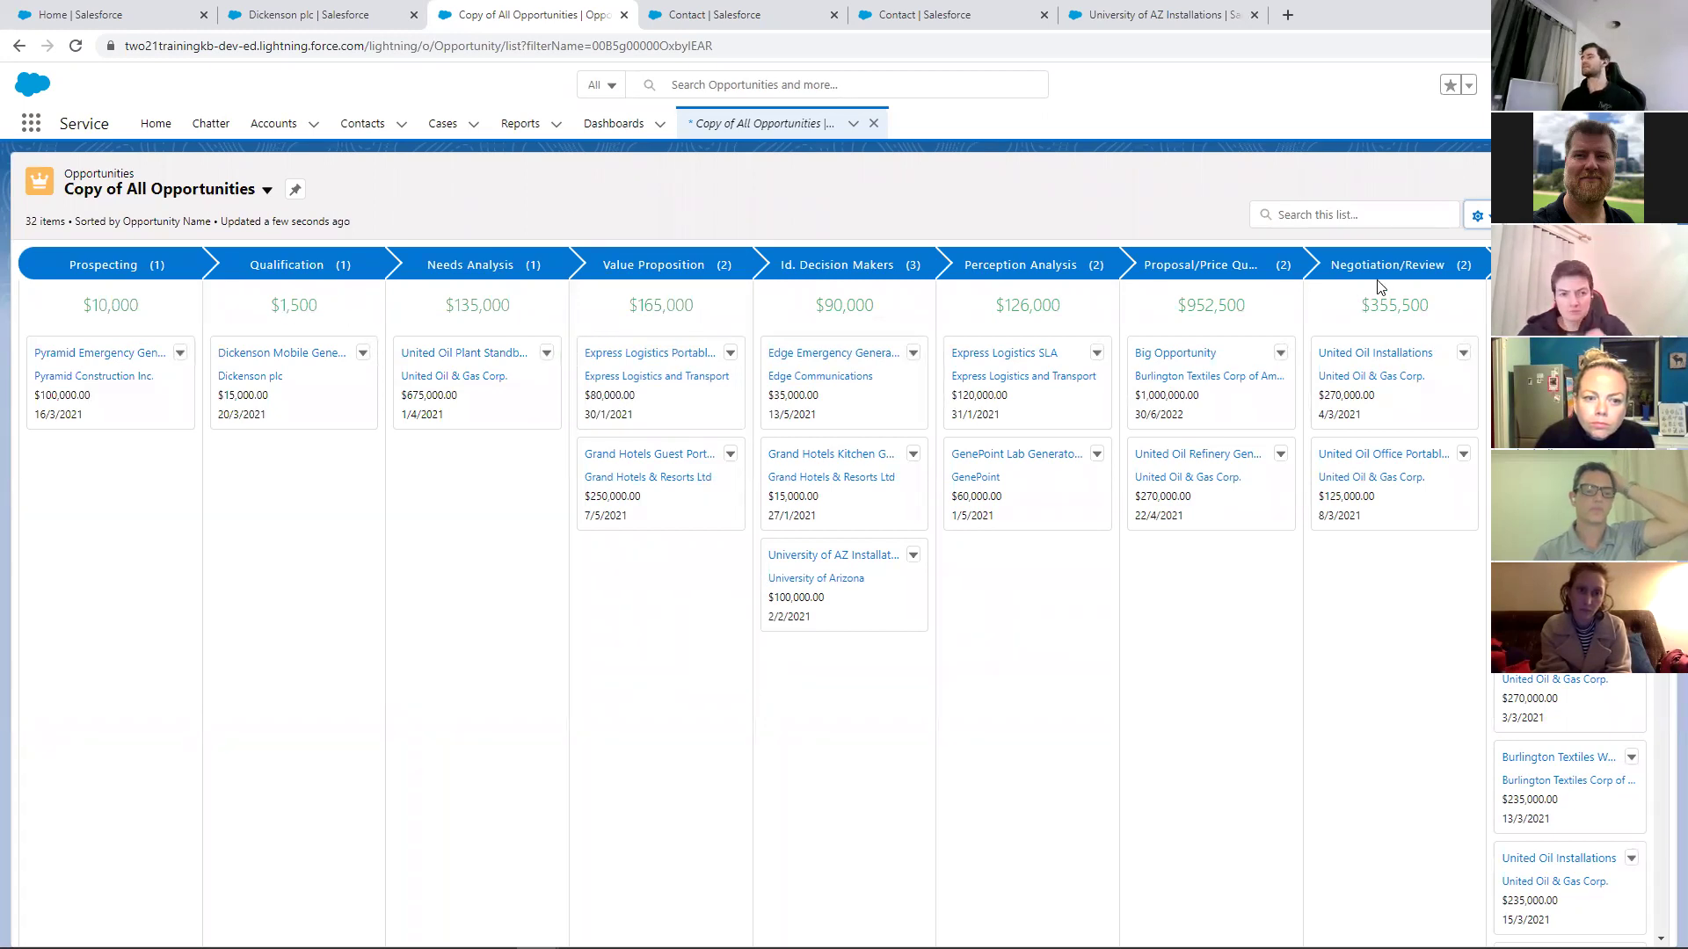
Group the Copy of All Opportunities Kanban board by Lead Source and save the Kanban settings
left_click(1480, 215)
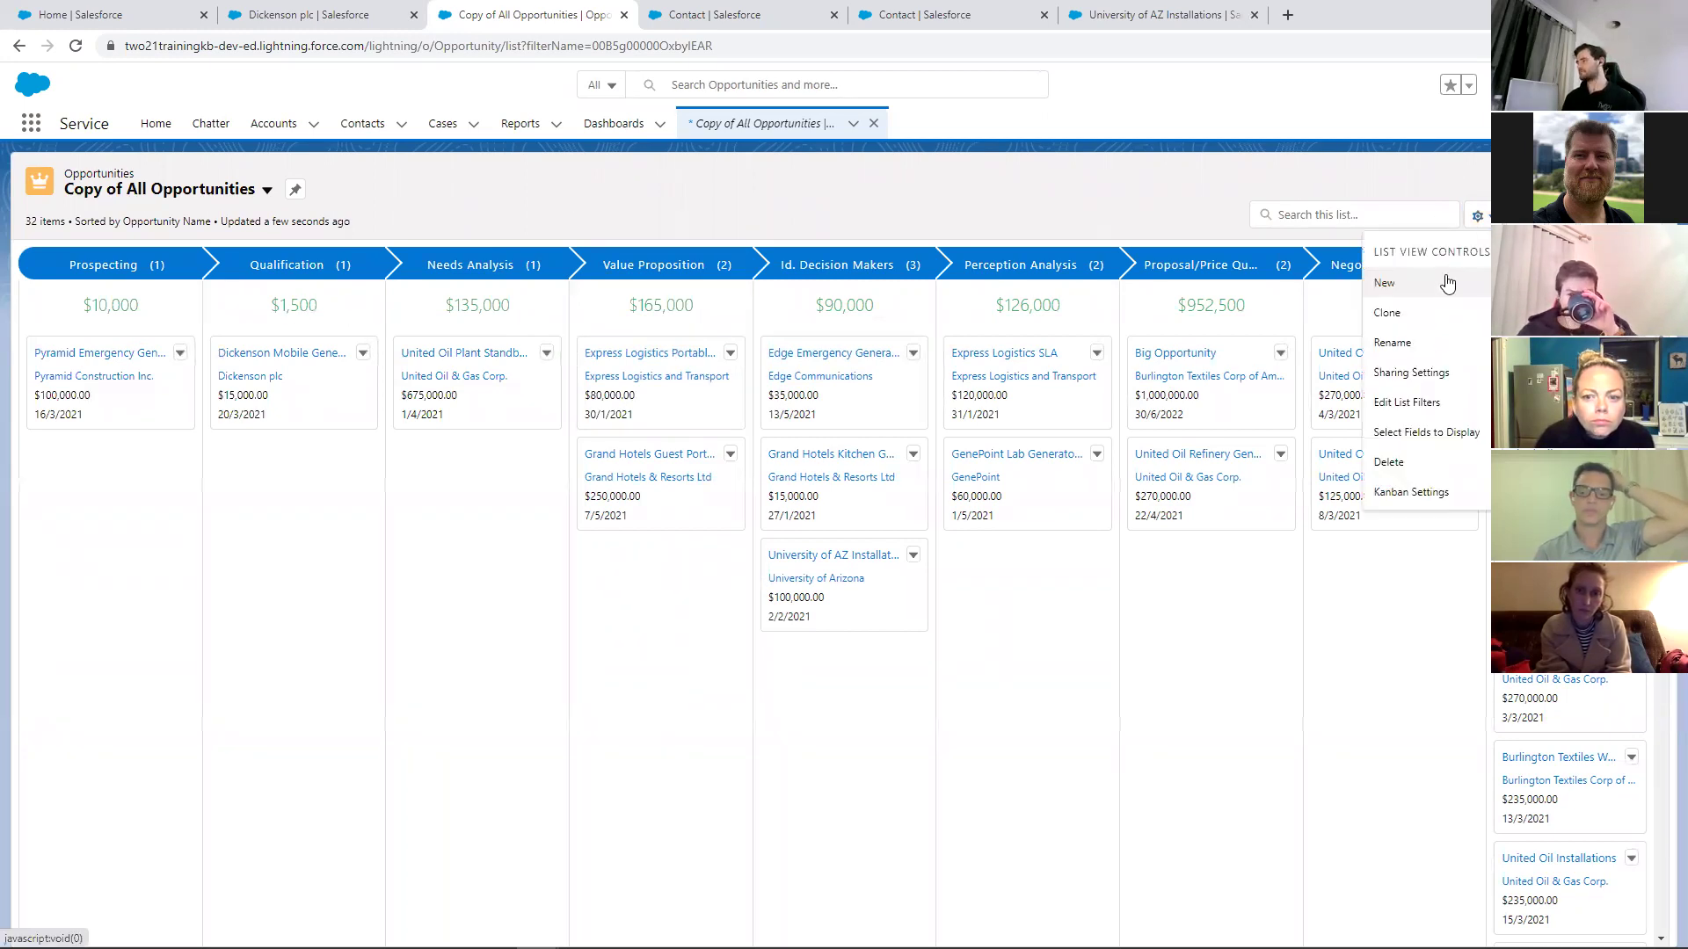
left_click(1398, 490)
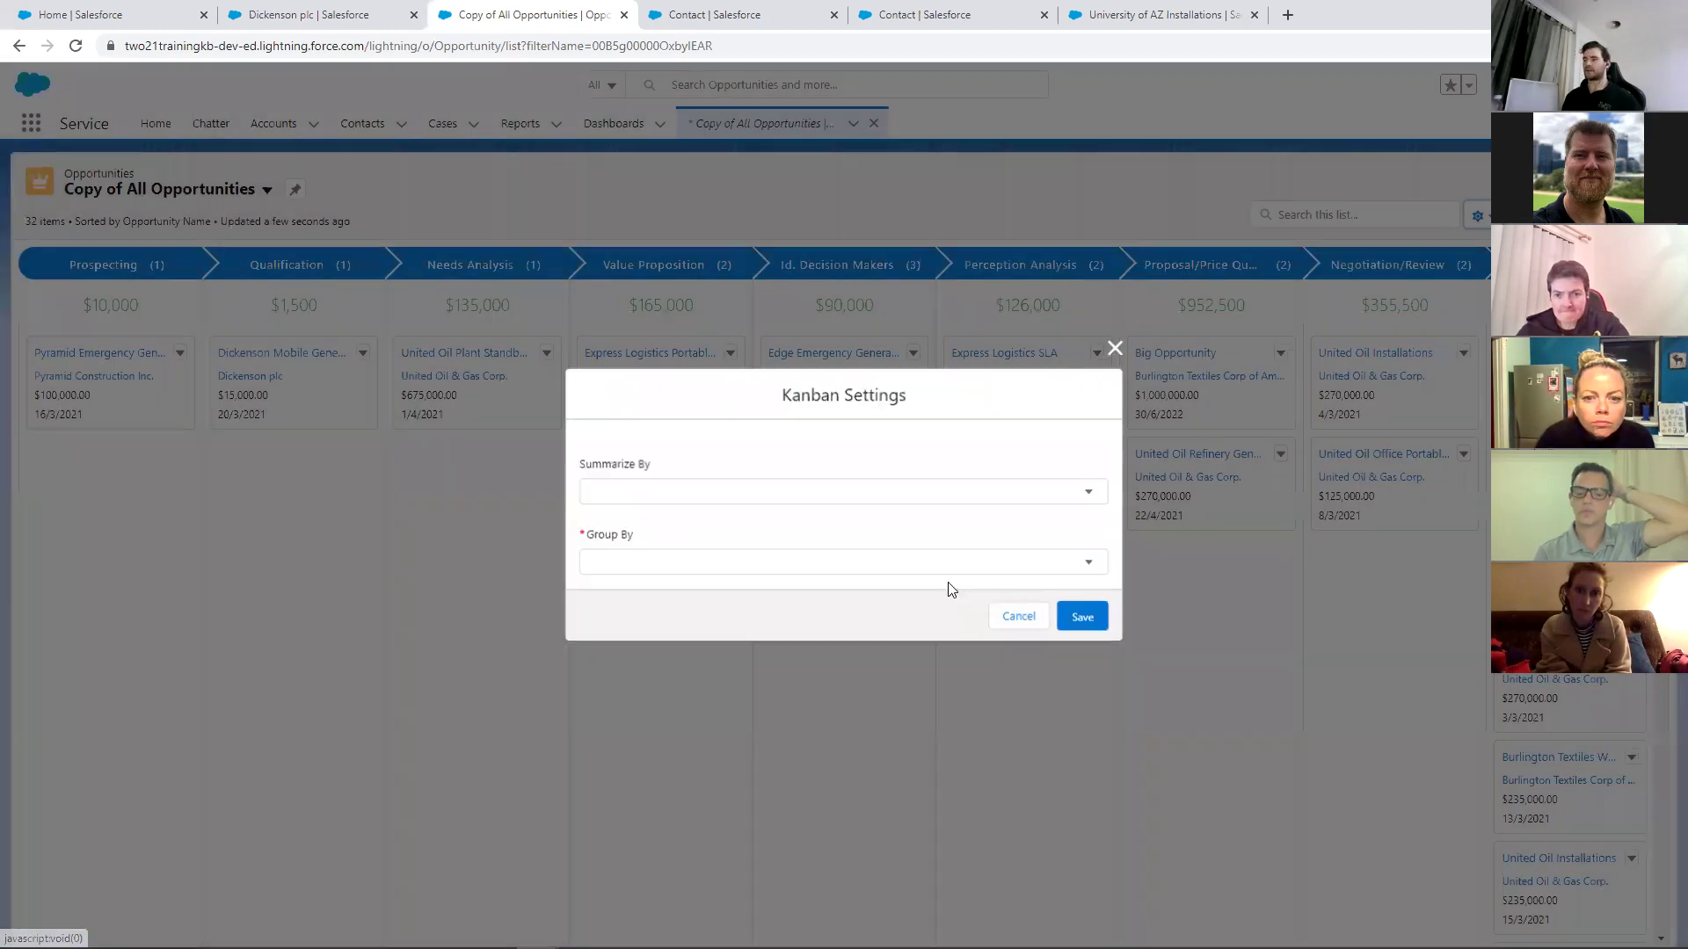
left_click(893, 570)
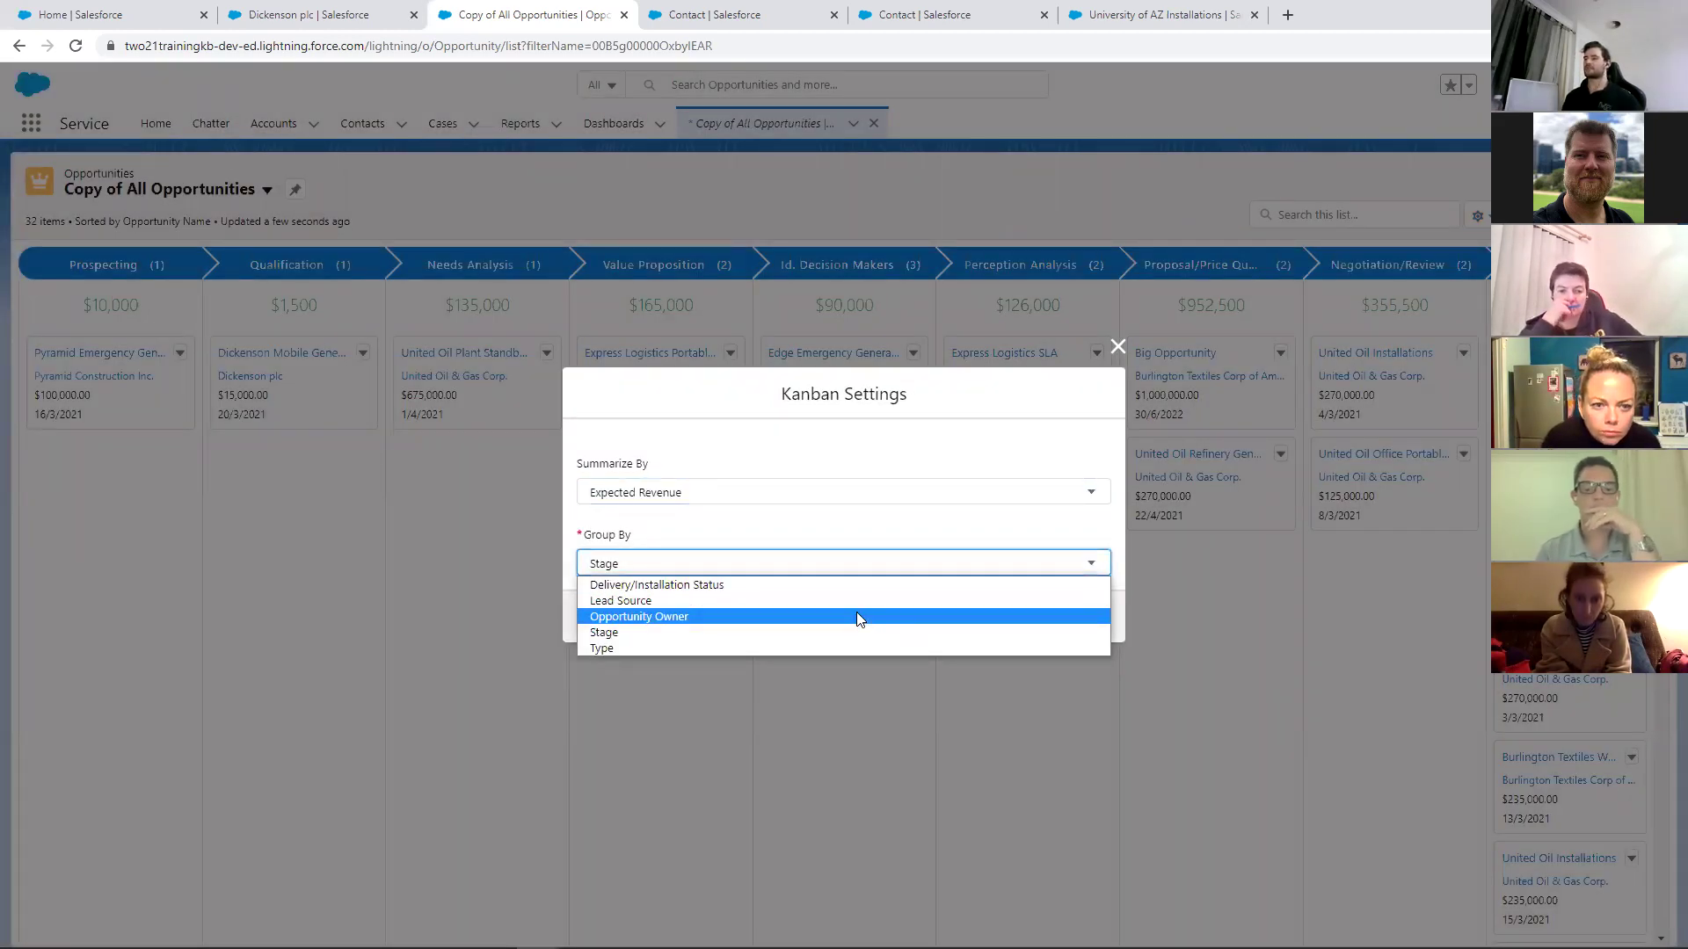
left_click(855, 602)
left_click(1083, 618)
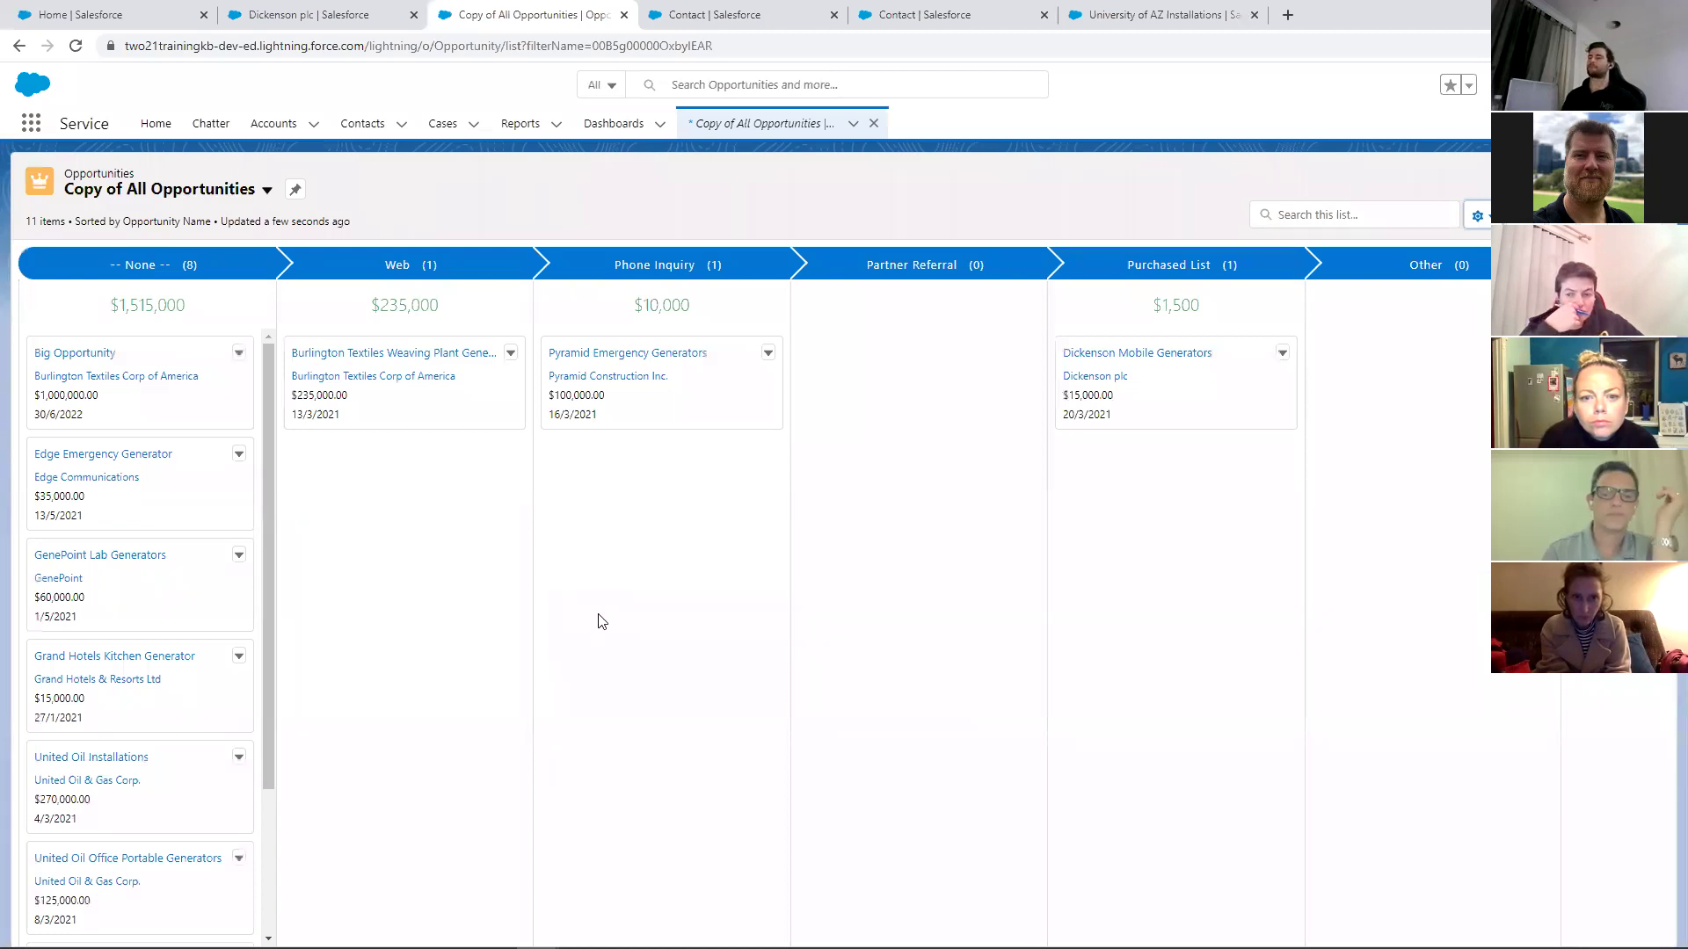
Move Big Opportunity to Web, Edge Emergency Generator to Phone Inquiry, United Oil Installations to Partner Referral, and United Oil Plant Standby Generators to Other
left_click_drag(270, 424, 282, 381)
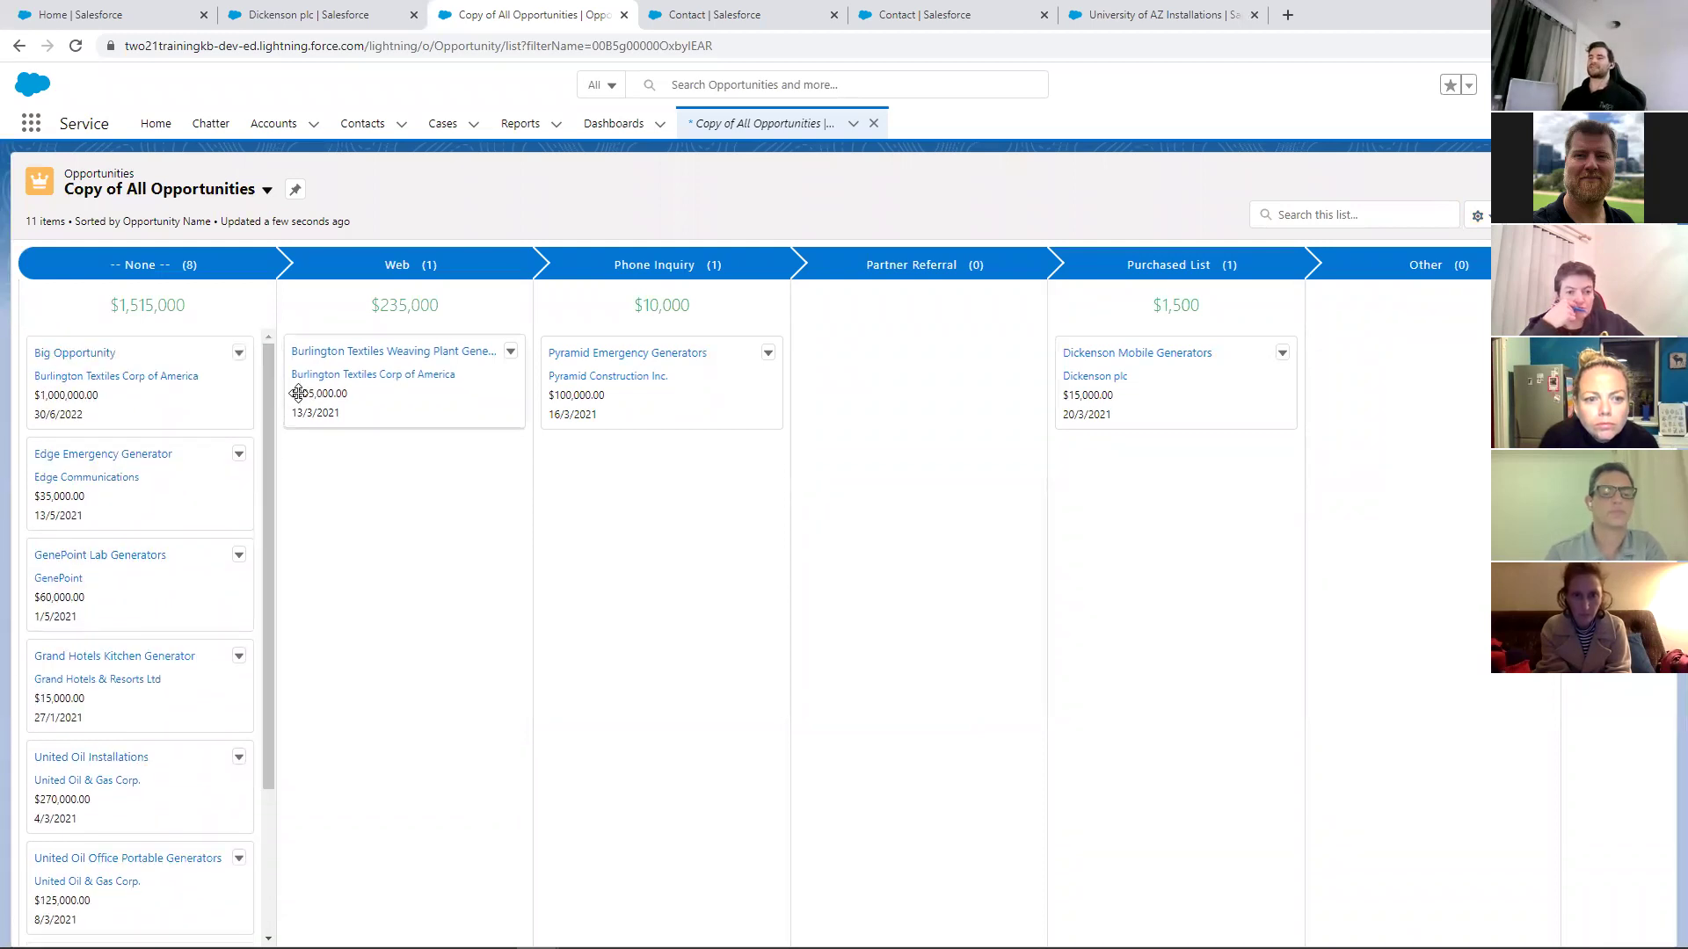
left_click_drag(143, 478, 318, 466)
left_click_drag(110, 354, 573, 463)
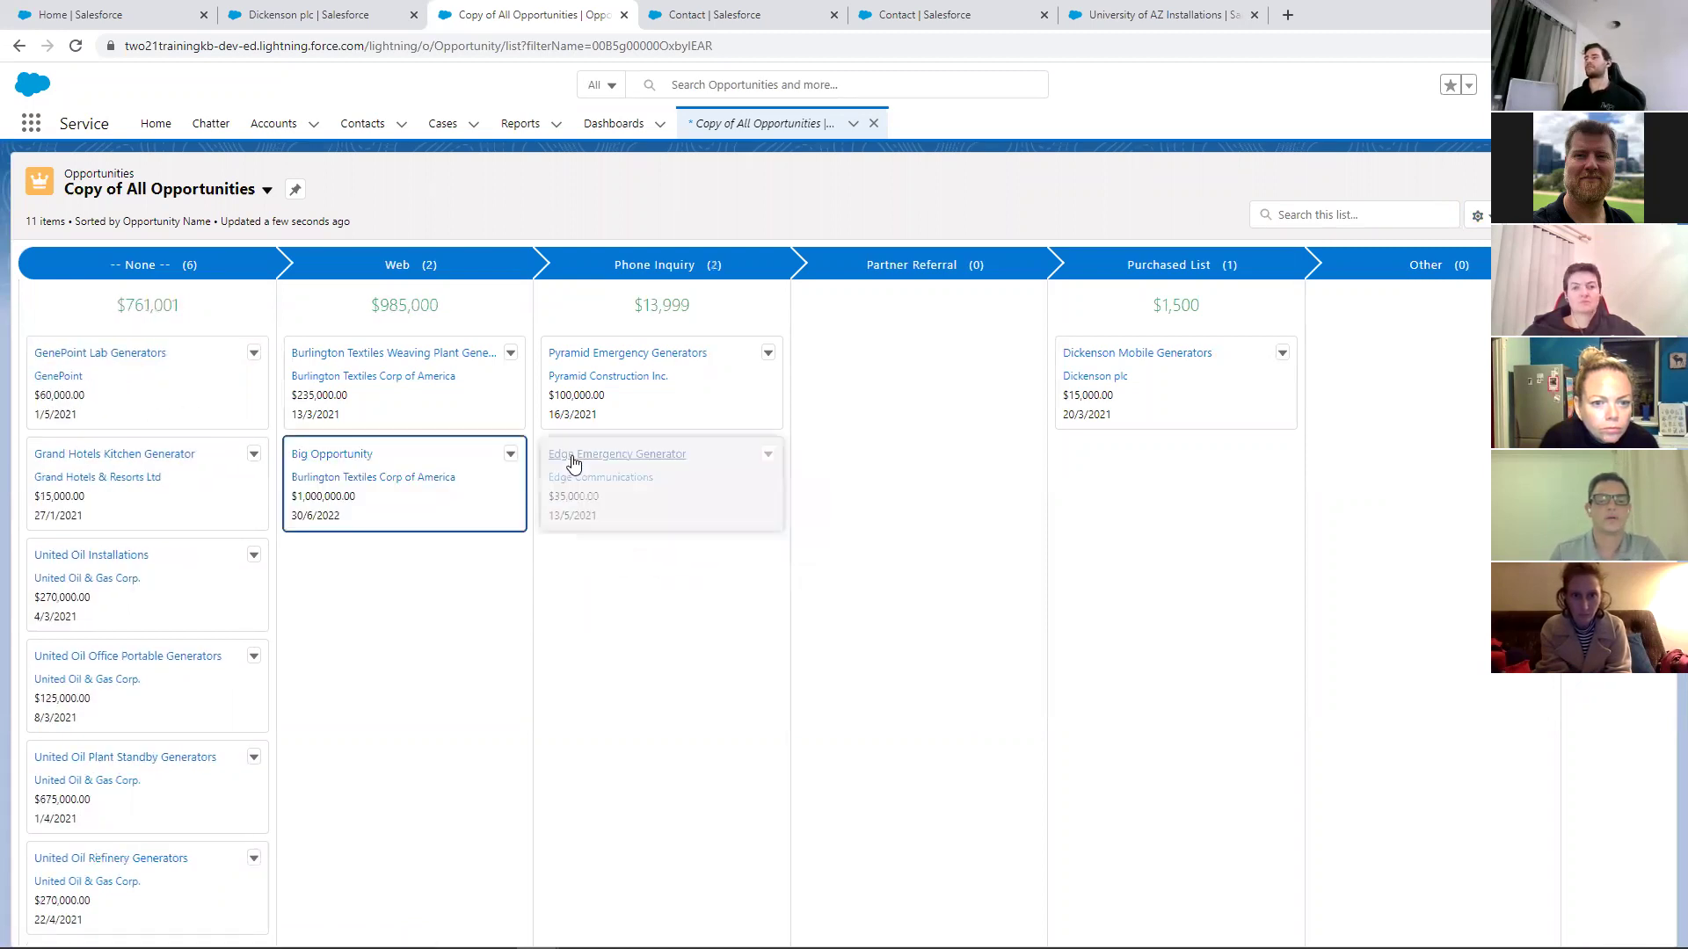
left_click_drag(58, 557, 851, 378)
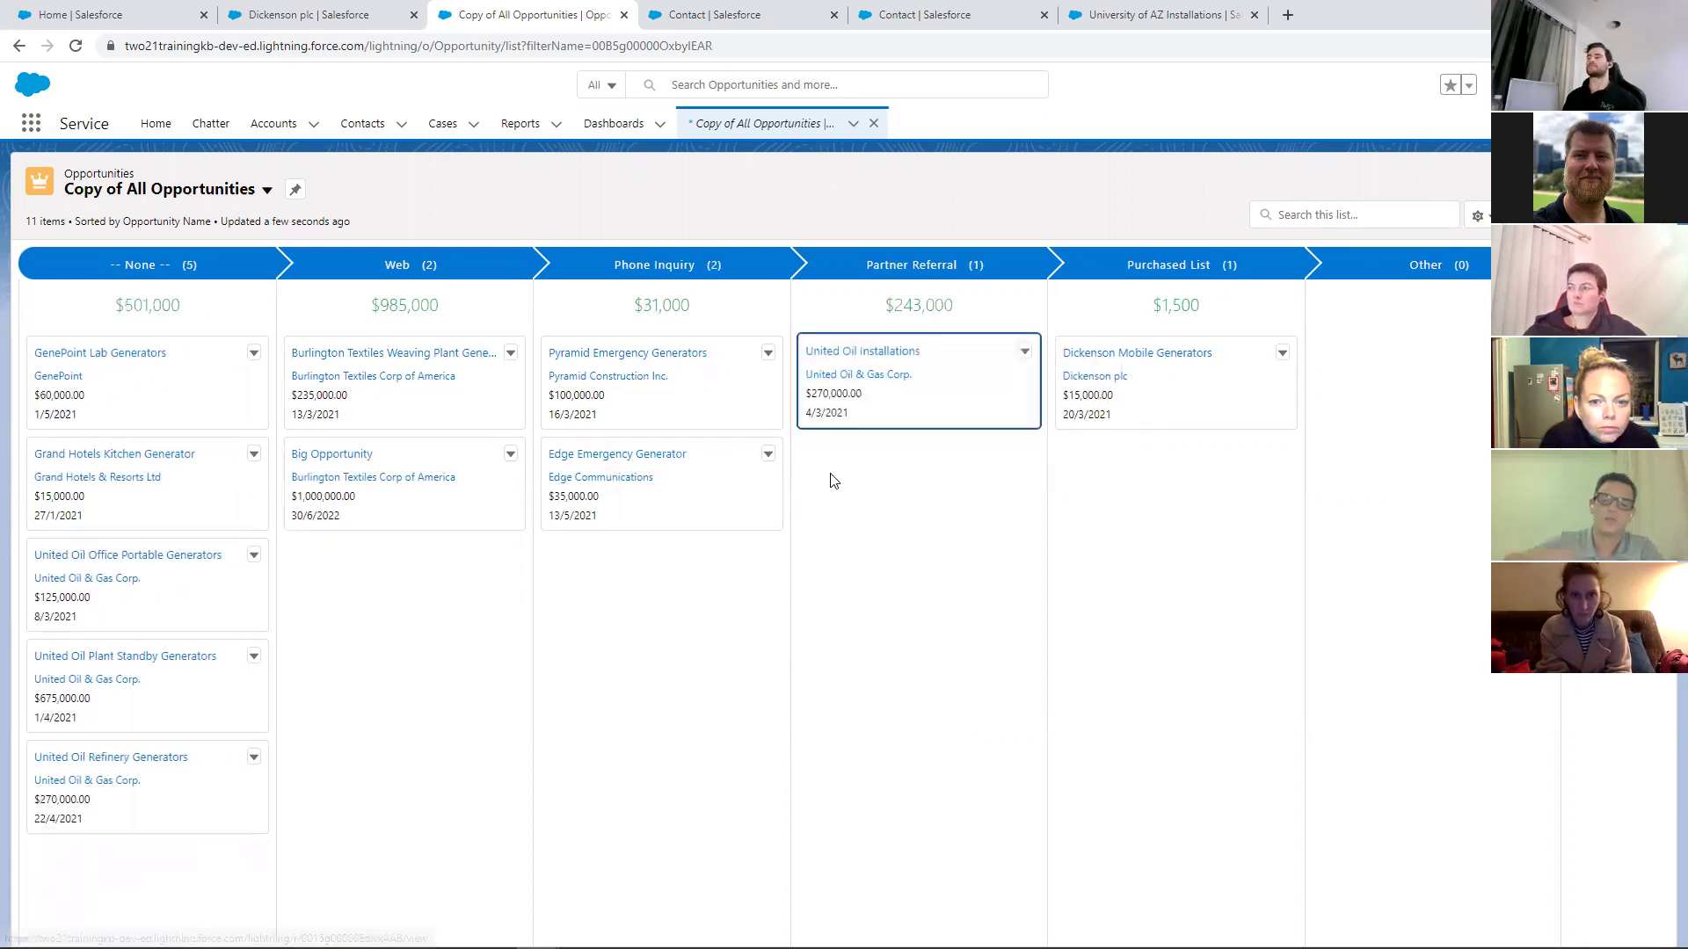
left_click_drag(125, 656, 1345, 369)
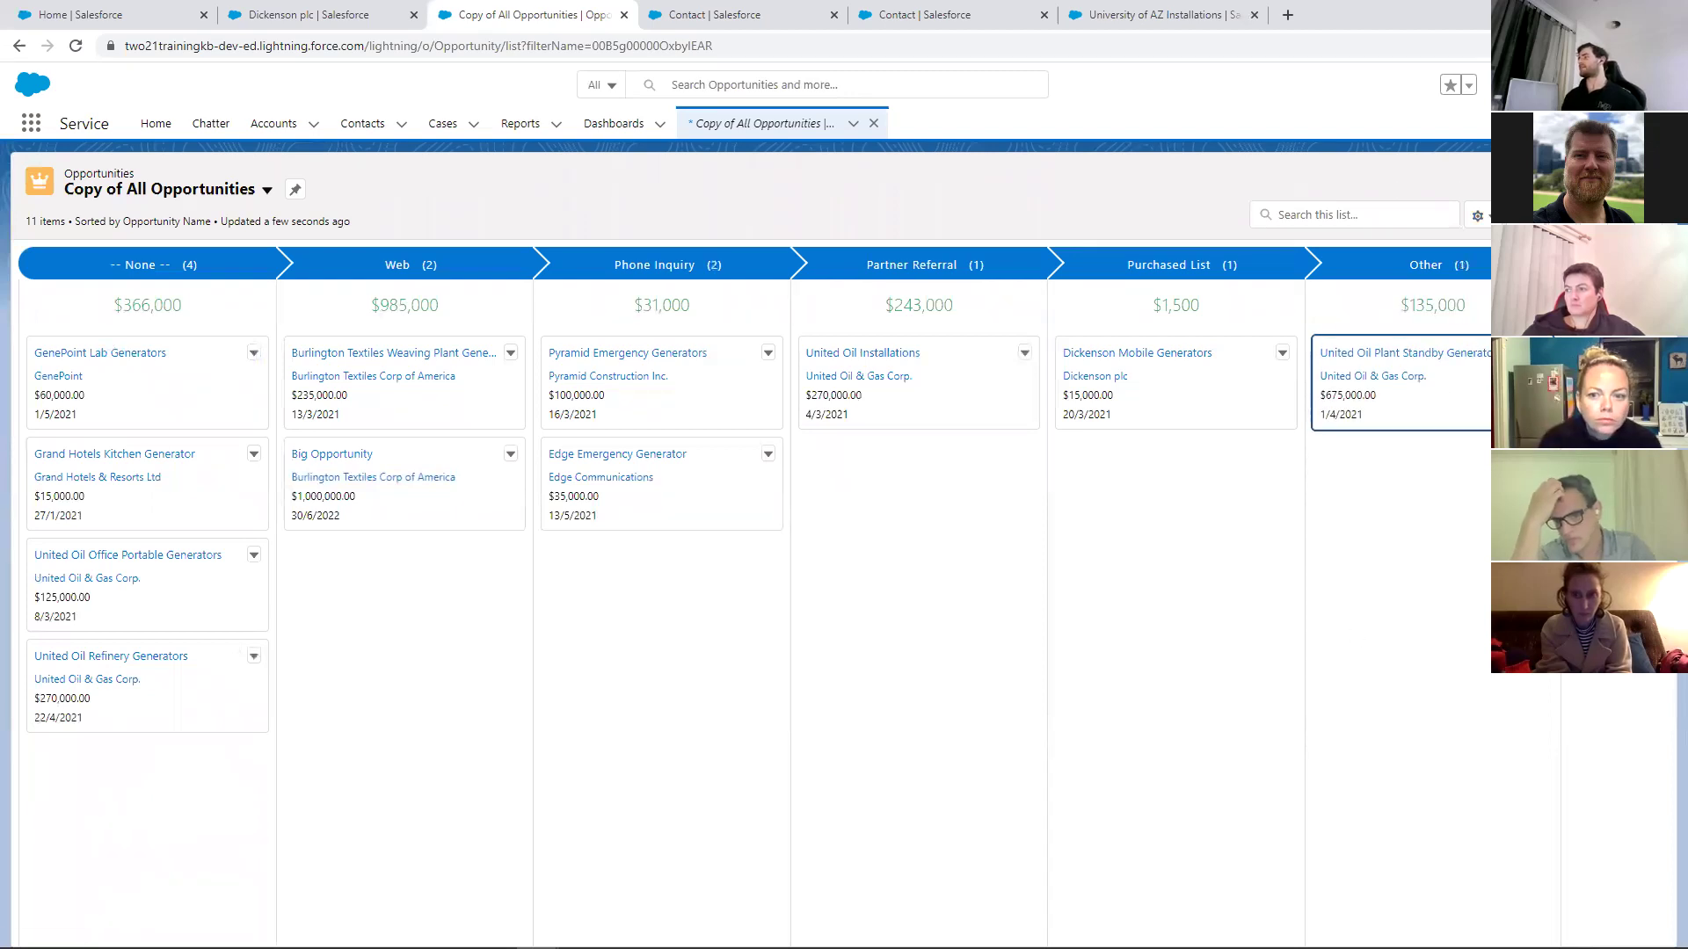
left_click(1479, 215)
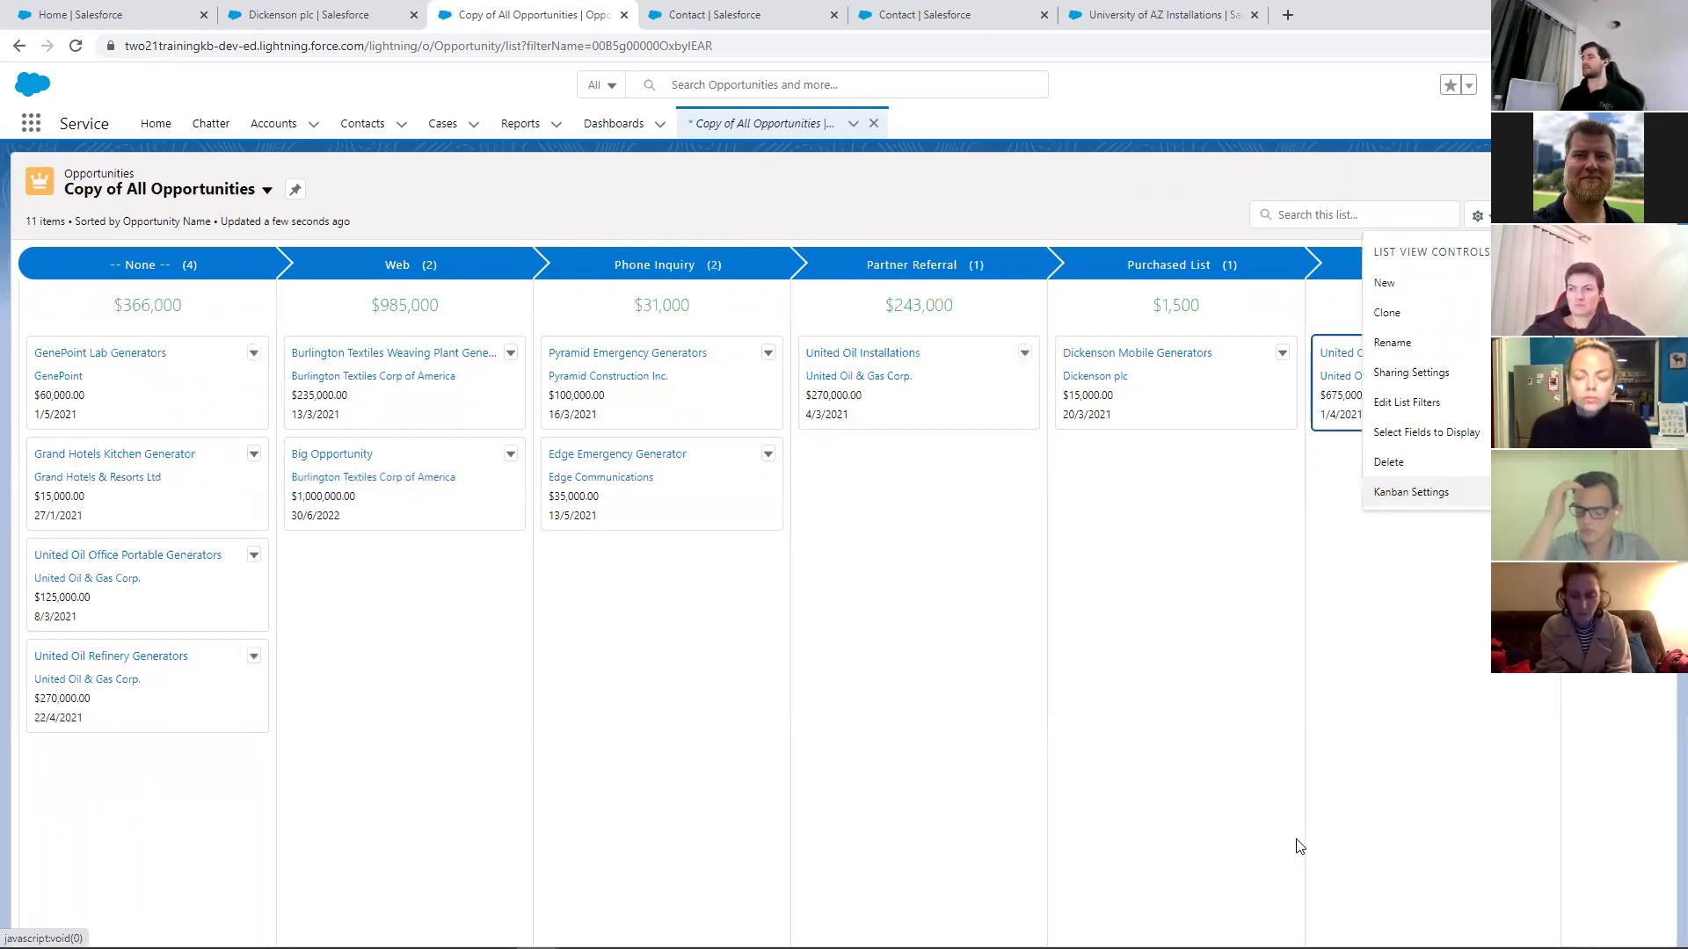
left_click(1218, 698)
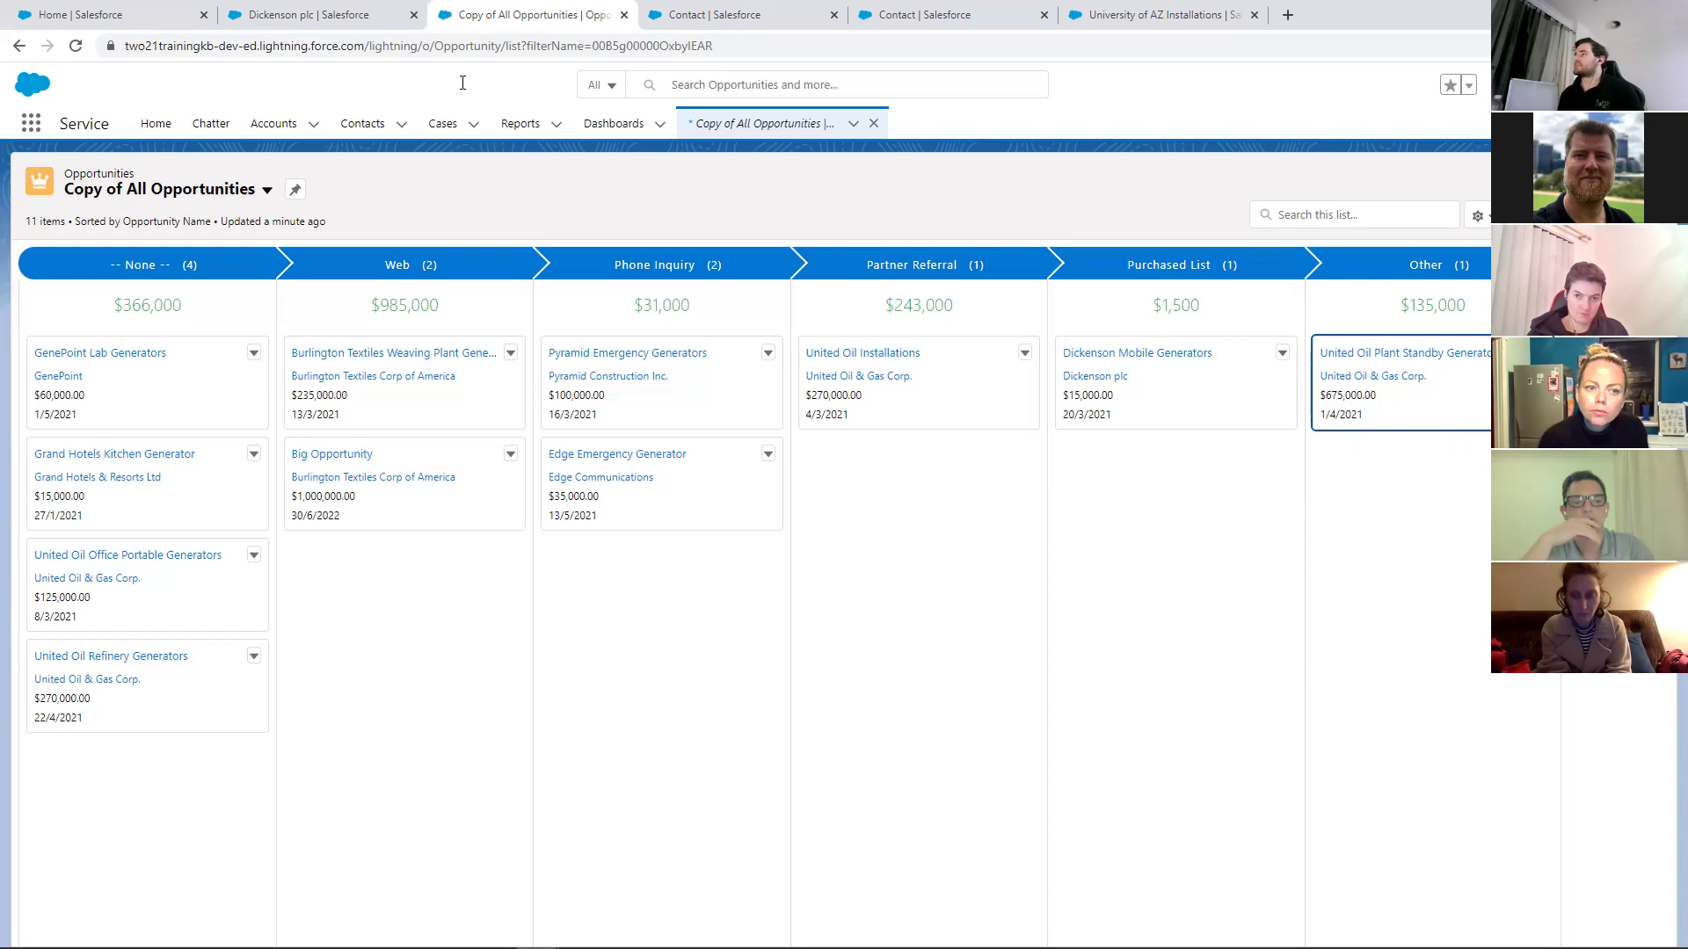
Search the web for two21 in a new browser tab and close the tab to return to the Kanban board
left_click(1295, 16)
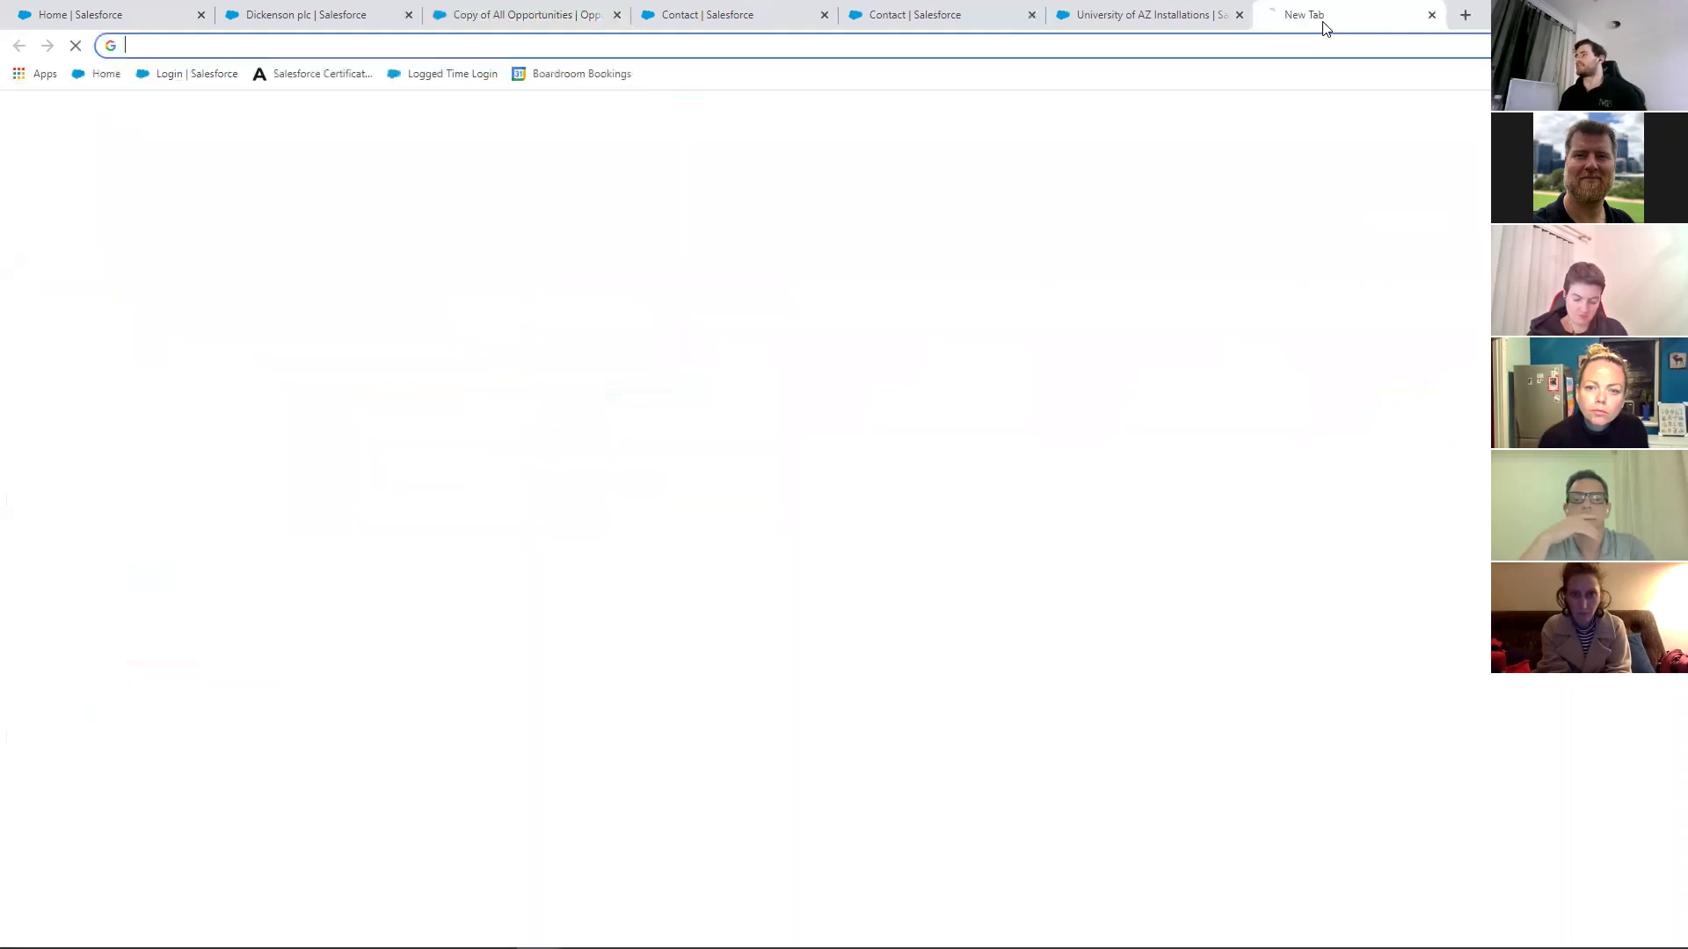
type("two12")
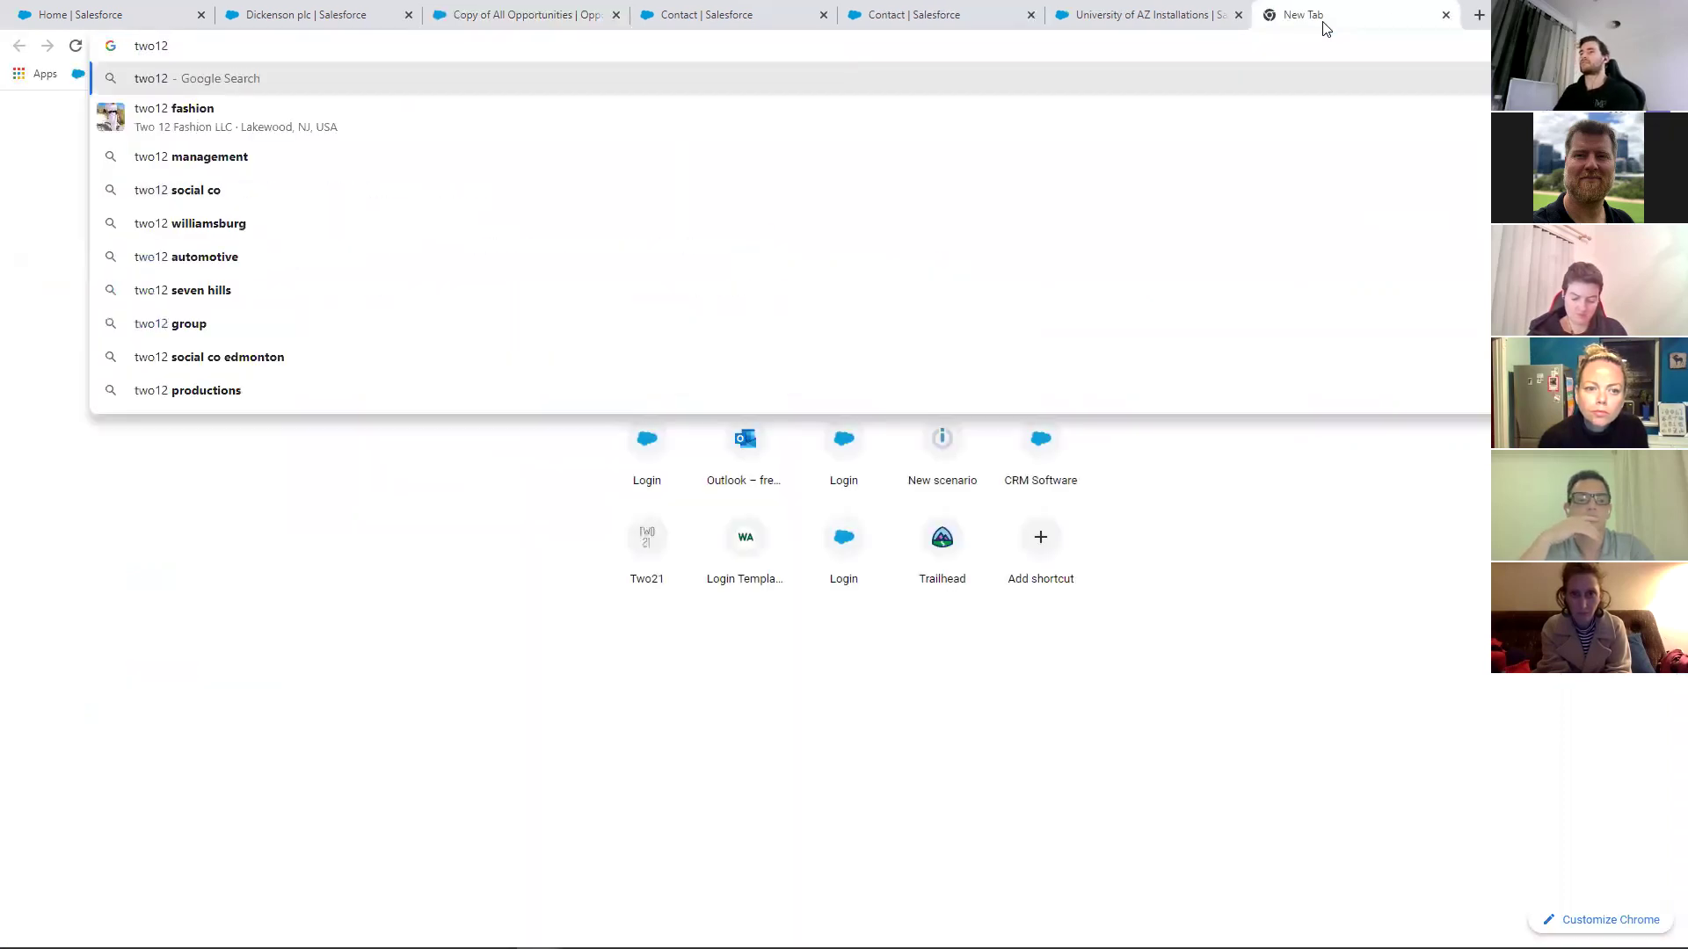
key("Return")
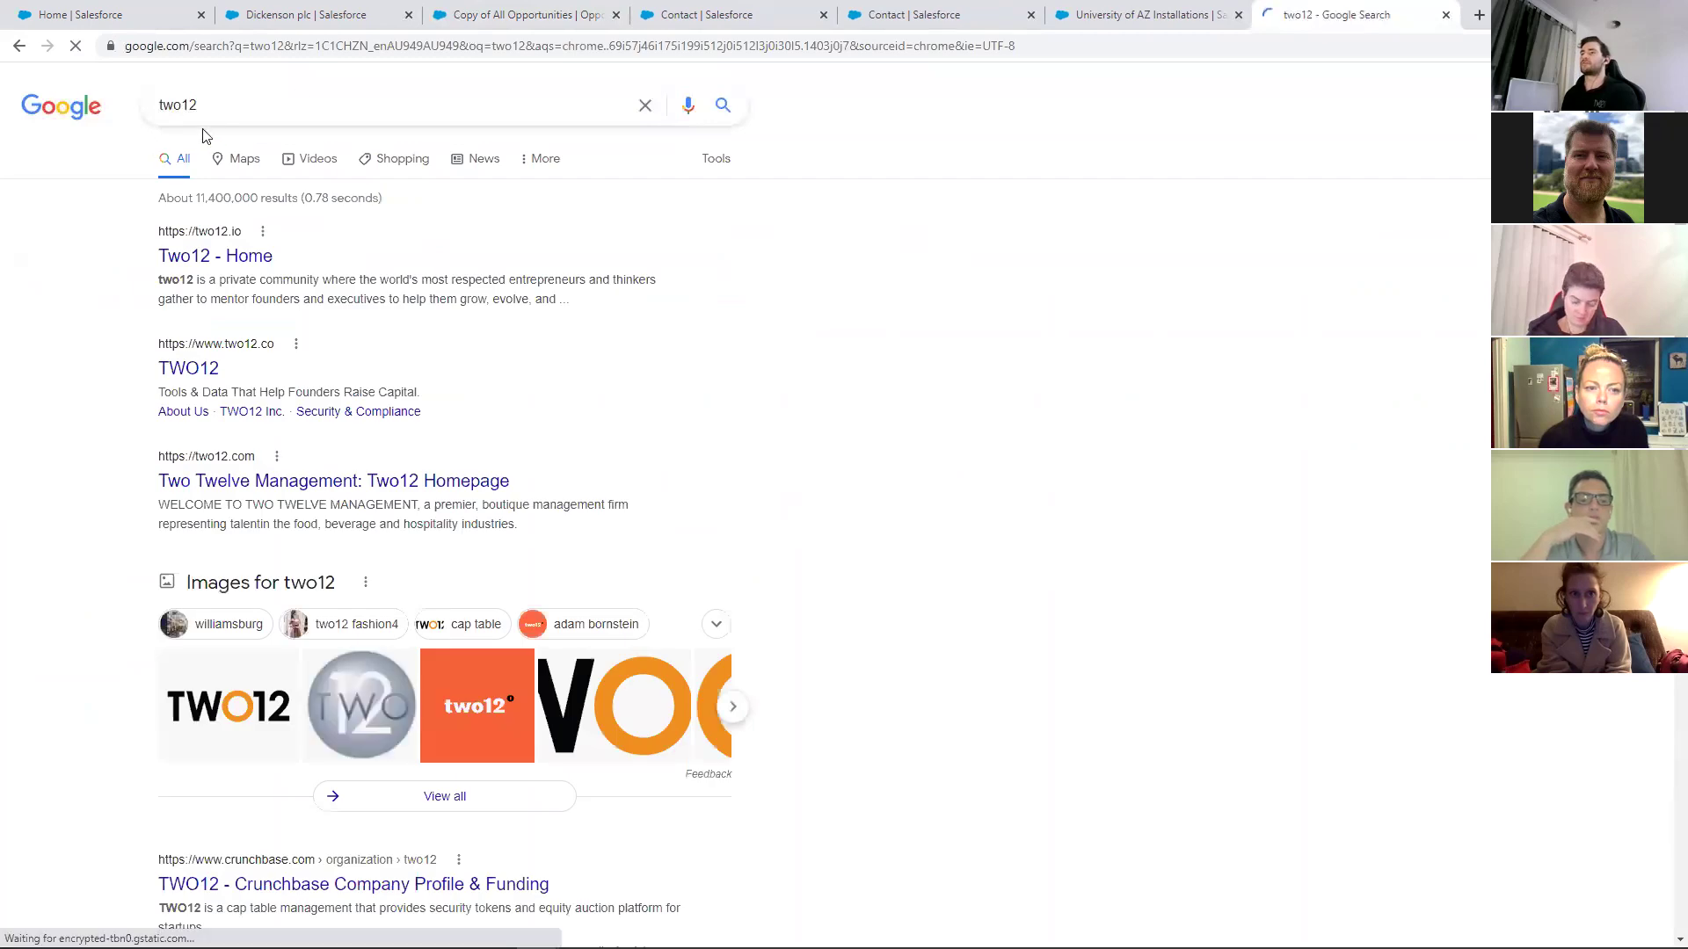
left_click(204, 123)
key("BackSpace")
key("BackSpace")
type("21")
key("Return")
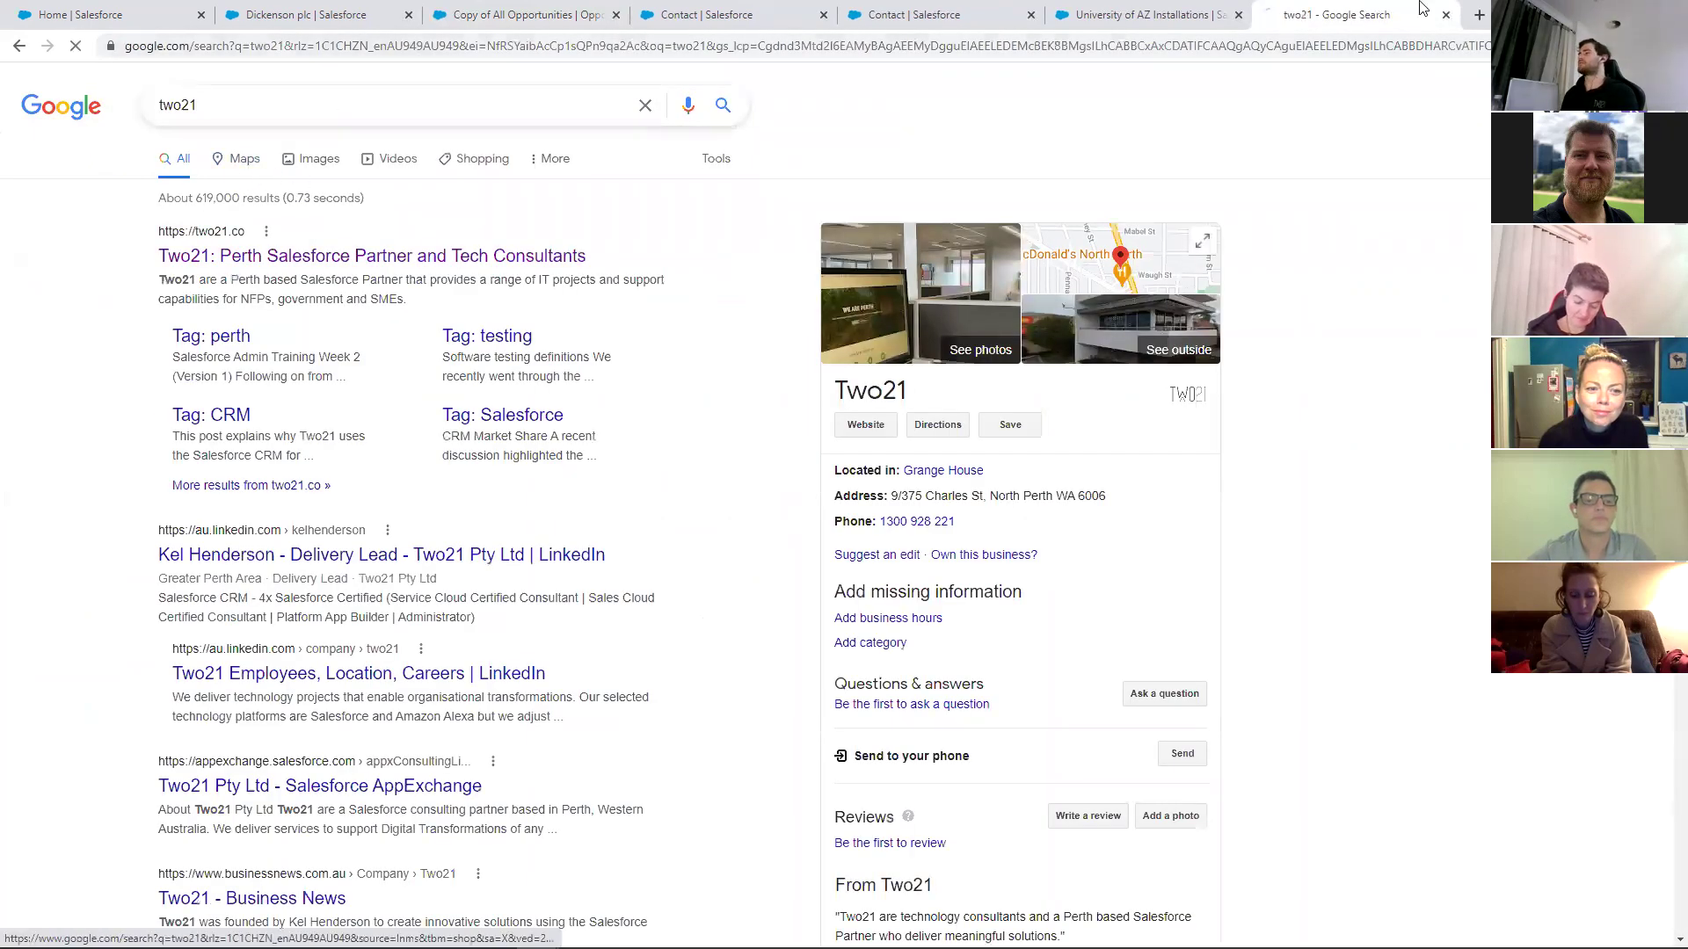
key("ctrl+w")
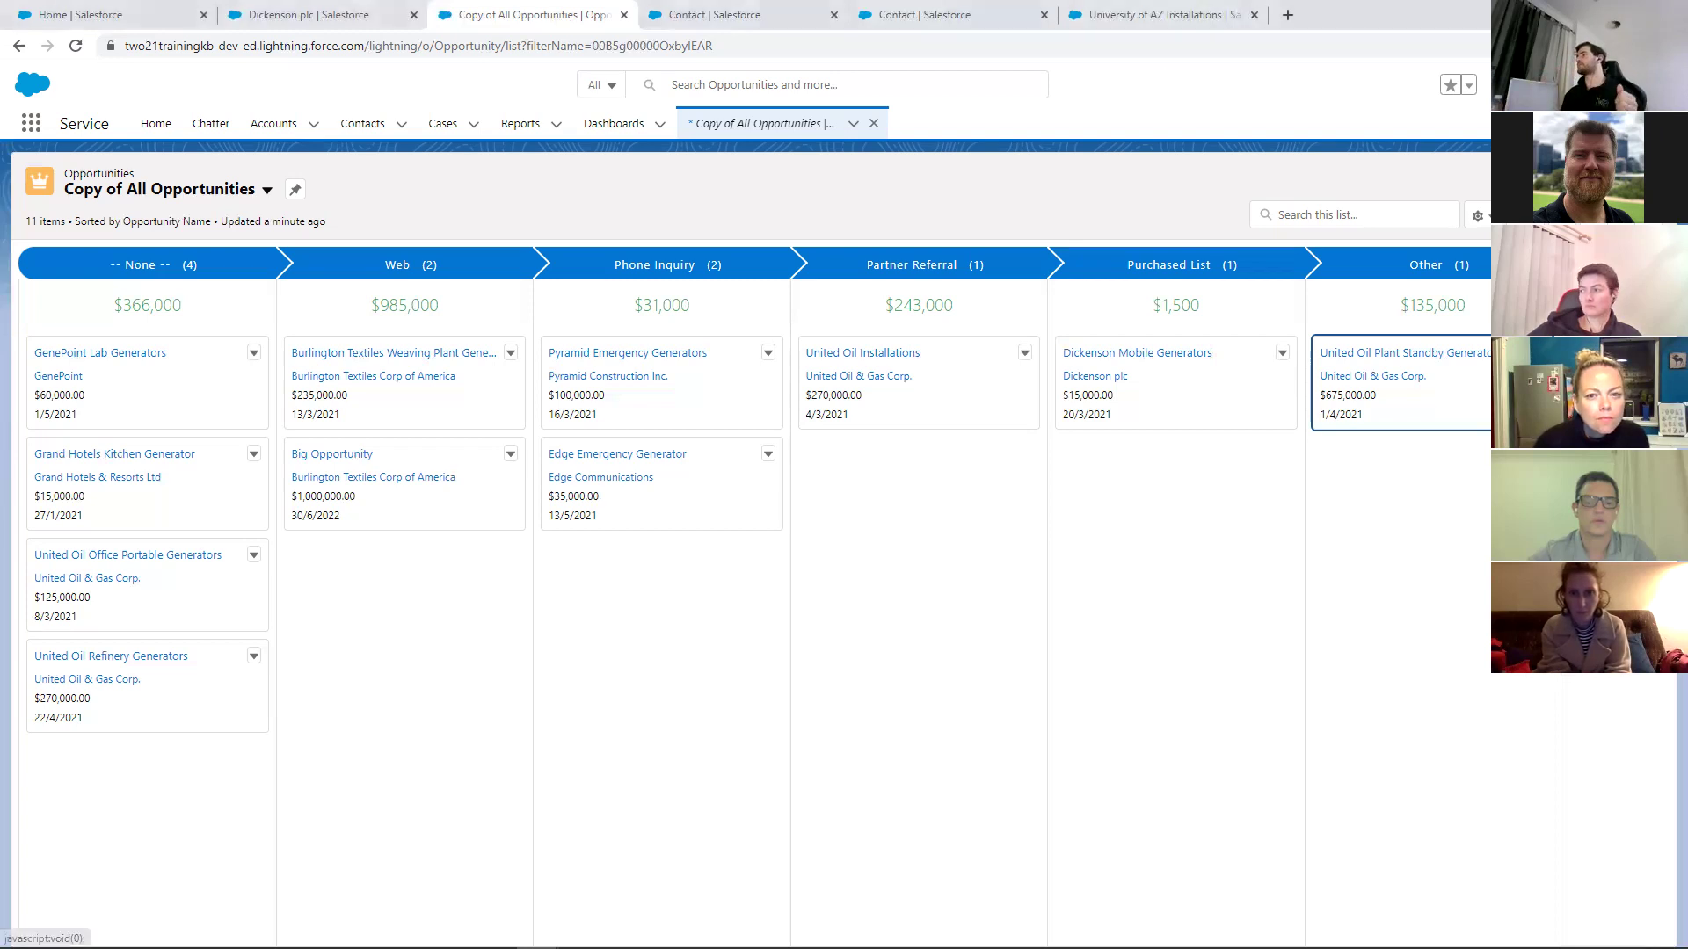
Open Setup and find the App Manager by searching for "app man"
left_click(1584, 86)
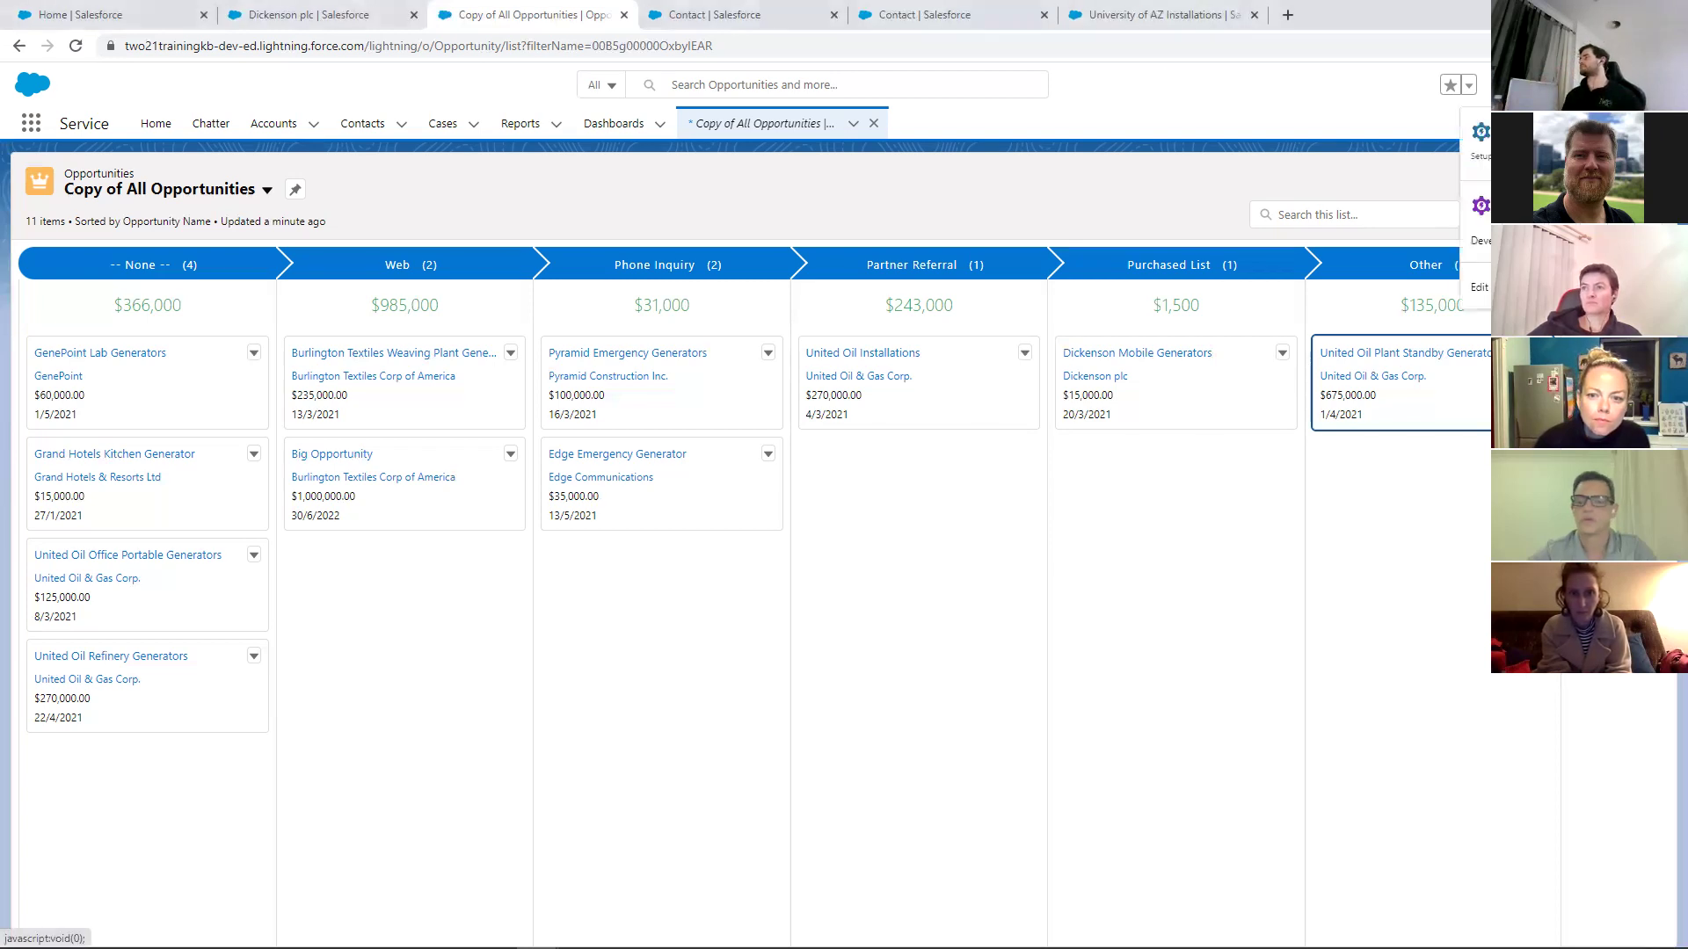
left_click(1534, 139)
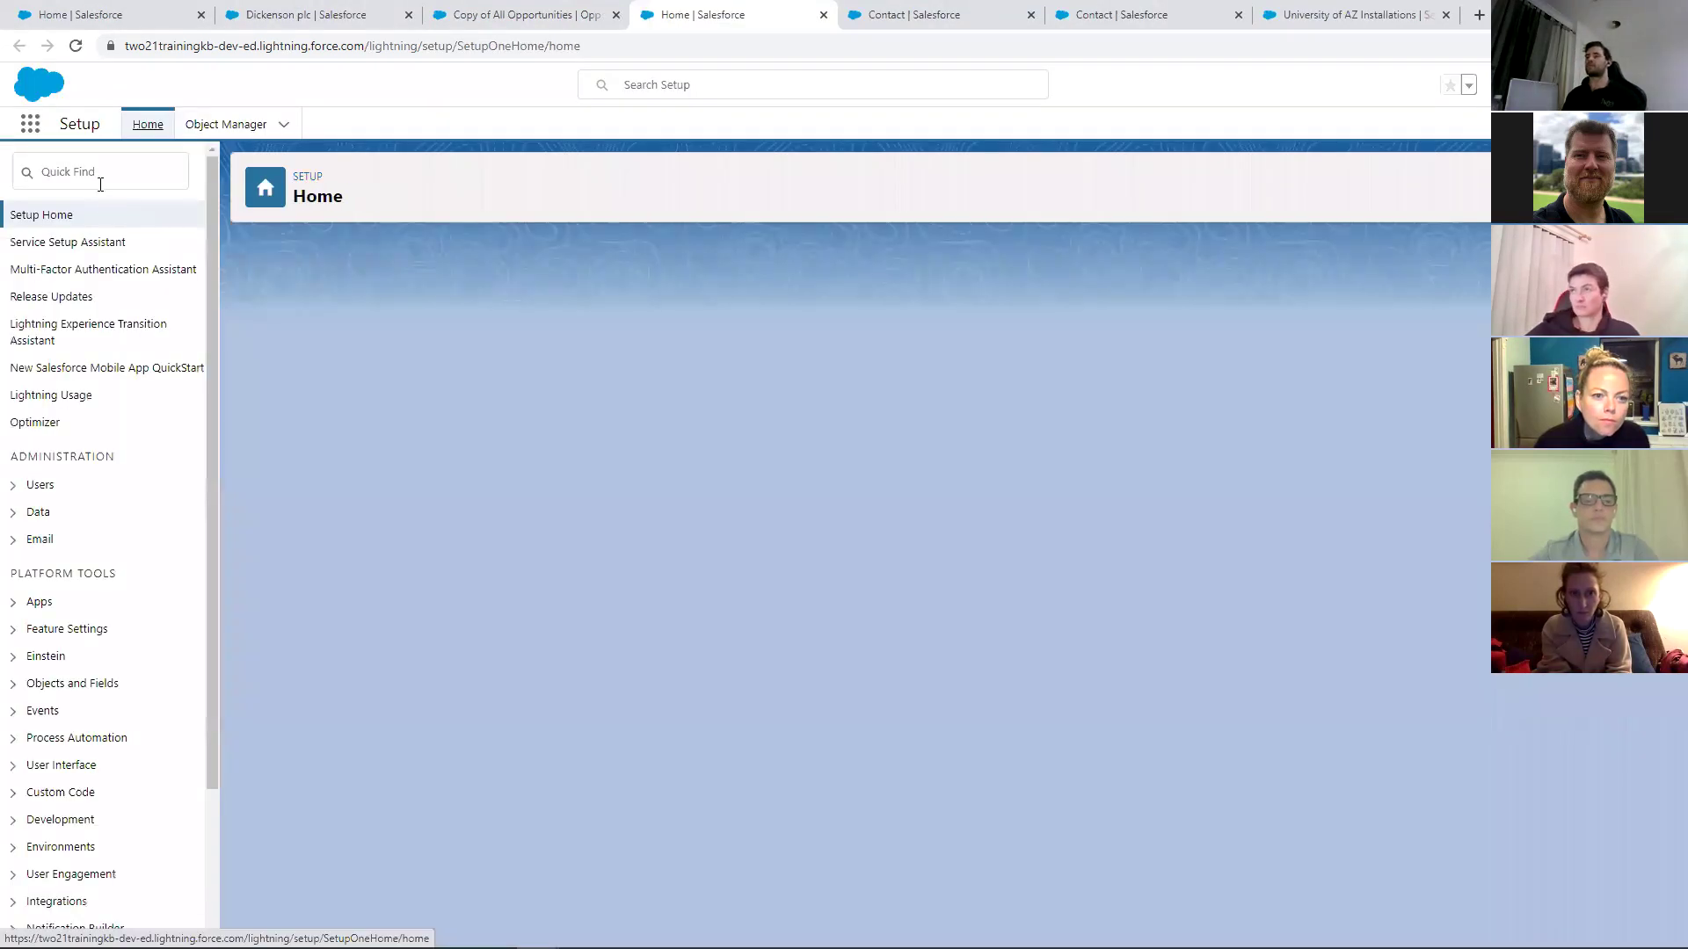
left_click(100, 185)
type("l")
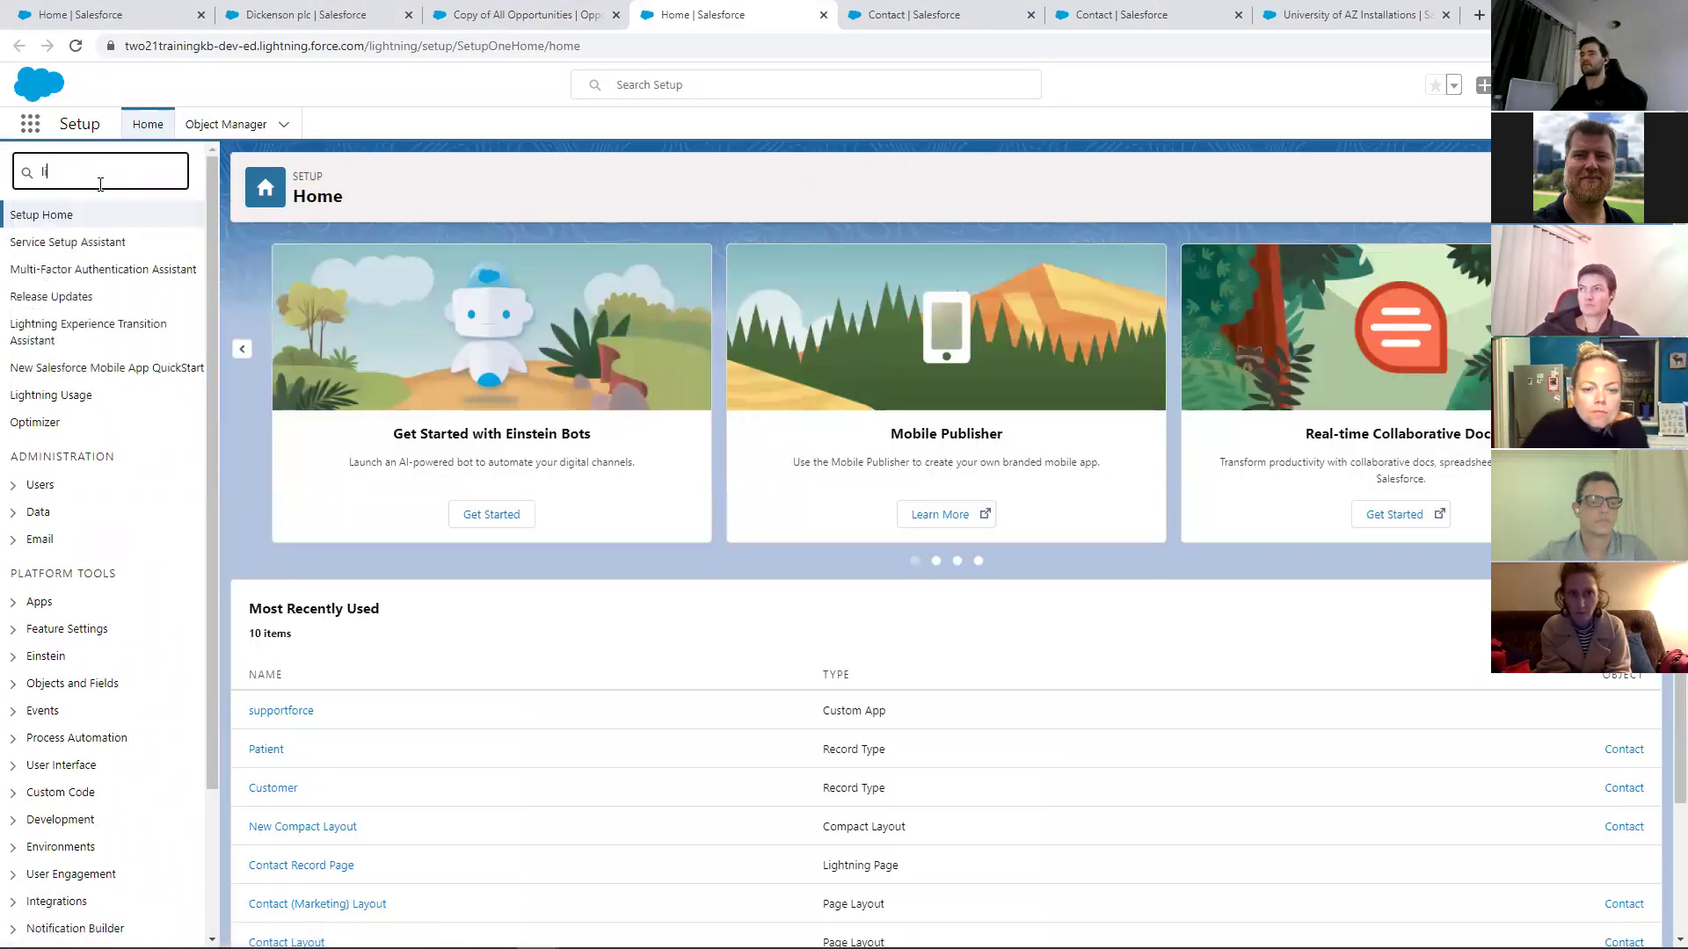
type("ighti")
key("BackSpace")
key("BackSpace")
key("BackSpace")
key("BackSpace")
key("BackSpace")
key("BackSpace")
type("app man")
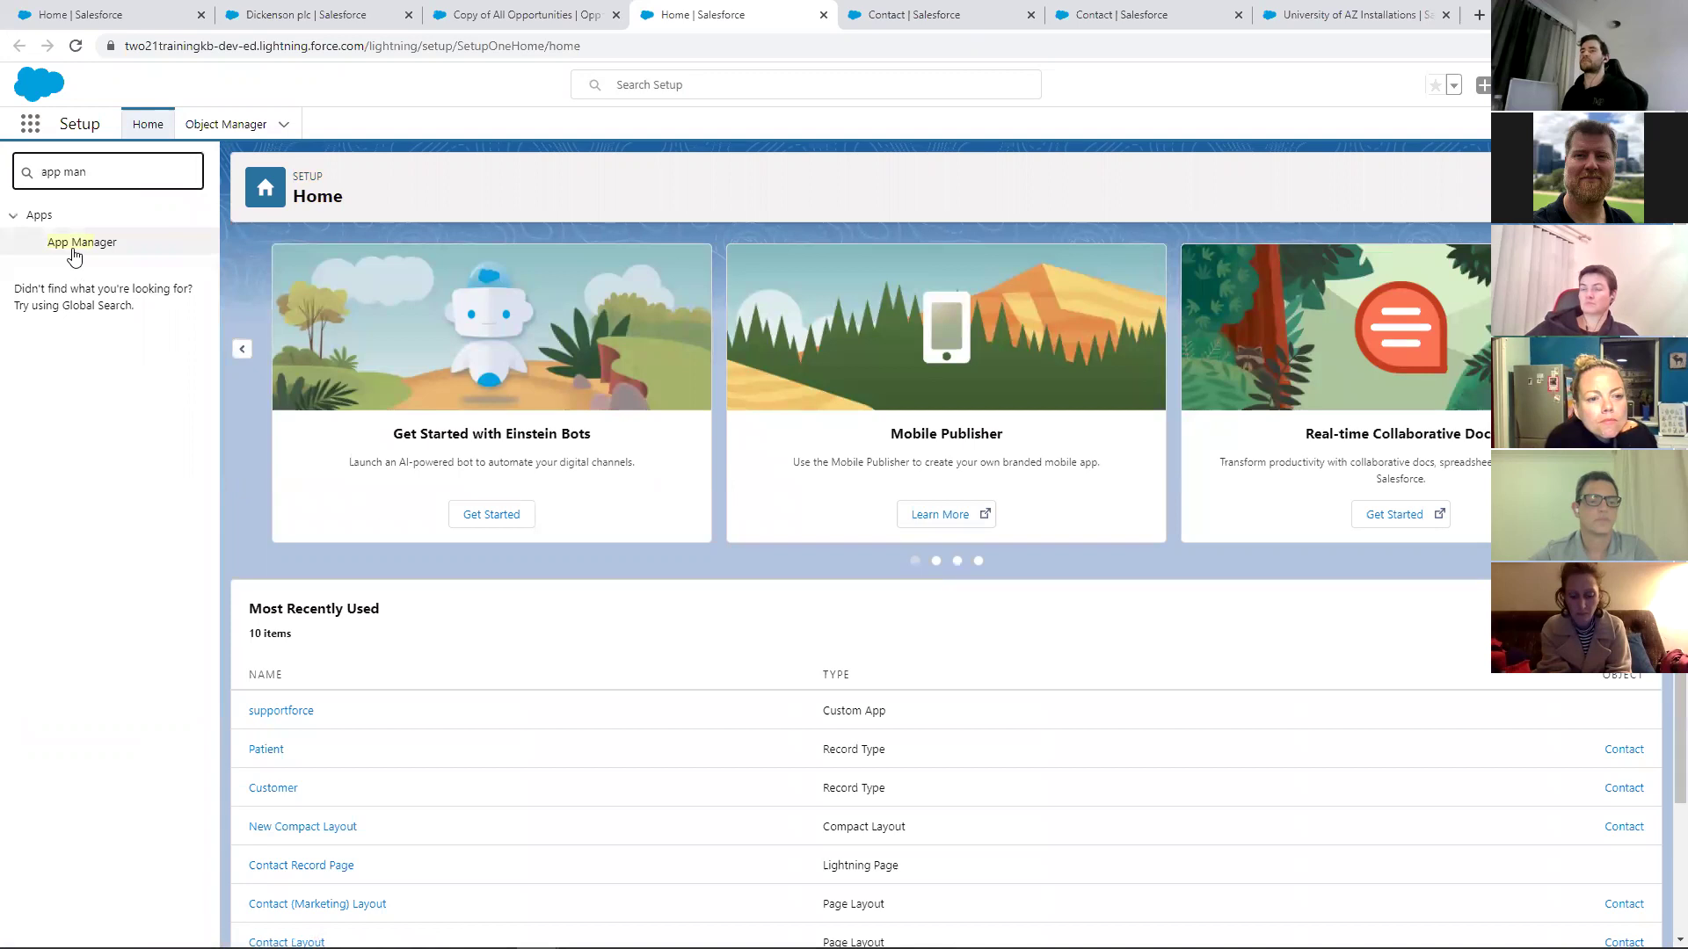
left_click(79, 246)
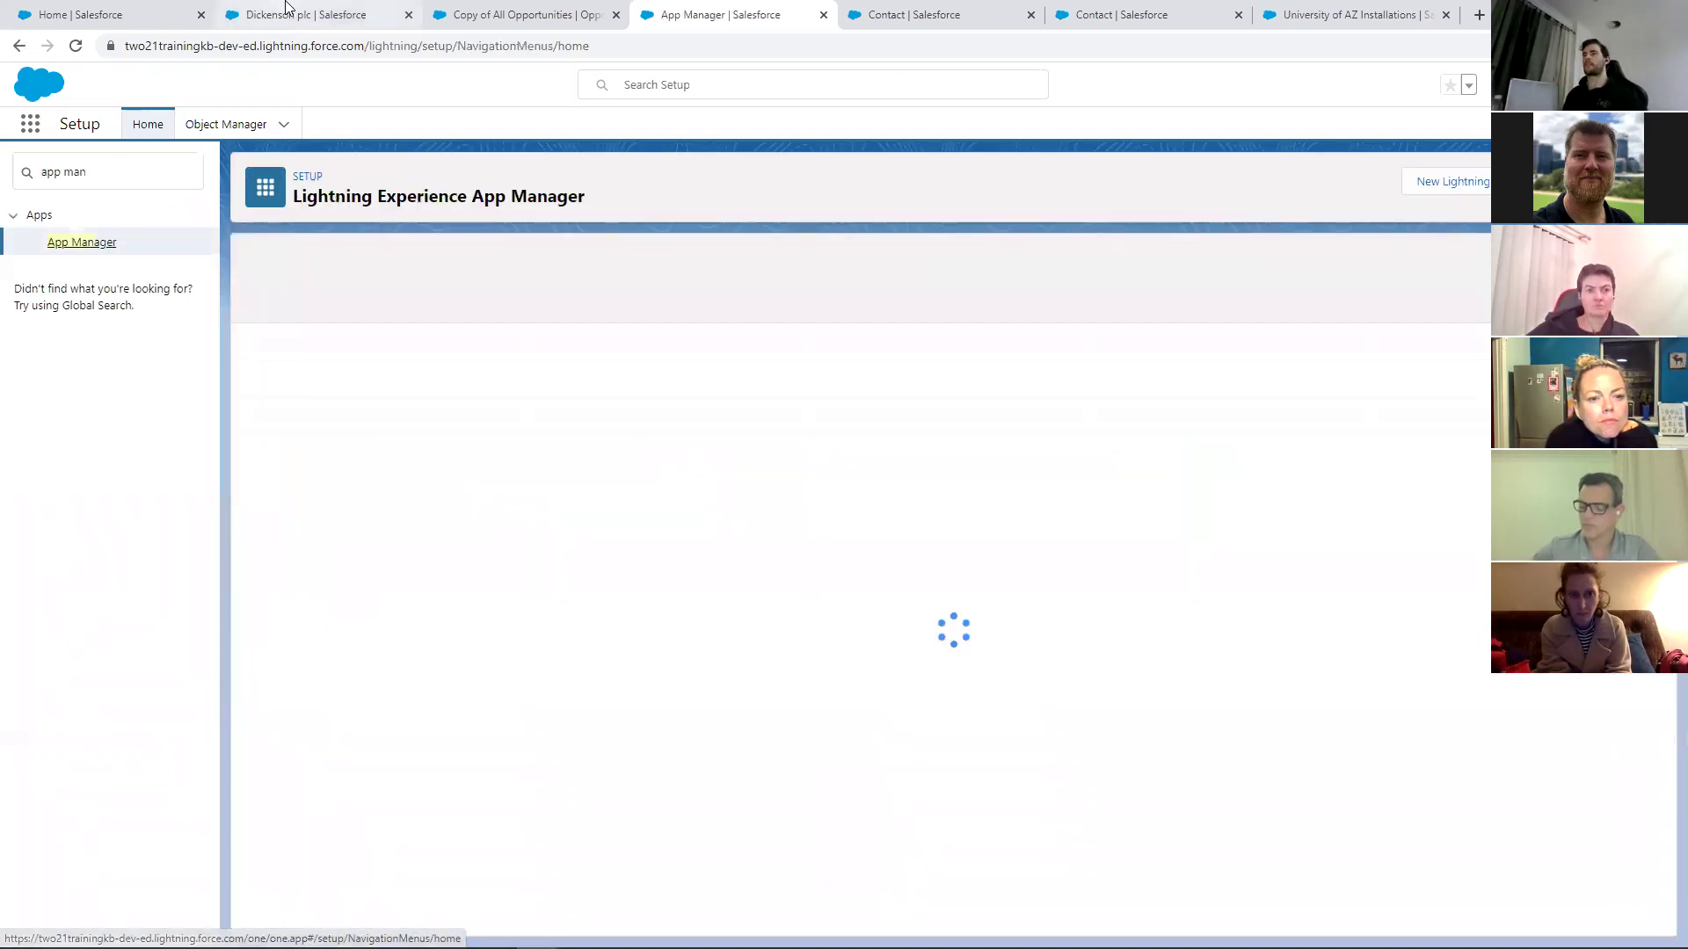
Look at the open Dickenson plc account and University of AZ Installations opportunity pages, and return to the App Manager
left_click(286, 13)
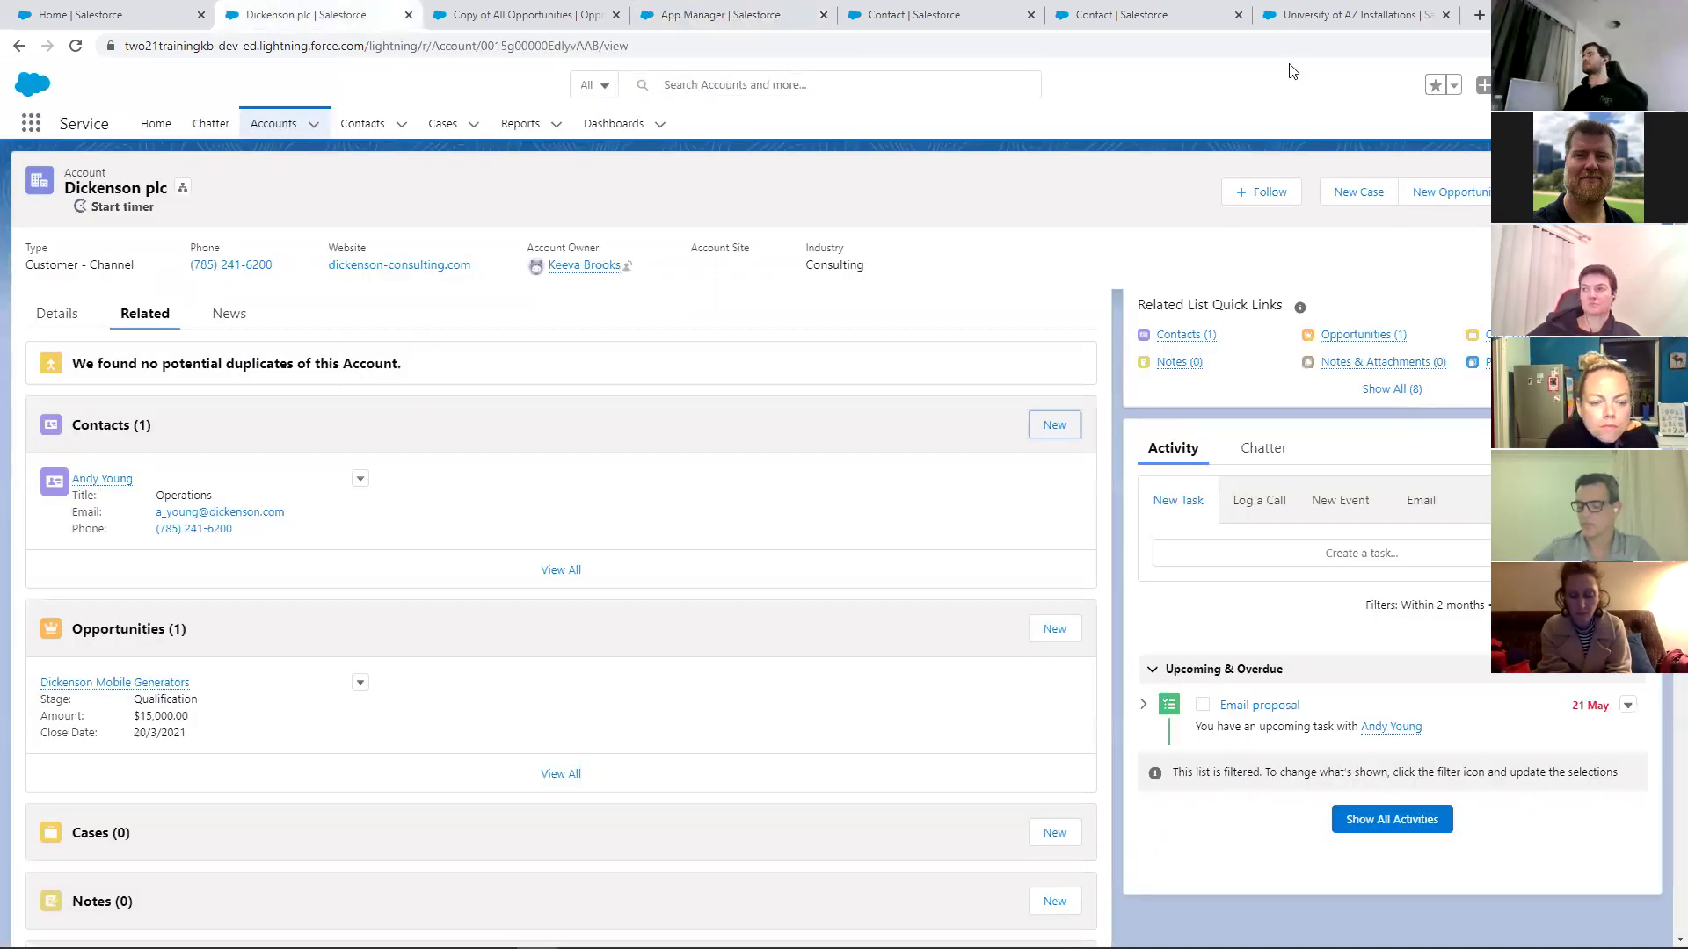
left_click(1354, 15)
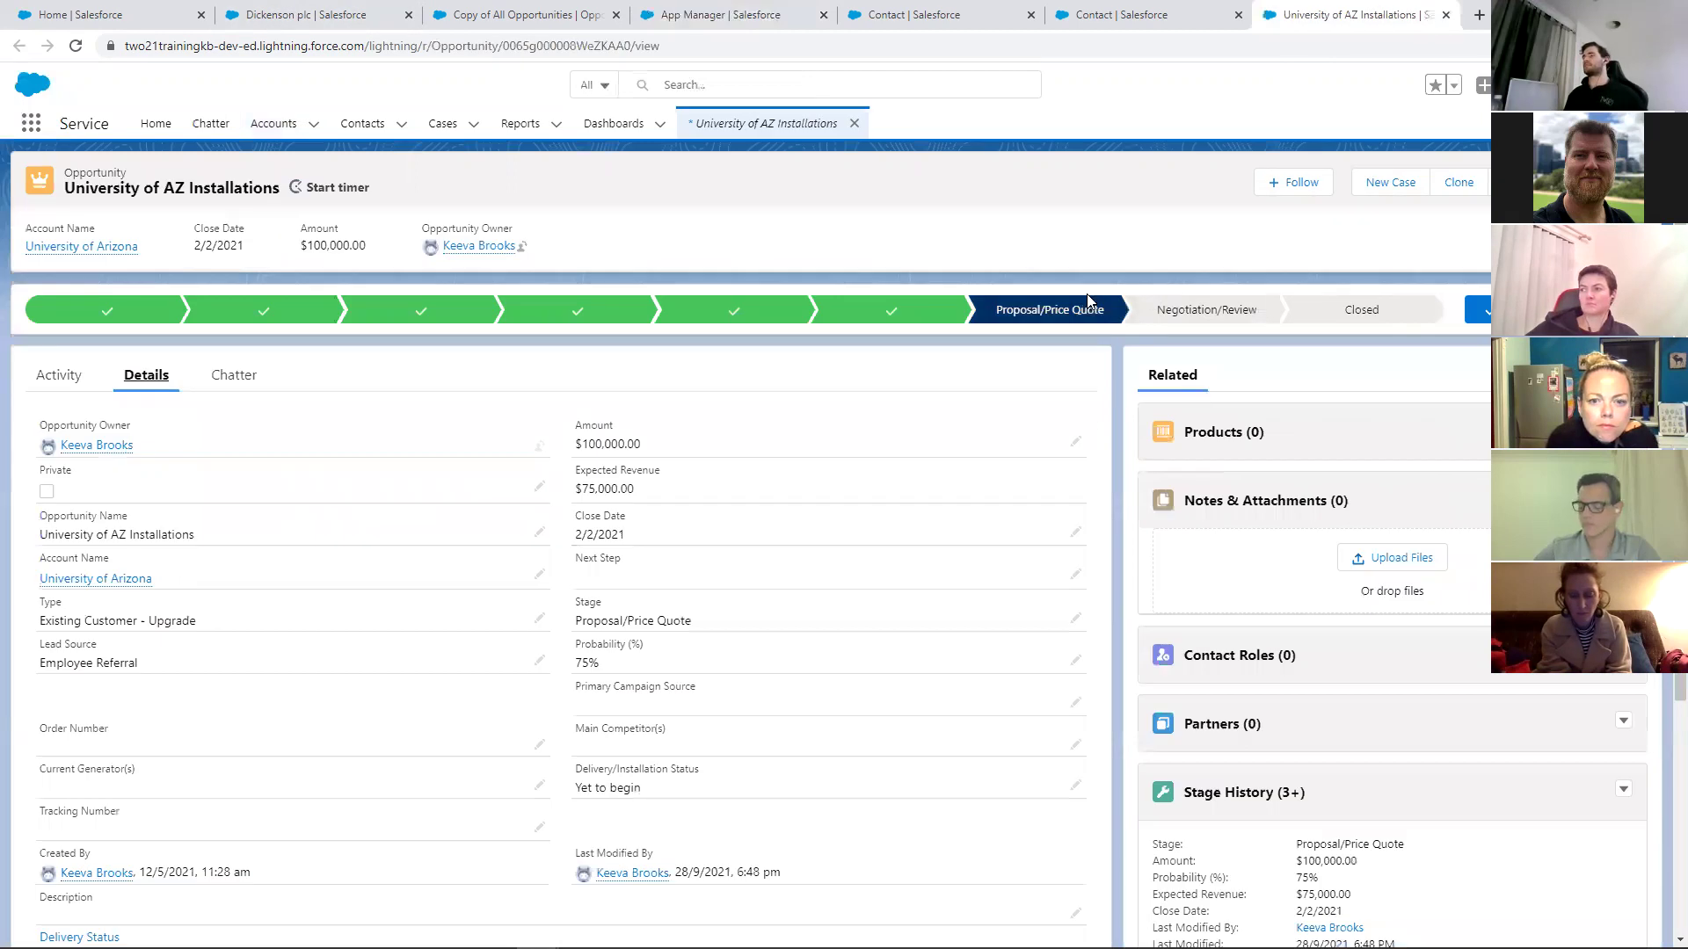
left_click(670, 27)
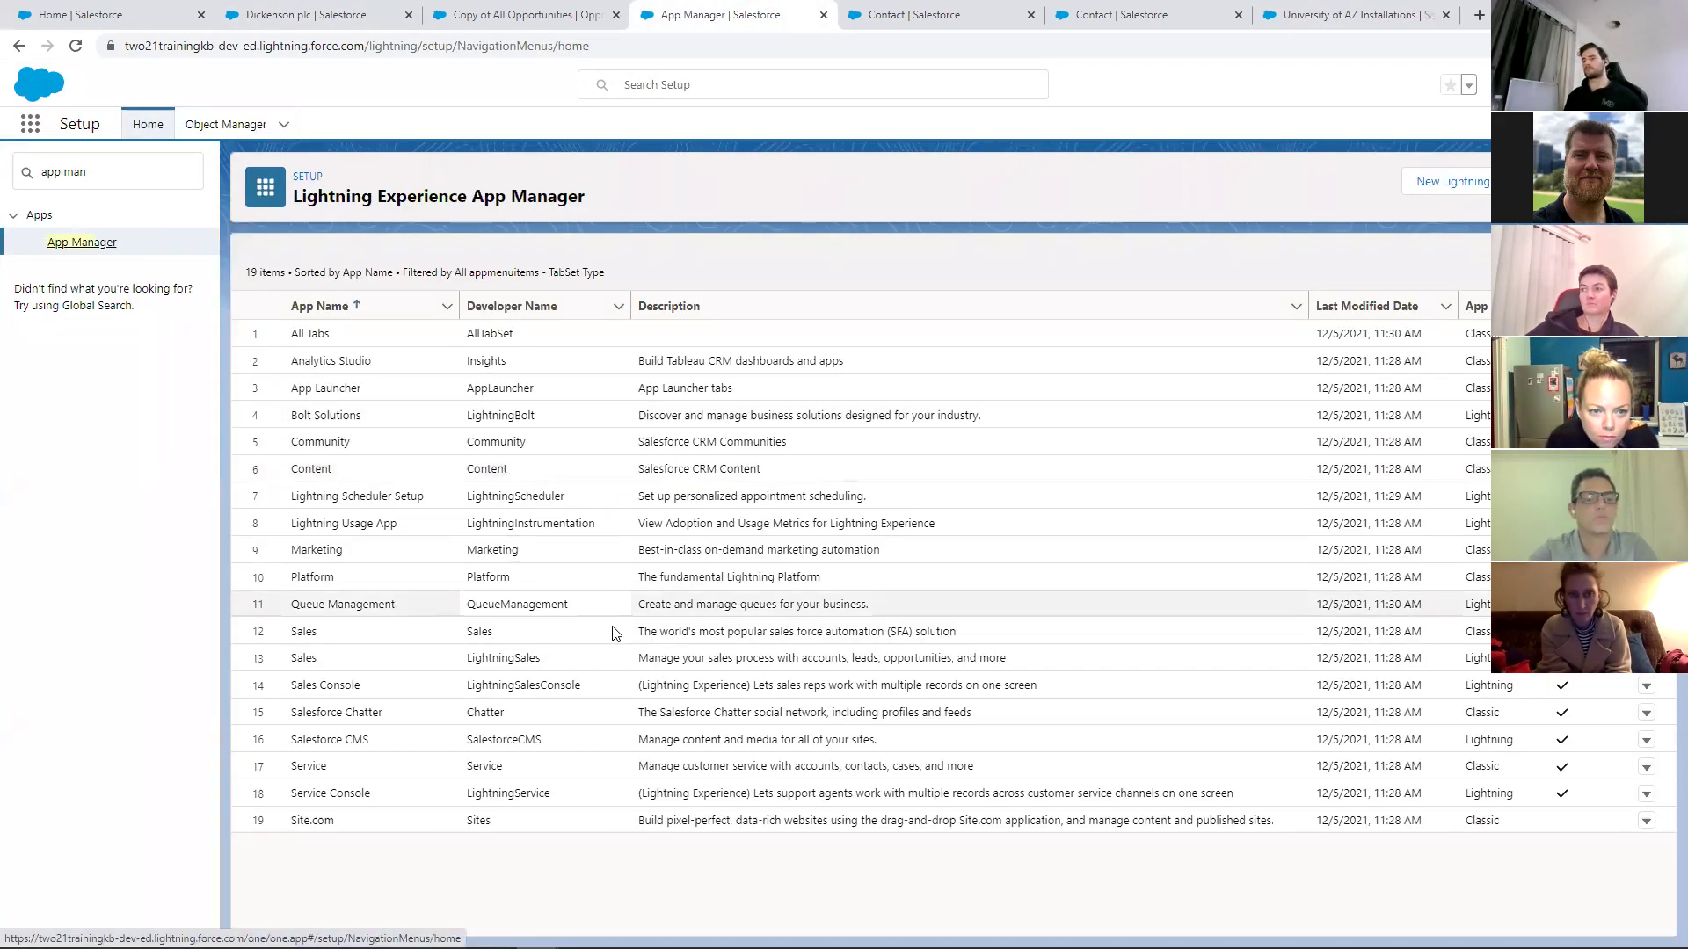
left_click(1647, 767)
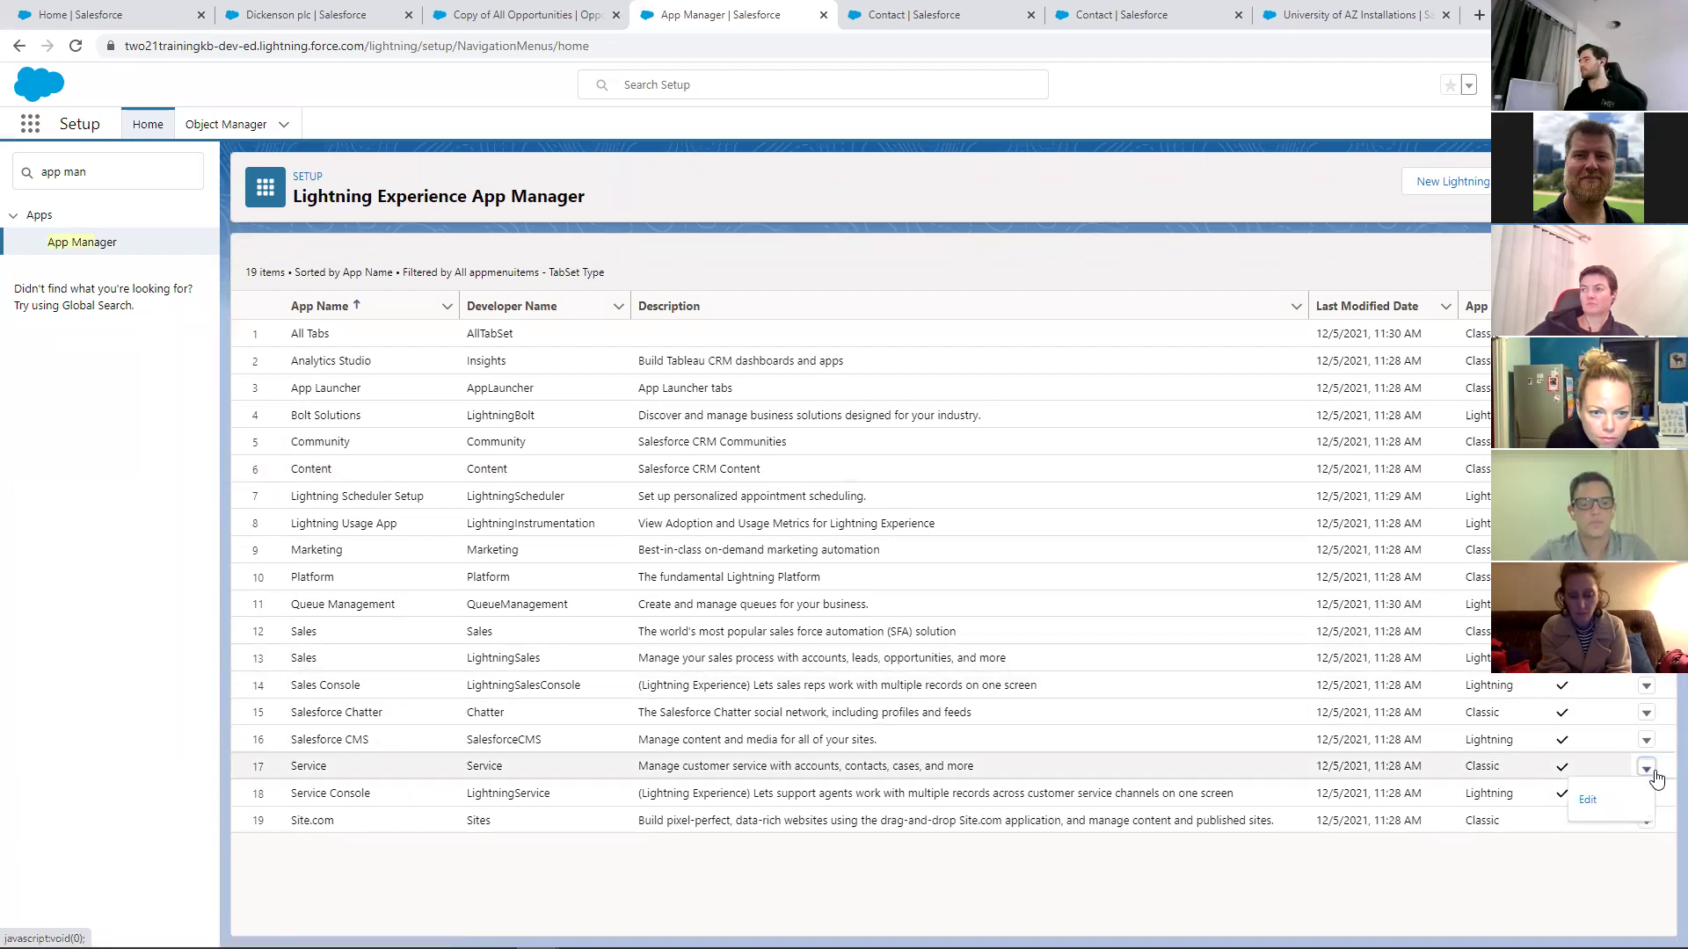
left_click(1586, 802)
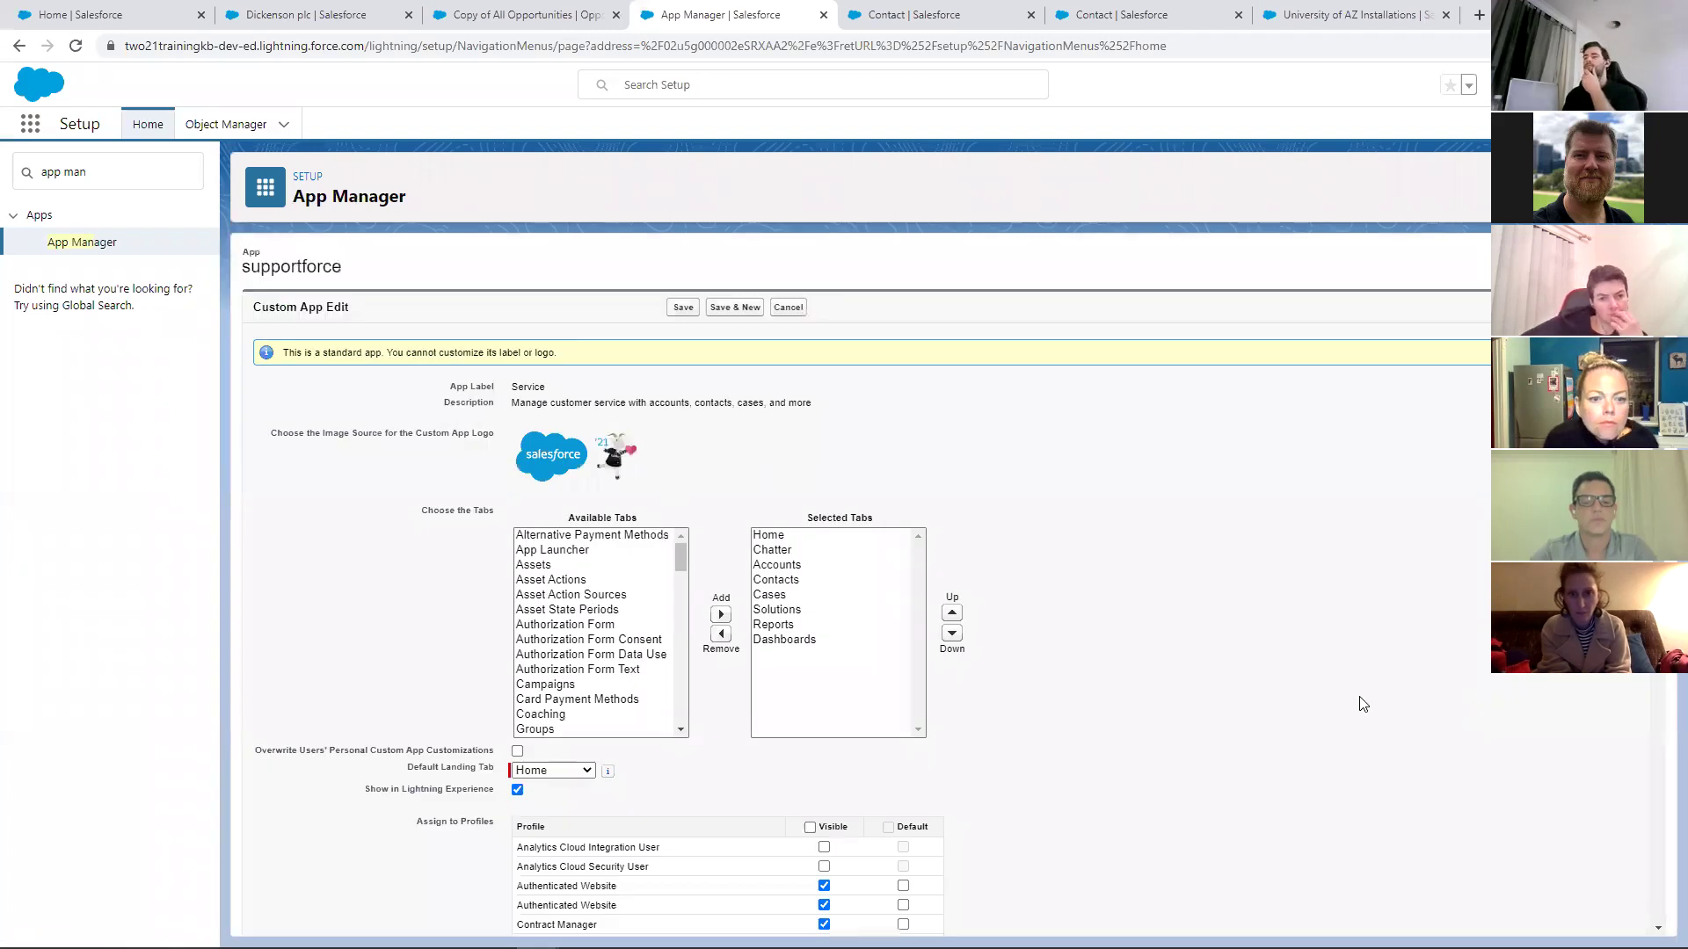
left_click(797, 308)
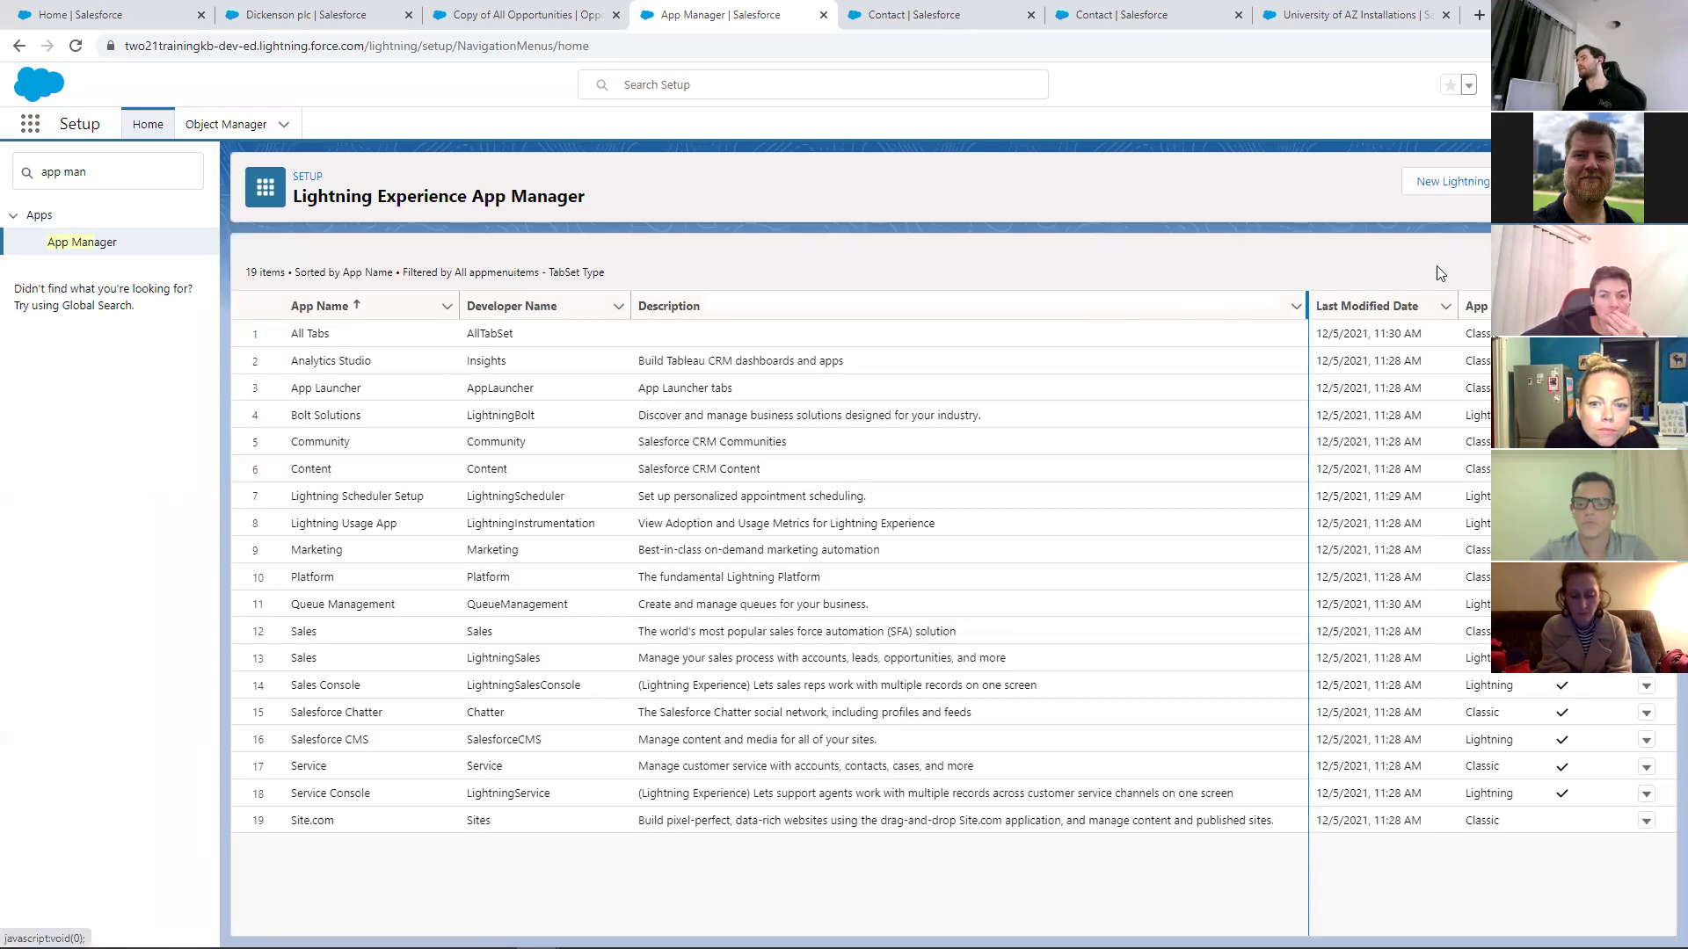
Start a new Lightning app and upload the PNG file named download from Downloads as its branding image
left_click(1453, 182)
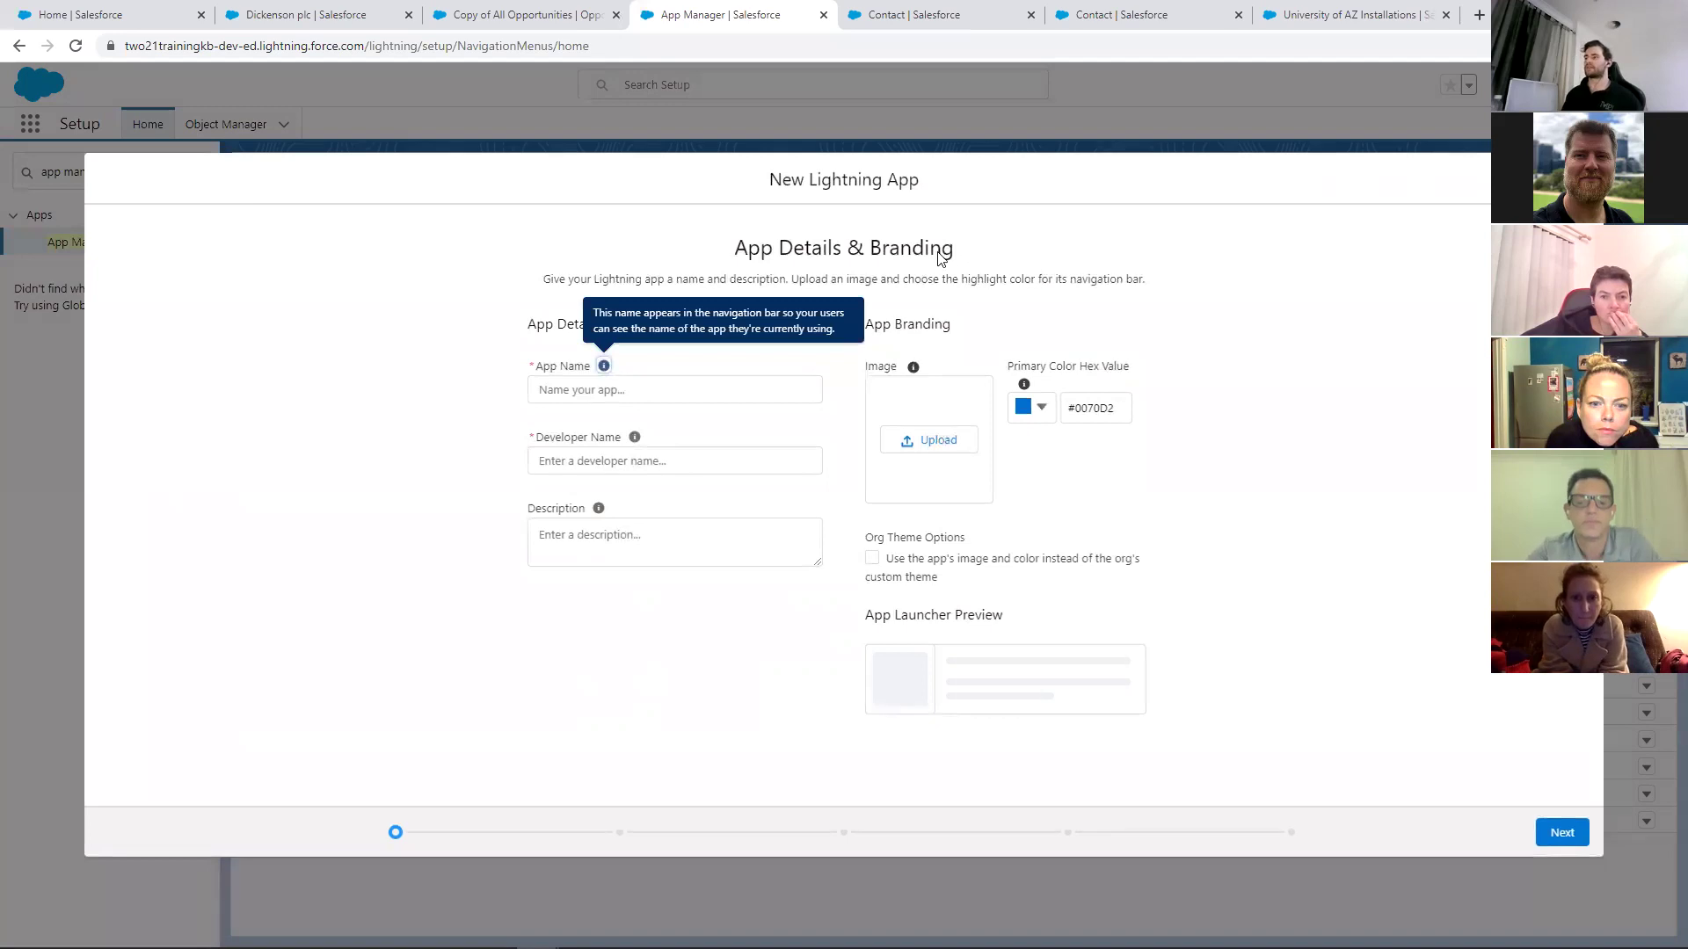
left_click(930, 448)
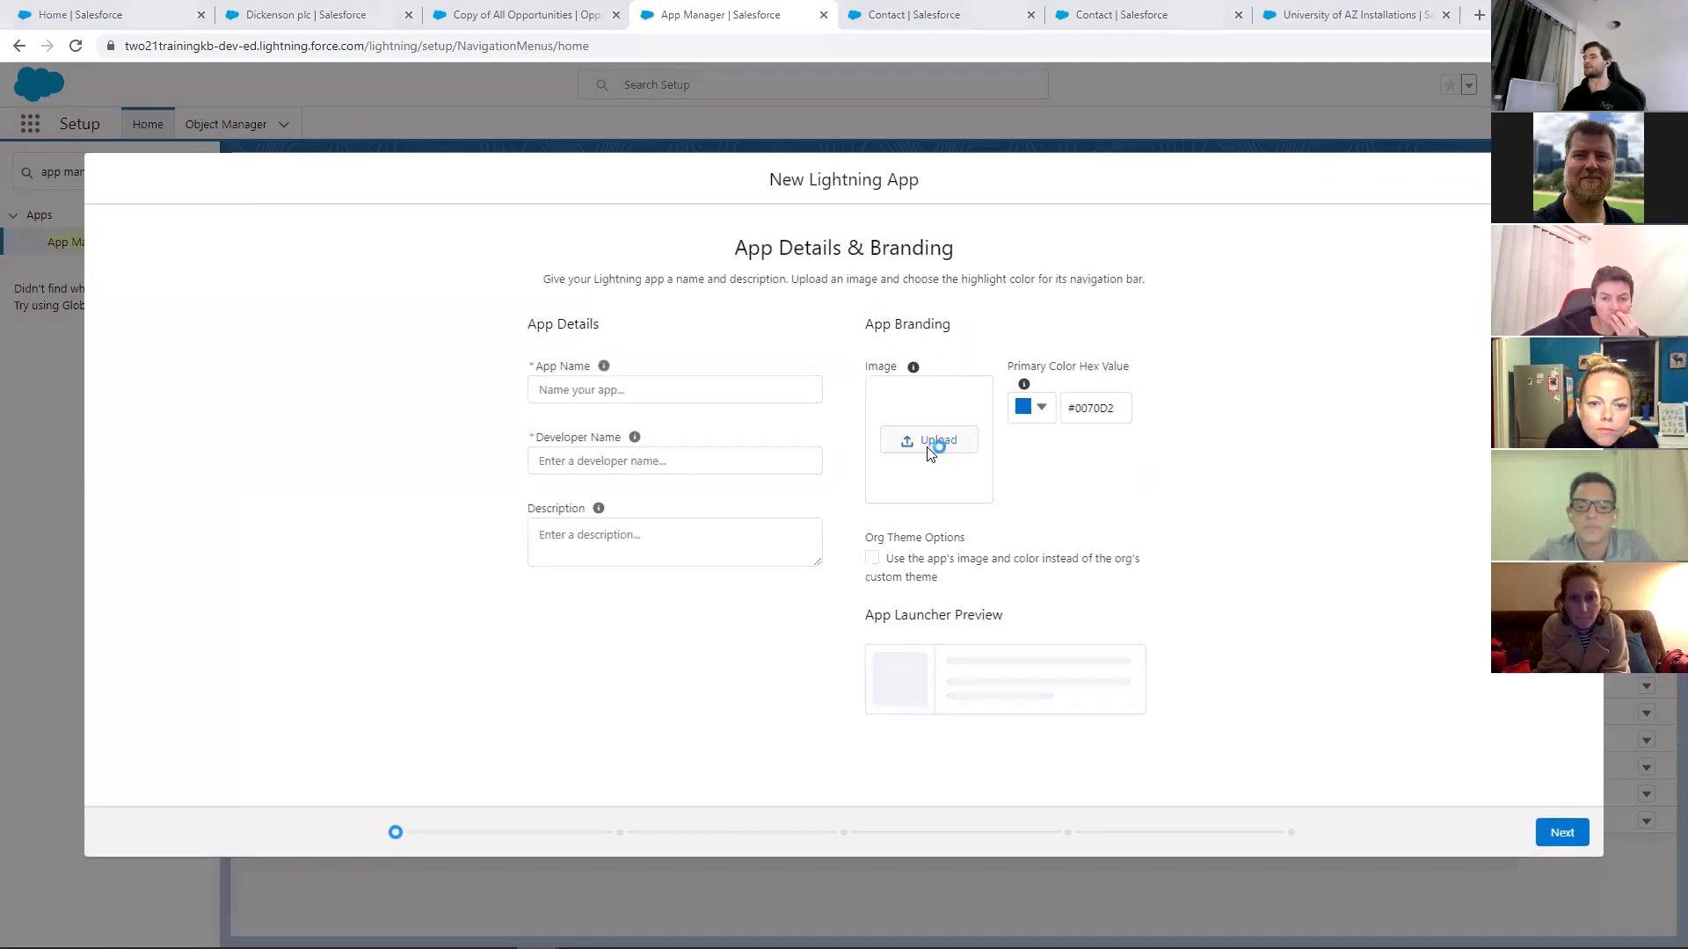
left_click(205, 153)
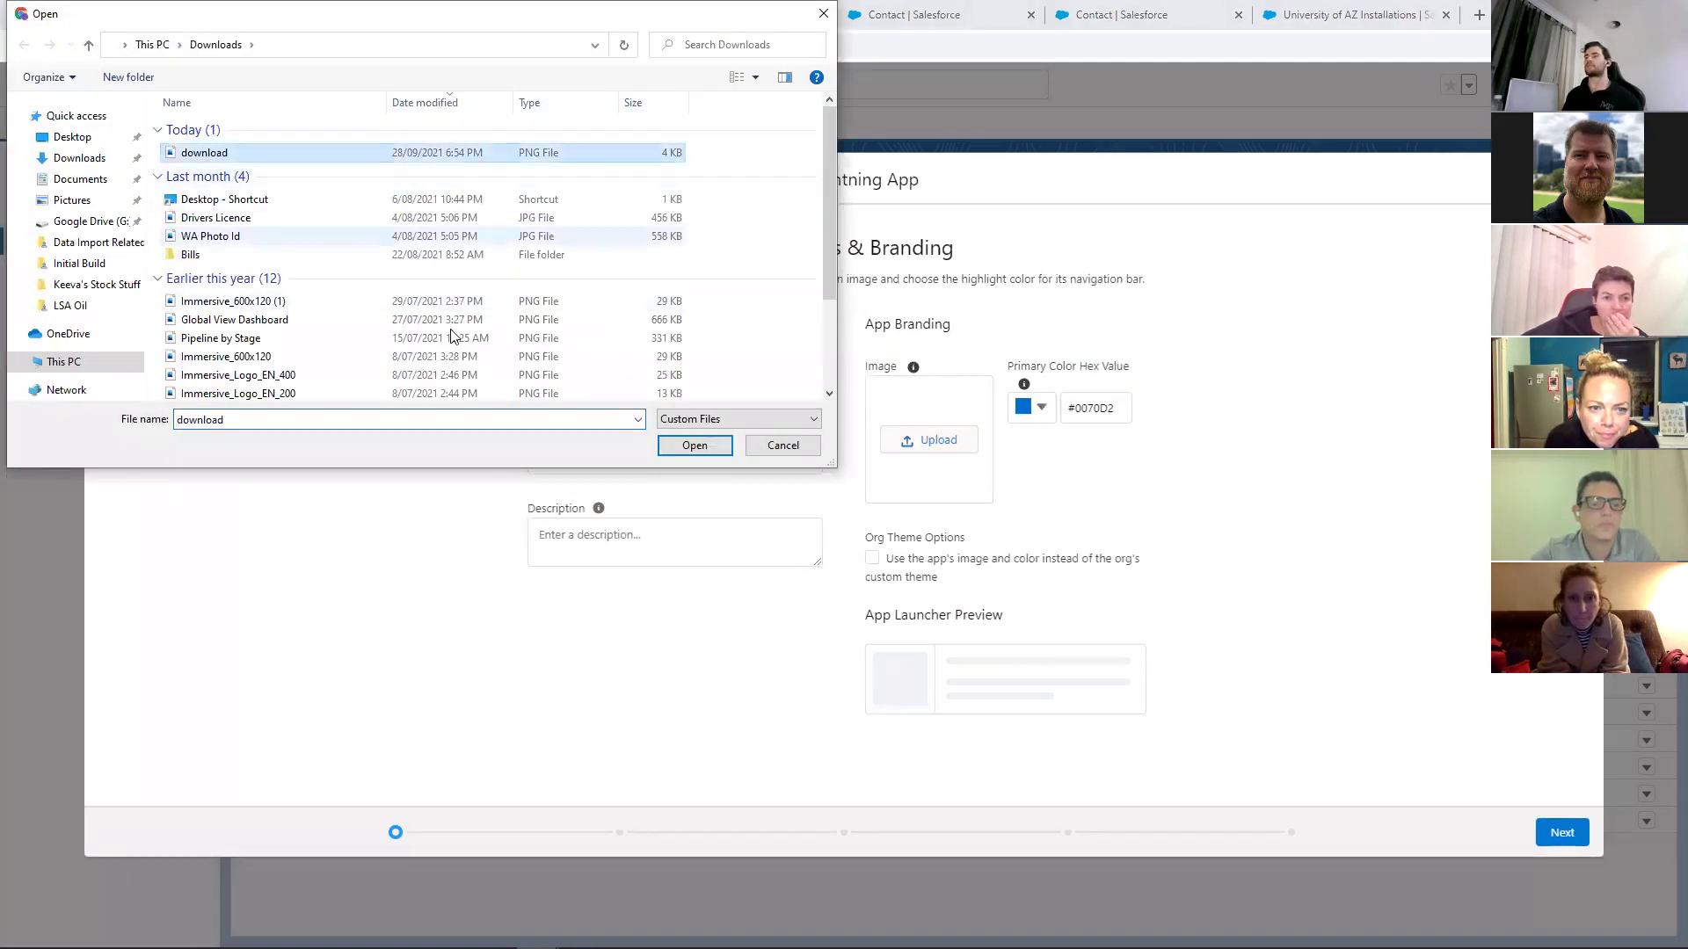
left_click(694, 445)
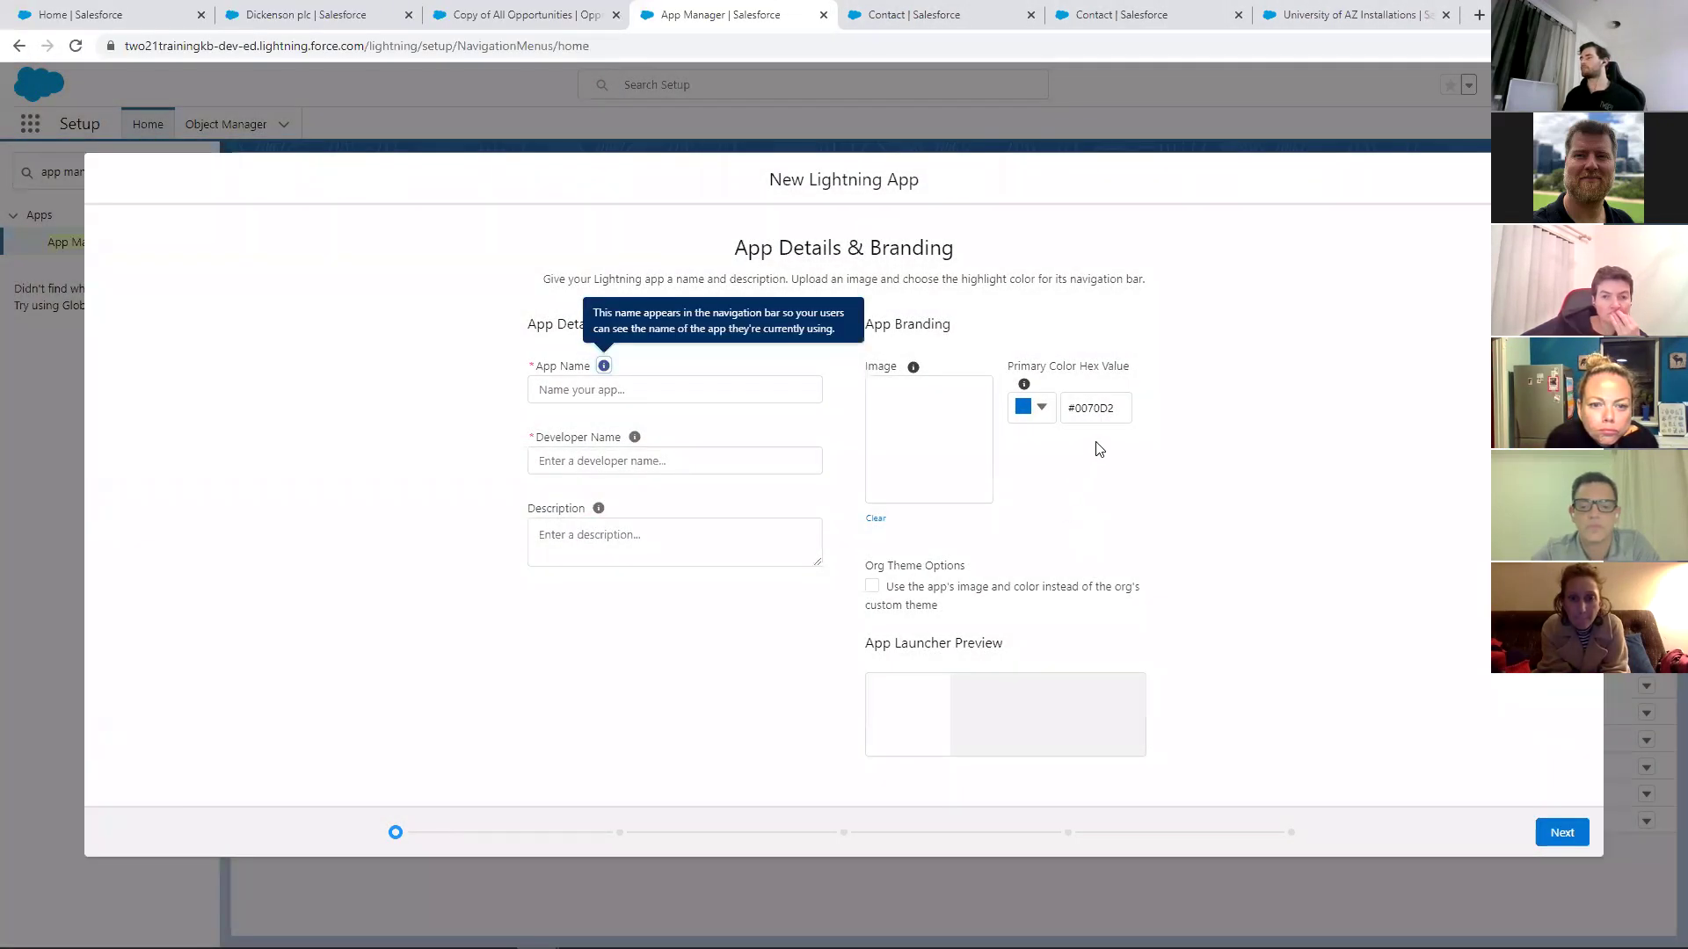
Set the app's primary color to the green #5ECA16
left_click(1028, 410)
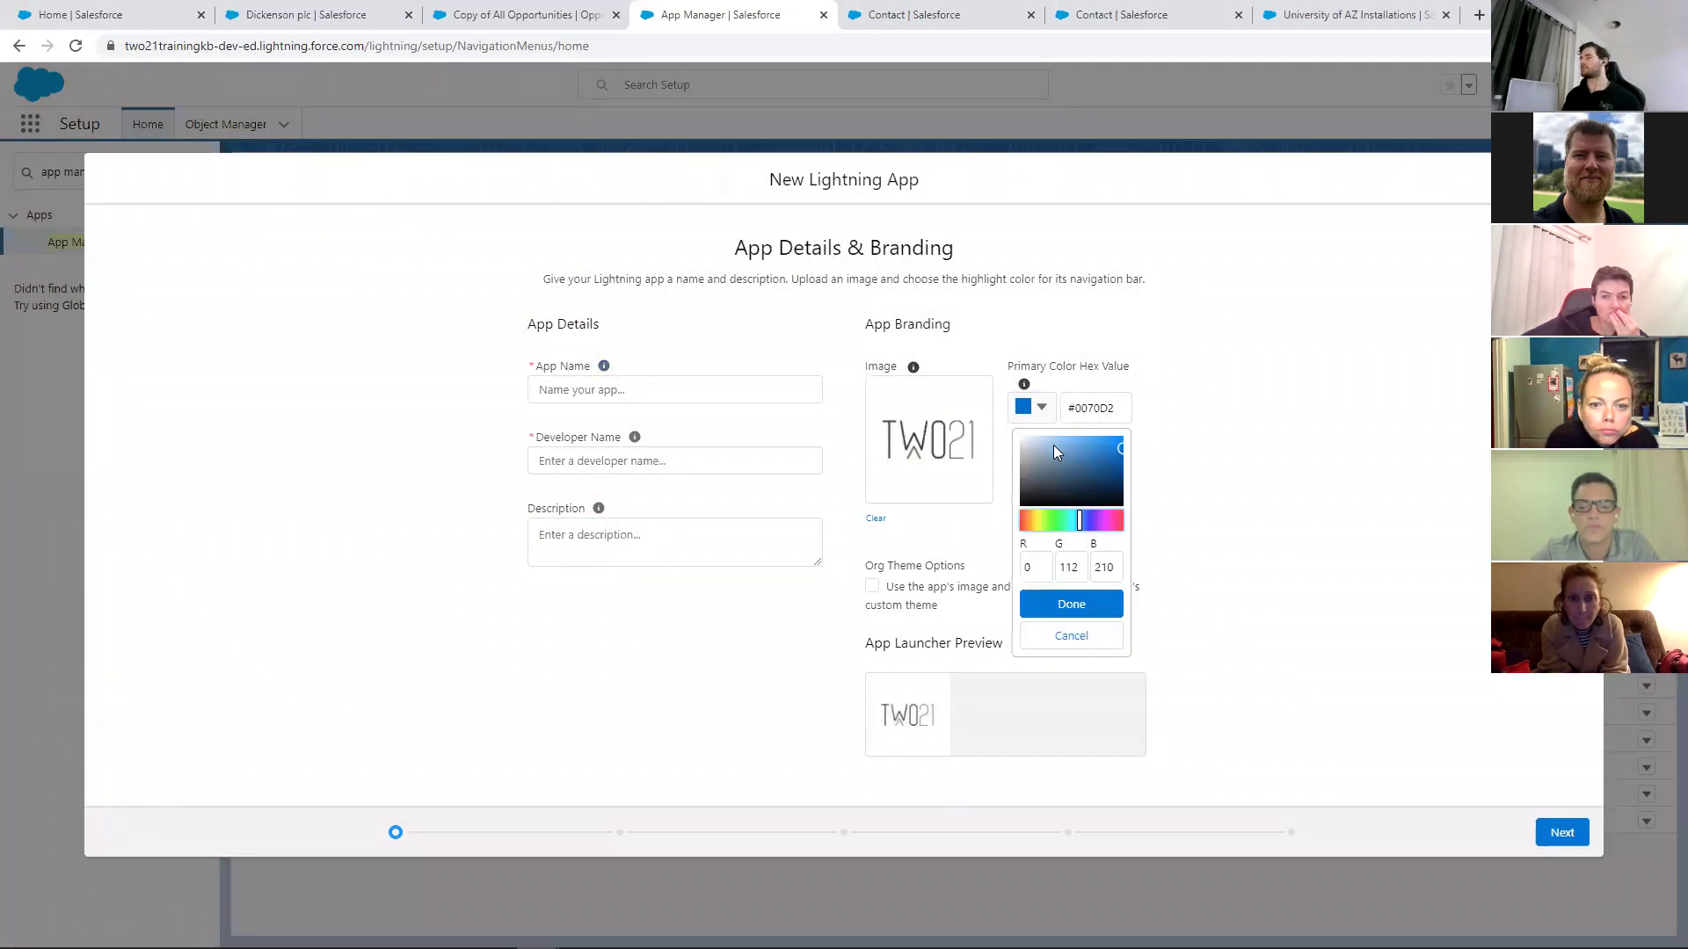
left_click(1061, 519)
left_click(1088, 473)
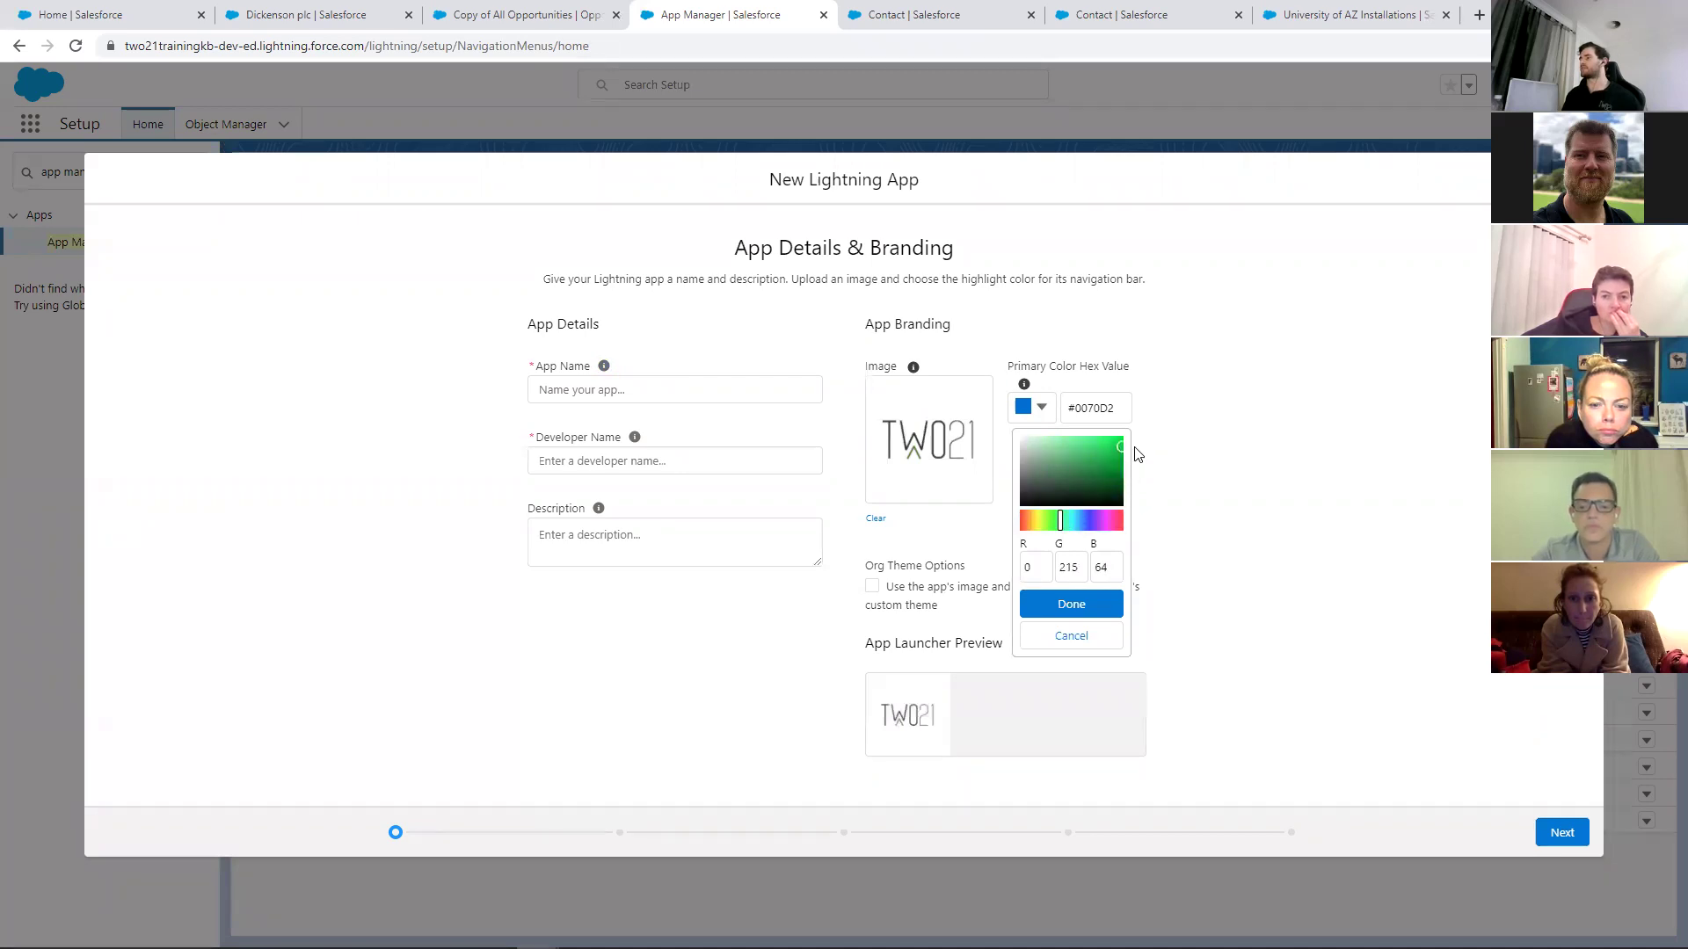
left_click(1050, 521)
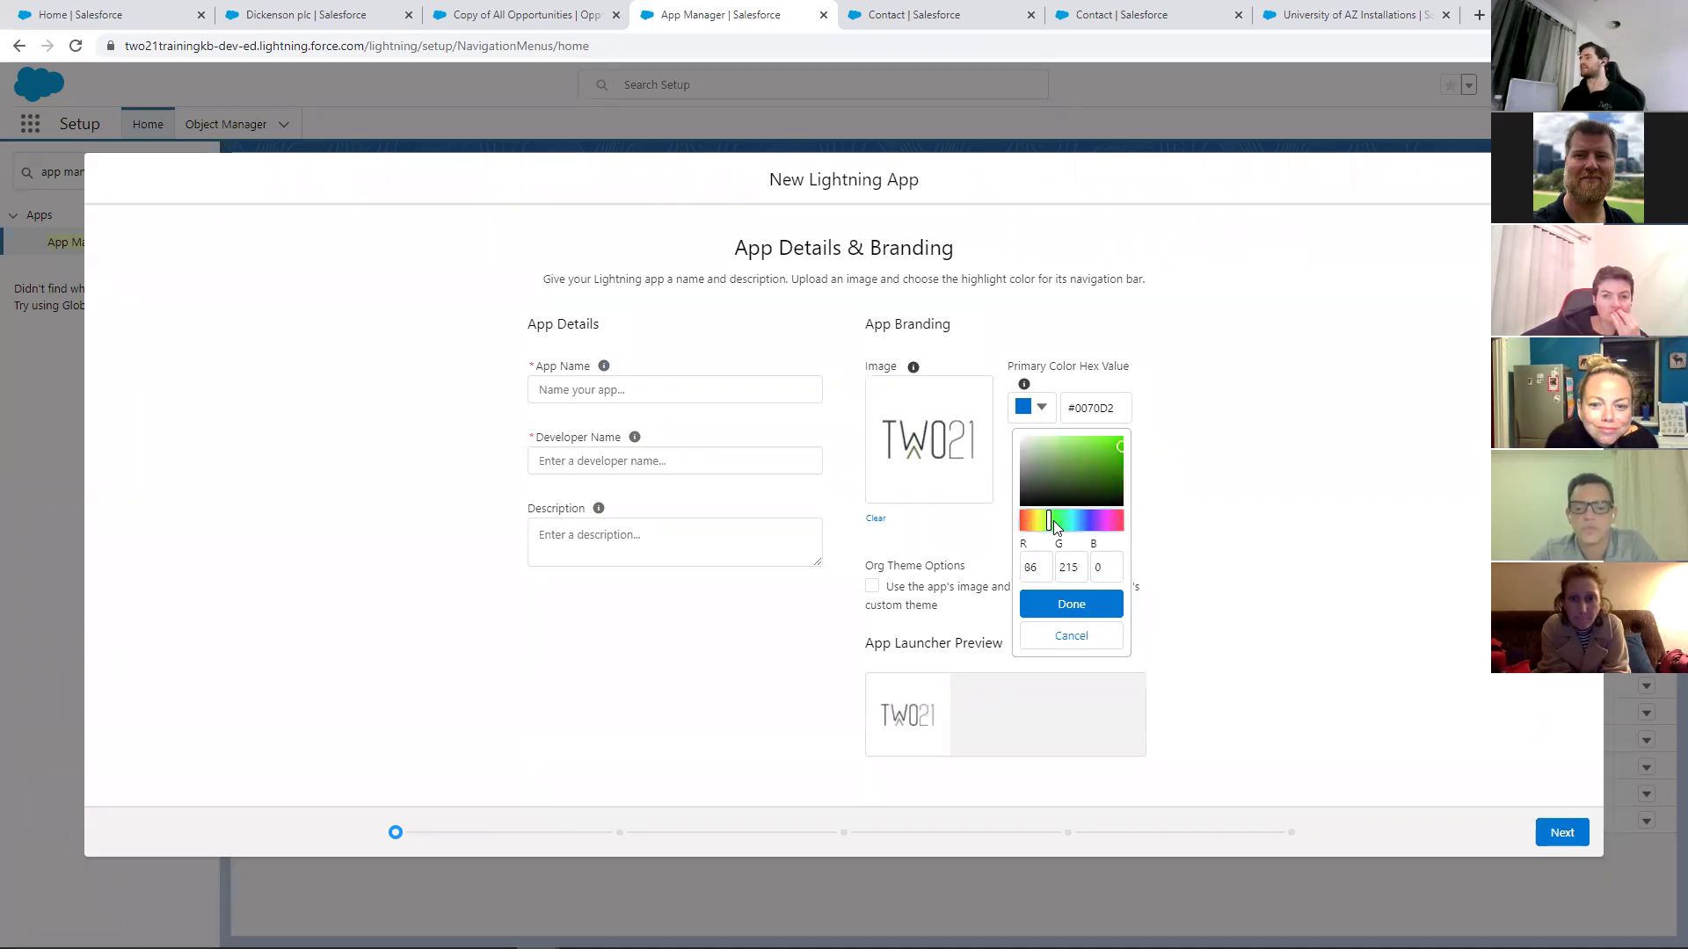
left_click(1111, 450)
left_click(1054, 606)
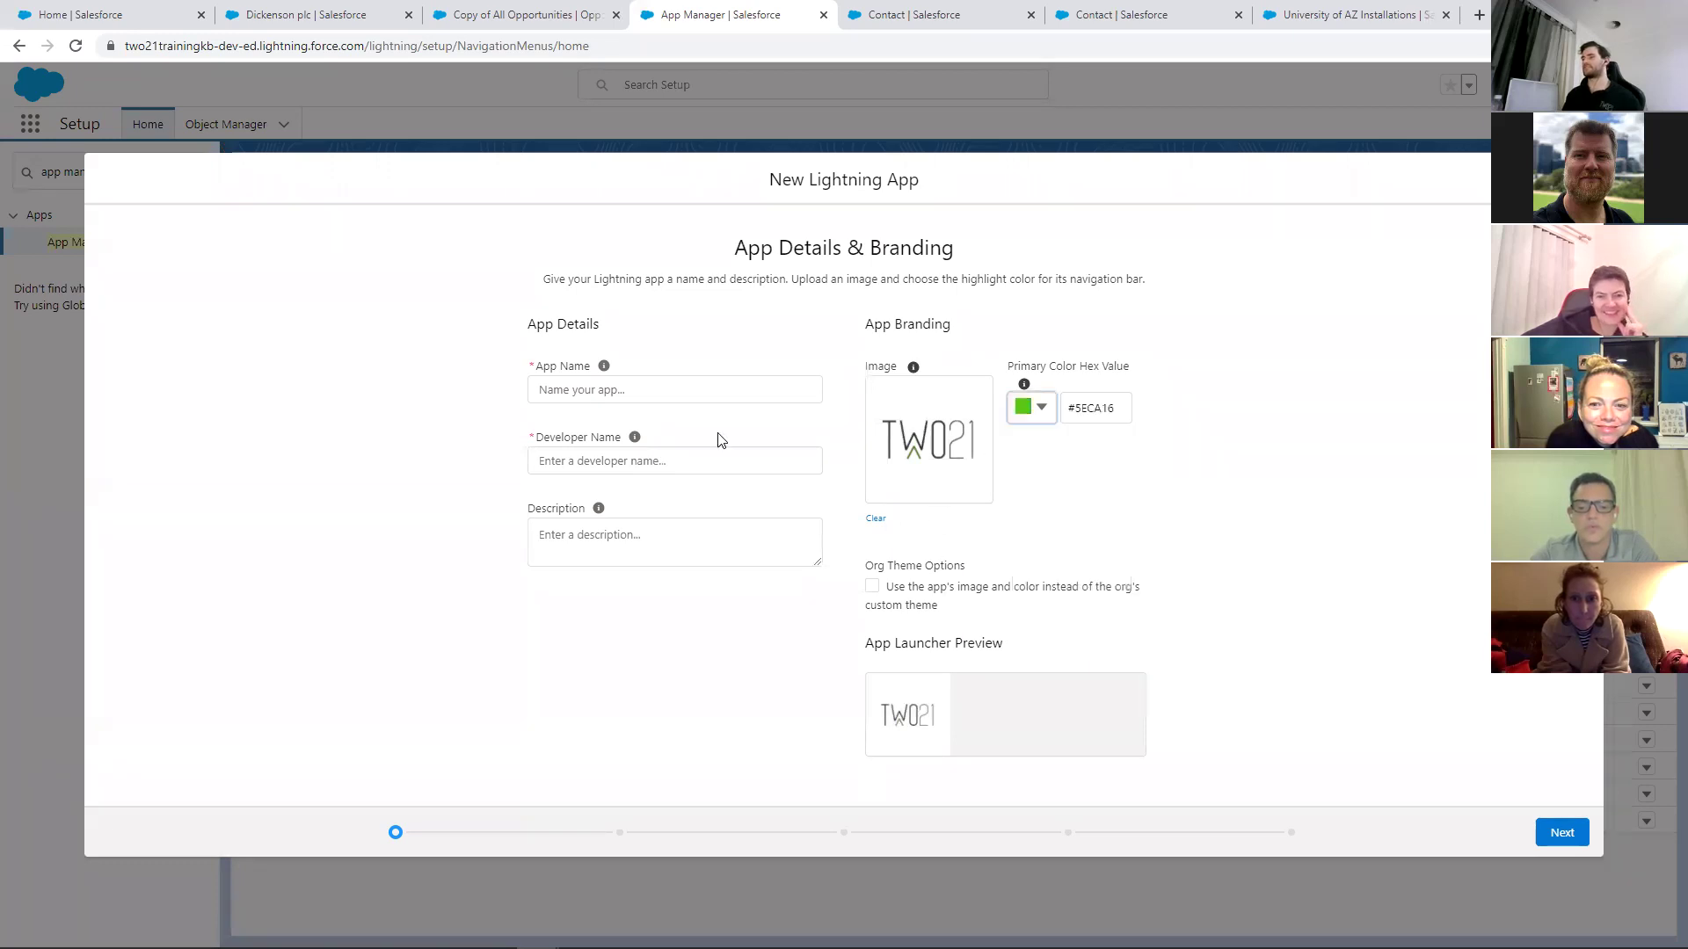
Name the app Two21 and continue to the navigation items, keeping the default app options and adding no utility items
left_click(624, 387)
type("T")
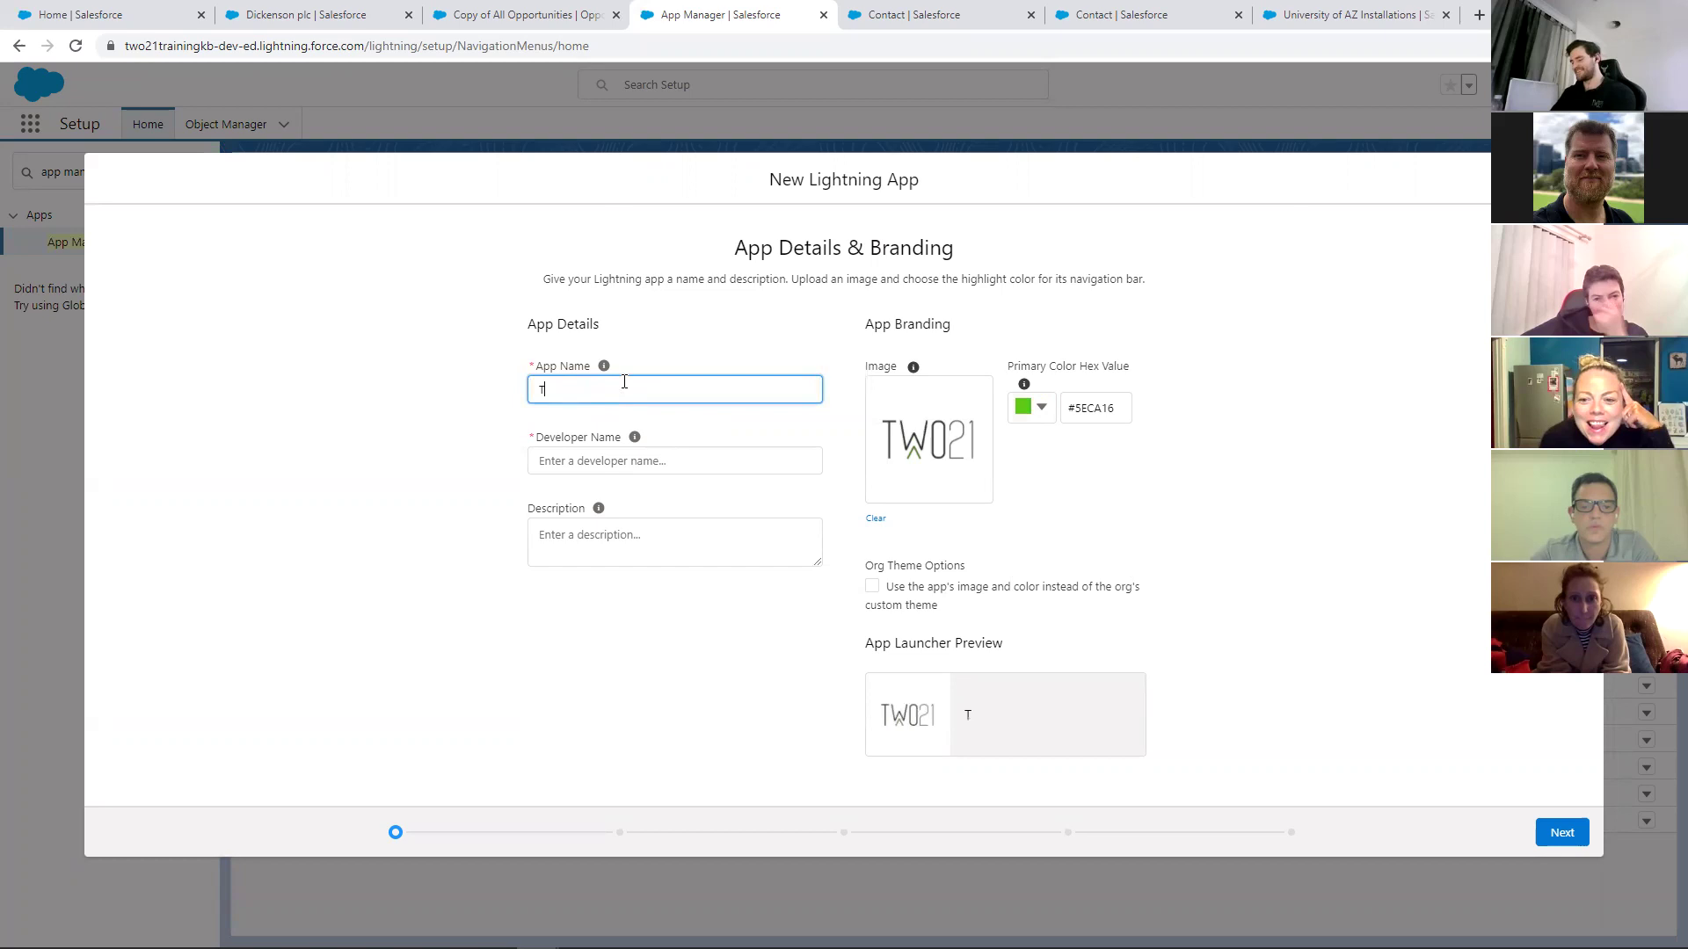
type("wo21")
key("Tab")
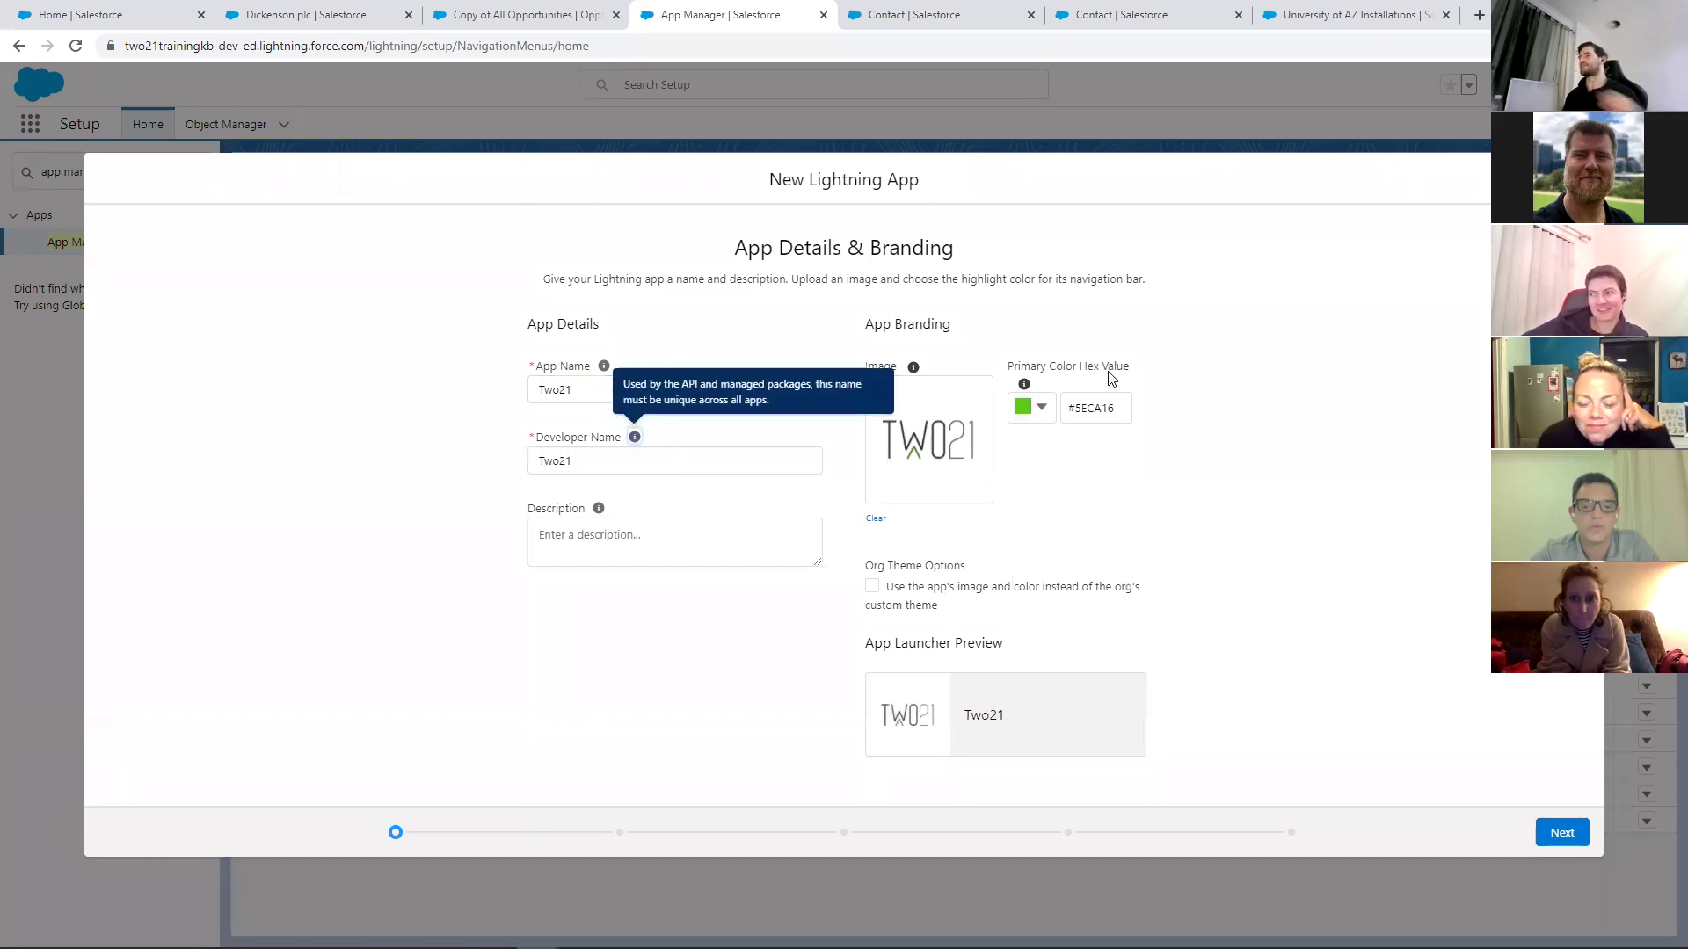
left_click(1562, 834)
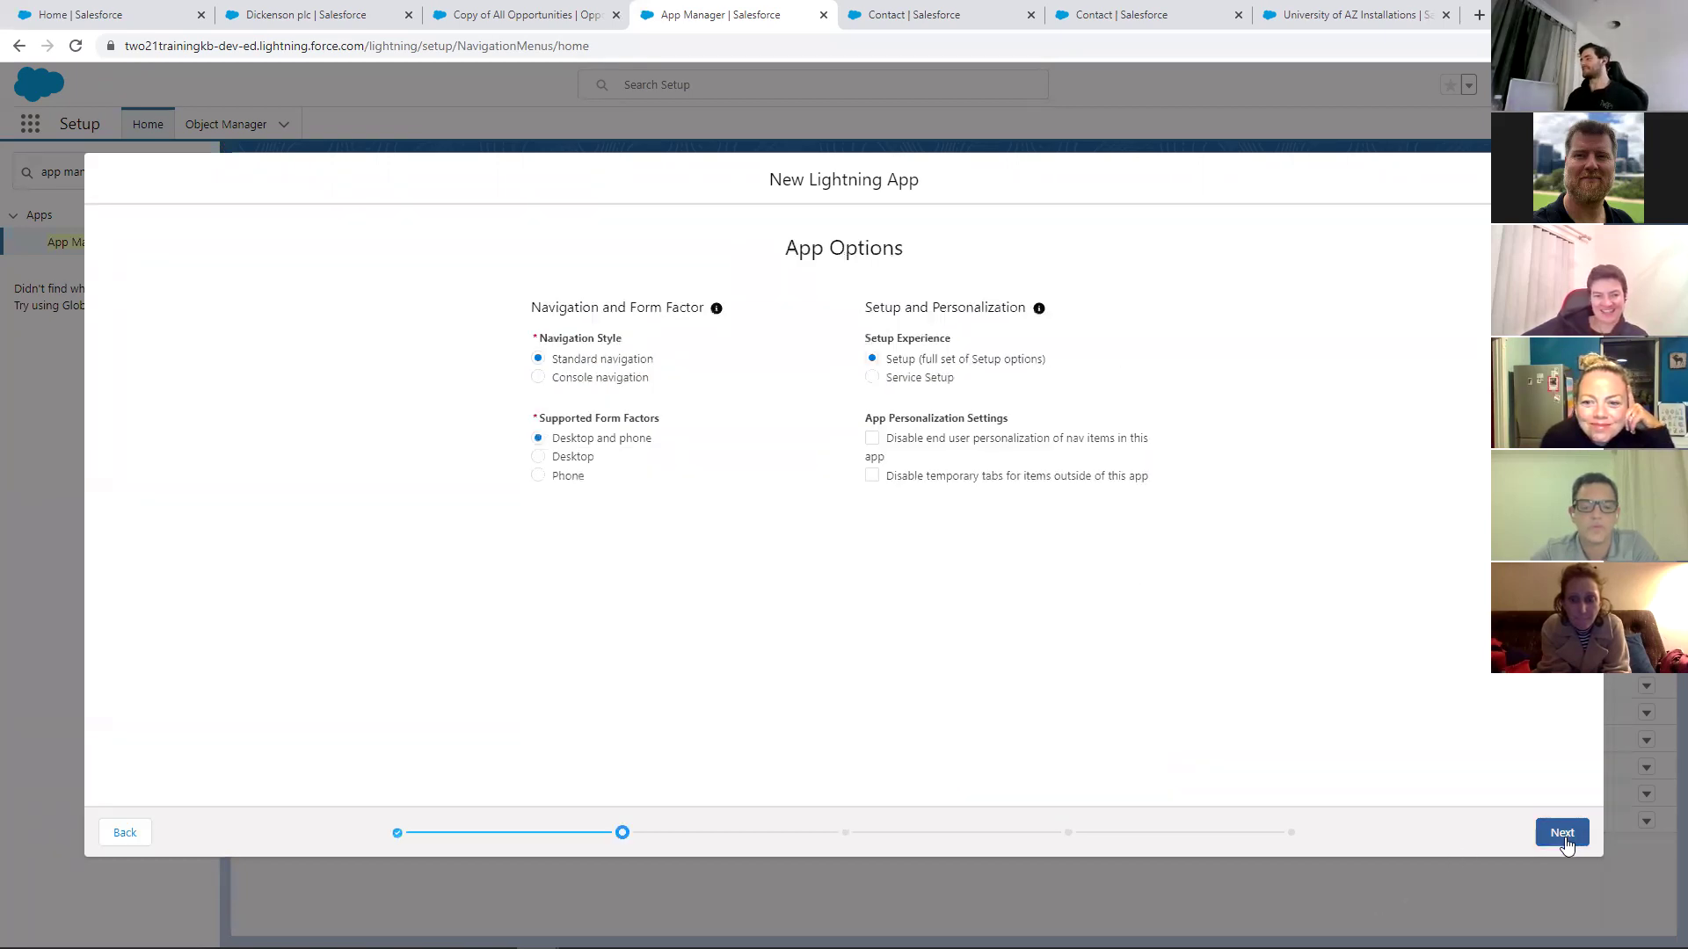
left_click(1554, 842)
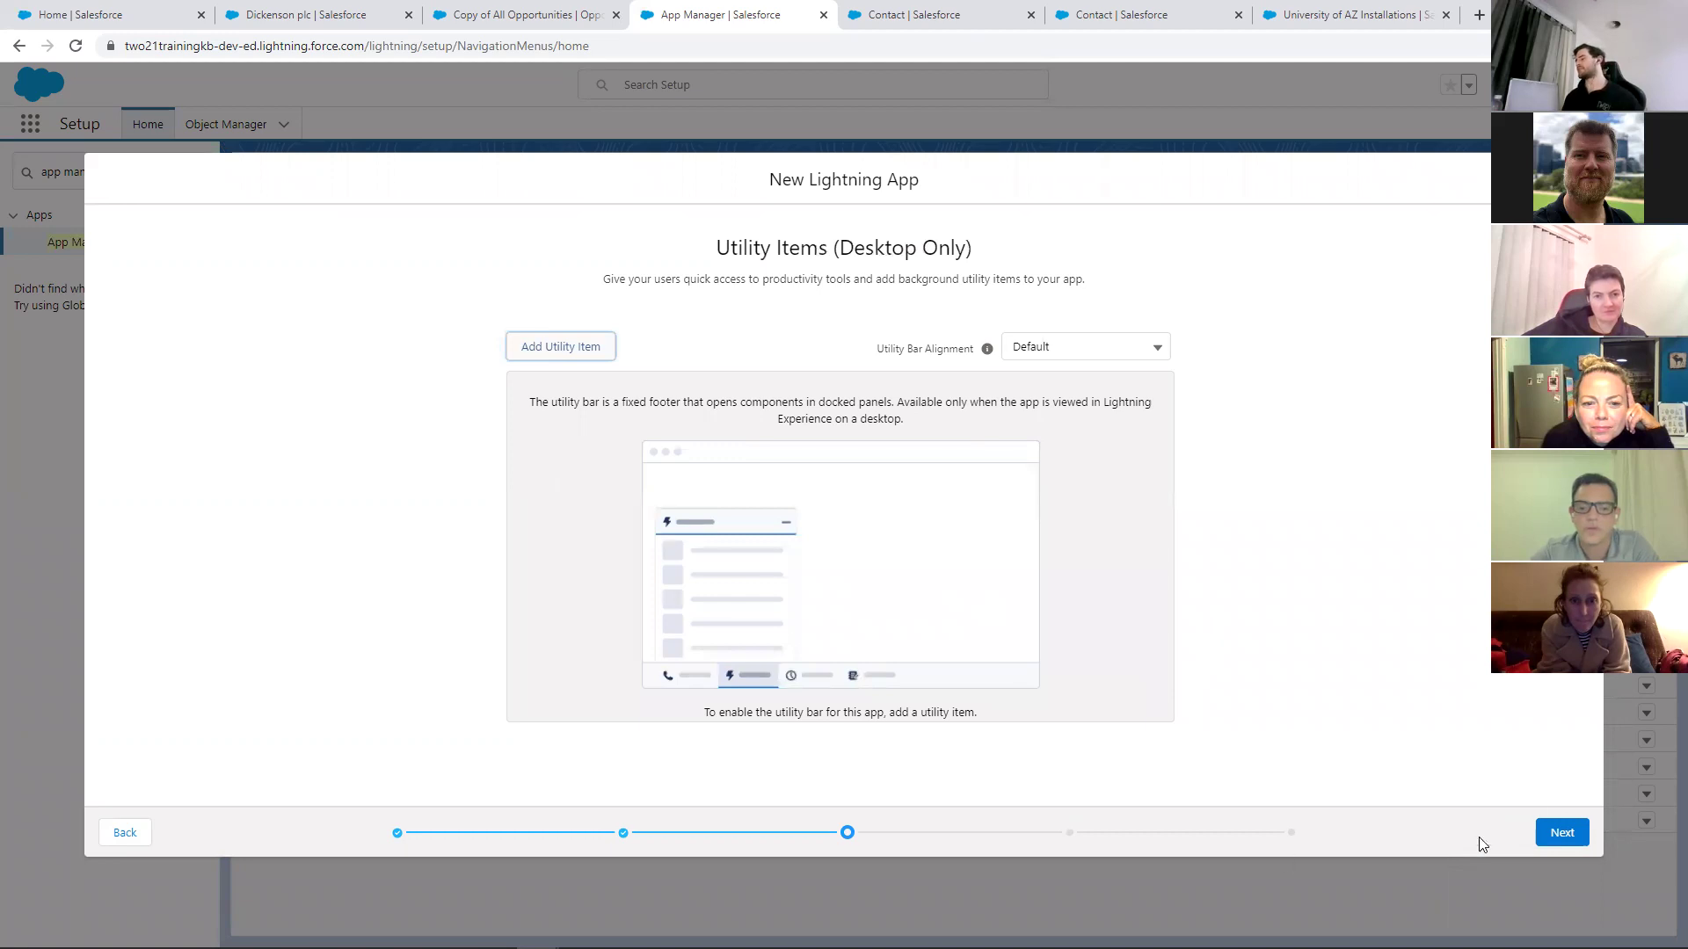
left_click(1570, 832)
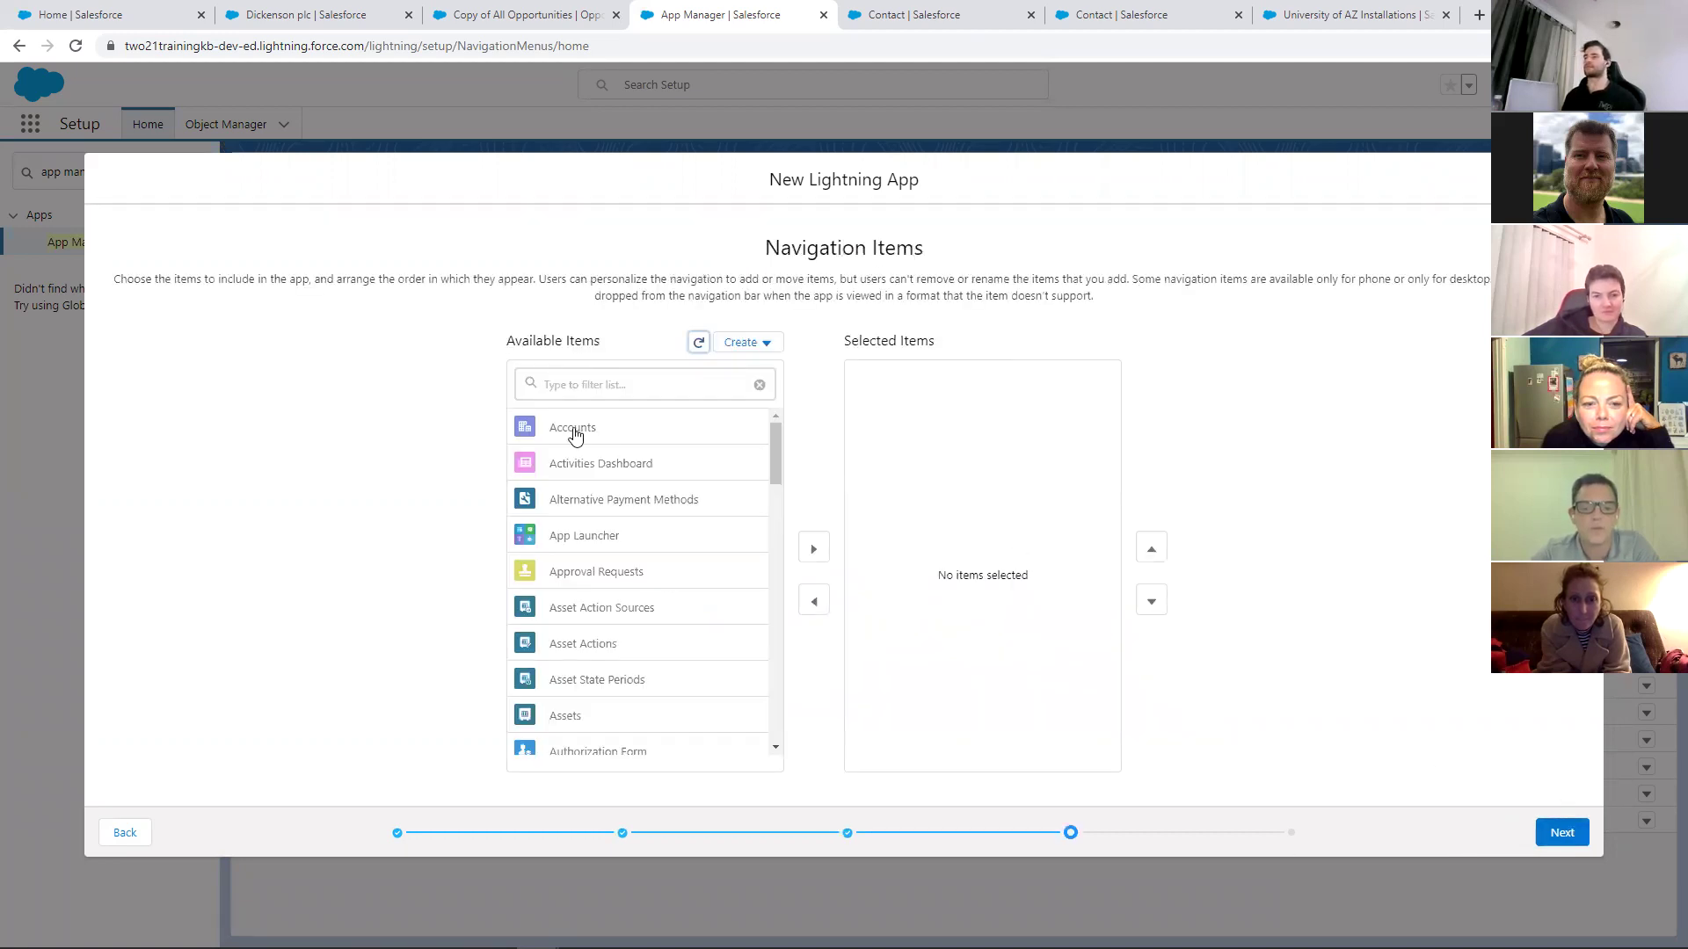
Add Accounts and Assets to the new app's selected navigation items
left_click(691, 438)
left_click(813, 549)
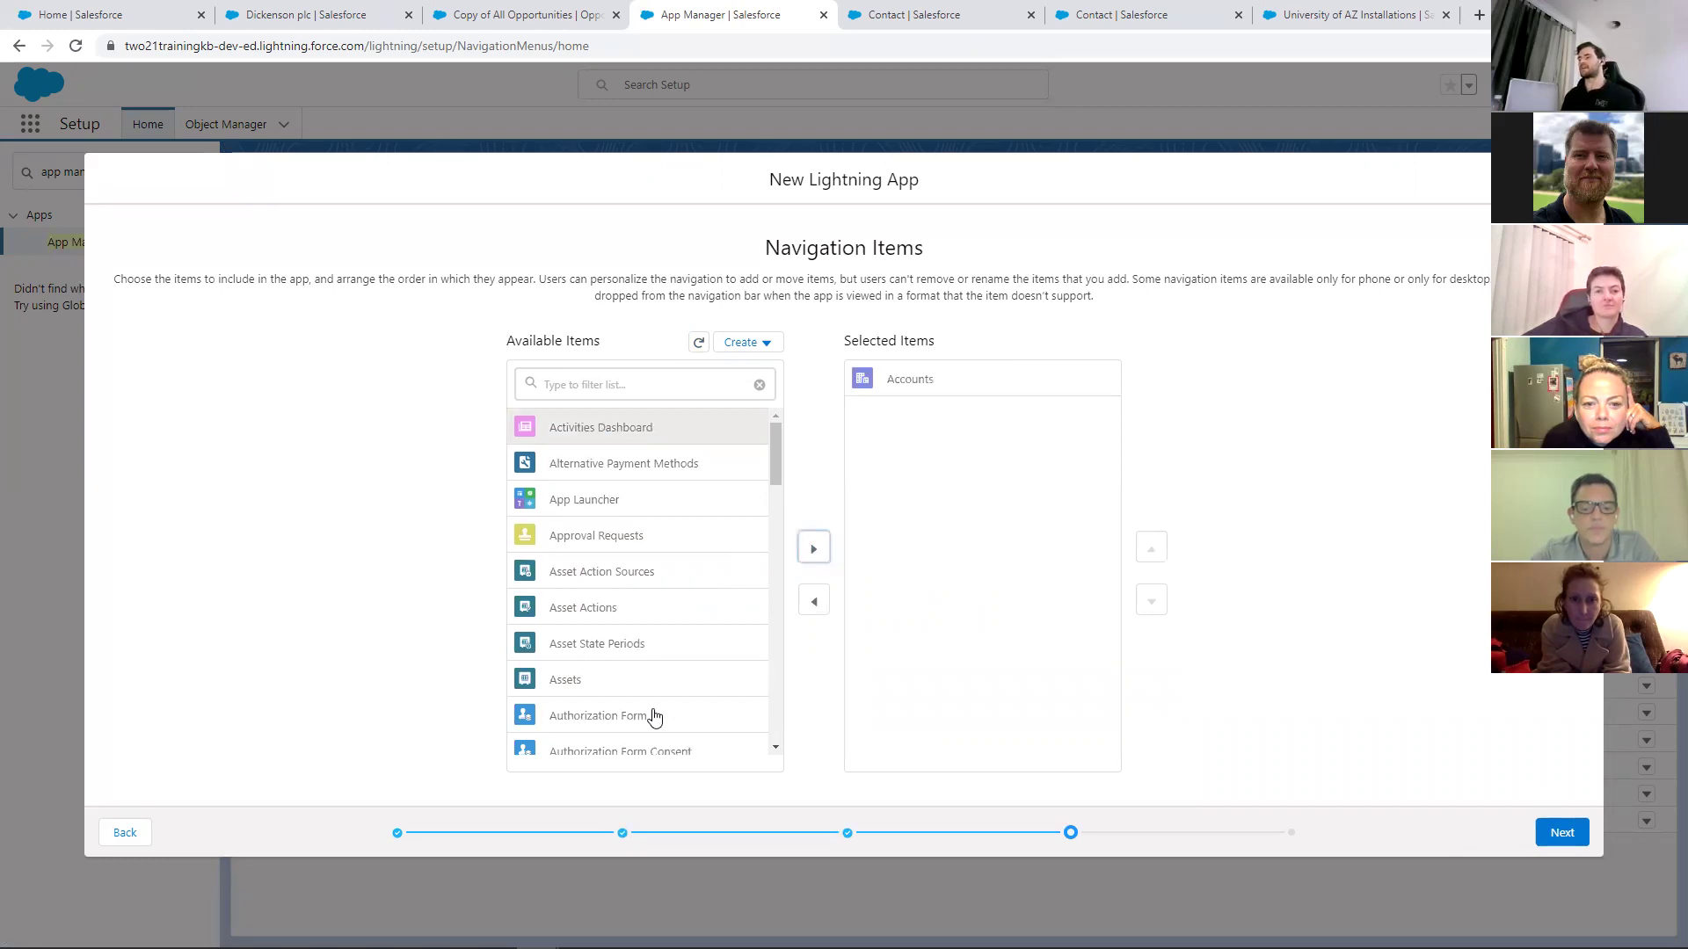
left_click(606, 679)
left_click(813, 548)
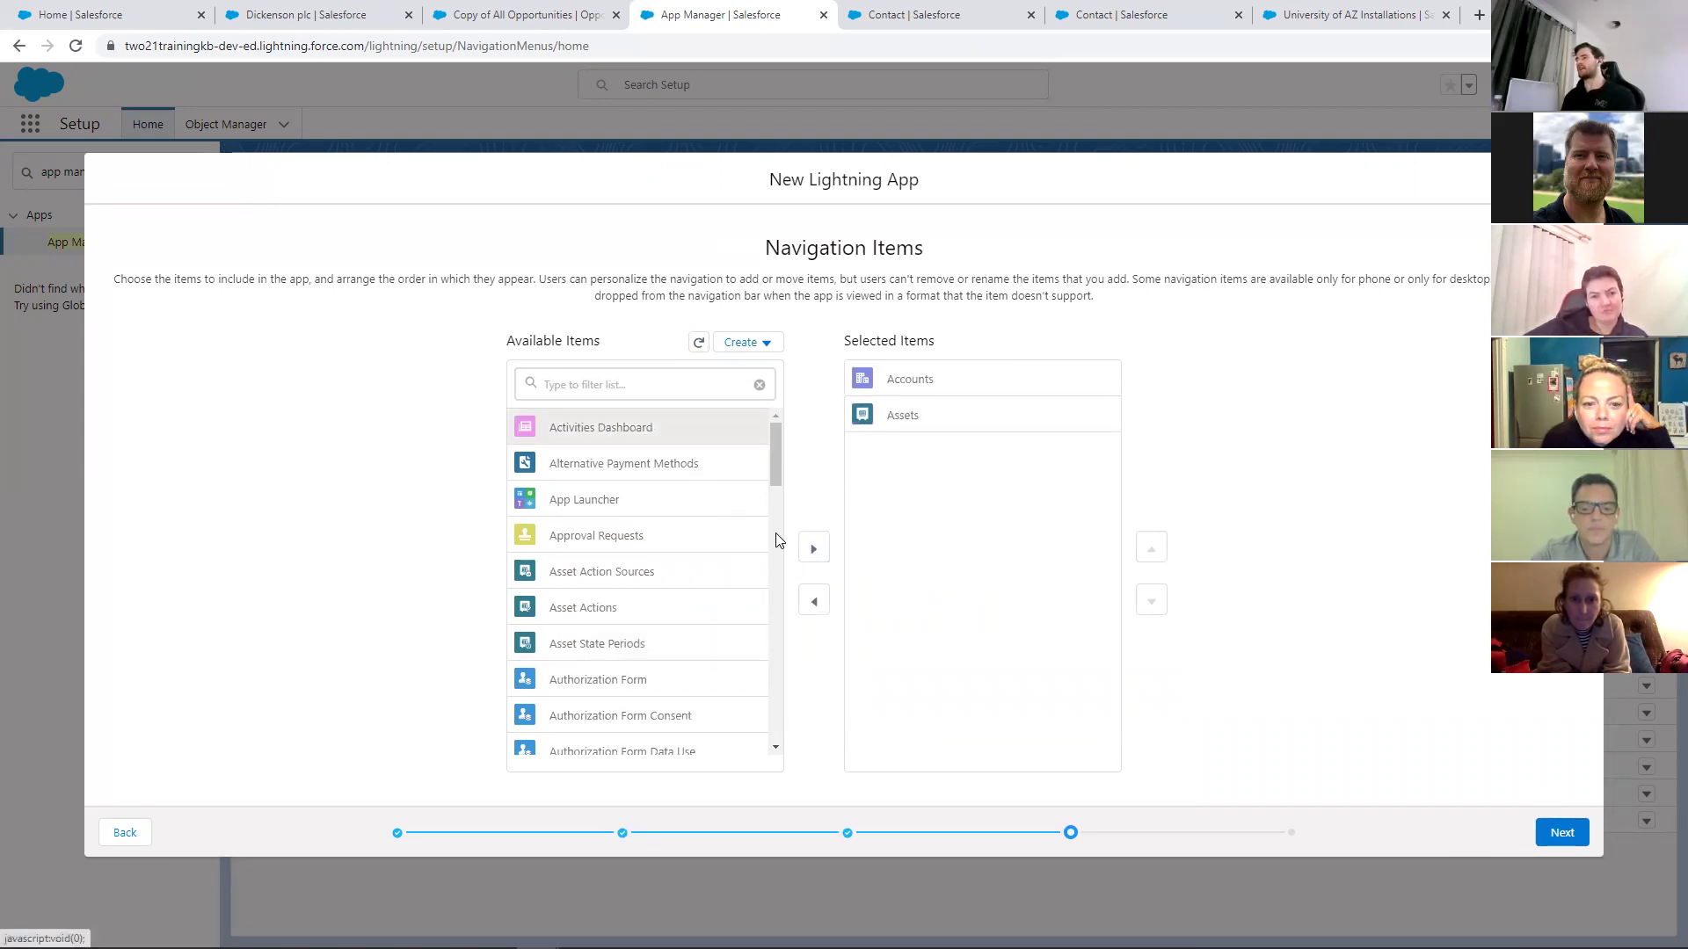
left_click(814, 551)
Continue to the user profiles and save the new app without assigning any profile
left_click(1552, 833)
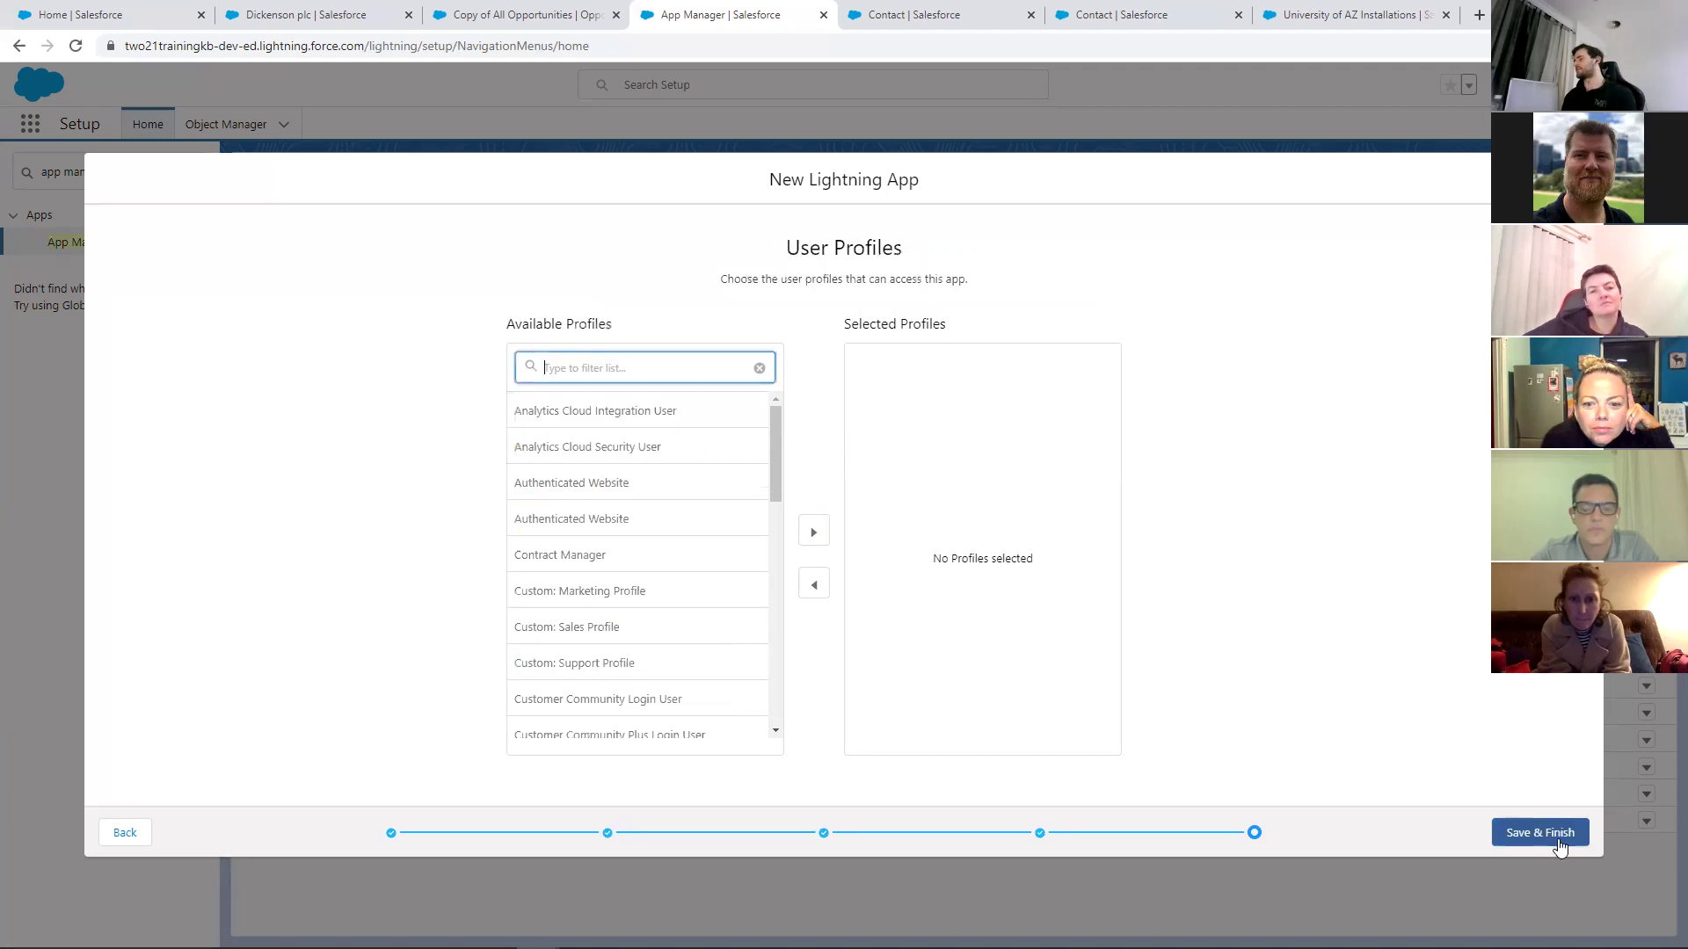
left_click(651, 555)
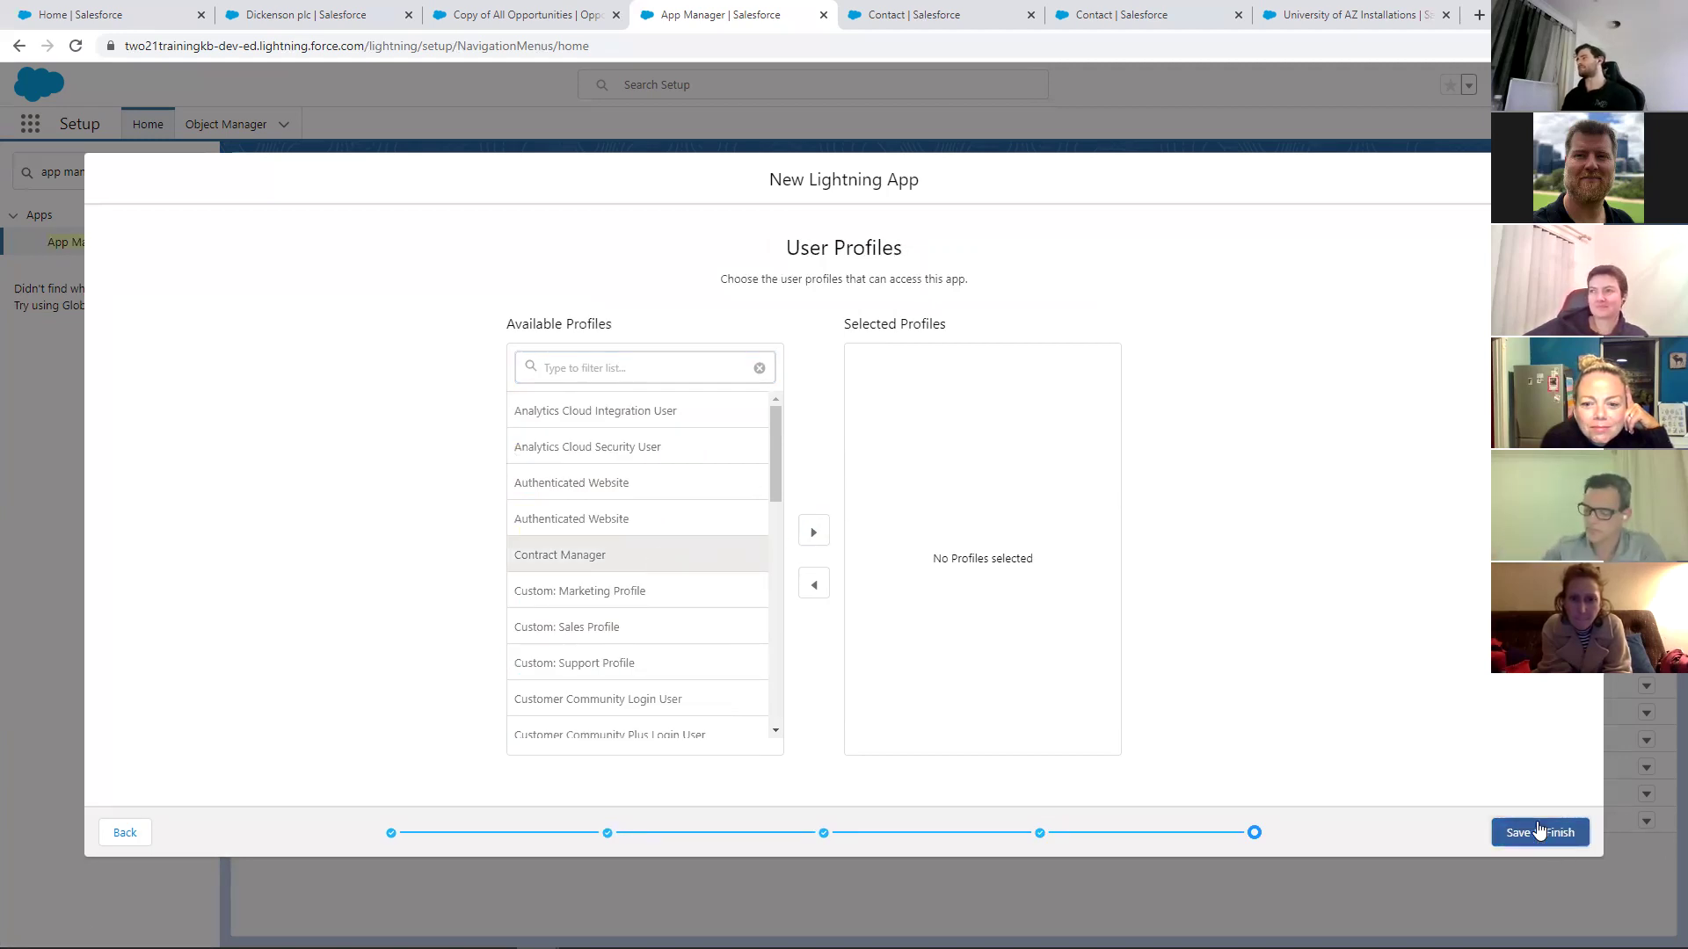
left_click(1587, 832)
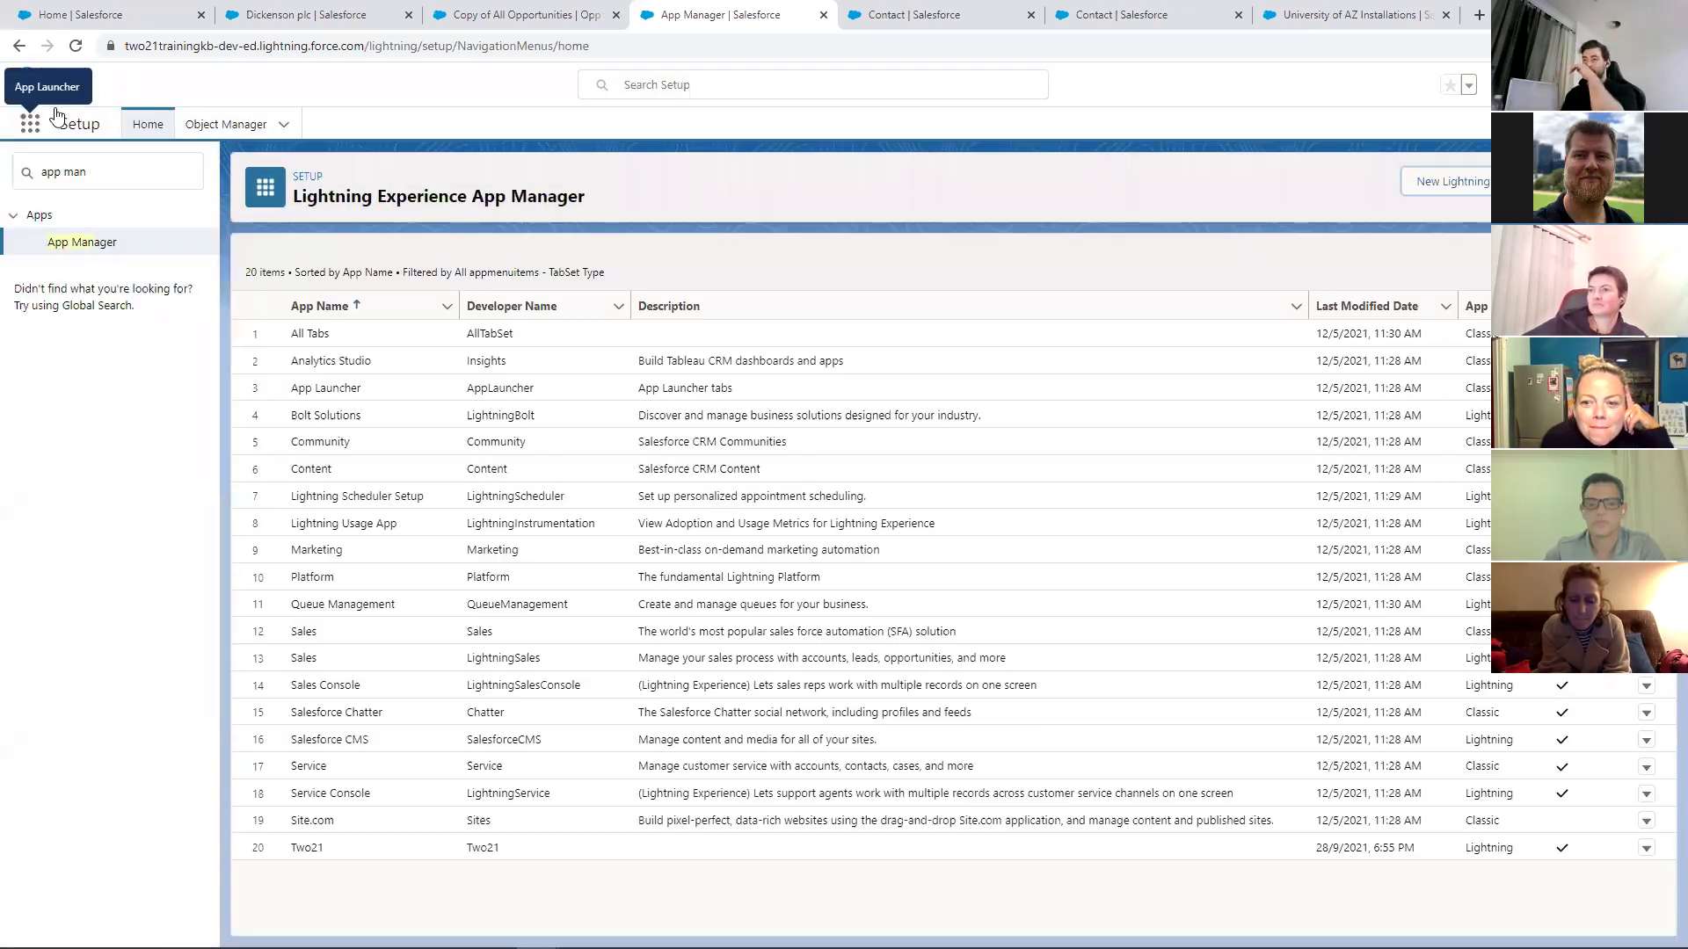
Search the App Launcher for two21 from the Dickenson plc account page and close the launcher
left_click(264, 15)
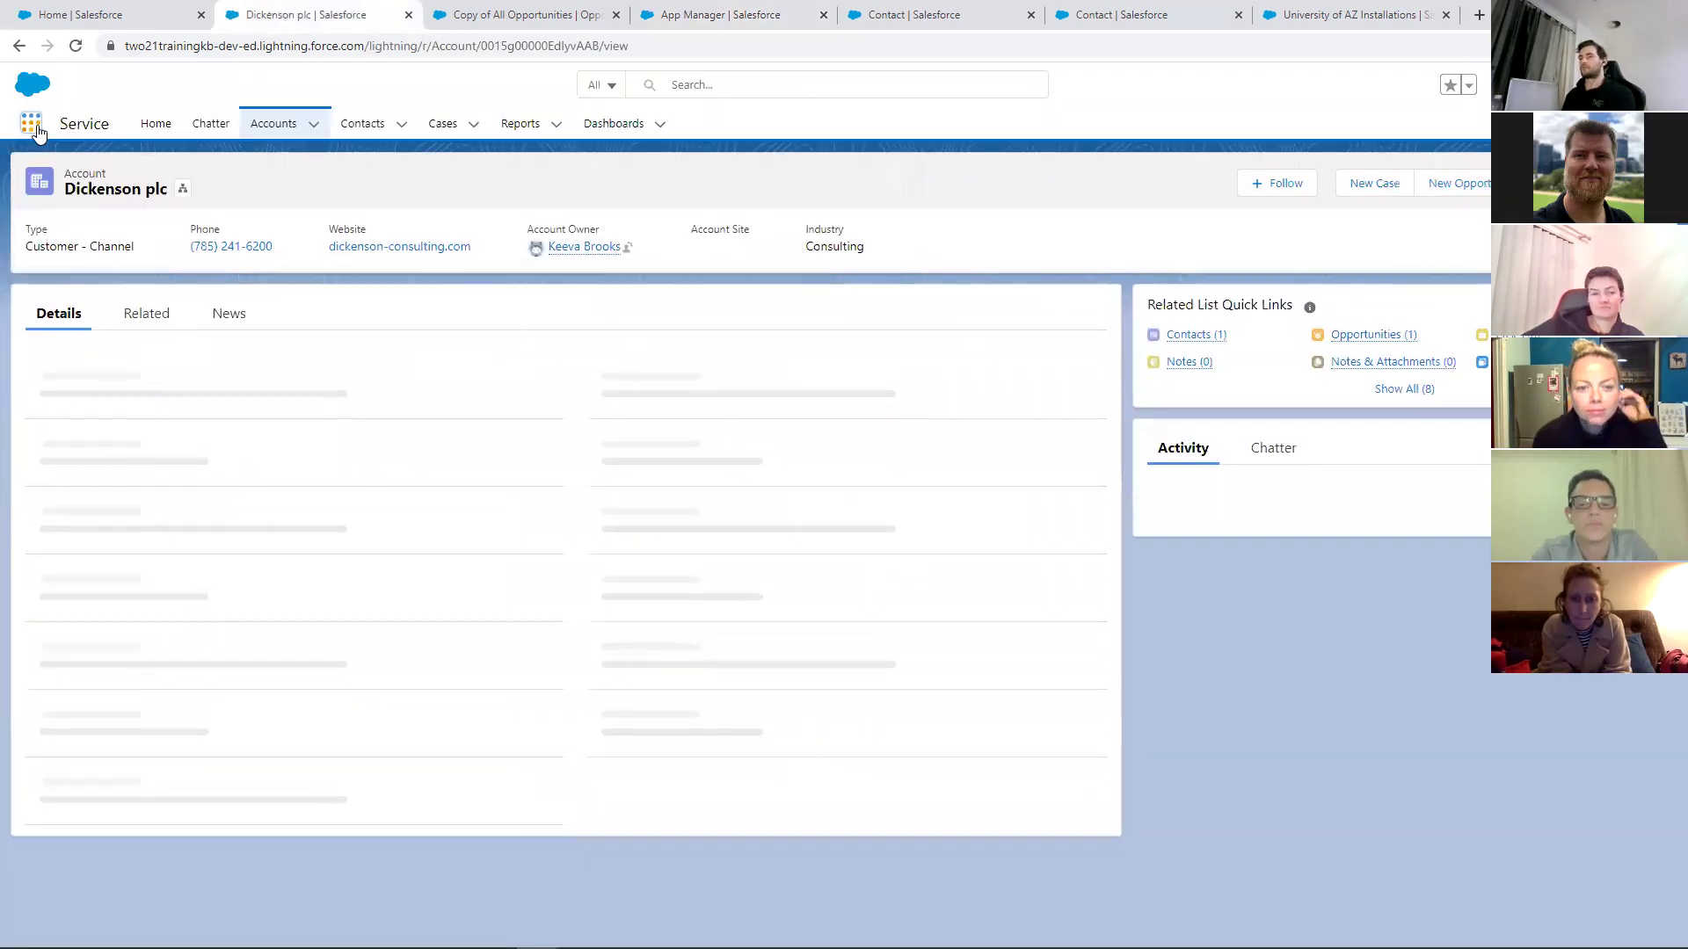
left_click(34, 126)
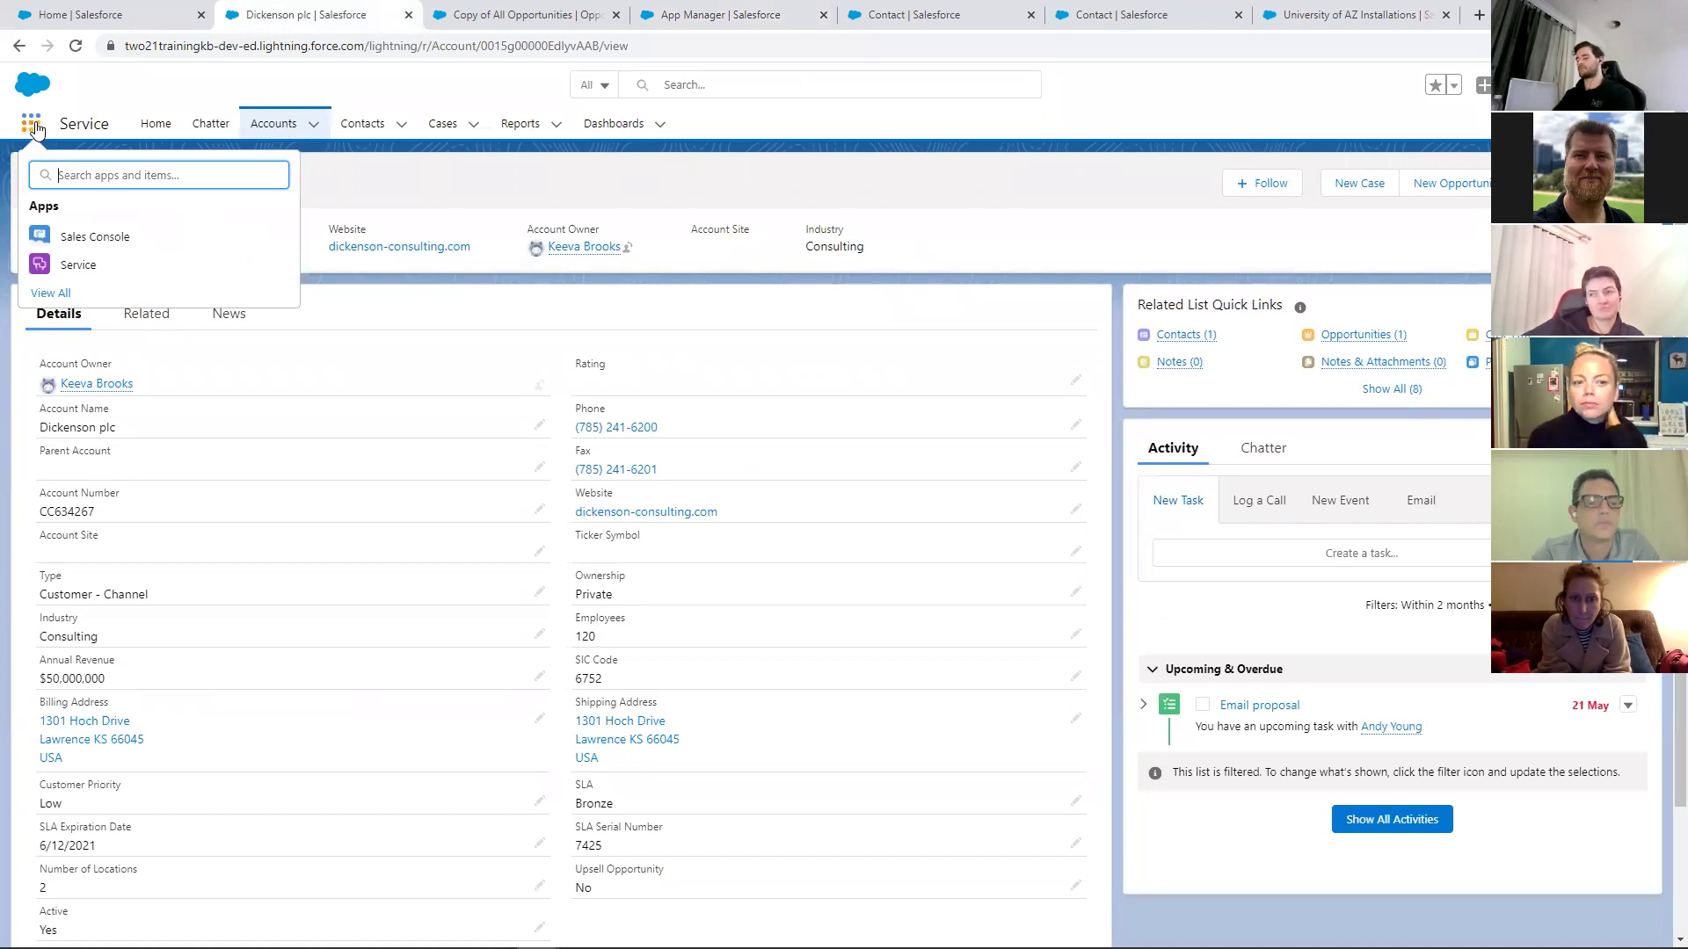
type("two21")
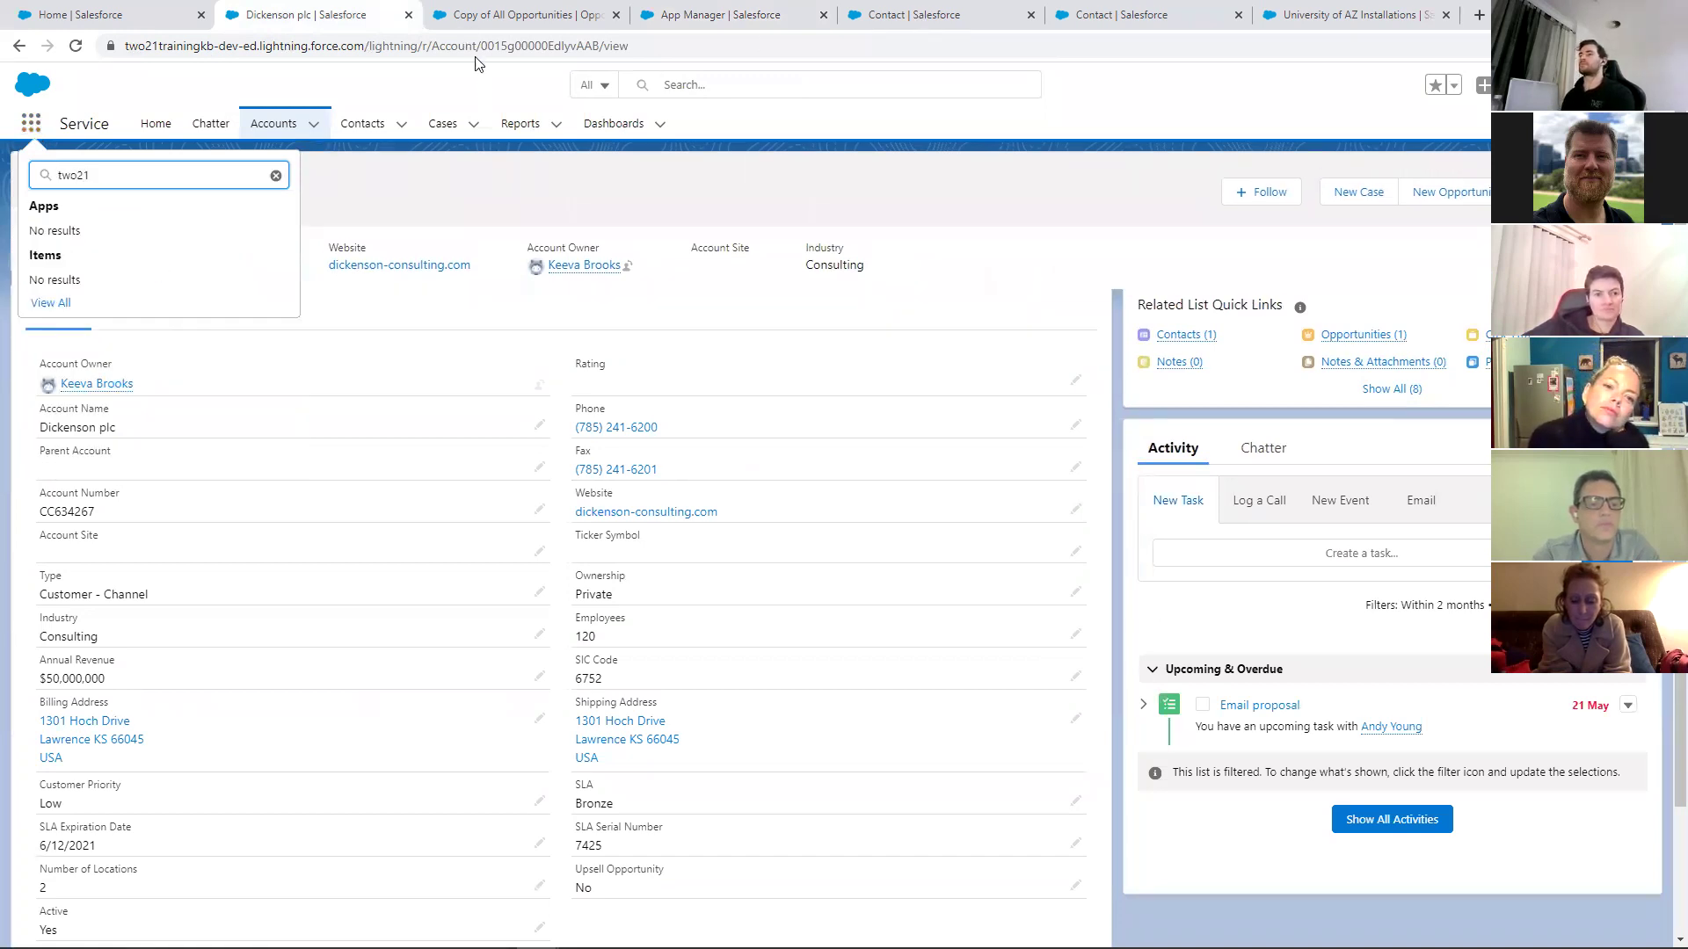
left_click(496, 85)
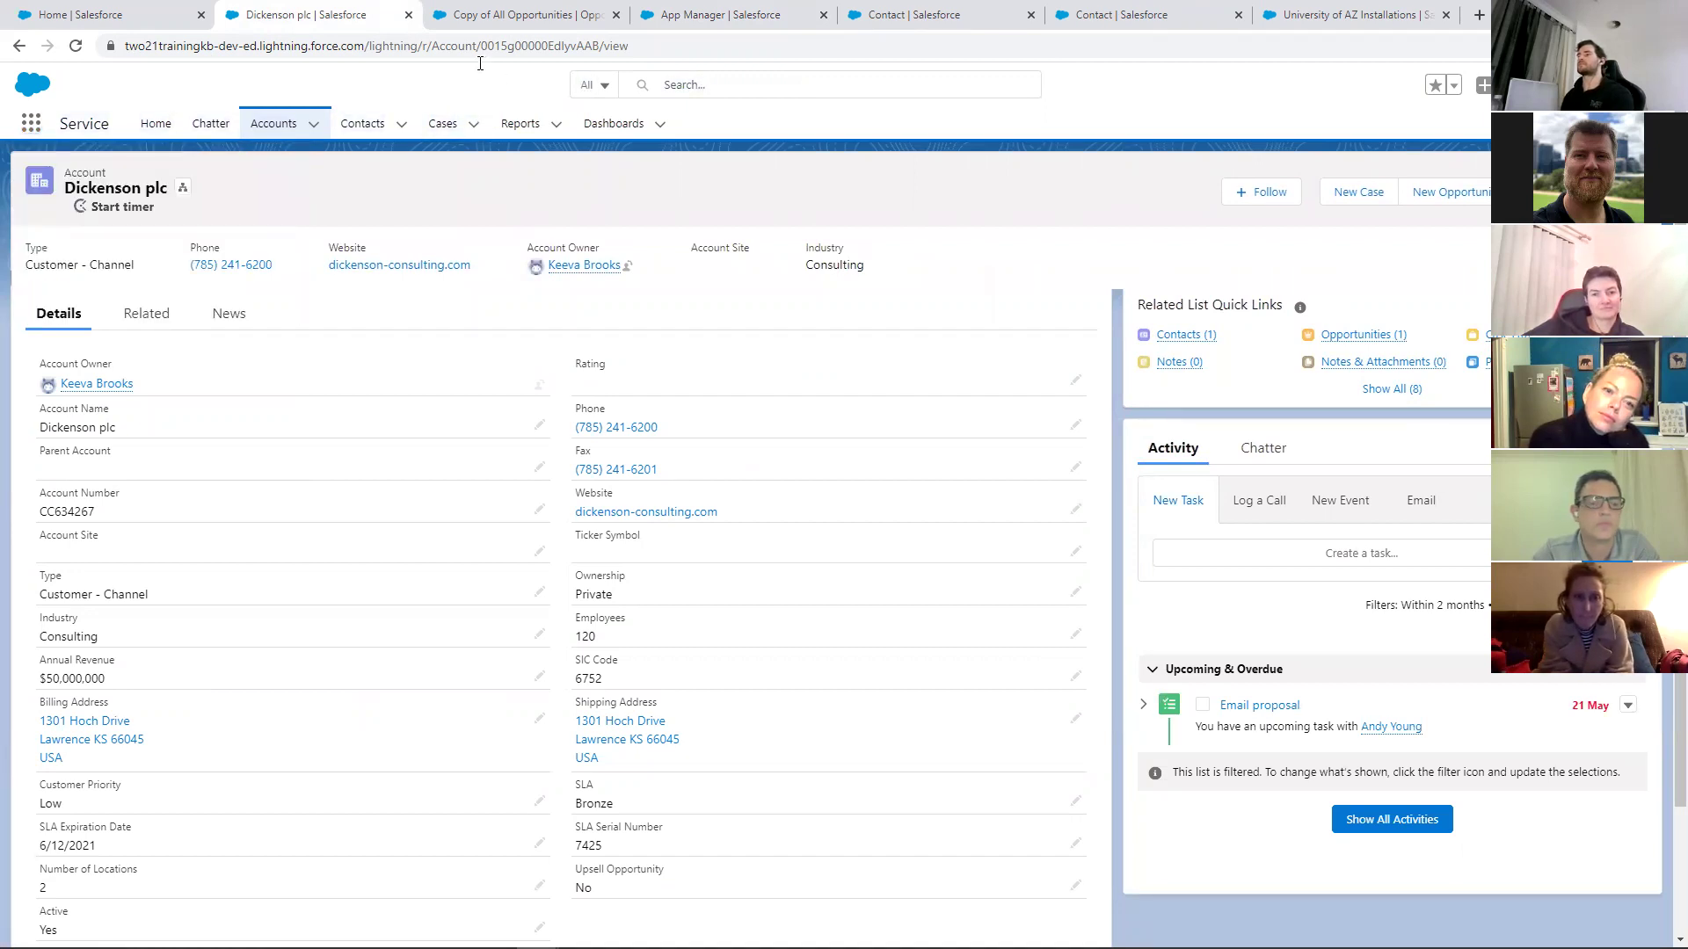
Return to the App Manager in Setup and search the App Launcher there for two21
left_click(686, 15)
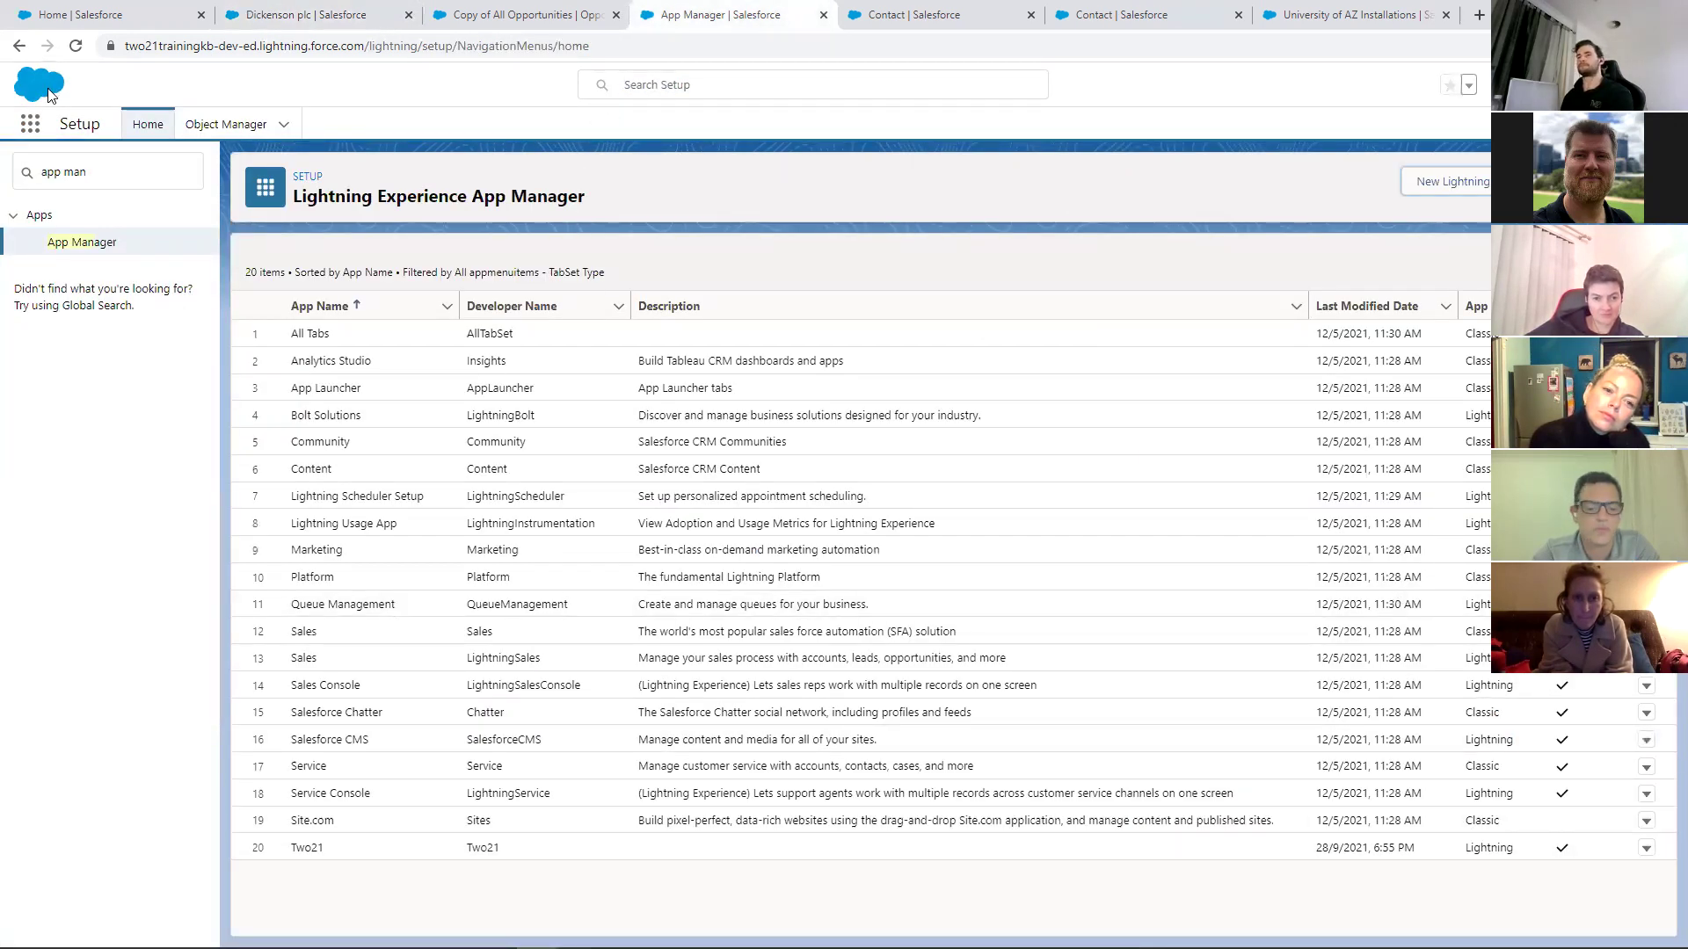
left_click(29, 117)
type("two21")
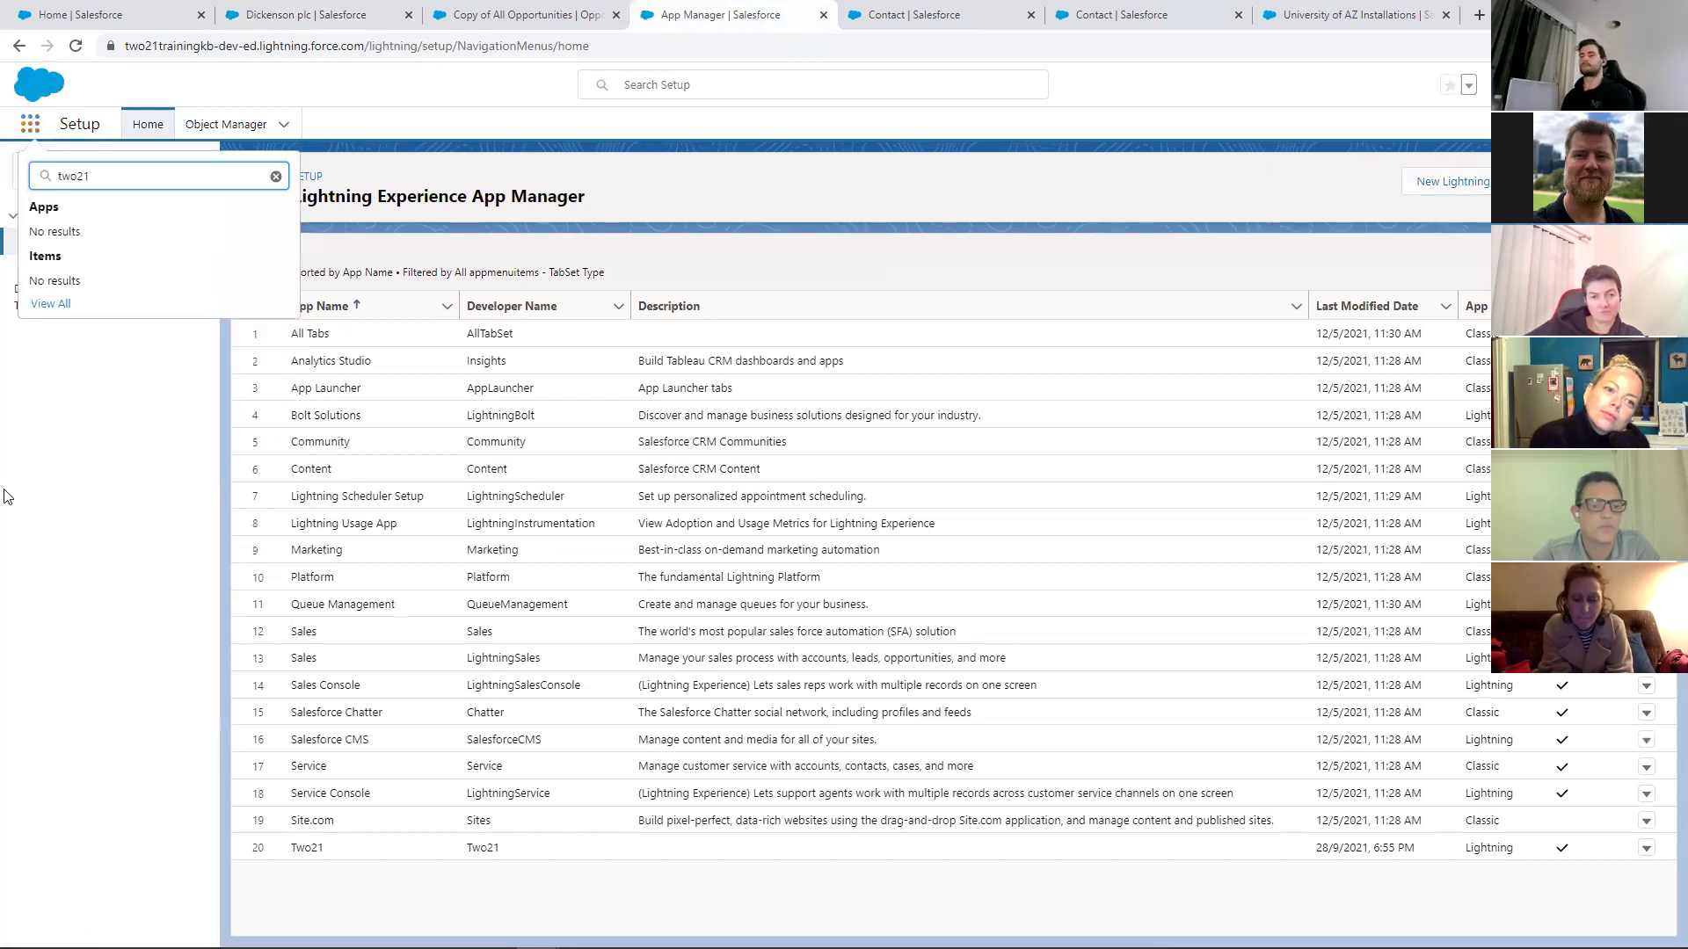
key("Escape")
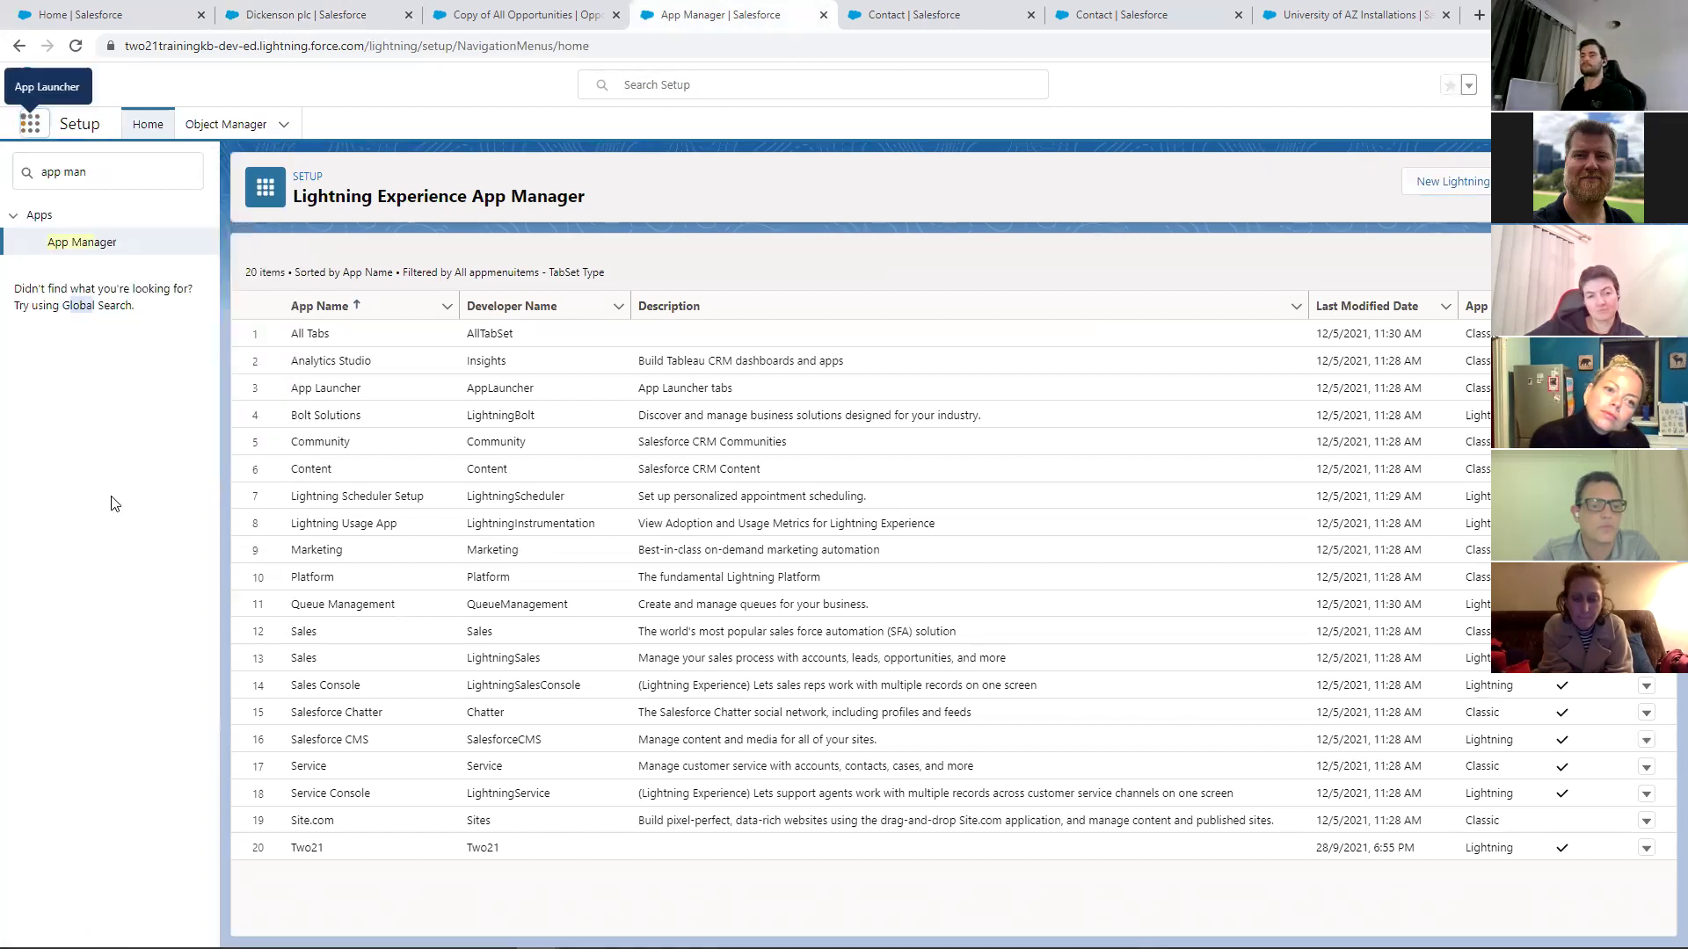
Find the App Menu in Setup by searching for "app menu" and open it
left_click(115, 182)
key("BackSpace")
key("BackSpace")
type("enu")
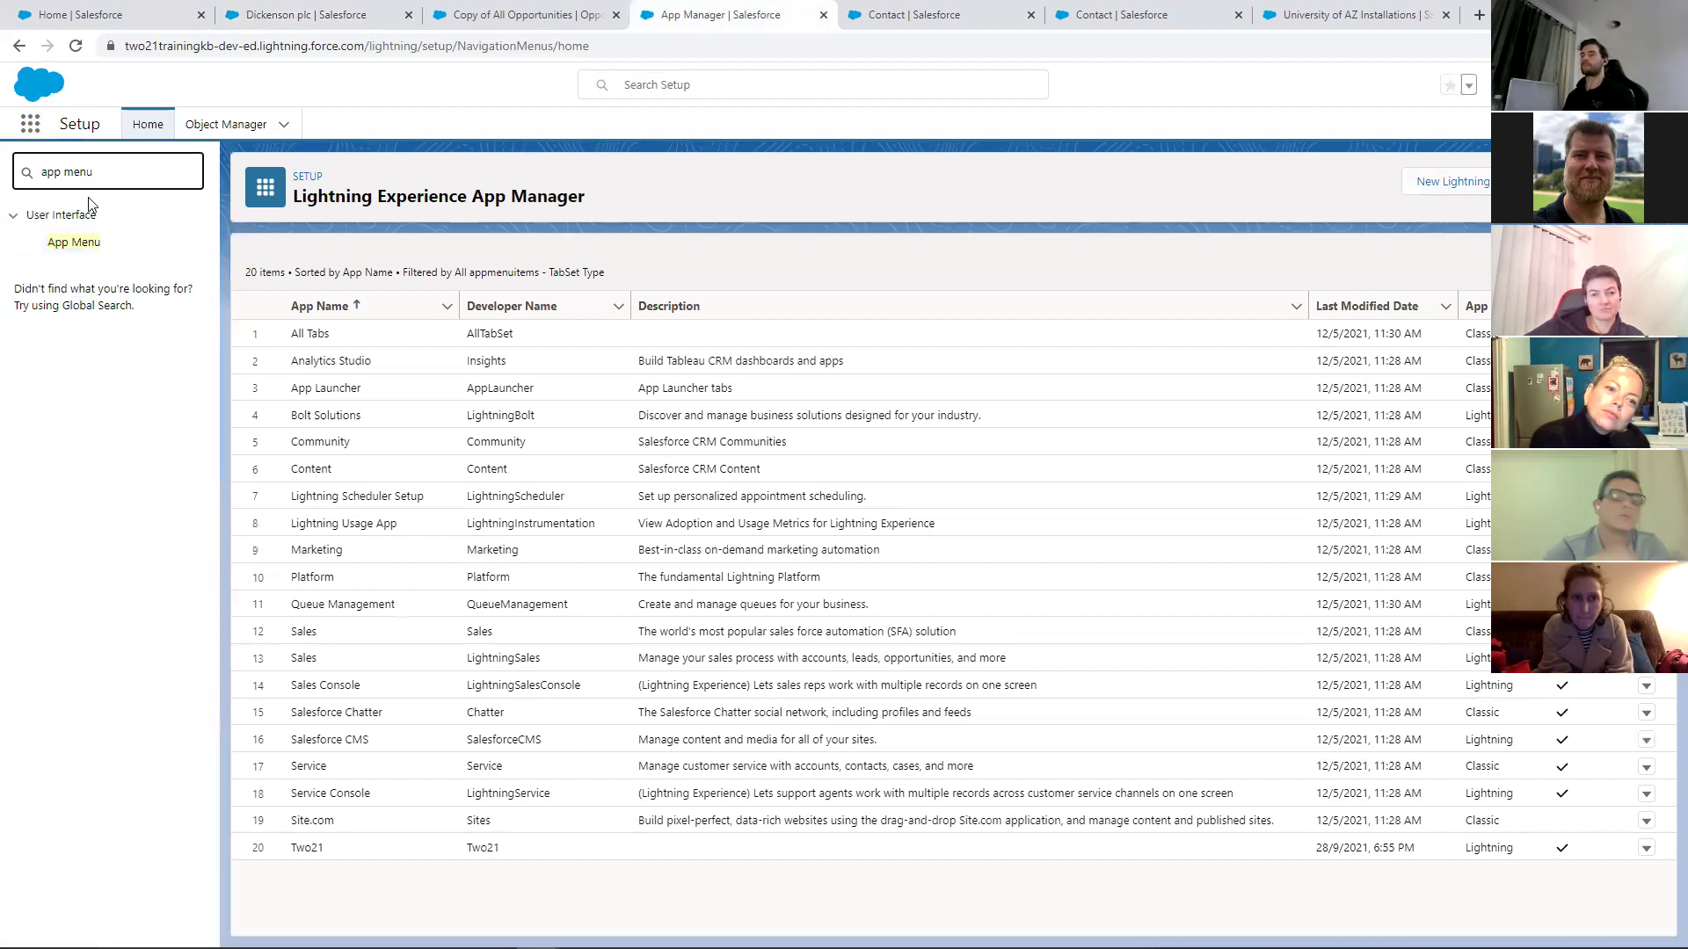
left_click(101, 256)
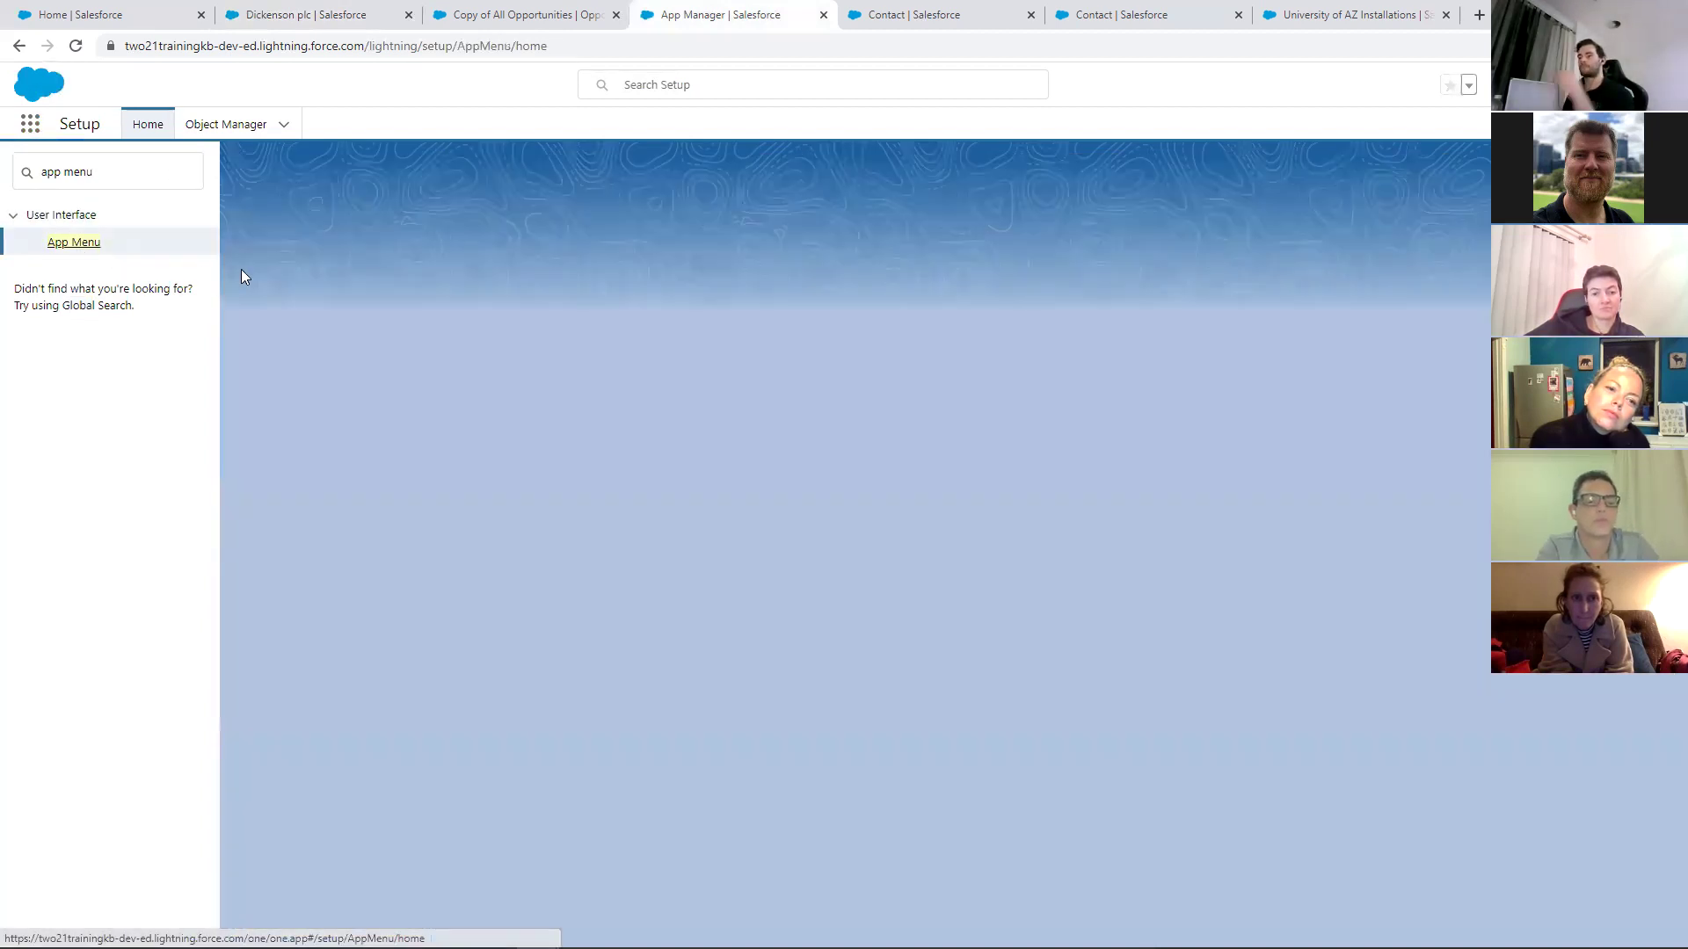
Move the Two21 app from the end of the App Menu list to first place, above Sales Console
scroll(939, 396, "down", 3)
scroll(939, 512, "down", 10)
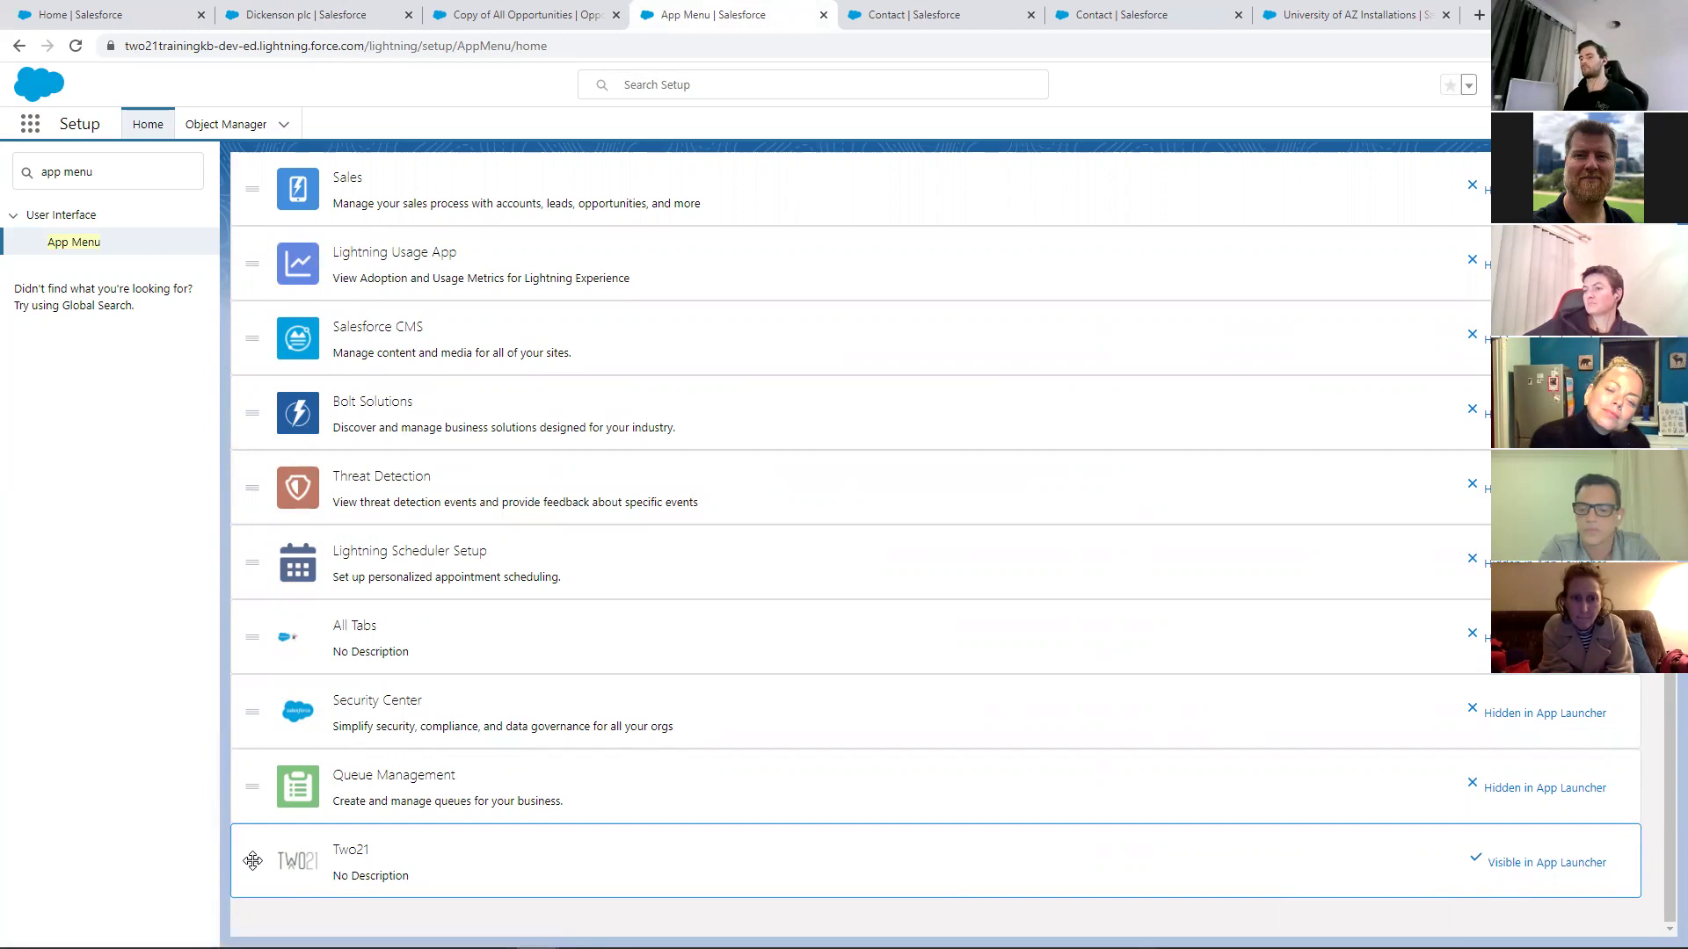
left_click_drag(287, 833, 295, 330)
scroll(296, 329, "up", 5)
left_click_drag(249, 611, 254, 197)
scroll(351, 292, "up", 5)
left_click_drag(256, 602, 261, 189)
scroll(331, 316, "up", 4)
left_click_drag(252, 514, 259, 323)
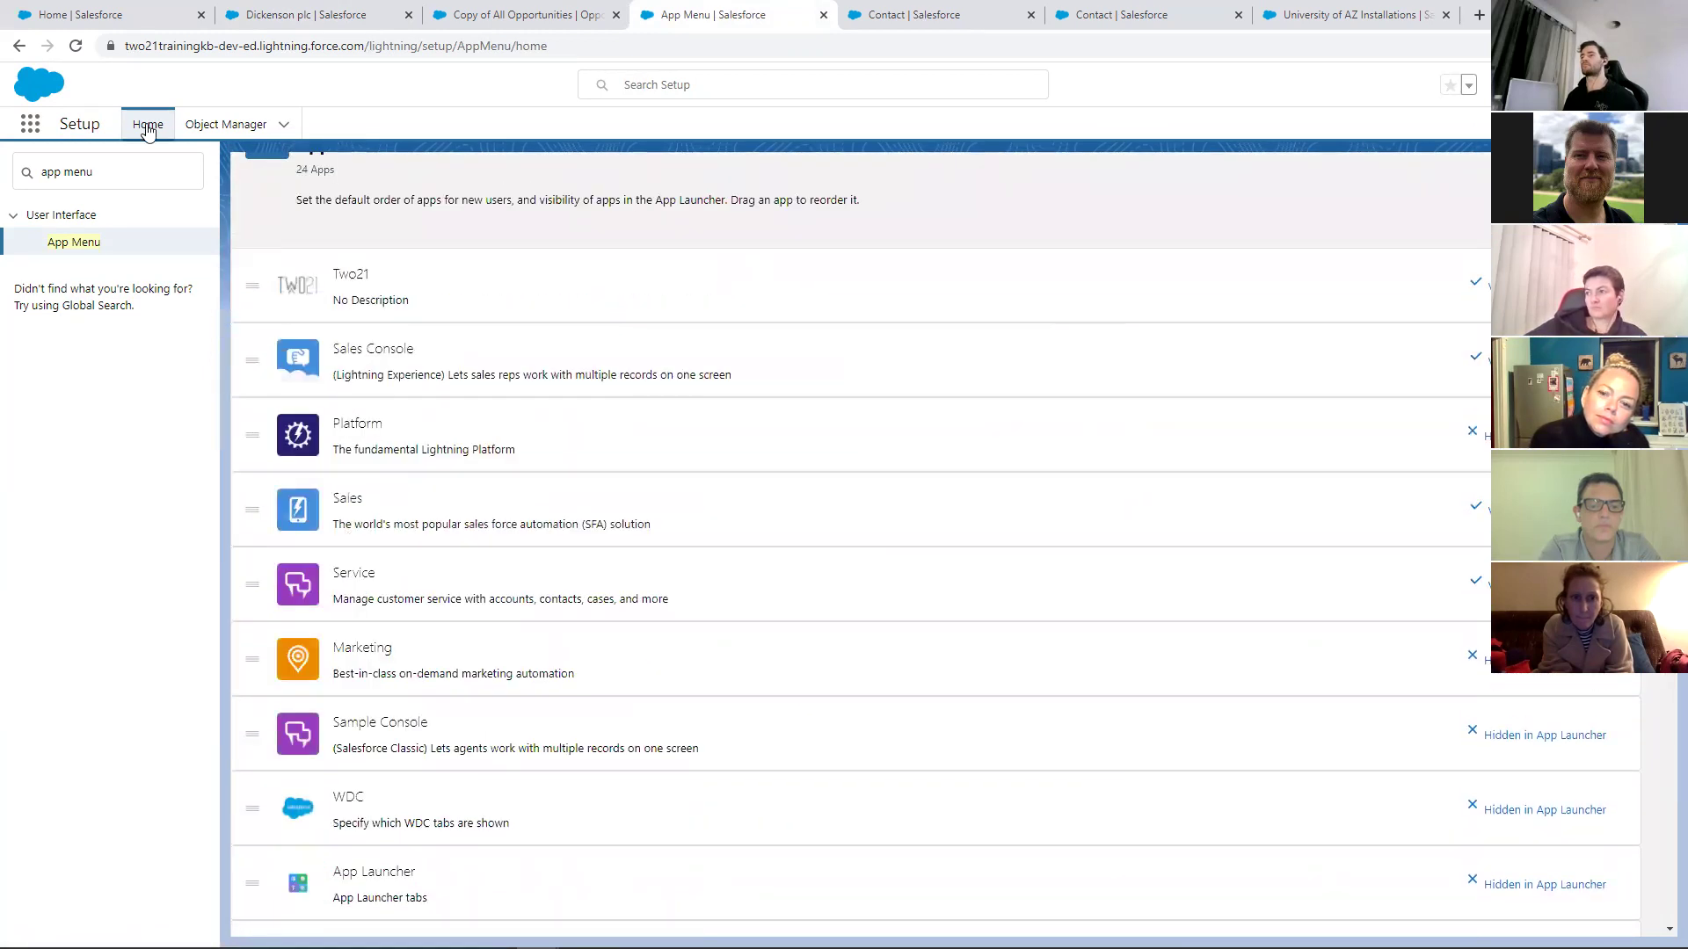
Search the App Launcher for two21 from the App Menu page and close the launcher
left_click(30, 122)
type("two2")
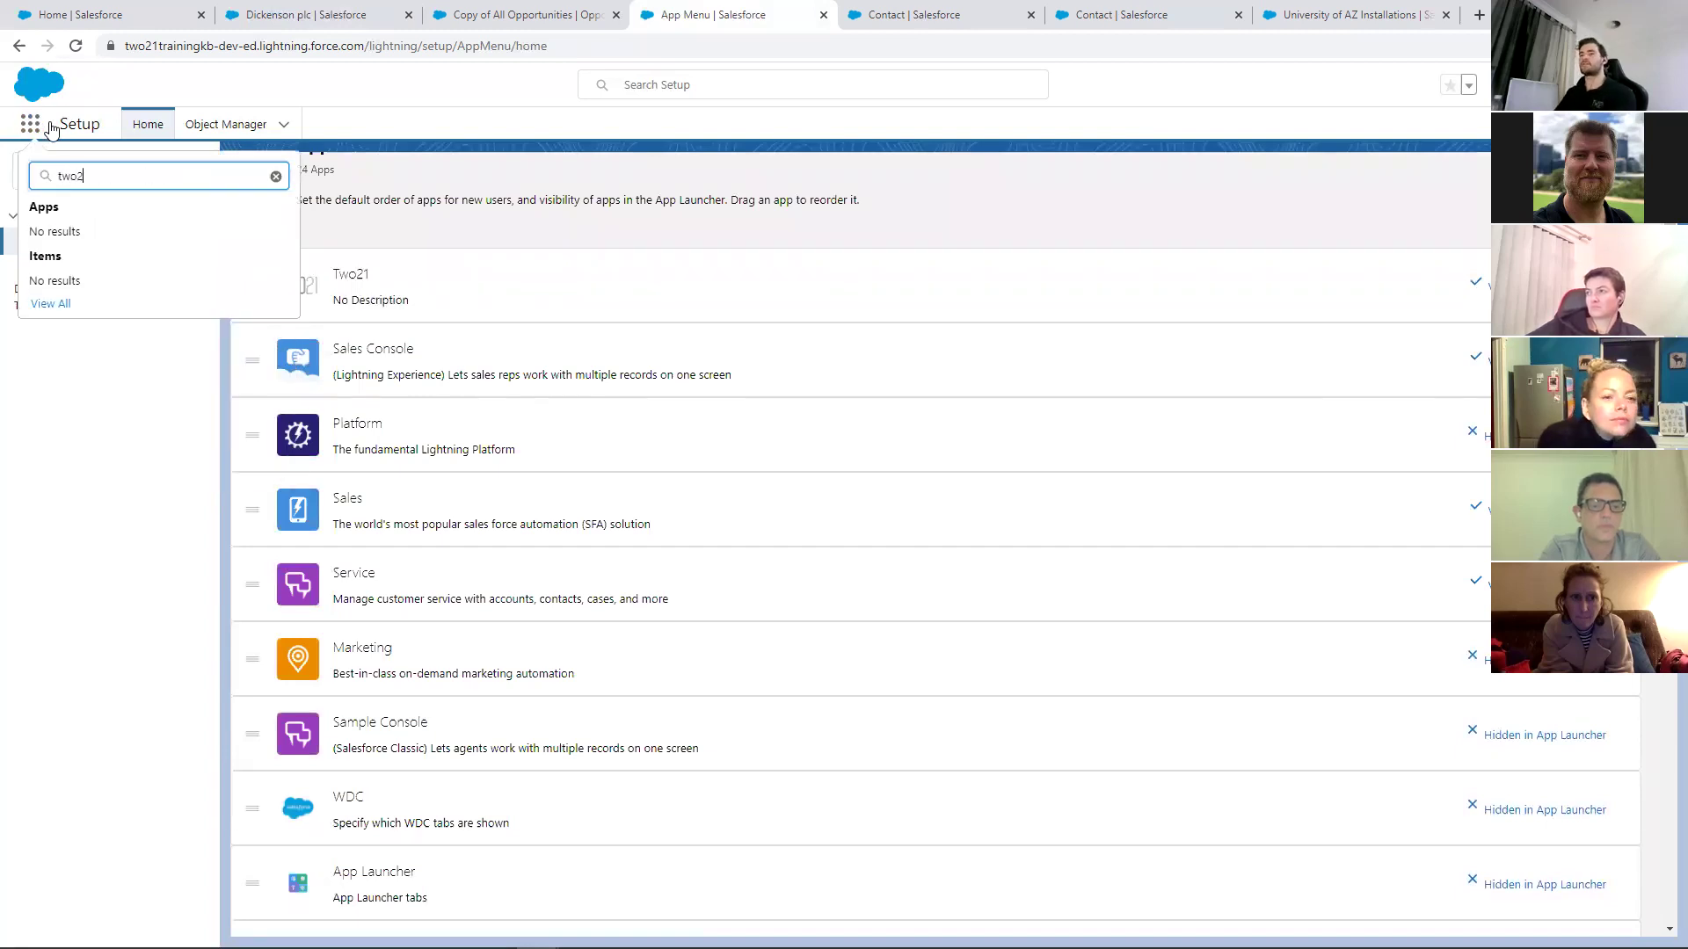
type("1")
key("Escape")
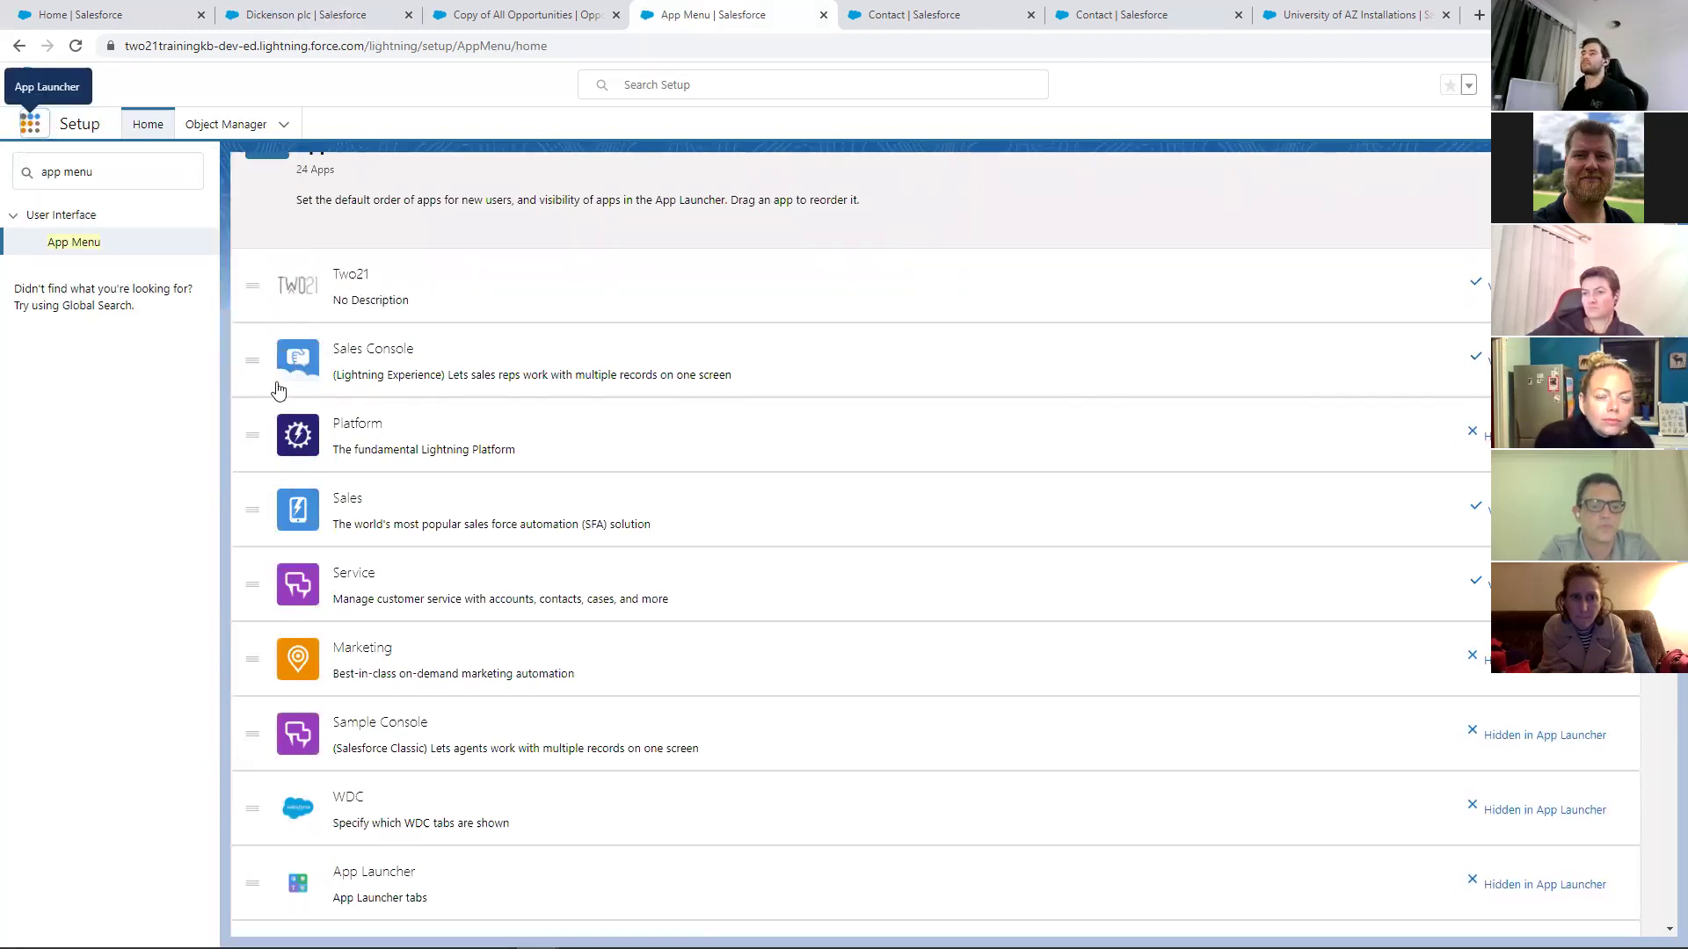
Reopen the App Manager by searching Setup for "app manage" and reload the page
left_click(127, 169)
key("BackSpace")
key("BackSpace")
key("BackSpace")
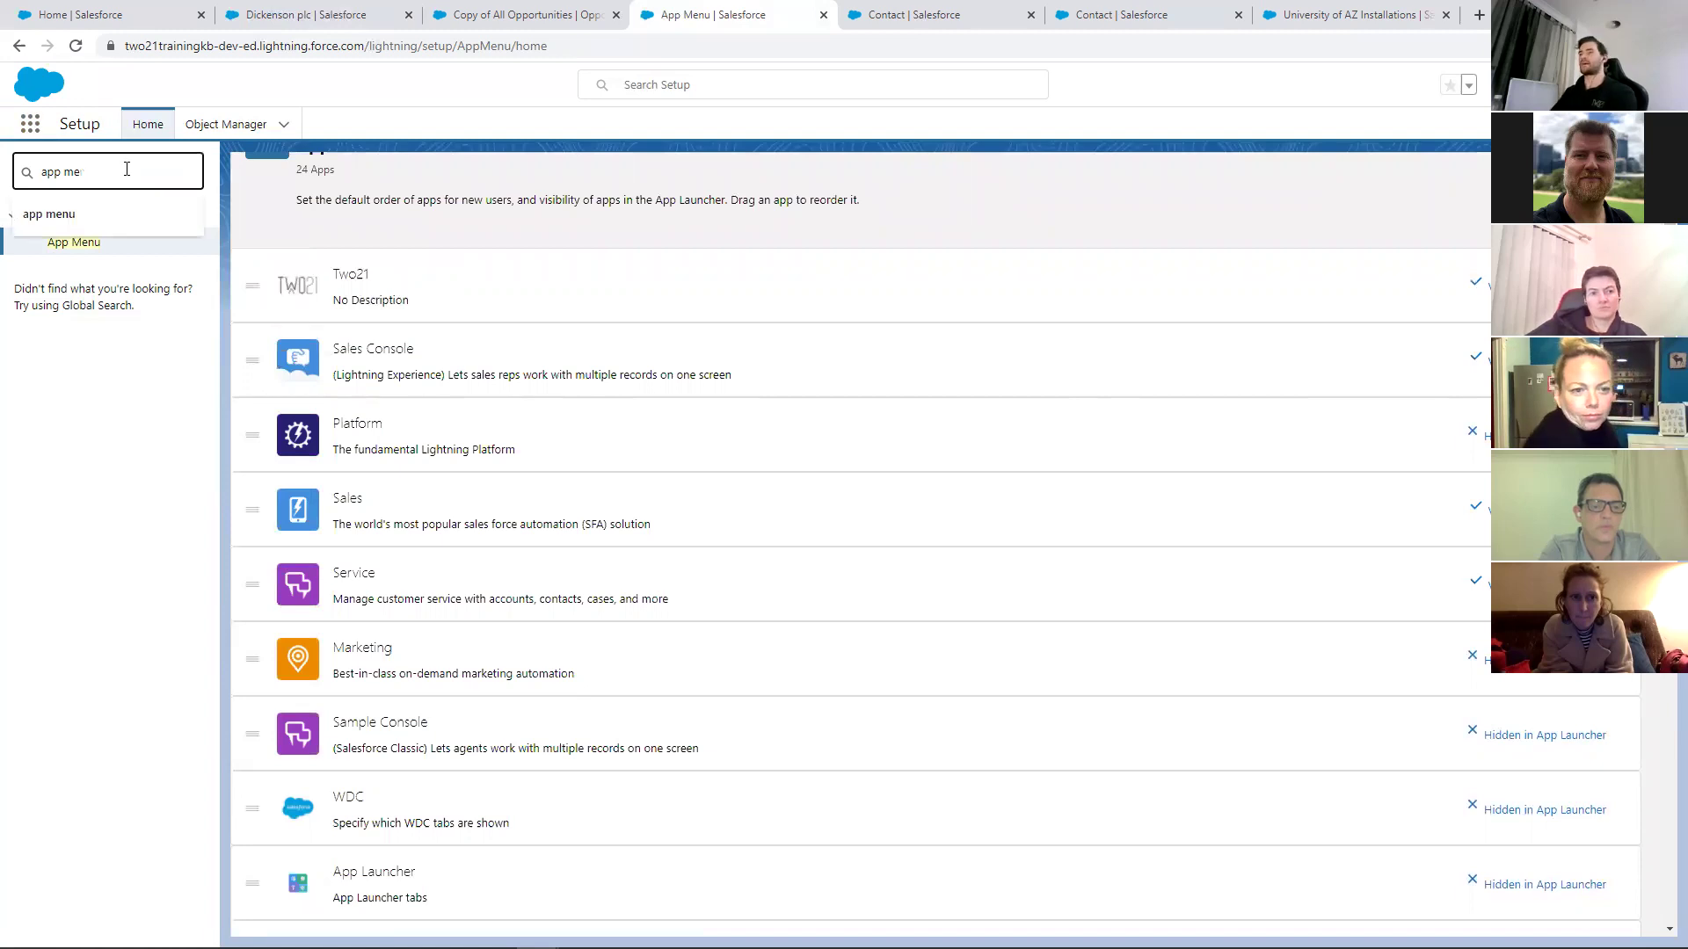
type("anage")
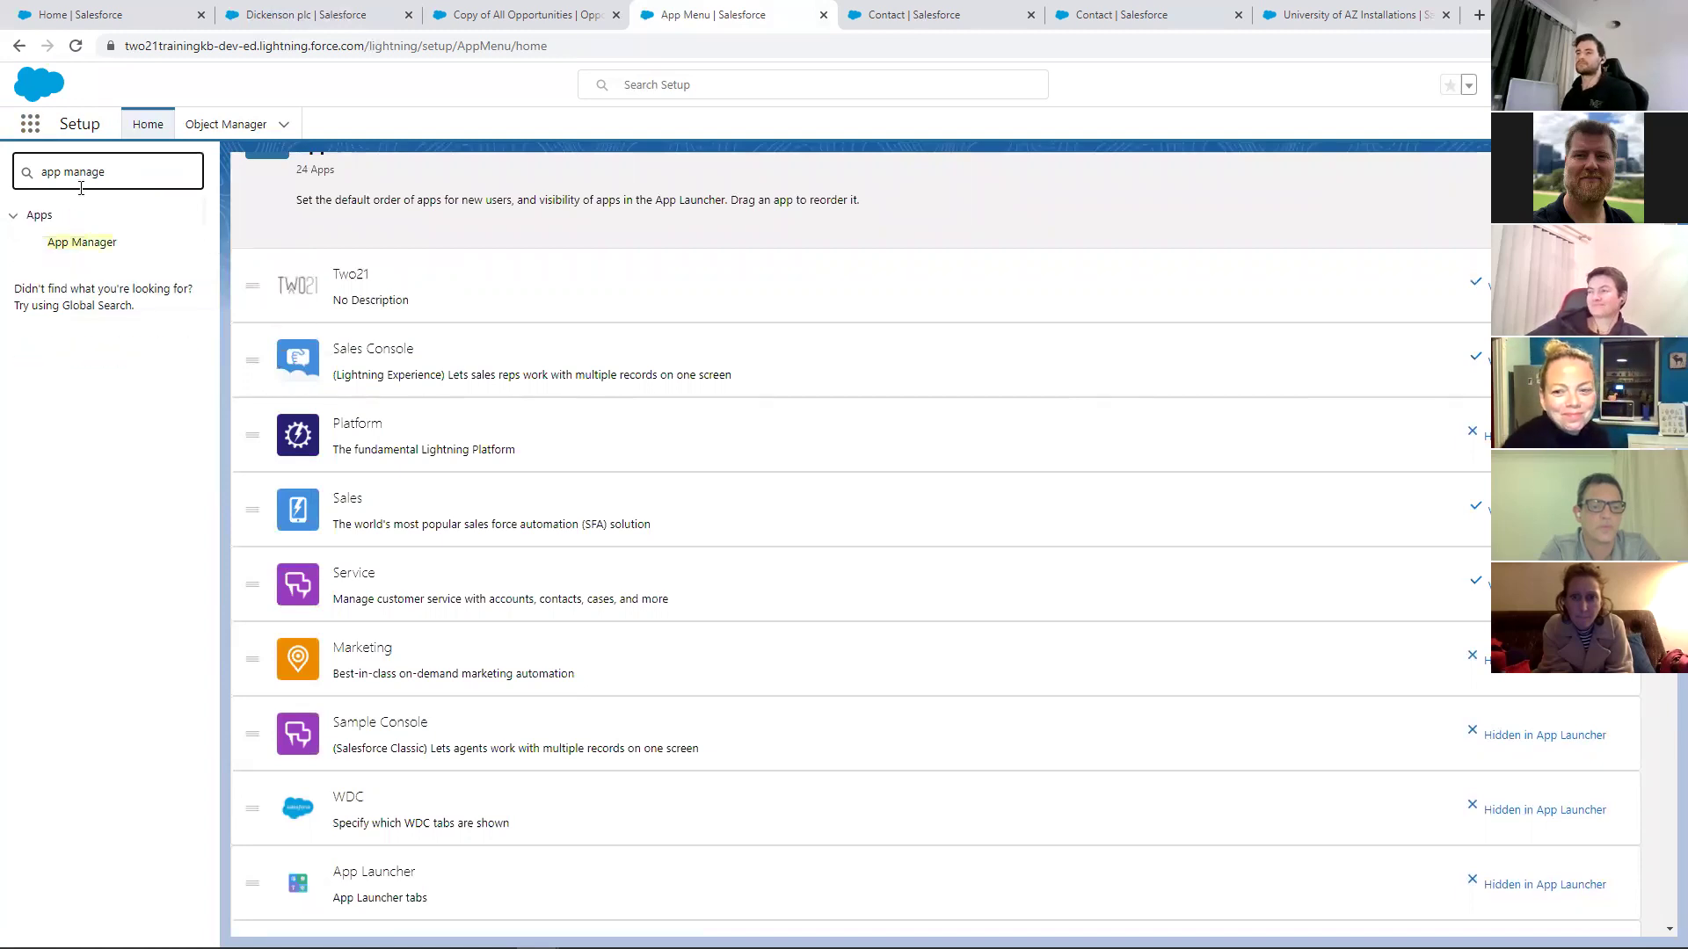
left_click(88, 245)
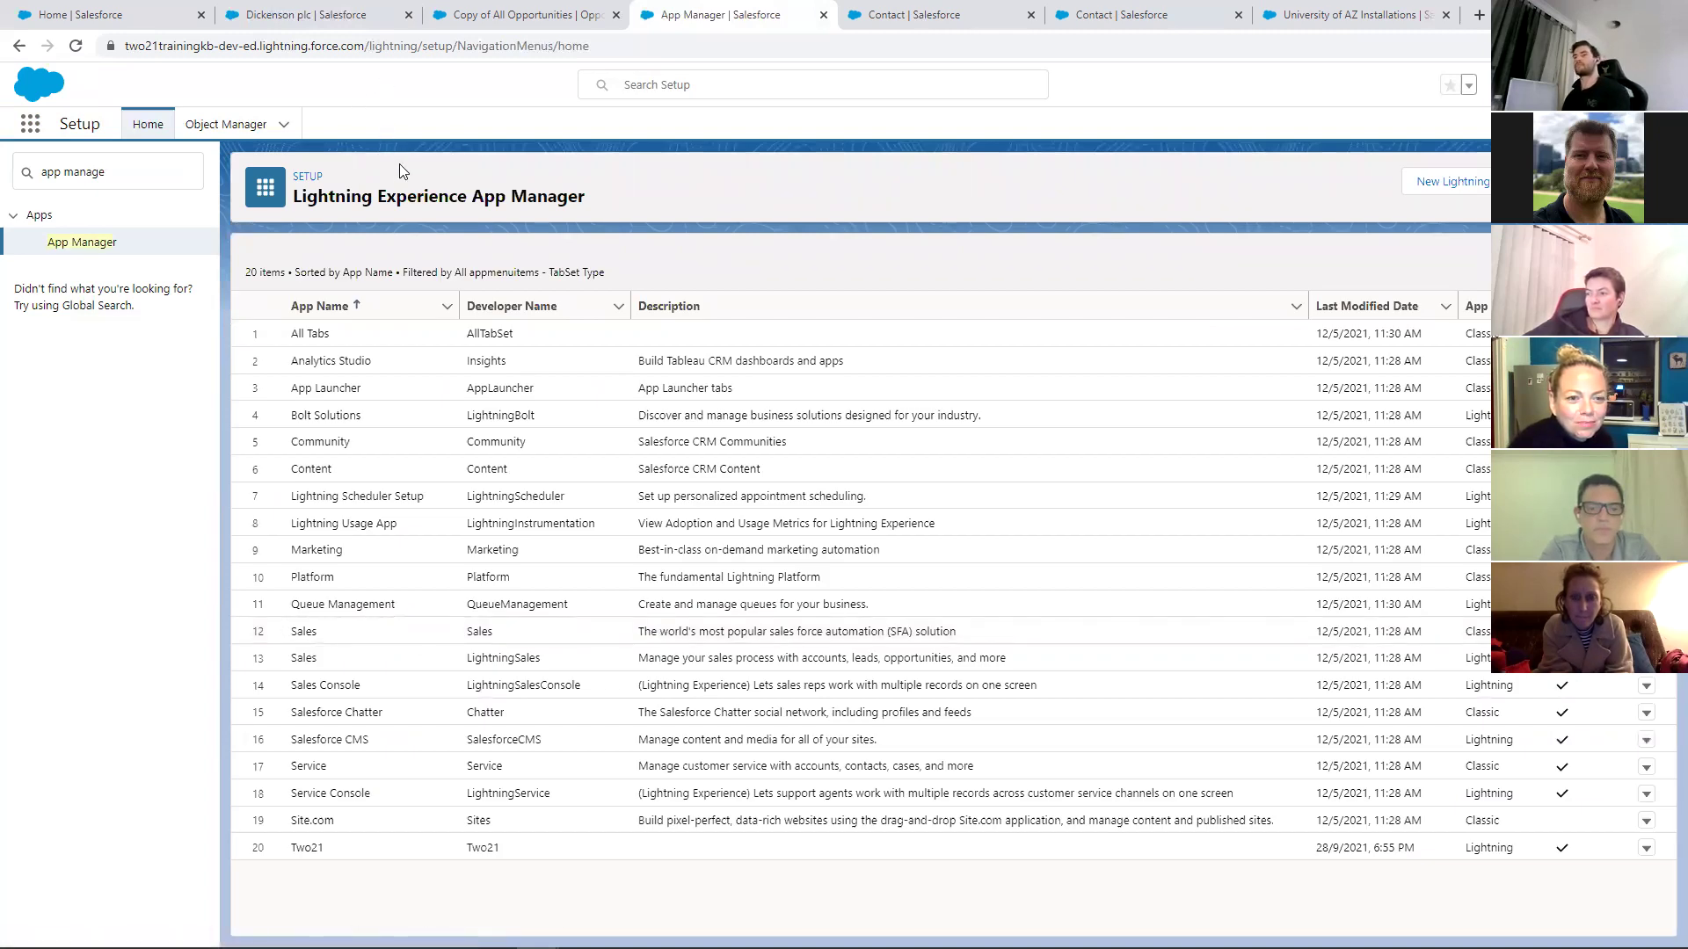
key("F5")
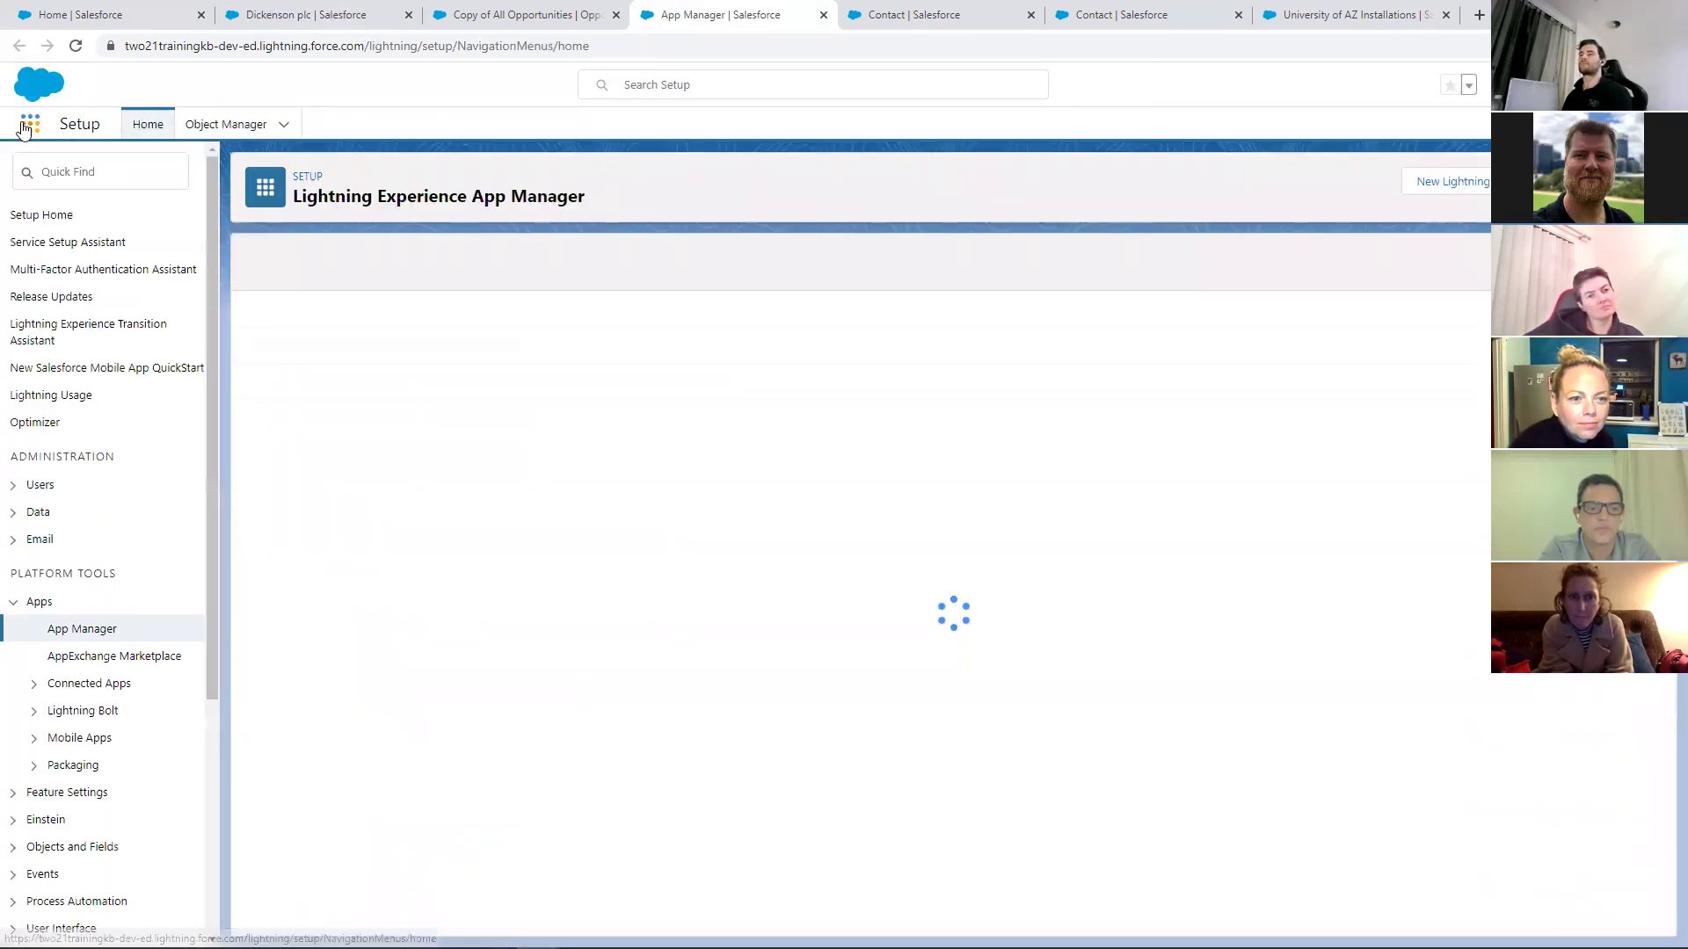
Search the App Launcher for two21, close it, and open the Two21 app for editing from the App Manager list
left_click(30, 125)
type("two21")
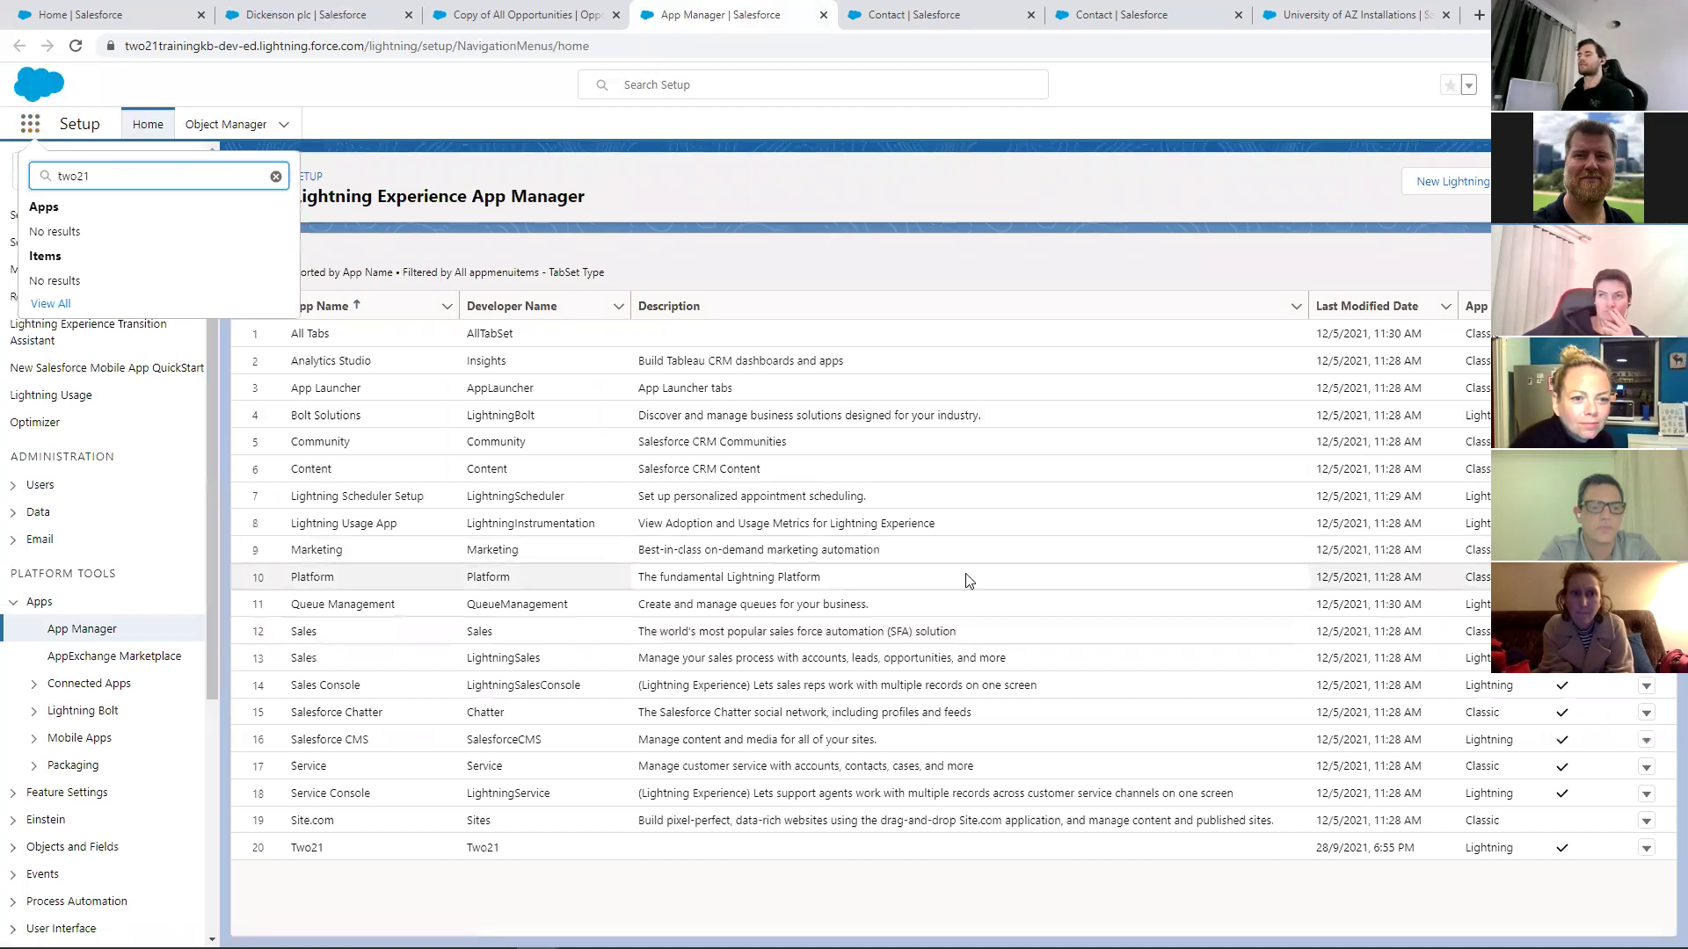
left_click(1646, 851)
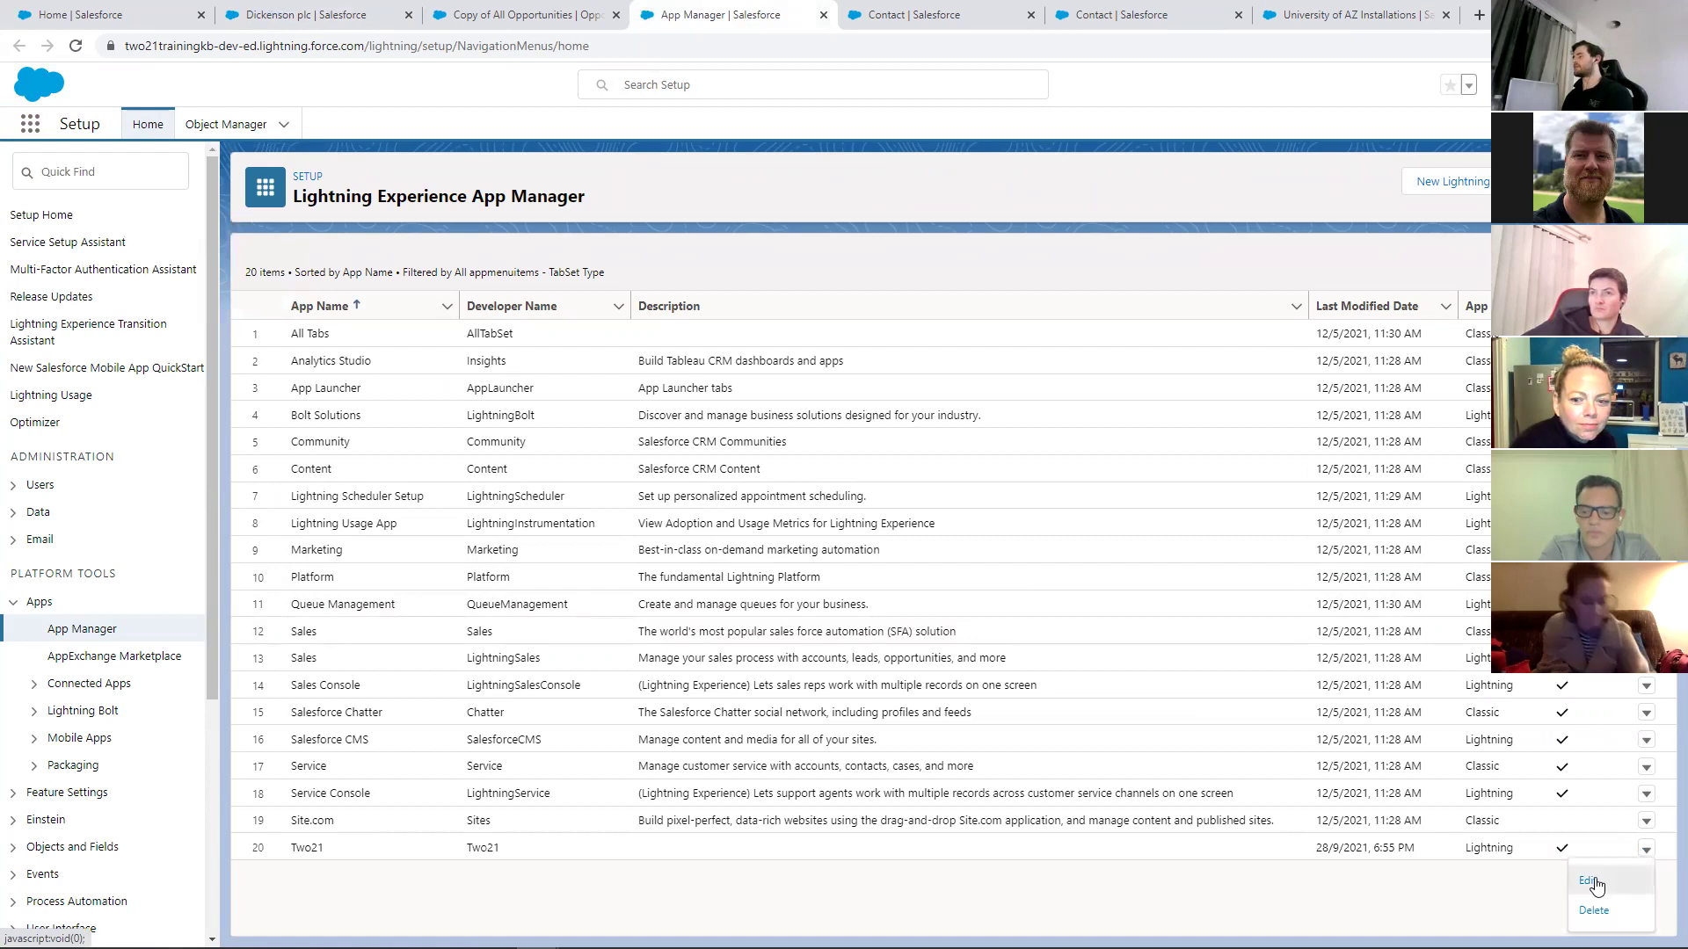
left_click(1593, 876)
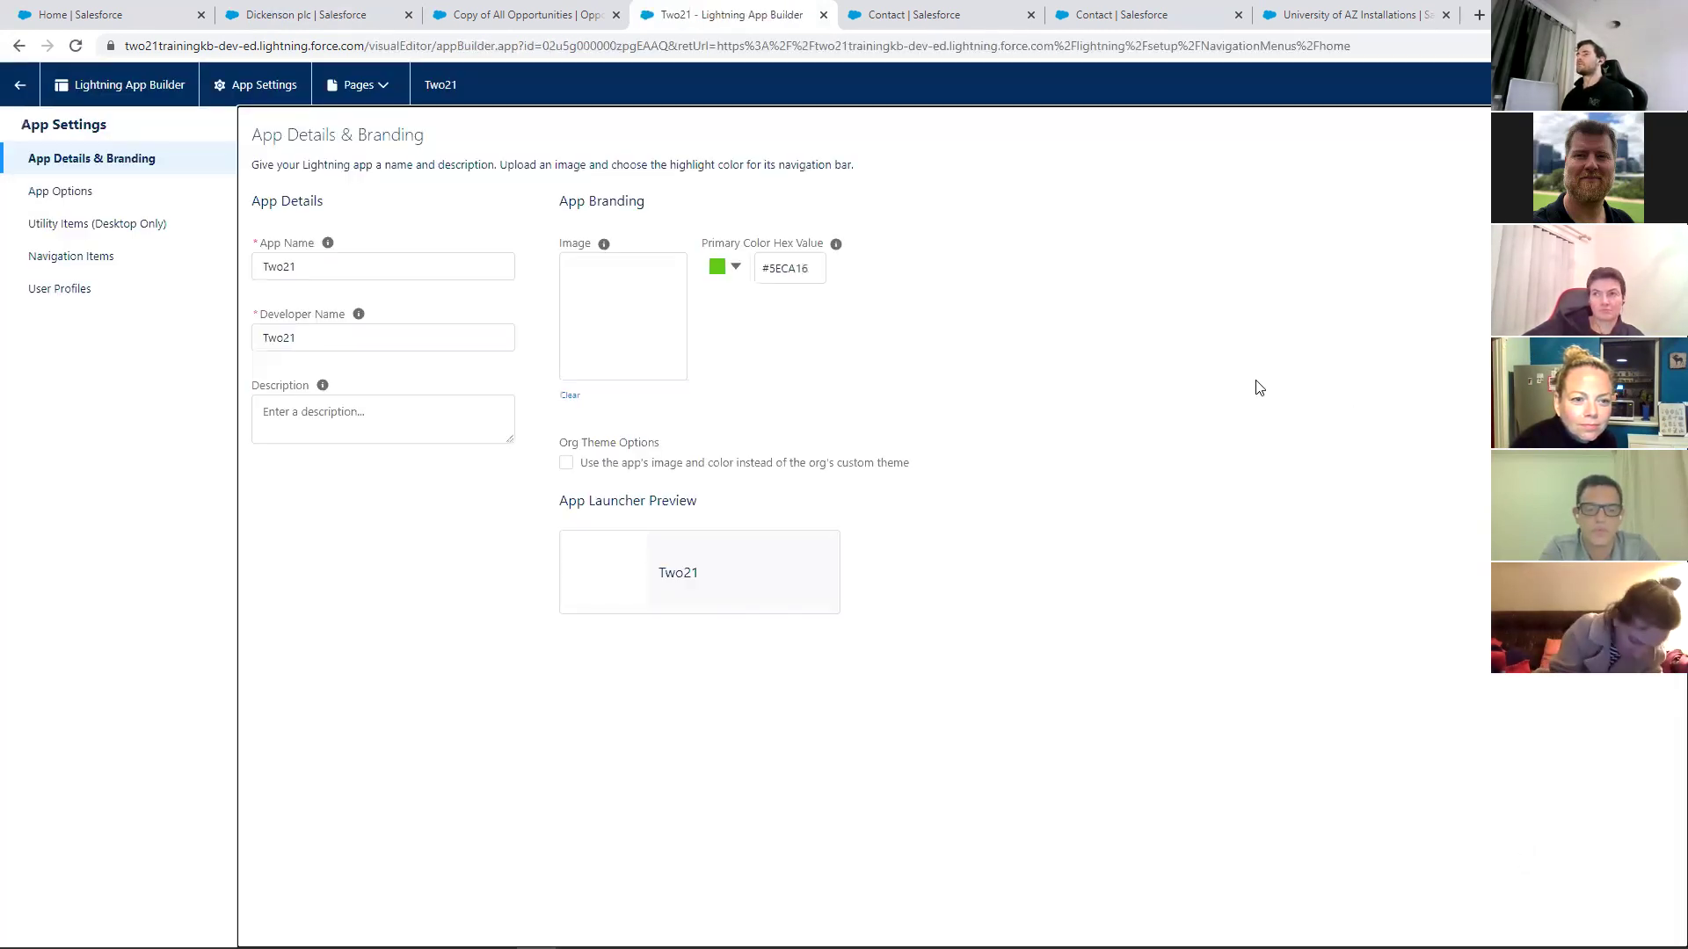
Grant the System Administrator profile access to the Two21 app in its user profile settings and save
left_click(102, 198)
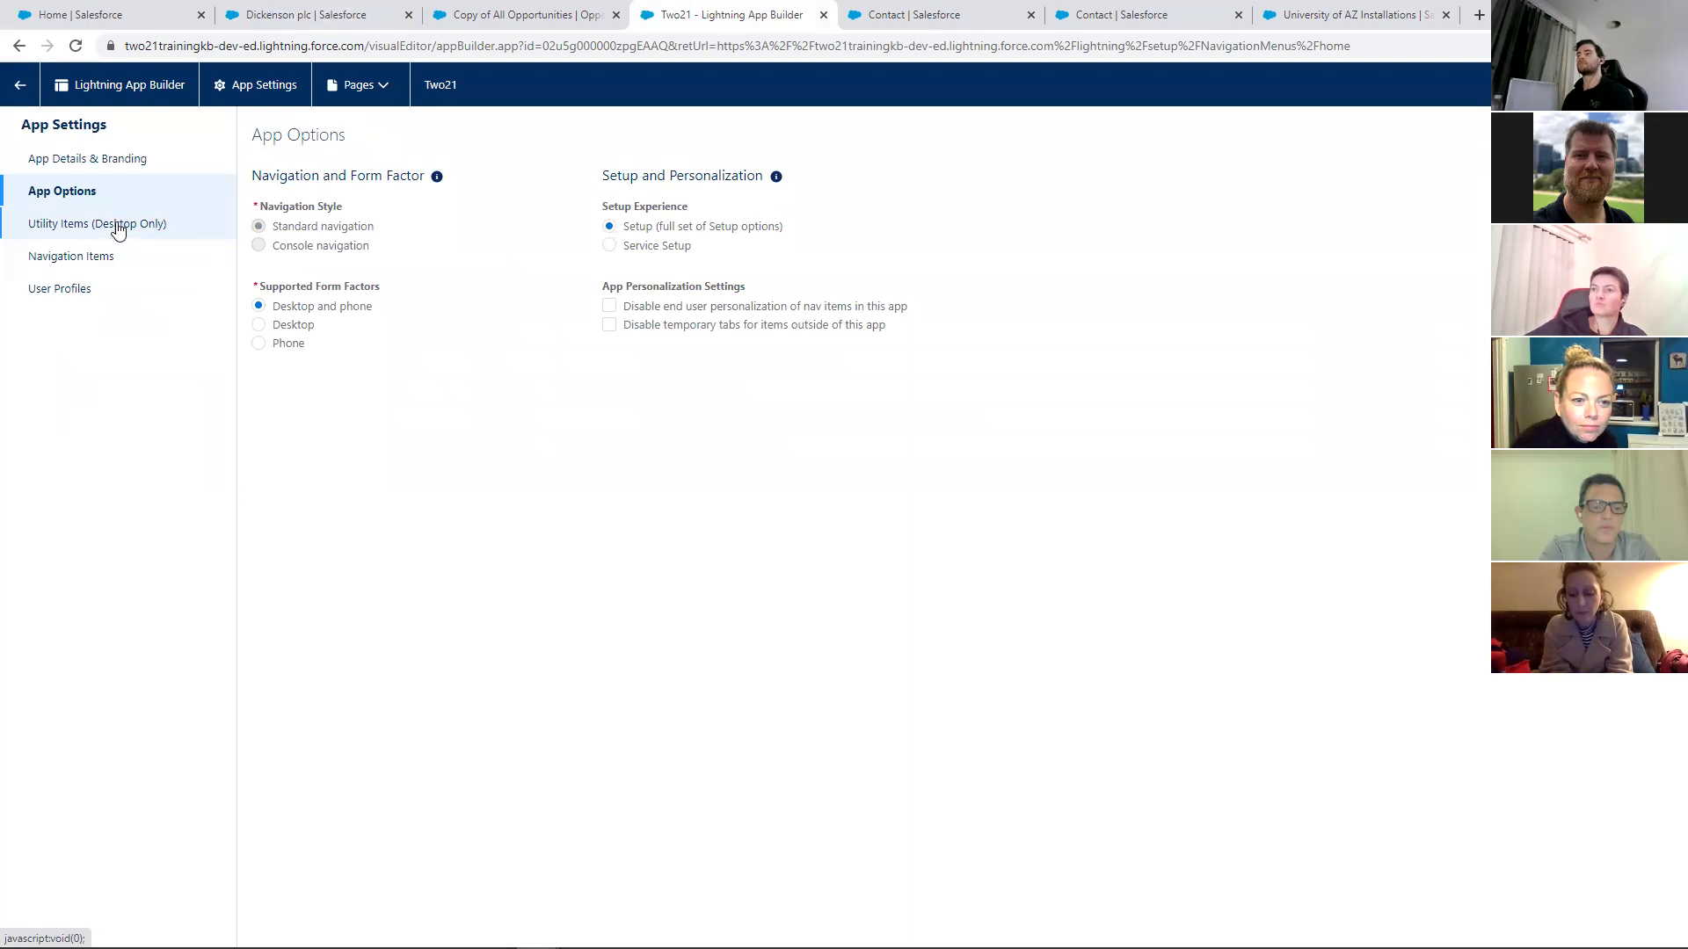
left_click(115, 226)
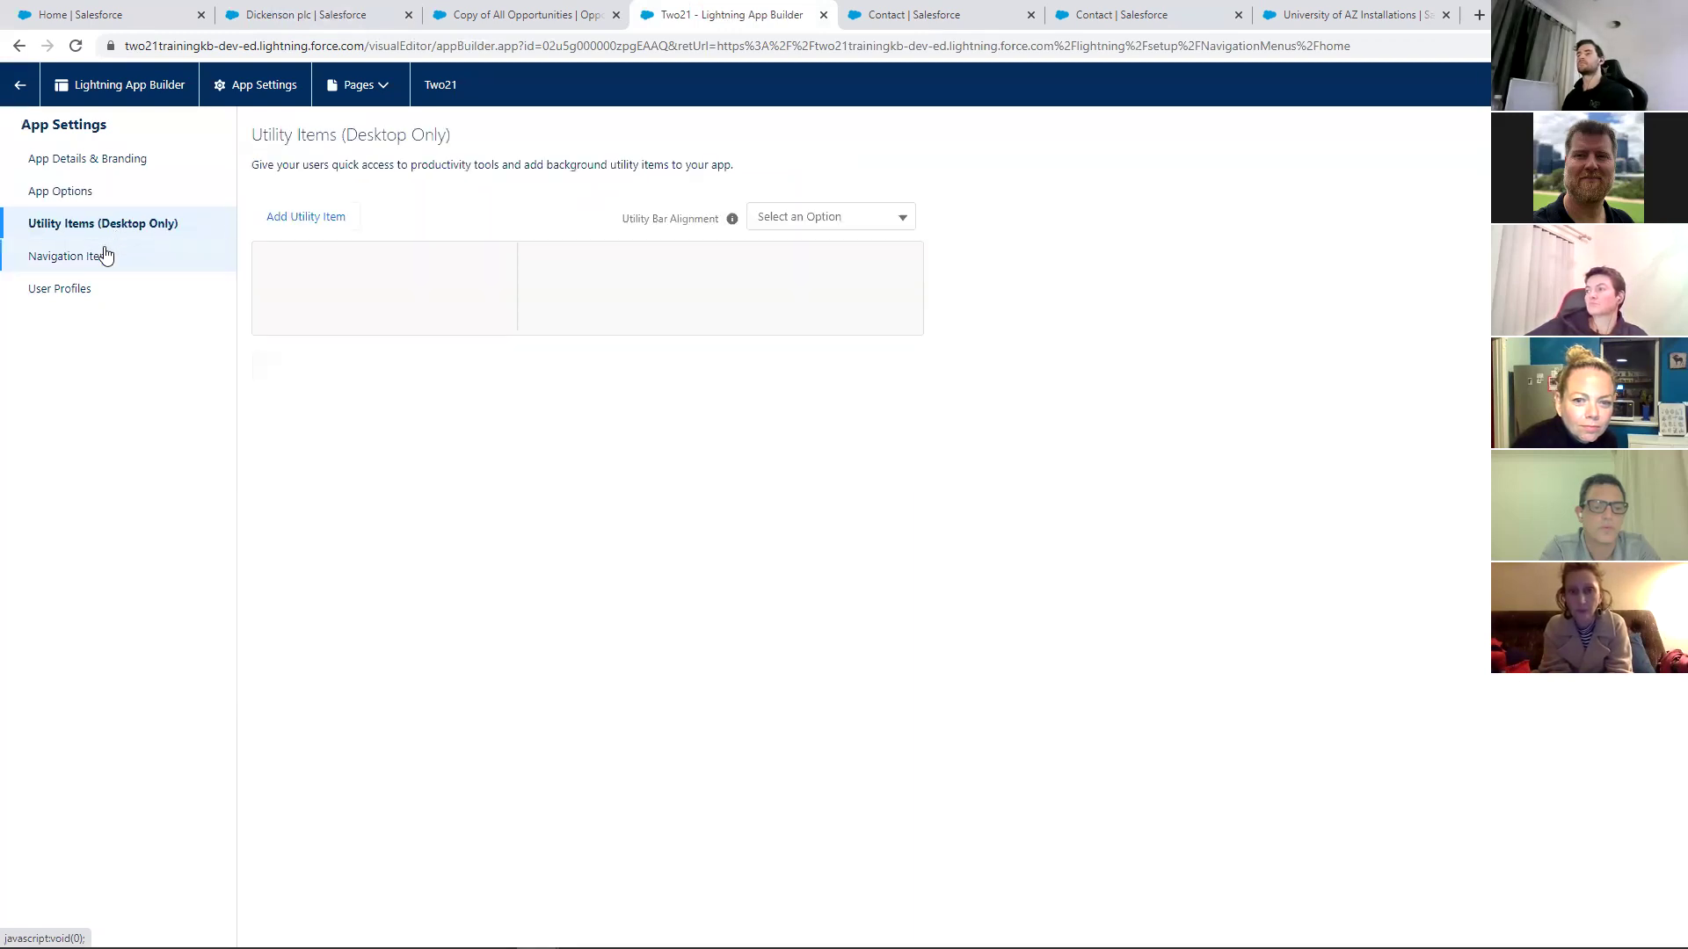
left_click(101, 263)
left_click(98, 227)
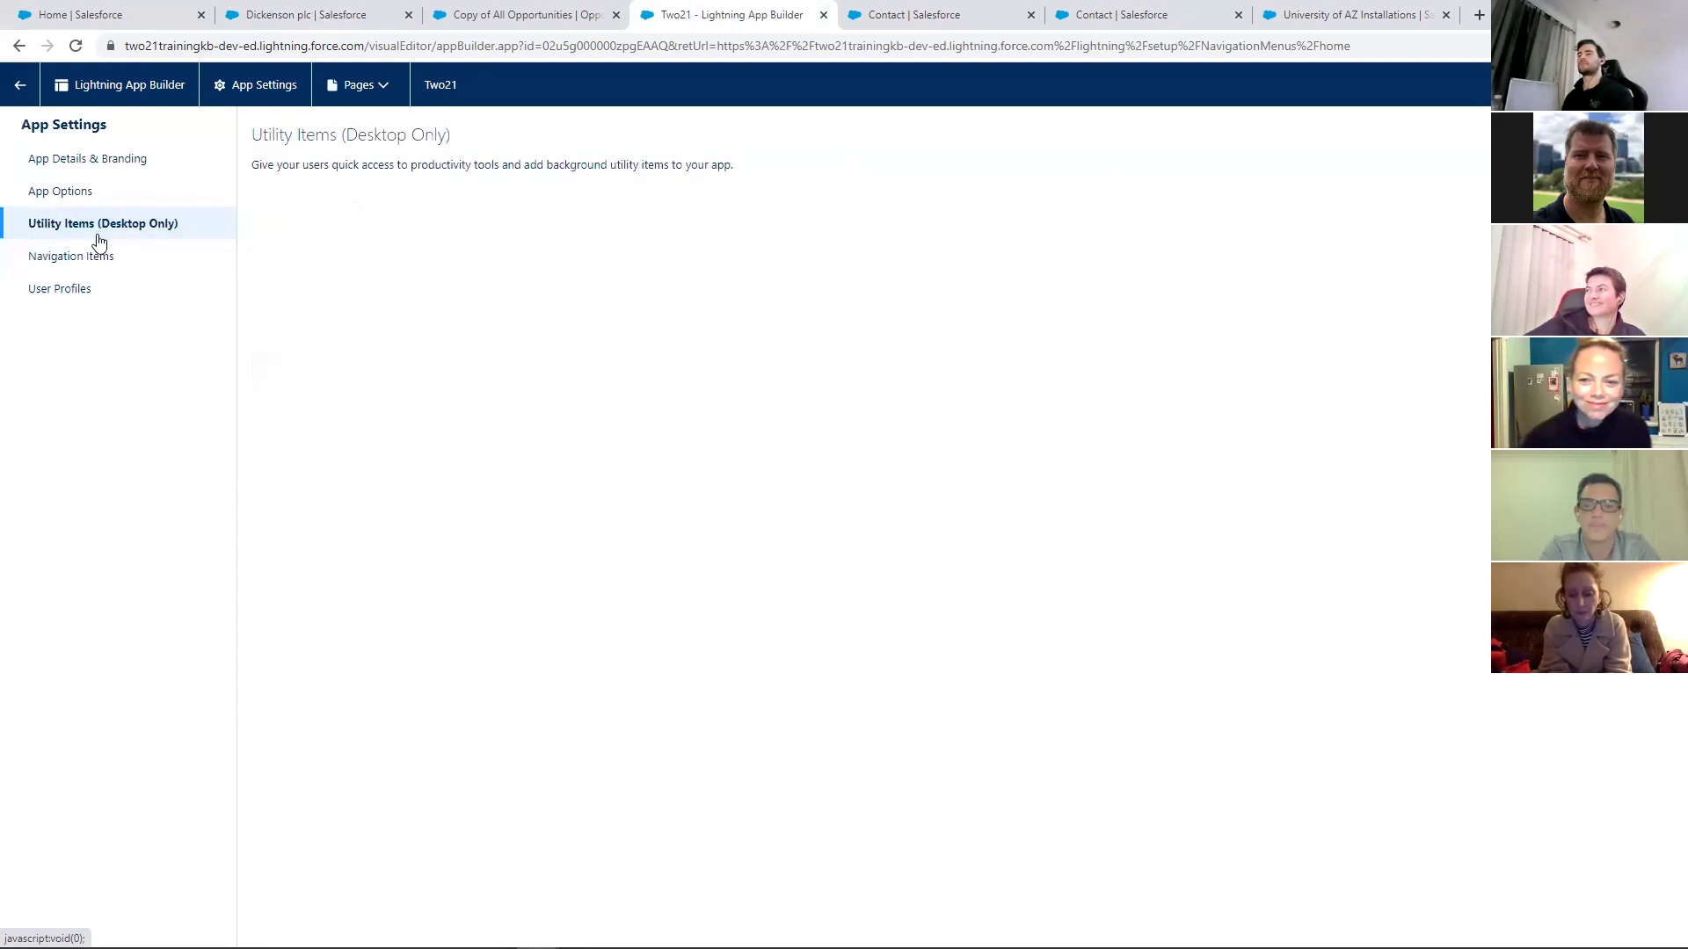
left_click(86, 291)
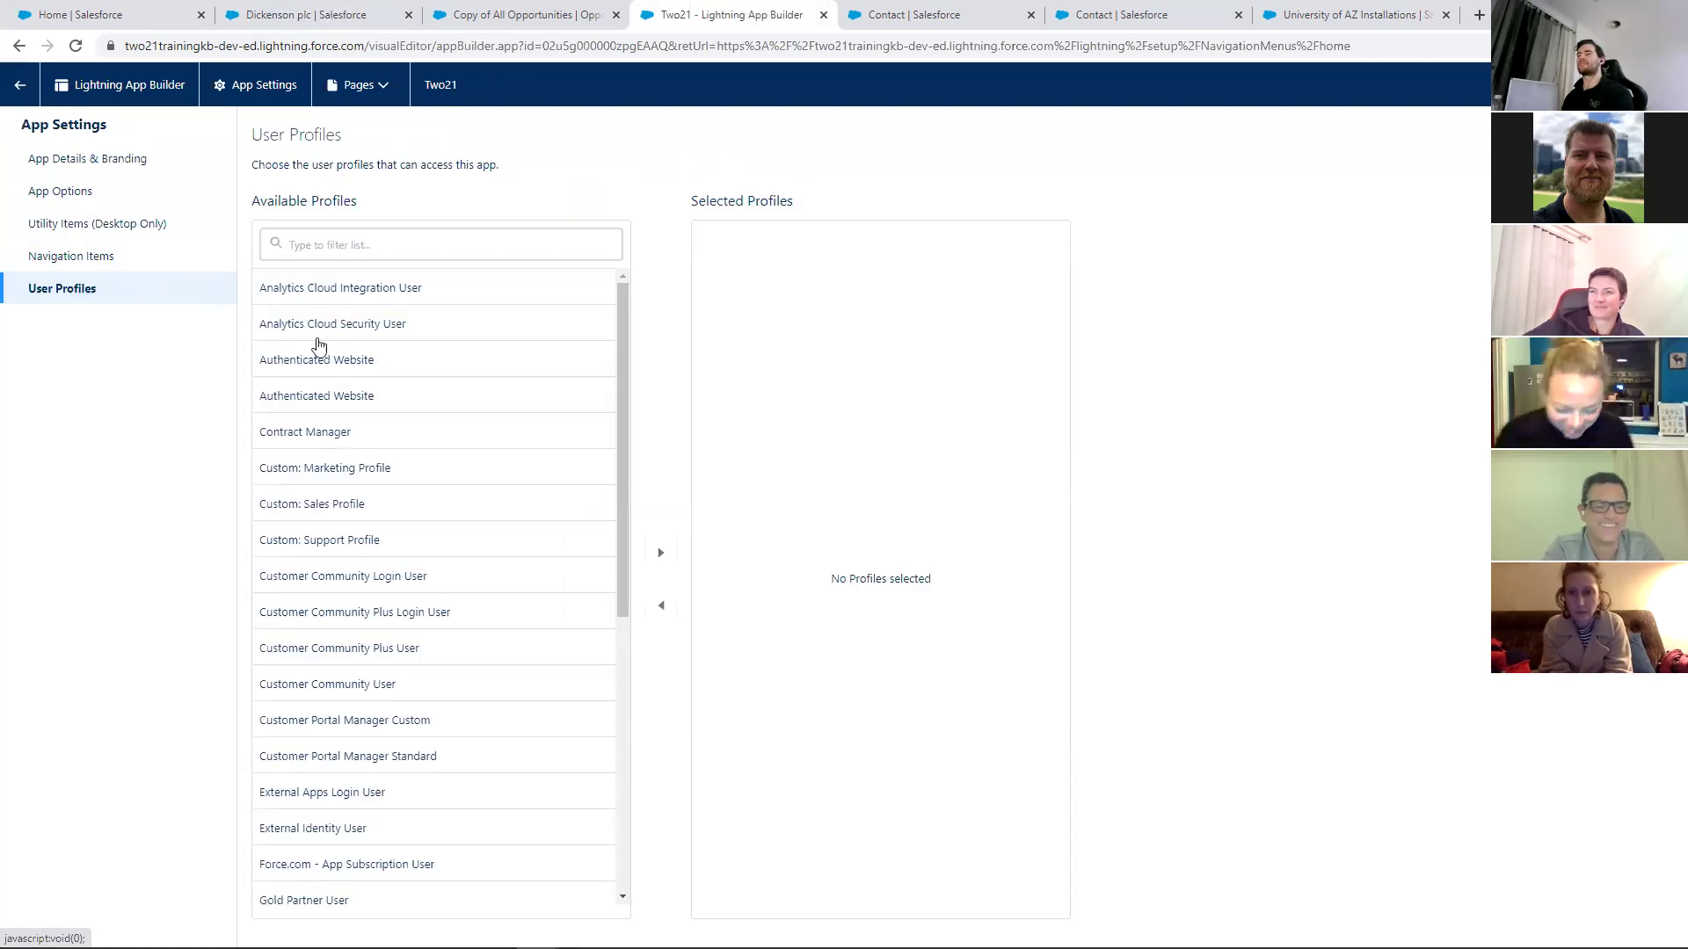
scroll(405, 552, "down", 5)
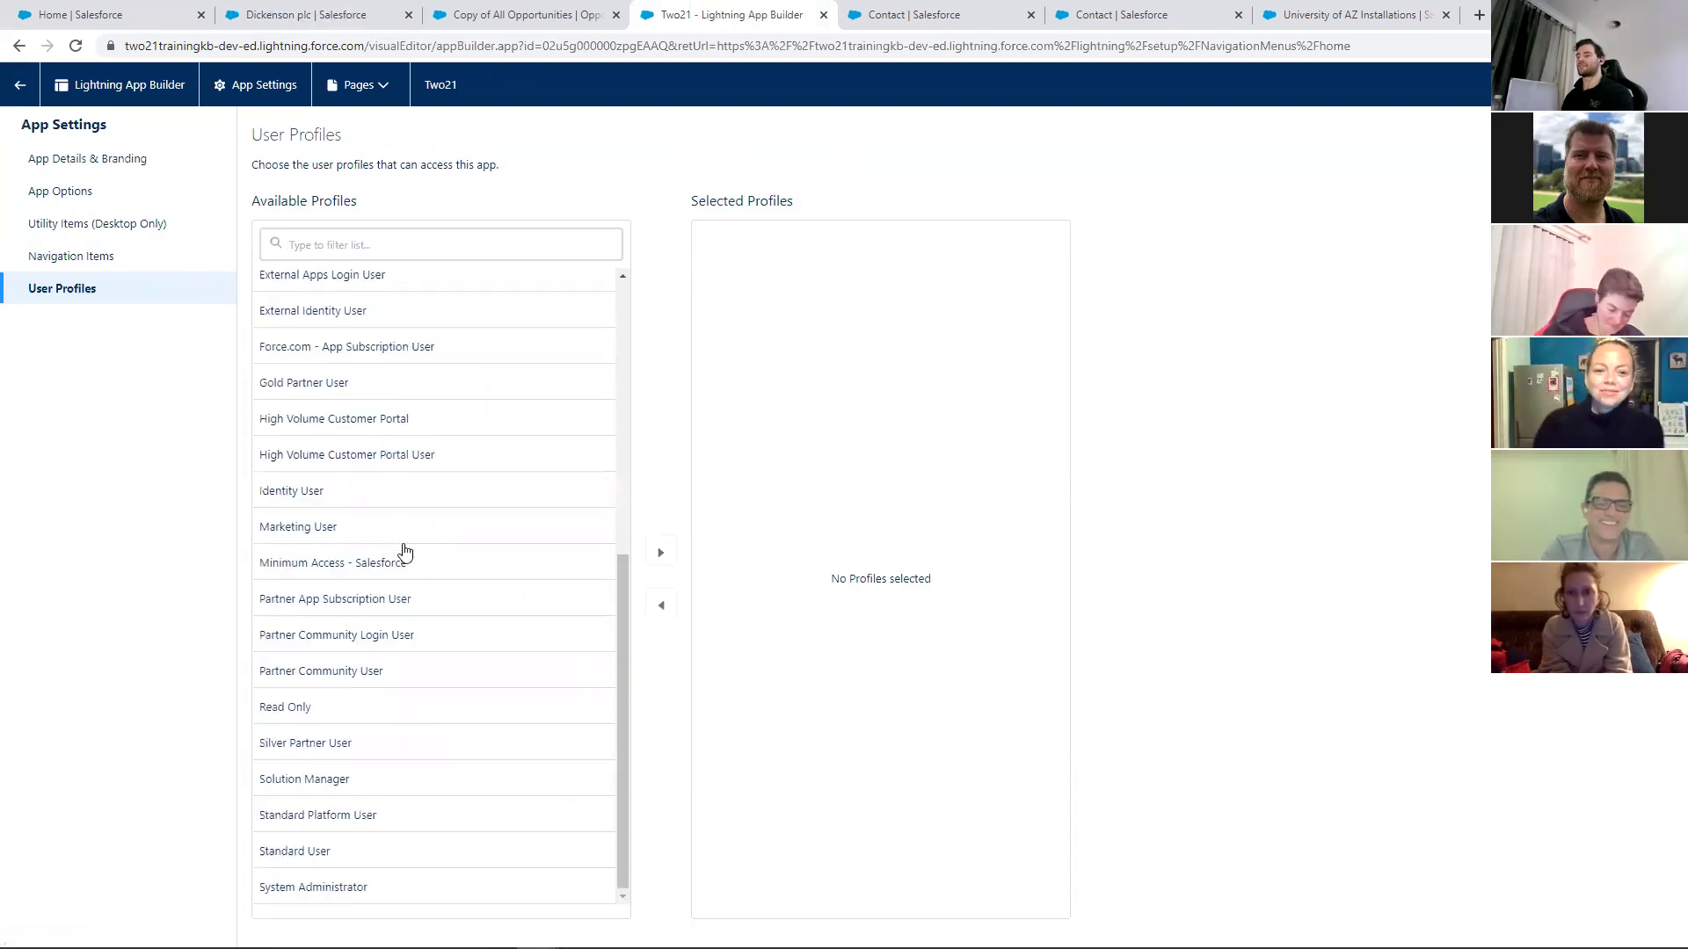
left_click(374, 888)
left_click(677, 551)
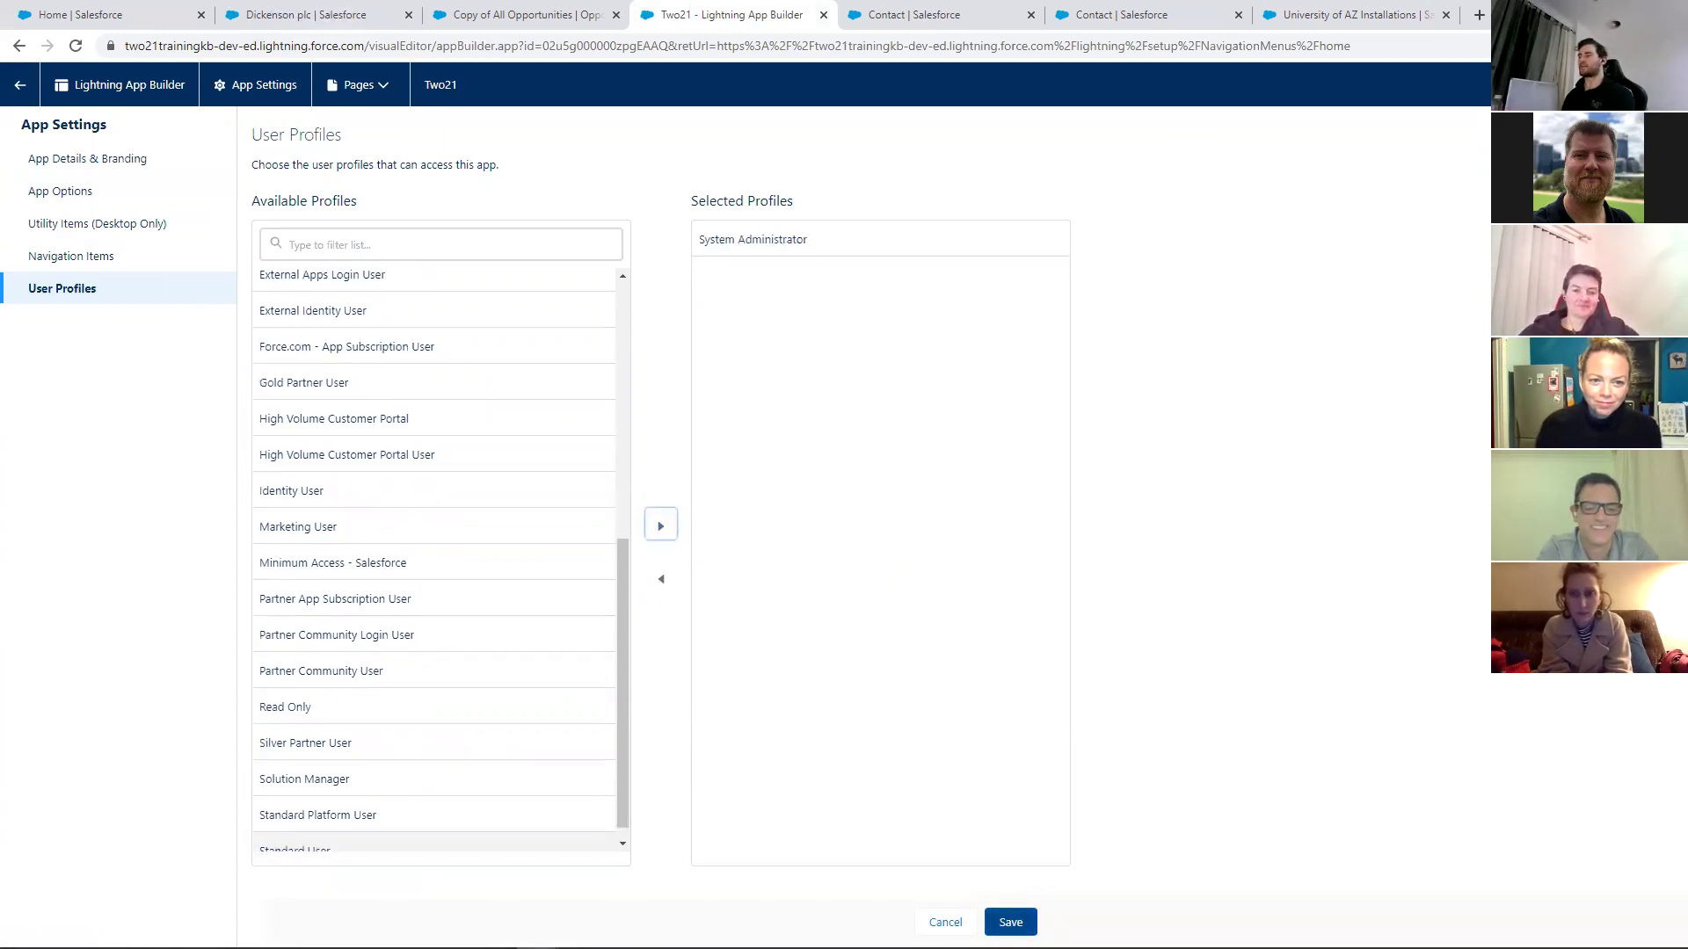
left_click(1011, 922)
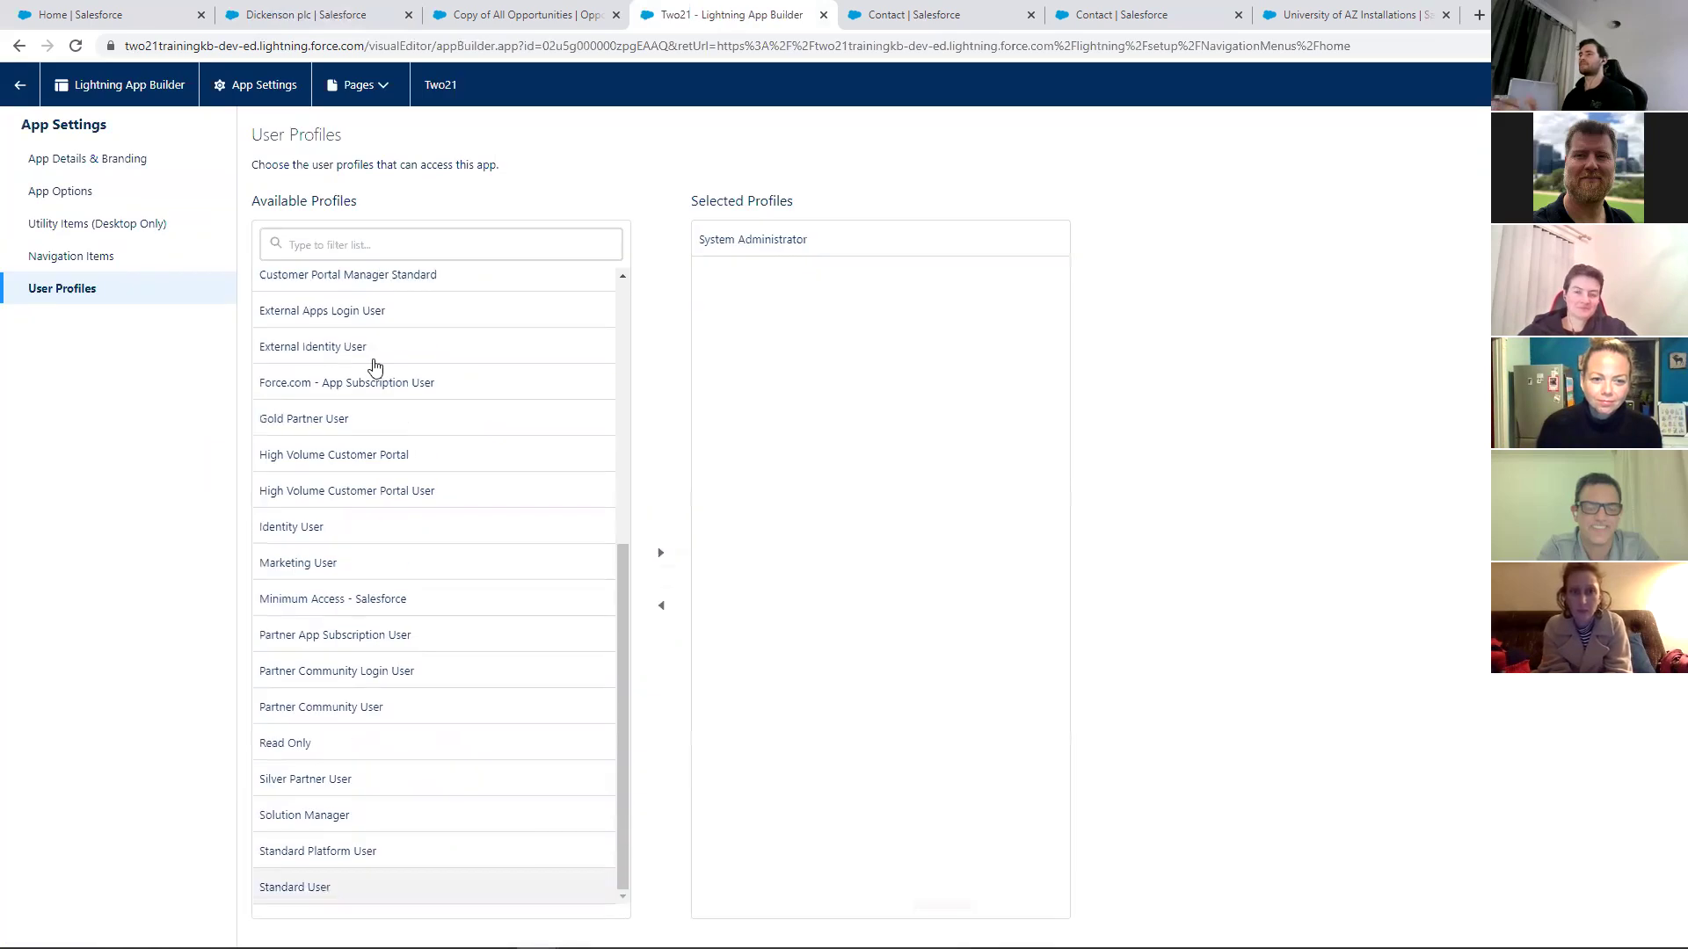
Return to the App Manager and open the Two21 app from the App Launcher in a new browser tab
left_click(17, 84)
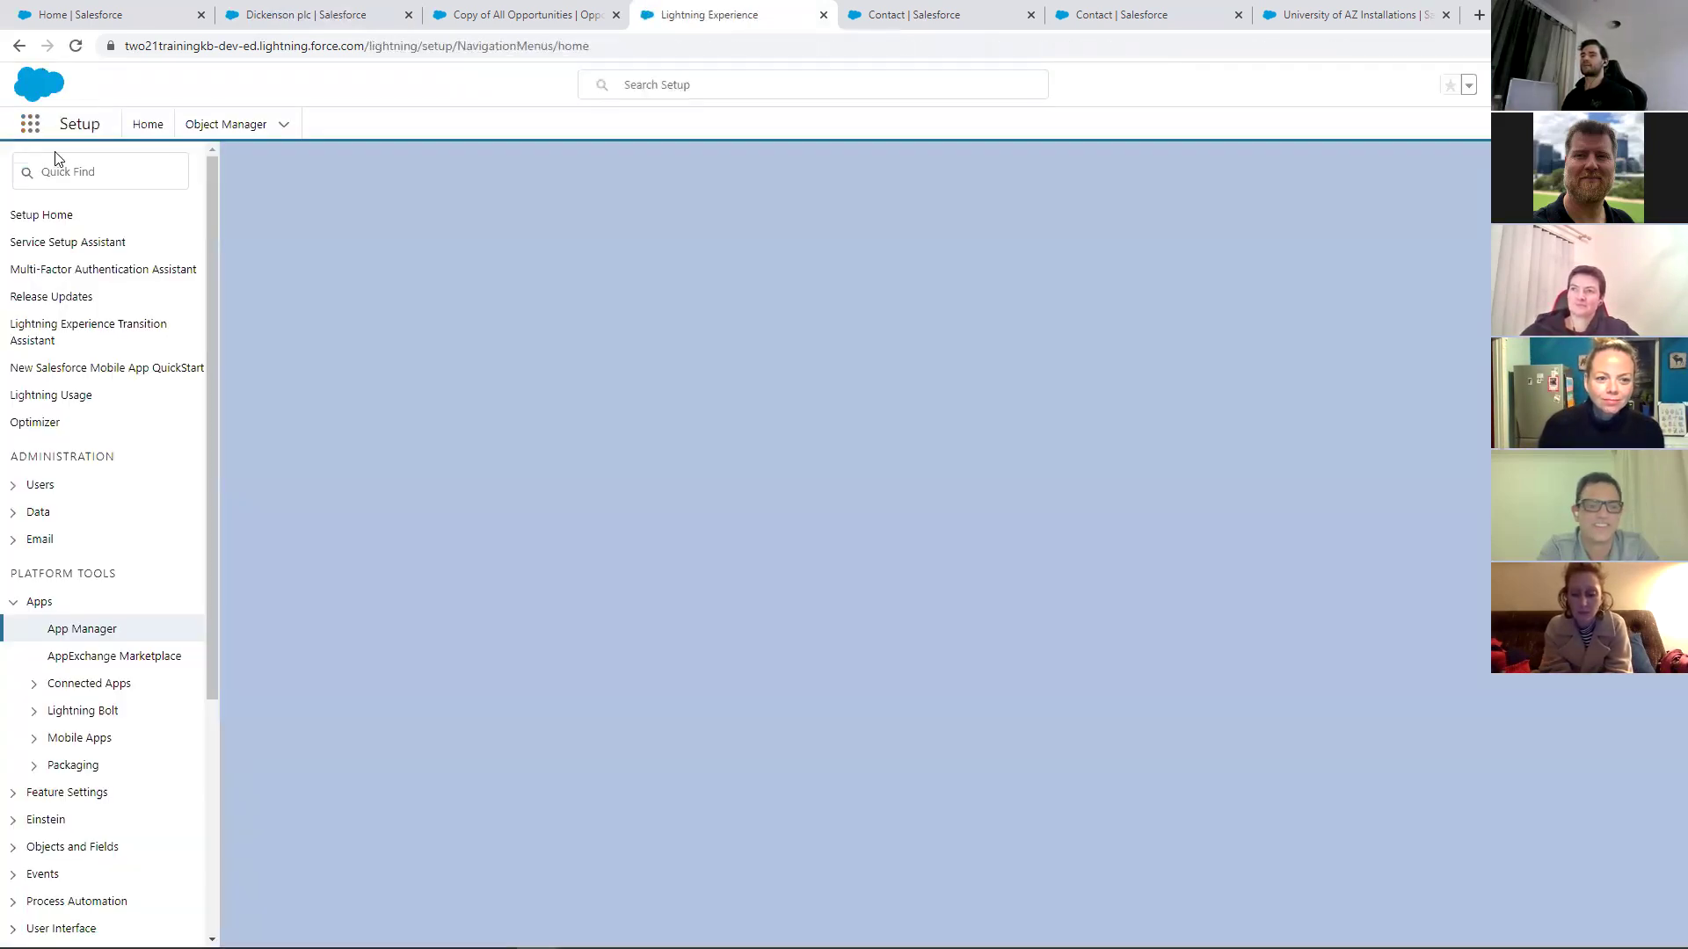
left_click(29, 125)
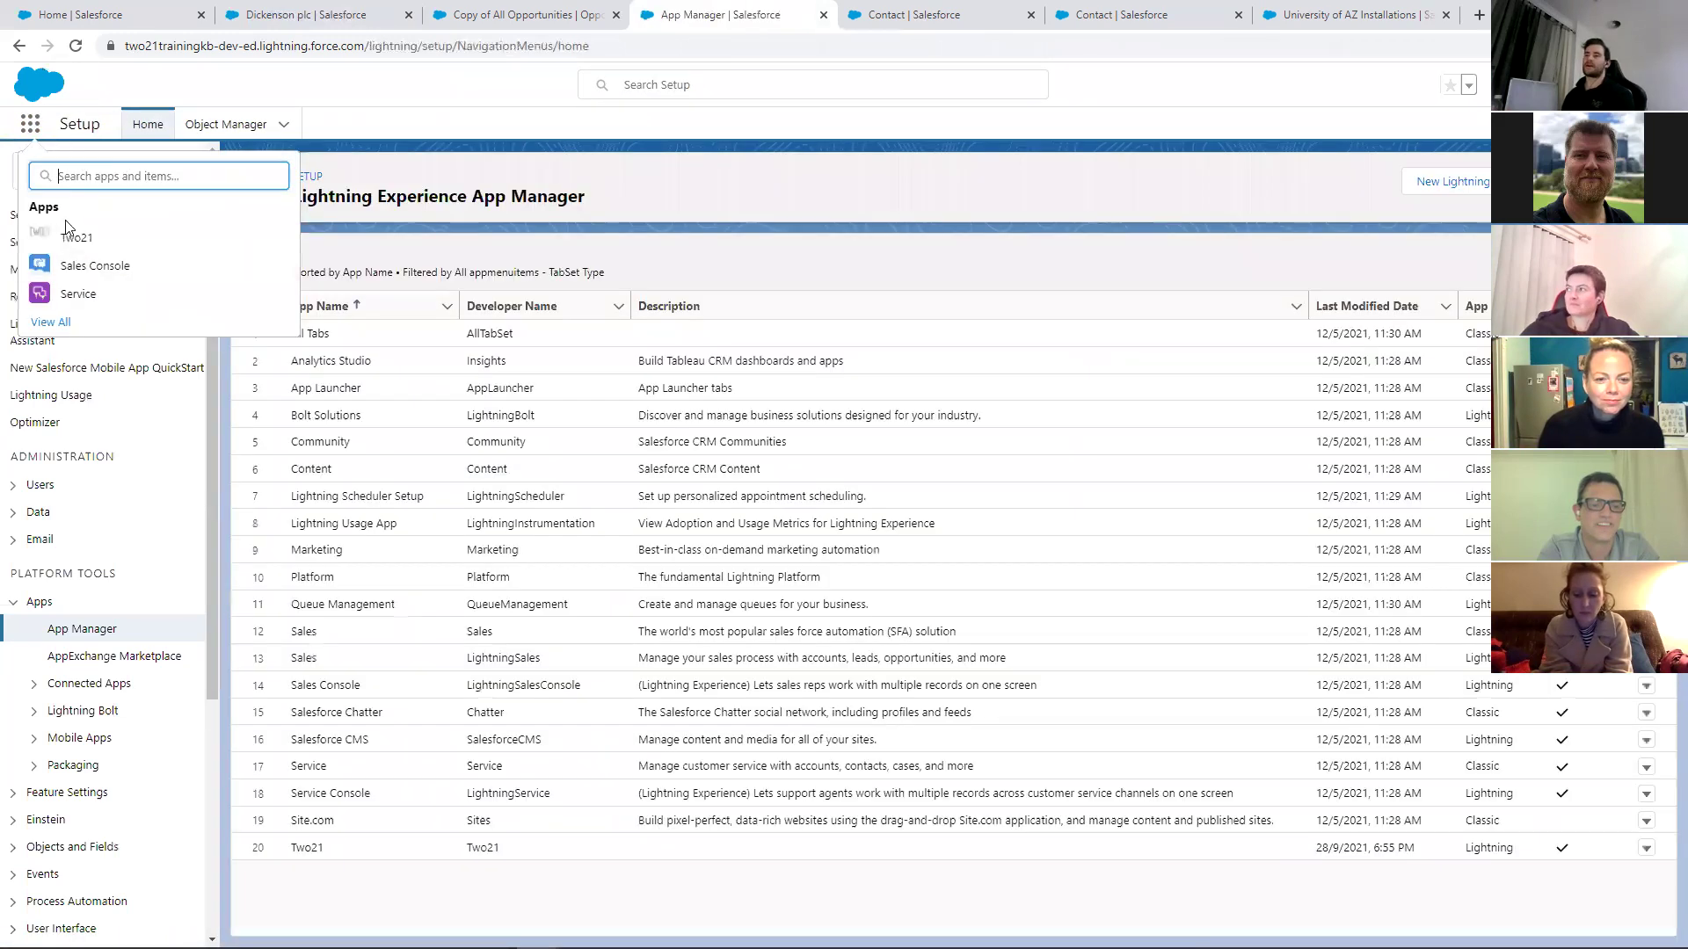
right_click(75, 238)
left_click(110, 246)
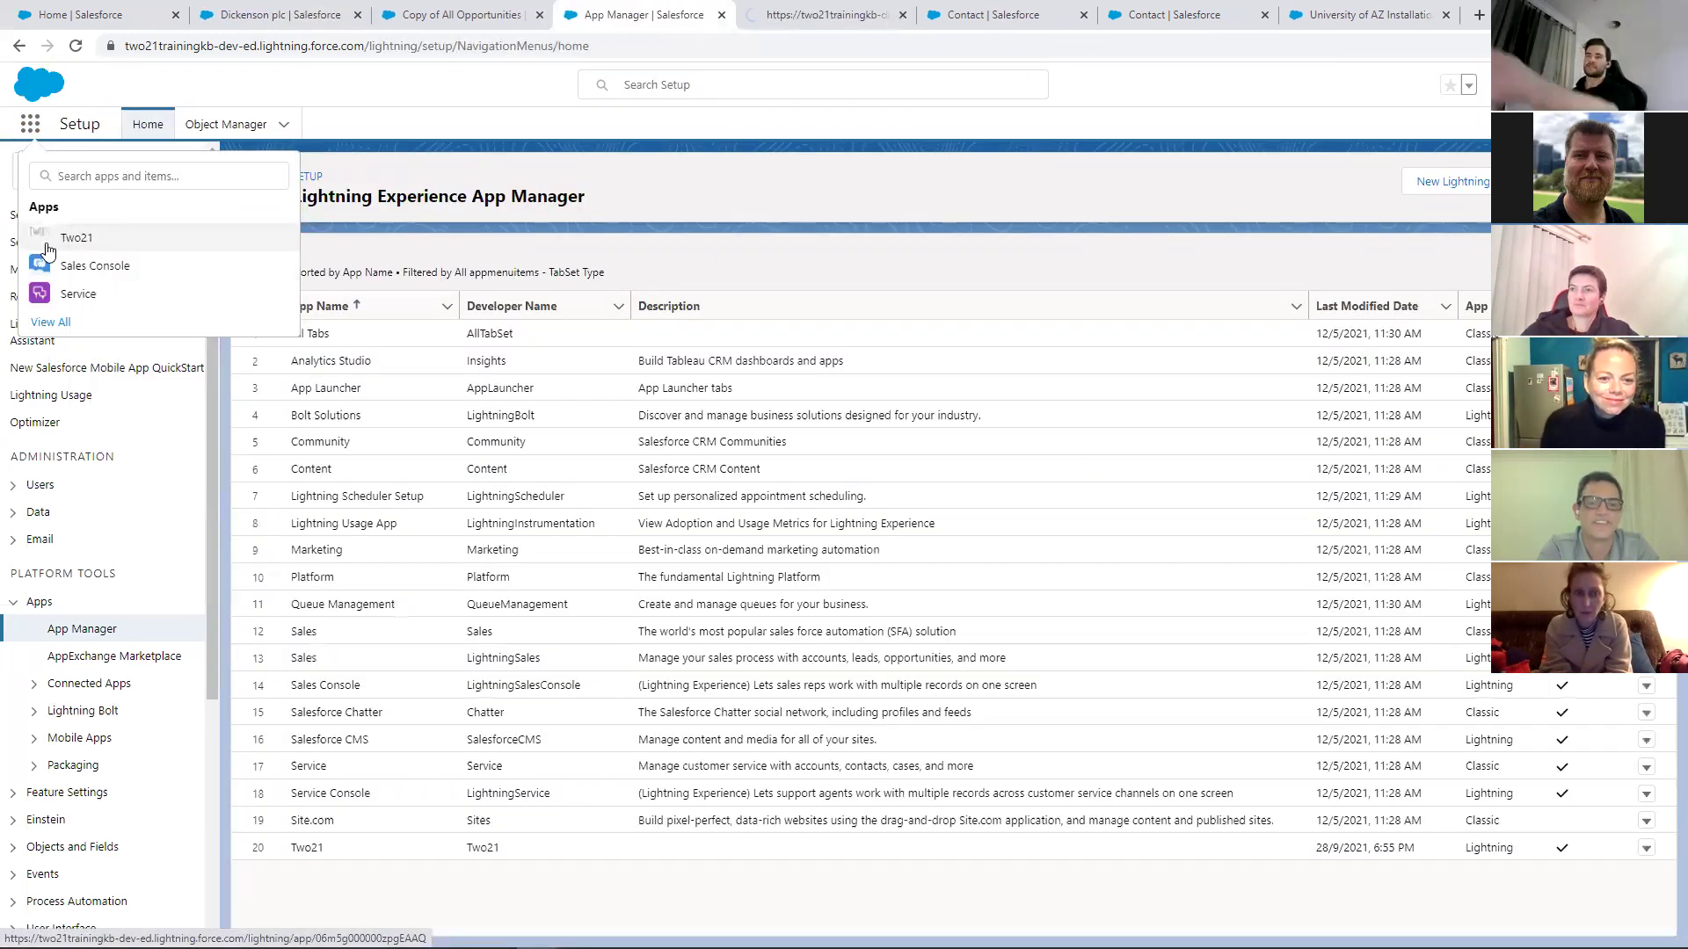
left_click(769, 29)
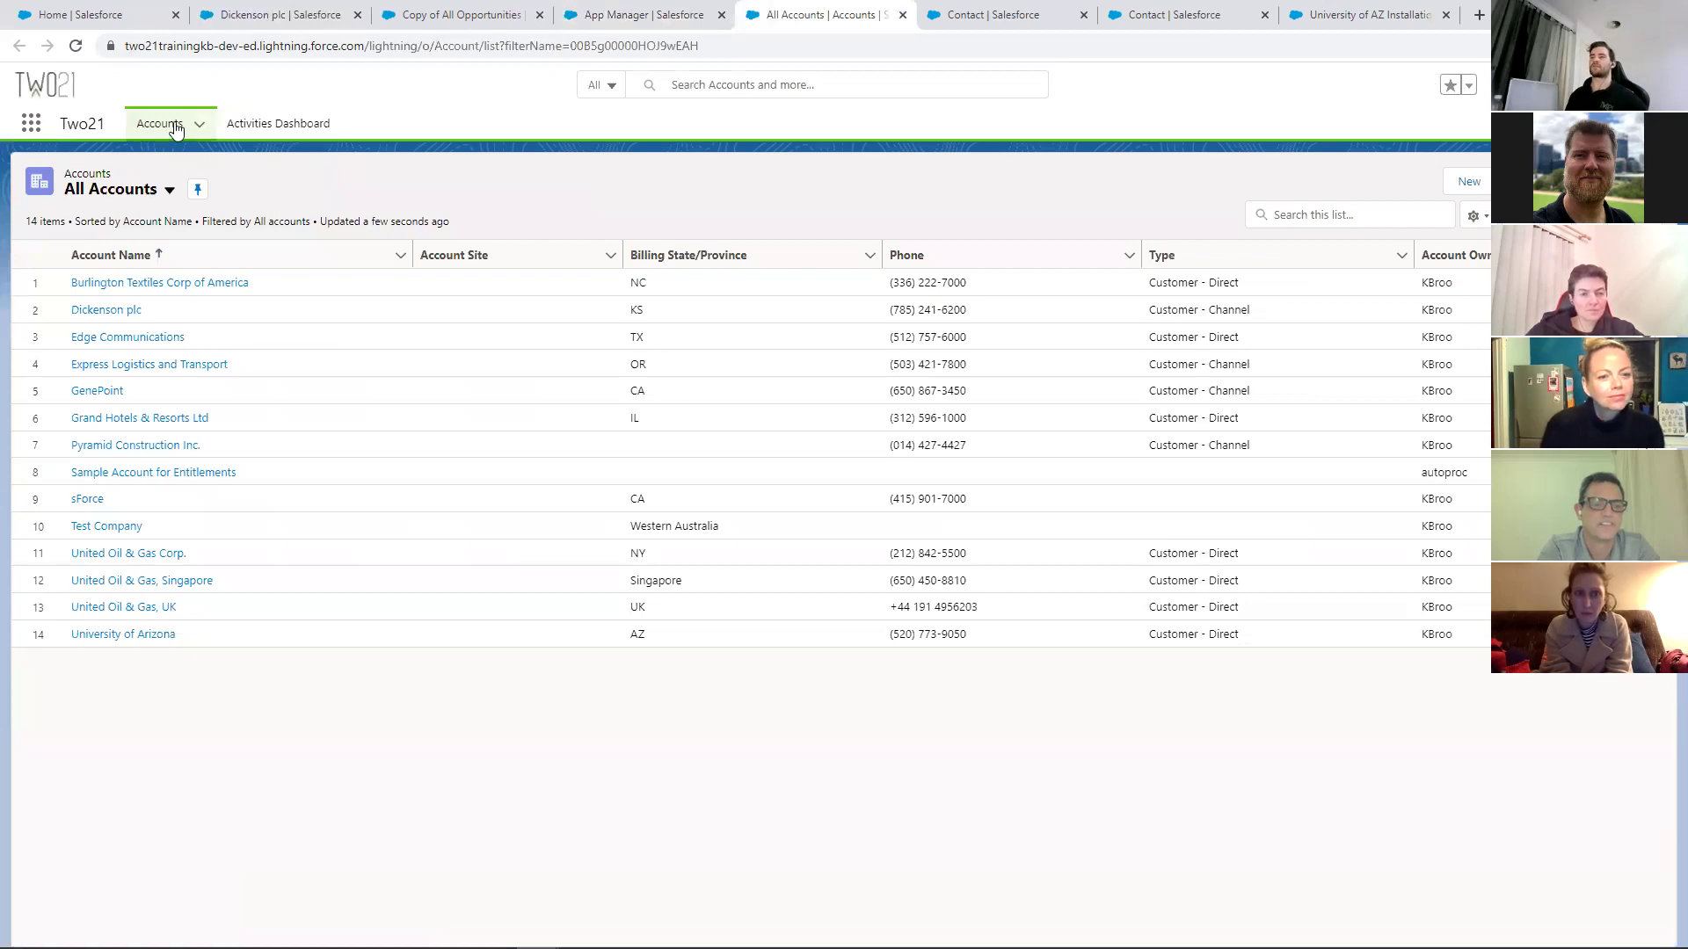
Return to the Setup tab, search Setup for "theme" and open Themes and Branding
left_click(617, 26)
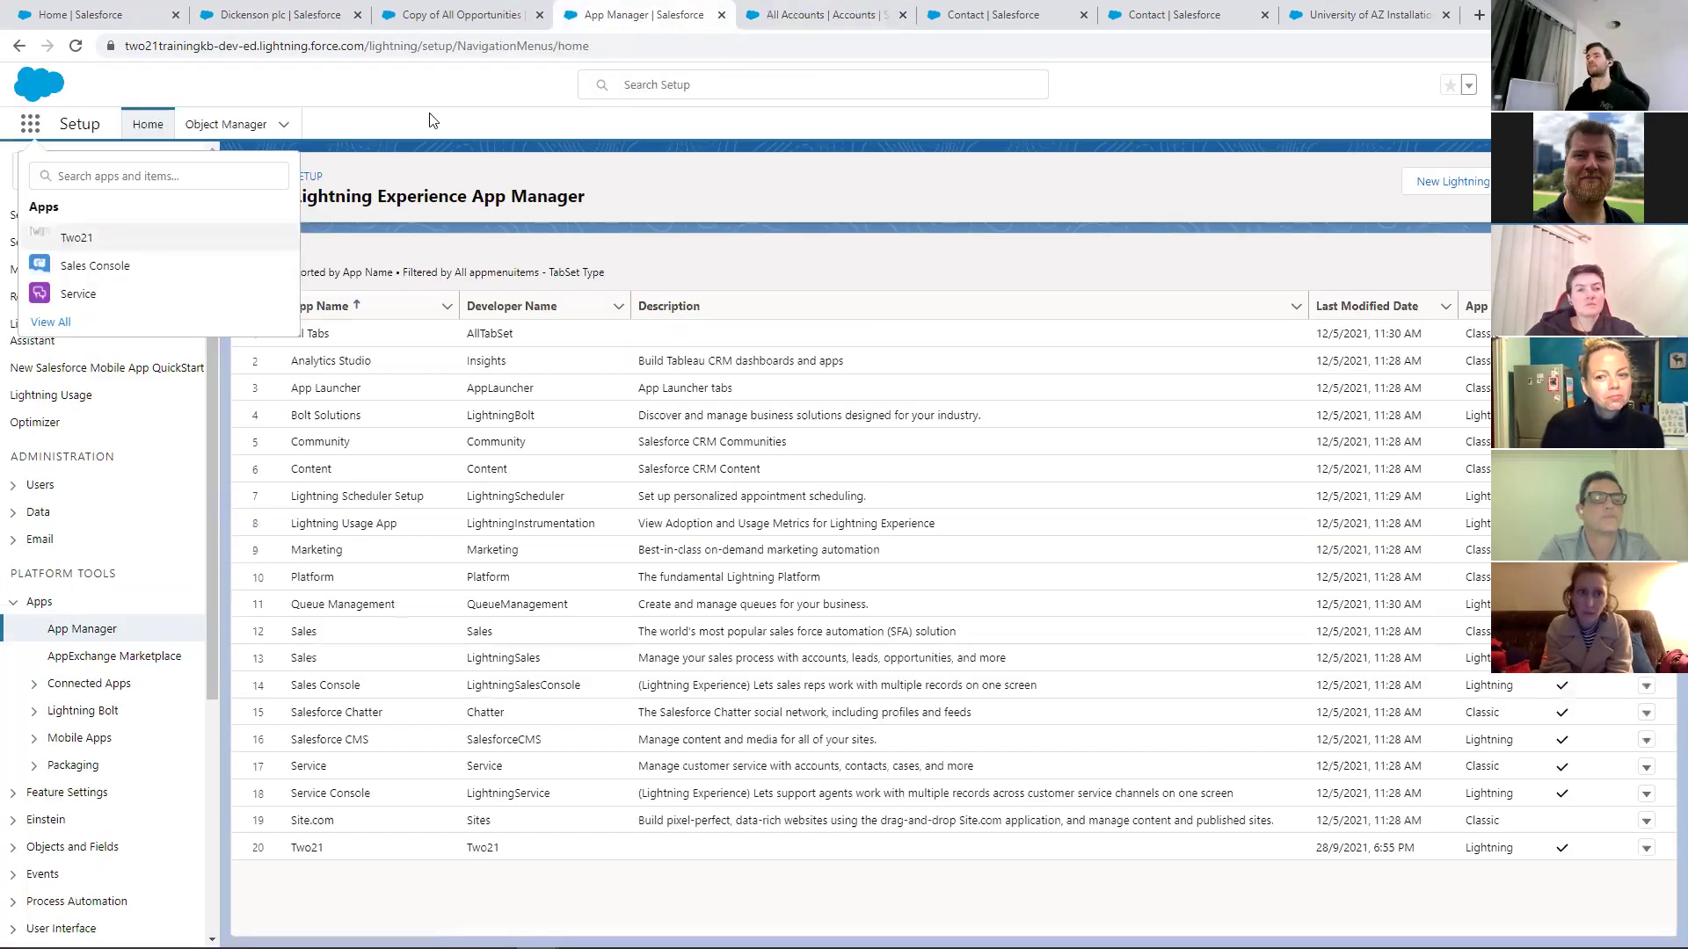
left_click(300, 176)
left_click(118, 178)
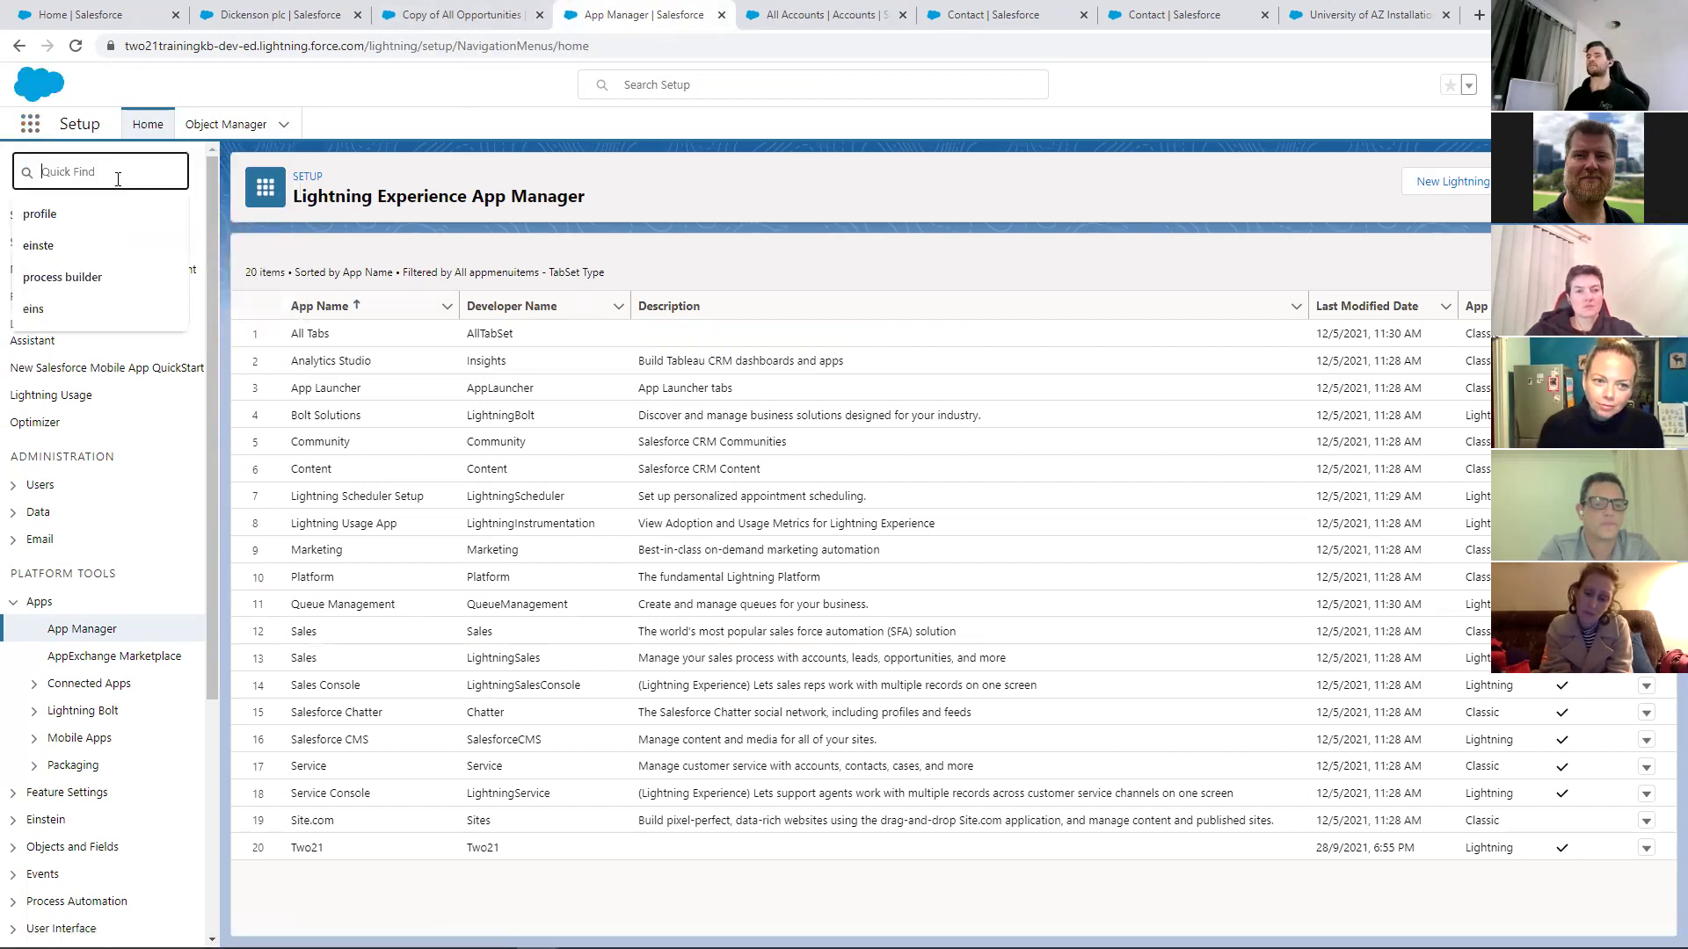
type("theme")
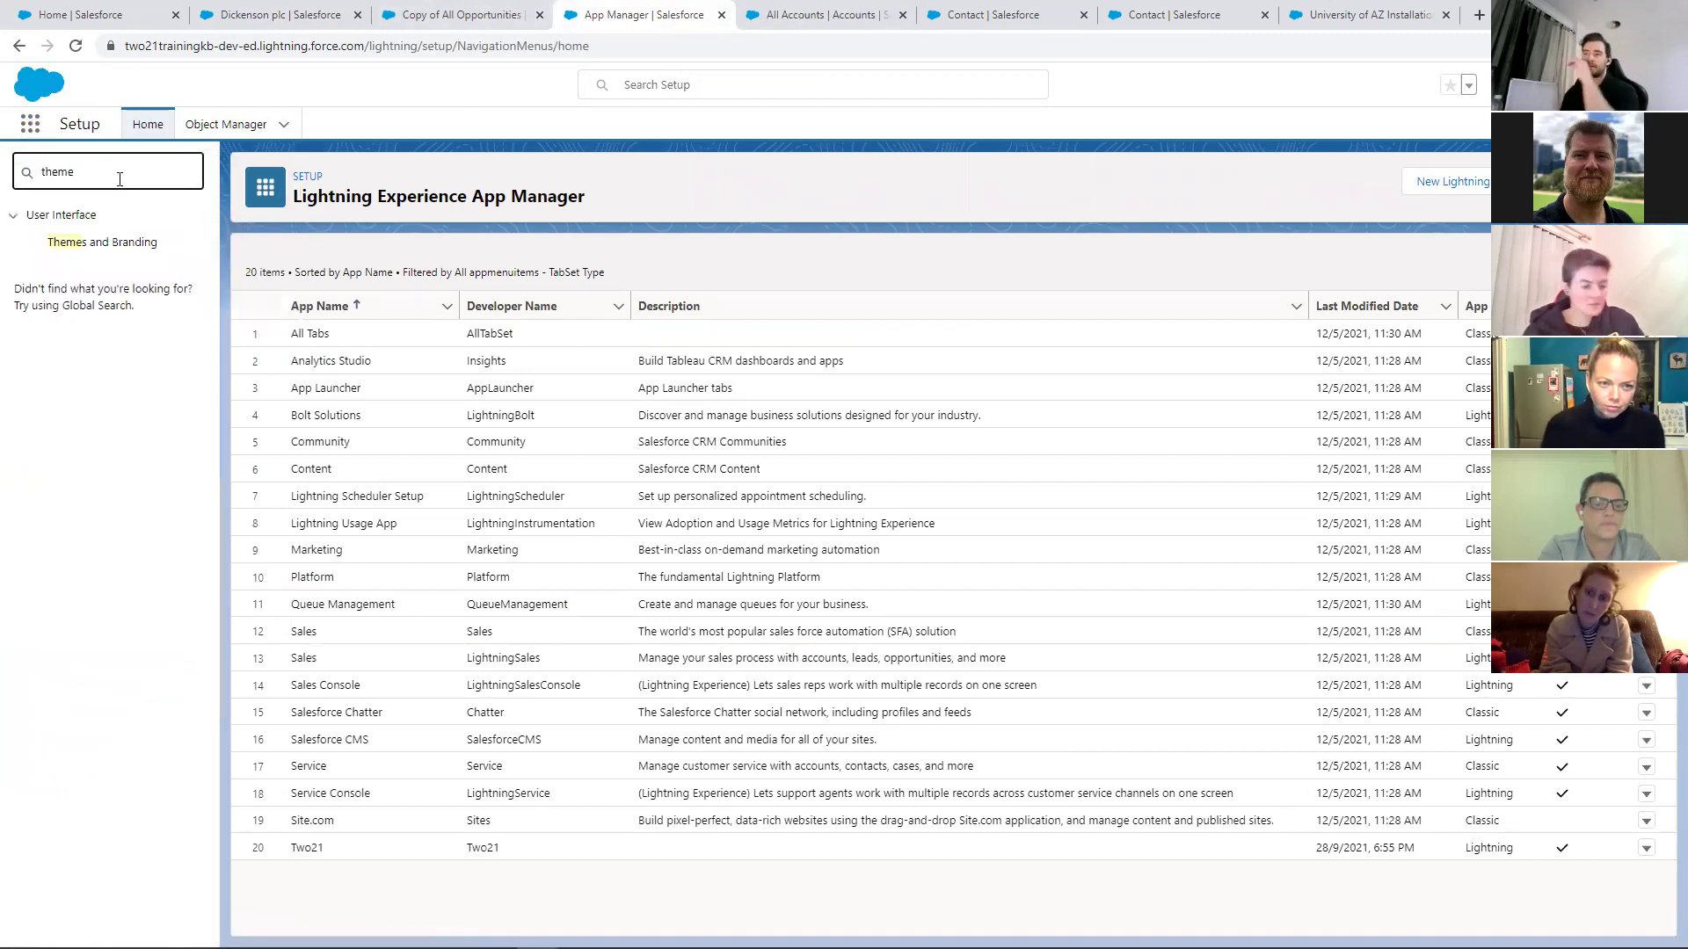
left_click(99, 247)
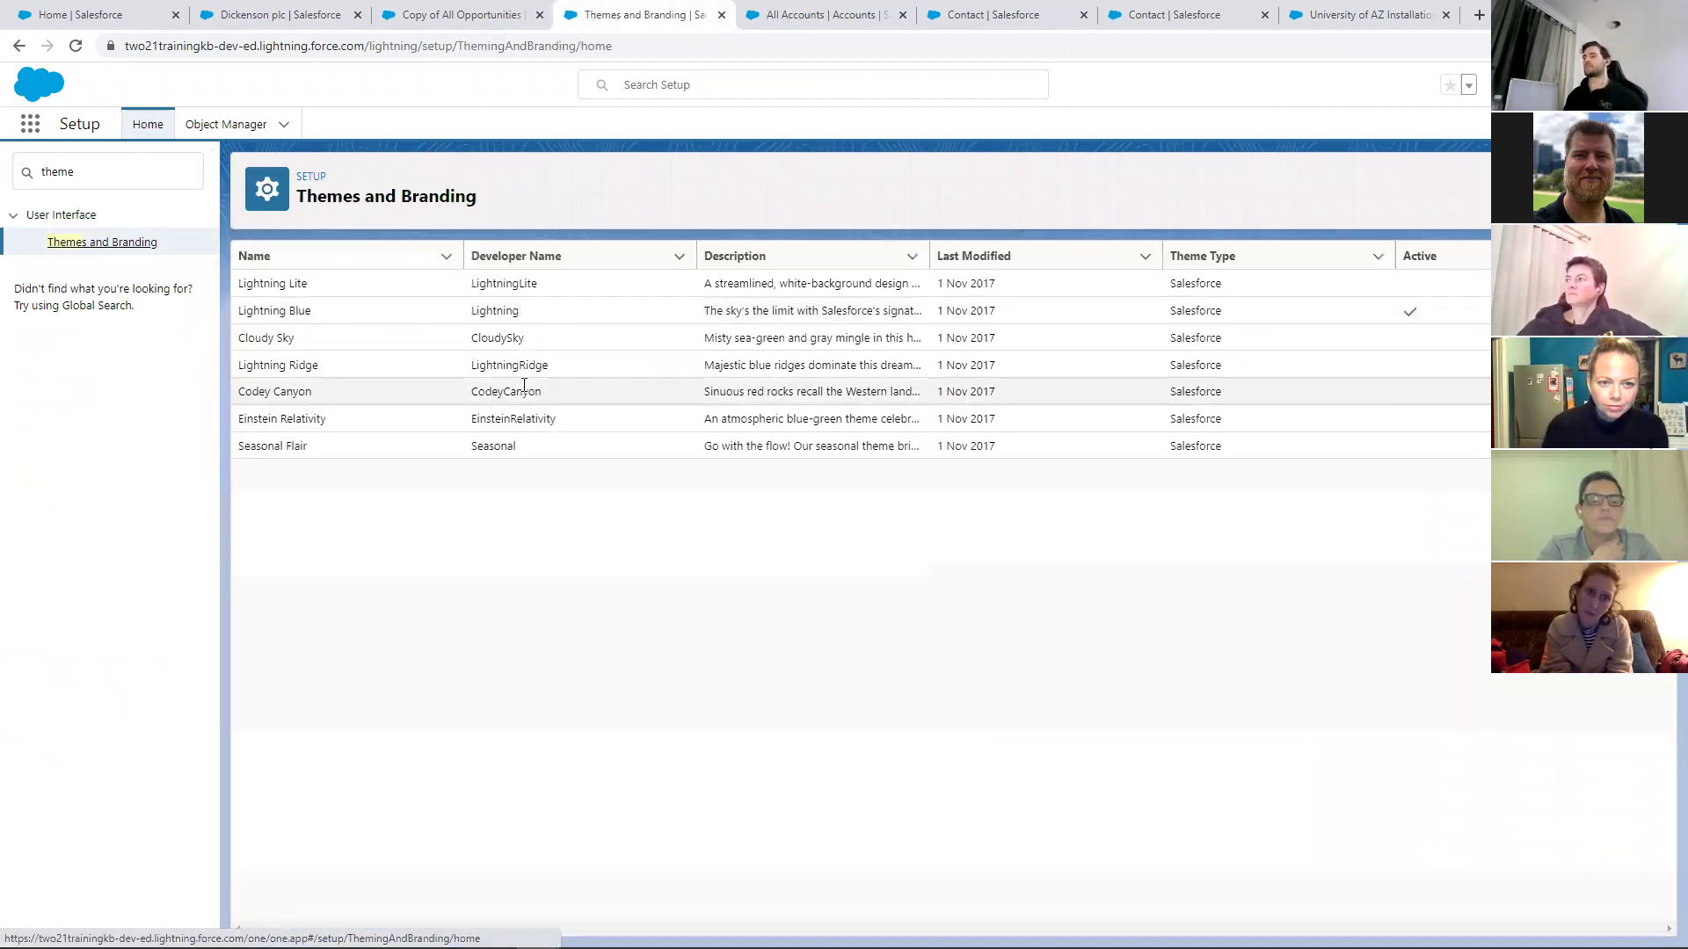
Start a new custom theme with Two21 as both its theme name and API name
left_click(1615, 190)
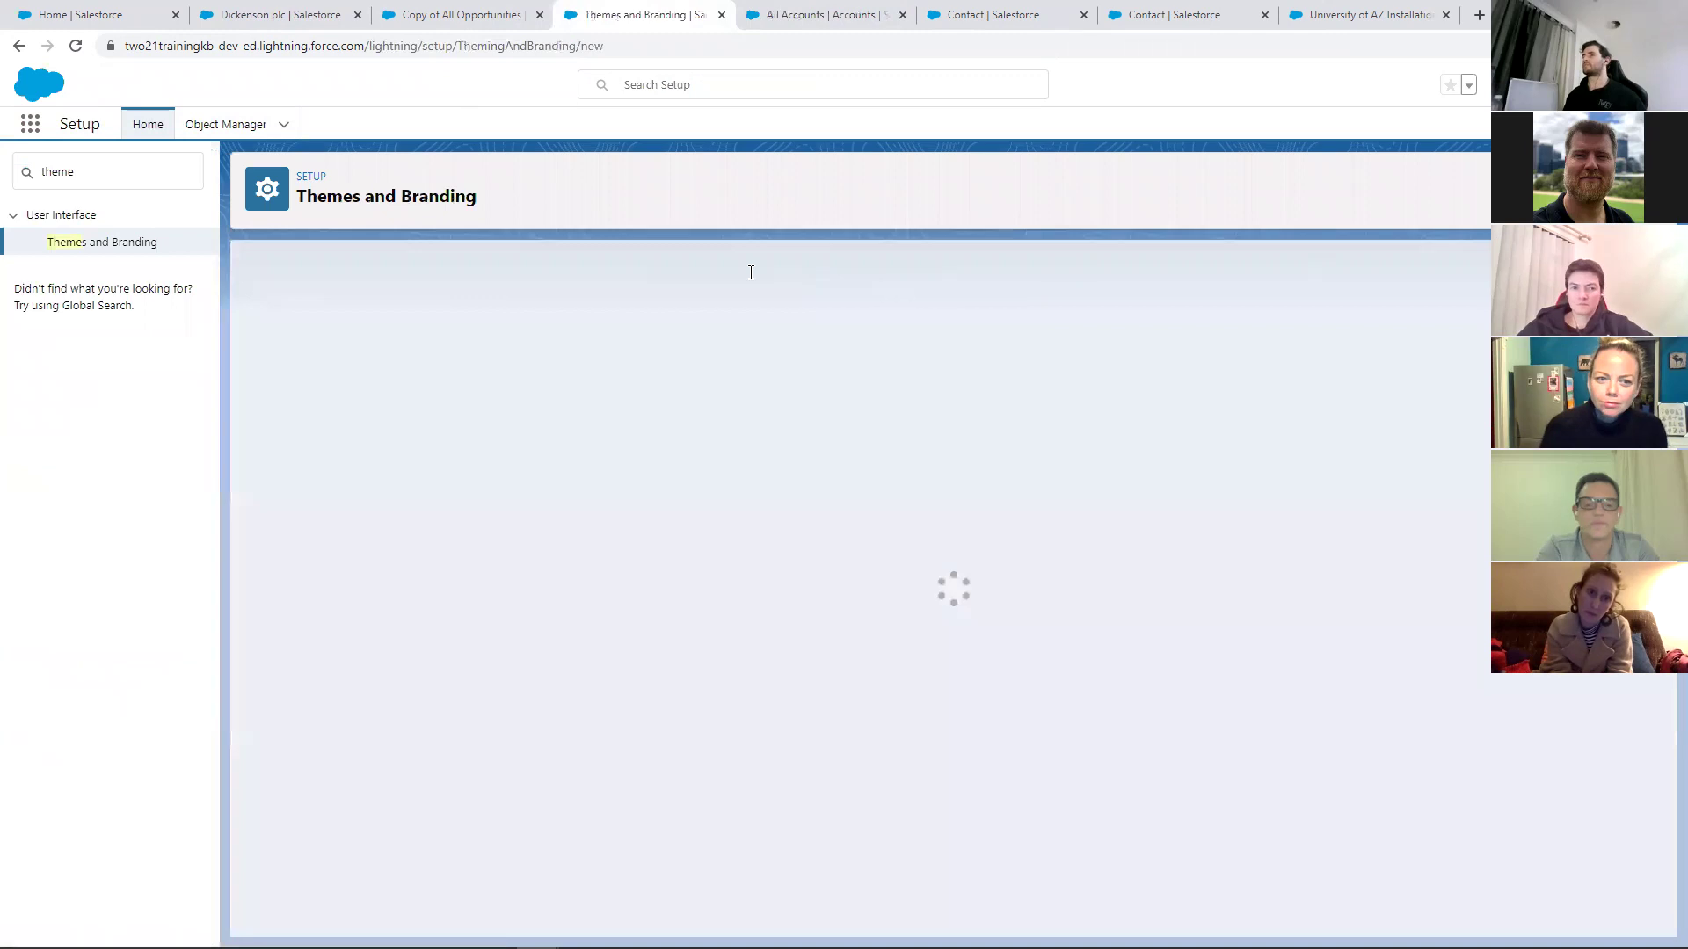
left_click(408, 380)
type("Two21")
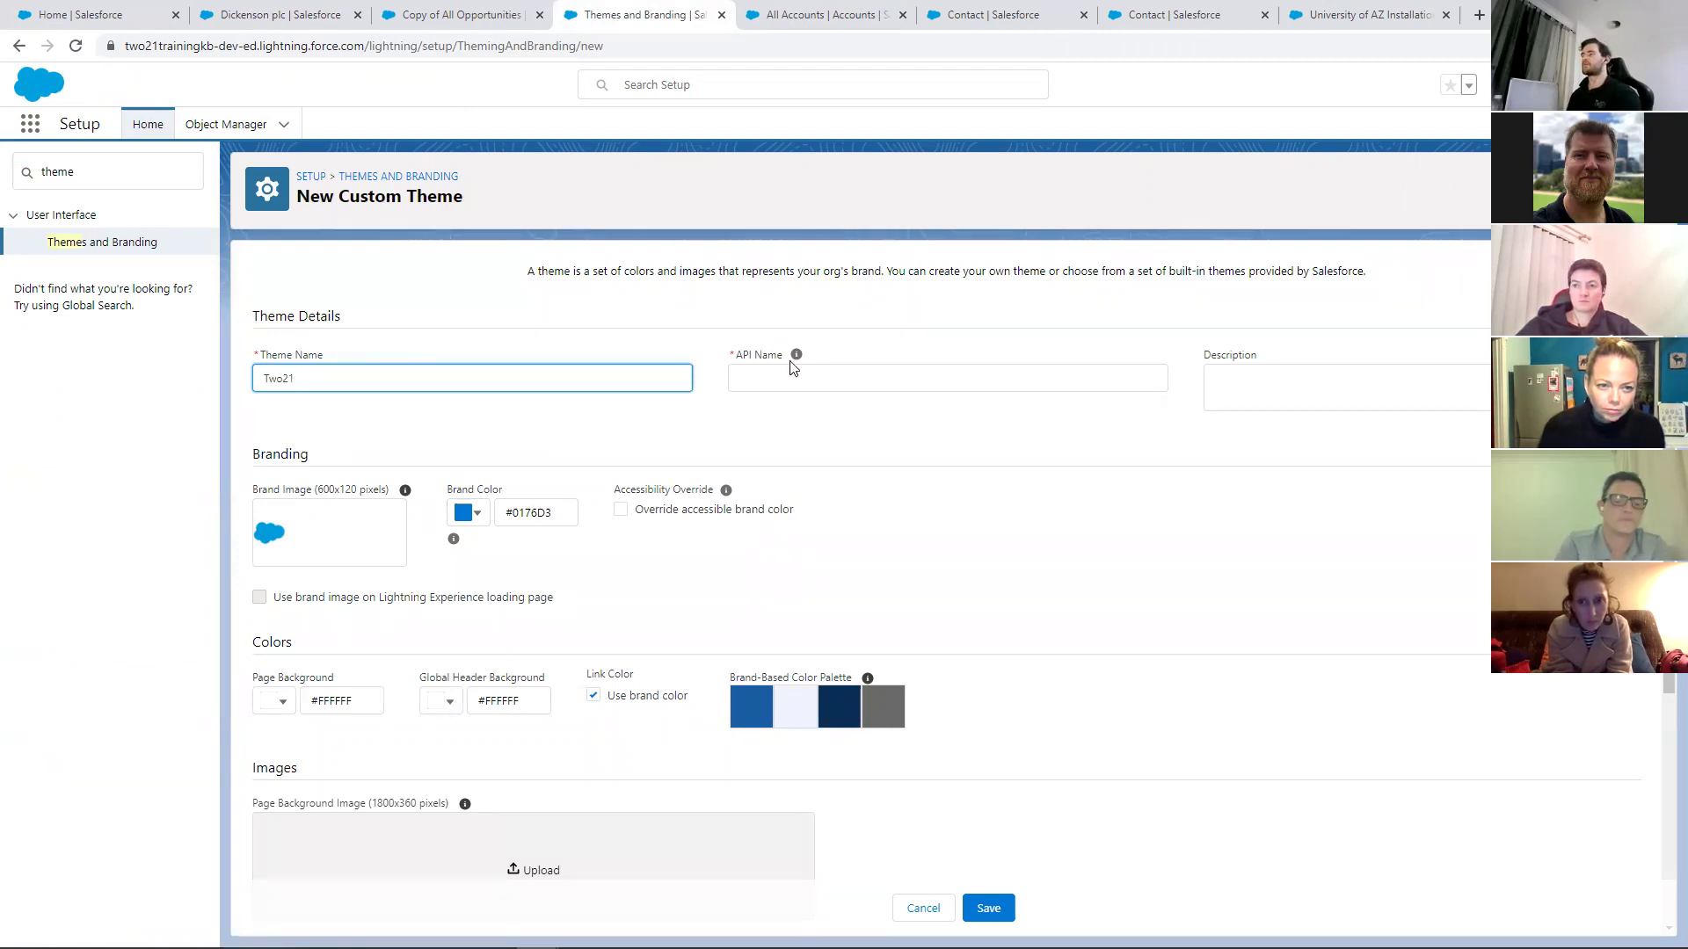
key("Tab")
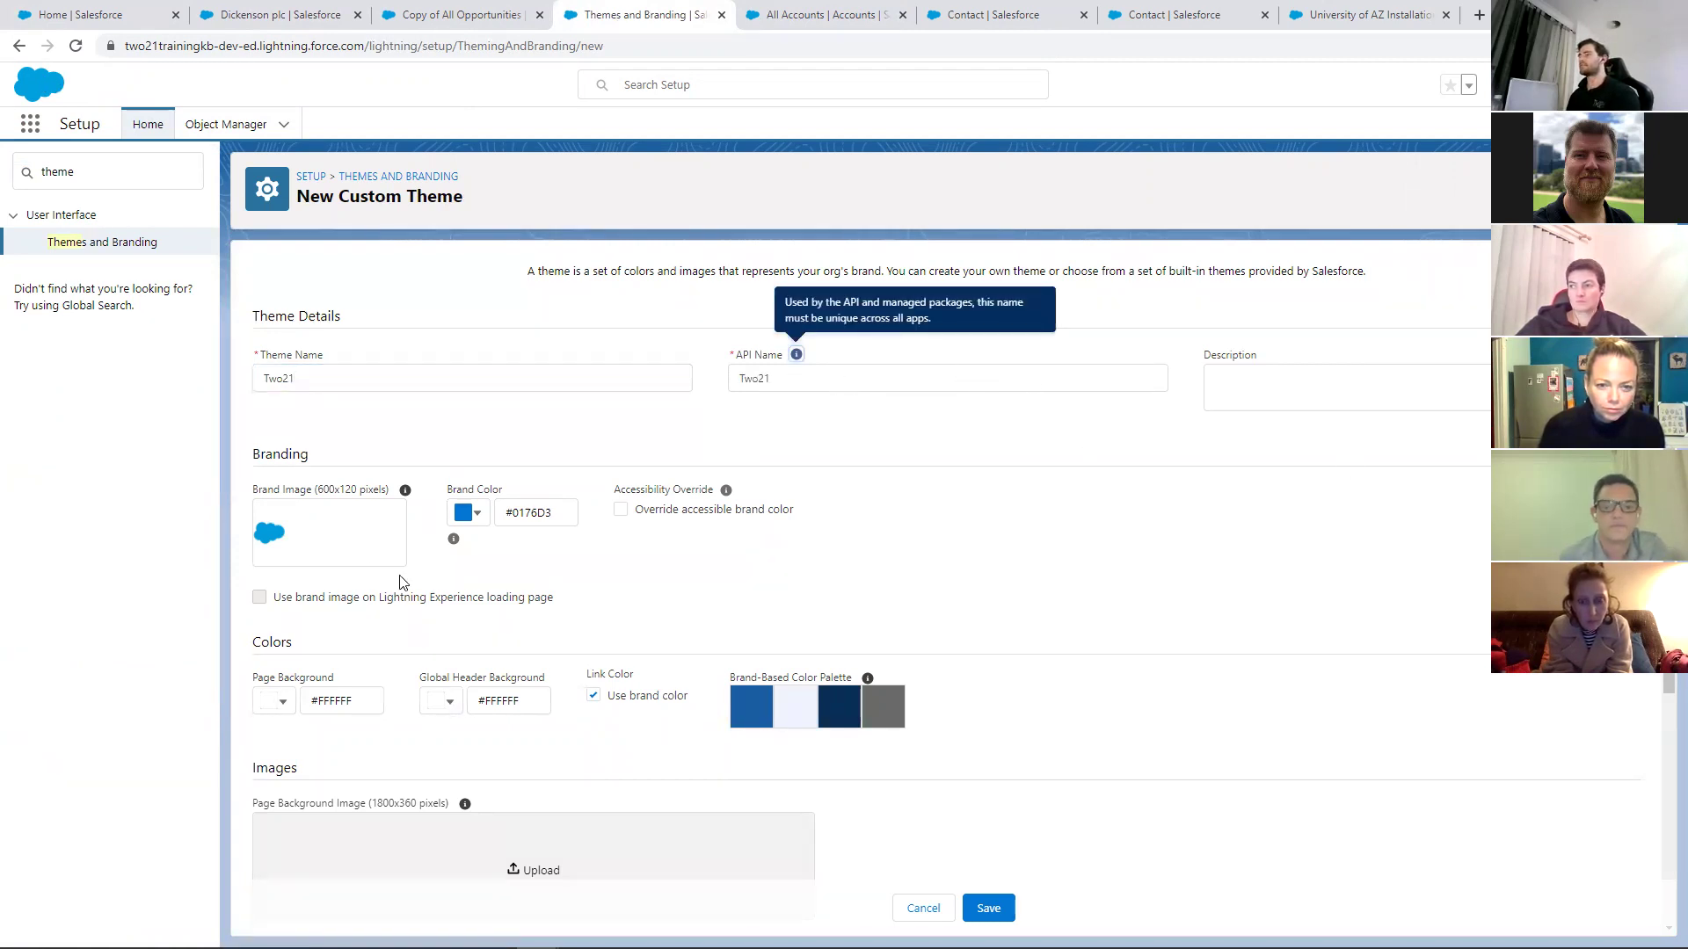
Upload the PNG file "download" from Downloads as the theme's brand image, keeping the crop at minimum zoom
left_click(305, 534)
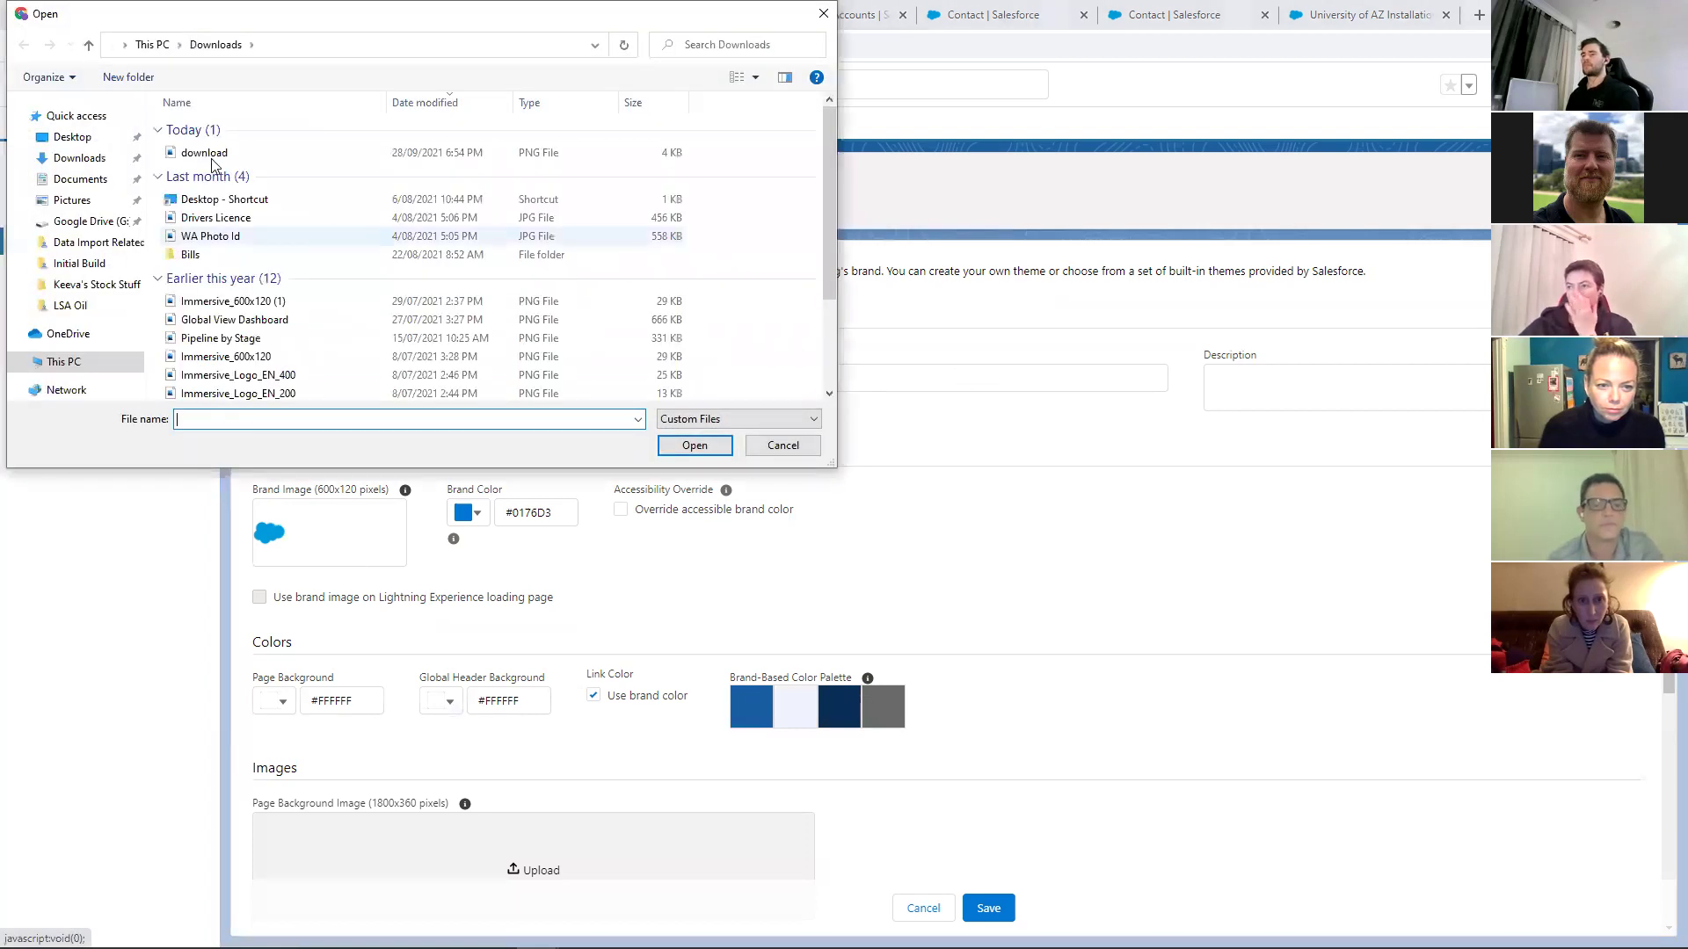
left_click(212, 156)
left_click(694, 446)
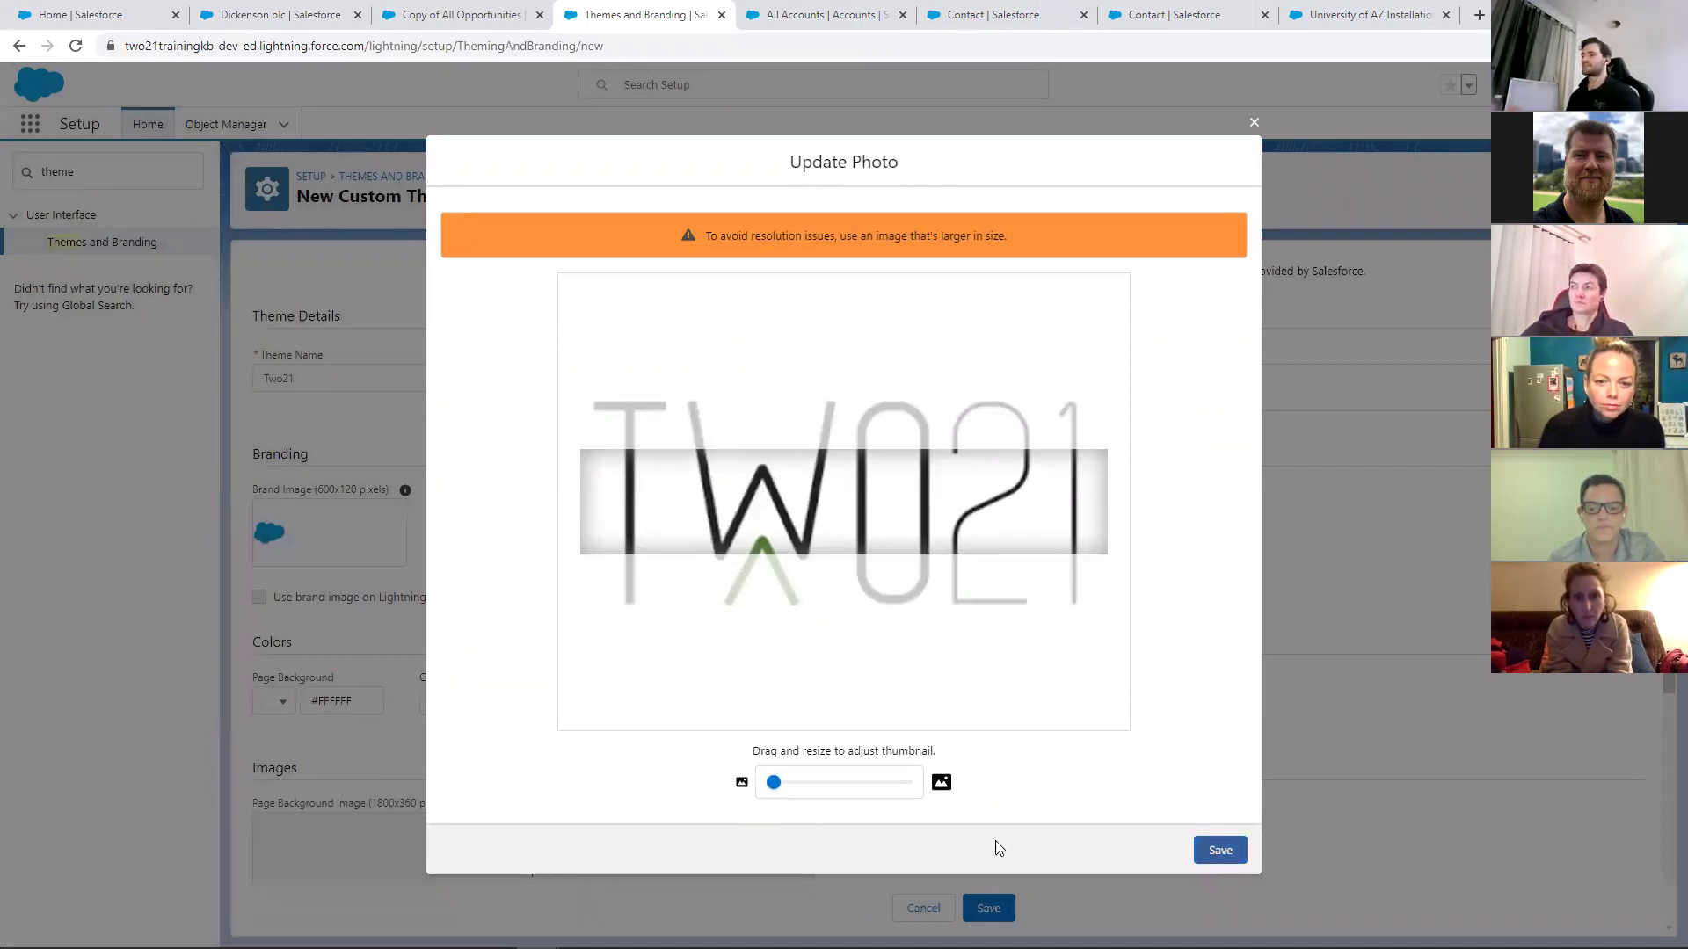
mouse_move(781, 788)
left_mouse_down()
mouse_move(910, 789)
mouse_move(769, 785)
left_mouse_up()
left_click(1215, 859)
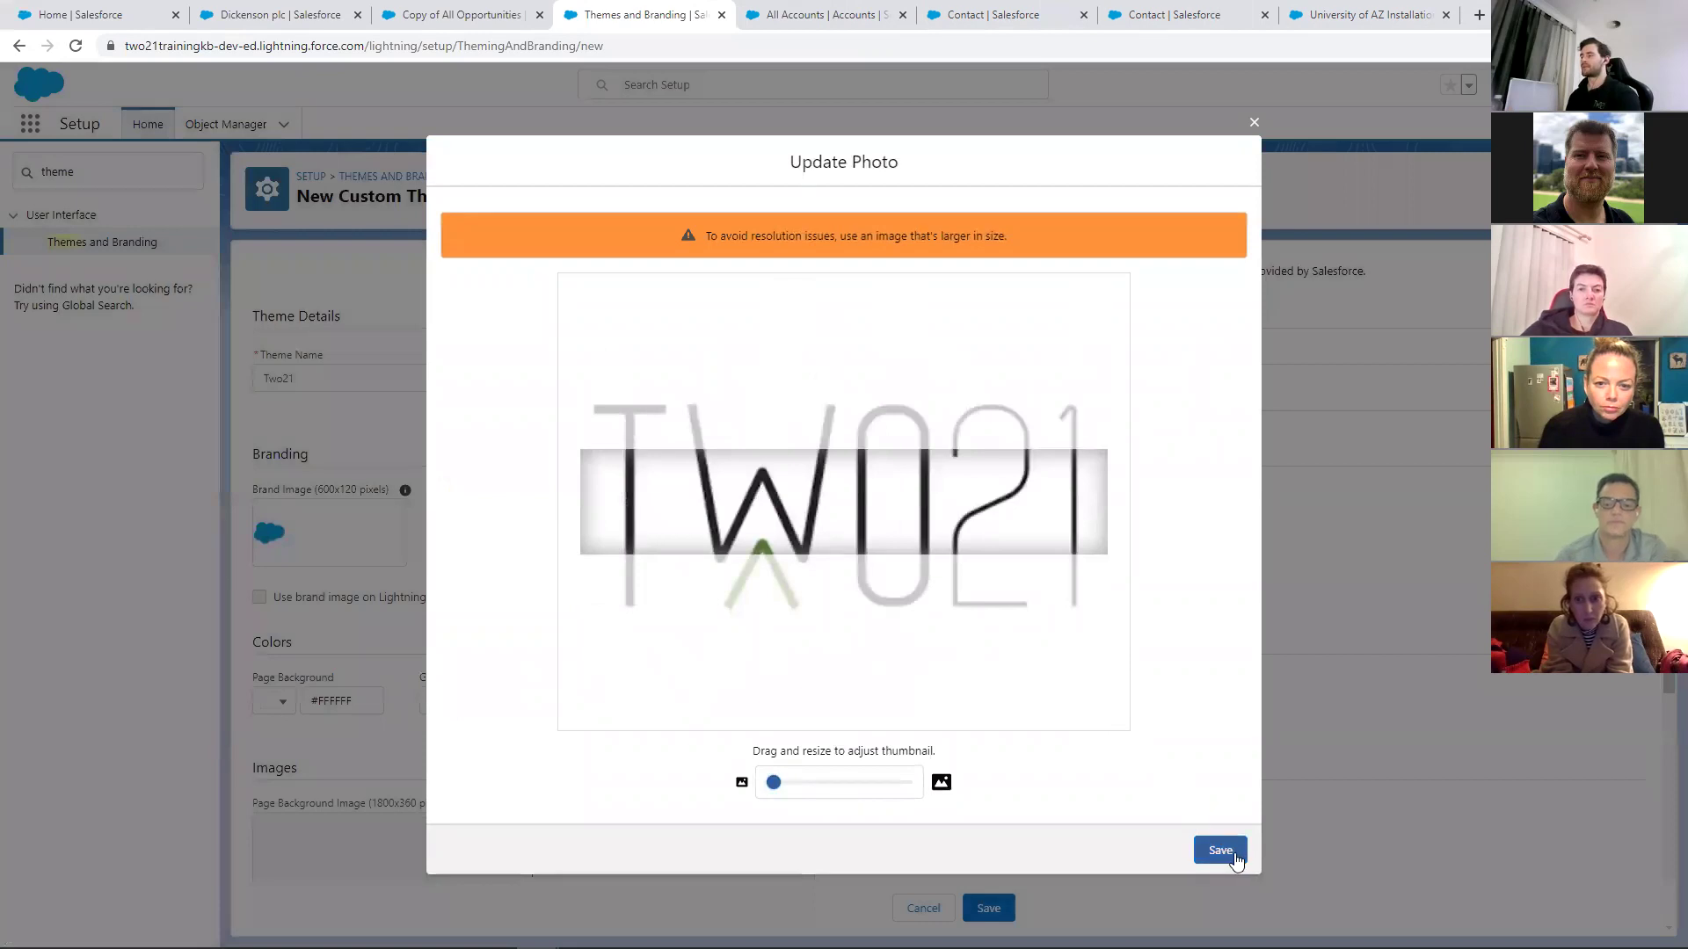
left_click(1232, 857)
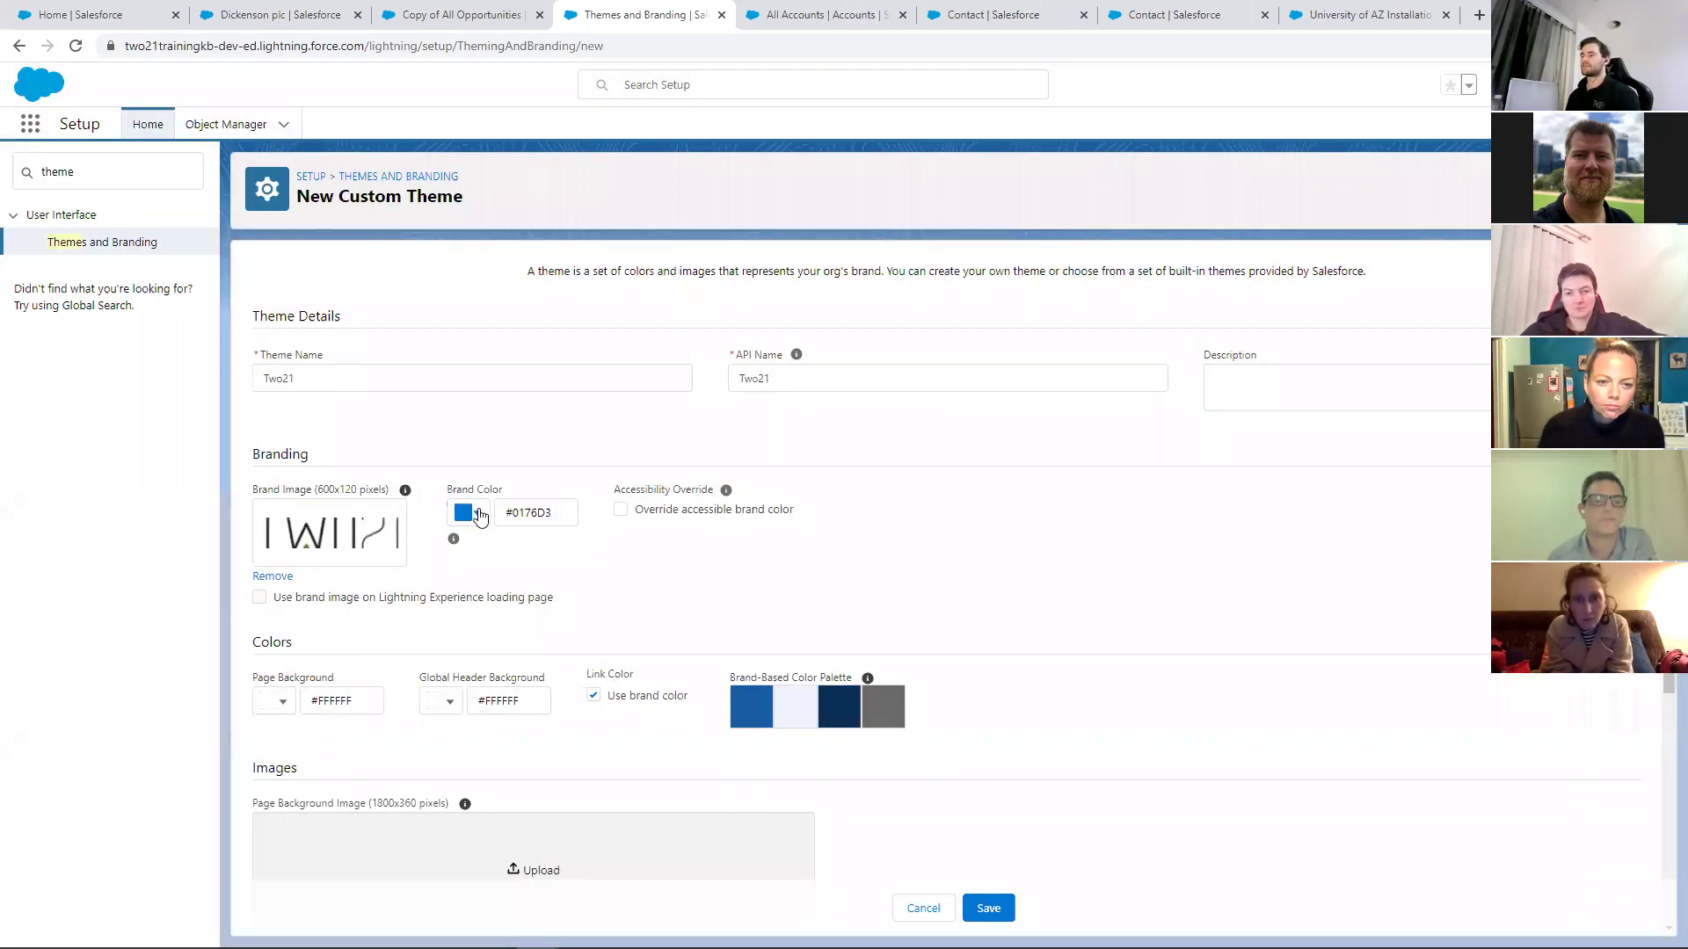
Set the theme's brand color to the green #4CBD01
left_click(461, 510)
left_click(498, 629)
left_click(625, 559)
left_click(632, 564)
left_click(587, 729)
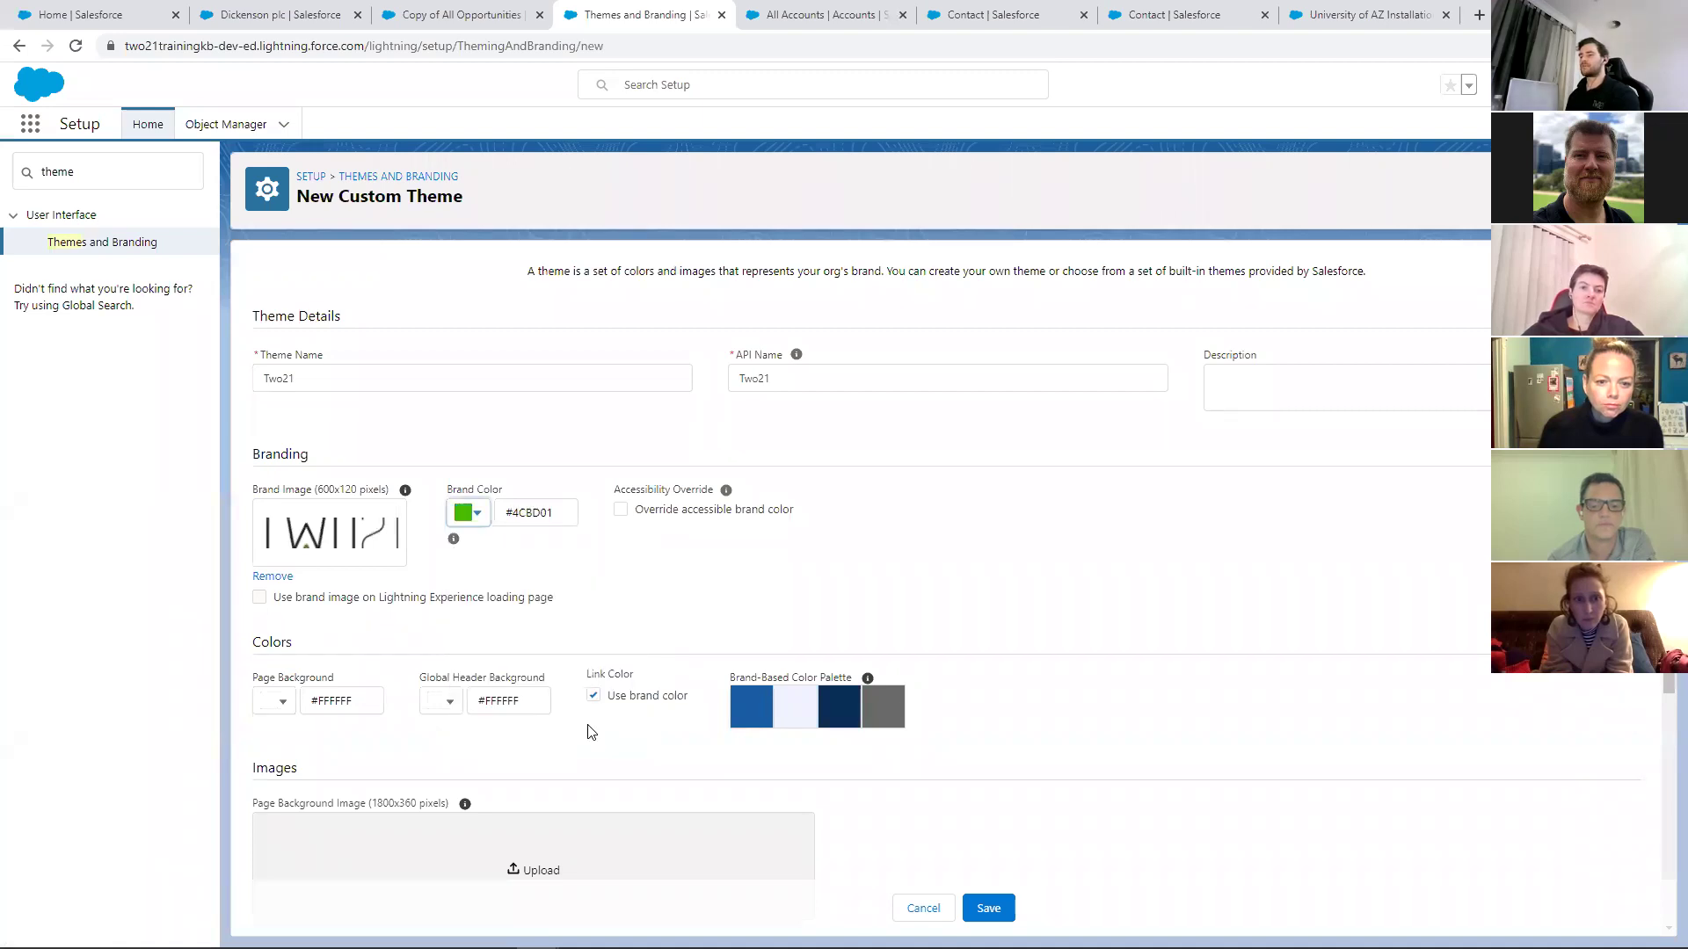
Use the brand image on the Lightning Experience loading page, save and activate the Two21 theme, and reload the page
left_click(401, 598)
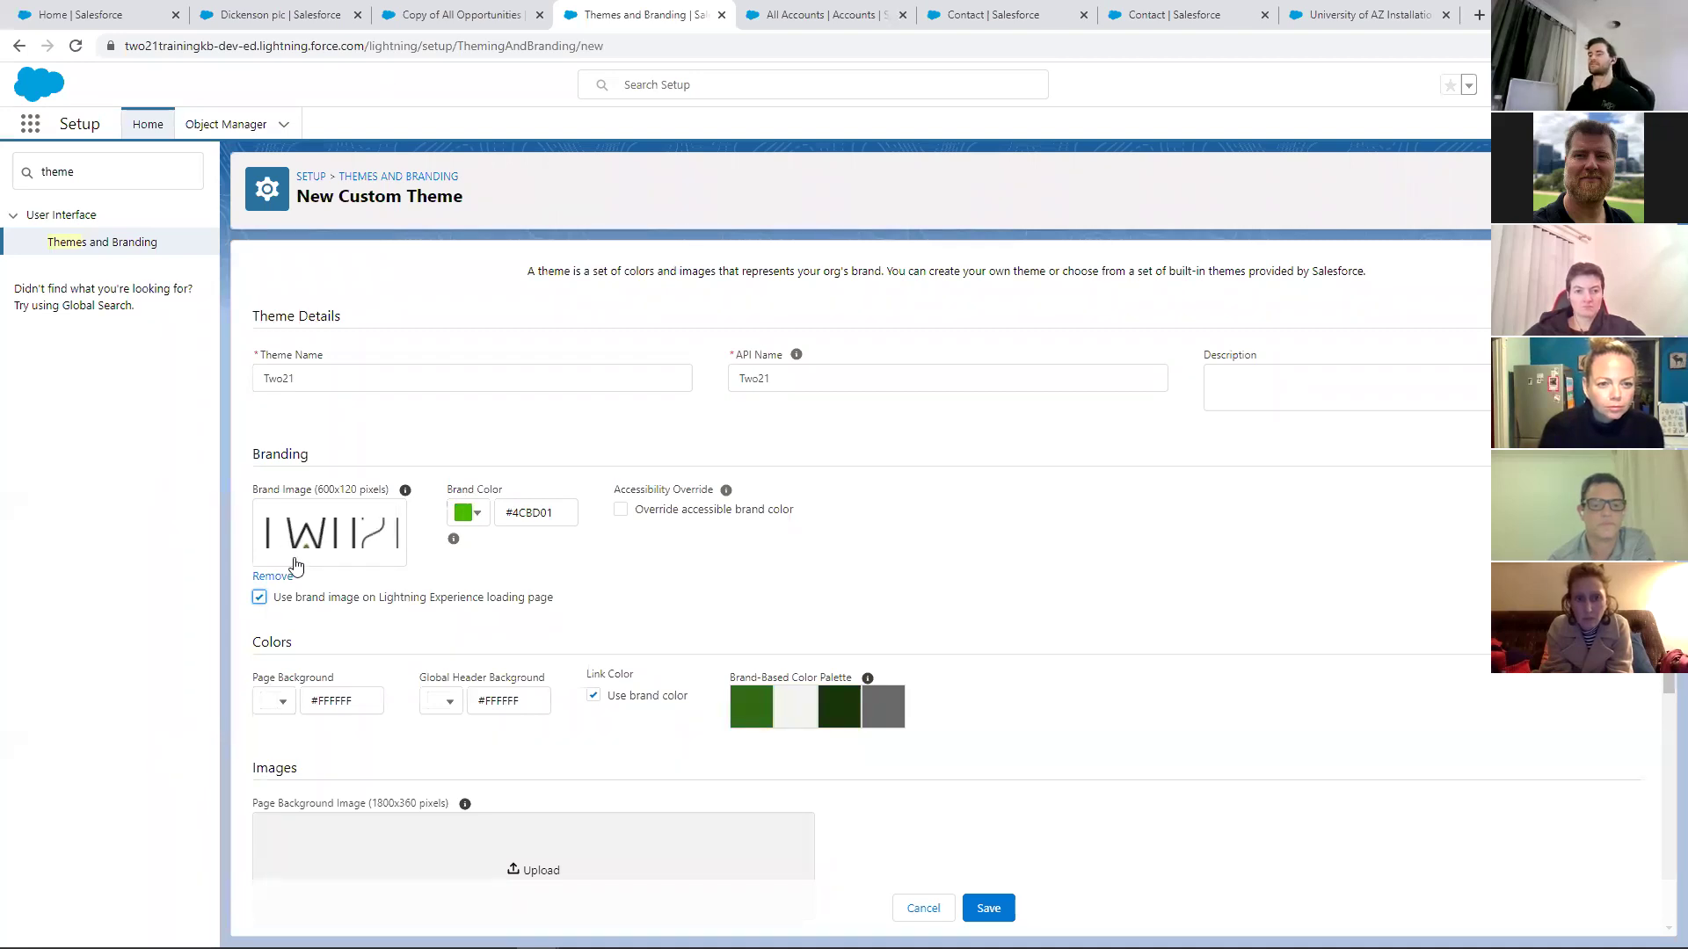
scroll(603, 544, "down", 3)
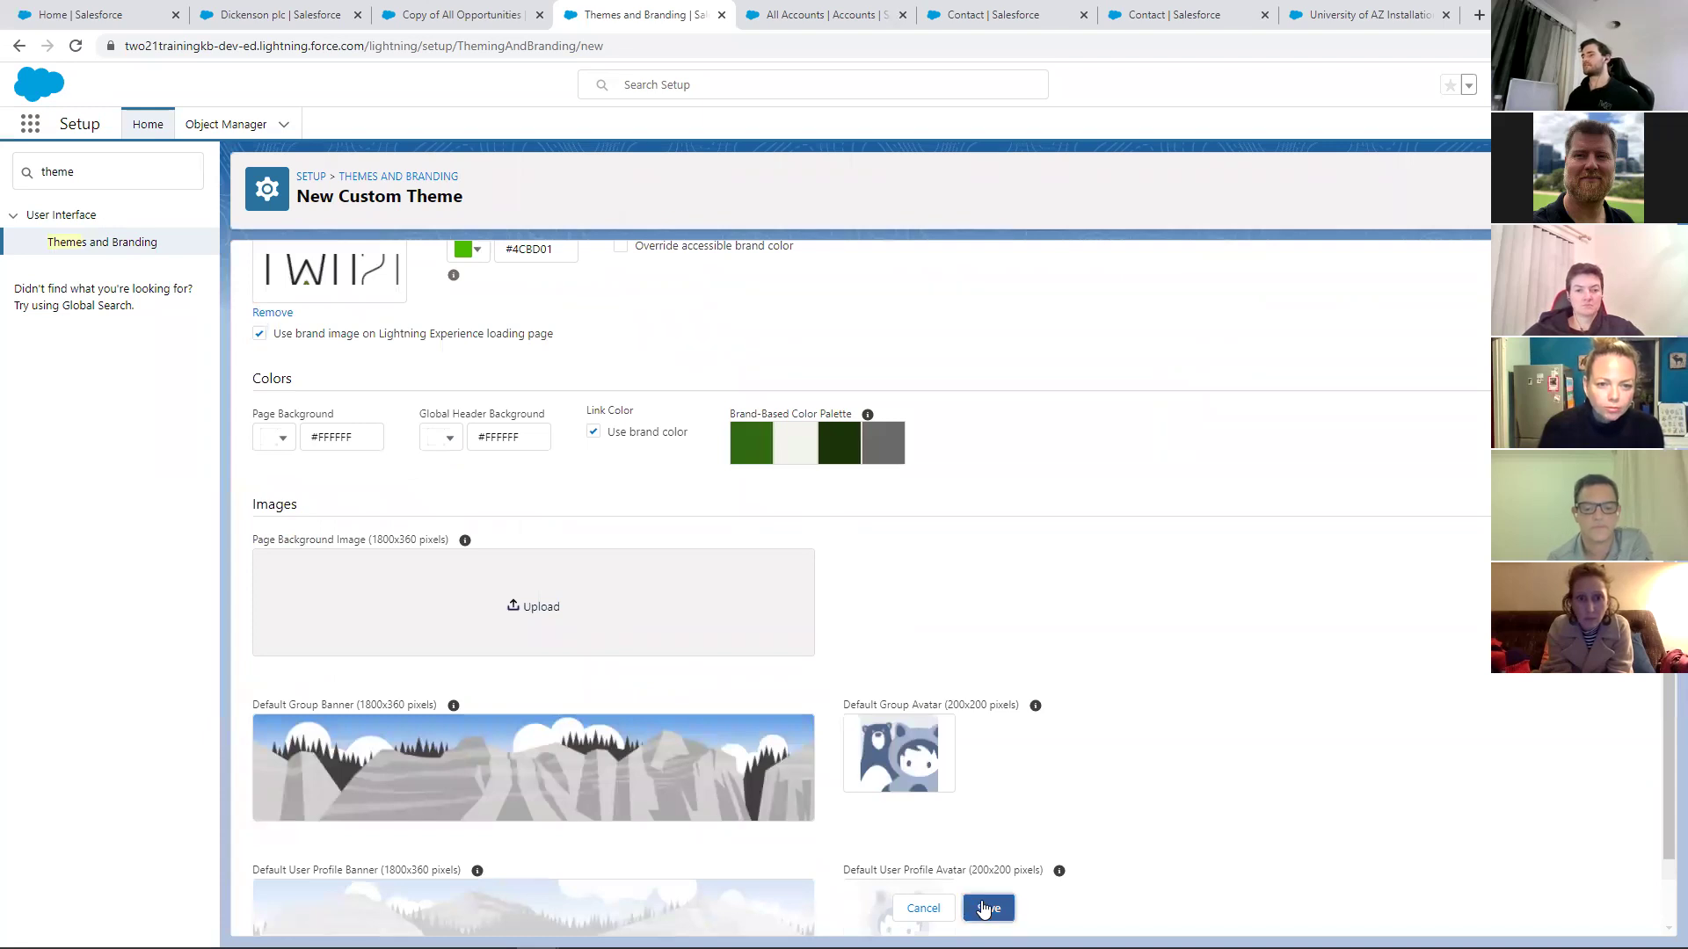
left_click(987, 909)
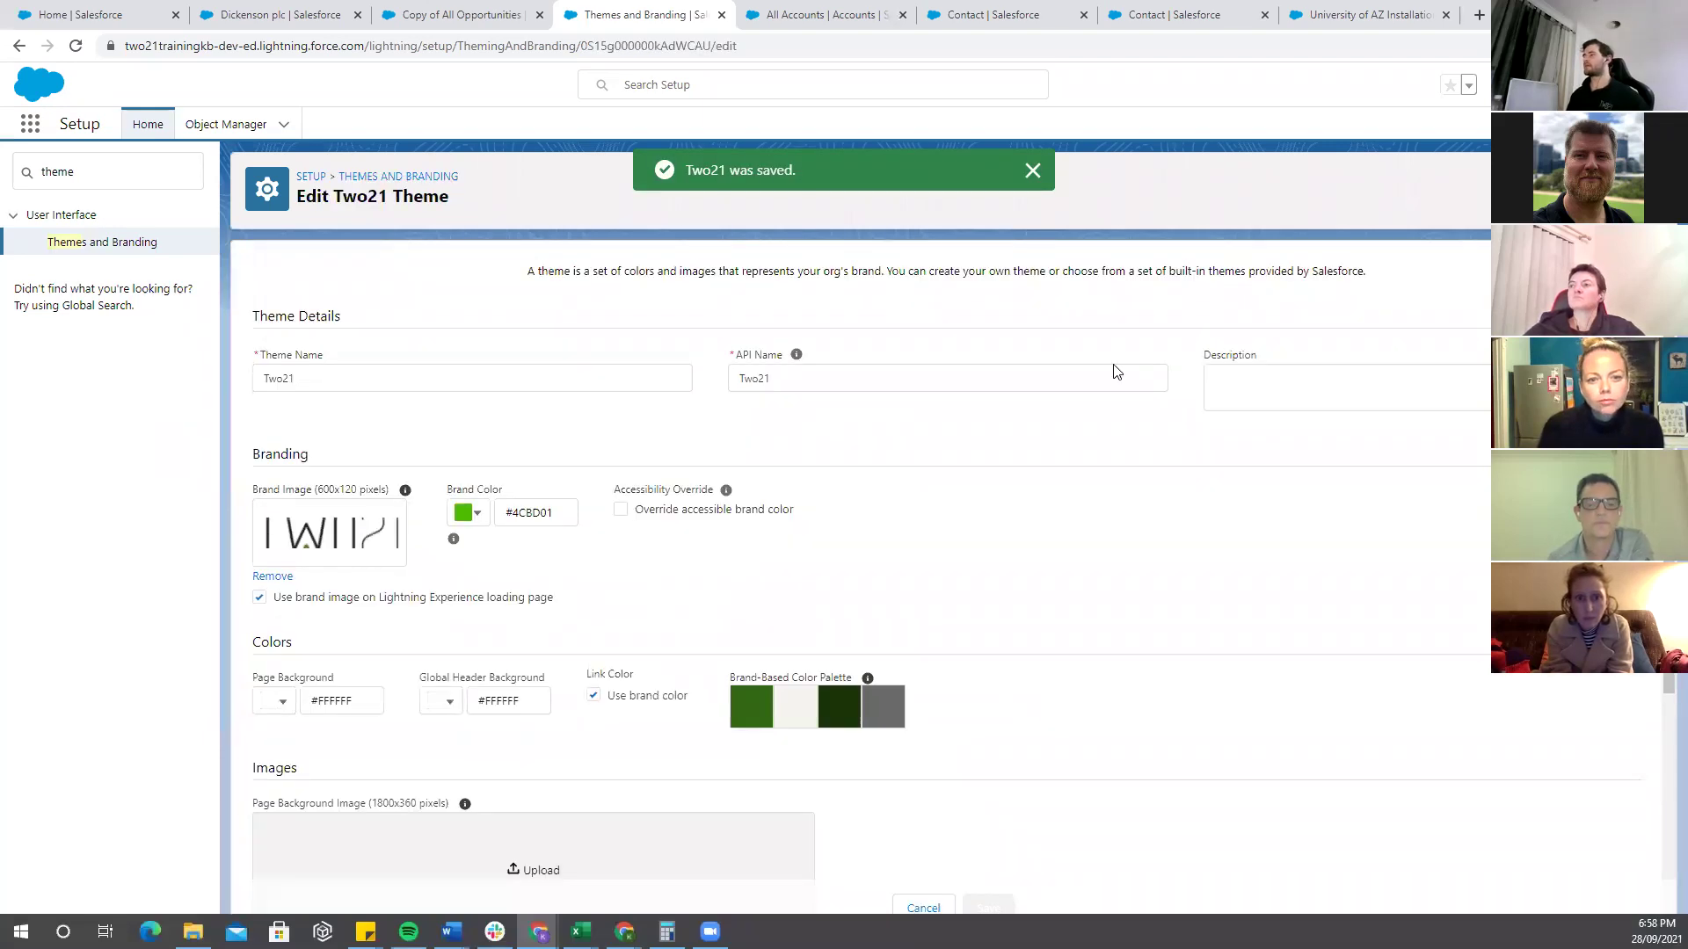
scroll(1127, 385, "down", 4)
scroll(1117, 403, "up", 4)
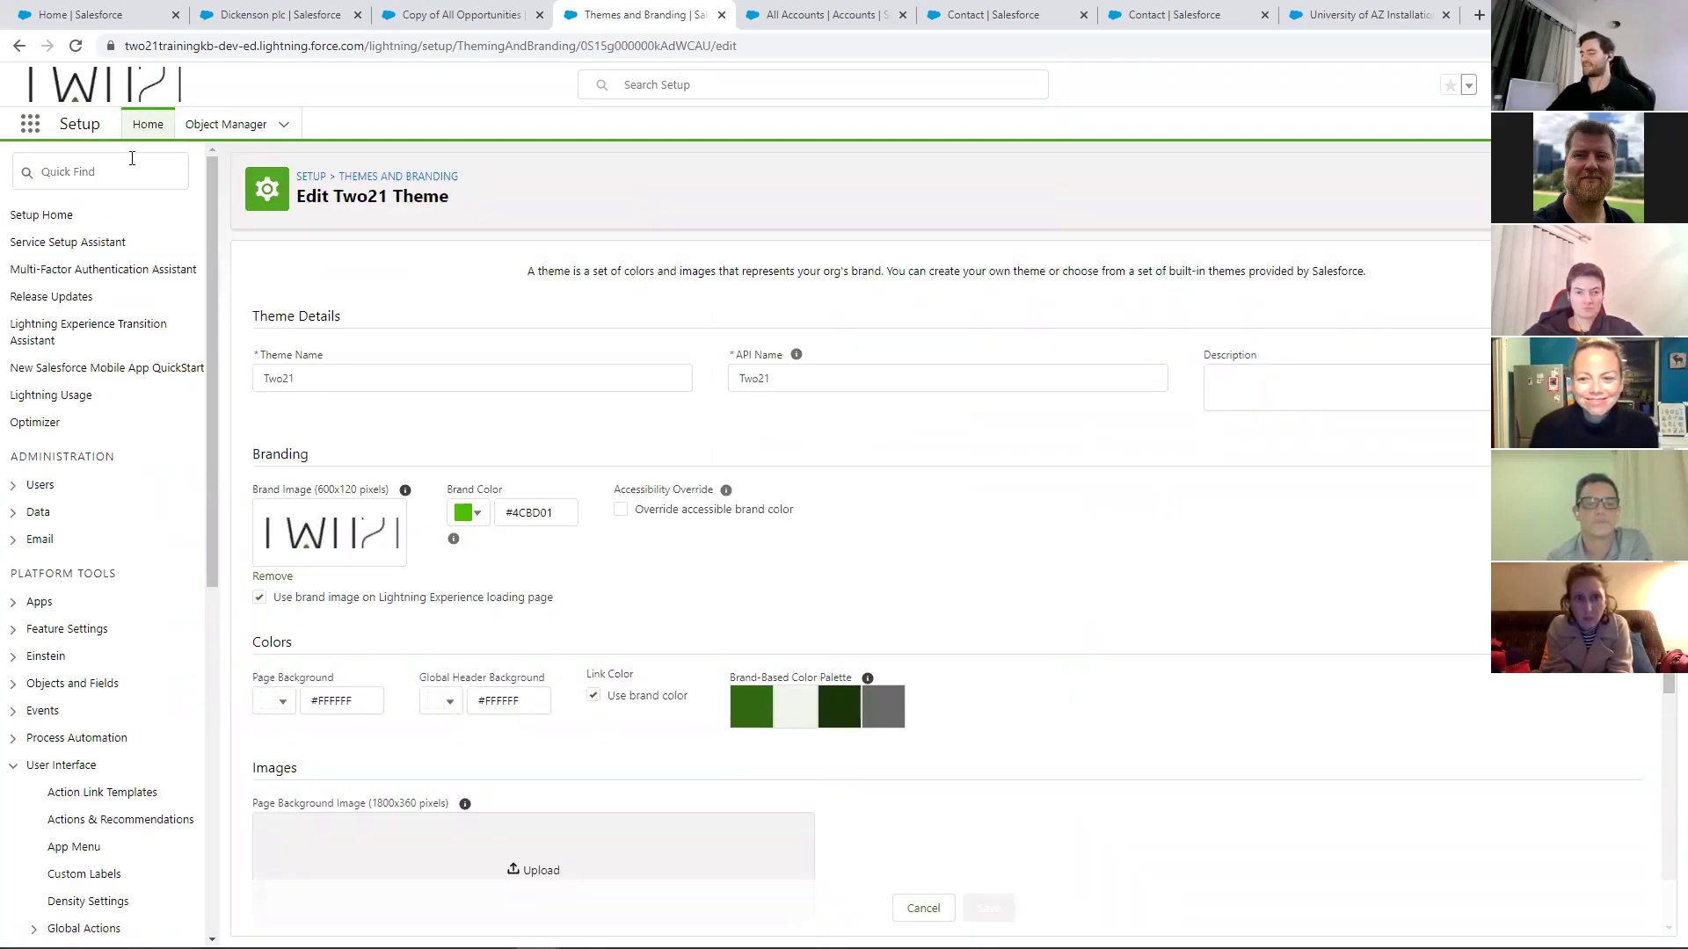
key("F5")
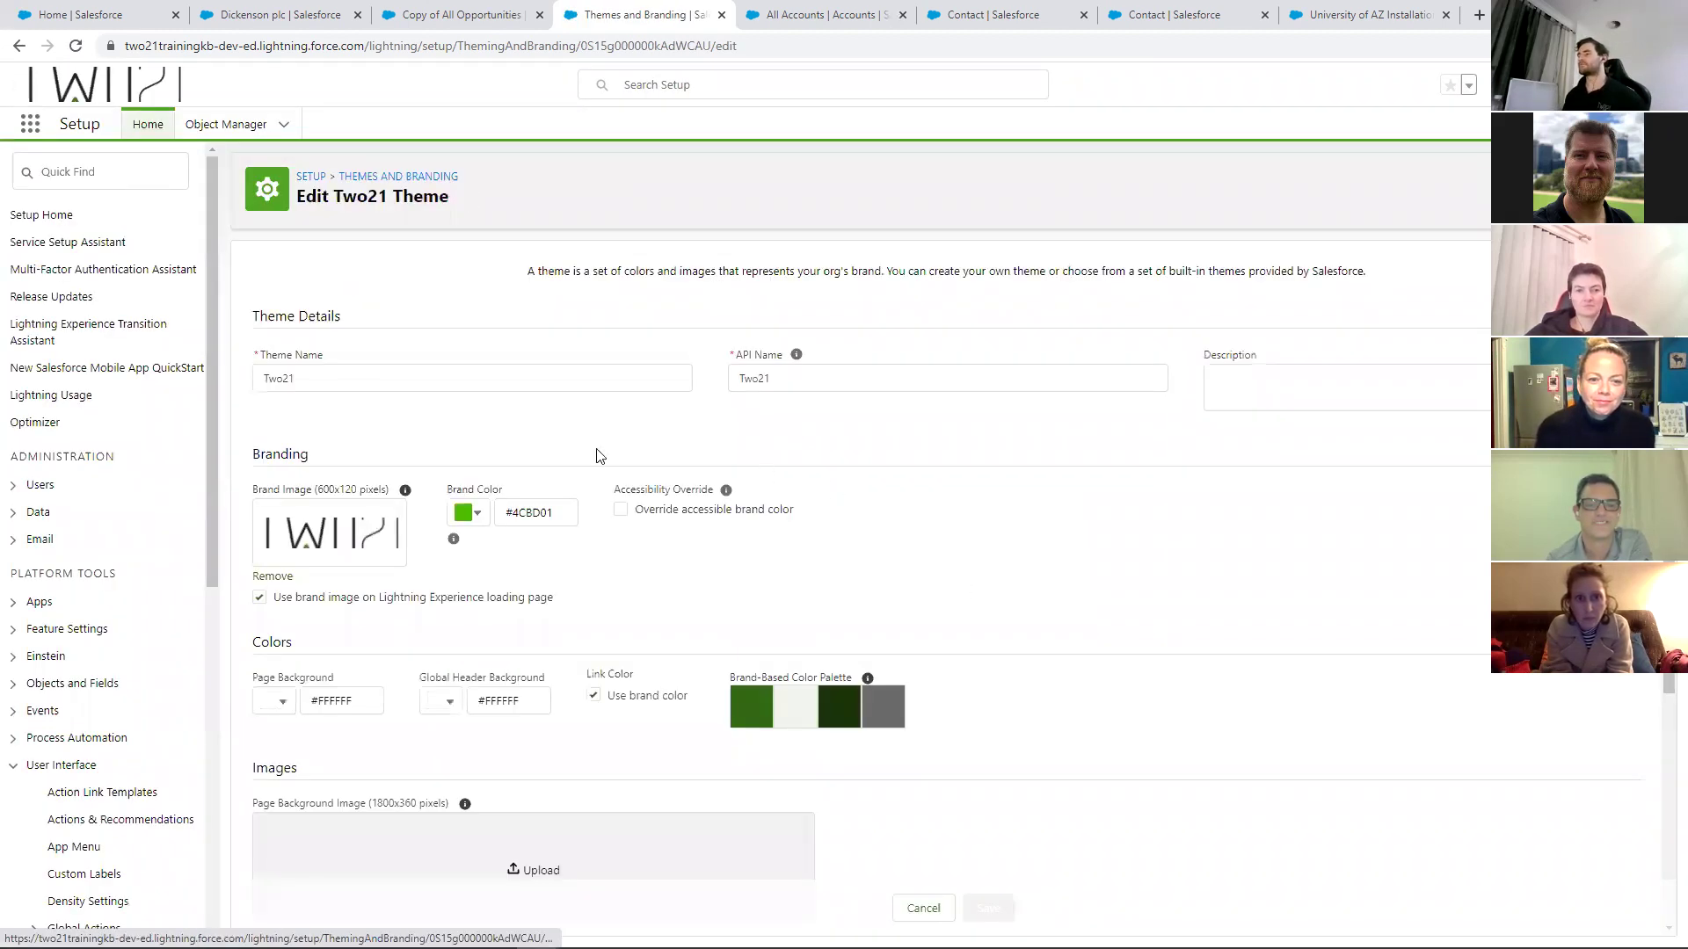
Open Setup Home and the App Menu page to check how the Two21 theme looks across Setup
left_click(53, 216)
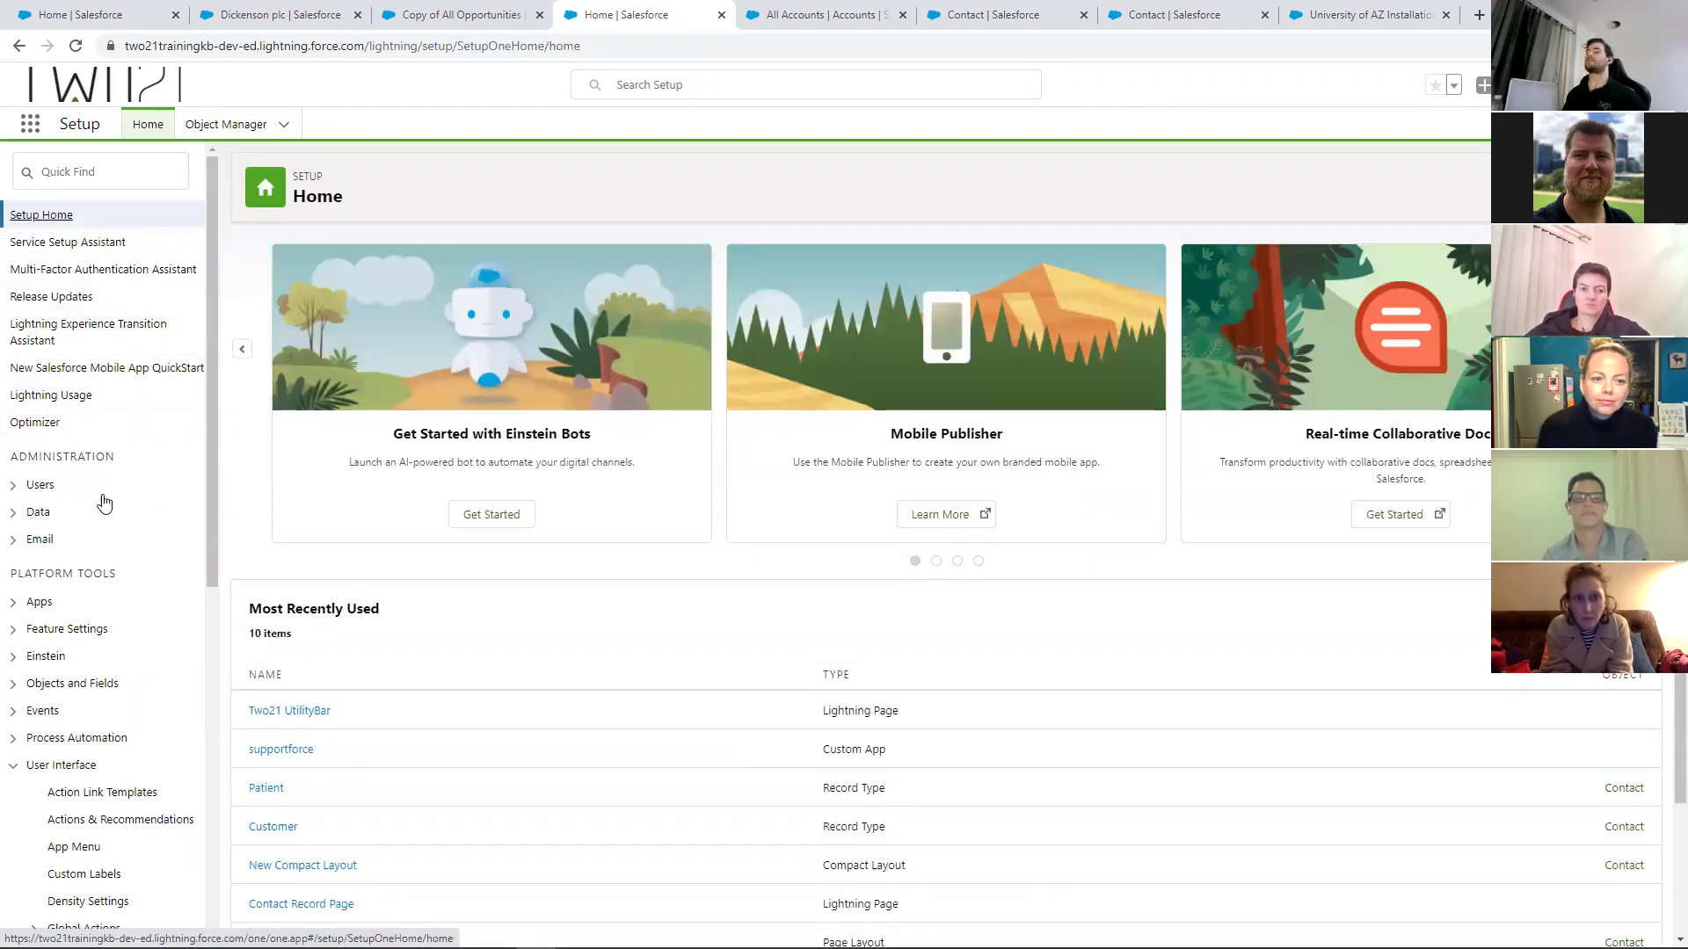
left_click(75, 849)
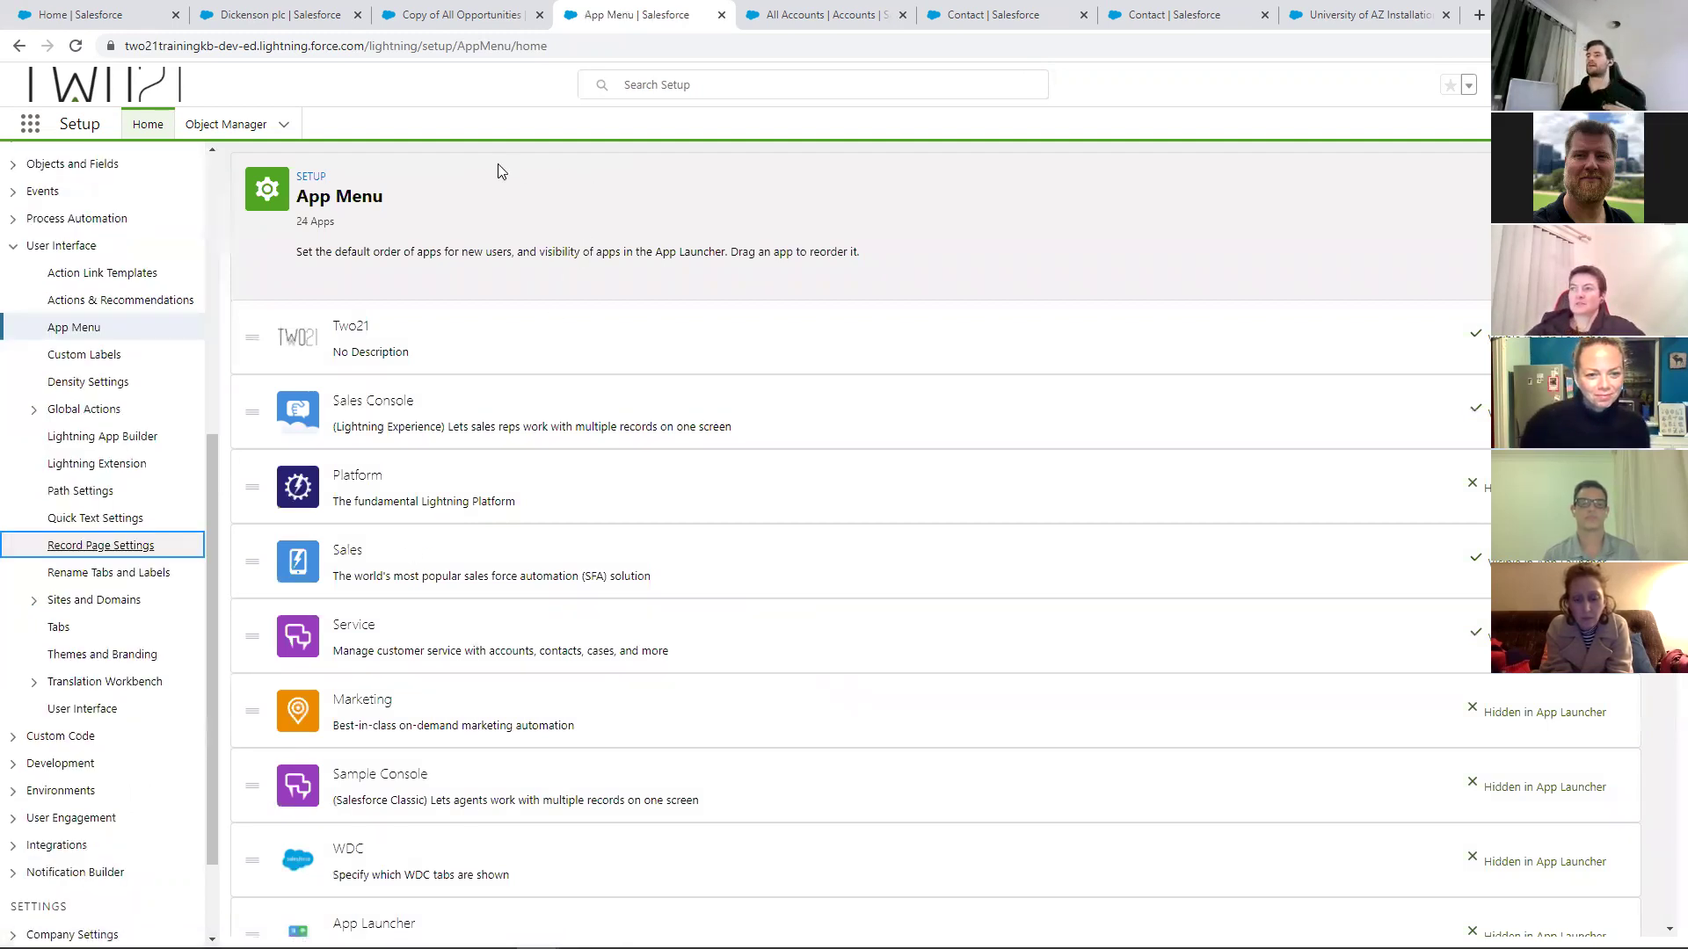
left_click(454, 96)
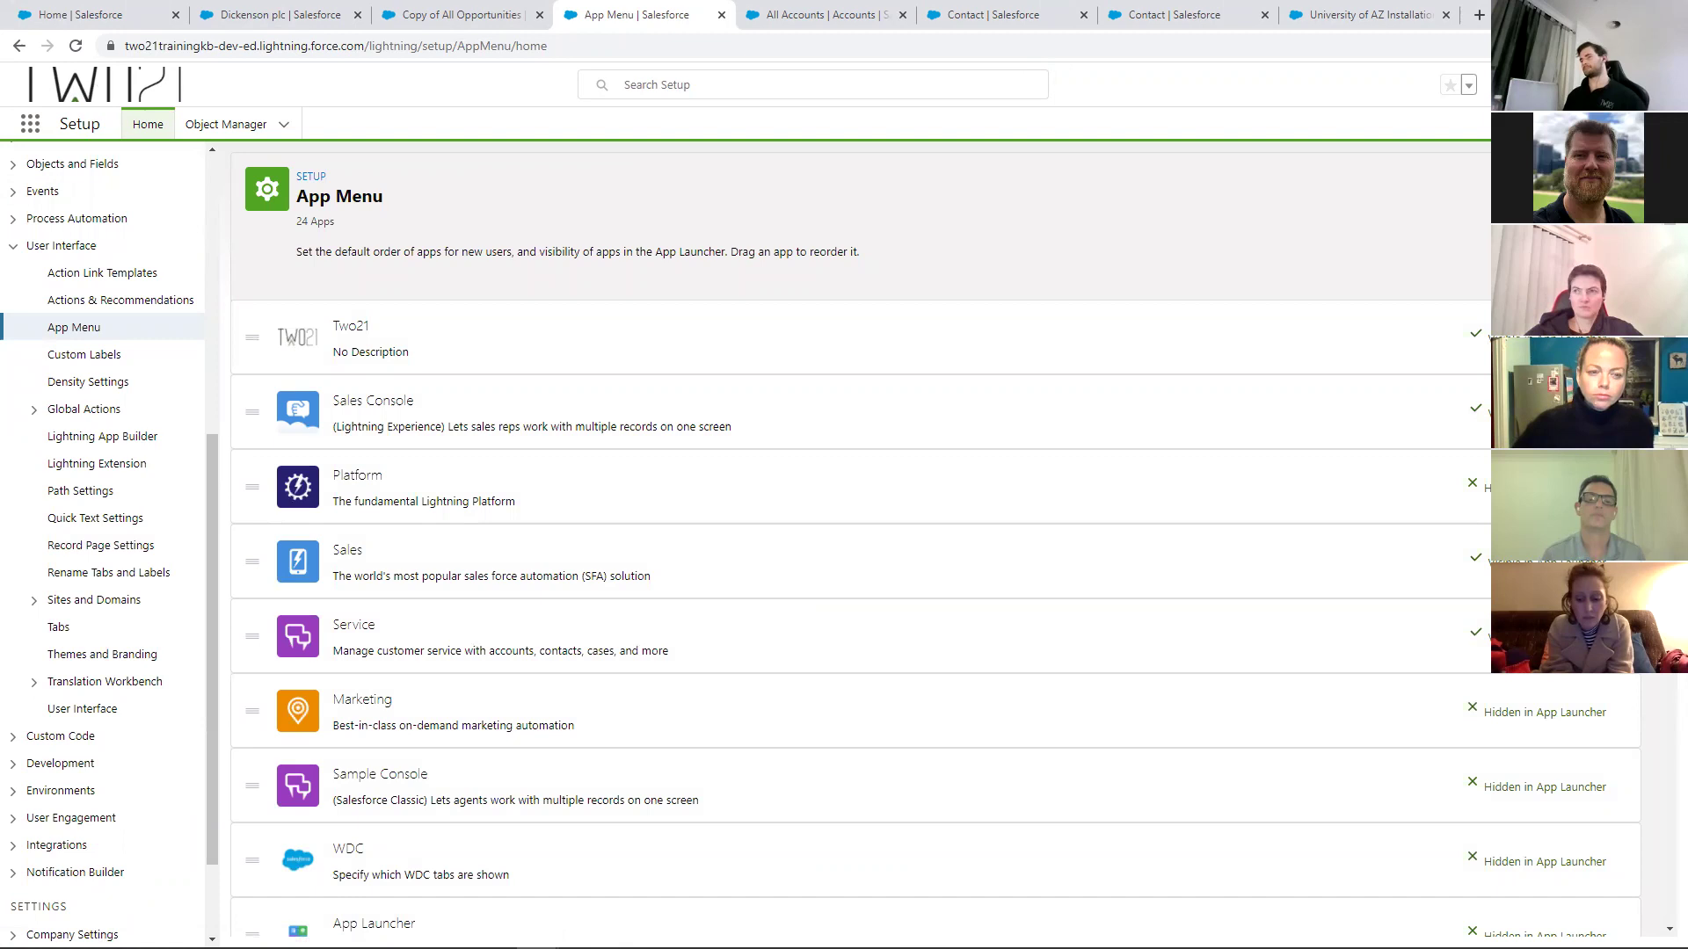
mouse_move(1143, 947)
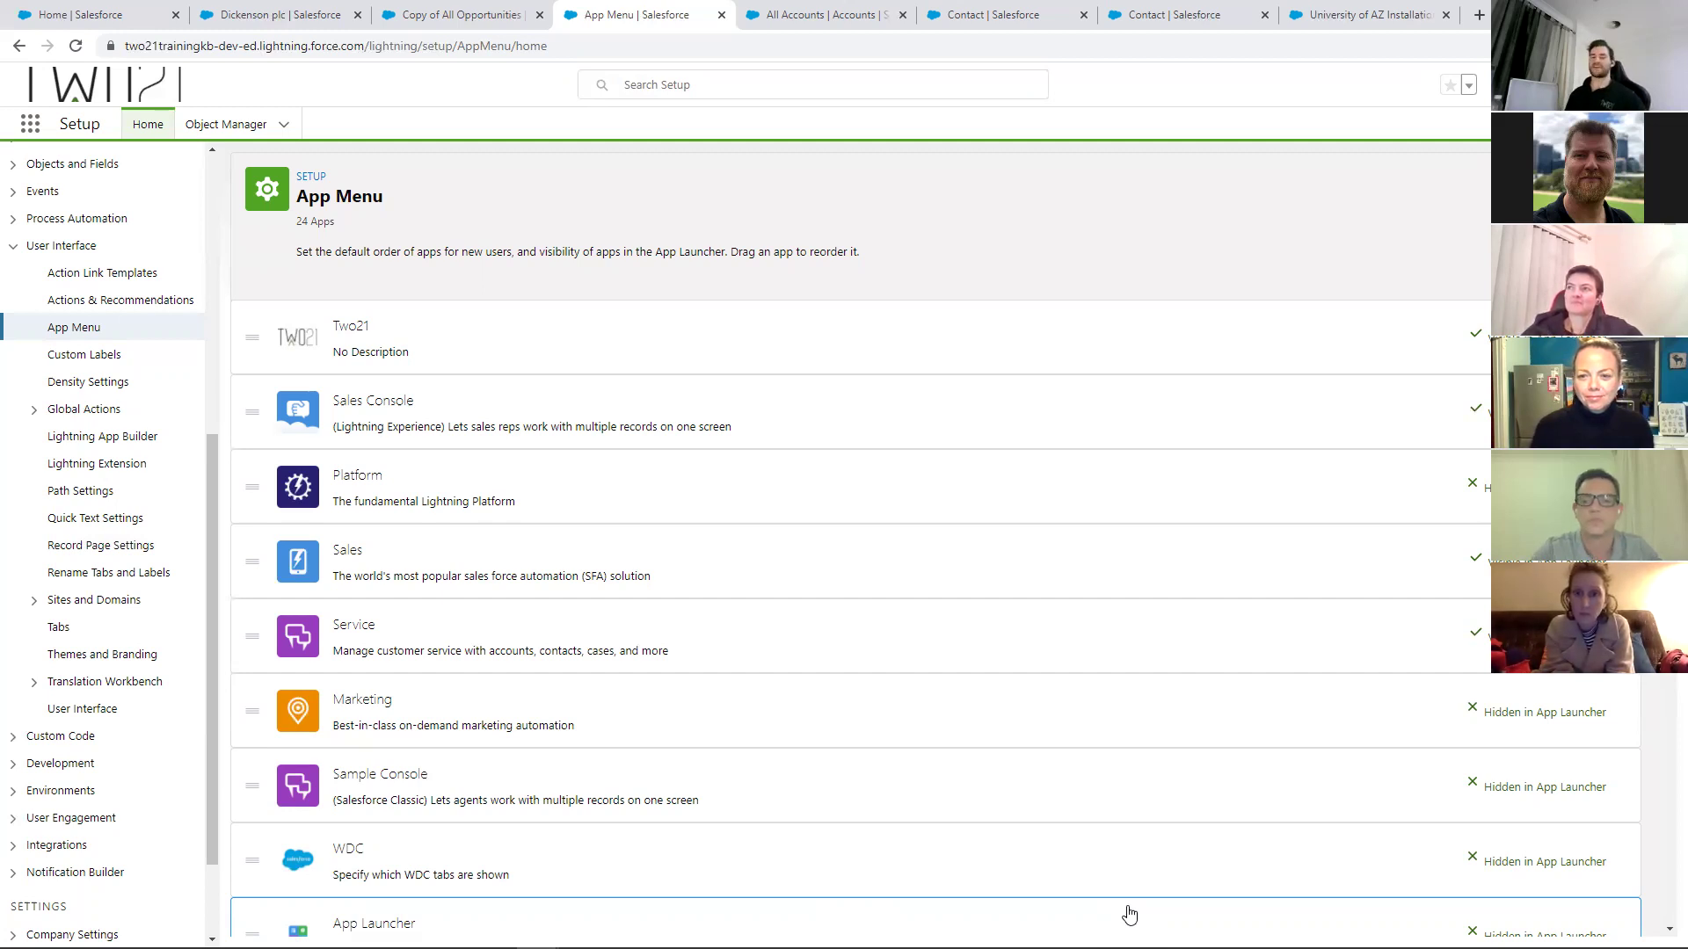
Search Setup for "mobil" and open the New Salesforce Mobile App QuickStart page
mouse_move(1660, 920)
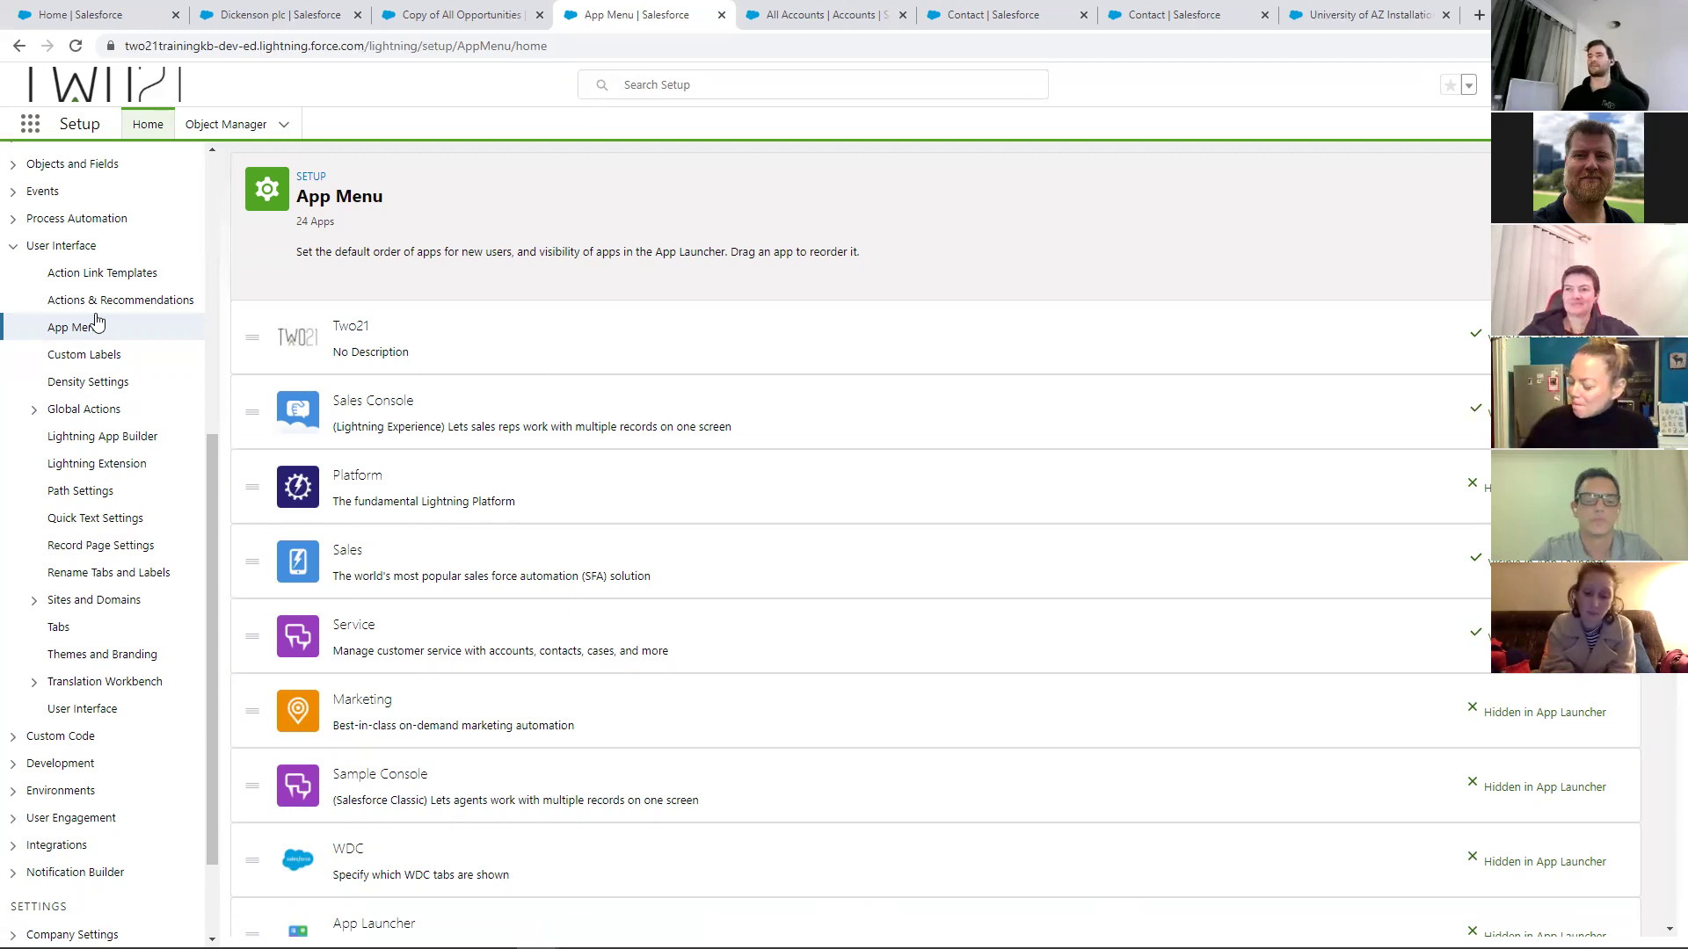
scroll(106, 330, "up", 6)
scroll(106, 330, "up", 1)
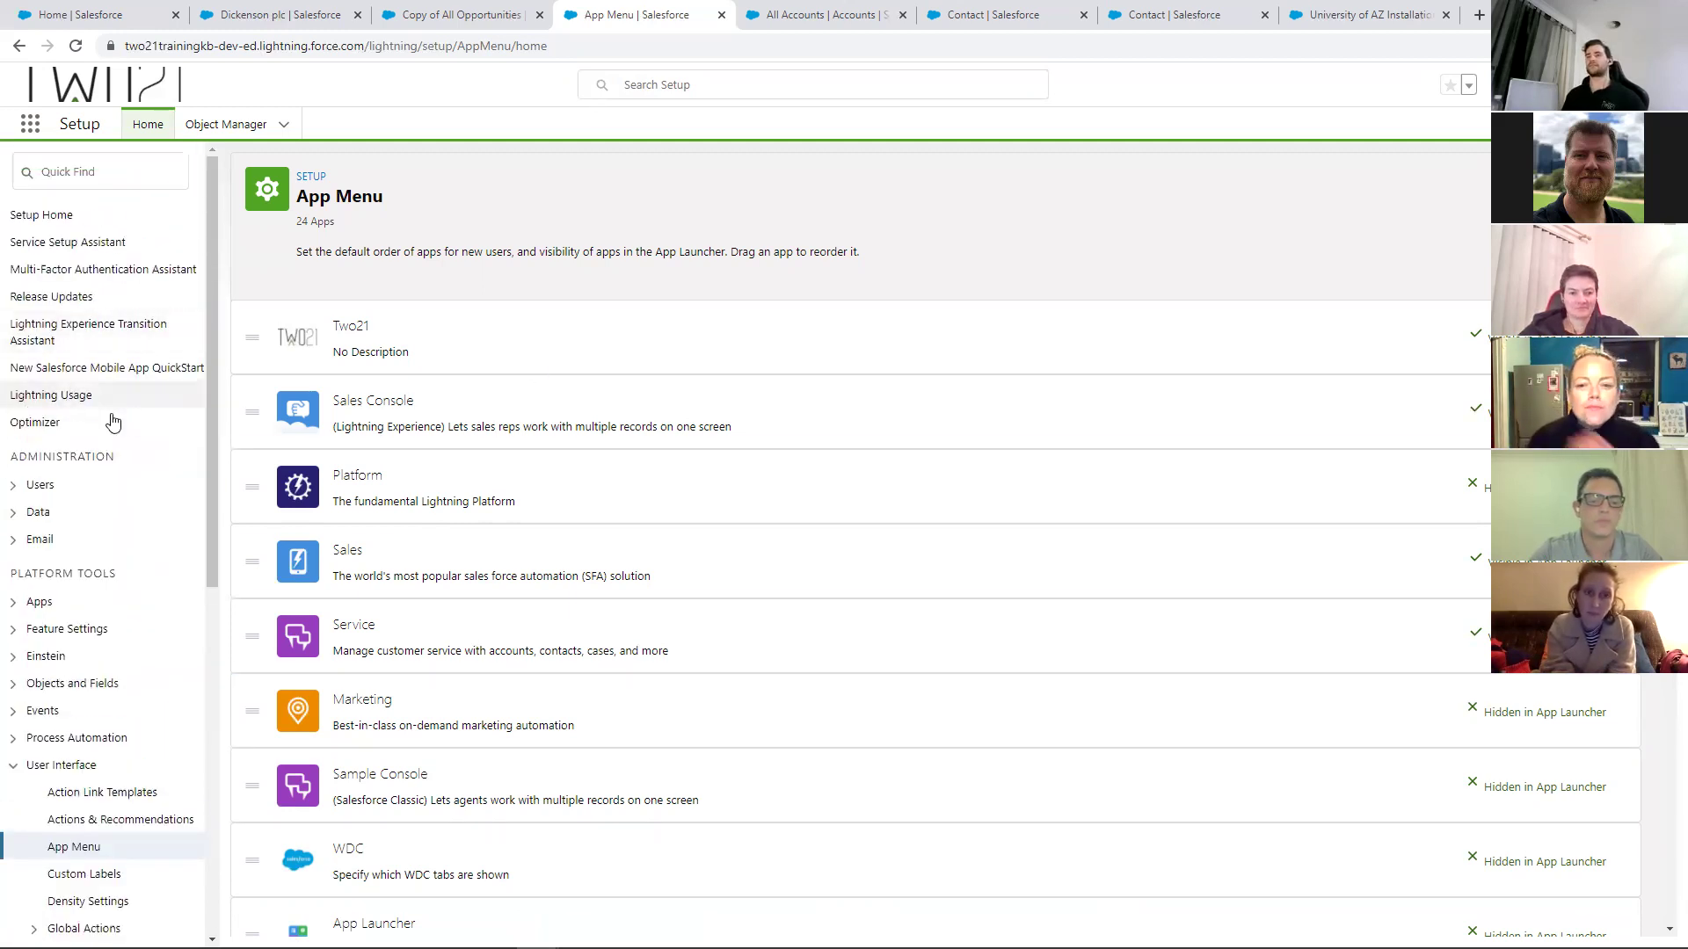
left_click(121, 174)
type("mobil")
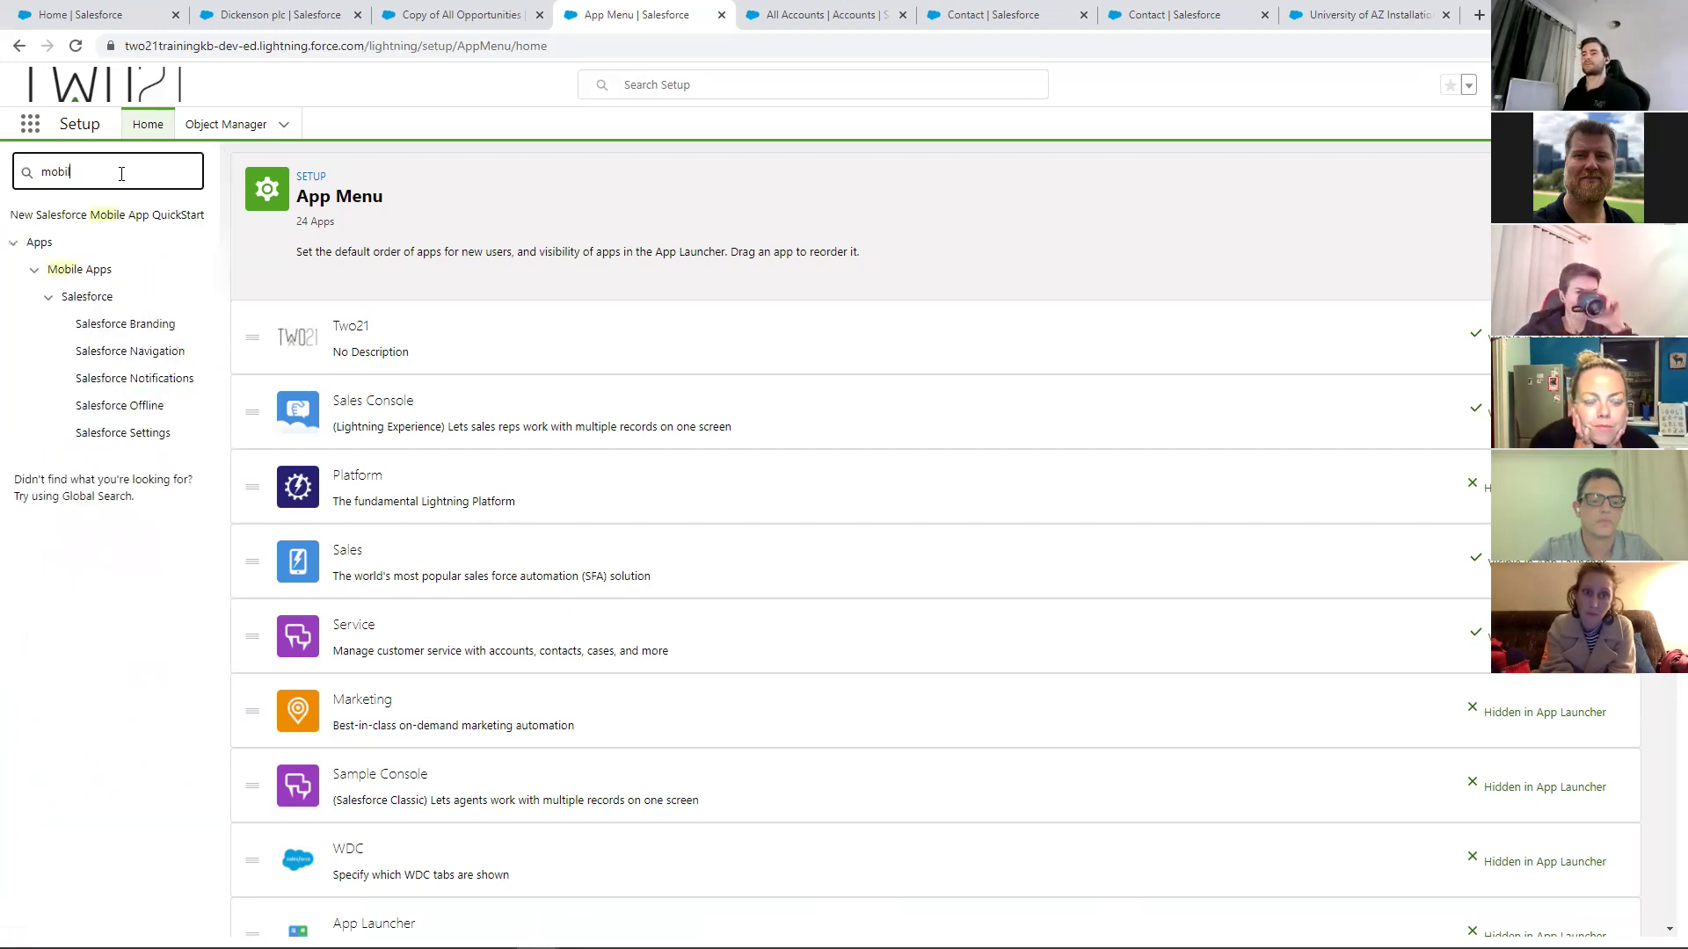
left_click(80, 220)
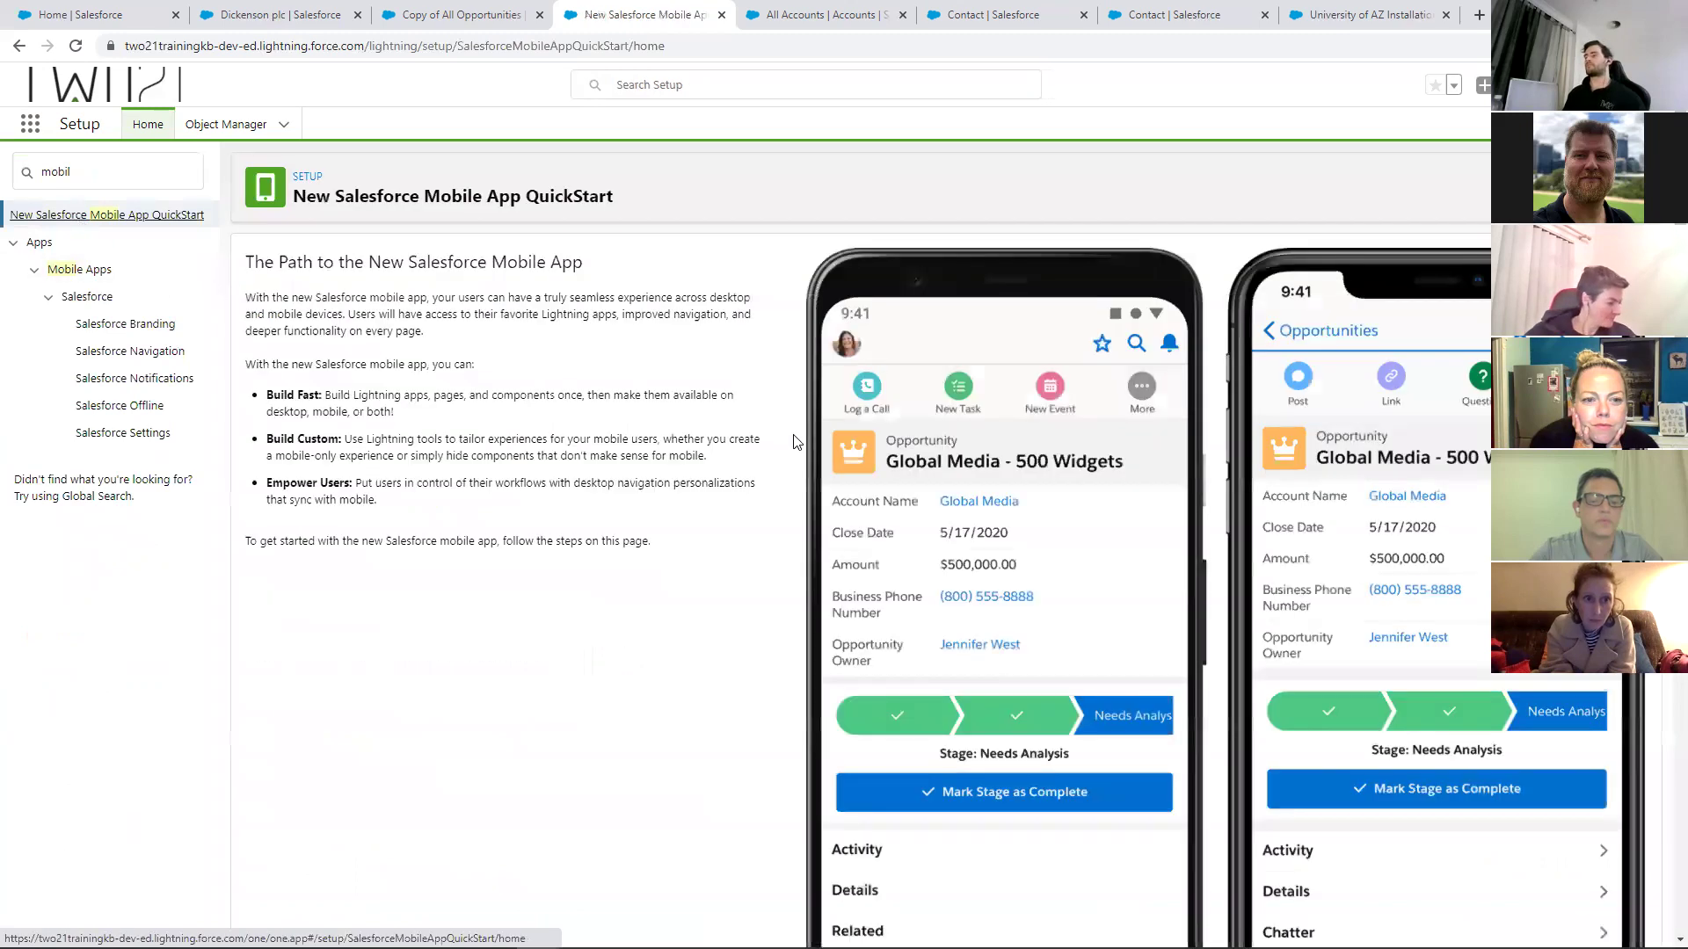
Review the QuickStart page's mobile customization, Tablet Preferences and Mobile Tools sections
scroll(794, 442, "down", 8)
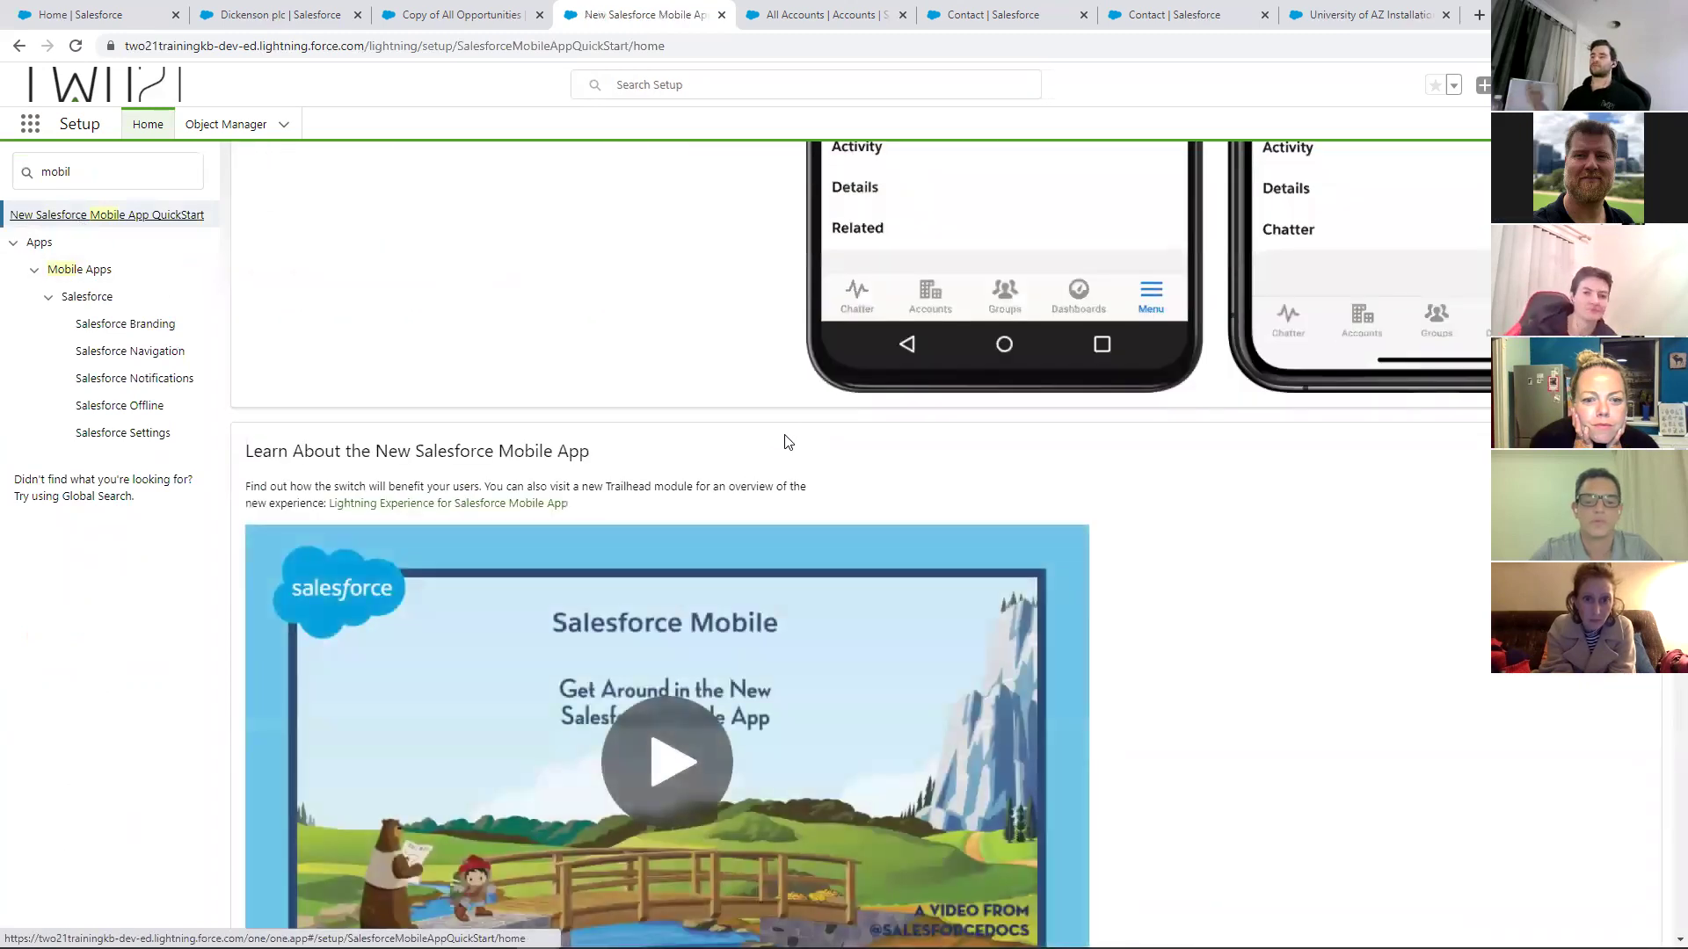
scroll(778, 466, "down", 10)
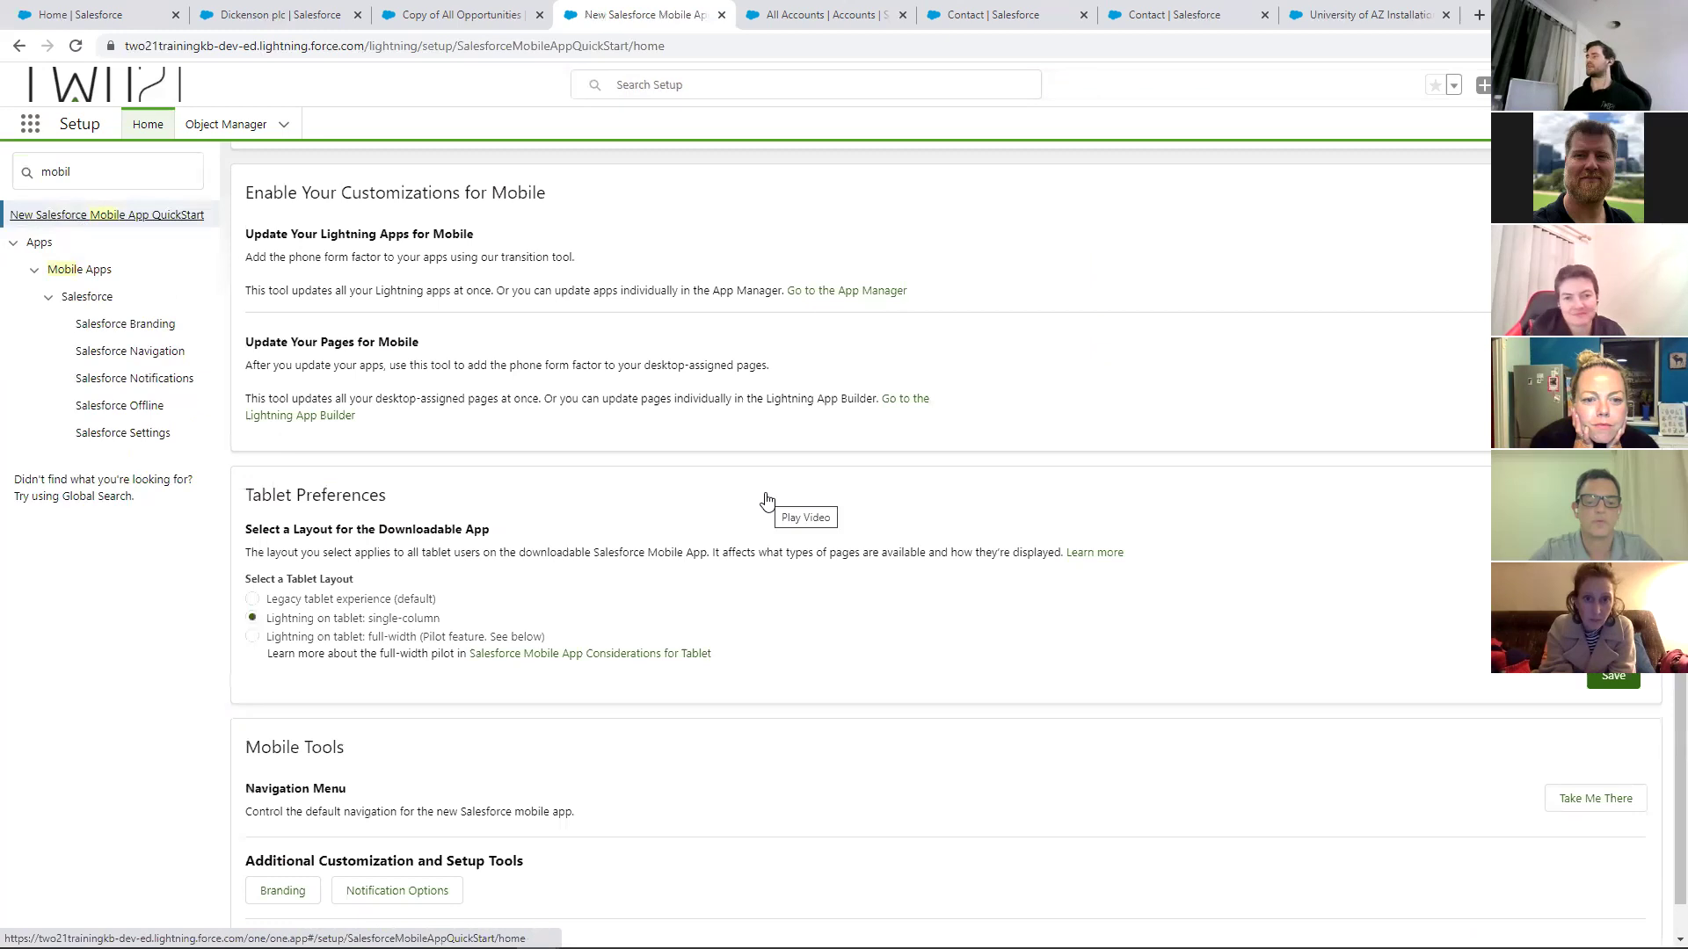
scroll(767, 501, "down", 1)
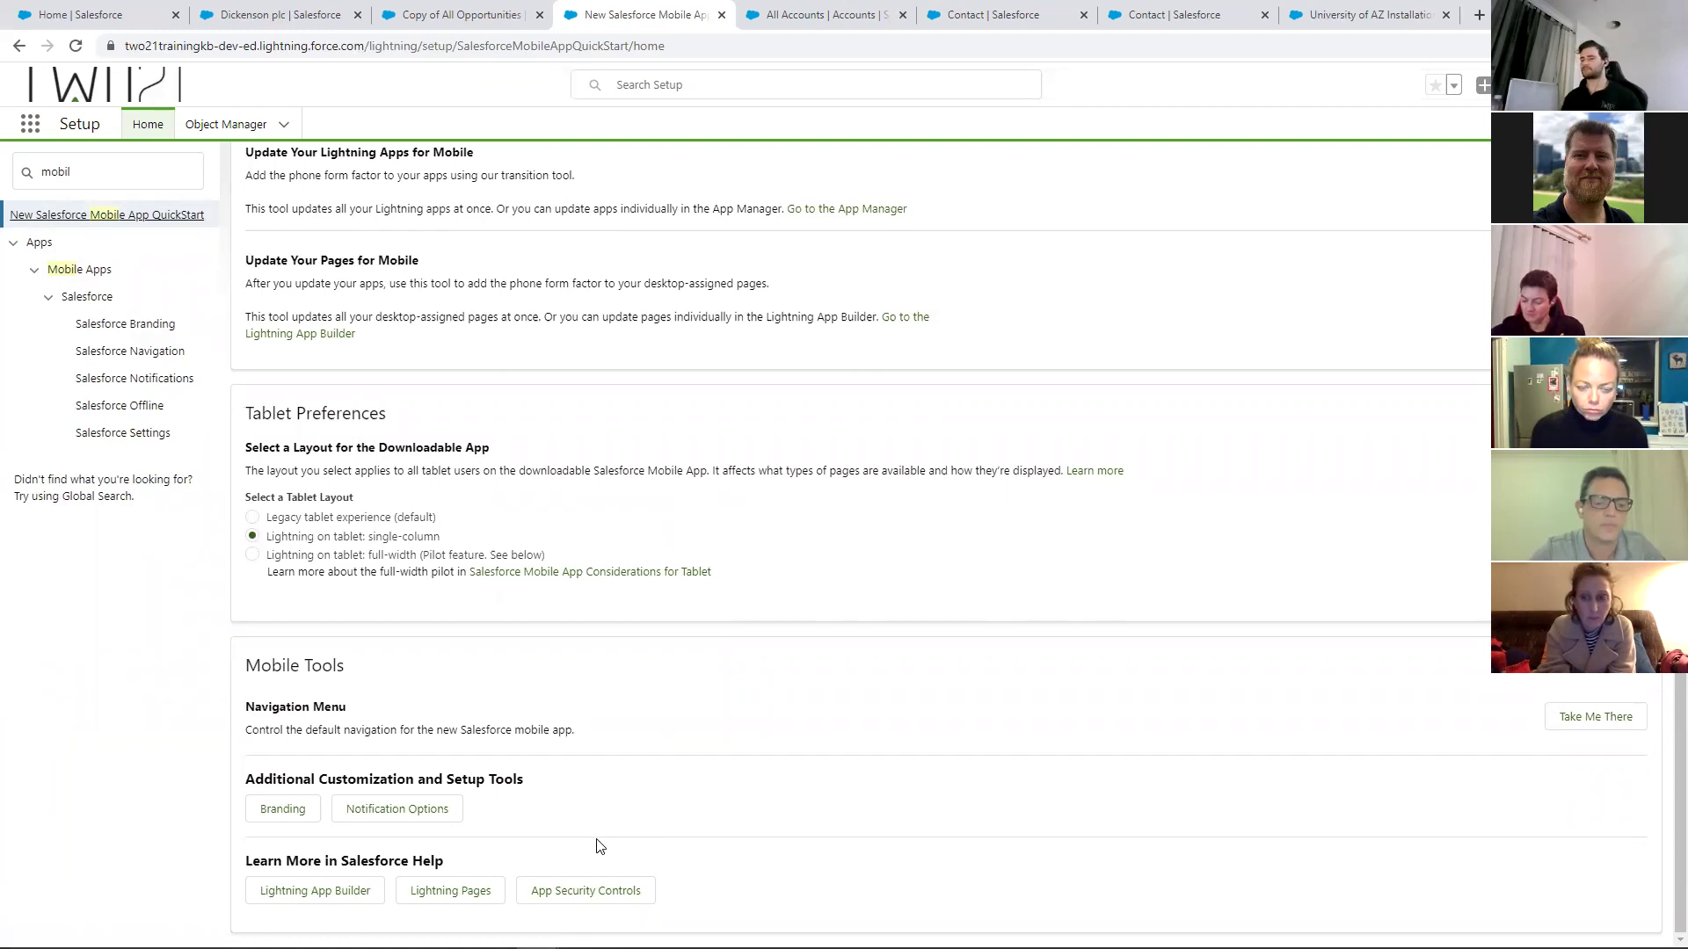
scroll(601, 849, "up", 4)
scroll(598, 847, "up", 2)
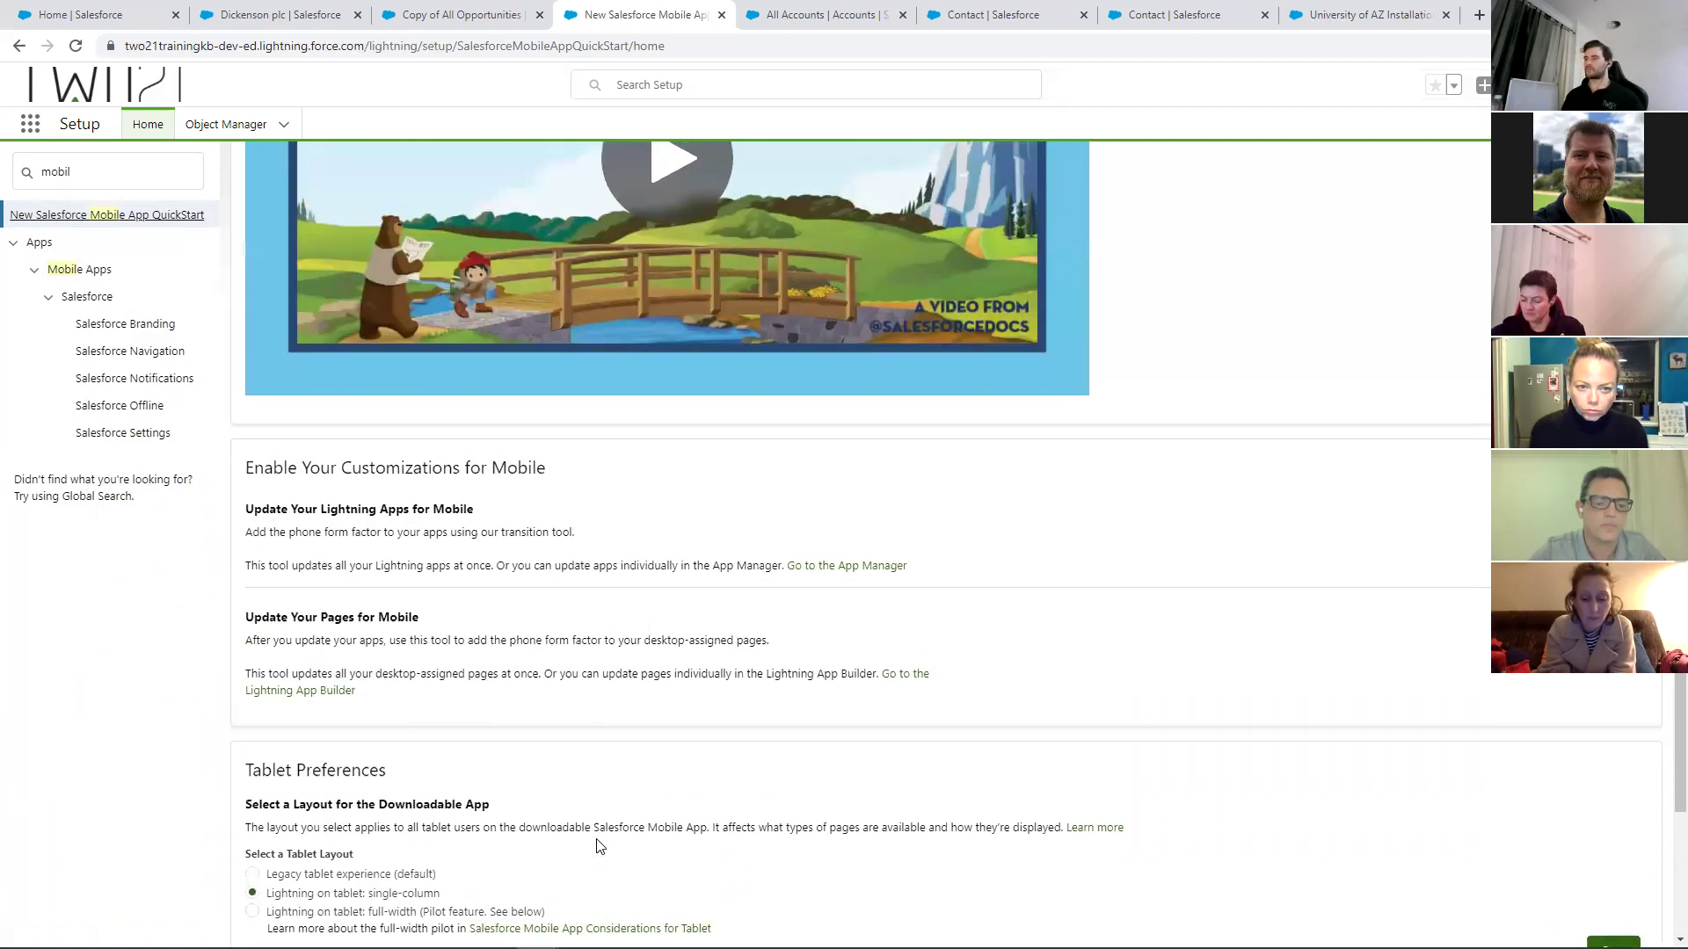